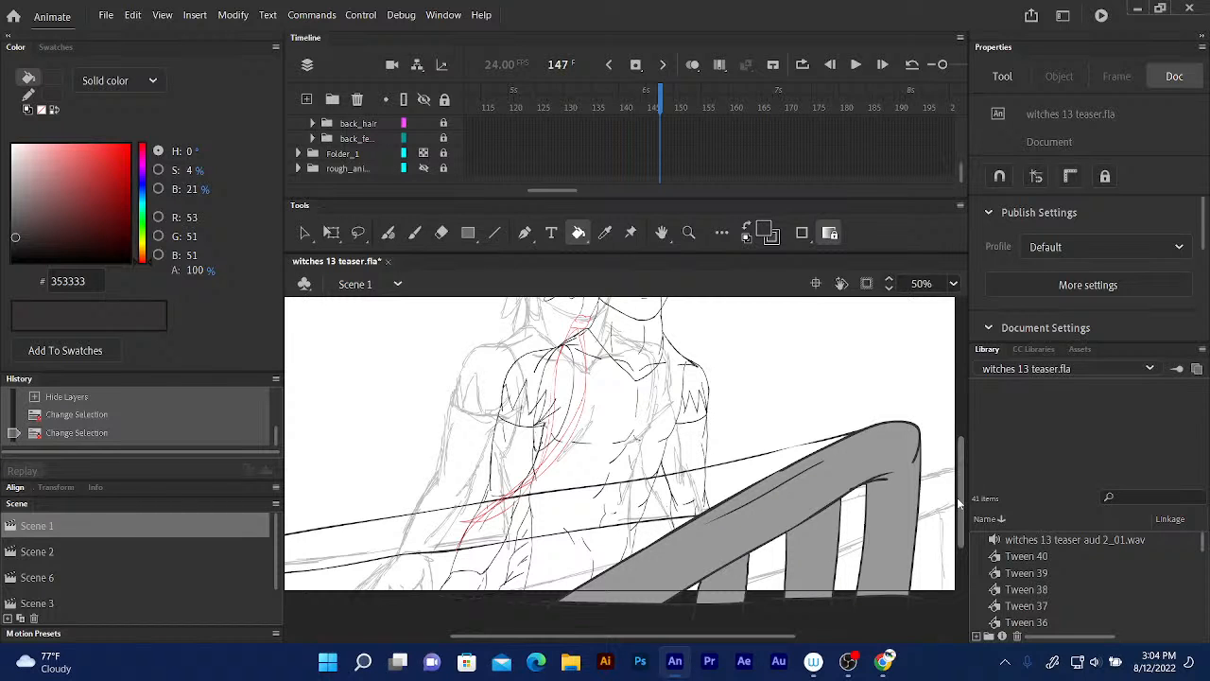
- Check the two layers in the face folder by toggling their visibility off and on at frame 147, and collapse the folder
scroll(960, 506, up, 3)
scroll(960, 506, up, 1)
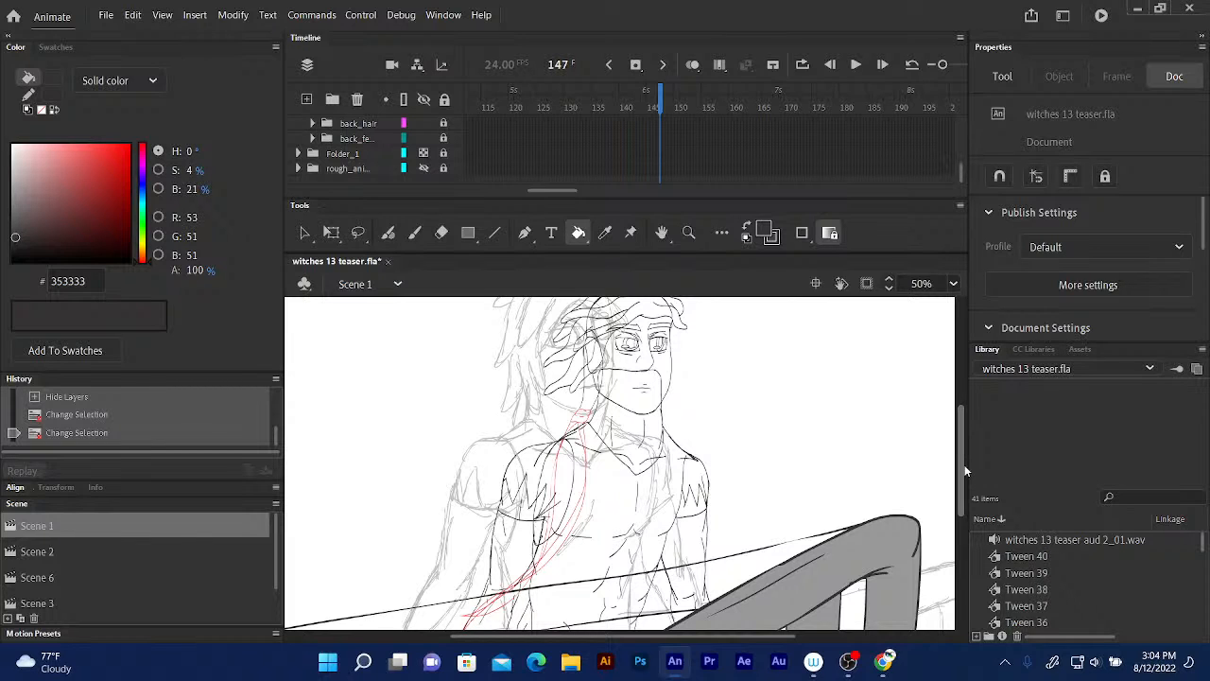
drag(962, 172, 960, 147)
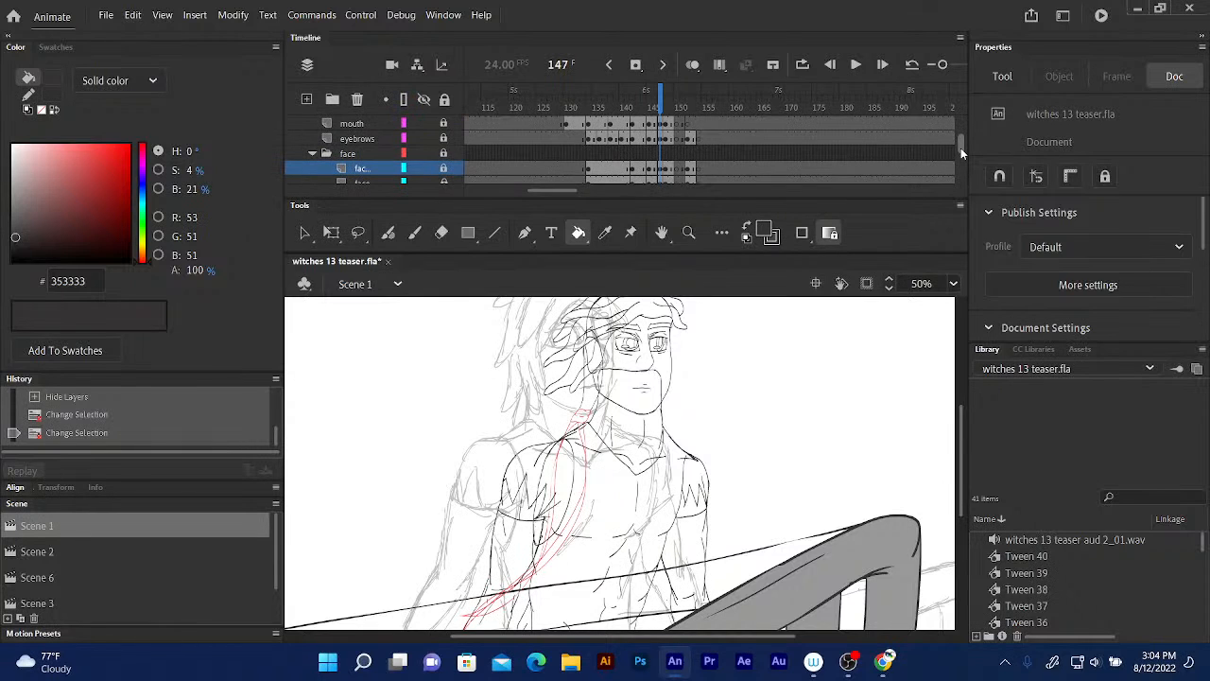
drag(959, 141, 961, 146)
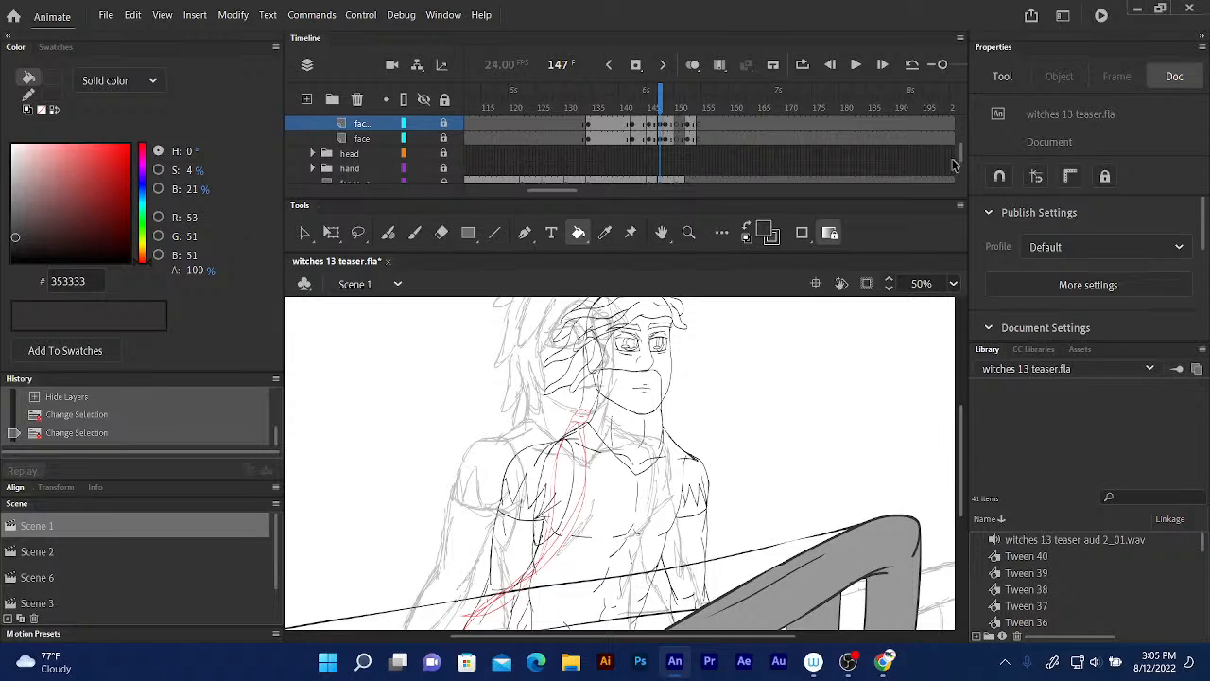
drag(958, 159, 959, 168)
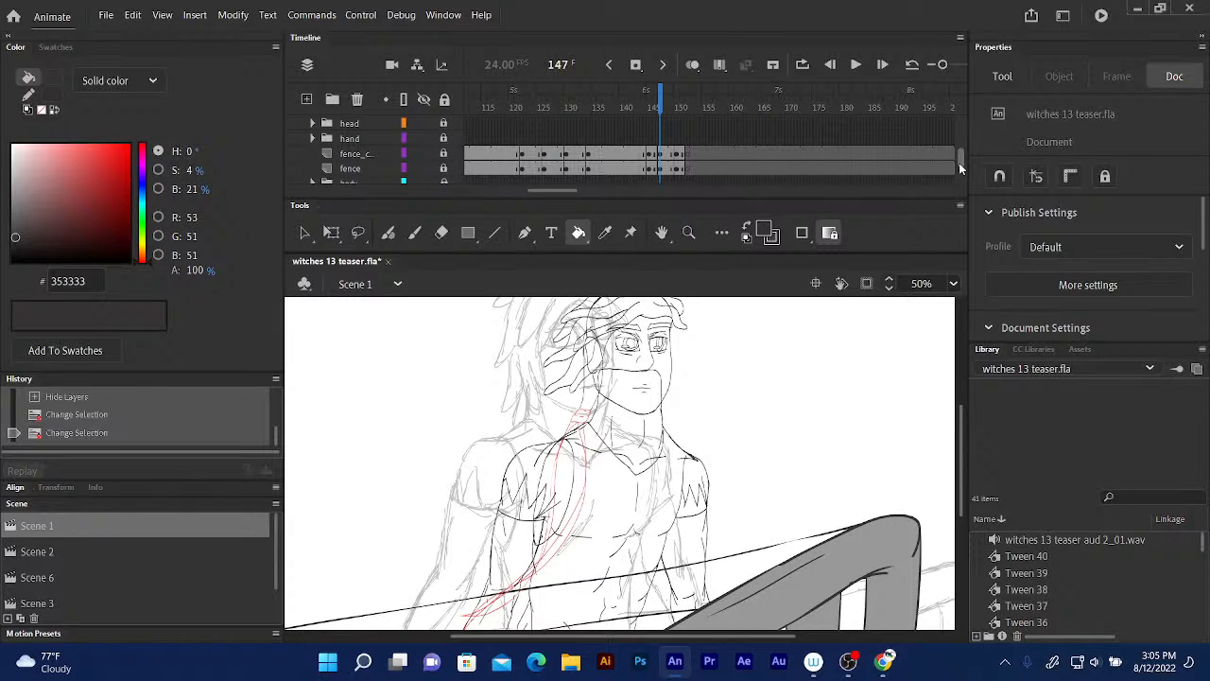
scroll(956, 158, up, 1)
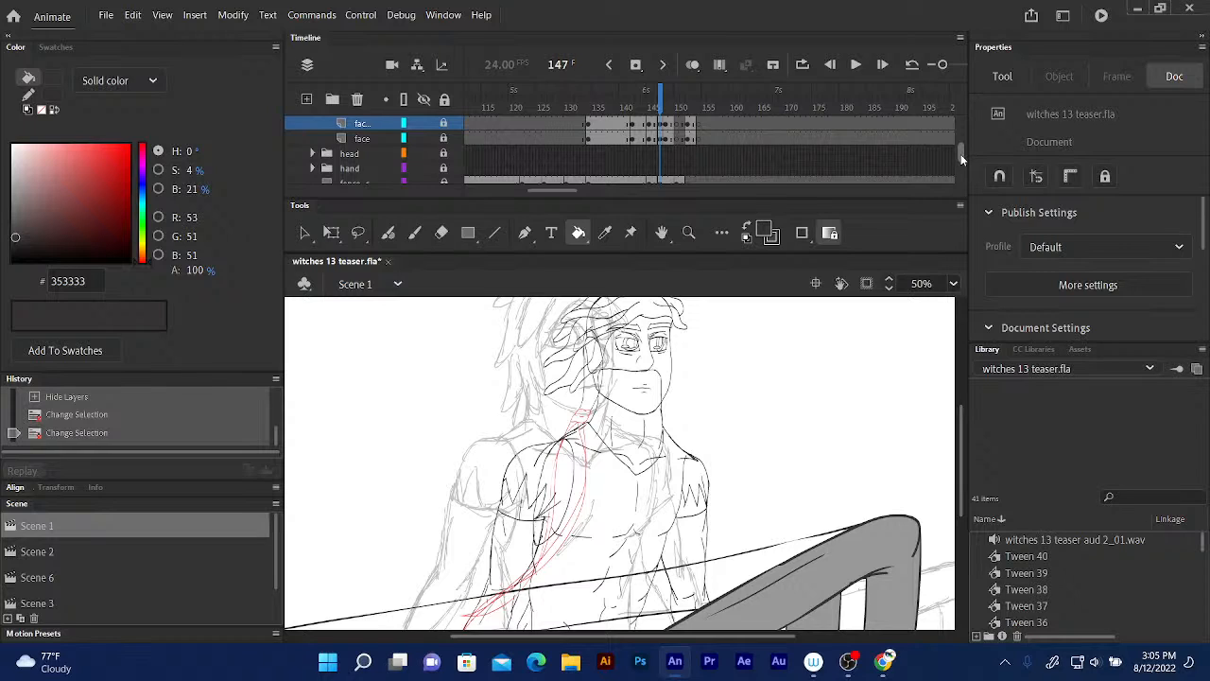
click(421, 123)
click(421, 123)
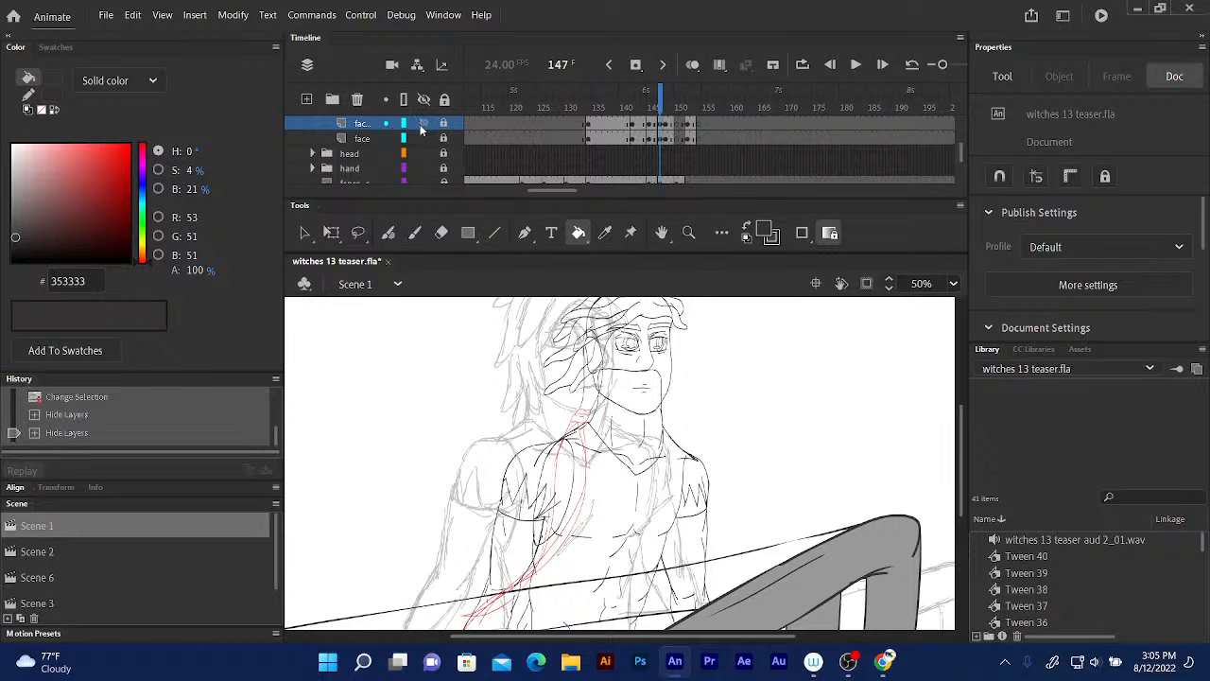
click(423, 139)
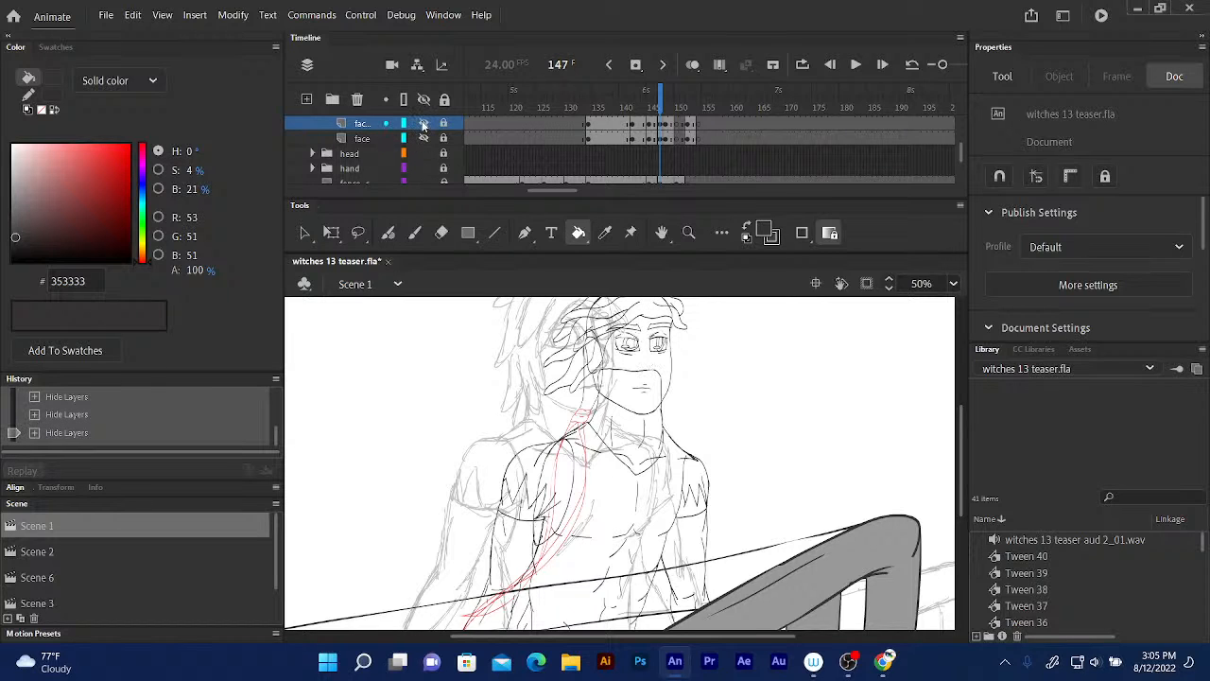
click(422, 123)
click(423, 139)
scroll(958, 147, up, 2)
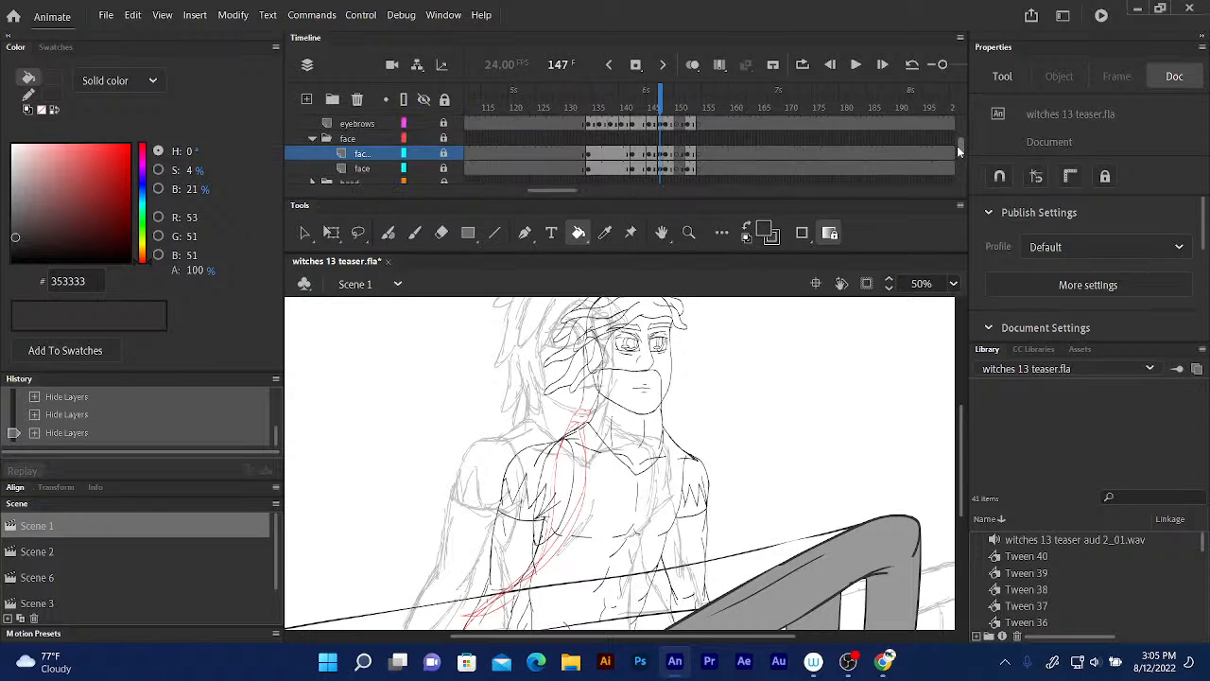
click(311, 152)
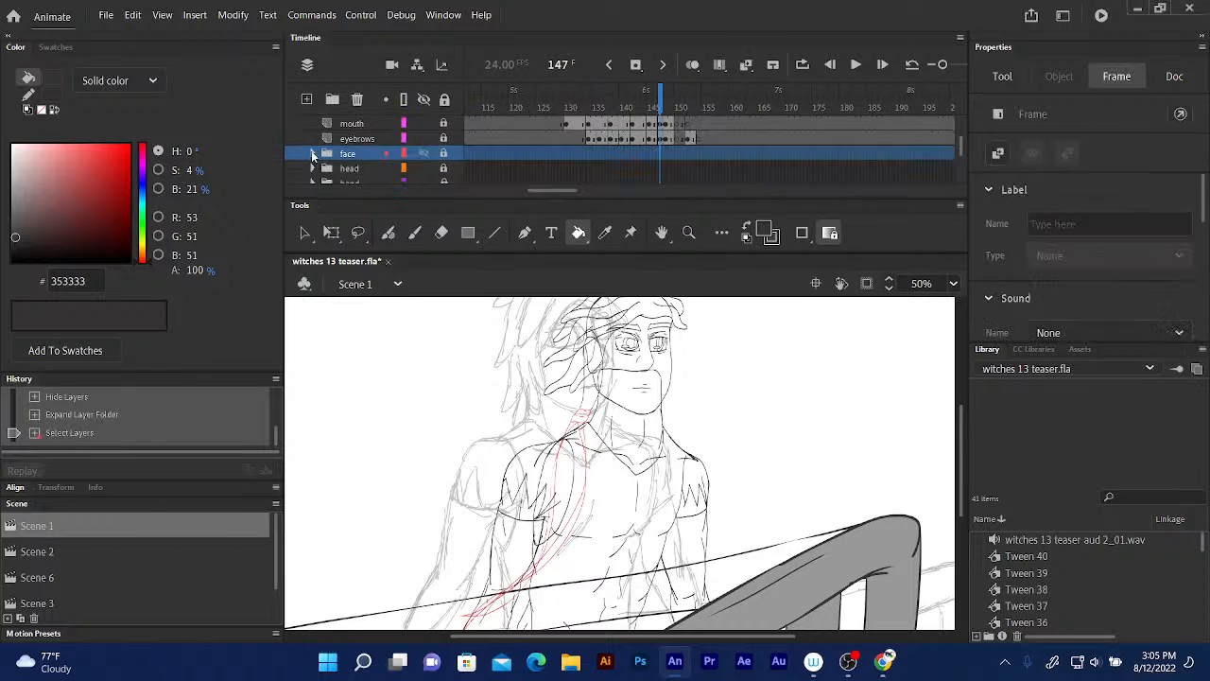
- Expand the head folder, check its two layers by toggling their visibility off and on, and collapse the folder
click(312, 168)
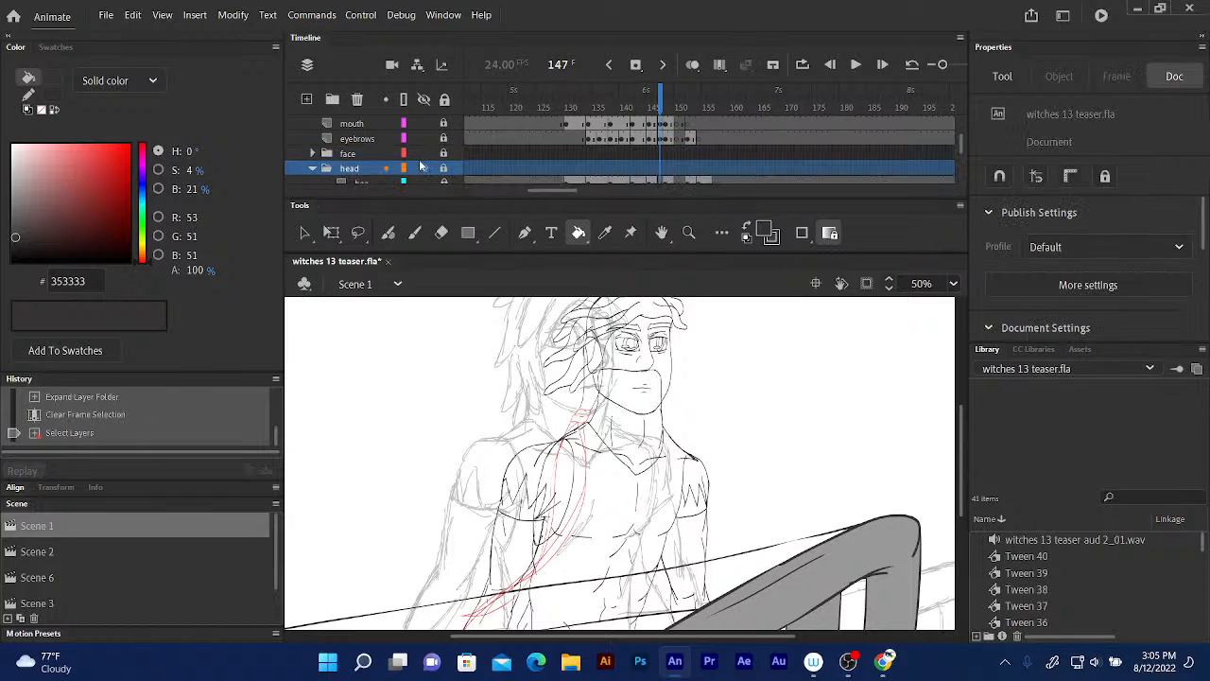
scroll(959, 150, down, 3)
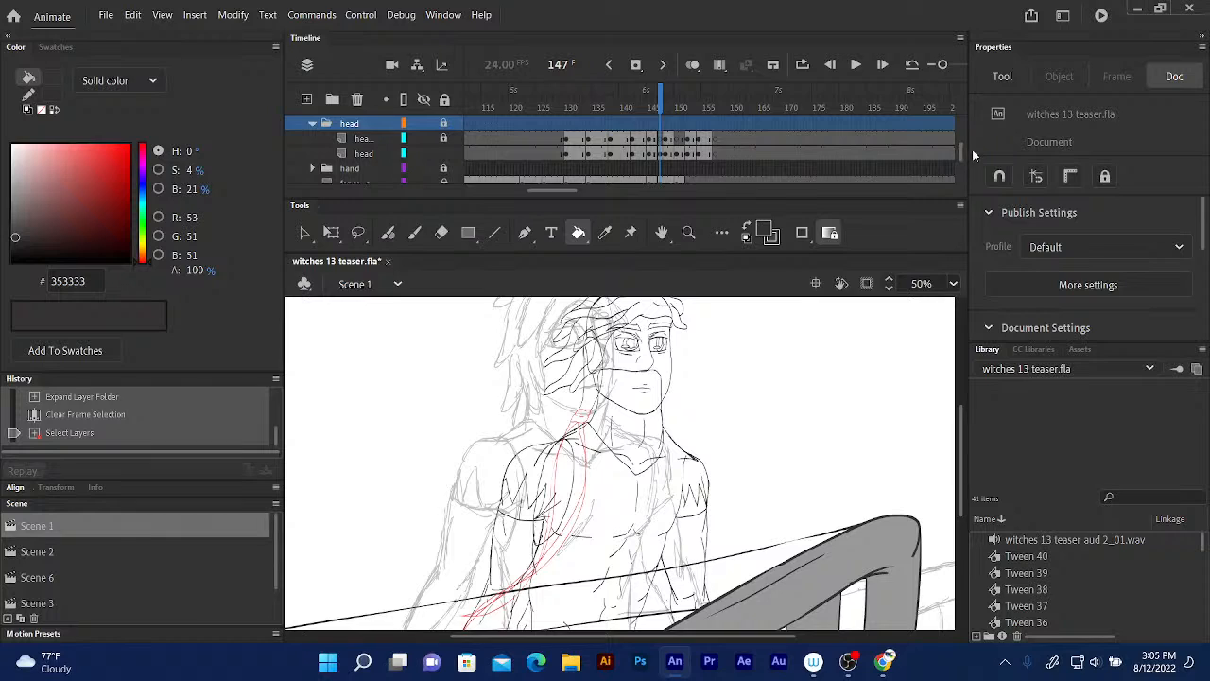
click(423, 139)
click(423, 139)
click(423, 153)
click(423, 154)
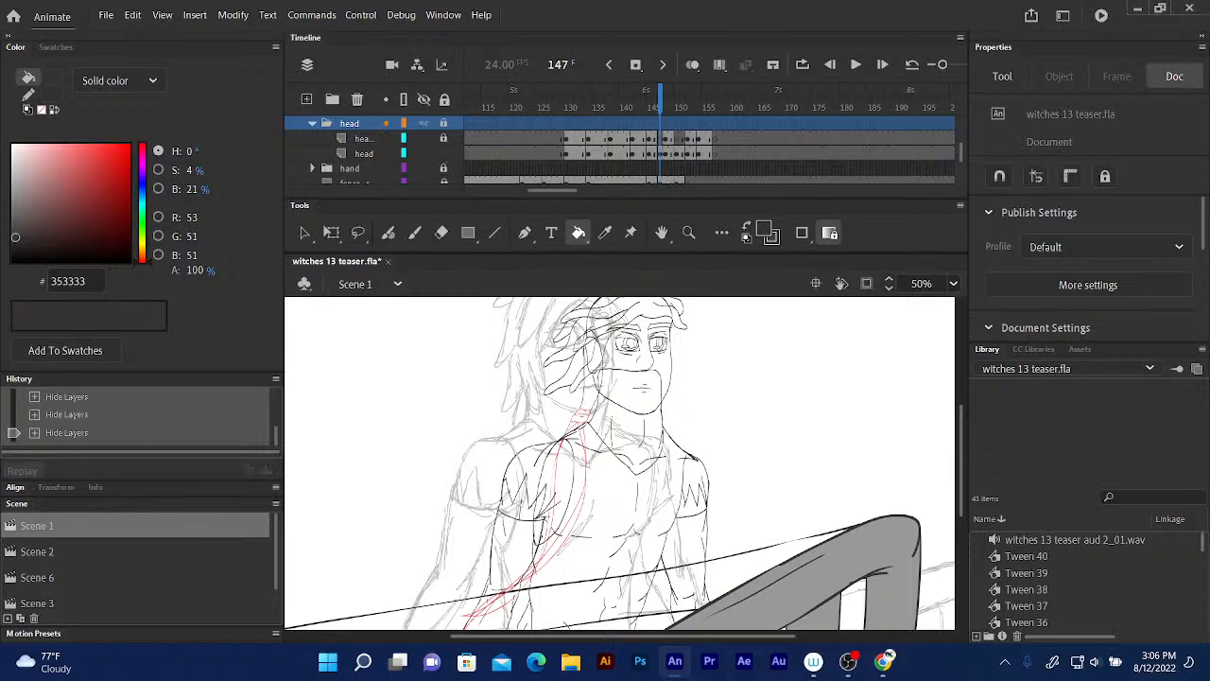
click(312, 123)
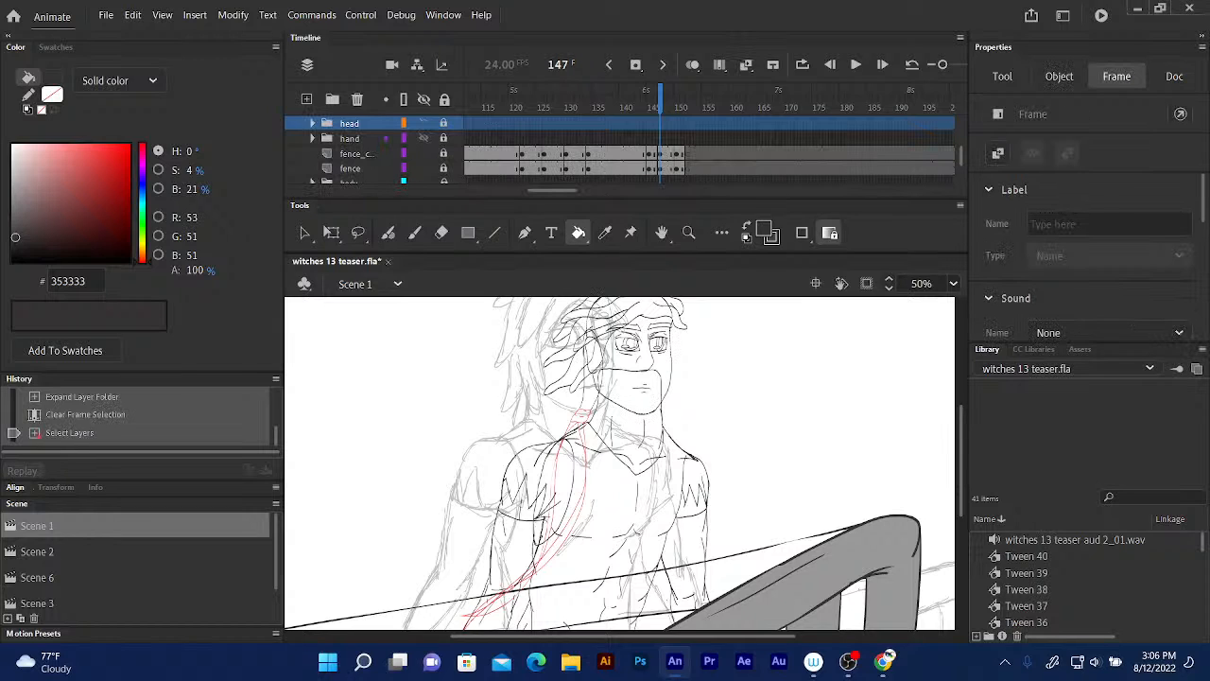
- Expand the hand folder, check its two layers by toggling their visibility off and on, and collapse the folder
click(312, 138)
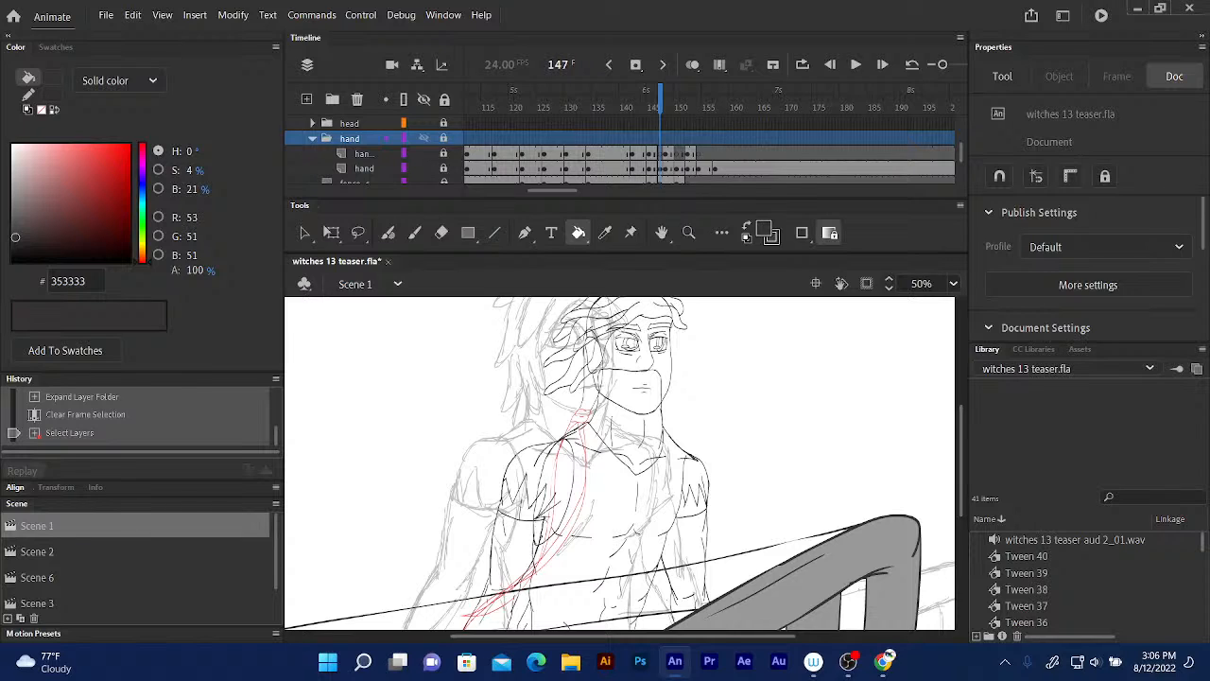
scroll(960, 153, down, 1)
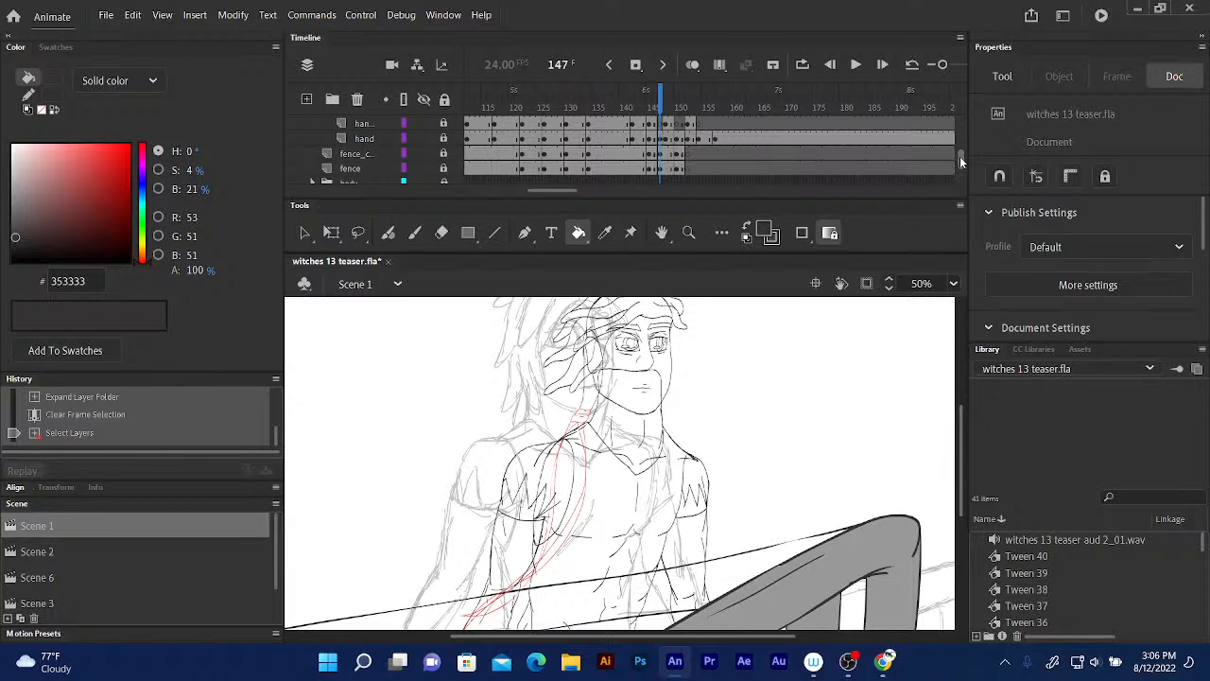
scroll(961, 154, up, 1)
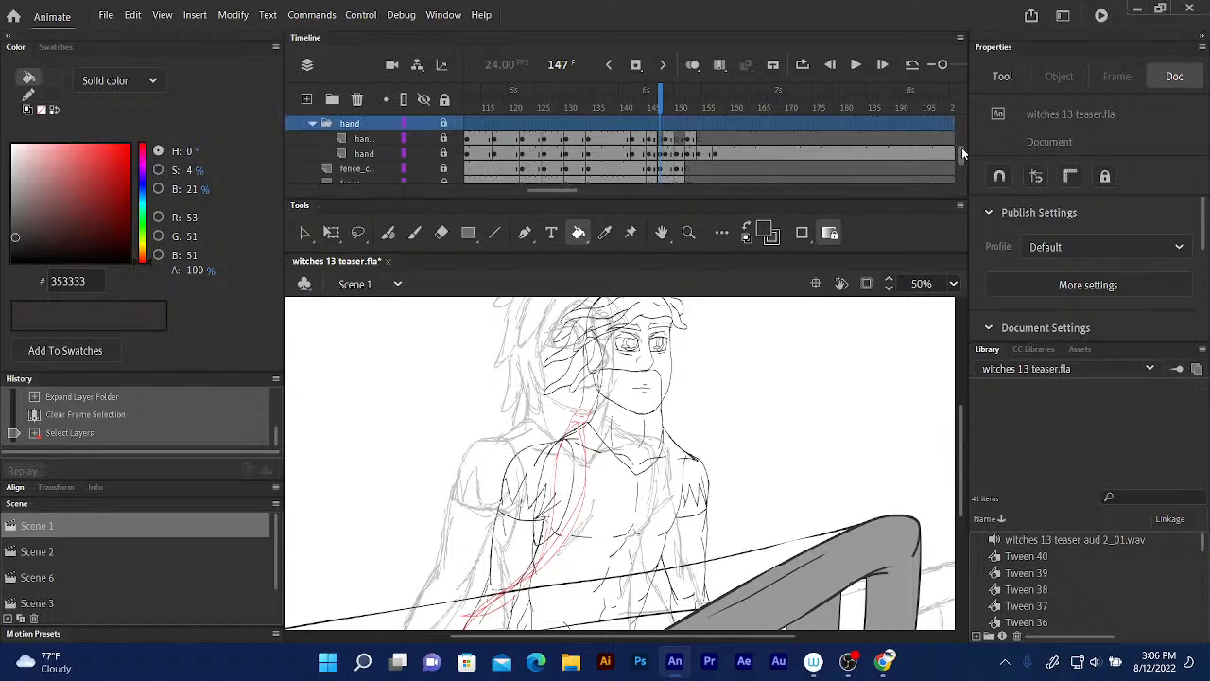
click(423, 138)
click(420, 139)
click(422, 152)
click(422, 152)
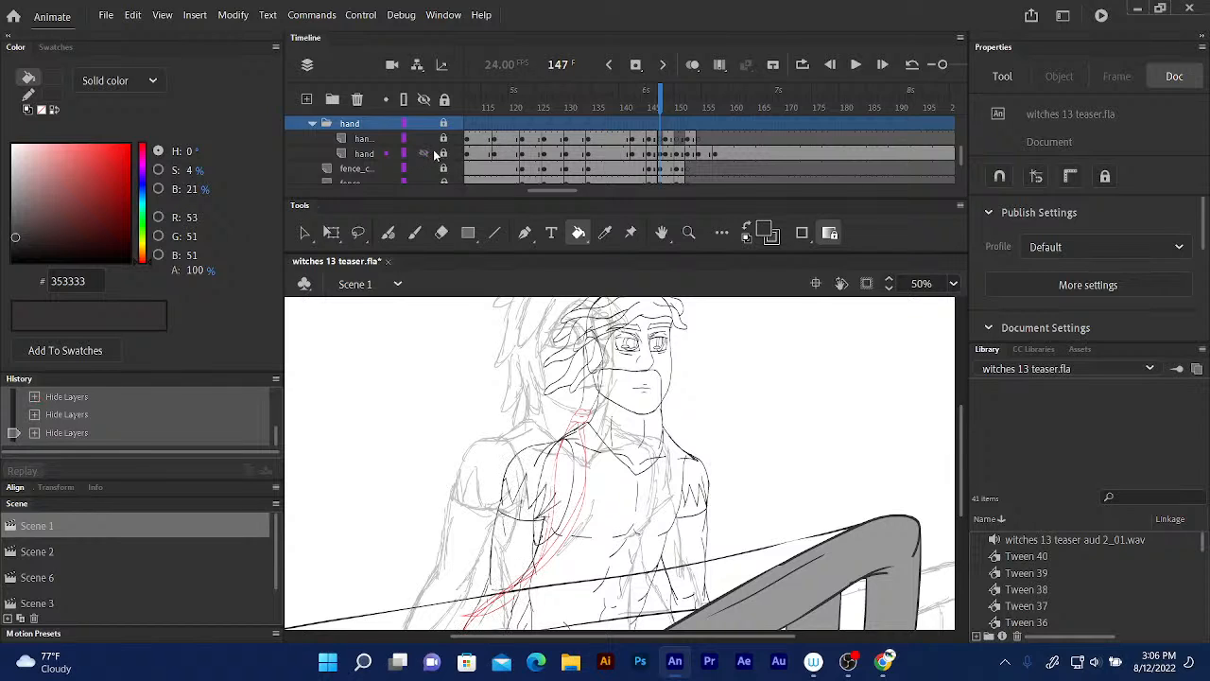
click(311, 123)
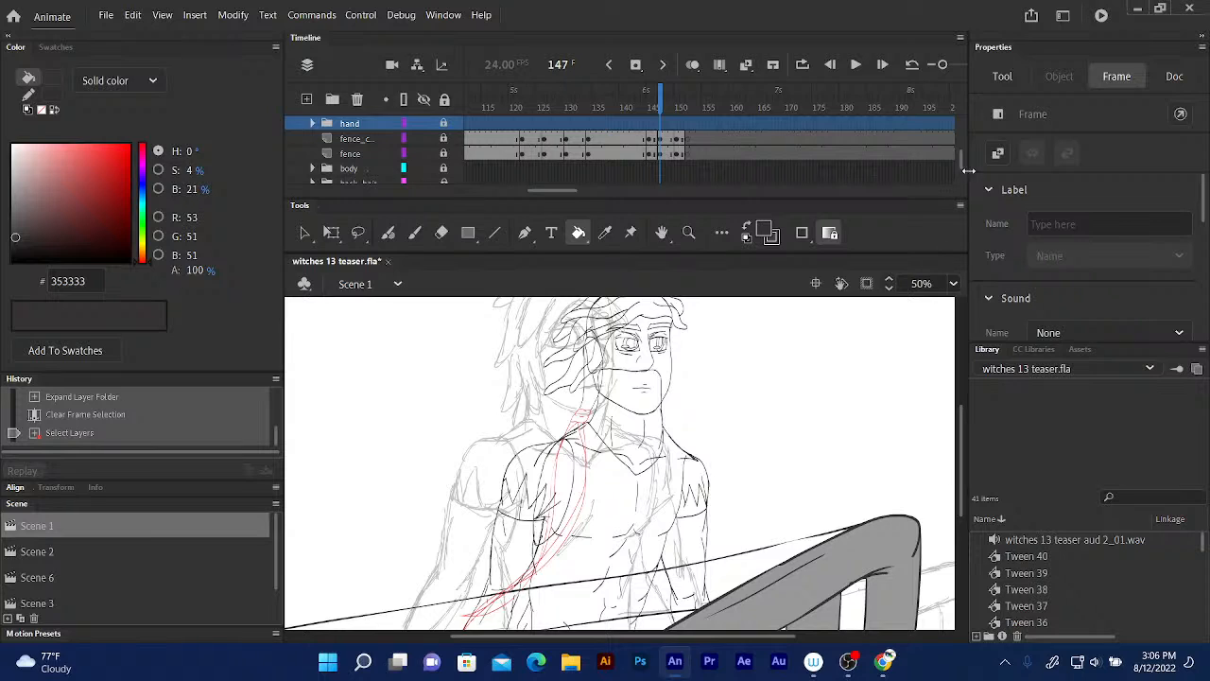
- Look into the body folder, collapse it again, and expand the back_hair folder to show its layers
scroll(961, 158, down, 3)
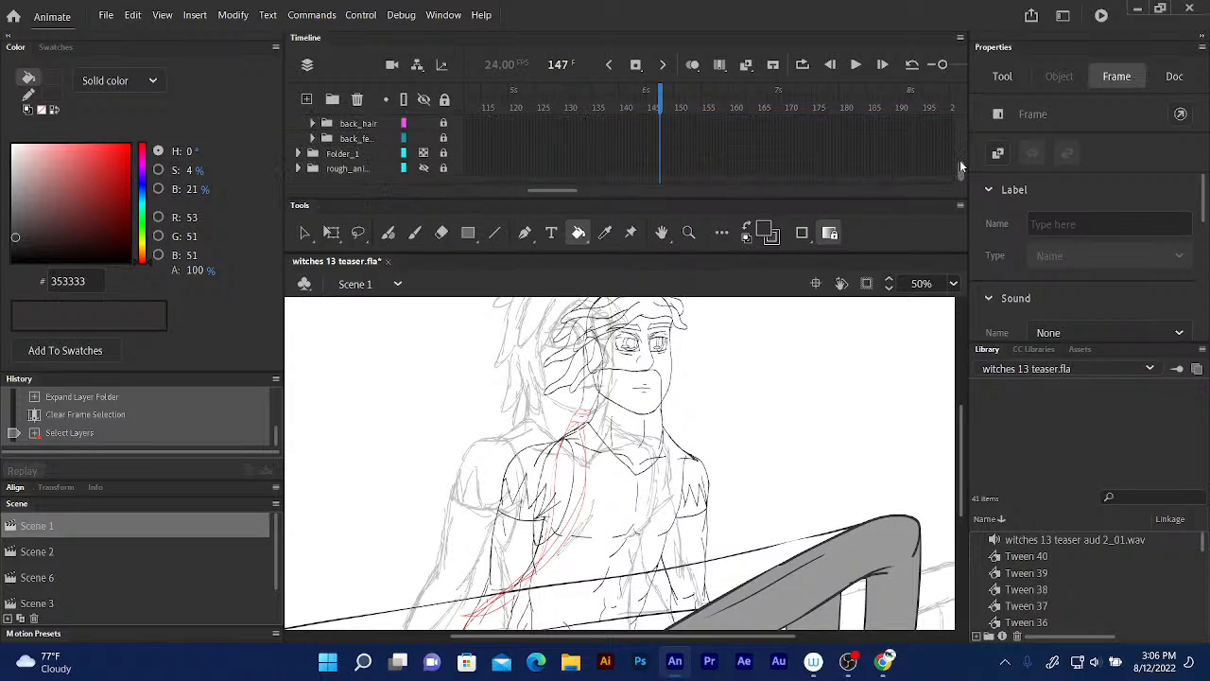
scroll(960, 160, up, 1)
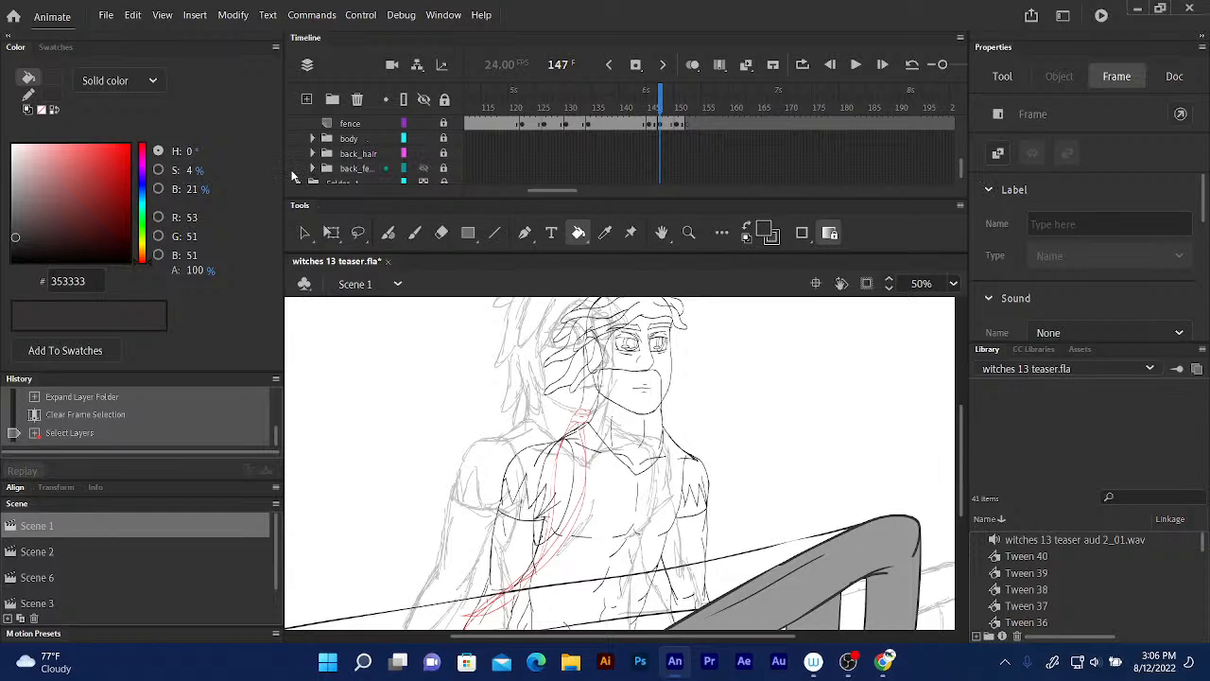
click(312, 138)
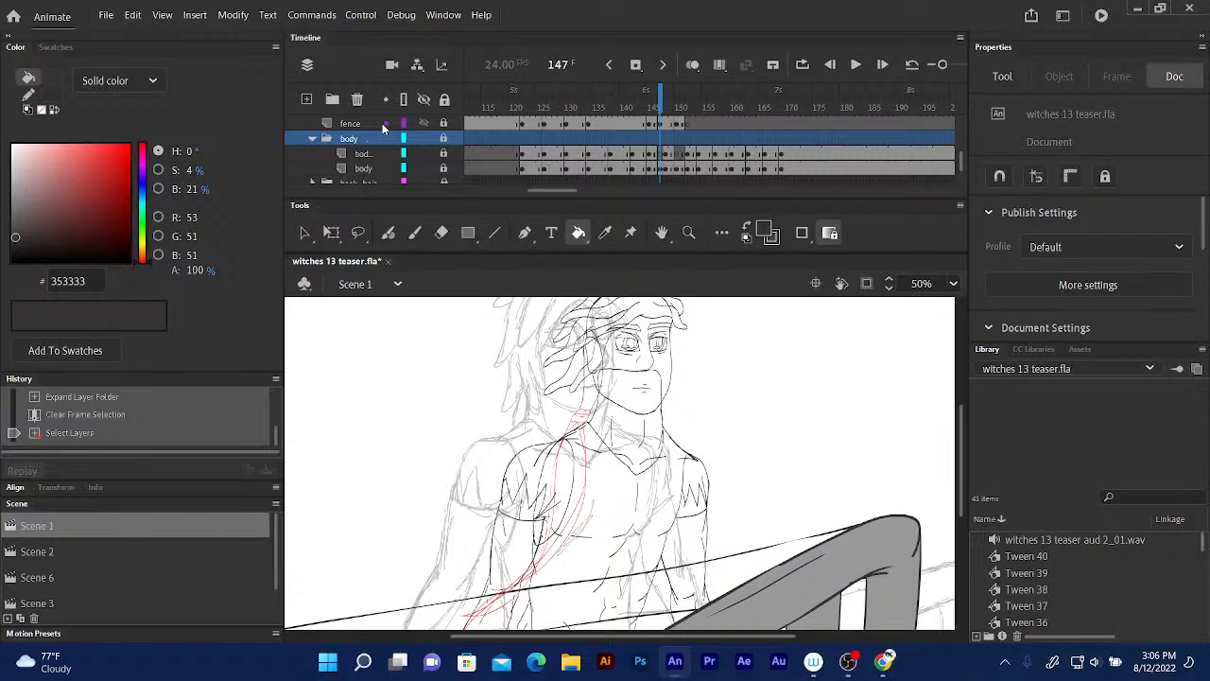
mouse_move(962, 159)
mouse_down()
mouse_move(964, 172)
mouse_move(964, 161)
mouse_up()
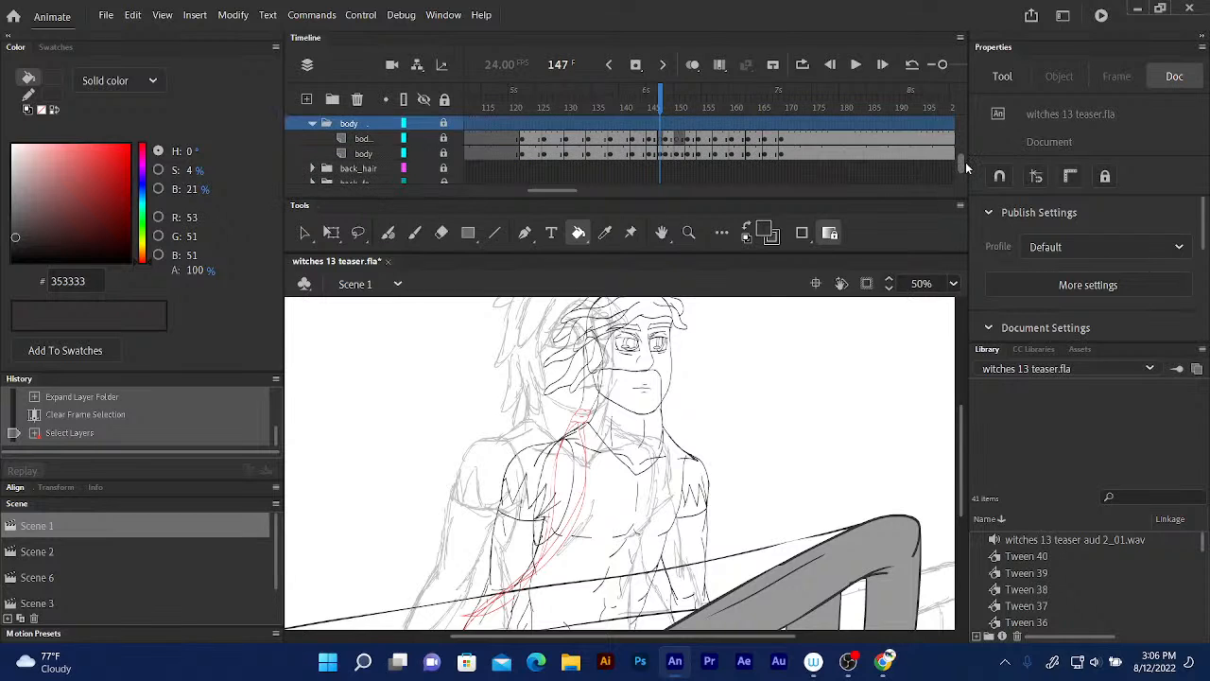
click(312, 123)
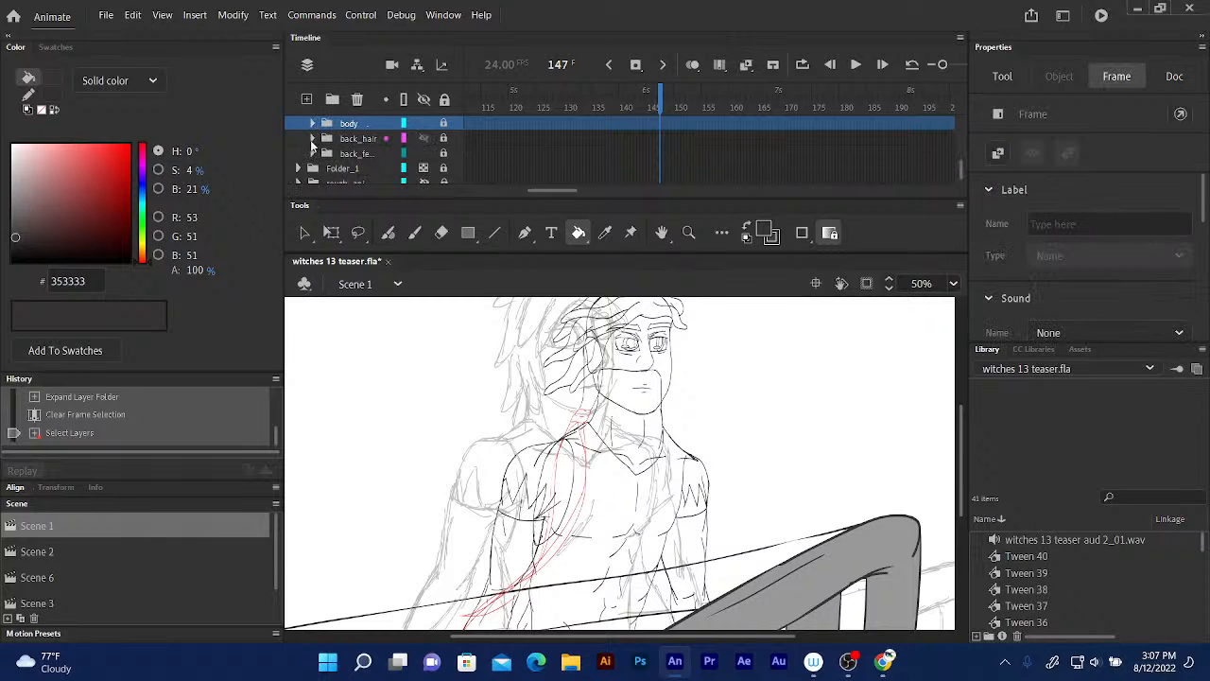
click(313, 138)
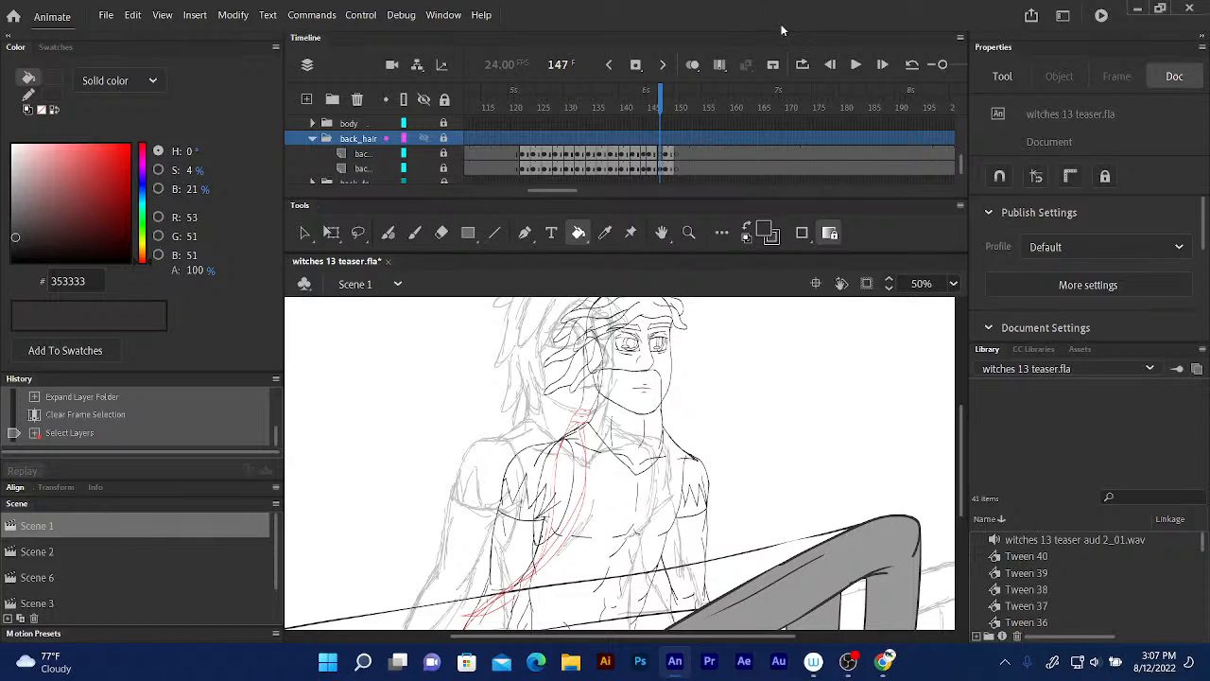
- Go back to frame 143 and examine the coloured character's neck, shoulders, arms and torso as reference
key(ctrl+equal)
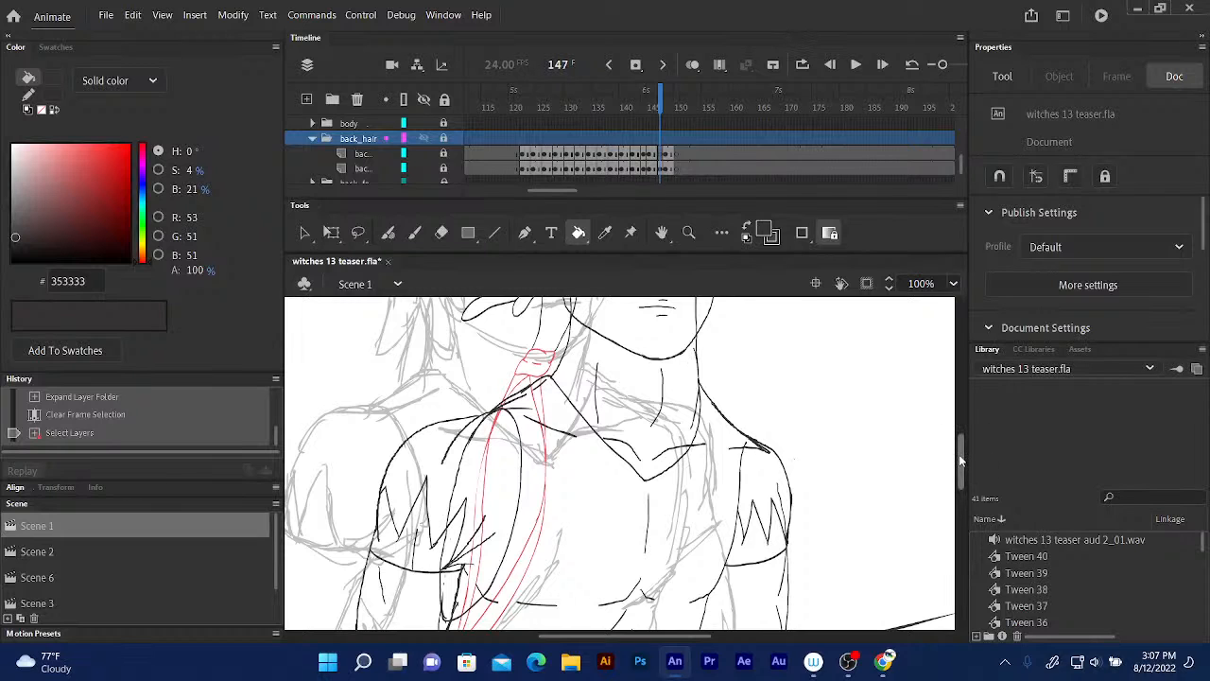
scroll(958, 454, up, 5)
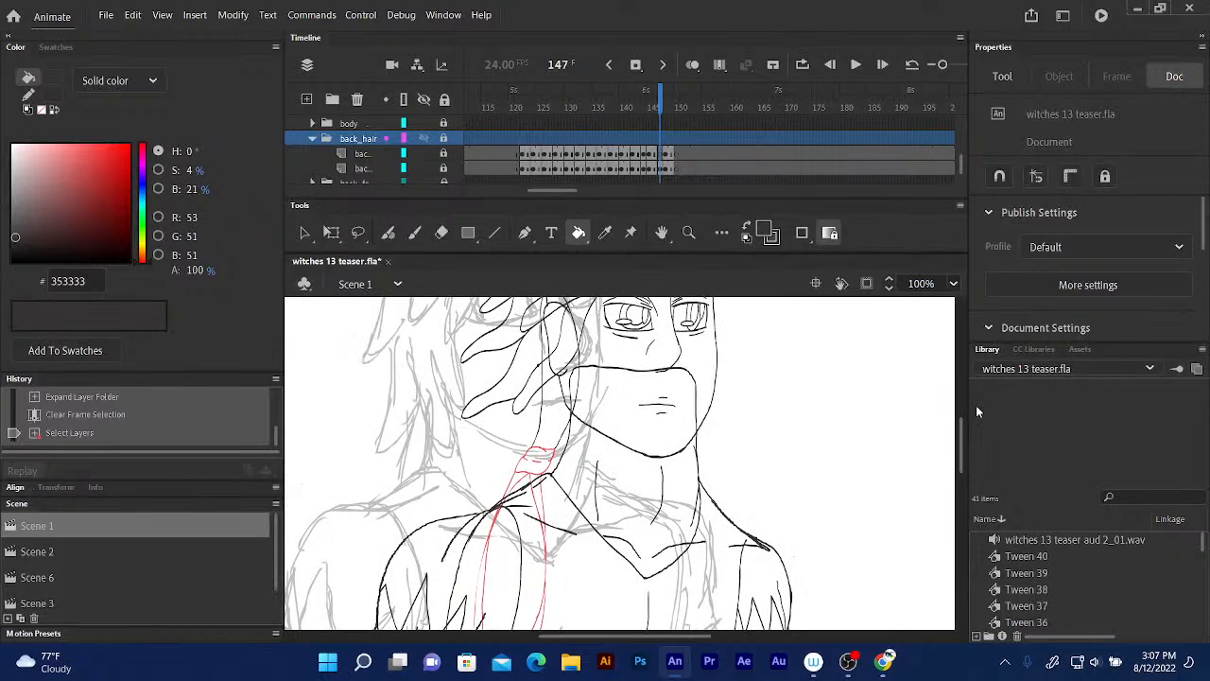
click(661, 107)
key(comma)
key(comma)
key(comma)
key(comma)
click(642, 107)
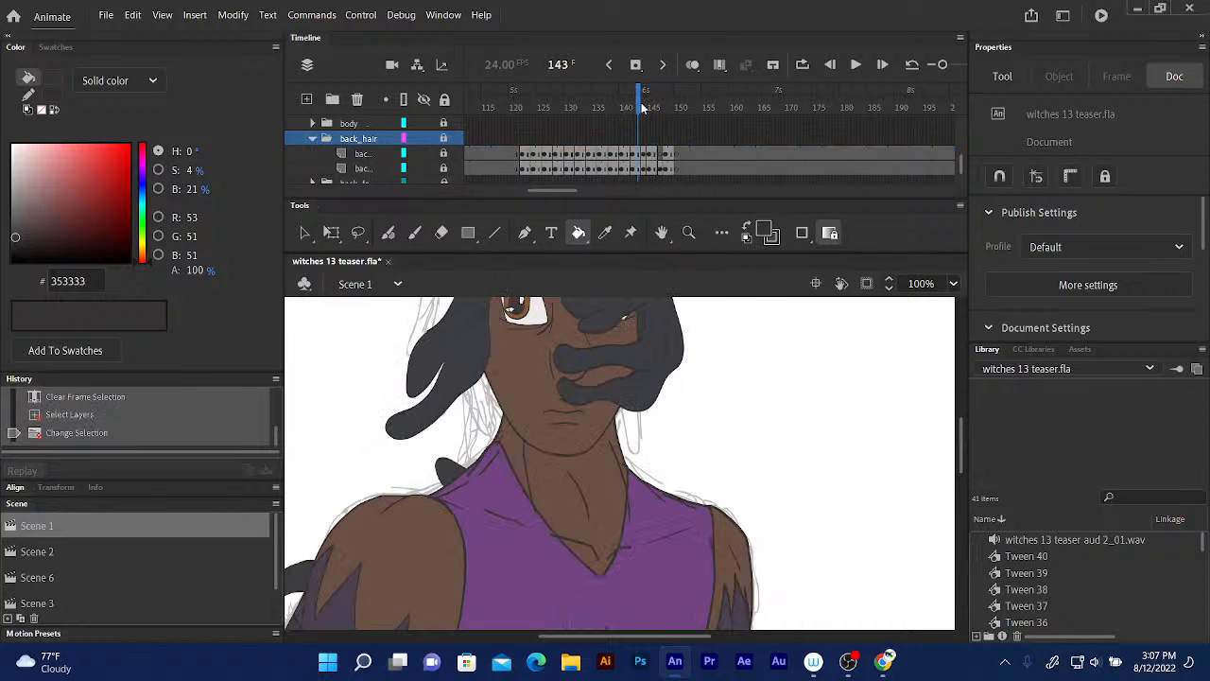
scroll(716, 391, left, 3)
scroll(716, 386, down, 5)
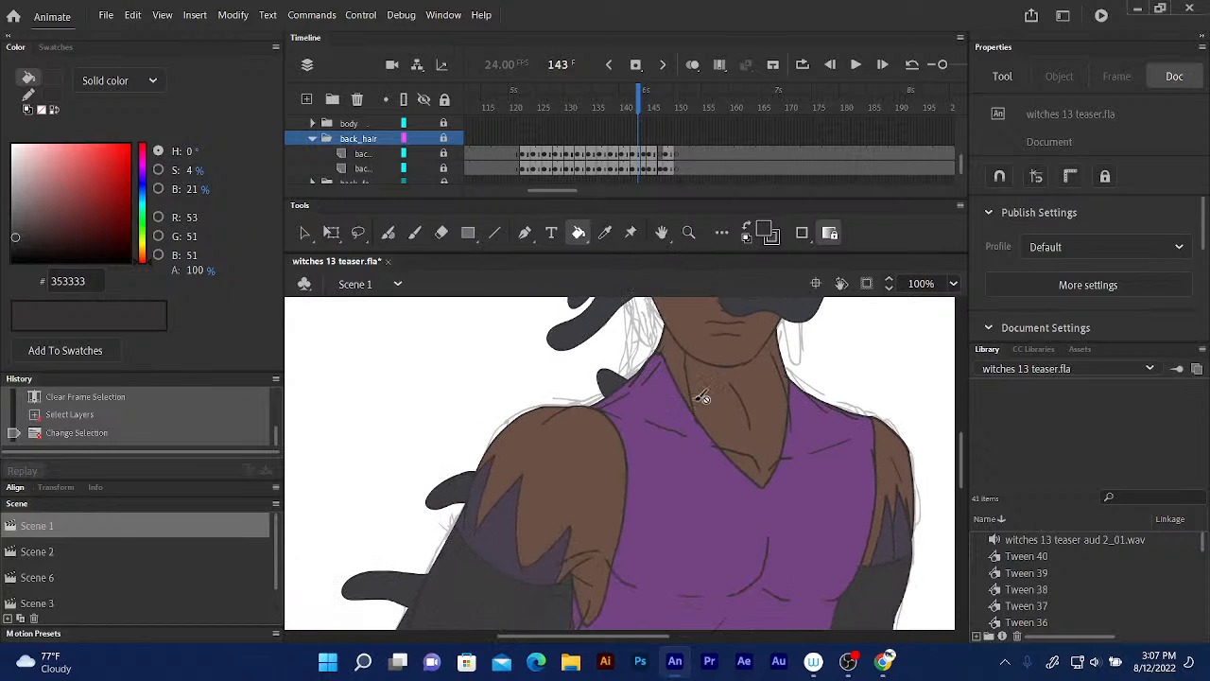
scroll(721, 392, down, 5)
scroll(700, 378, left, 2)
scroll(696, 276, up, 2)
scroll(689, 279, right, 2)
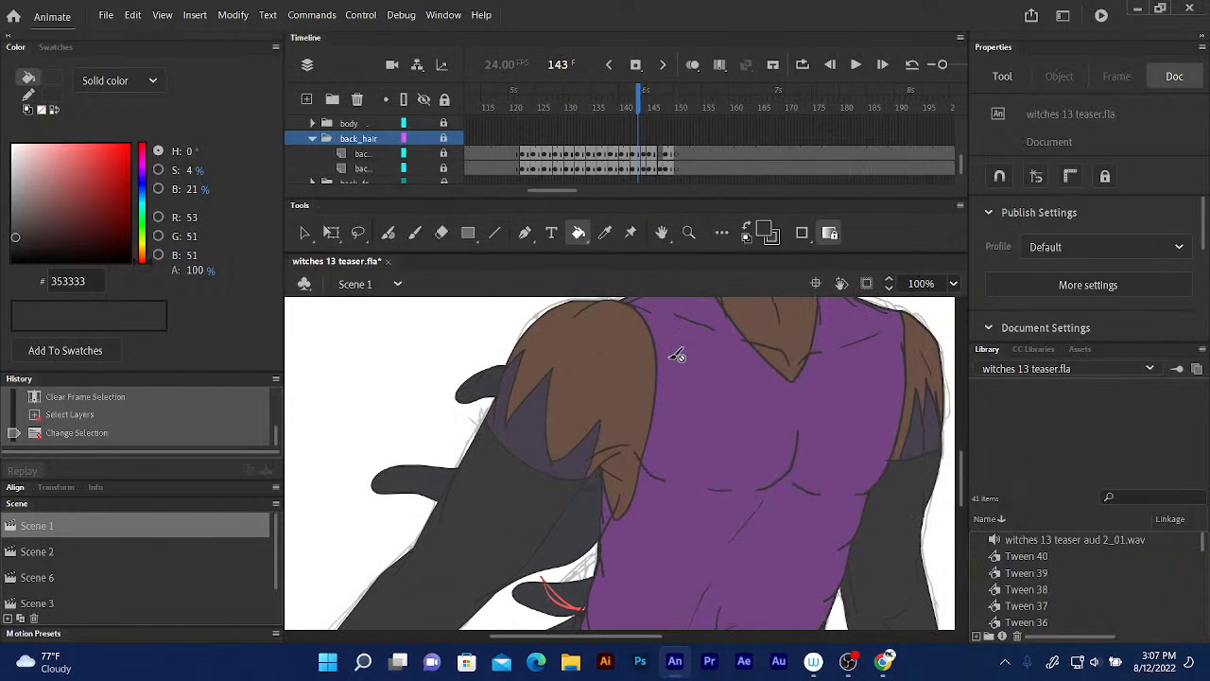
key(ctrl+minus)
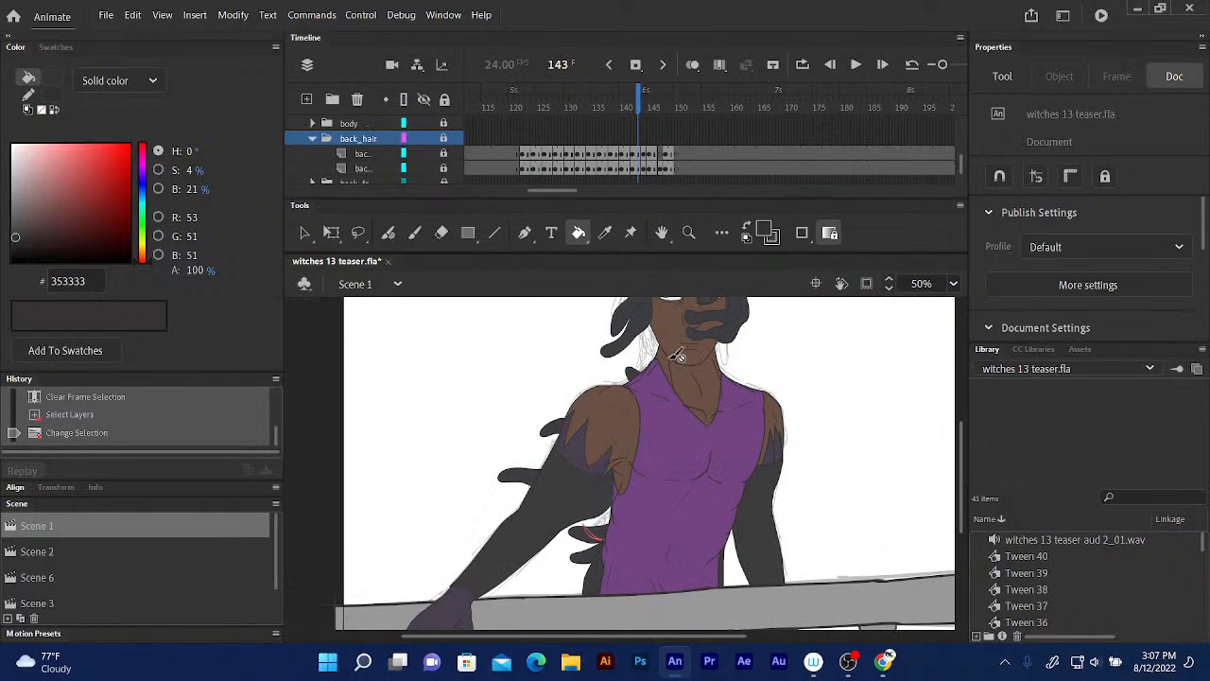
- Step forward frame by frame to frame 147, comparing the coloured poses with its uncoloured line art at 100% zoom
click(641, 102)
key(.)
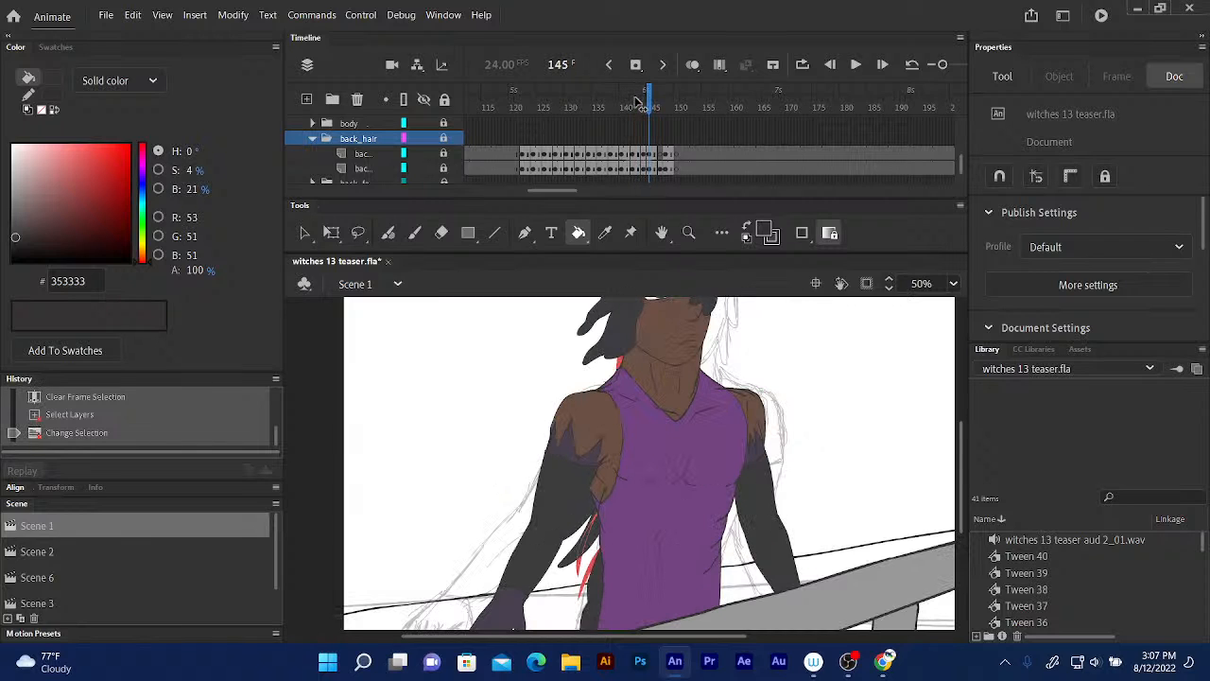
key(.)
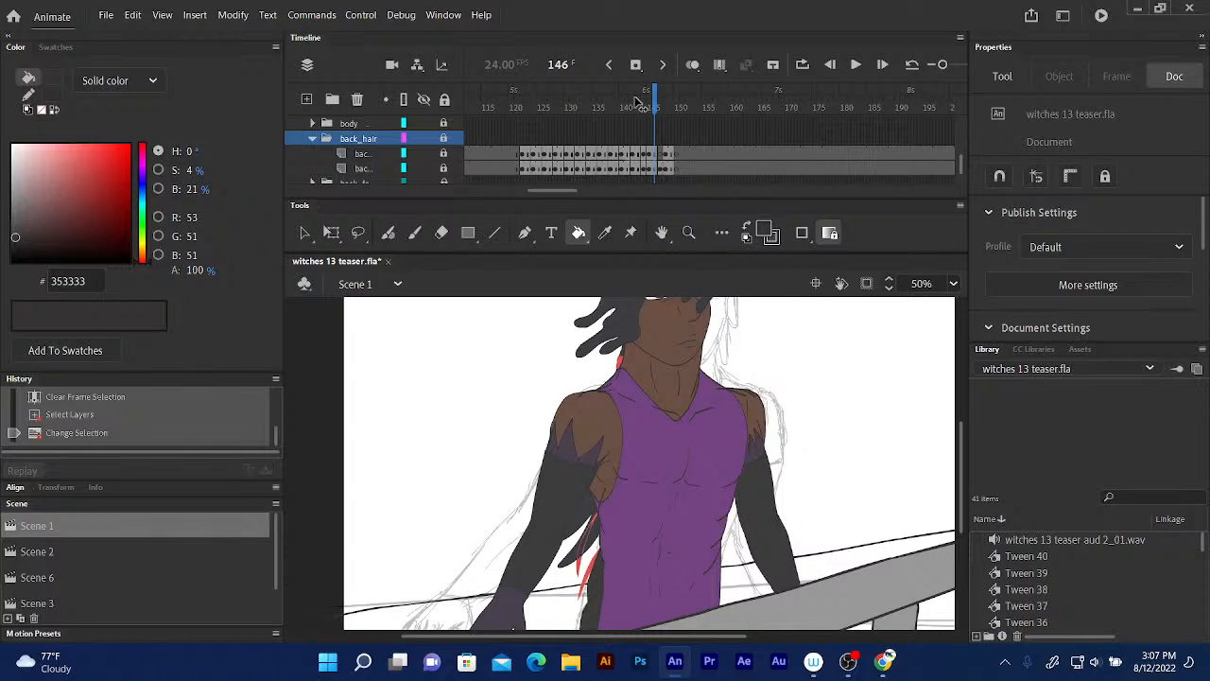
key(.)
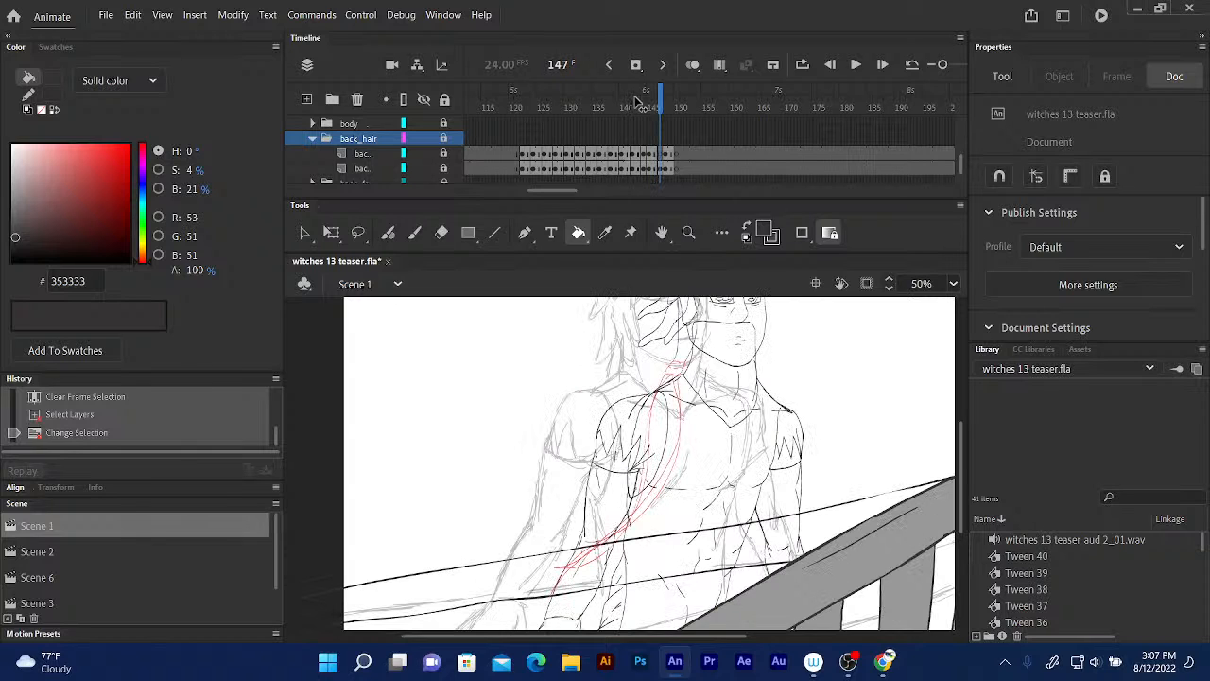
click(665, 116)
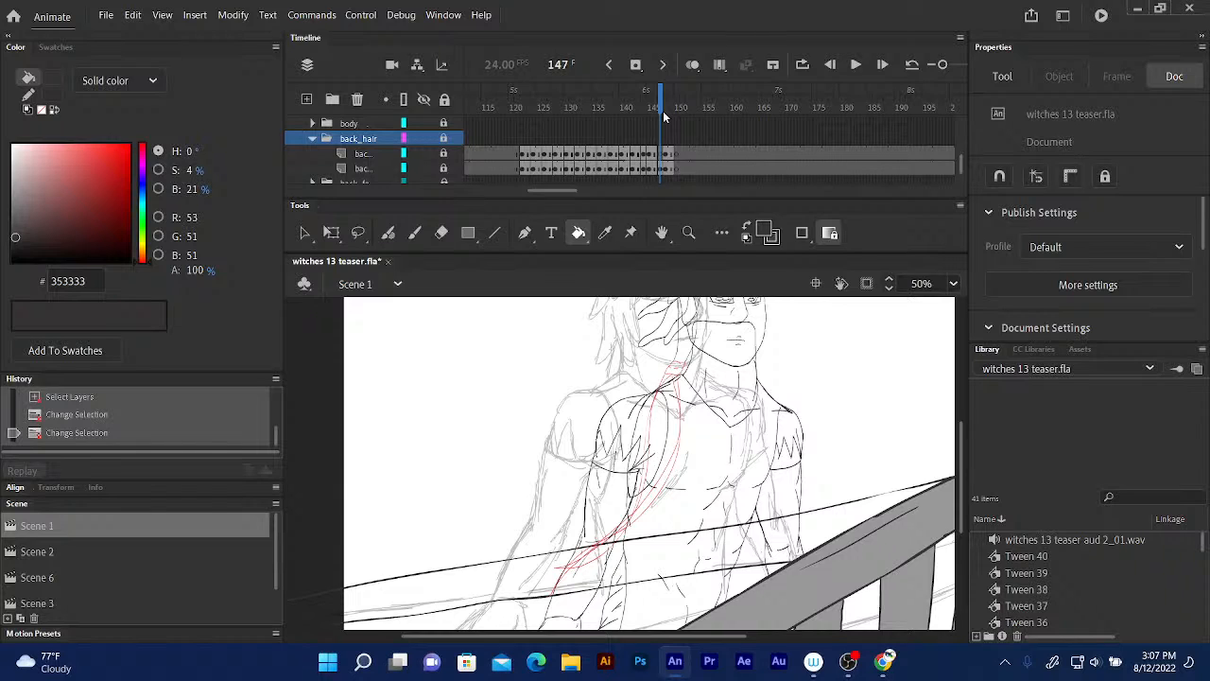
key(ctrl+=)
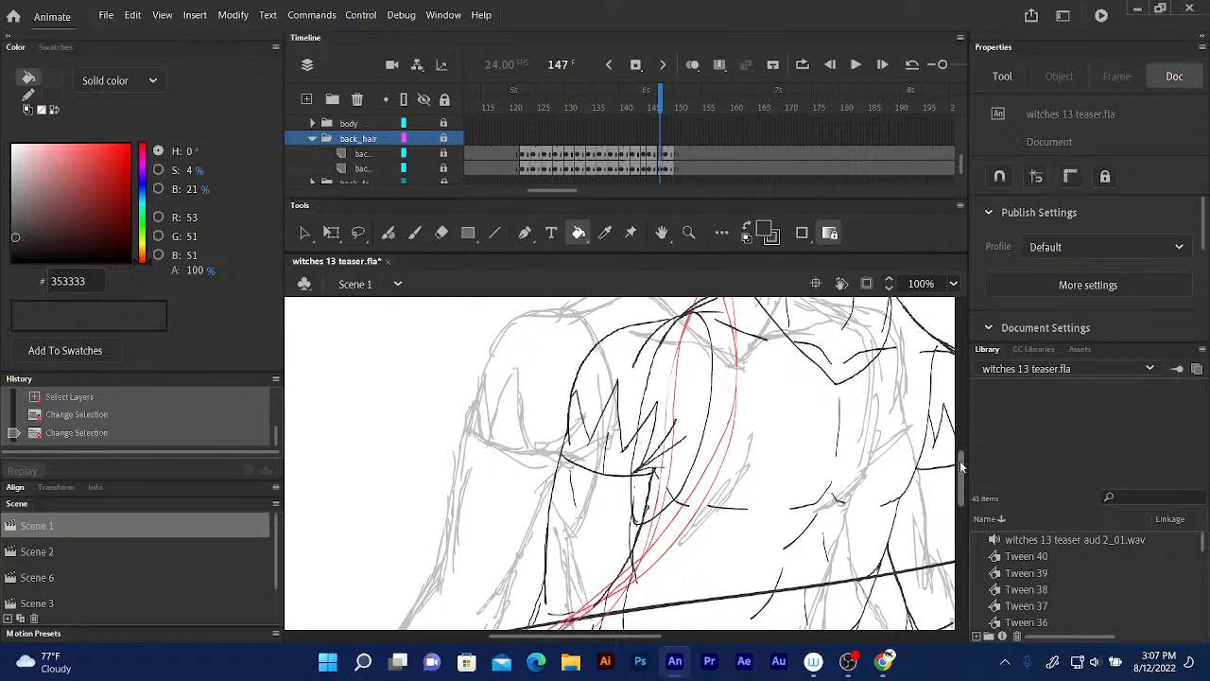
- Unlock the lower layer in the back_hair folder and activate the Fluid Brush tool
scroll(962, 453, up, 2)
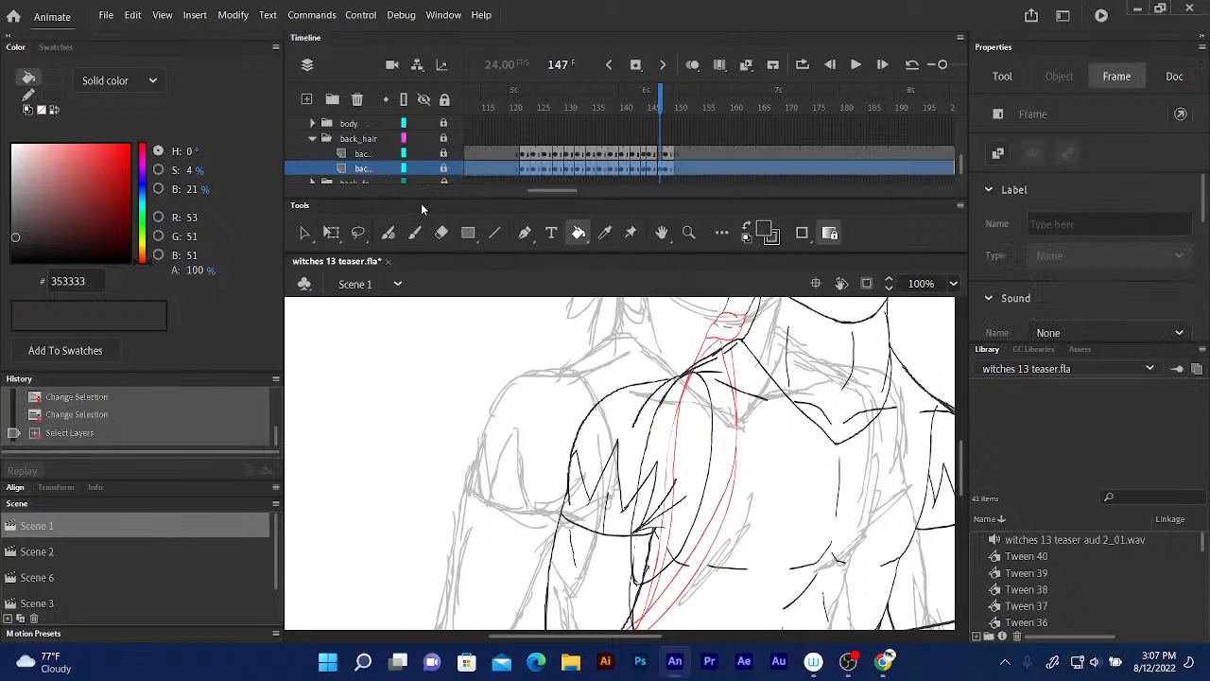
click(441, 168)
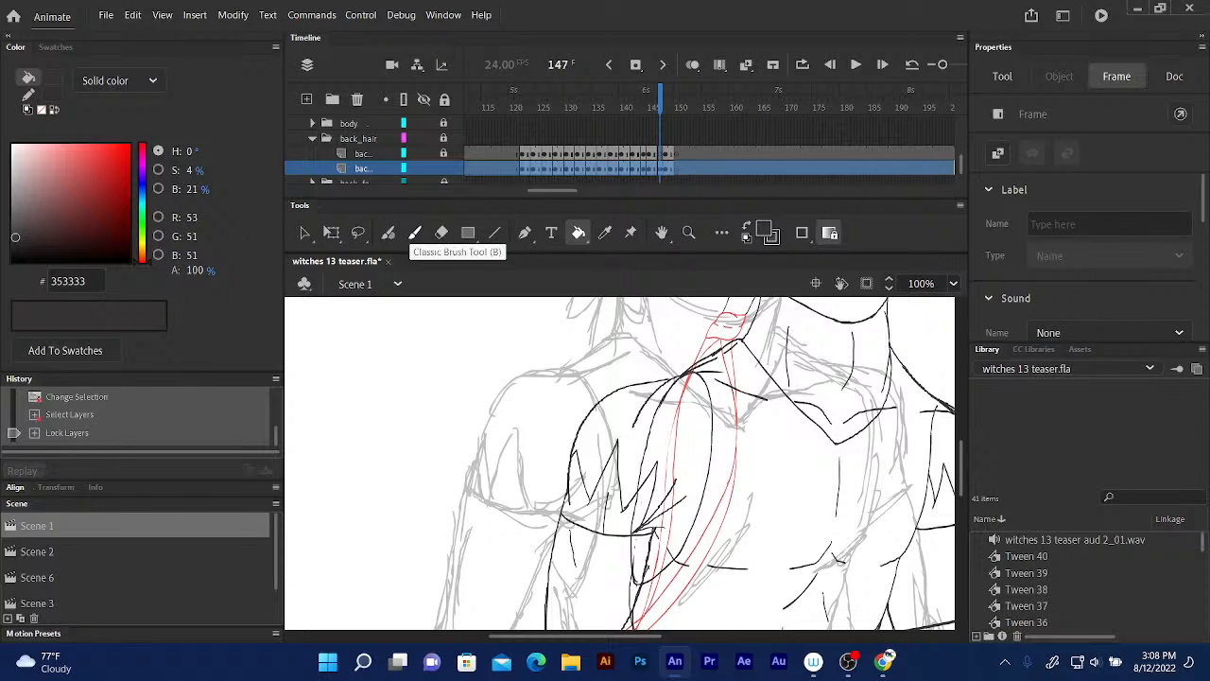
click(388, 234)
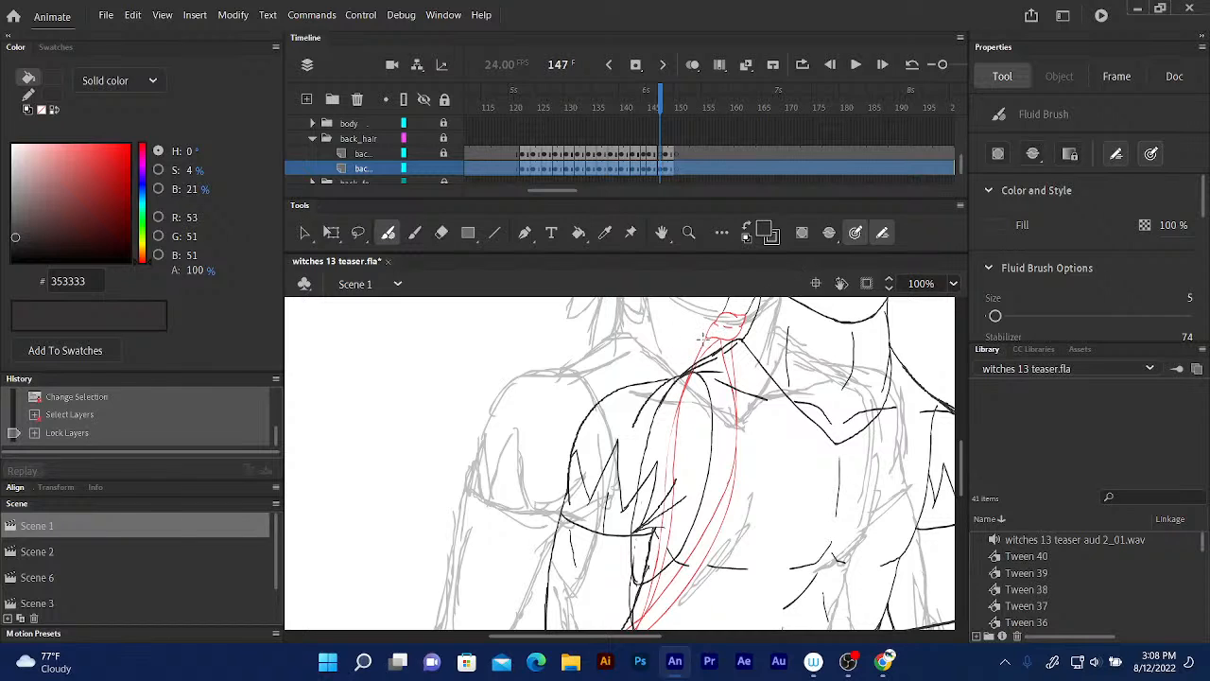
- Try to draw a back-hair stroke from the red hair tie across the shoulder at frame 147, and undo it
drag(961, 469, 960, 464)
scroll(961, 463, up, 5)
scroll(960, 463, down, 6)
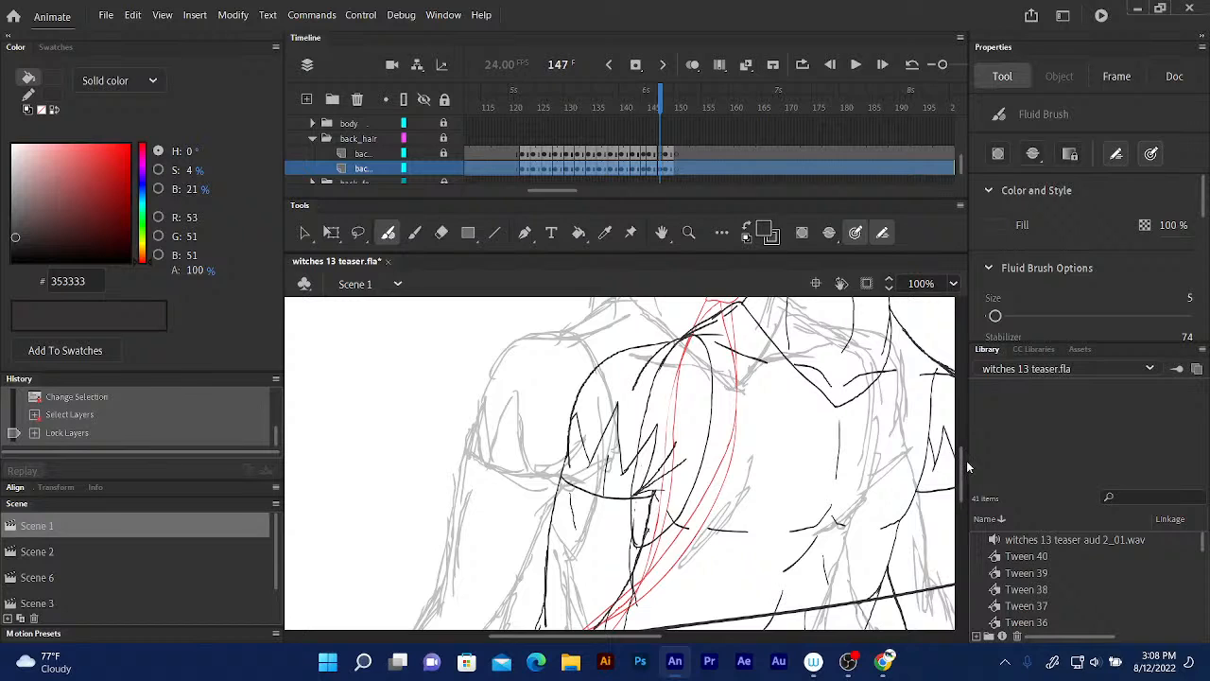
scroll(961, 467, up, 3)
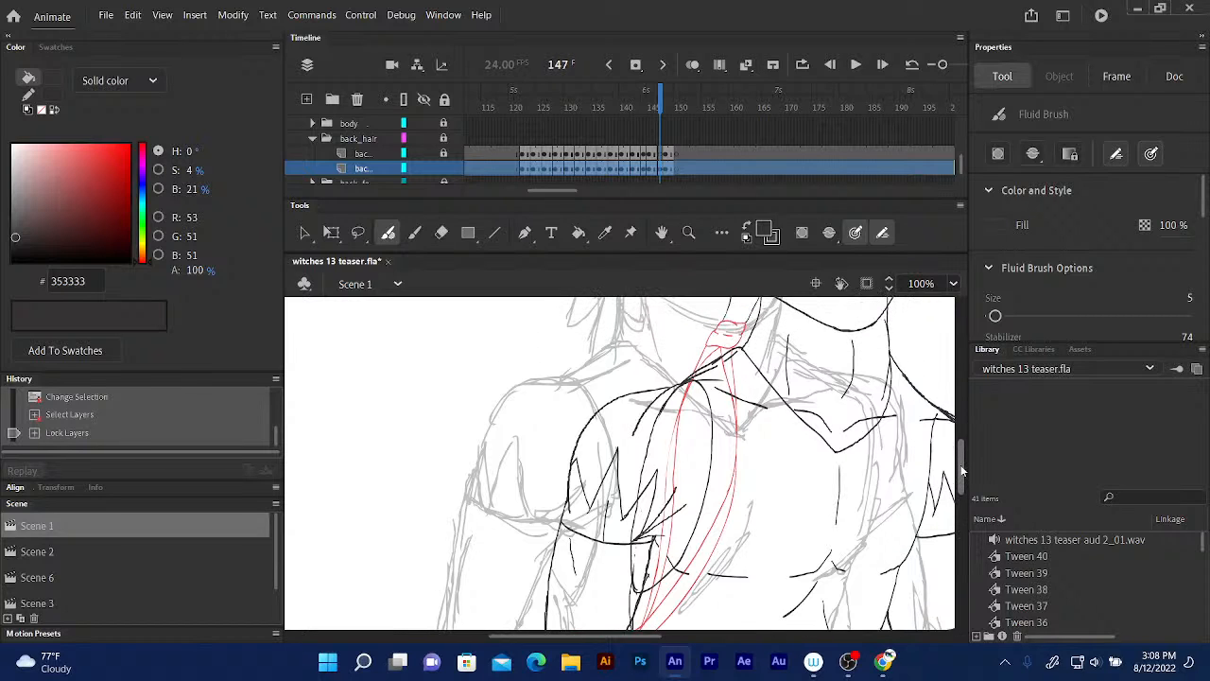
drag(962, 470, 962, 469)
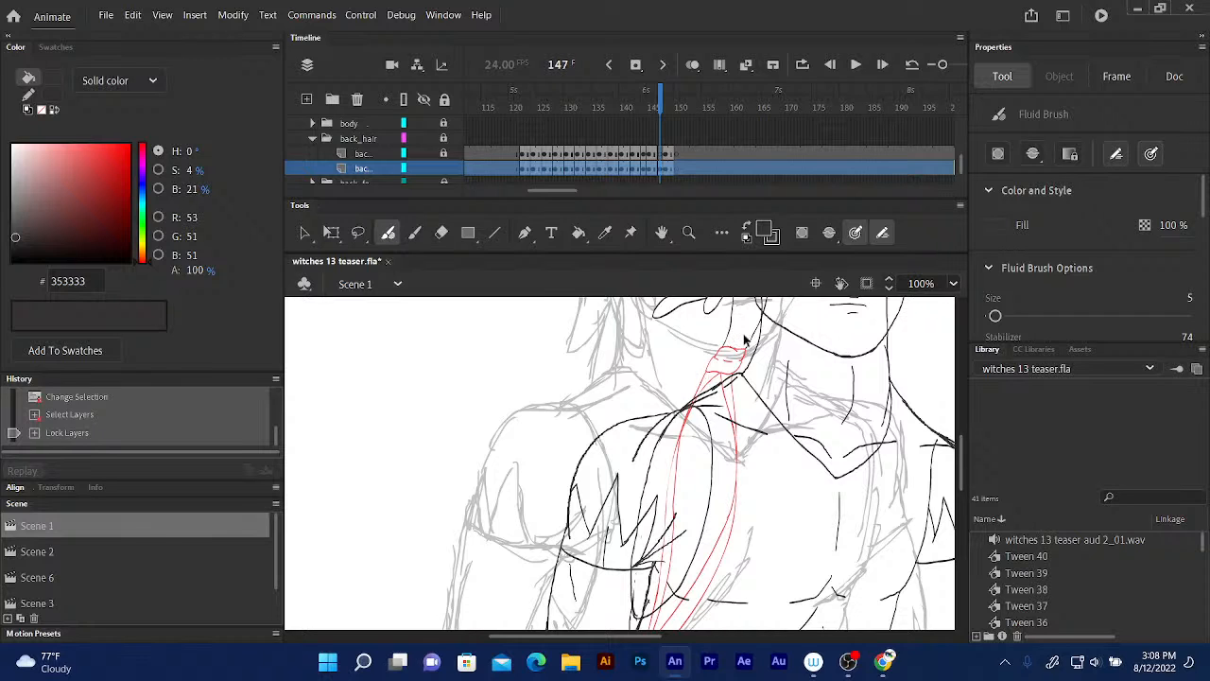
key(ctrl+equal)
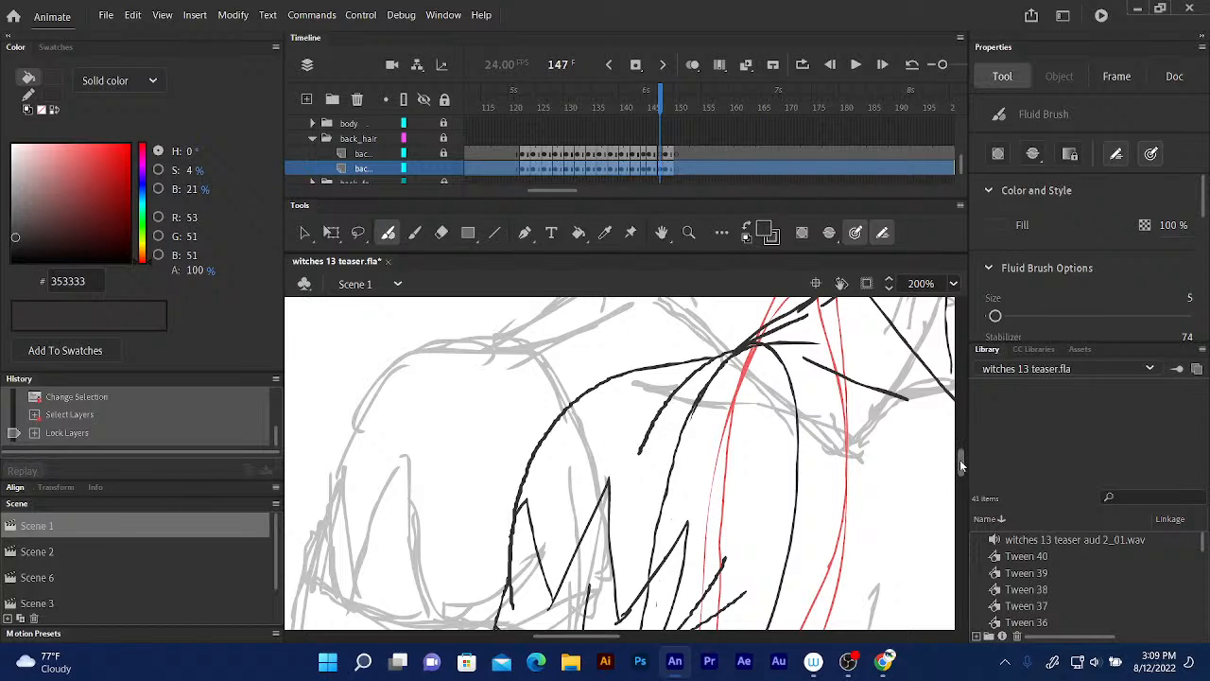
scroll(957, 459, up, 3)
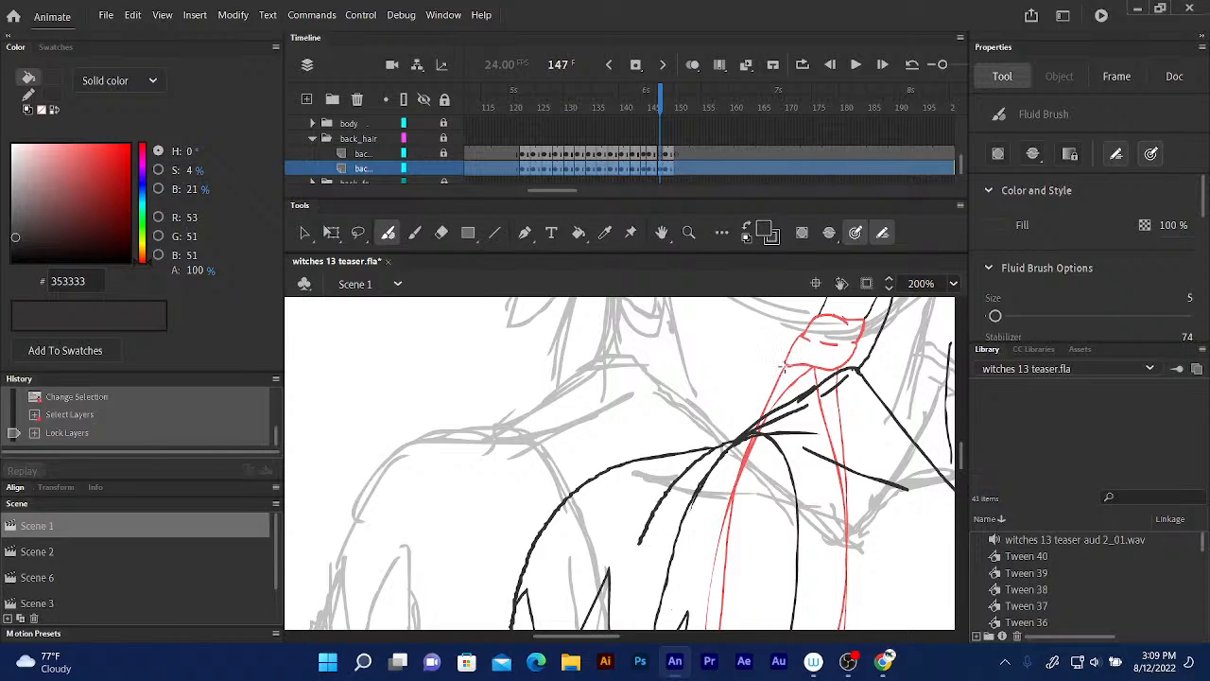
mouse_move(783, 367)
mouse_down()
mouse_move(669, 422)
mouse_move(504, 469)
mouse_up()
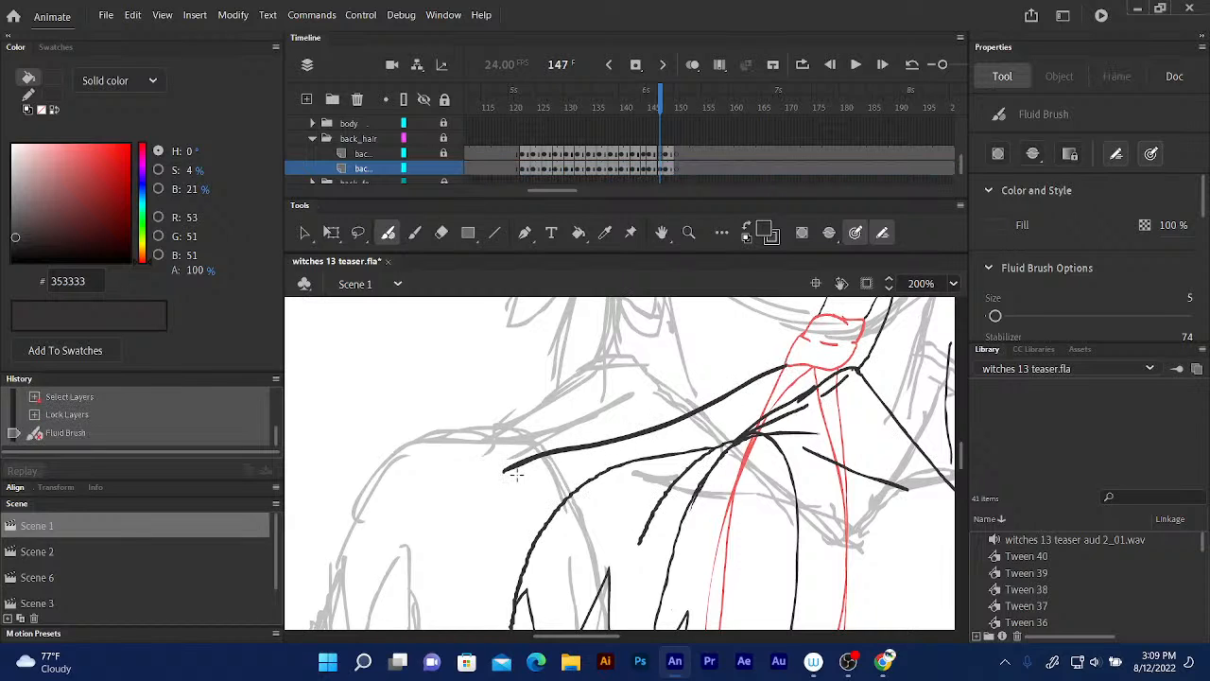
key(super)
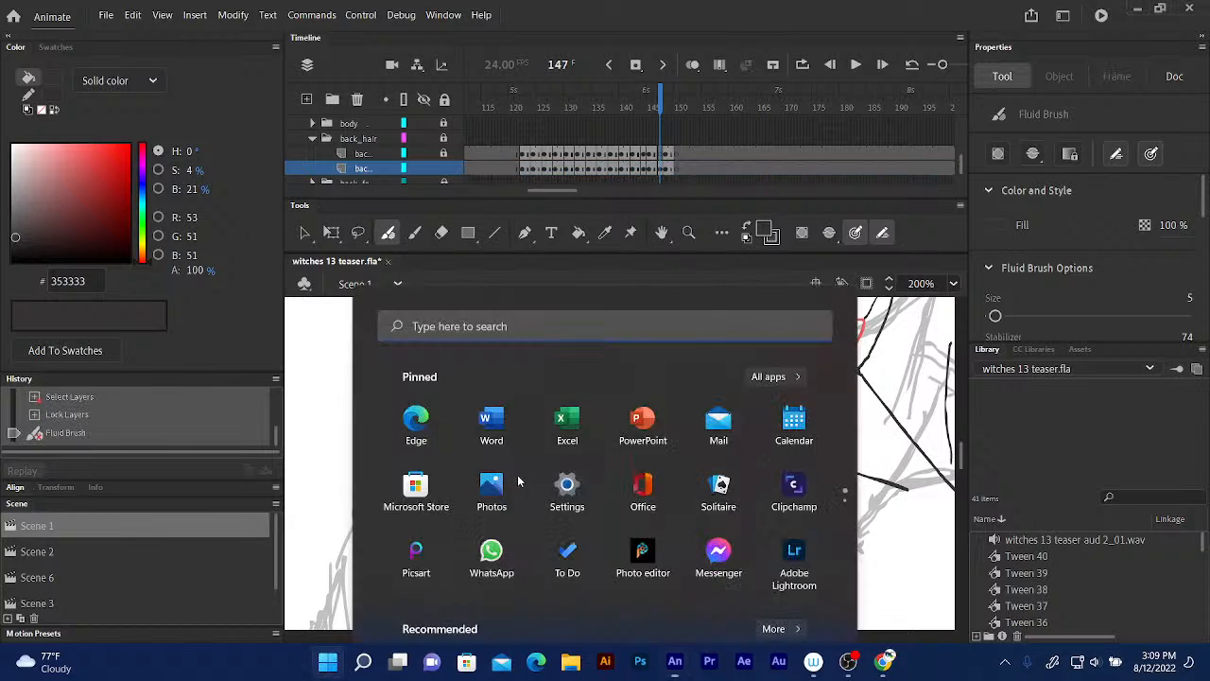
click(652, 16)
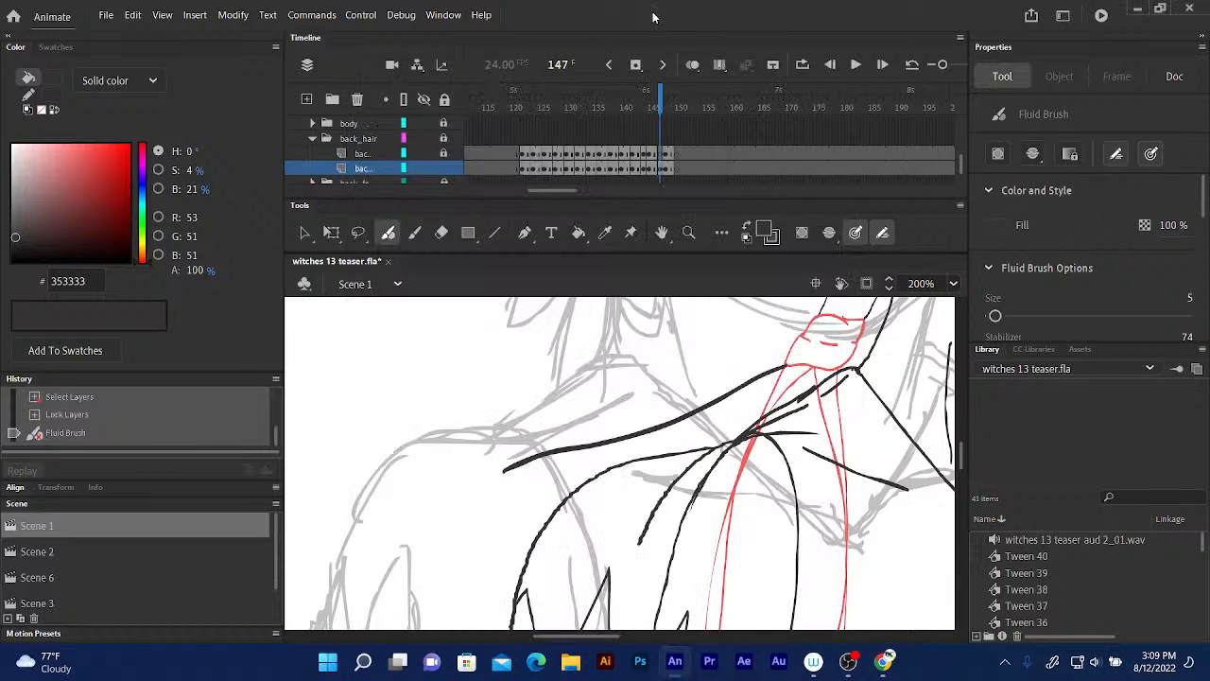
key(ctrl+z)
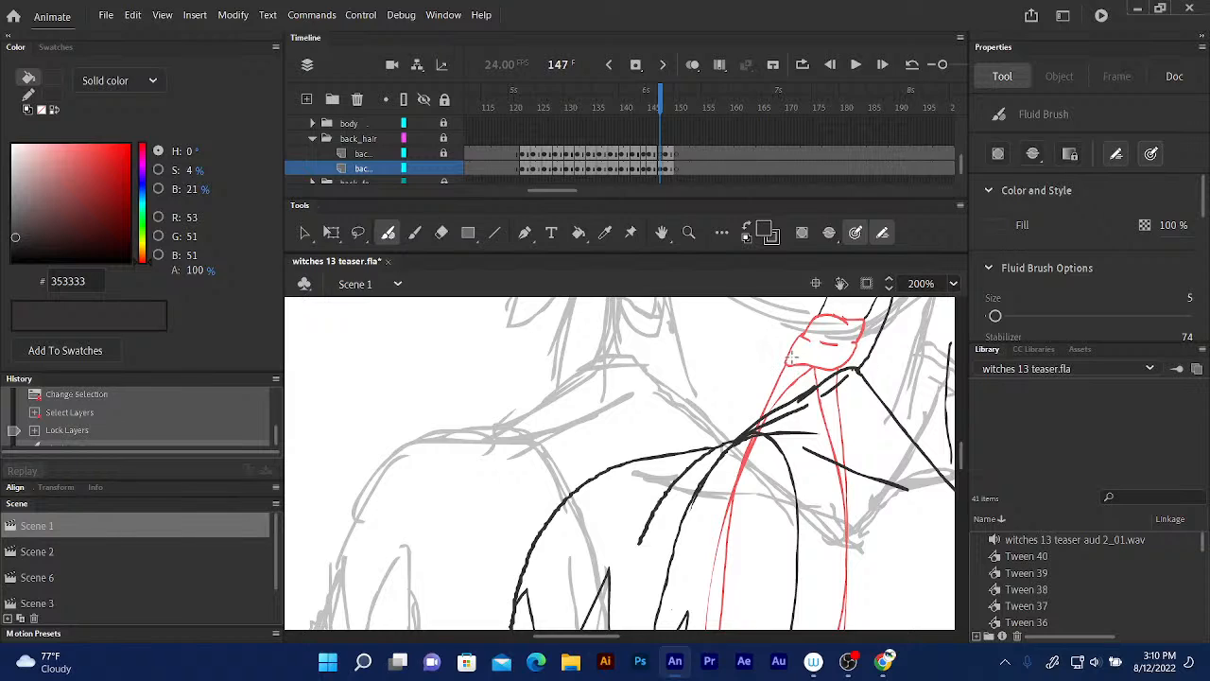
- Set the Fluid Brush size to 3
key(bracketleft)
key(bracketleft)
- Try a long looped hair lock from the red hair tie over the shoulder, check it against the full figure, and undo it
mouse_move(784, 366)
mouse_down()
mouse_move(628, 497)
mouse_move(594, 565)
mouse_move(708, 494)
mouse_move(785, 364)
mouse_move(797, 426)
mouse_up()
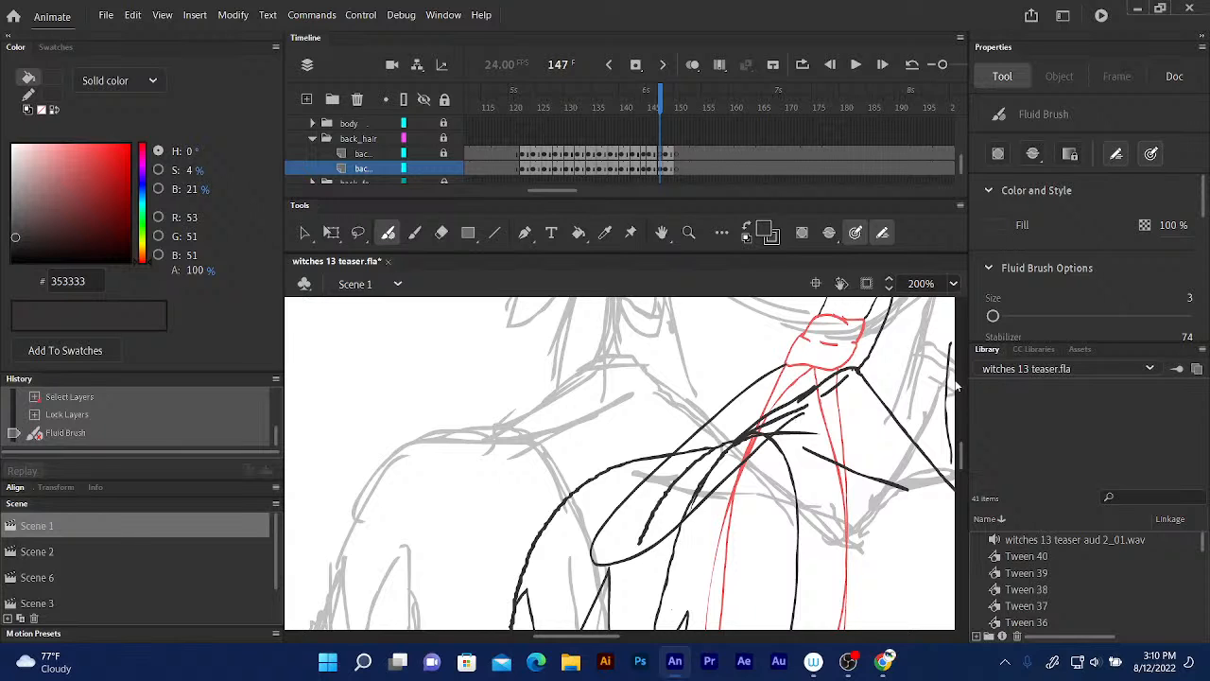
scroll(959, 460, down, 3)
drag(959, 460, 957, 485)
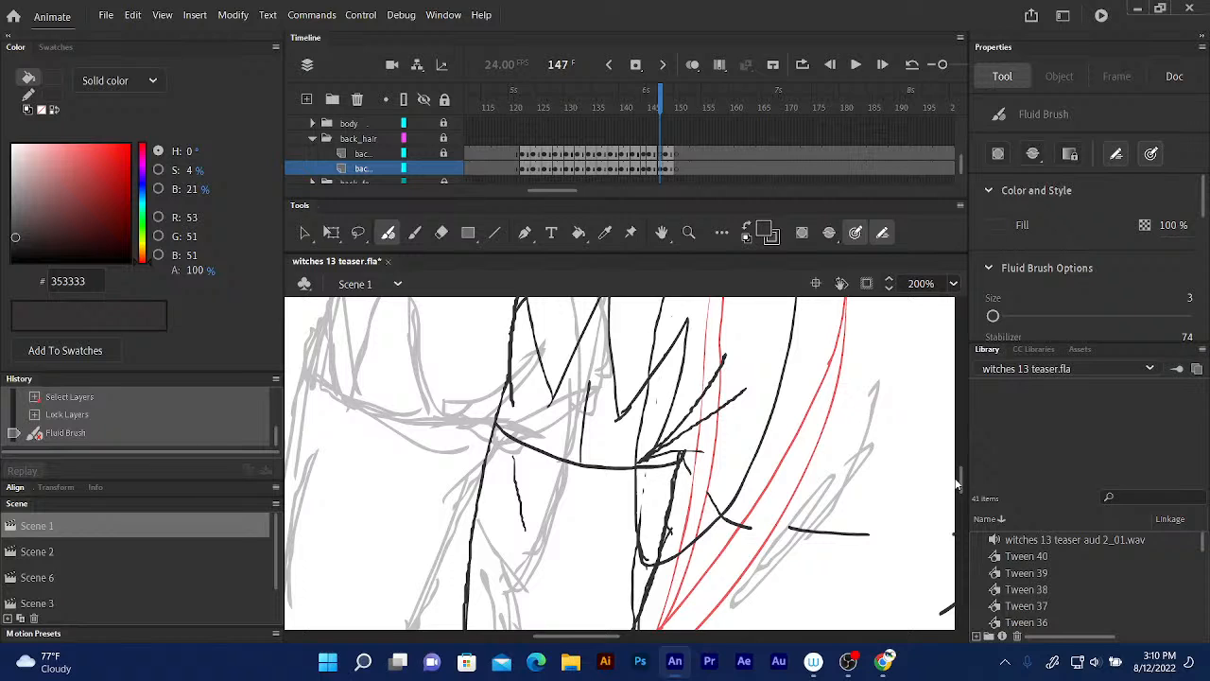
key(ctrl+minus)
key(ctrl+minus)
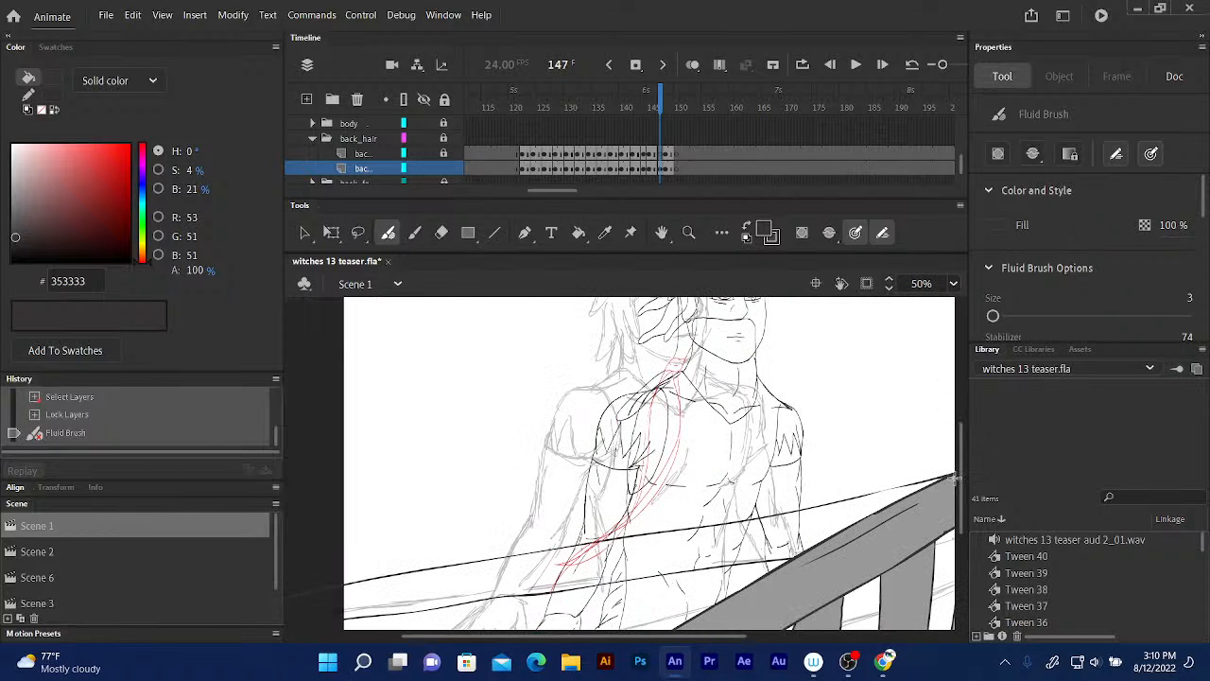
key(ctrl+z)
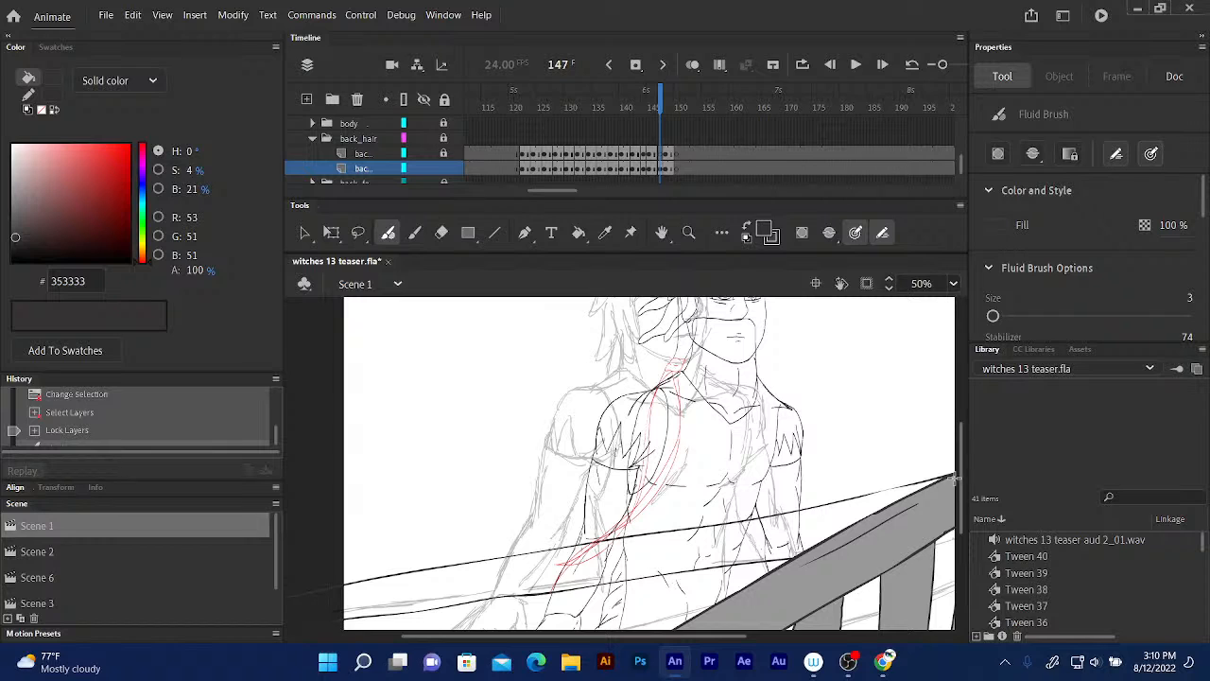
- Draw short looped back-hair locks from the red hair tie over the shoulder and another lock farther down beside the arm at frame 147
key(ctrl+equal)
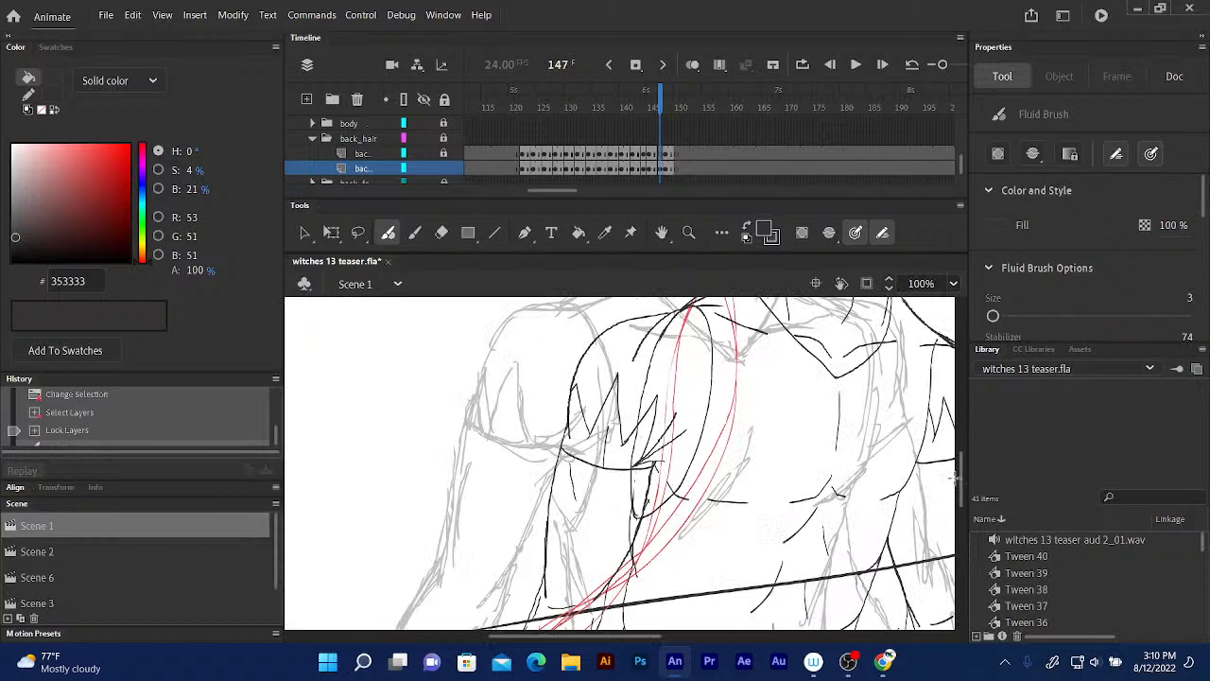
scroll(957, 473, up, 2)
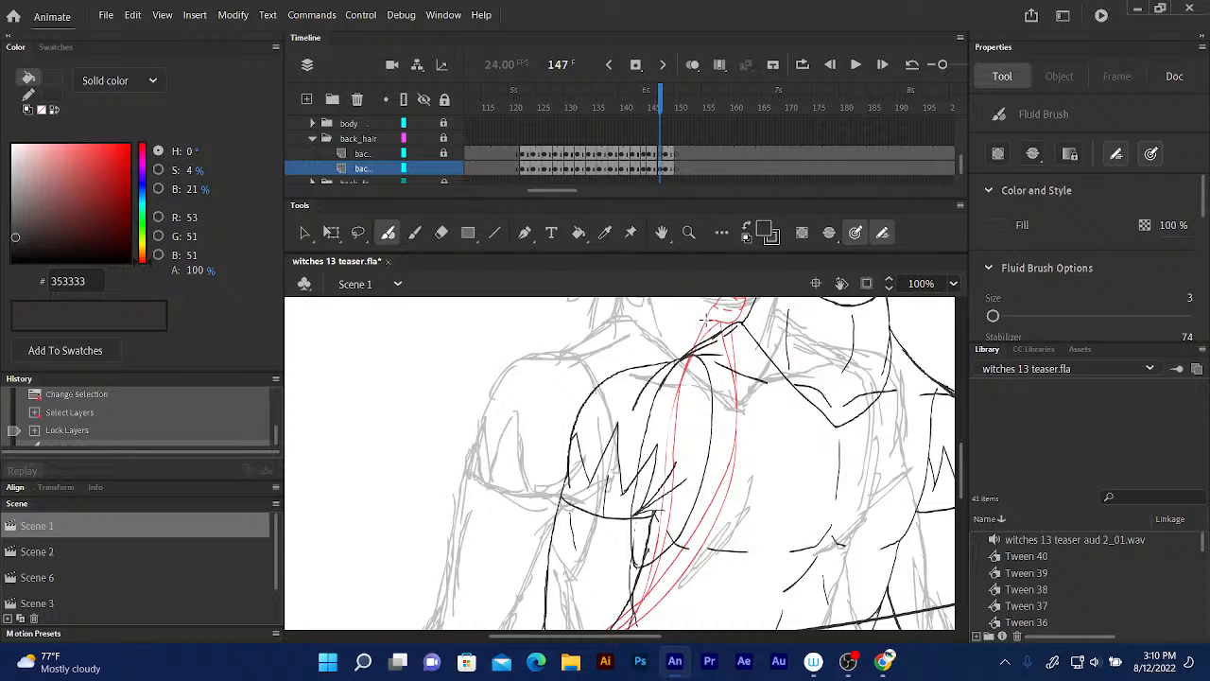
mouse_move(701, 323)
mouse_down()
mouse_move(647, 392)
mouse_move(700, 352)
mouse_up()
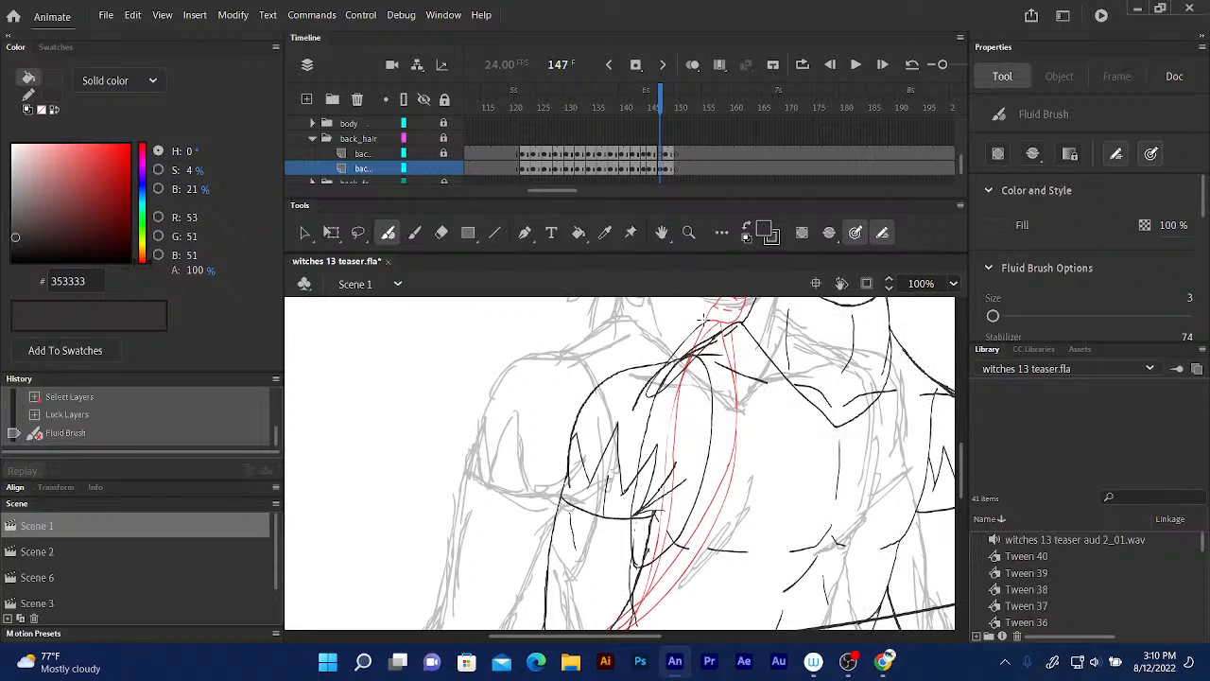
drag(701, 323, 648, 371)
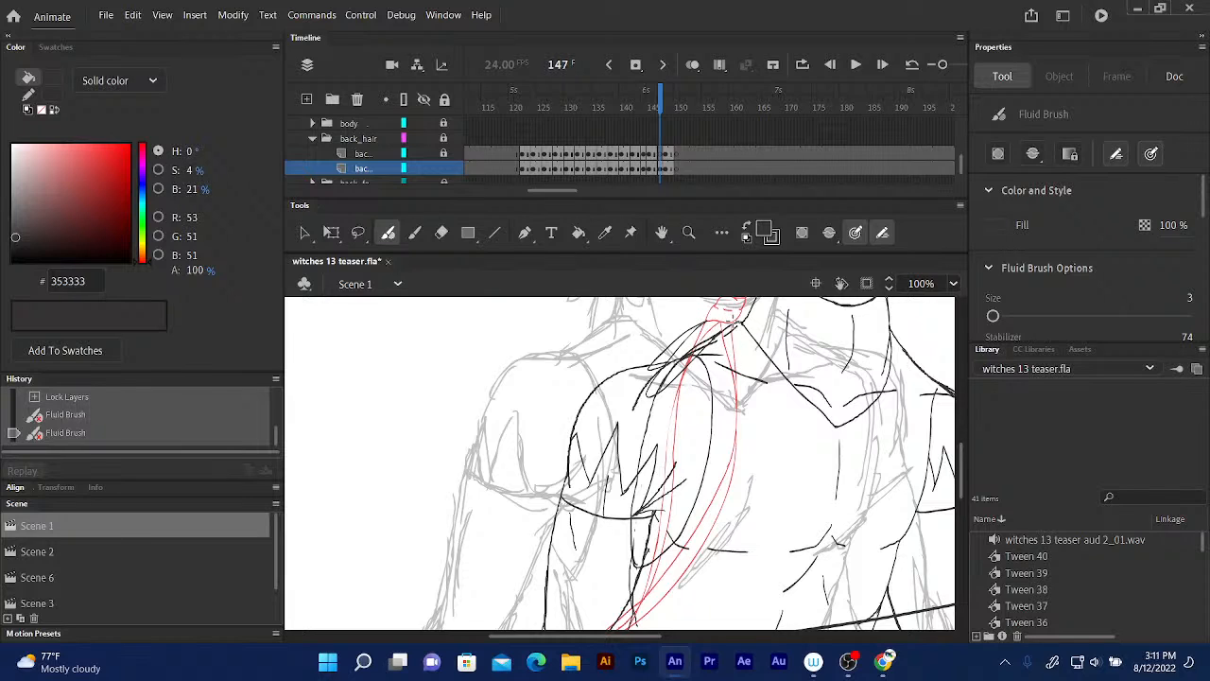
mouse_move(729, 327)
mouse_down()
mouse_move(719, 384)
mouse_move(709, 358)
mouse_up()
scroll(960, 453, down, 4)
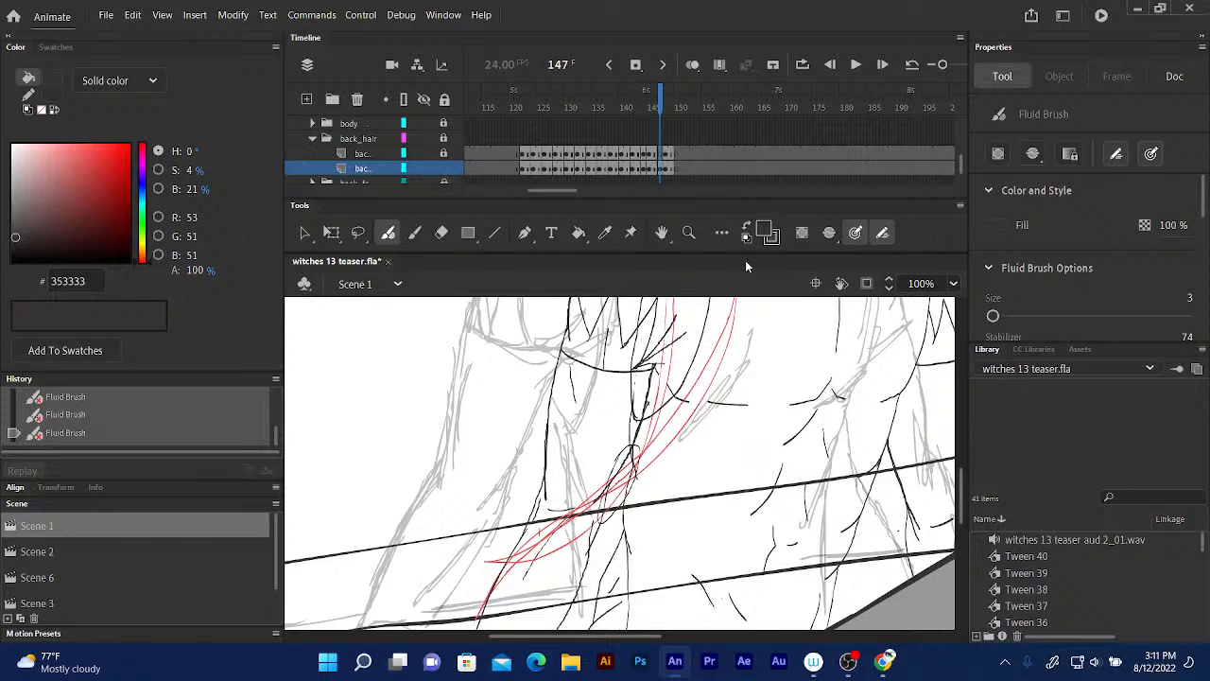
drag(964, 496, 962, 435)
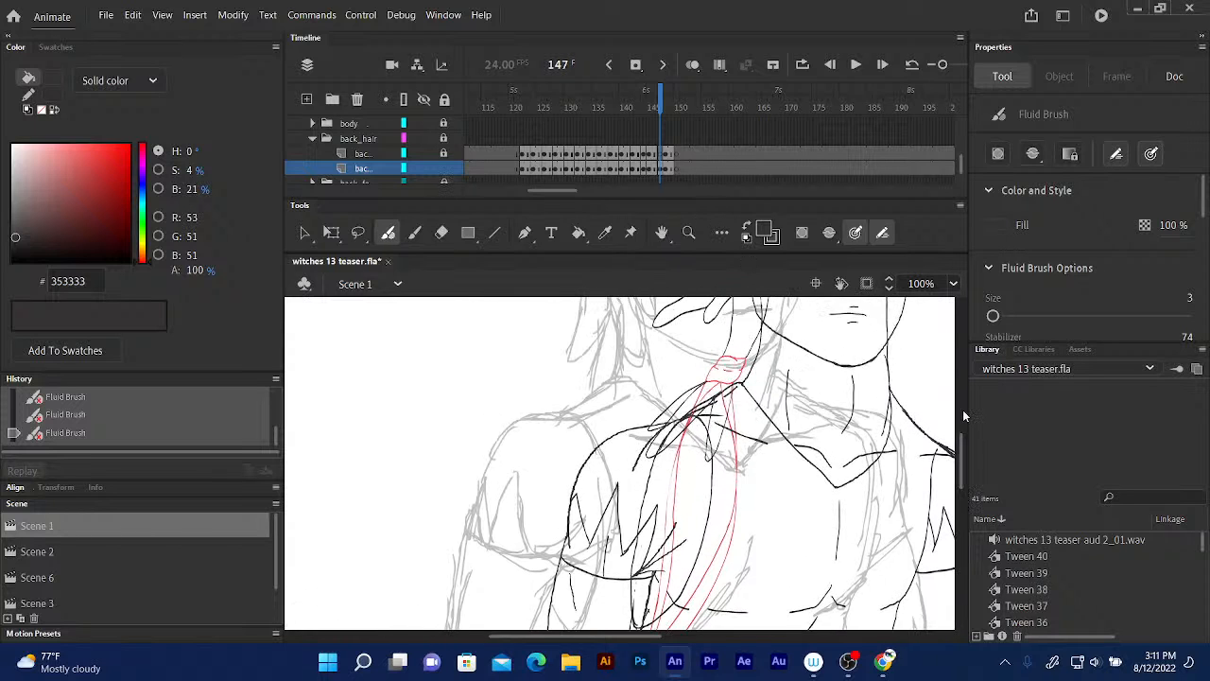
- Go to frame 148, inspect the finished back hair, and sample its dark grey fill colour 3D3E43 with the Eyedropper
drag(660, 110, 664, 110)
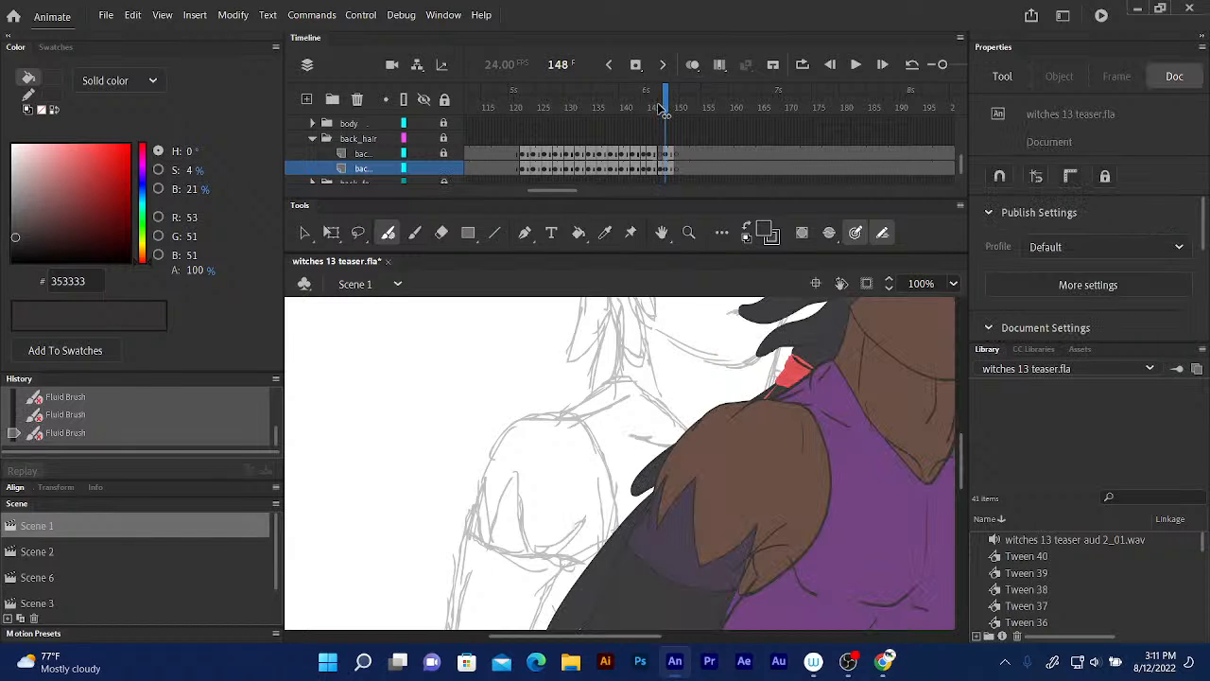
click(660, 110)
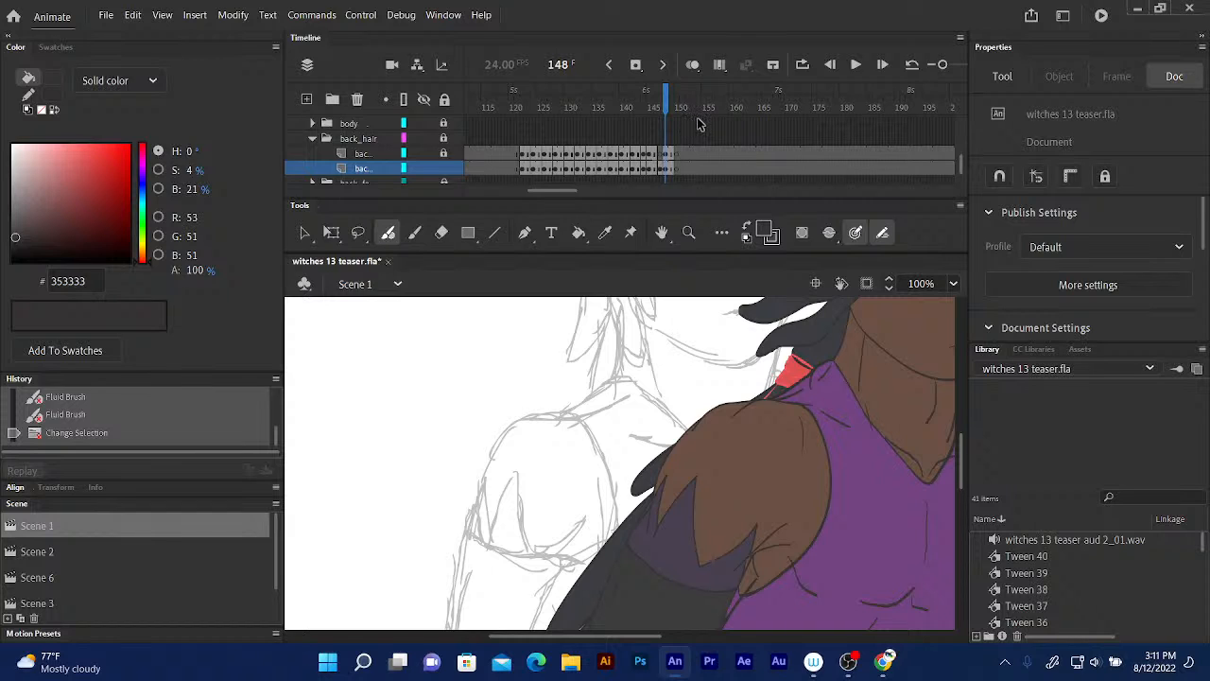
scroll(960, 458, down, 5)
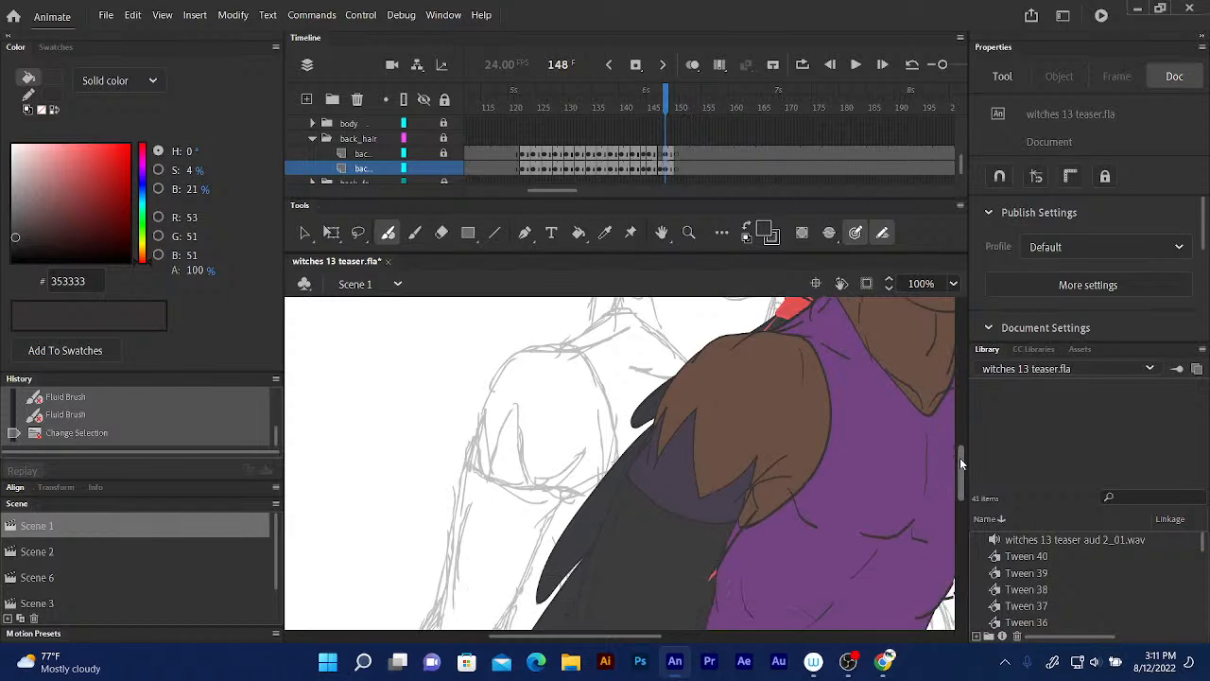
scroll(959, 457, down, 5)
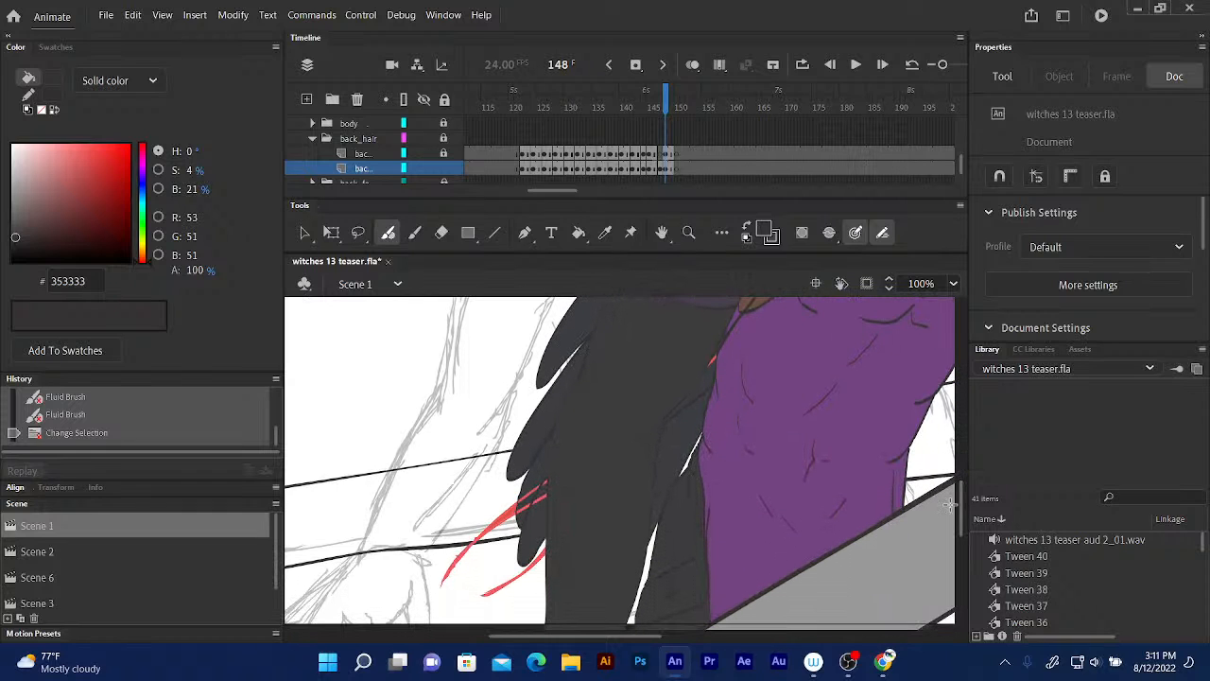
scroll(949, 504, up, 2)
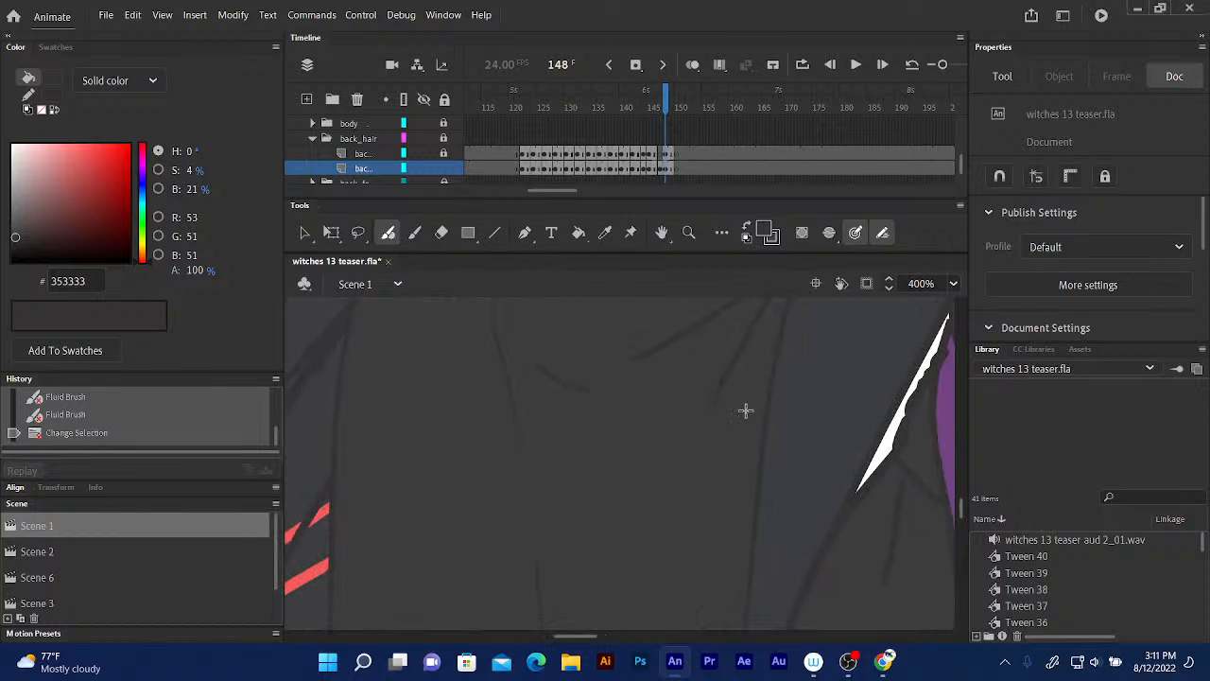
drag(521, 502, 691, 413)
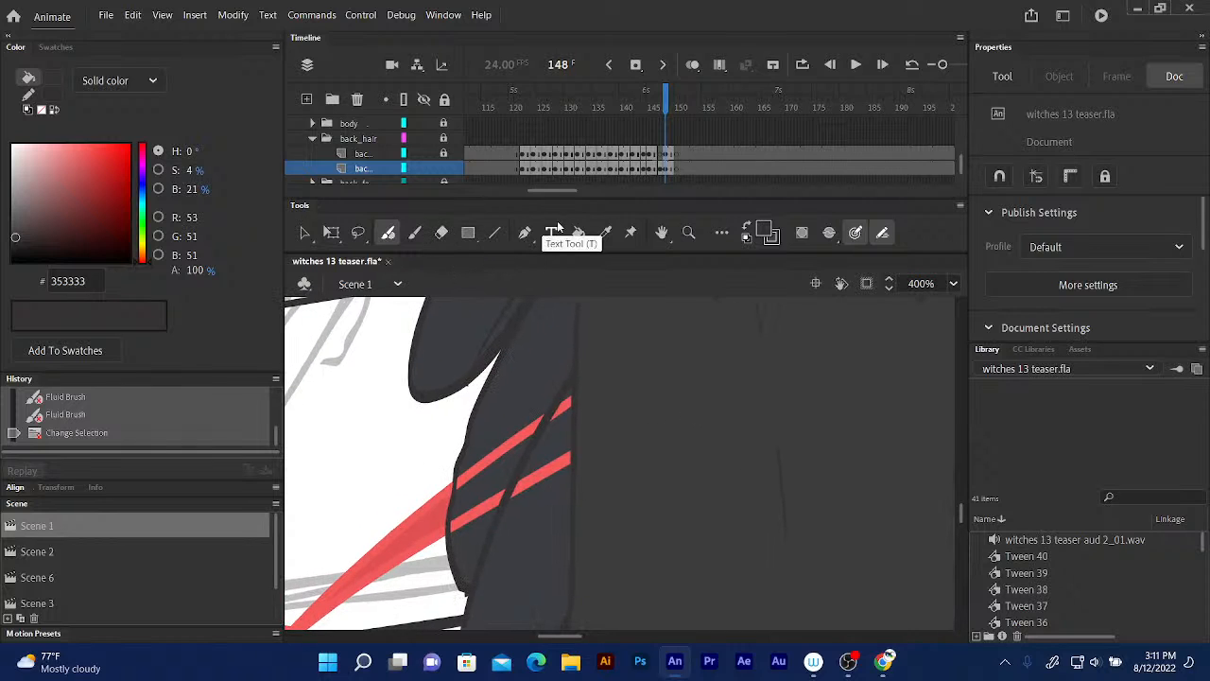
click(605, 234)
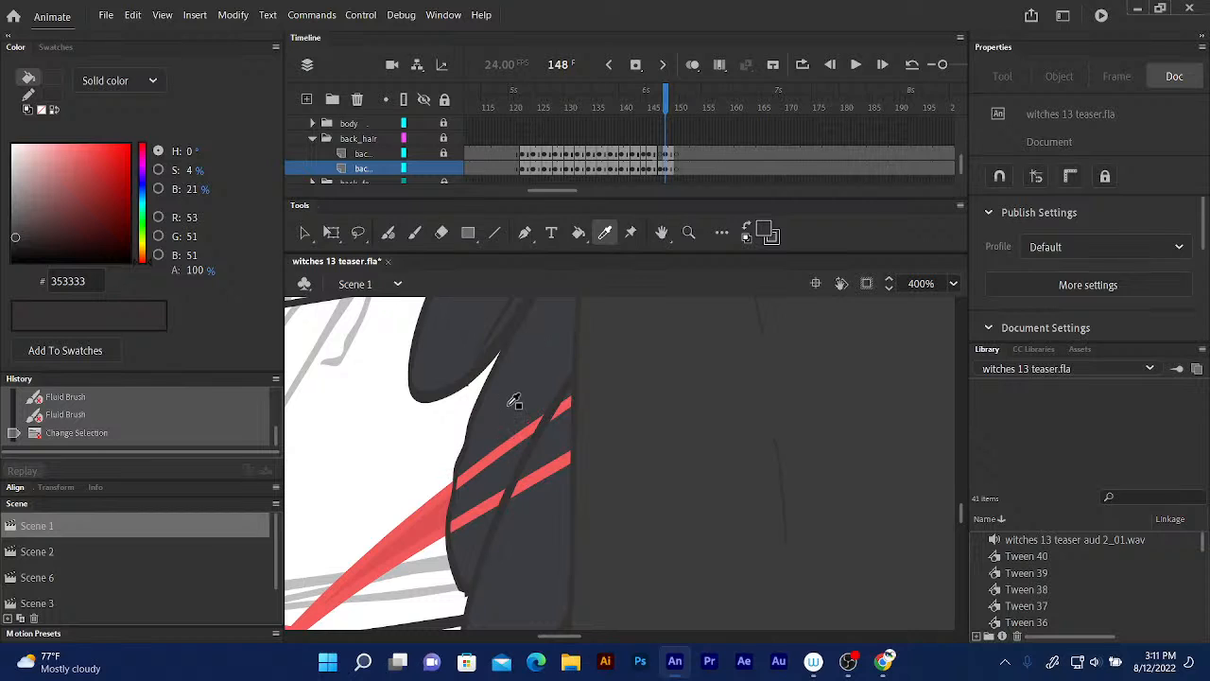
click(504, 377)
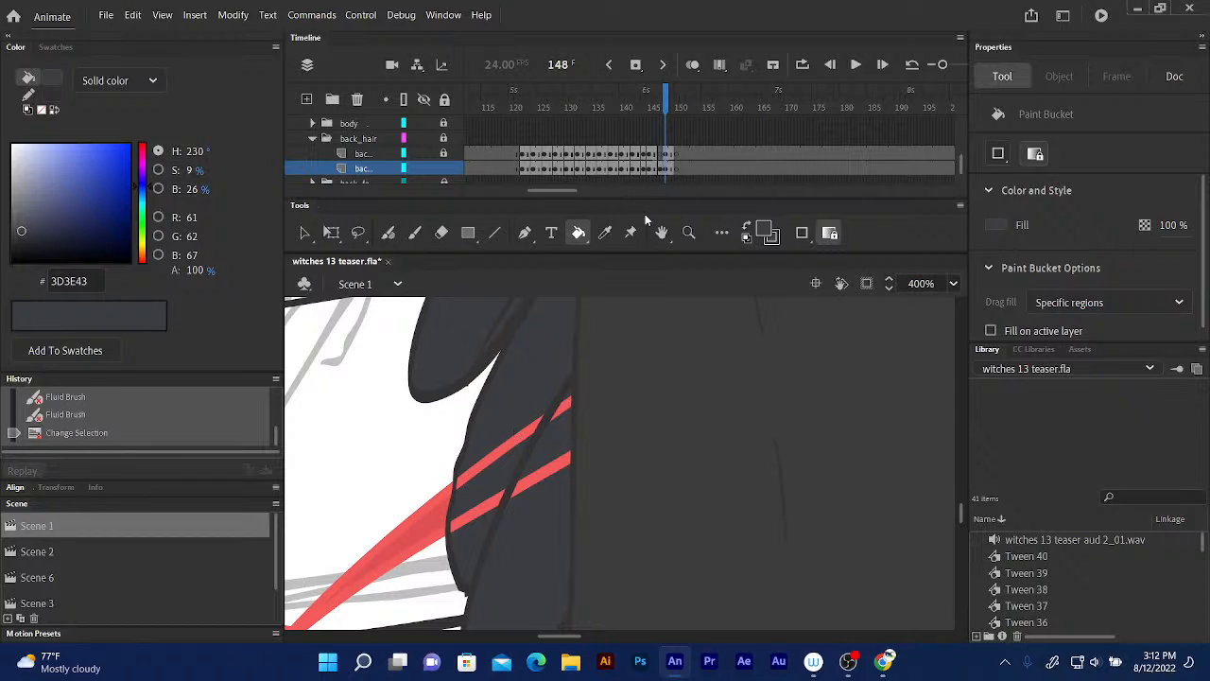
- Inspect the artwork on both back_hair layers at frame 148, unlocking the upper layer and selecting its contents
click(666, 170)
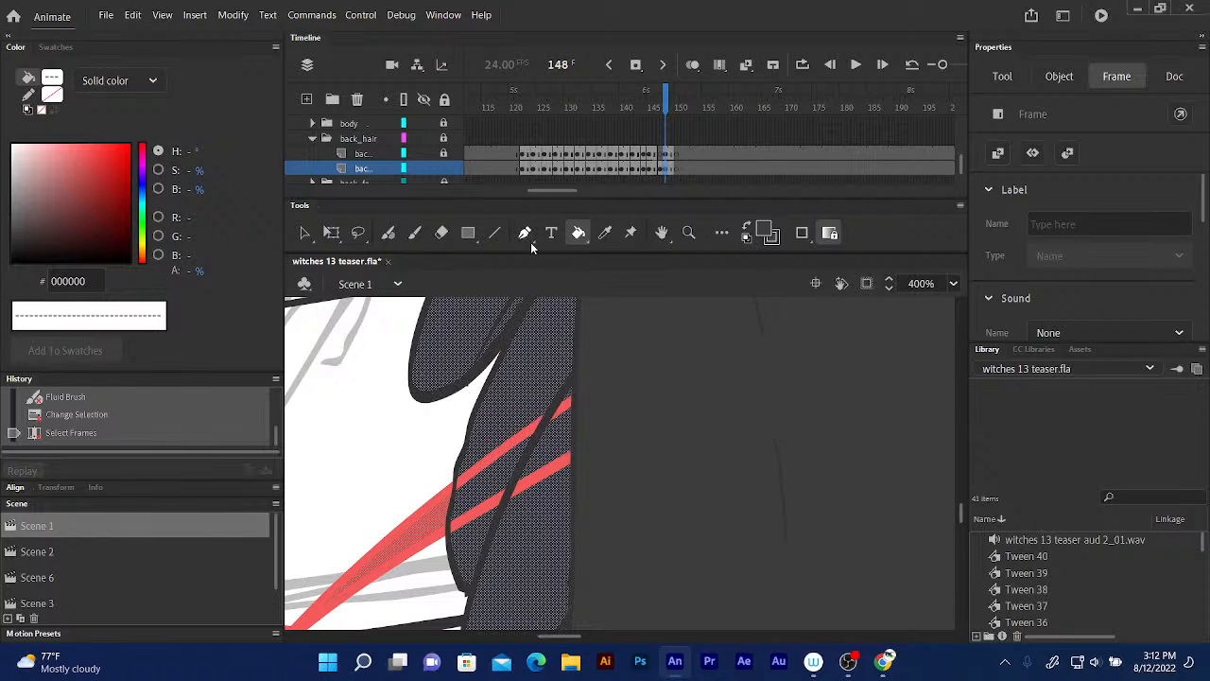
click(665, 154)
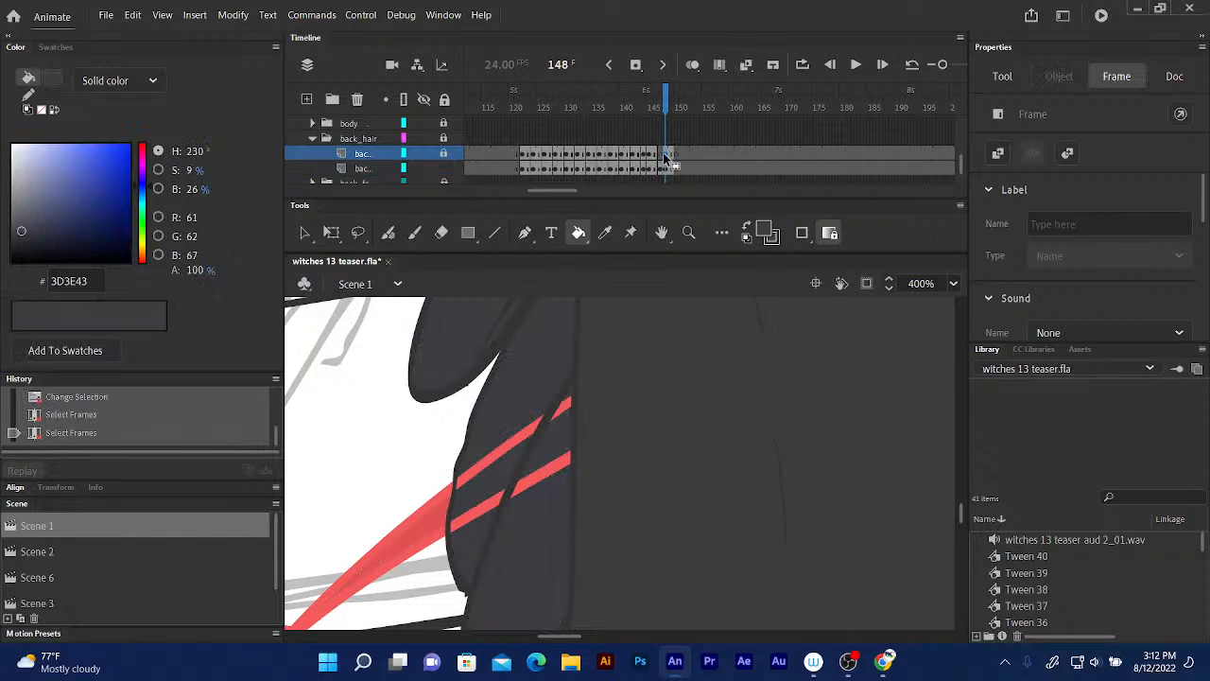
click(445, 155)
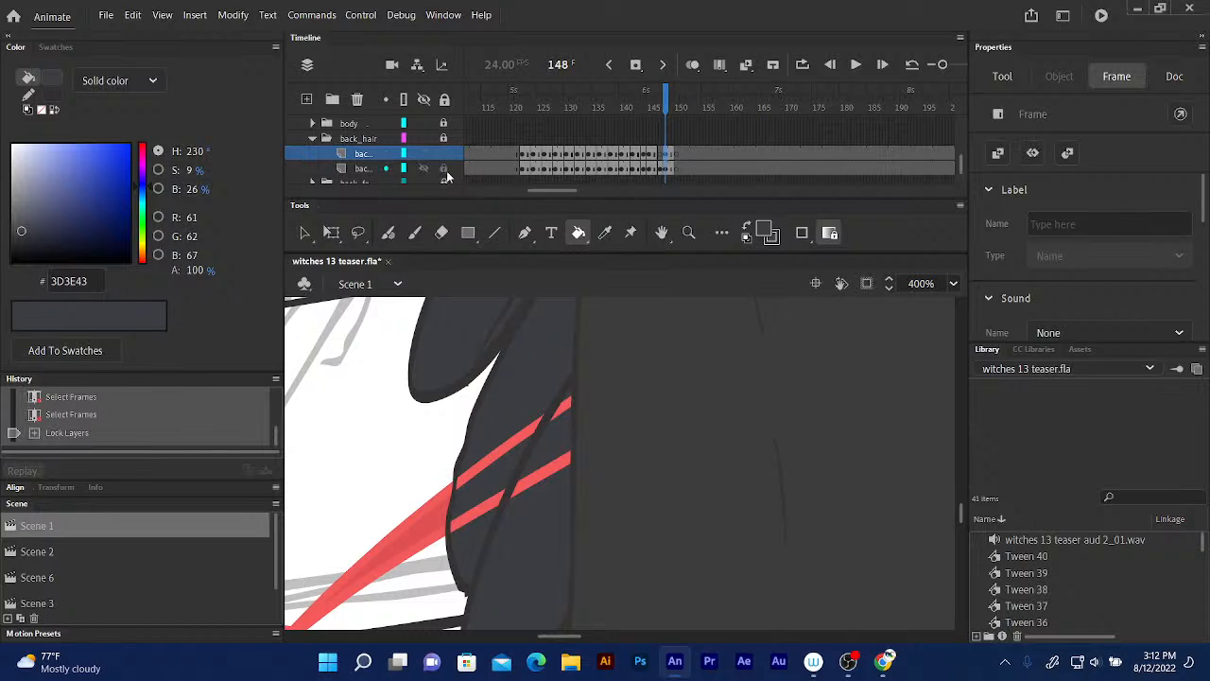
click(664, 158)
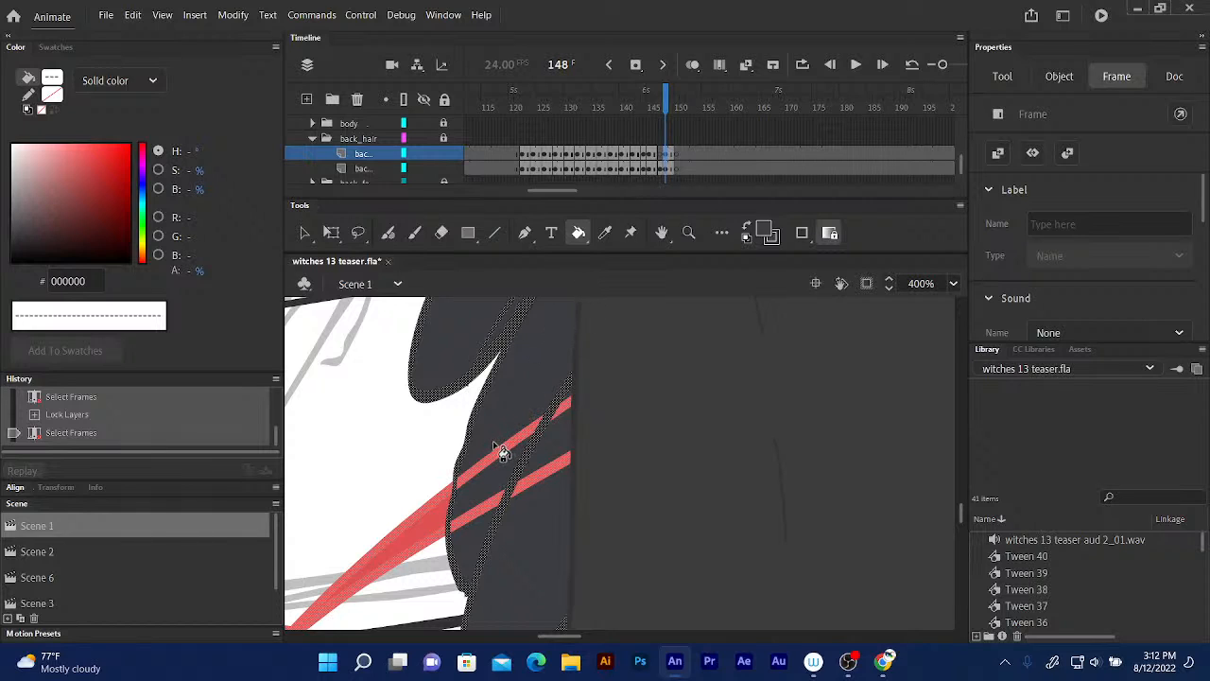
- Delete the two red strand pieces crossing the lower hair lock beside the canvas edge at frame 148
click(331, 232)
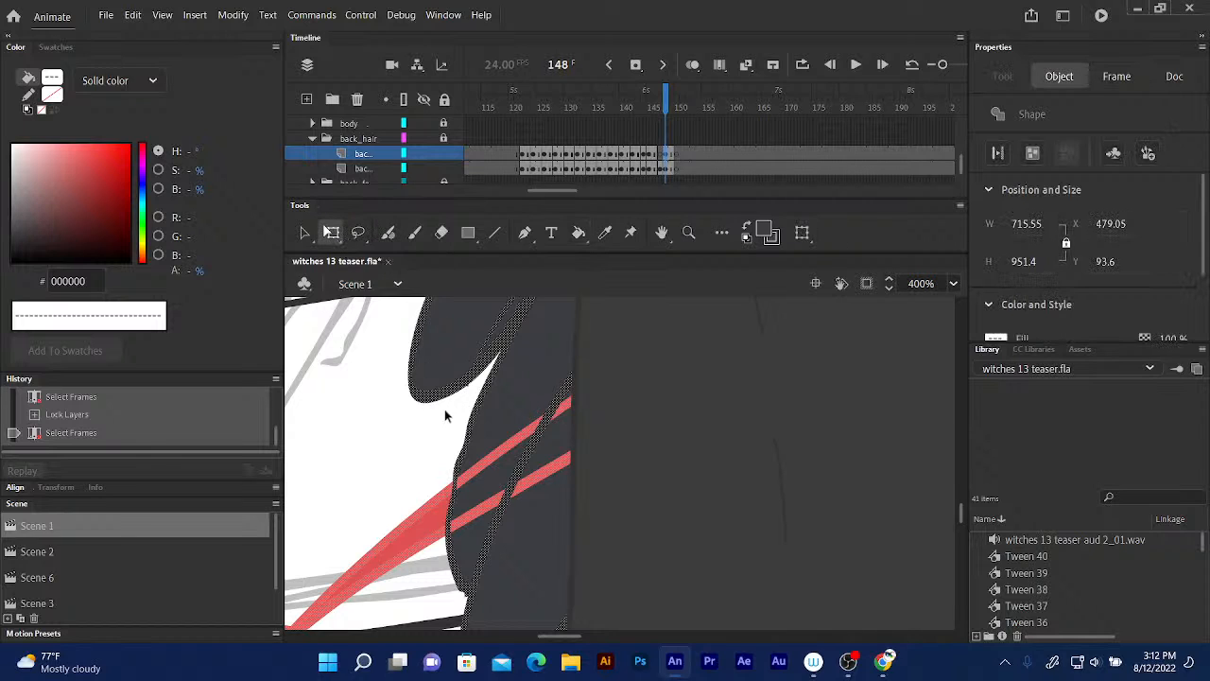
click(410, 462)
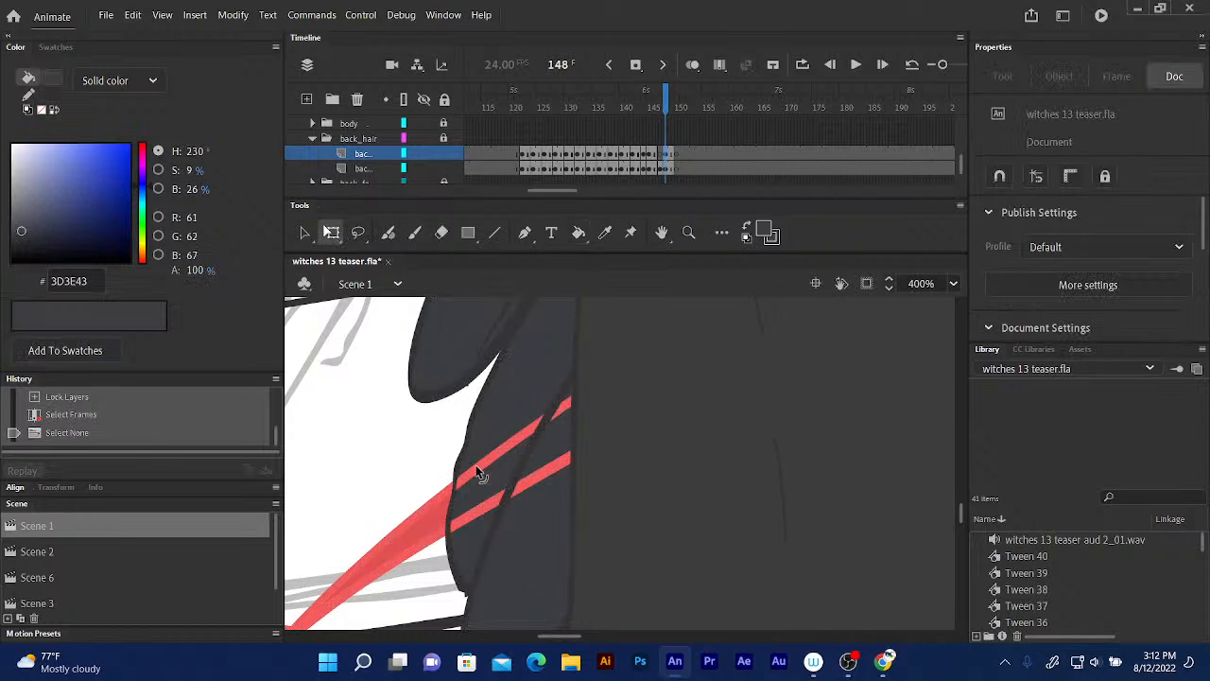
click(476, 464)
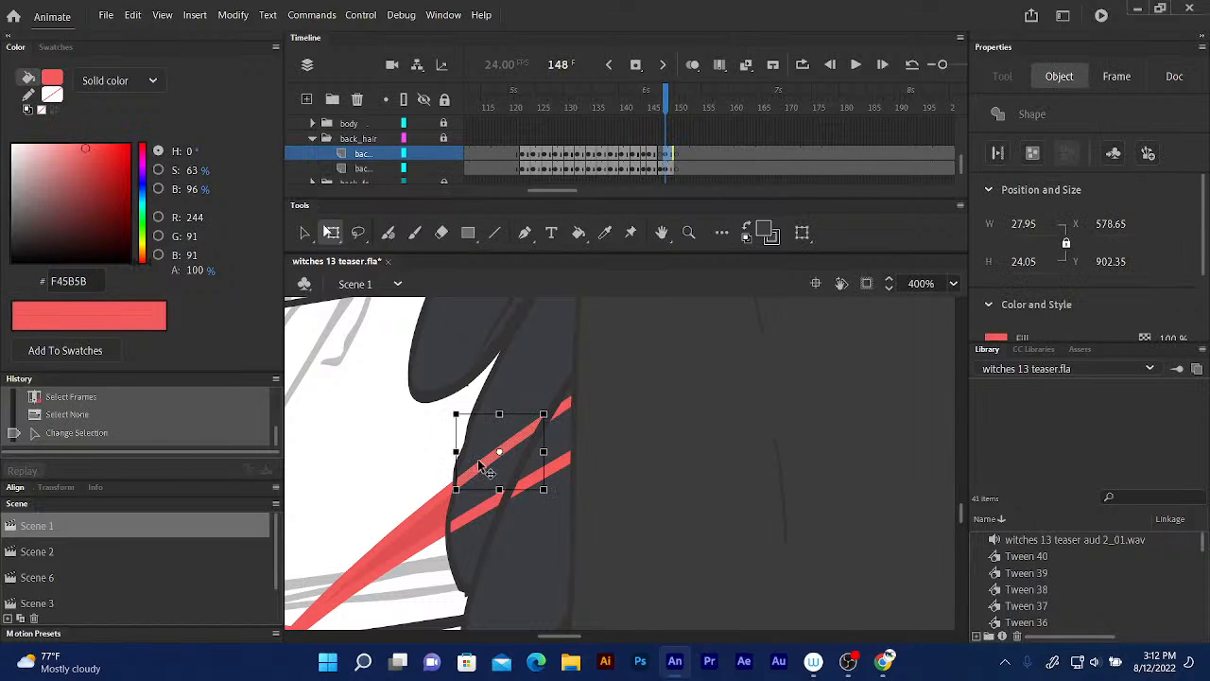
key(Delete)
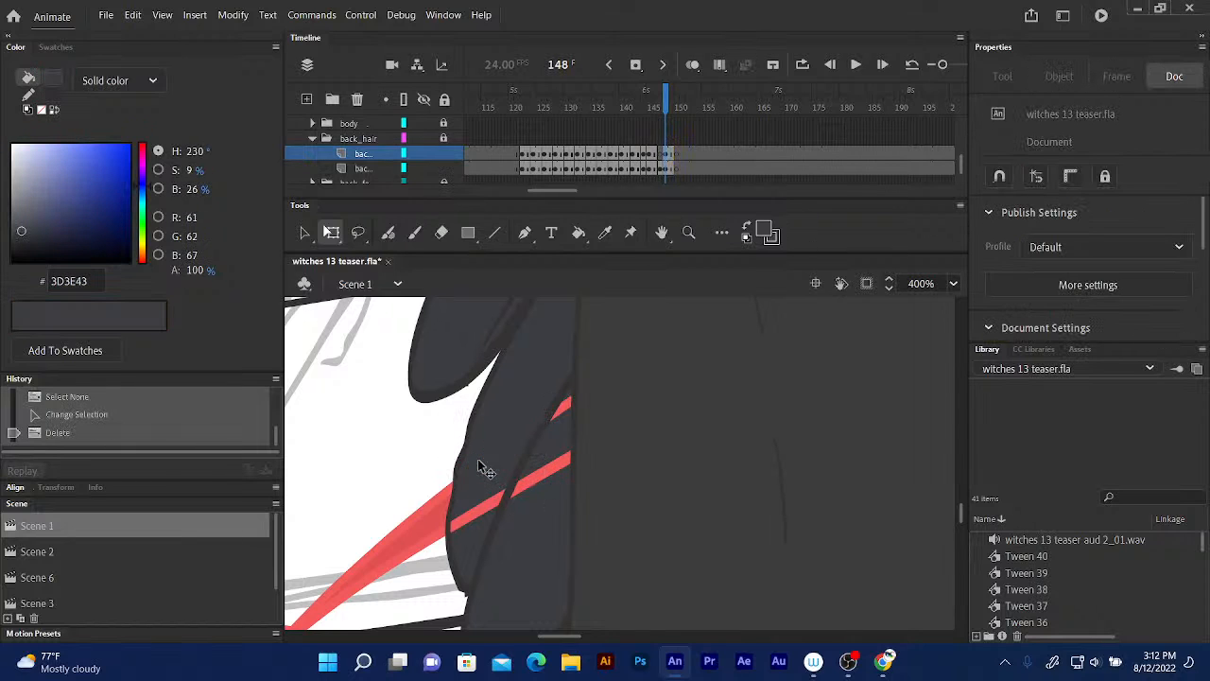
click(469, 509)
key(Delete)
- Delete the connected red strand shape running up the back hair behind the arm
click(542, 477)
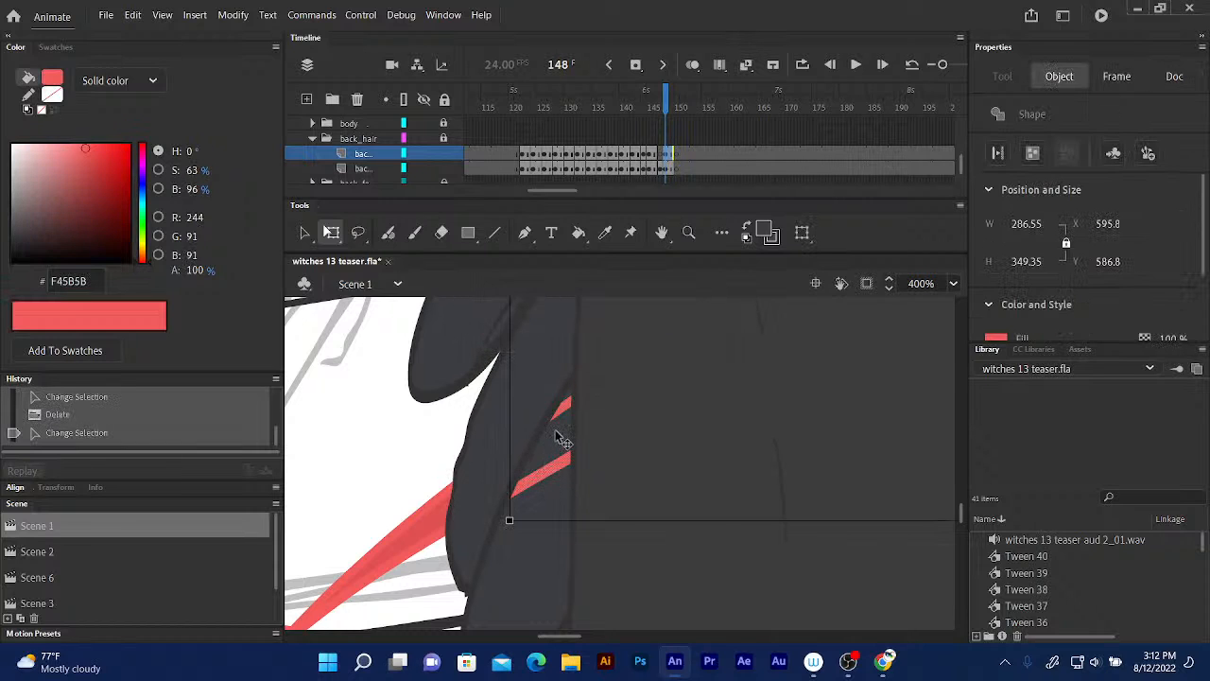
key(ctrl+minus)
key(ctrl+minus)
key(ctrl+minus)
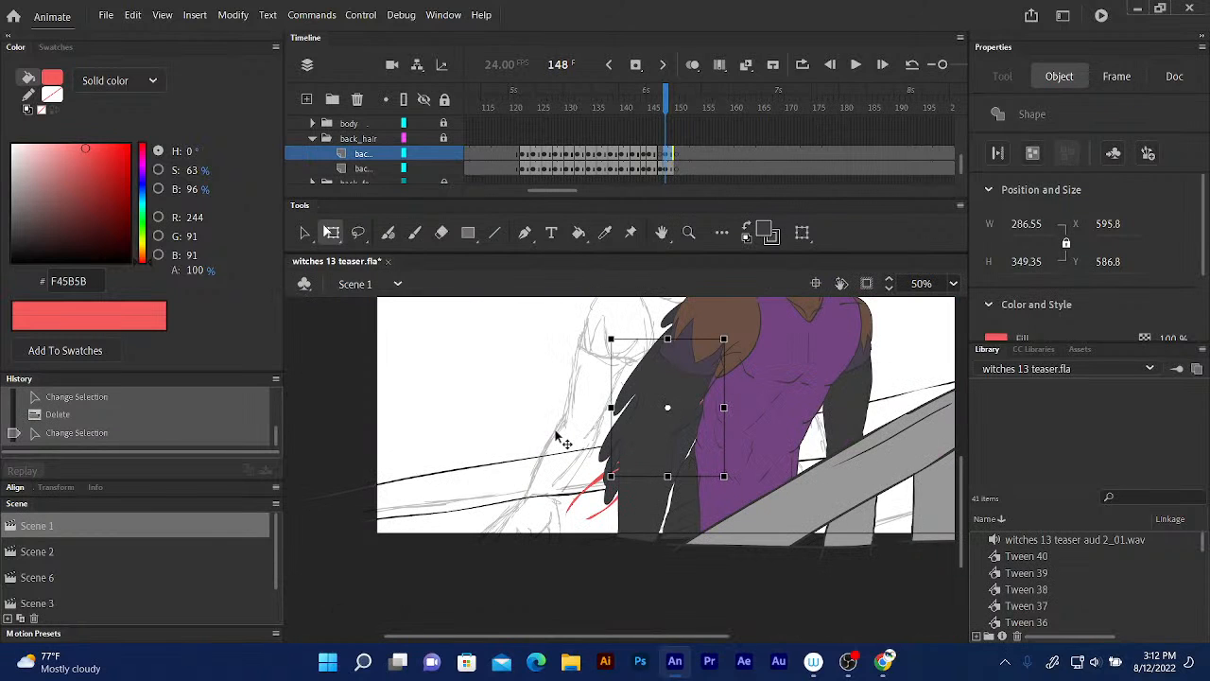
key(ctrl+equal)
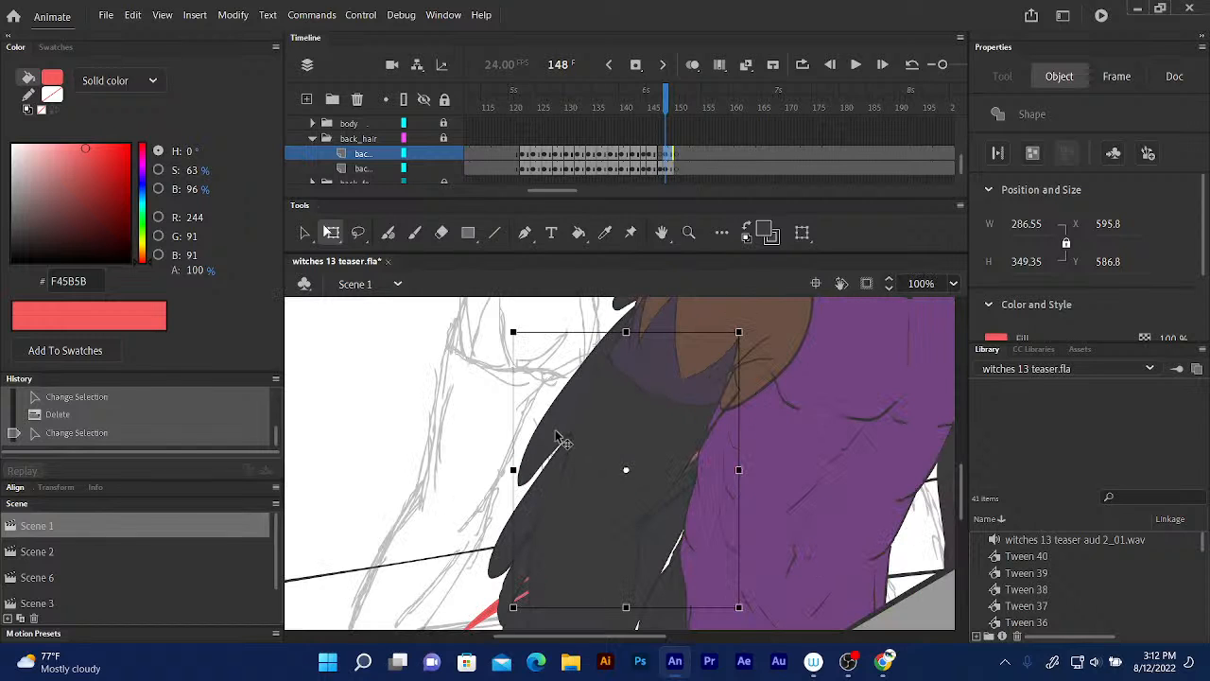
key(Delete)
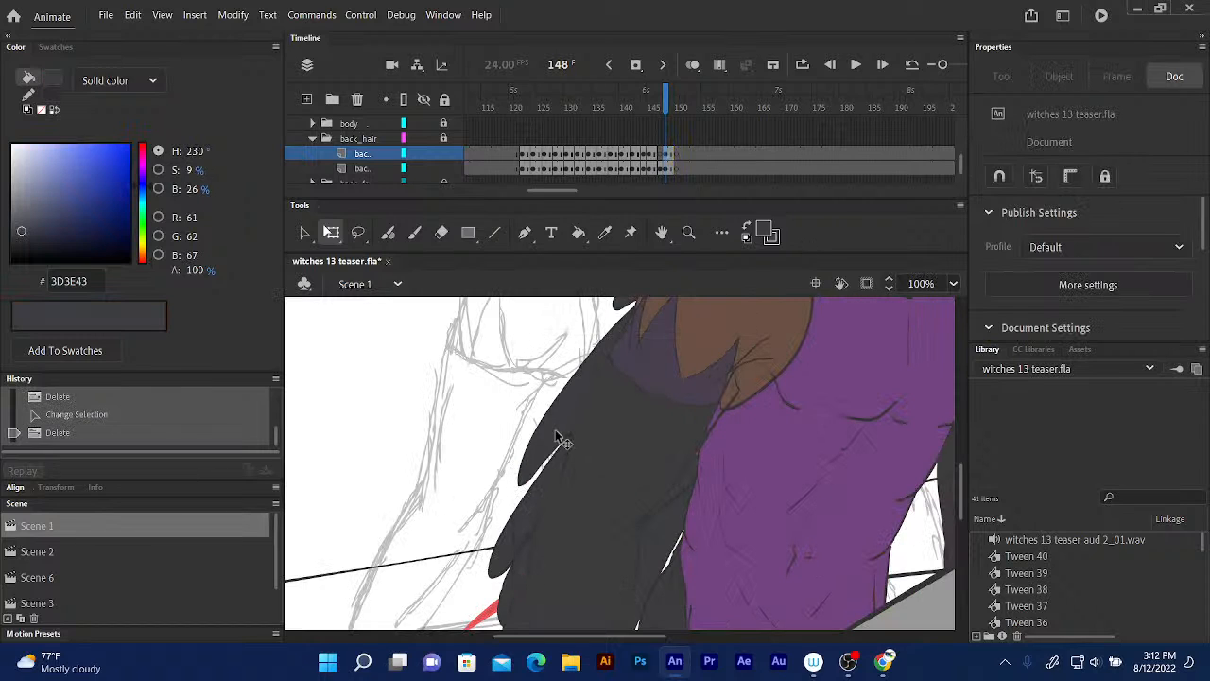
- Activate the lower back_hair layer at frame 148 and sample the hair tie's red fill E05252
drag(526, 435, 450, 558)
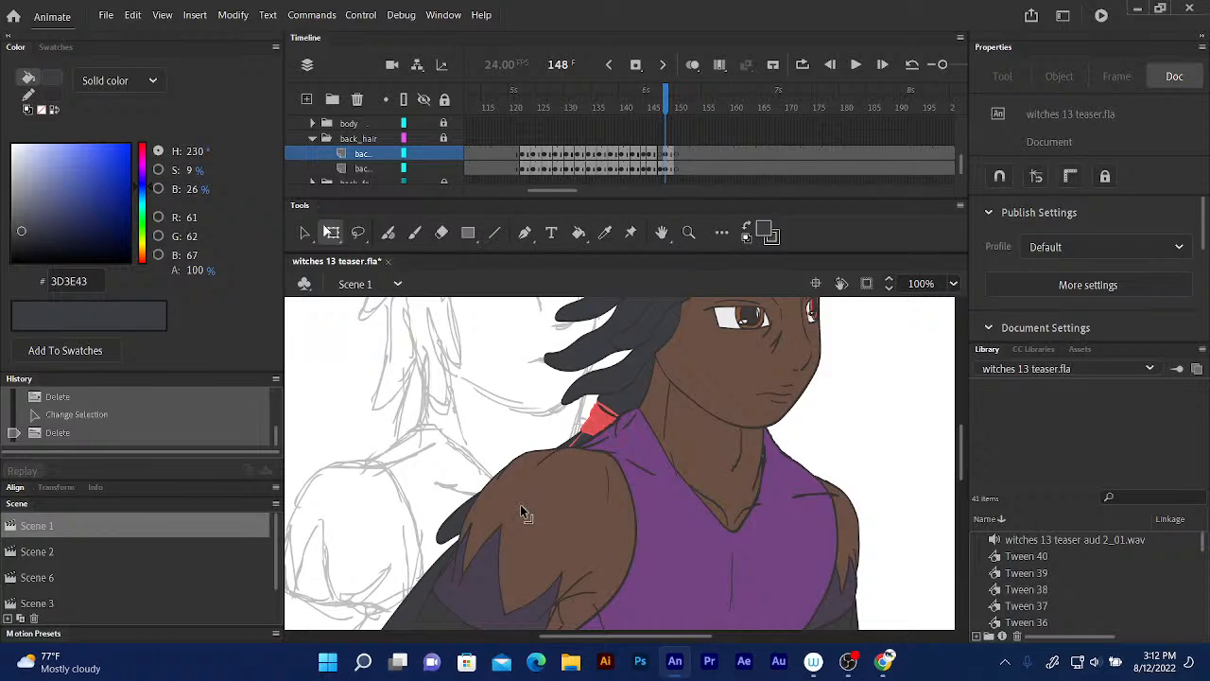
scroll(523, 512, up, 2)
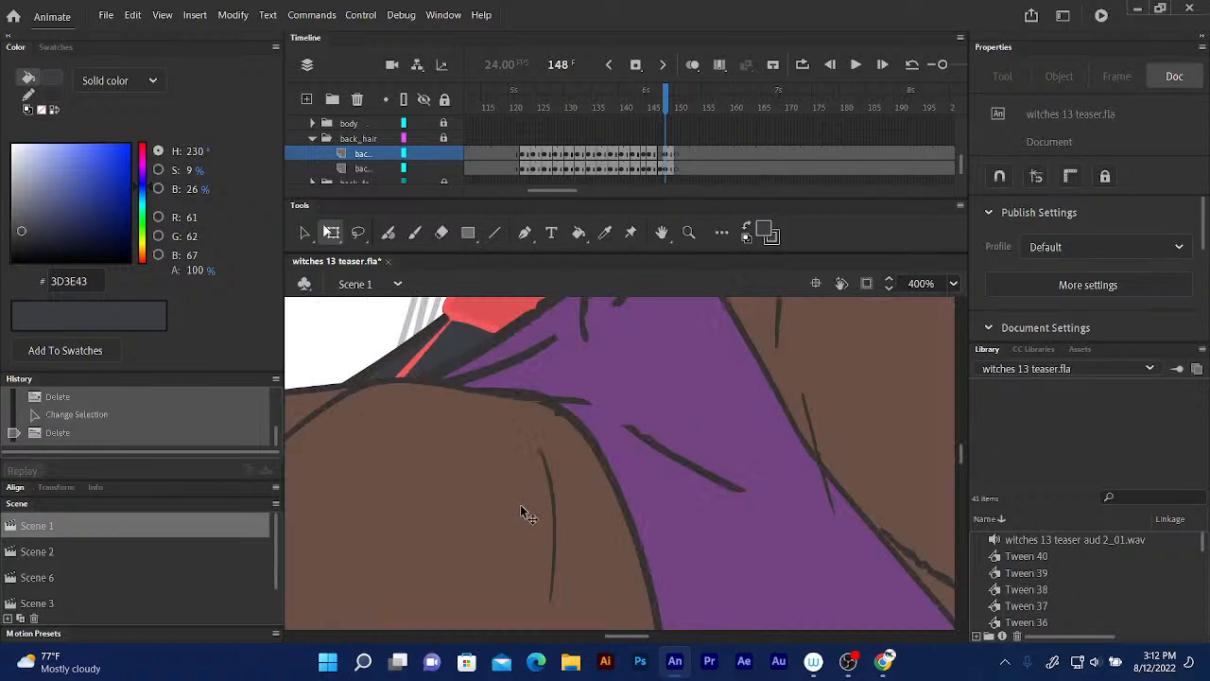
drag(423, 342, 467, 463)
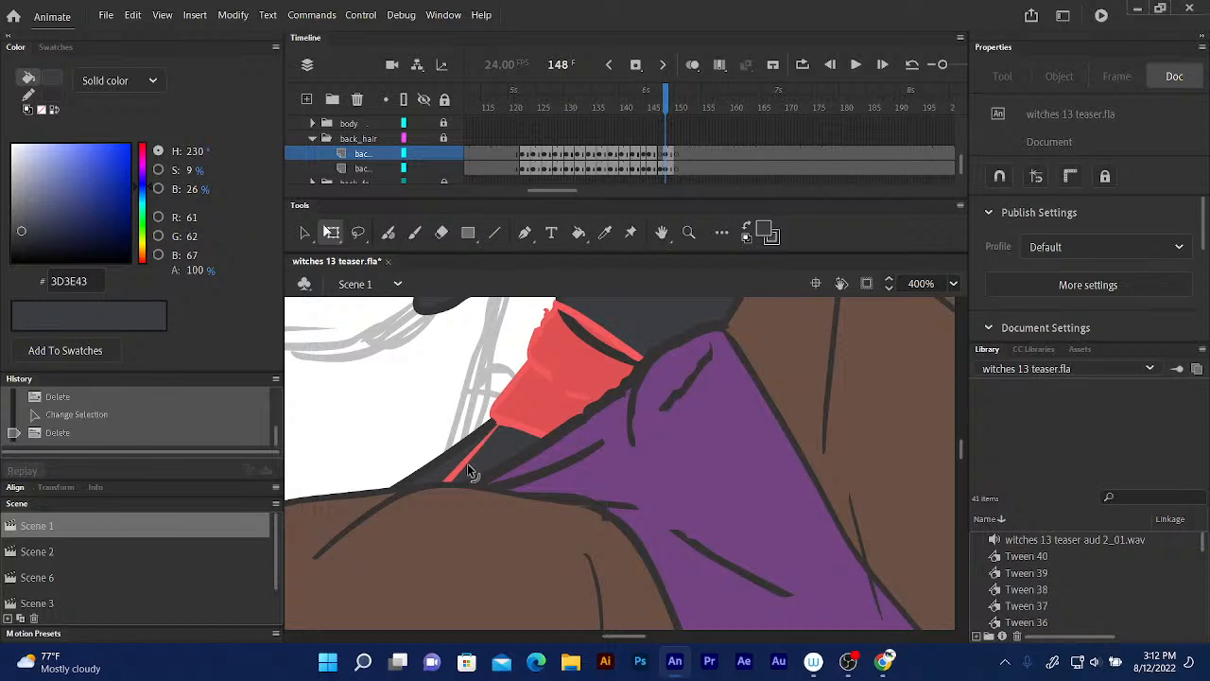
click(667, 171)
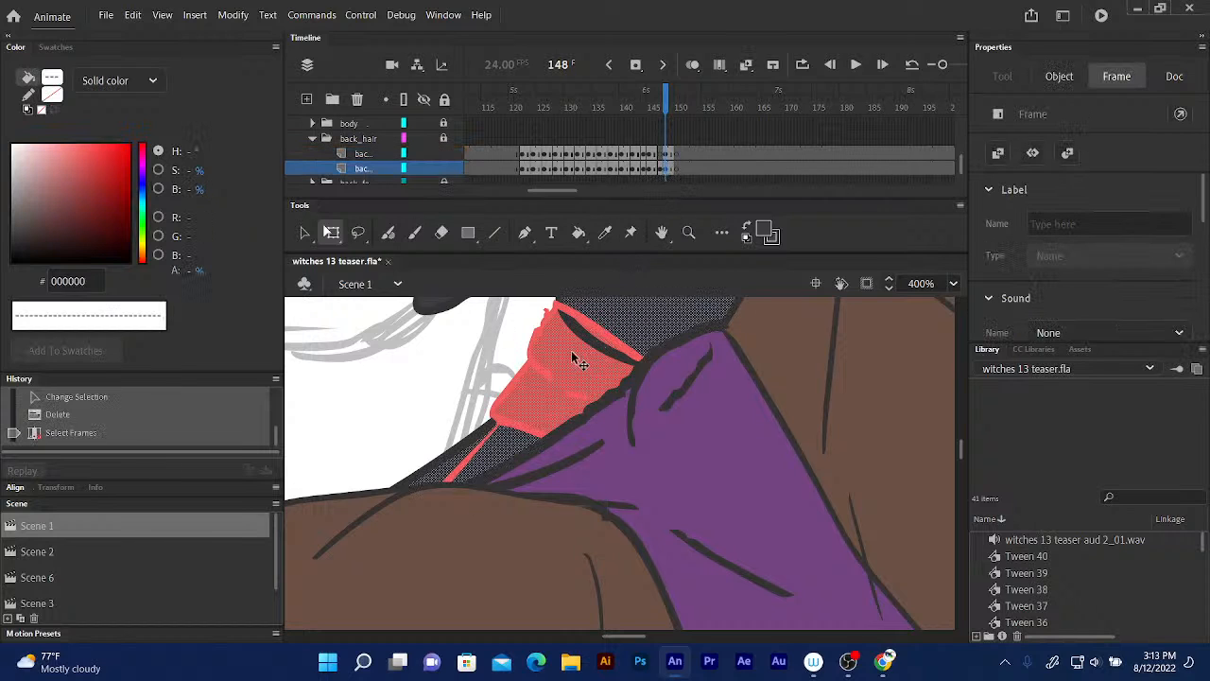
click(421, 375)
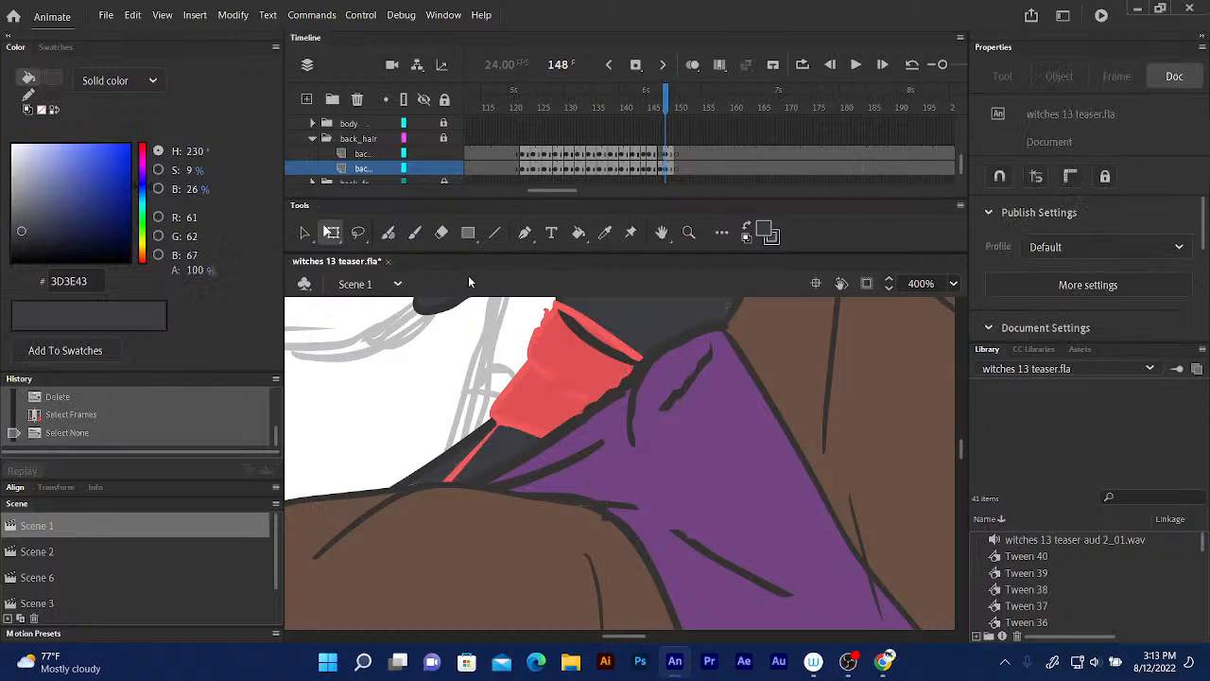
click(579, 233)
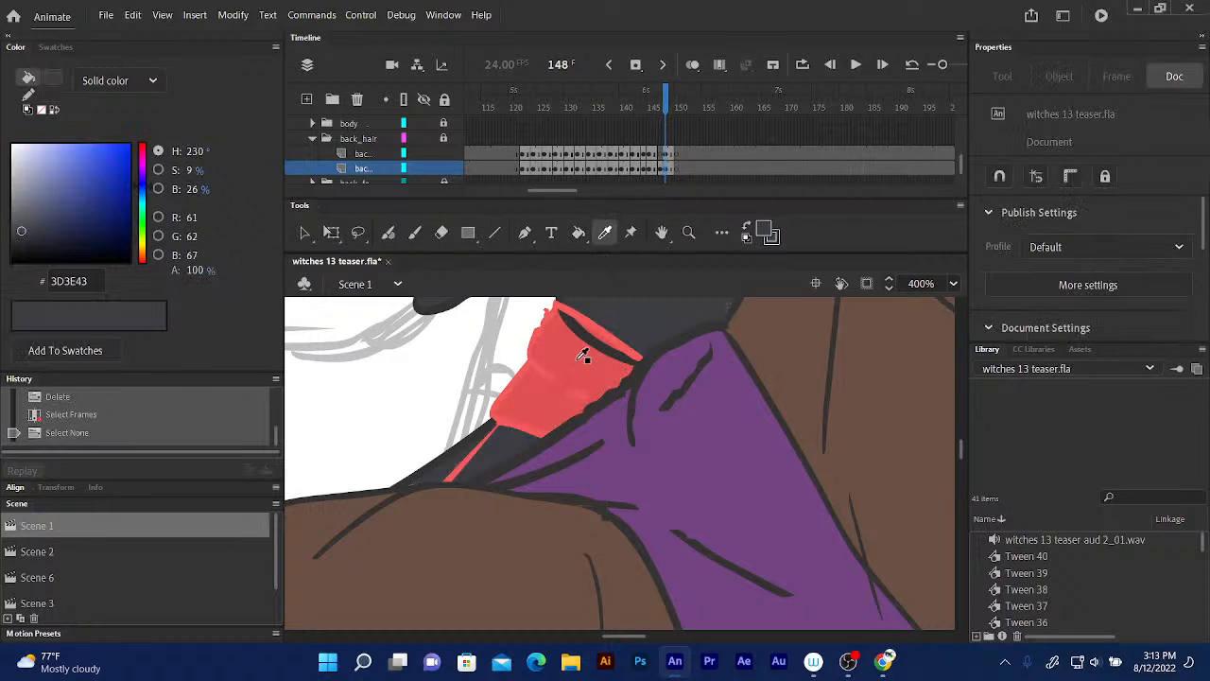
alt+click(581, 374)
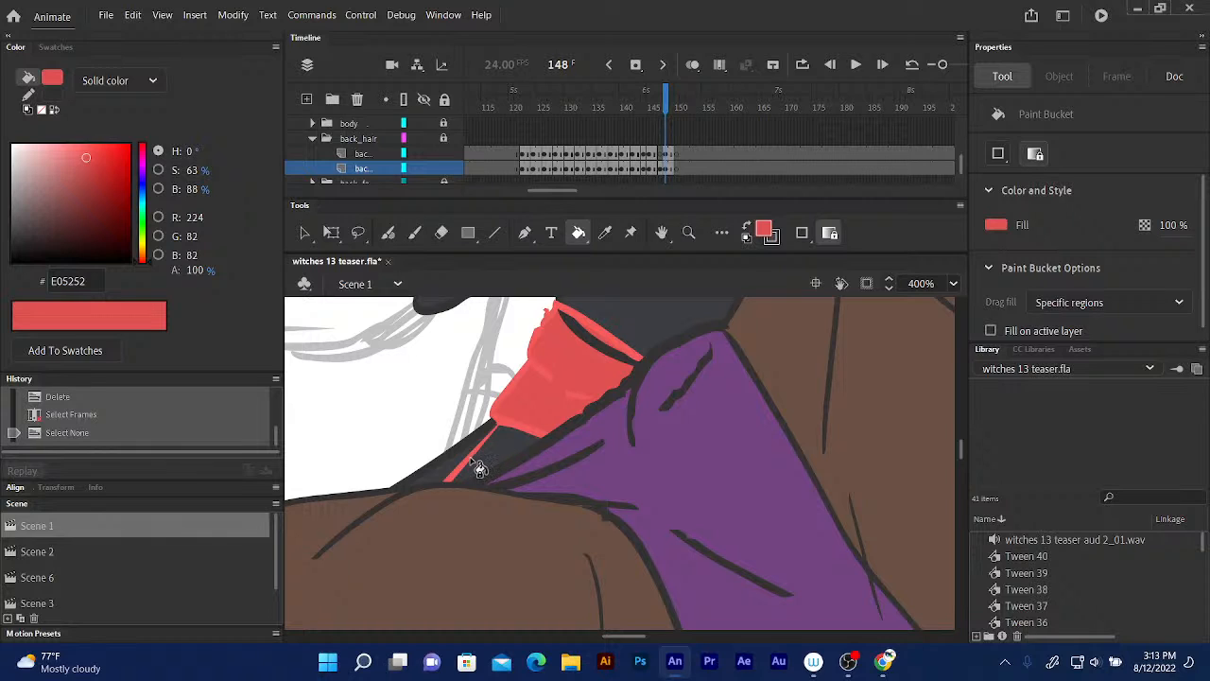
- With the body folder hidden, extend the two middle red strands up to the hair tie using the Fluid Brush in its outline red F45B5B
click(423, 123)
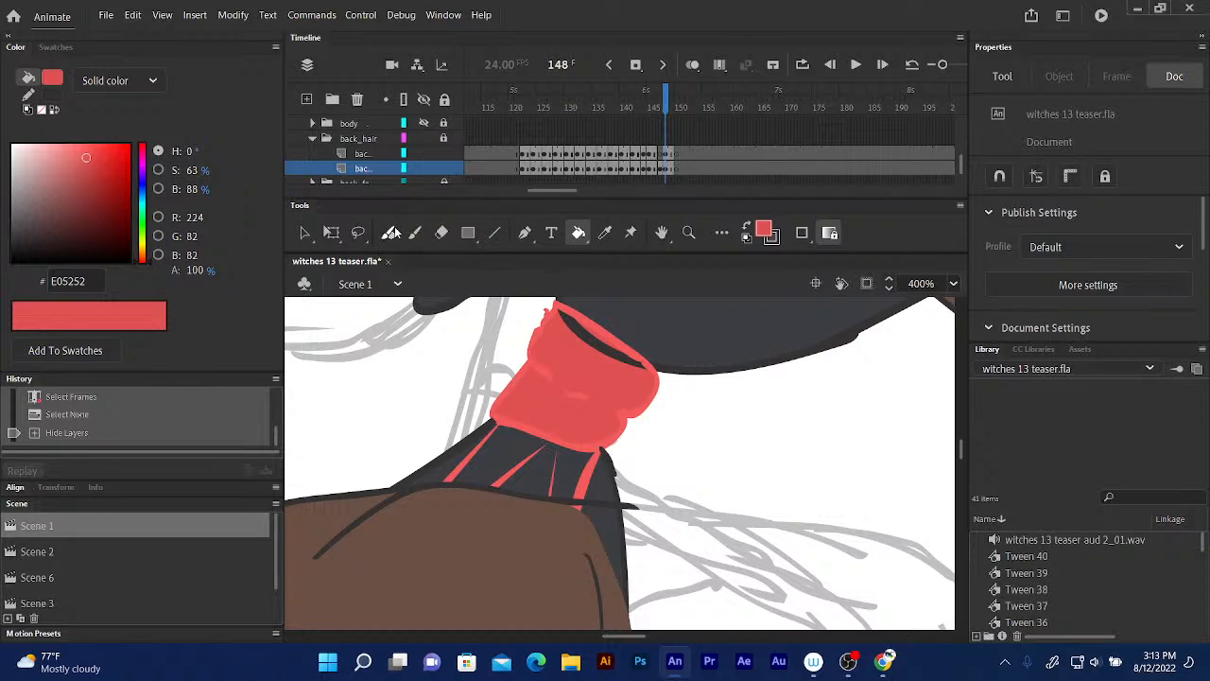
click(607, 234)
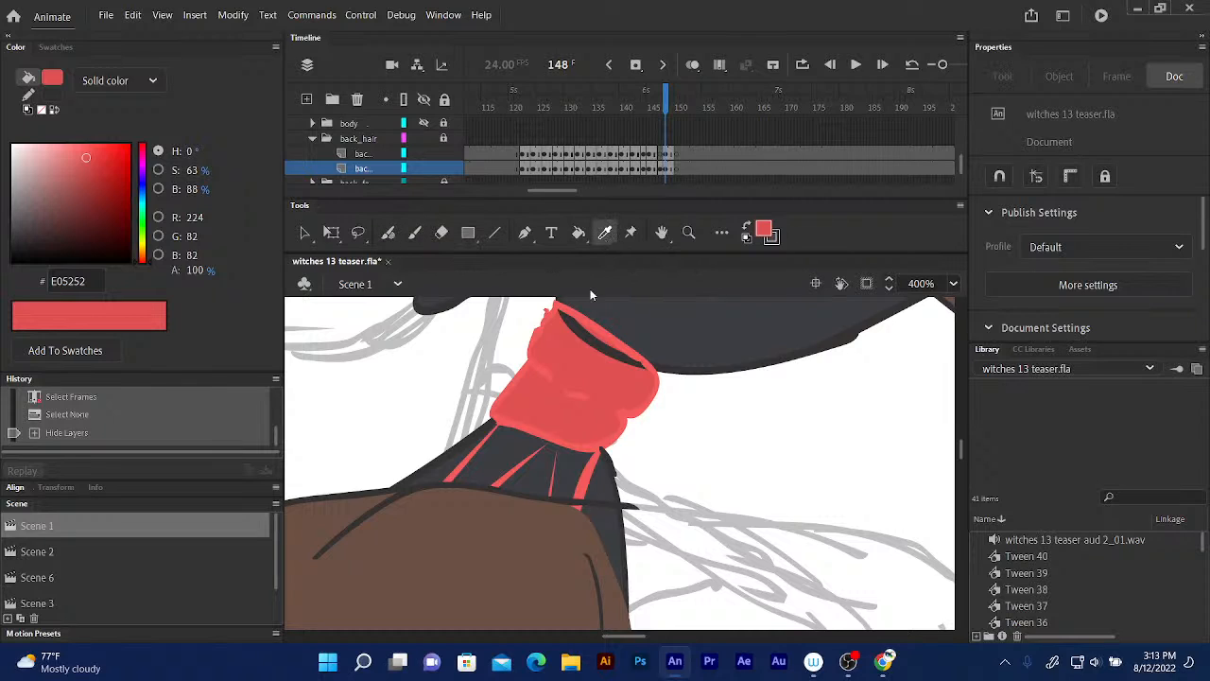
click(504, 402)
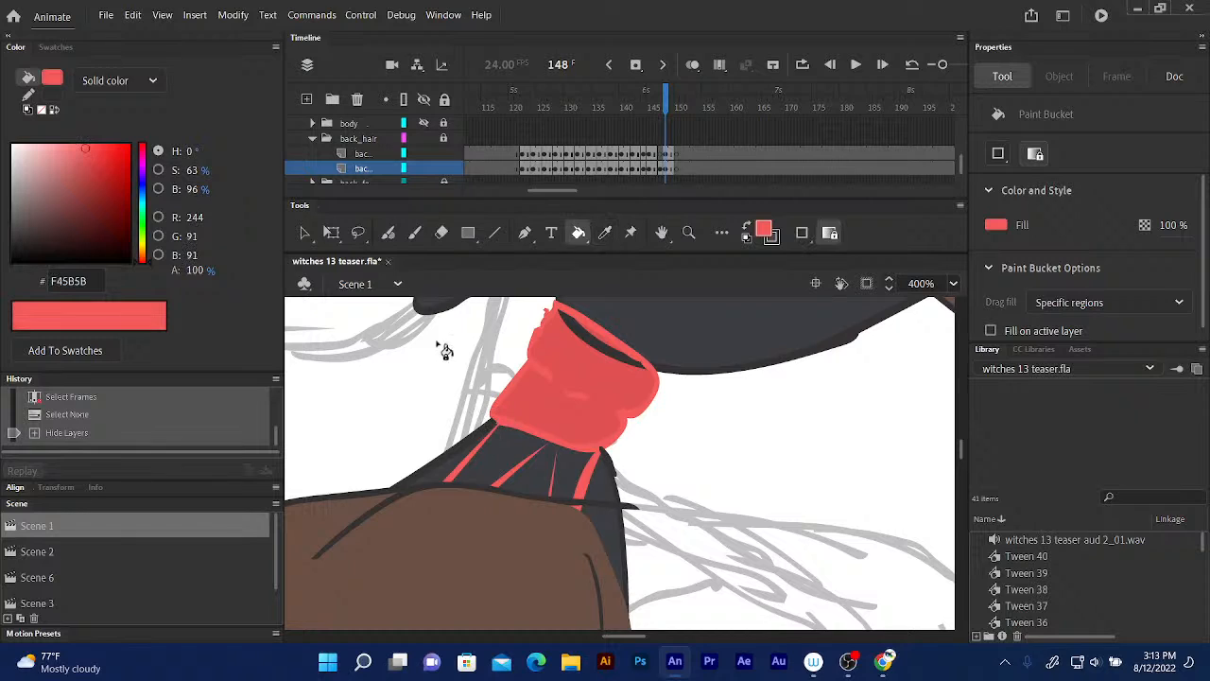
click(388, 233)
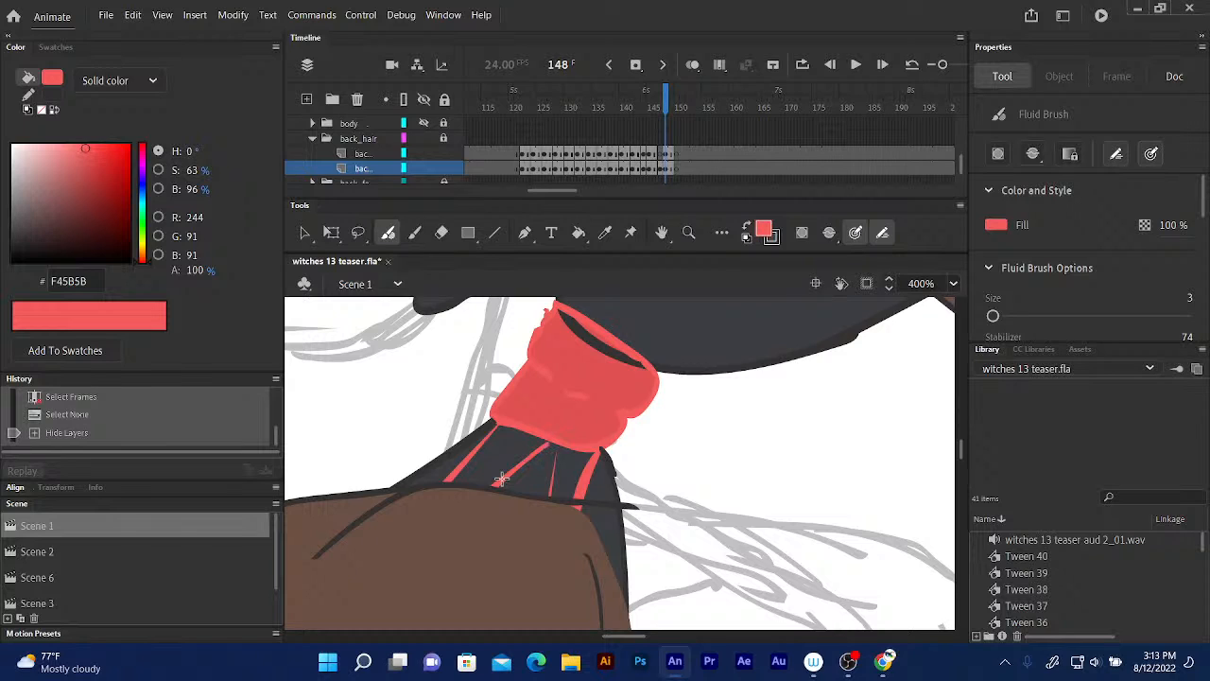
click(502, 479)
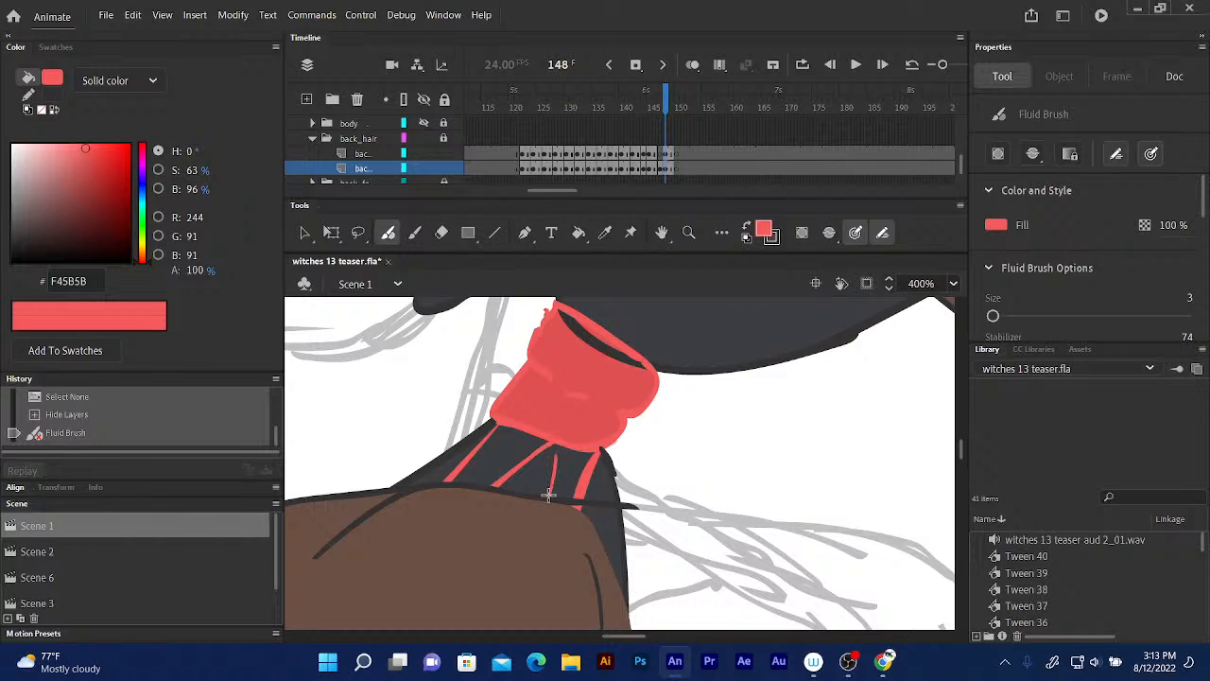
drag(549, 493, 556, 446)
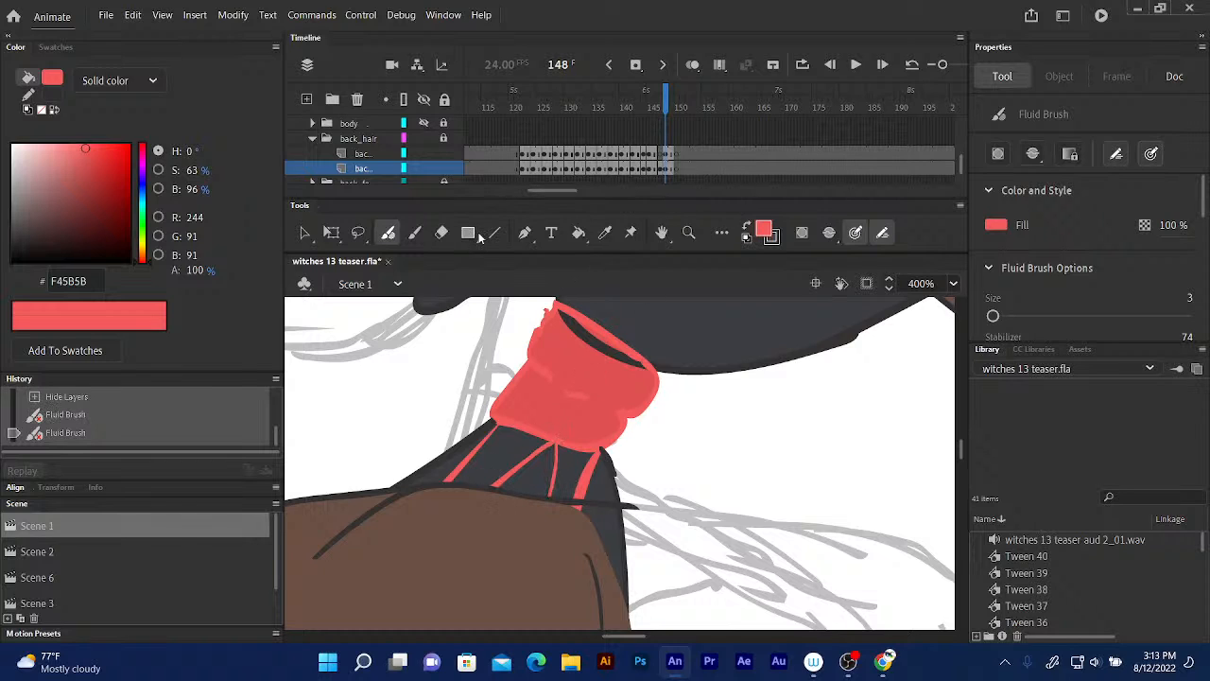
- Try filling the area between the red strands with the hair tie's red E05252, and undo the fill
click(605, 232)
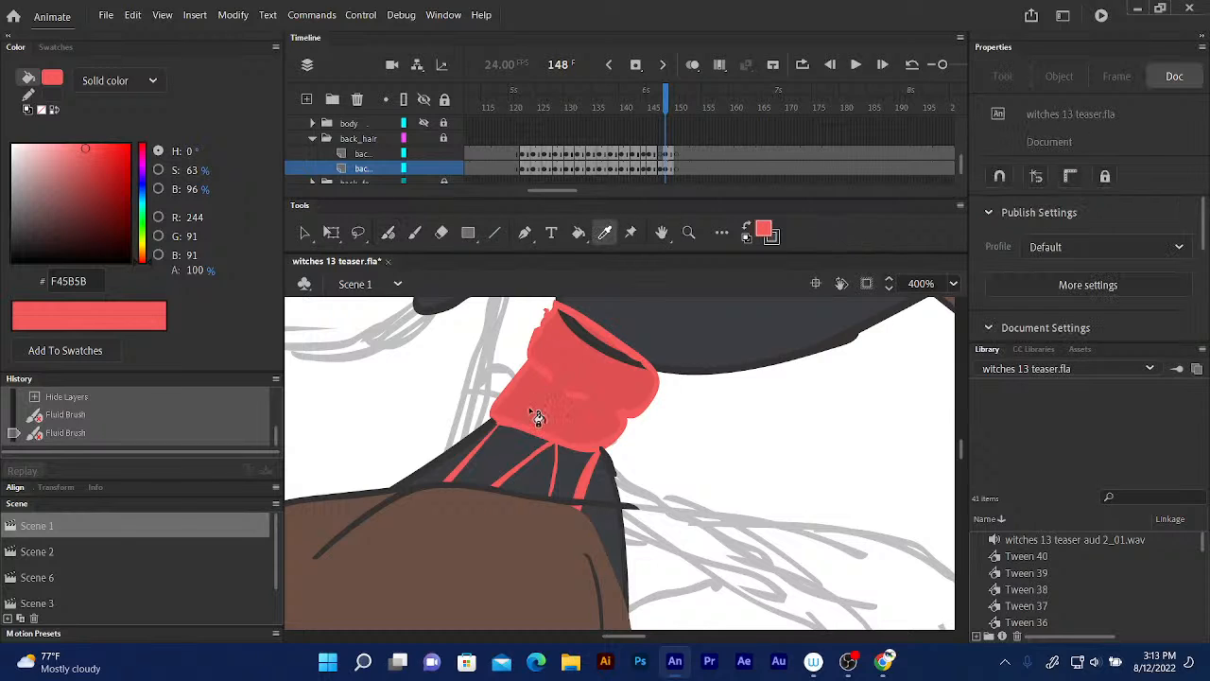
click(535, 400)
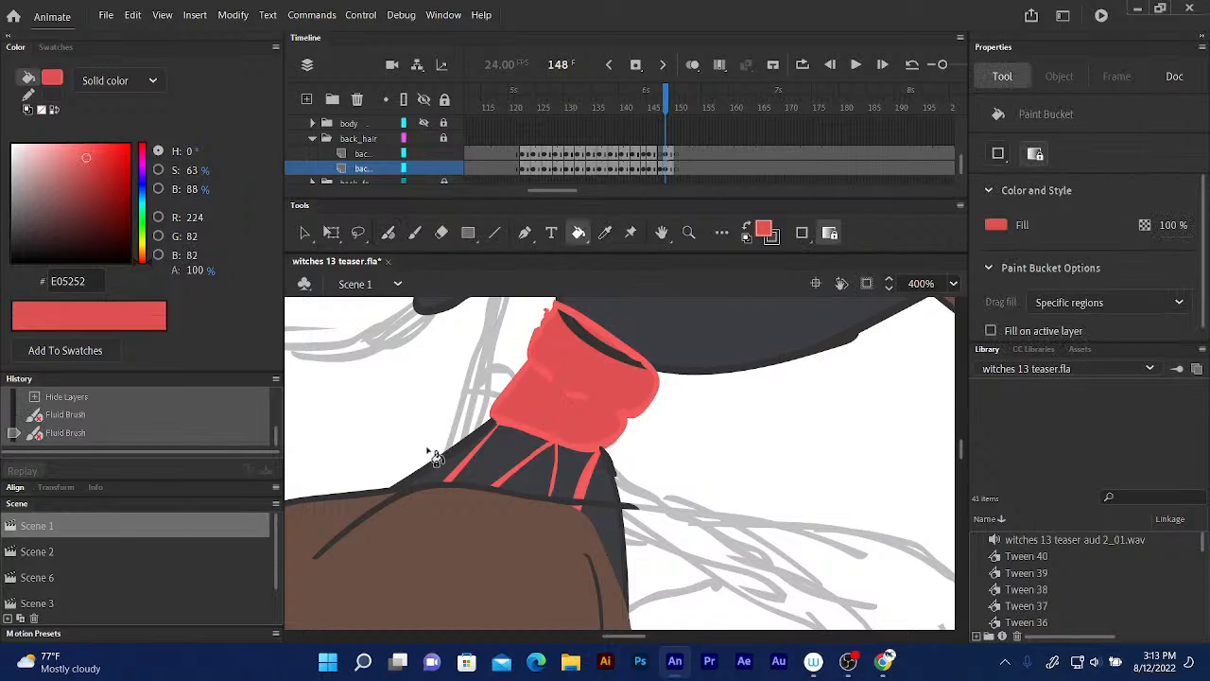
click(502, 460)
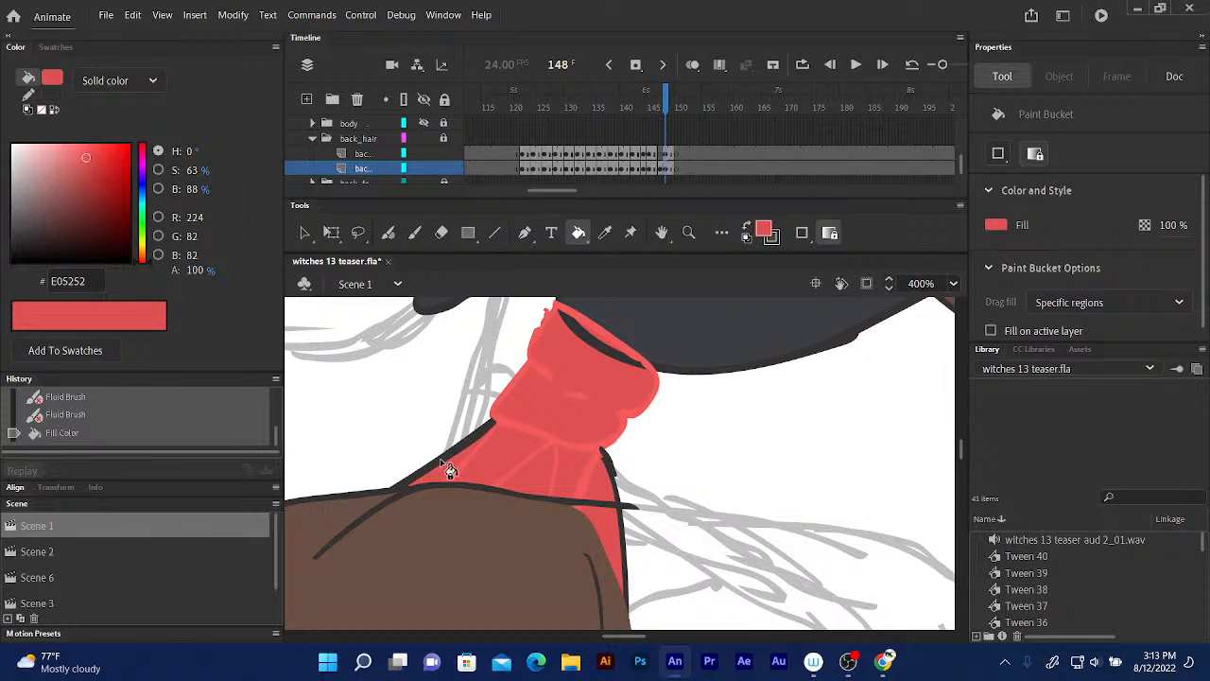
key(ctrl+z)
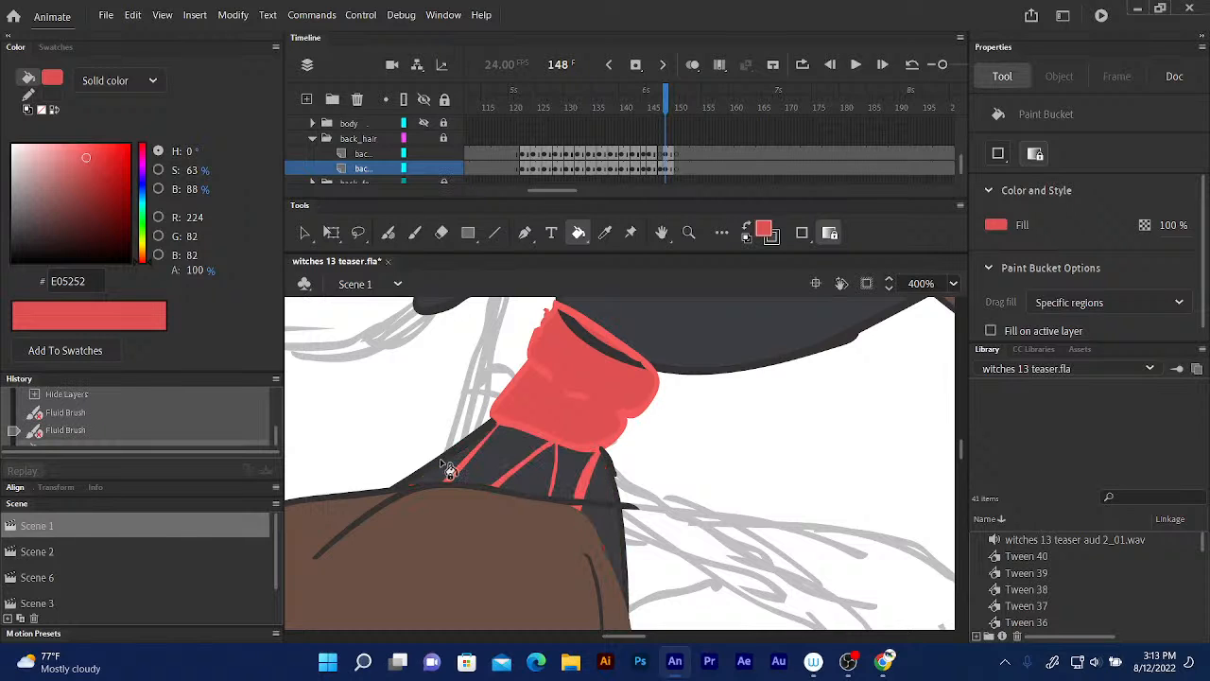
- Hide the hand folder and inspect the full length of the red strands down the back hair
drag(961, 166, 961, 151)
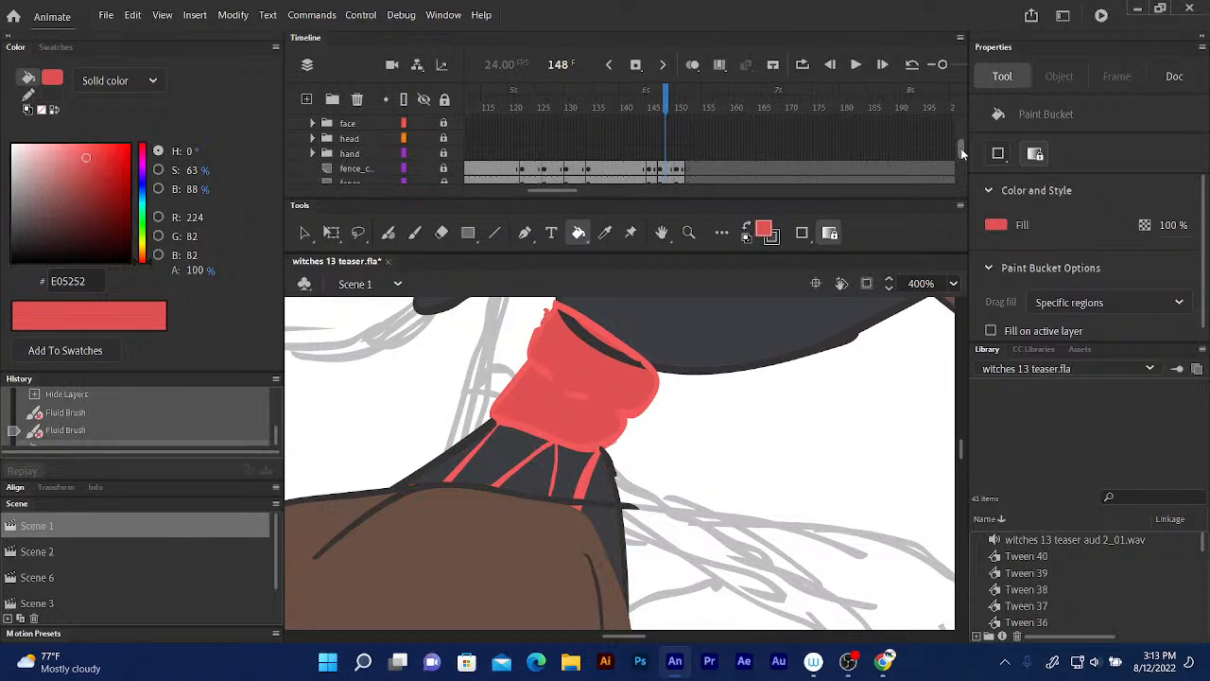
click(423, 154)
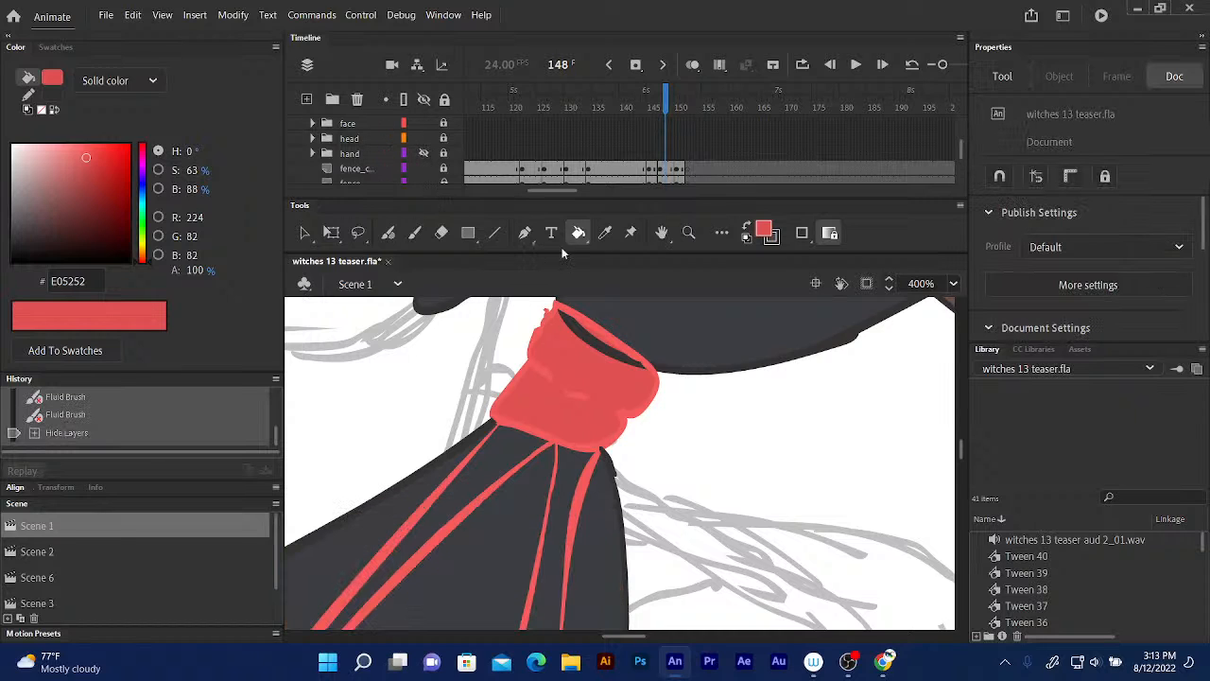
drag(470, 441, 535, 259)
drag(460, 378, 544, 208)
mouse_move(454, 384)
mouse_down()
mouse_move(507, 397)
mouse_move(453, 437)
mouse_move(426, 499)
mouse_up()
scroll(426, 499, down, 1)
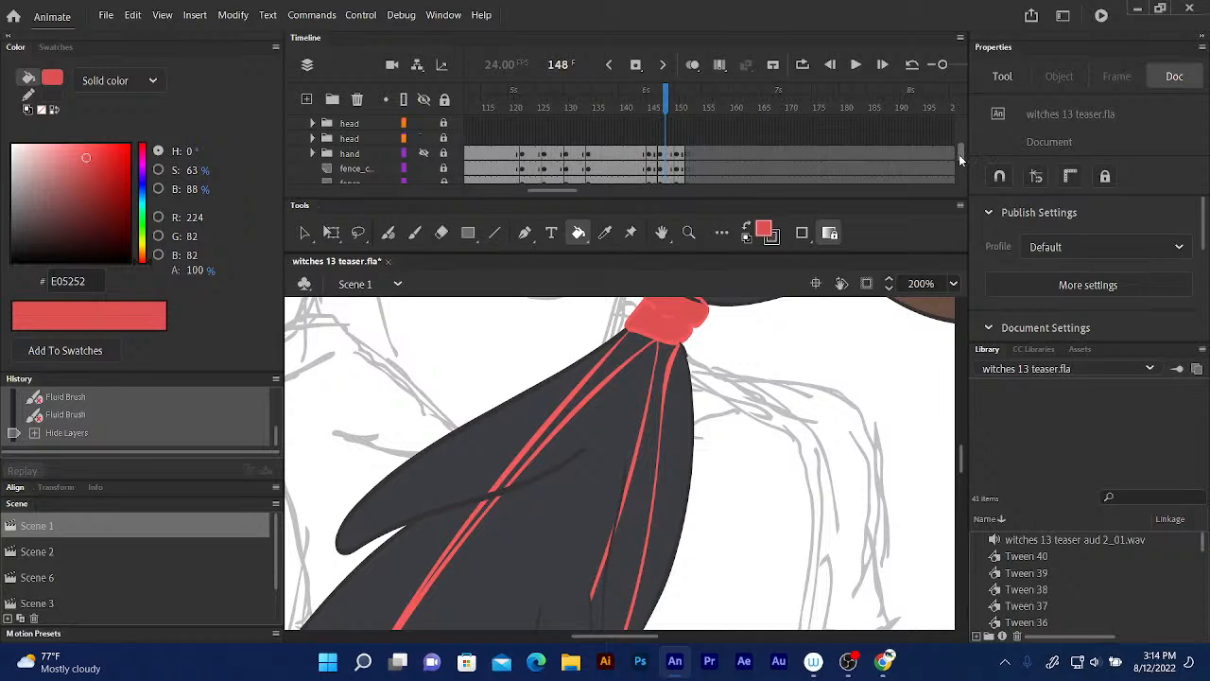
- Temporarily hide the upper back_hair layer to check which strands it holds, and restore its visibility
drag(960, 161, 957, 170)
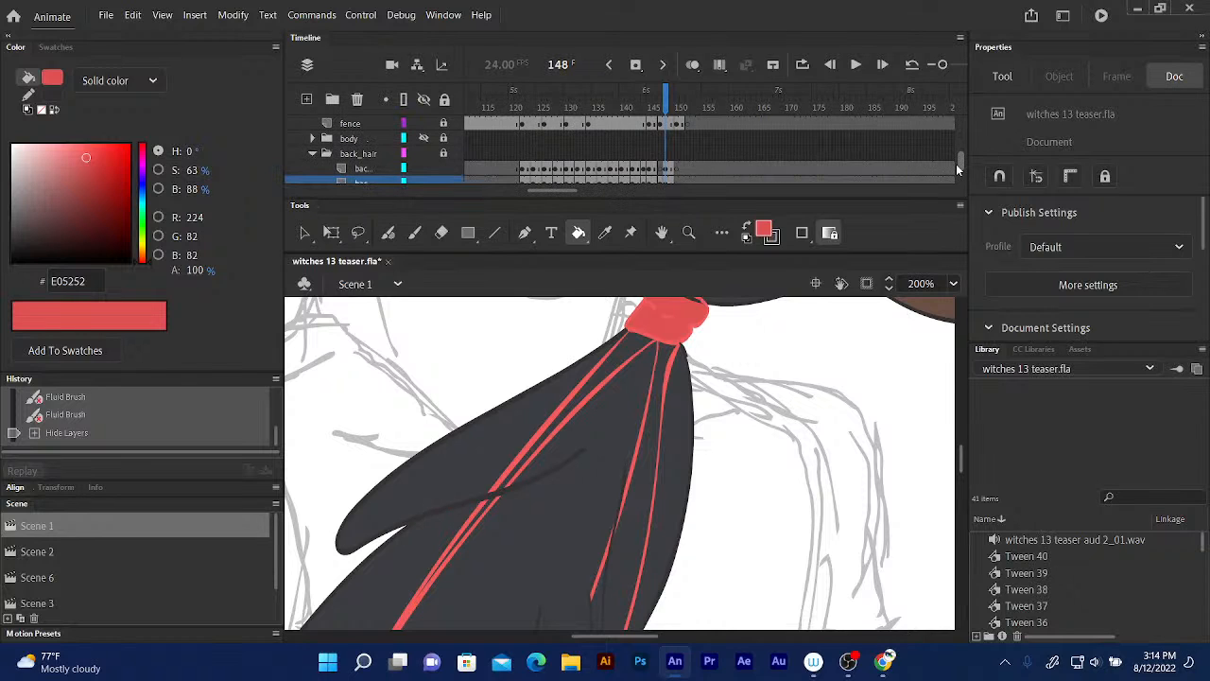
click(424, 168)
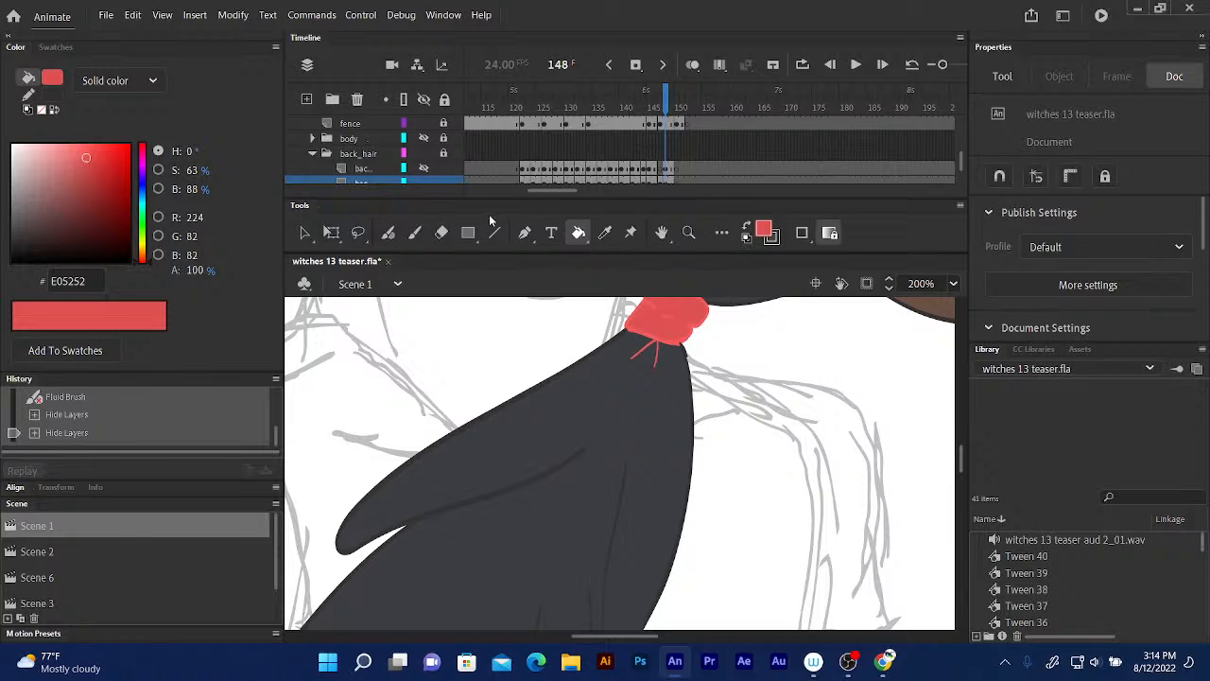
key(ctrl+z)
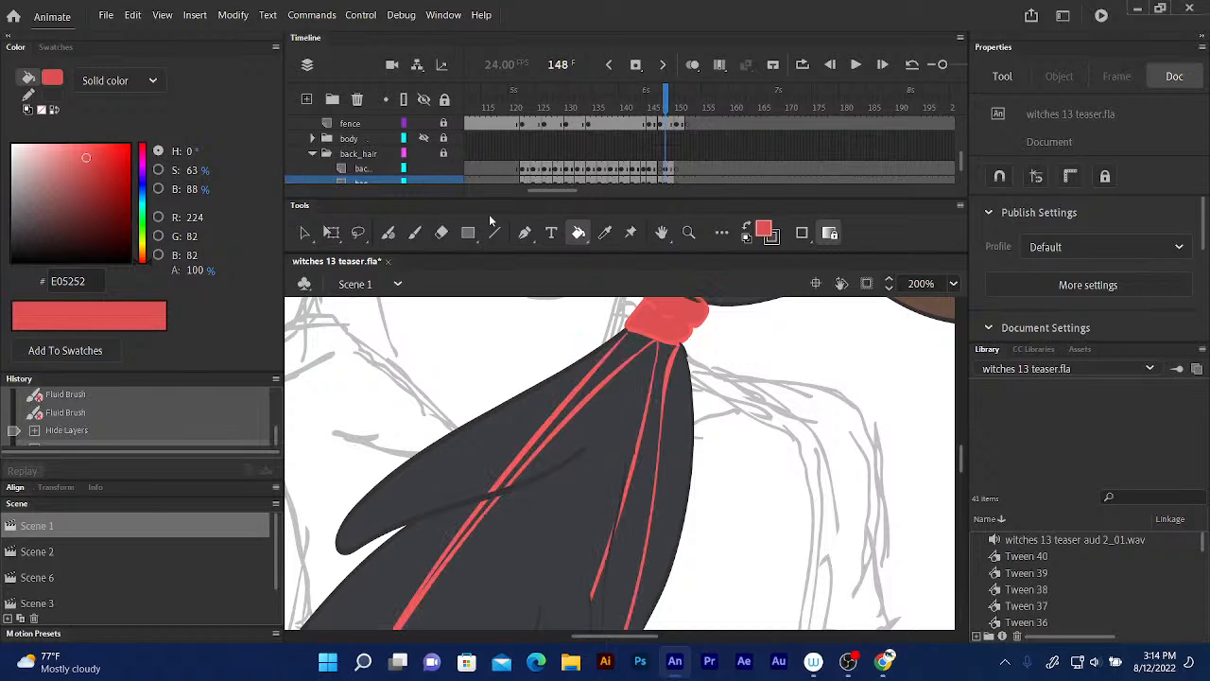
- Lock the lower back_hair layer and hide the hand folder on frame 148
key(ctrl+y)
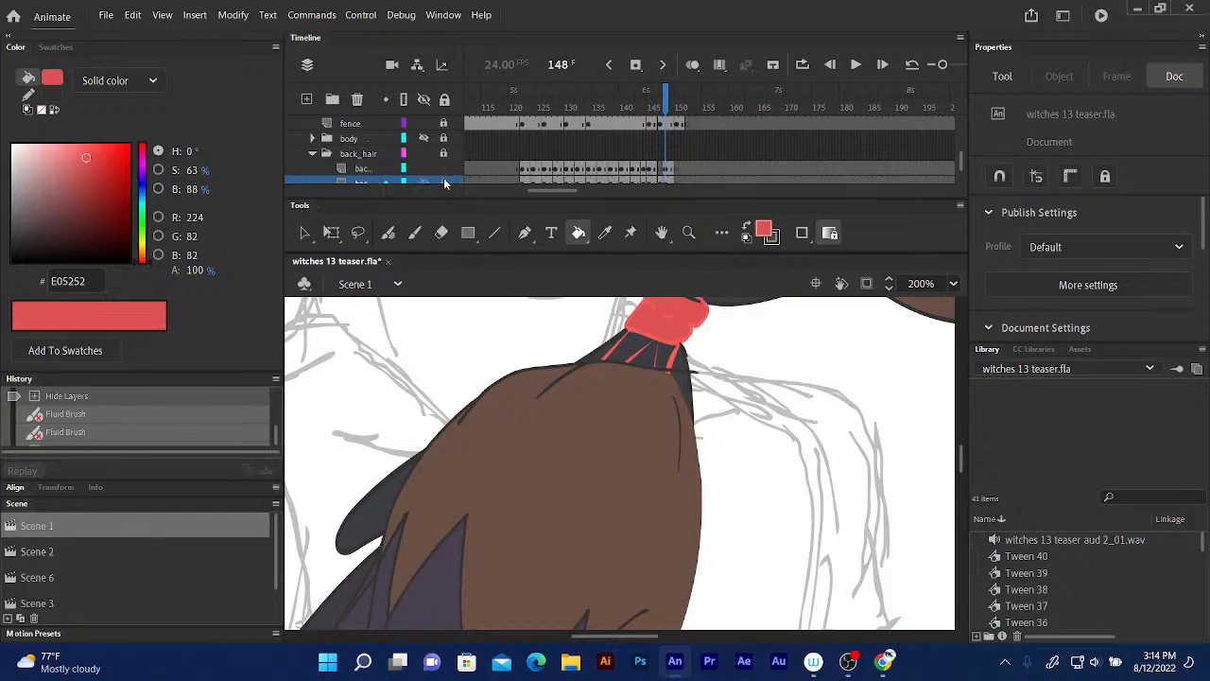
click(445, 180)
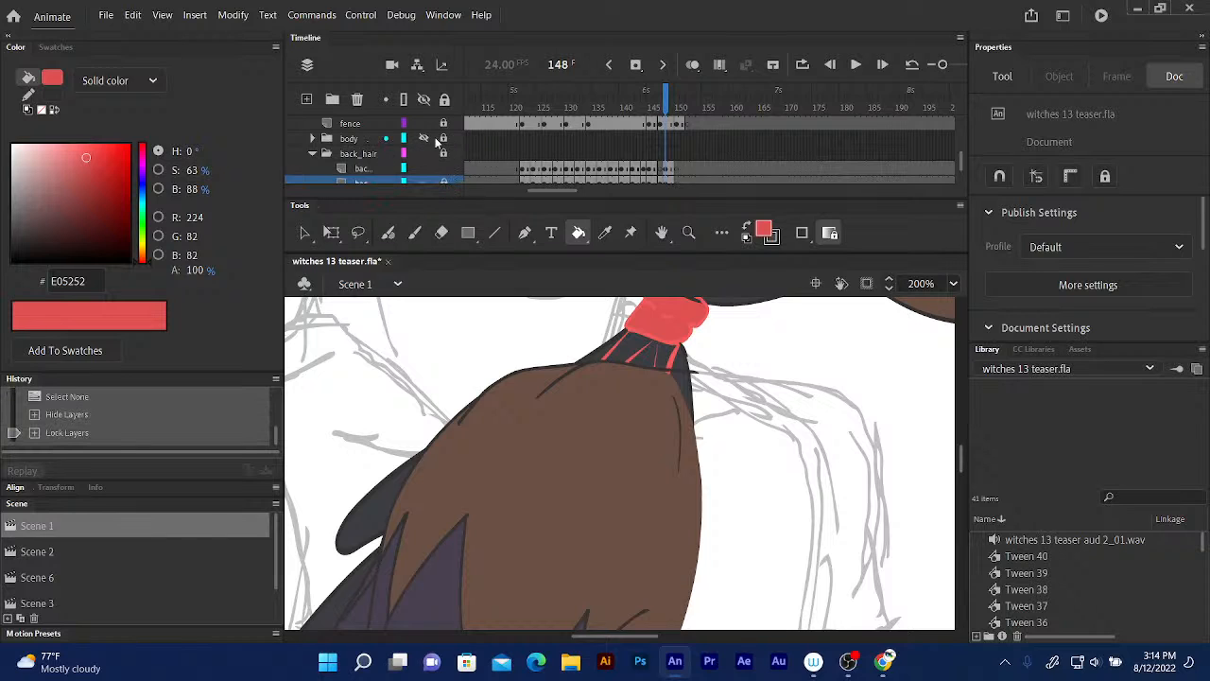
scroll(957, 151, up, 1)
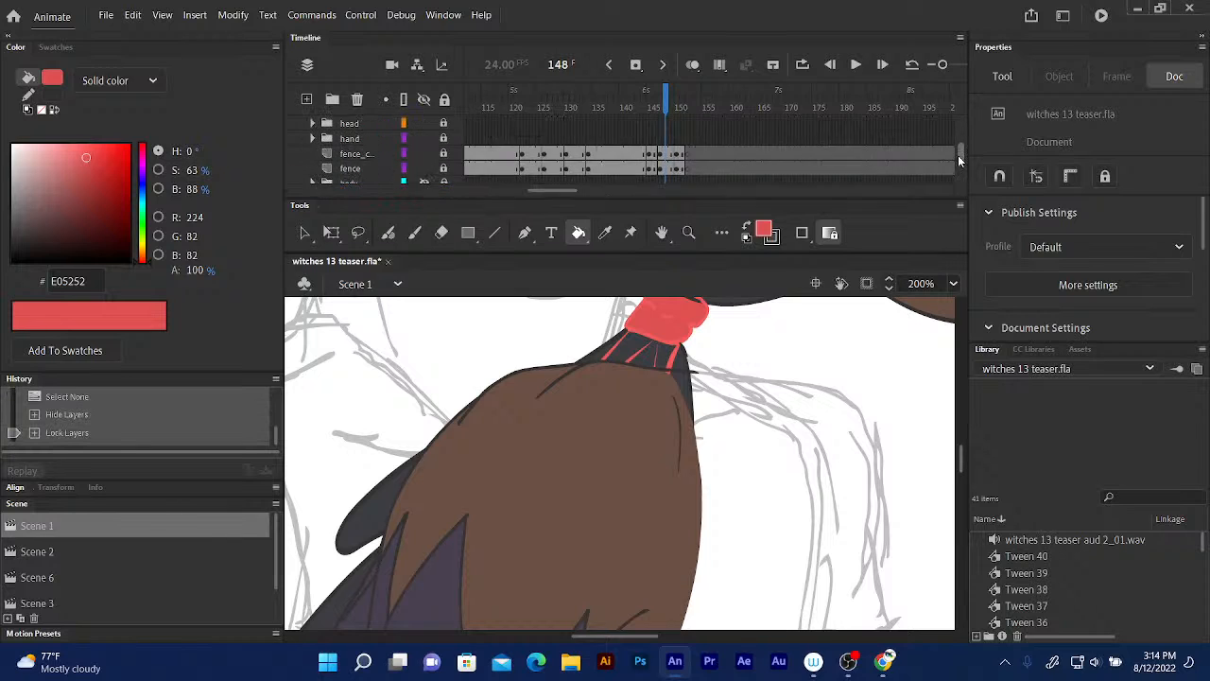
click(424, 139)
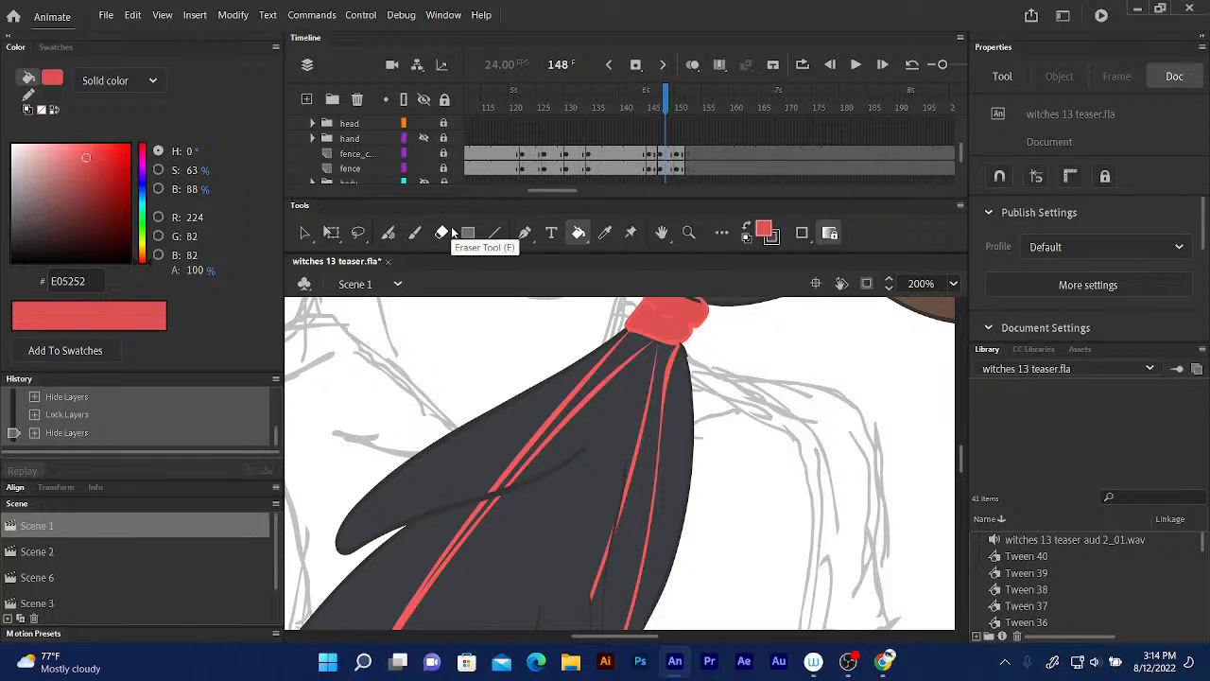
- Delete the second red strand from the right below the hair tie on frame 148
drag(961, 456, 961, 468)
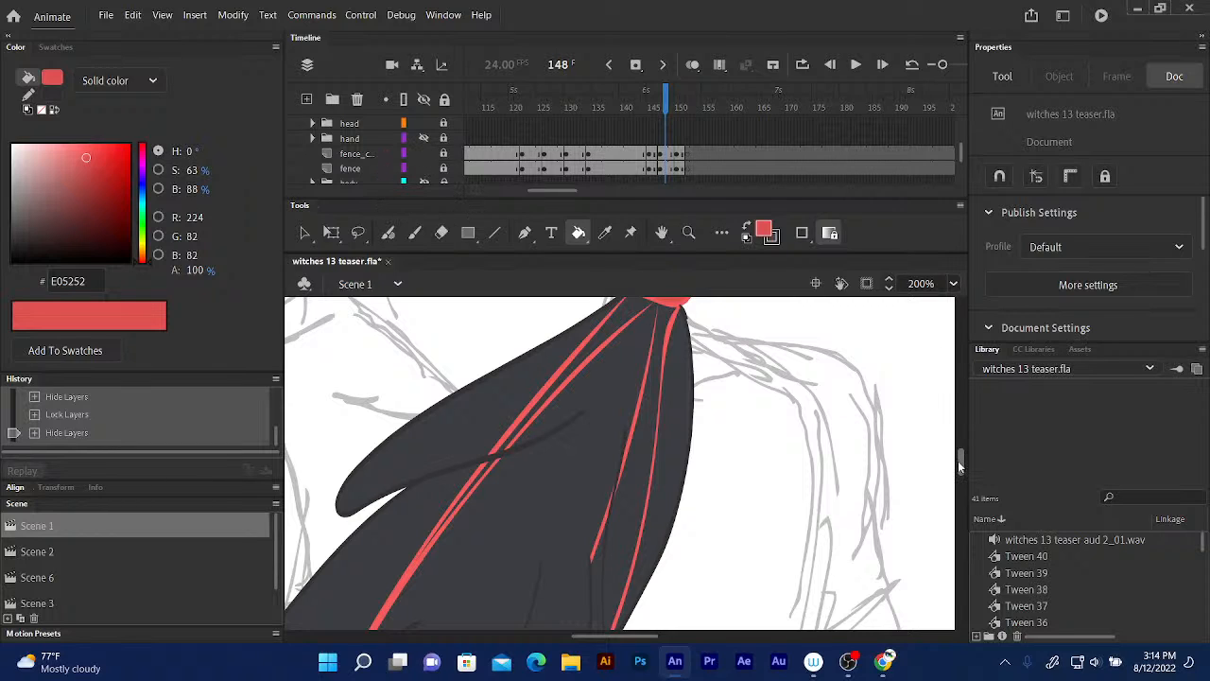
scroll(957, 460, down, 3)
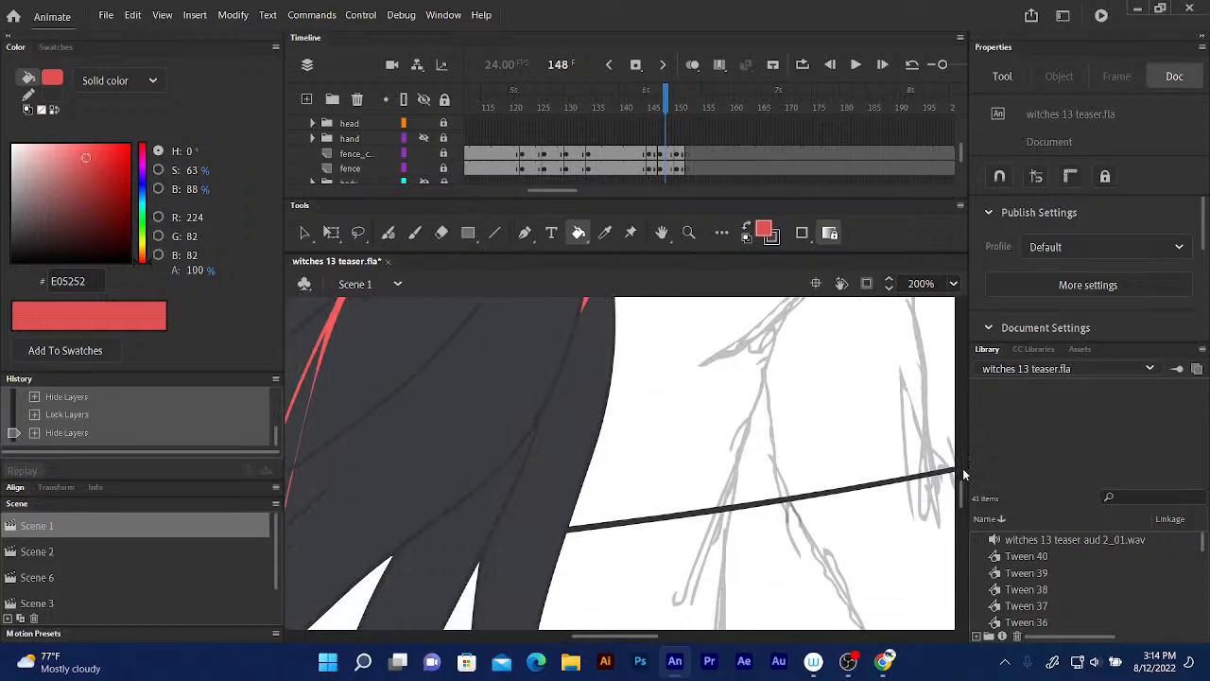
drag(963, 493, 969, 454)
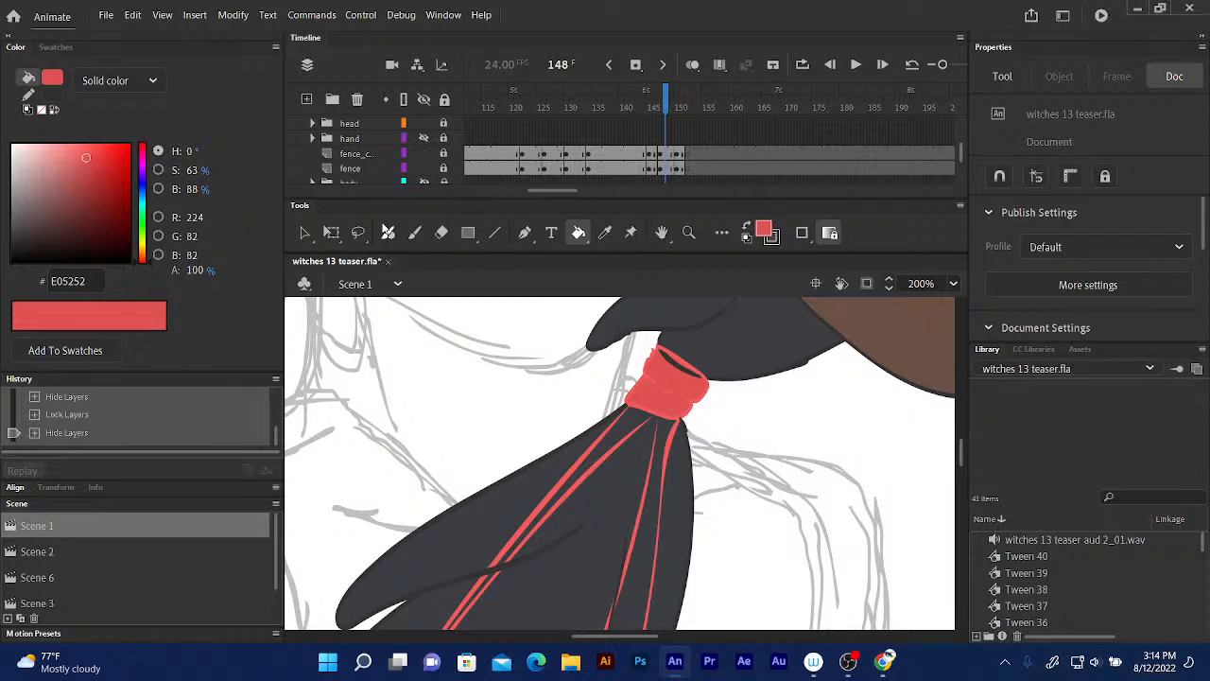
click(332, 231)
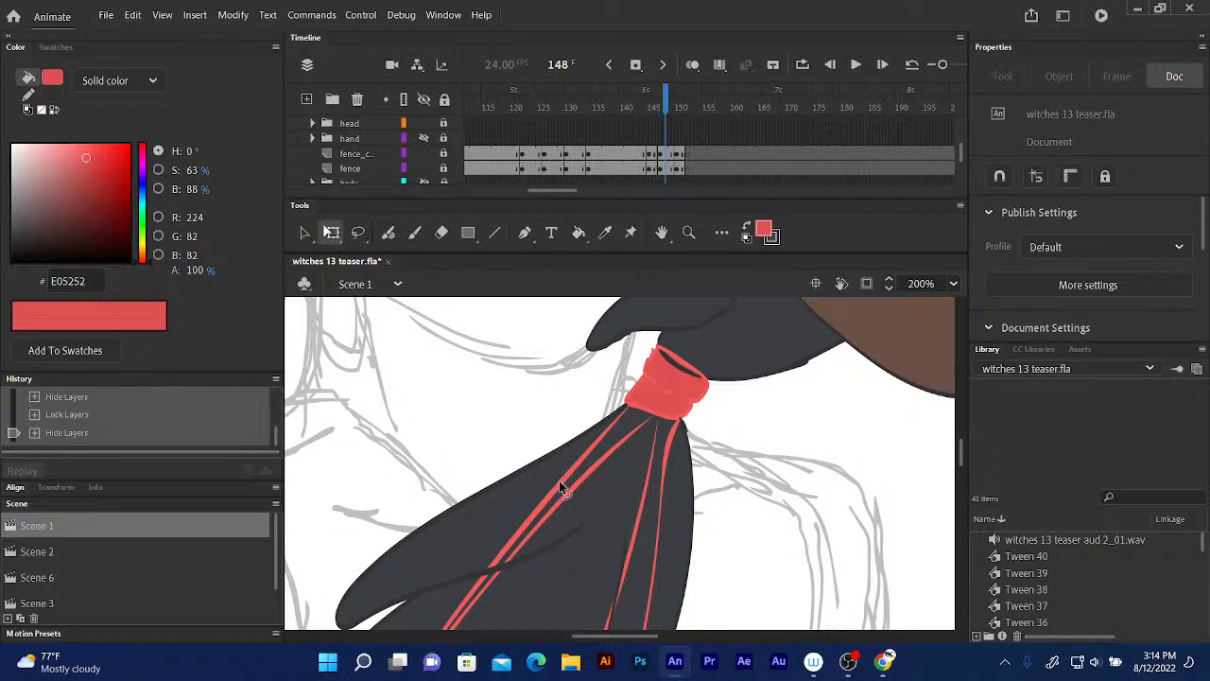
click(557, 489)
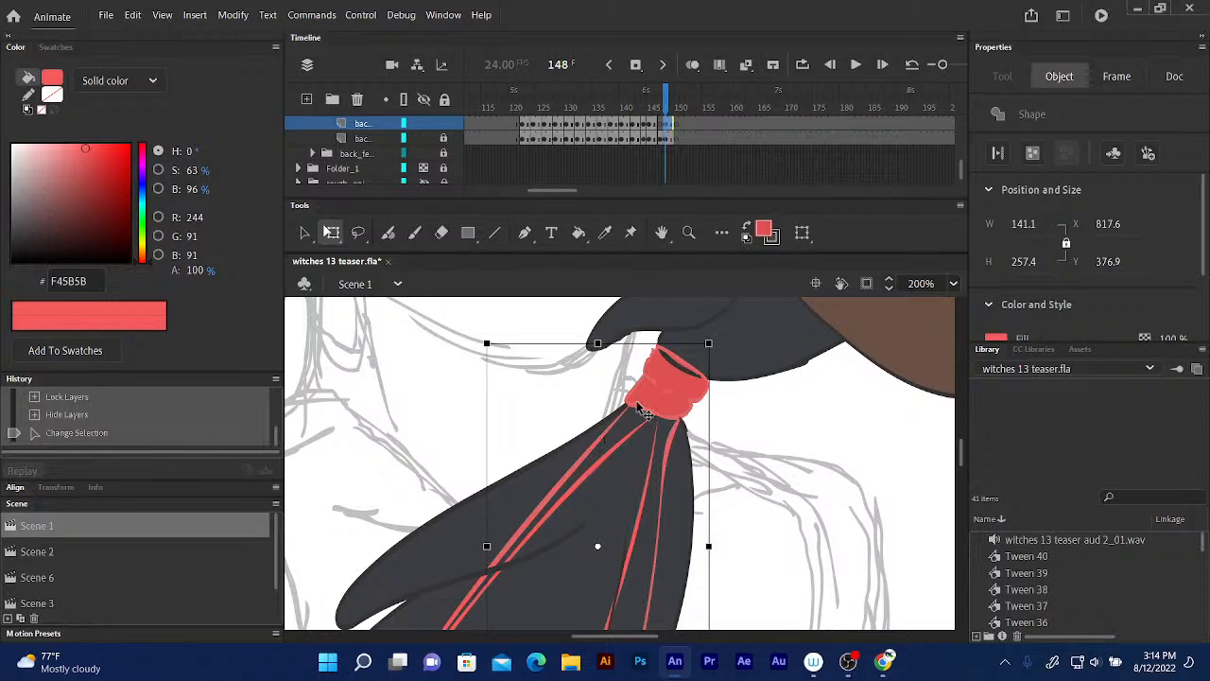
key(ctrl+equal)
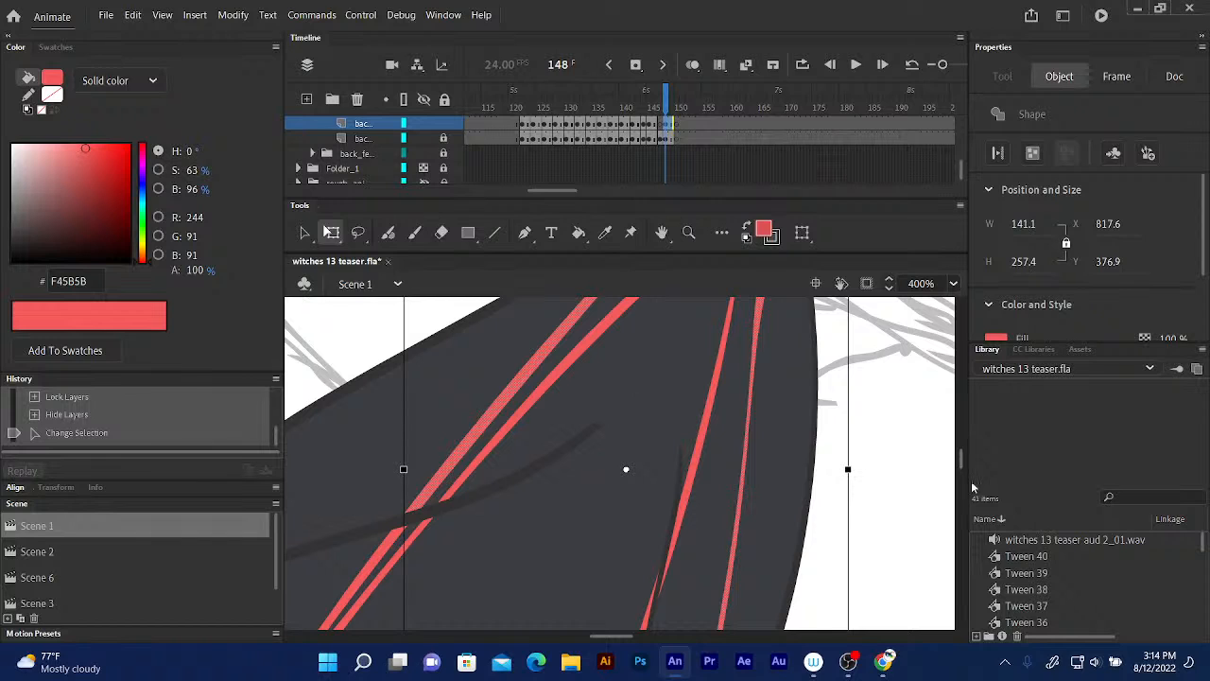
scroll(958, 455, up, 5)
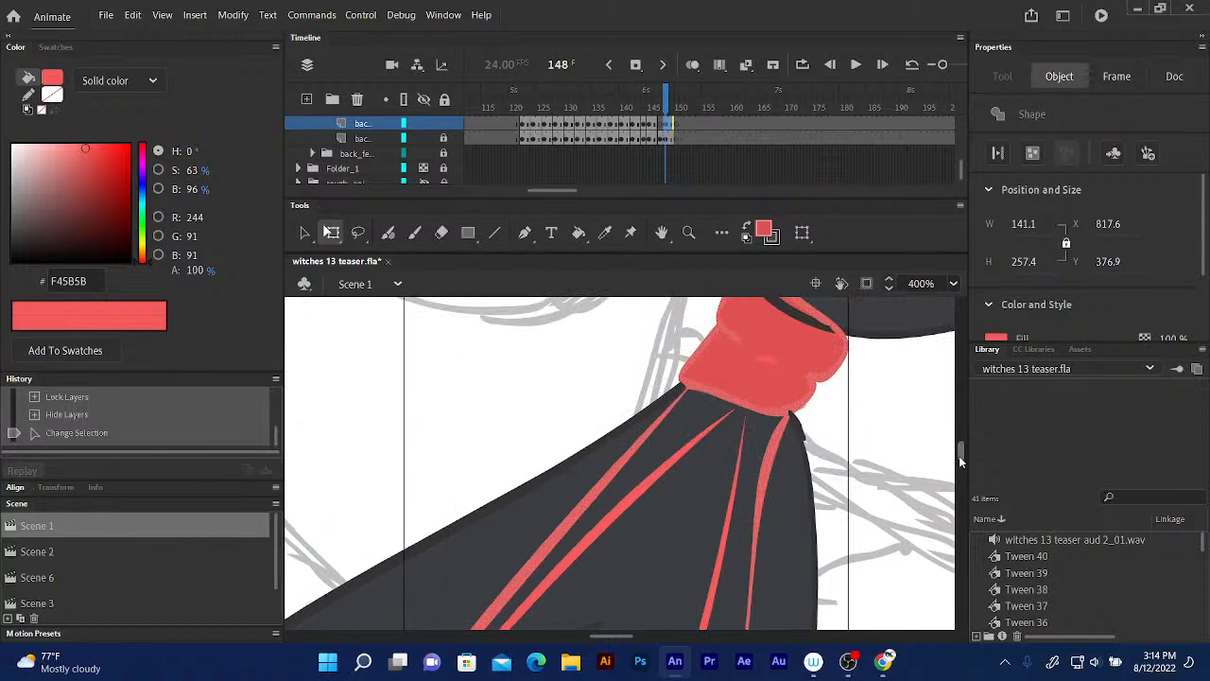
click(724, 509)
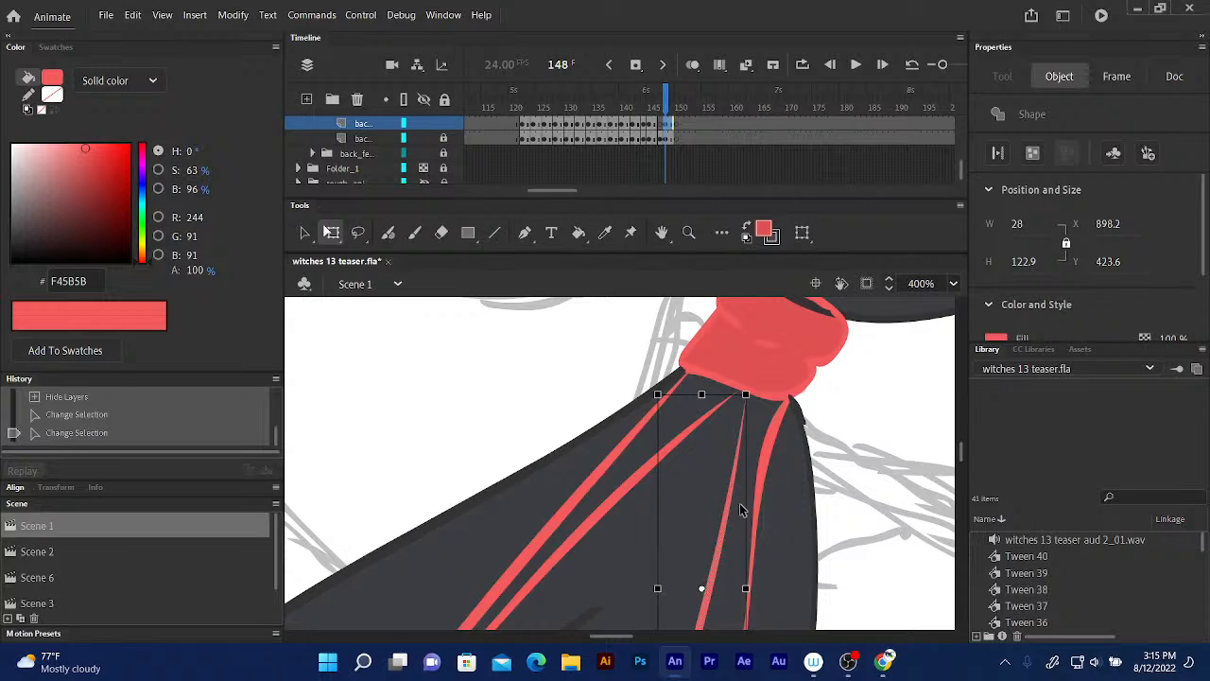
key(Delete)
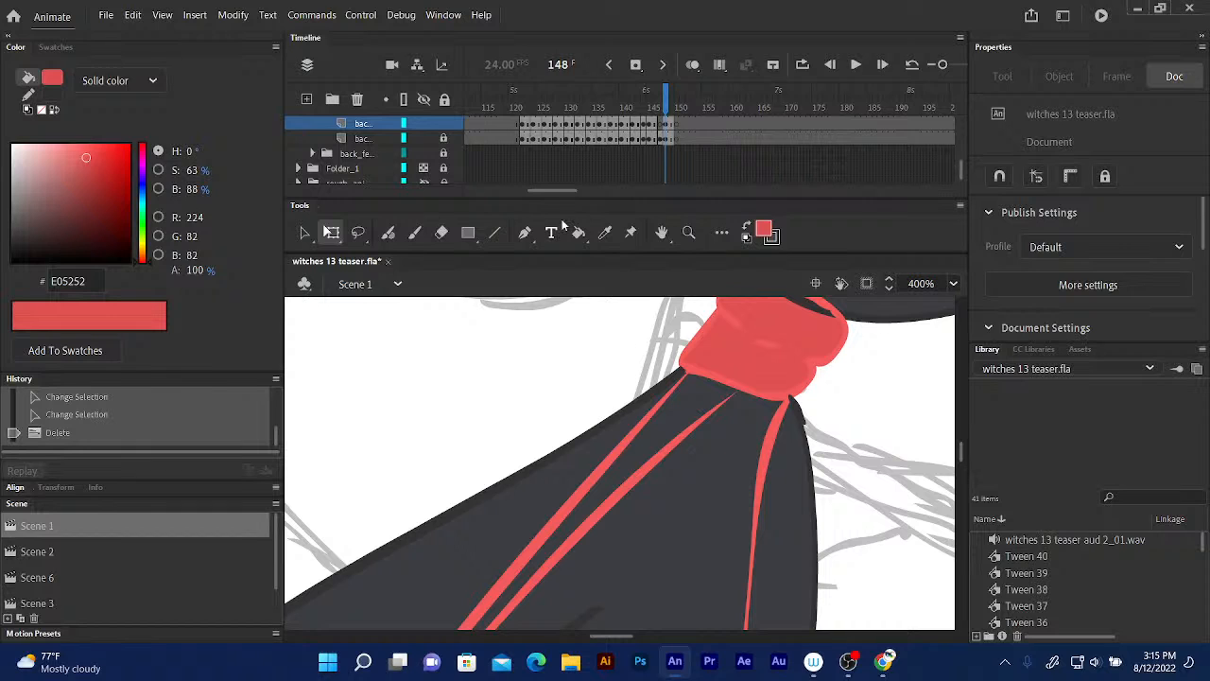
- Erase the upper ends of the remaining red strands with the size 3 Eraser to separate them from the hair tie
drag(704, 378, 679, 376)
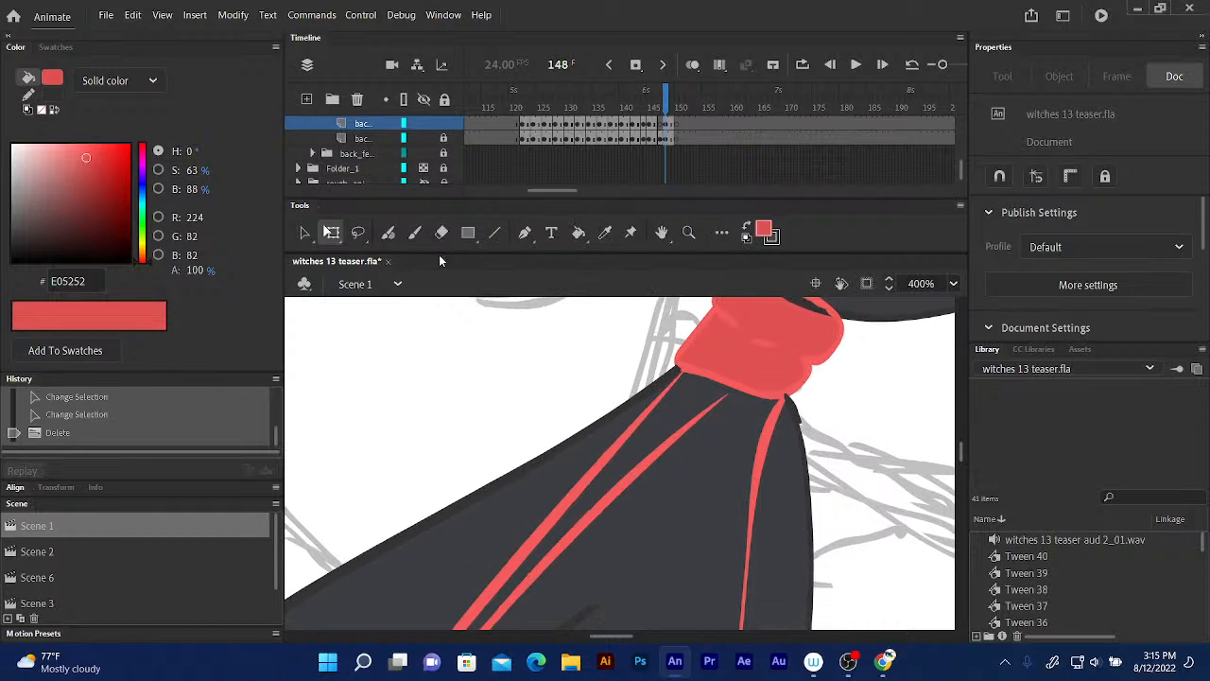
click(441, 236)
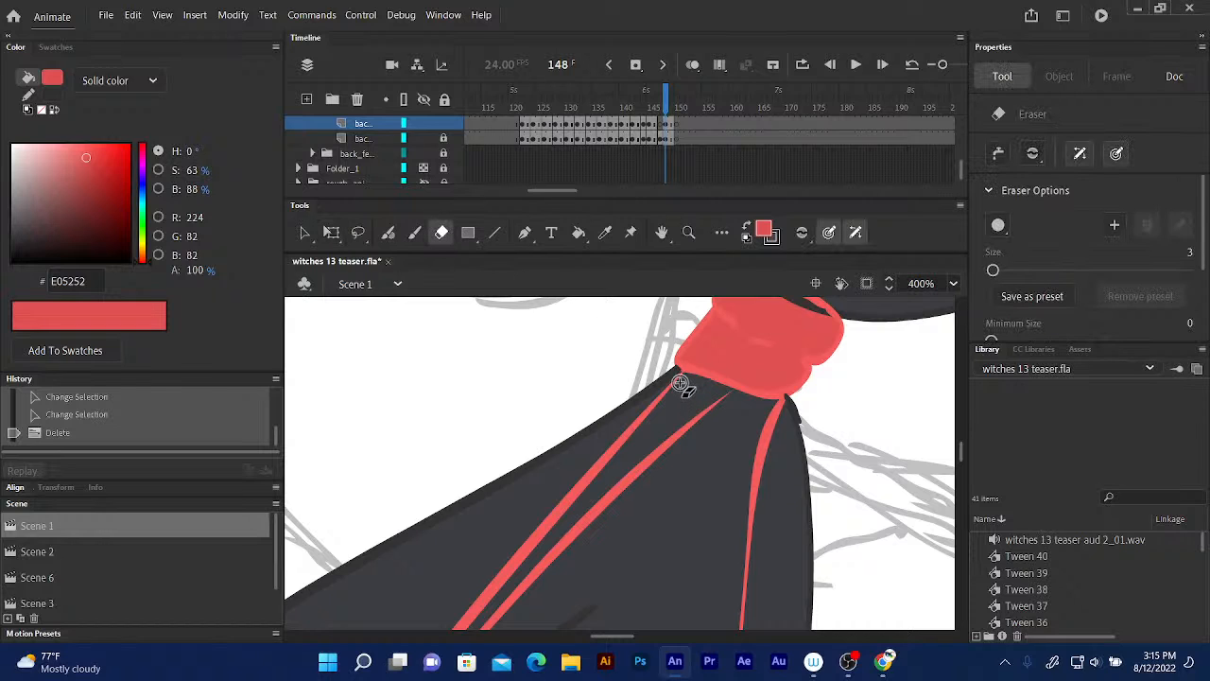
click(573, 367)
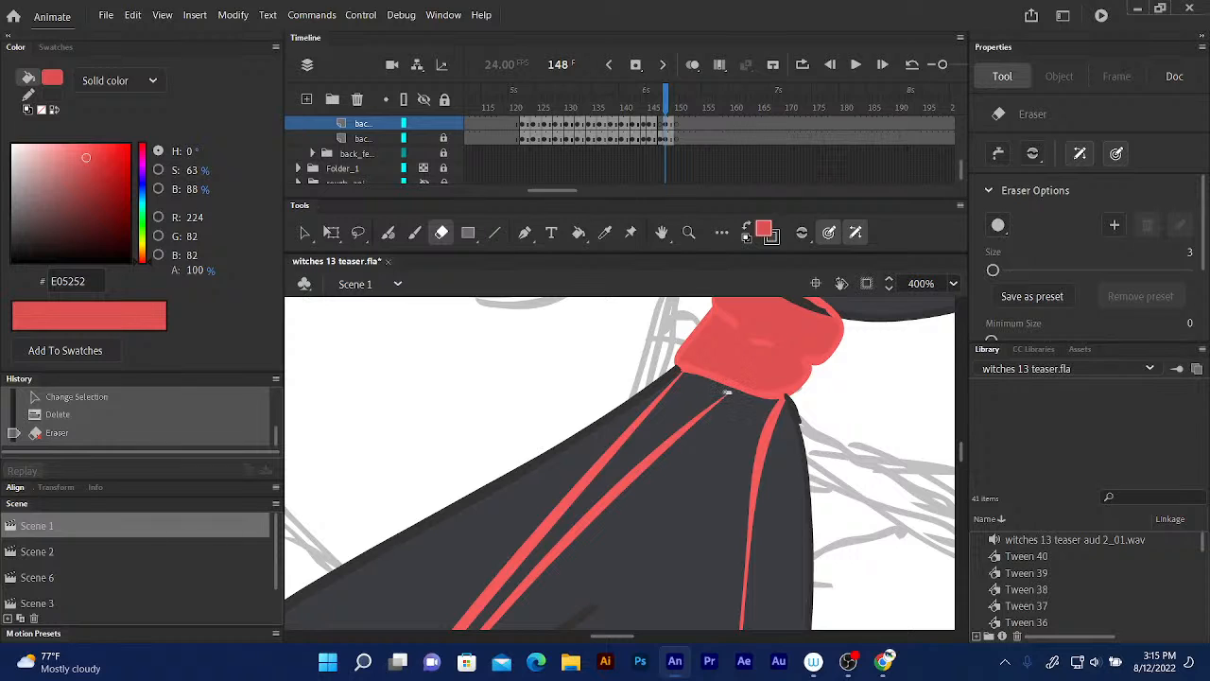
drag(727, 391, 748, 386)
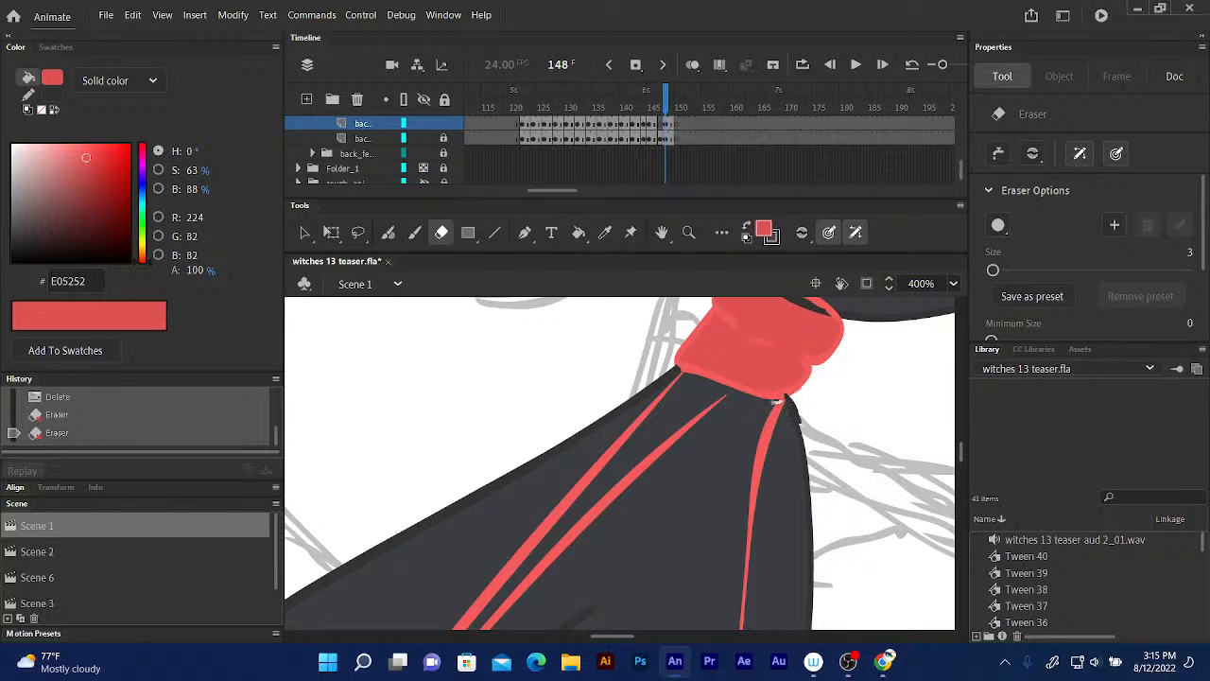
click(775, 402)
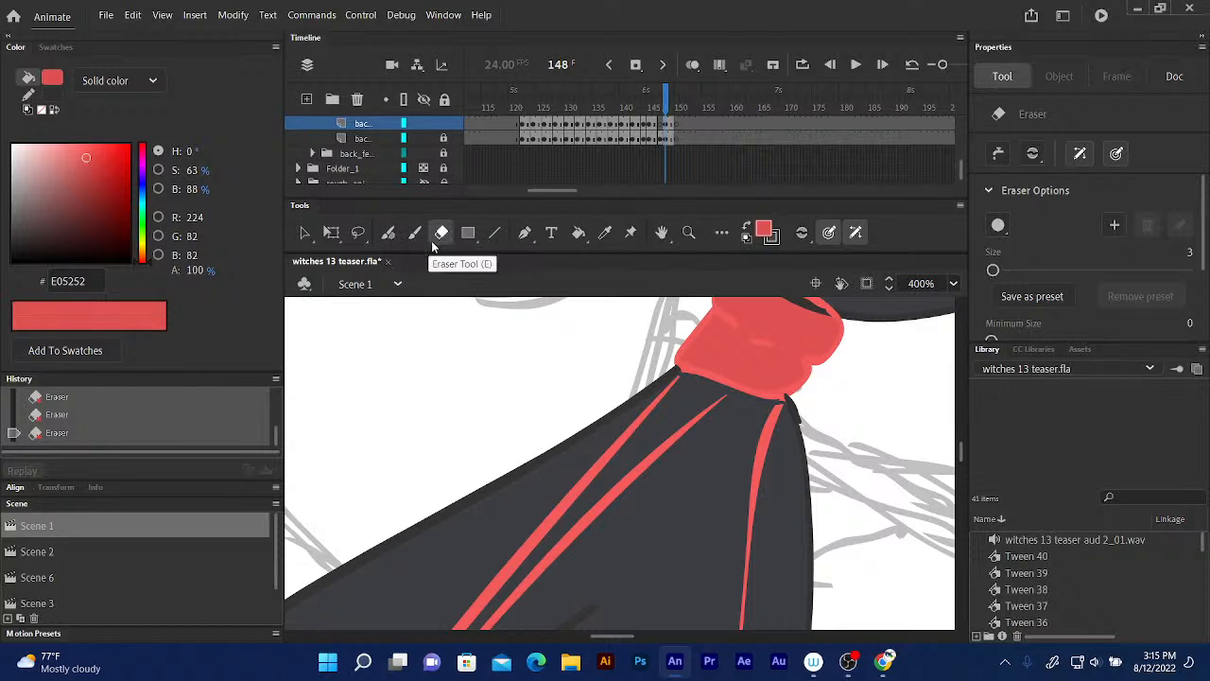
- Delete the three remaining red strands below the hair tie on frame 148
click(338, 237)
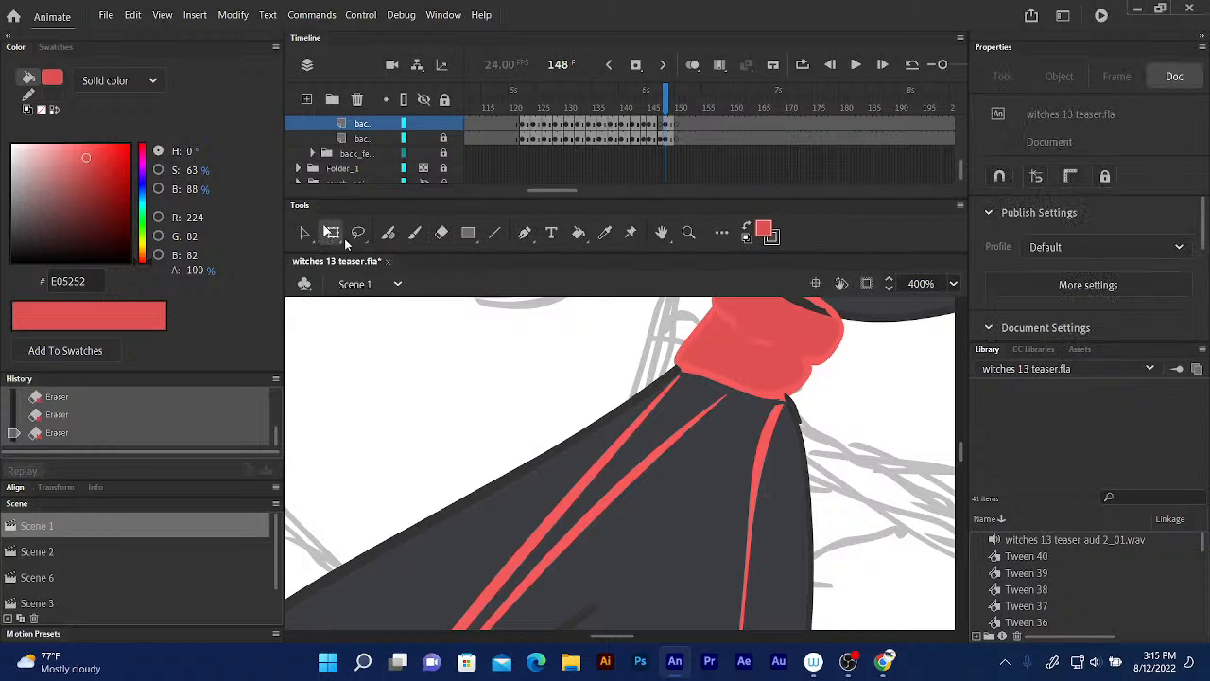
click(610, 454)
key(Delete)
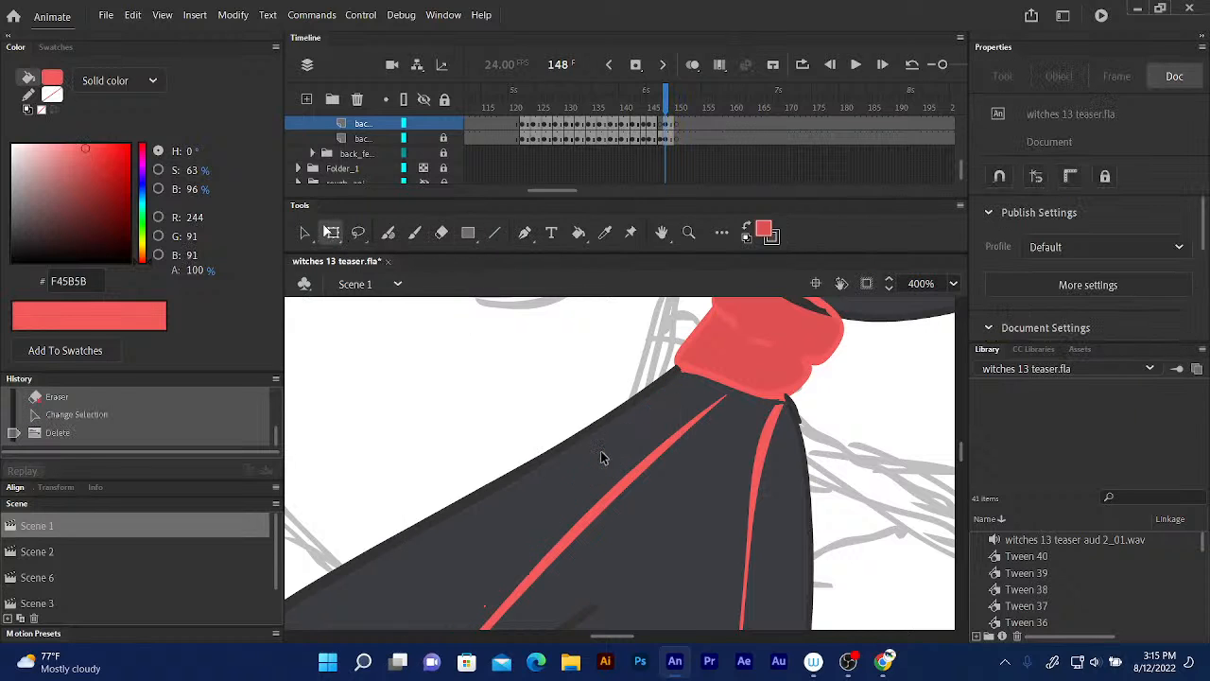
click(679, 439)
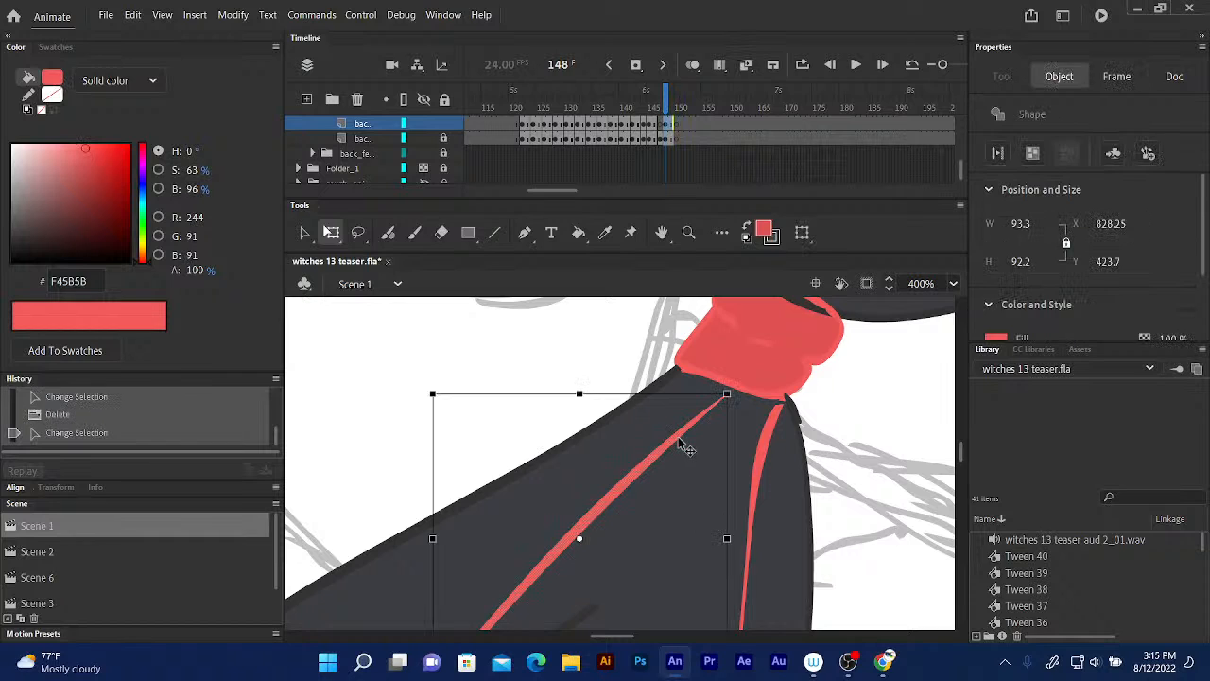
key(Delete)
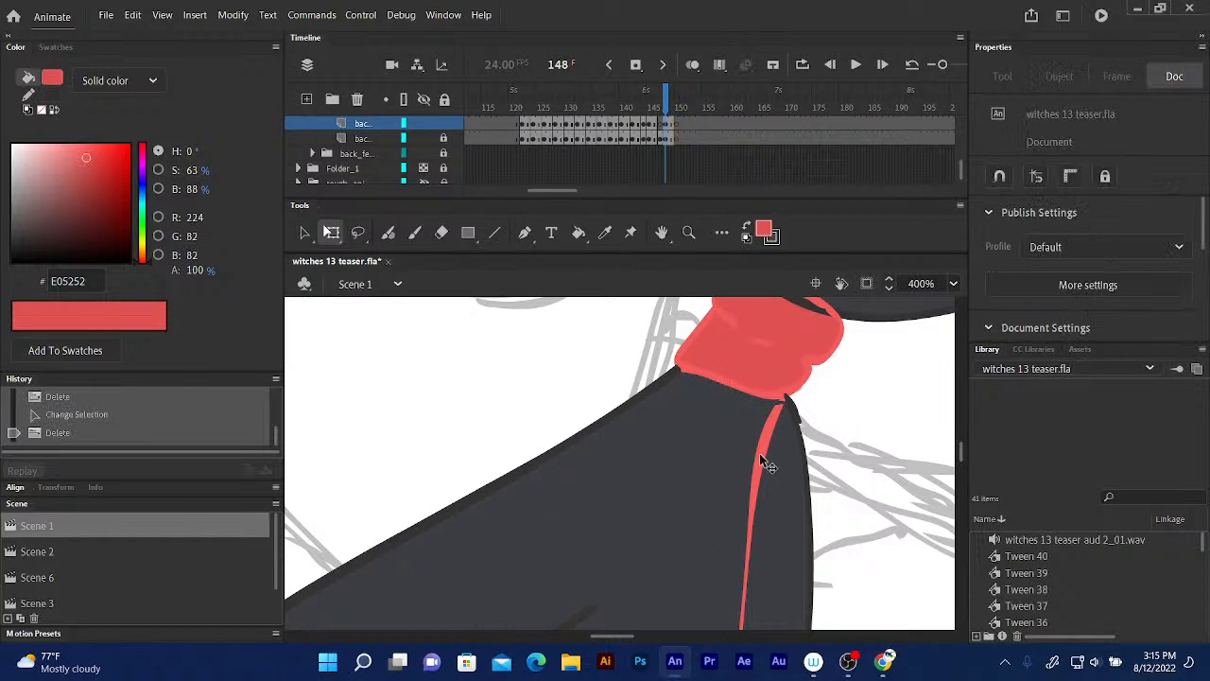
click(766, 441)
key(Delete)
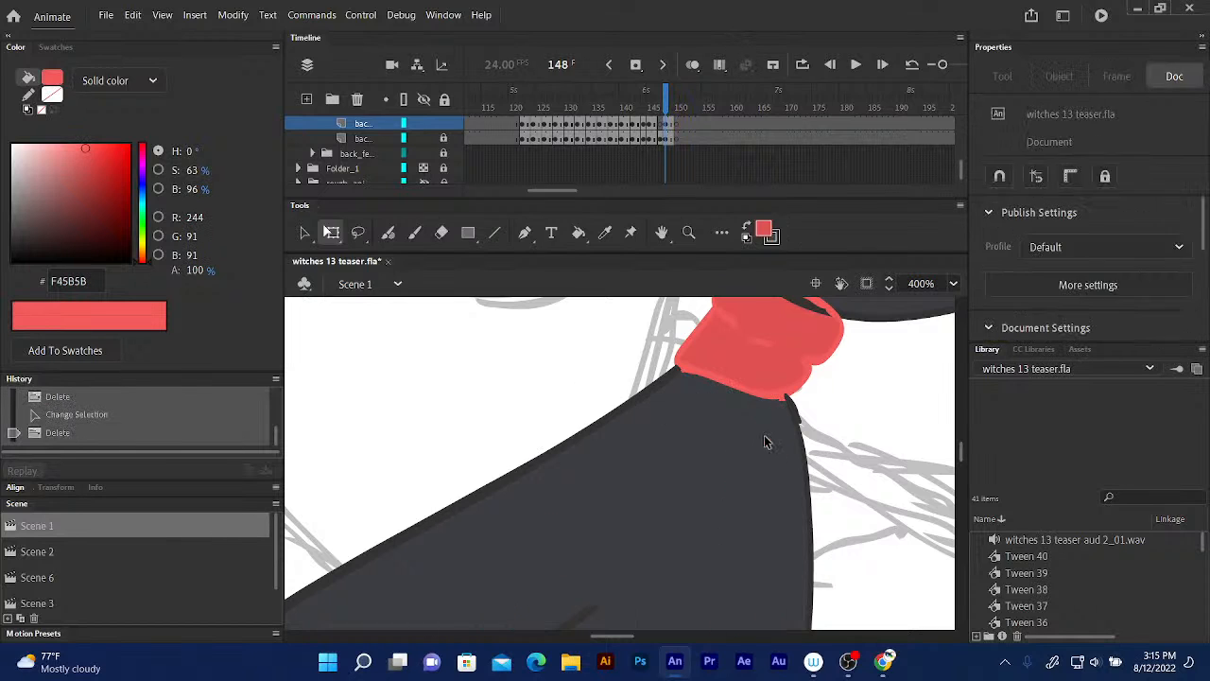
- Delete the dark 353333 sliver along the upper opening of the red hair tie
scroll(961, 454, up, 5)
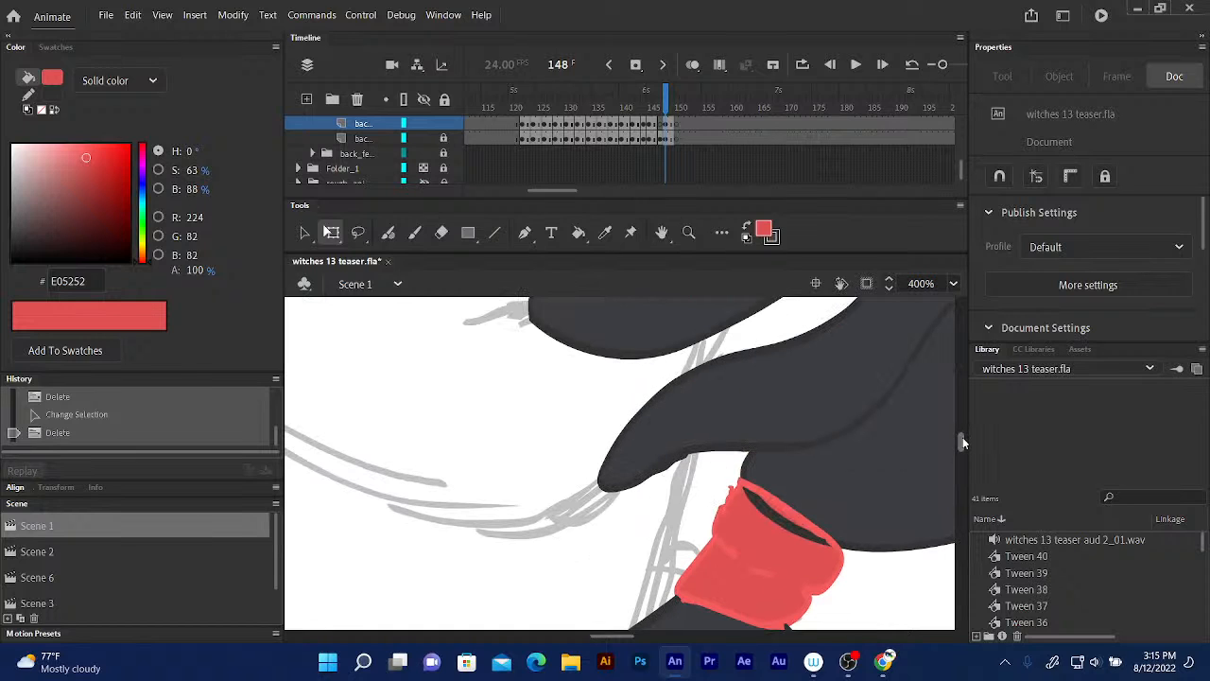
click(778, 515)
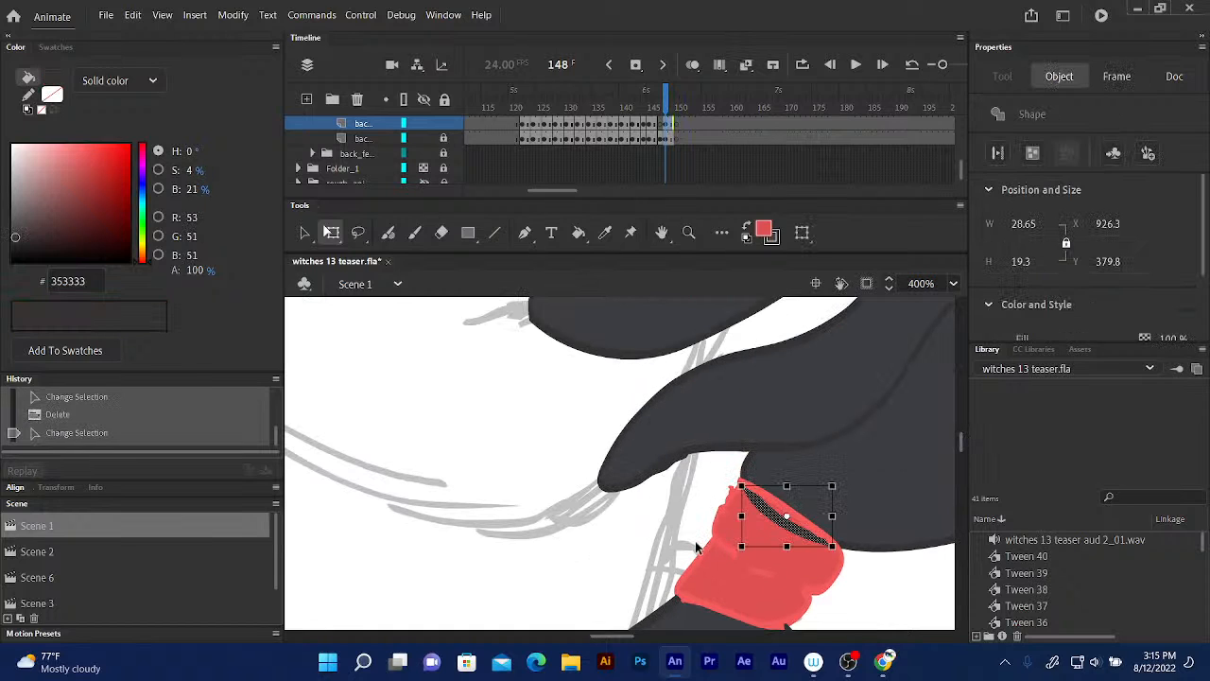
key(Delete)
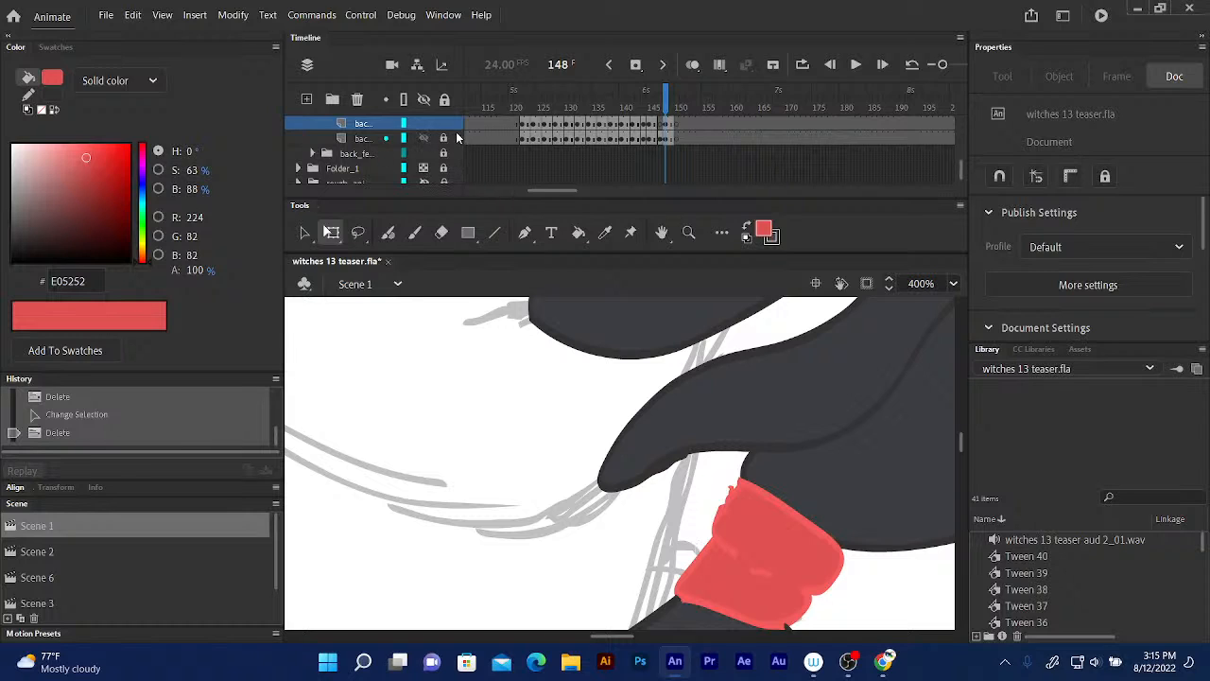
key(comma)
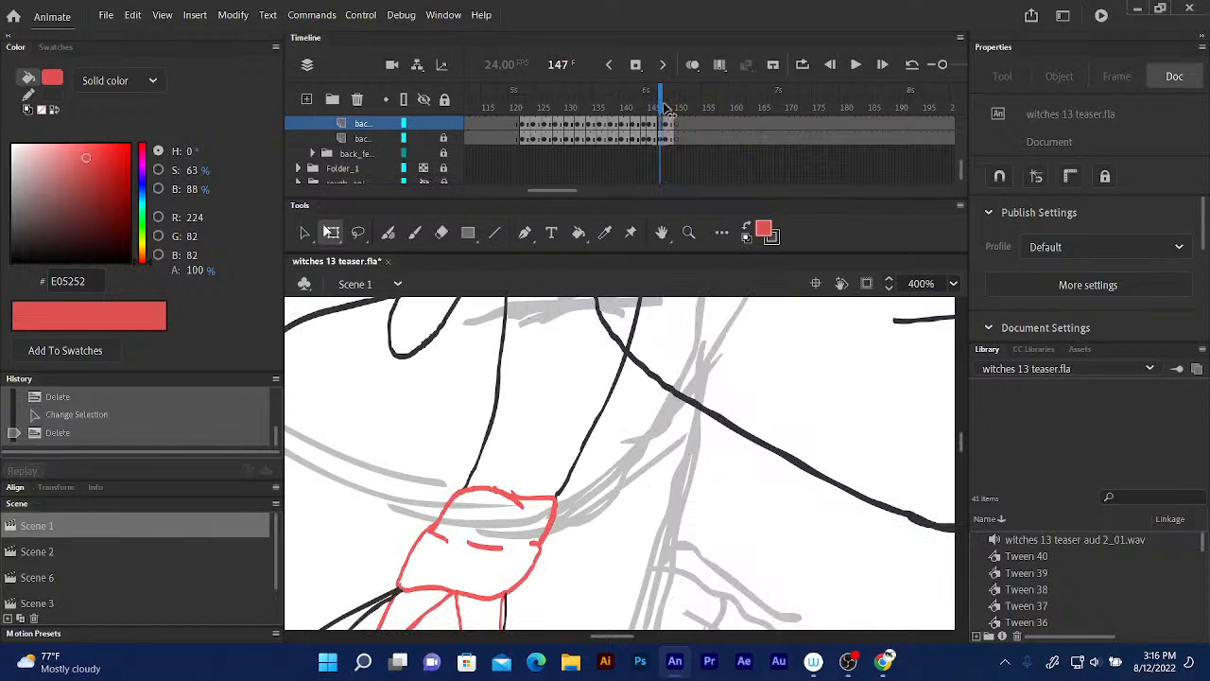
click(655, 112)
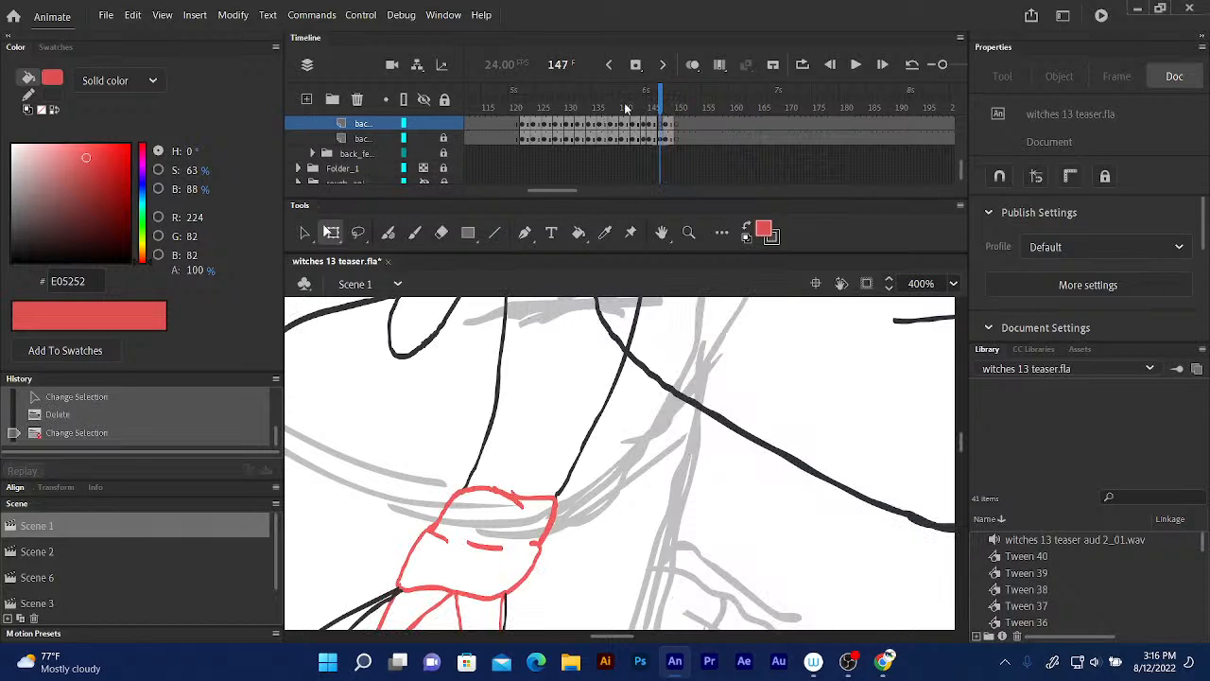
key(comma)
click(662, 107)
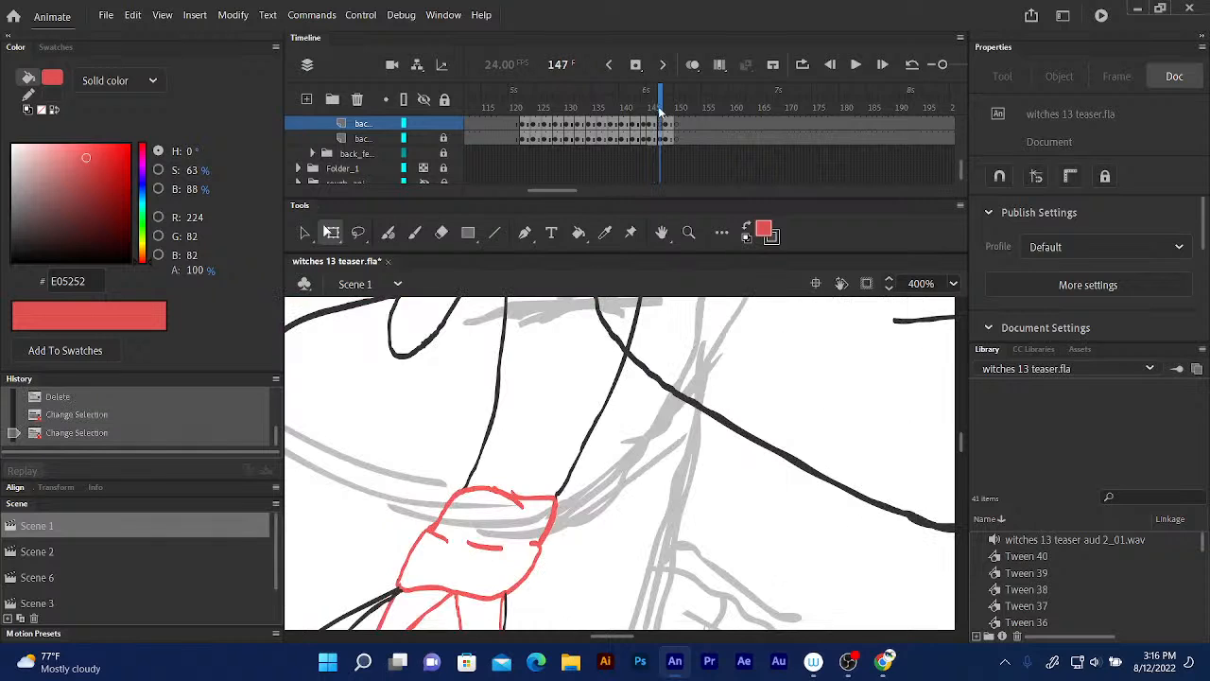
drag(629, 636, 605, 637)
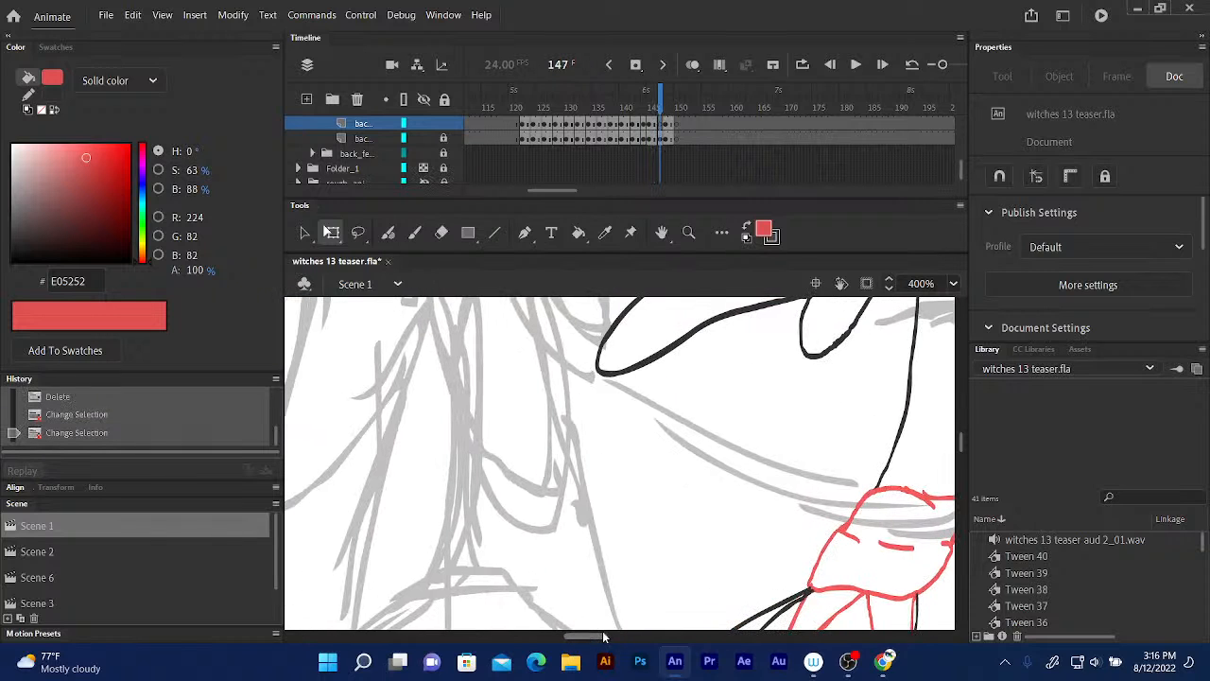
- Toggle the lower back-hair layer's lock and fill frame 147's hair tie with the E05252 red sampled from the tie on frame 148
click(665, 106)
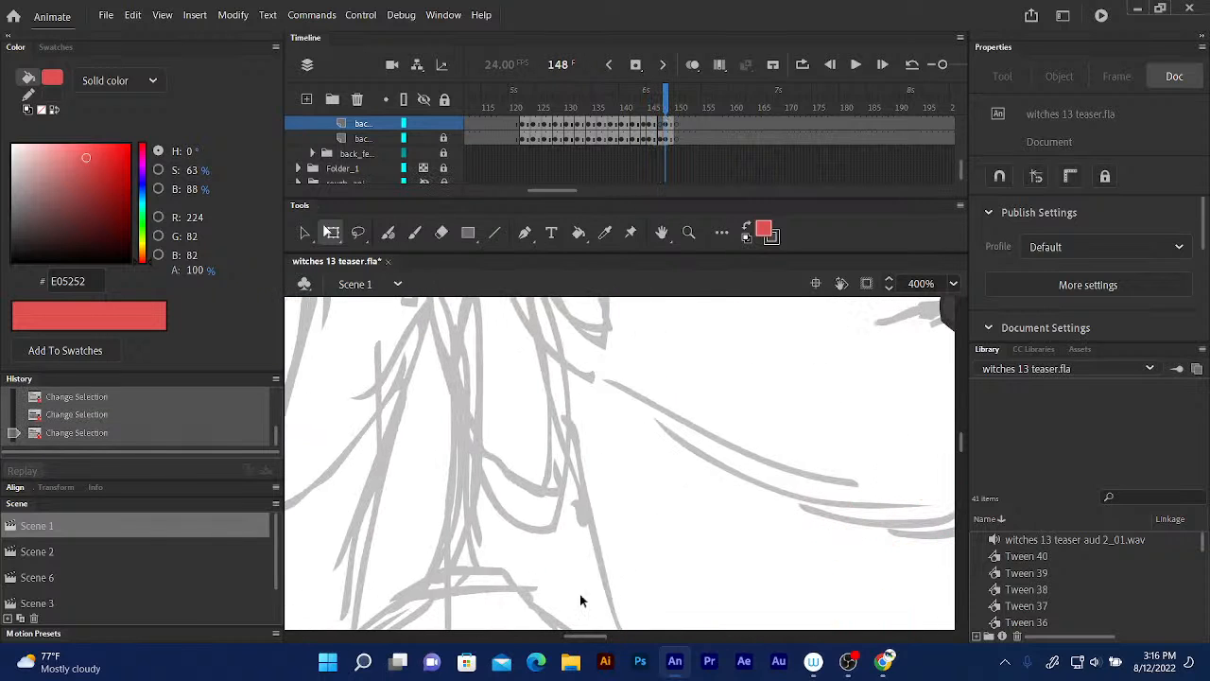
drag(586, 636, 610, 636)
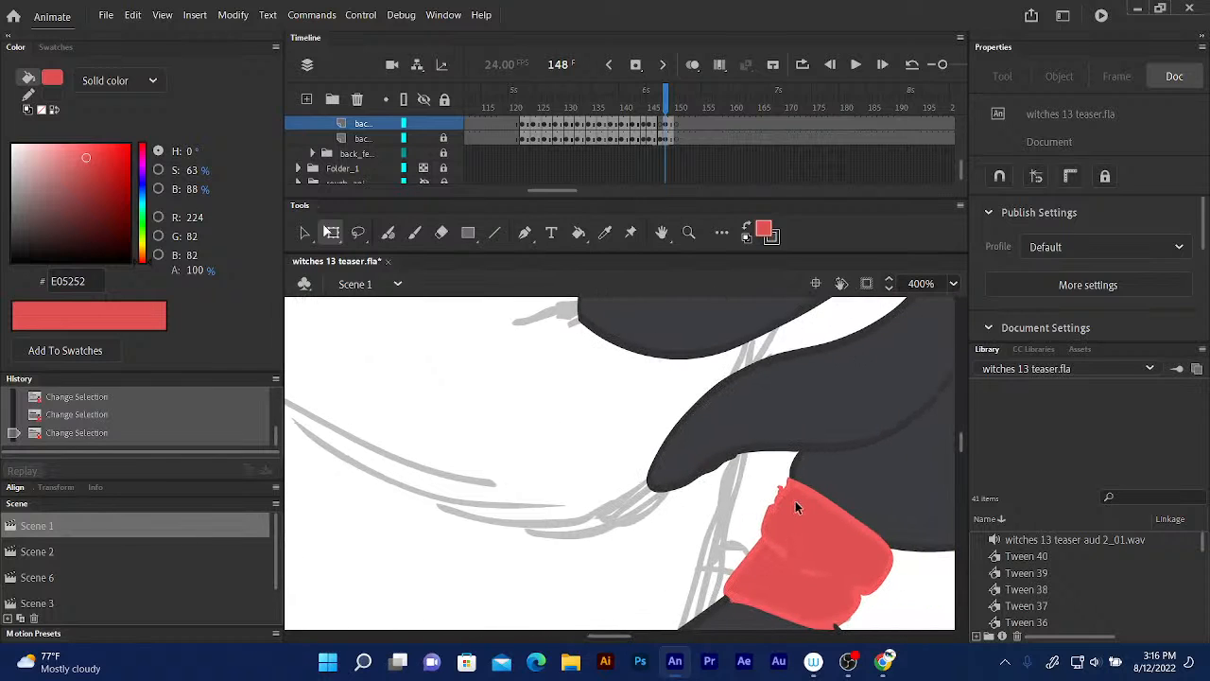
click(606, 238)
click(802, 521)
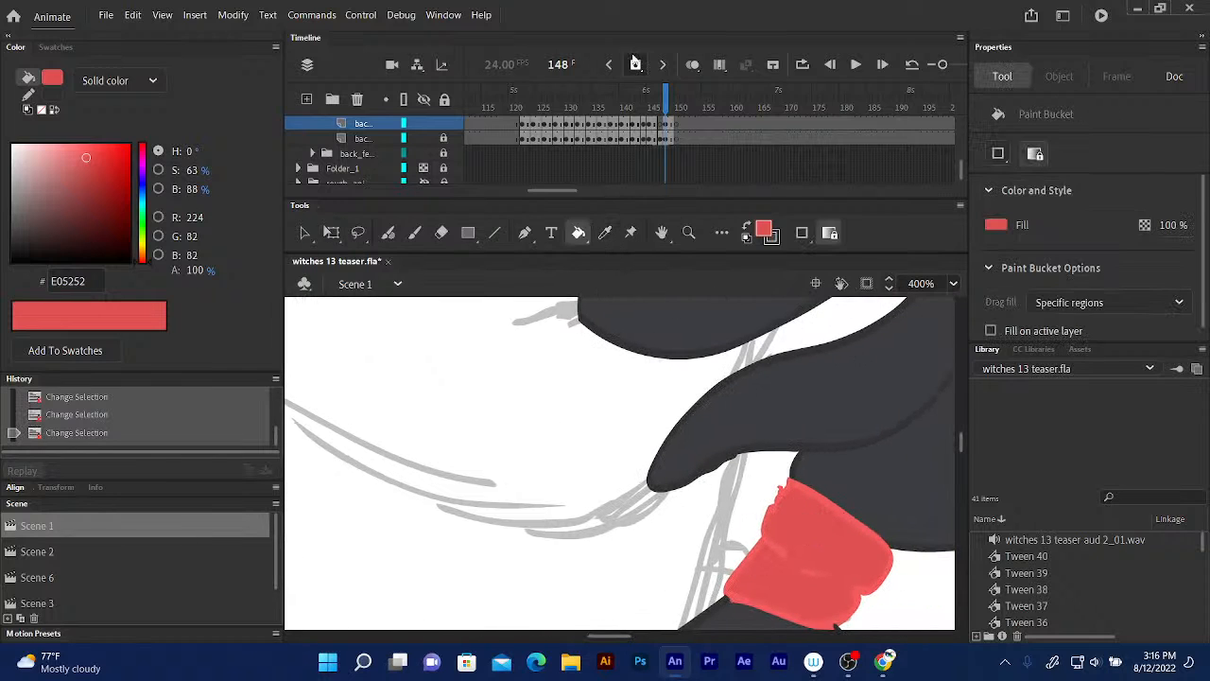
click(661, 106)
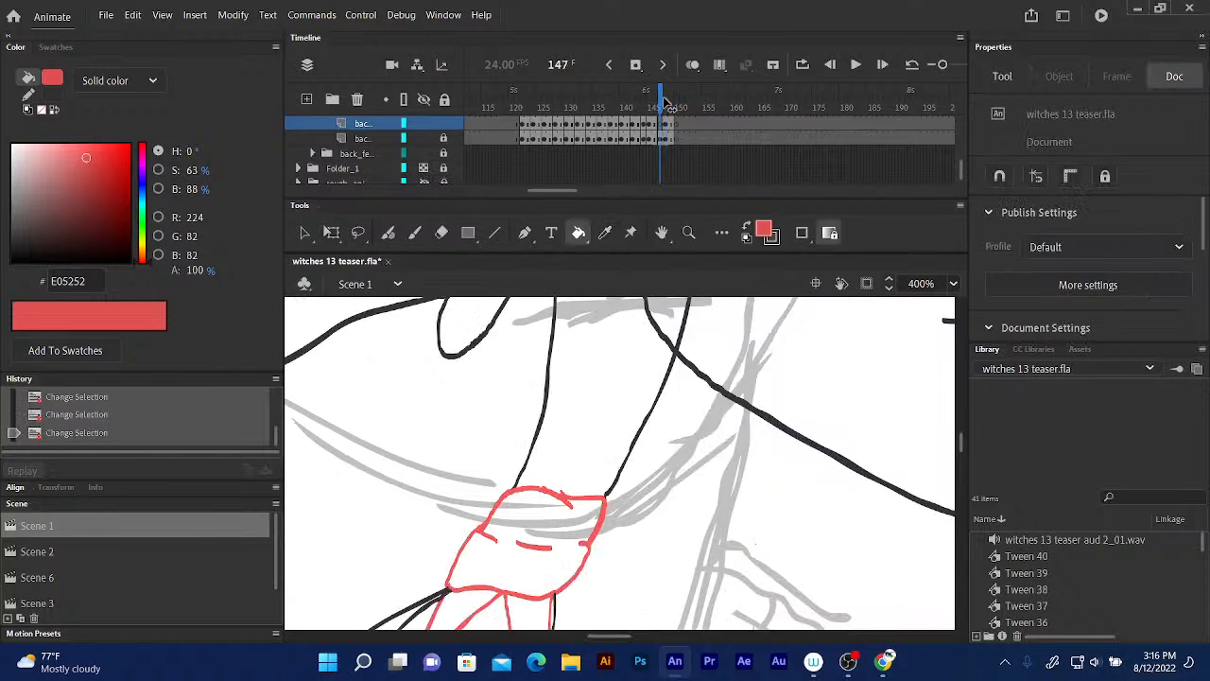
click(546, 528)
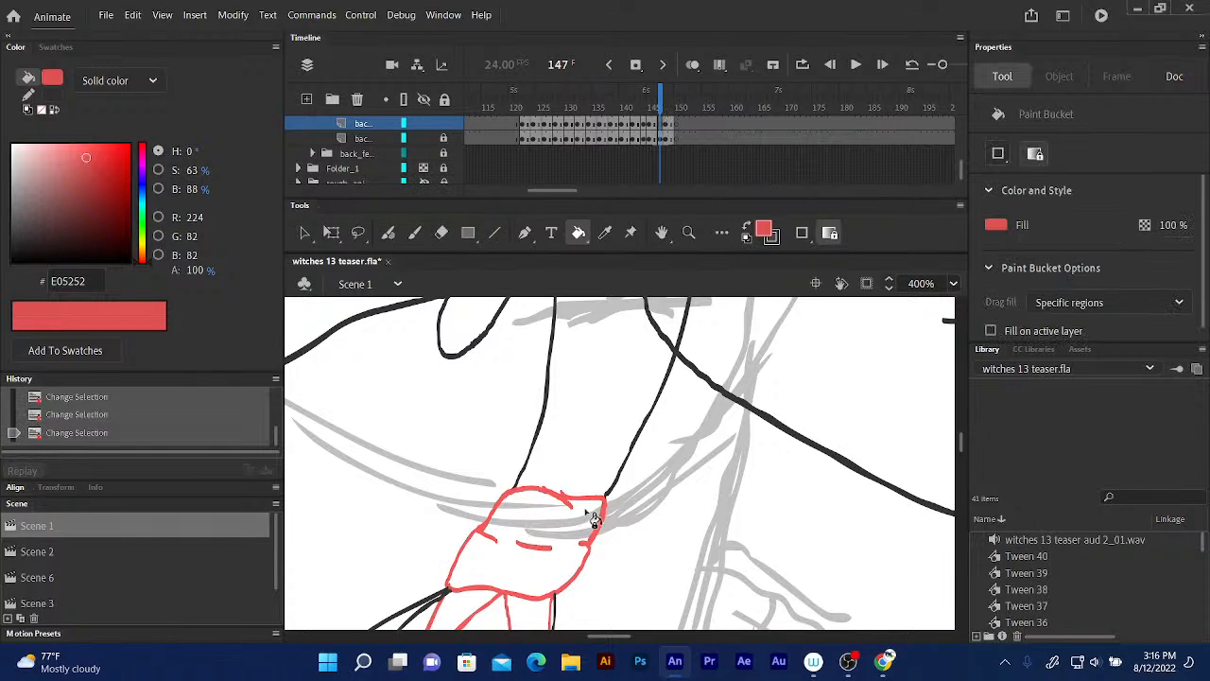
click(444, 139)
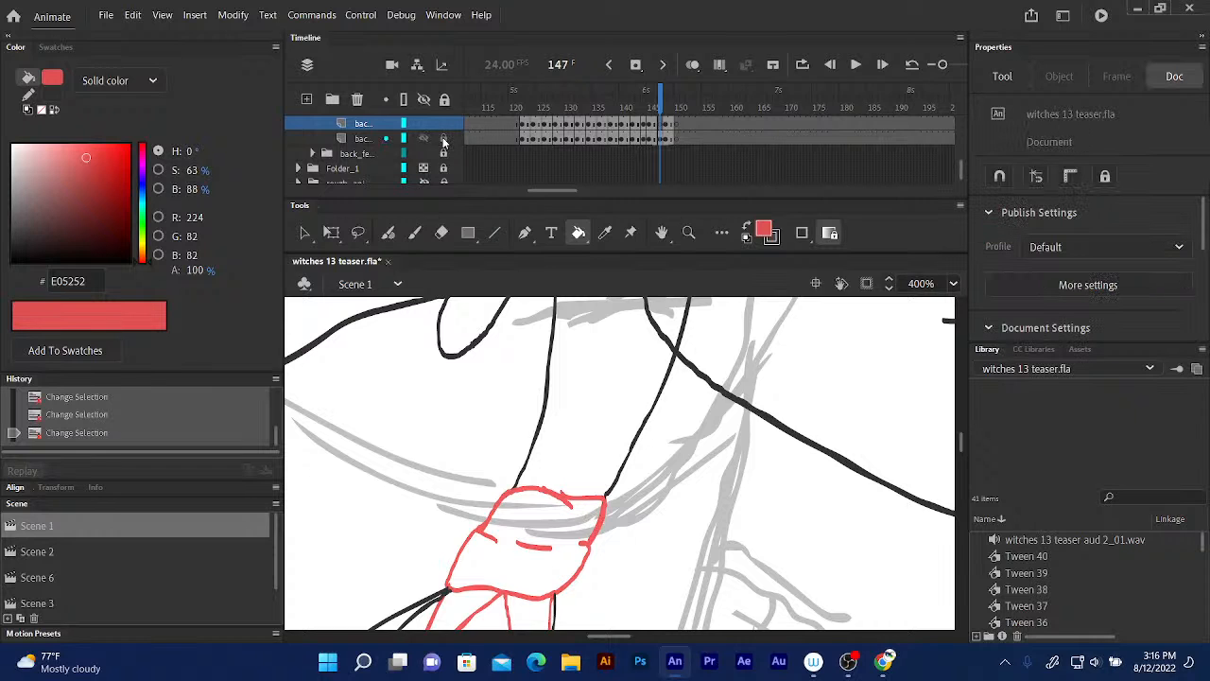
click(531, 519)
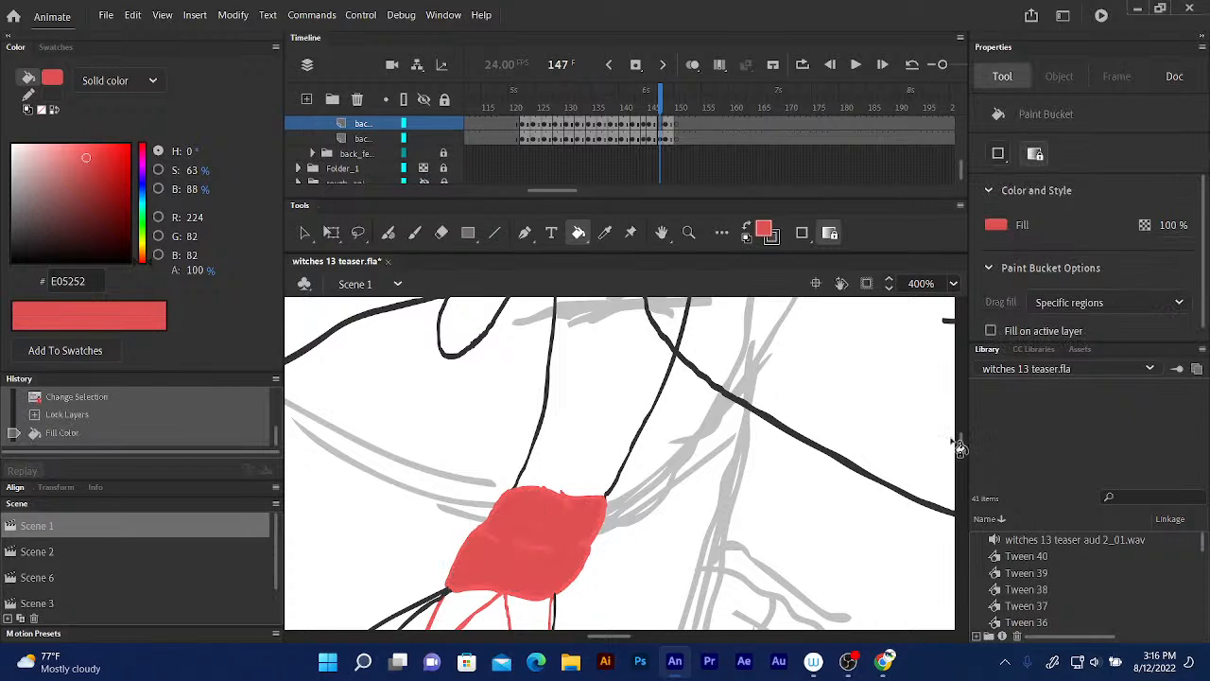
- Fill the upper parts of the red-outlined strands directly below the hair tie on frame 147 with E05252
drag(959, 449, 958, 454)
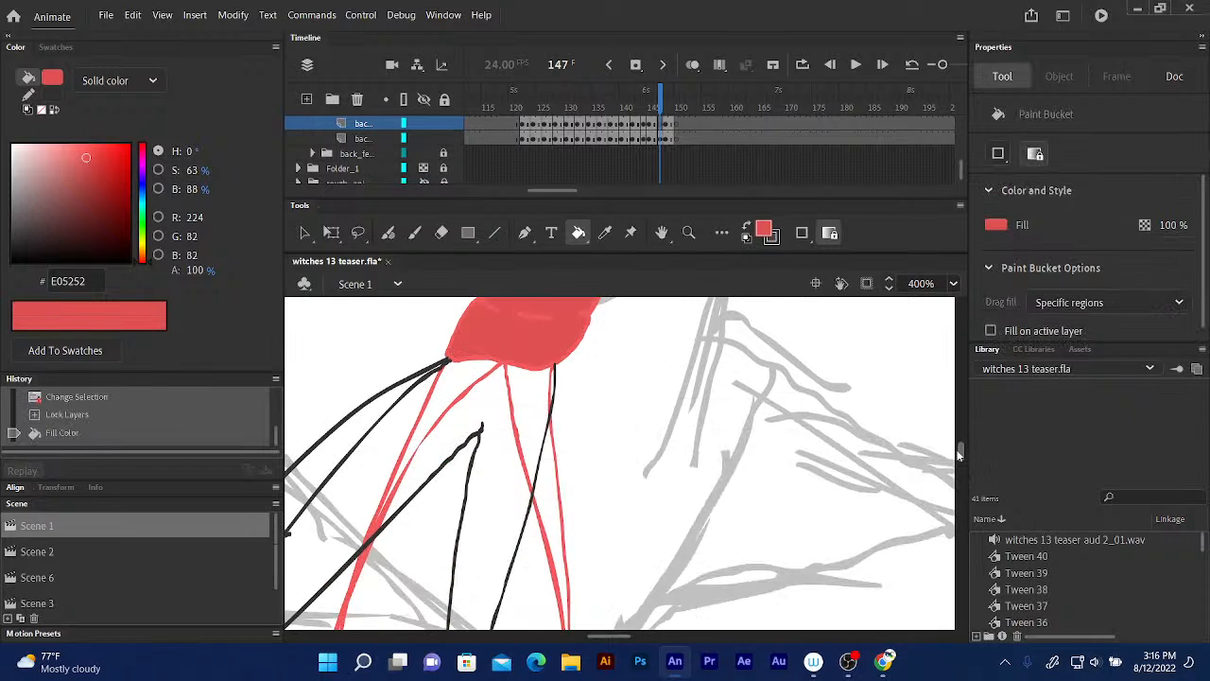
click(453, 407)
click(534, 440)
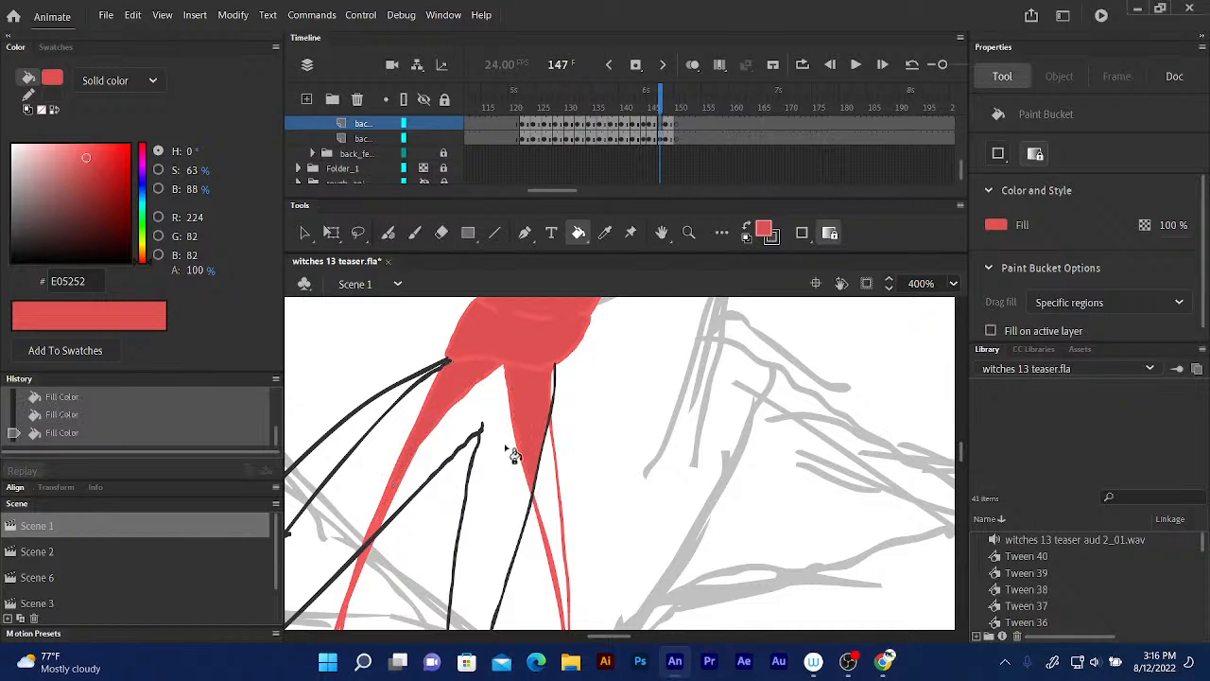
click(546, 503)
- Fill the long lower stretches of both red-outlined strands on frame 147 with E05252, down to the black-outlined lock
scroll(445, 482, down, 2)
scroll(445, 473, down, 5)
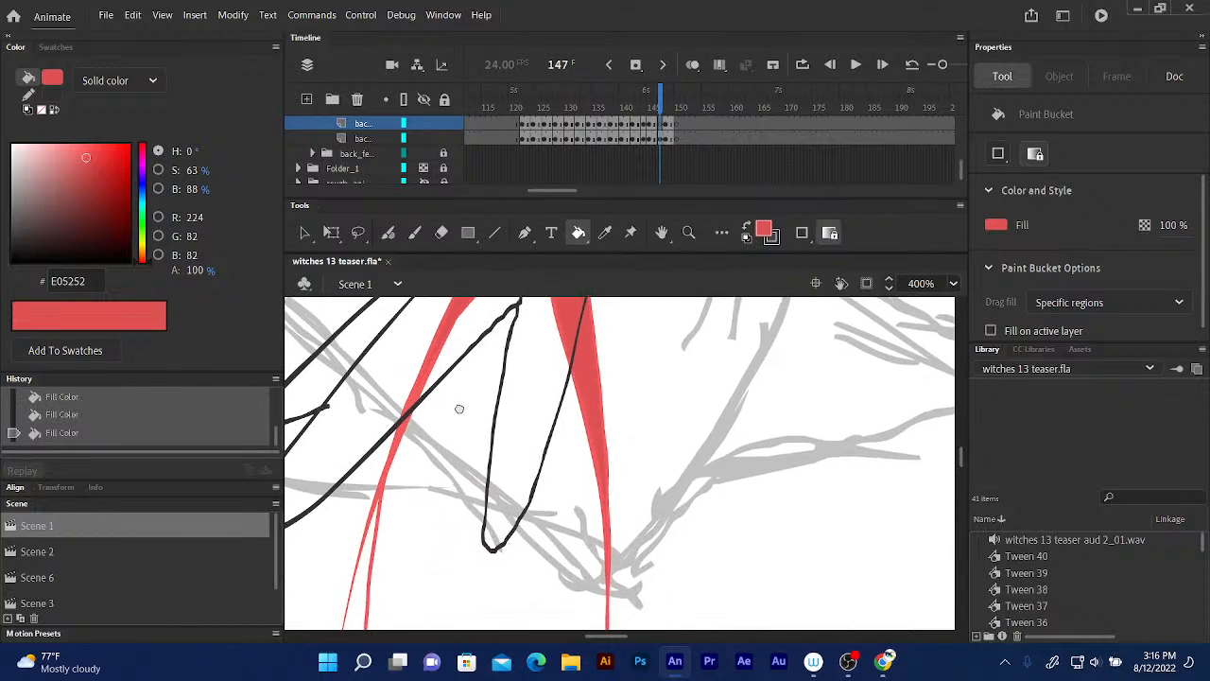
scroll(440, 483, down, 6)
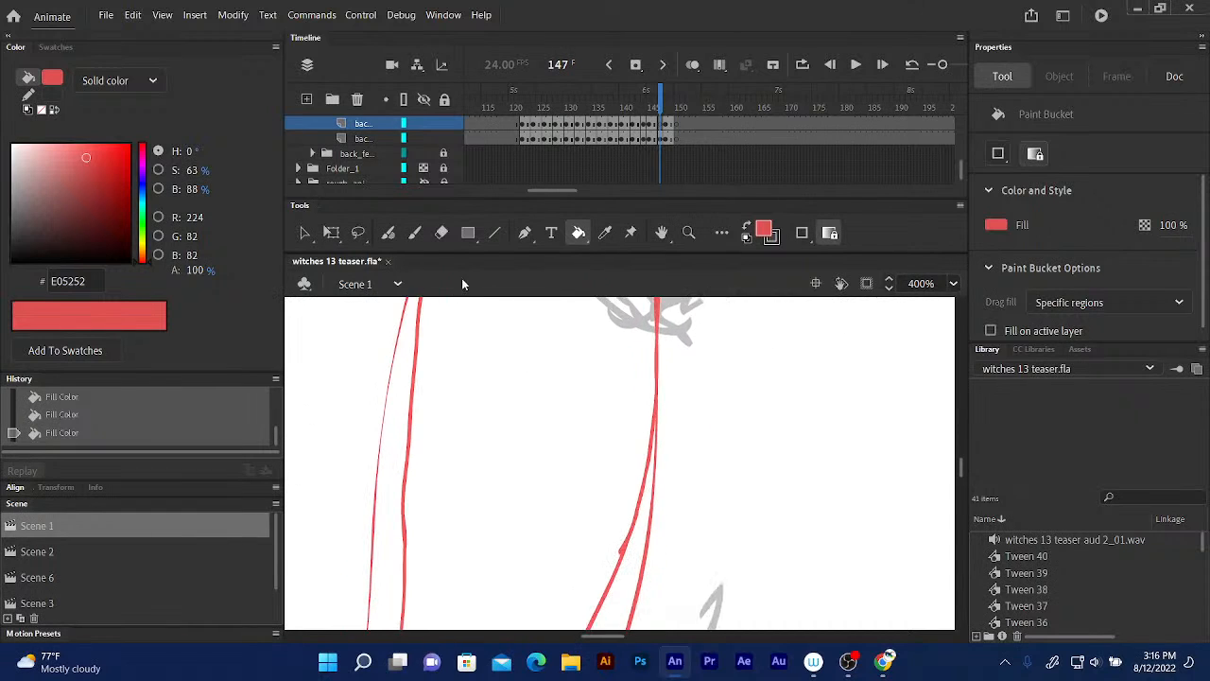
click(422, 484)
click(615, 572)
scroll(511, 444, down, 4)
scroll(431, 529, down, 8)
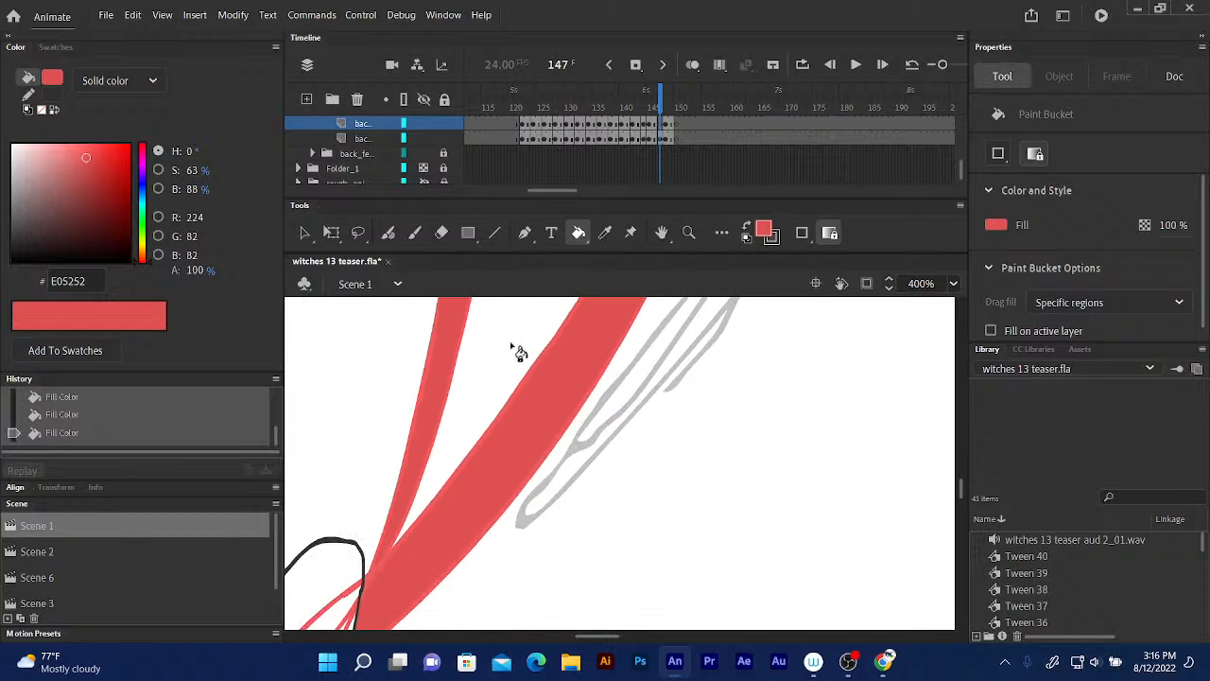
- Fill the black-outlined lock crossed by red lines on frame 147 with the dark 3D3E43 sampled from the hair on frame 146
drag(502, 413, 533, 394)
mouse_move(446, 457)
mouse_down()
mouse_move(460, 438)
mouse_move(499, 510)
mouse_up()
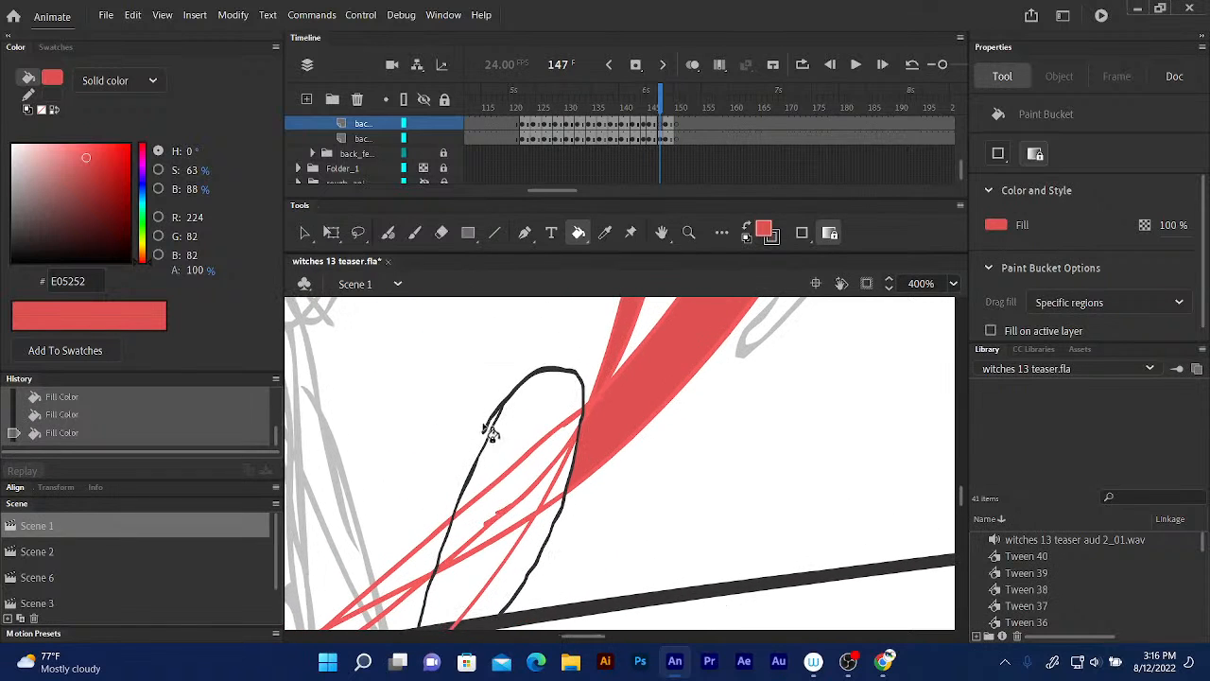
click(654, 101)
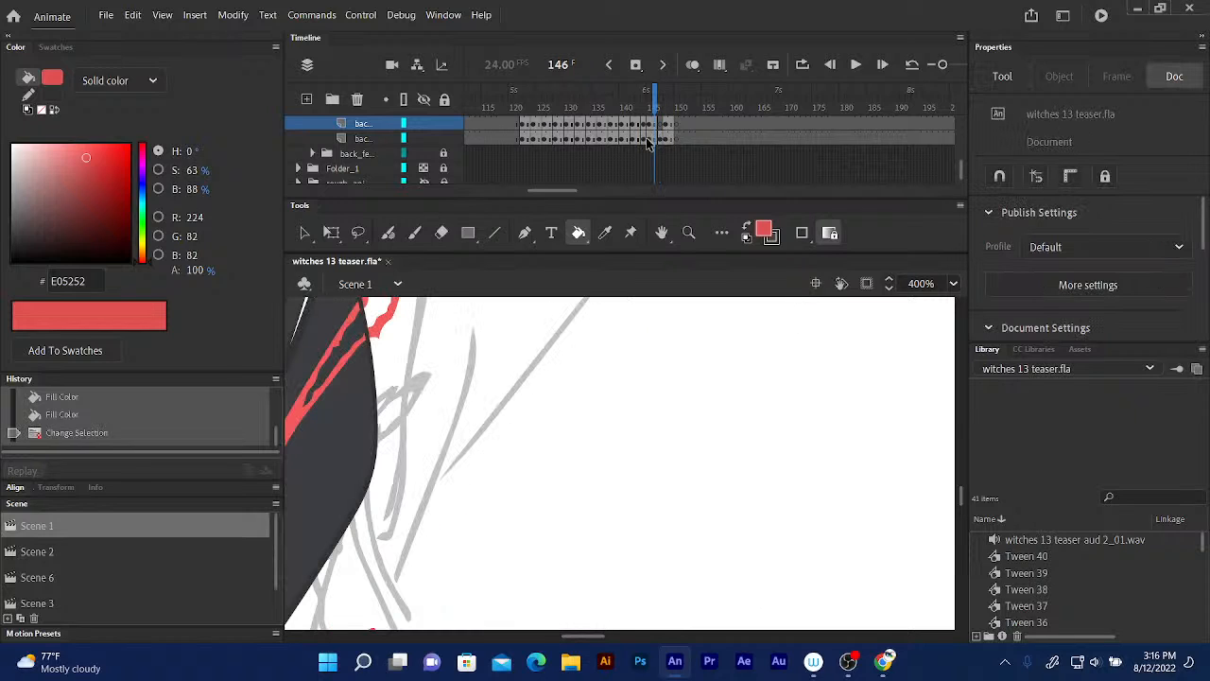
click(605, 233)
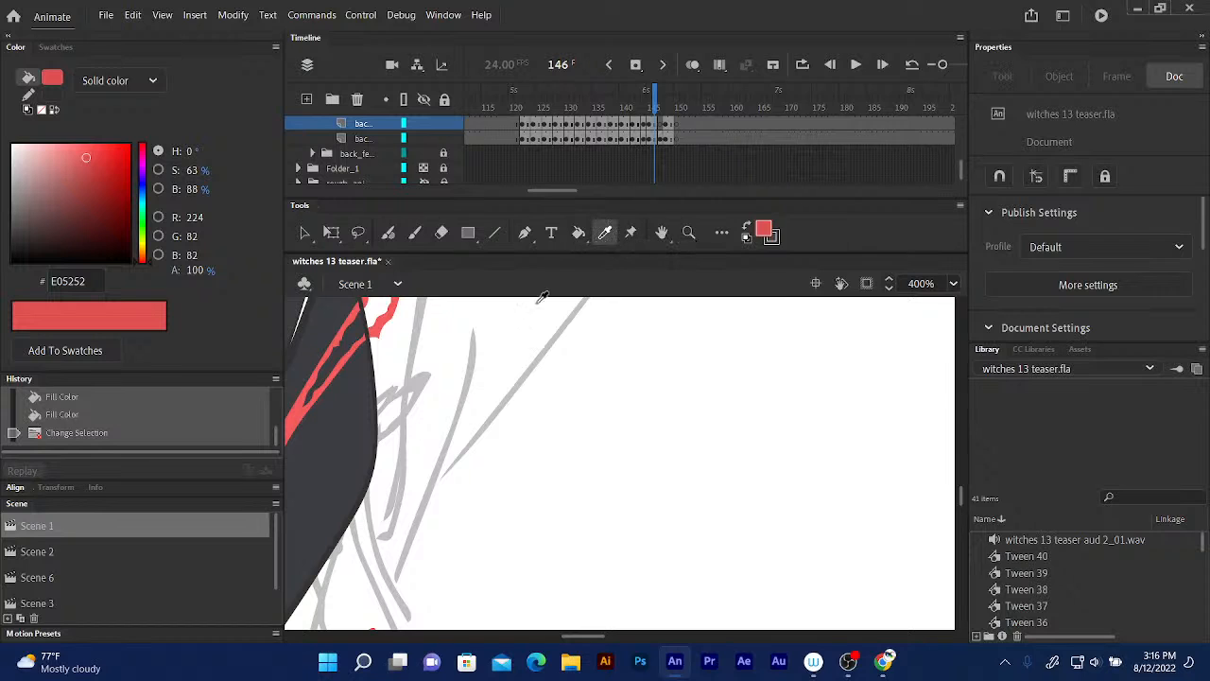
click(332, 419)
click(659, 106)
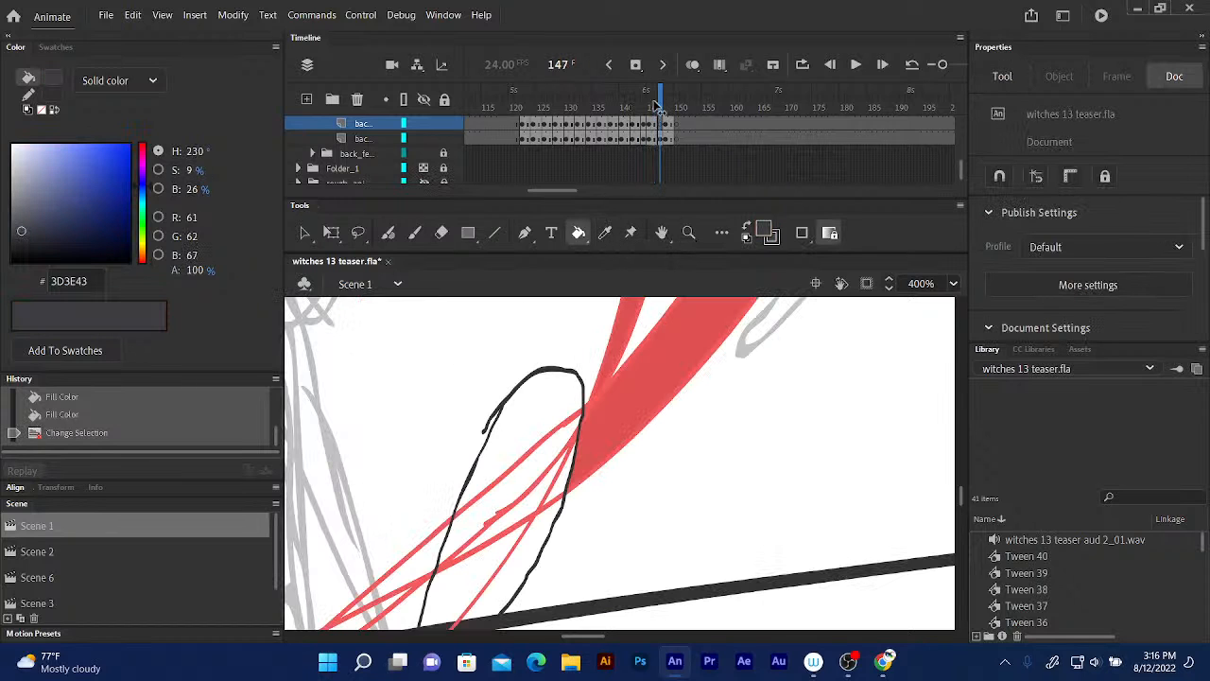
click(515, 452)
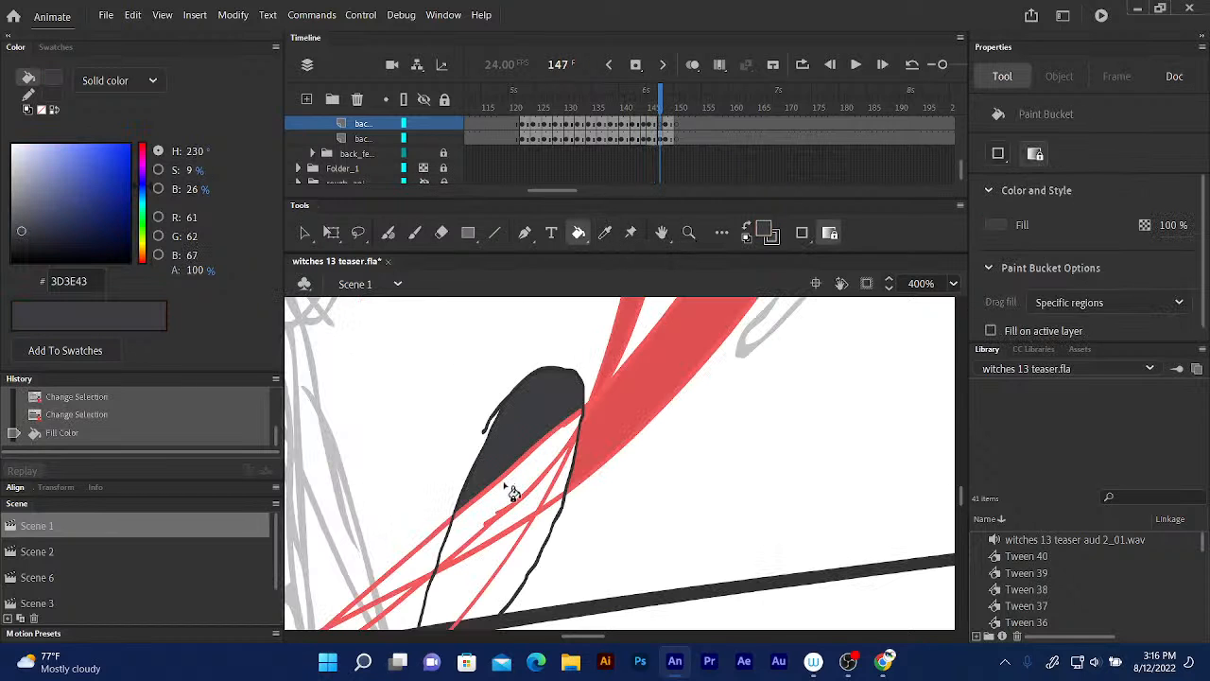
click(504, 499)
click(506, 532)
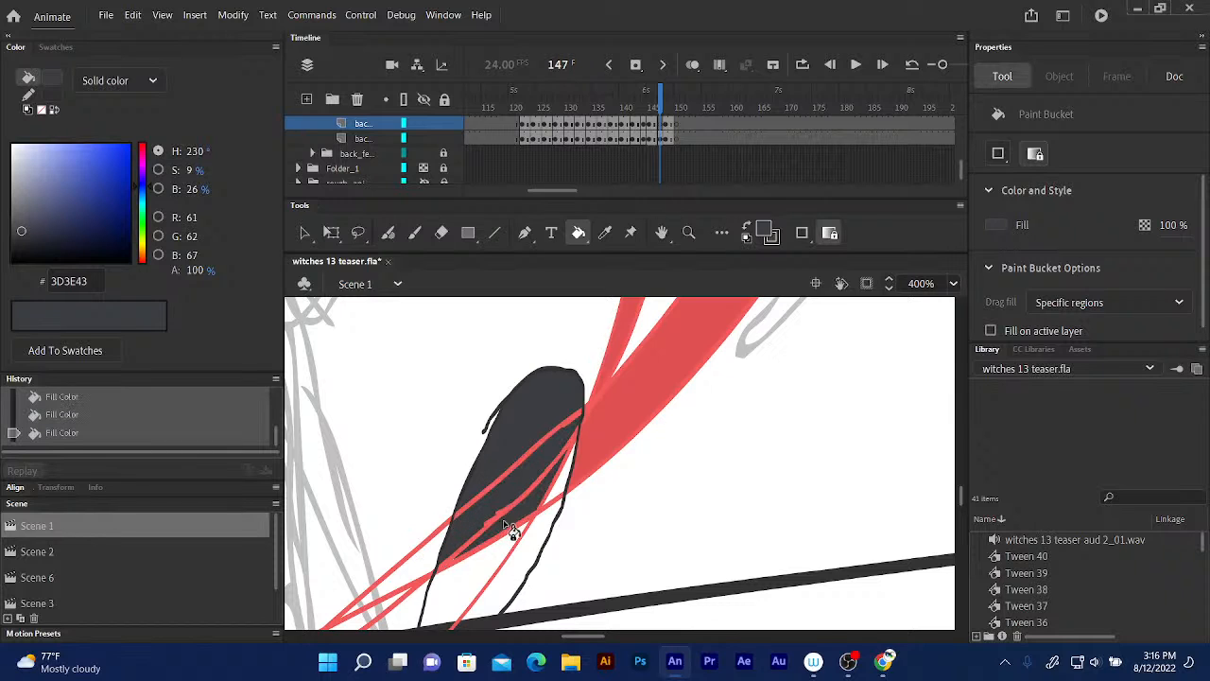
click(514, 564)
click(528, 553)
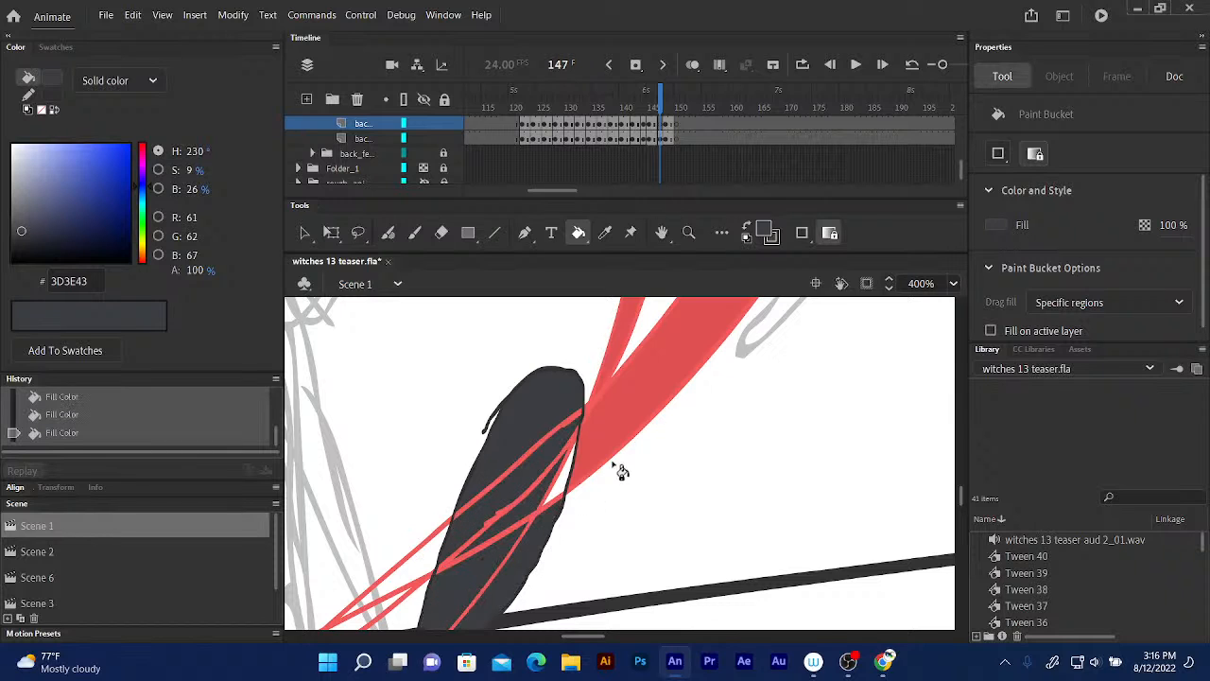
- Recolour the red line segments running across the dark lock on frame 147 with 3D3E43
drag(544, 481, 605, 356)
click(624, 371)
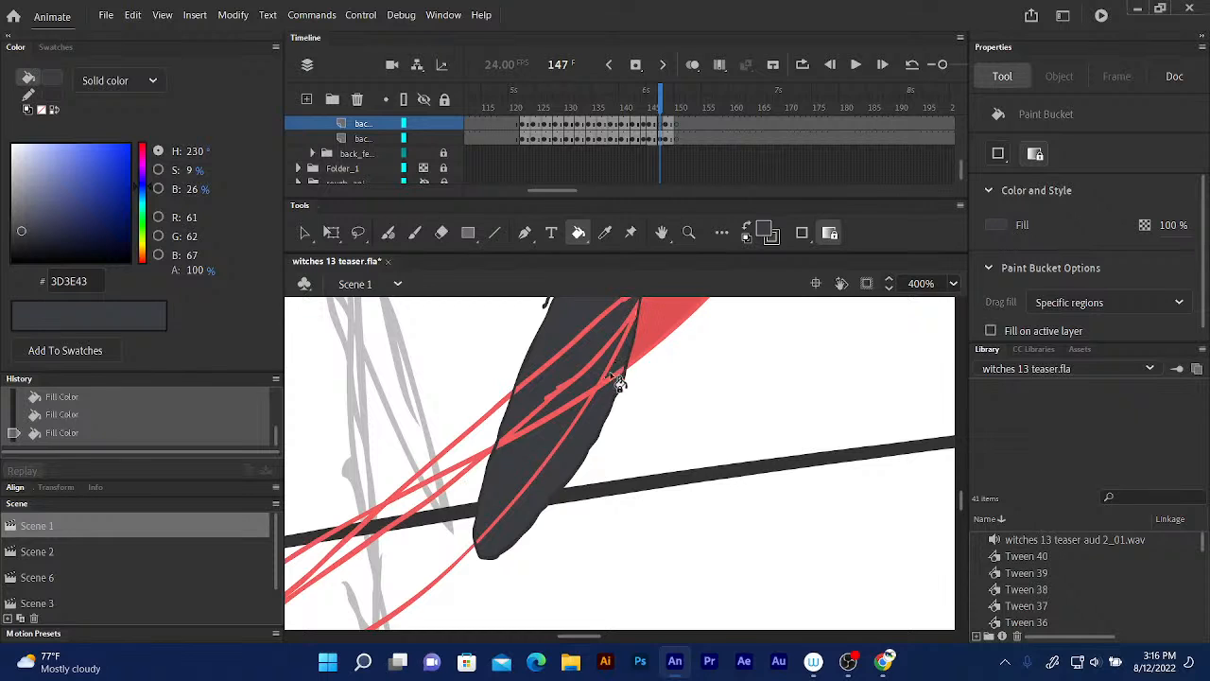
click(602, 403)
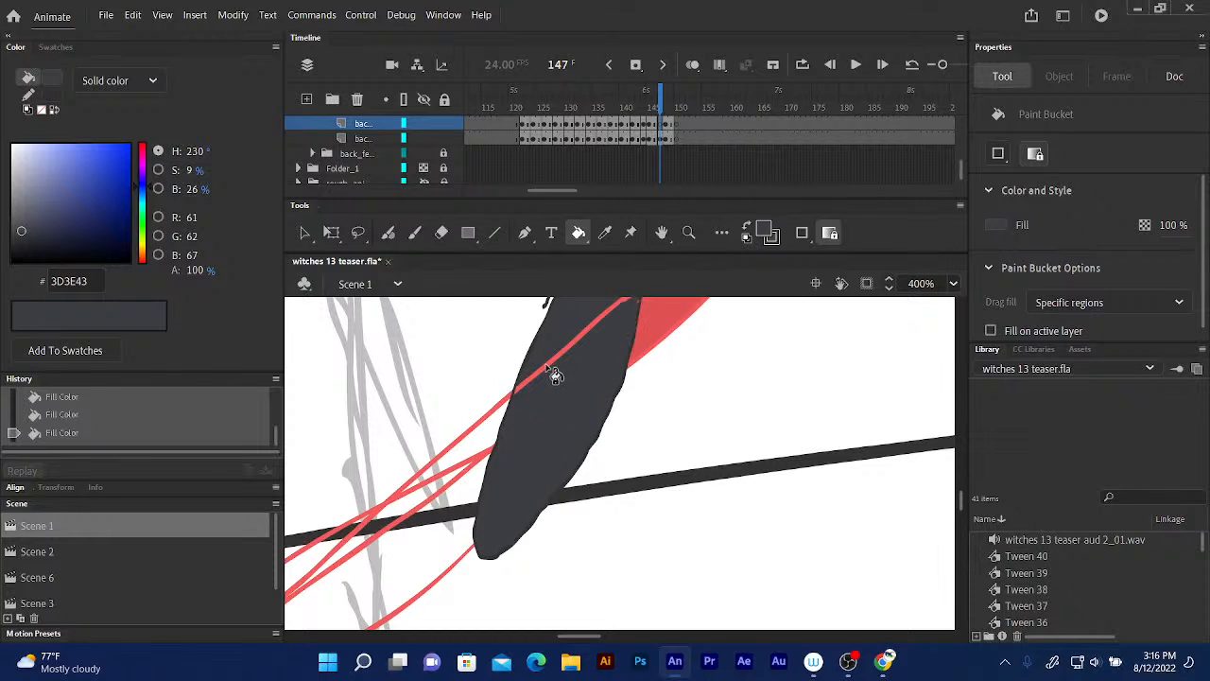
click(555, 378)
- Fill the black-outlined hair locks beneath the hair tie on frame 147 with 3D3E43, including the areas between the red strands
drag(555, 395, 540, 505)
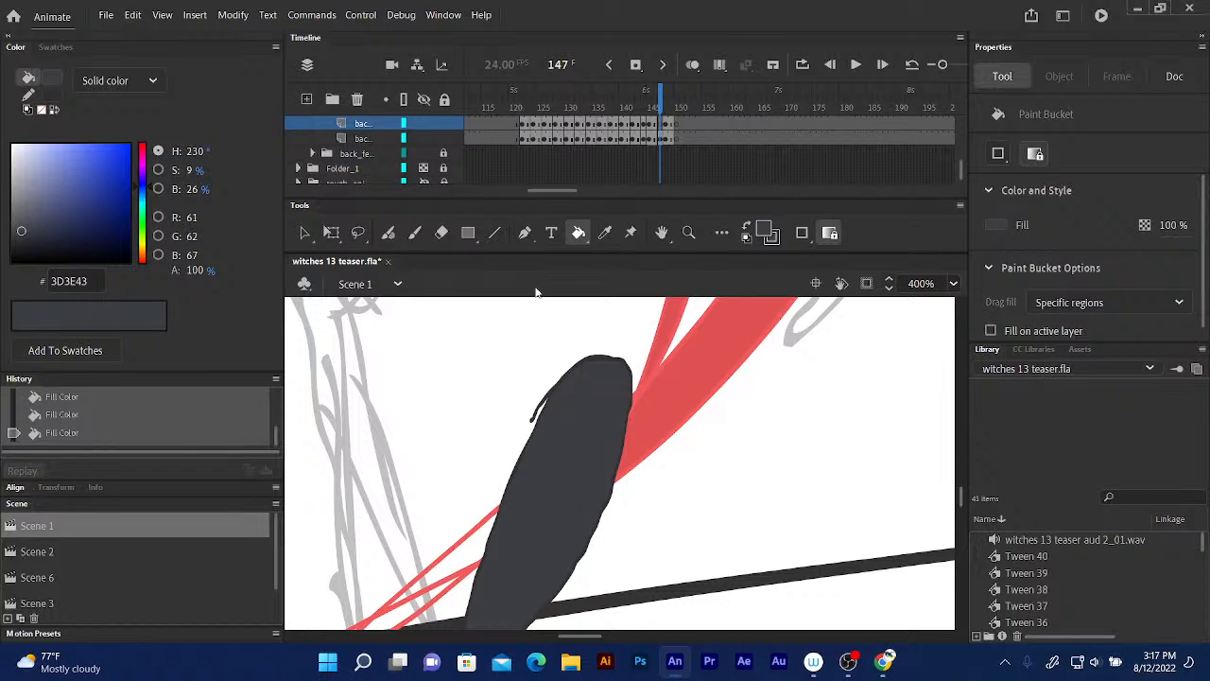
scroll(477, 477, up, 10)
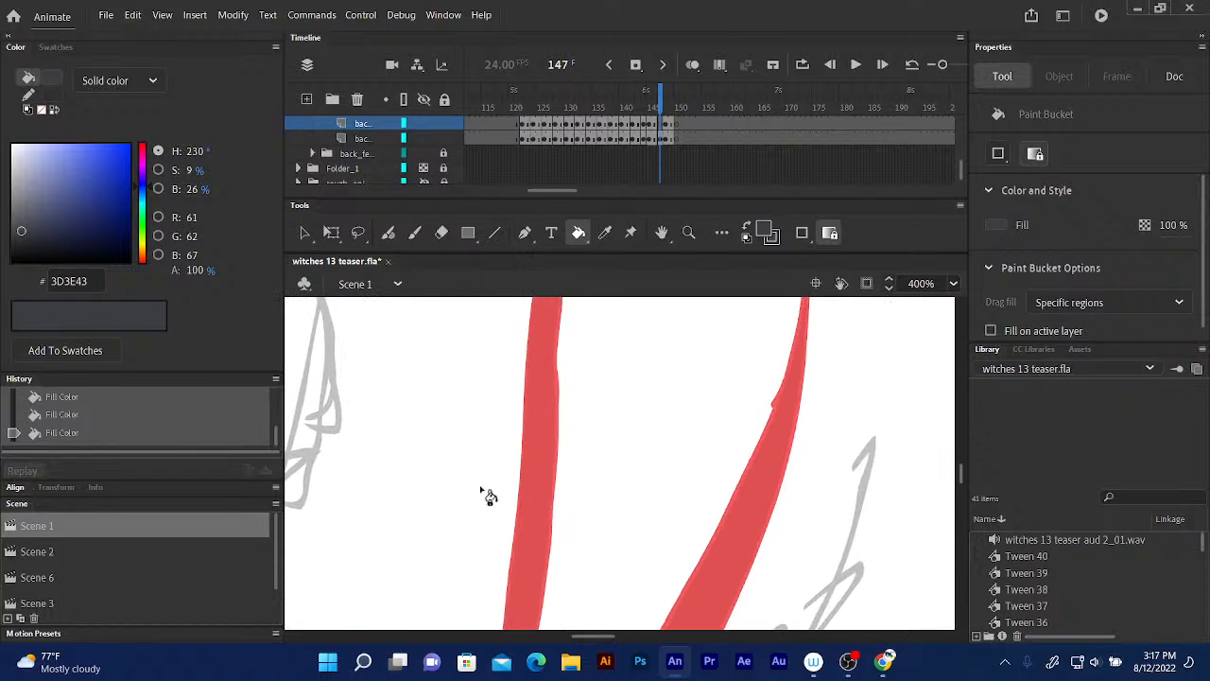
scroll(483, 530, up, 5)
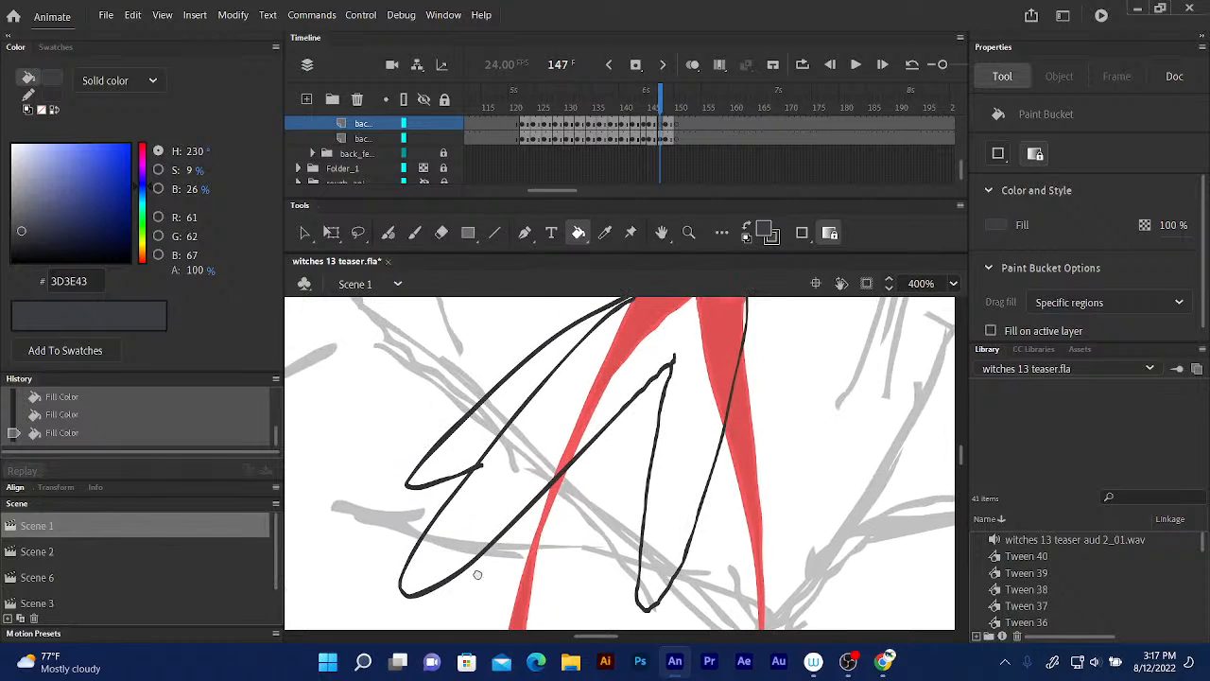
scroll(479, 571, up, 2)
click(525, 484)
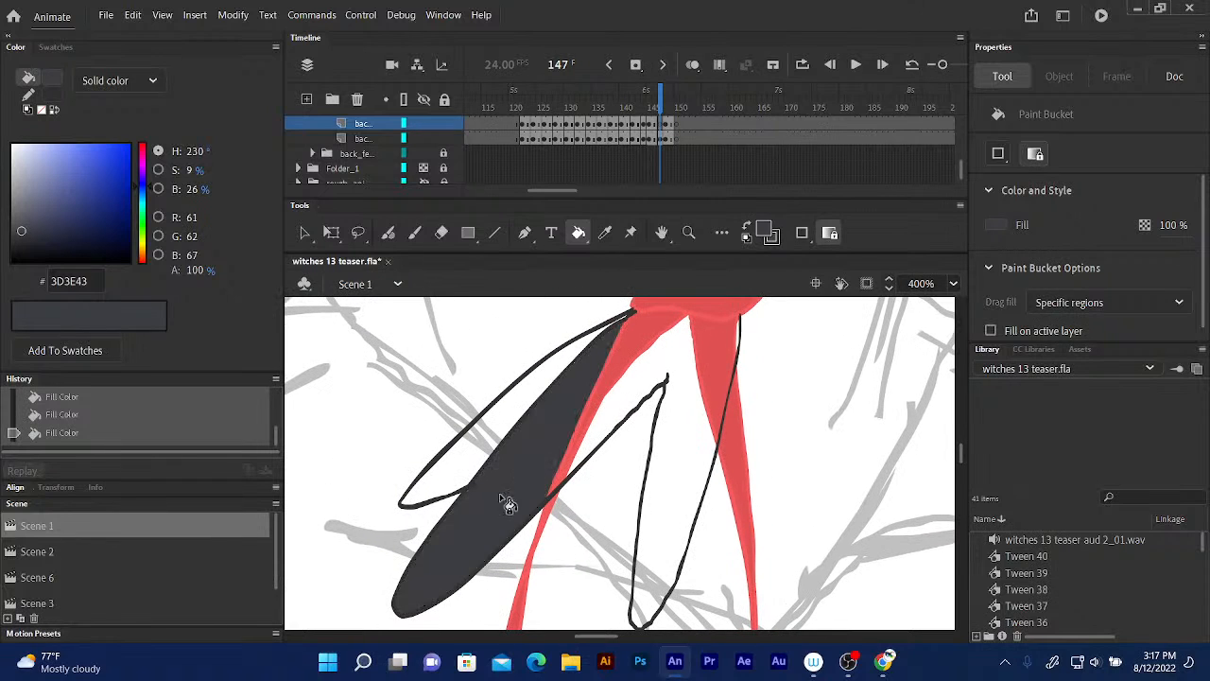
click(503, 424)
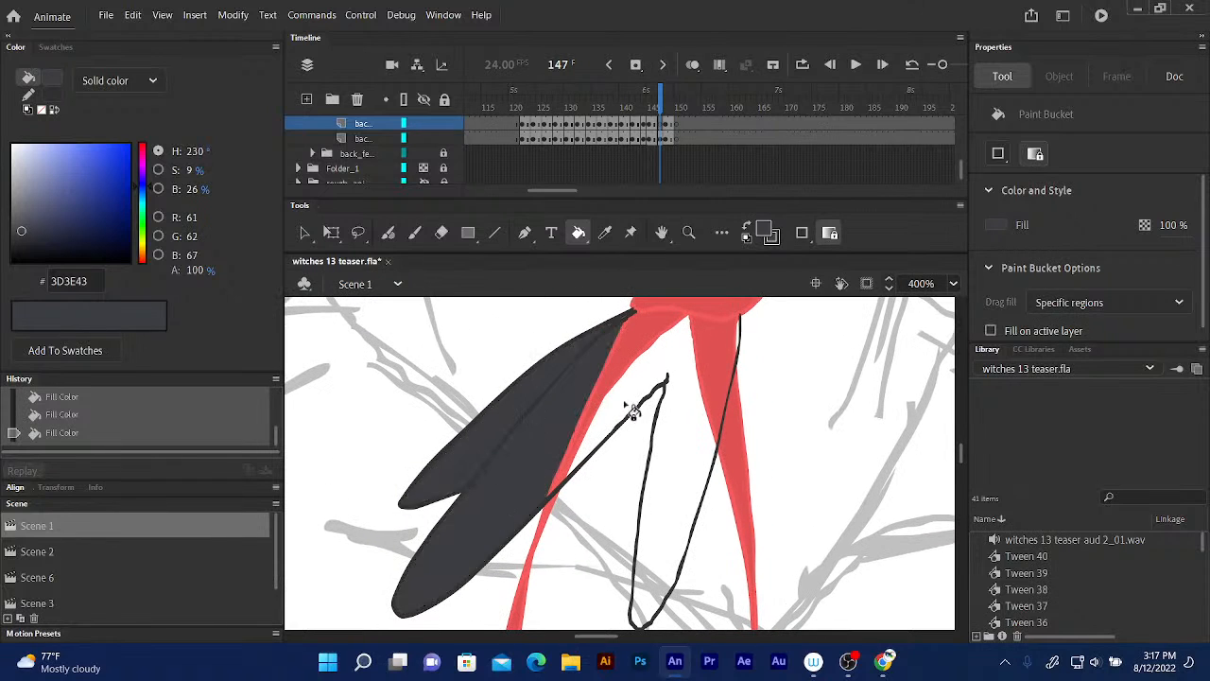
click(629, 407)
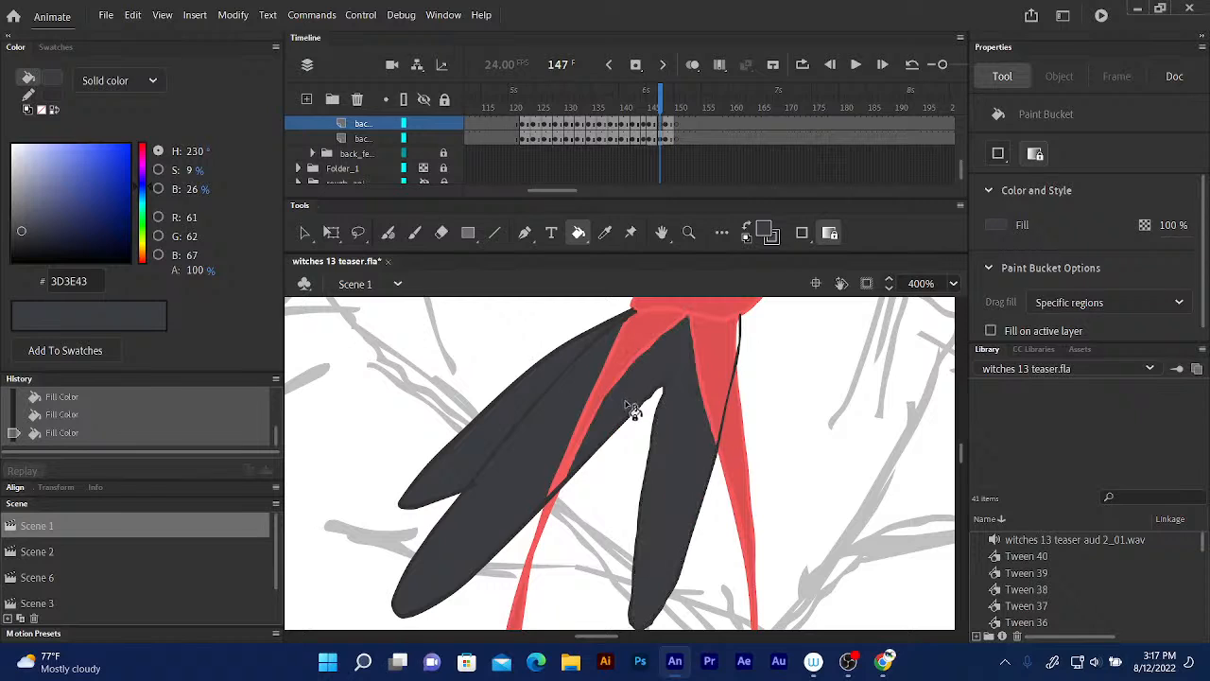
click(738, 345)
- Fill the red-outlined strand shapes below the tied dark lock on frame 147 with E05252 sampled from the filled strand
drag(589, 522, 609, 443)
scroll(609, 443, down, 10)
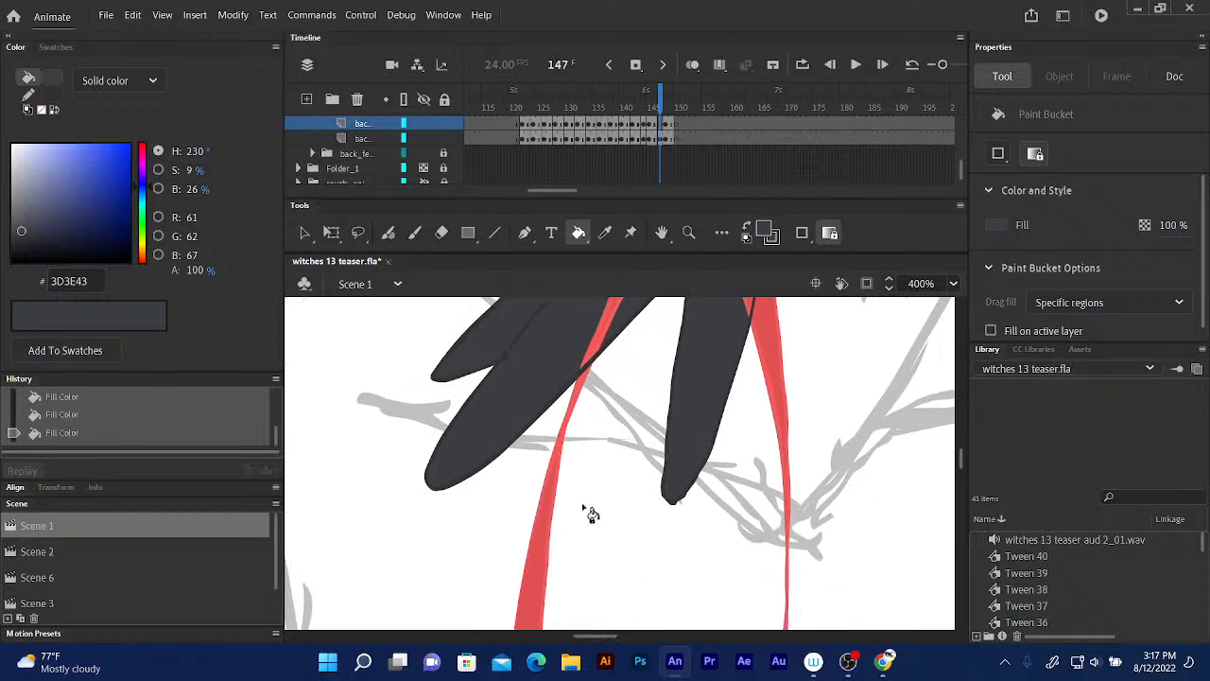
scroll(608, 342, up, 8)
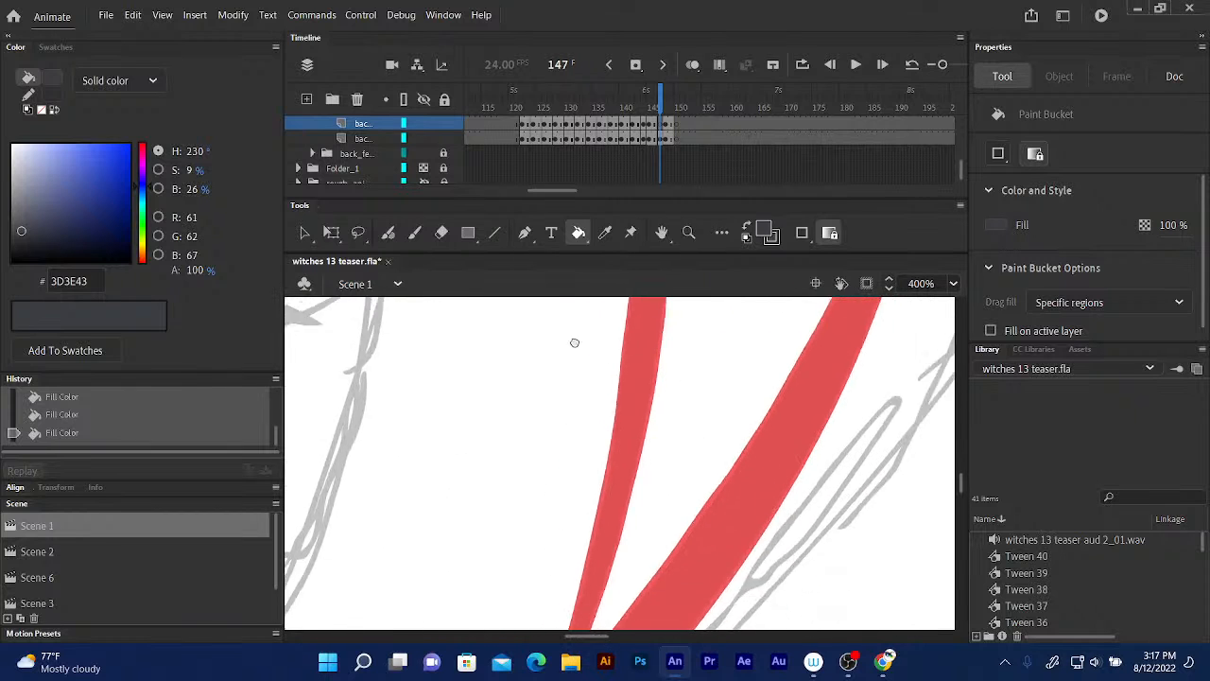
scroll(599, 378, down, 2)
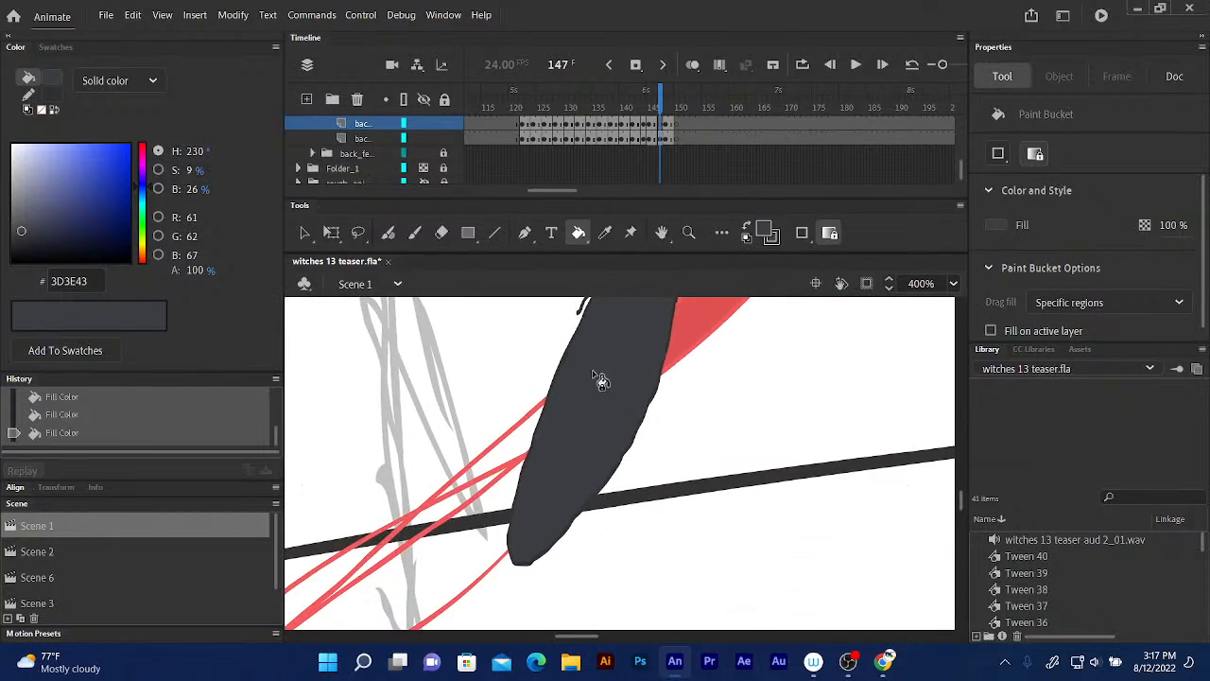
scroll(589, 432, up, 2)
click(605, 232)
click(694, 343)
scroll(619, 400, down, 5)
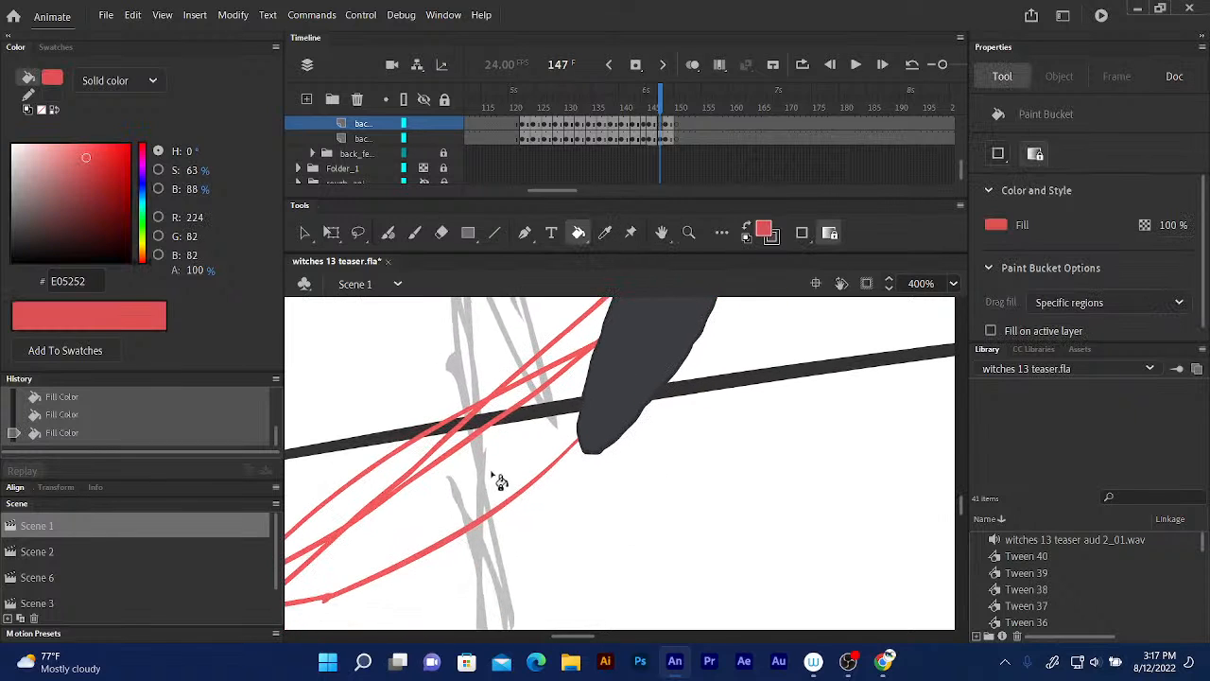
click(457, 494)
click(377, 487)
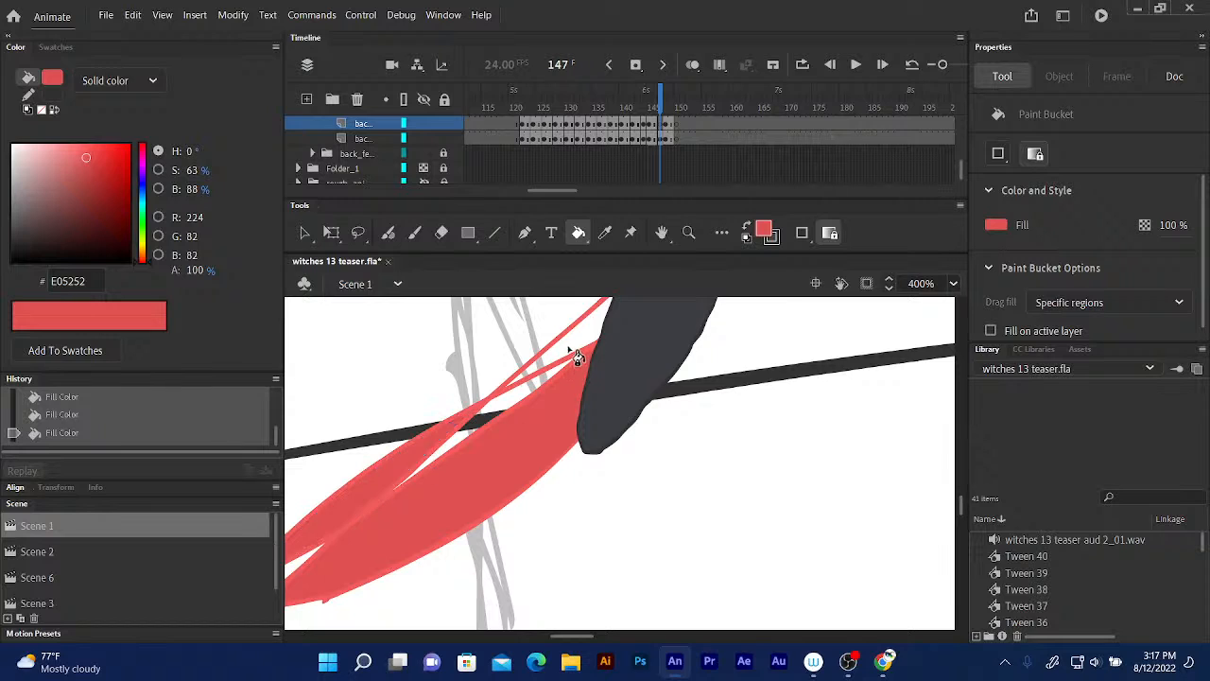
click(570, 350)
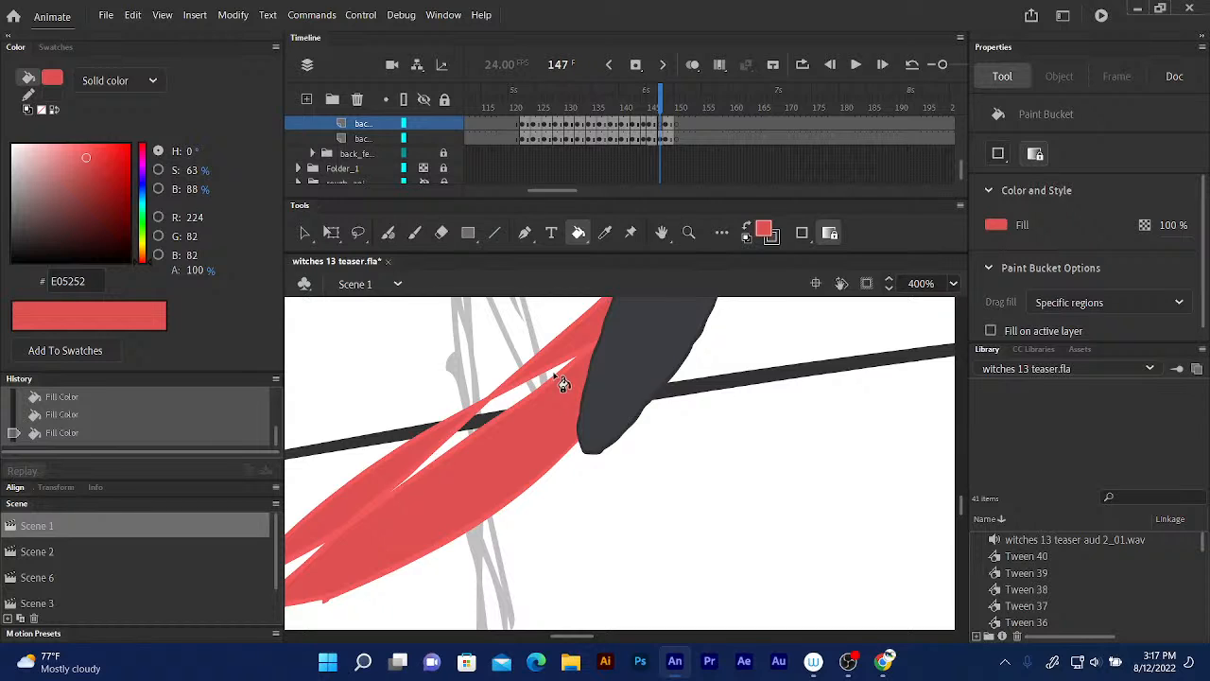
- Fill the pointed ends of the red strands and the sliver where they cross on frame 147 with E05252
key(ctrl+minus)
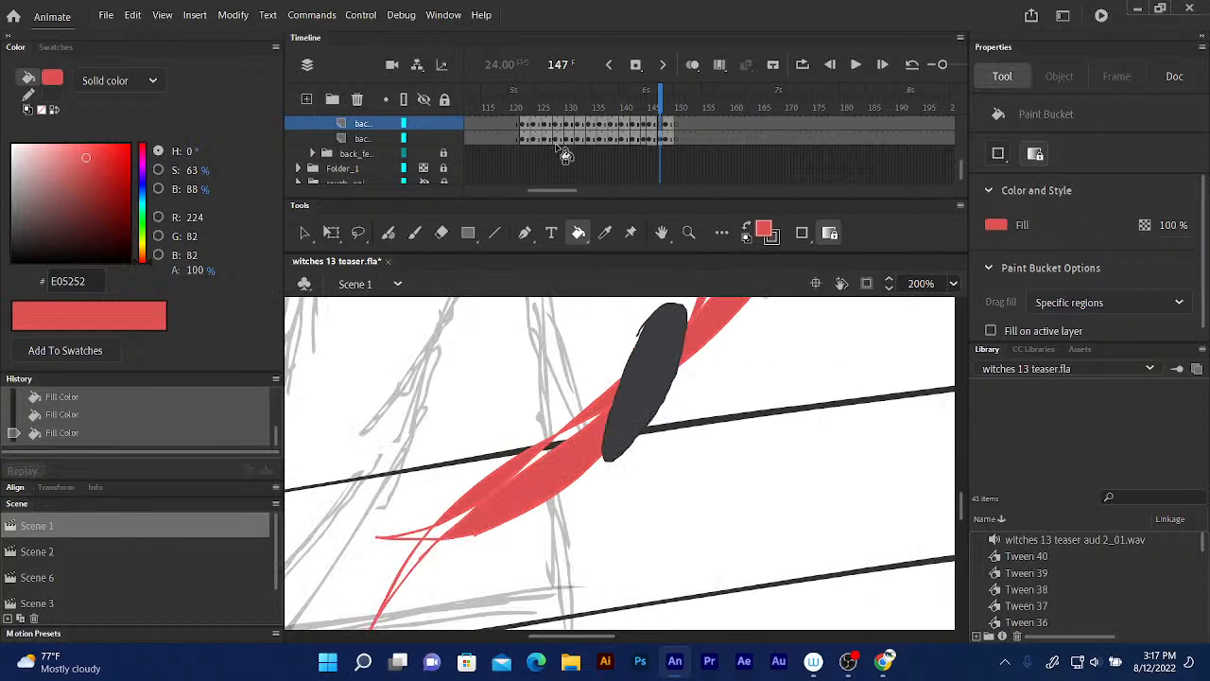
click(435, 544)
click(422, 548)
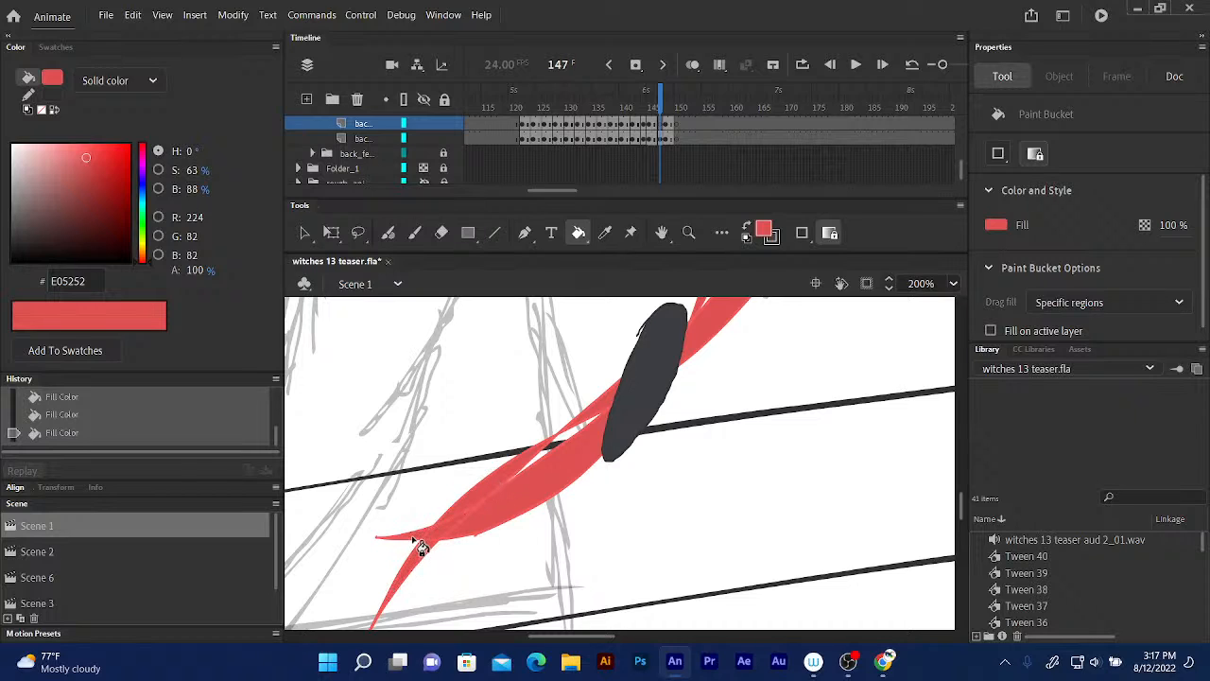
click(464, 515)
- Touch up the seams inside the lower red strands on frame 147 with size 3 Fluid Brush dabs in E05252
key(ctrl+equal)
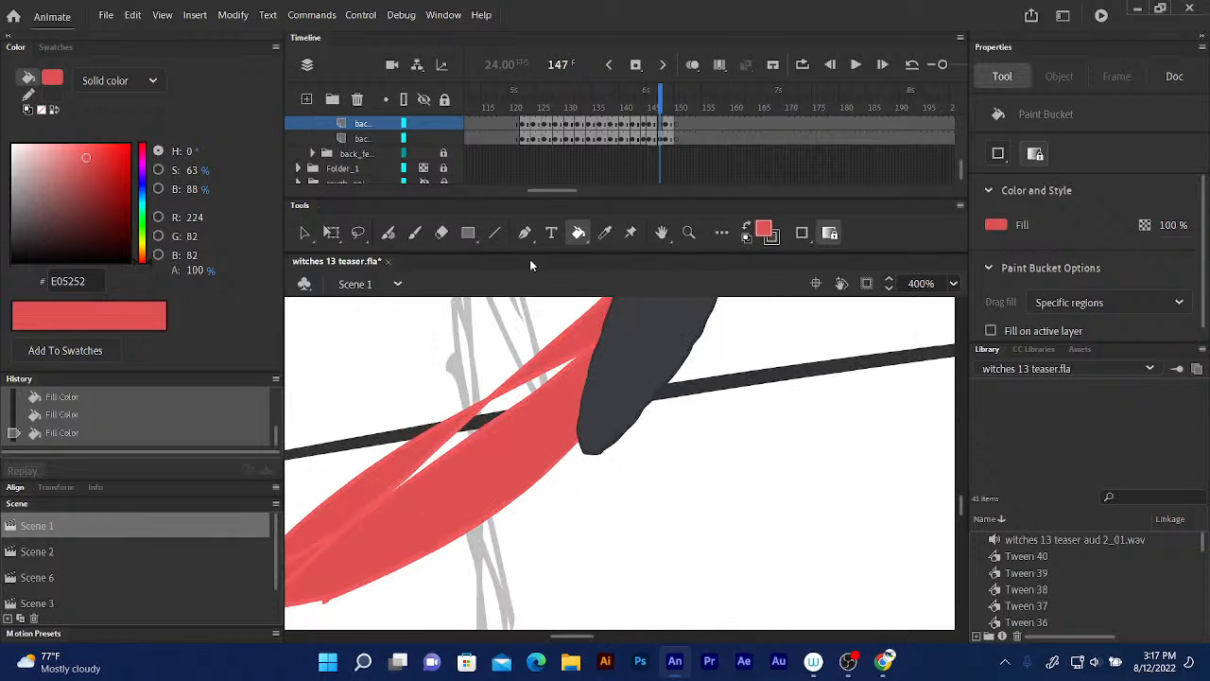
drag(539, 528, 791, 446)
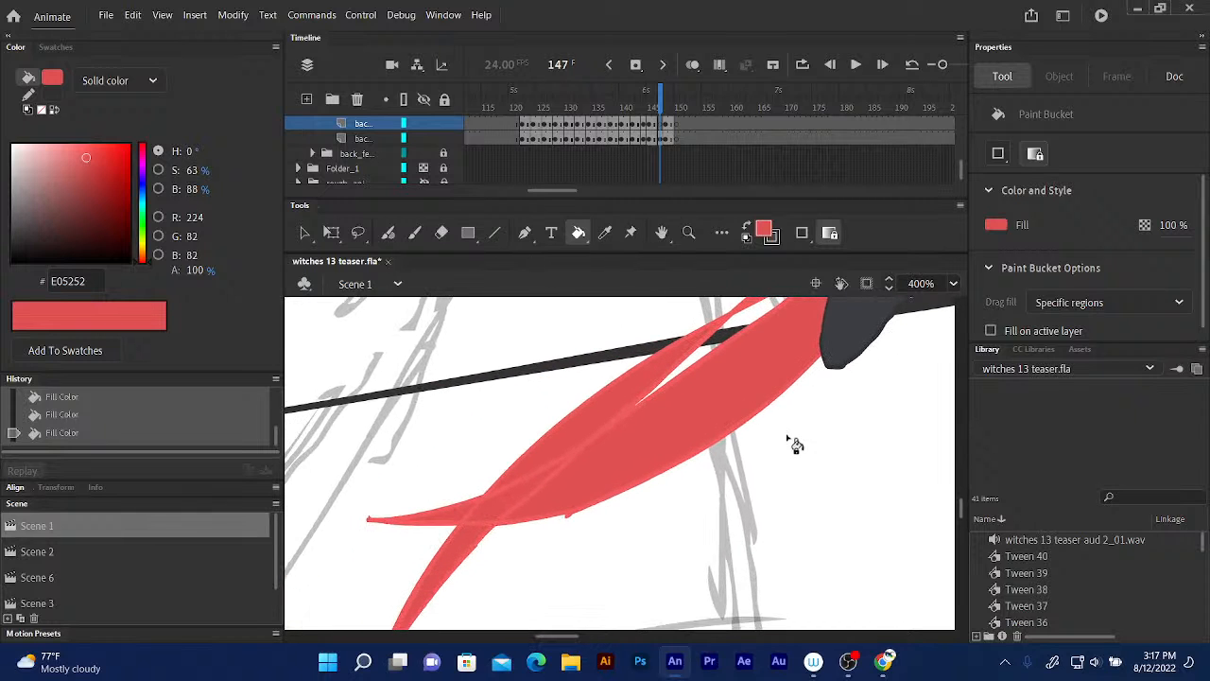
drag(542, 495, 669, 462)
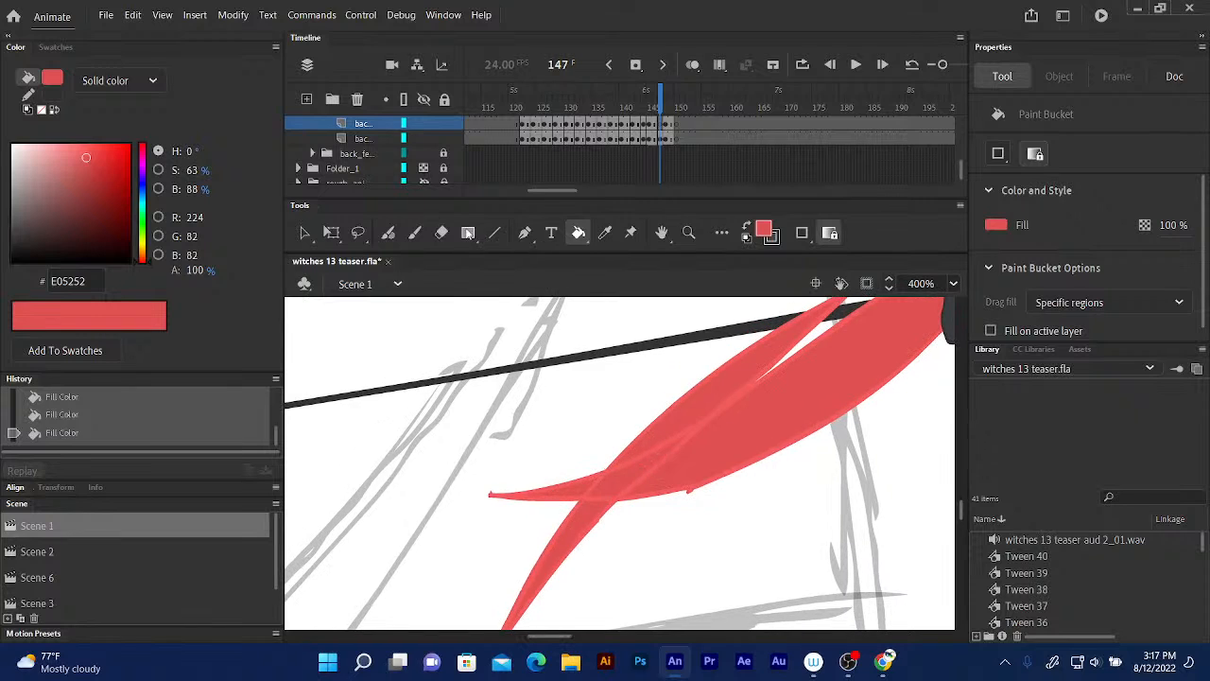
click(652, 444)
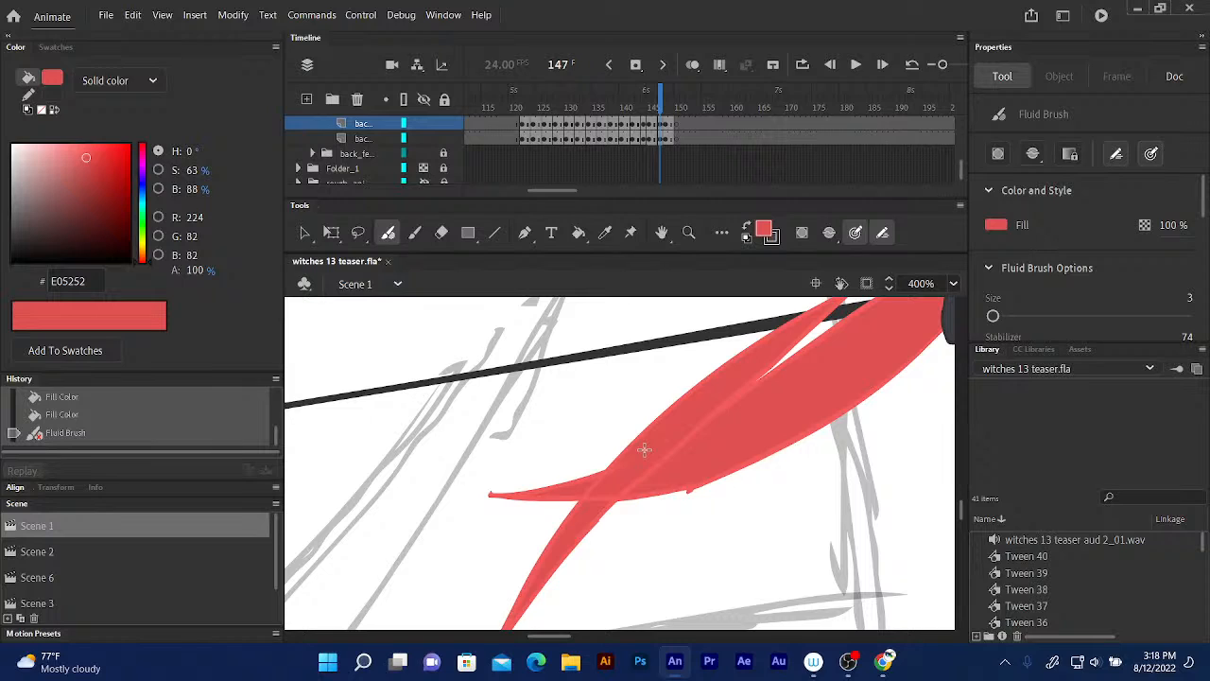
click(644, 450)
click(627, 460)
drag(724, 438, 601, 580)
scroll(601, 580, up, 5)
scroll(602, 580, right, 5)
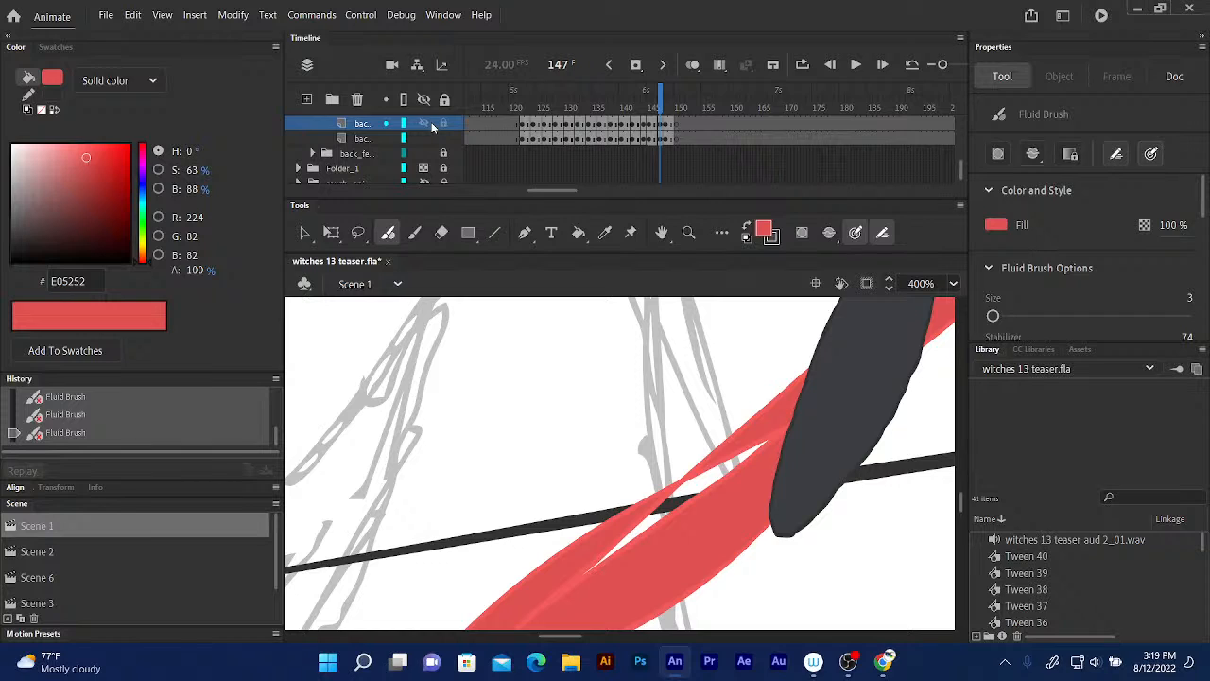
- Expand the body layer folder and make the folder and both of its layers visible
drag(958, 164, 957, 159)
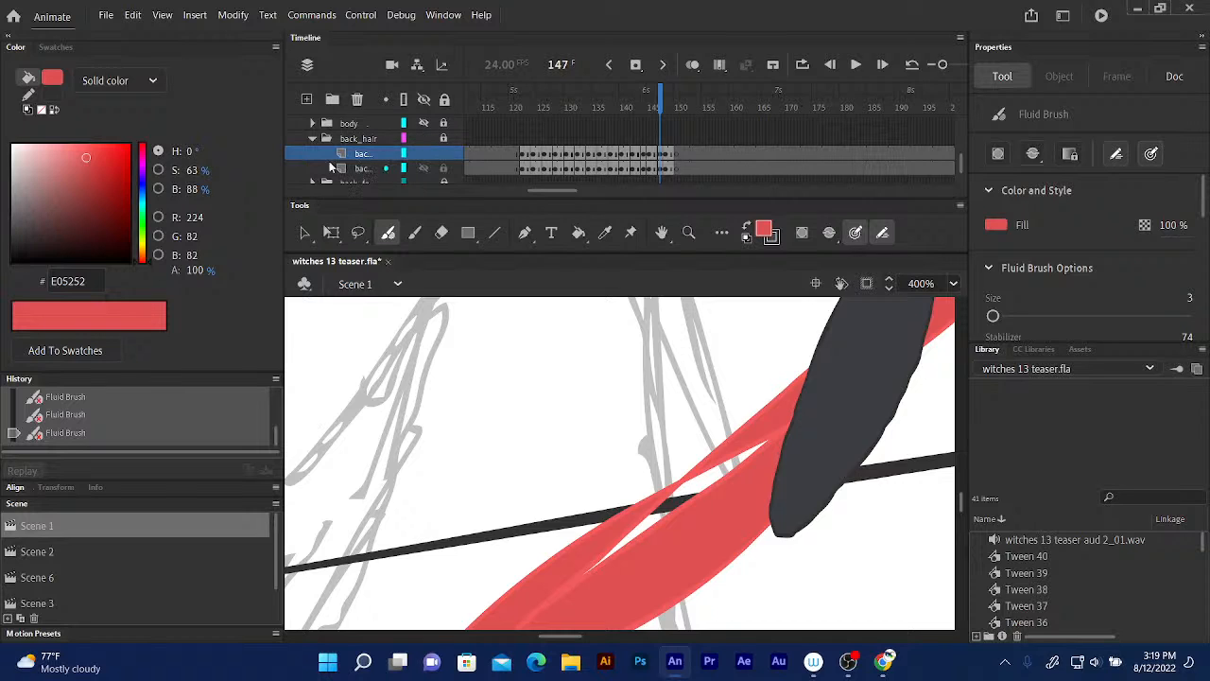
click(311, 124)
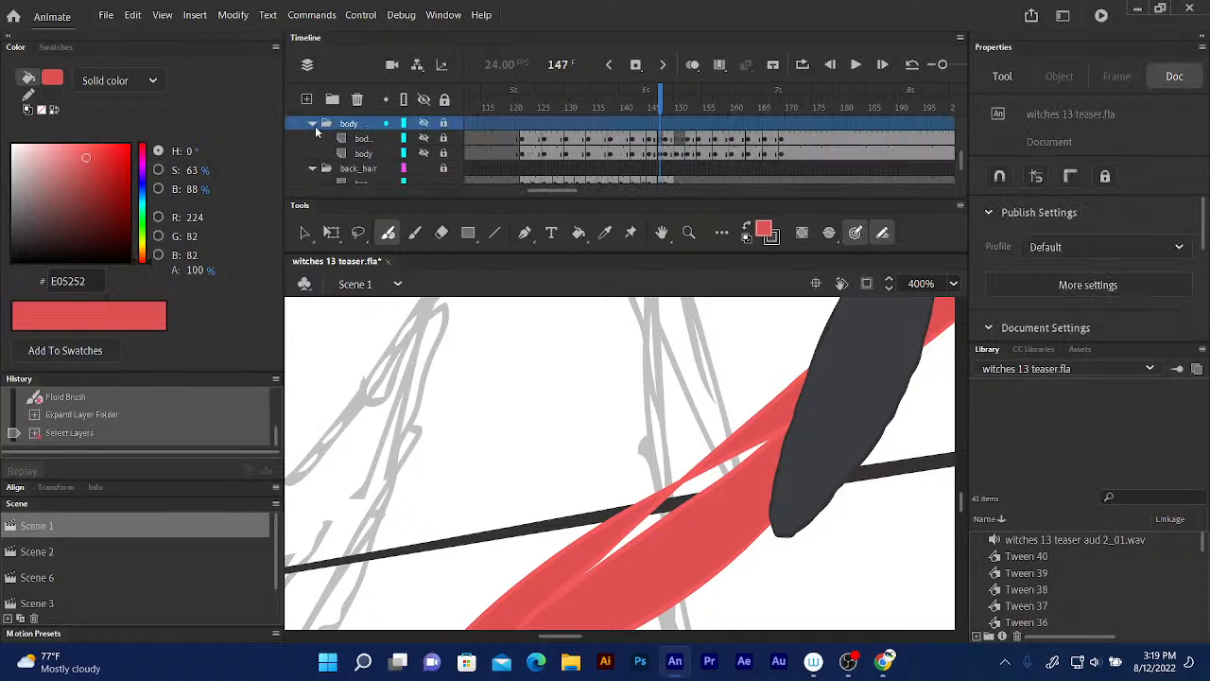
click(423, 153)
click(424, 139)
click(423, 124)
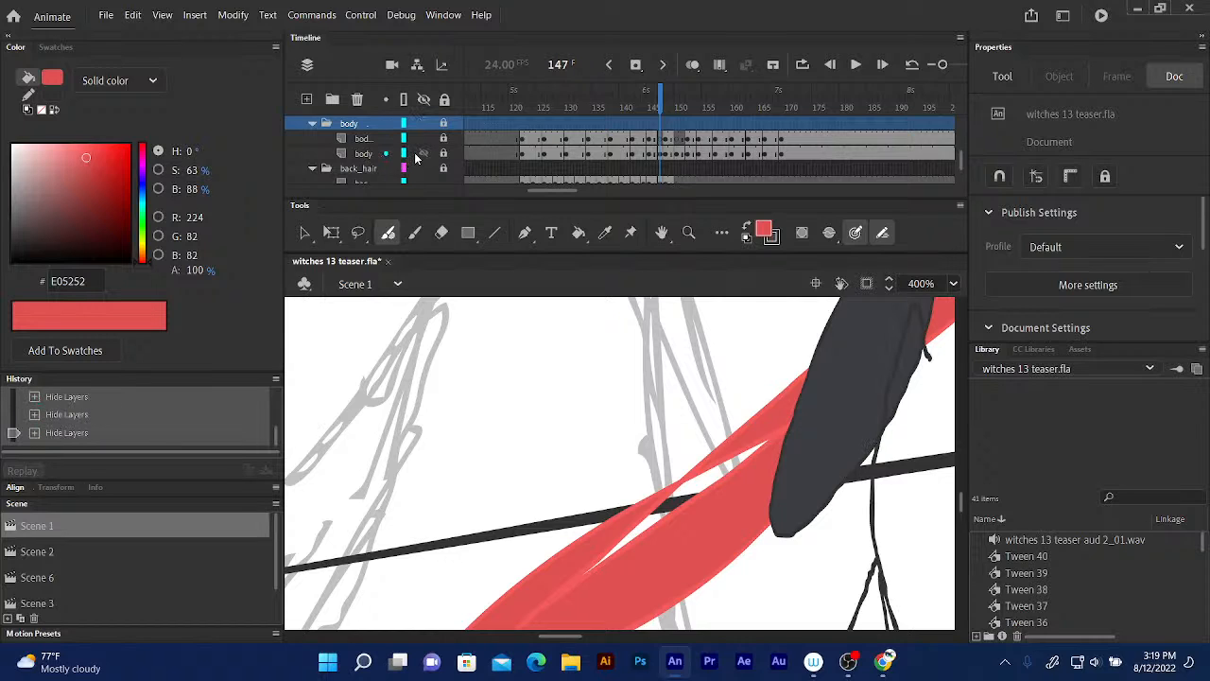
key(ctrl+1)
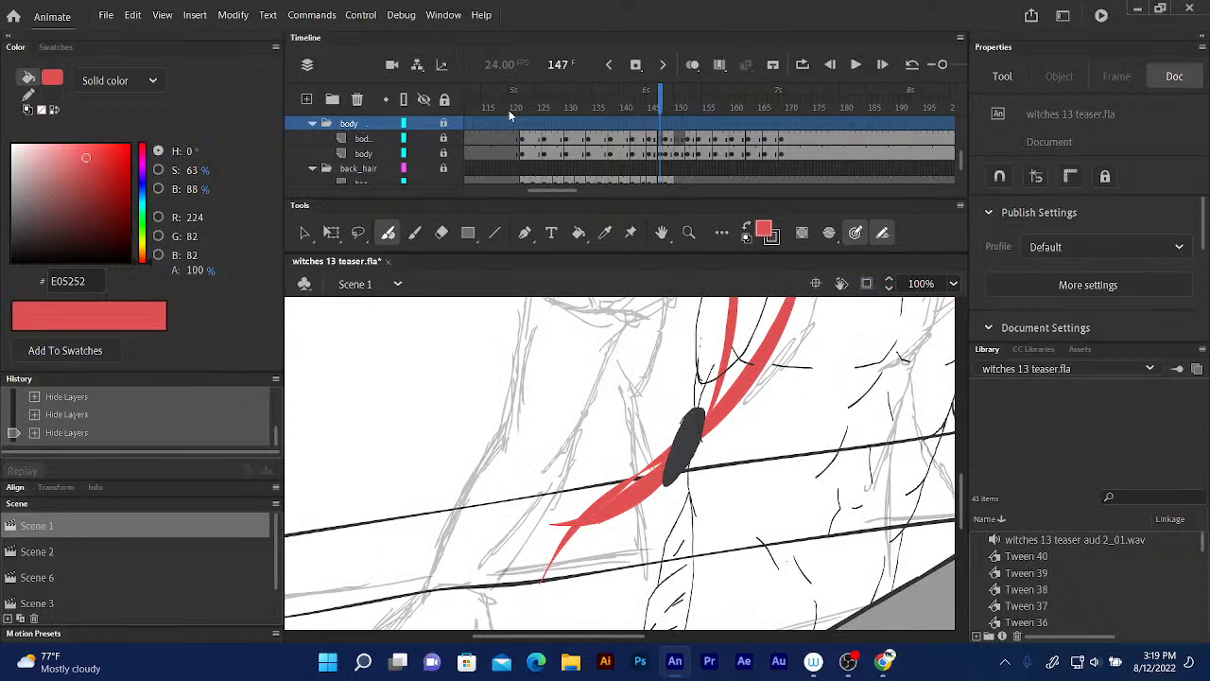
- Go to frame 146 and make the hand layer folder visible
click(657, 107)
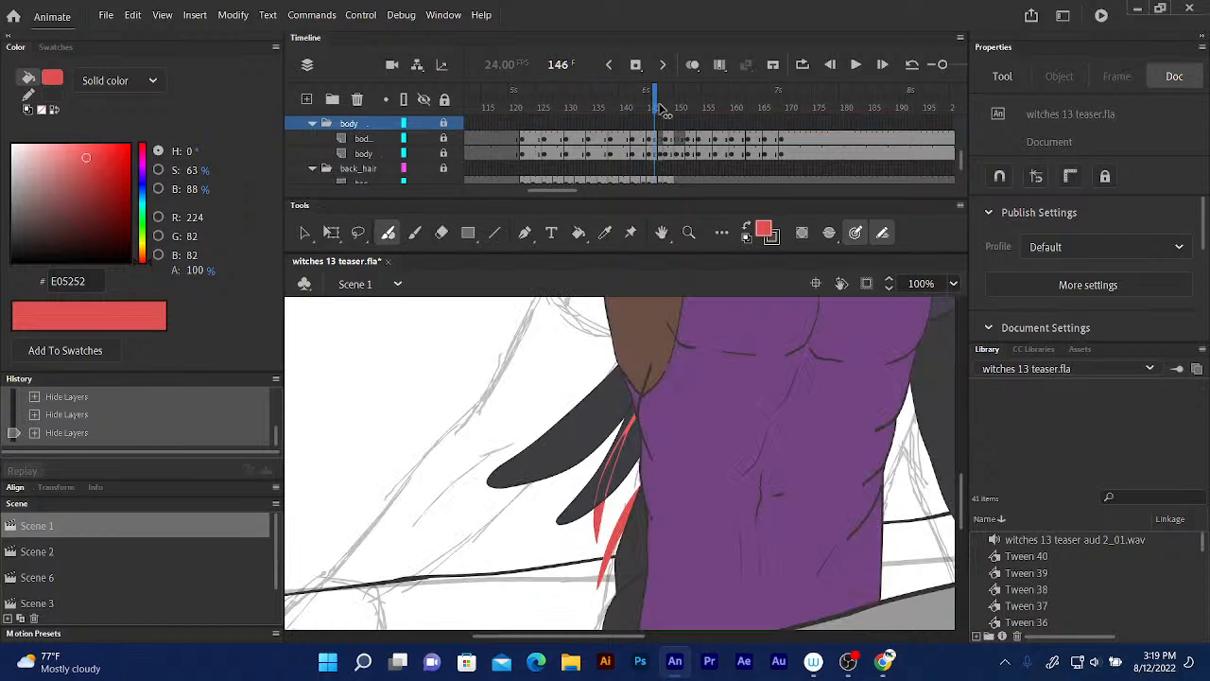
click(659, 112)
scroll(962, 156, up, 3)
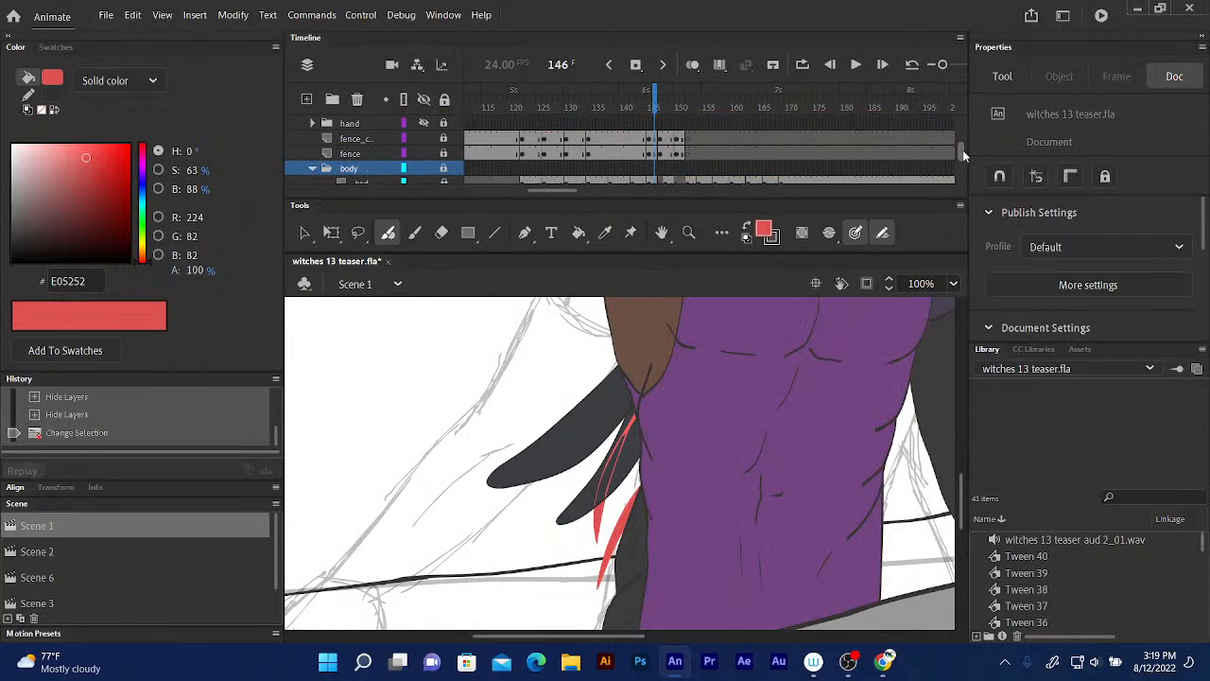
click(424, 122)
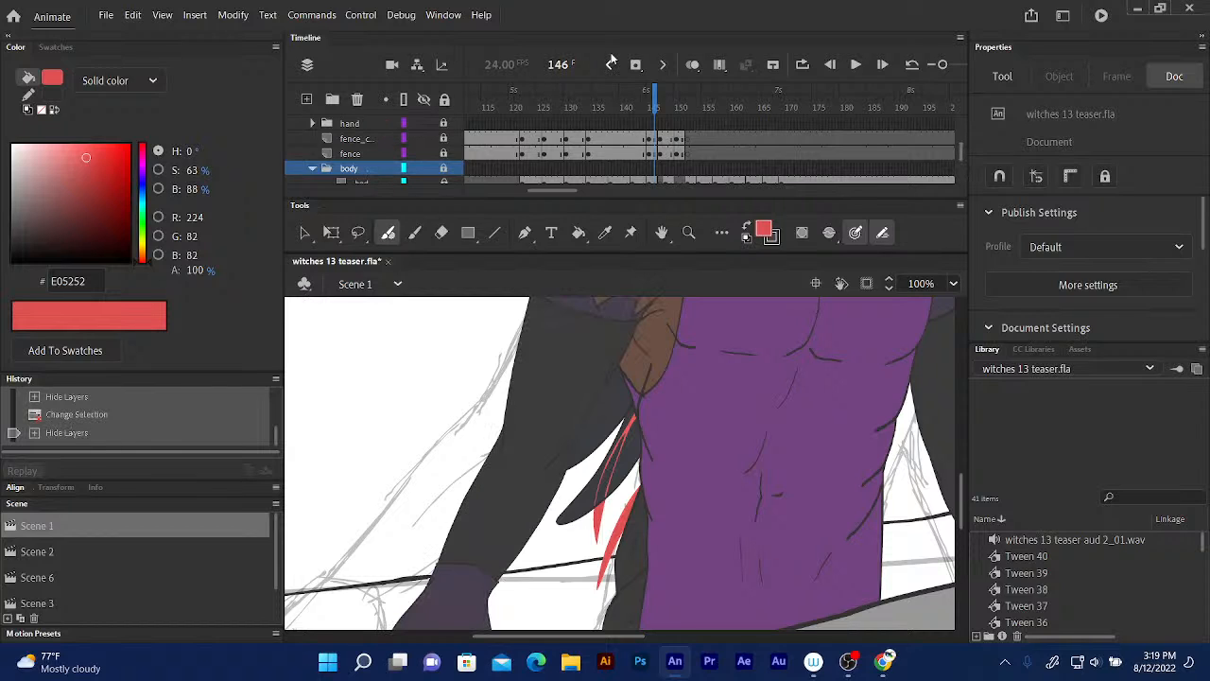
scroll(959, 152, down, 3)
scroll(959, 152, up, 3)
scroll(960, 152, down, 1)
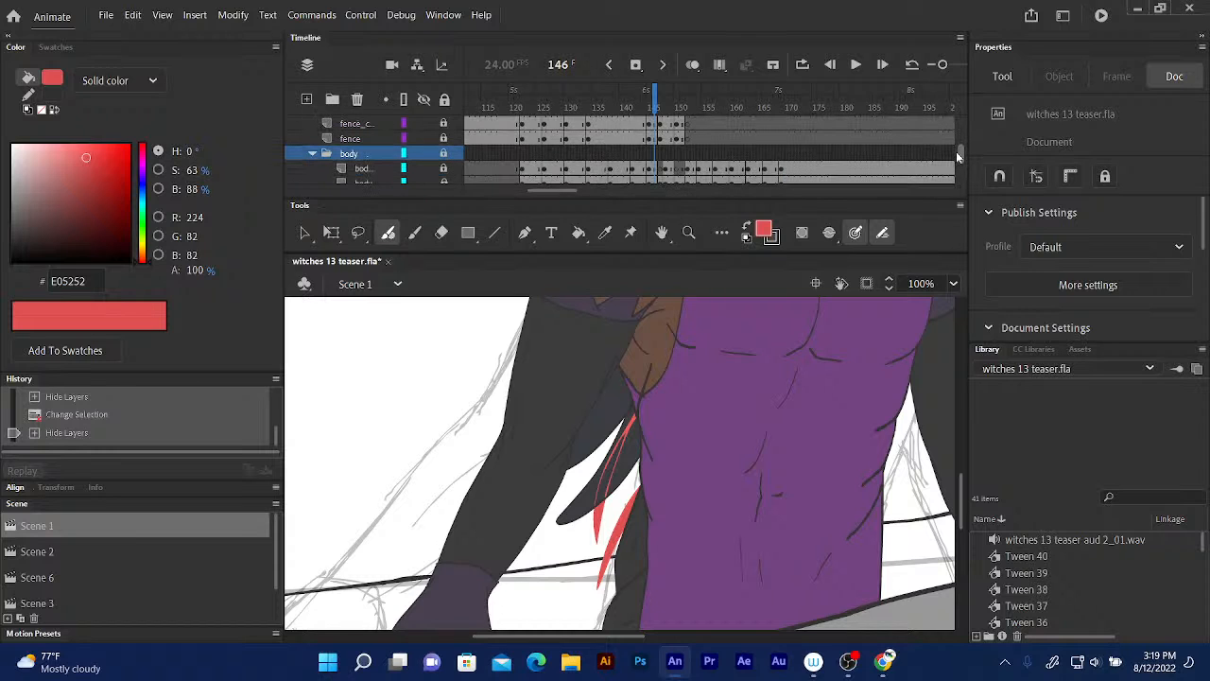
- Examine the colouring of the character's torso, arms and head on frame 146 and compare it with frames 147 and 148
drag(762, 432, 673, 571)
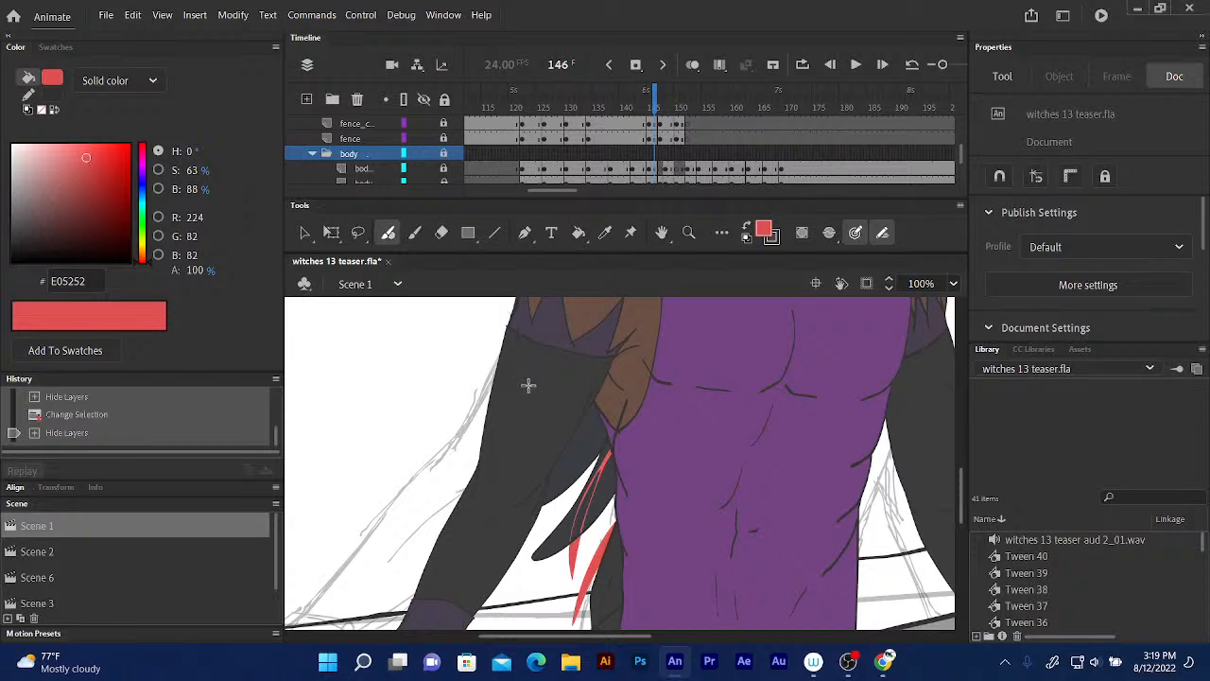
drag(535, 386, 544, 506)
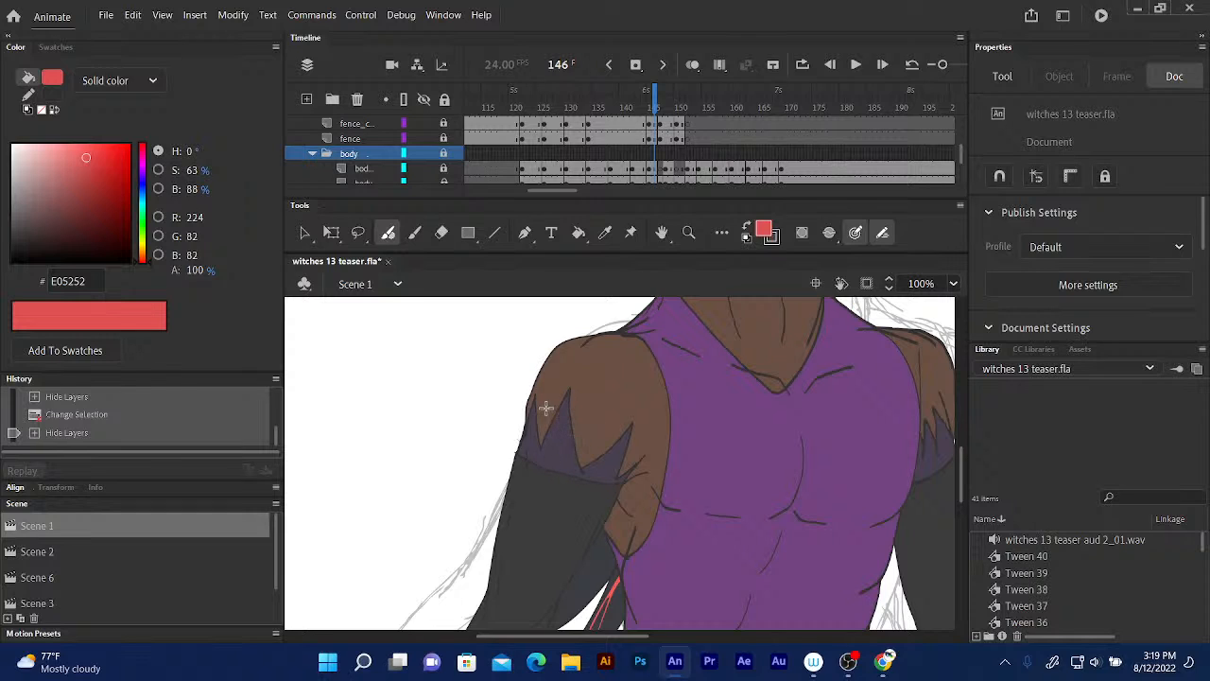
mouse_move(692, 388)
mouse_down()
mouse_move(656, 425)
mouse_move(665, 383)
mouse_move(656, 413)
mouse_move(627, 410)
mouse_move(598, 324)
mouse_move(587, 326)
mouse_up()
mouse_move(602, 410)
mouse_down()
mouse_move(629, 324)
mouse_move(589, 397)
mouse_move(602, 394)
mouse_up()
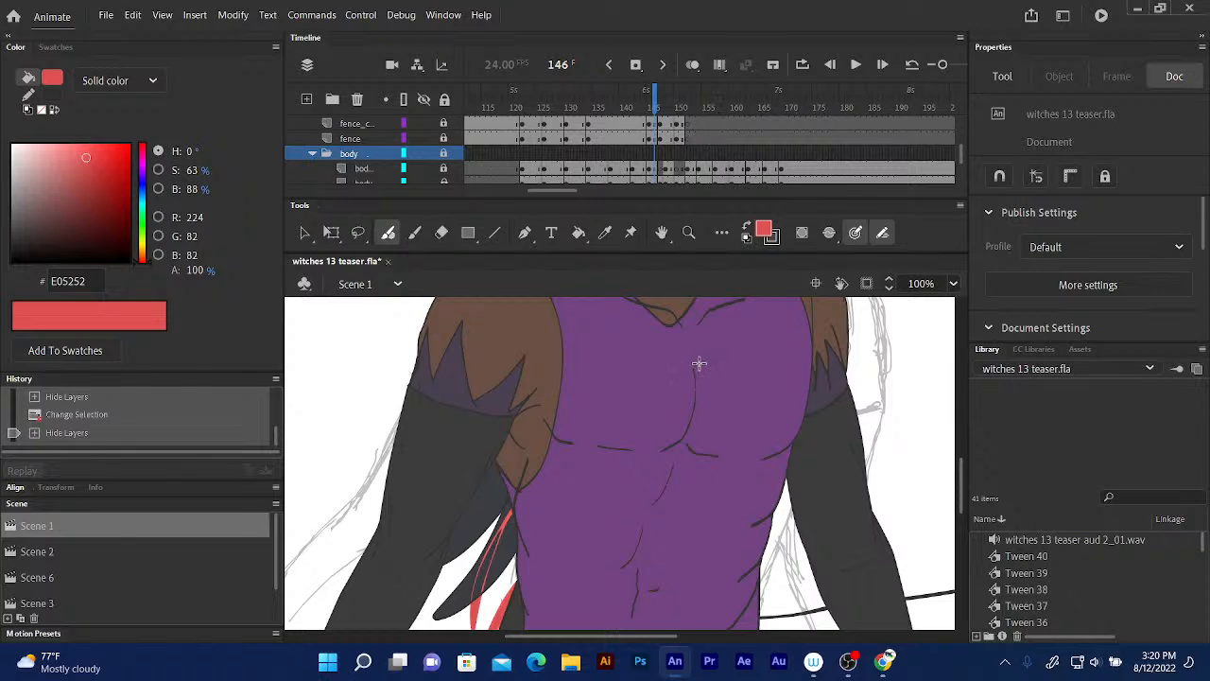
scroll(640, 370, up, 3)
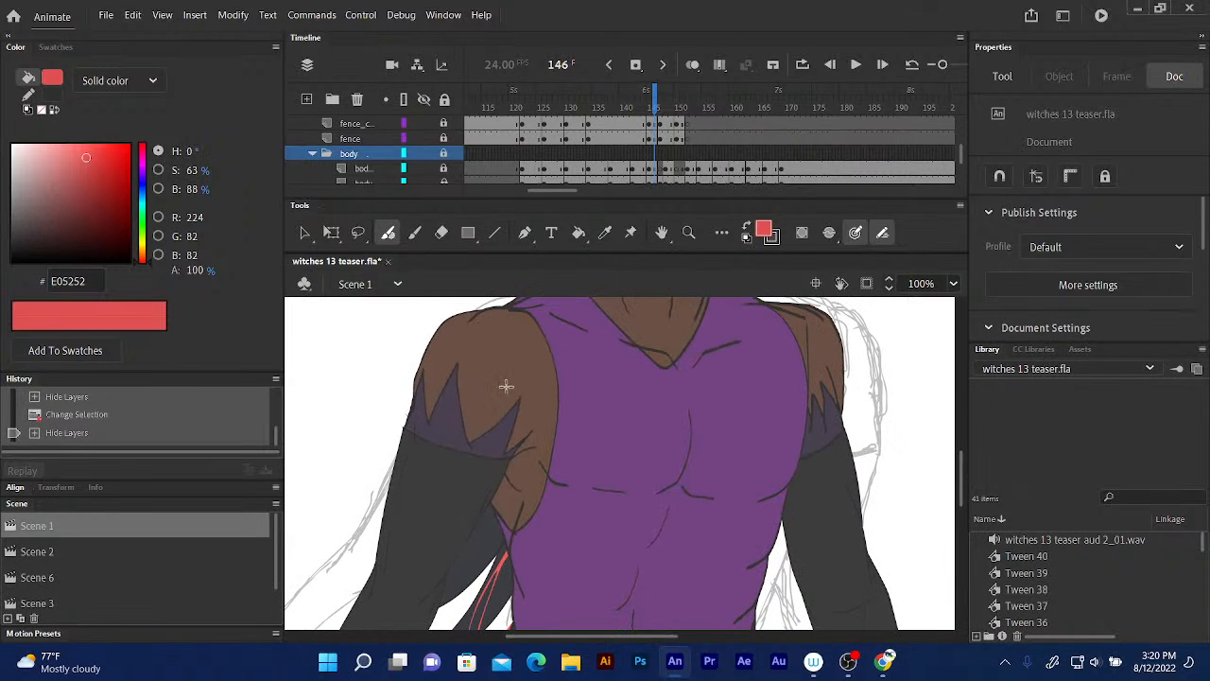
mouse_move(605, 353)
mouse_down()
mouse_move(594, 411)
mouse_move(668, 301)
mouse_up()
drag(534, 438, 621, 318)
drag(570, 392, 591, 346)
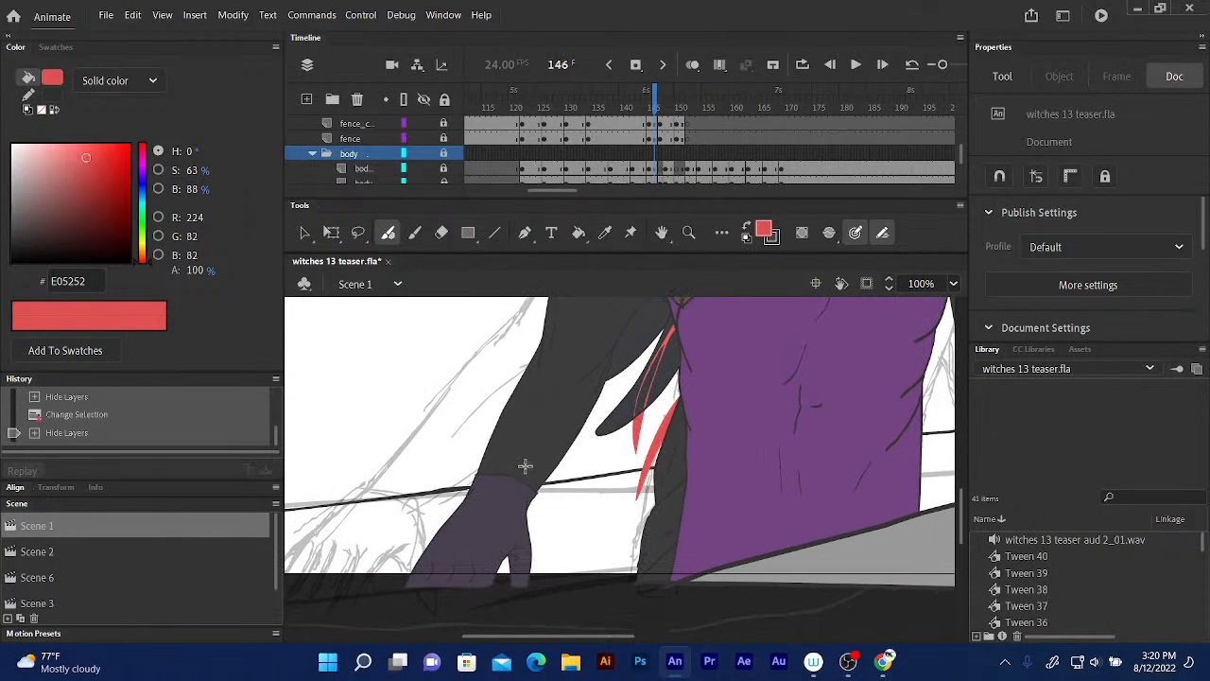
mouse_move(724, 397)
mouse_down()
mouse_move(665, 456)
mouse_move(605, 562)
mouse_up()
drag(686, 377, 622, 529)
drag(643, 387, 643, 419)
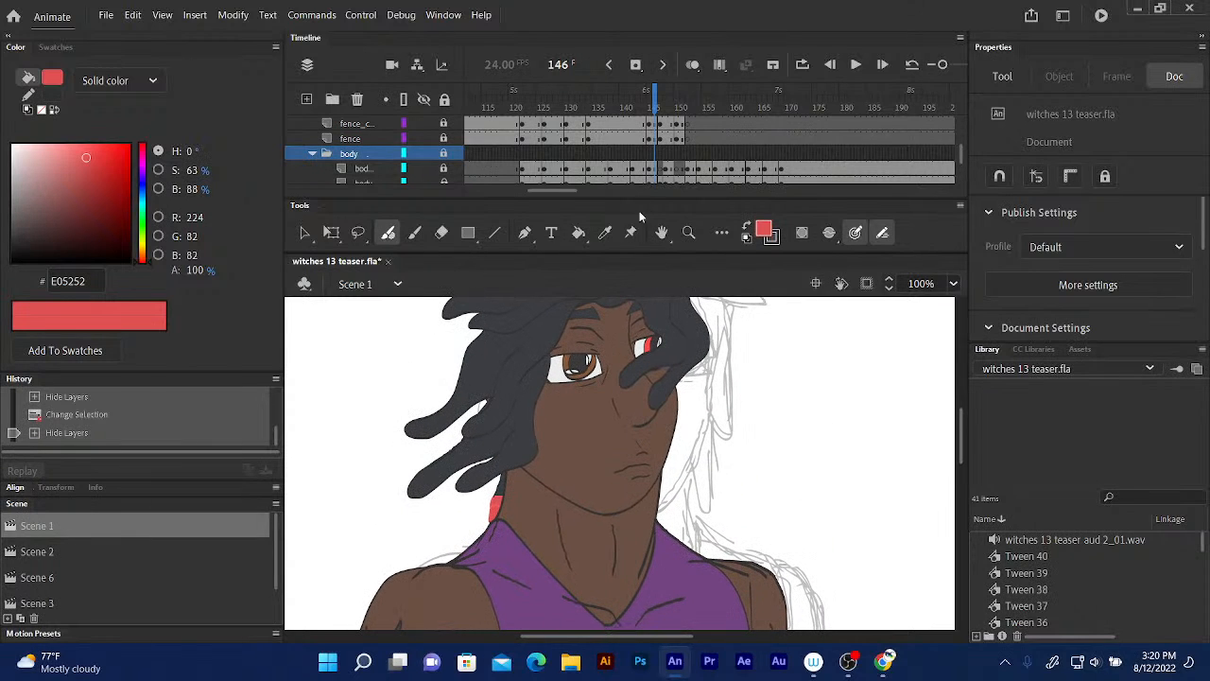
drag(656, 106, 659, 106)
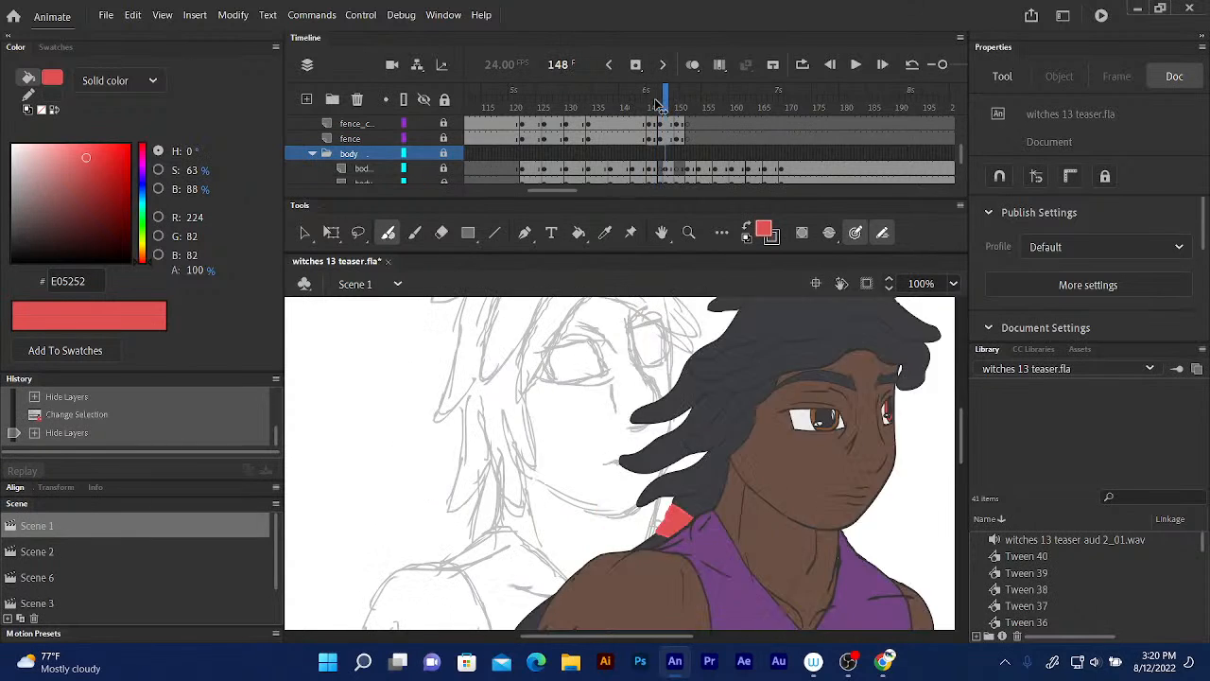
click(659, 106)
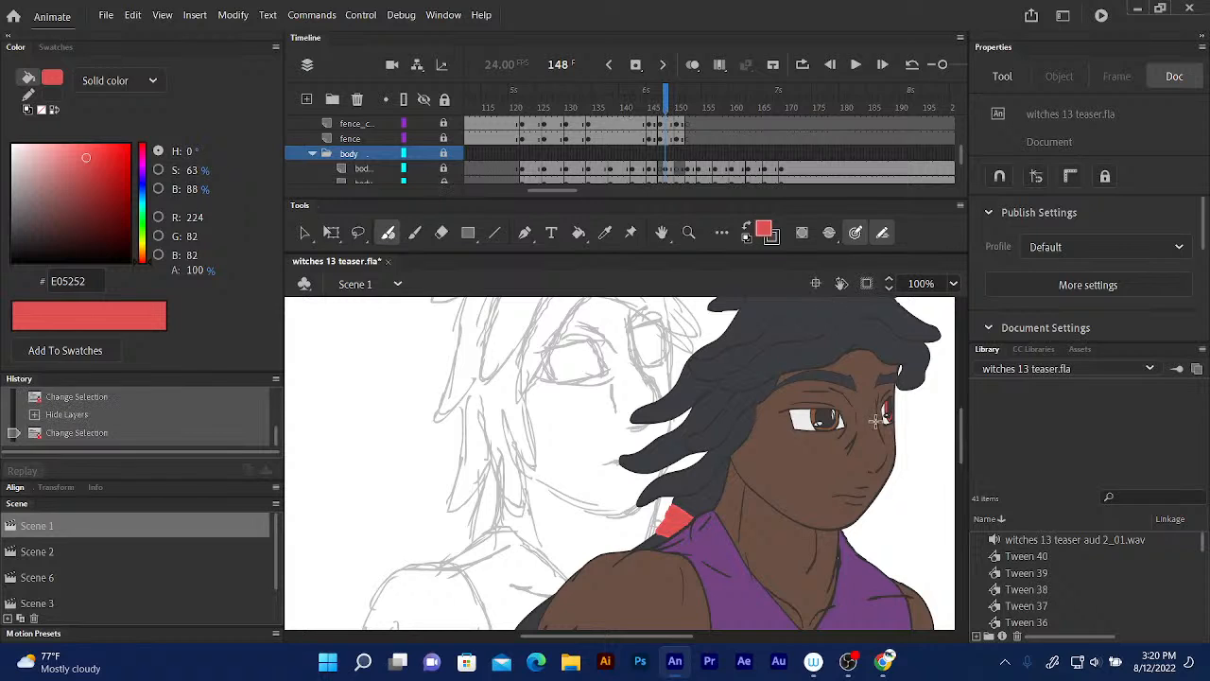
click(661, 104)
click(665, 104)
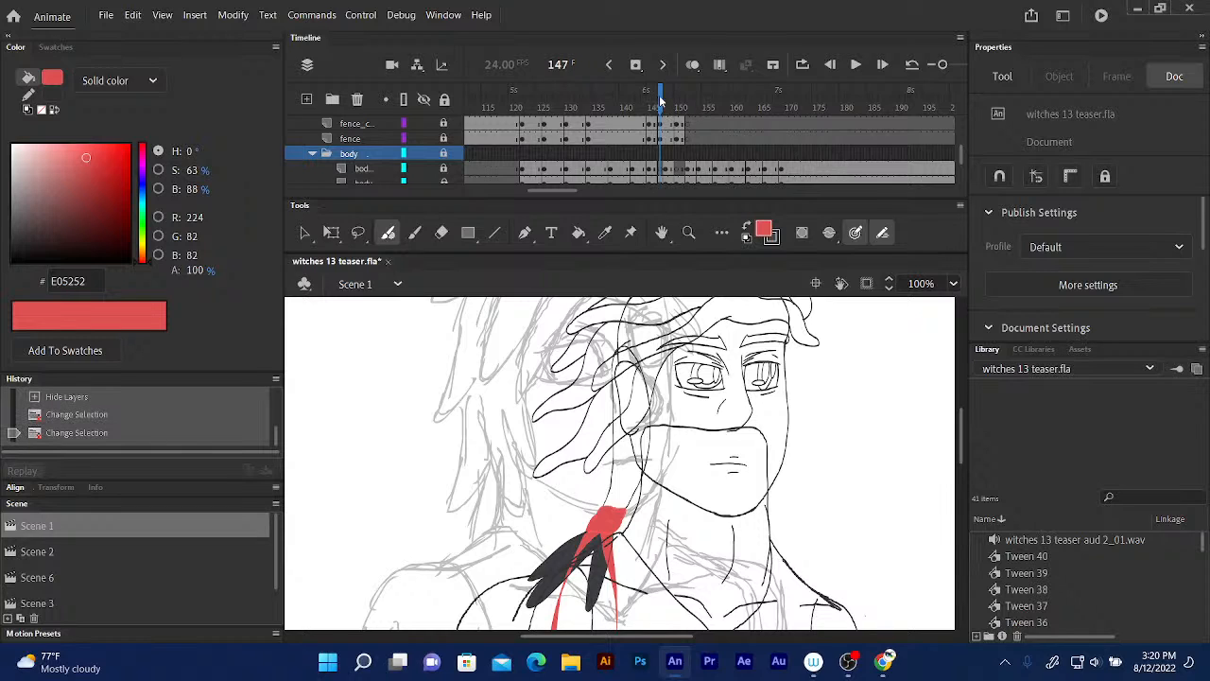
click(656, 104)
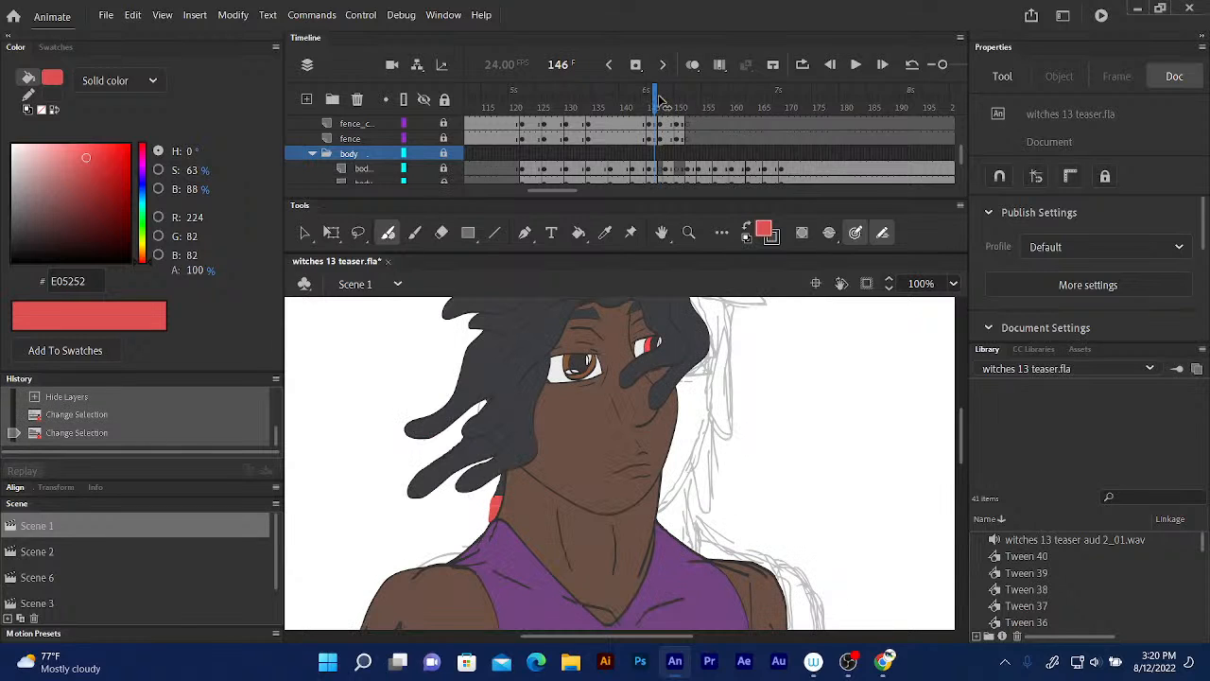
- Sample the shirt's purple 734581 on frame 146 for the Paint Bucket, and unlock the body layers at frame 147
click(605, 234)
click(681, 579)
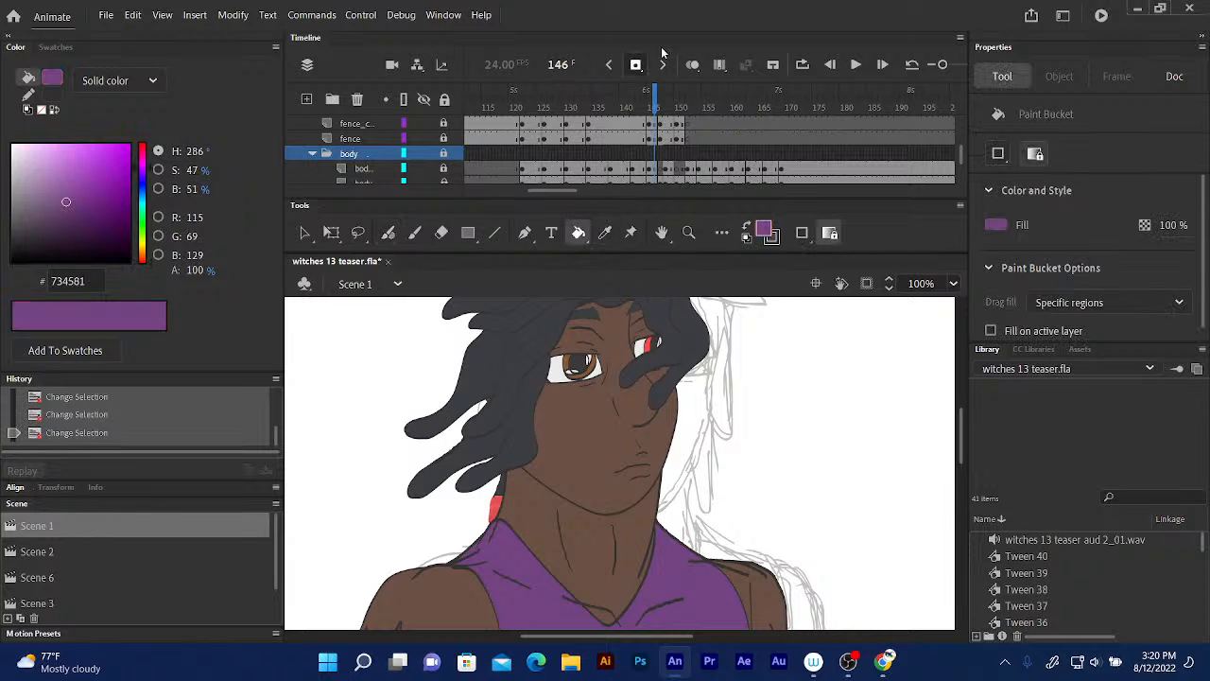
click(665, 106)
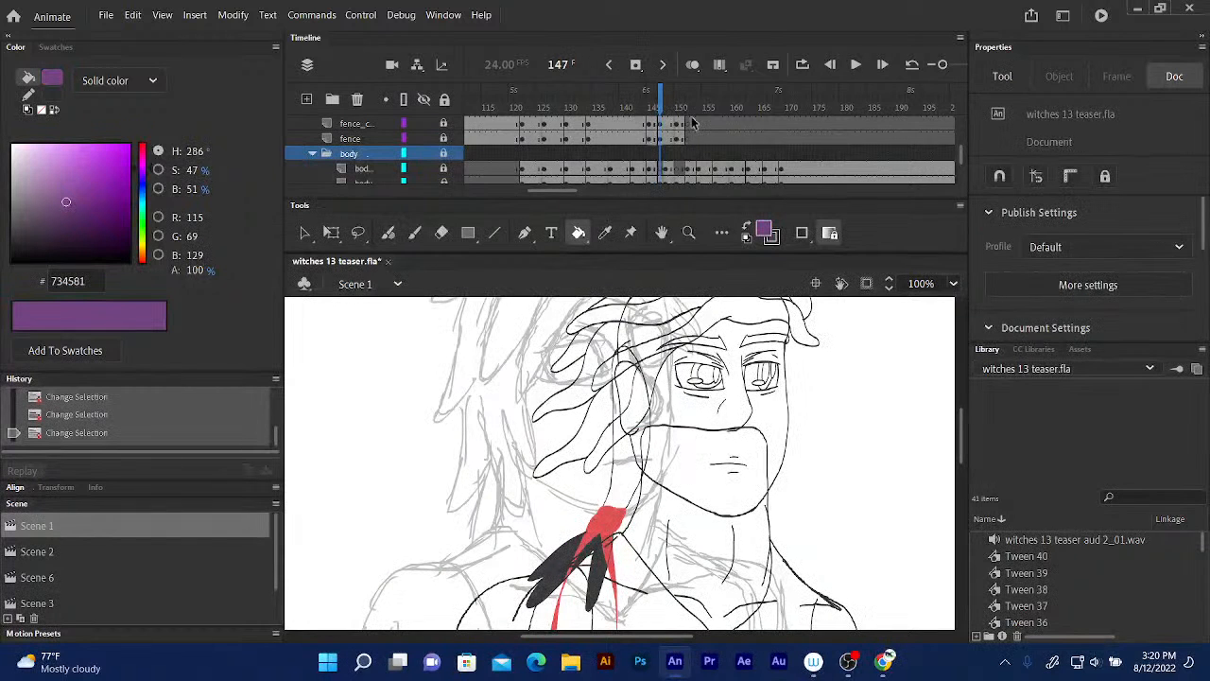
scroll(709, 477, down, 5)
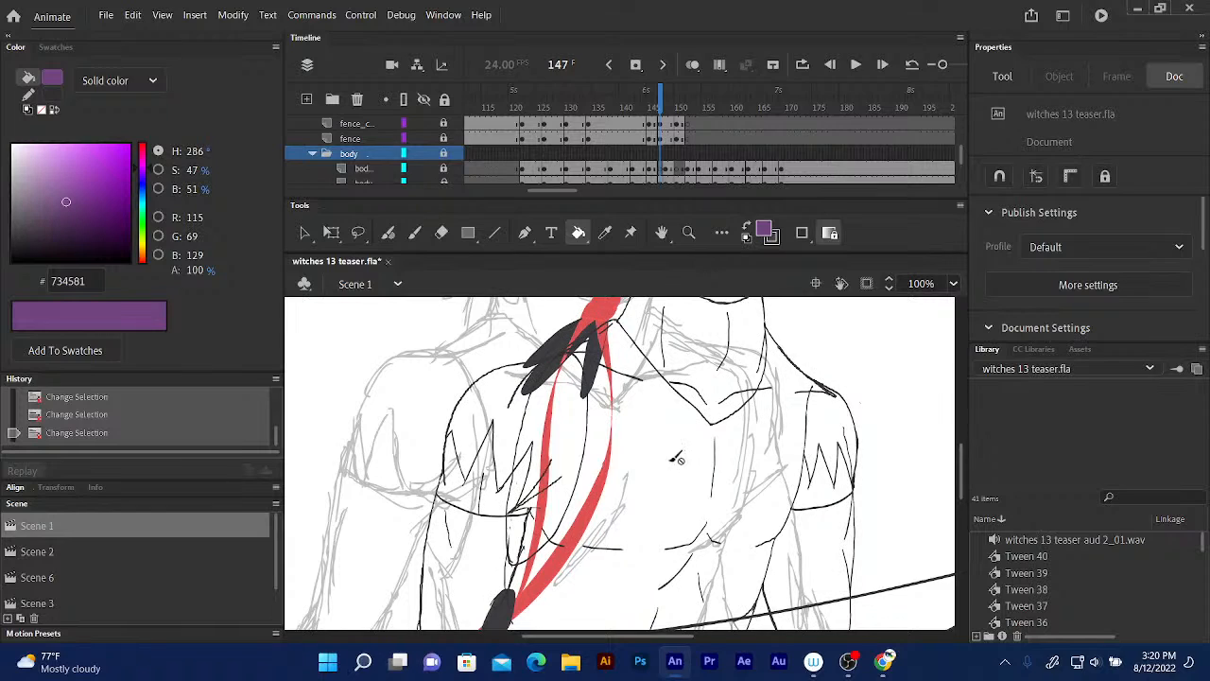
drag(443, 153, 446, 187)
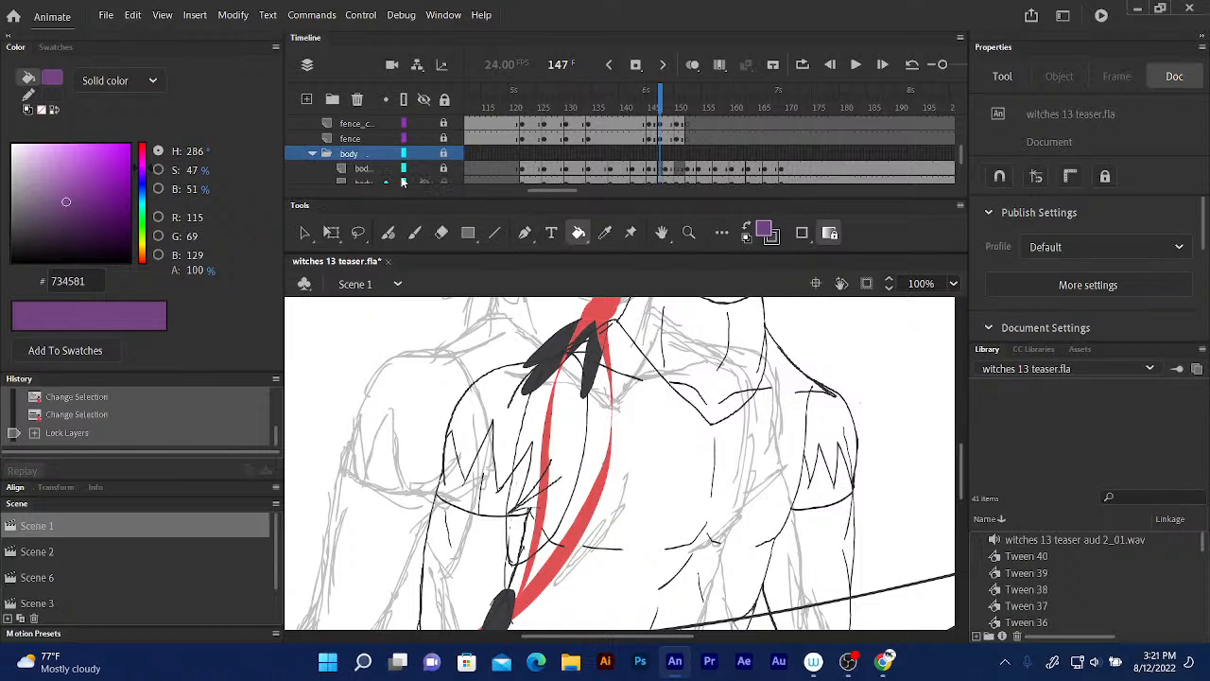
- Fill the shirt's torso at frame 147 with purple 734581 on the body layer
click(386, 181)
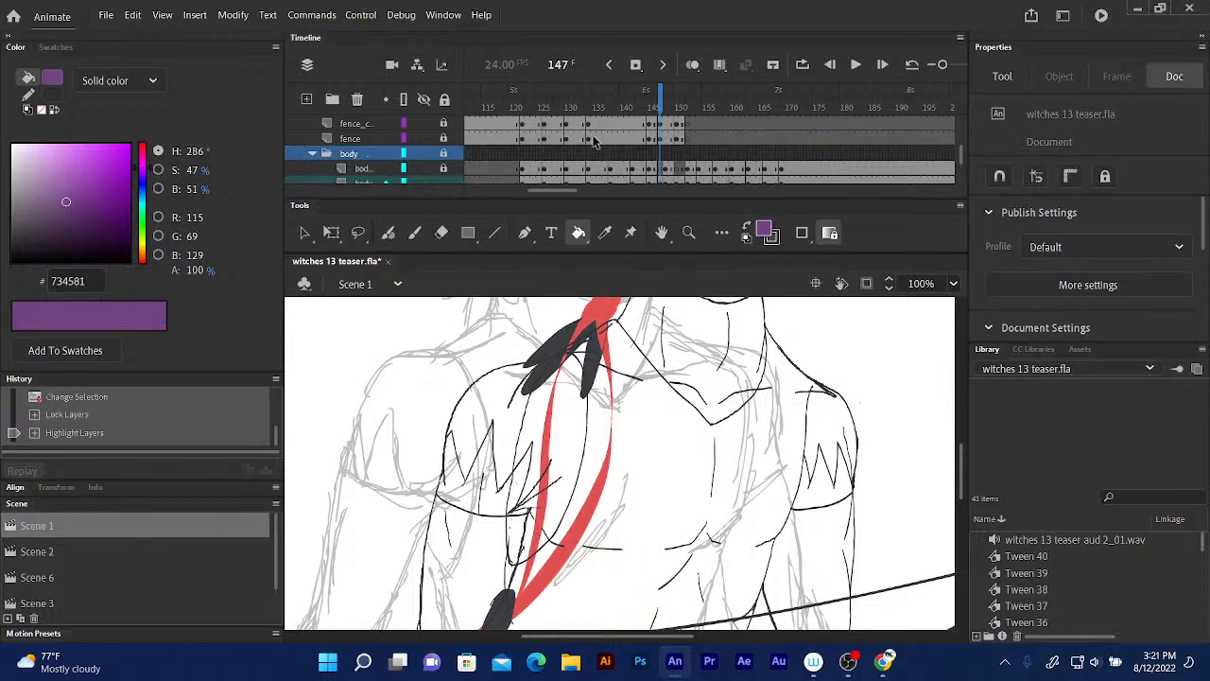
drag(960, 161, 961, 173)
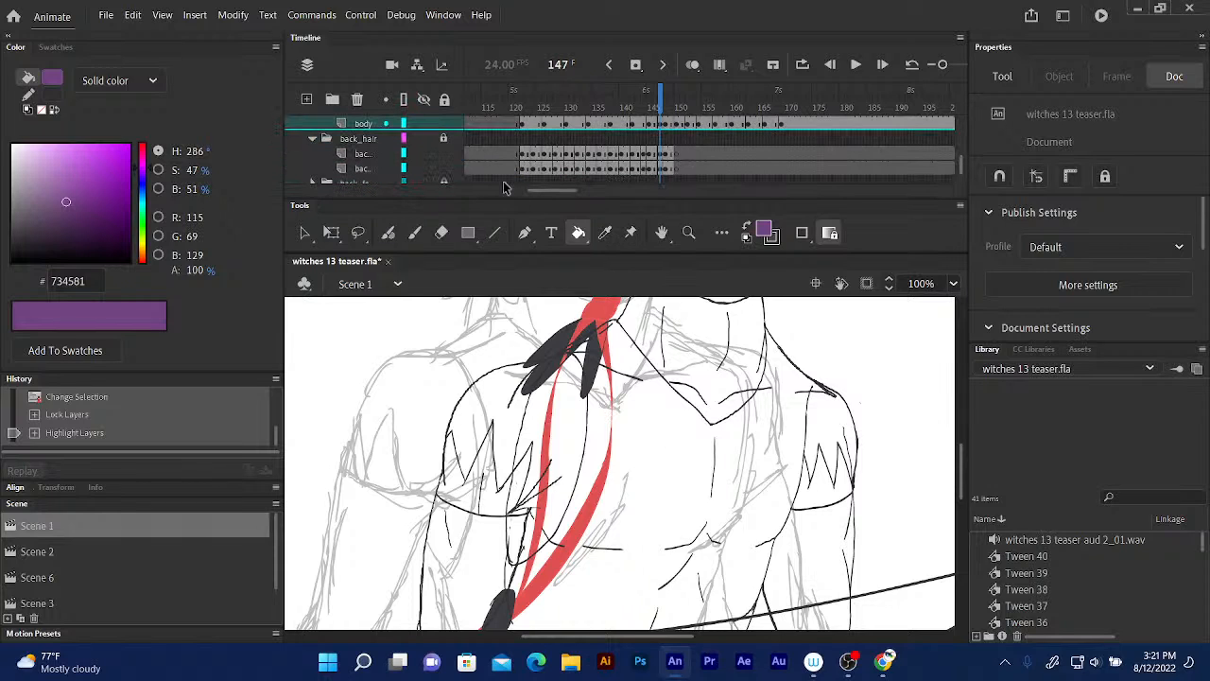
click(410, 125)
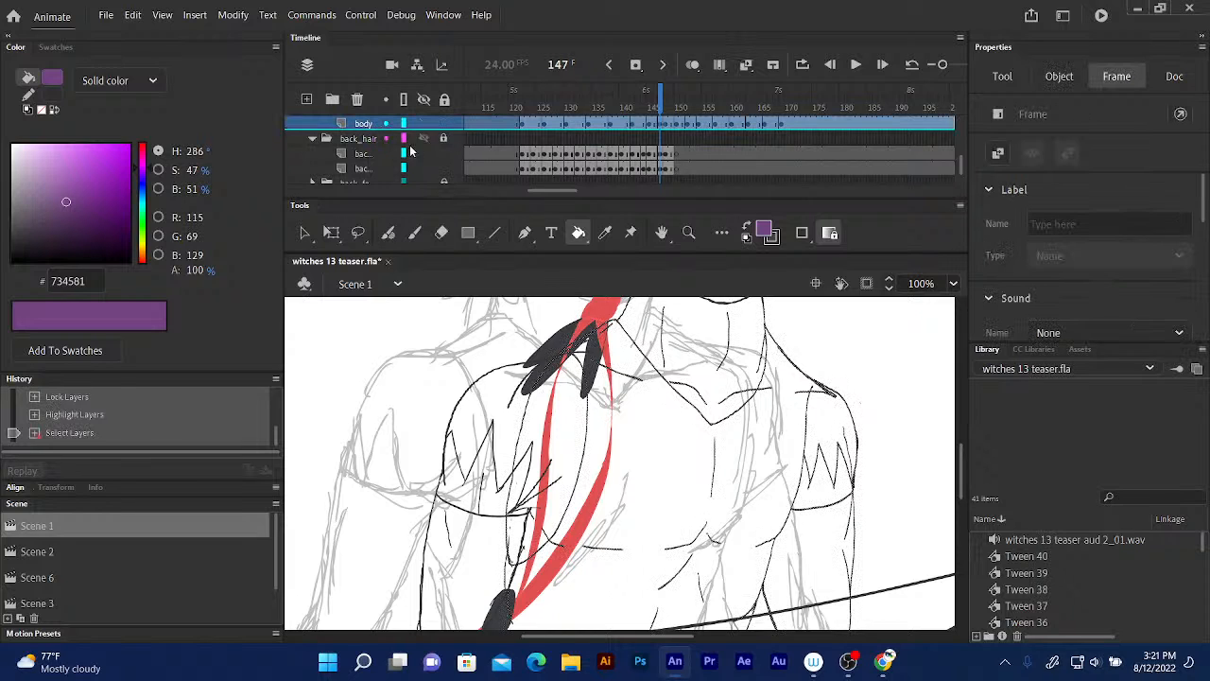
click(657, 478)
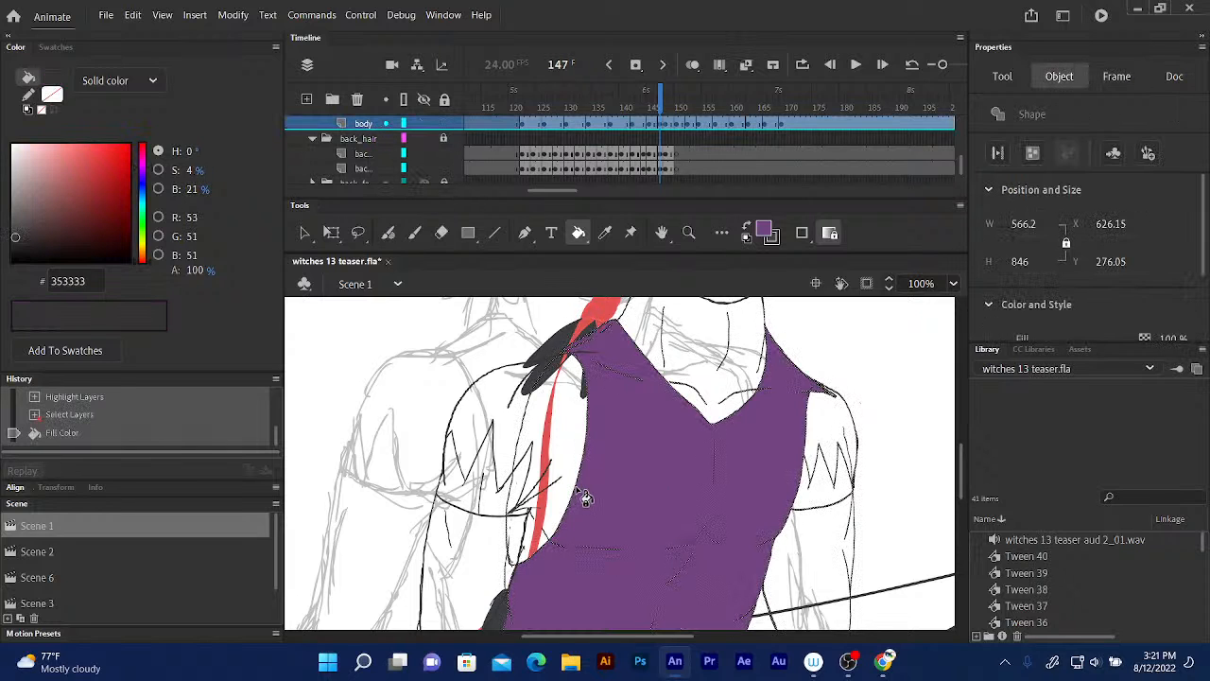
- Deselect the artwork and fill the small leftover shirt area beside the waist with the same purple
click(331, 232)
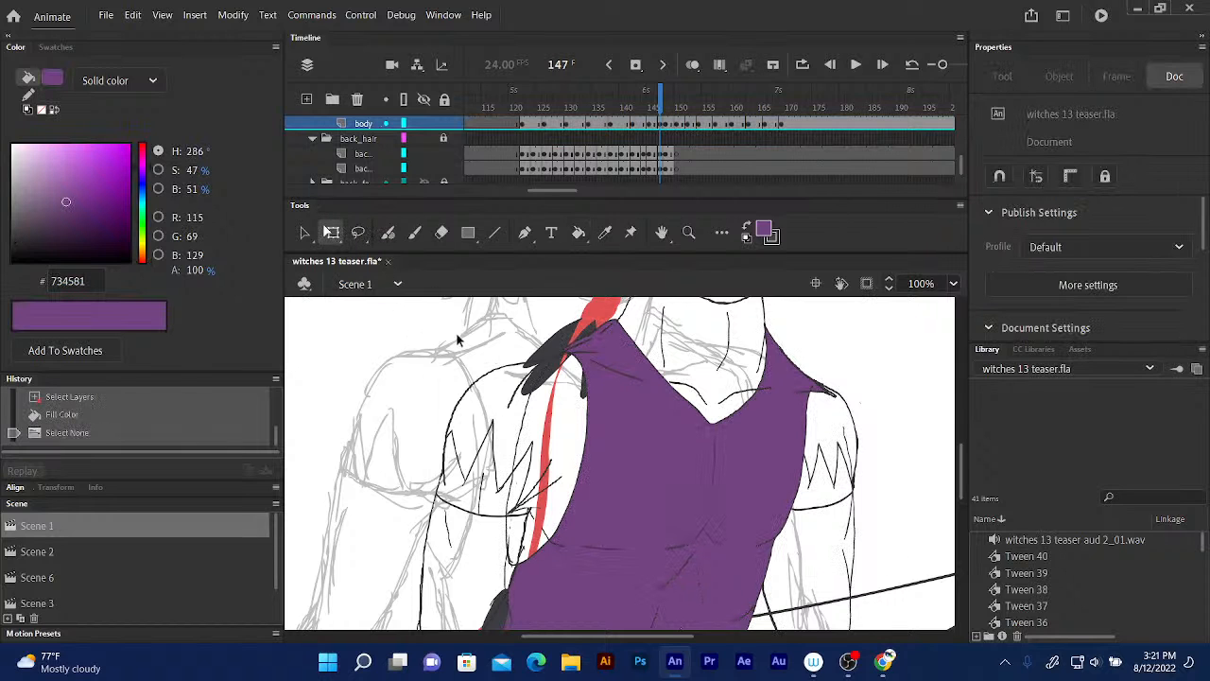
mouse_move(697, 519)
mouse_down()
mouse_move(708, 403)
mouse_move(681, 373)
mouse_move(702, 356)
mouse_up()
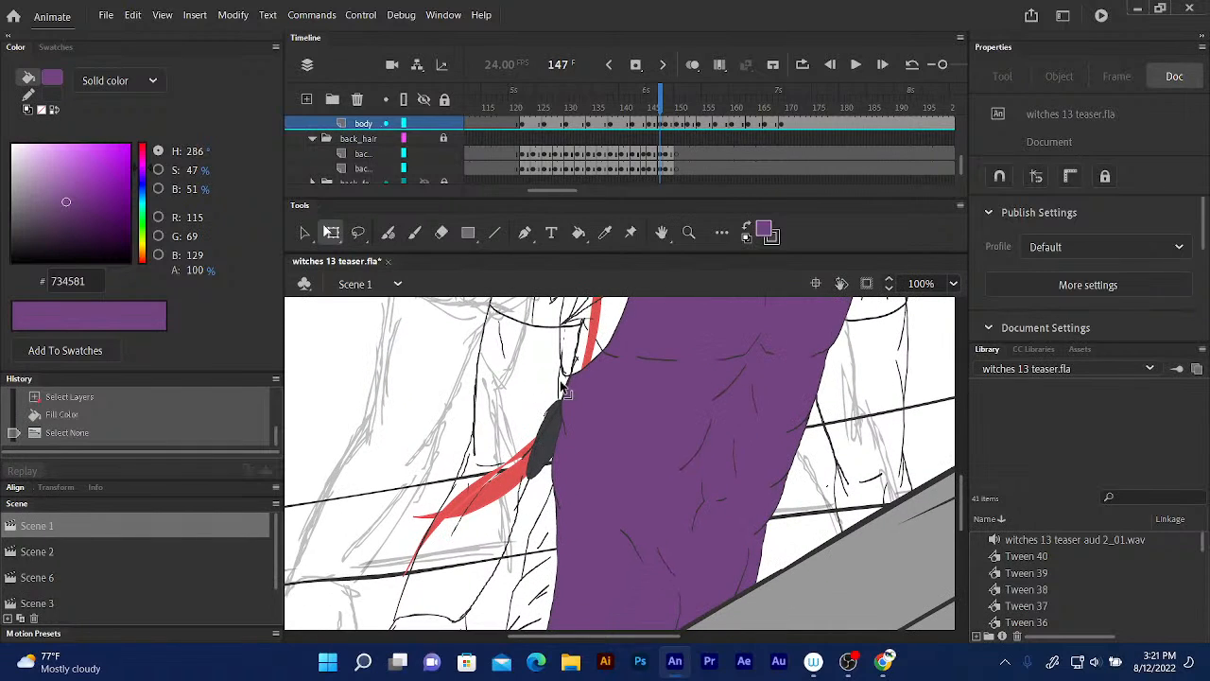
click(579, 234)
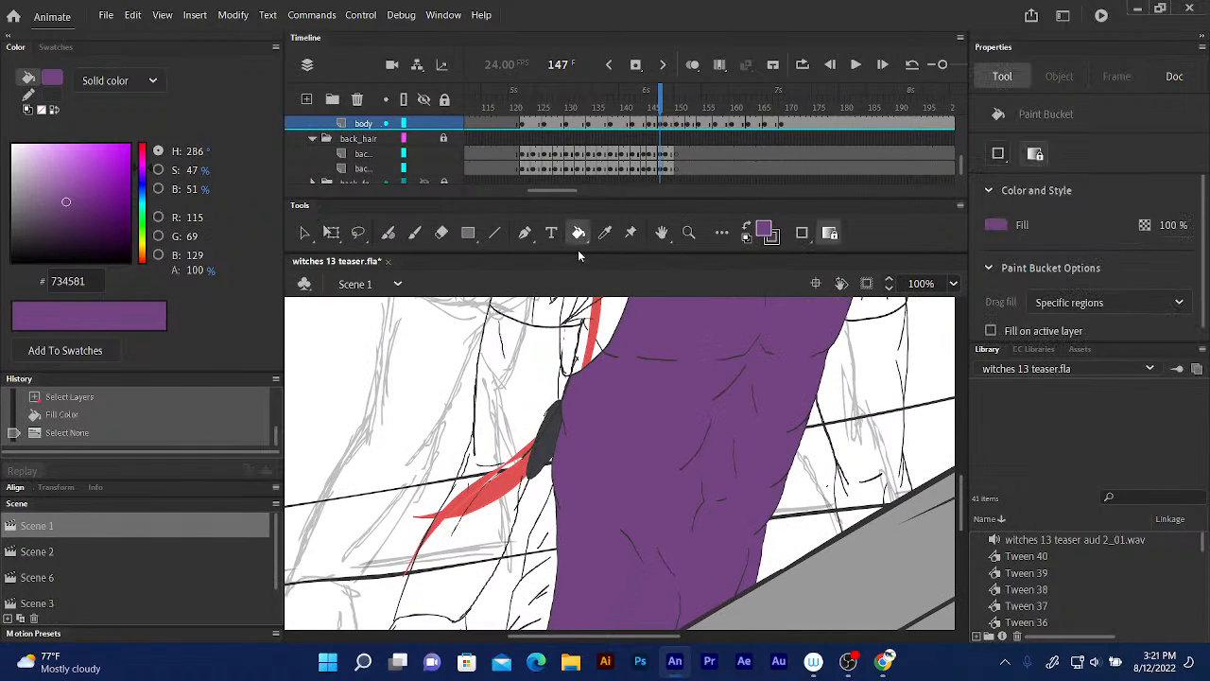
click(567, 388)
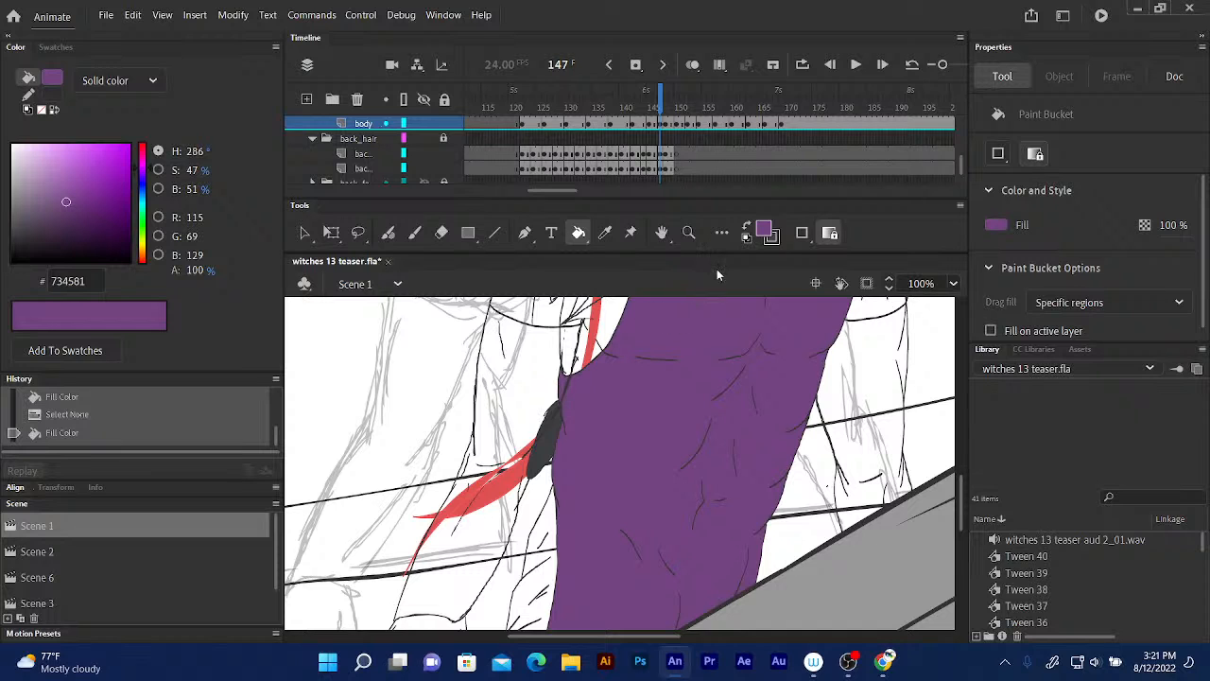
mouse_move(644, 401)
mouse_down()
mouse_move(649, 316)
mouse_move(602, 378)
mouse_move(643, 371)
mouse_up()
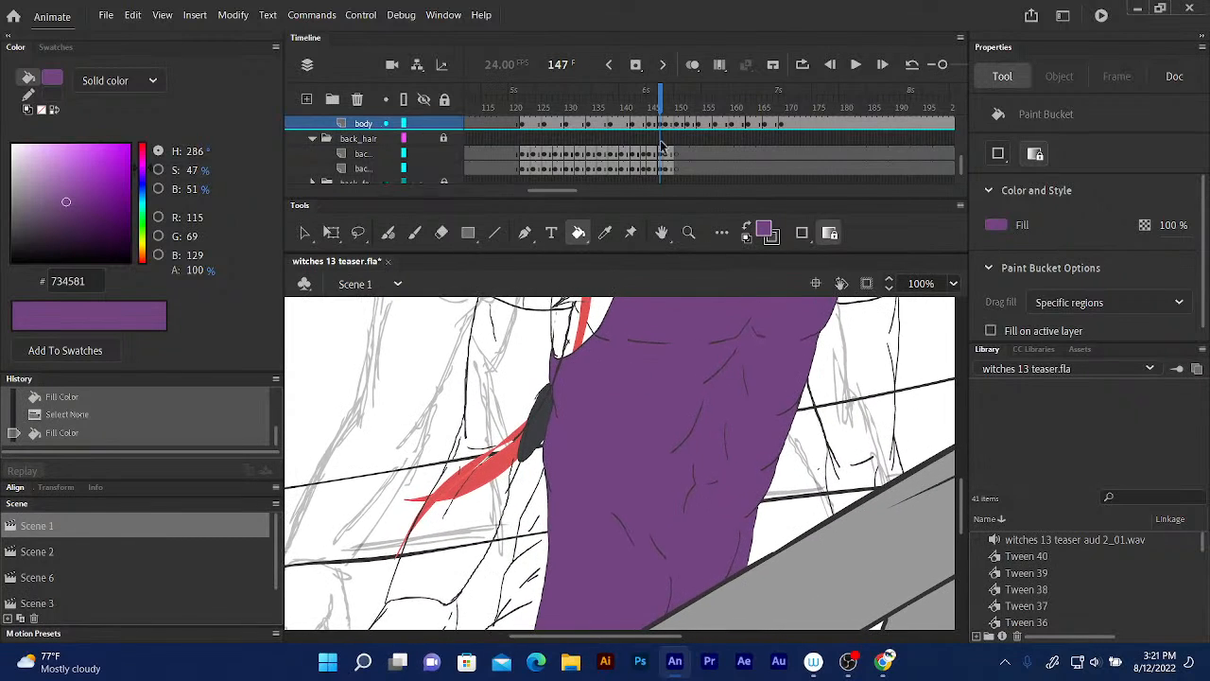
- Compare the colouring on frames 144 to 146 and sample the dark grey 3C3C3C beside the shirt at frame 145
click(654, 111)
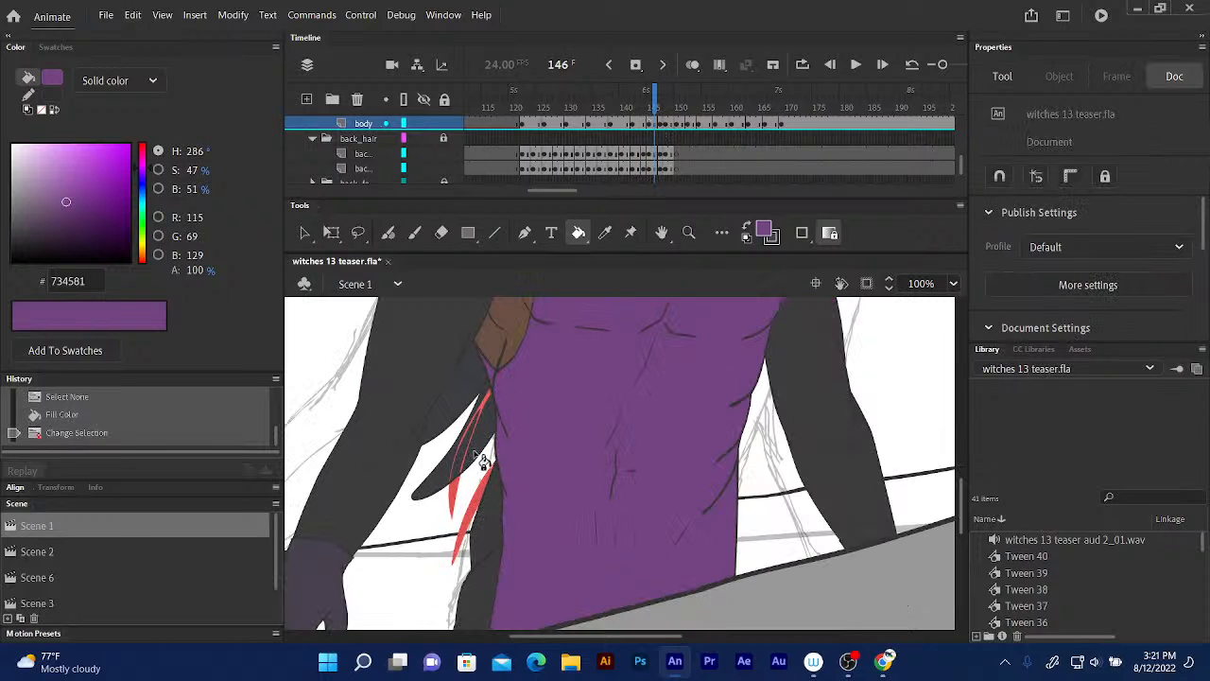
key(comma)
key(comma)
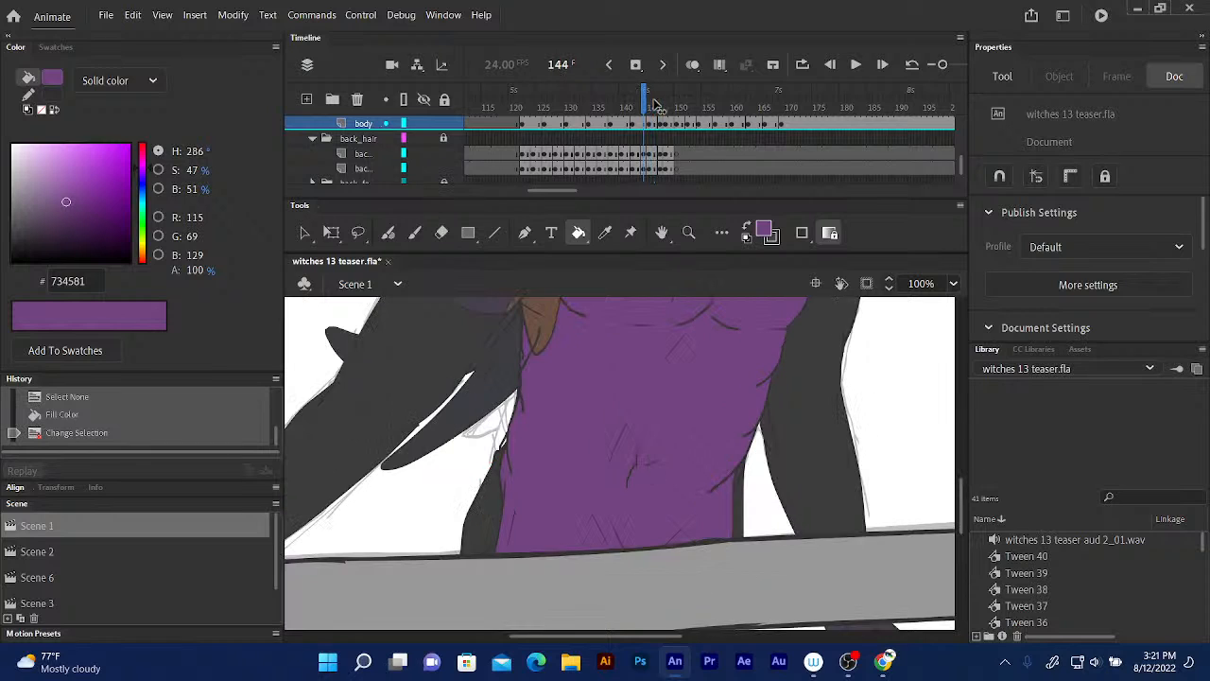
key(period)
click(655, 104)
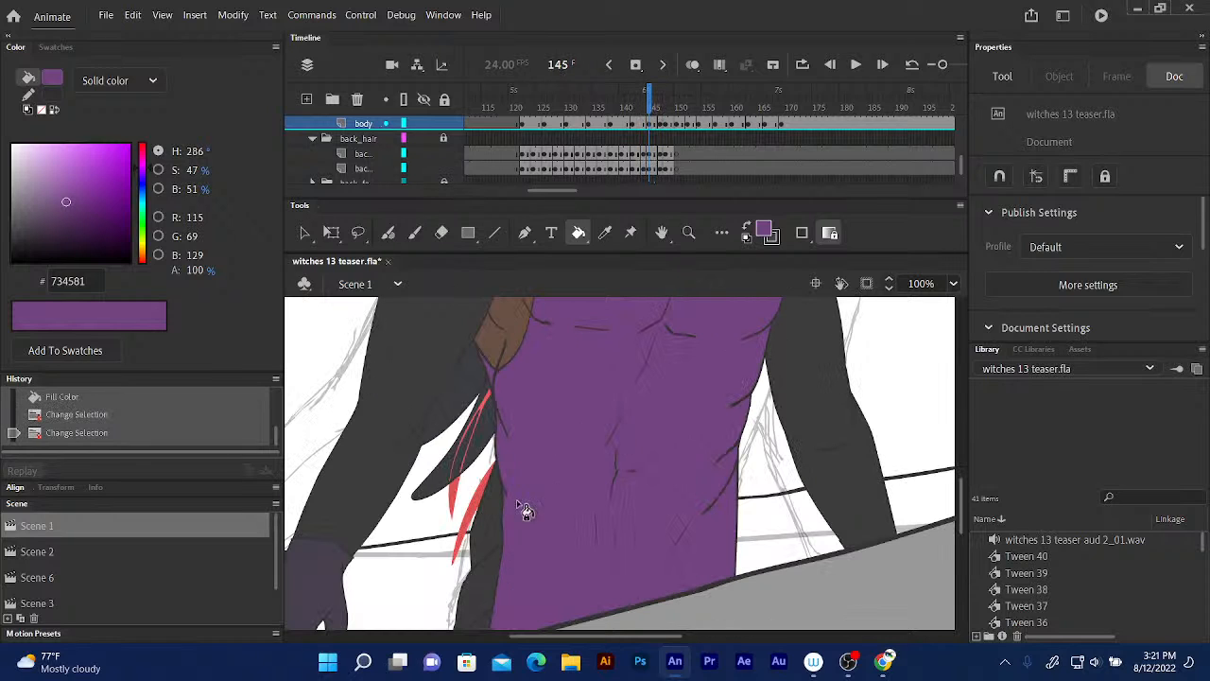
click(605, 233)
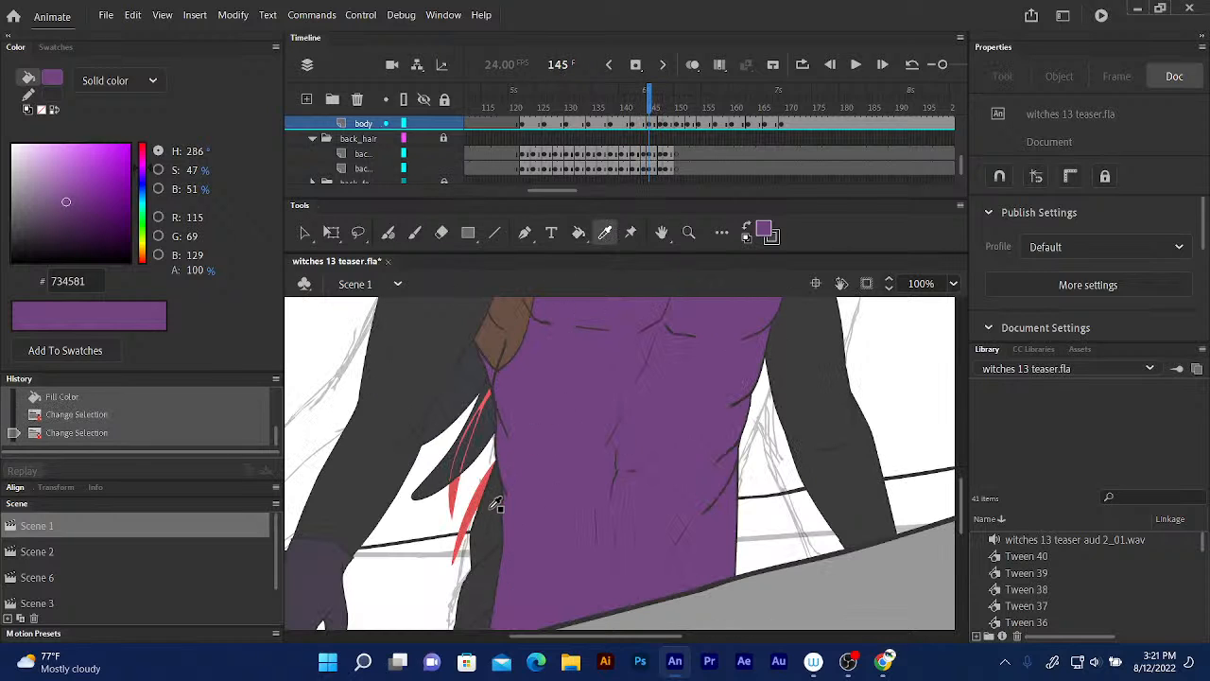
click(499, 500)
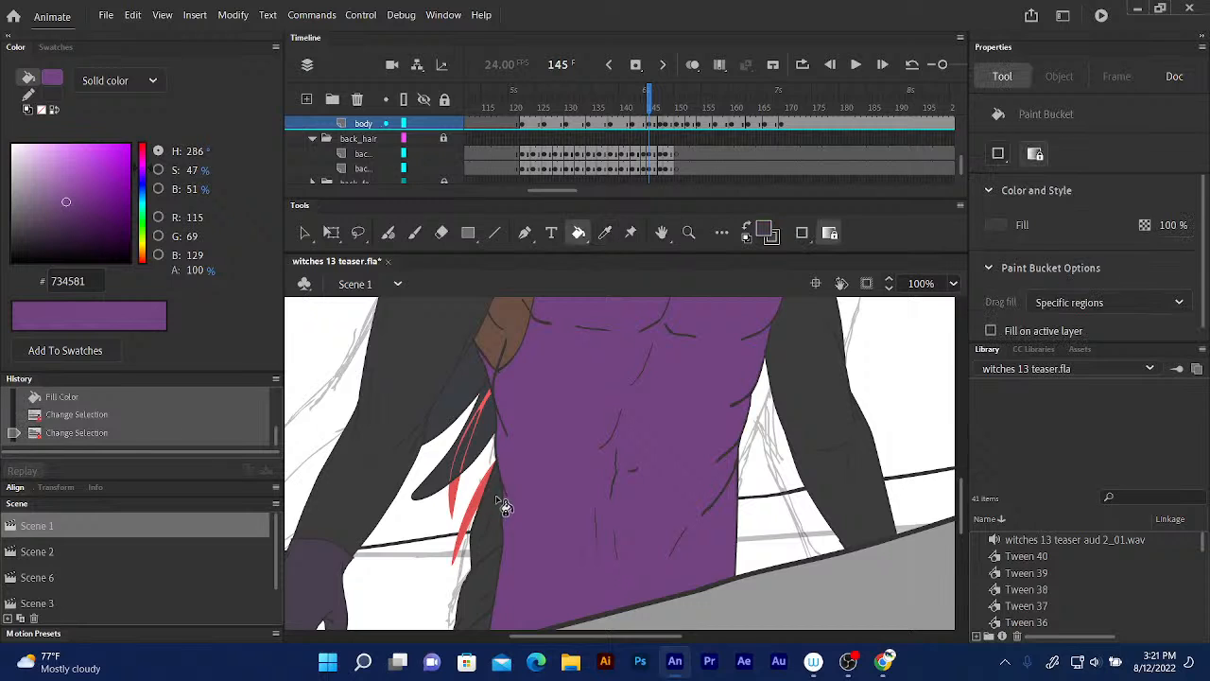
- At frame 147, fill the area beside the lower shirt and the arm below the uncoloured sleeve with dark grey 3C3C3C
click(654, 107)
click(660, 107)
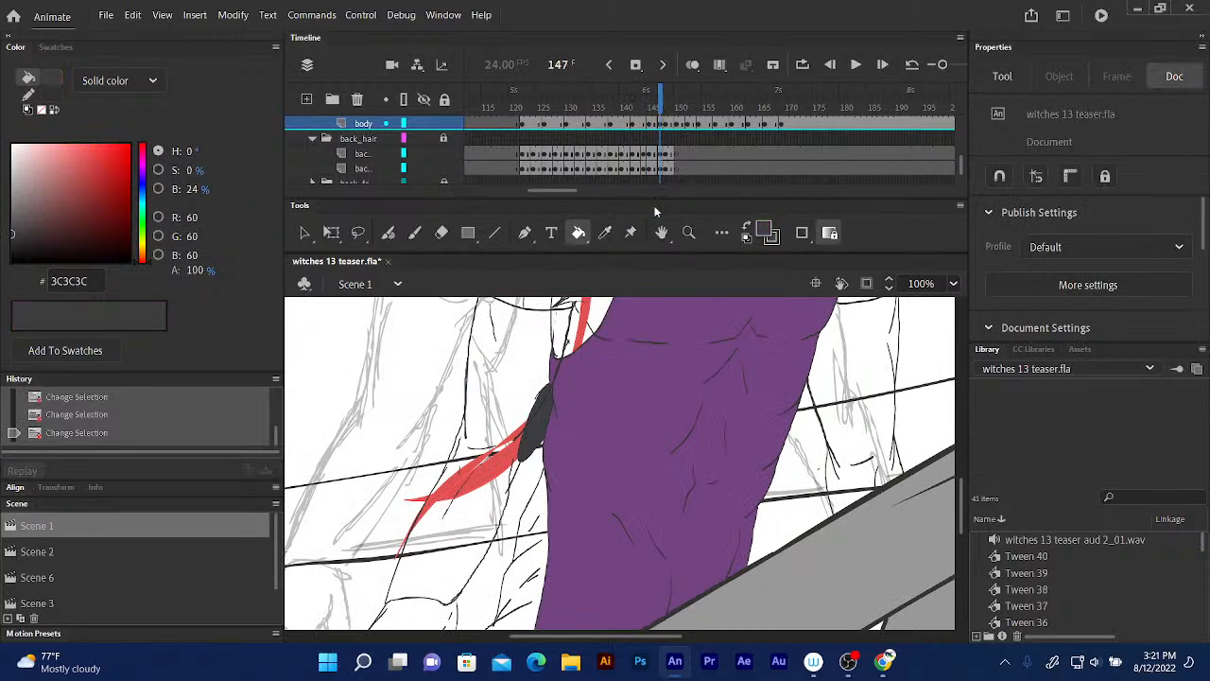
click(546, 512)
mouse_move(665, 459)
mouse_down()
mouse_move(703, 329)
mouse_move(637, 532)
mouse_move(619, 500)
mouse_move(660, 498)
mouse_up()
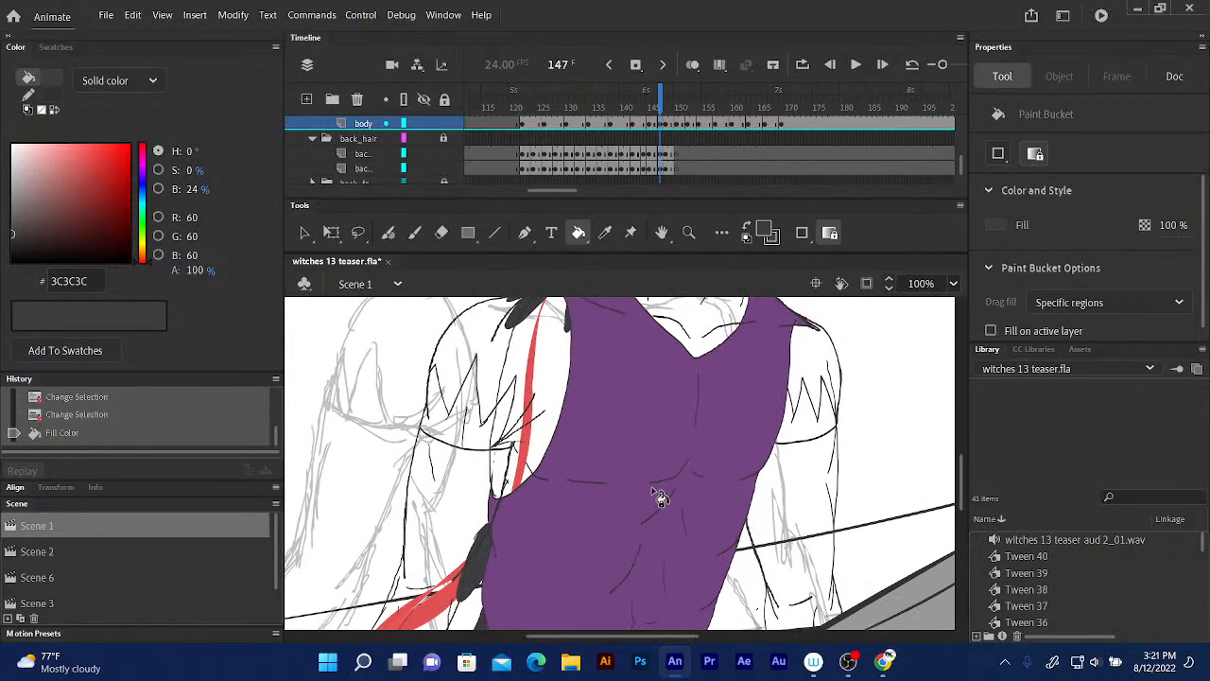
click(797, 491)
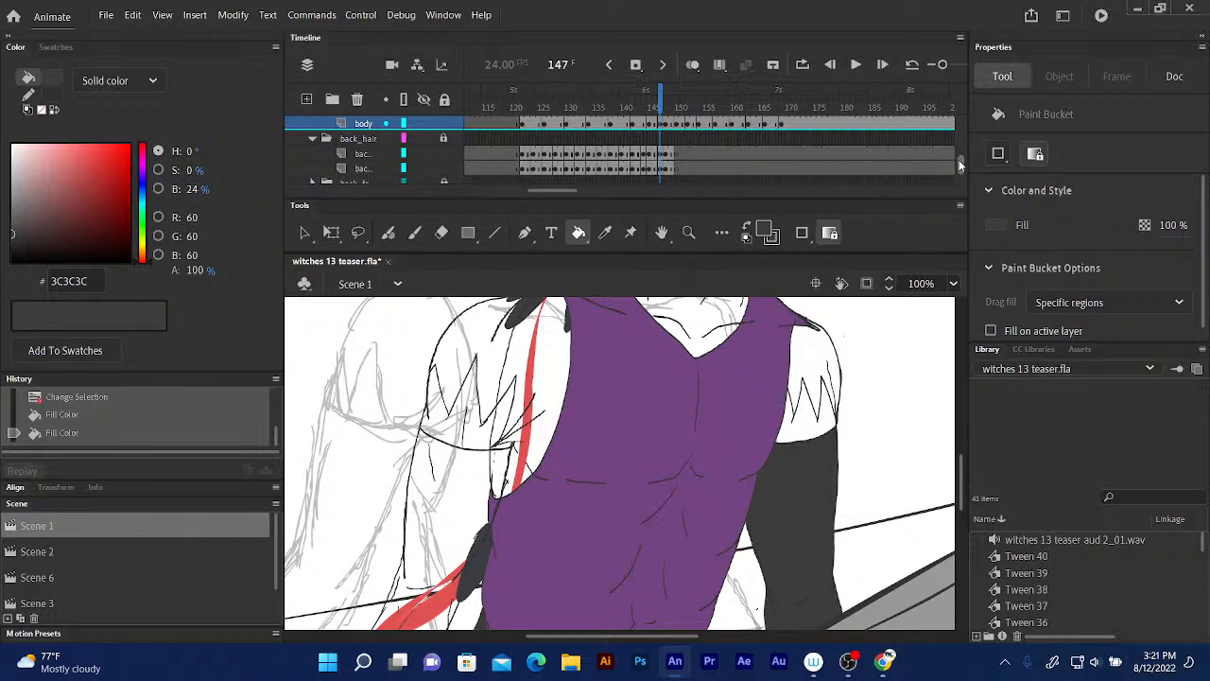
- Unlock and expand the hand layer folder, and select its hand layer at frame 147
scroll(960, 166, up, 2)
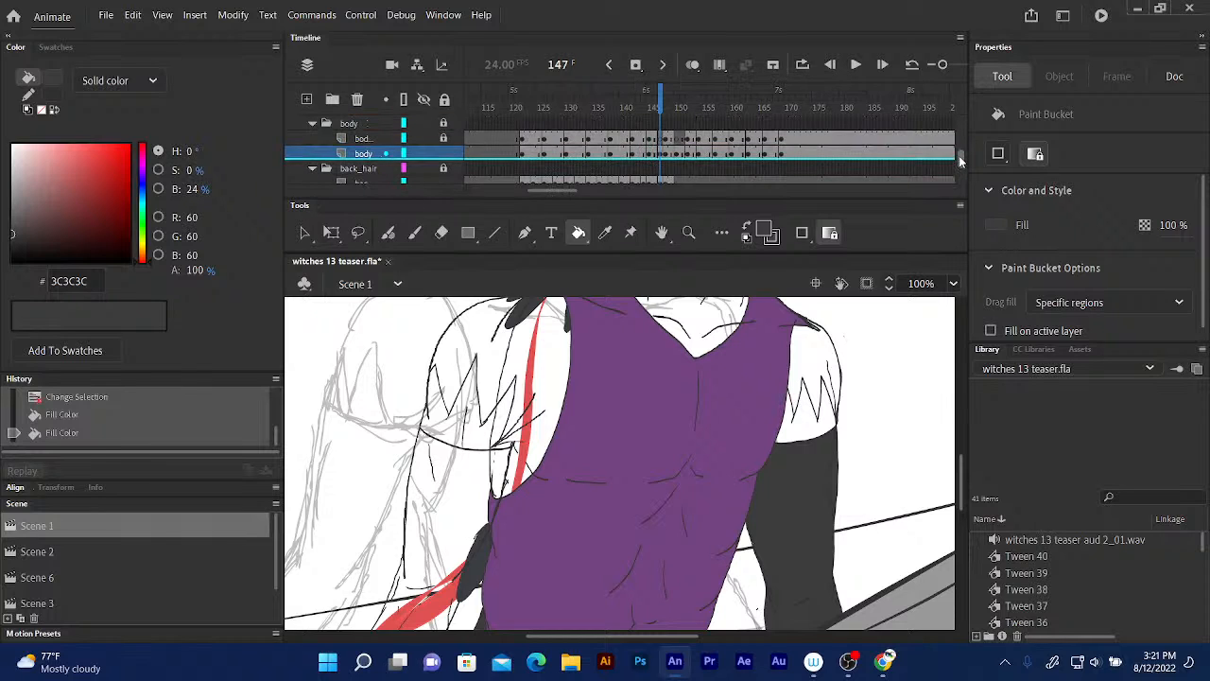
scroll(959, 159, up, 4)
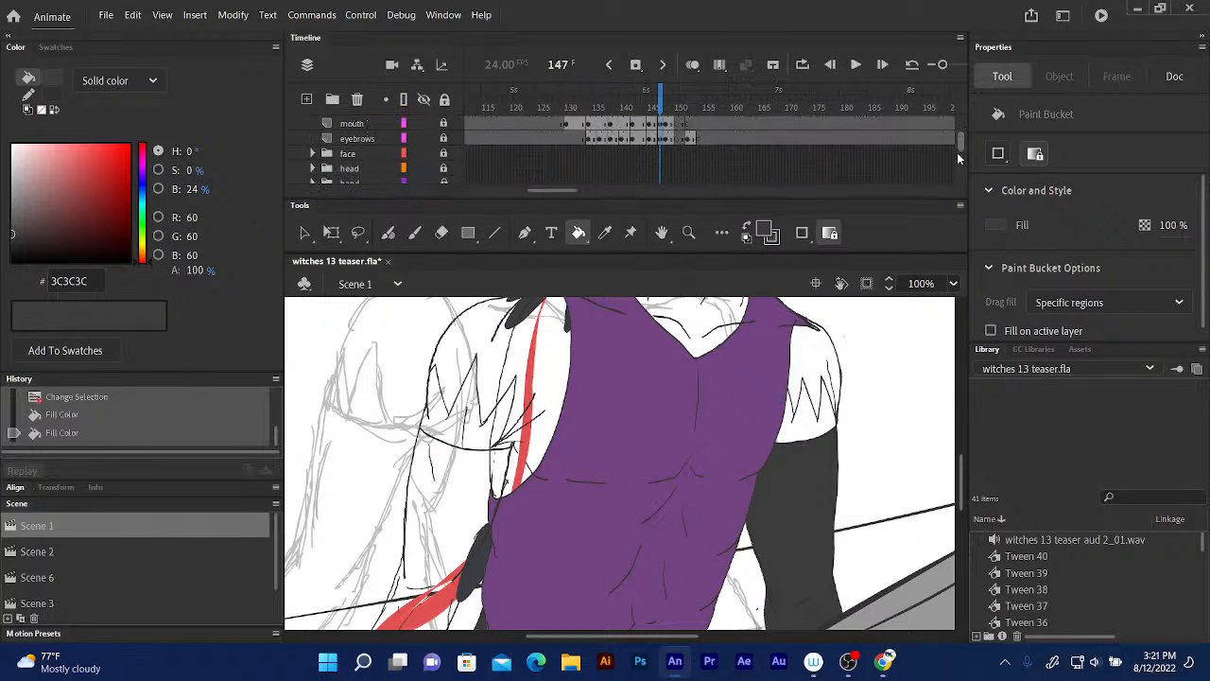
scroll(957, 152, up, 2)
scroll(960, 142, down, 3)
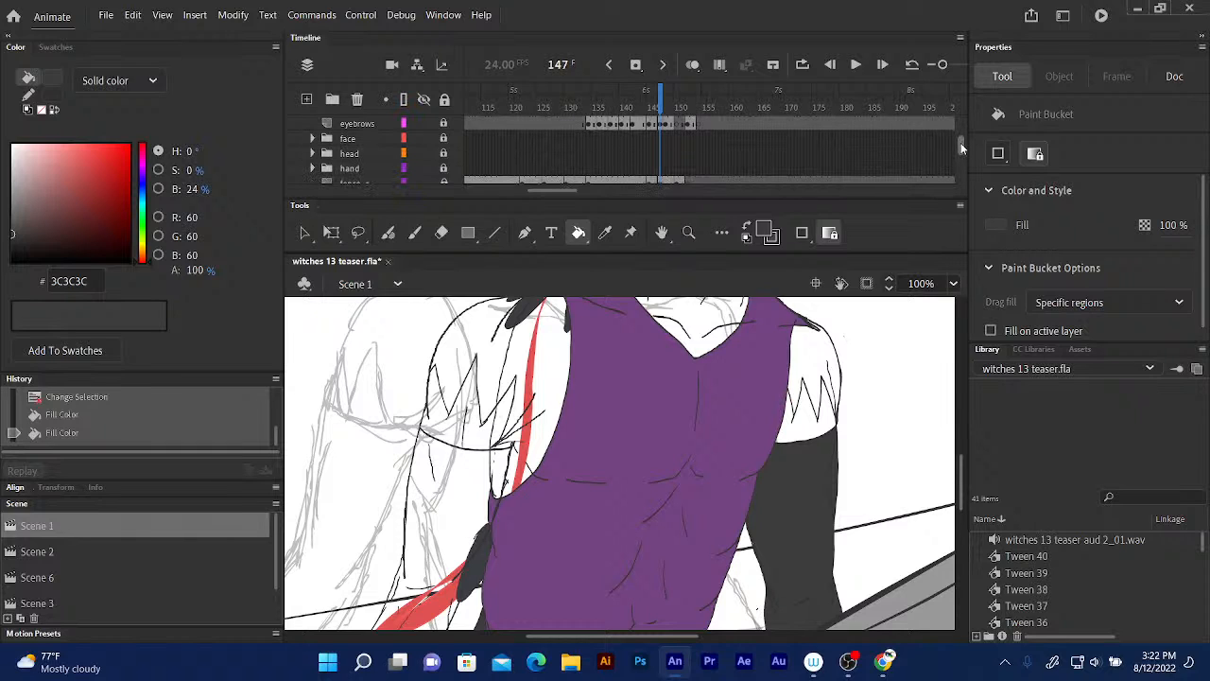
click(444, 170)
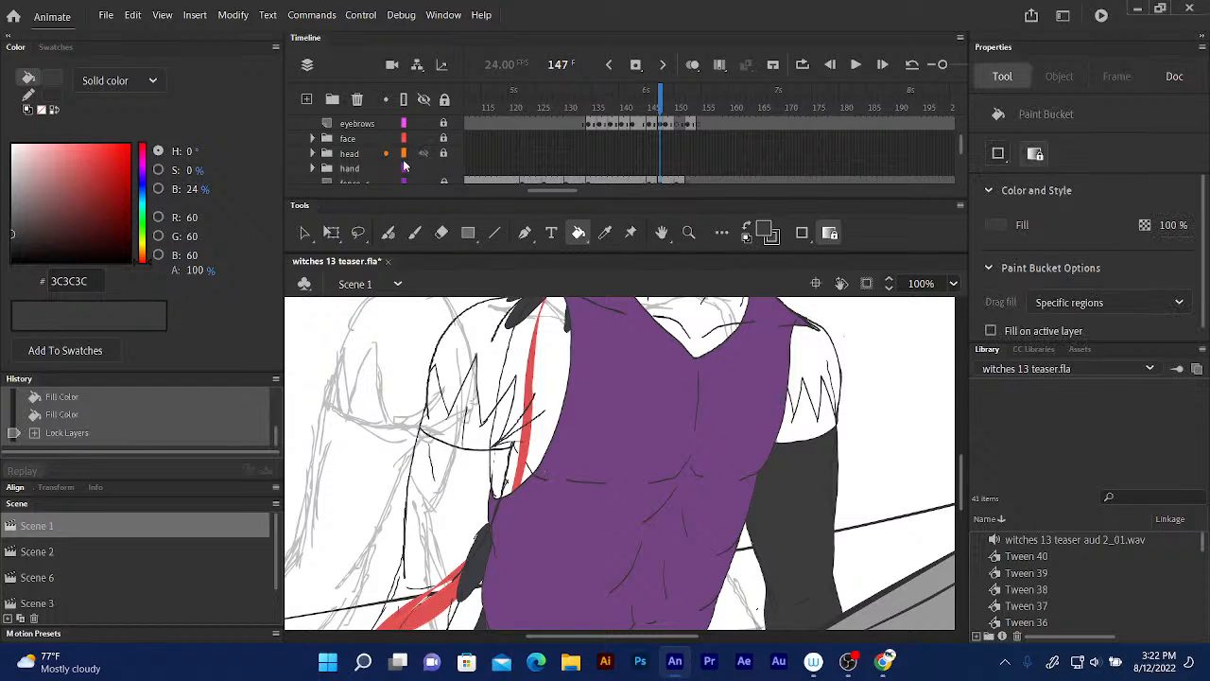
click(313, 168)
click(350, 168)
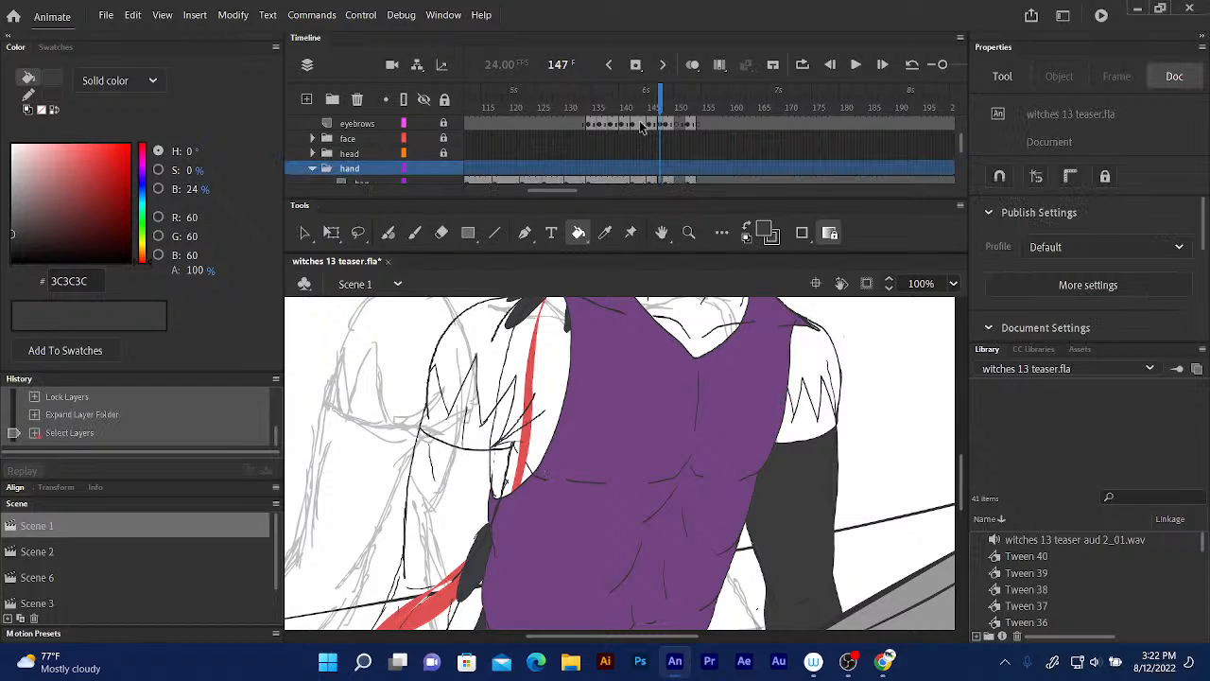
drag(957, 135, 958, 151)
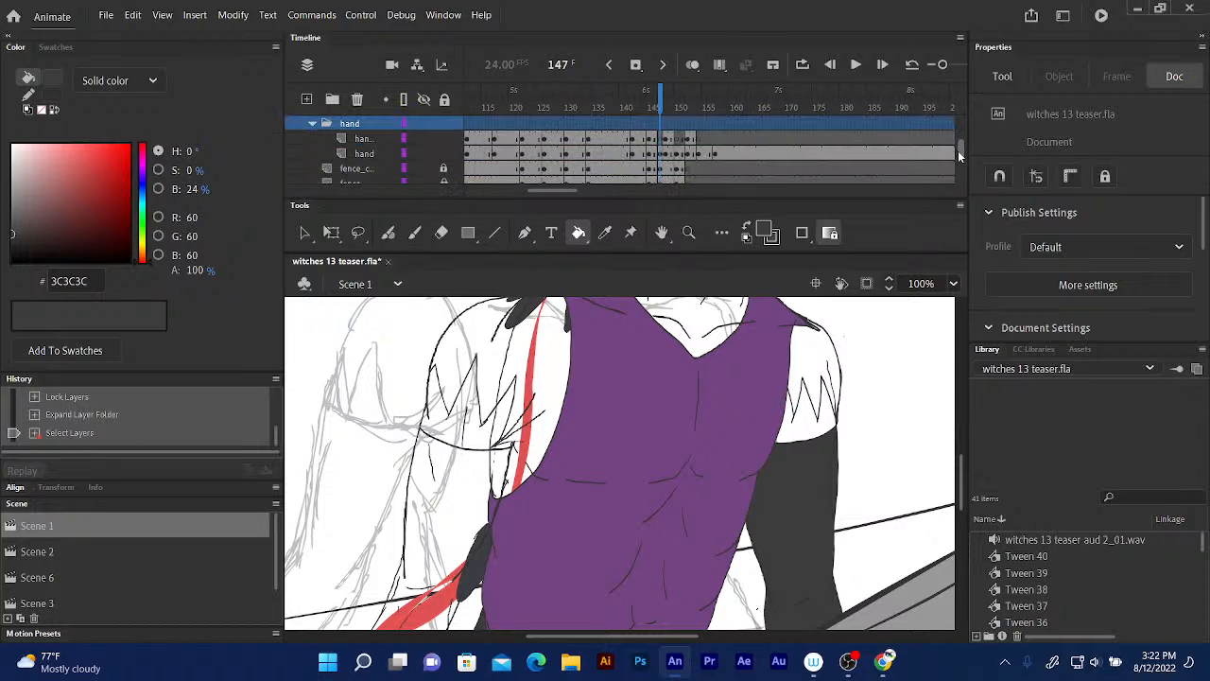
click(365, 154)
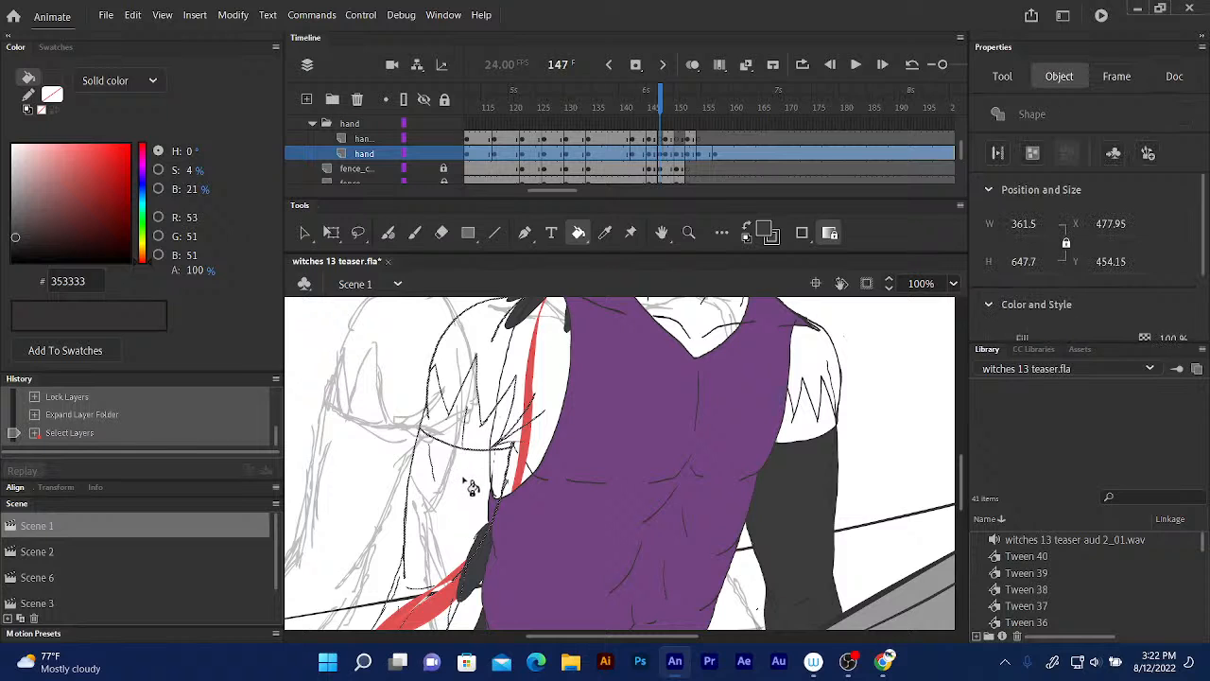
- Examine the arm outline on the hand layer from the wrist up to the sleeve cuff at 400% zoom
drag(515, 474, 574, 270)
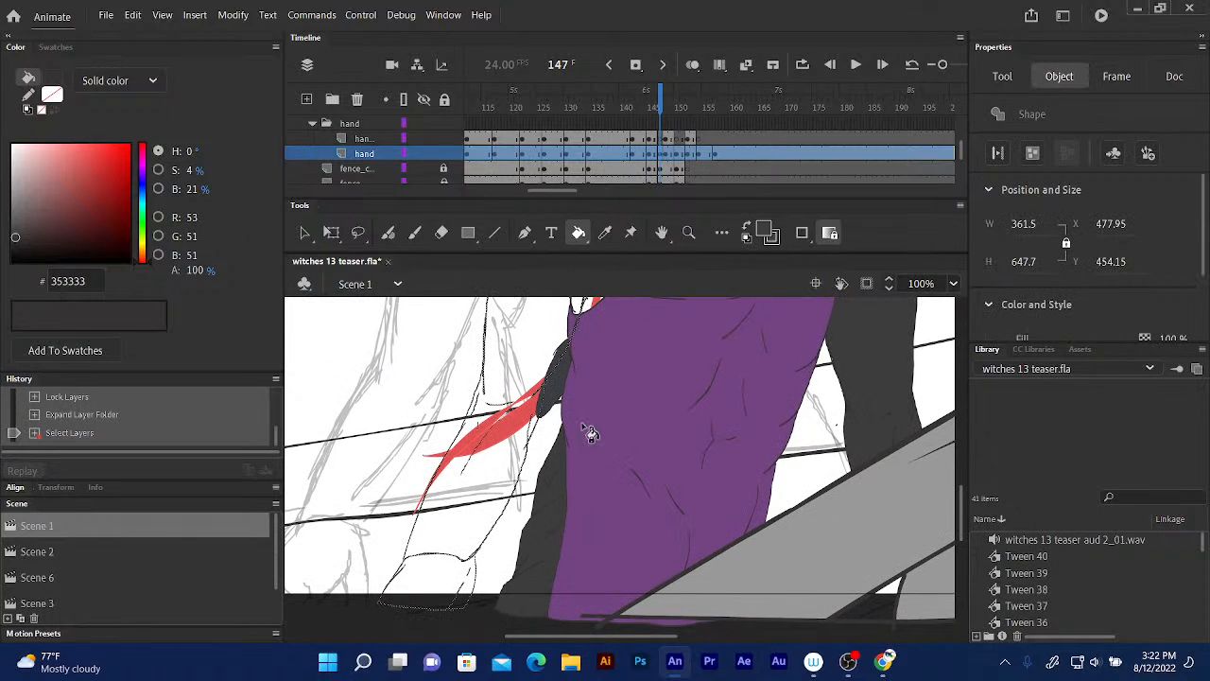
drag(590, 433, 540, 586)
drag(511, 432, 571, 331)
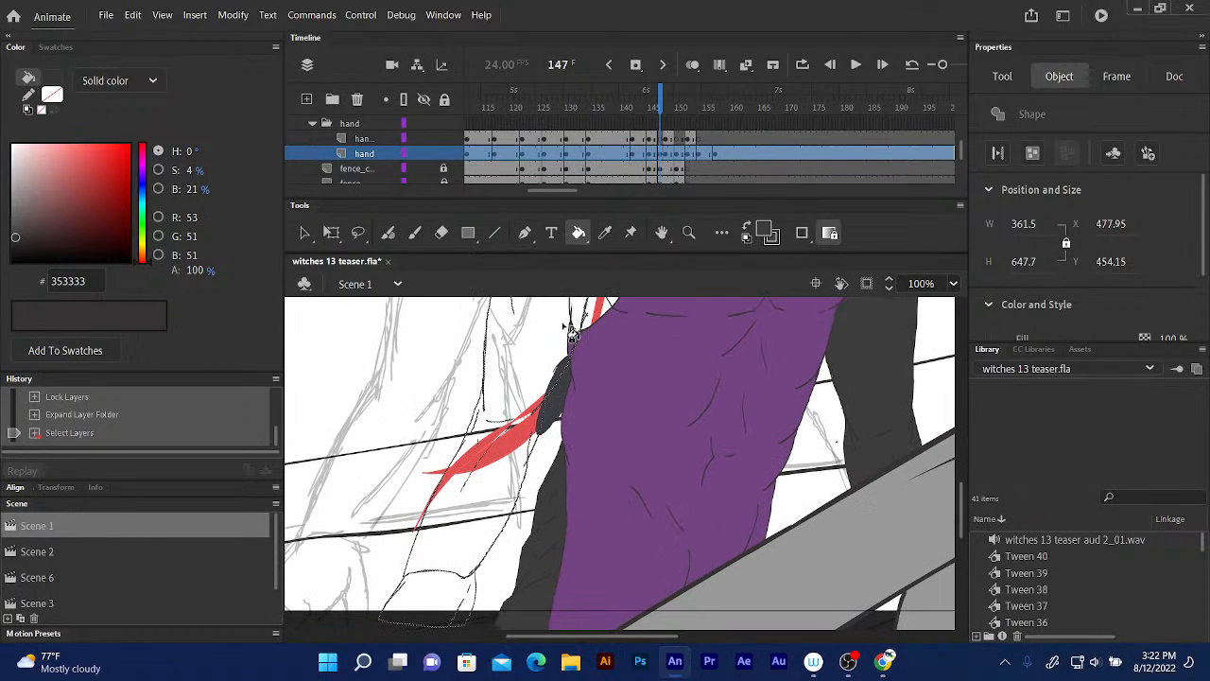
key(ctrl+=)
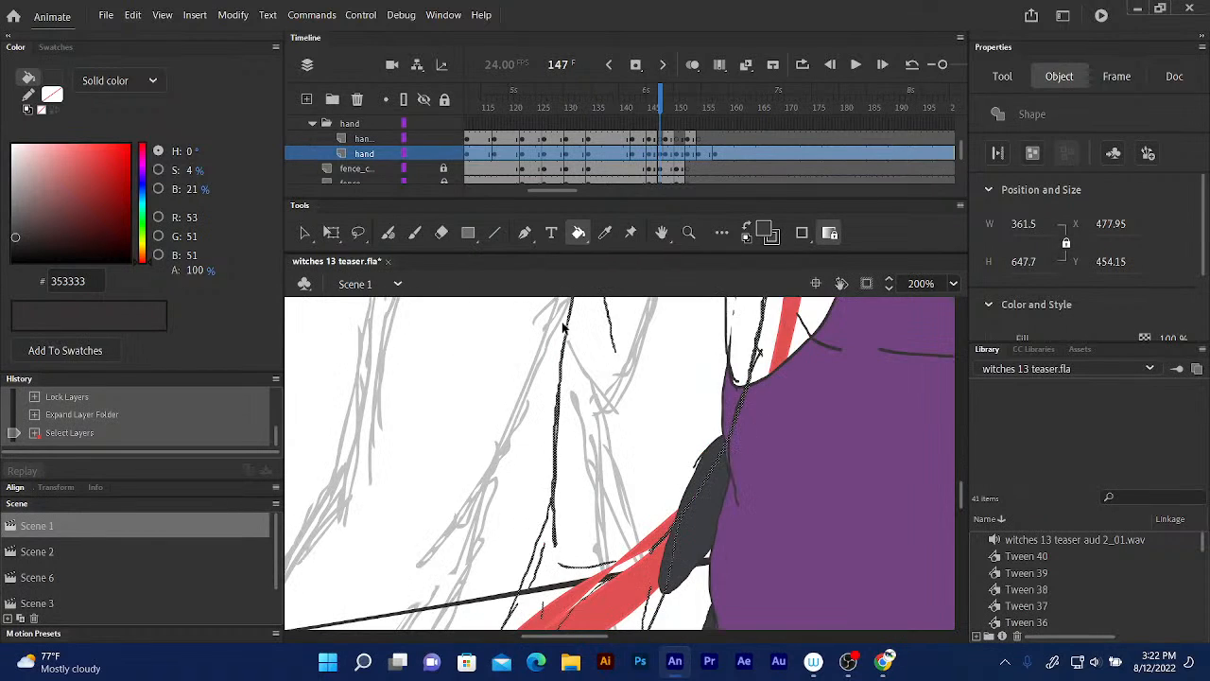
key(ctrl+=)
drag(605, 397, 547, 539)
drag(598, 429, 539, 566)
mouse_move(571, 483)
mouse_down()
mouse_move(540, 513)
mouse_move(536, 562)
mouse_up()
mouse_move(505, 410)
mouse_down()
mouse_move(514, 447)
mouse_move(476, 558)
mouse_move(494, 567)
mouse_move(537, 465)
mouse_move(433, 360)
mouse_up()
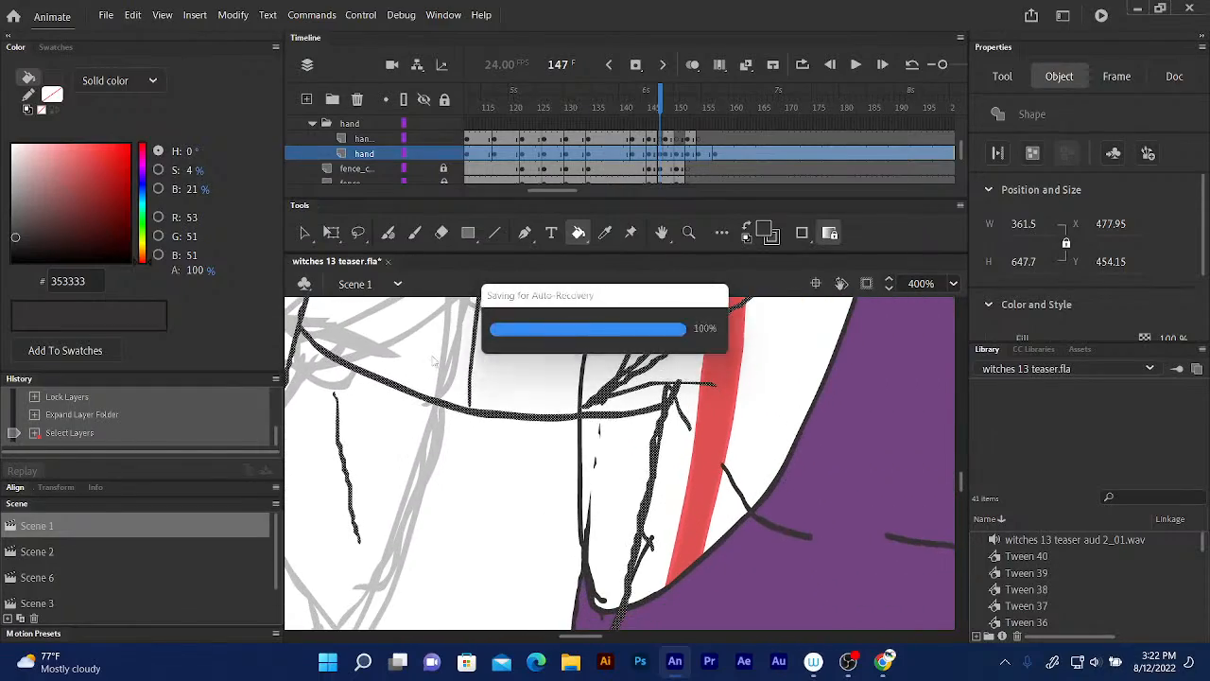
- Deselect the artwork and erase the rough inner edge of the arm line below the sleeve cuff with the size 3 Eraser
click(331, 233)
click(488, 367)
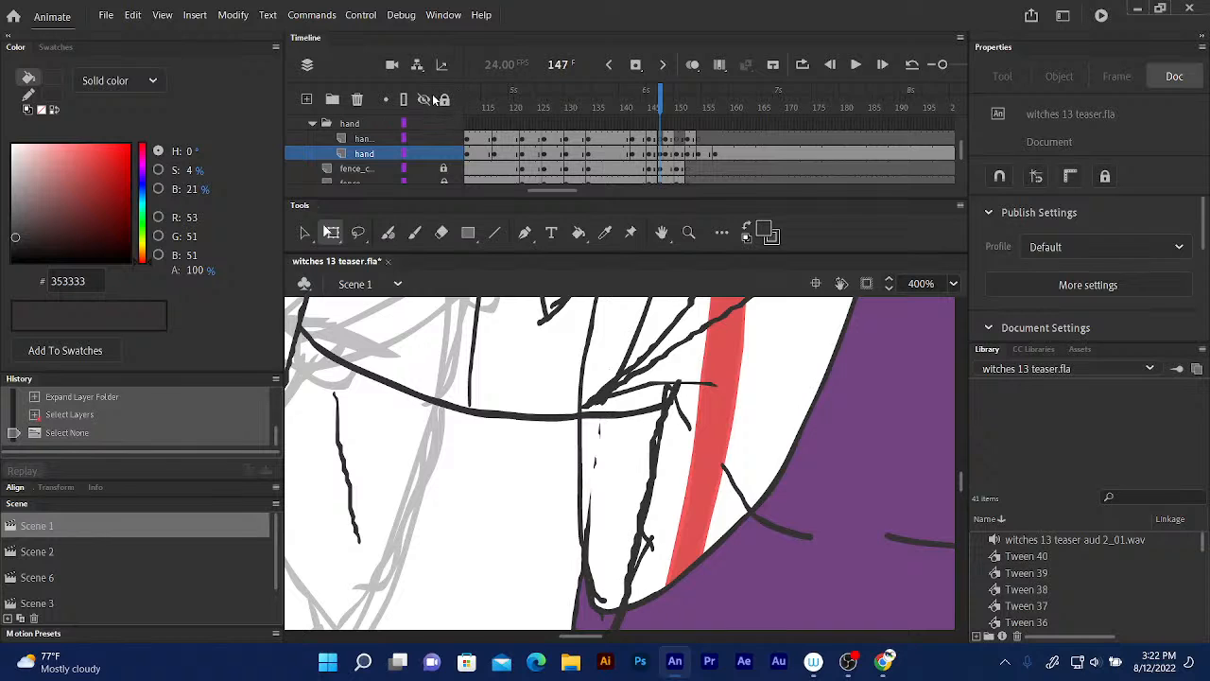
click(387, 232)
drag(643, 445, 646, 440)
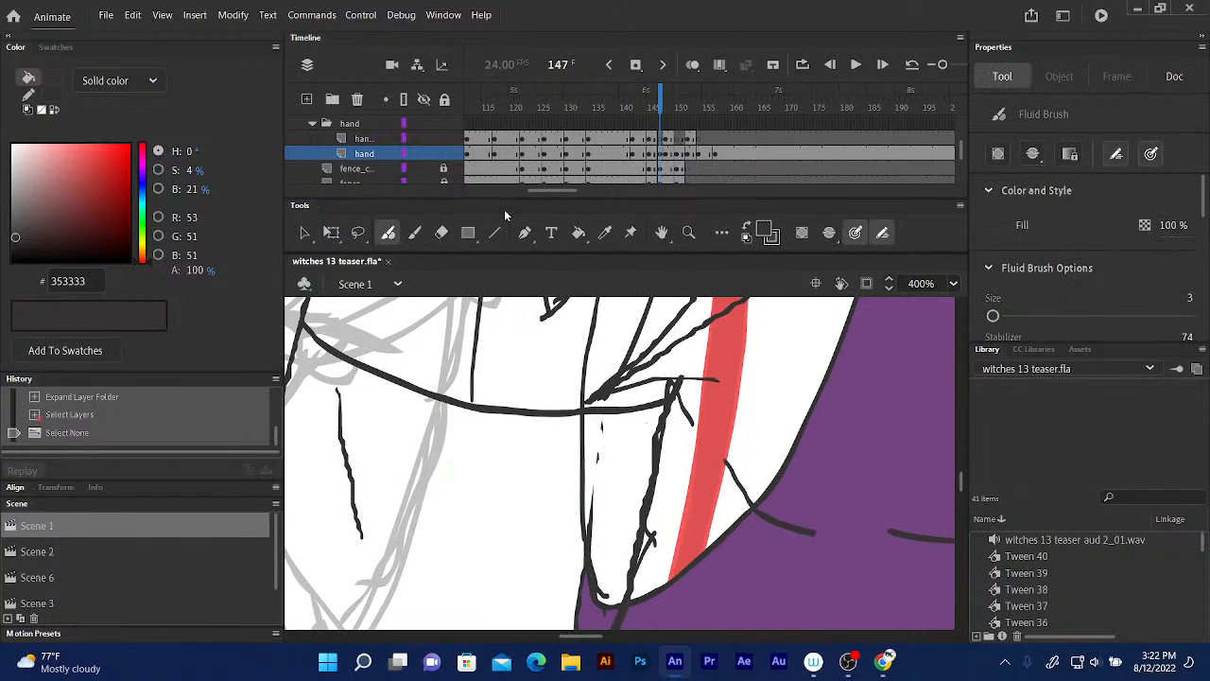
click(441, 233)
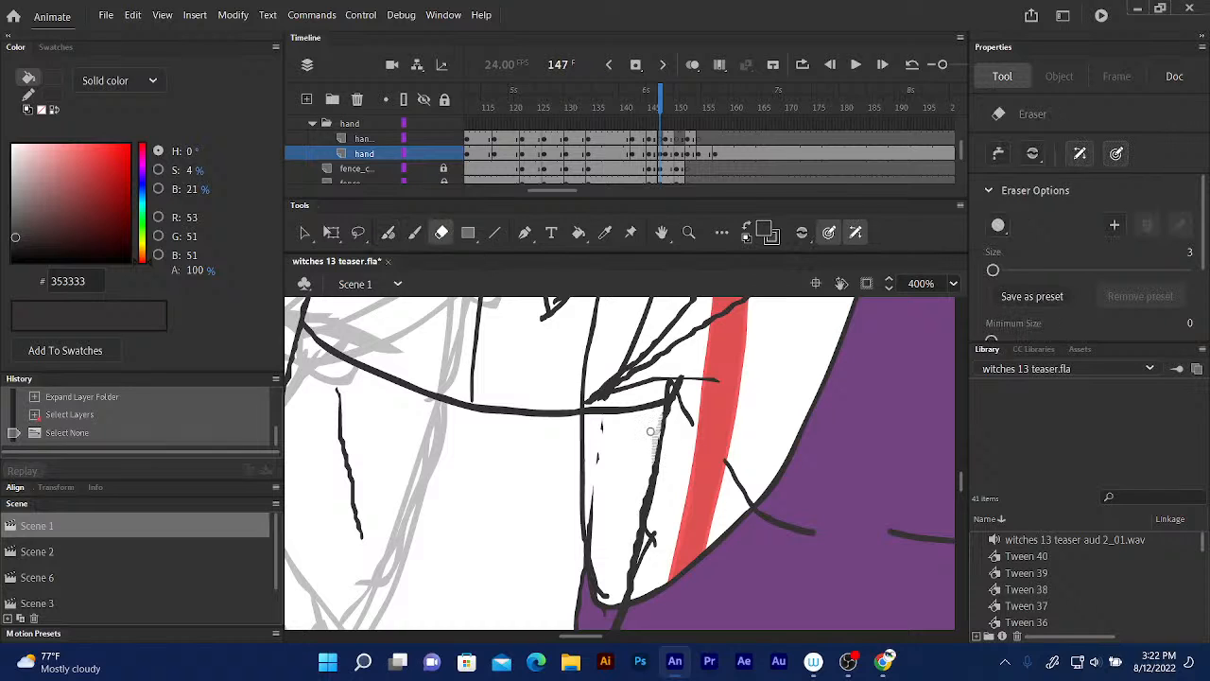
drag(650, 431, 627, 562)
- Patch the arm line with the size 3 Fluid Brush where it meets the shirt and at the sleeve cuff's corner
click(388, 232)
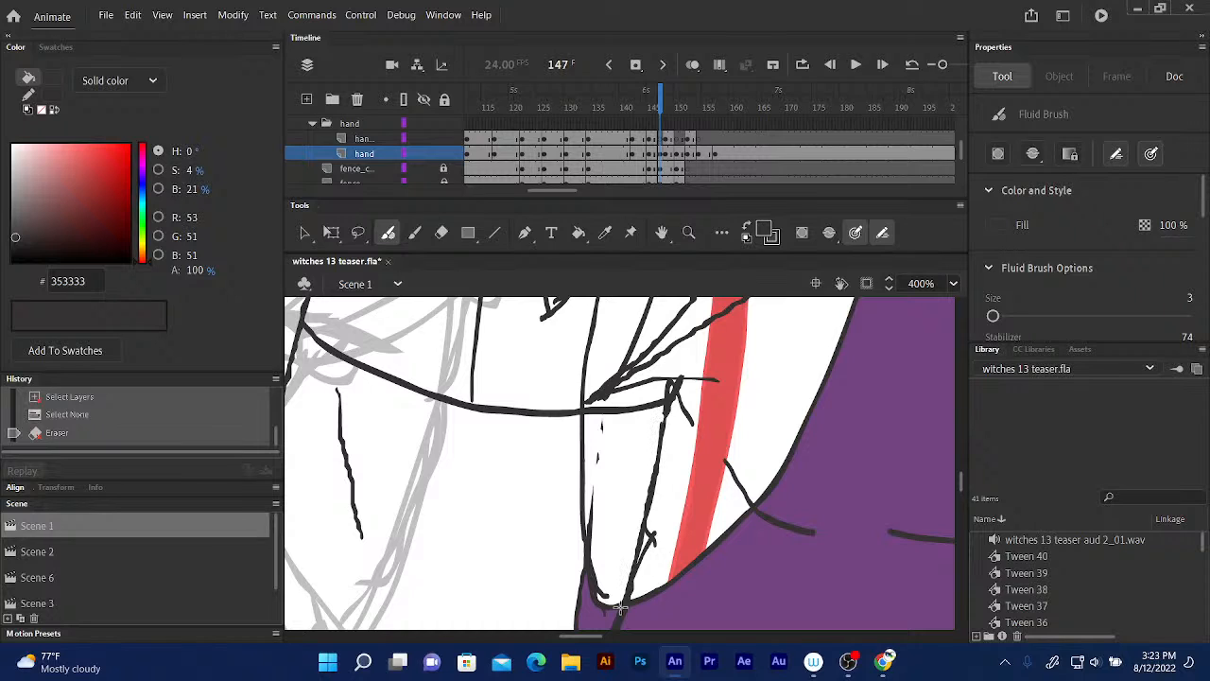
drag(621, 607, 619, 610)
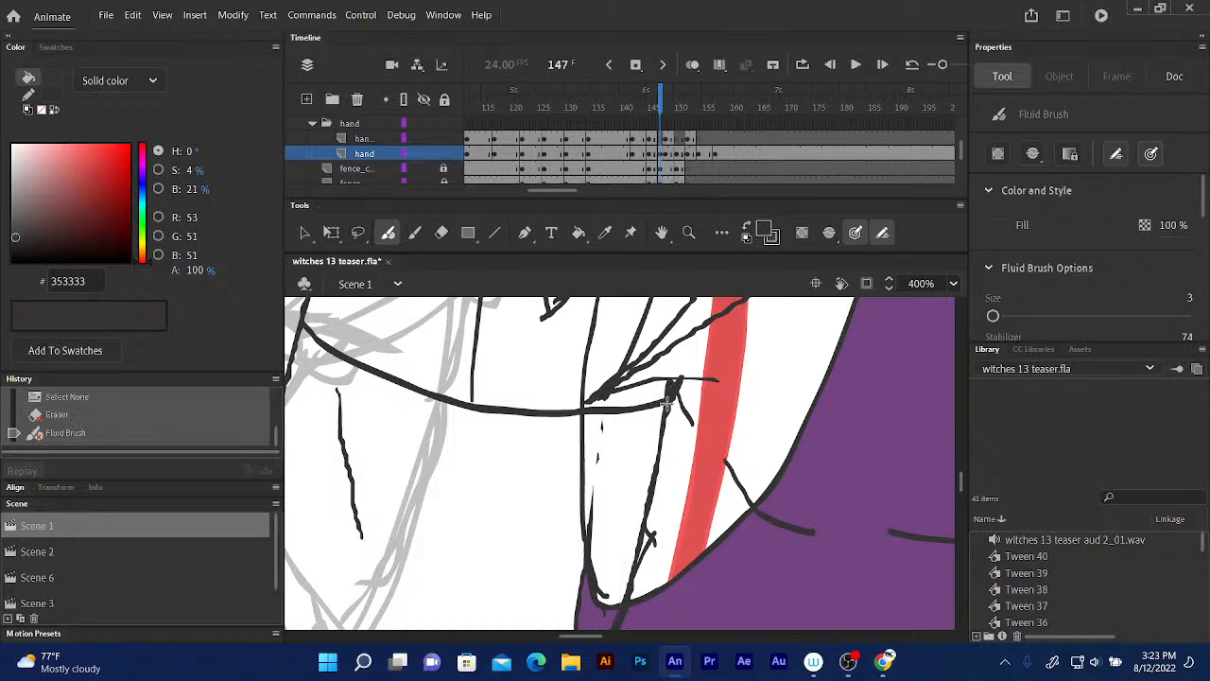
drag(665, 405, 677, 387)
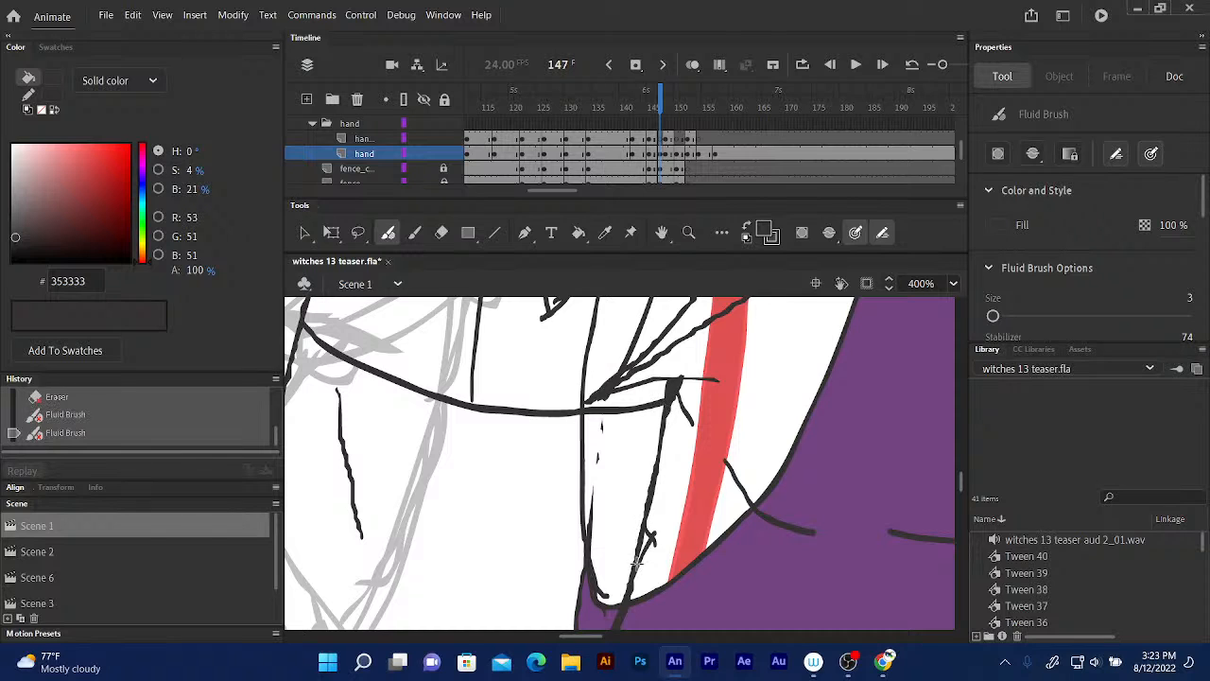
- Erase the rough upper edge of the upper diagonal line crossing the red stripe with the size 3 Eraser
drag(695, 442, 638, 327)
drag(616, 405, 613, 425)
drag(571, 351, 574, 574)
mouse_move(681, 405)
mouse_down()
mouse_move(640, 425)
mouse_move(668, 404)
mouse_up()
key(e)
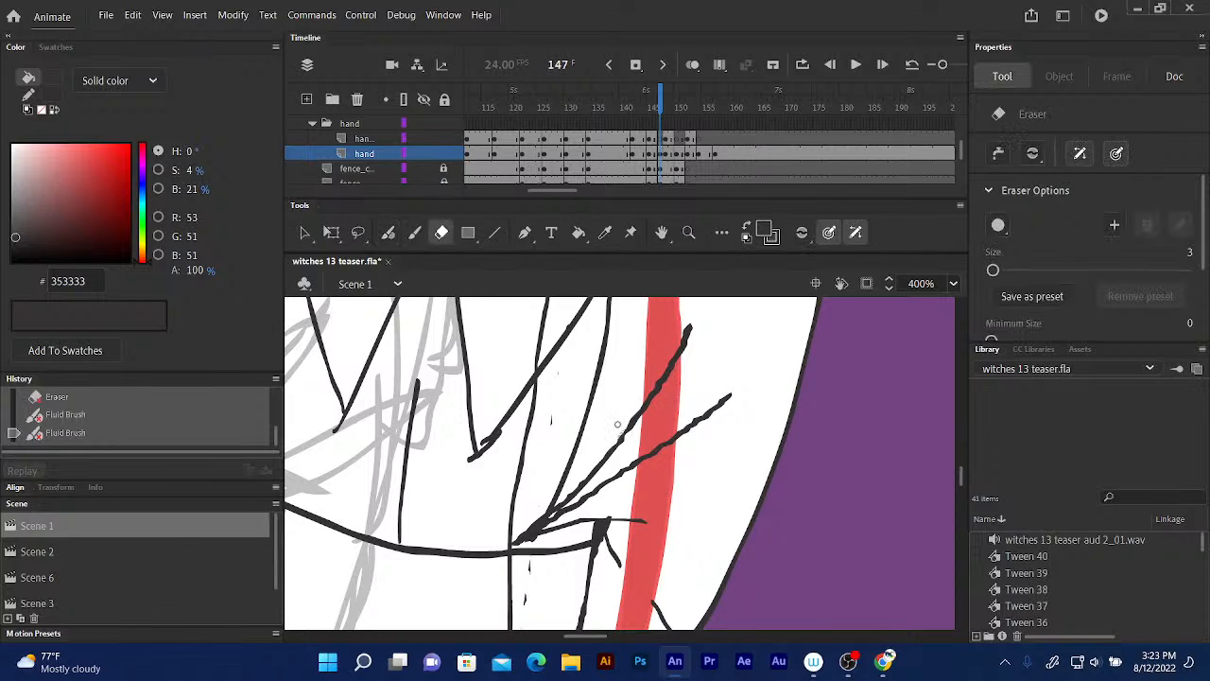
drag(620, 432, 628, 420)
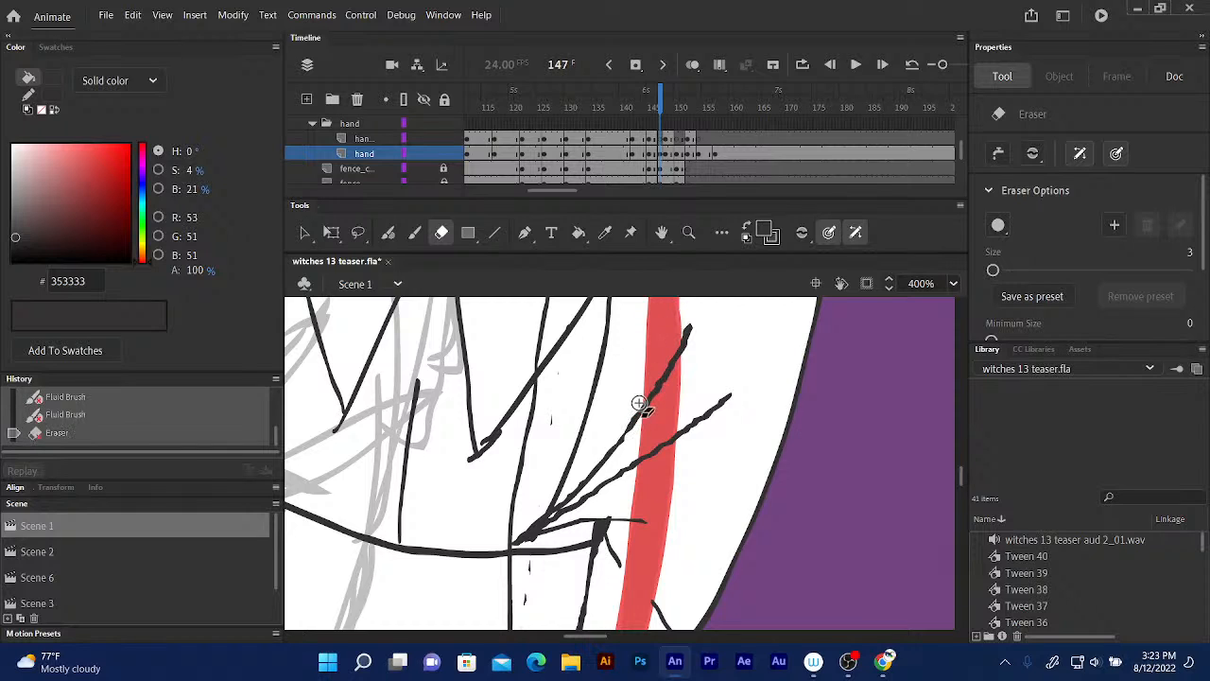
drag(646, 393, 684, 329)
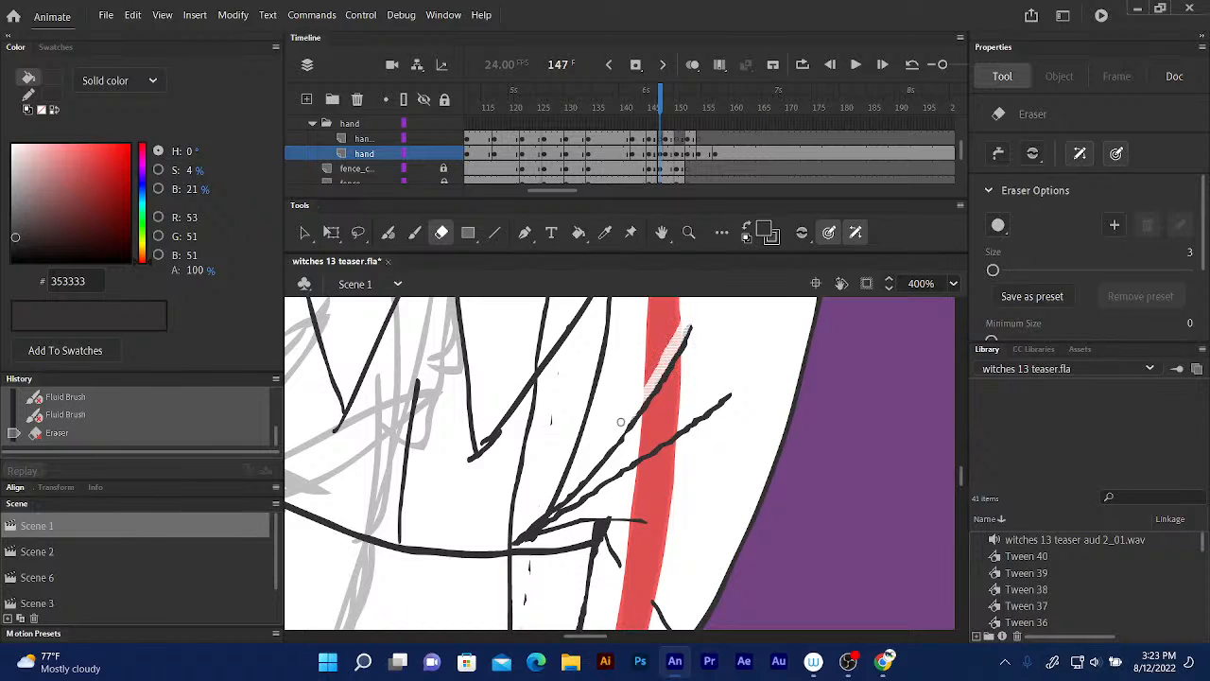
drag(688, 329, 690, 334)
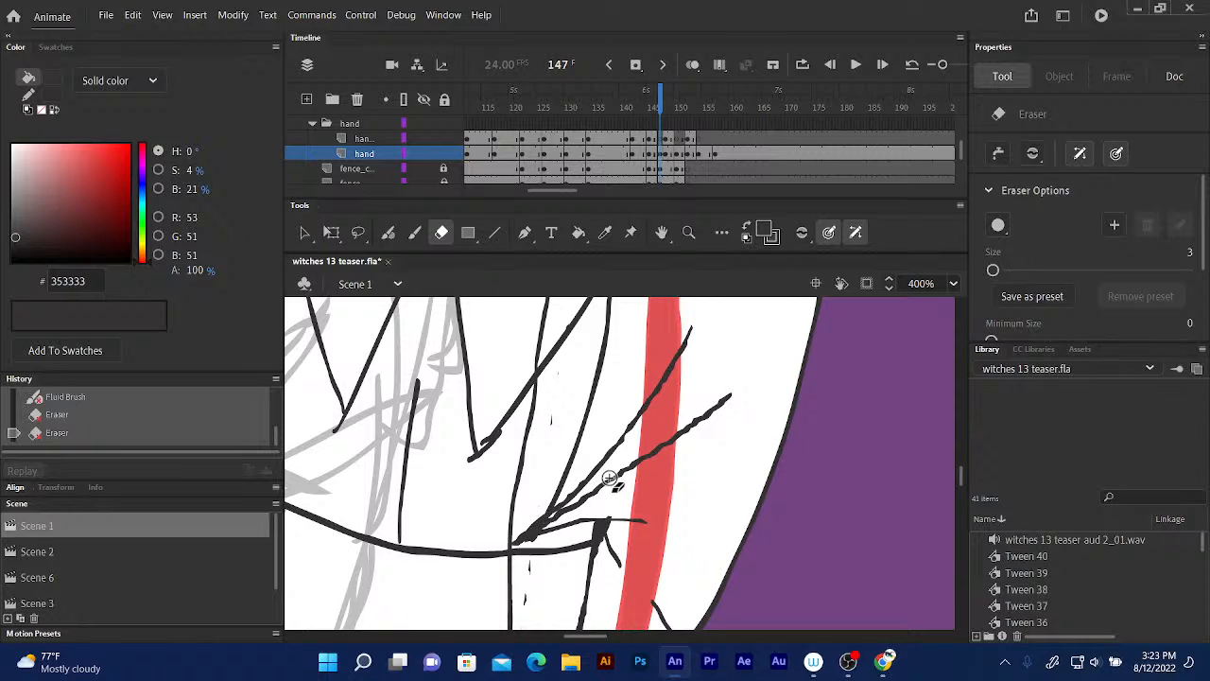
- Erase the overshooting tip of the V-shaped zigzag, and patch it and the diagonal lines beside it with the size 3 Fluid Brush
drag(485, 441, 487, 438)
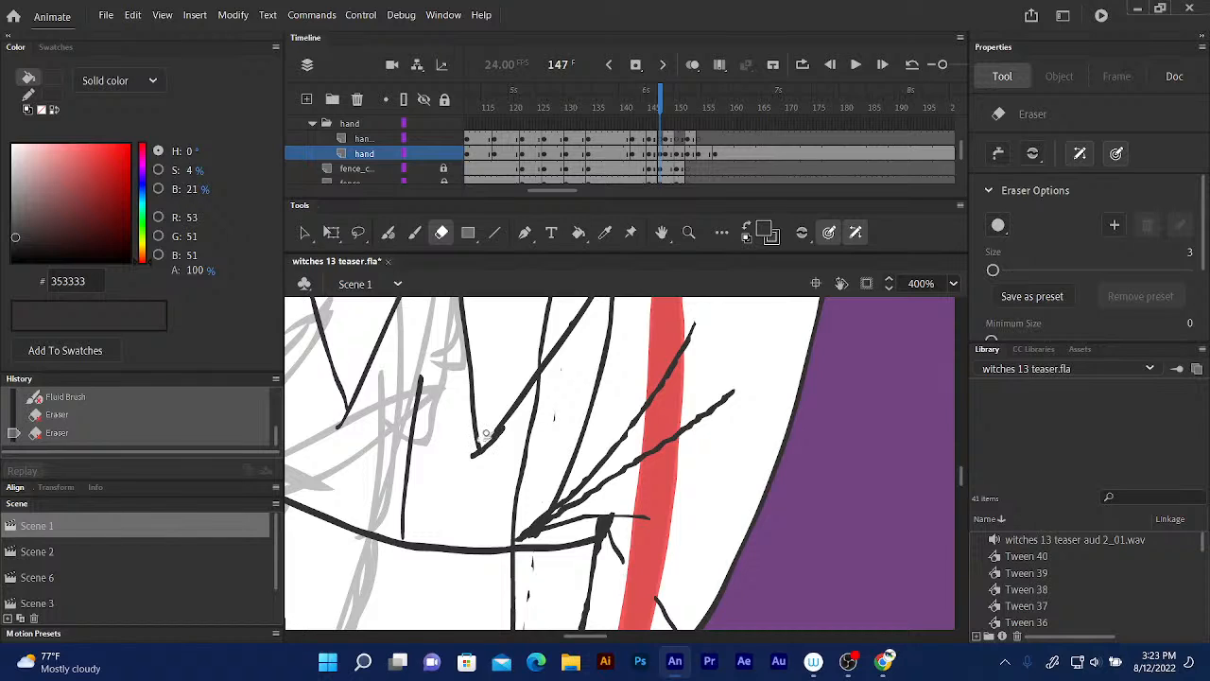
drag(485, 433, 497, 413)
click(388, 234)
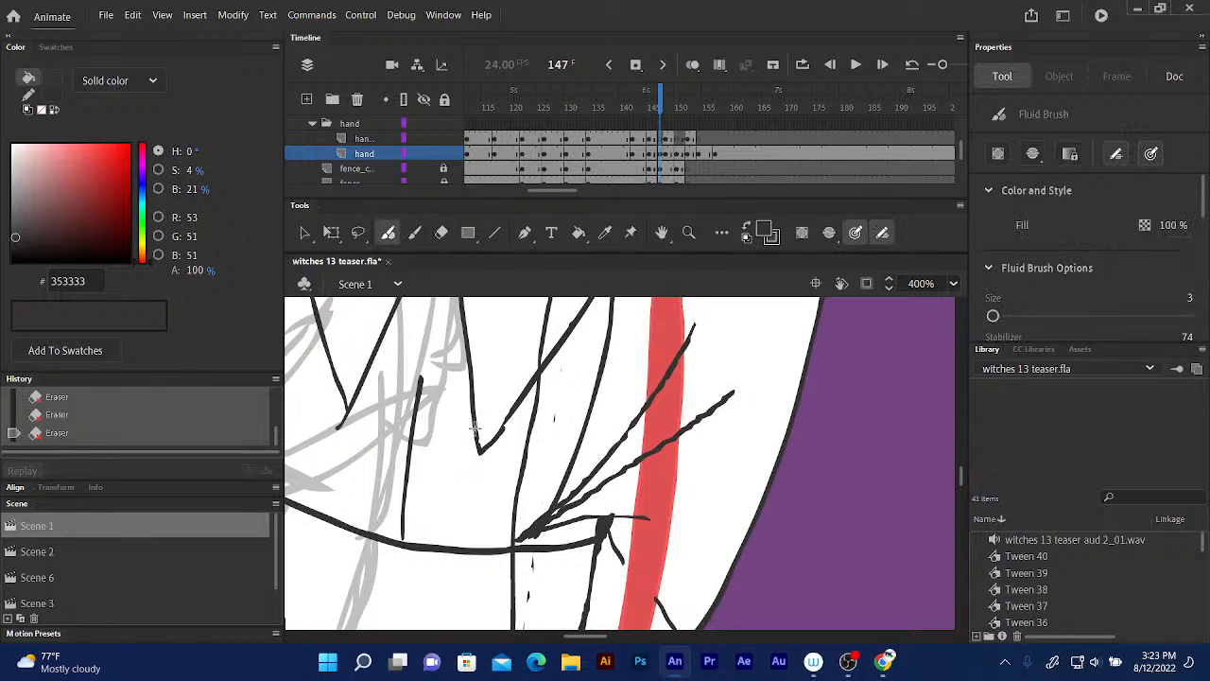
mouse_move(475, 428)
mouse_down()
mouse_move(494, 423)
mouse_move(480, 449)
mouse_move(559, 364)
mouse_up()
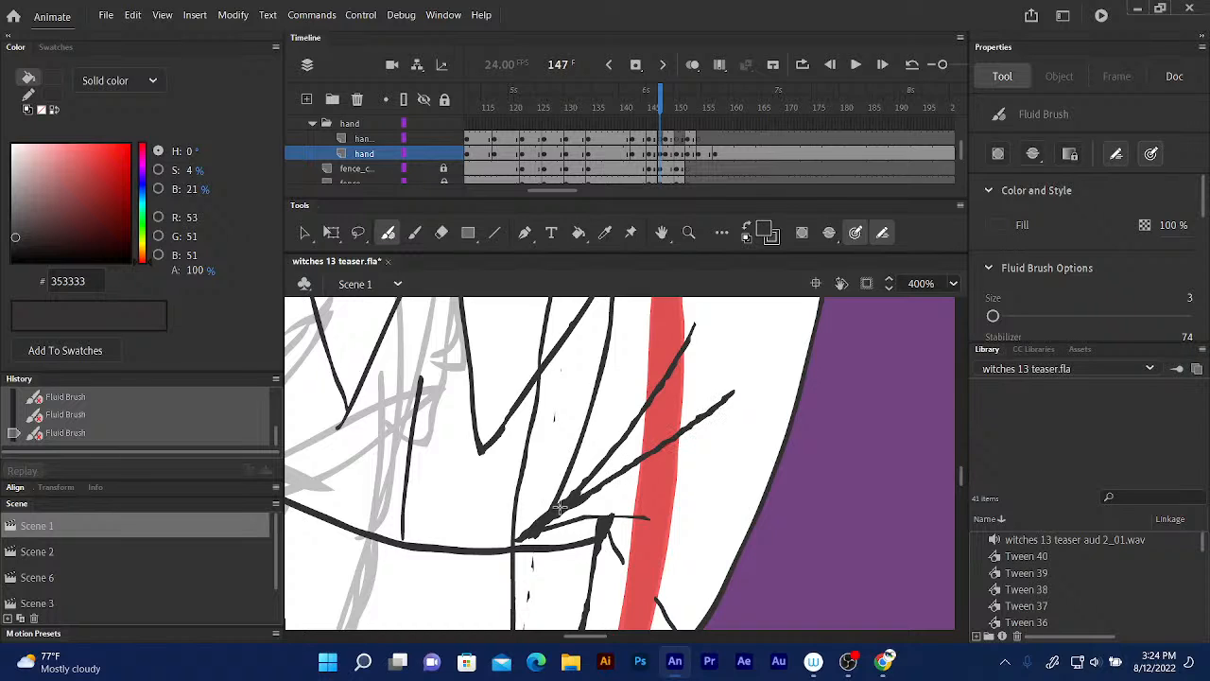
drag(560, 508, 728, 402)
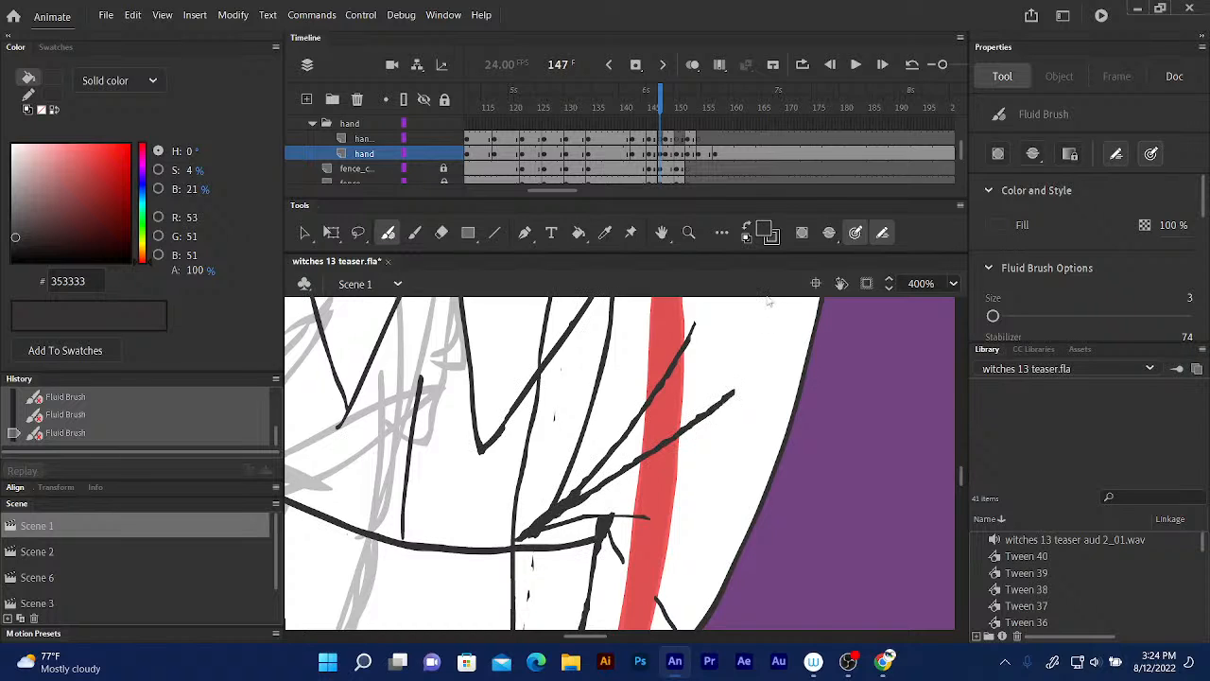
- Thicken the character's outer outline from beside the zigzag down past the curved hem line with the size 3 Fluid Brush
drag(629, 388, 689, 473)
drag(589, 373, 695, 349)
mouse_move(577, 361)
mouse_down()
mouse_move(638, 381)
mouse_move(668, 420)
mouse_move(688, 383)
mouse_up()
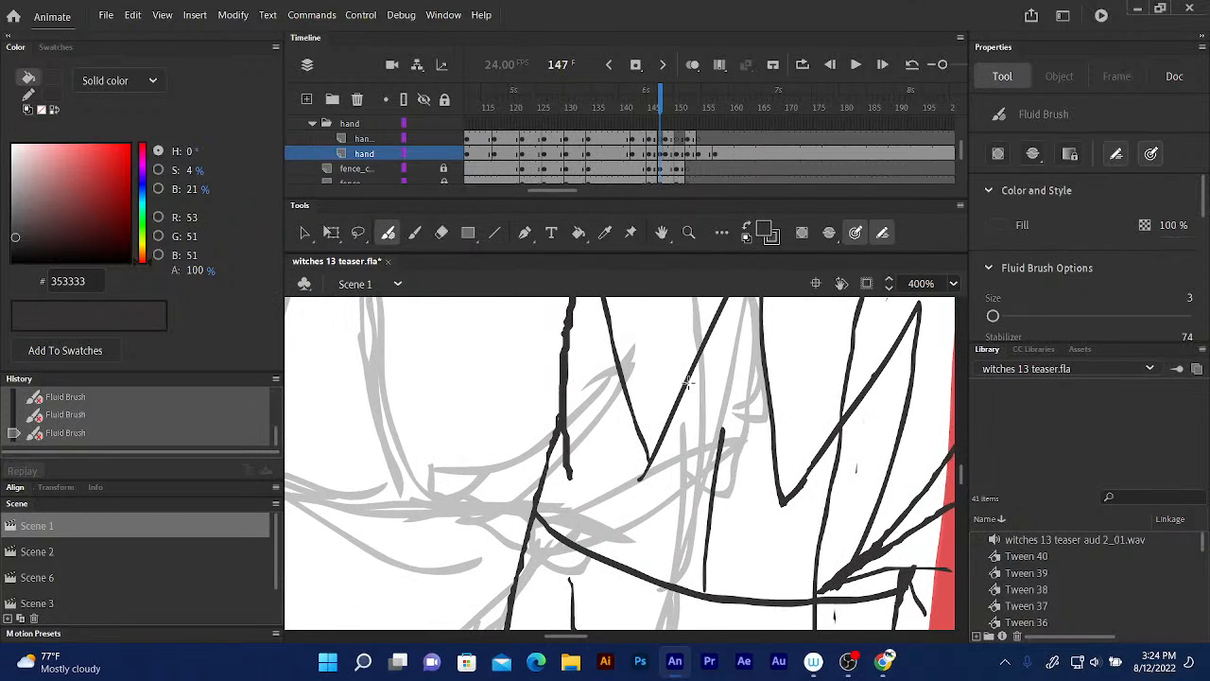
mouse_move(541, 458)
mouse_down()
mouse_move(554, 424)
mouse_move(532, 470)
mouse_up()
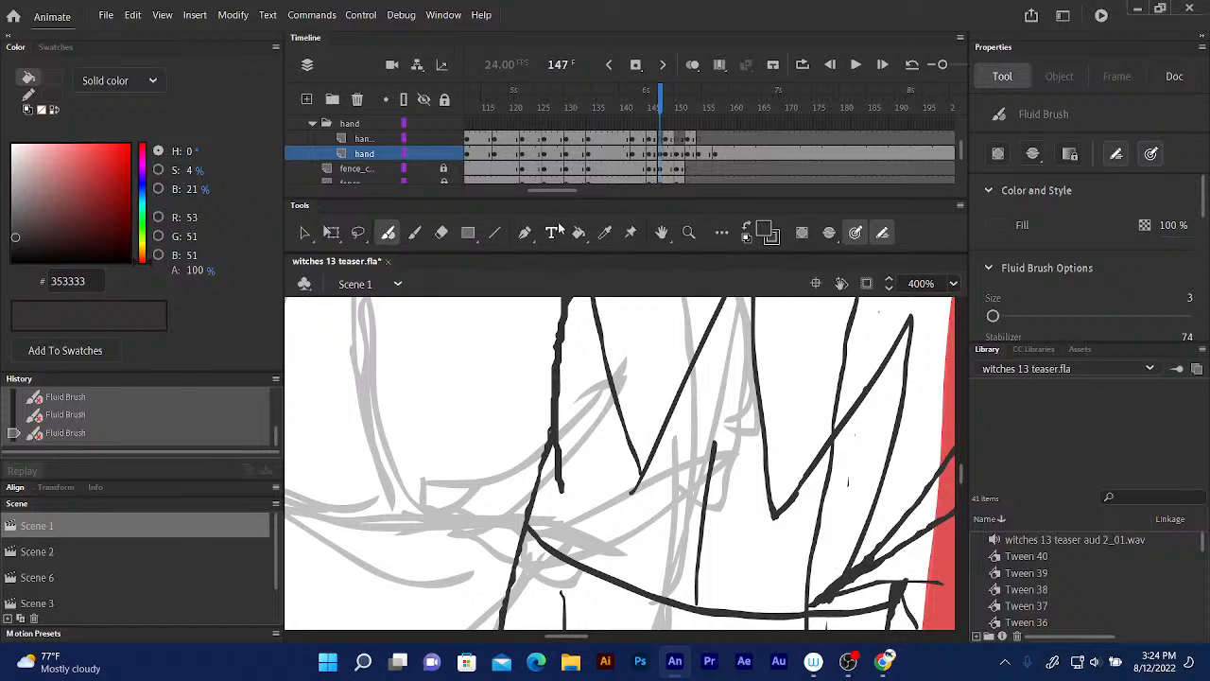
mouse_move(489, 417)
mouse_down()
mouse_move(397, 605)
mouse_move(441, 549)
mouse_move(382, 606)
mouse_up()
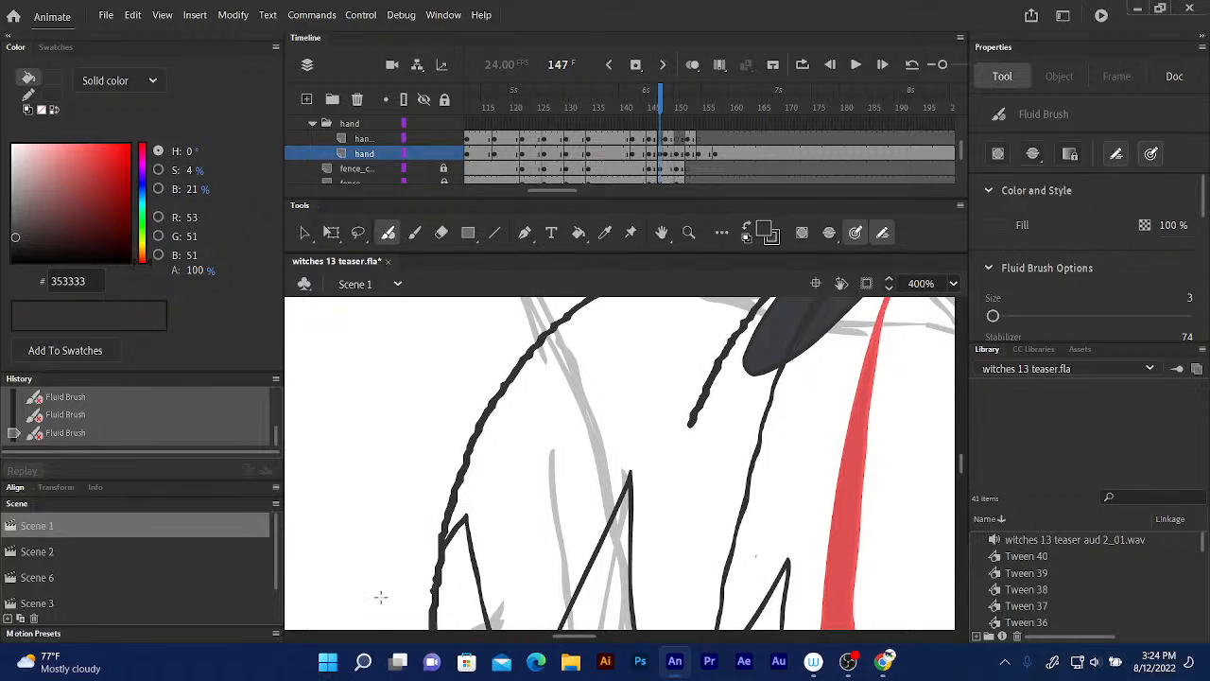
mouse_move(440, 501)
mouse_down()
mouse_move(421, 538)
mouse_move(357, 583)
mouse_move(491, 397)
mouse_move(447, 482)
mouse_move(477, 375)
mouse_move(454, 438)
mouse_move(484, 395)
mouse_up()
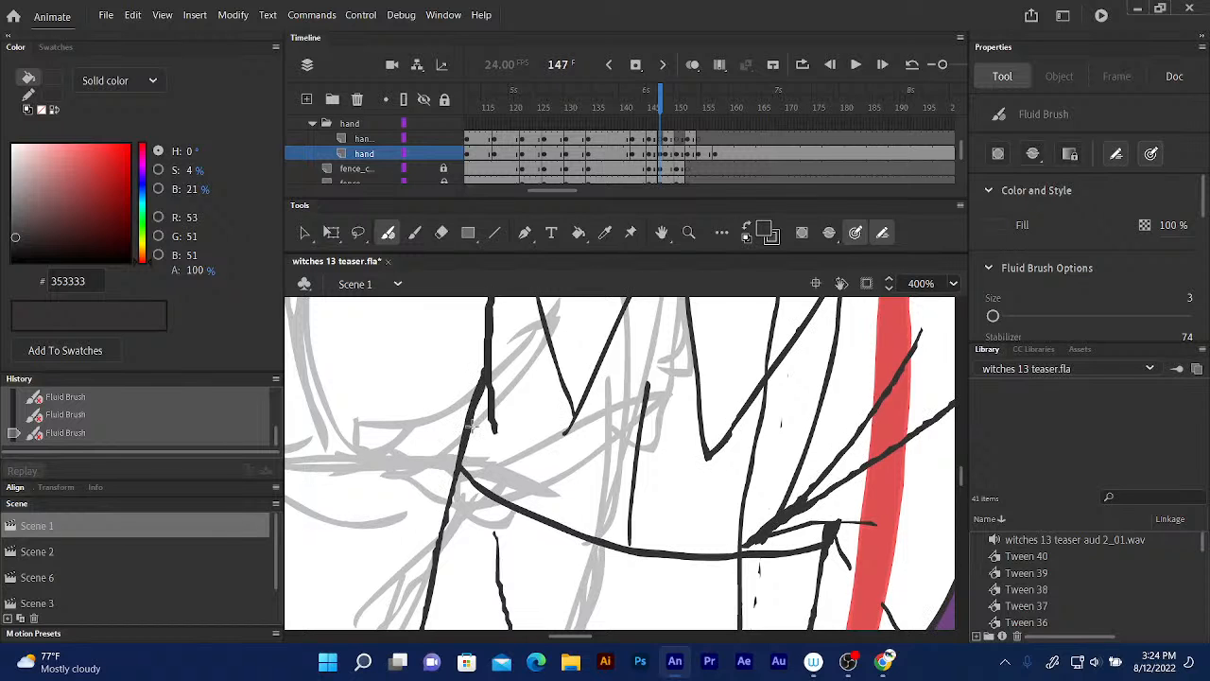
scroll(454, 369, down, 5)
drag(436, 330, 423, 347)
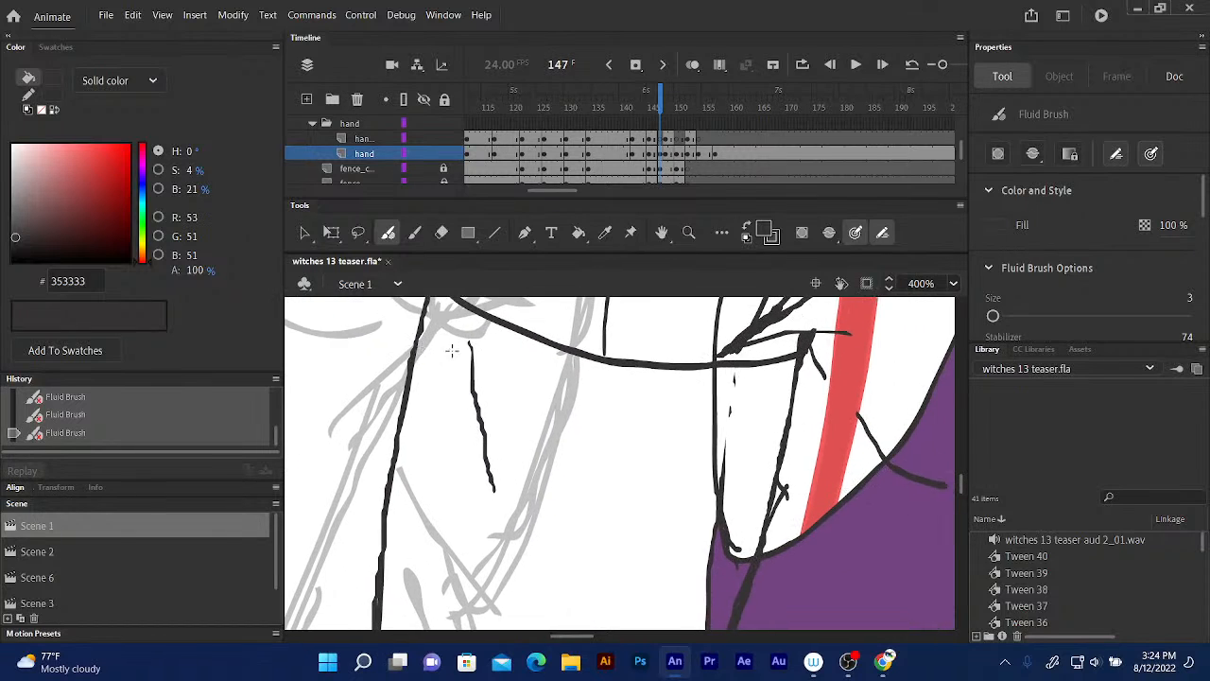
- Retrace the lower part of the outer outline down to its short end above the dark diagonal bar with the Fluid Brush
drag(578, 588, 624, 470)
scroll(624, 470, down, 5)
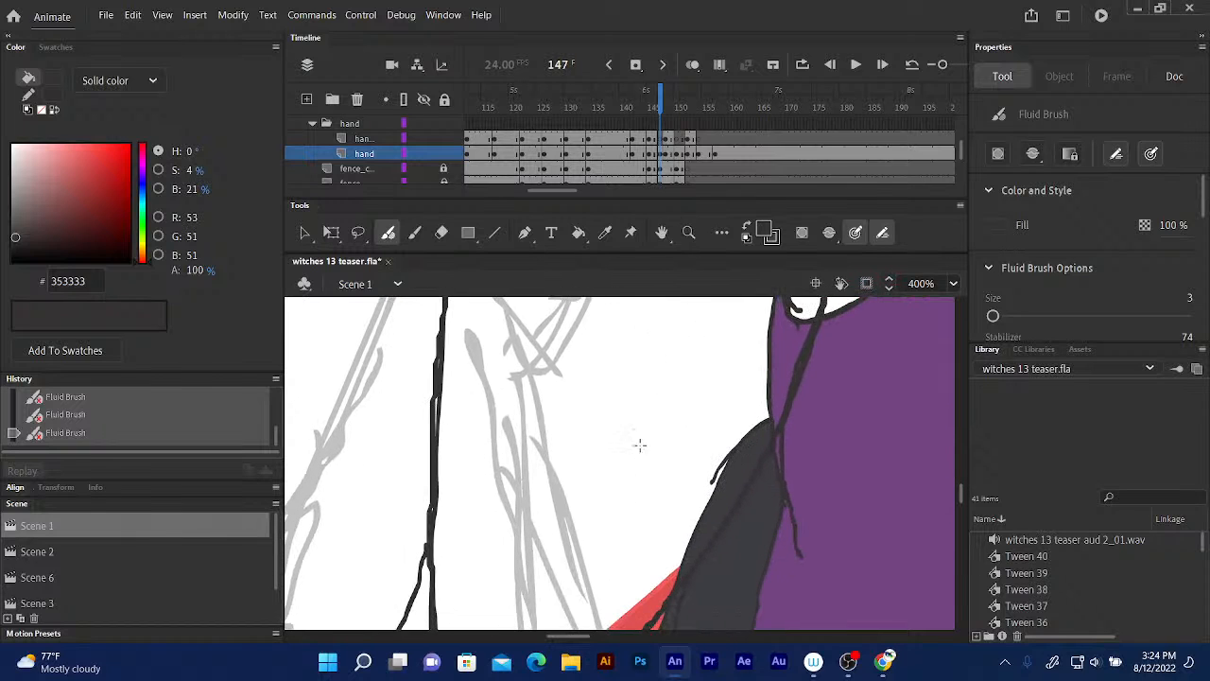
scroll(611, 489, down, 3)
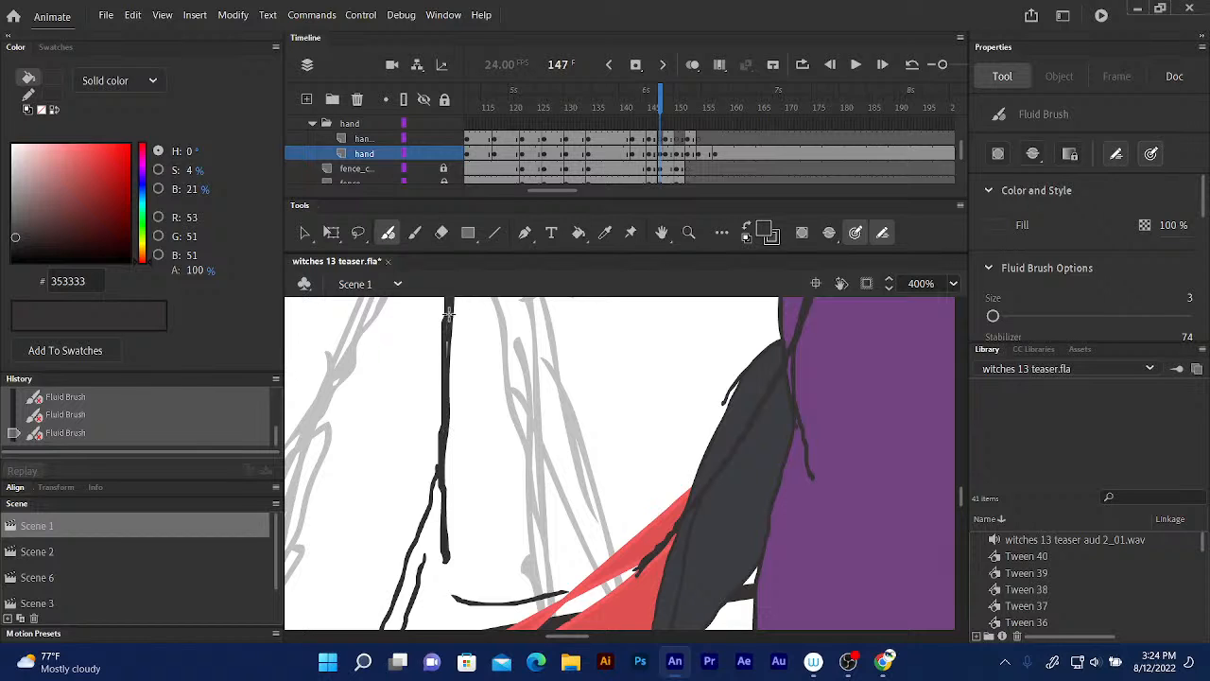
drag(448, 312, 451, 546)
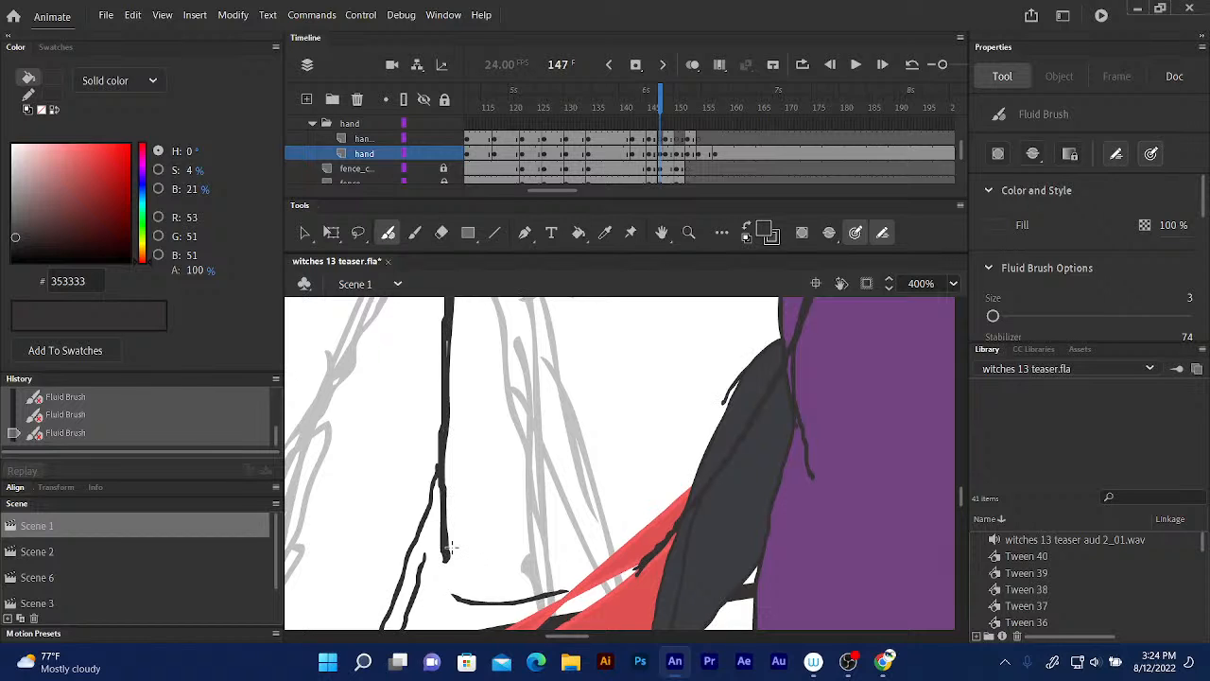
mouse_move(529, 451)
mouse_down()
mouse_move(619, 343)
mouse_move(676, 326)
mouse_move(669, 337)
mouse_up()
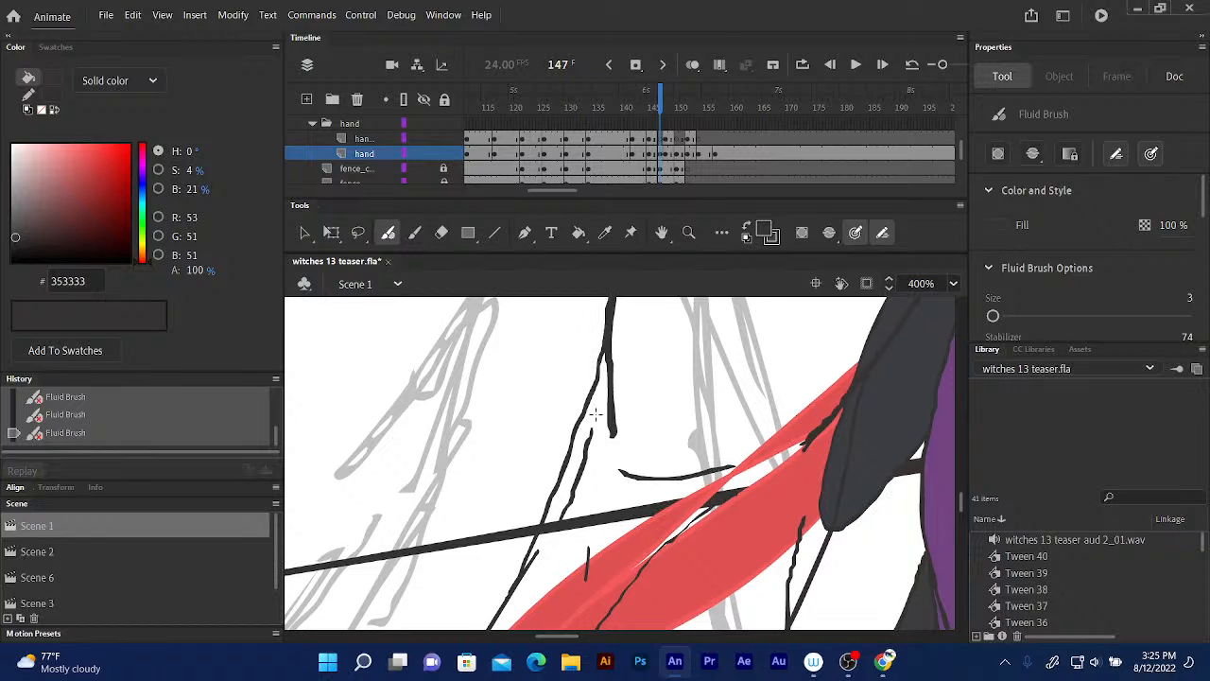
drag(614, 389, 599, 247)
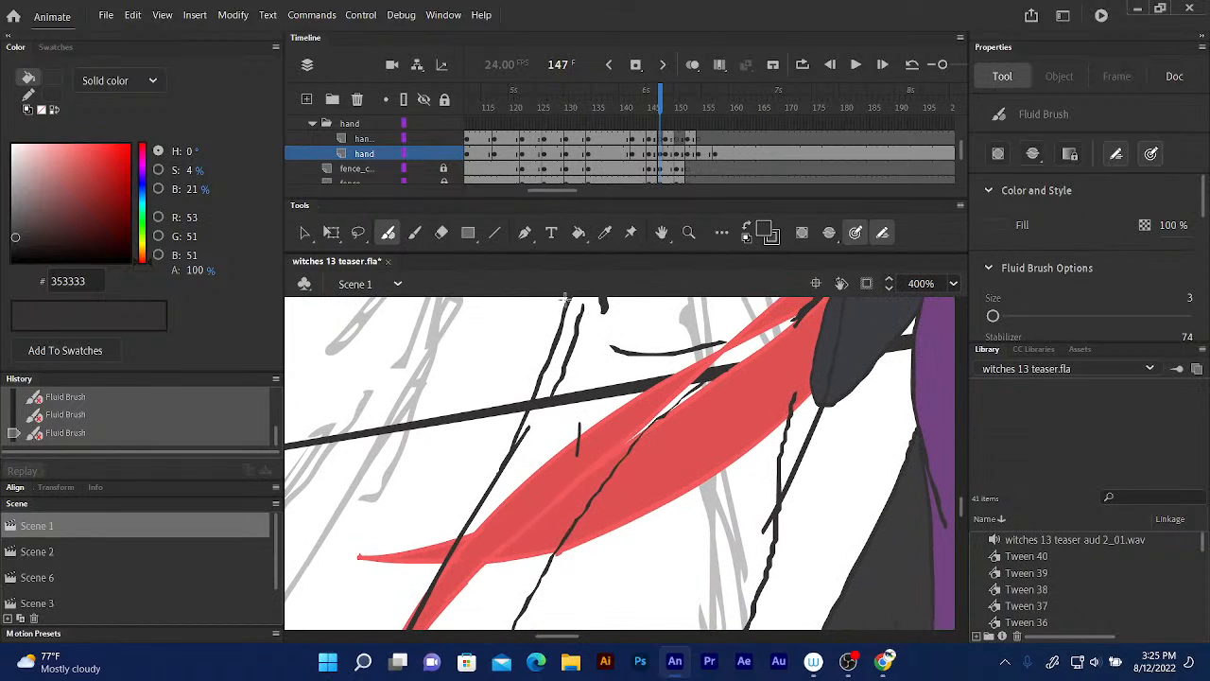
- Erase the rough edge of the short line beside the outline above the diagonal bar, and redraw it with the Fluid Brush
click(442, 233)
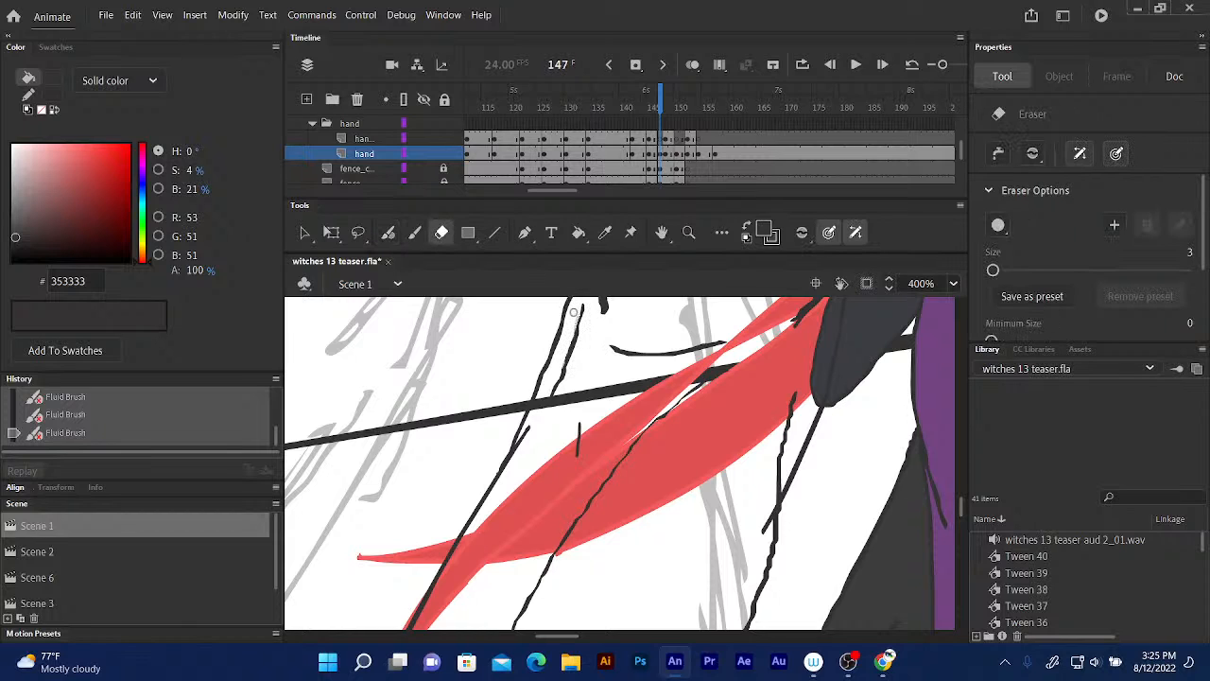
drag(547, 401, 585, 315)
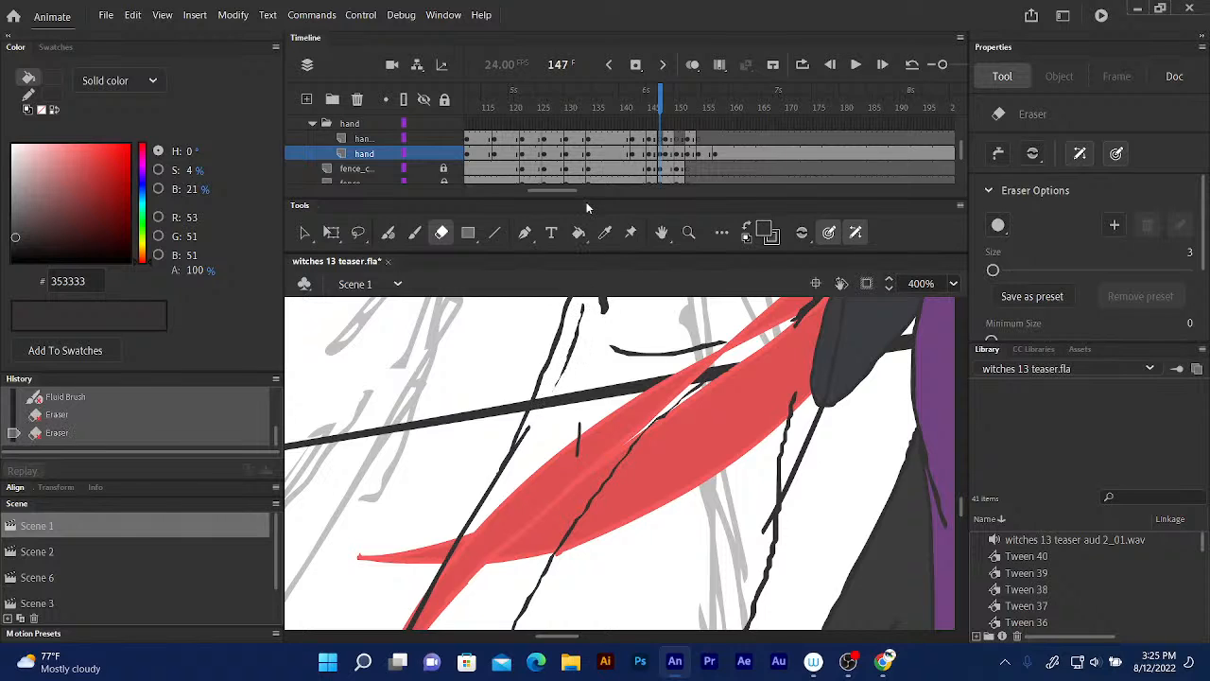
click(388, 233)
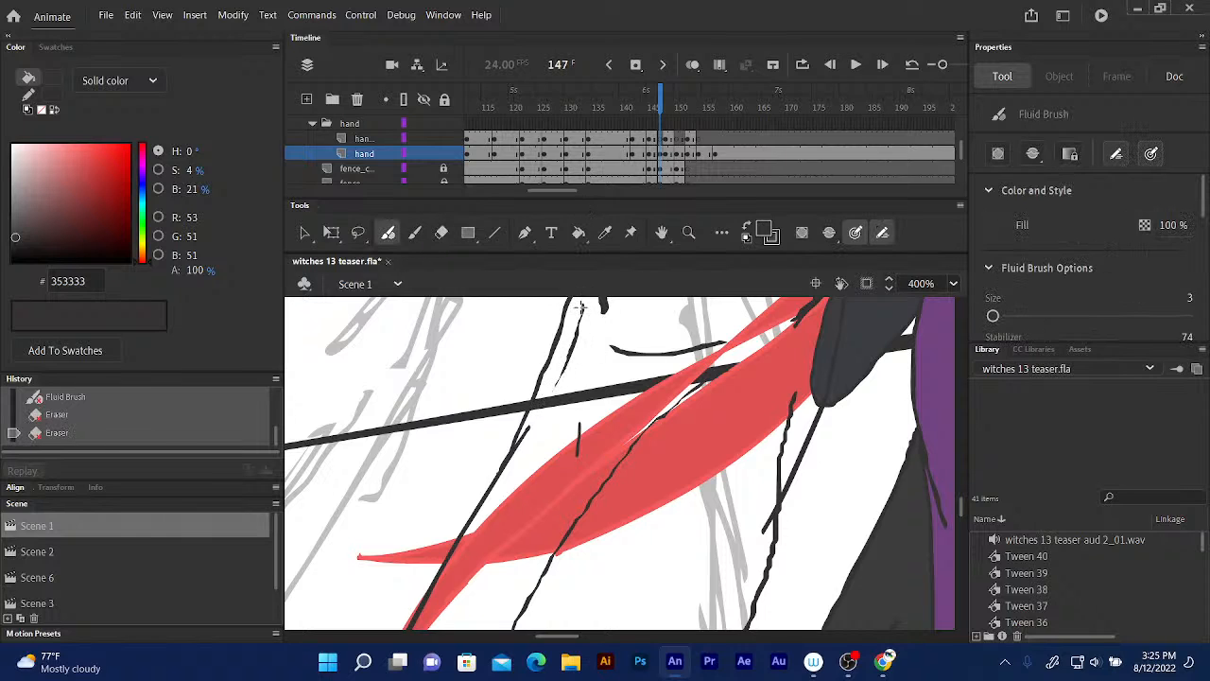
drag(582, 304, 540, 414)
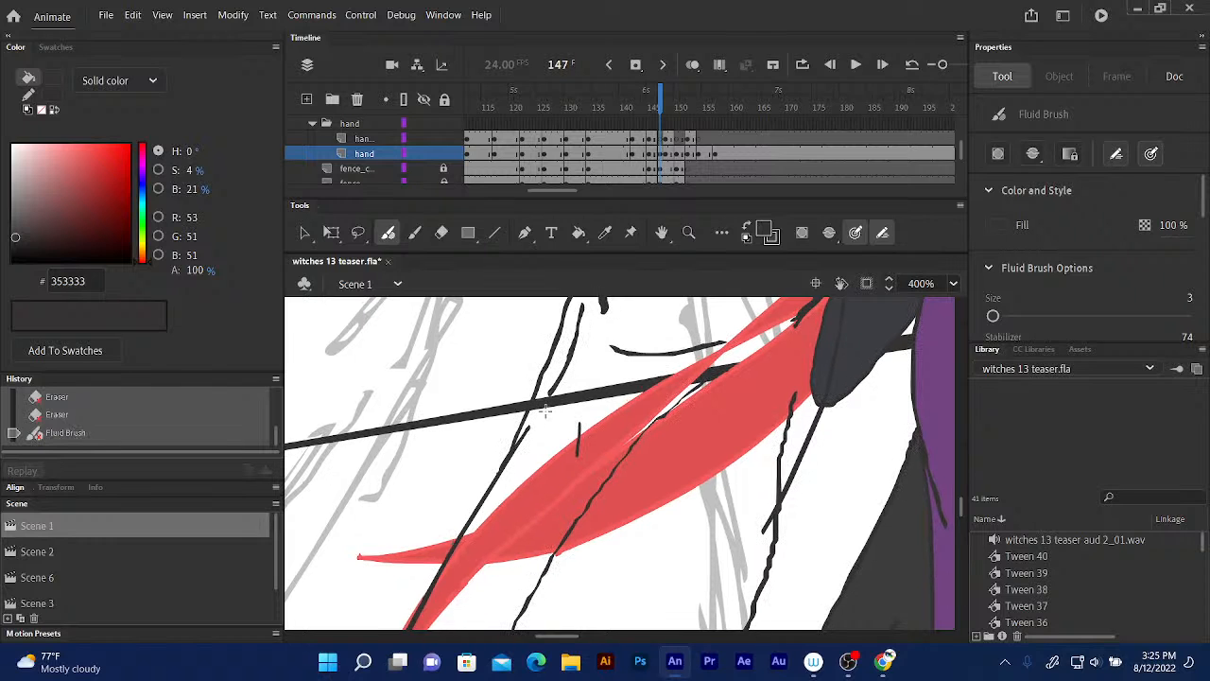
scroll(603, 386, right, 2)
scroll(603, 386, up, 1)
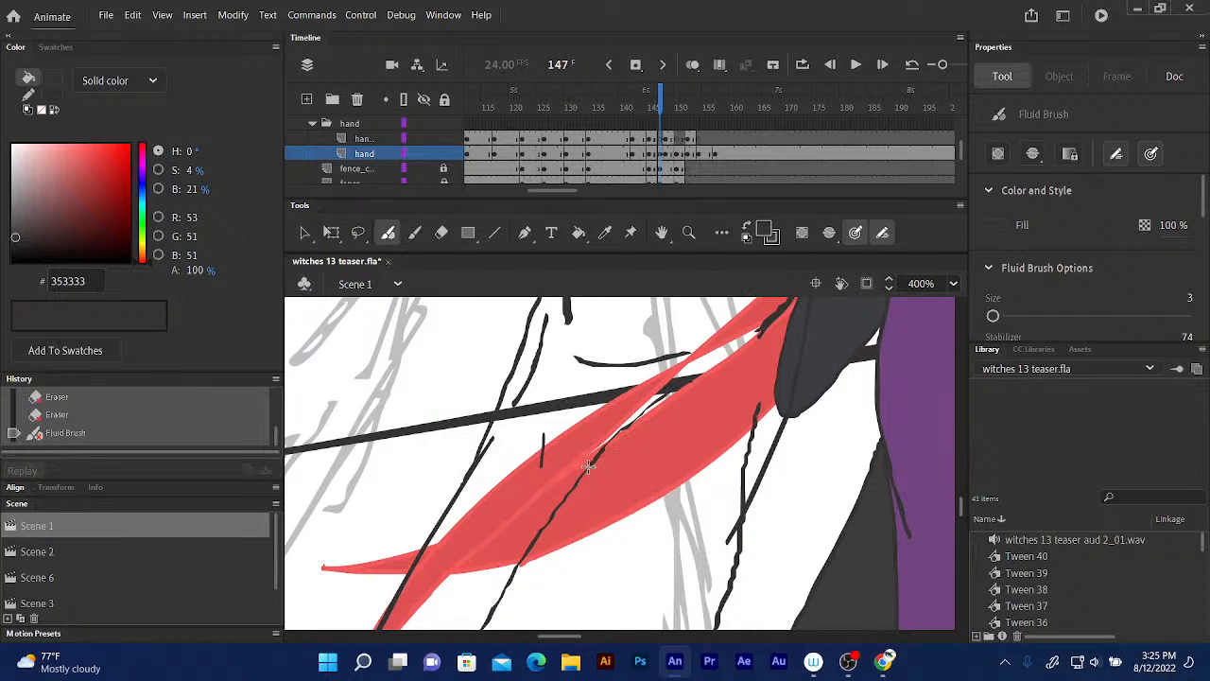
- Retrace the inner line across the red shape with the size 3 Fluid Brush, extending its lower end slightly
mouse_move(588, 466)
mouse_down()
mouse_move(678, 385)
mouse_move(683, 313)
mouse_move(667, 277)
mouse_up()
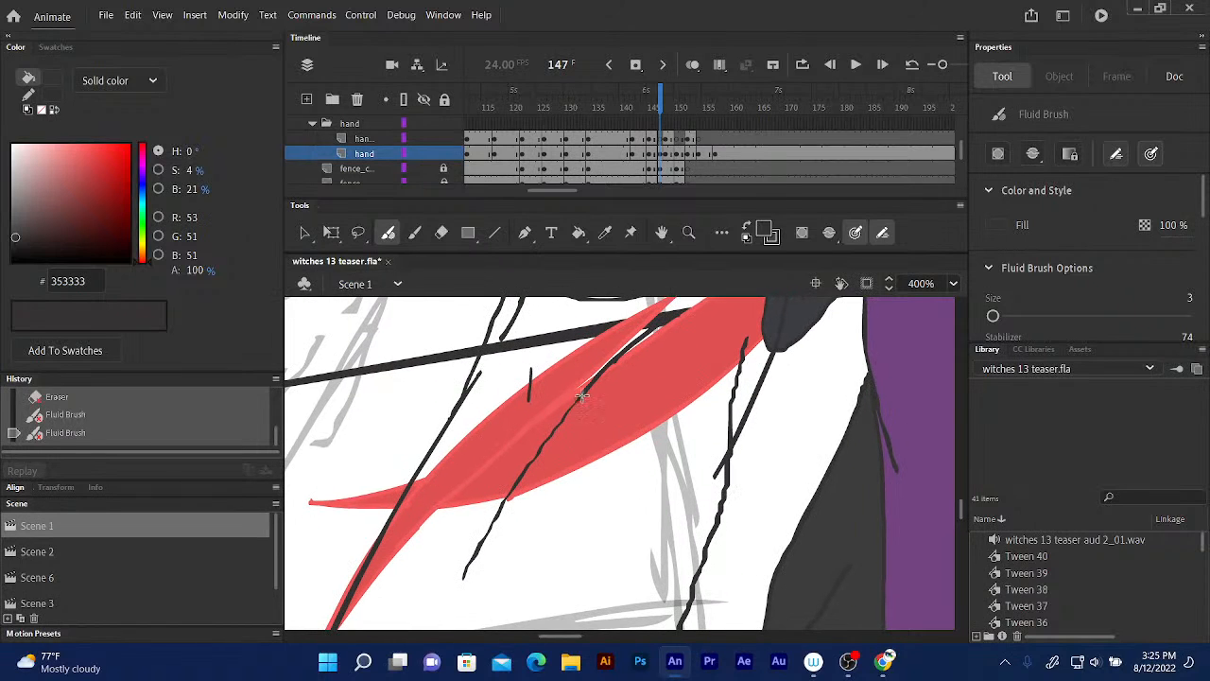
mouse_move(586, 386)
mouse_down()
mouse_move(495, 512)
mouse_move(453, 596)
mouse_up()
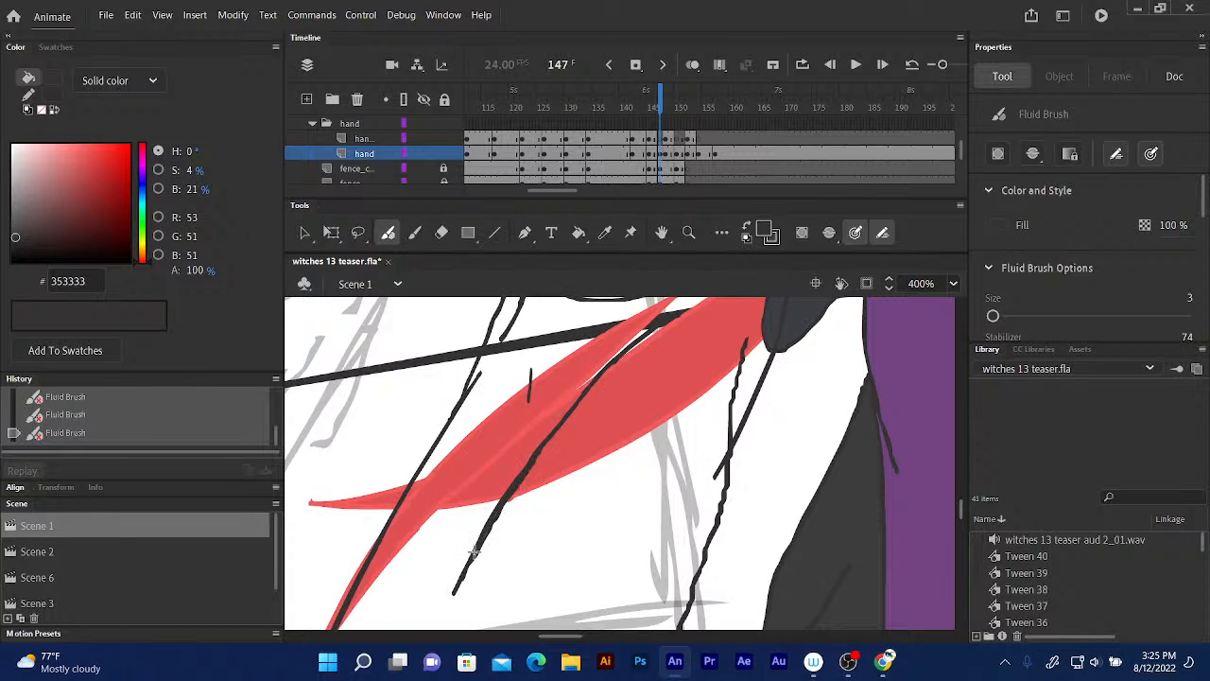
drag(473, 552, 689, 346)
drag(634, 432, 528, 461)
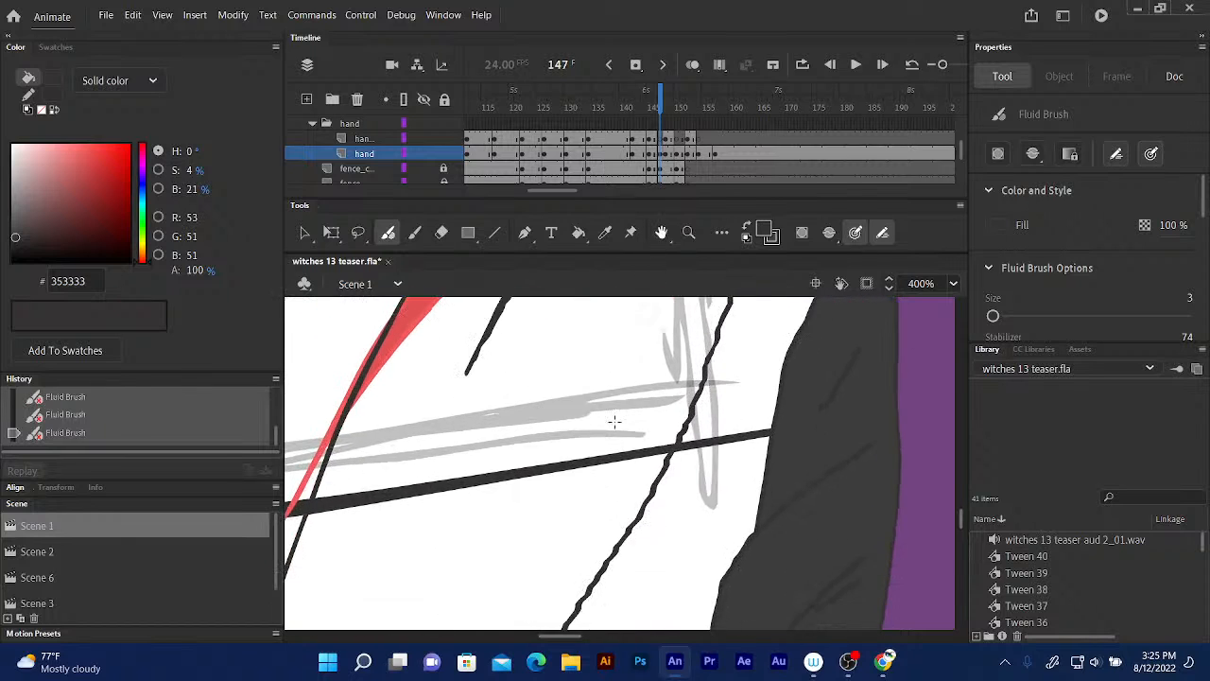
- Close the gap in the curved cross line by extending it to the corner of the wavy diagonal line with the Fluid Brush
drag(658, 231, 615, 277)
scroll(542, 406, down, 4)
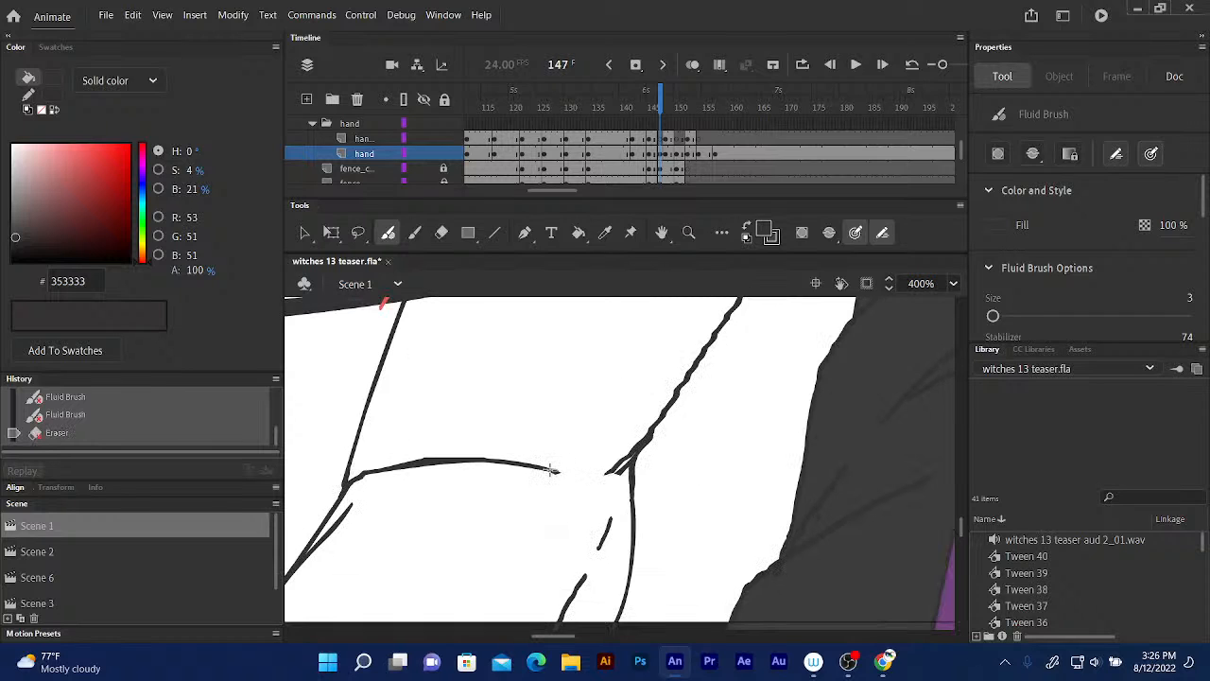
drag(579, 470, 607, 470)
drag(550, 469, 635, 456)
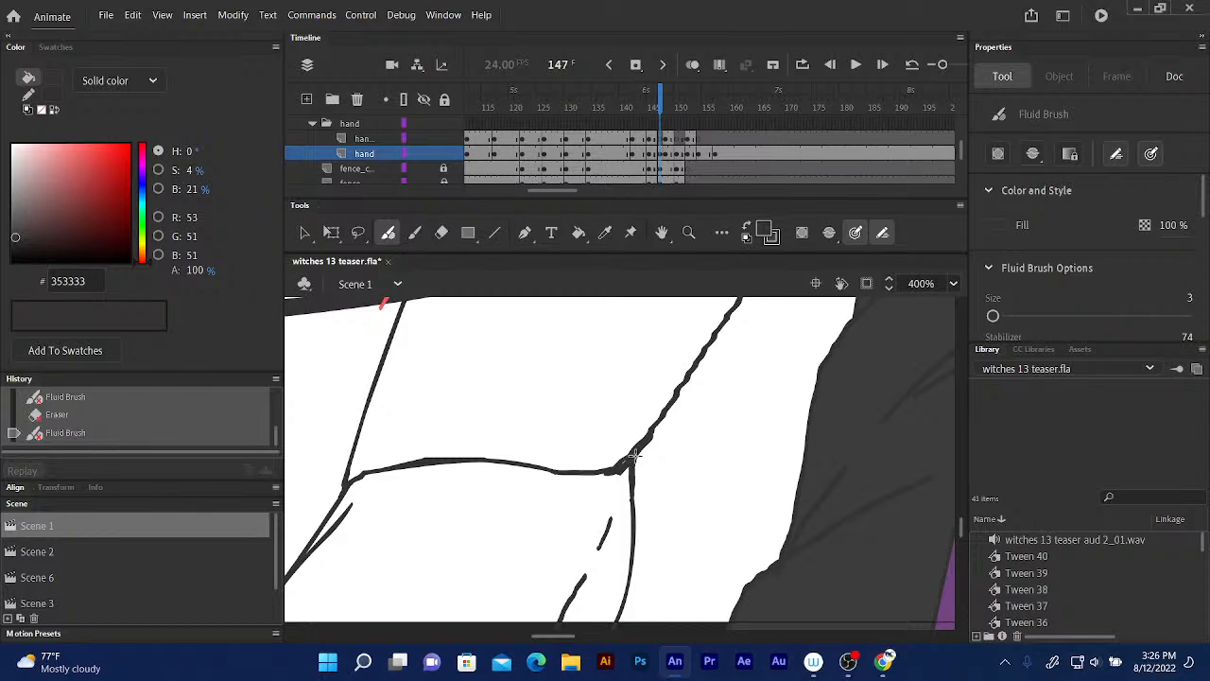
mouse_move(676, 371)
mouse_down()
mouse_move(532, 381)
mouse_move(497, 400)
mouse_move(565, 386)
mouse_move(625, 336)
mouse_move(623, 370)
mouse_up()
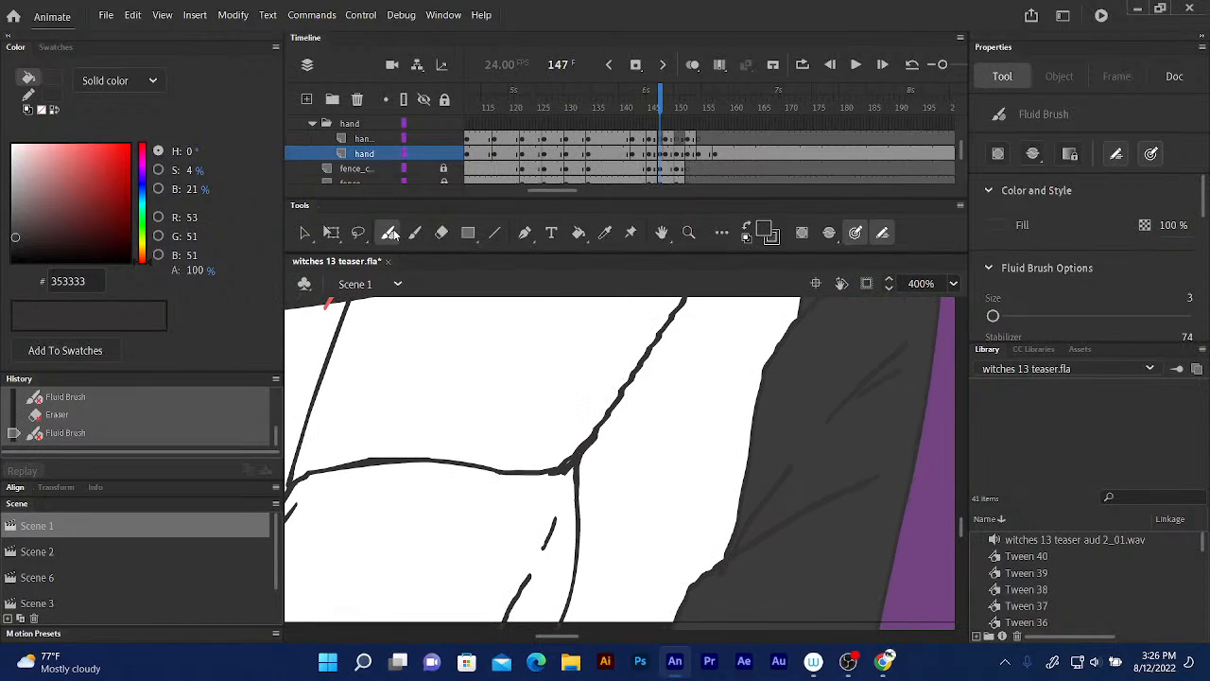
- Smooth the wavy diagonal line above the corner with the size 3 Eraser, and patch the corner with the Fluid Brush
click(442, 232)
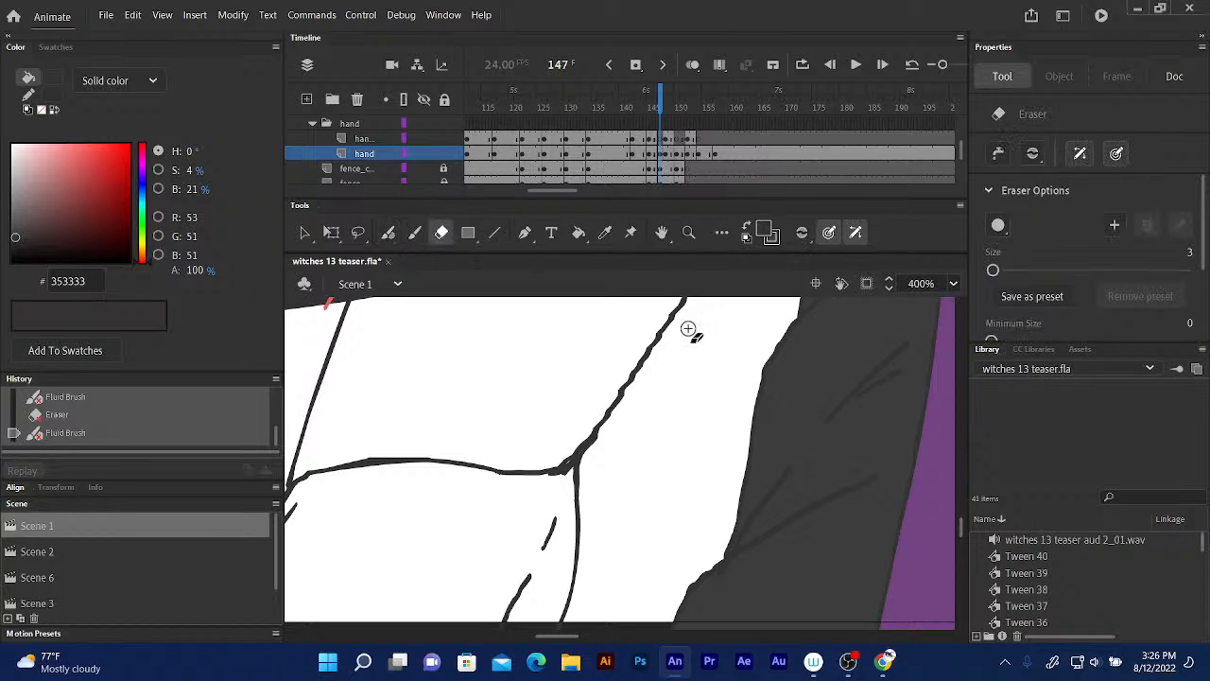
mouse_move(556, 461)
mouse_down()
mouse_move(570, 457)
mouse_move(554, 464)
mouse_up()
drag(554, 464, 667, 381)
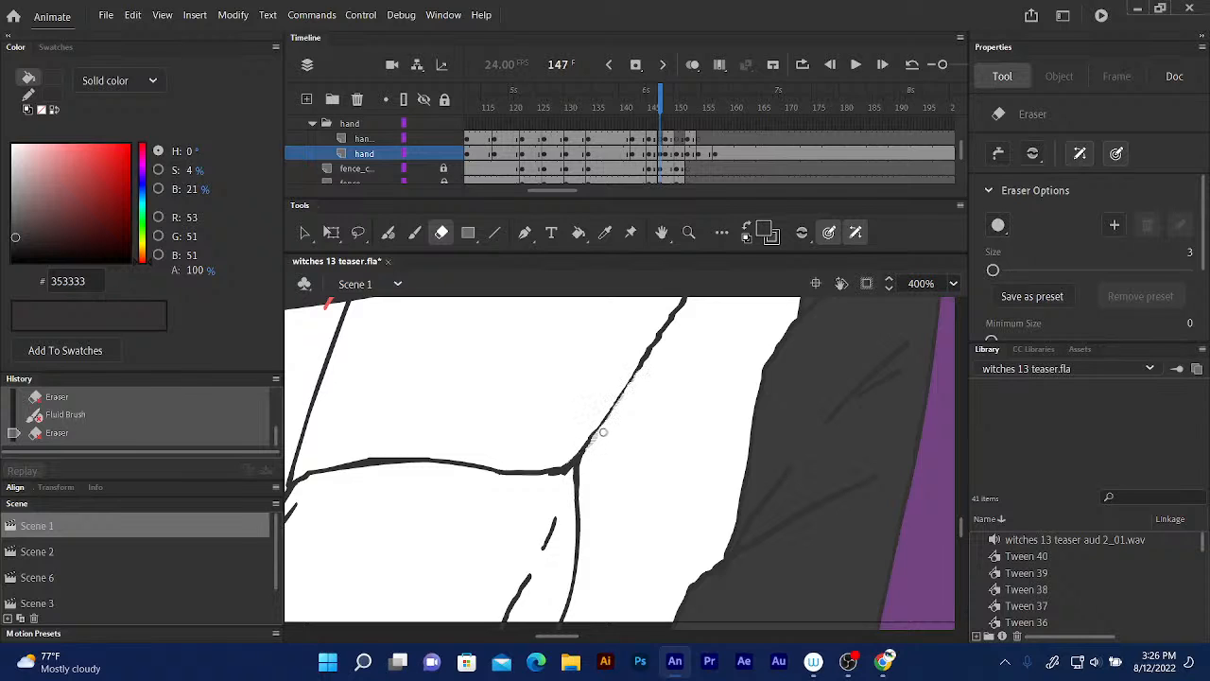
drag(602, 432, 677, 320)
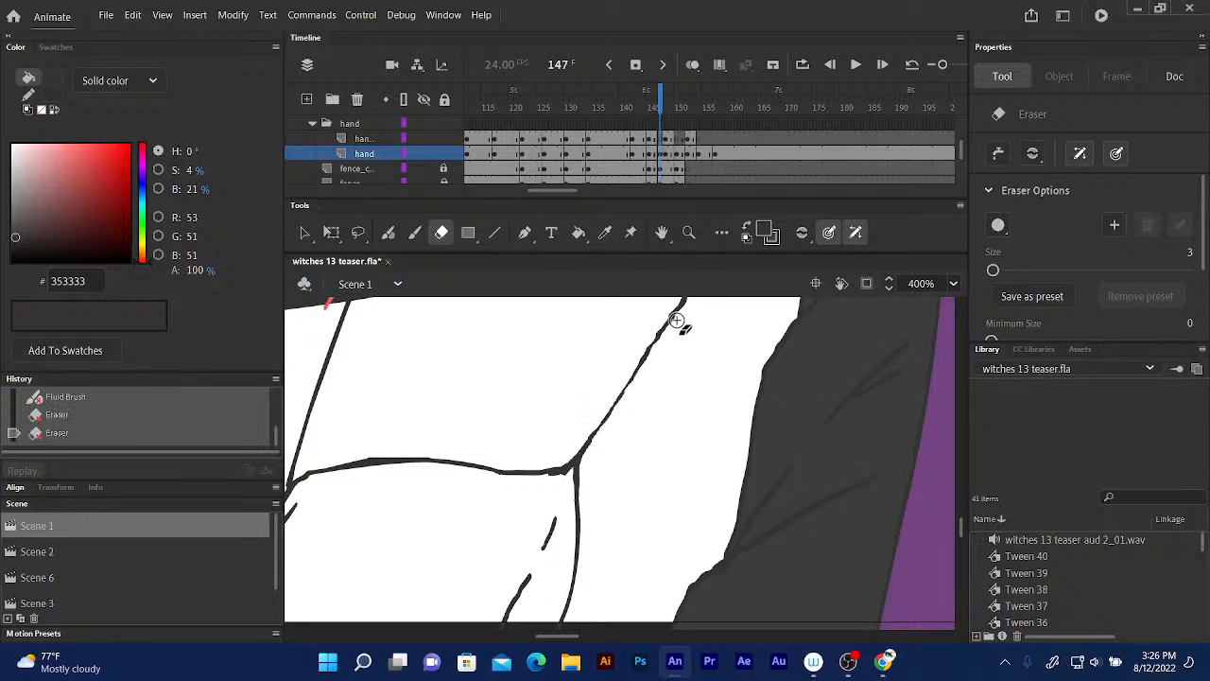
click(387, 233)
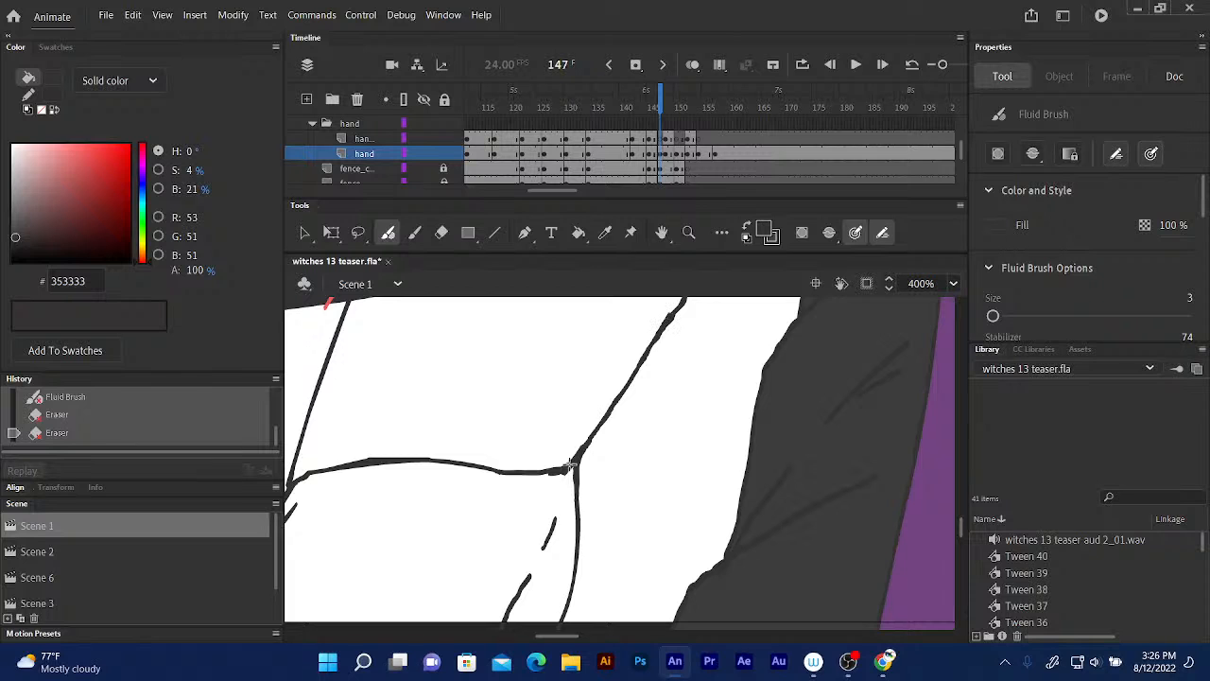
drag(572, 464, 574, 456)
- Patch the corner where the curved cross line meets the diagonal line, and touch up the diagonal's upper end with the Fluid Brush
drag(600, 378, 551, 494)
drag(599, 412, 541, 505)
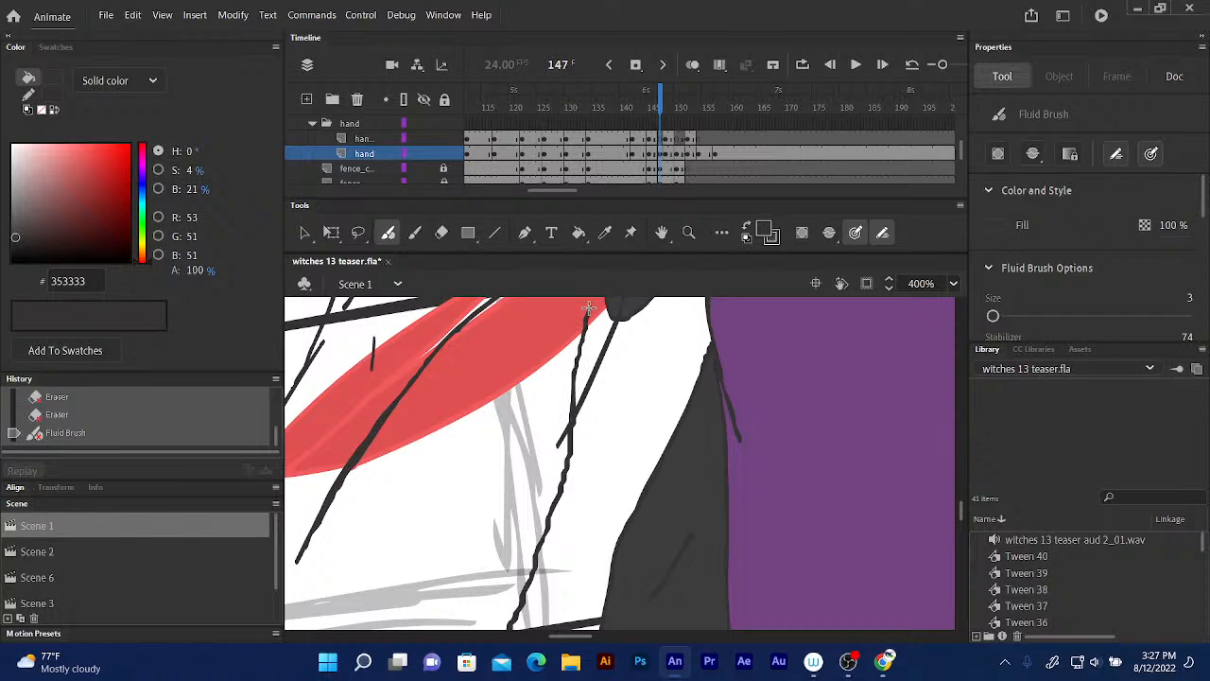
mouse_move(588, 308)
mouse_down()
mouse_move(562, 488)
mouse_move(629, 313)
mouse_up()
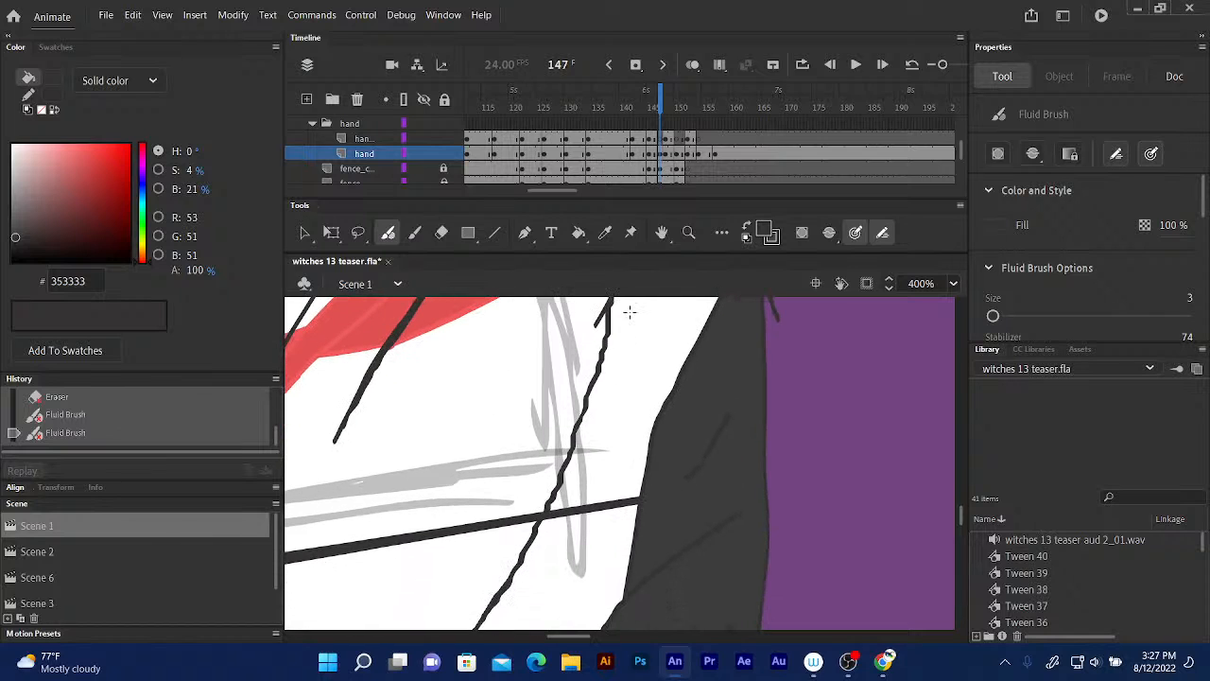
- Thin the wavy diagonal line above the thick bar with the size 3 Eraser, and retrace it down to the bar with the Fluid Brush
click(442, 234)
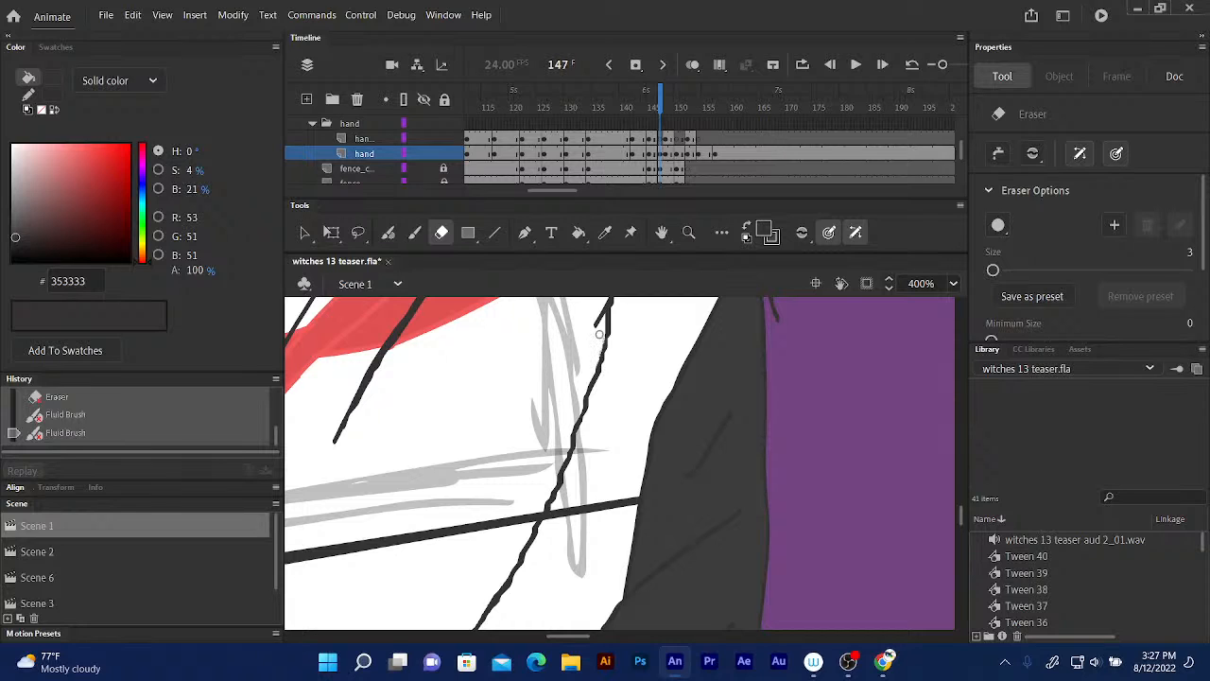
drag(600, 334, 614, 335)
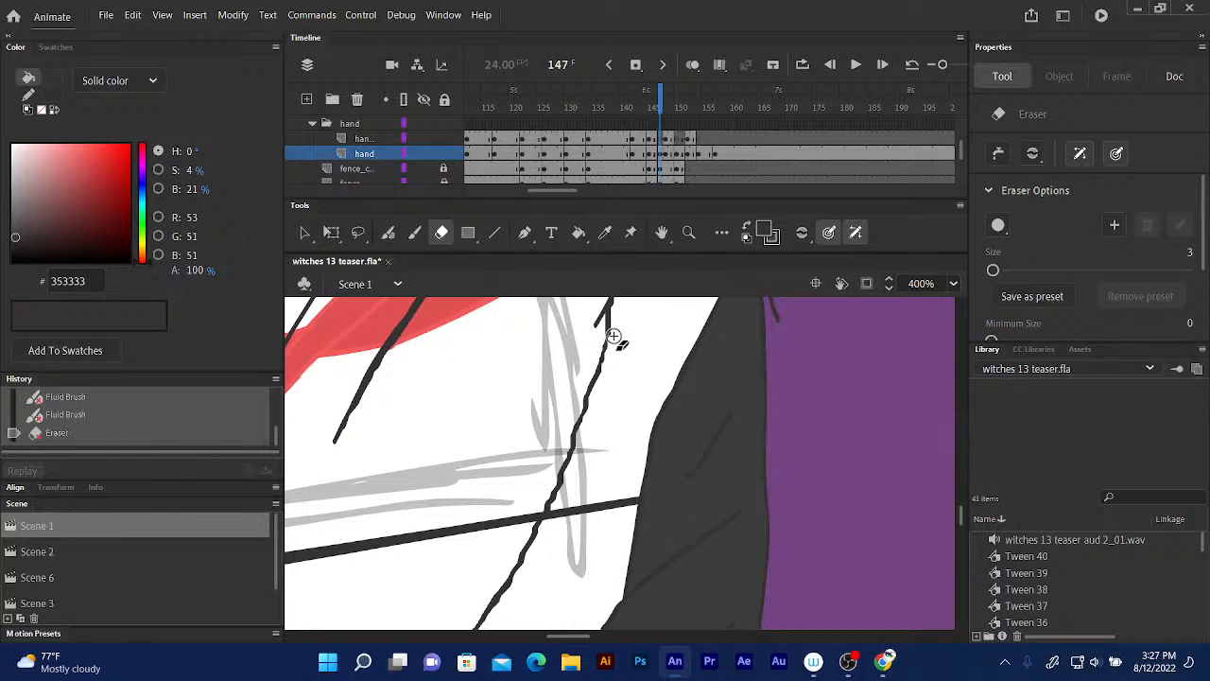
drag(598, 370, 612, 329)
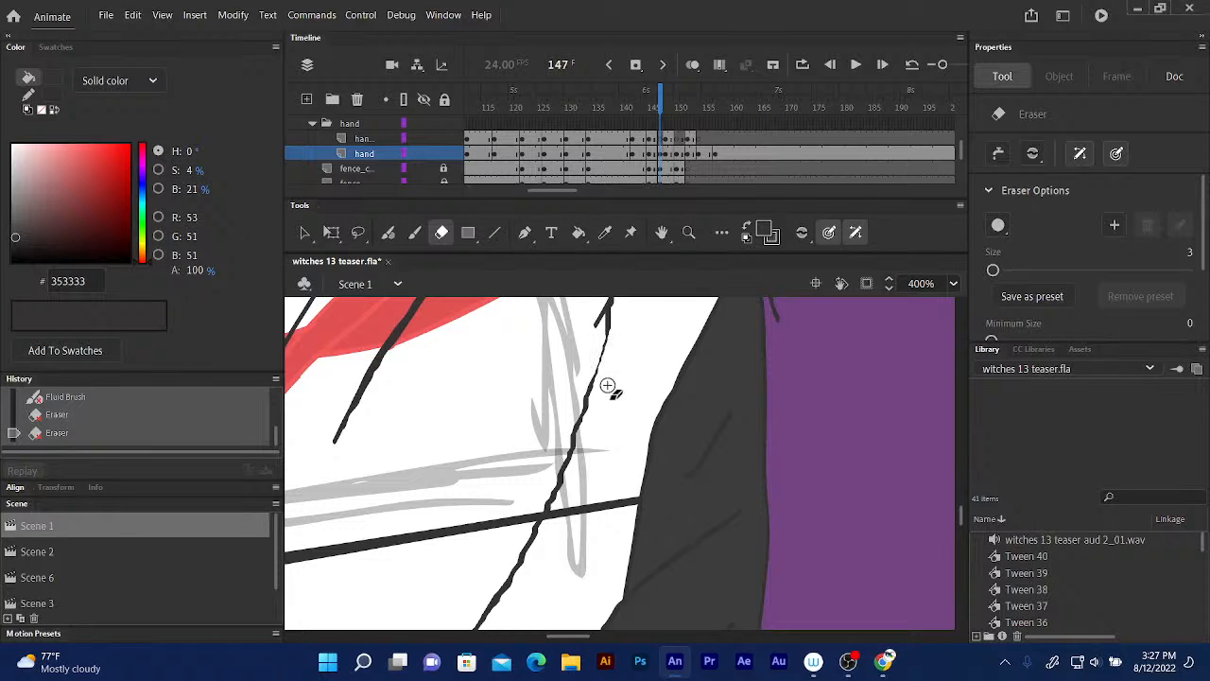
drag(580, 393, 585, 405)
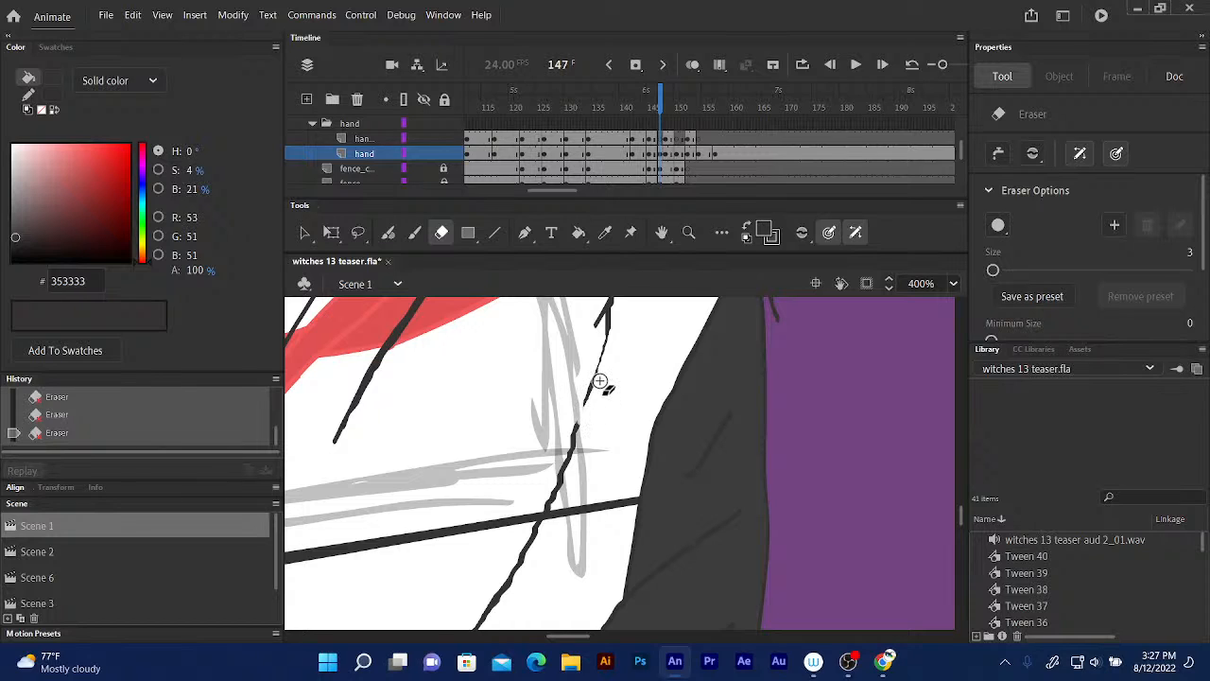
click(388, 233)
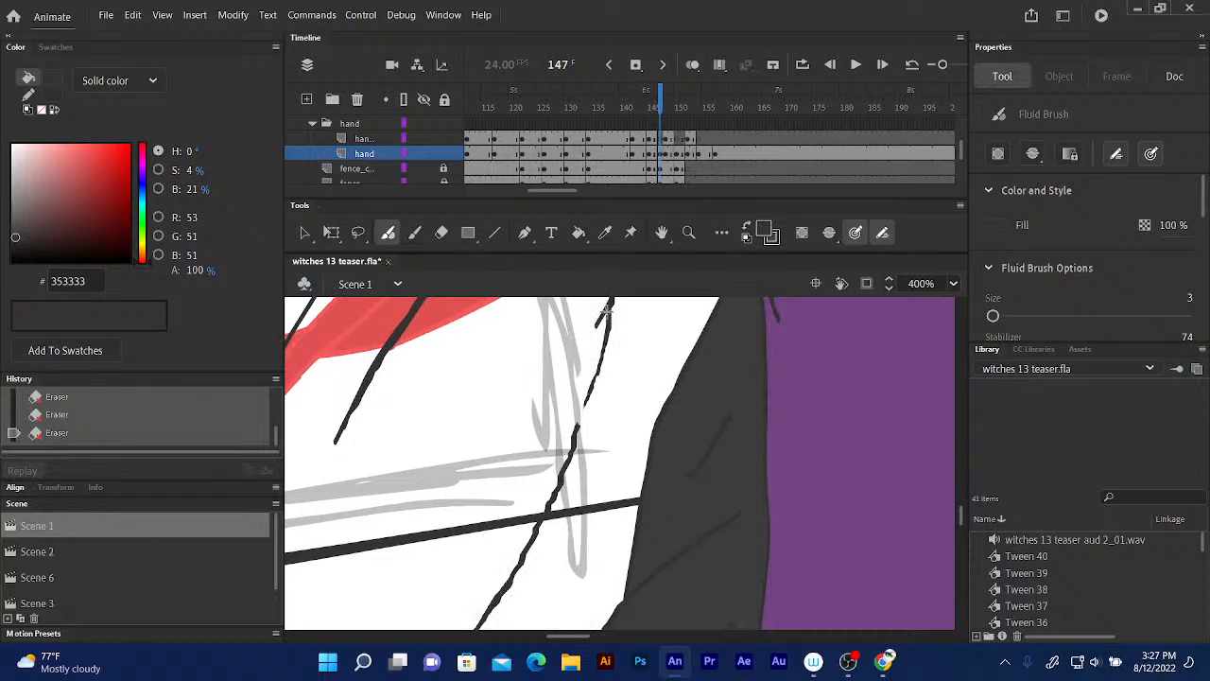
drag(587, 405, 576, 444)
drag(609, 310, 547, 515)
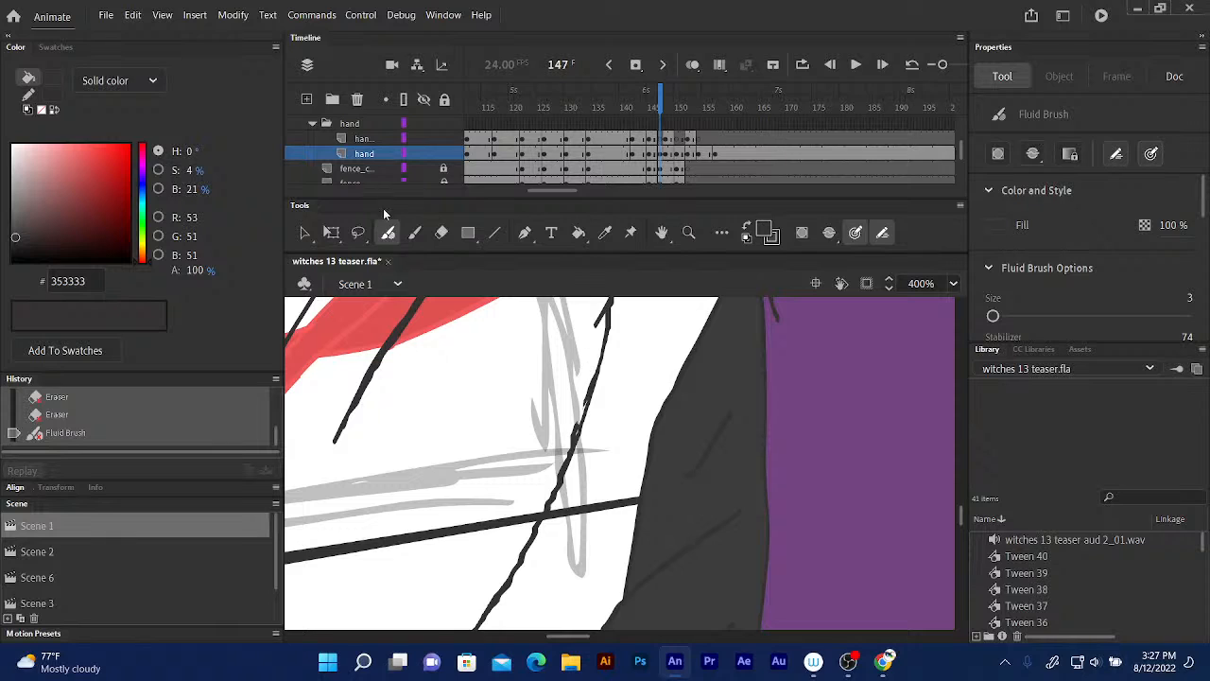
- Trim the rough edges of the retraced diagonal line above the thick bar and just below it with the size 3 Eraser
click(441, 235)
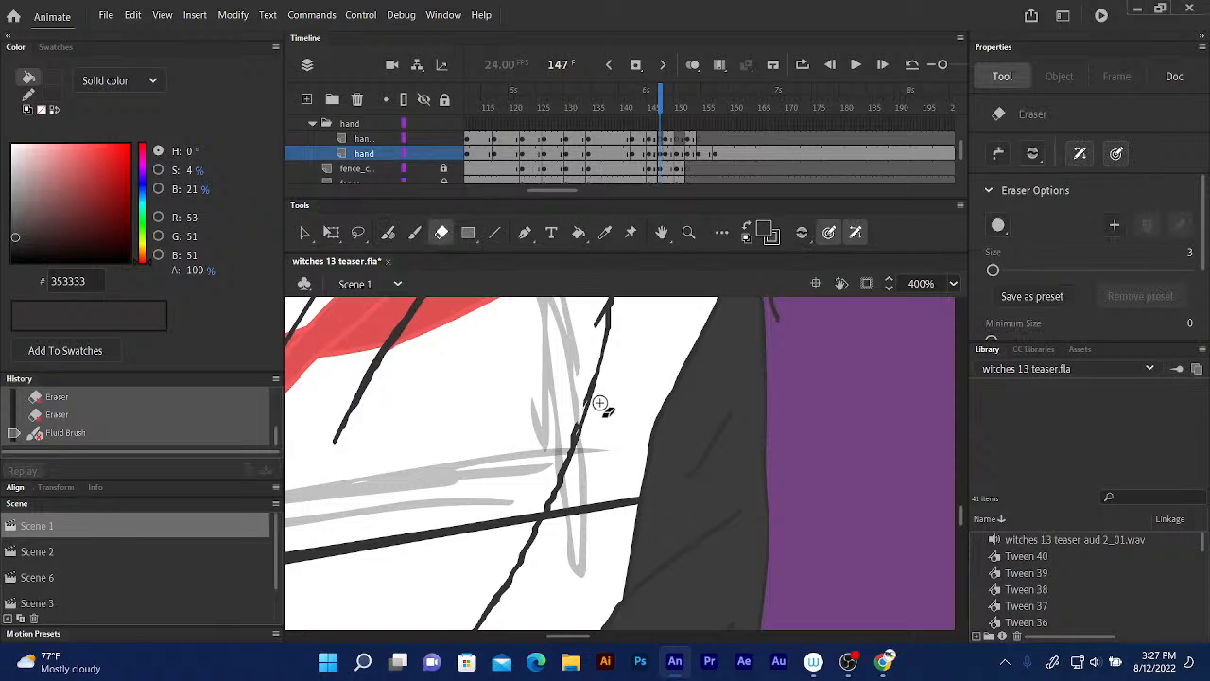
drag(572, 416, 556, 465)
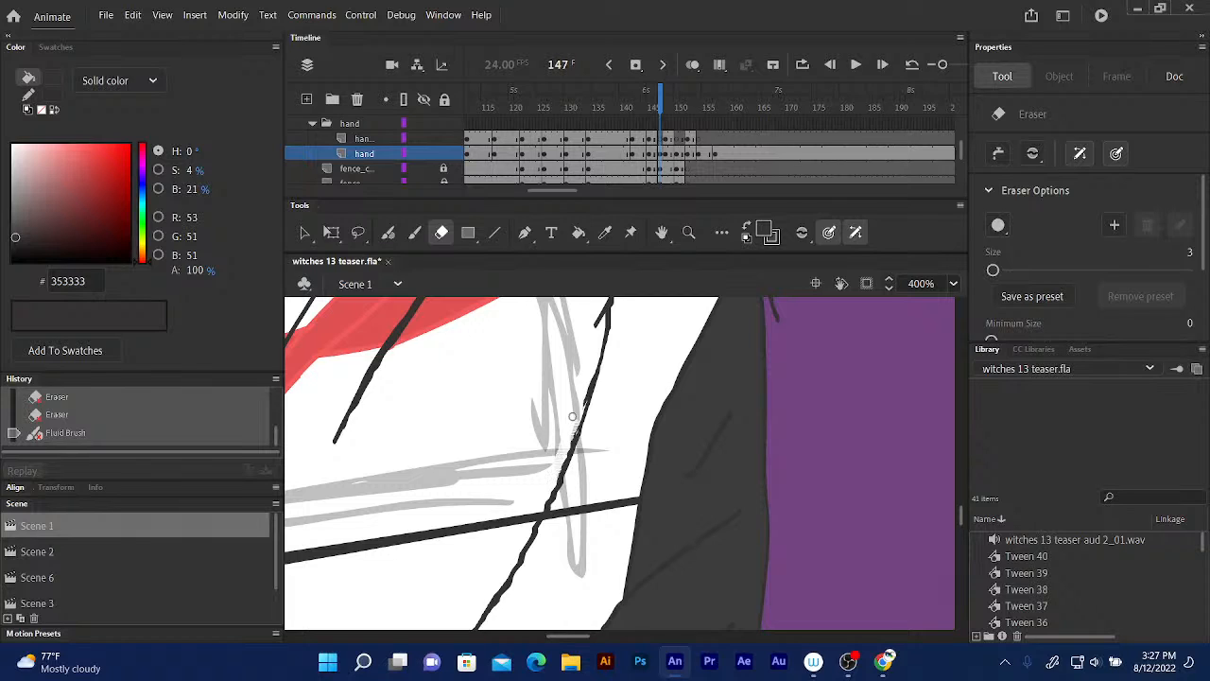
mouse_move(584, 393)
mouse_down()
mouse_move(572, 416)
mouse_move(591, 406)
mouse_up()
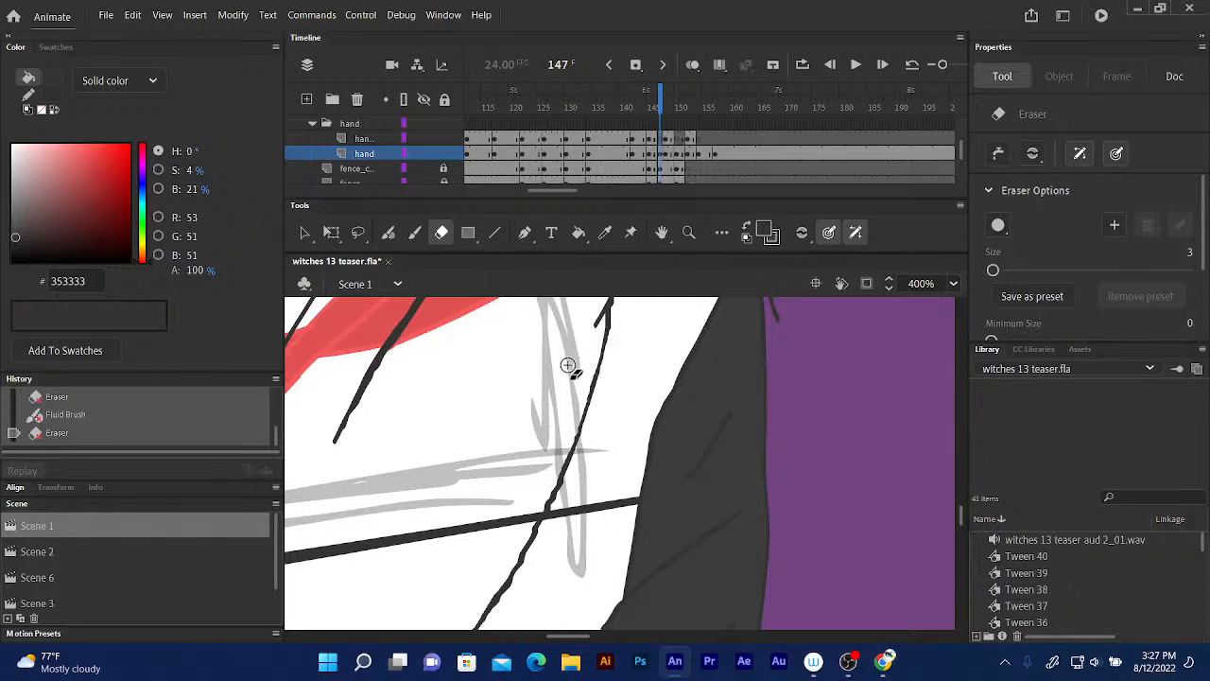
scroll(567, 352, down, 3)
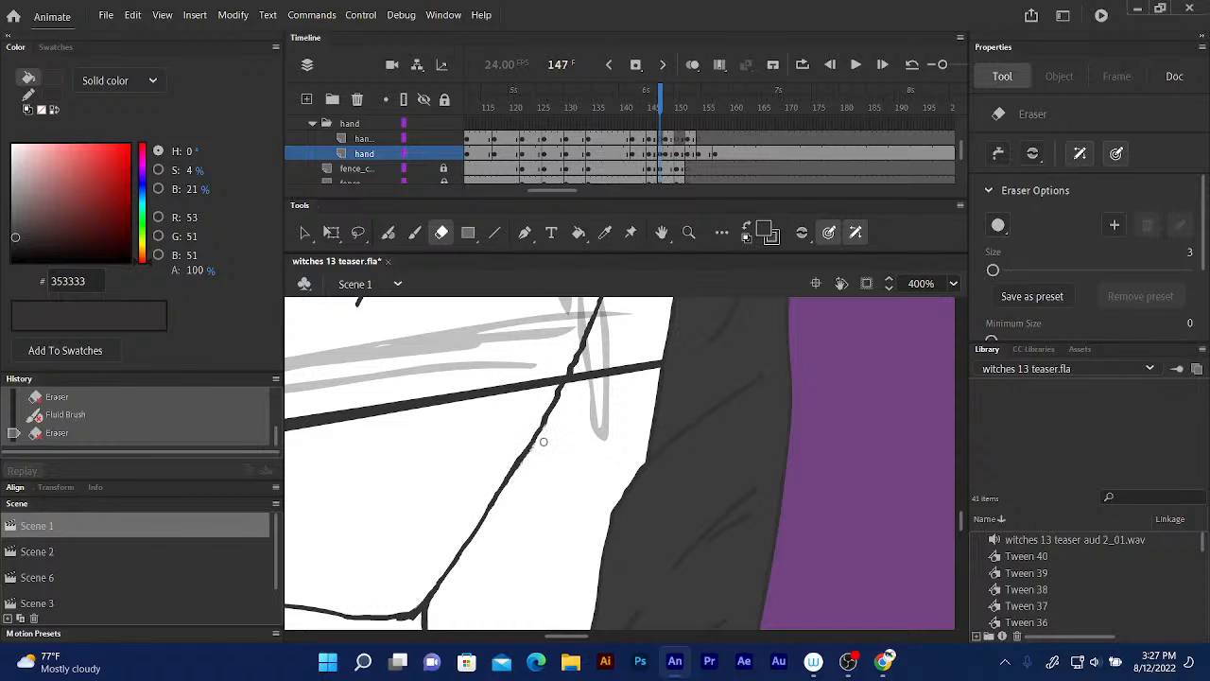
mouse_move(566, 383)
mouse_down()
mouse_move(586, 360)
mouse_move(556, 381)
mouse_move(537, 422)
mouse_up()
- Erase the bumps on the short wavy line below the long curved line, and retrace it with the size 3 Fluid Brush
mouse_move(554, 361)
mouse_down()
mouse_move(523, 416)
mouse_move(499, 575)
mouse_up()
drag(535, 385, 508, 539)
drag(540, 357, 548, 454)
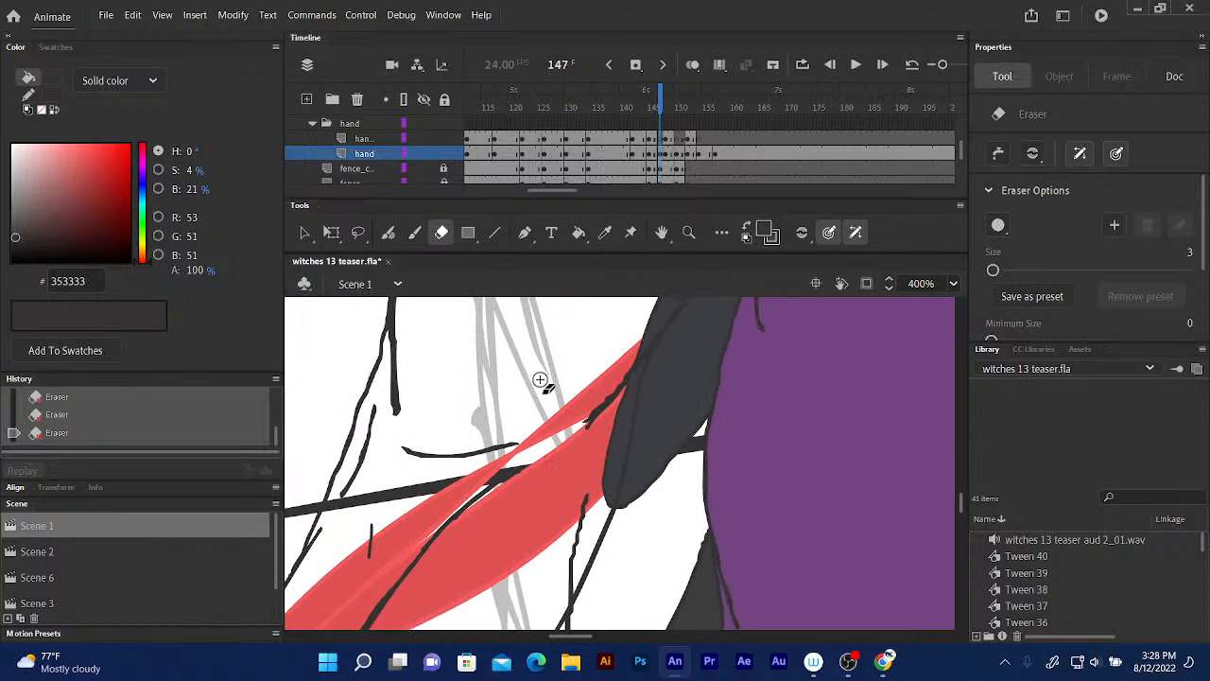
drag(540, 384, 520, 476)
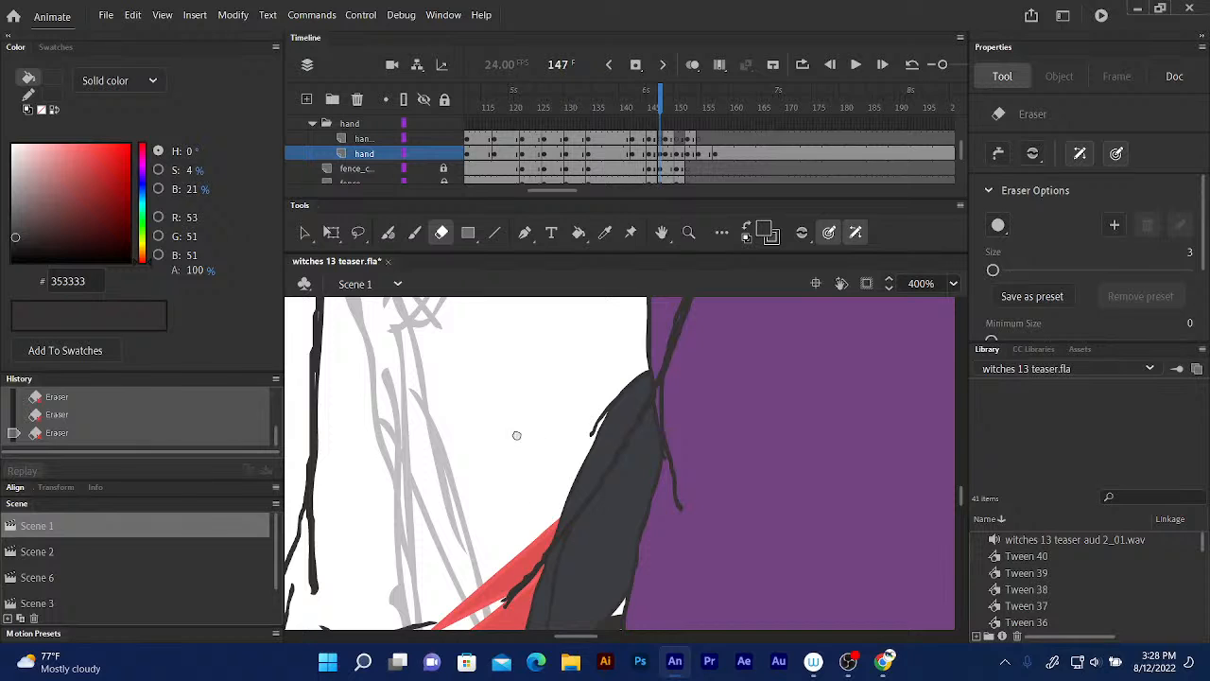
drag(522, 428, 454, 570)
drag(529, 397, 470, 586)
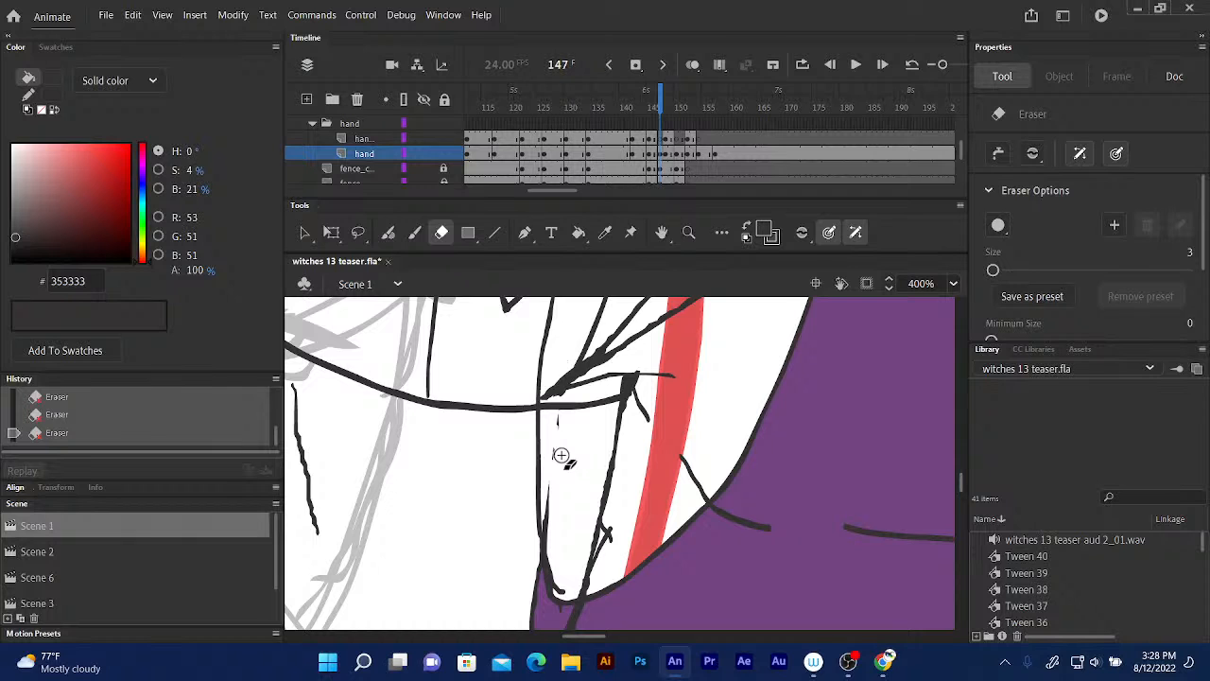
drag(530, 459, 576, 384)
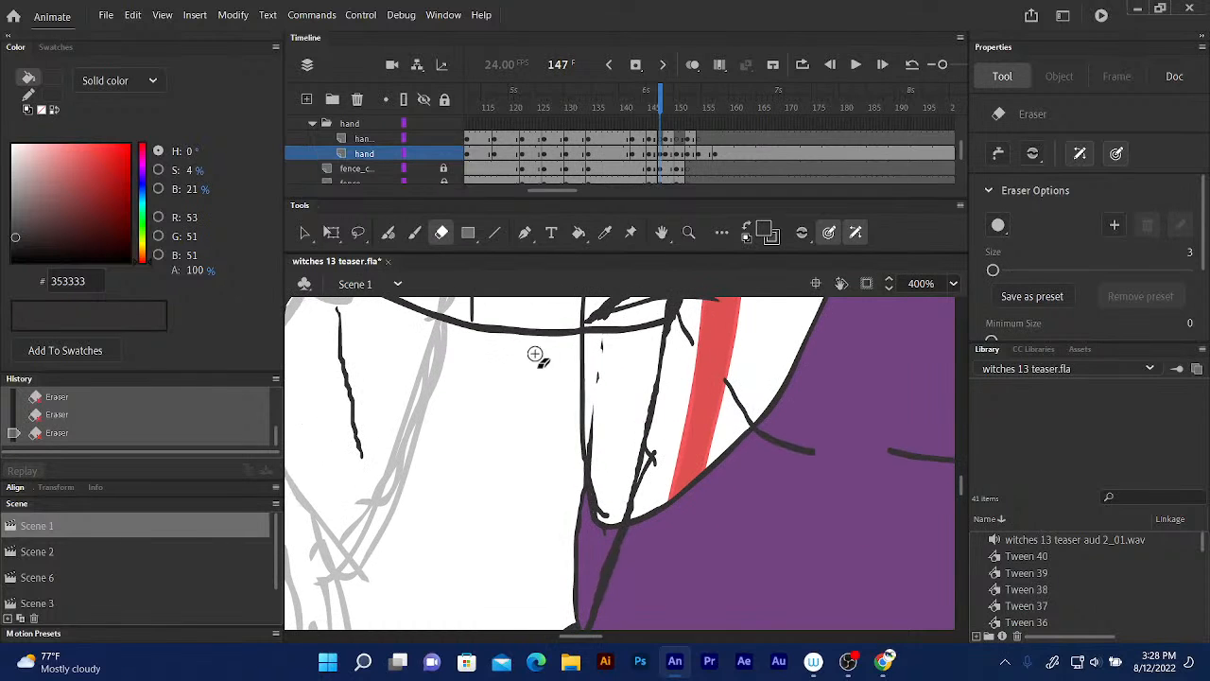
drag(499, 411, 559, 410)
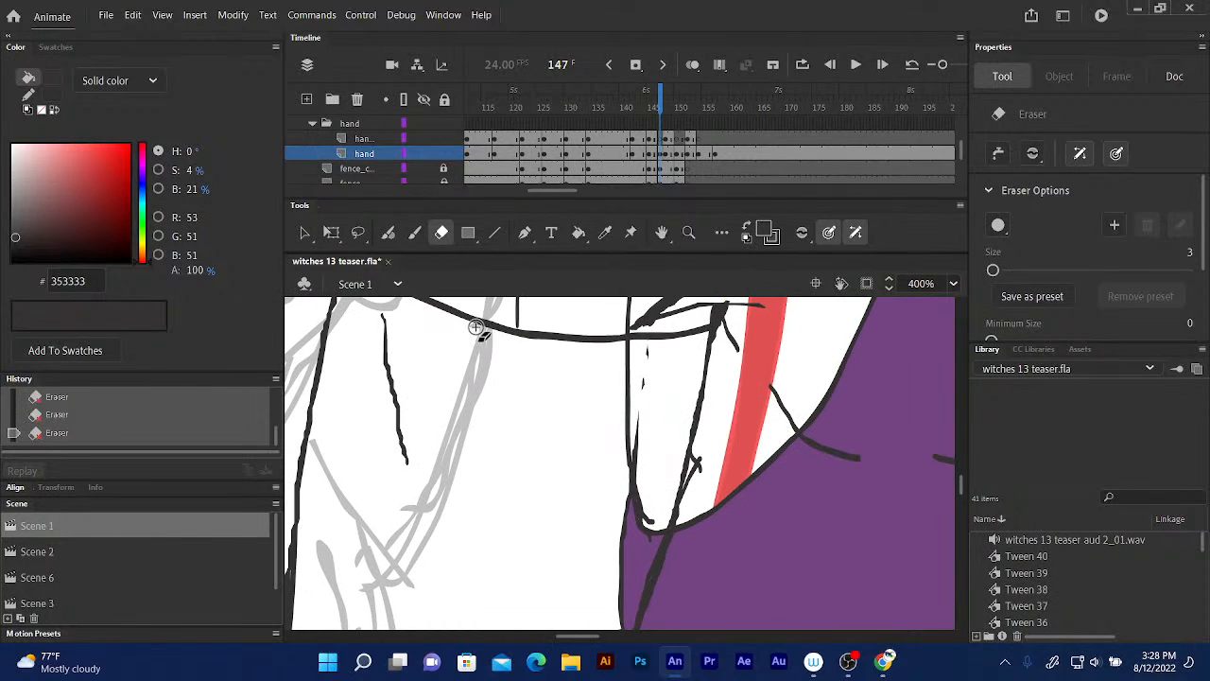
drag(475, 327, 530, 296)
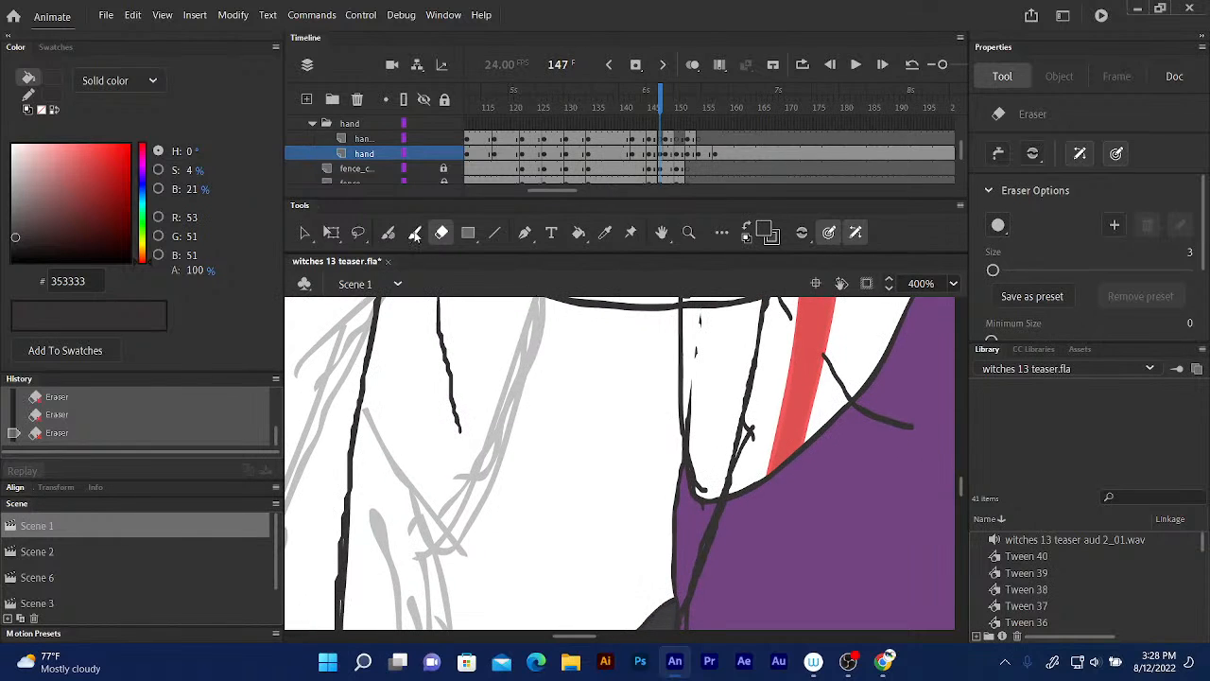
click(388, 235)
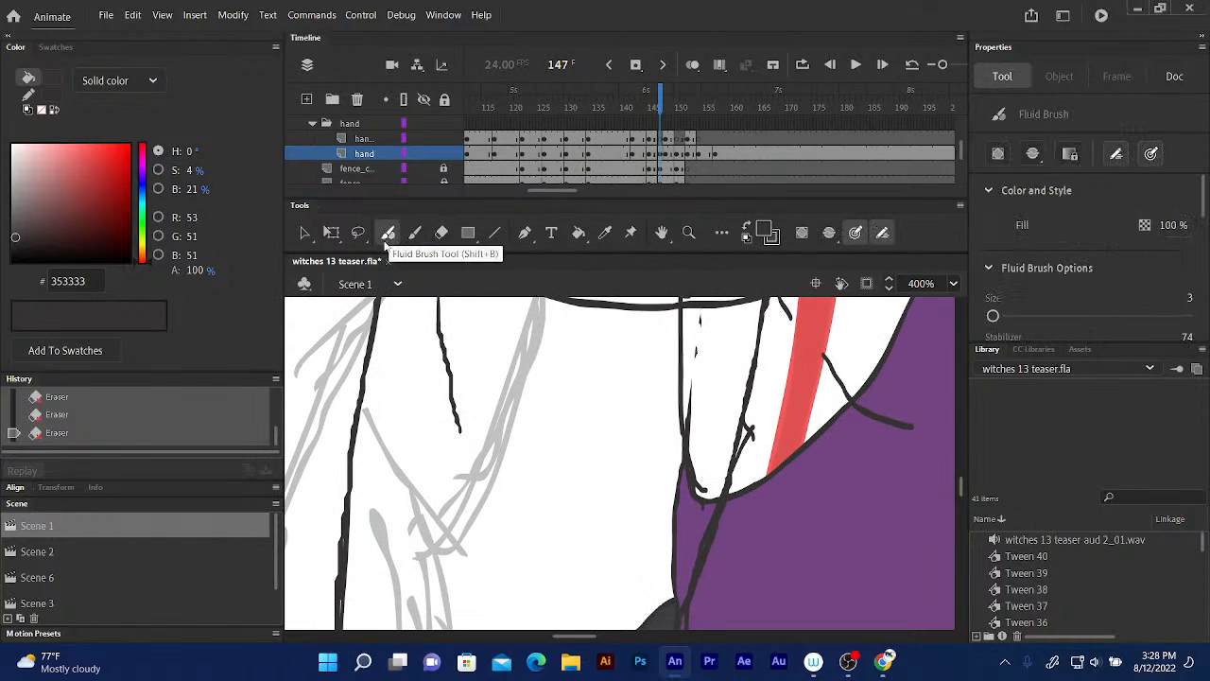
drag(495, 400, 528, 442)
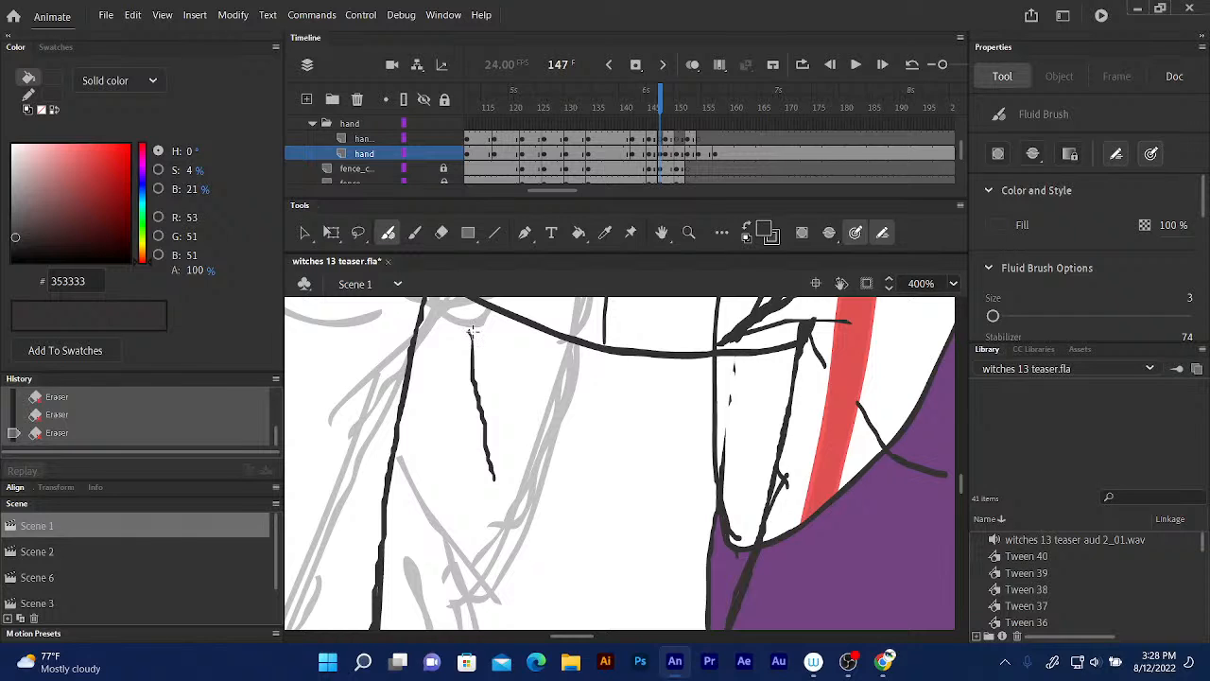
click(441, 232)
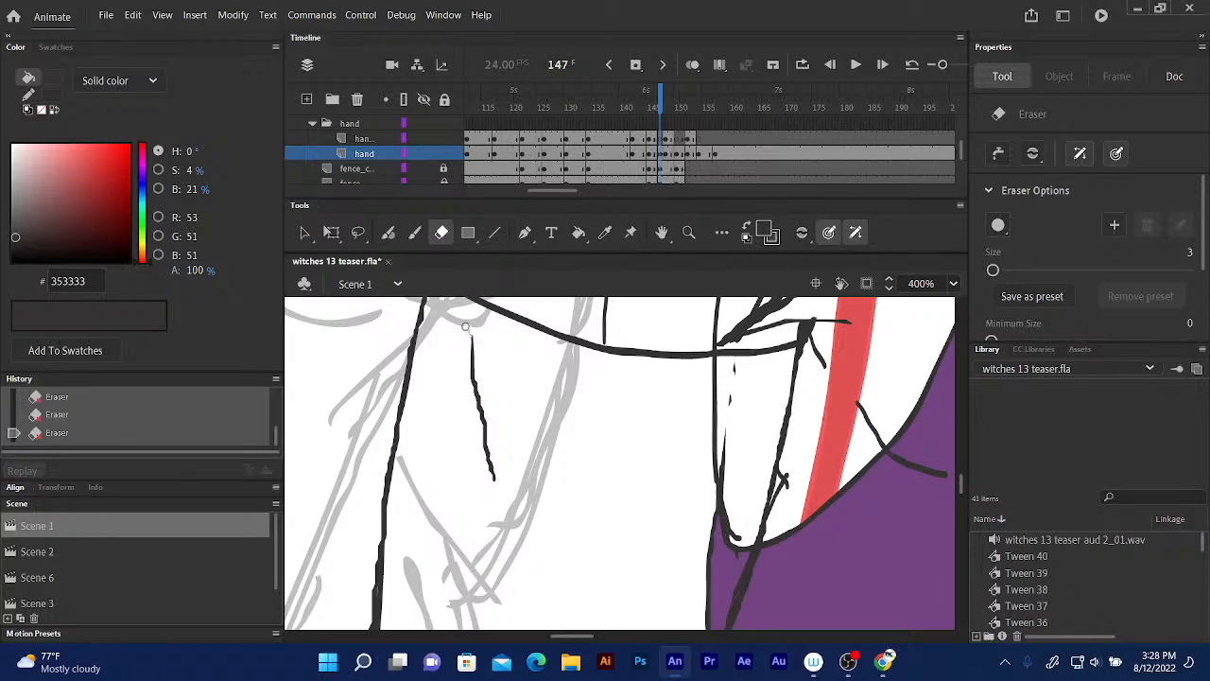
drag(476, 402, 478, 379)
drag(478, 438, 464, 384)
click(390, 232)
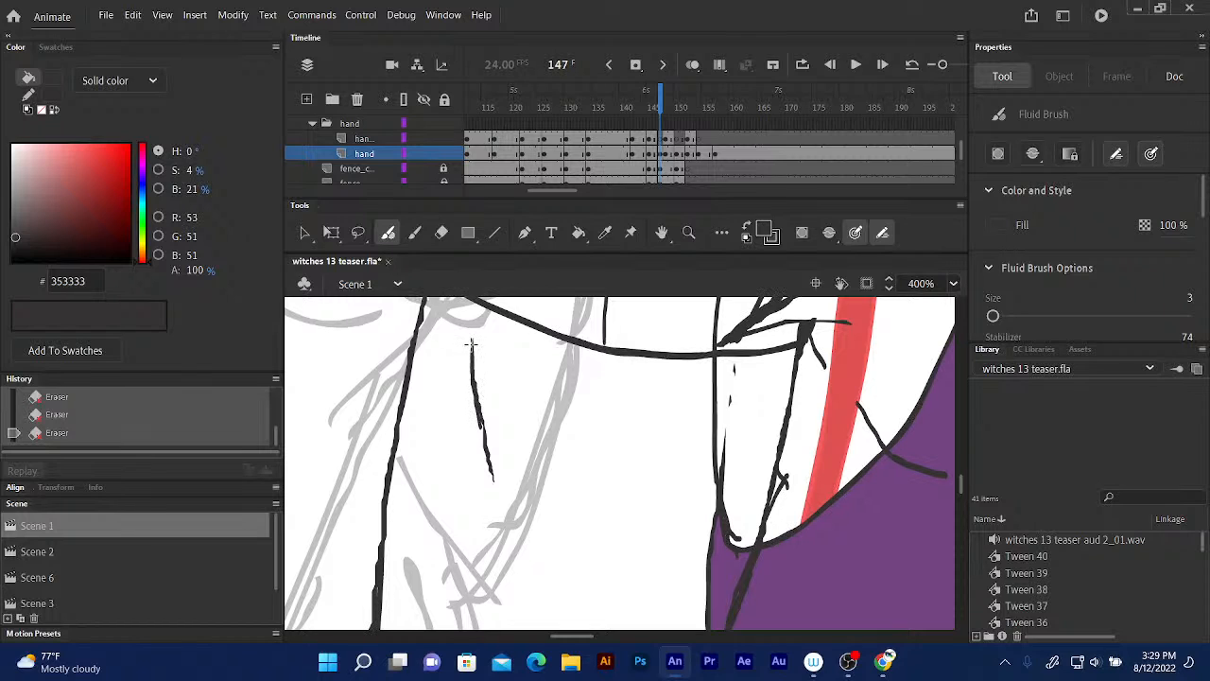
drag(471, 343, 471, 345)
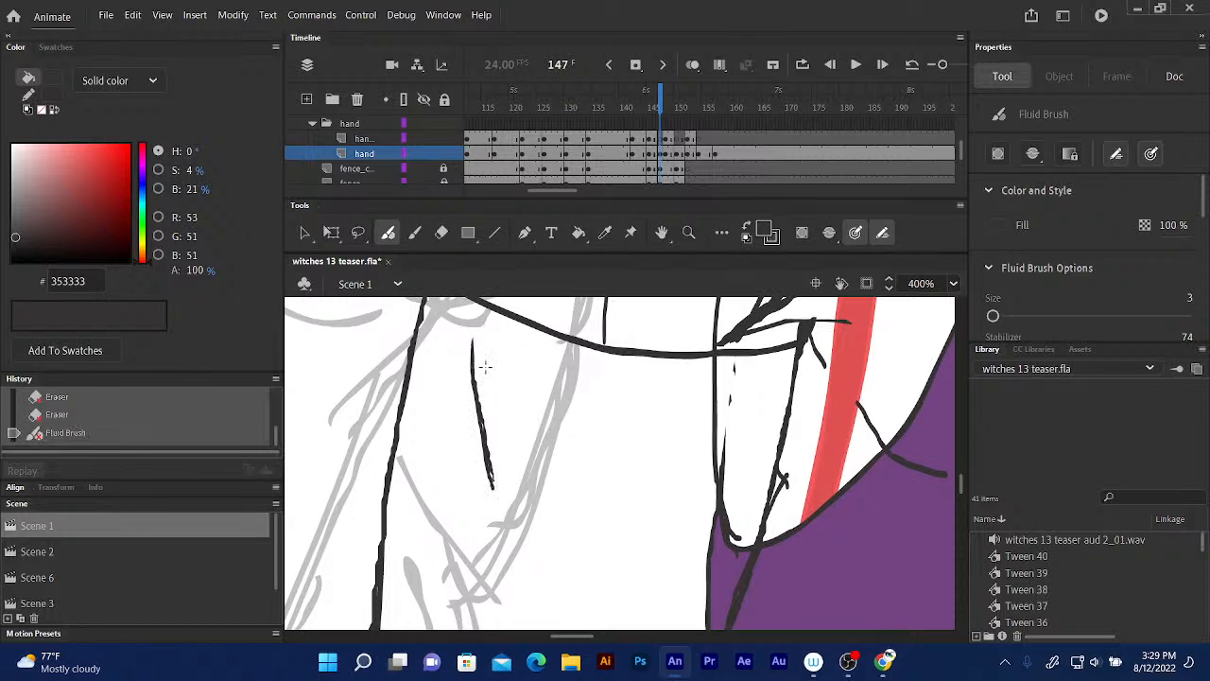
- Trim the edges of the retraced short line with the Eraser, and go over it once more with the Fluid Brush
click(441, 233)
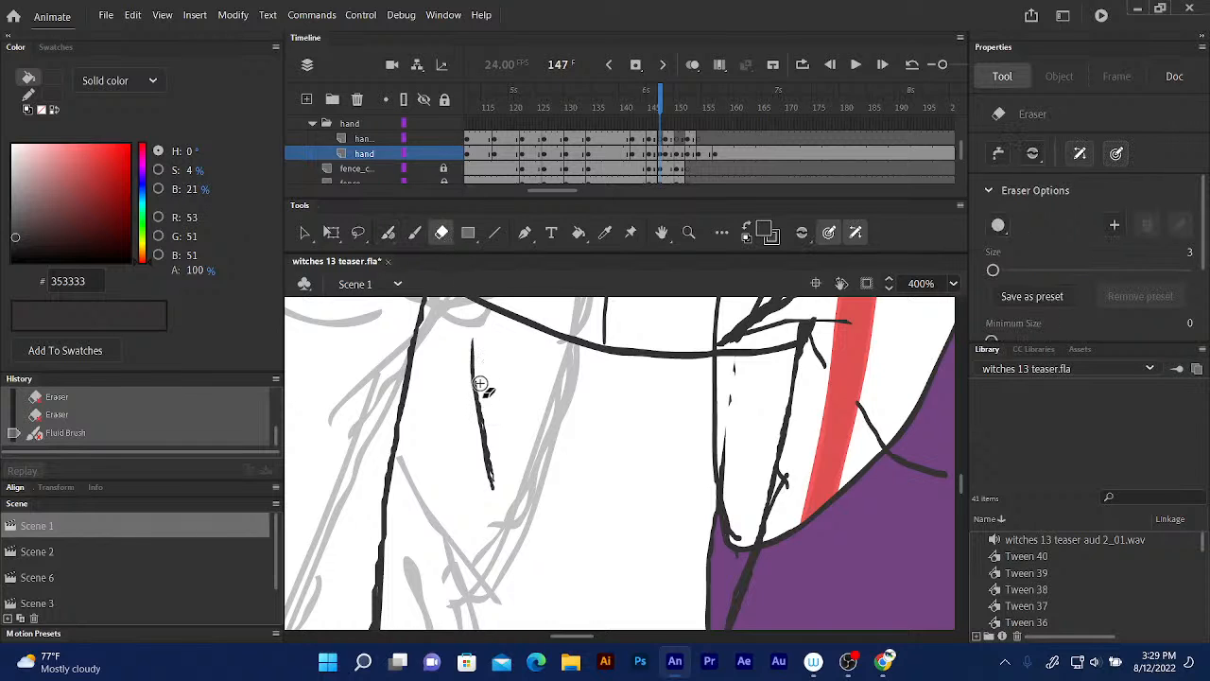
scroll(484, 379, down, 1)
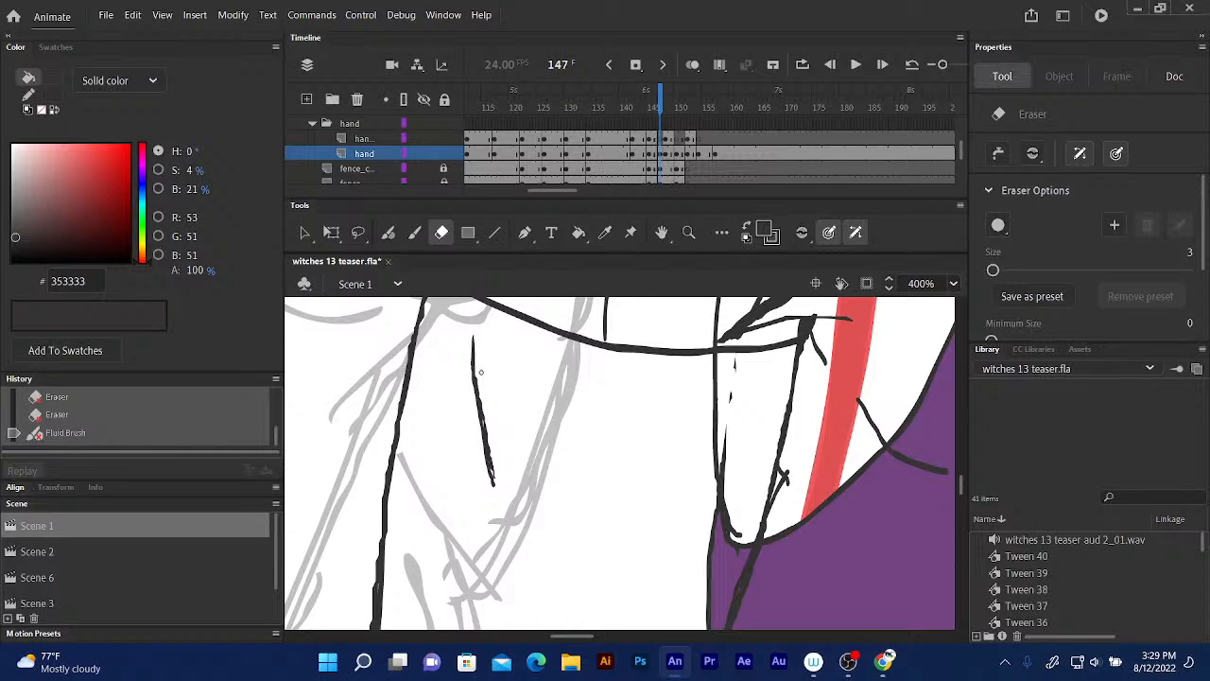
drag(478, 397, 493, 486)
drag(481, 371, 484, 370)
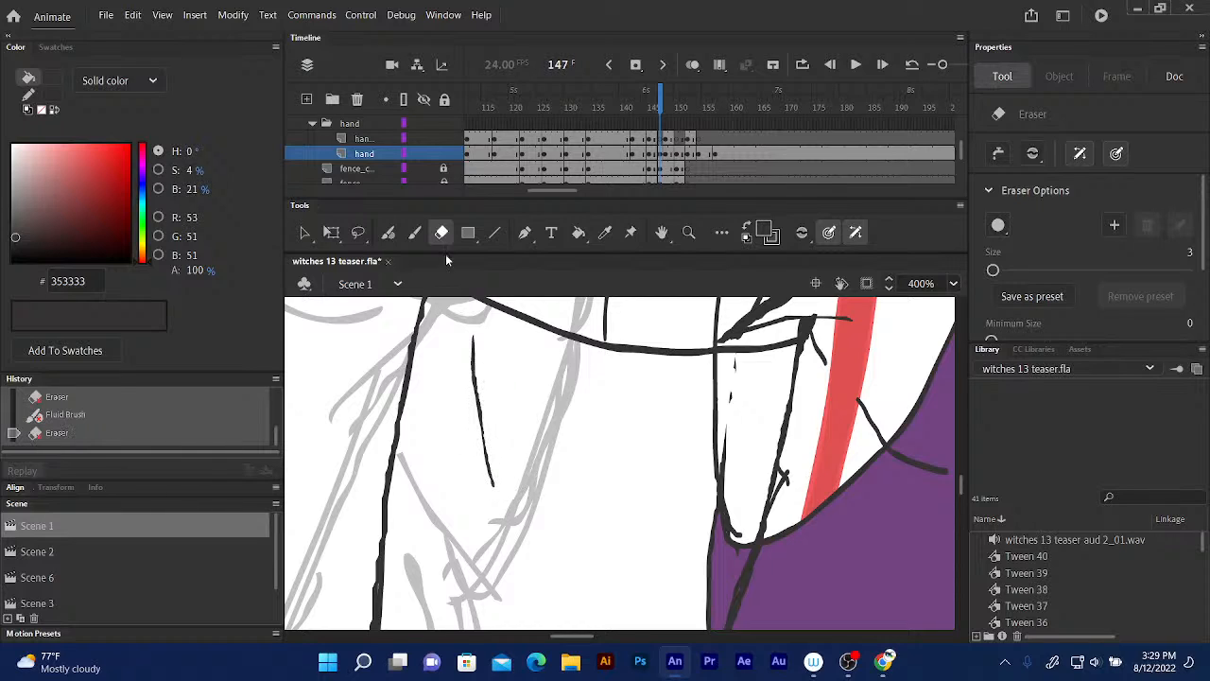
click(388, 233)
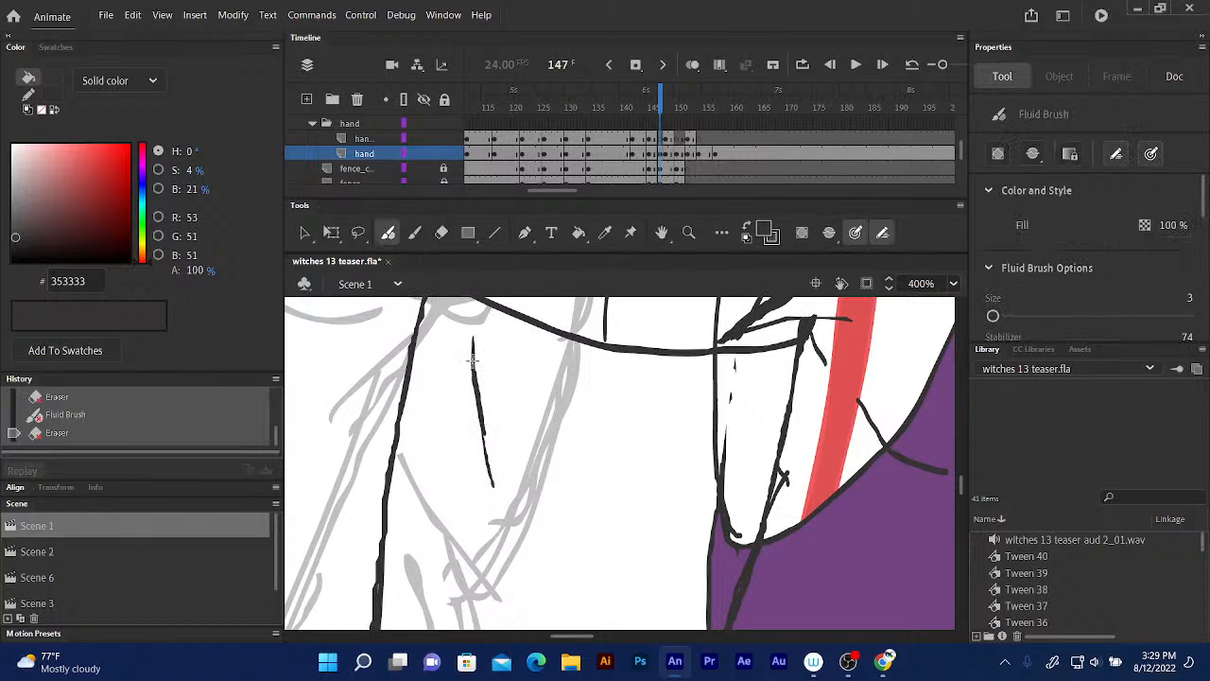
drag(472, 359, 491, 475)
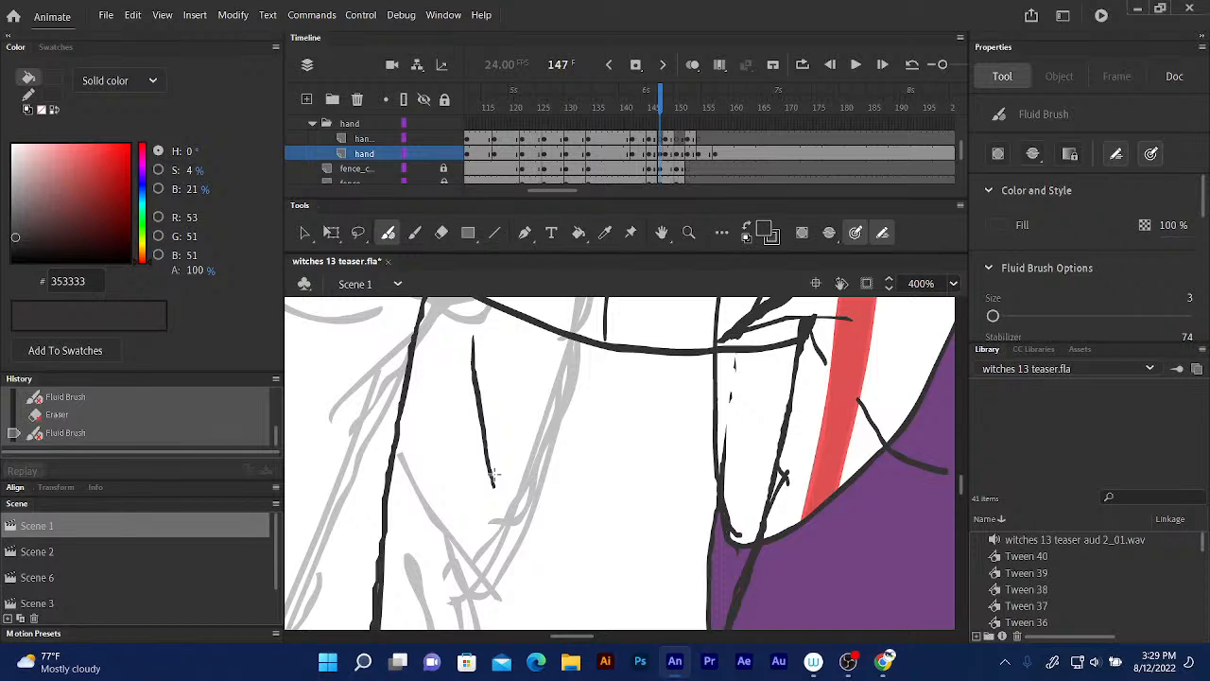
- Draw a smooth curve for the outer outline beside the zigzag with the Fluid Brush, and erase the old thick line next to it
scroll(468, 468, up, 5)
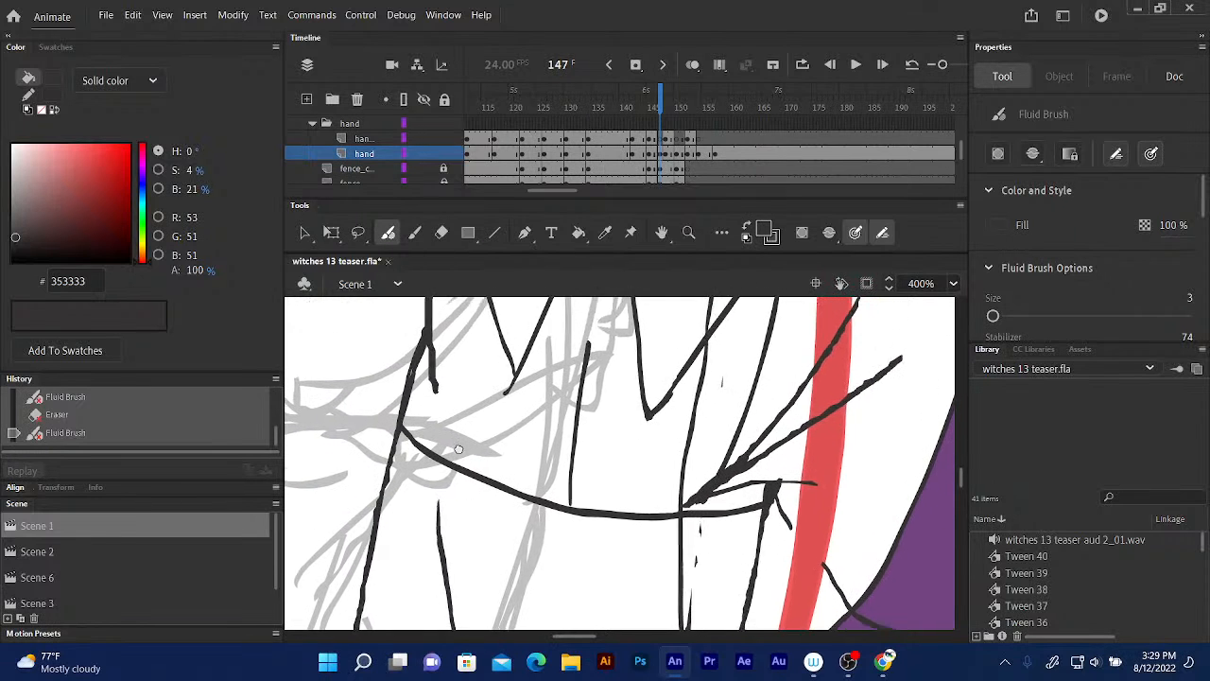
scroll(457, 441, up, 4)
scroll(461, 423, up, 2)
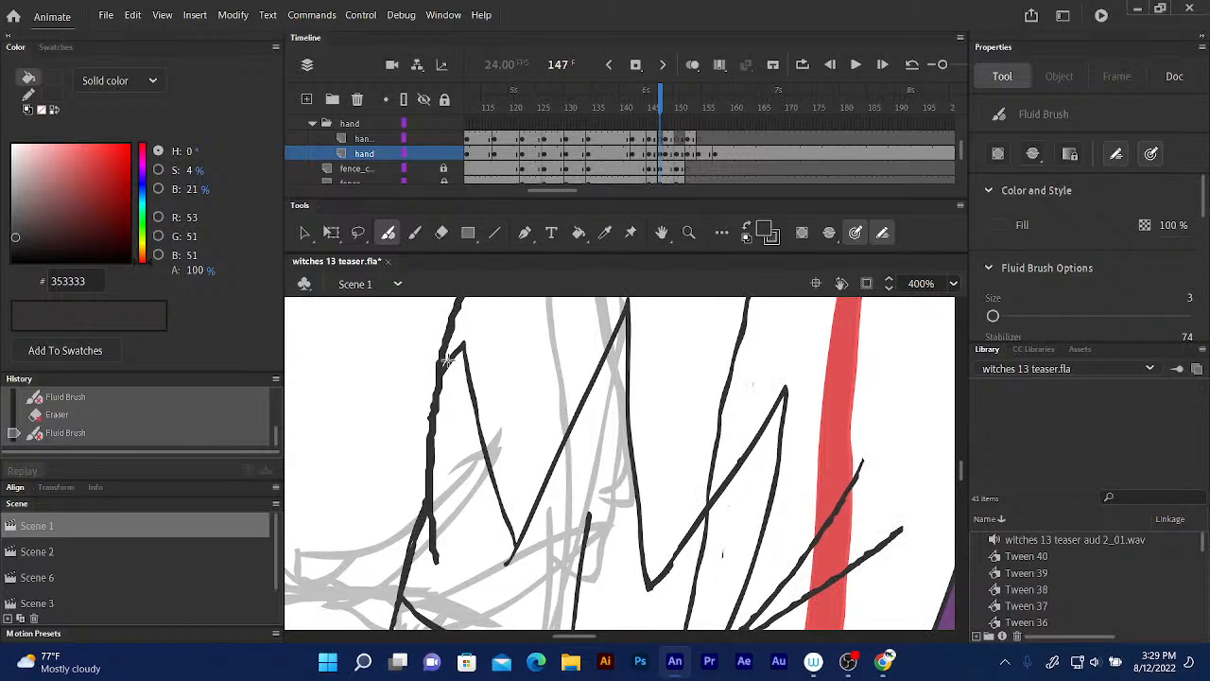
drag(422, 444, 421, 493)
drag(449, 360, 425, 512)
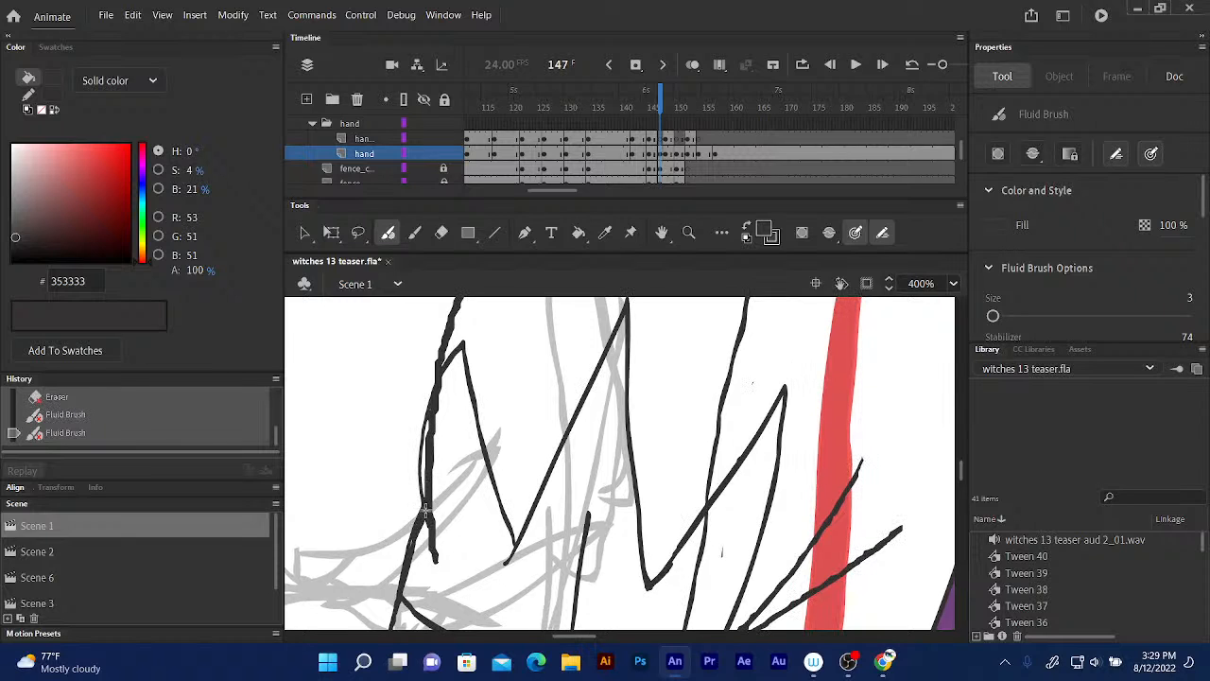
click(440, 233)
mouse_move(428, 441)
mouse_down()
mouse_move(431, 416)
mouse_move(428, 500)
mouse_move(427, 441)
mouse_up()
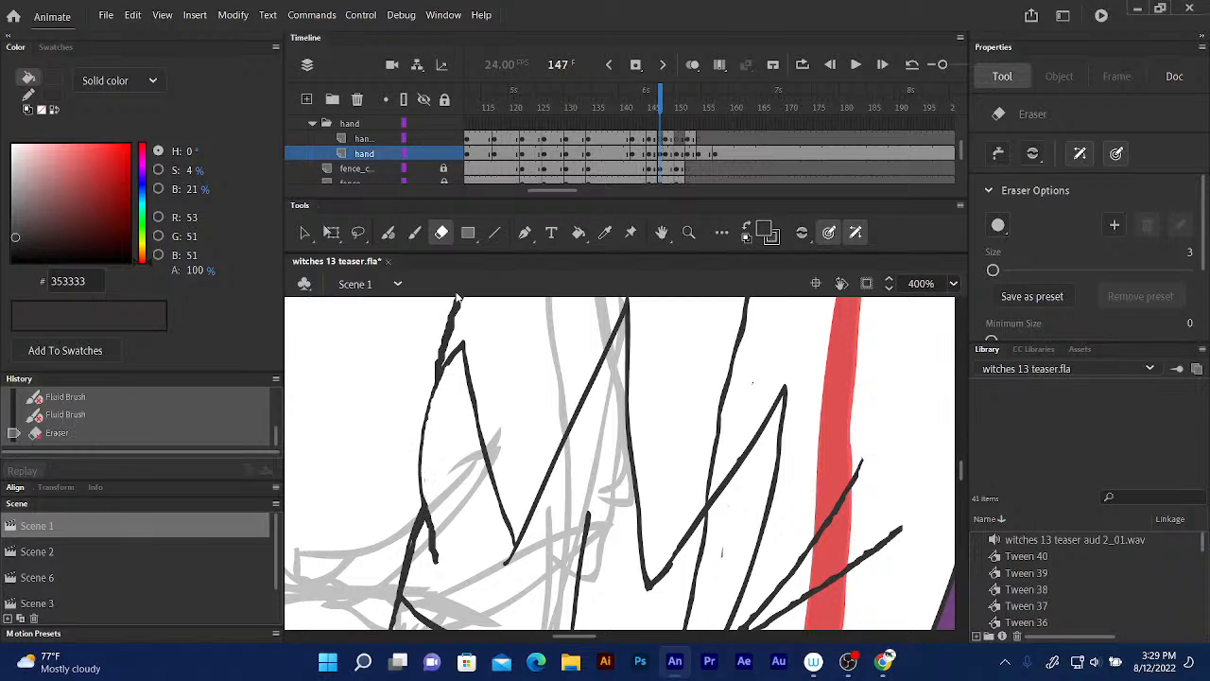
- Retrace the new outer outline curve from the zigzag's first peak to the junction below with the Fluid Brush
click(389, 234)
drag(448, 358, 421, 452)
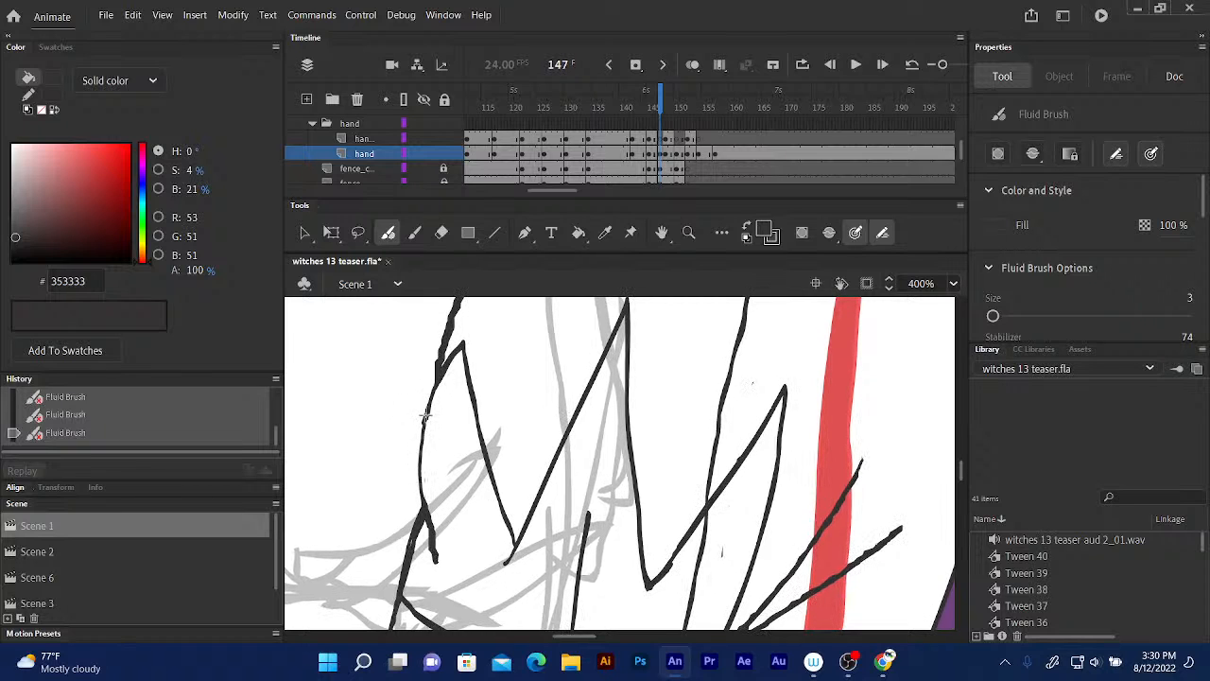
mouse_move(423, 421)
mouse_down()
mouse_move(425, 483)
mouse_move(420, 450)
mouse_move(424, 496)
mouse_up()
- Thin the short thick line at the lower junction of the outer outline curve with the size 3 Eraser
click(441, 233)
mouse_move(486, 457)
mouse_down()
mouse_move(474, 466)
mouse_move(507, 310)
mouse_move(504, 333)
mouse_up()
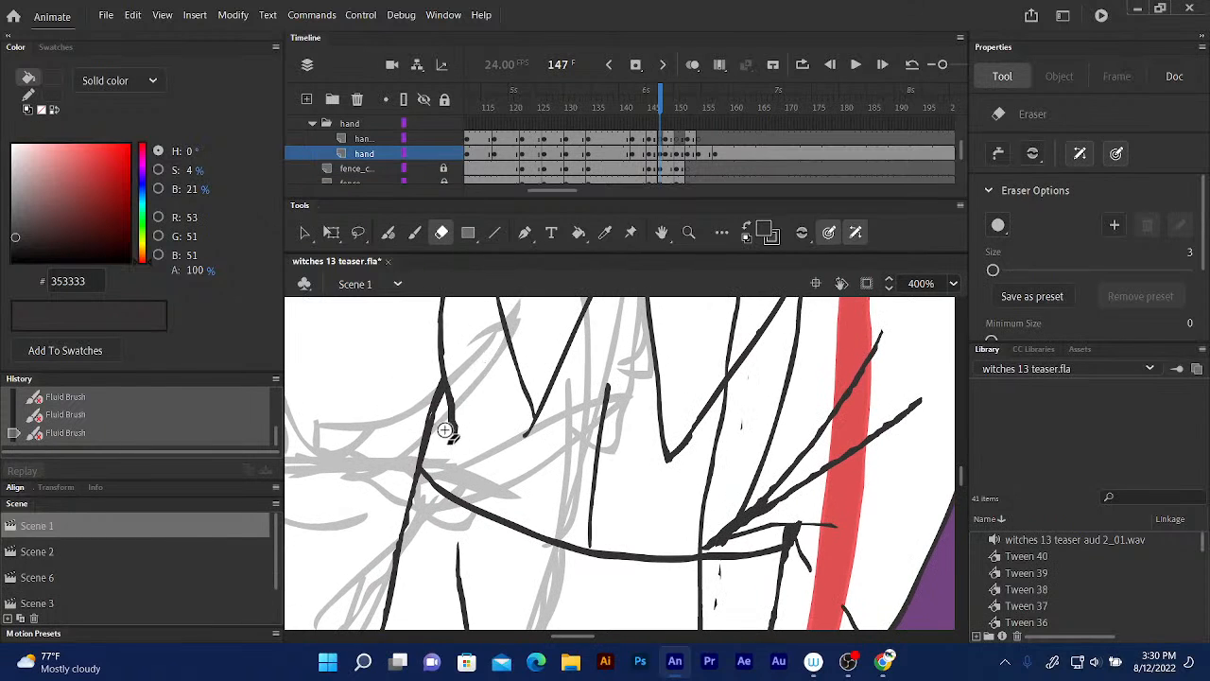
drag(444, 414, 454, 386)
scroll(487, 563, up, 5)
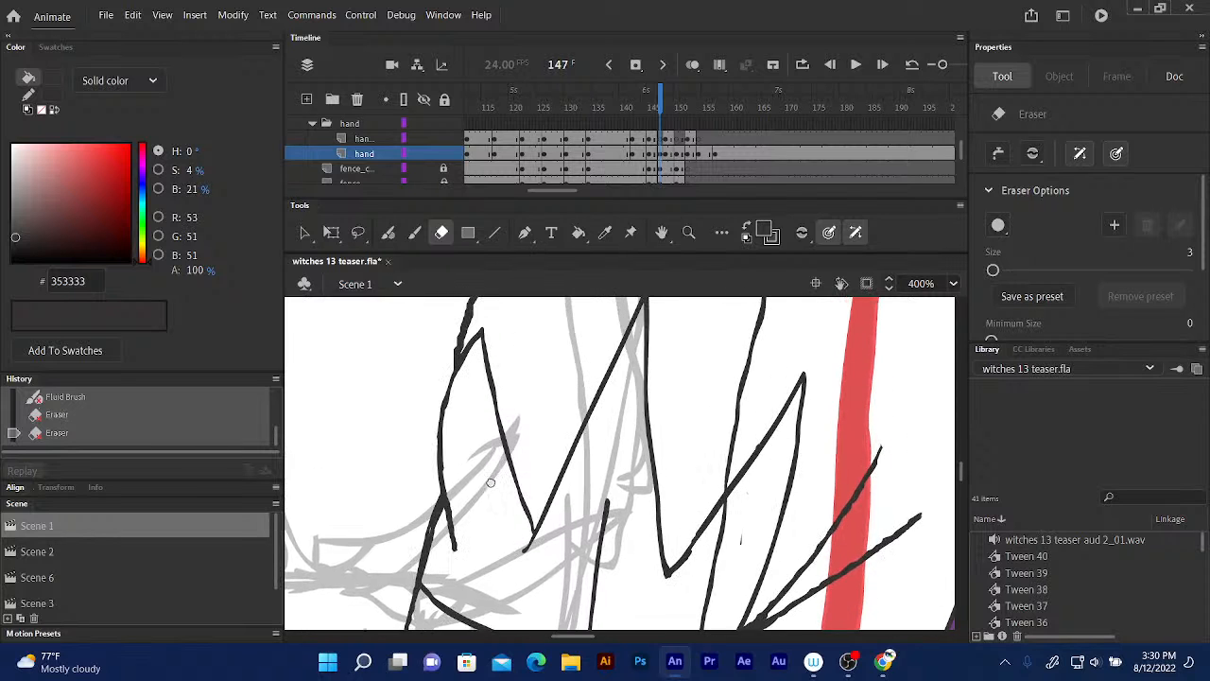
drag(488, 562, 480, 588)
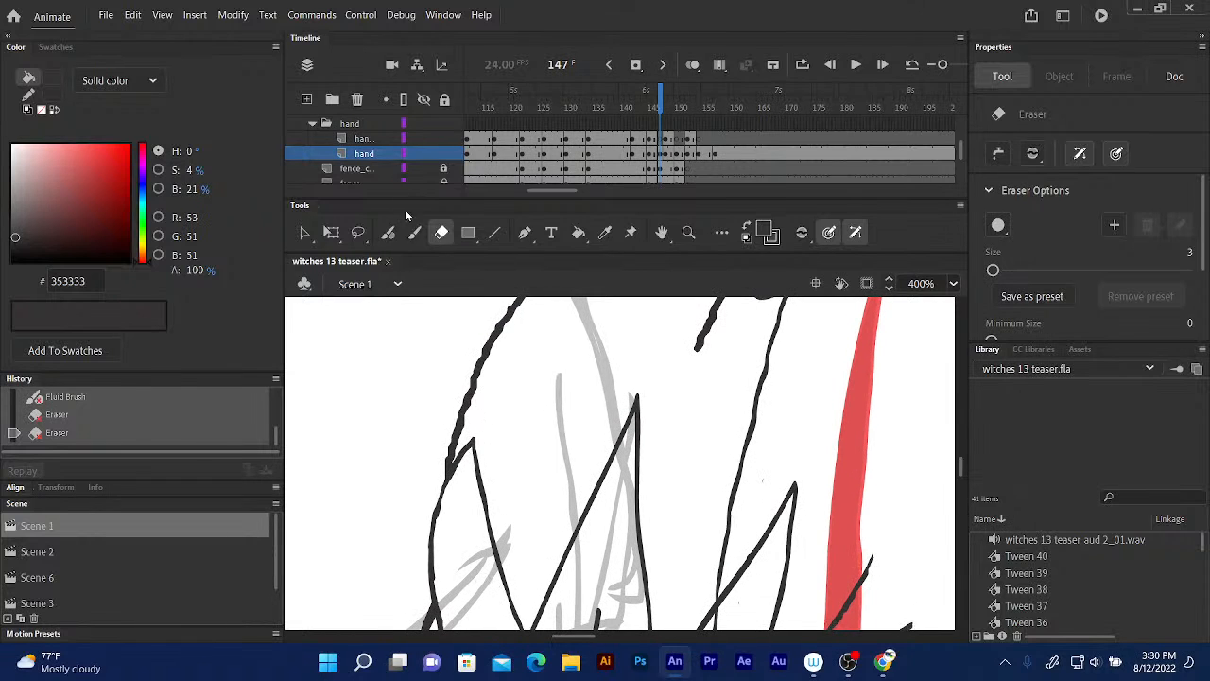
- Thicken the outer outline of the upper arm above the jagged sleeve edge with dark Fluid Brush strokes on frame 147
click(390, 235)
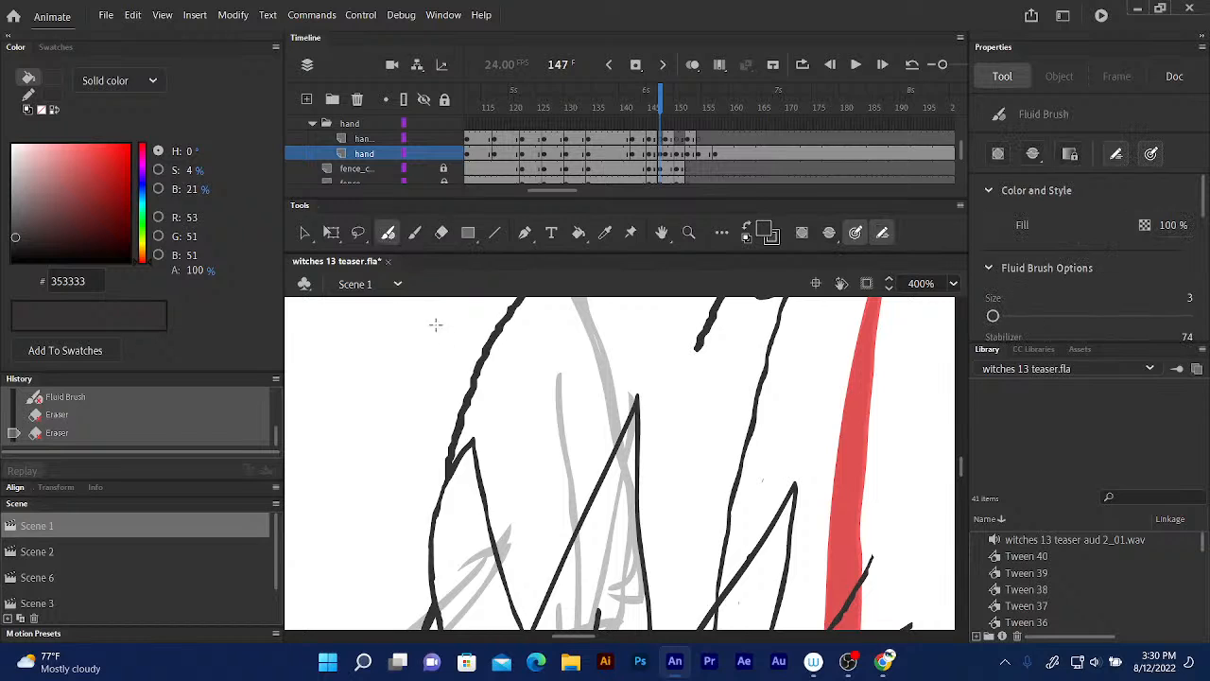
drag(467, 393, 495, 329)
drag(463, 416, 438, 493)
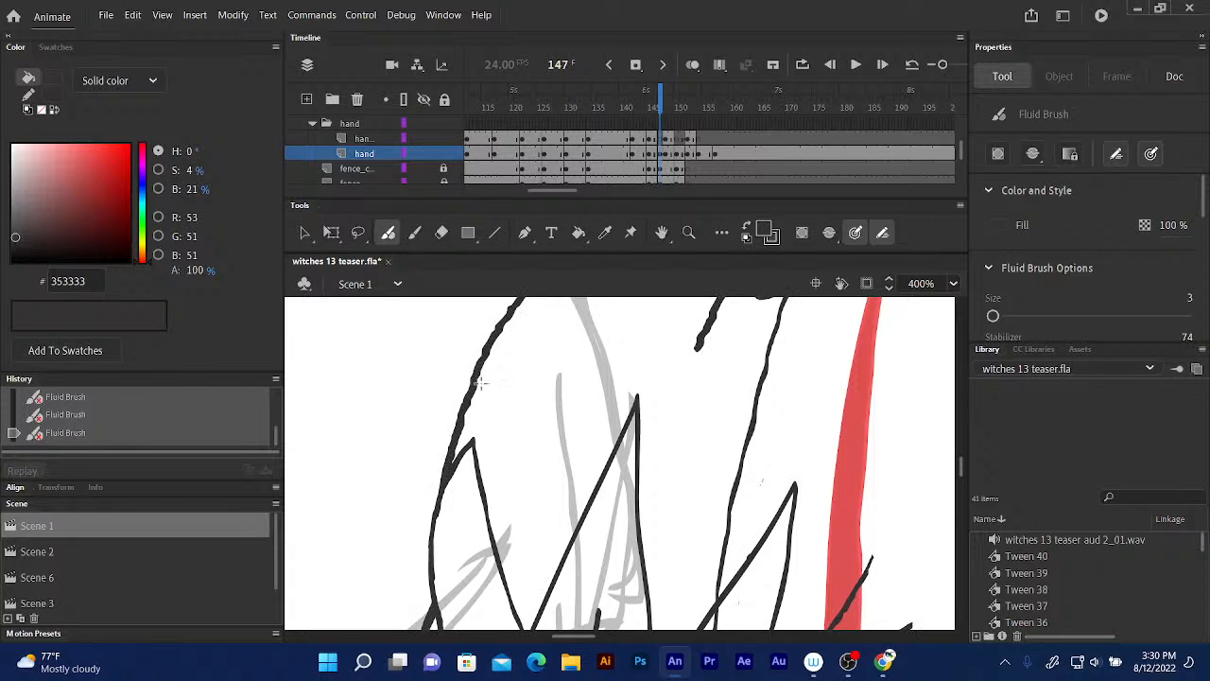
- Smooth the curved shoulder outline by erasing its rough edges with the size 3 Eraser and retouching it with the Fluid Brush
scroll(461, 426, up, 3)
scroll(466, 413, up, 4)
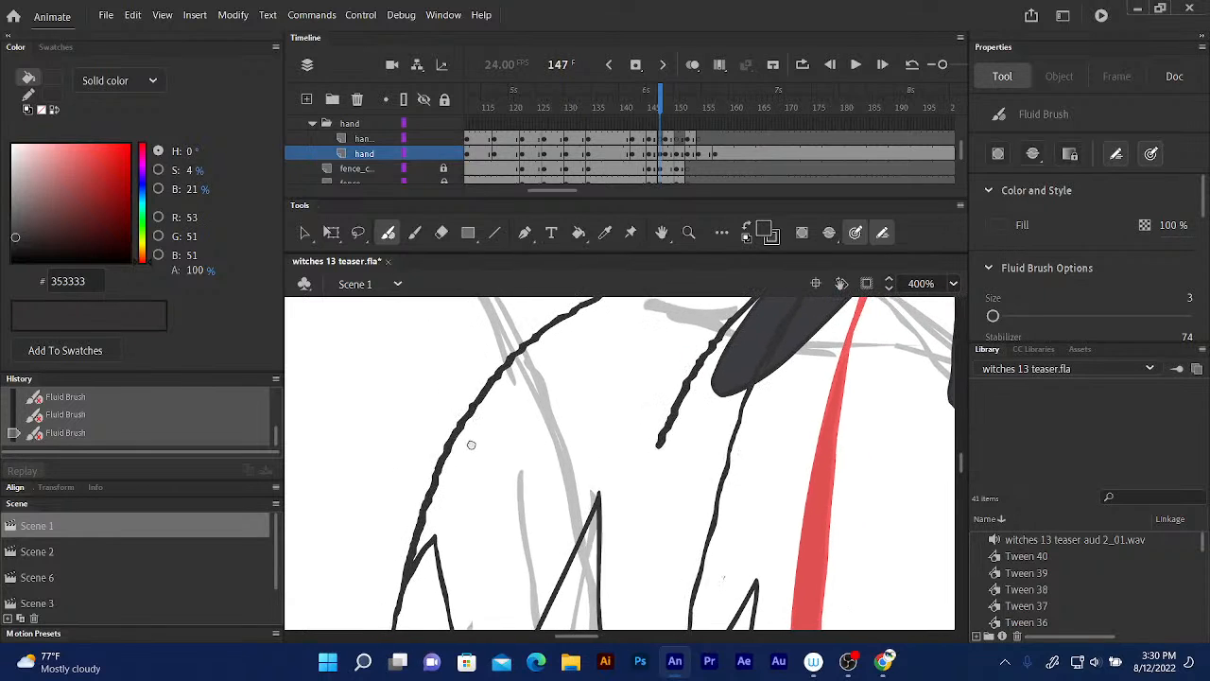
click(441, 234)
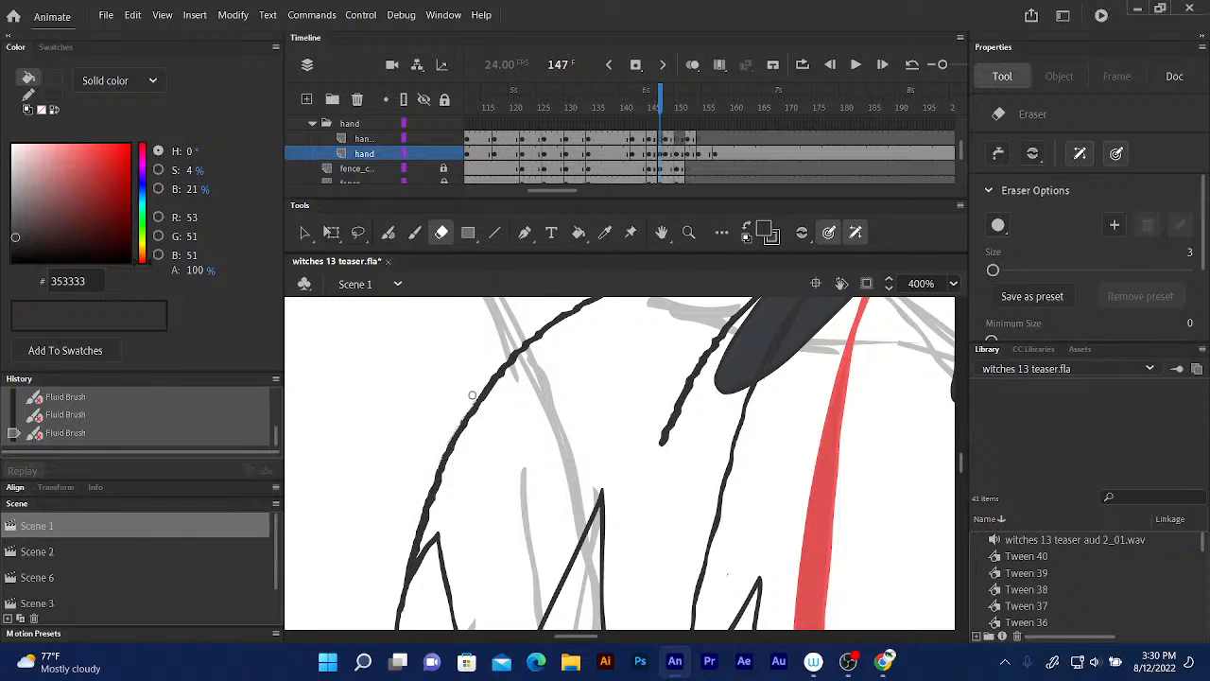
mouse_move(472, 395)
mouse_down()
mouse_move(434, 472)
mouse_move(430, 520)
mouse_up()
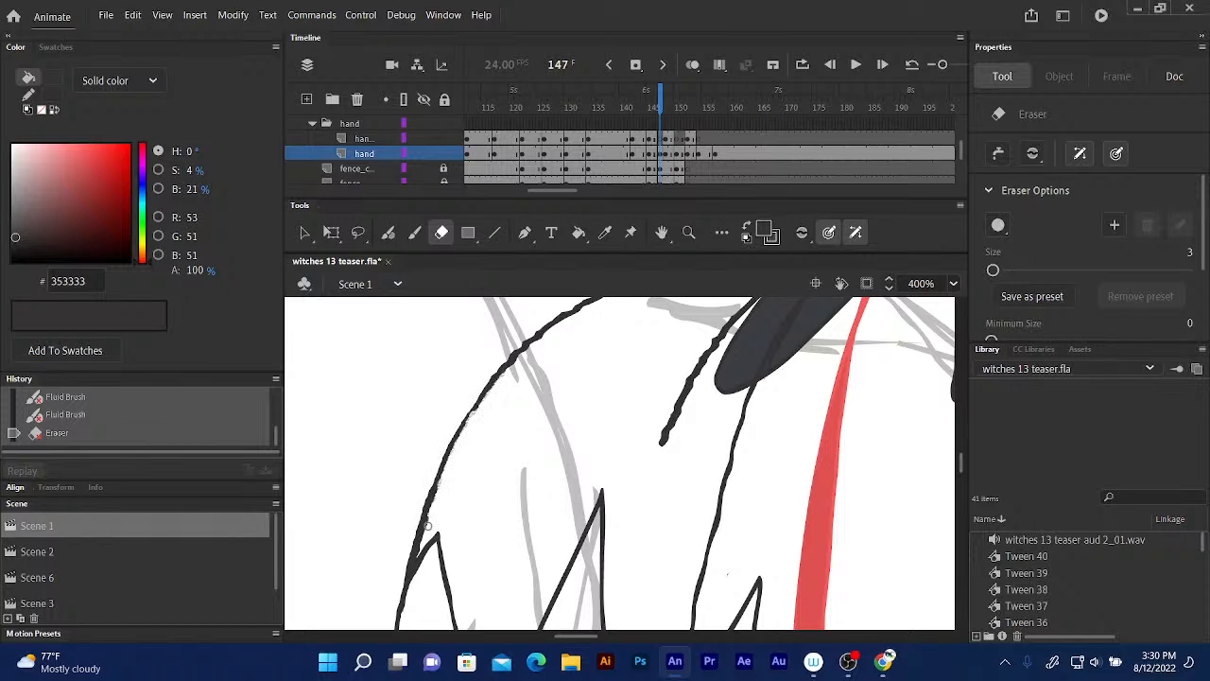
drag(428, 525, 463, 383)
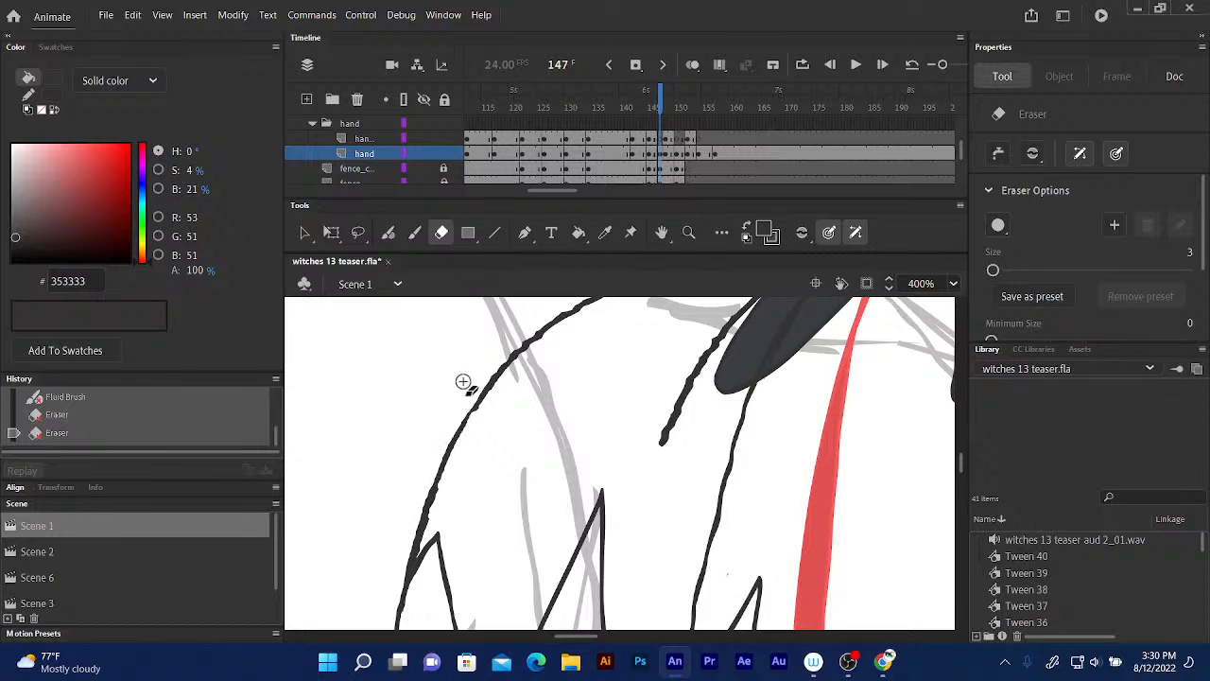
click(388, 233)
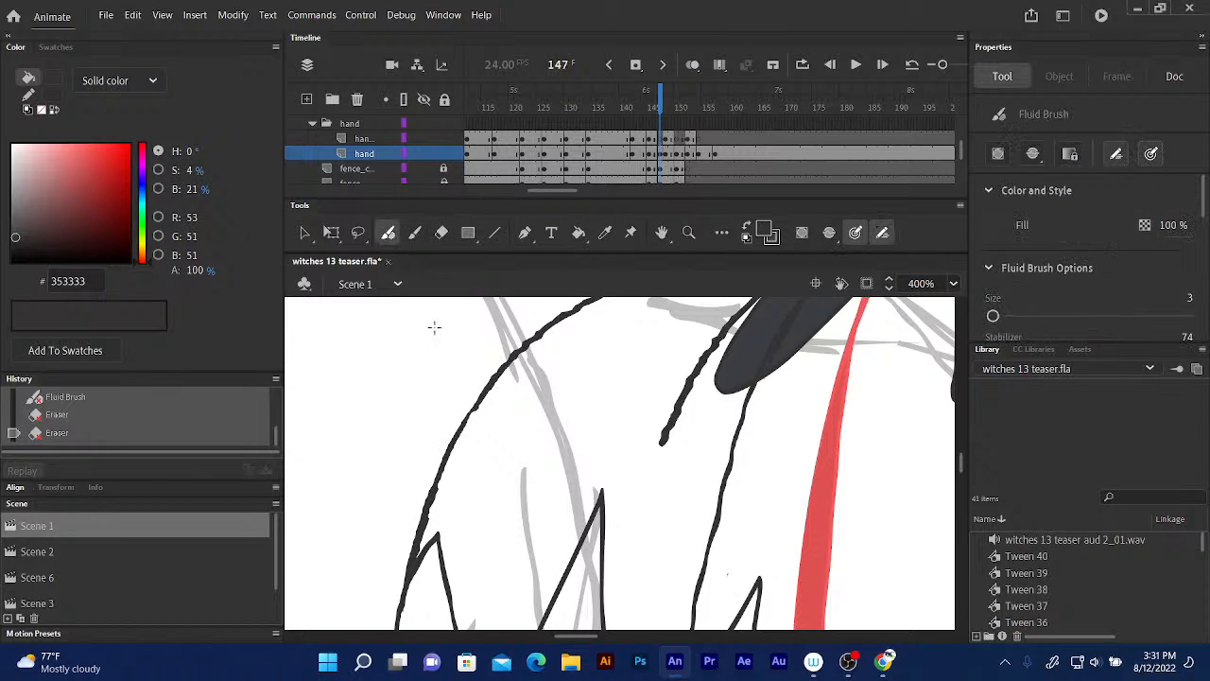
mouse_move(457, 421)
mouse_down()
mouse_move(546, 332)
mouse_move(474, 425)
mouse_move(428, 447)
mouse_up()
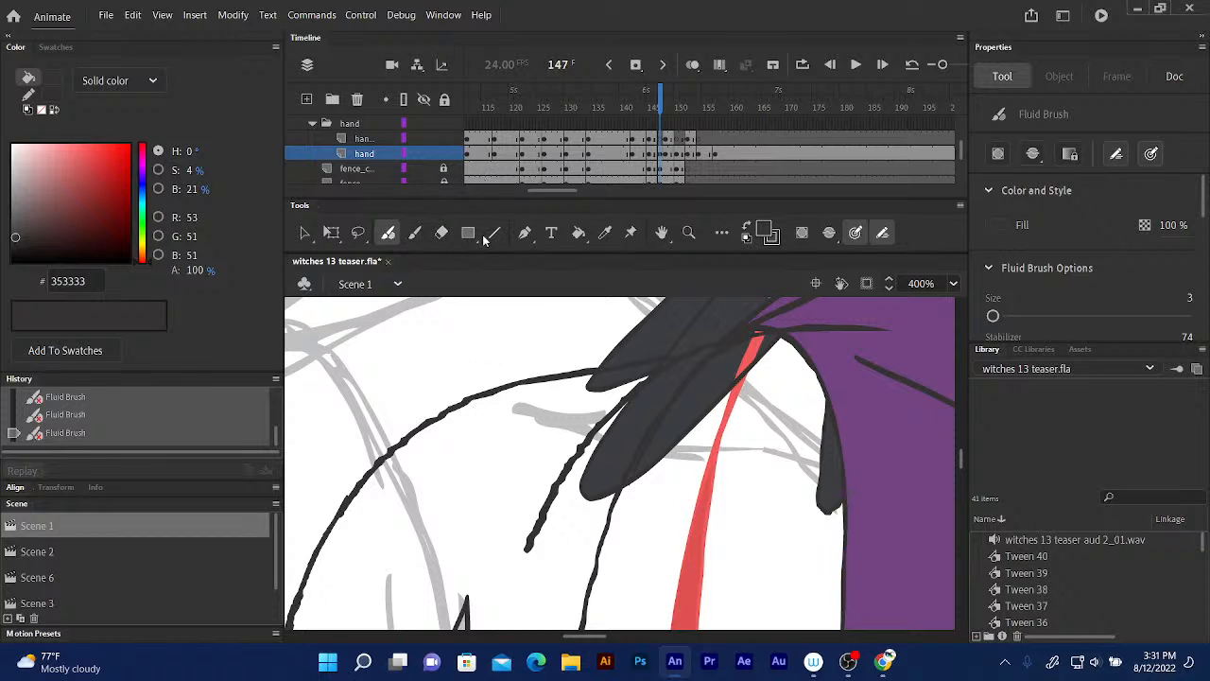
- Erase the bumpy edges of the short shoulder line beside the dark feathers to make it thinner and smoother
mouse_move(590, 436)
mouse_down()
mouse_move(580, 434)
mouse_move(584, 383)
mouse_up()
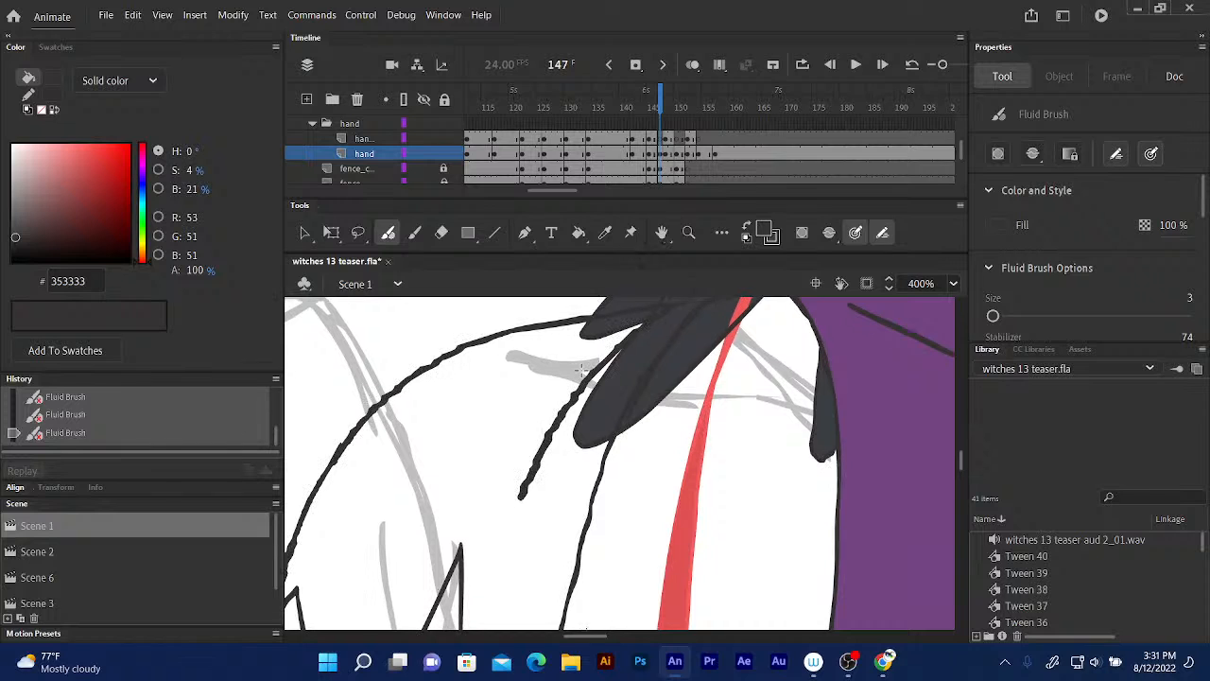
click(442, 232)
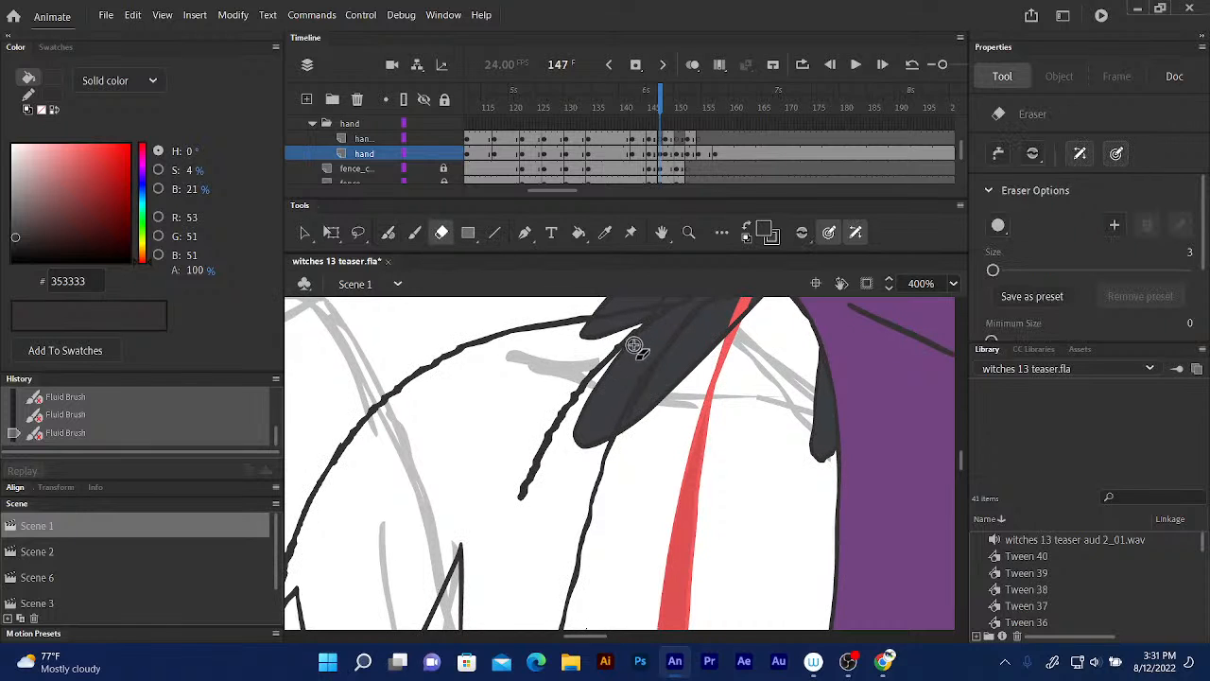
drag(593, 375, 581, 364)
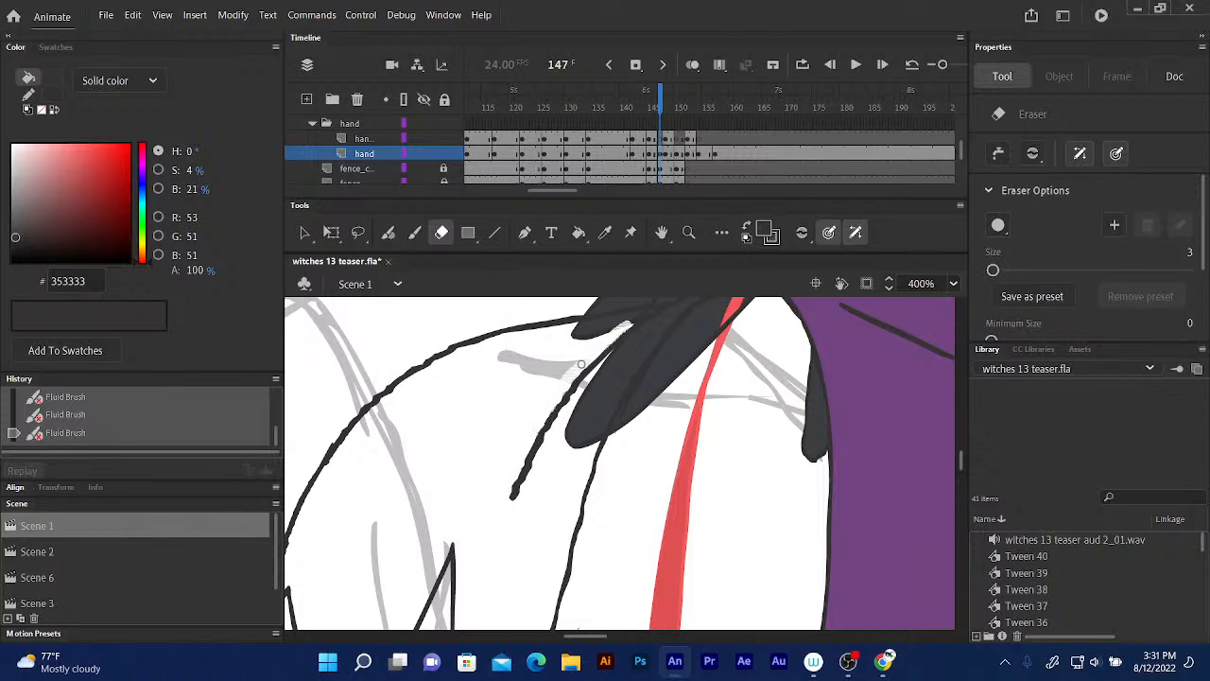
mouse_move(582, 364)
mouse_down()
mouse_move(561, 423)
mouse_move(582, 383)
mouse_up()
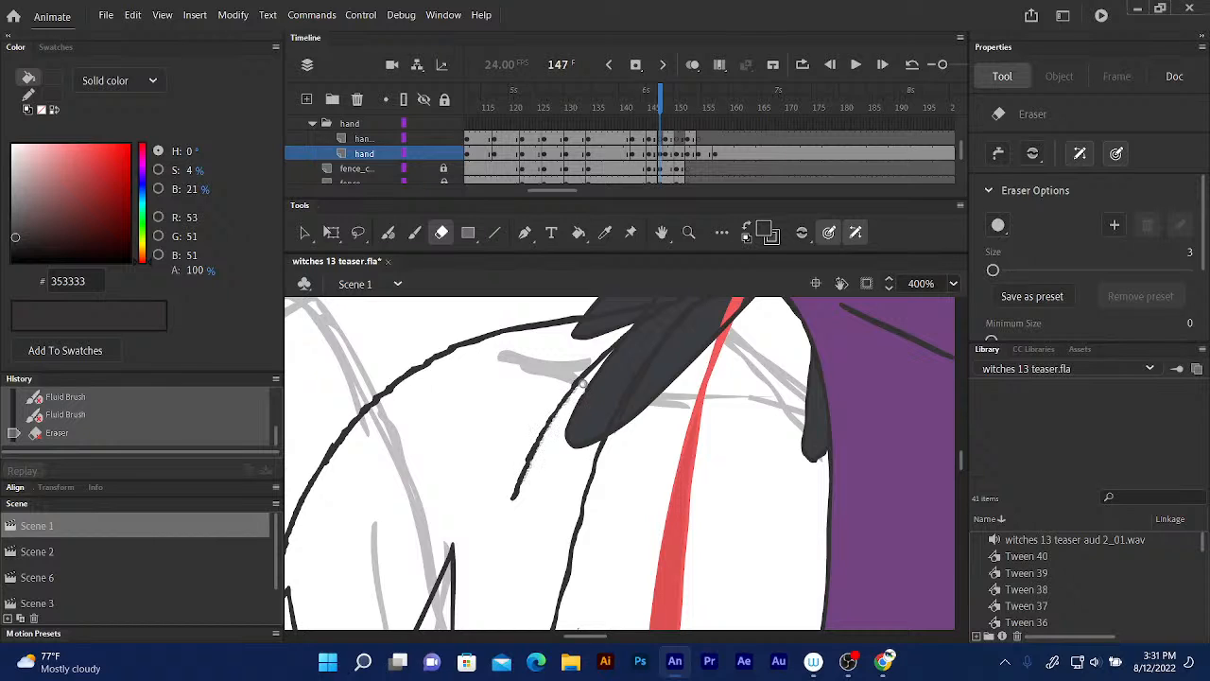
drag(582, 383, 526, 494)
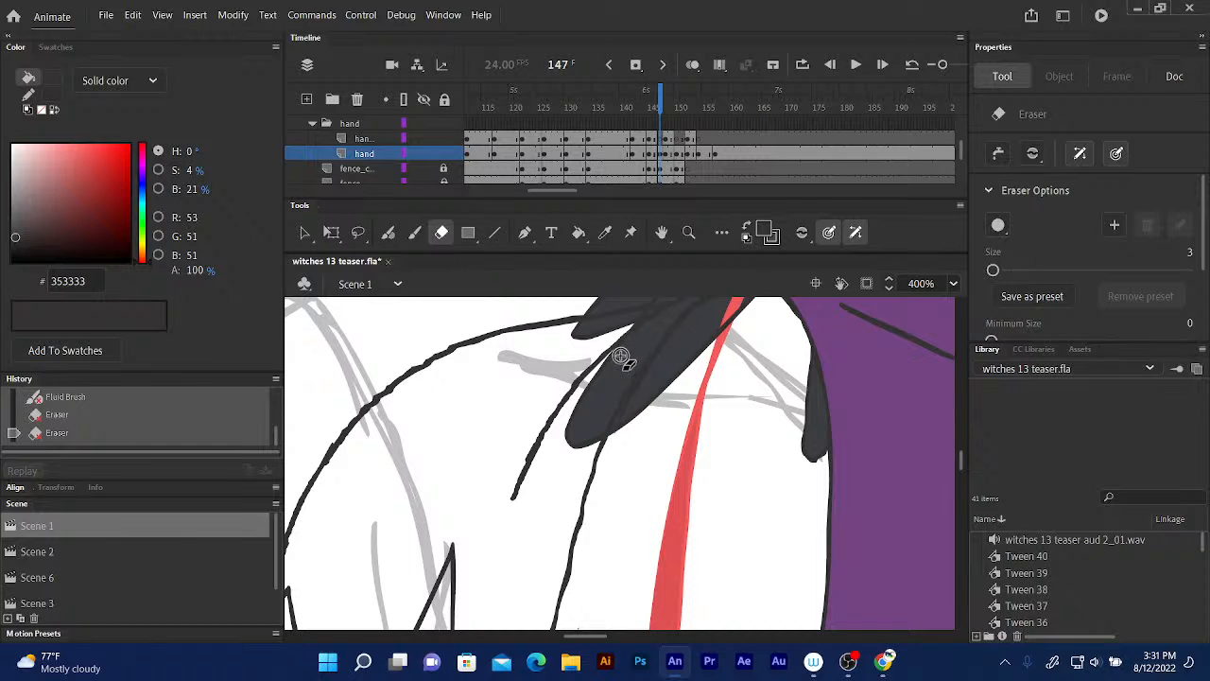
- Fill the uncolored arm sleeve beside the torso with the dark grey 3C3C3C sampled from the opposite sleeve
mouse_move(605, 383)
mouse_down()
mouse_move(414, 544)
mouse_move(631, 410)
mouse_up()
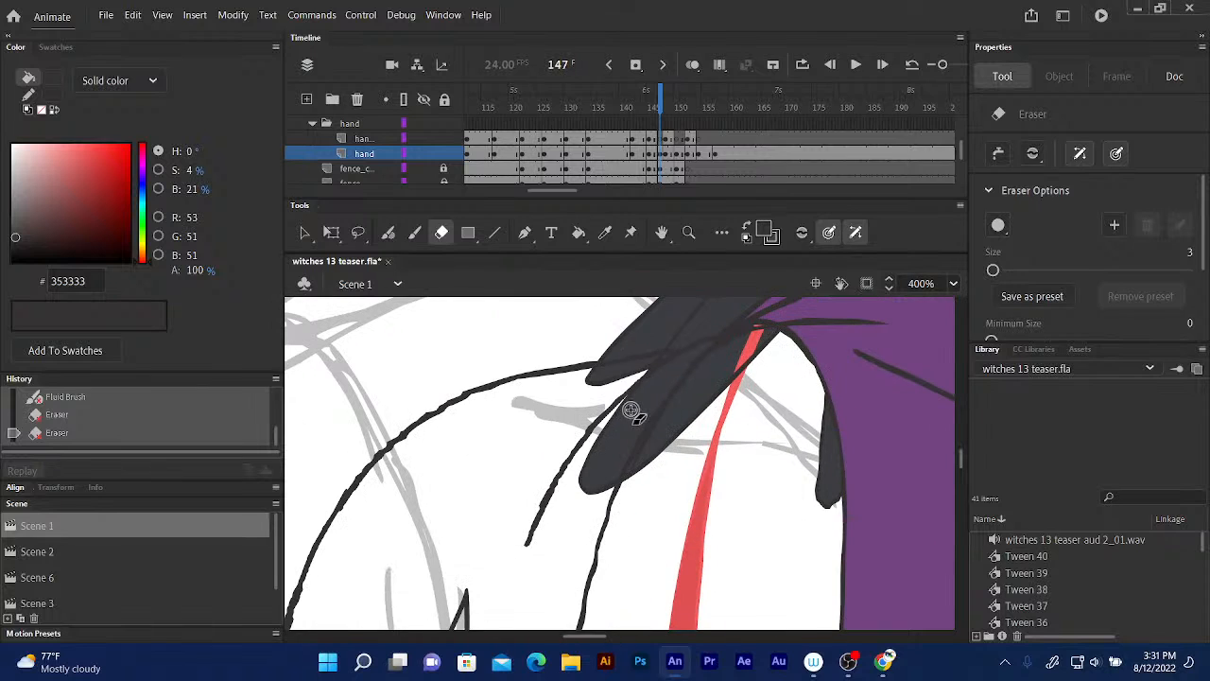
scroll(630, 409, down, 4)
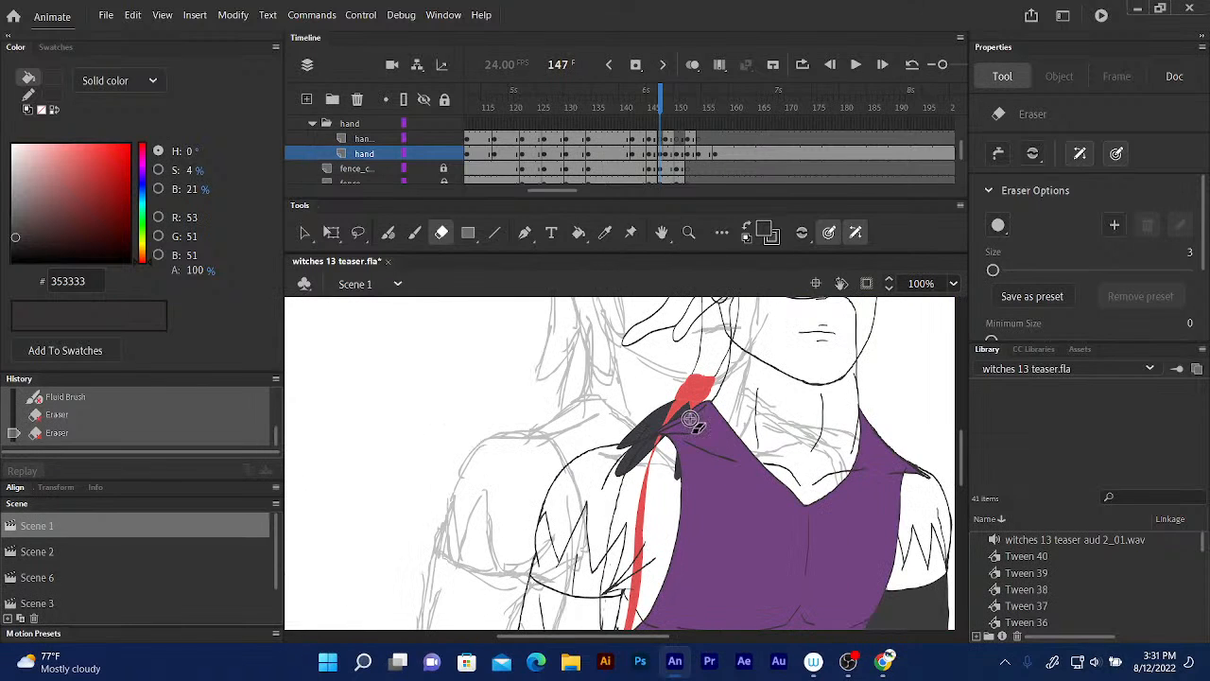
scroll(631, 409, down, 4)
drag(627, 384, 723, 307)
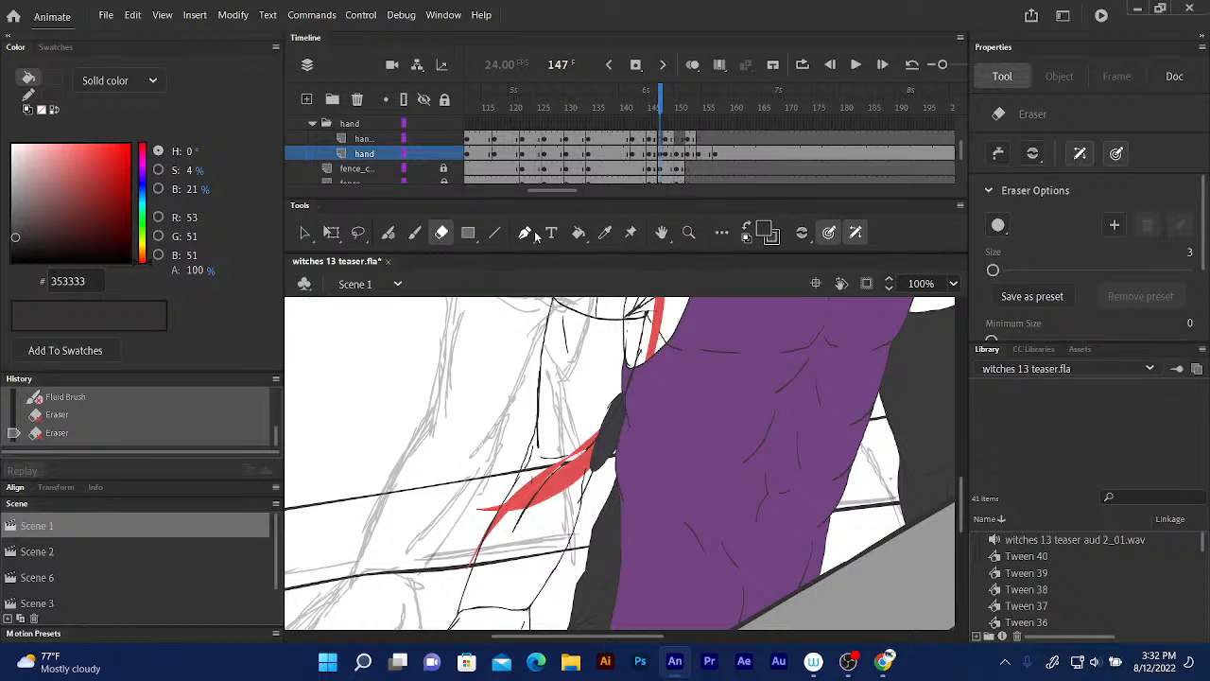
click(605, 233)
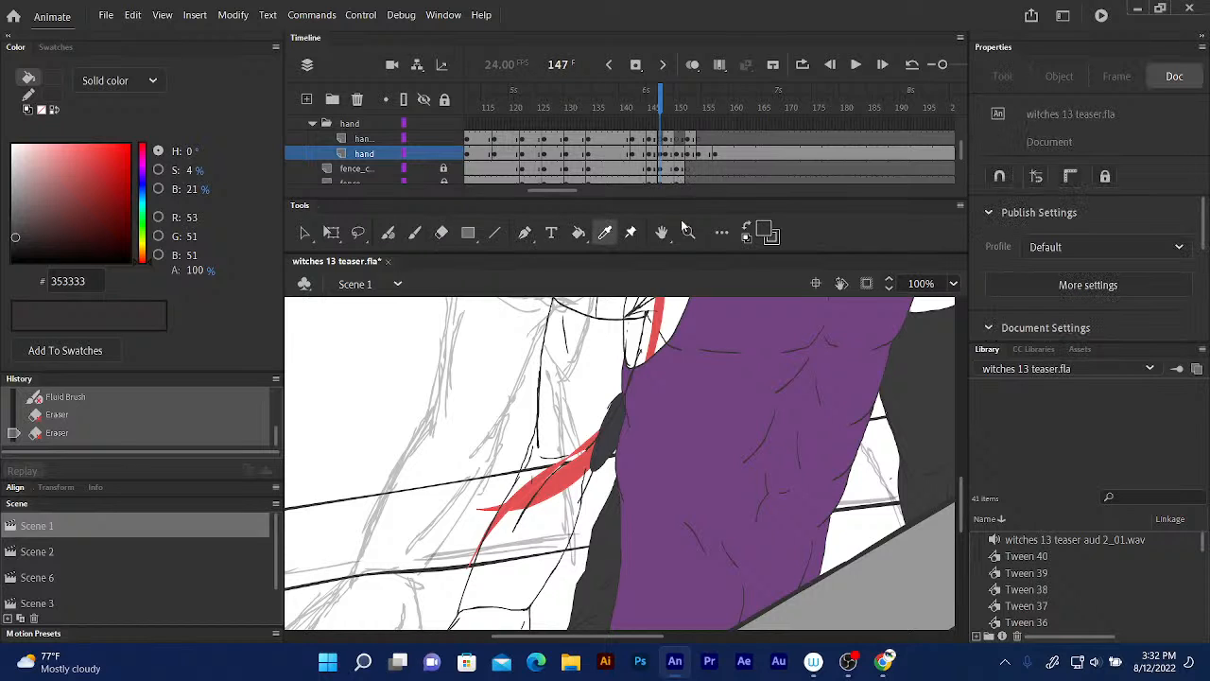
click(925, 382)
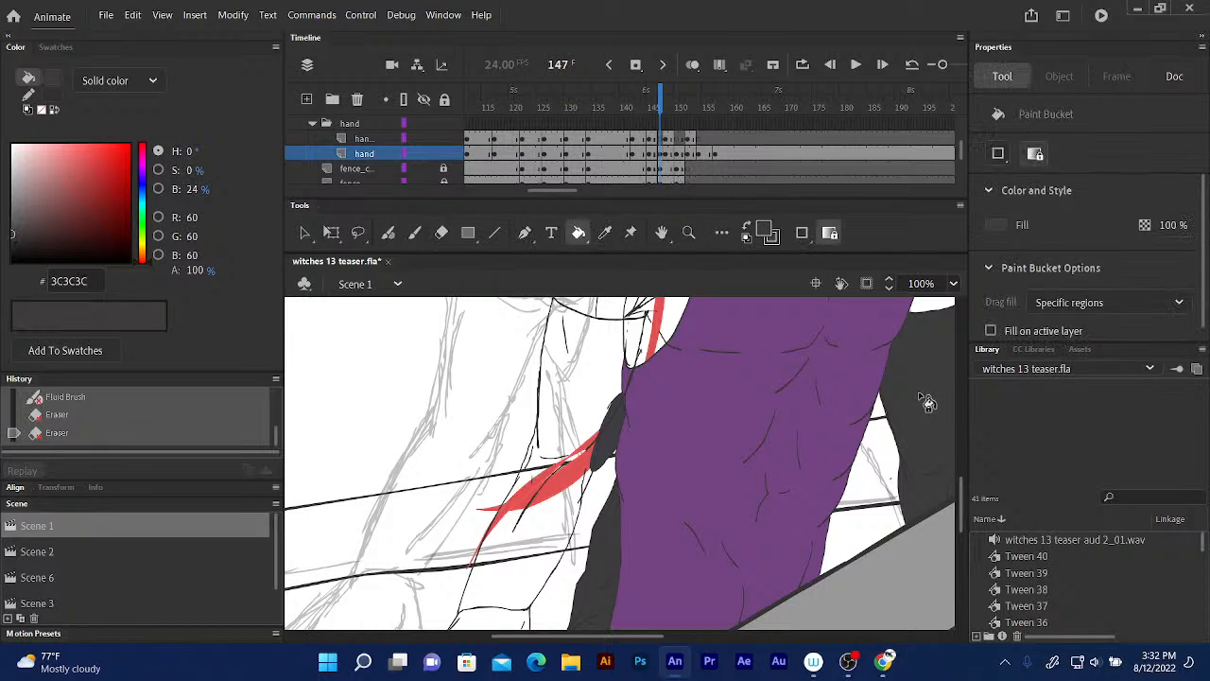
click(584, 398)
- Clear the selection on frame 146 and sample the dark purple 49404F from the jagged sleeve band there
mouse_move(637, 378)
mouse_down()
mouse_move(578, 466)
mouse_move(526, 494)
mouse_move(543, 498)
mouse_up()
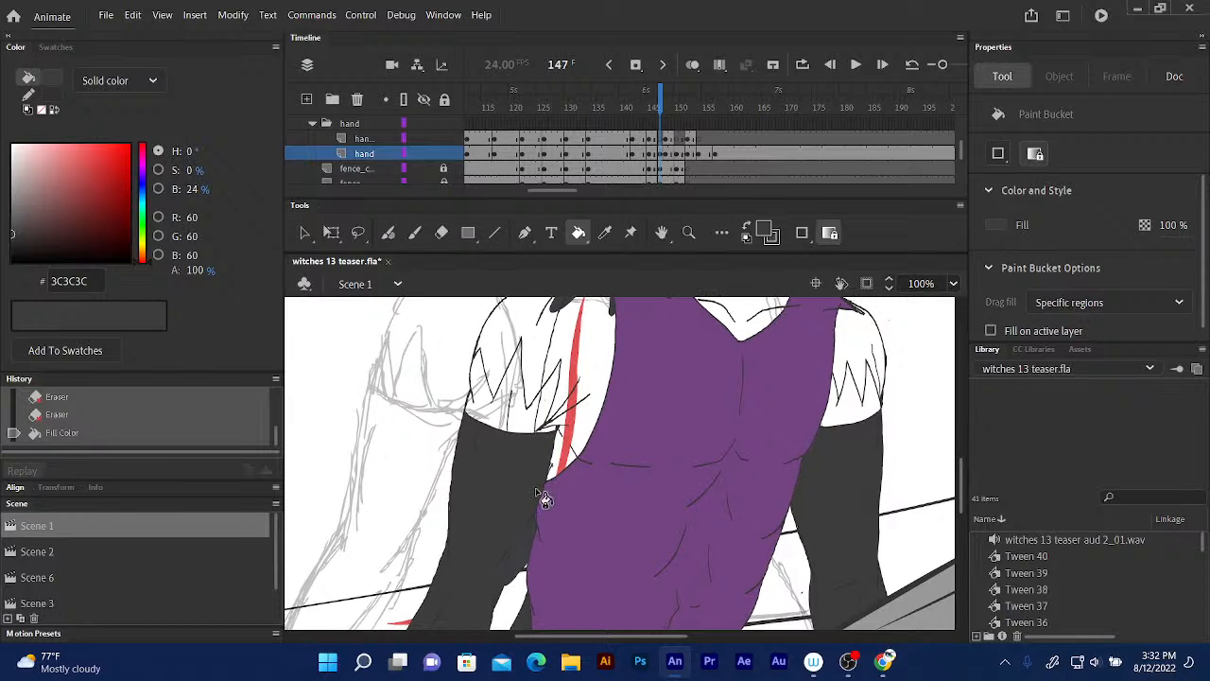
drag(661, 108, 655, 107)
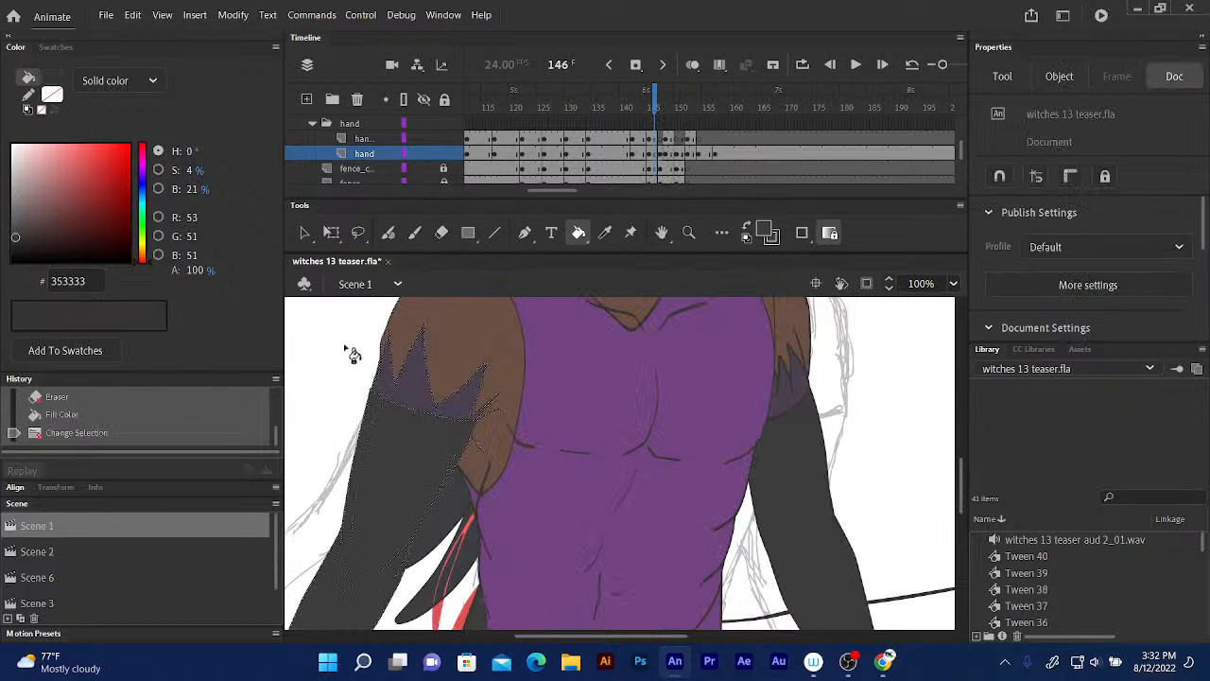
key(q)
click(317, 365)
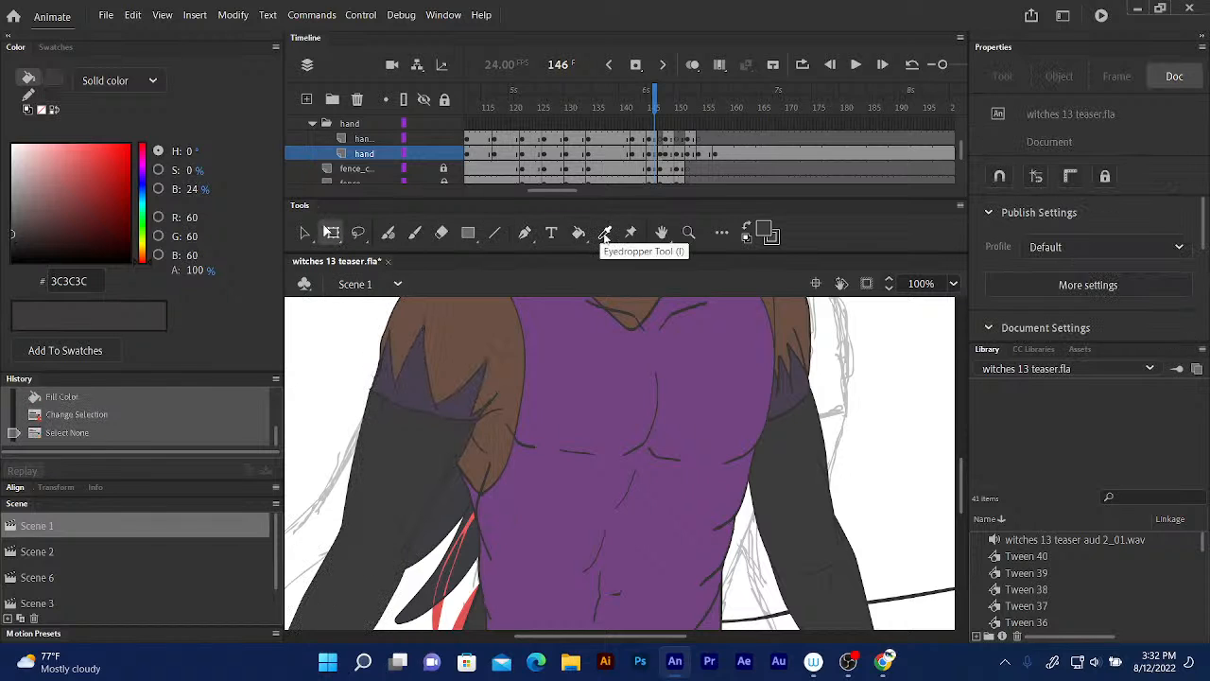
click(606, 232)
click(420, 388)
click(655, 104)
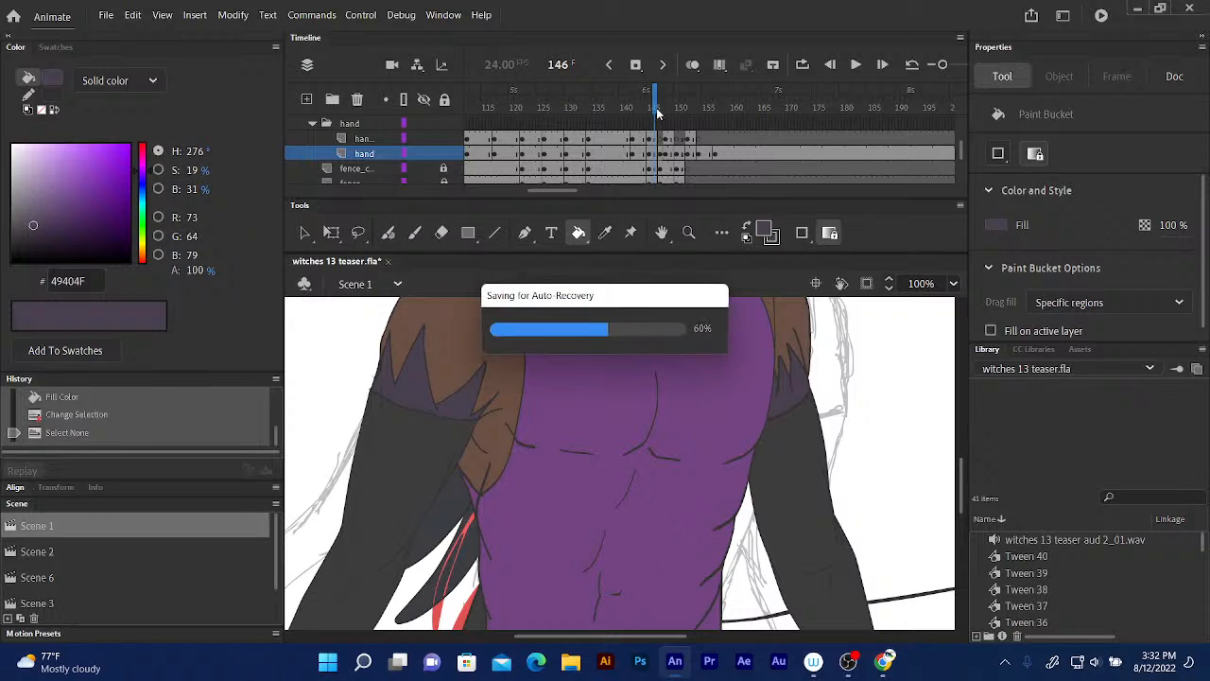
- Fill the jagged bands on both upper arms and a lower area by the arm with the sampled purple on frame 147
click(660, 104)
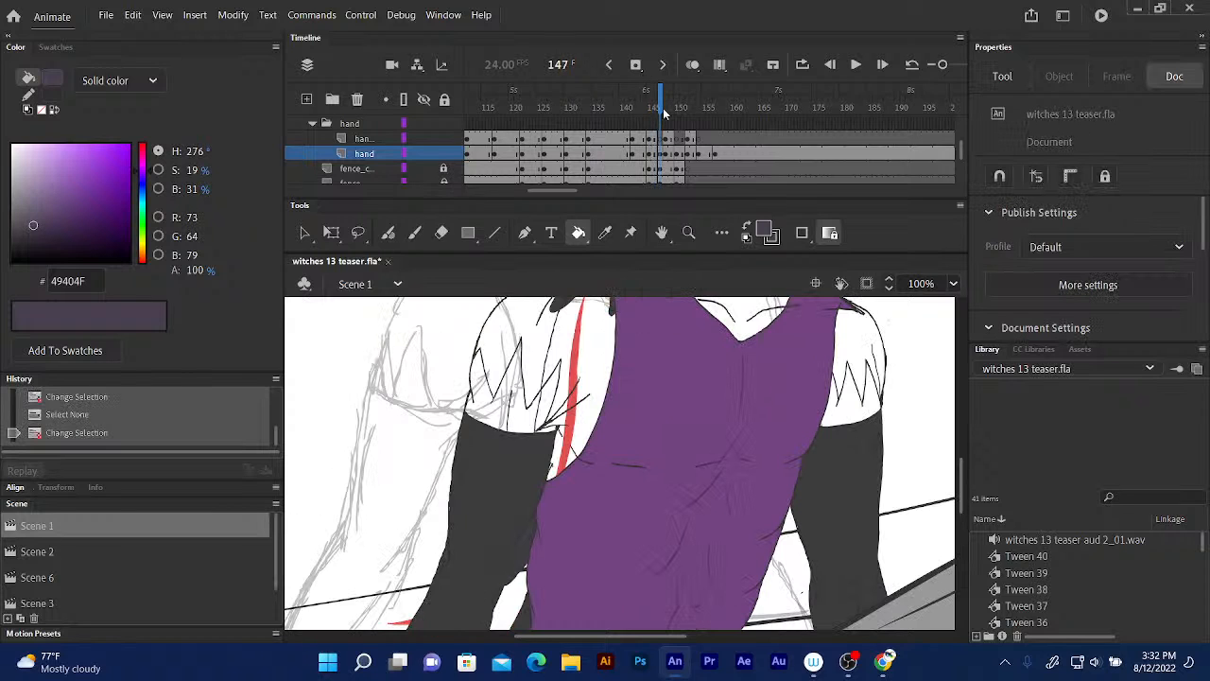
click(491, 425)
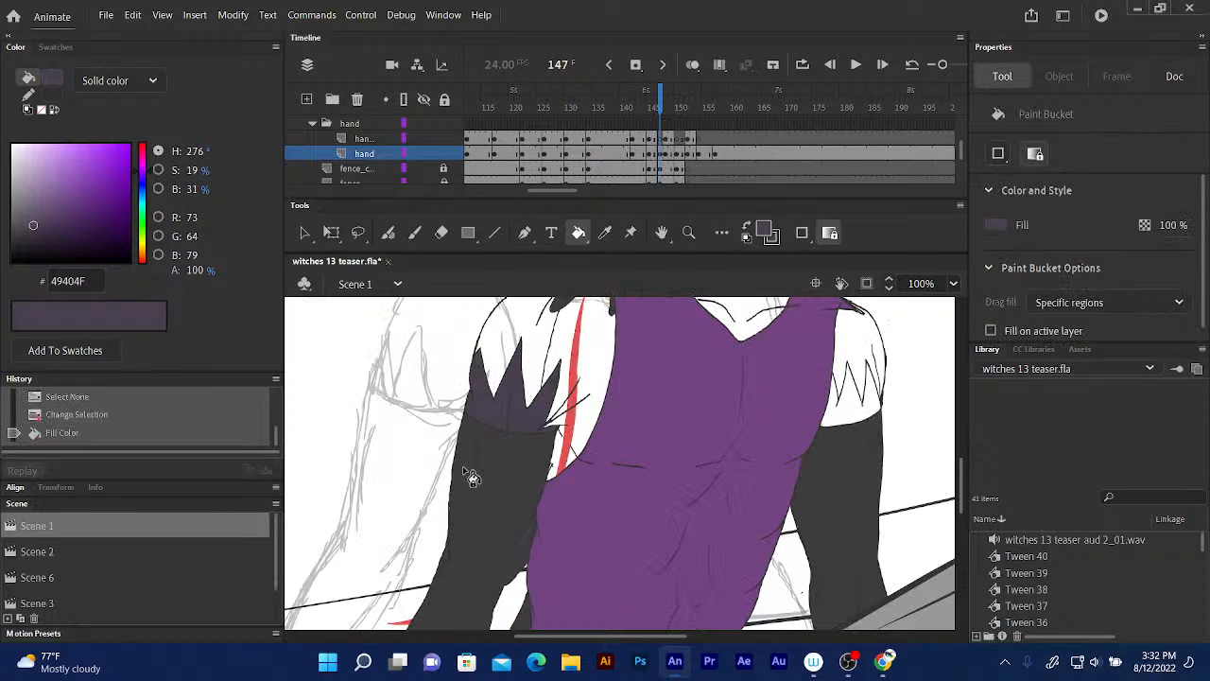
click(852, 416)
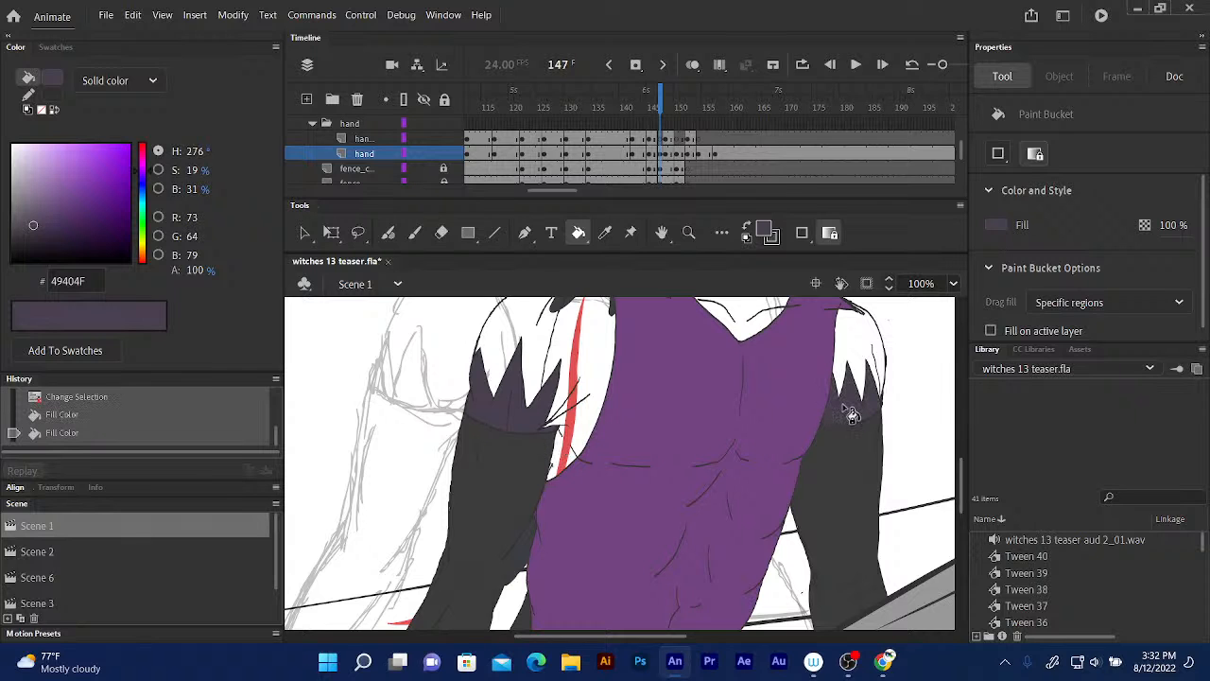
scroll(649, 462, down, 5)
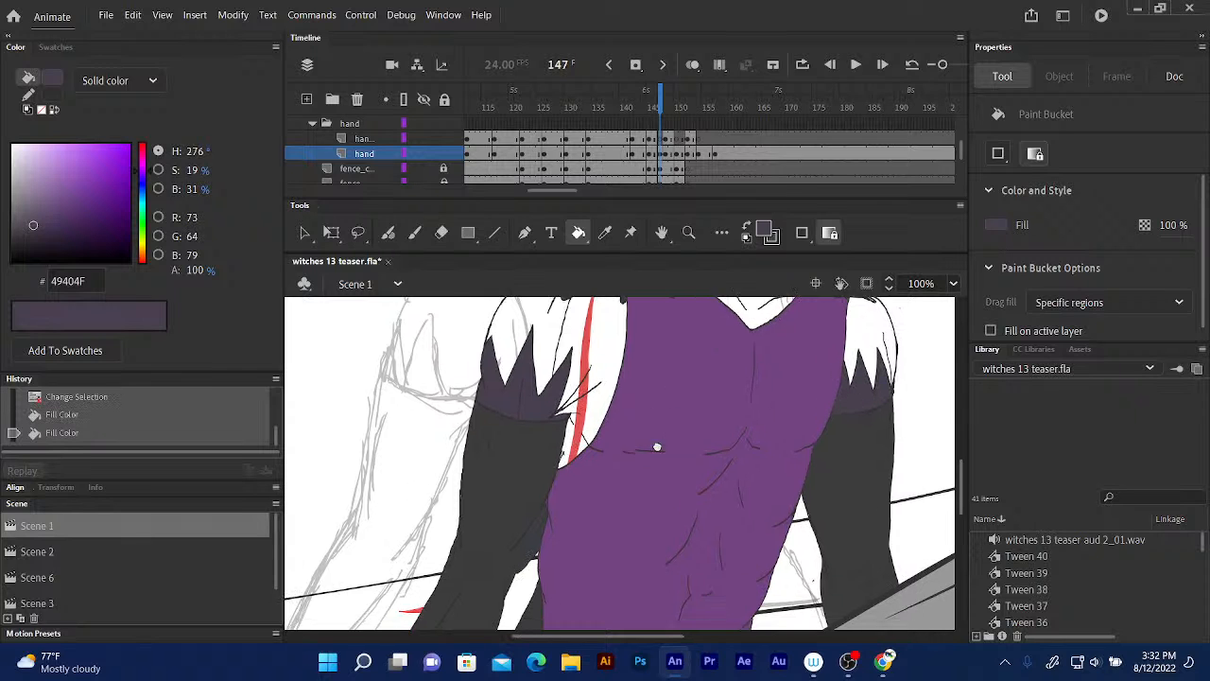
click(469, 570)
scroll(707, 402, up, 5)
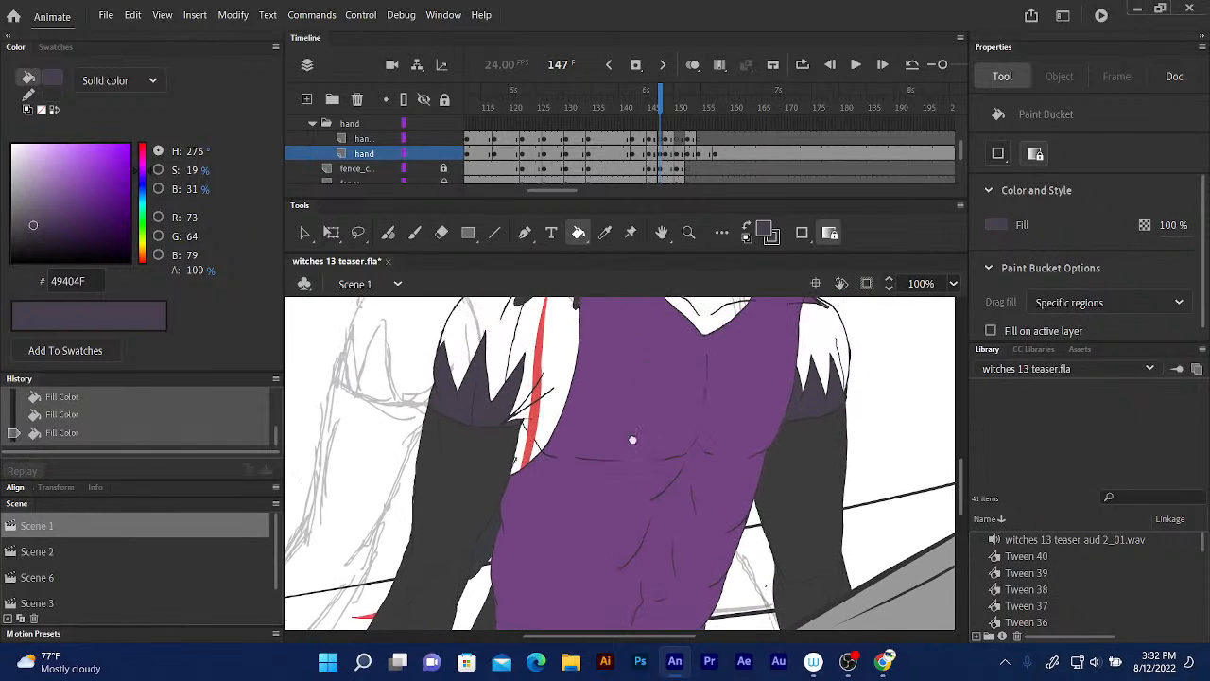
scroll(616, 487, up, 1)
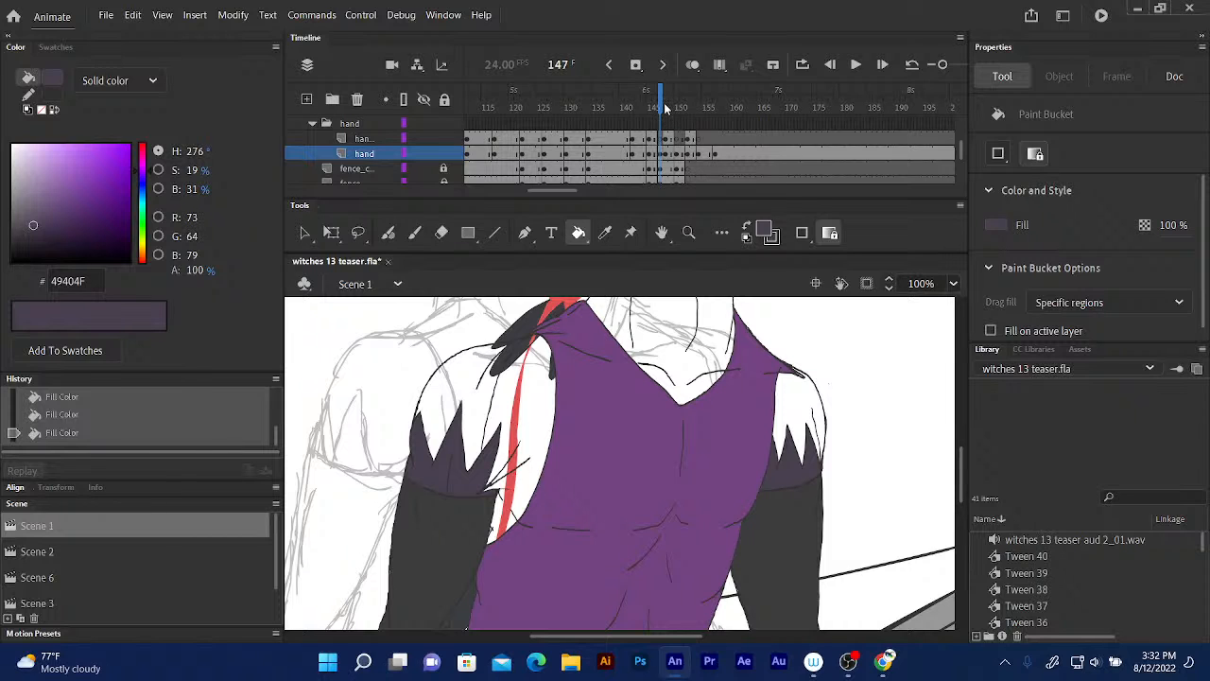
- Clear the selection on frame 148 and sample the brown skin color 6B5044 from the upper arm there
drag(661, 104, 665, 103)
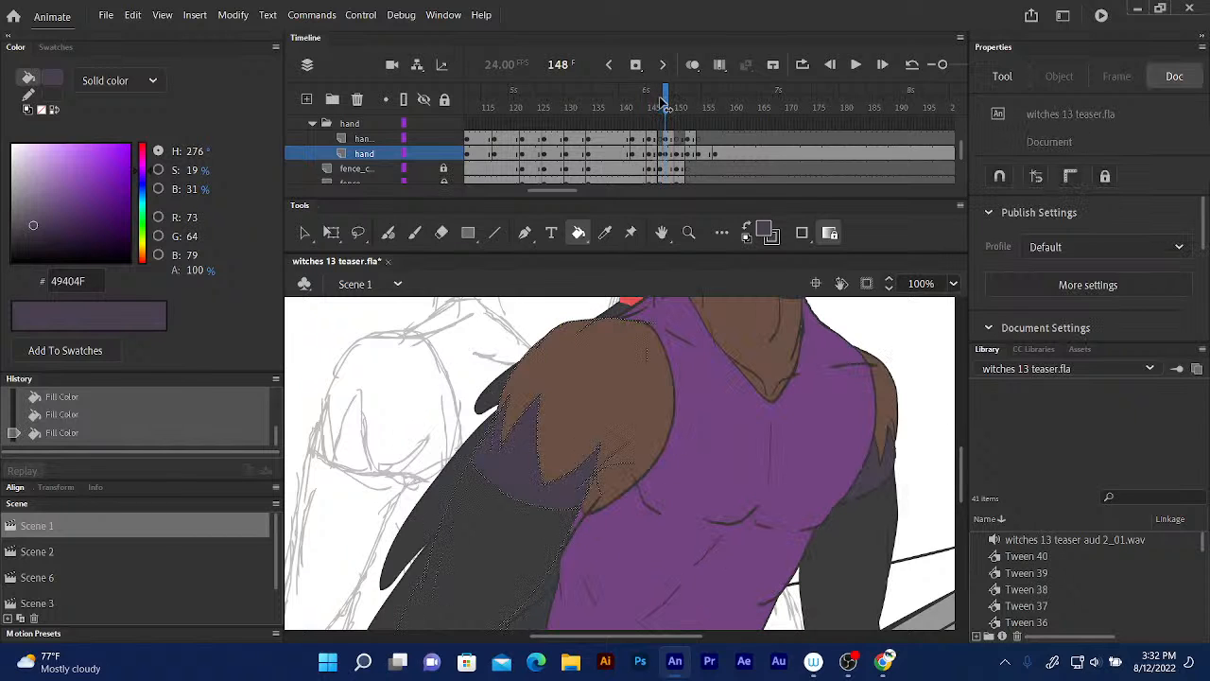
click(665, 104)
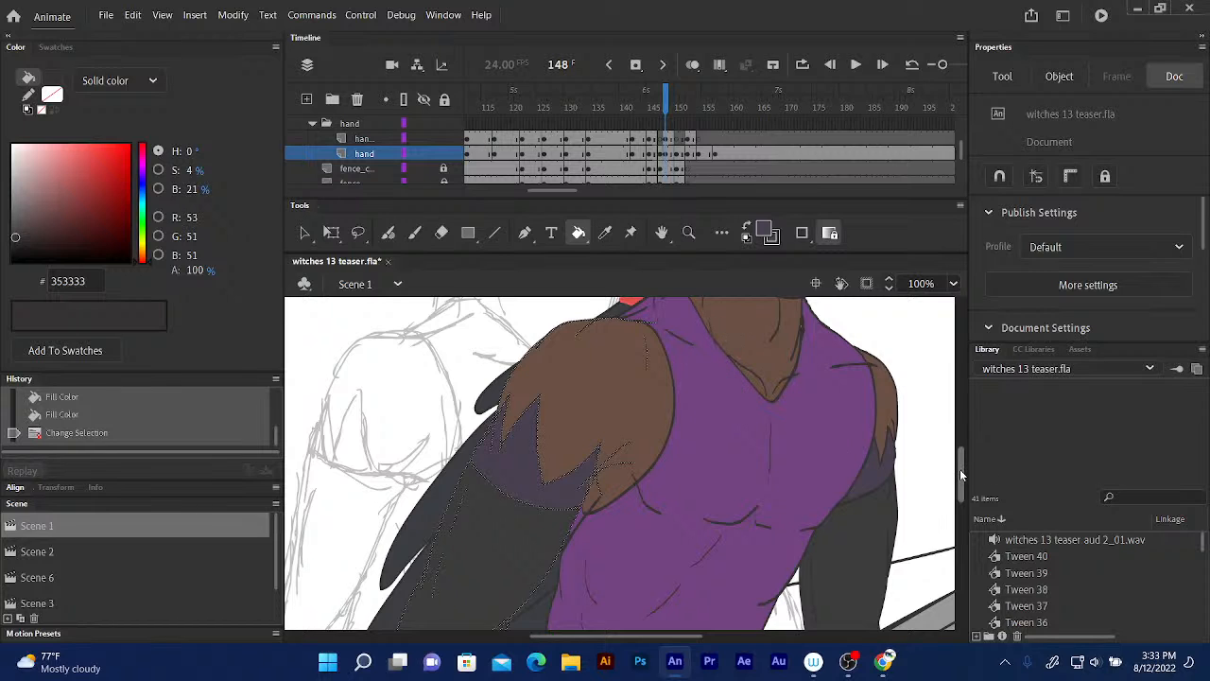
scroll(960, 475, down, 5)
drag(962, 511, 962, 509)
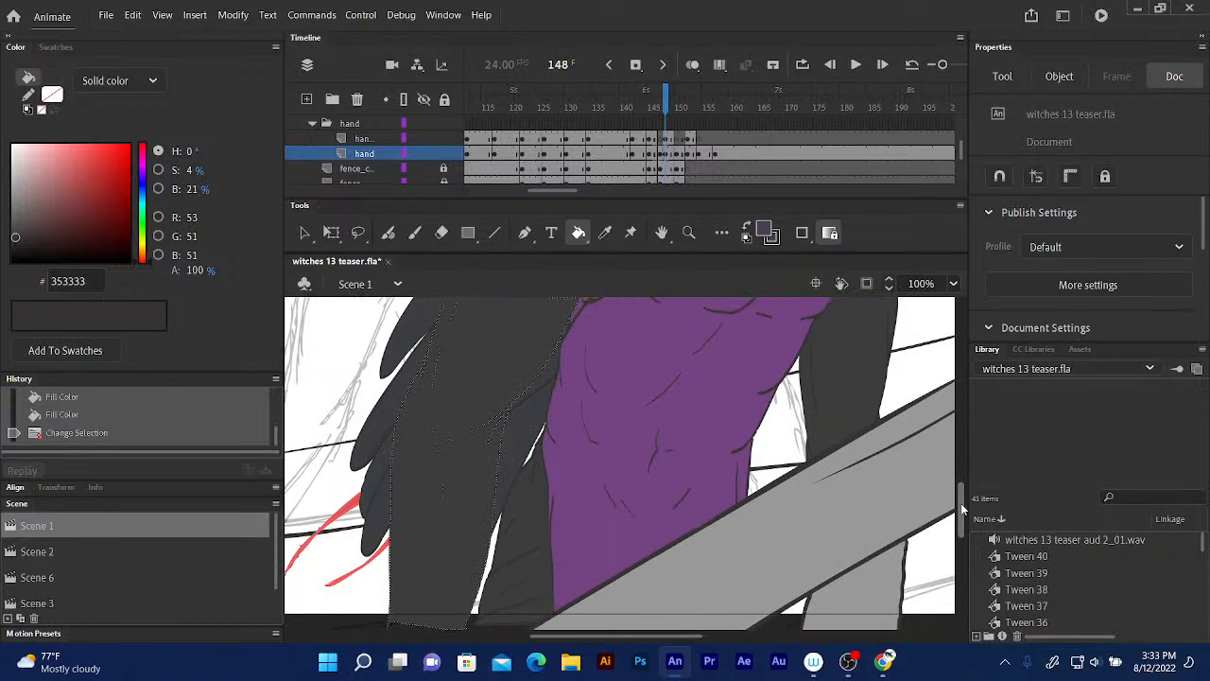
scroll(963, 505, up, 6)
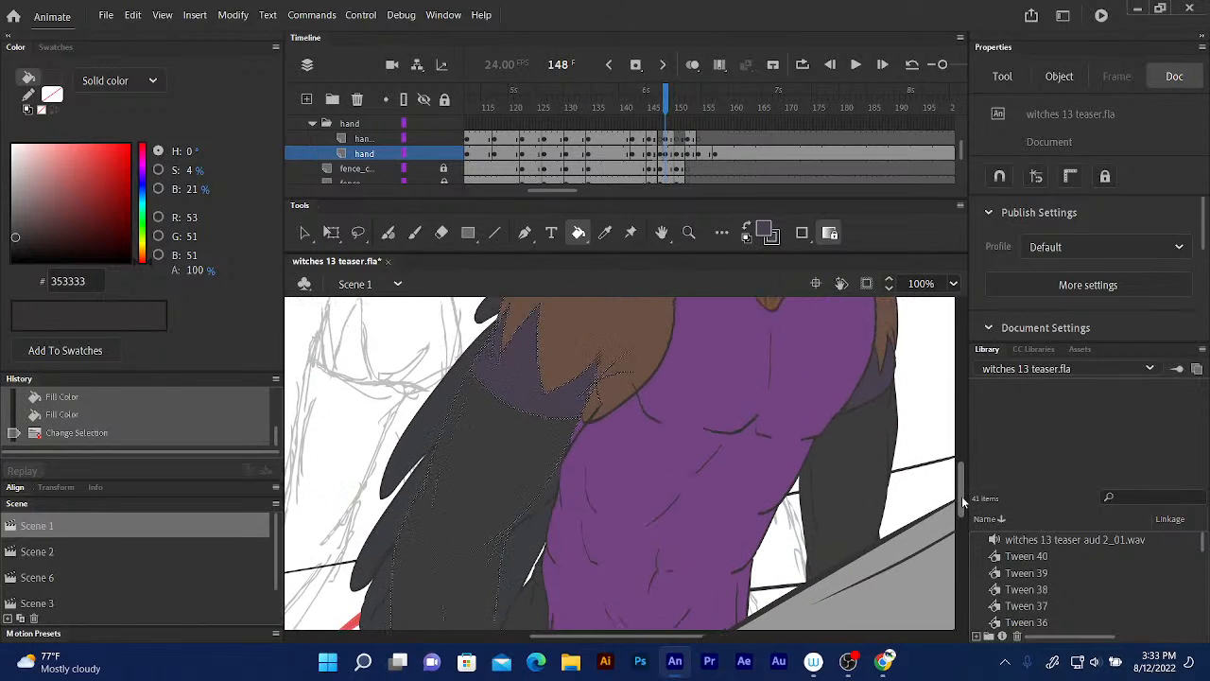
scroll(973, 465, down, 1)
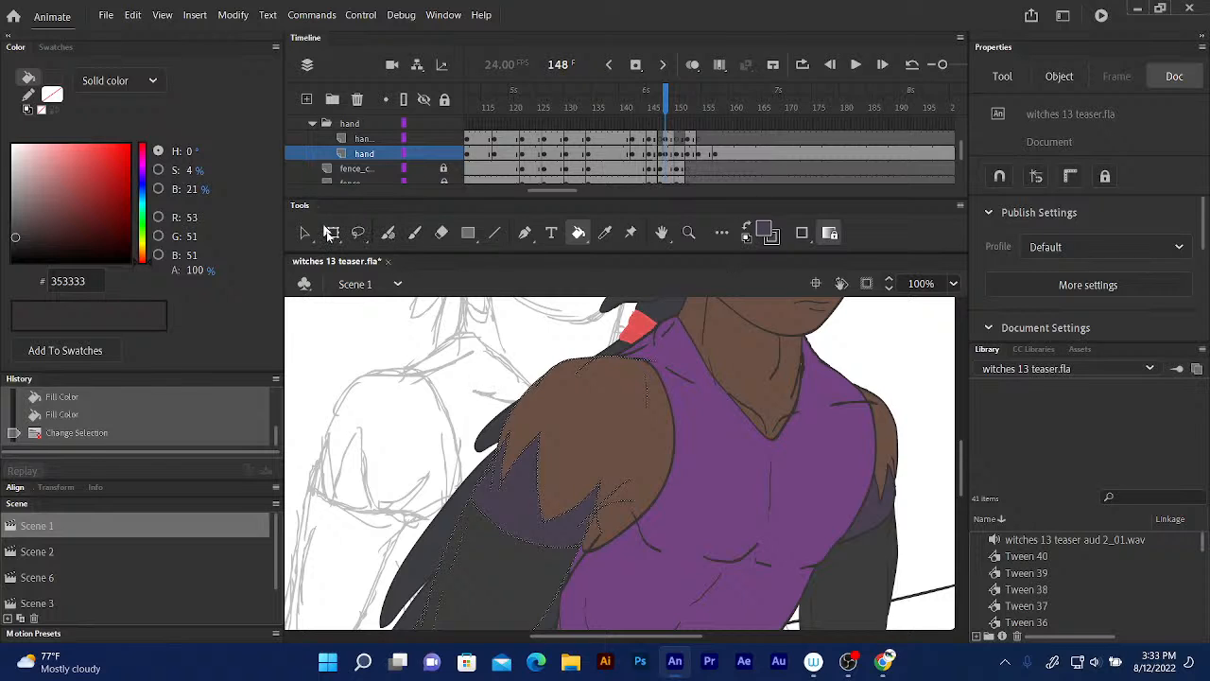
click(331, 233)
click(381, 326)
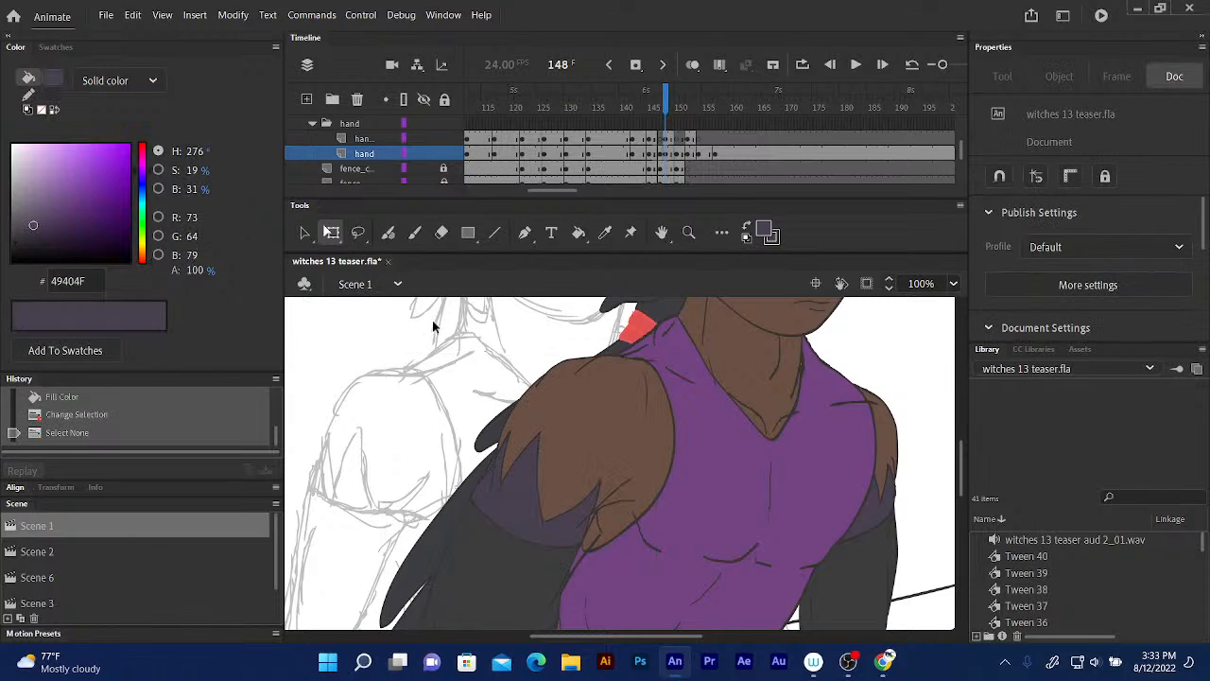
click(605, 232)
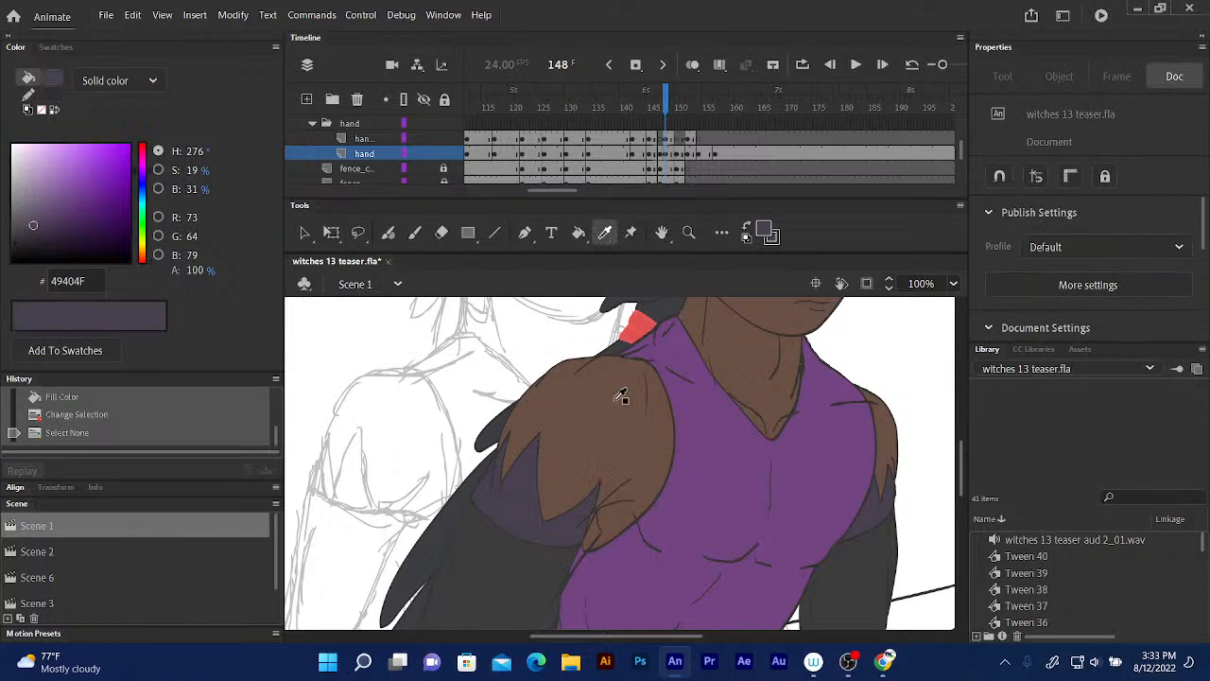
click(612, 405)
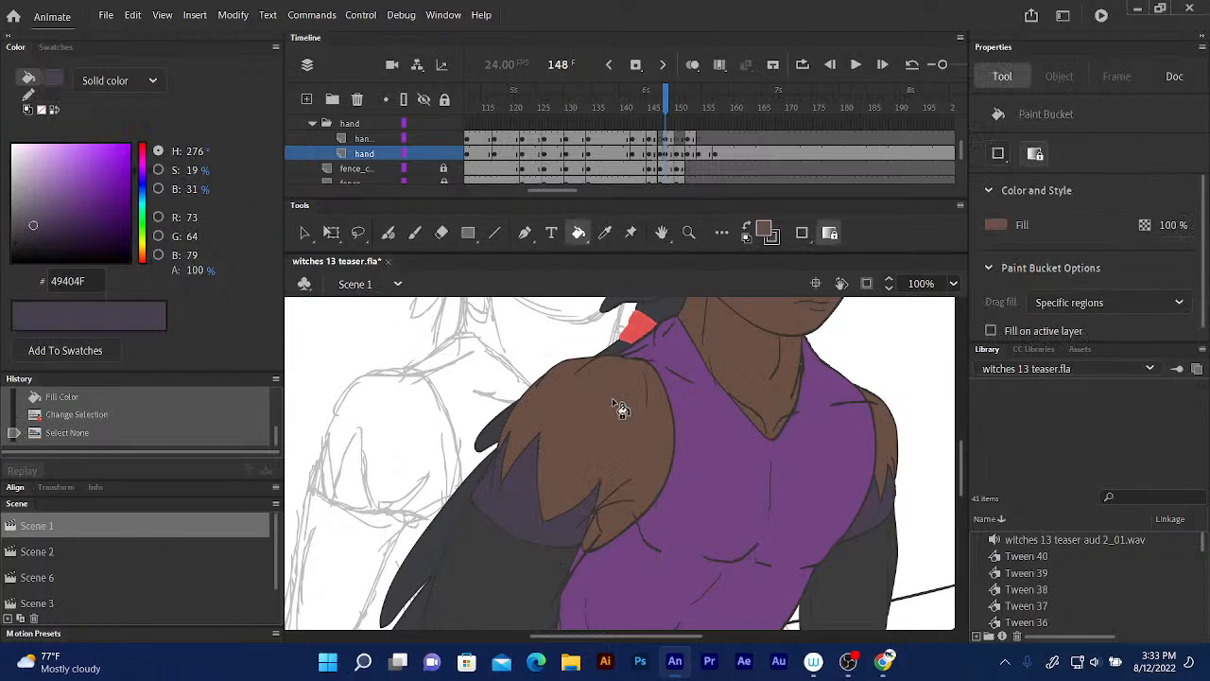
- Fill the inner arm beside the torso, the neck, the opposite shoulder and the face with brown 6B5044 on frame 147
click(661, 104)
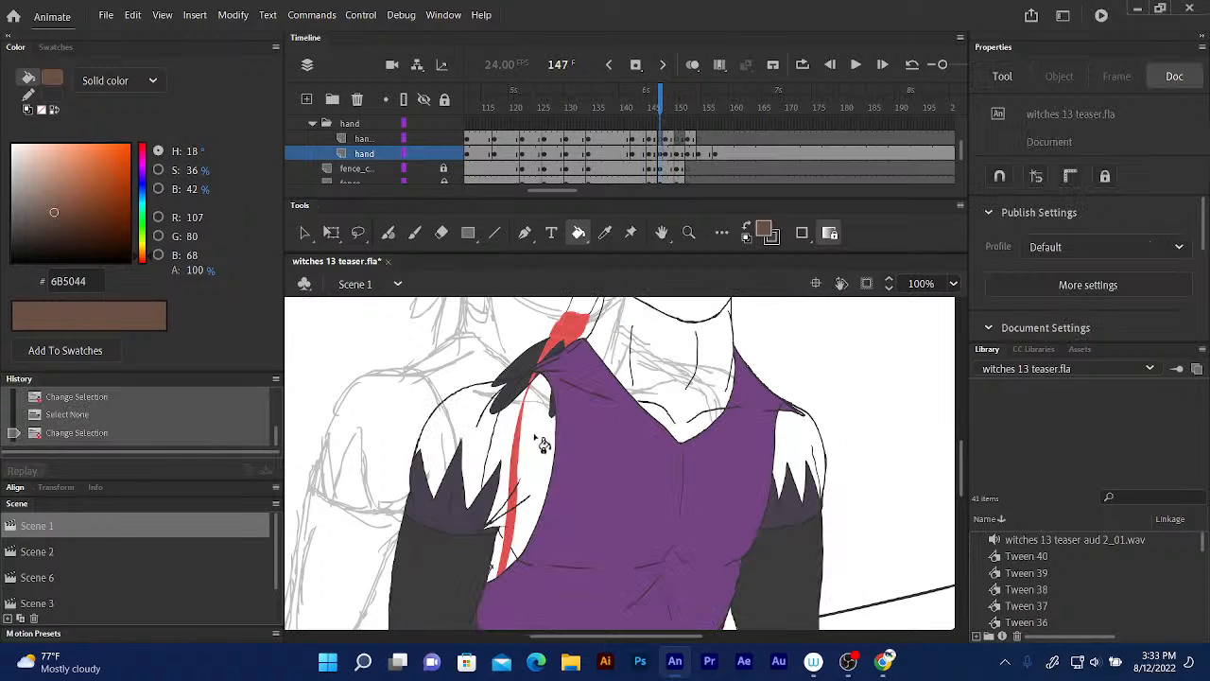
click(544, 442)
click(662, 367)
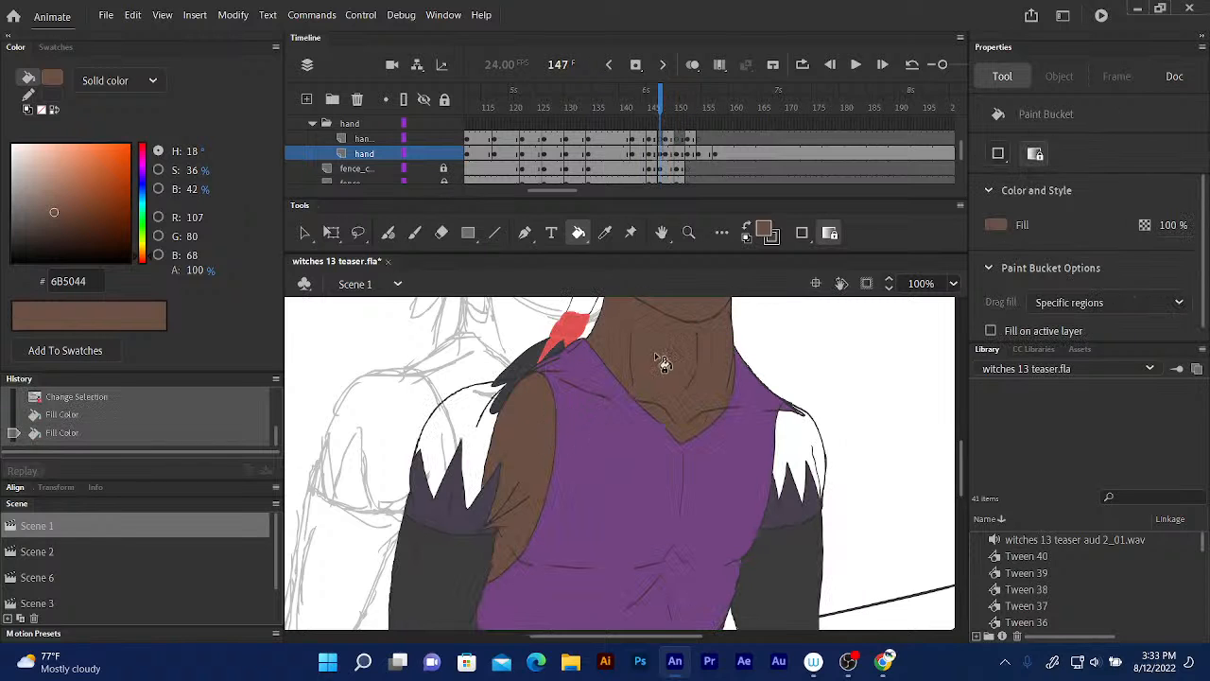
click(799, 446)
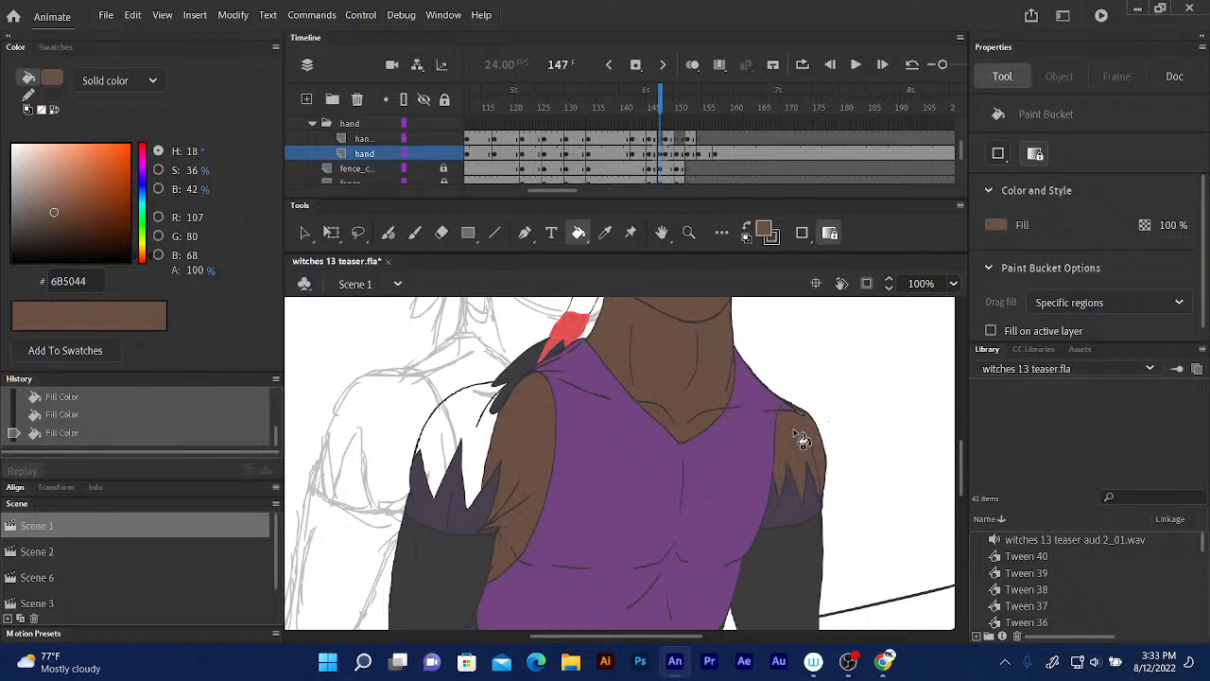
scroll(659, 473, down, 5)
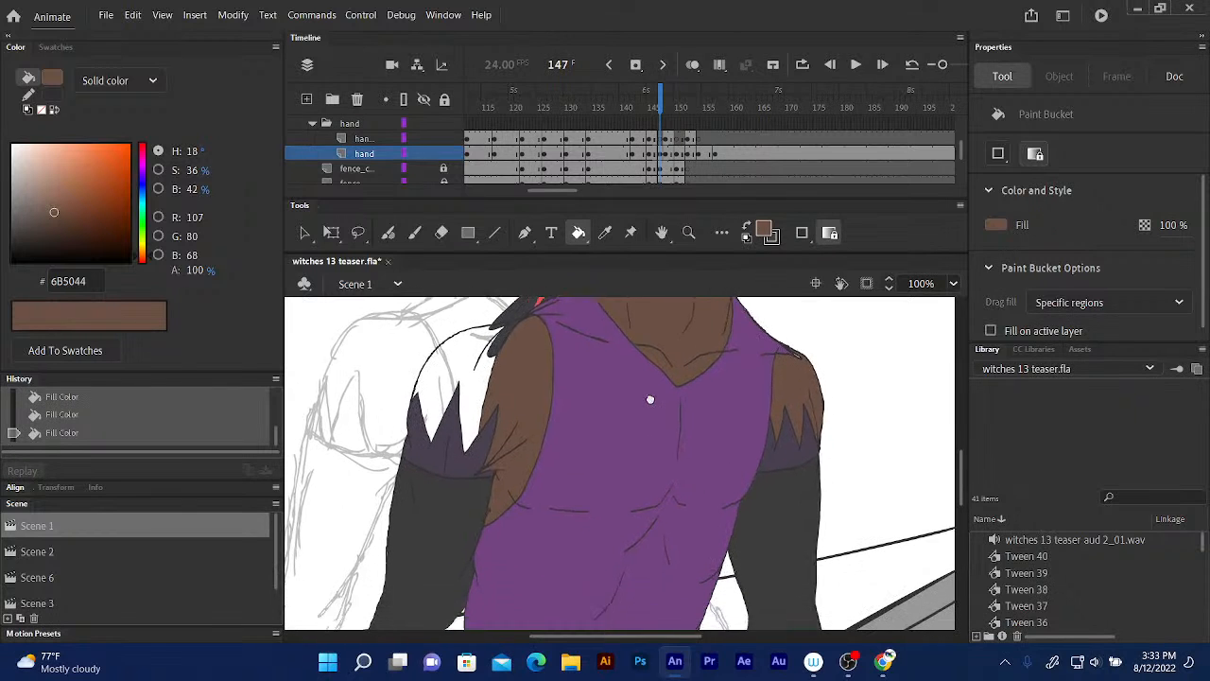
scroll(654, 386, up, 10)
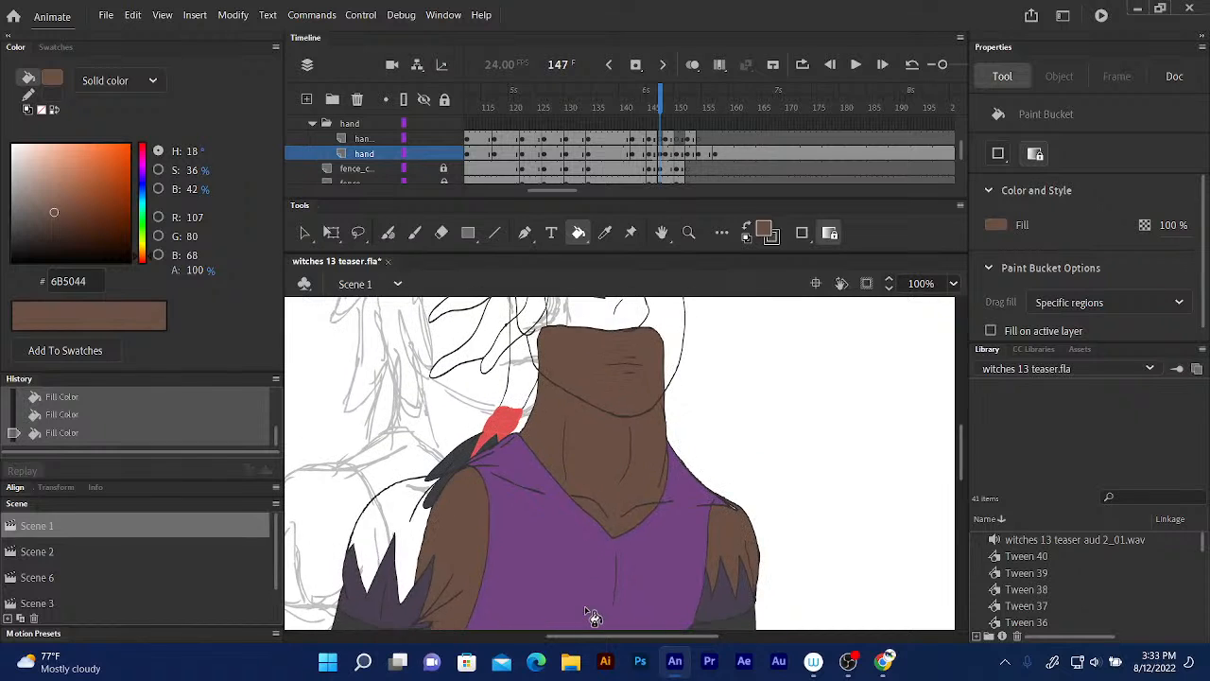
click(602, 401)
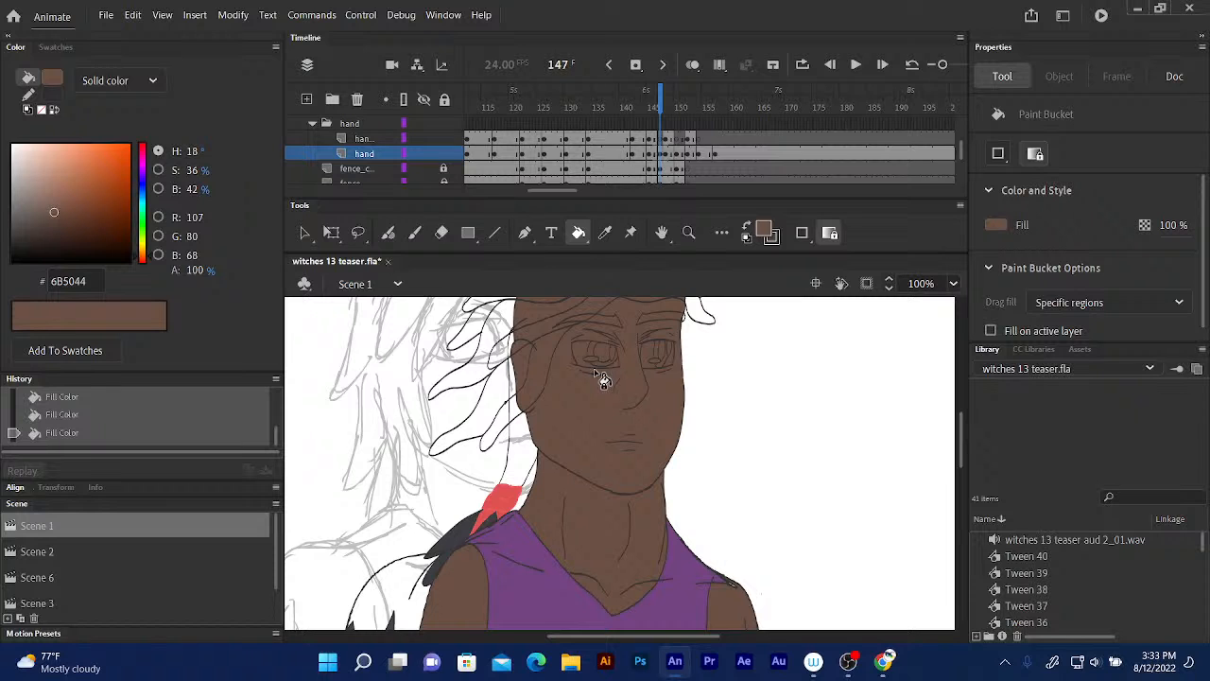
- Close the gap in the shoulder outline below the dark feathers with a Fluid Brush stroke and fill the uncolored shoulder with brown 6B5044
scroll(668, 347, up, 3)
drag(658, 484, 670, 273)
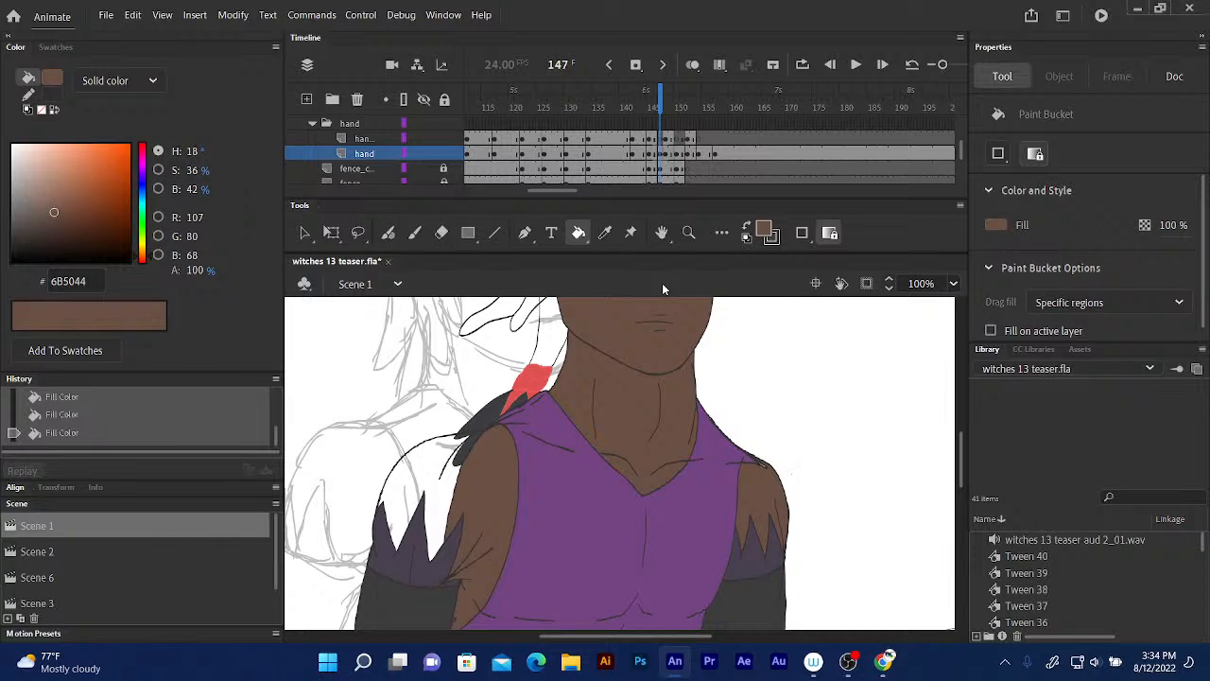
key(ctrl+equal)
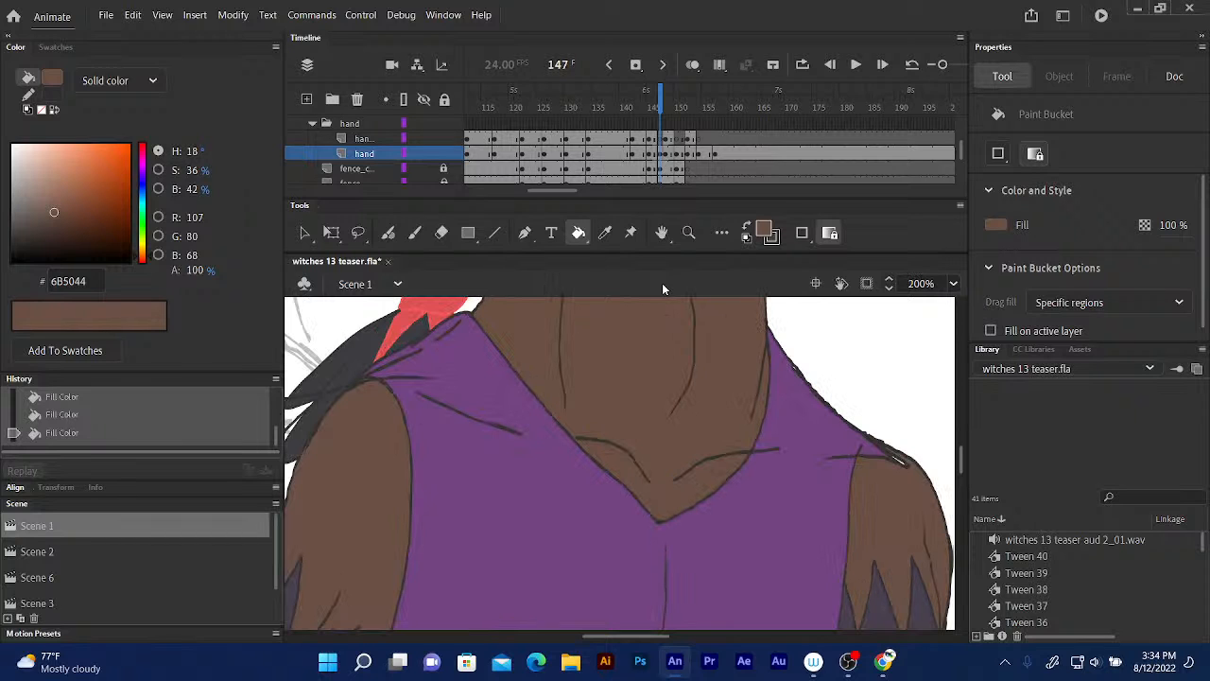
drag(424, 384, 656, 298)
drag(603, 386, 606, 397)
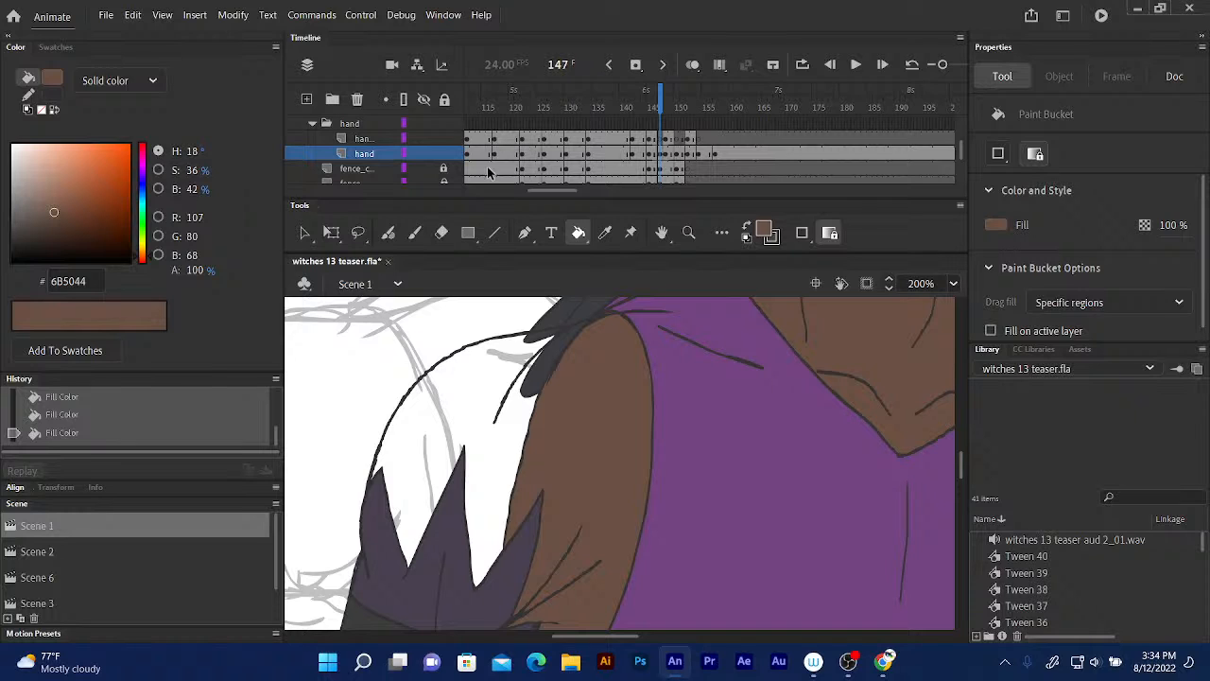
click(390, 234)
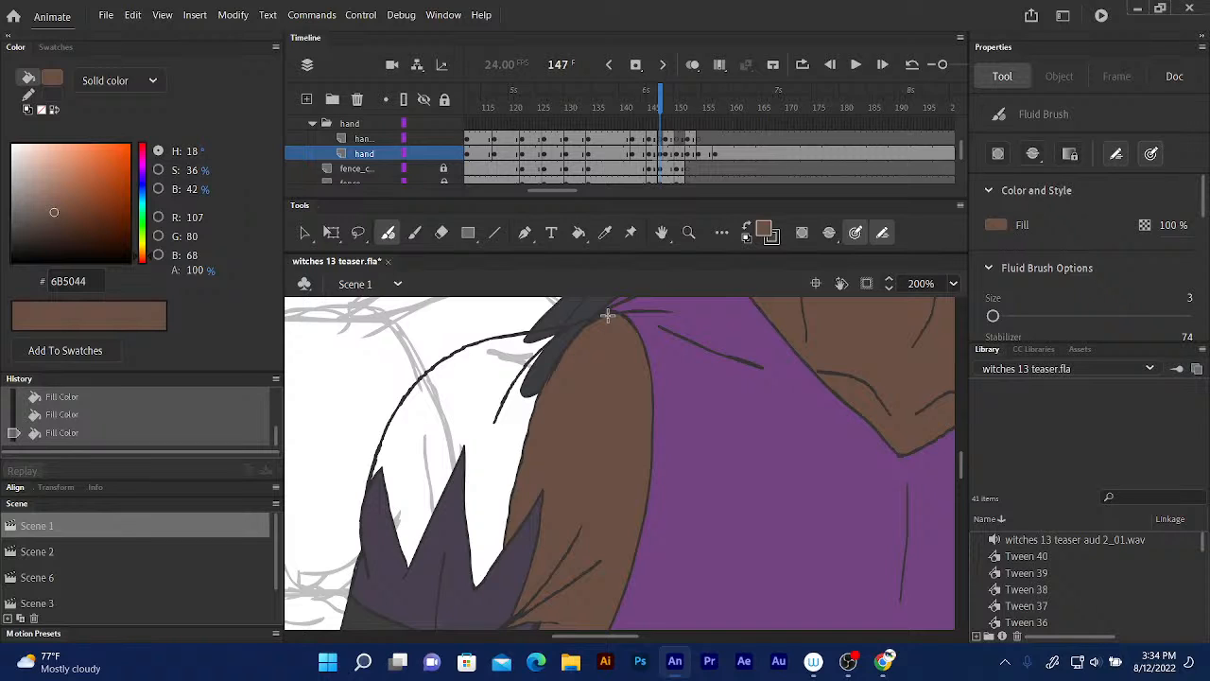
drag(608, 315, 555, 621)
click(579, 232)
click(479, 386)
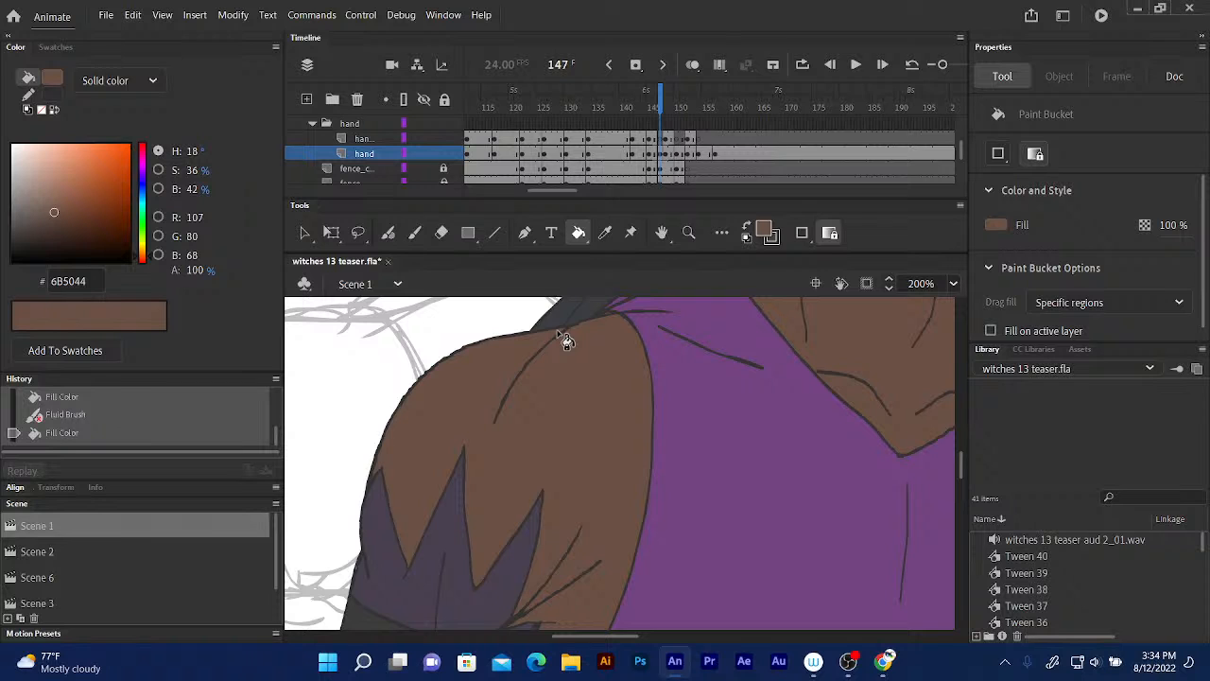
- Sample the dark grey 3D3E43 from the hair below the red tie and fill the strand above the tie with it
drag(562, 351, 558, 194)
drag(543, 400, 548, 353)
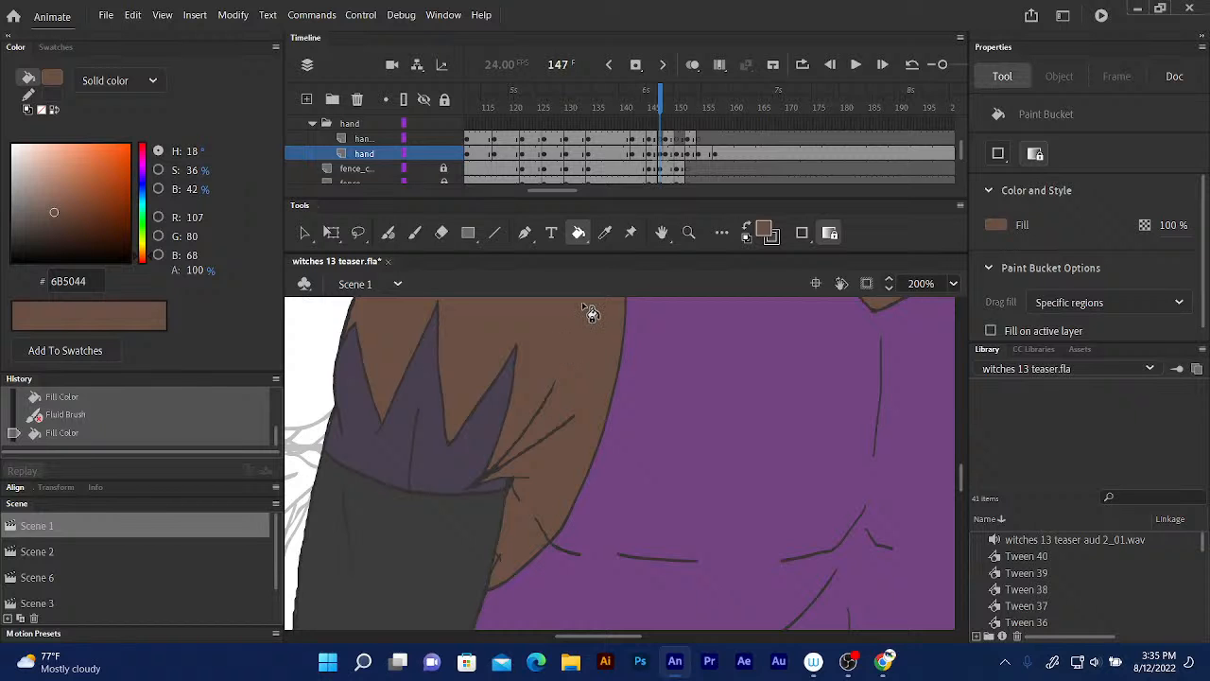
drag(610, 392, 504, 632)
drag(614, 433, 547, 591)
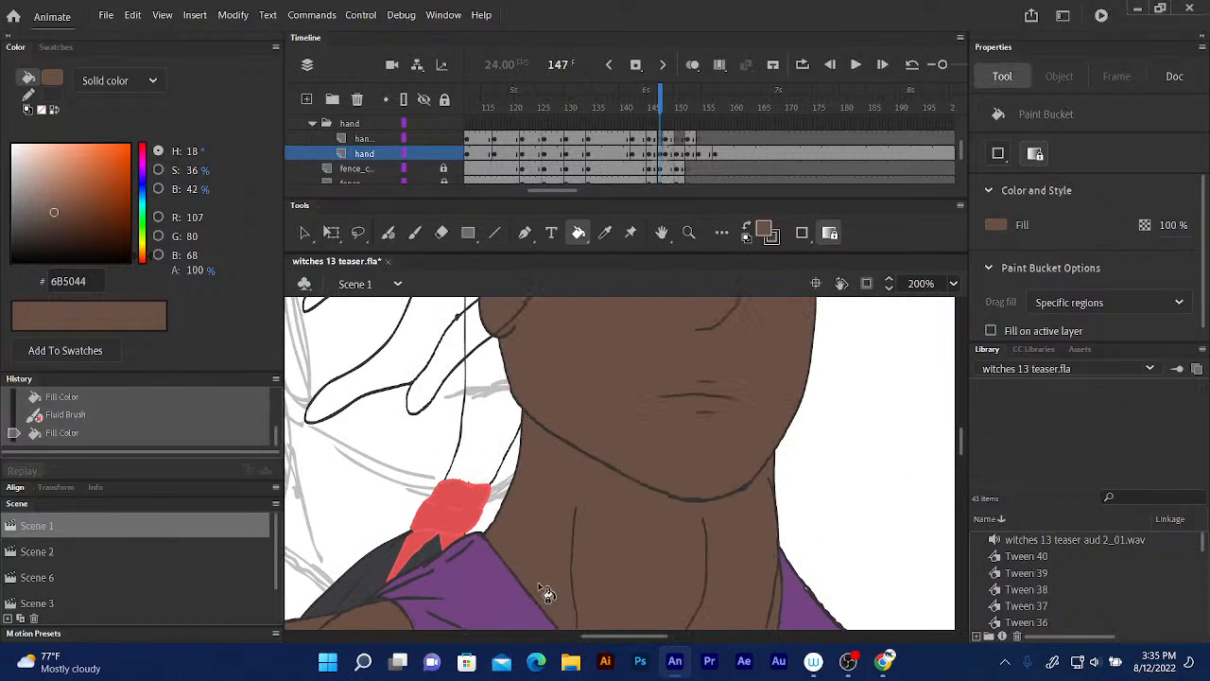
drag(591, 435, 642, 388)
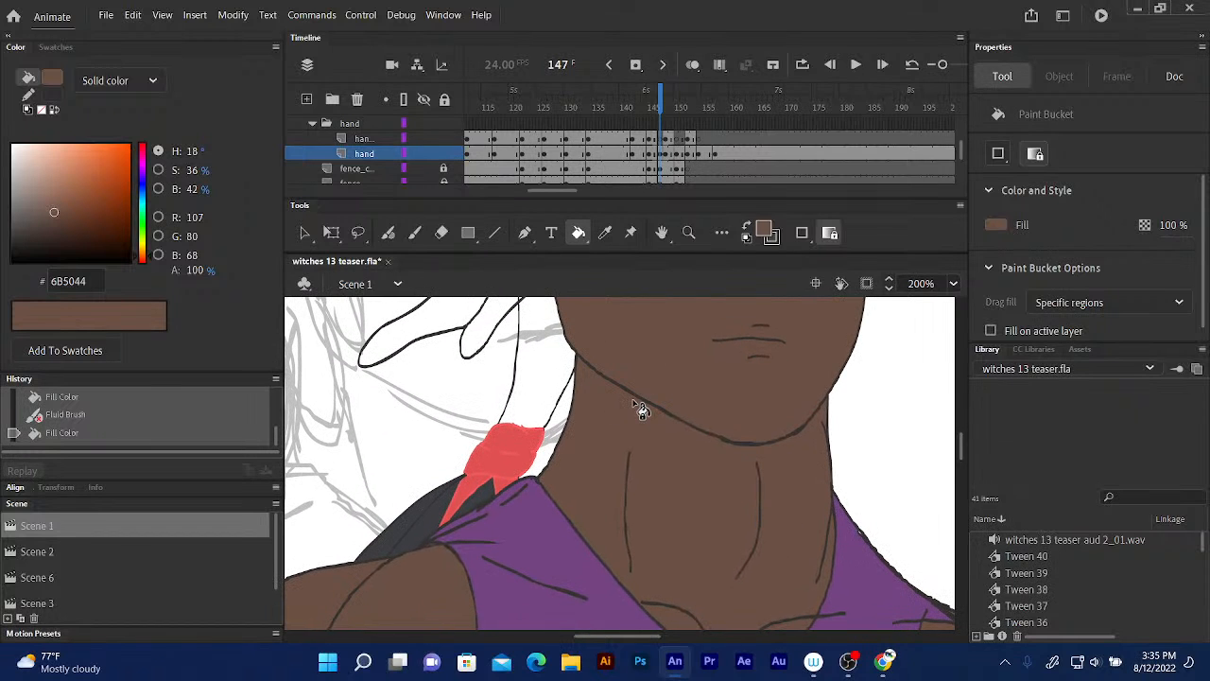
click(605, 233)
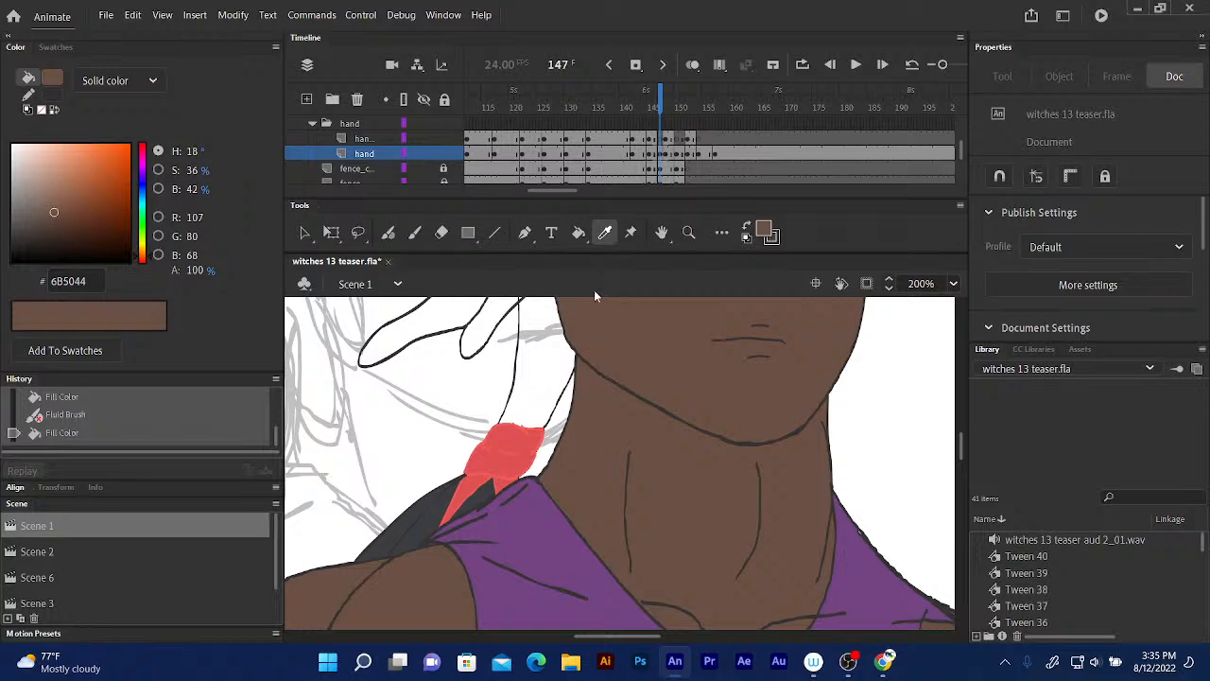
click(437, 516)
click(546, 392)
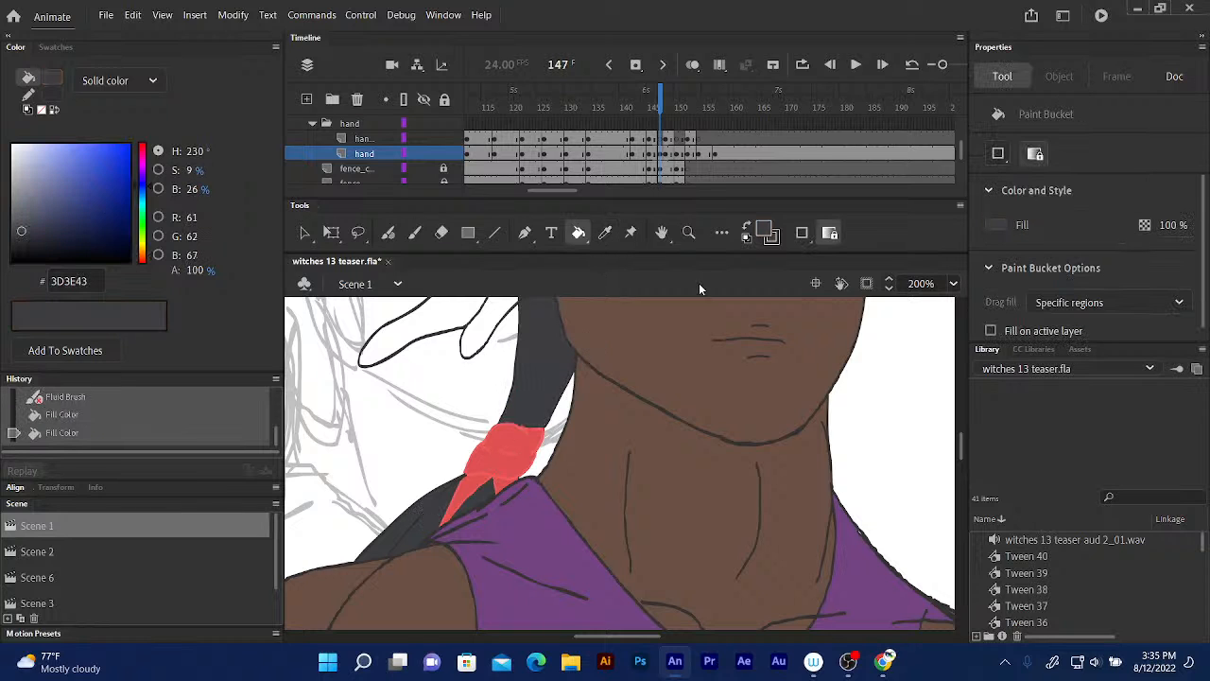
- Try to fill the front hair over the forehead with dark grey 3D3E43, and undo that fill
scroll(669, 374, up, 2)
scroll(668, 373, up, 3)
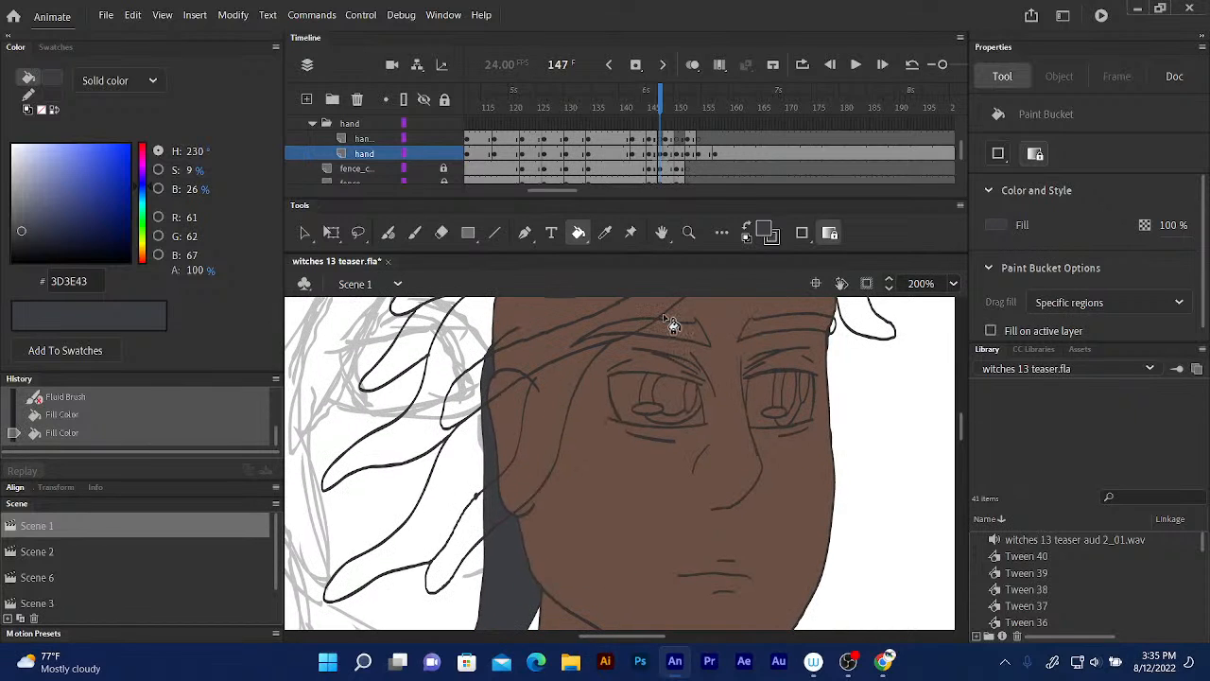
click(680, 331)
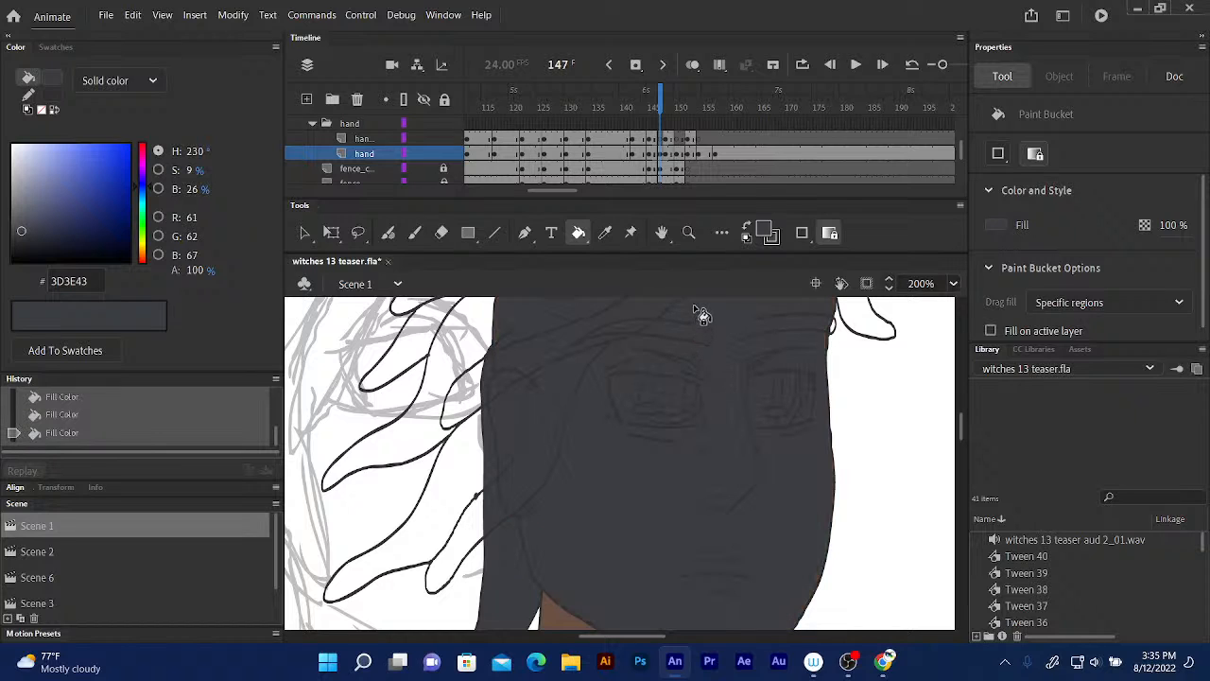
key(ctrl+z)
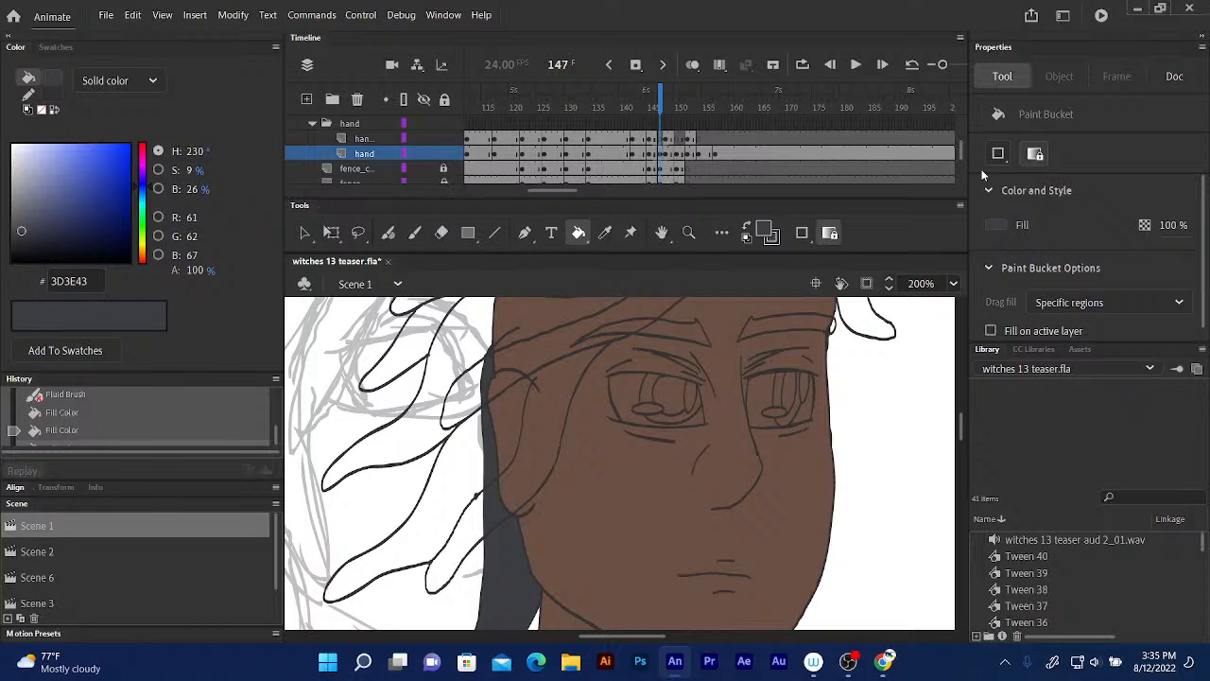
- Find the lower layer of the front_hair folder inside the lineart folder, select it and unlock it
scroll(960, 149, up, 5)
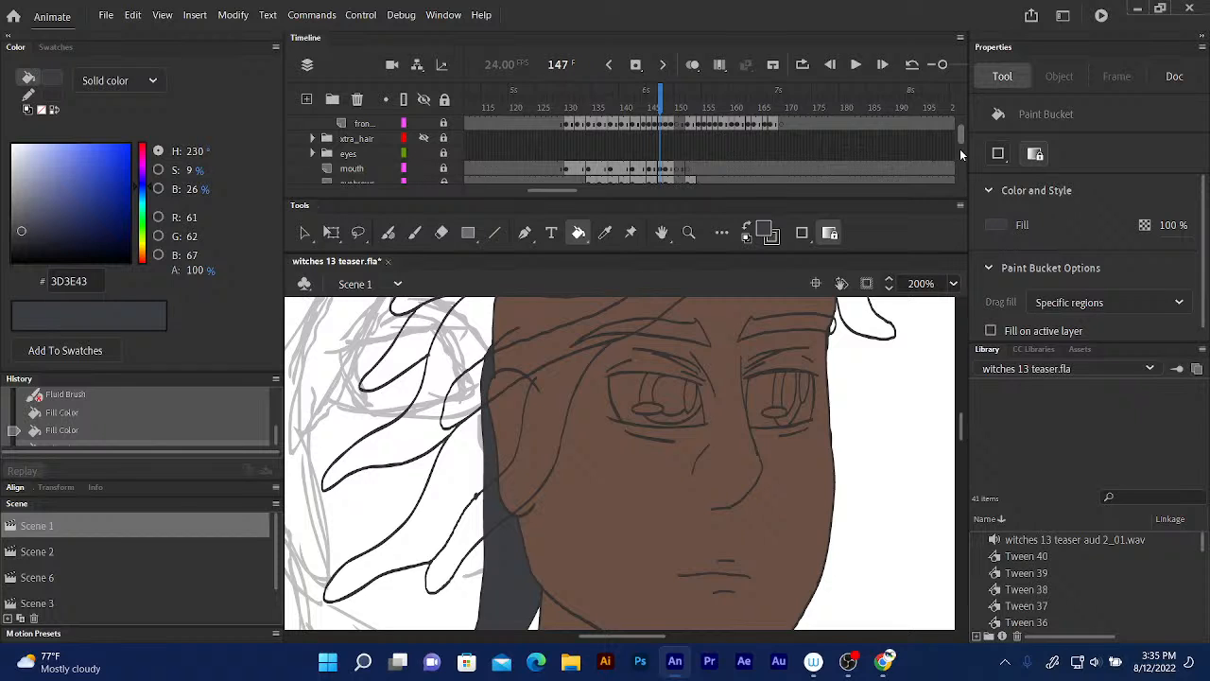
scroll(960, 148, down, 2)
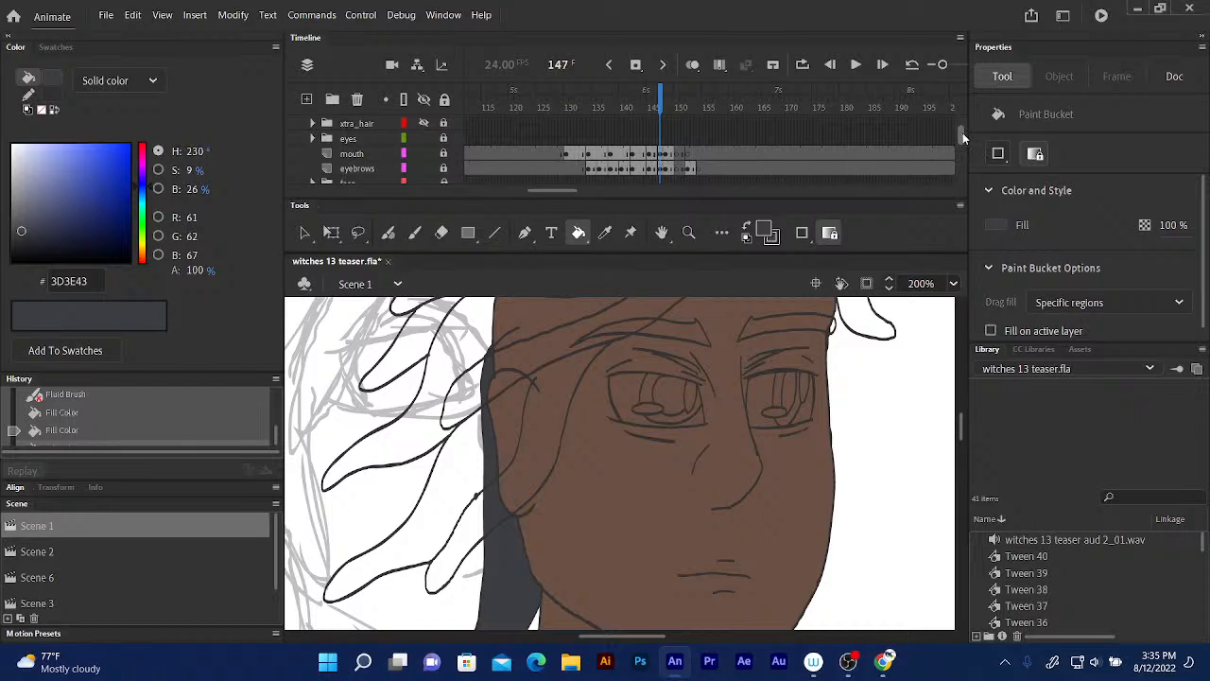
scroll(961, 137, up, 3)
scroll(960, 132, down, 3)
scroll(960, 133, up, 1)
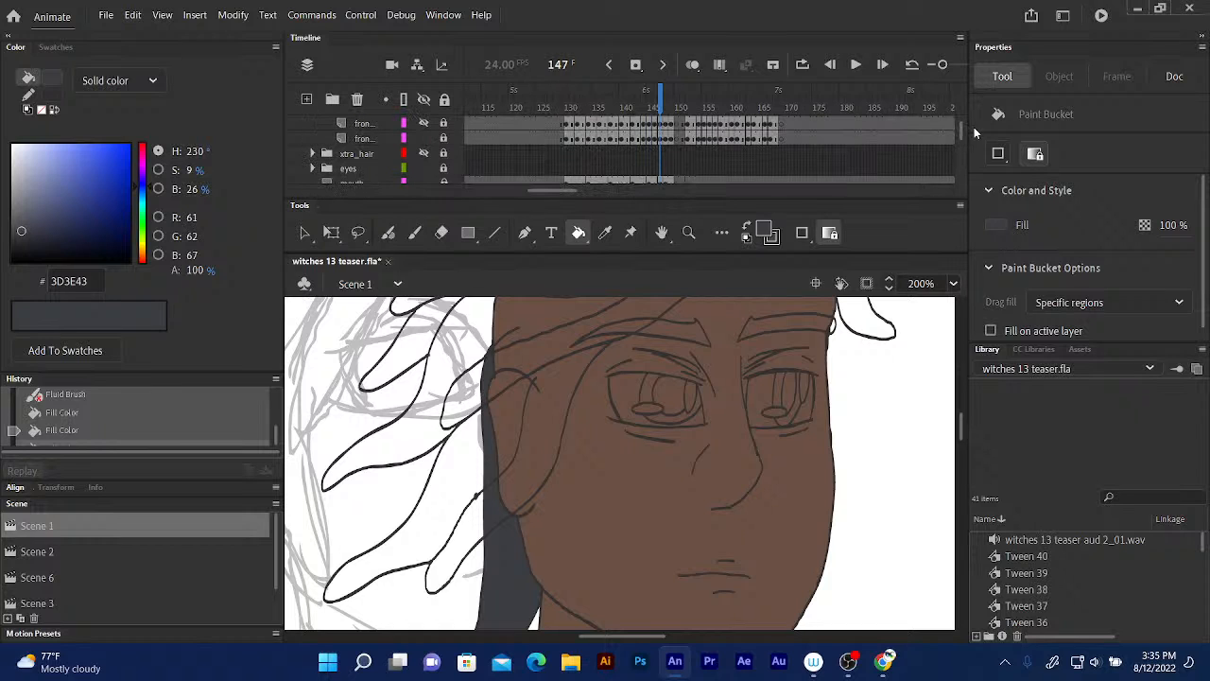
scroll(963, 139, up, 2)
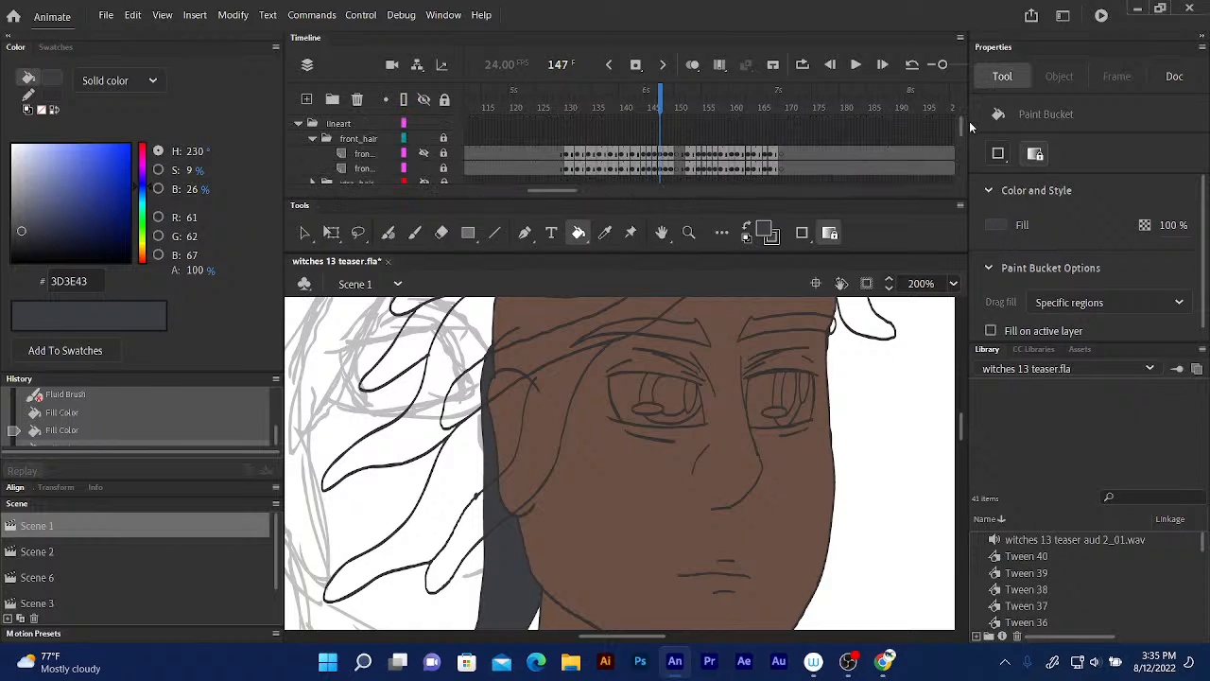
click(376, 169)
click(444, 169)
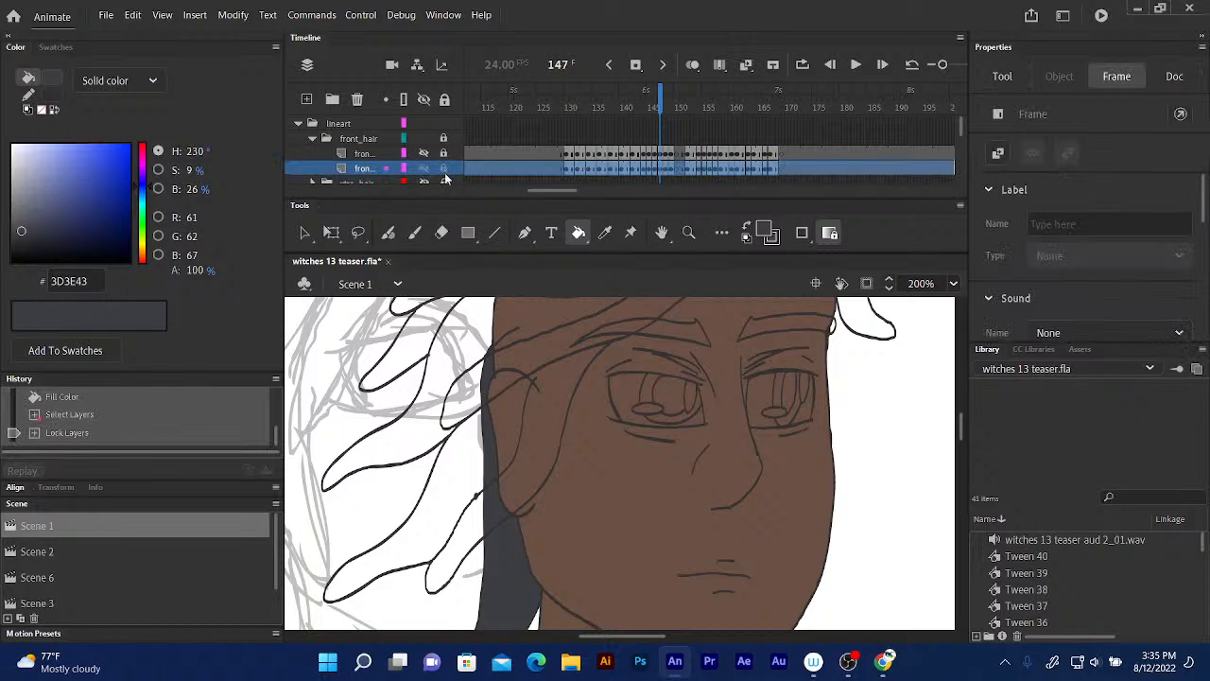
- Fill the front hair locks over the forehead and beside the face with dark grey 3D3E43
click(465, 339)
click(473, 388)
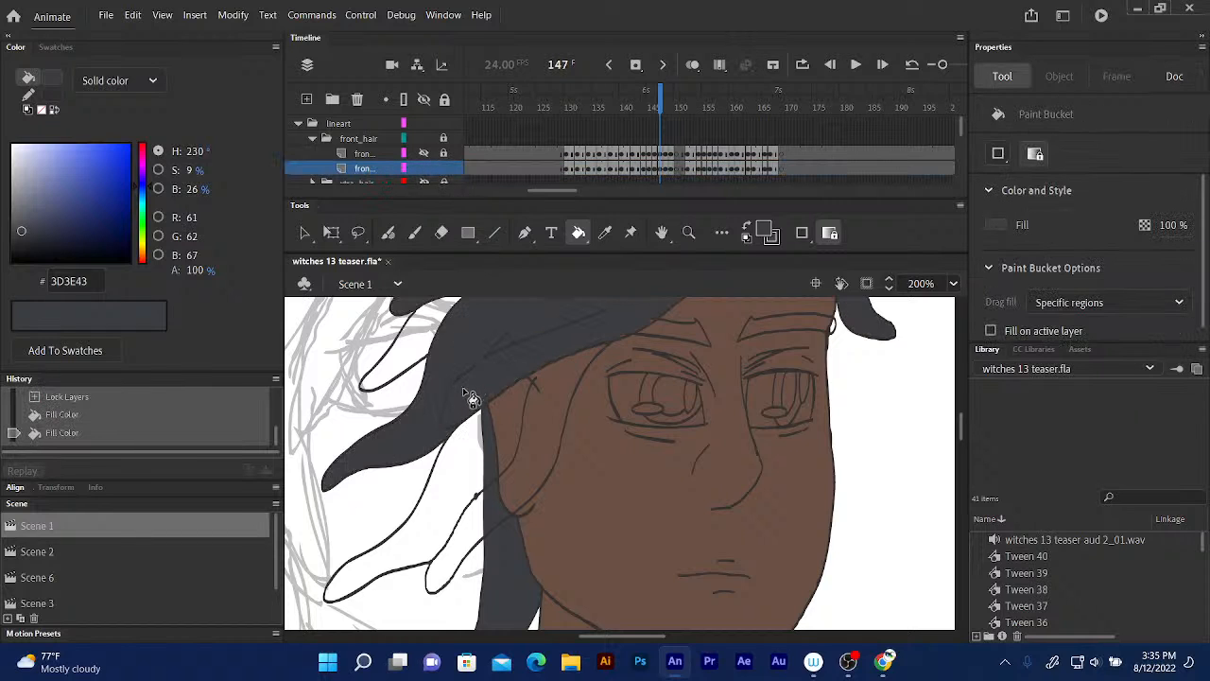
click(463, 453)
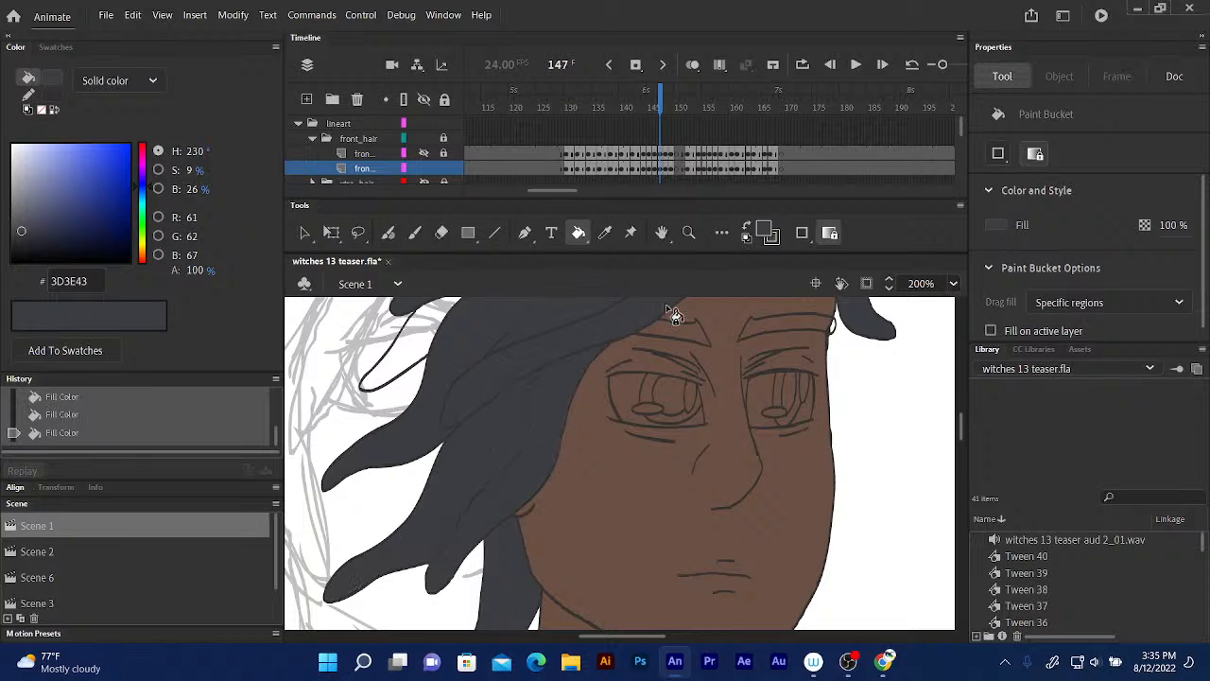
drag(960, 434, 961, 420)
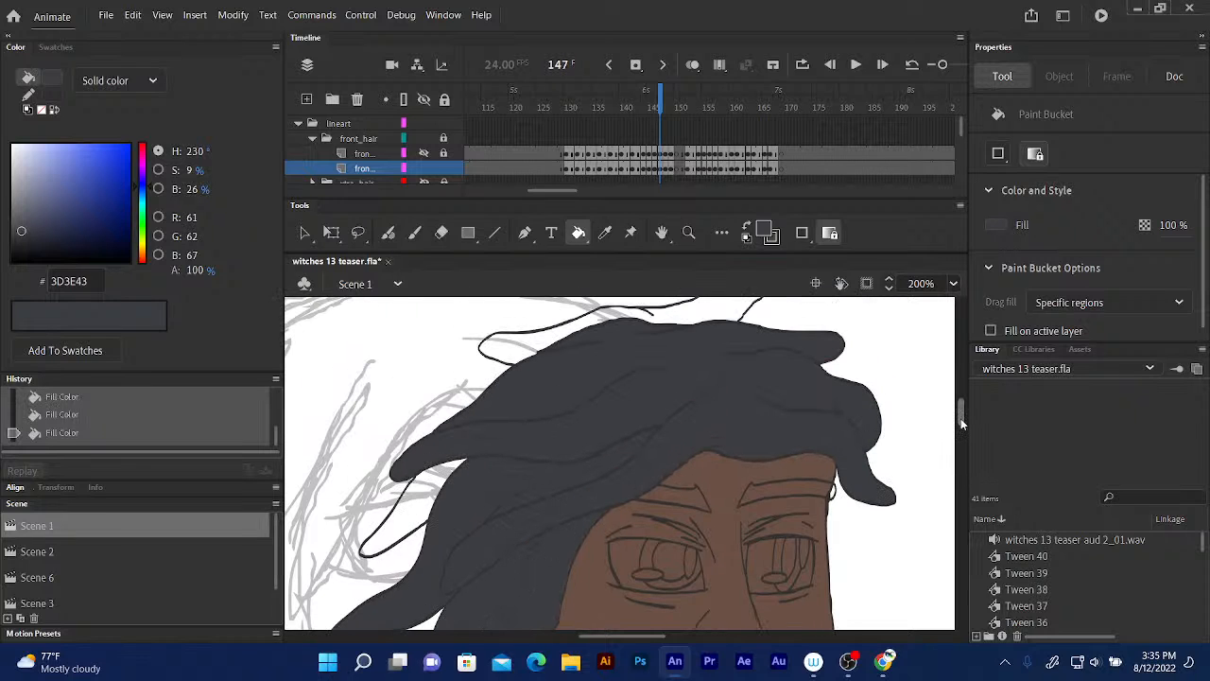
- Fill the remaining outlined hair locks at the back of the head and over the crown with dark grey 3D3E43
click(418, 499)
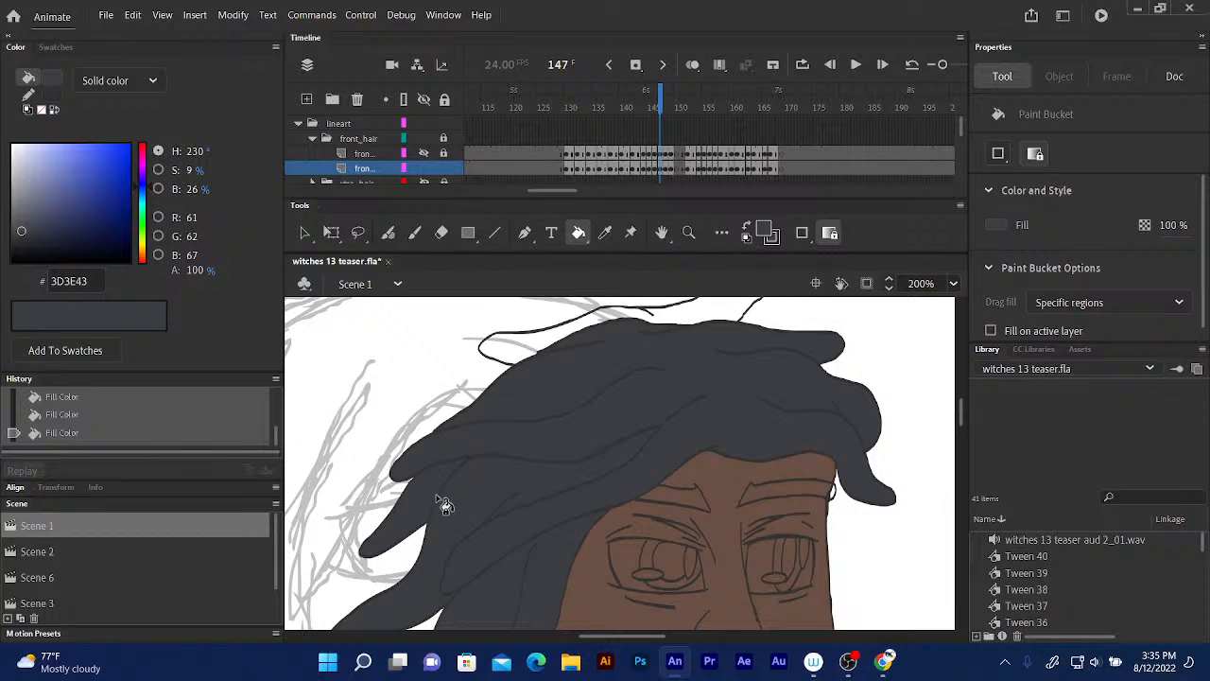
click(514, 350)
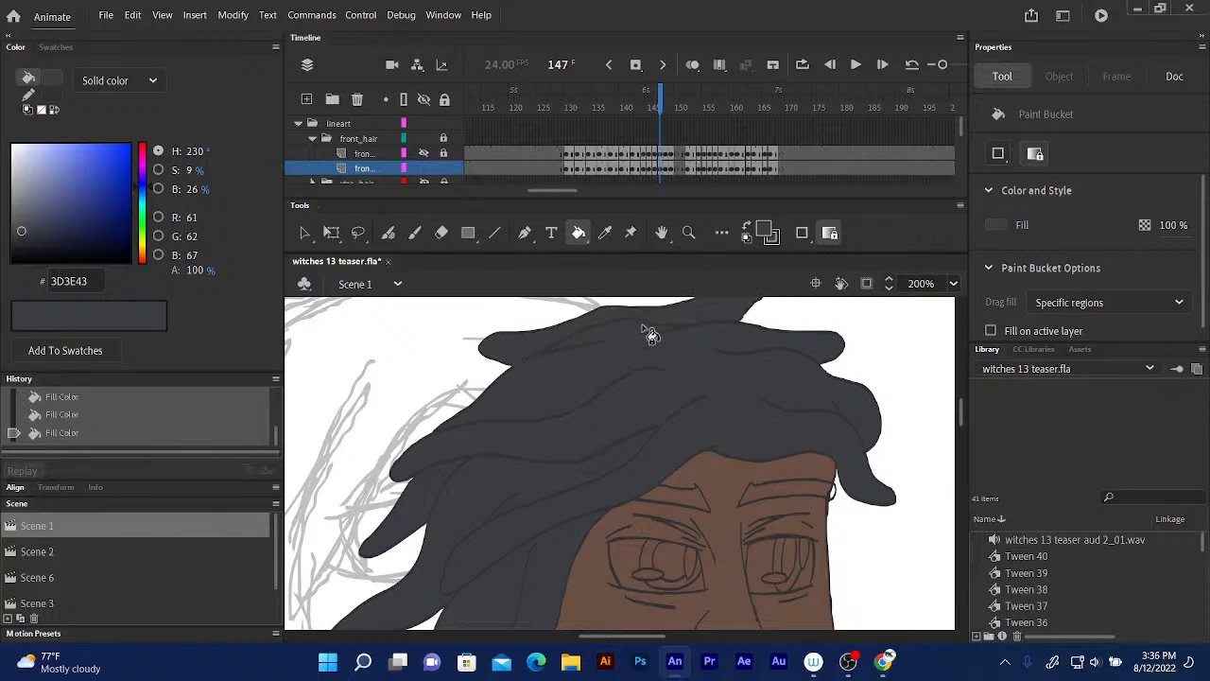
- Unlock and select the eyebrows layer, and fill both eyebrows with dark grey 3D3E43
scroll(962, 125, down, 5)
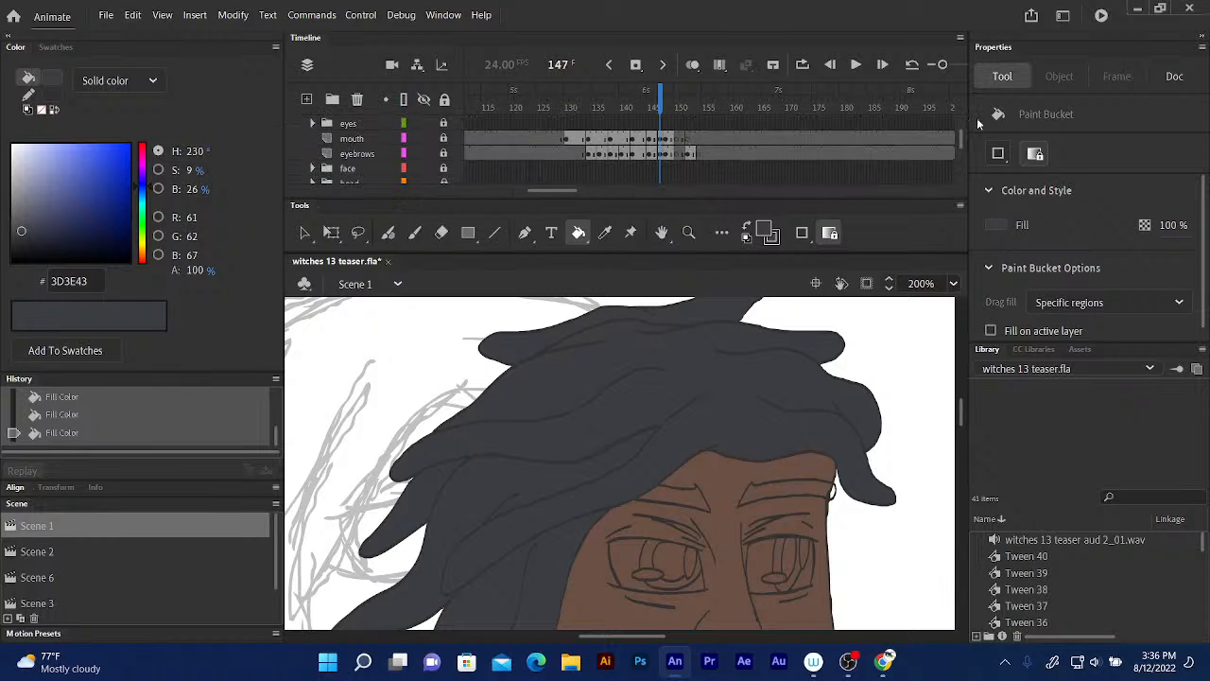
click(444, 154)
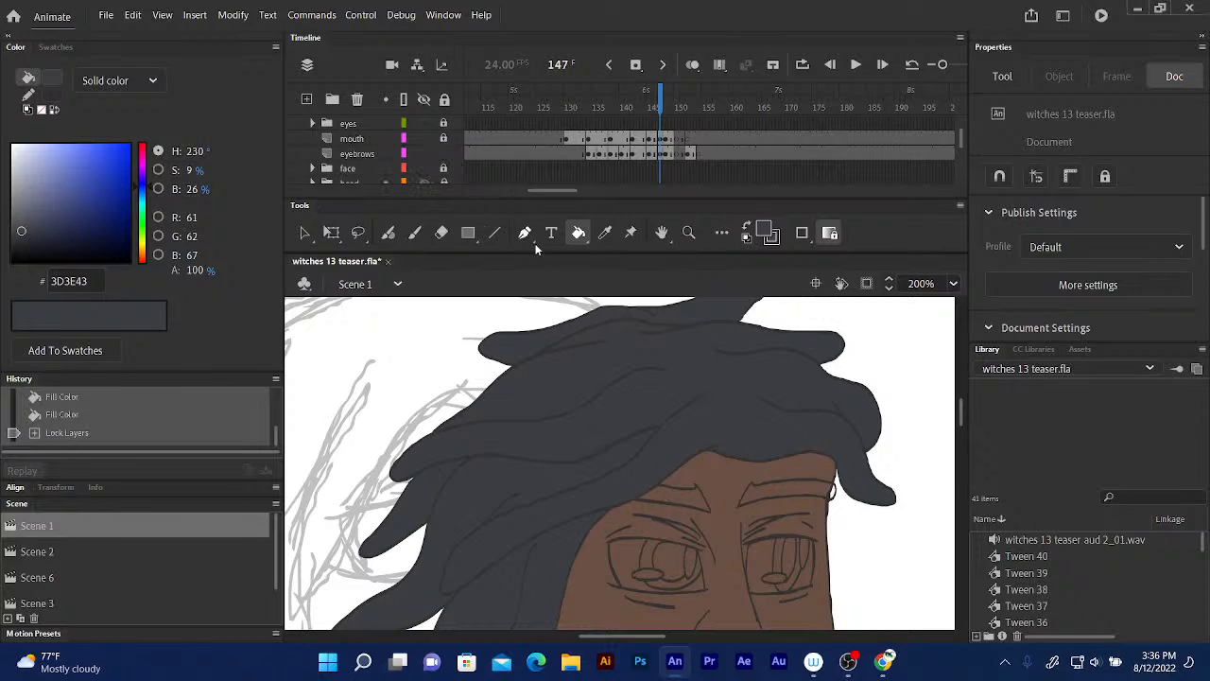
click(700, 496)
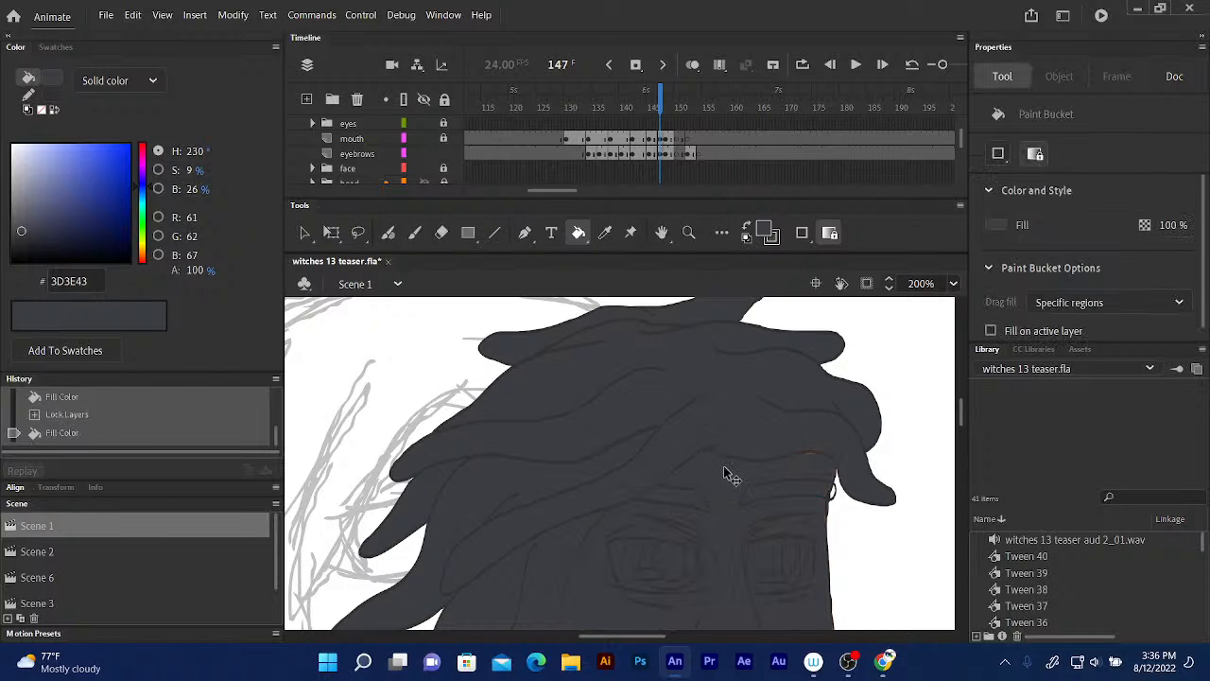
key(ctrl+z)
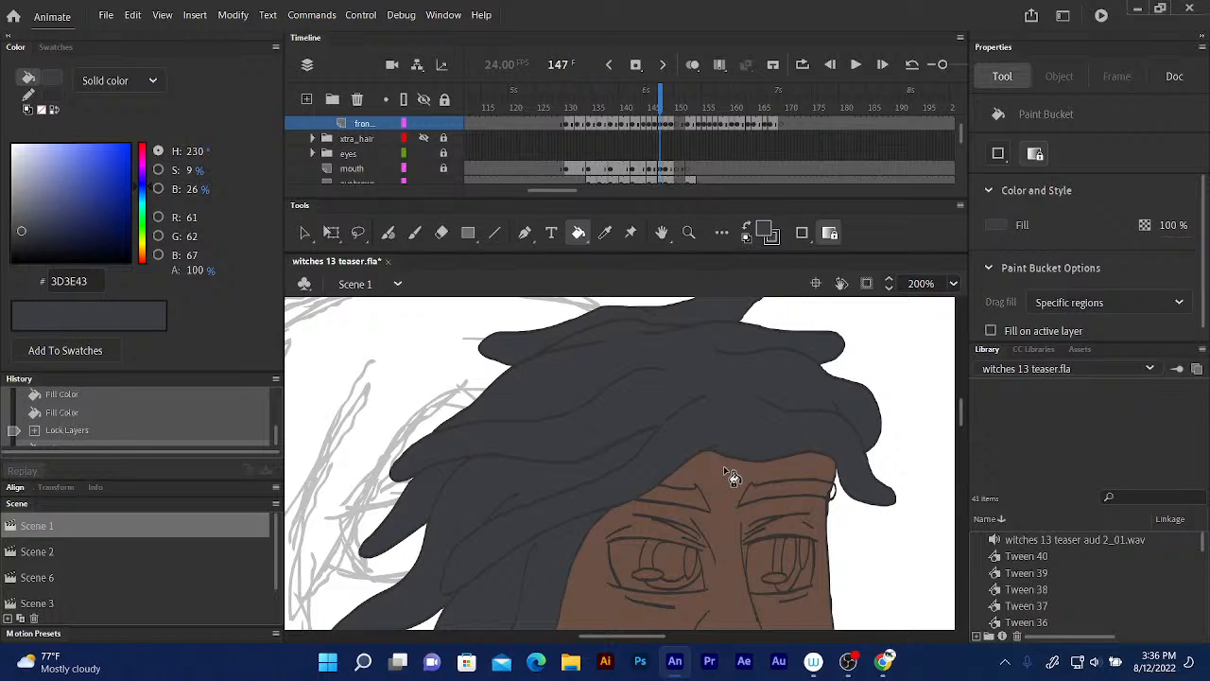
drag(958, 133, 957, 139)
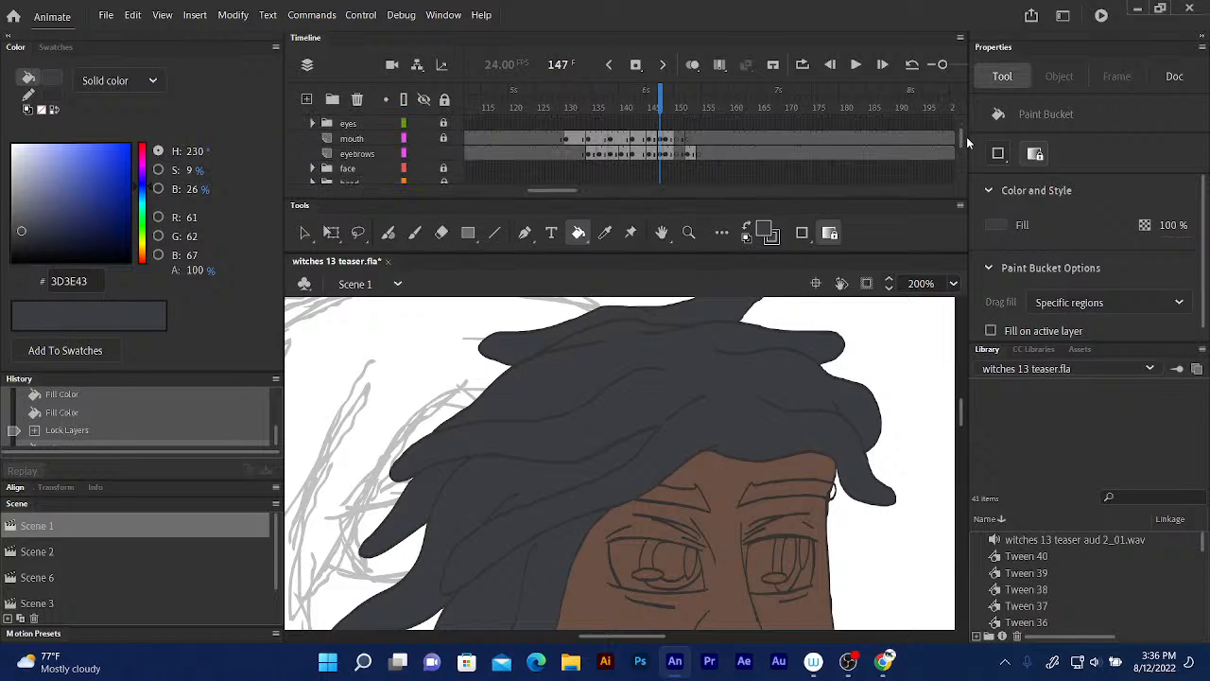
click(367, 154)
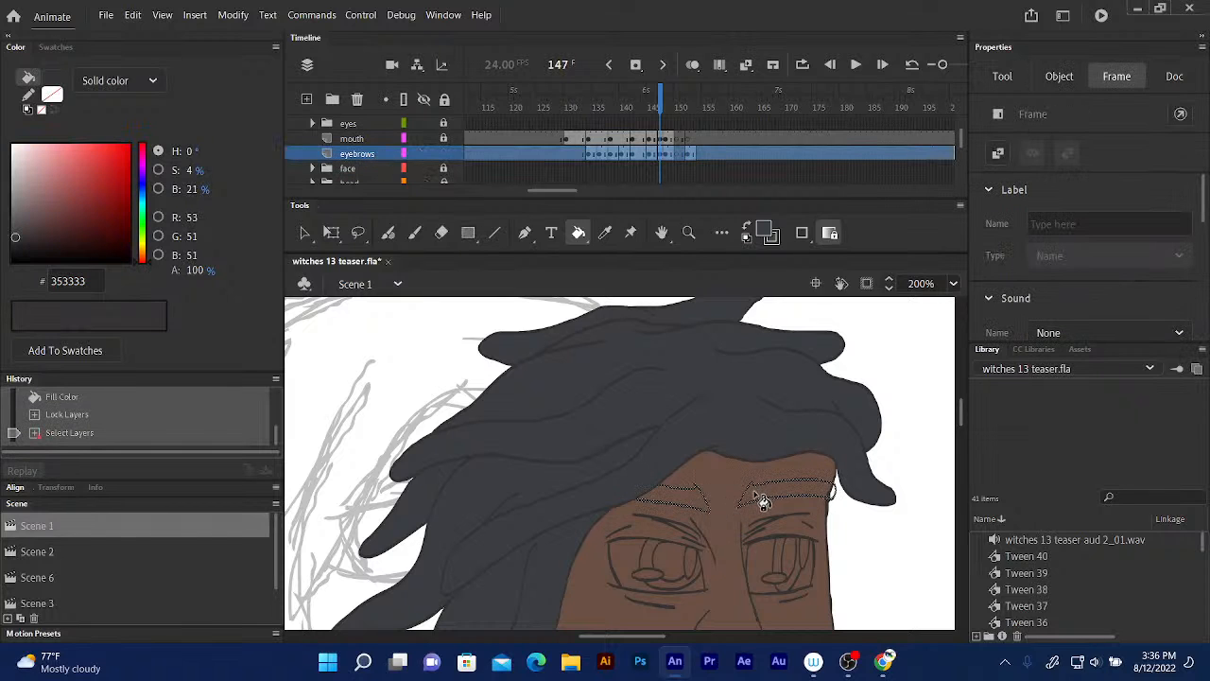
click(762, 496)
click(663, 500)
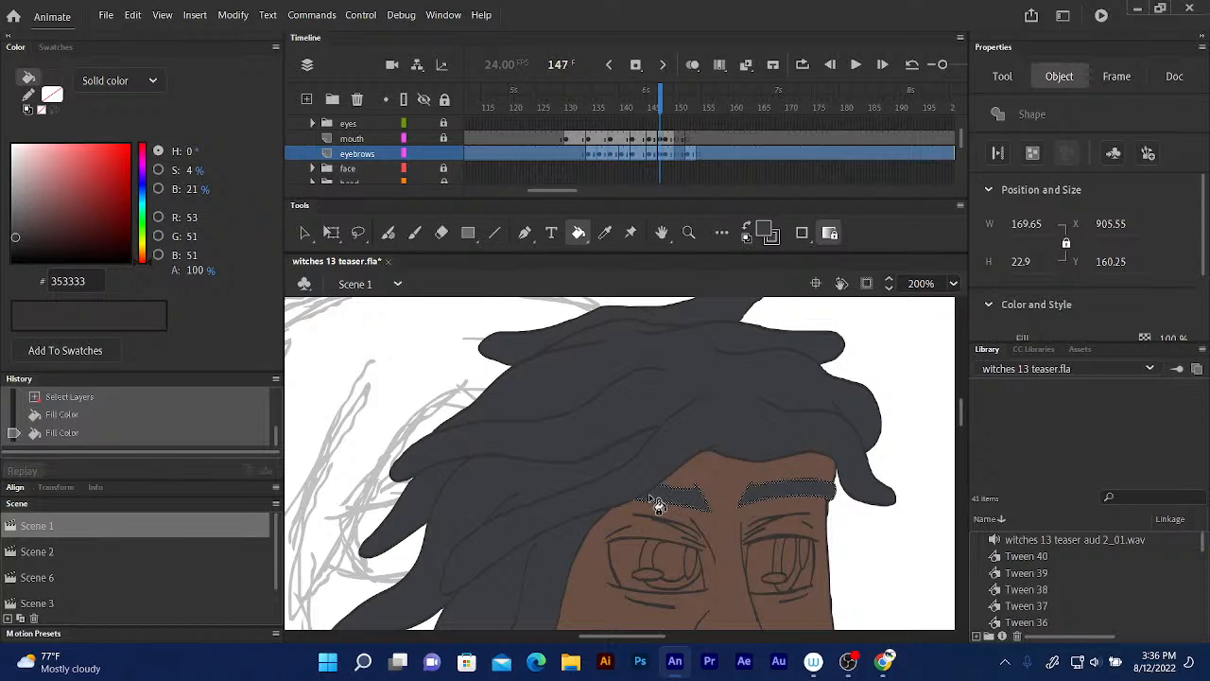
- Review the coloured character on frame 147 from the lower body up to the head for missing fills
drag(963, 413, 946, 521)
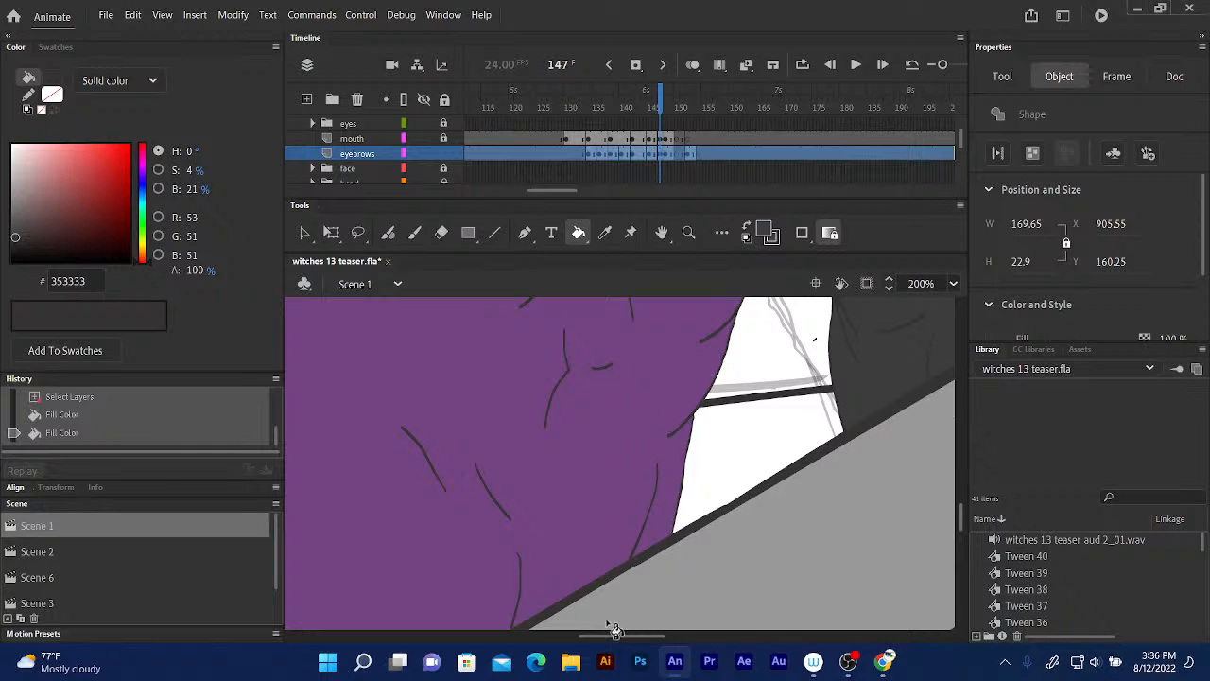
drag(620, 636, 573, 626)
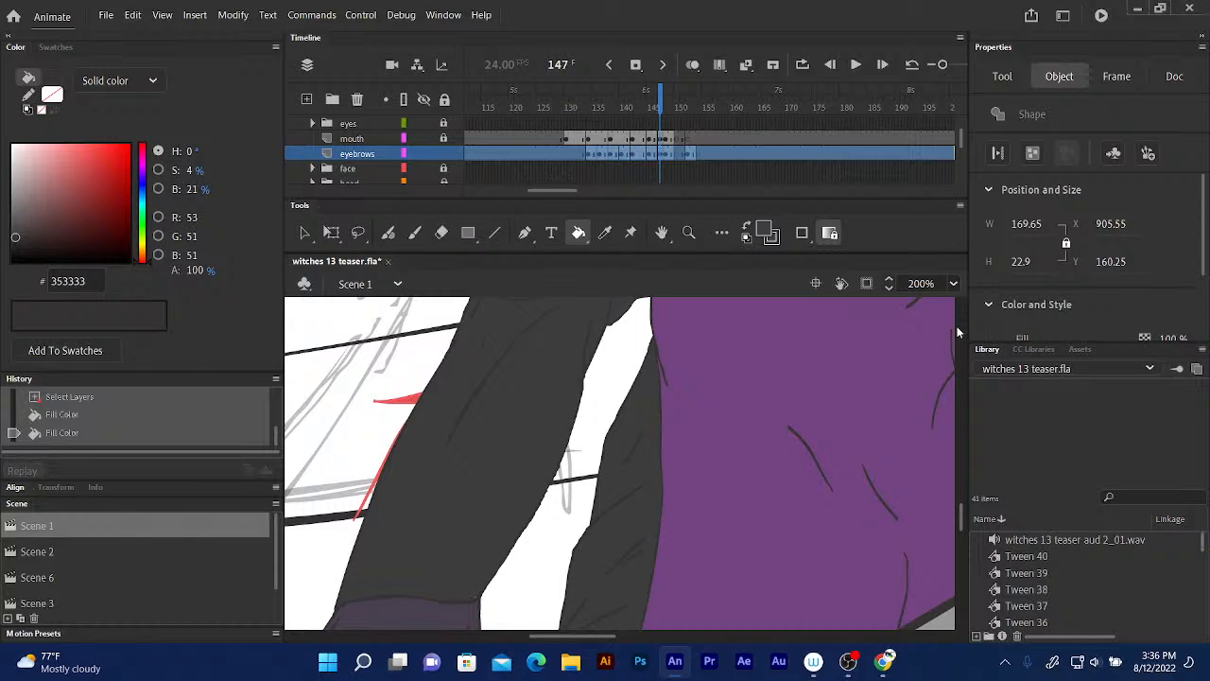
scroll(957, 331, down, 4)
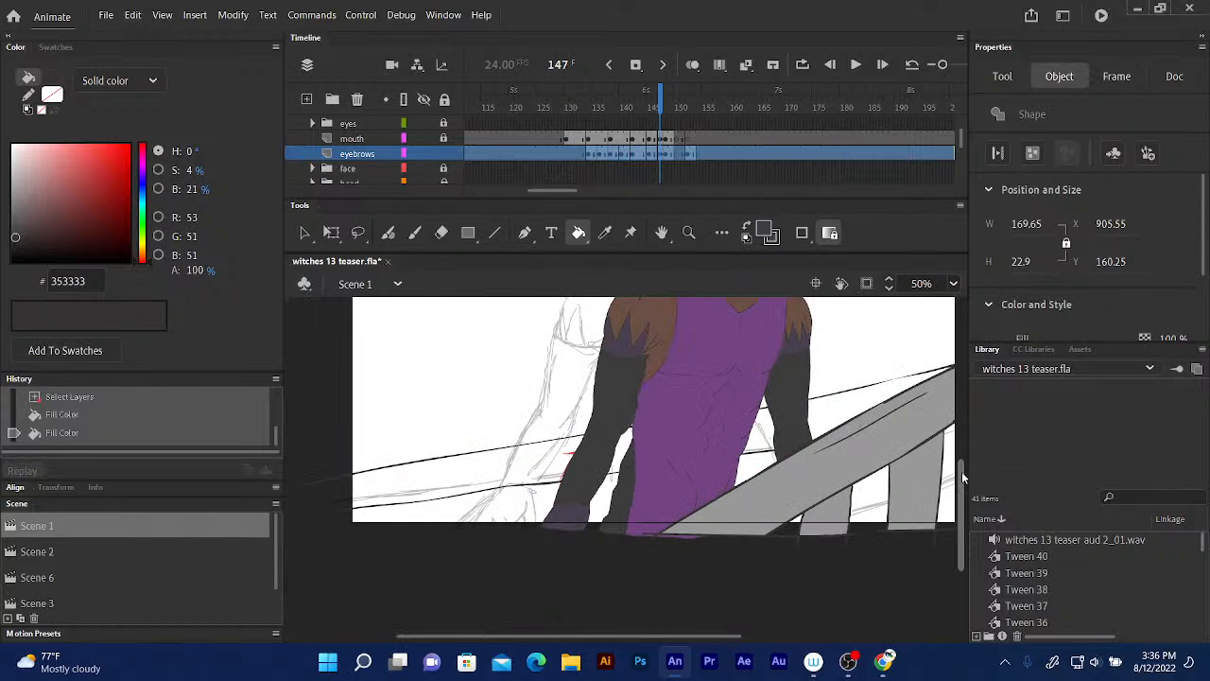
scroll(965, 477, up, 3)
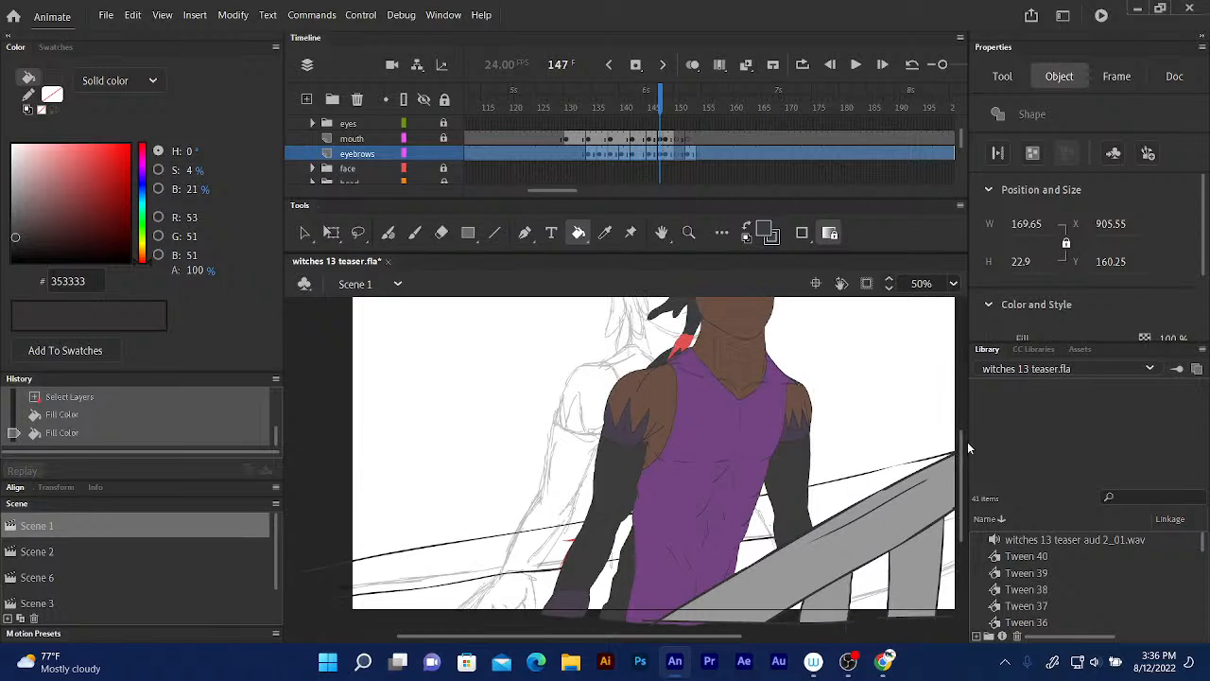
drag(968, 448, 968, 408)
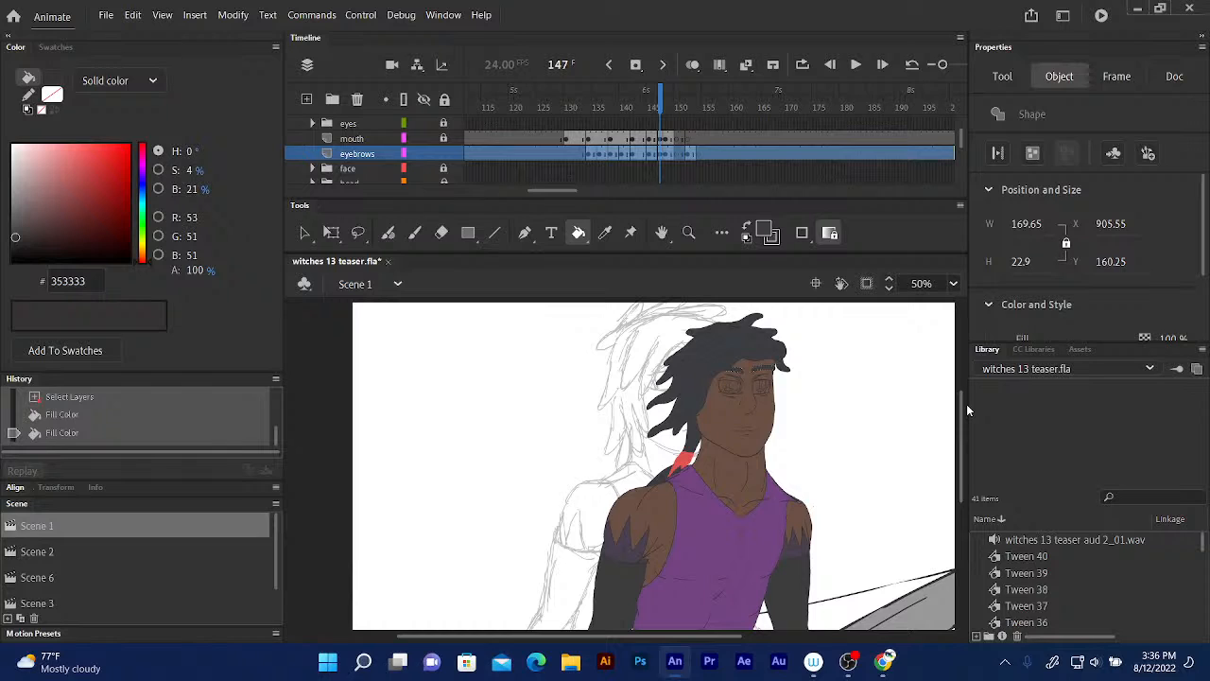
- Step through the following frames to frame 150 and examine its drawing of the character for areas to color
click(661, 100)
key(period)
key(period)
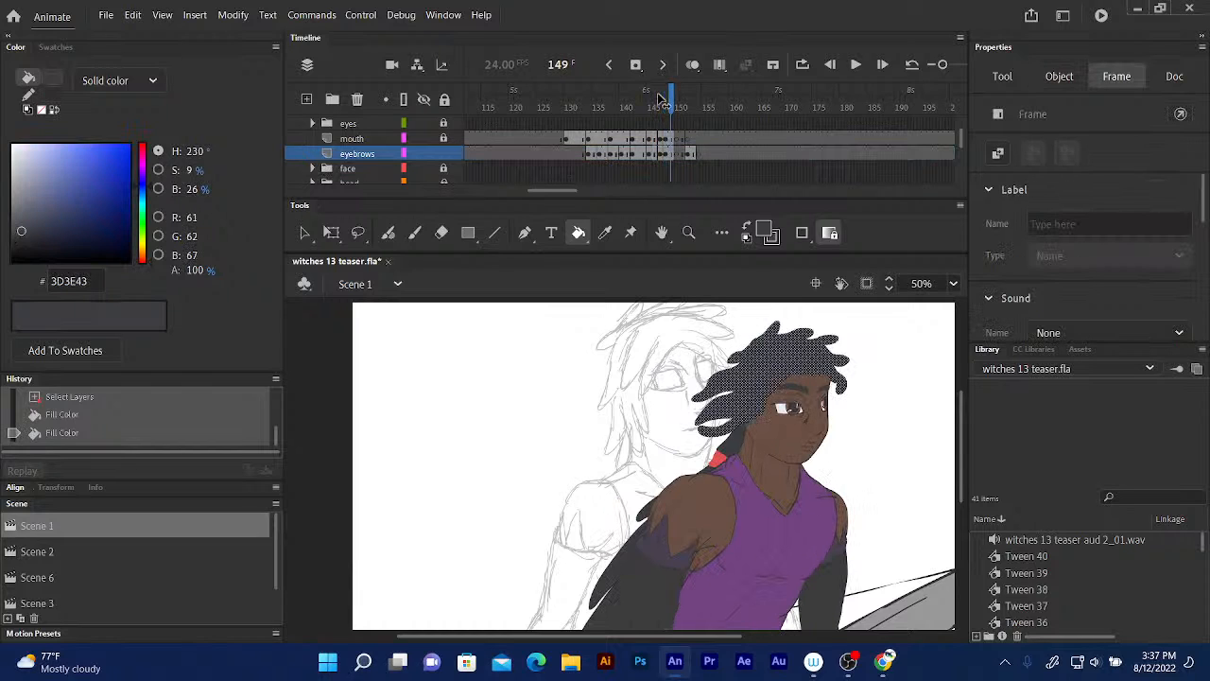
key(period)
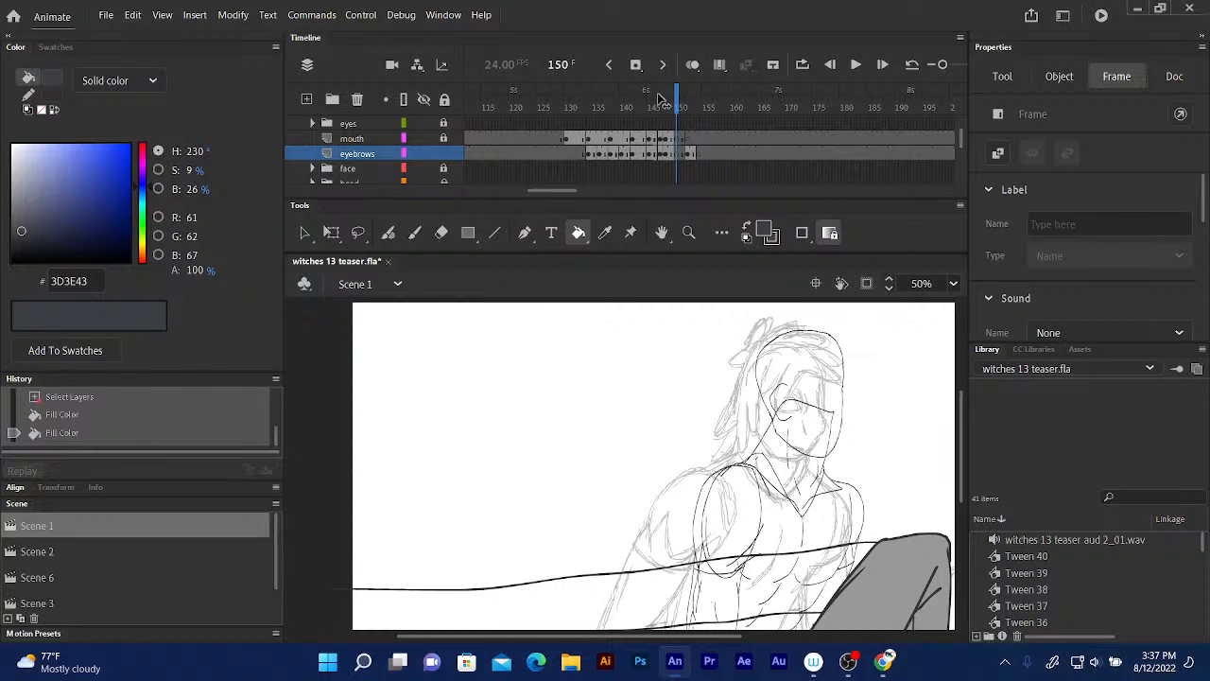
click(675, 95)
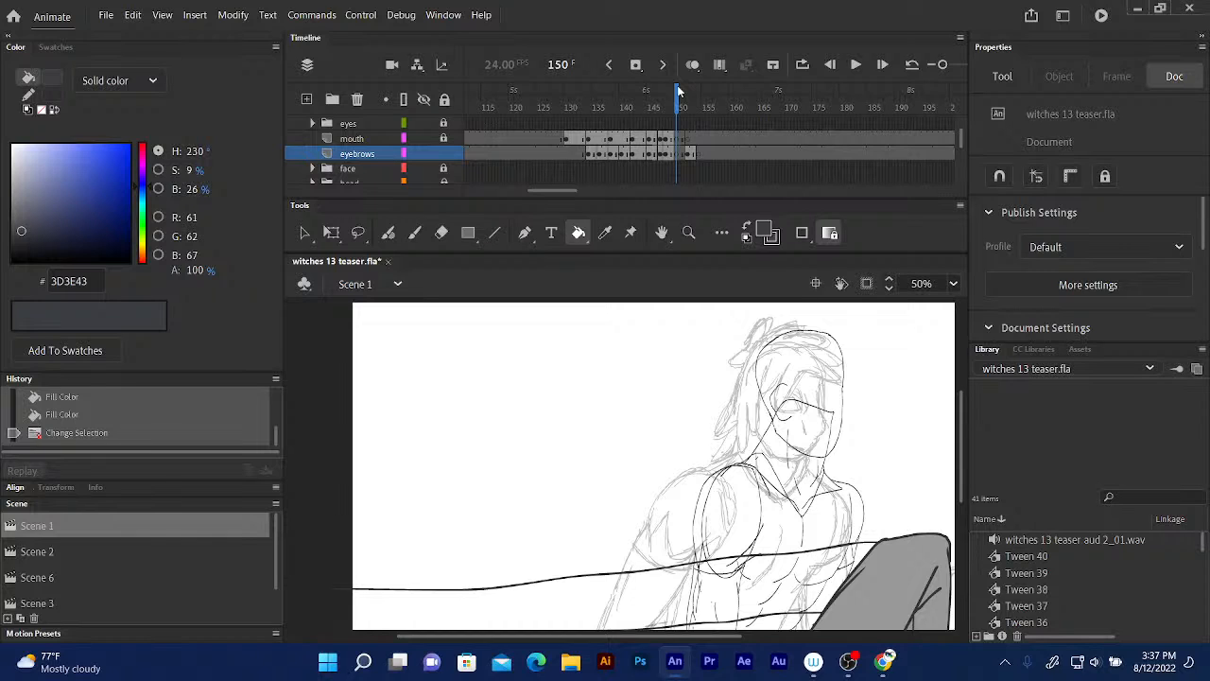
scroll(957, 434, down, 4)
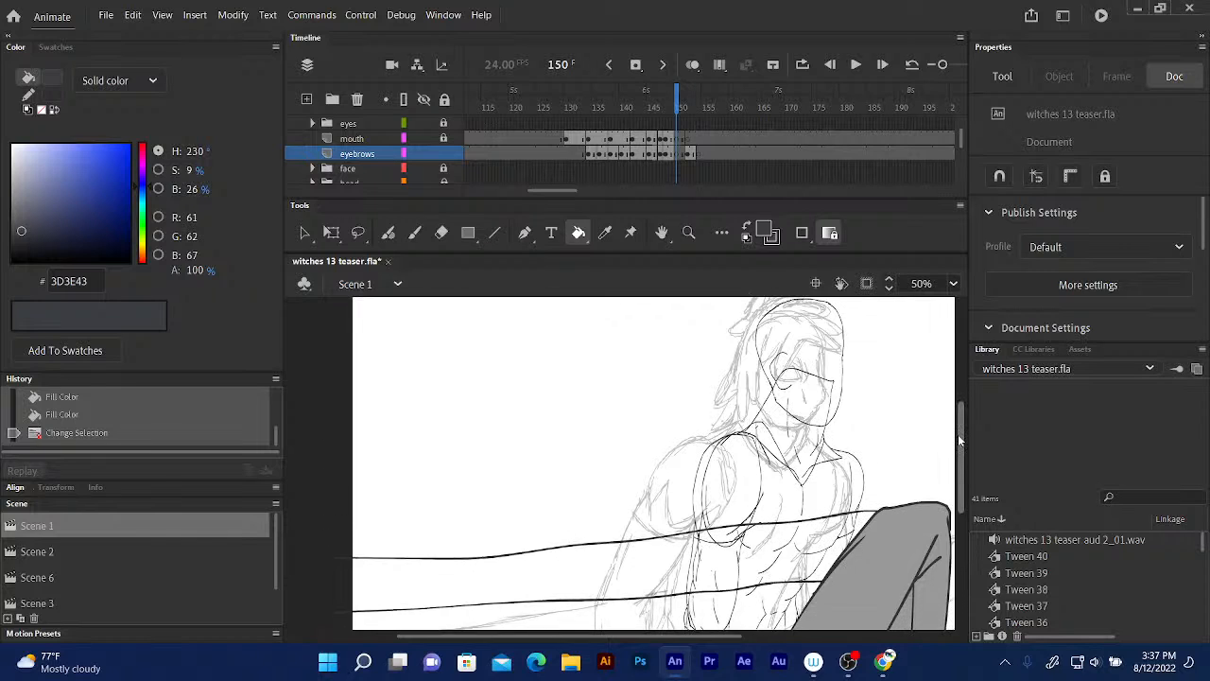
scroll(958, 434, down, 3)
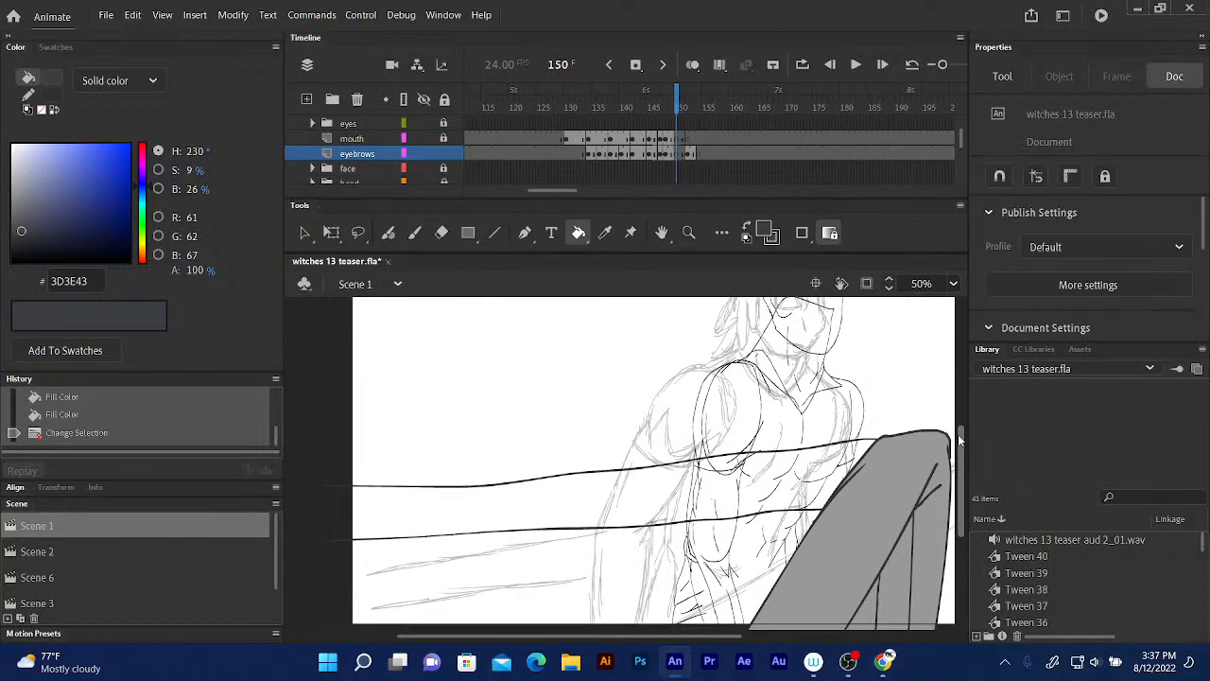
scroll(957, 434, down, 1)
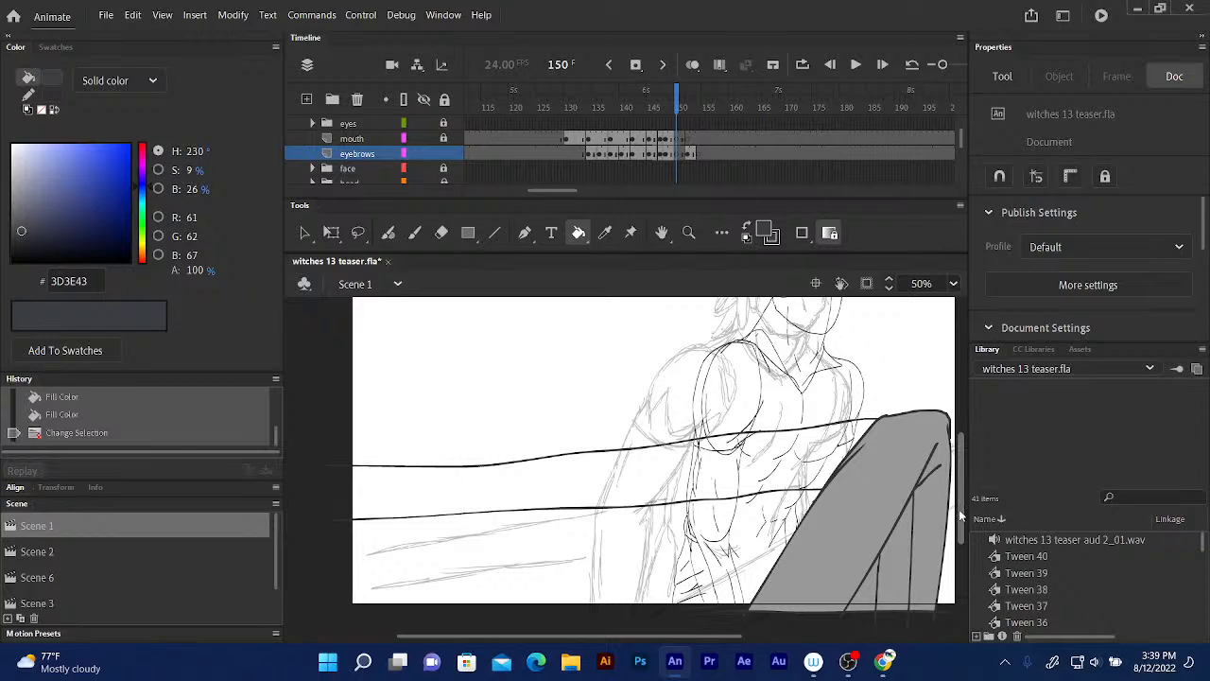
drag(959, 510, 961, 503)
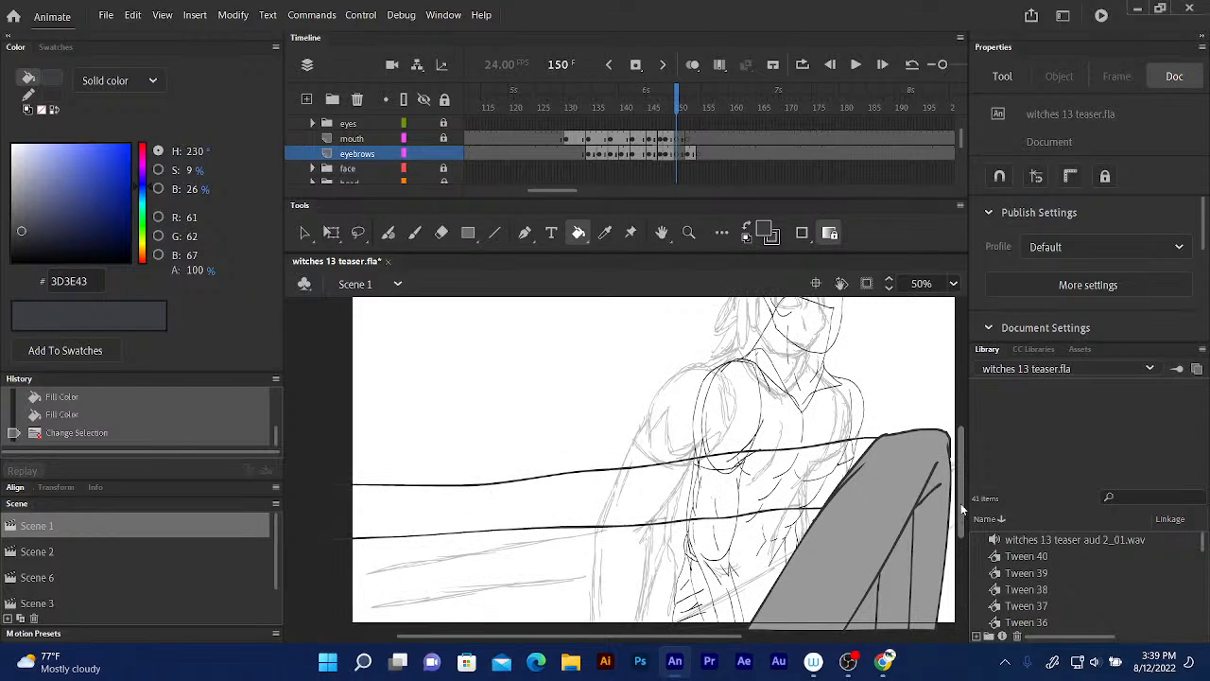
- Sample the shirt's purple 734581 on frame 148 and return to frame 150
drag(678, 106, 668, 109)
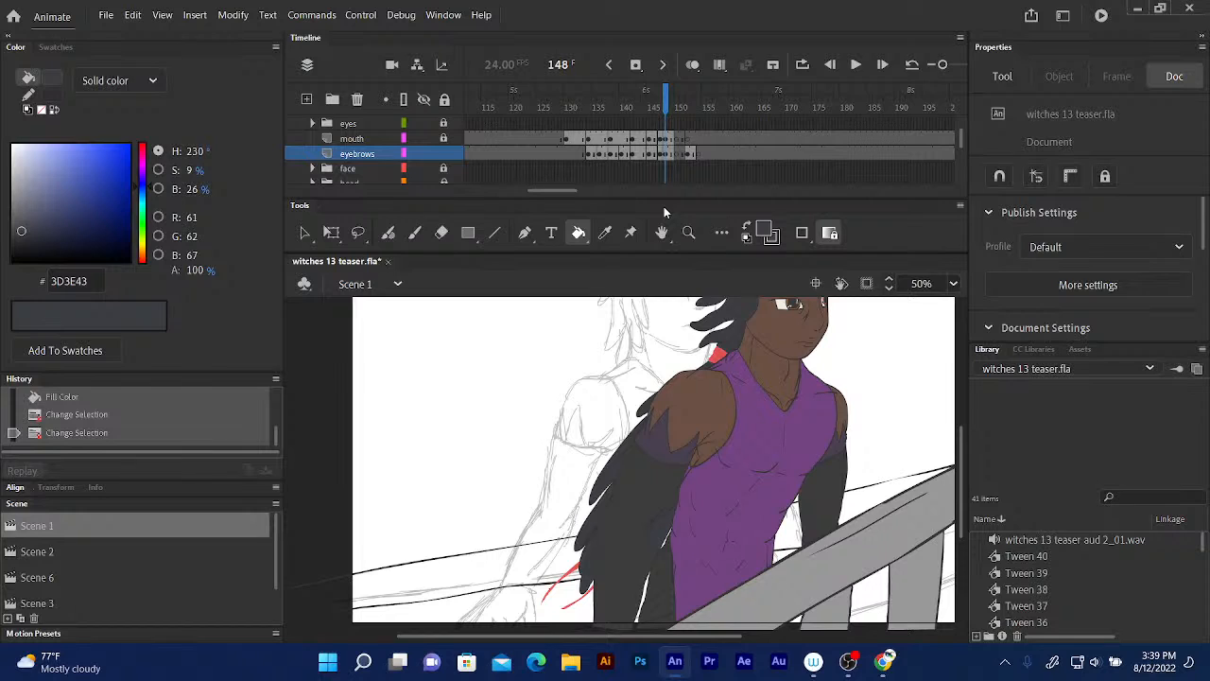
click(606, 232)
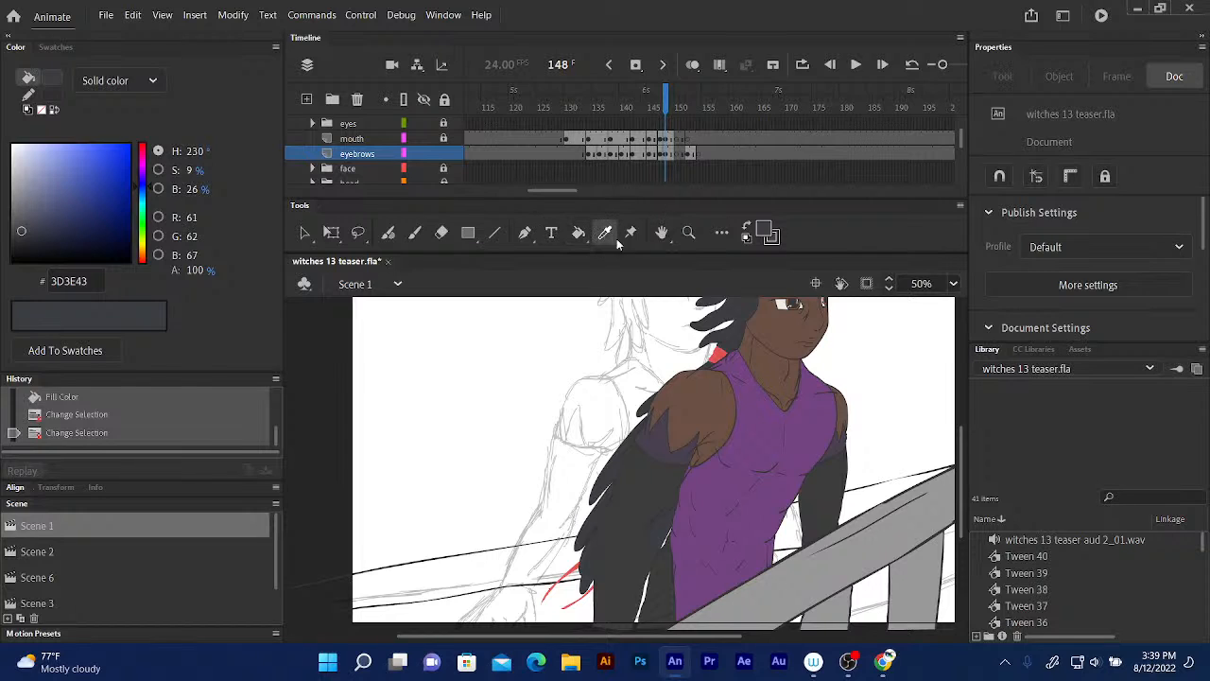
click(766, 423)
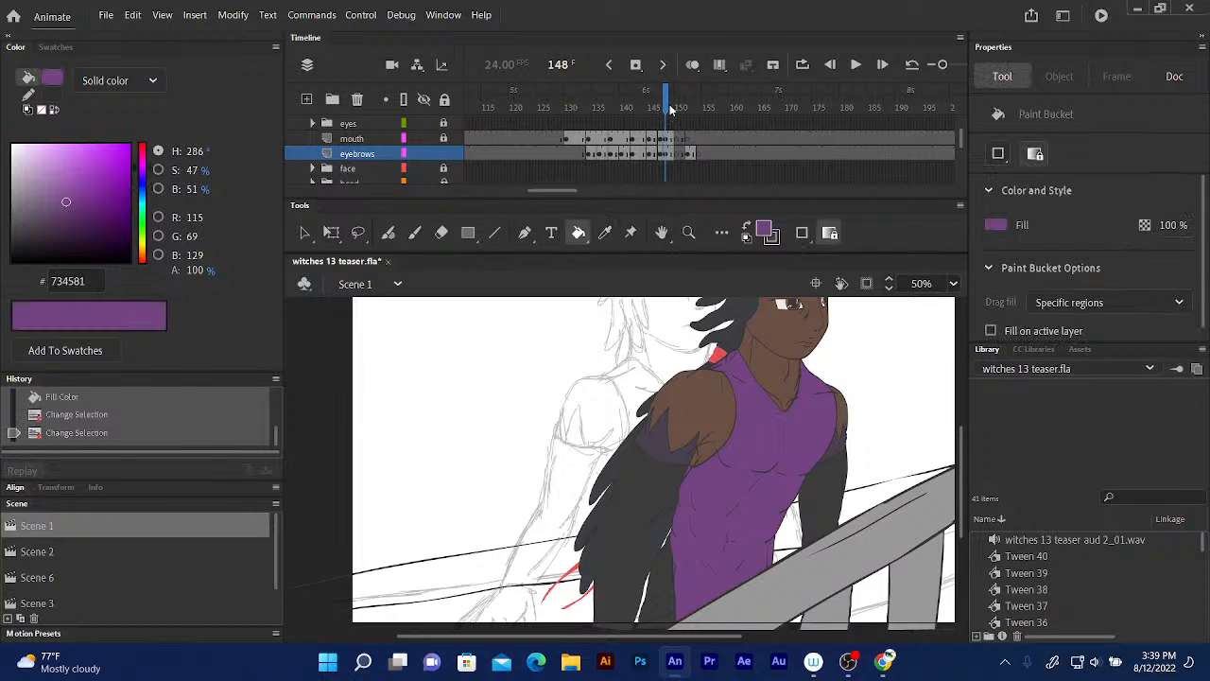
drag(670, 110, 687, 115)
- Select frame 150 on the body layer, try to fill the shirt with purple 734581, and clear the selection
scroll(961, 447, down, 3)
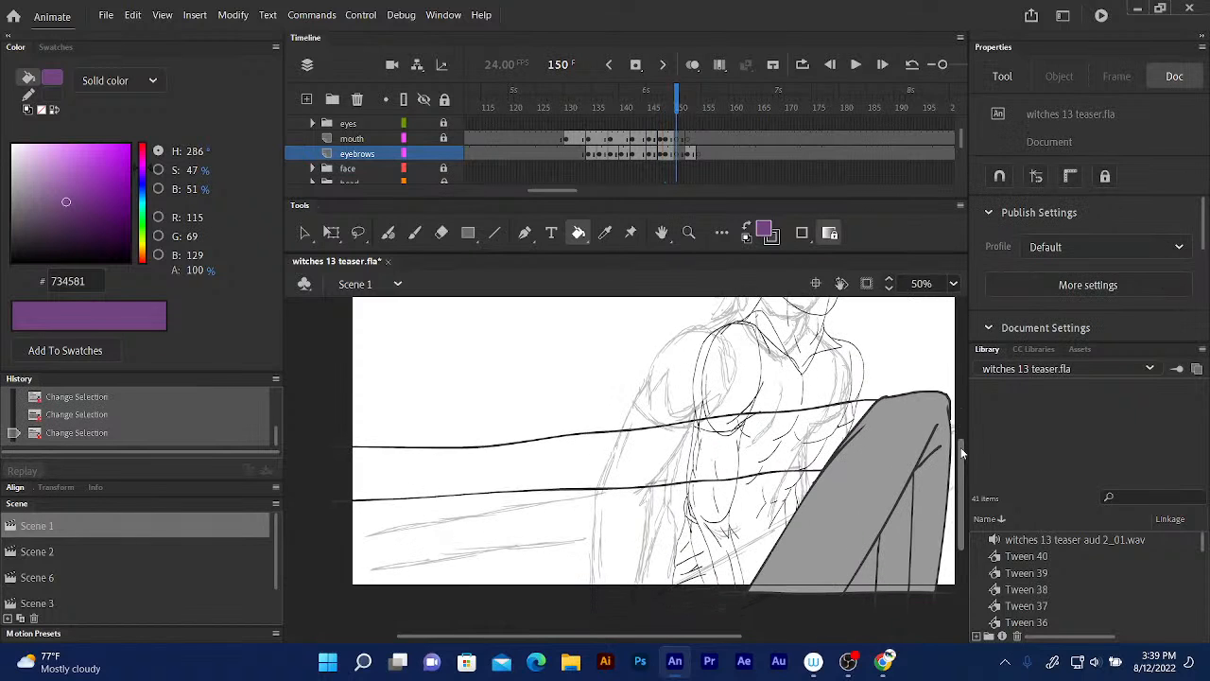
drag(958, 138, 970, 165)
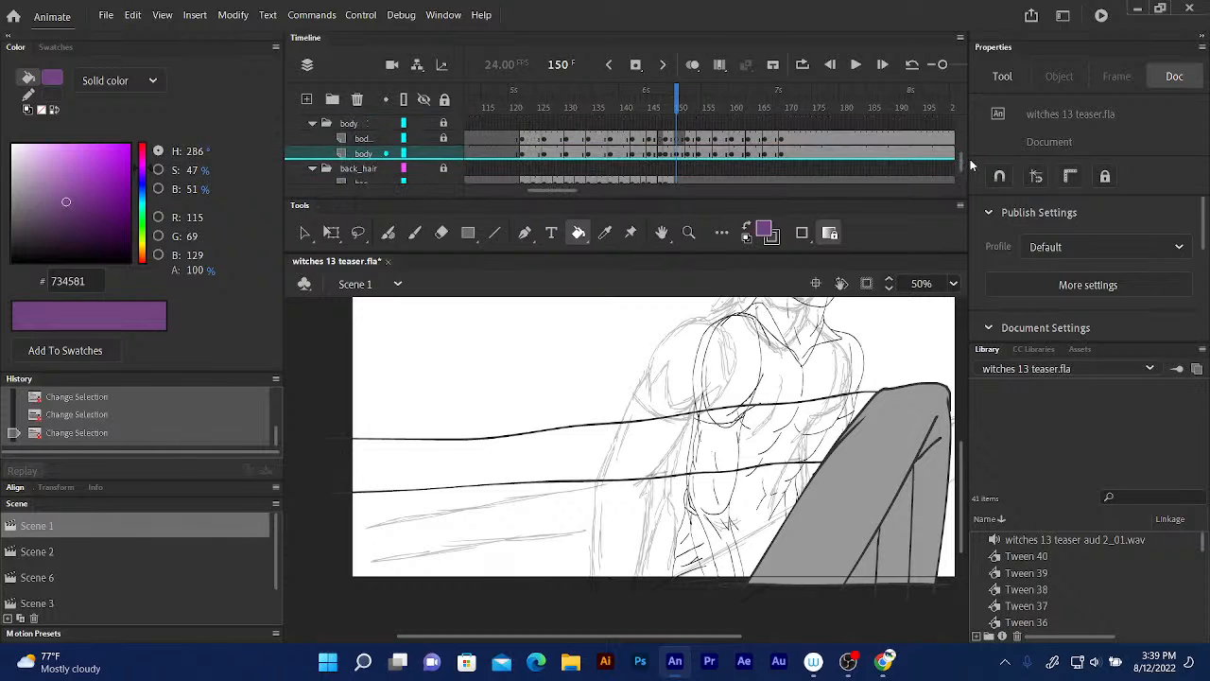
click(681, 154)
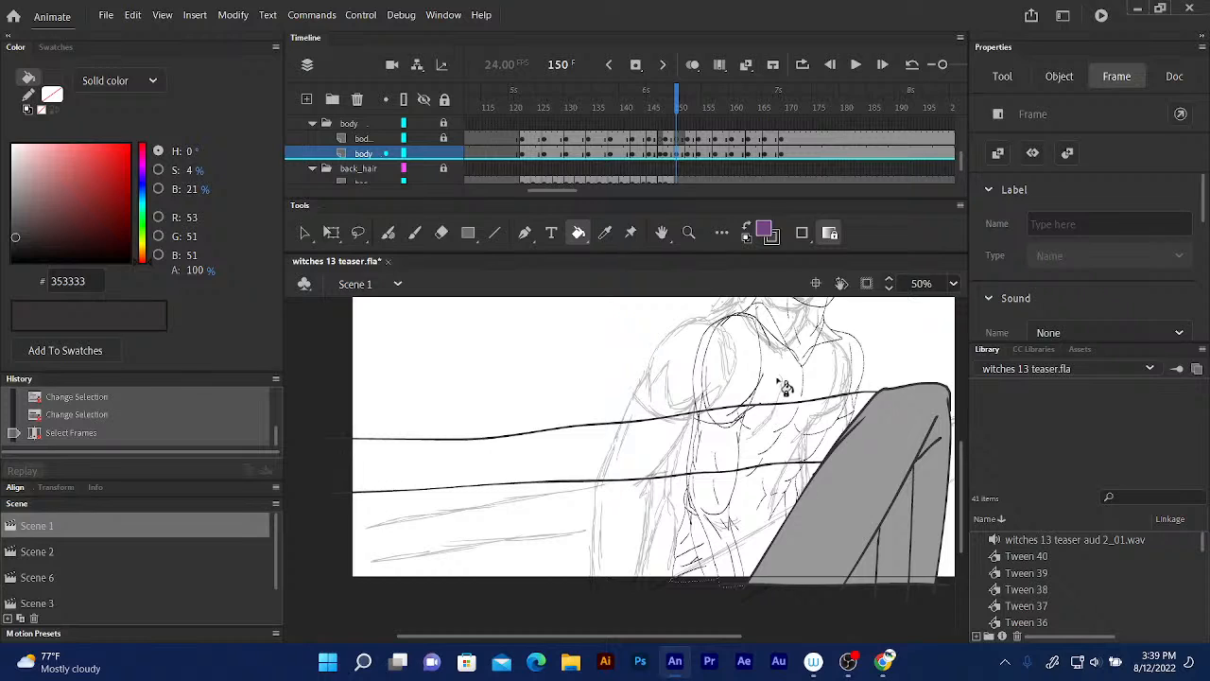
click(781, 392)
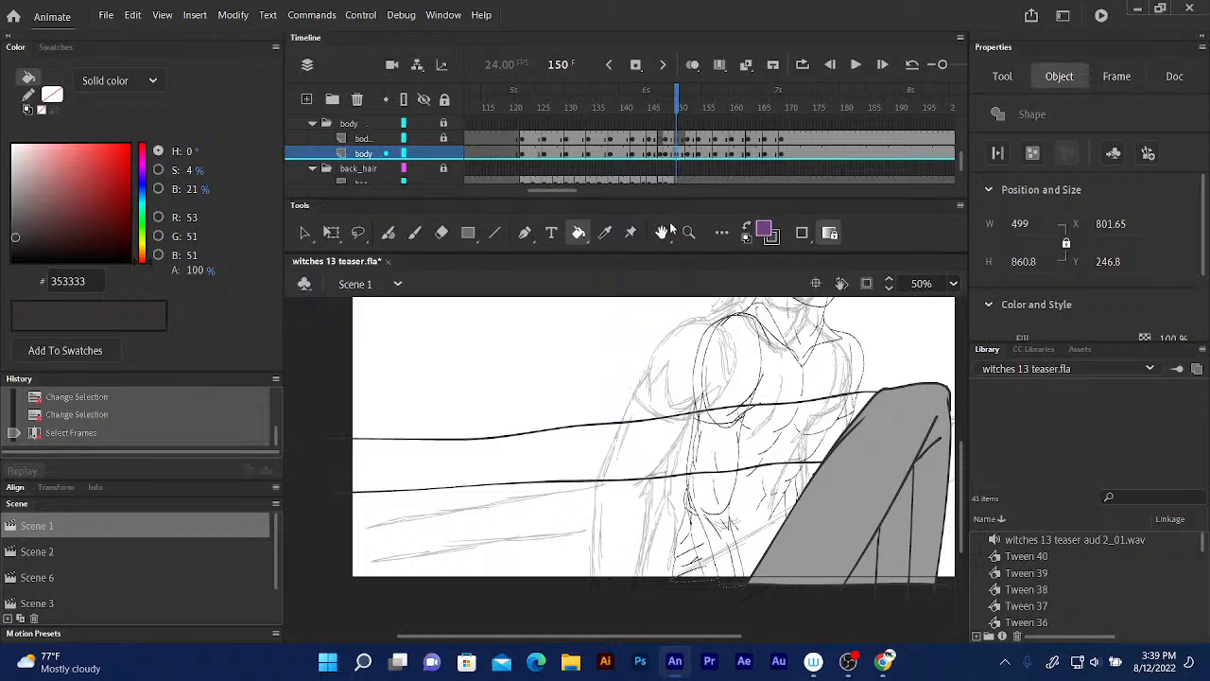
click(331, 234)
click(527, 374)
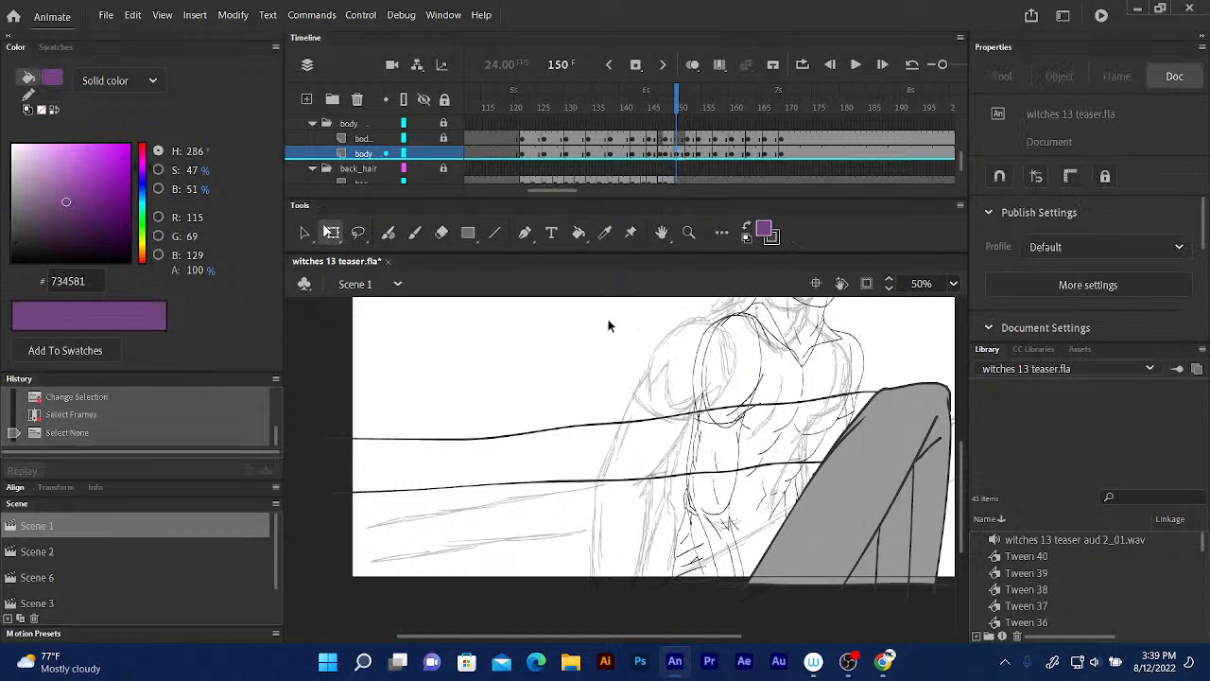
- Sample the skin brown 6B5044 from the shoulder on frame 149 and fill the upper arm and neck on frame 150 with it
click(679, 110)
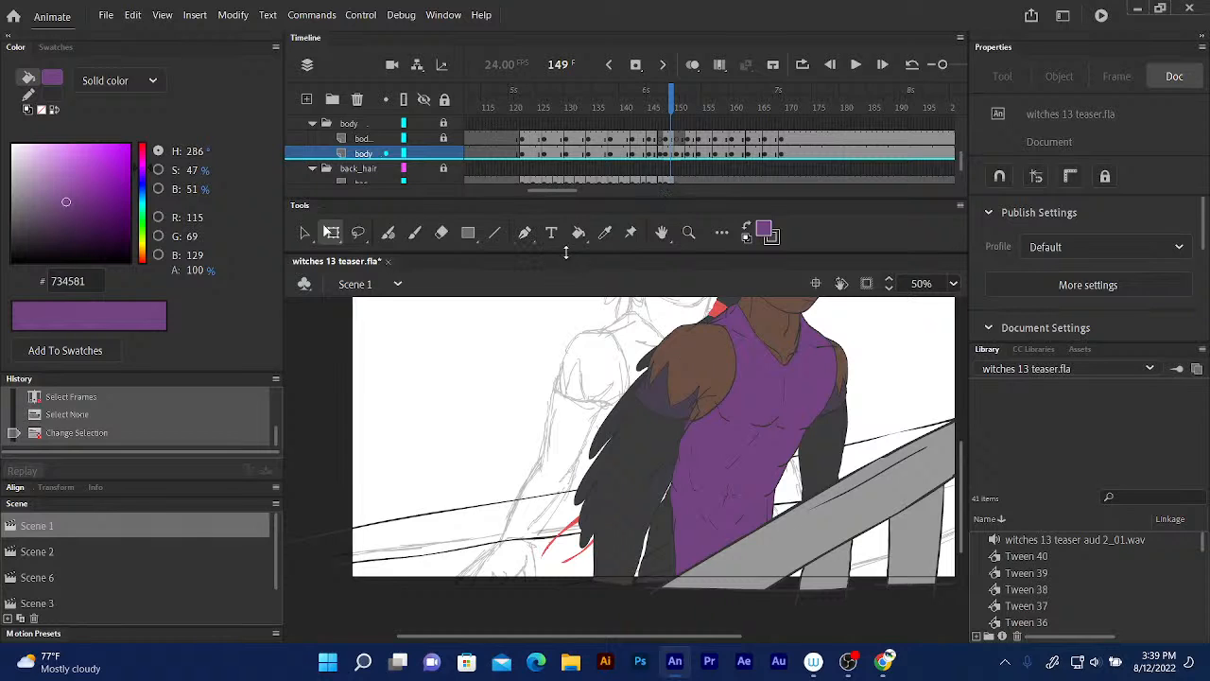
click(605, 233)
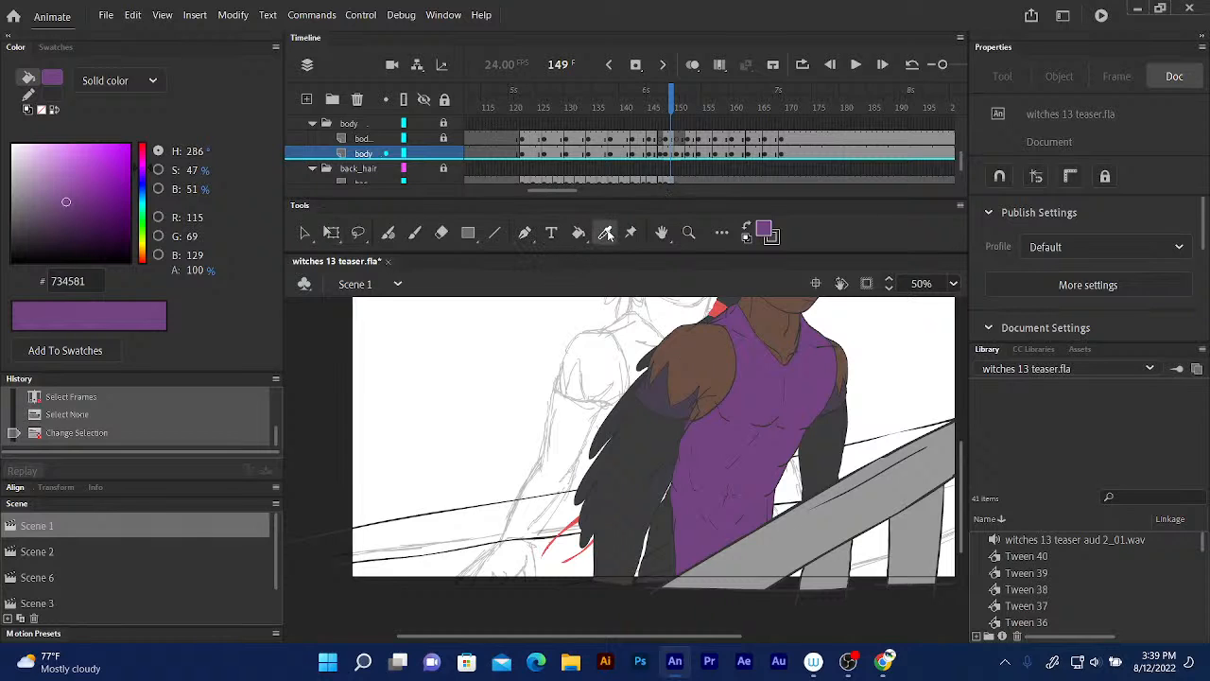
click(716, 337)
click(679, 112)
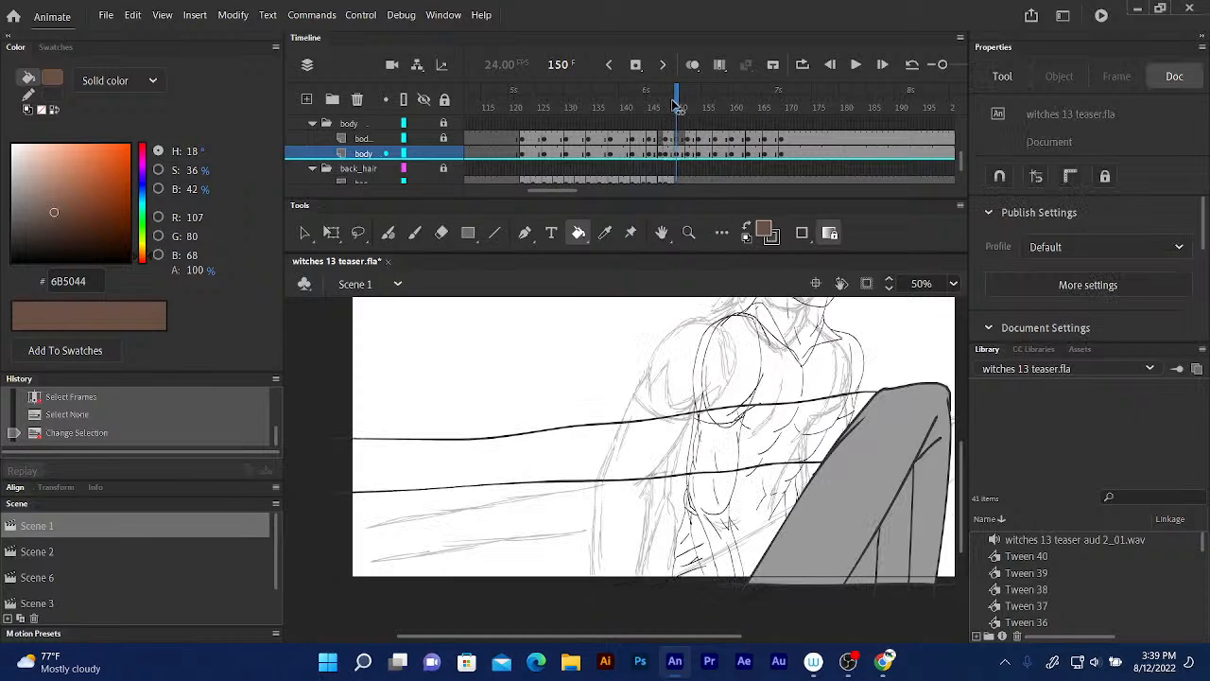
click(744, 369)
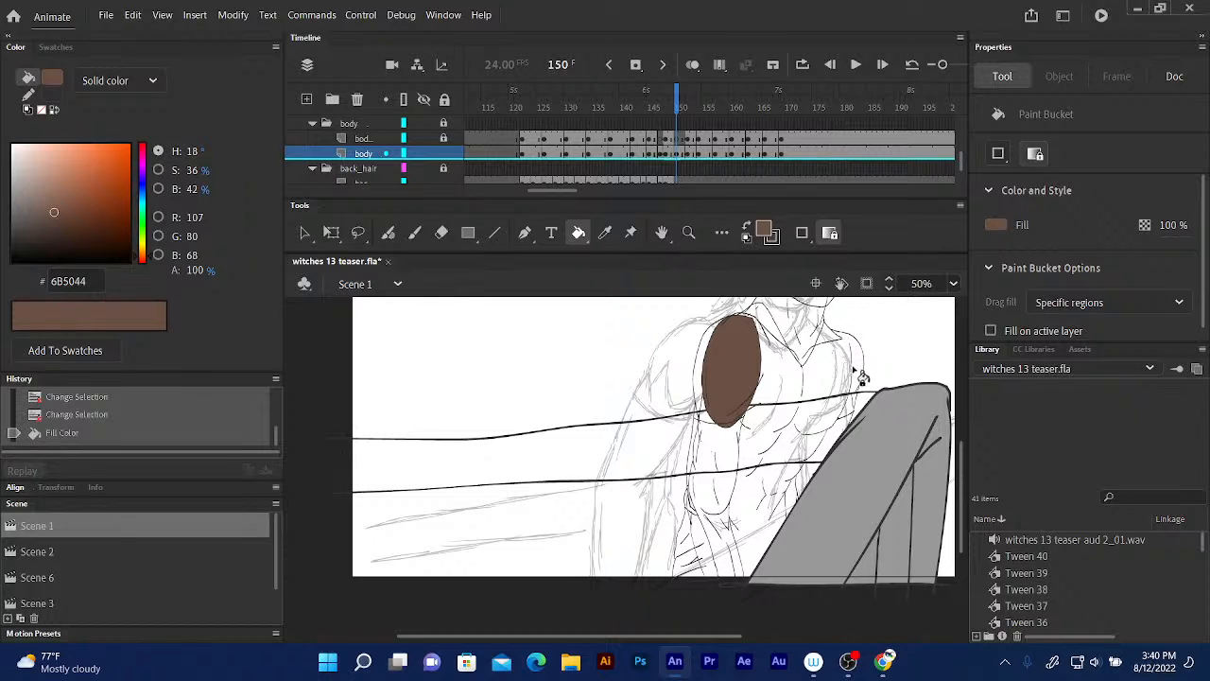
click(809, 338)
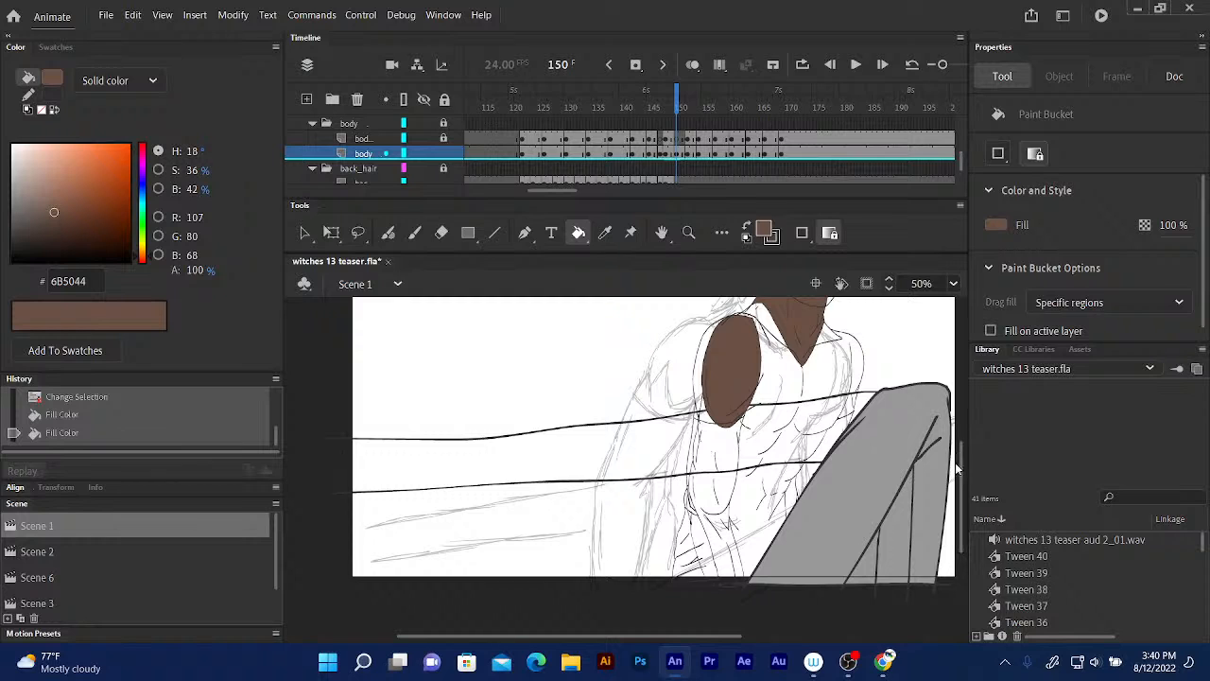
scroll(957, 457, up, 1)
scroll(958, 457, up, 3)
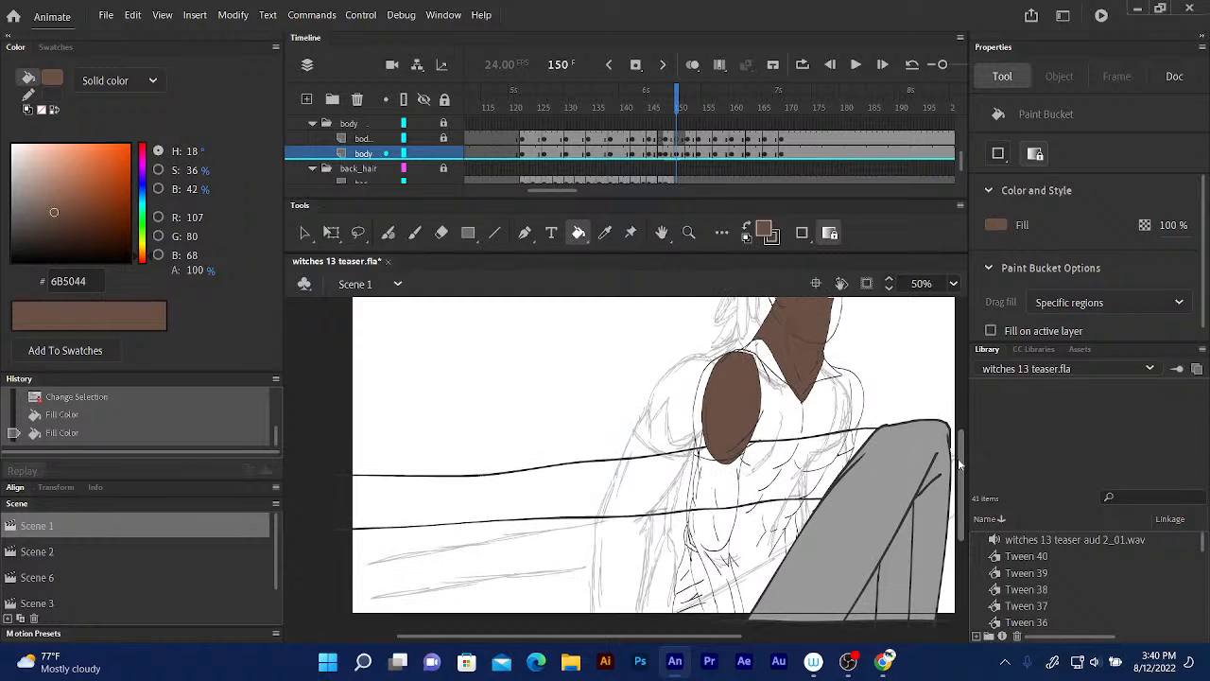
- Fill the character's face on frame 150 with the skin brown 6B5044
click(837, 317)
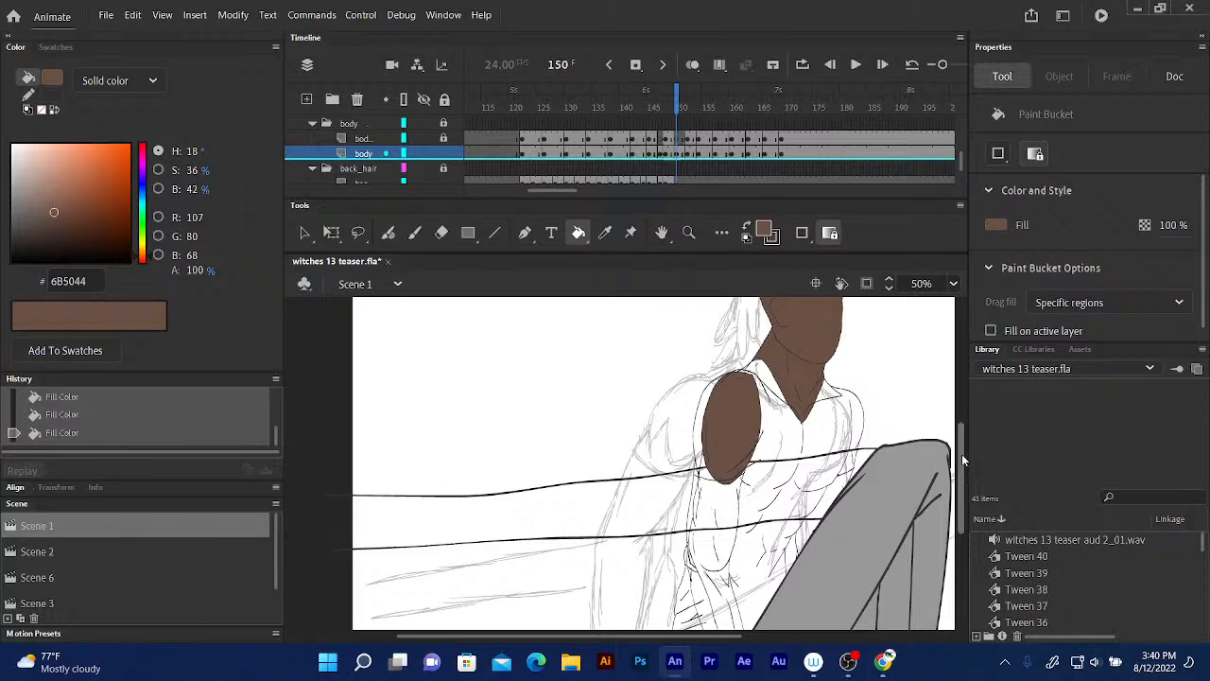
scroll(957, 451, down, 3)
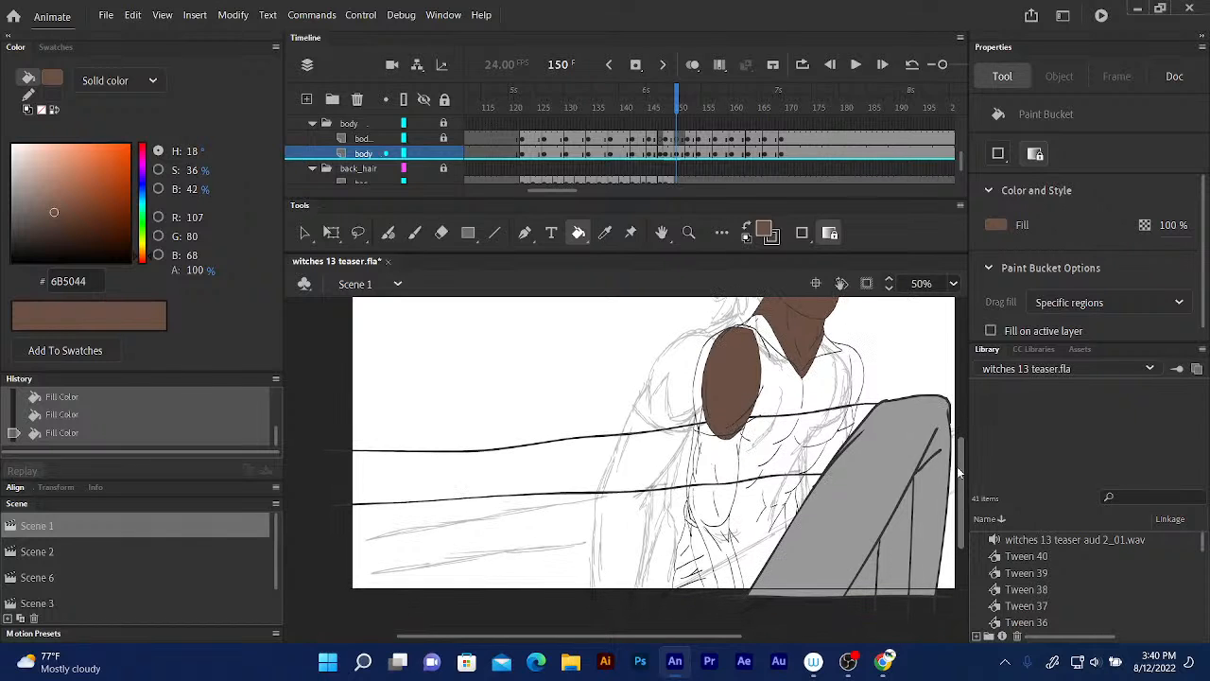
- Sample the dark grey 3C3C3C from the feathered arm on frame 149 and return to frame 150
click(673, 107)
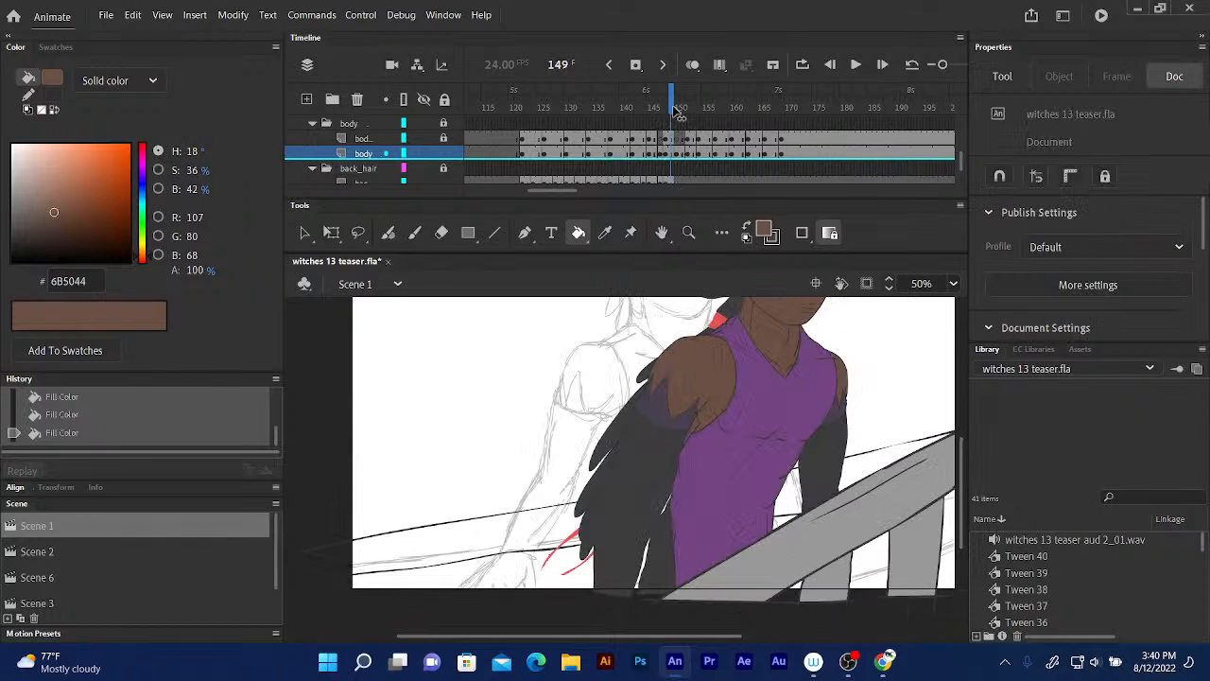
click(605, 234)
click(646, 451)
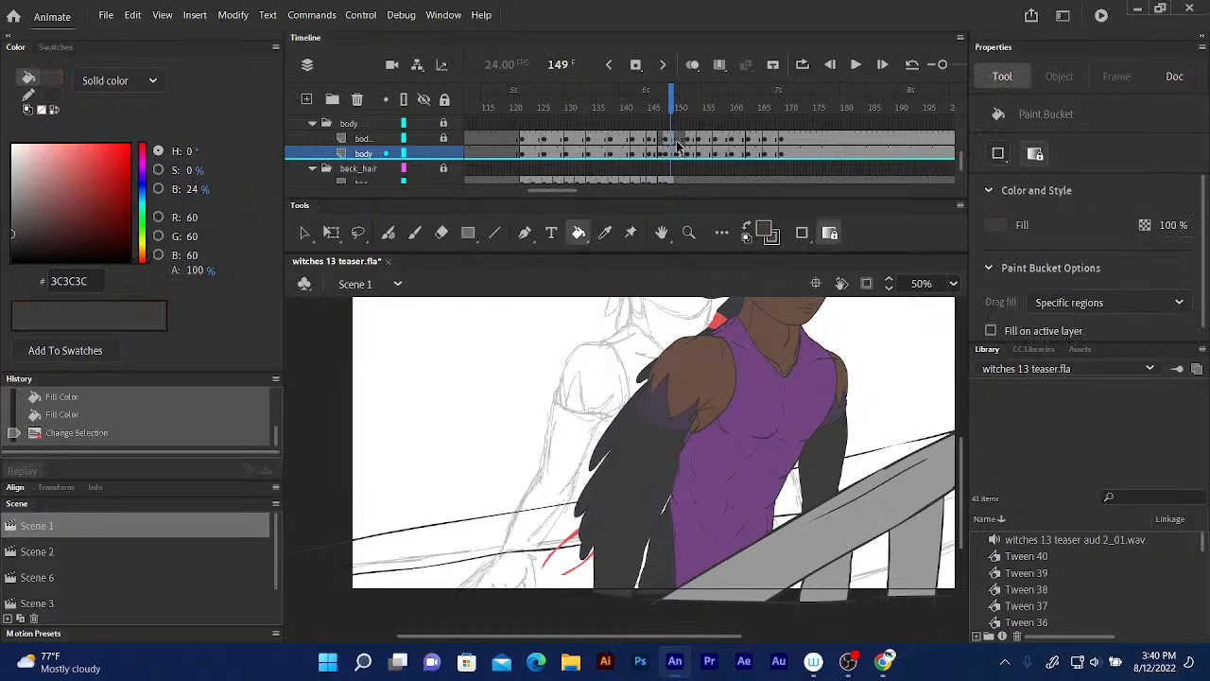
click(677, 109)
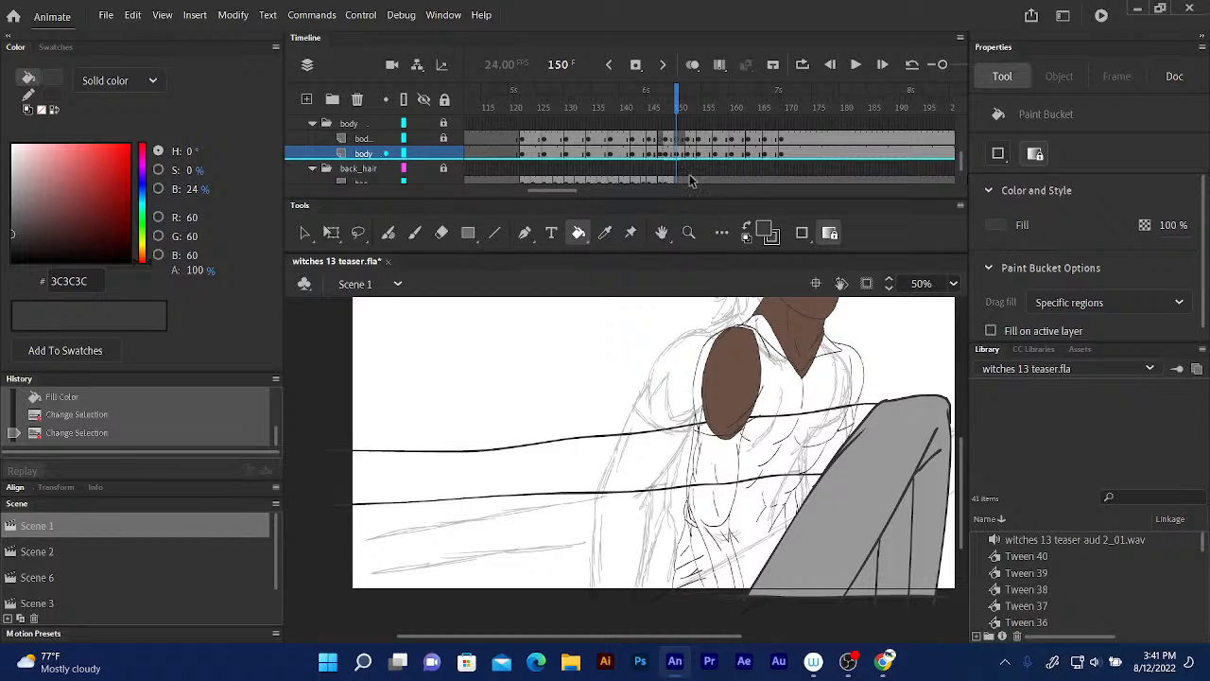
- Hide the hand layer folder and collapse the front_hair folder in the lineart group
scroll(959, 155, up, 3)
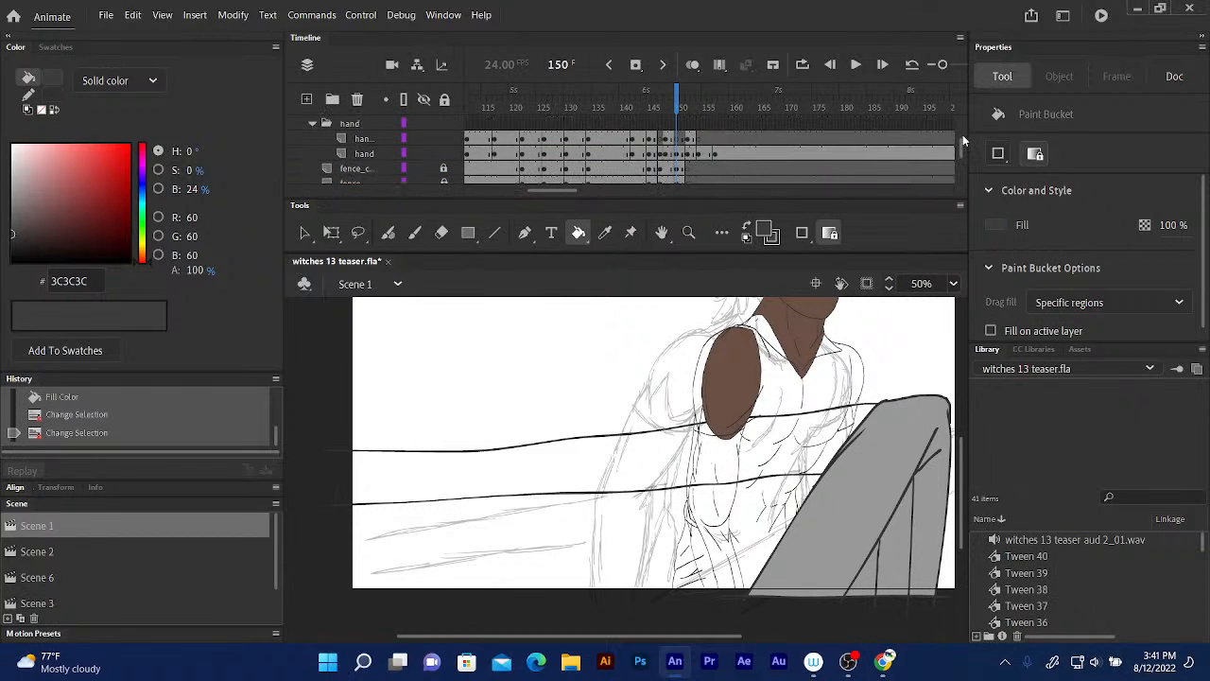
click(424, 123)
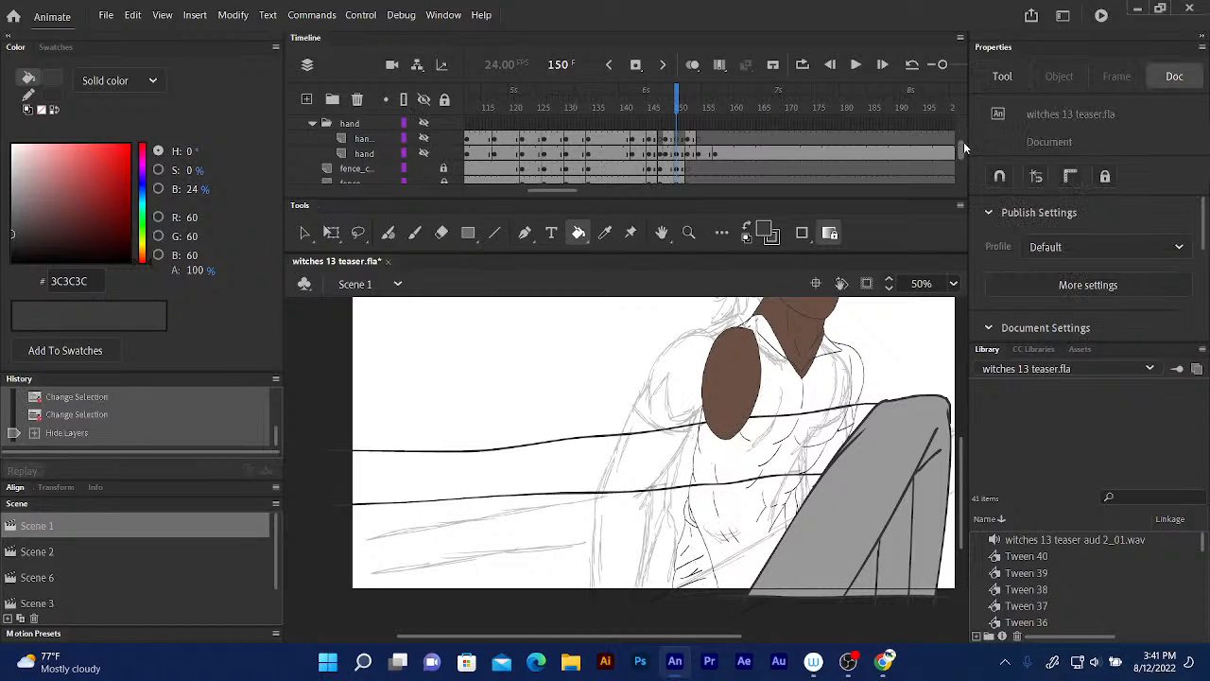
scroll(964, 142, up, 5)
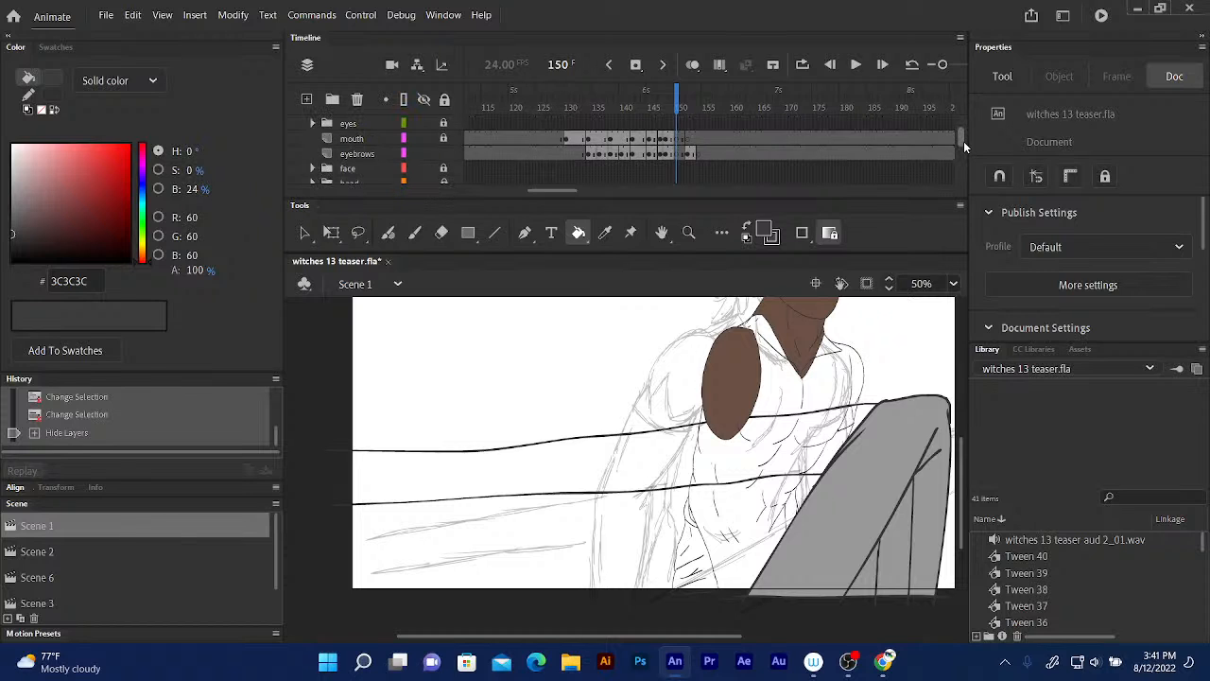
scroll(963, 141, up, 1)
scroll(964, 141, down, 2)
scroll(964, 141, up, 4)
scroll(963, 141, up, 1)
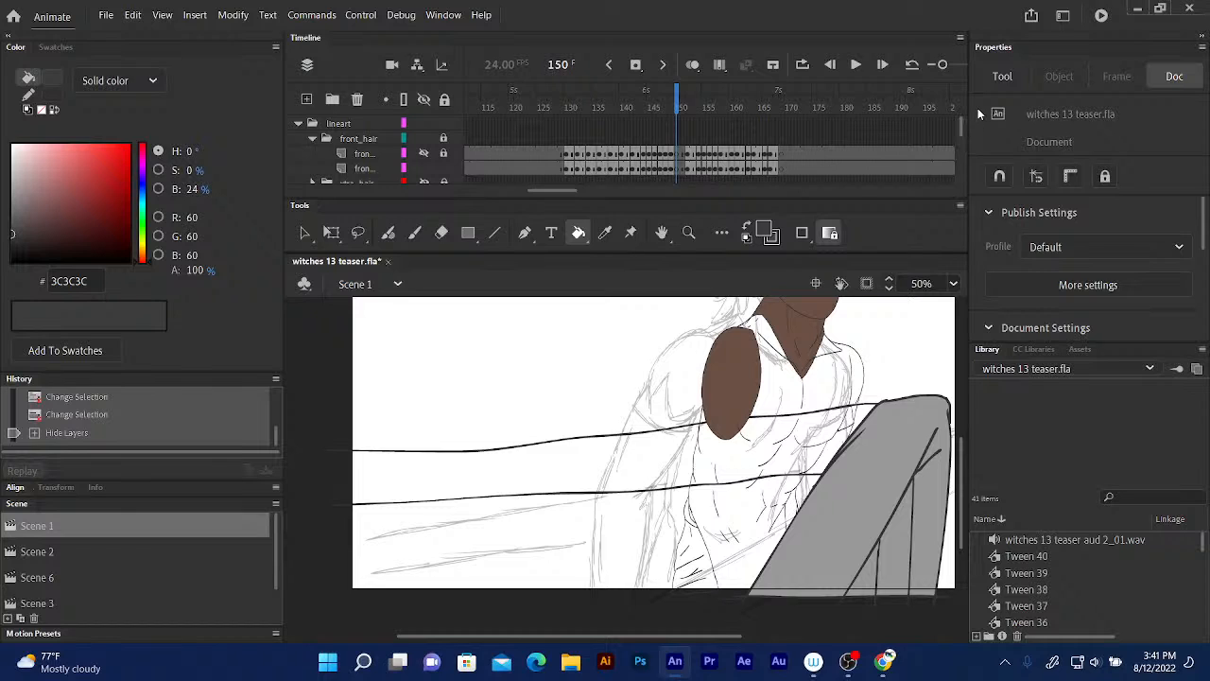
click(313, 138)
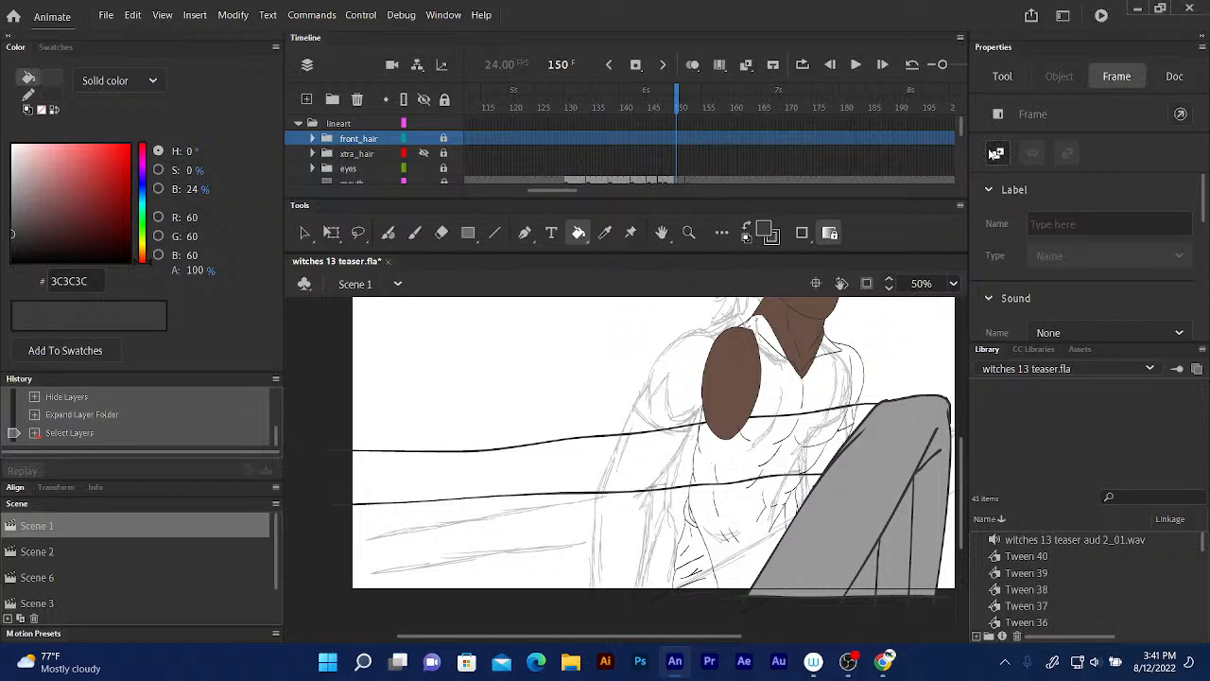
- Hide the fence layer and the fence color layer above it so the whole torso on frame 150 is exposed
scroll(957, 135, down, 5)
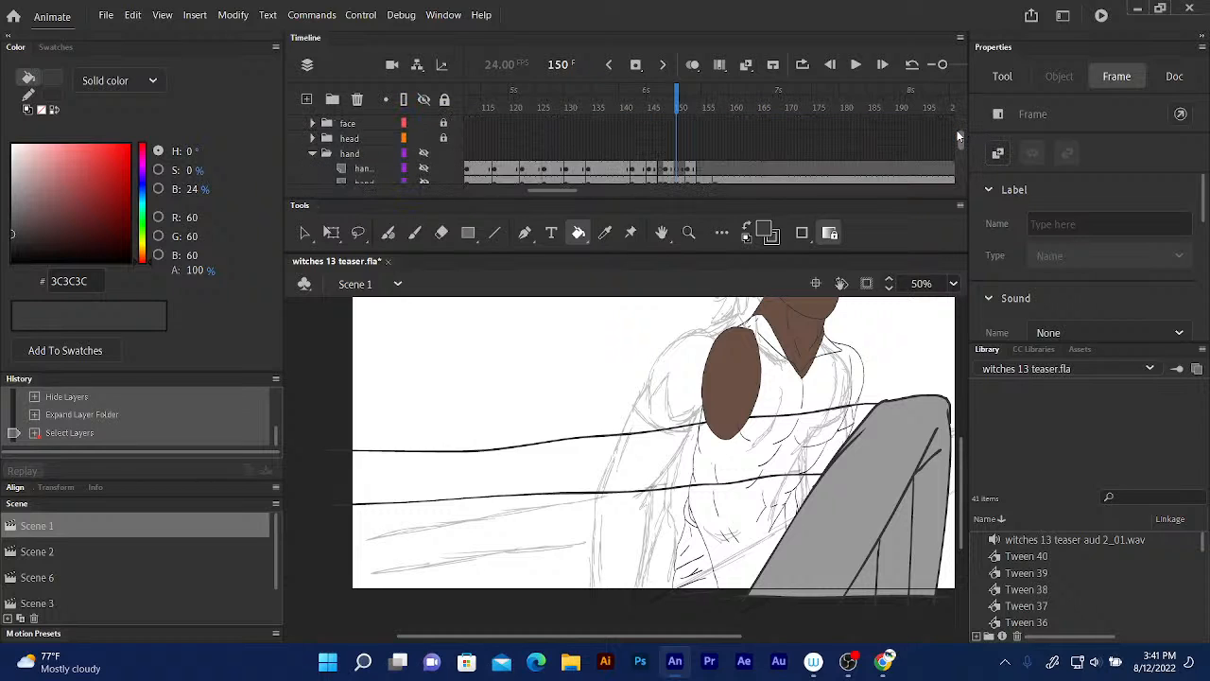
scroll(958, 135, up, 1)
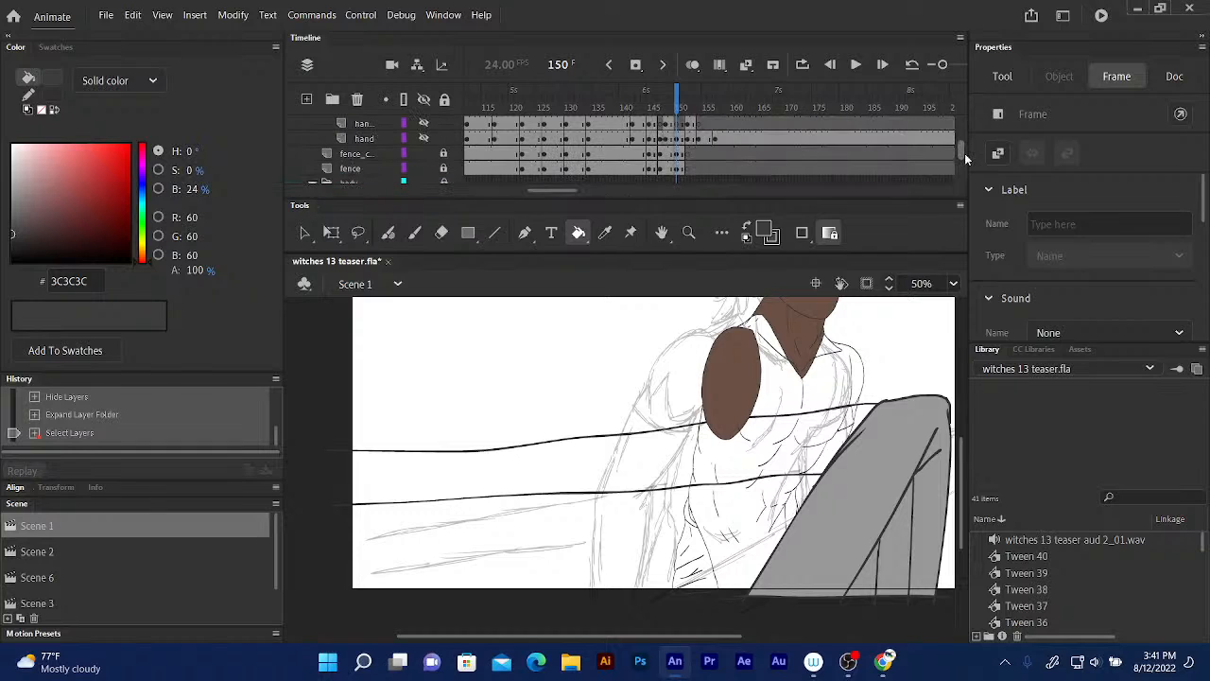
click(423, 154)
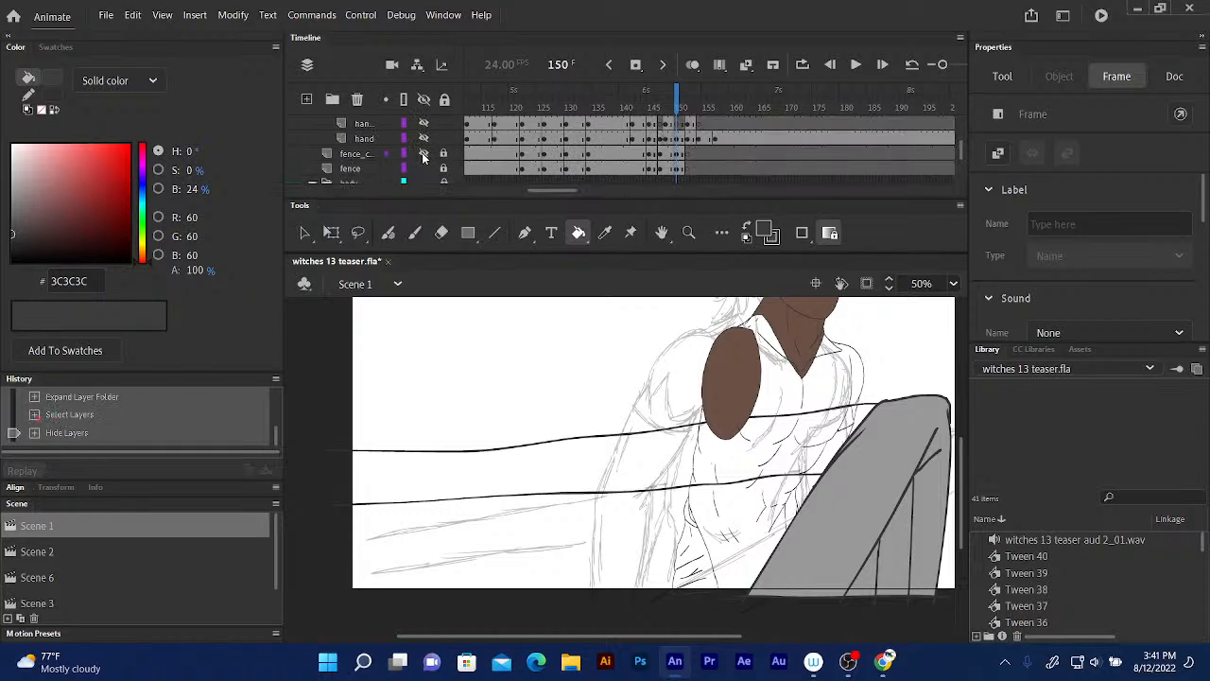
click(424, 168)
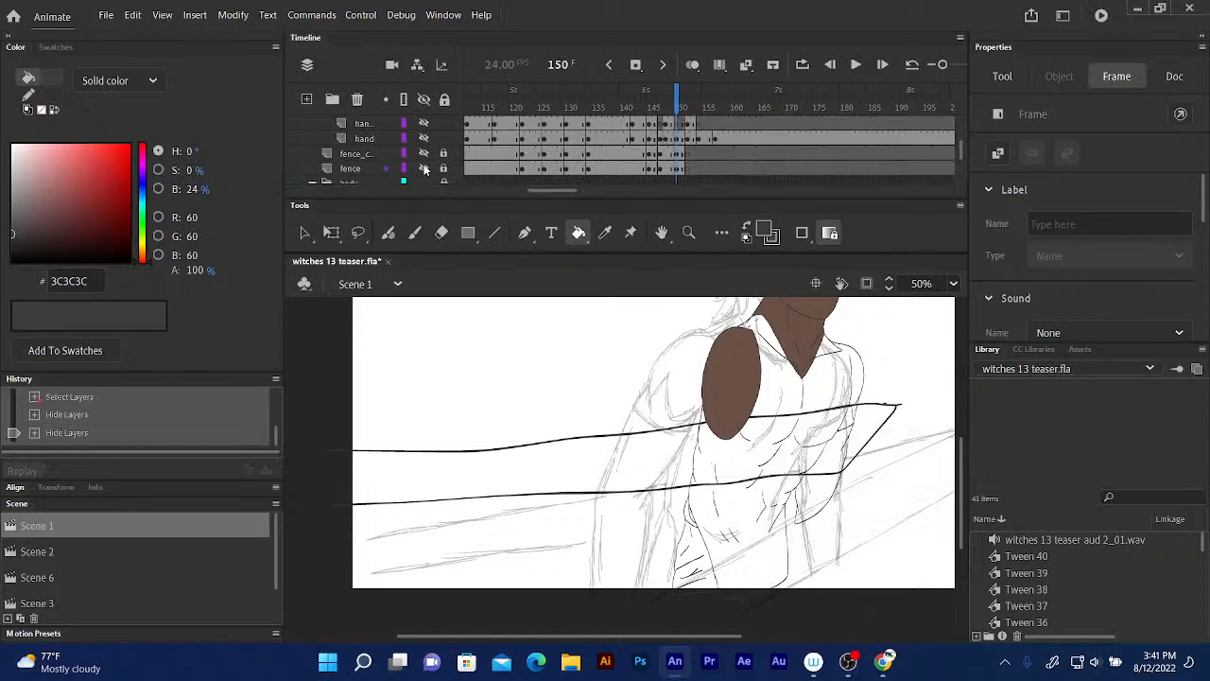
click(424, 169)
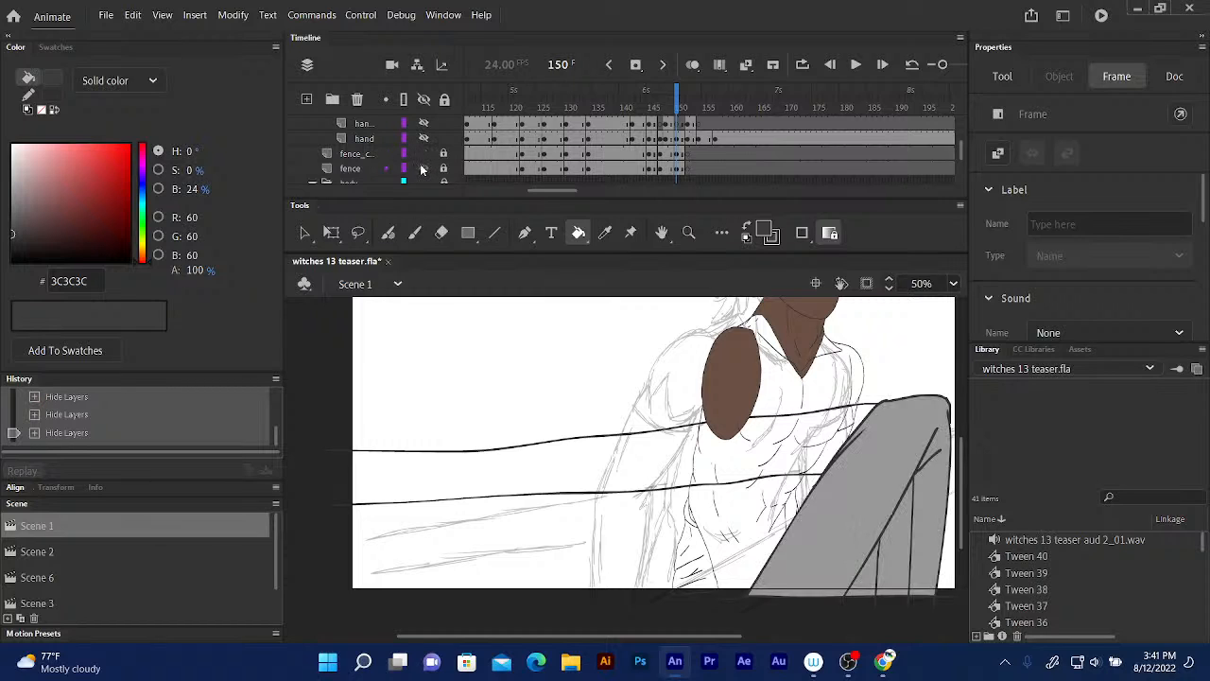
click(423, 169)
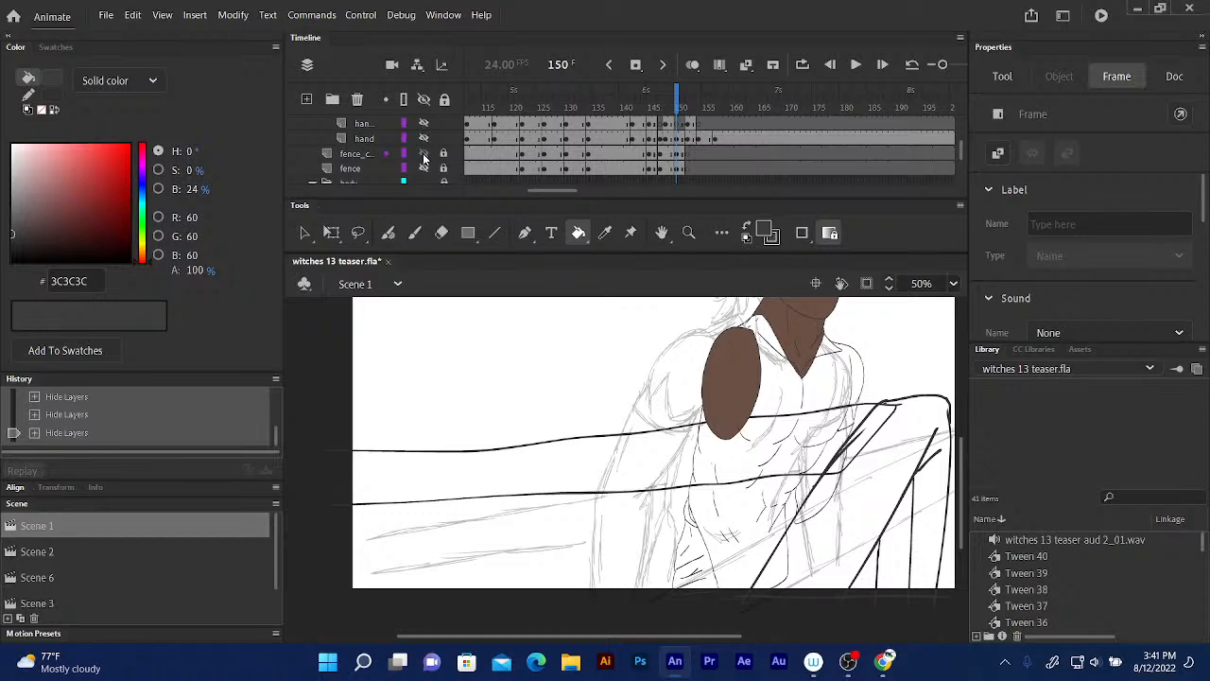
click(424, 155)
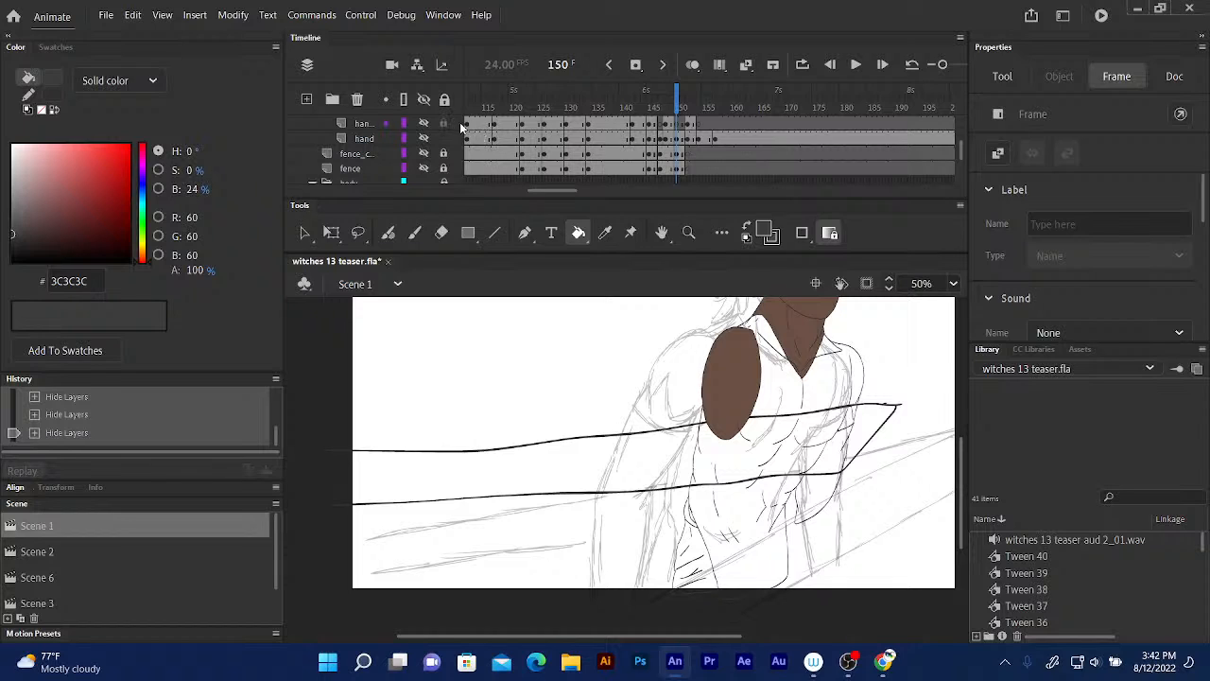
click(445, 154)
- Make the body layer active on frame 150 and deselect its artwork
drag(962, 151, 959, 166)
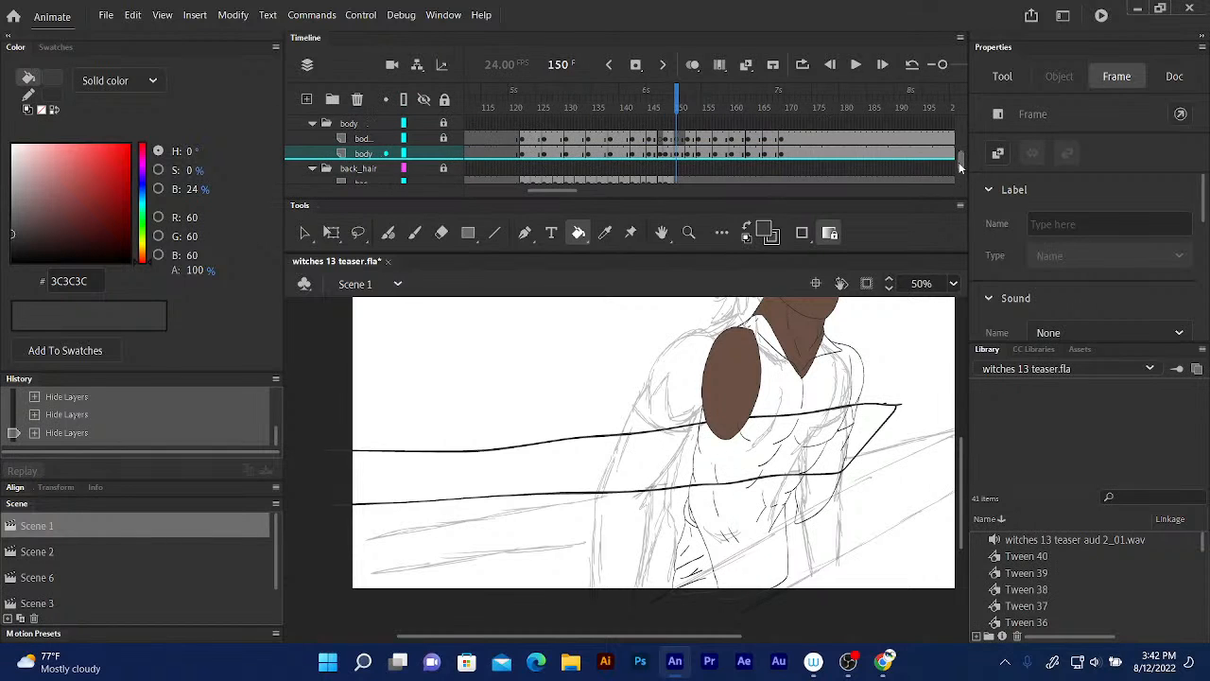
click(369, 155)
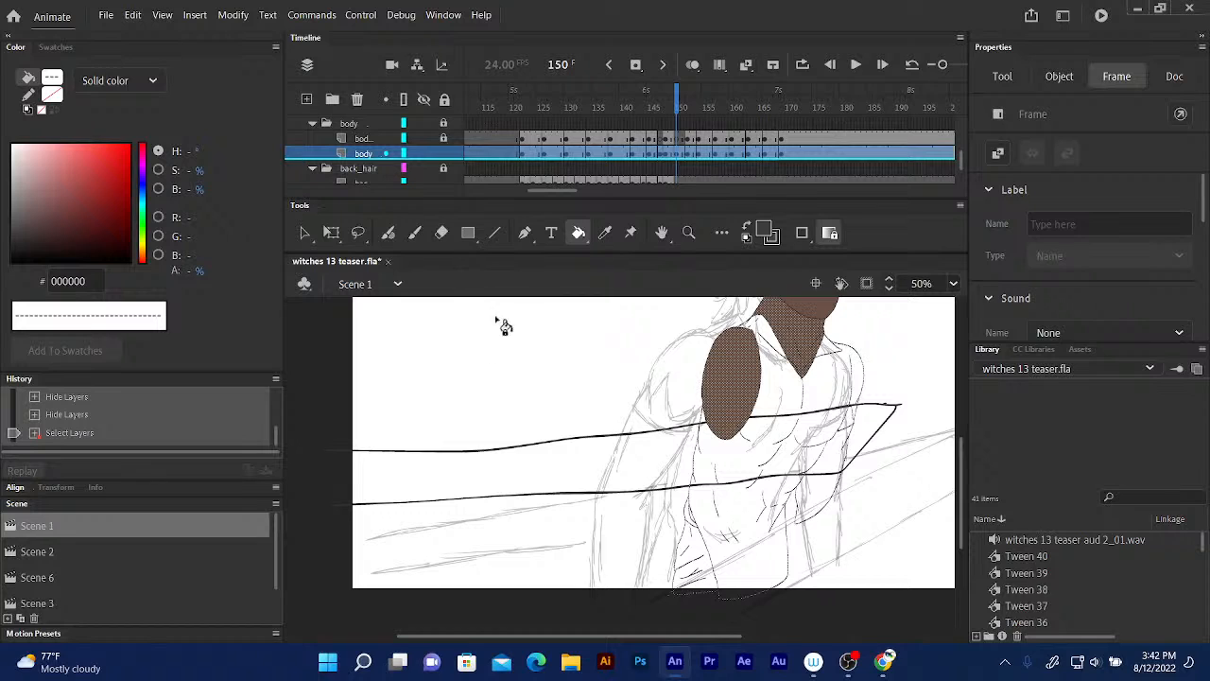
click(331, 233)
click(475, 359)
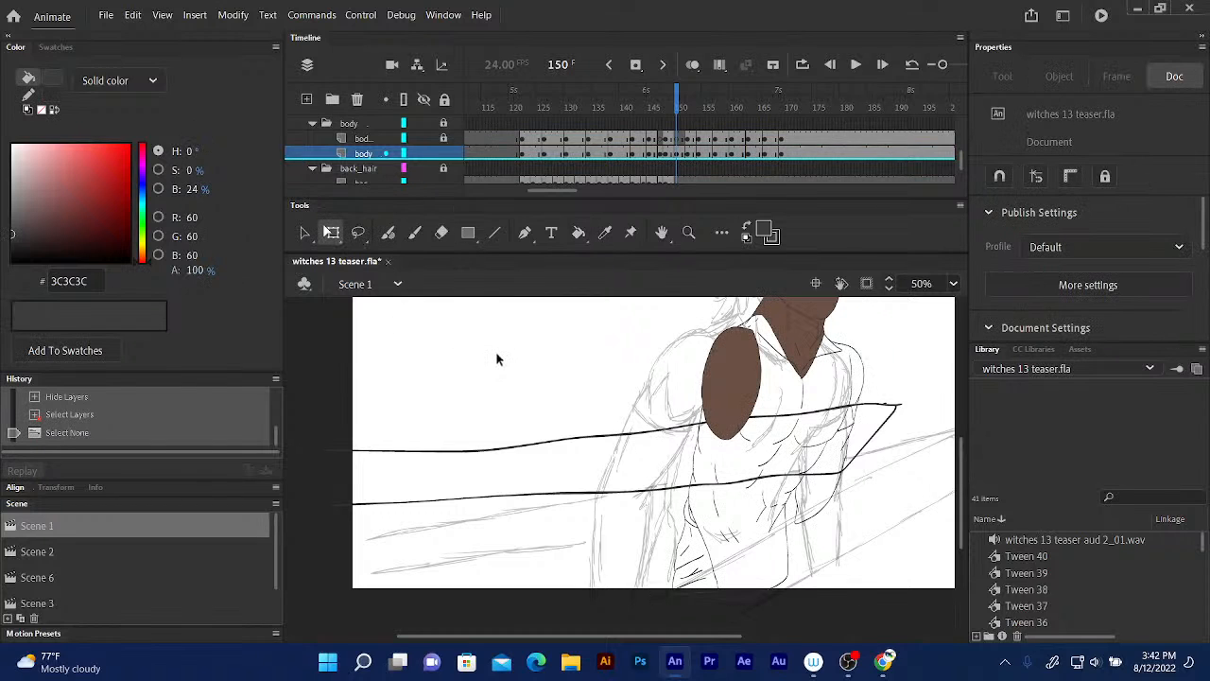
- Sample the outline color 353333 from the collar line beside the neck on frame 150
key(ctrl+equal)
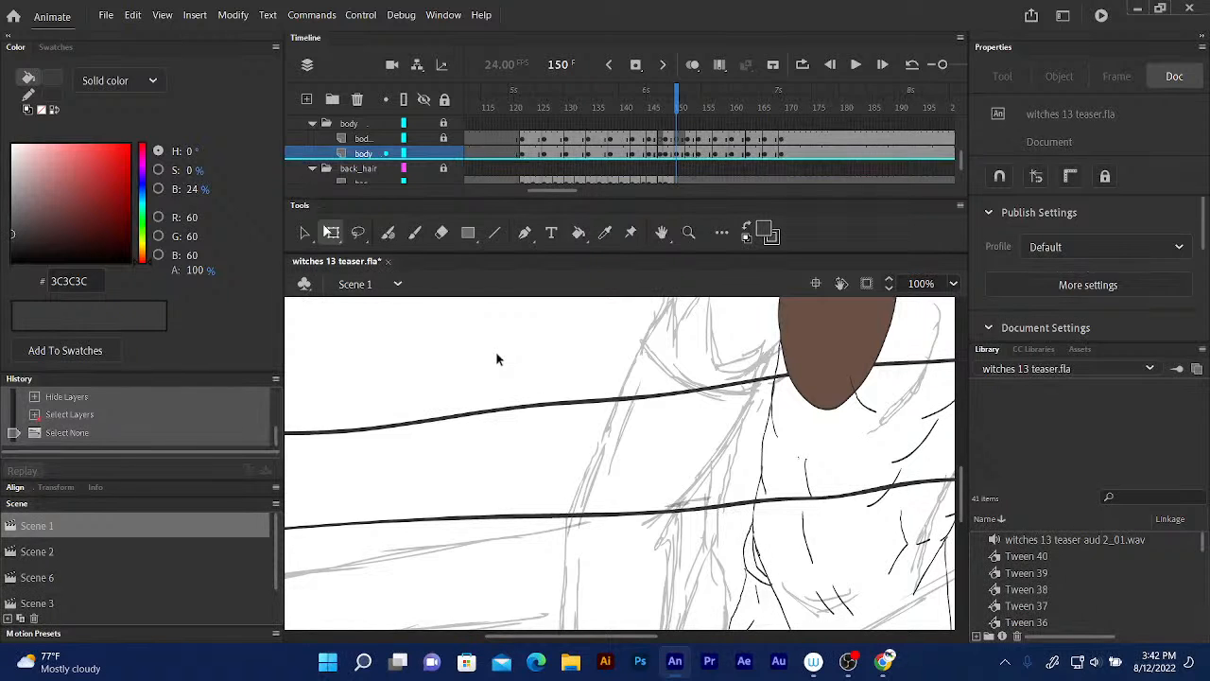
drag(840, 445, 678, 533)
mouse_move(785, 457)
mouse_down()
mouse_move(750, 528)
mouse_move(657, 578)
mouse_up()
drag(711, 422, 677, 473)
scroll(678, 467, up, 2)
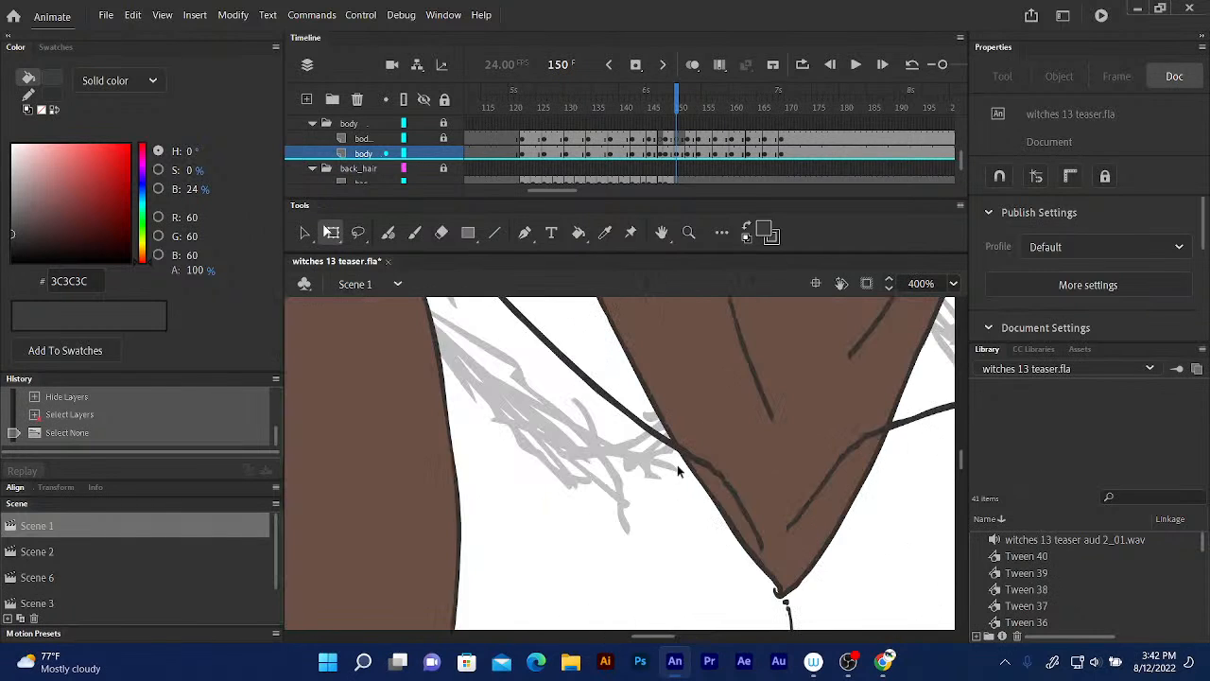
click(606, 233)
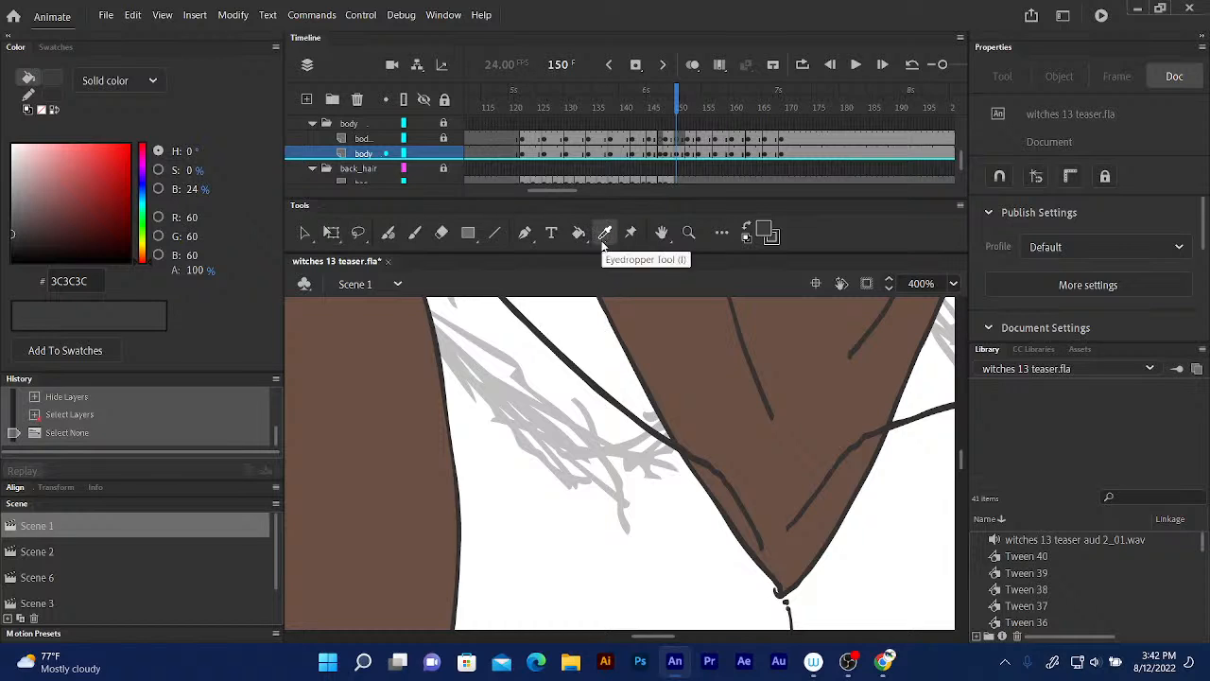
click(593, 370)
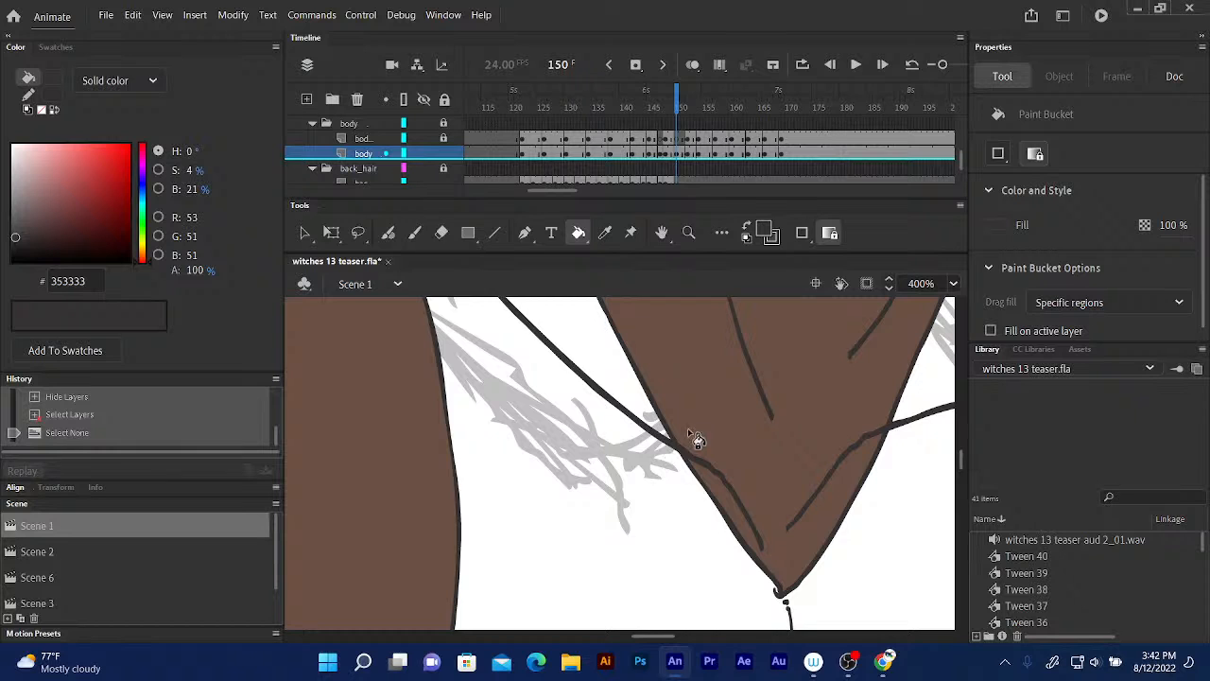
- Close the gap in the neck outline with the Fluid Brush and retrace the collar's upper edge along the shoulder to its tip
scroll(696, 437, right, 5)
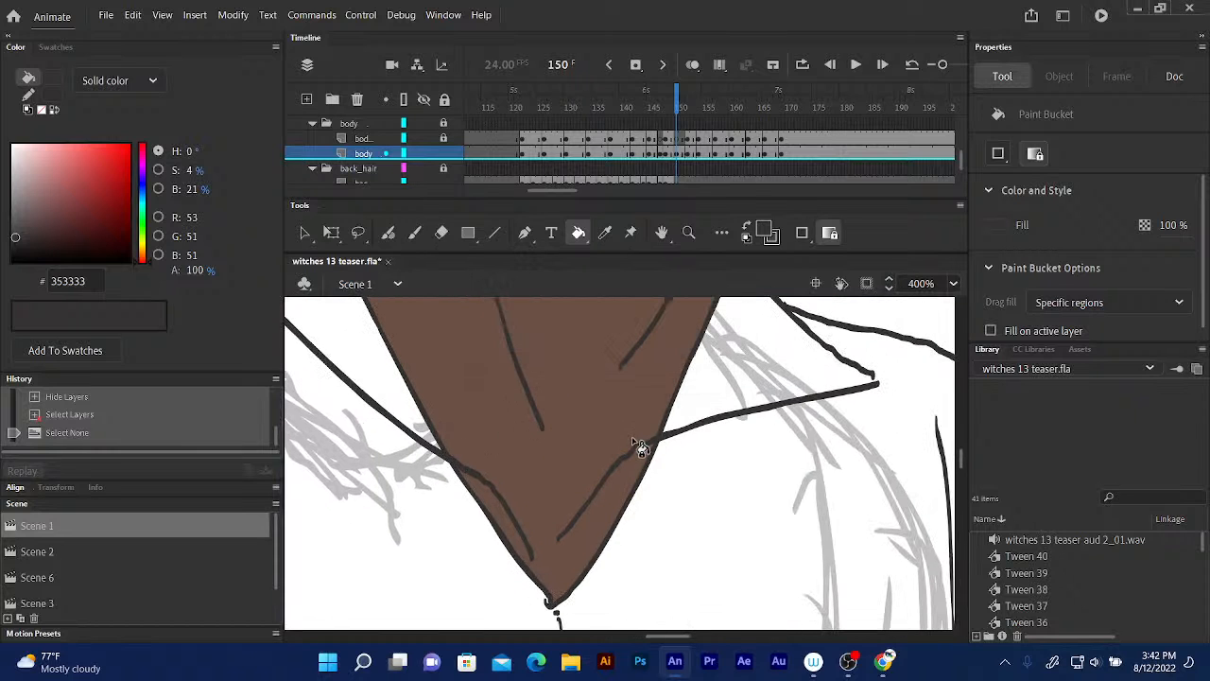
scroll(599, 448, right, 5)
scroll(599, 448, up, 2)
scroll(511, 454, up, 2)
scroll(511, 453, right, 1)
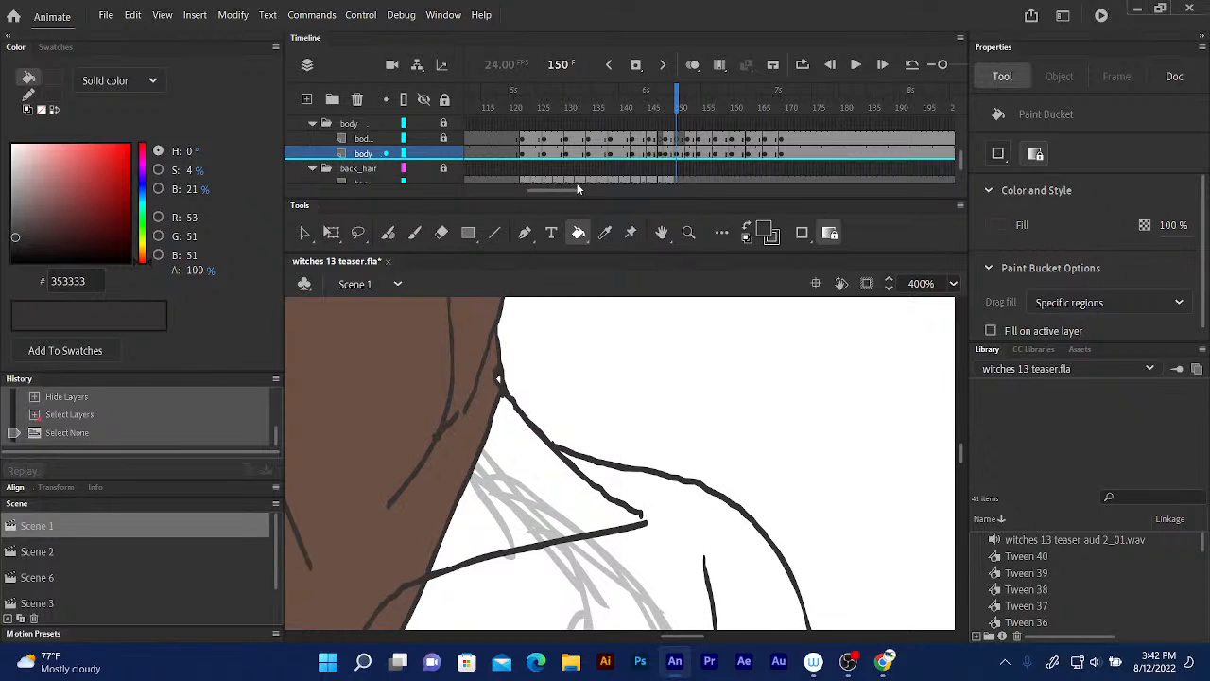
click(389, 234)
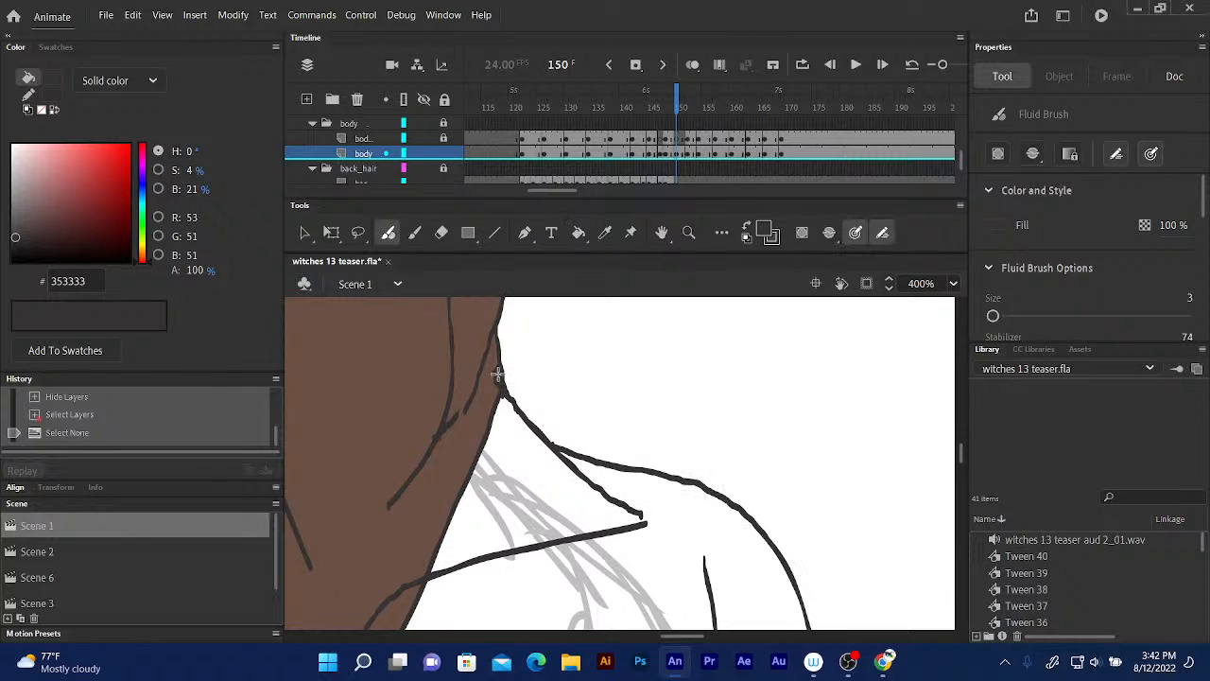
drag(498, 373, 506, 296)
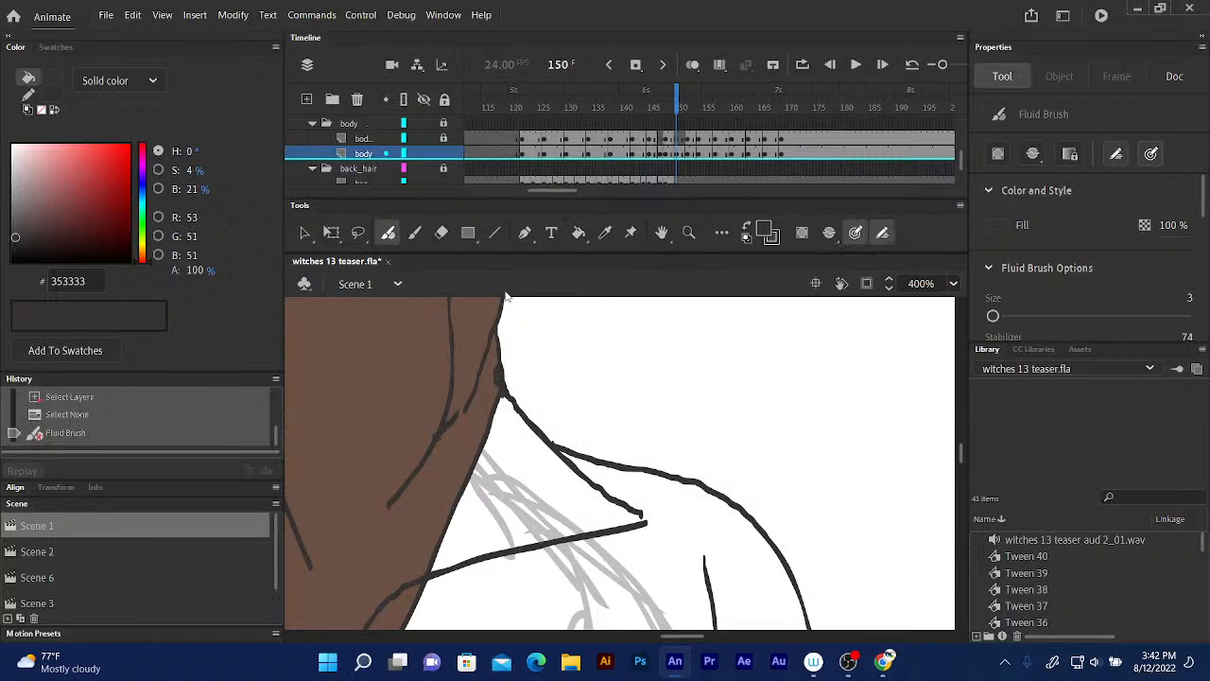
drag(513, 403, 635, 511)
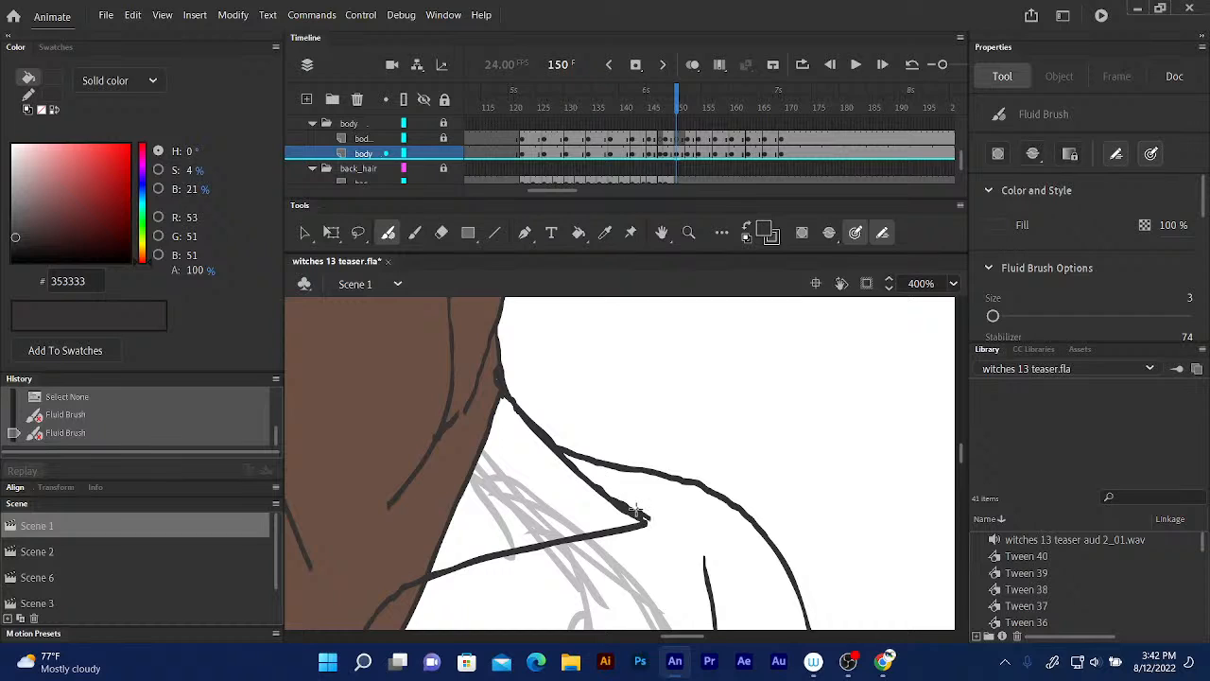
click(636, 511)
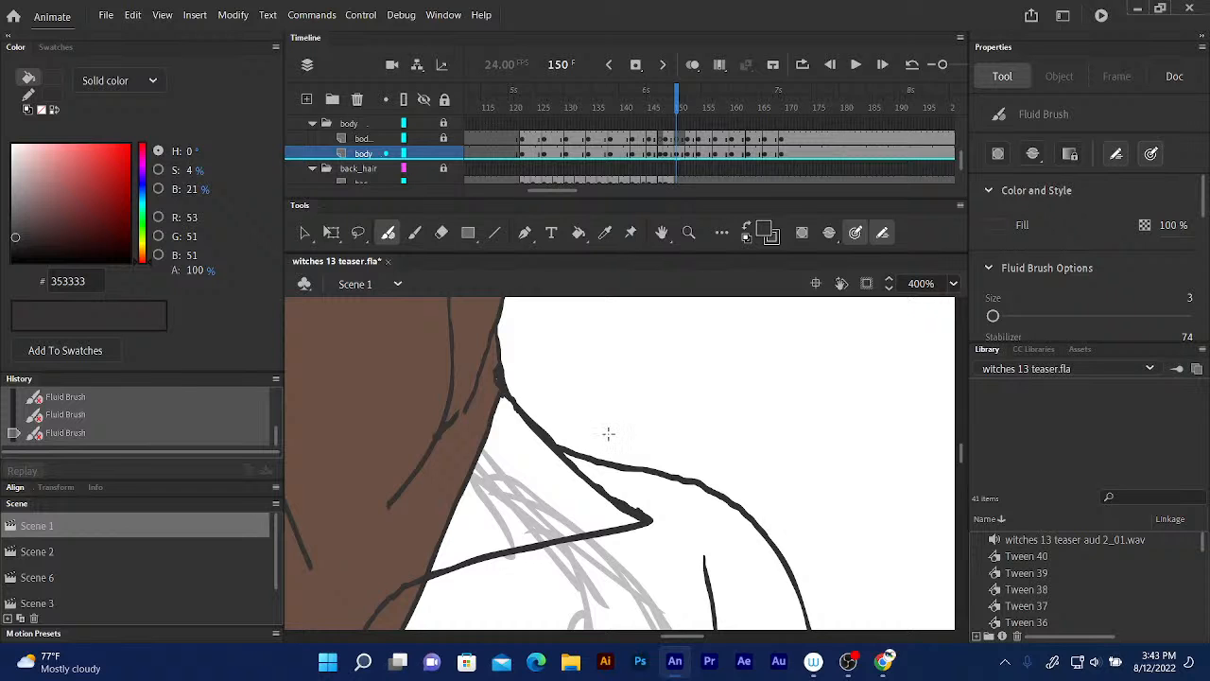
mouse_move(578, 449)
mouse_down()
mouse_move(596, 468)
mouse_move(573, 444)
mouse_up()
- Erase the excess thickness along the collar's upper edge and redraw a clean line down to the collar tip
click(441, 233)
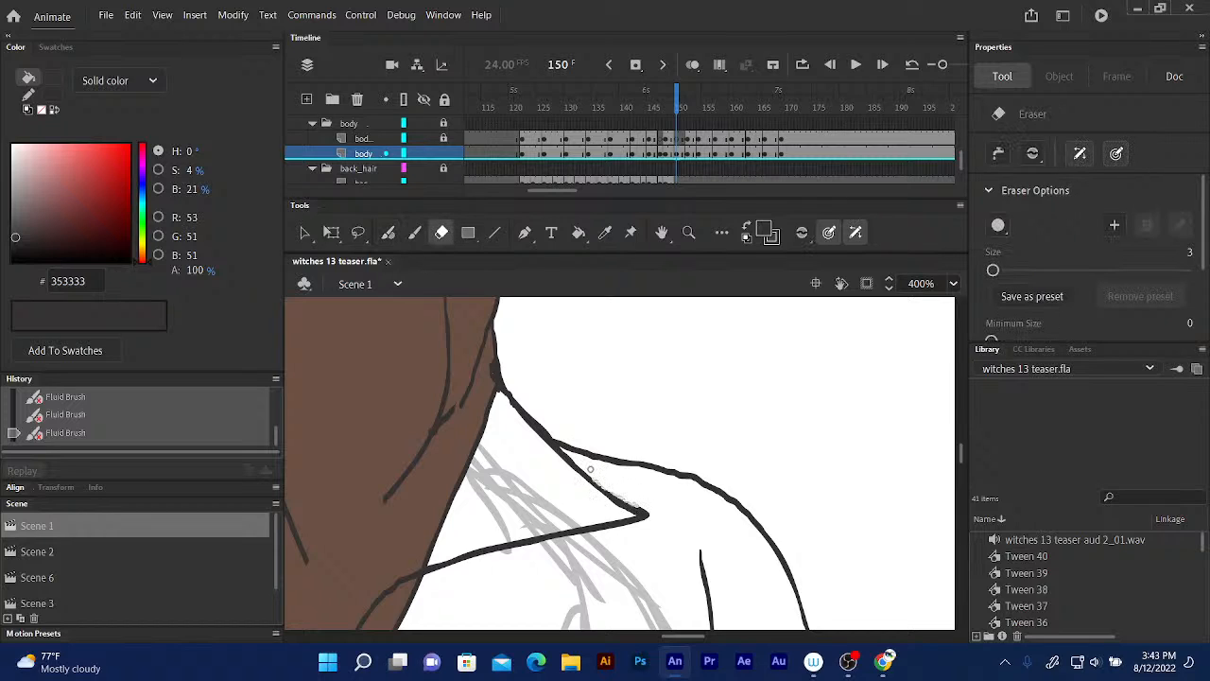
drag(590, 469, 626, 482)
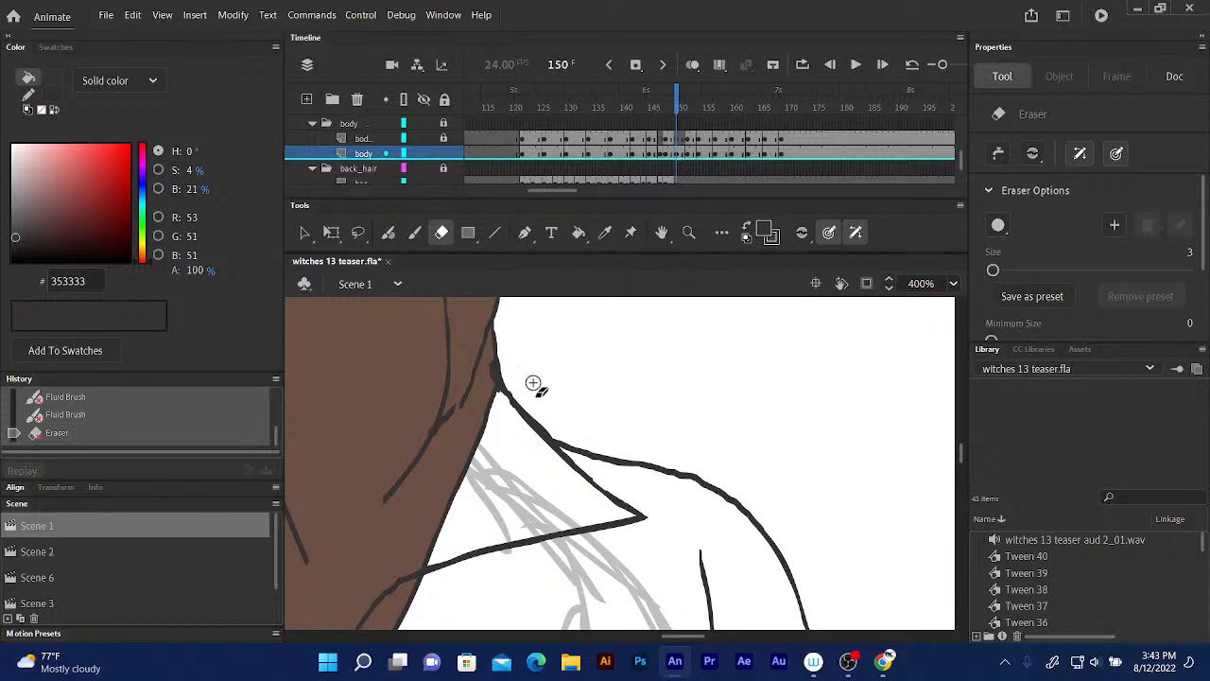
click(388, 234)
drag(558, 443, 635, 512)
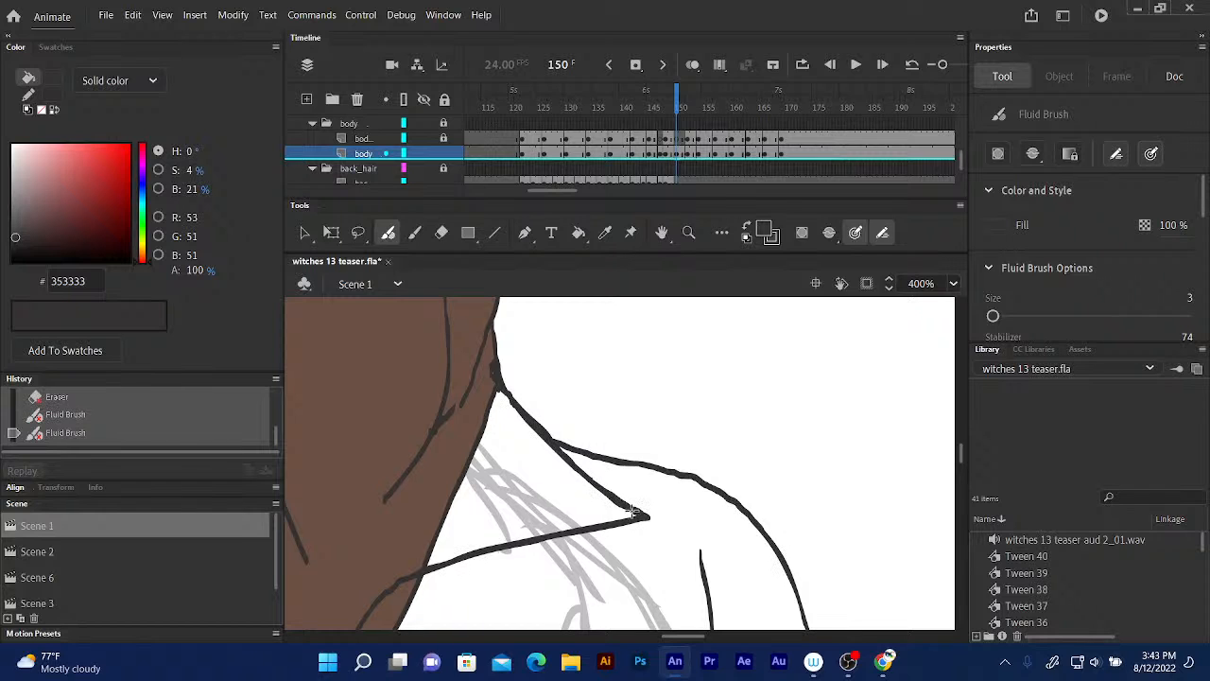
- Draw a curved armhole line from the collar tip down to the existing sleeve line with the Fluid Brush
scroll(799, 364, down, 5)
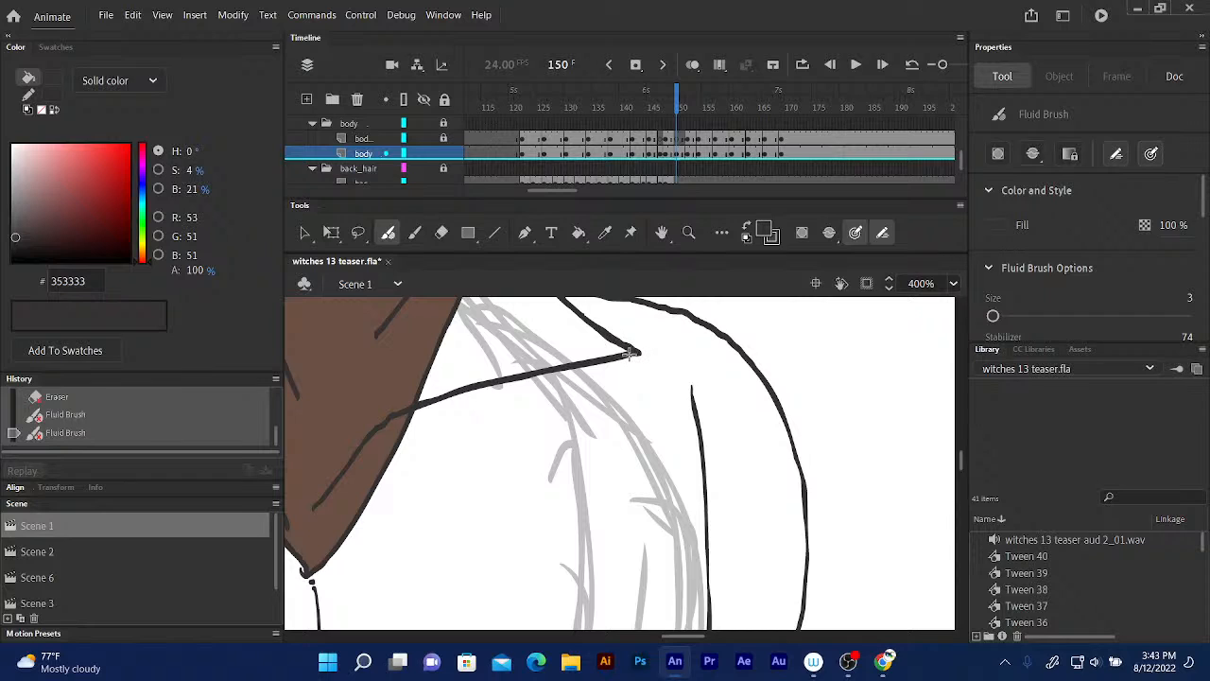
mouse_move(631, 356)
mouse_down()
mouse_move(682, 429)
mouse_move(706, 540)
mouse_up()
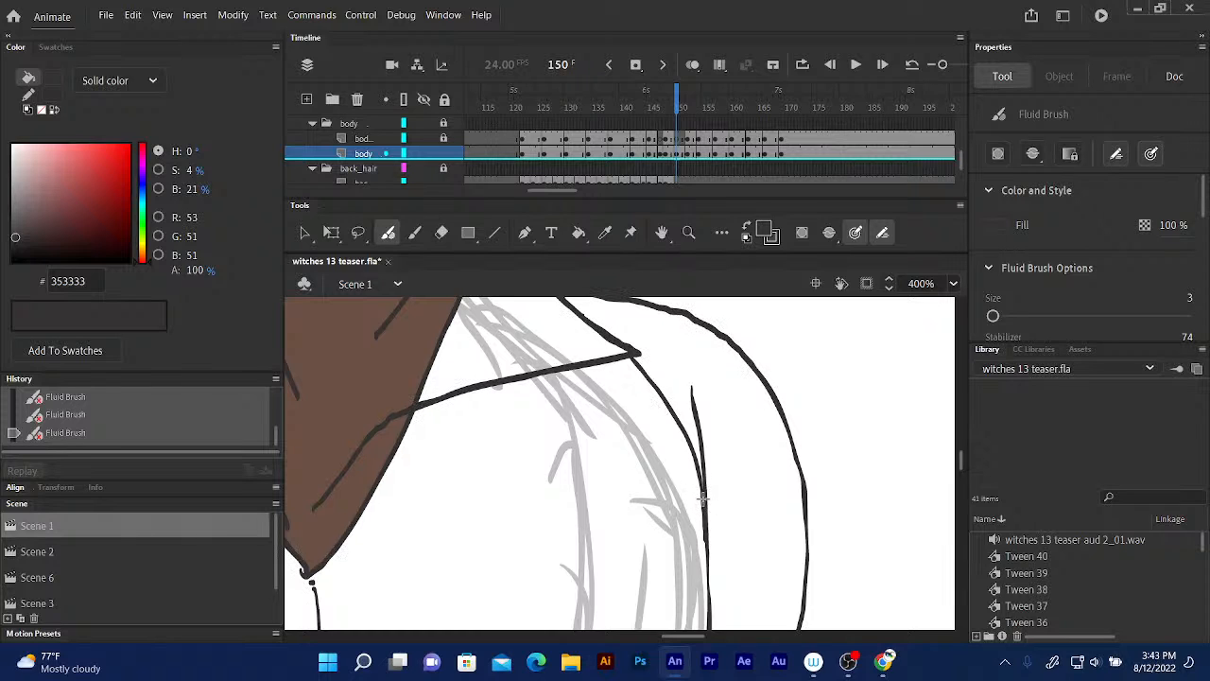
- Erase the stray marks below the V-neck's tip on frame 150 and redraw the clean tip with the Fluid Brush
drag(708, 531, 714, 582)
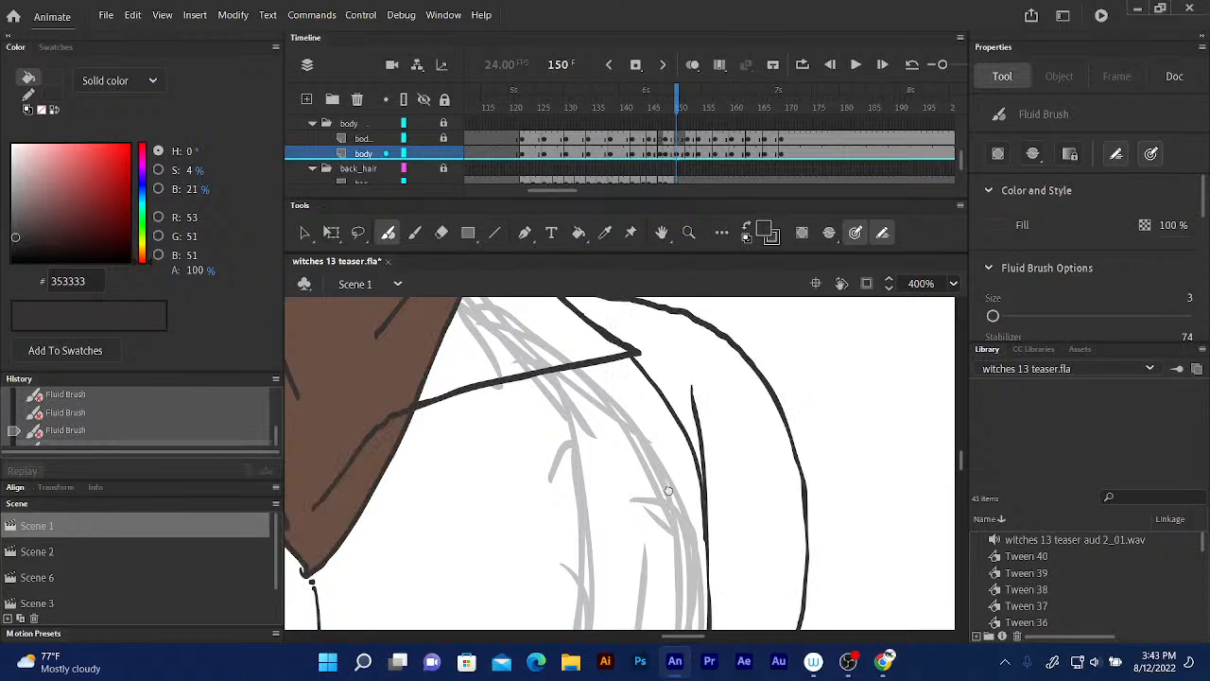
drag(671, 484, 739, 313)
drag(648, 407, 736, 357)
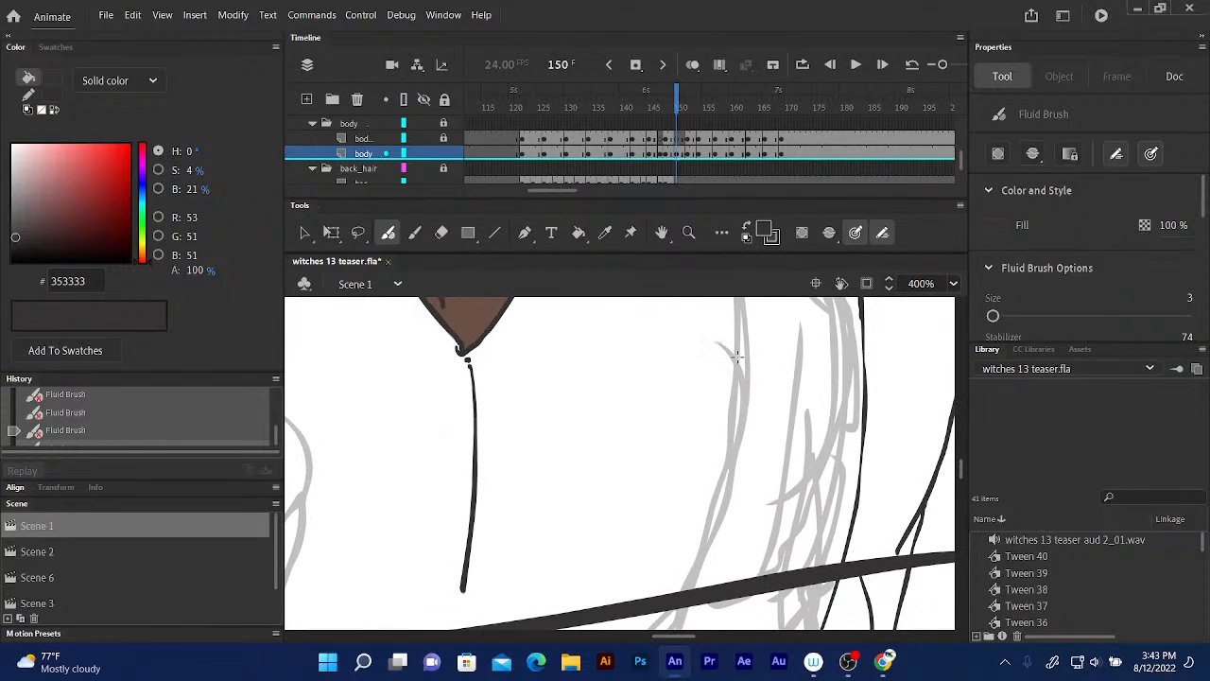
drag(666, 399, 724, 411)
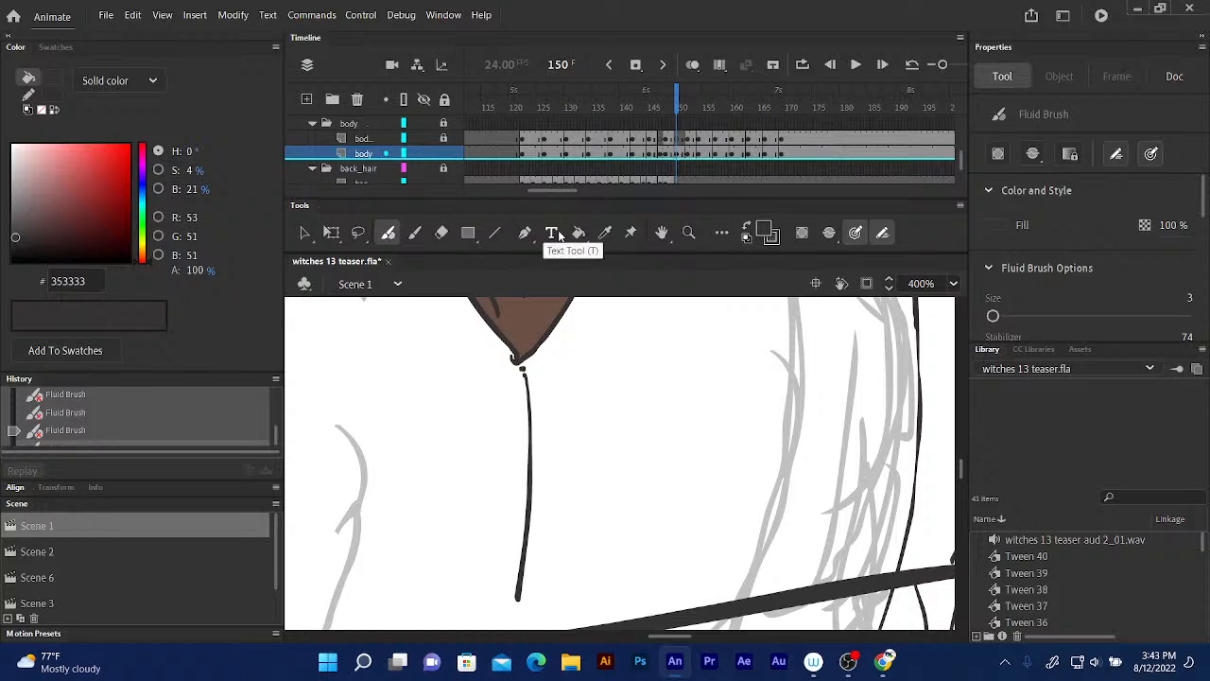
click(443, 234)
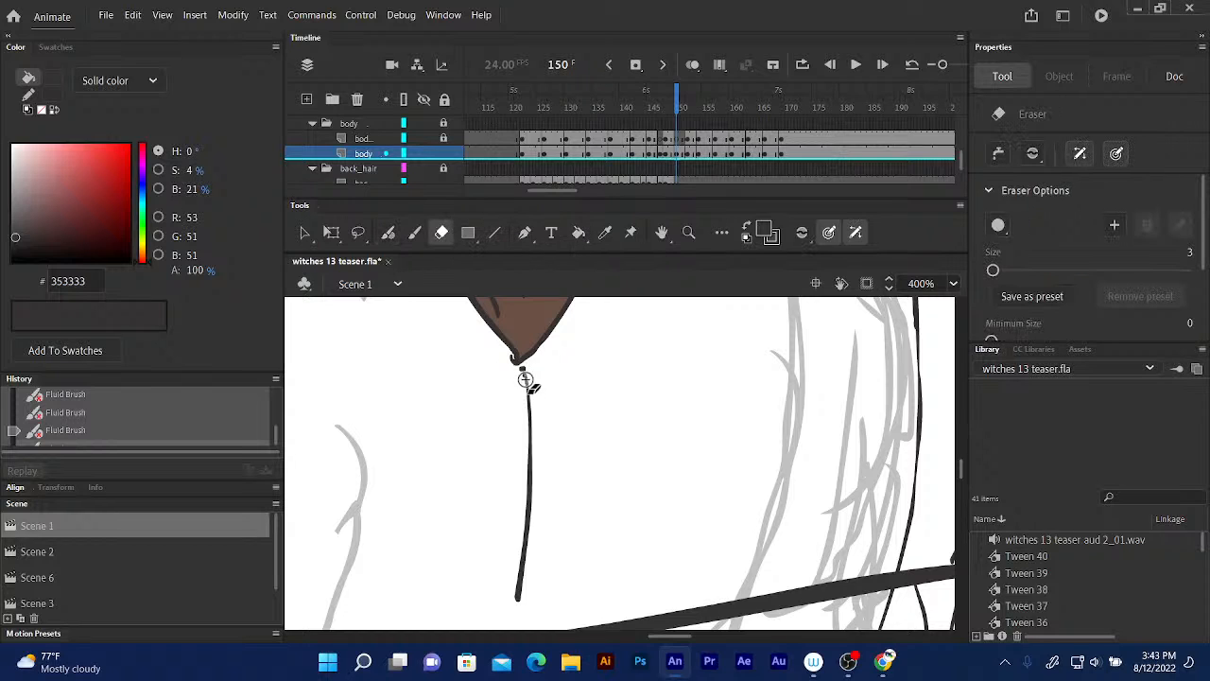
drag(522, 369, 507, 350)
key(b)
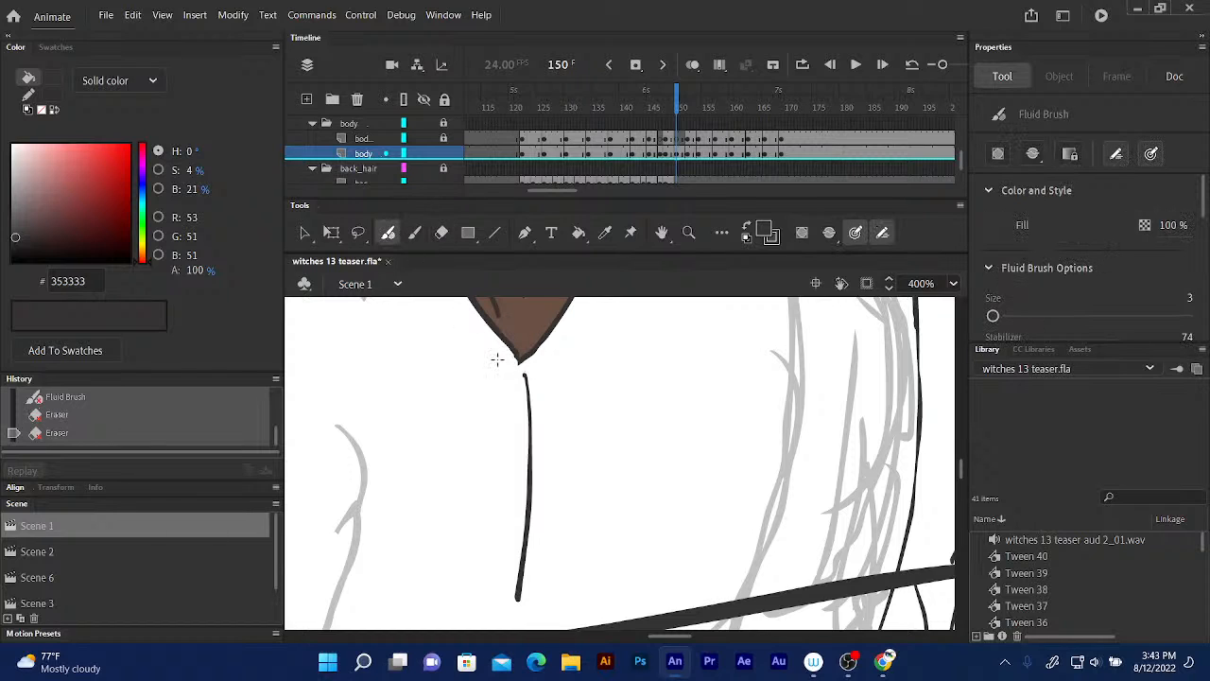
drag(502, 338, 521, 361)
- Close the junction between the shirt's side outline and the short crossing fold line with small Fluid Brush strokes, undoing the overlong one
mouse_move(699, 480)
mouse_down()
mouse_move(637, 539)
mouse_move(603, 432)
mouse_up()
drag(622, 581, 688, 233)
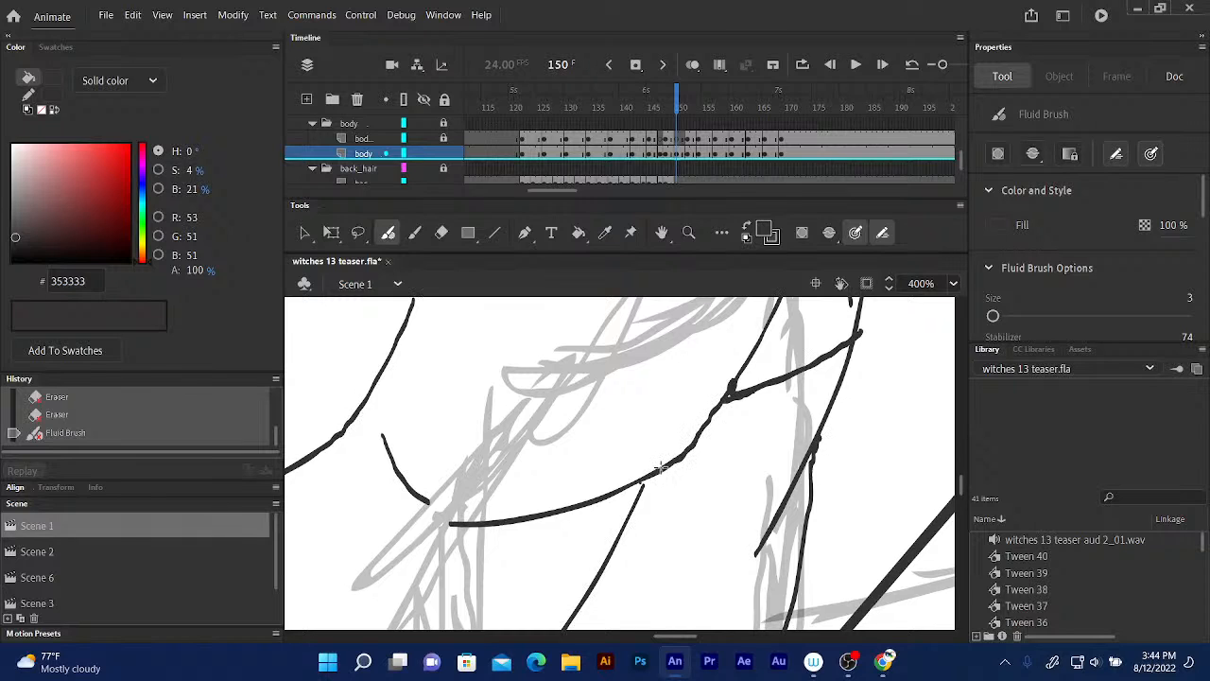
drag(660, 465, 756, 348)
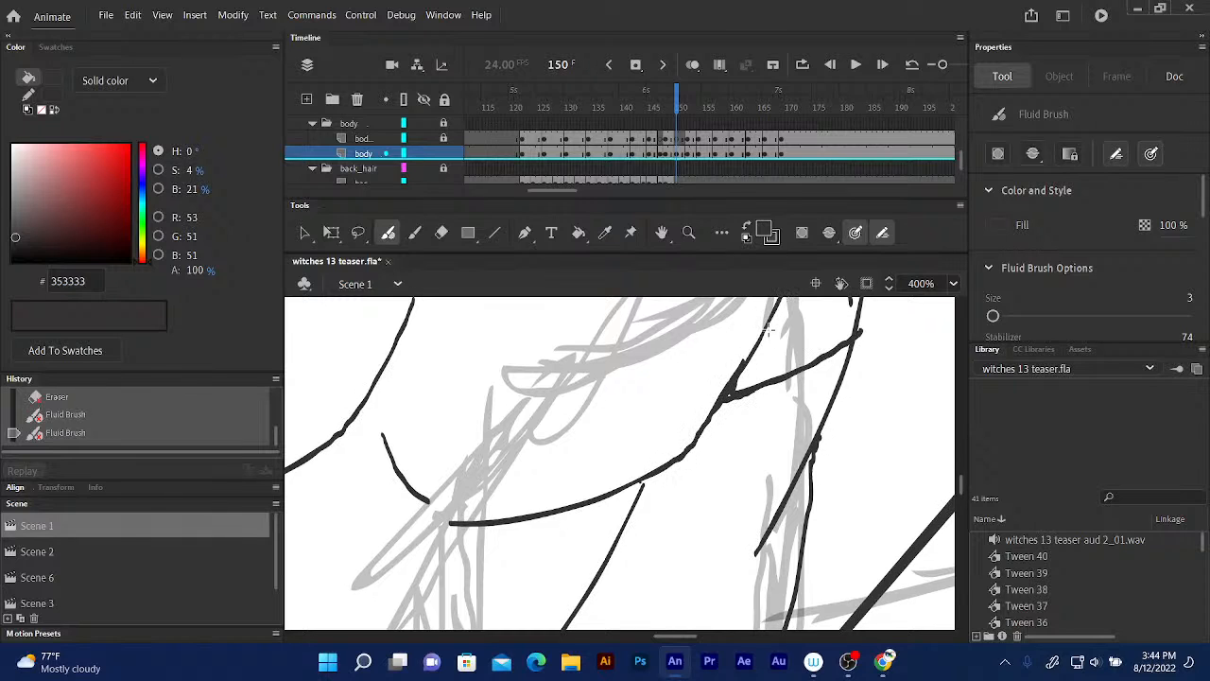
drag(709, 432, 651, 513)
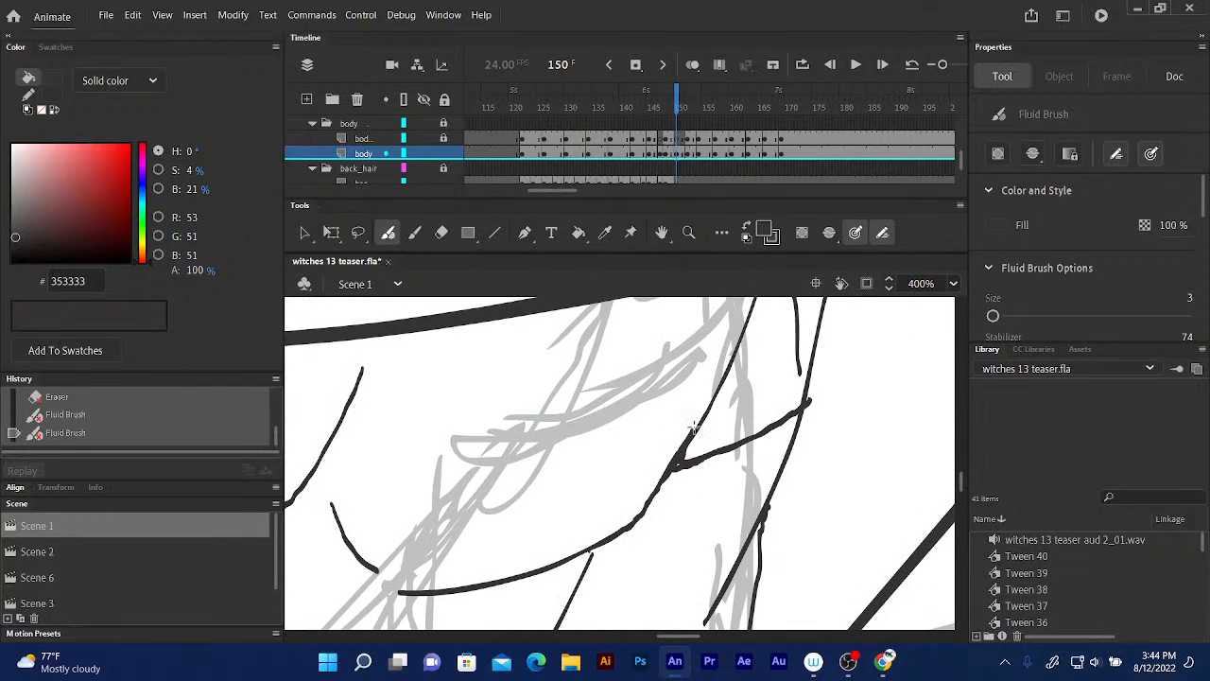
key(ctrl+z)
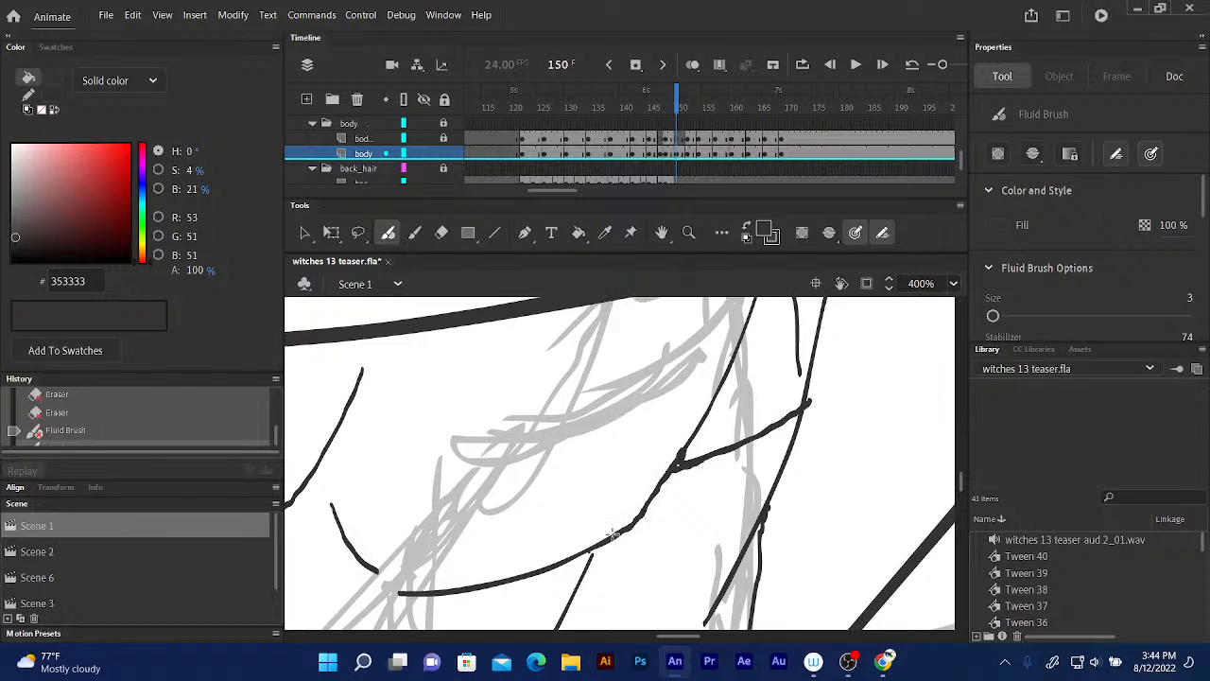
drag(613, 534, 609, 537)
drag(681, 464, 675, 467)
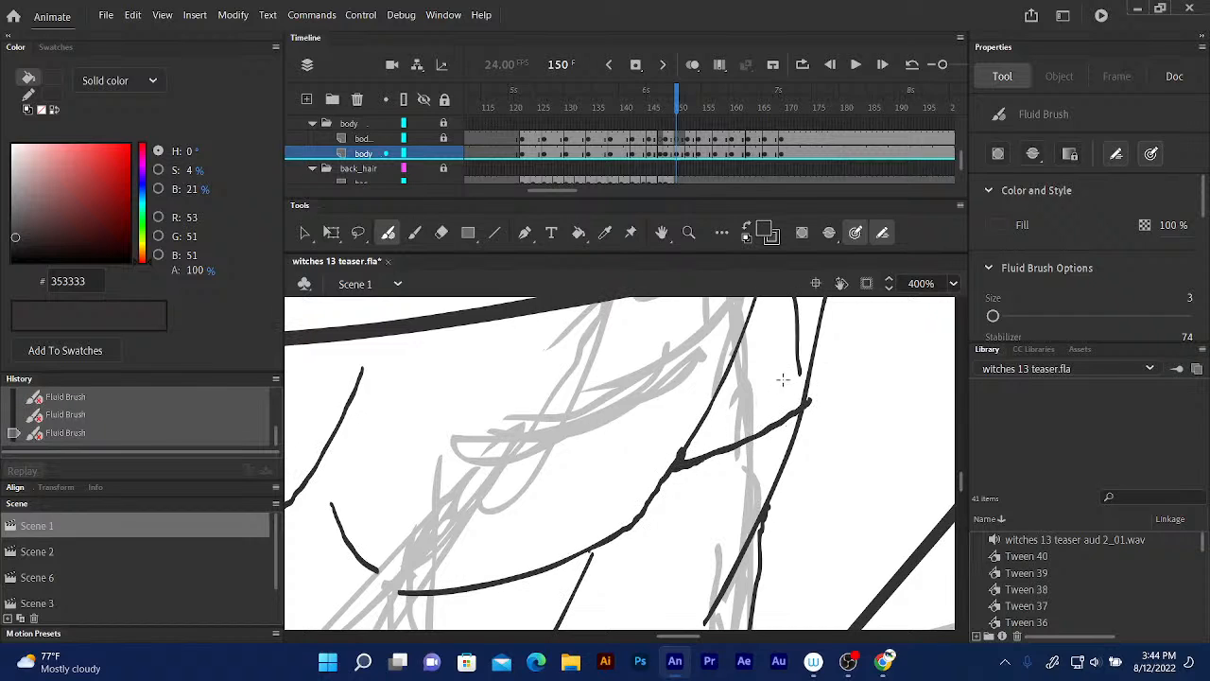
- Erase the overshoot where the short fold line meets the outer outline, and trim the bump at the fork below it
click(442, 233)
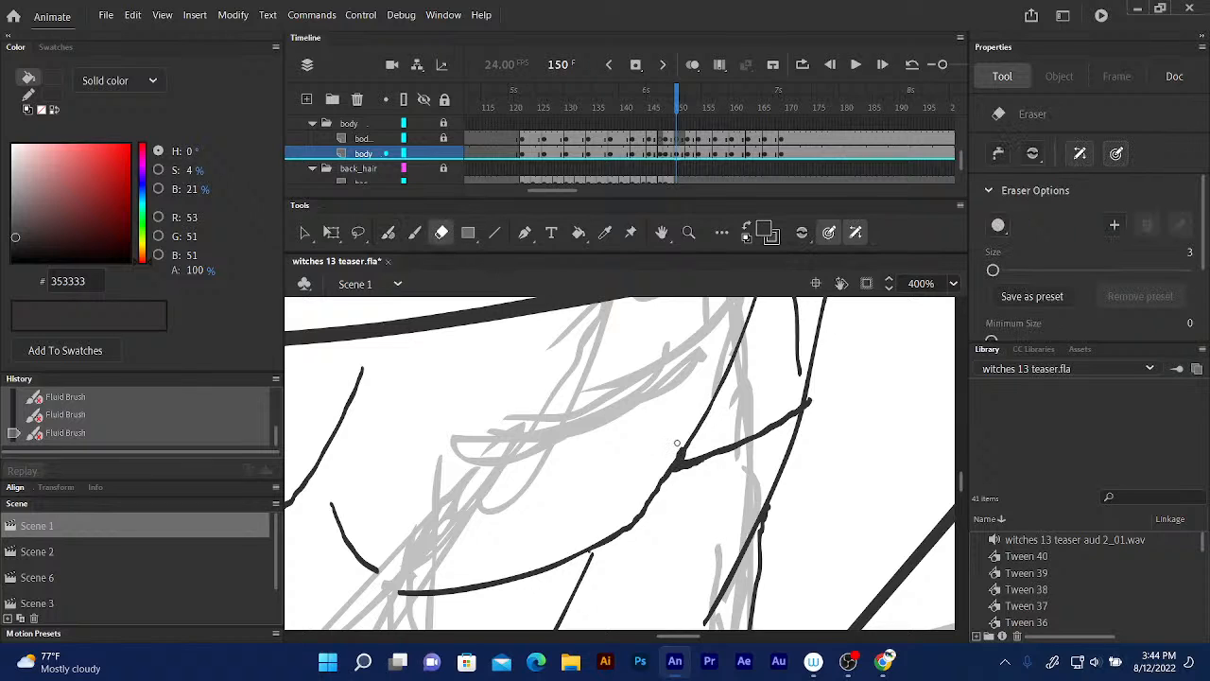
drag(799, 395, 813, 400)
drag(780, 509, 769, 527)
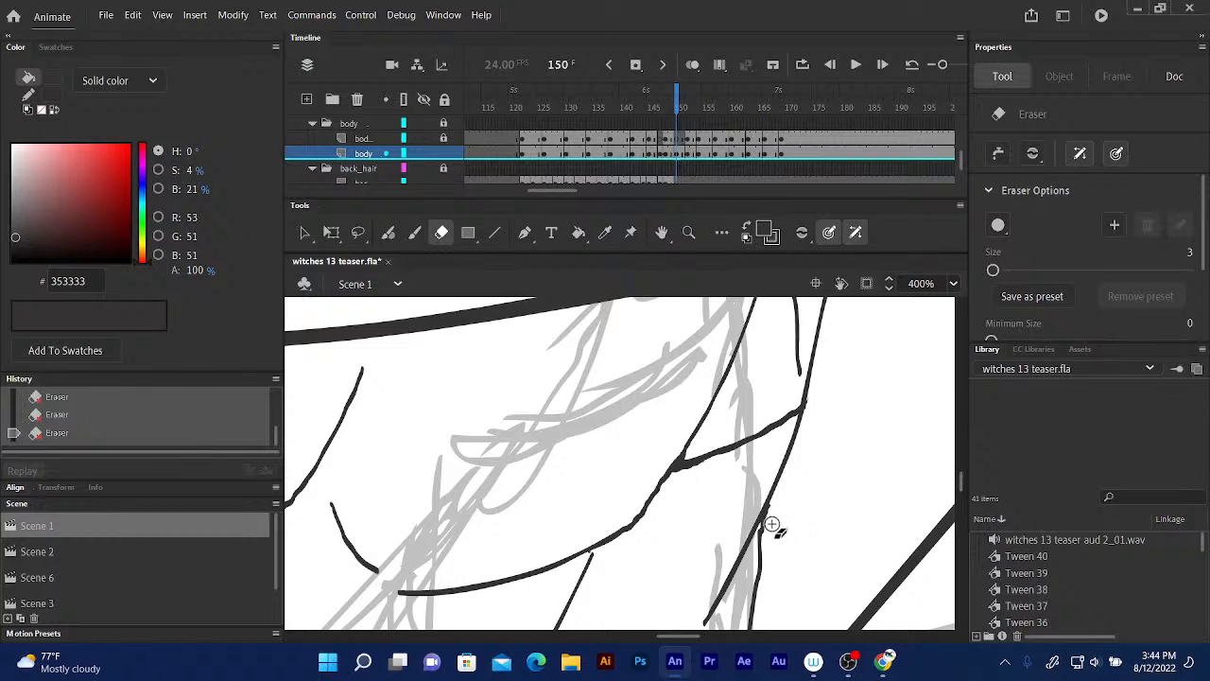
- Close the outer outline's fork and join the lower diagonal line to the curved shirt outline with the Fluid Brush
click(407, 234)
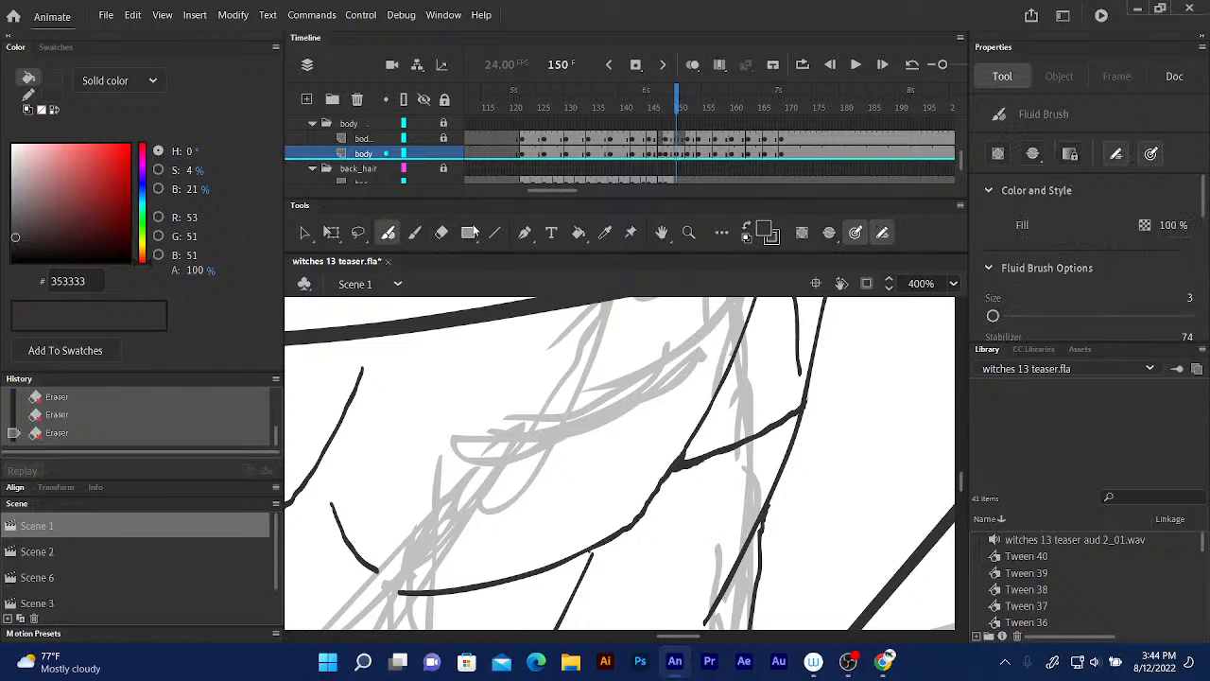
drag(962, 481, 960, 486)
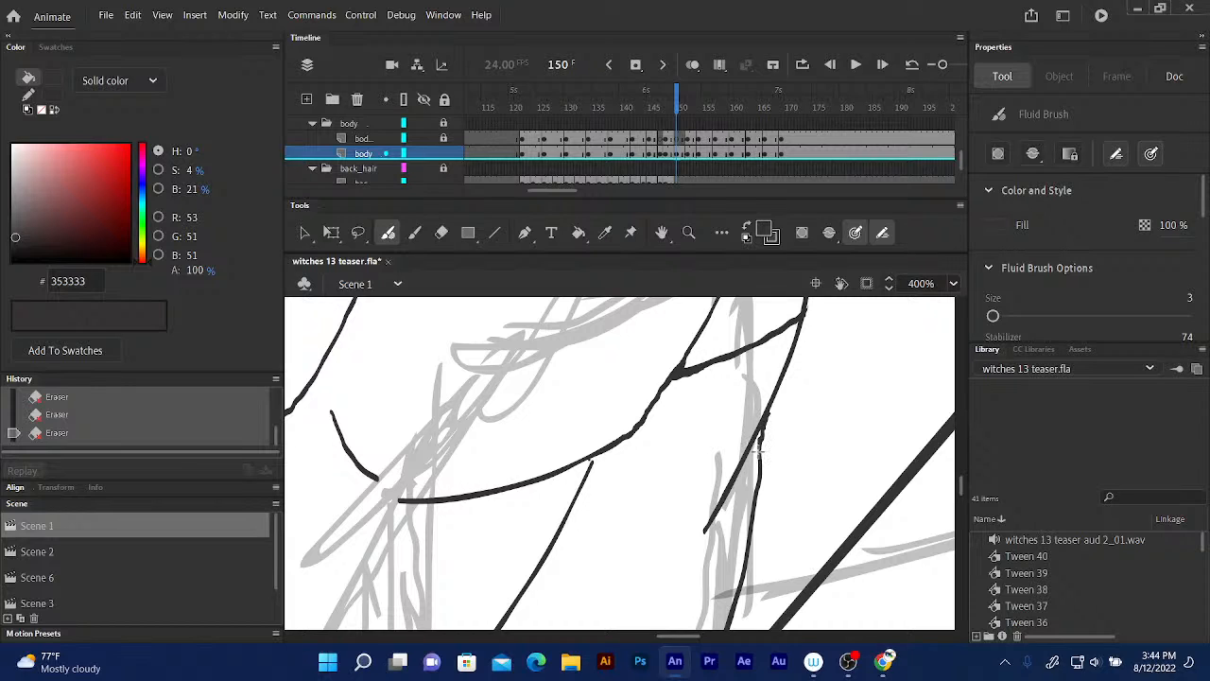
mouse_move(757, 450)
mouse_down()
mouse_move(759, 486)
mouse_move(771, 410)
mouse_up()
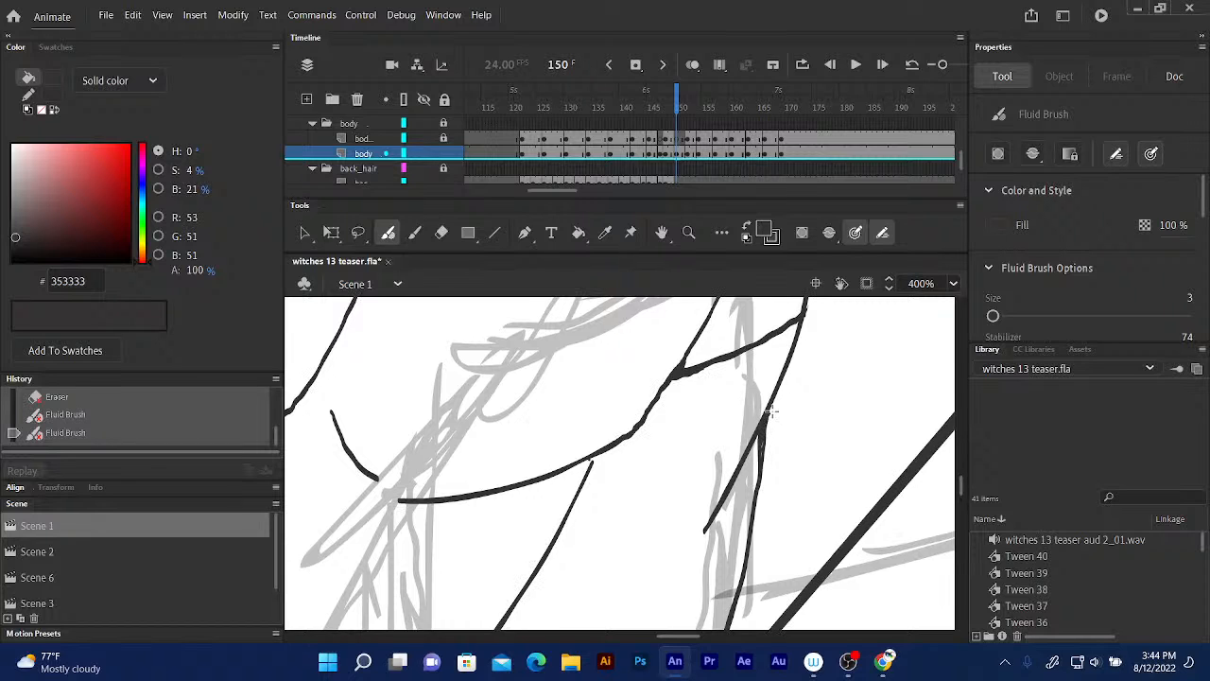
drag(637, 488, 742, 388)
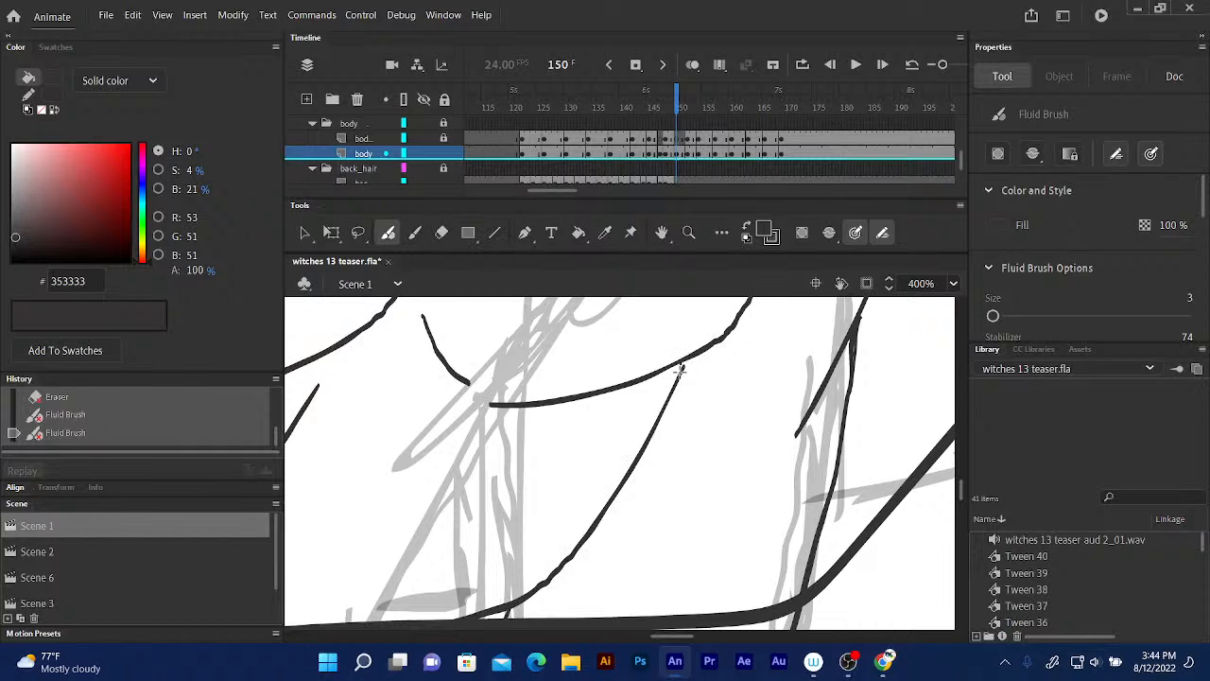
drag(679, 370, 678, 365)
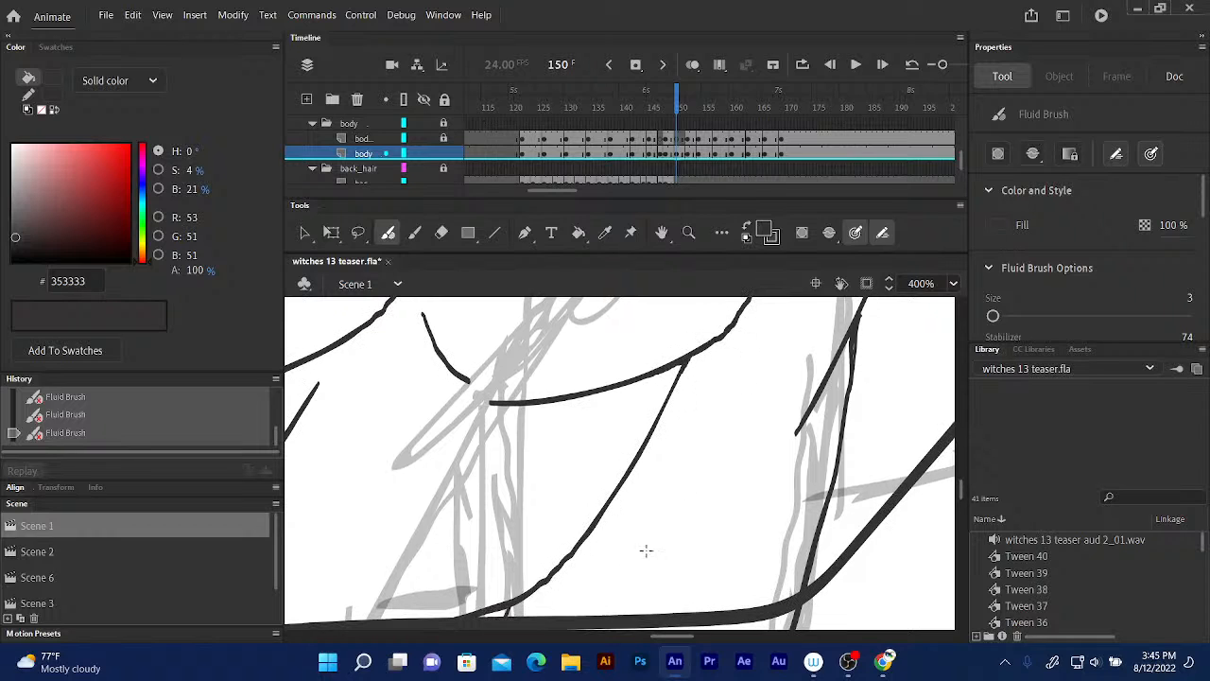
- Examine the lower body outlines on frame 150 down to the stage edge for remaining gaps
scroll(664, 534, down, 5)
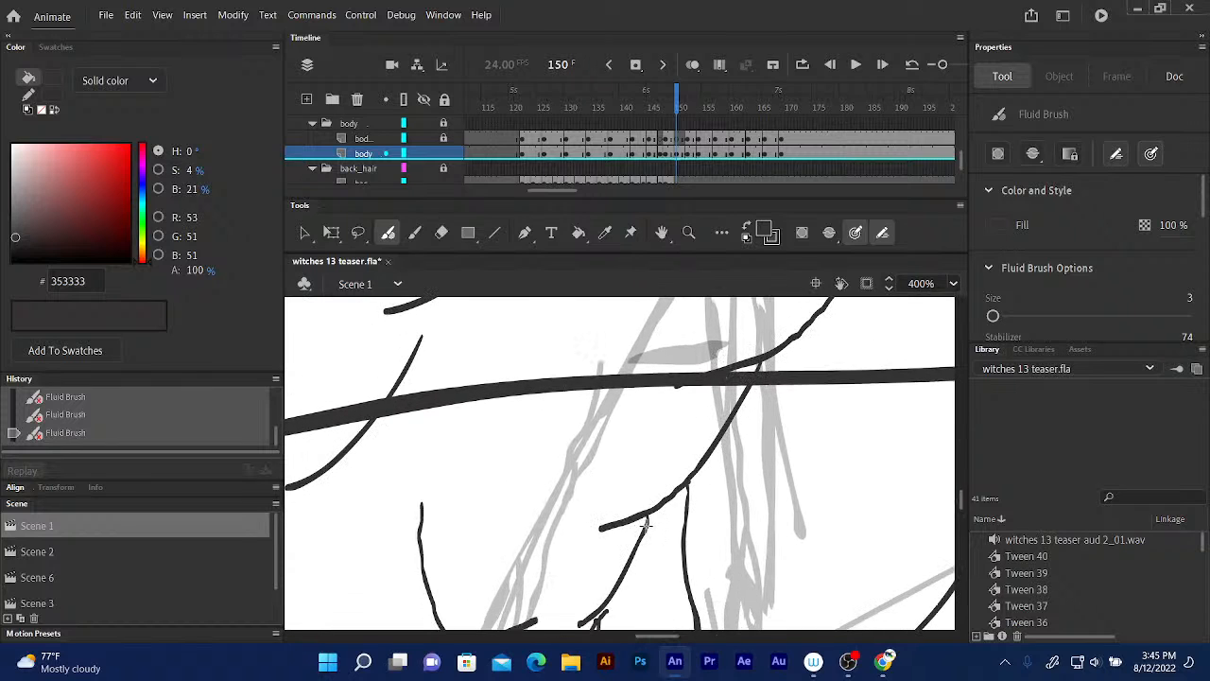
scroll(646, 519, down, 5)
scroll(722, 370, down, 2)
scroll(721, 371, left, 2)
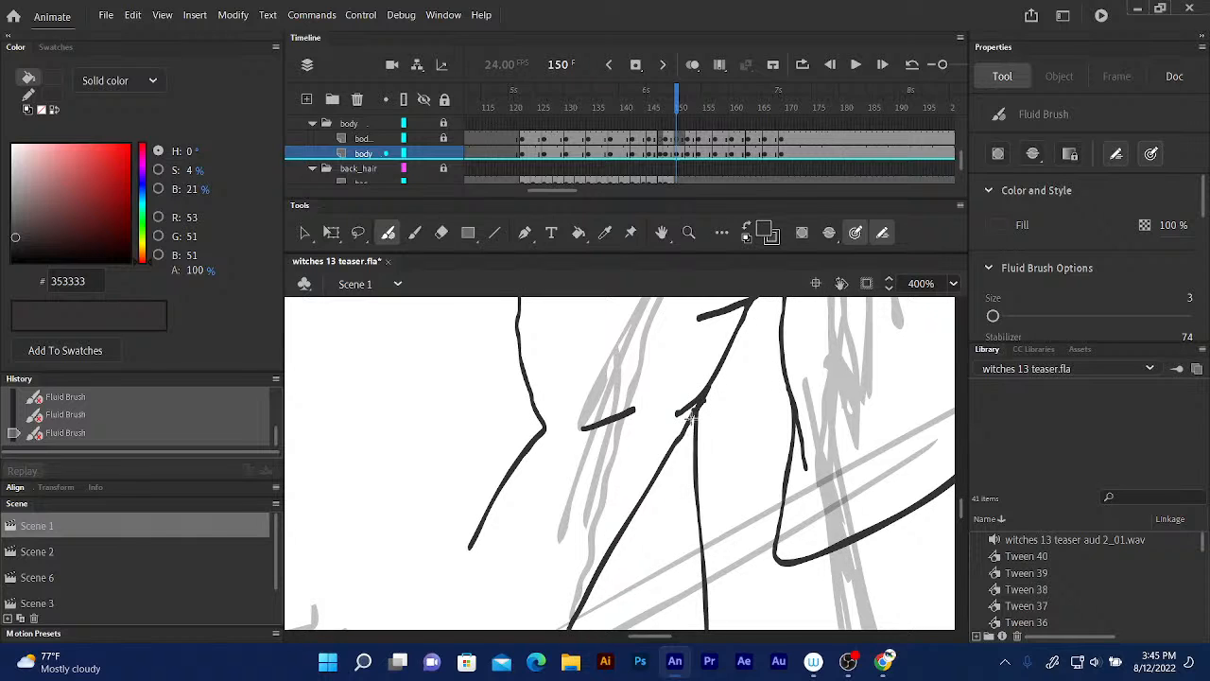
scroll(575, 488, down, 4)
scroll(575, 488, left, 3)
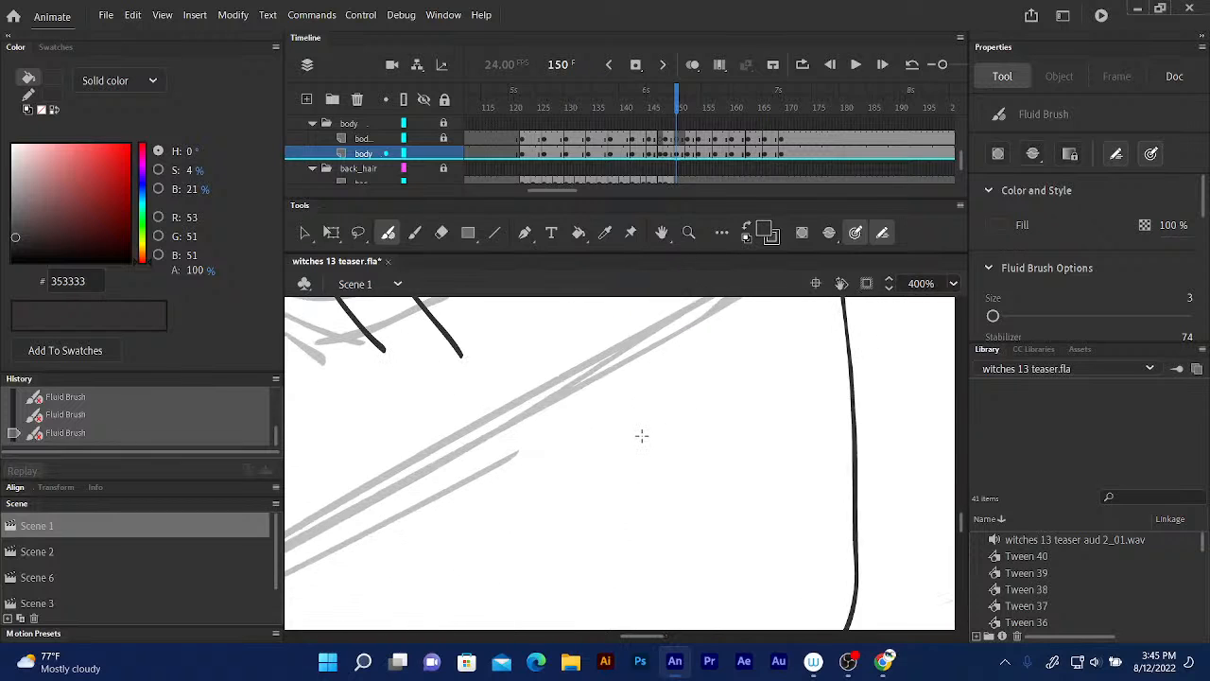
scroll(642, 441, down, 1)
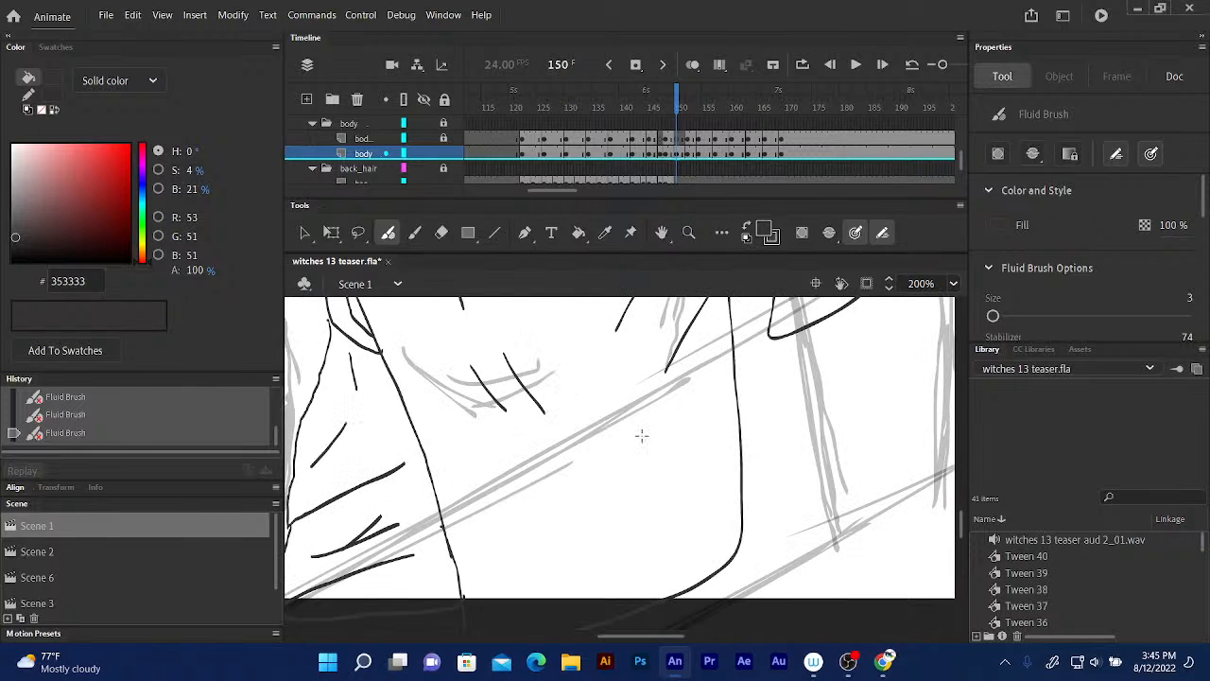
mouse_move(515, 457)
mouse_down()
mouse_move(521, 359)
mouse_move(612, 527)
mouse_up()
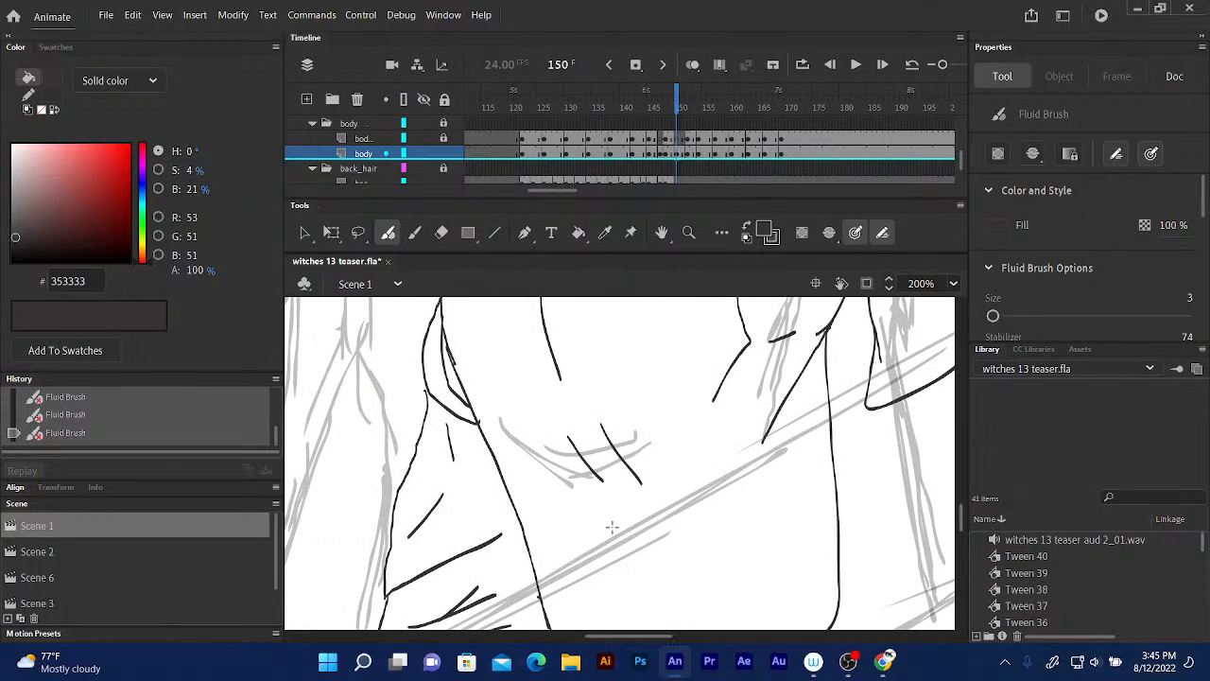
mouse_move(503, 334)
mouse_down()
mouse_move(476, 337)
mouse_move(562, 419)
mouse_move(583, 399)
mouse_up()
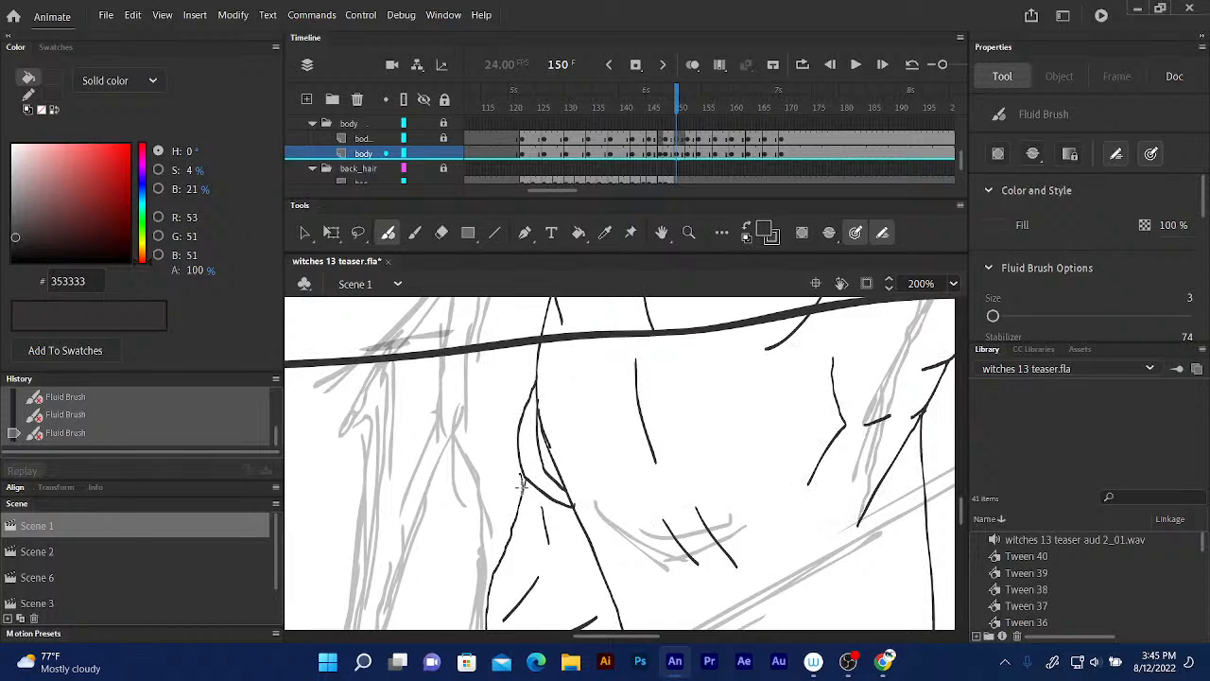
scroll(520, 477, down, 5)
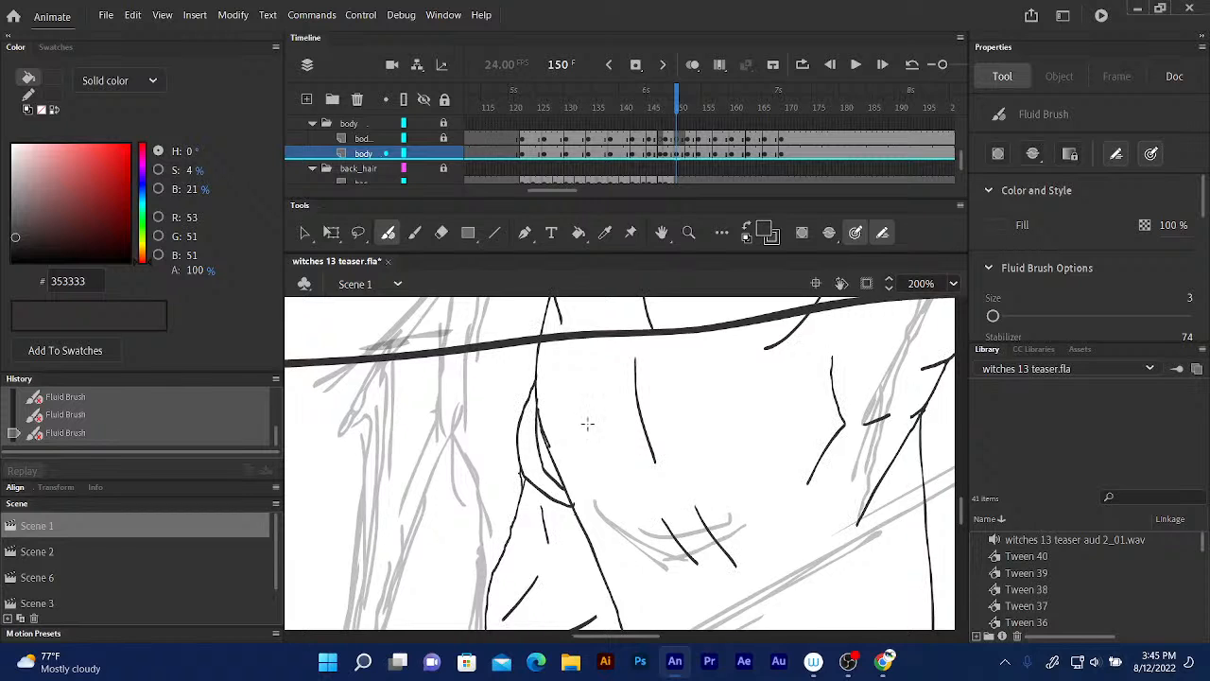
scroll(535, 470, down, 3)
scroll(536, 470, right, 2)
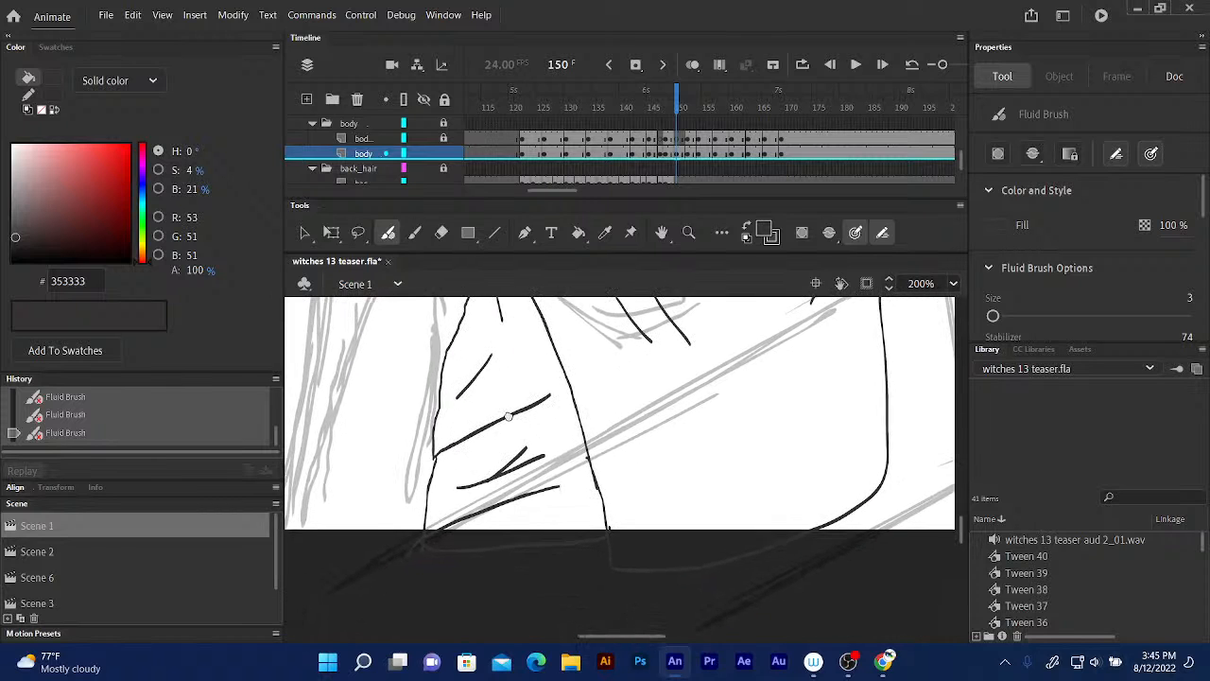
scroll(520, 445, up, 5)
scroll(514, 435, up, 8)
scroll(491, 473, right, 3)
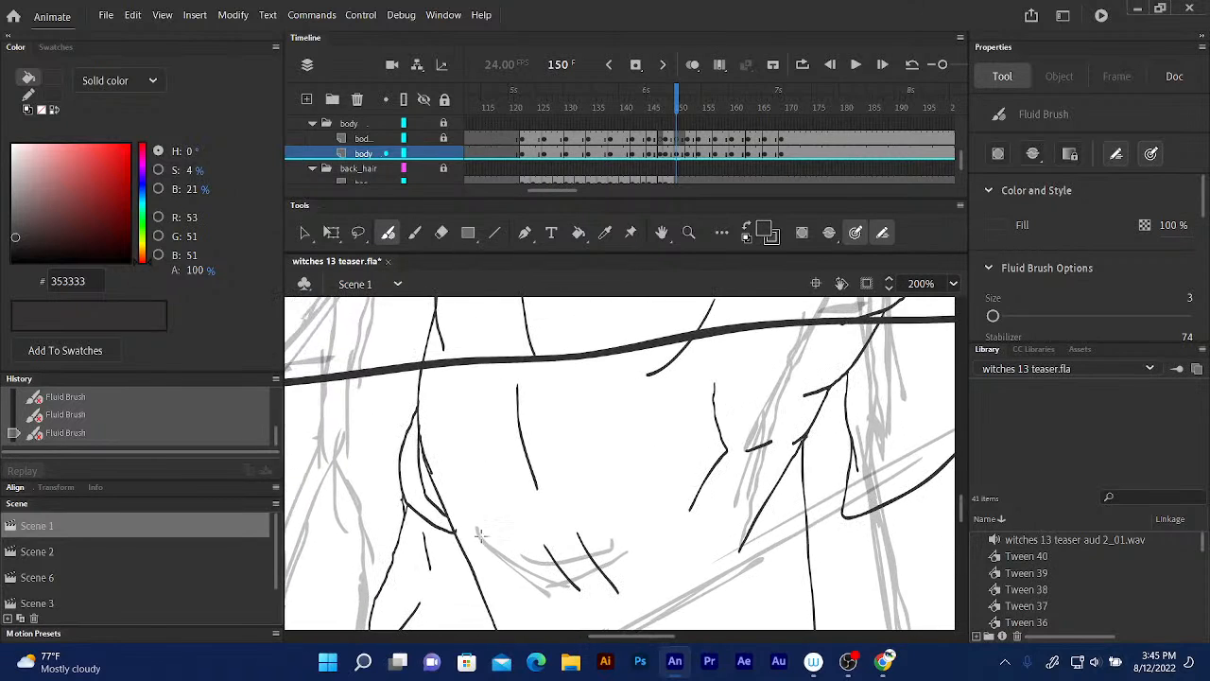
scroll(448, 525, up, 3)
scroll(581, 451, left, 2)
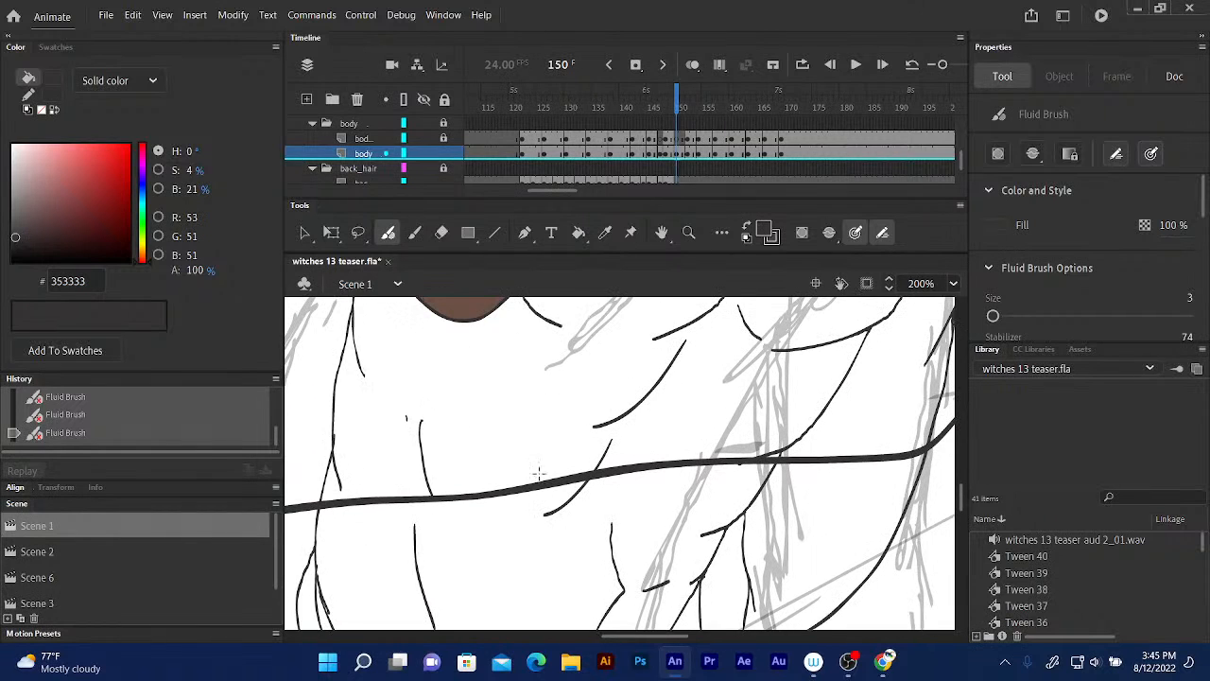
scroll(520, 410, down, 3)
scroll(567, 379, left, 3)
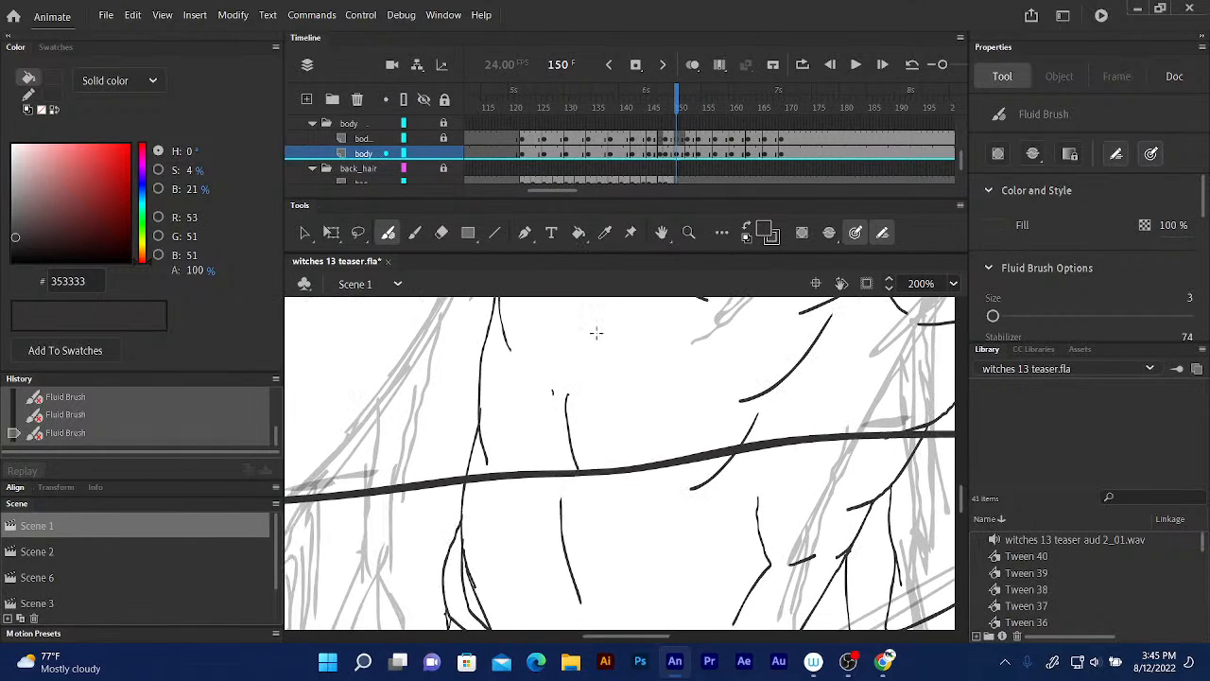
- Erase at the stray speck beside the short vertical fold line in the shirt's middle
scroll(561, 437, up, 2)
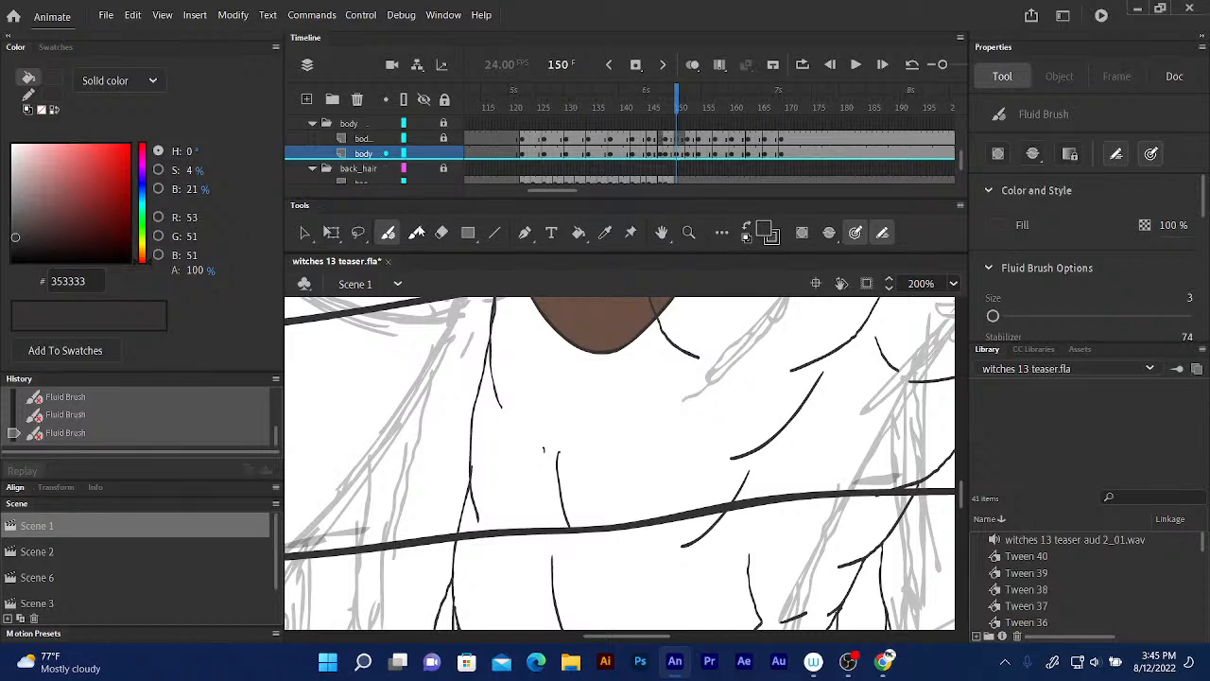
click(441, 233)
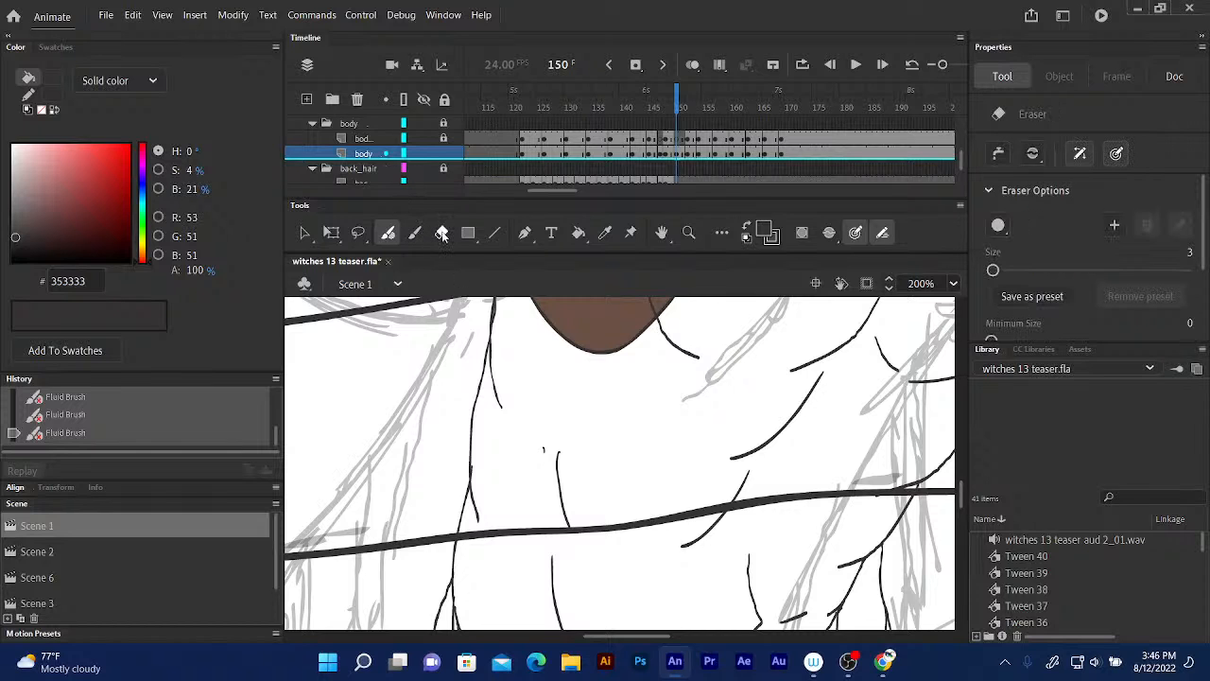
click(542, 437)
- Sample the shirt's purple 734581 from frame 149 and fill the shirt's body with it on frame 150
mouse_move(542, 381)
mouse_down()
mouse_move(484, 435)
mouse_move(397, 483)
mouse_move(386, 474)
mouse_move(470, 413)
mouse_move(406, 319)
mouse_move(407, 279)
mouse_move(398, 363)
mouse_up()
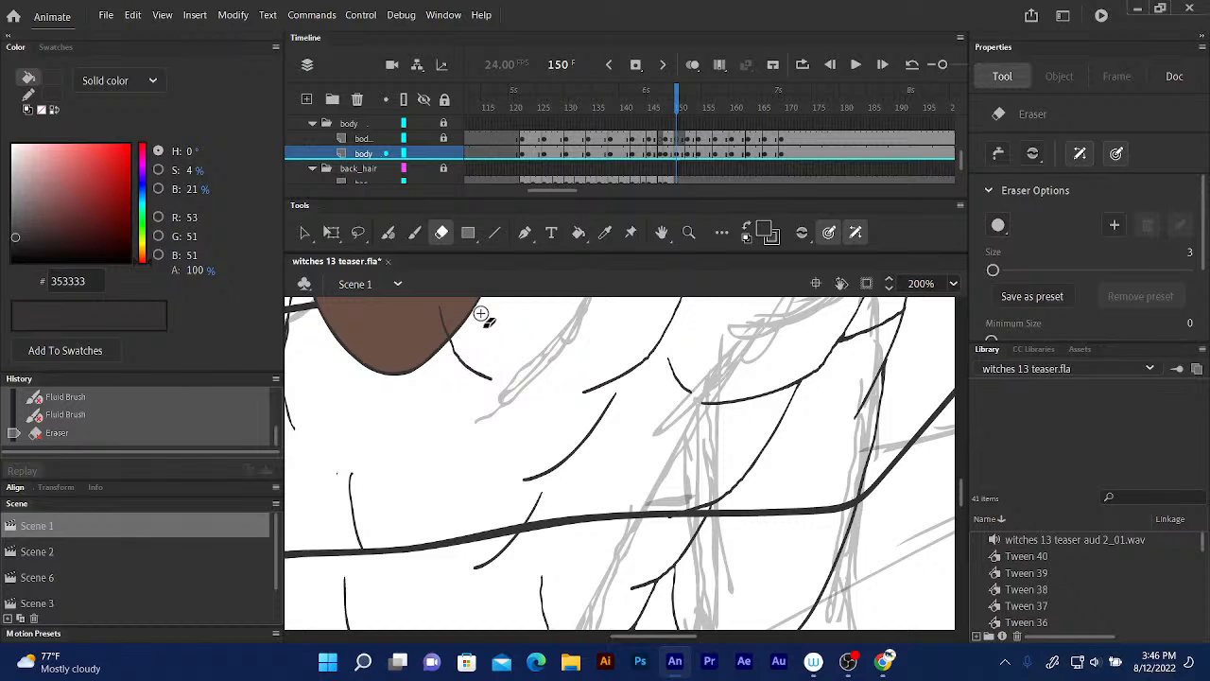
drag(555, 387, 582, 425)
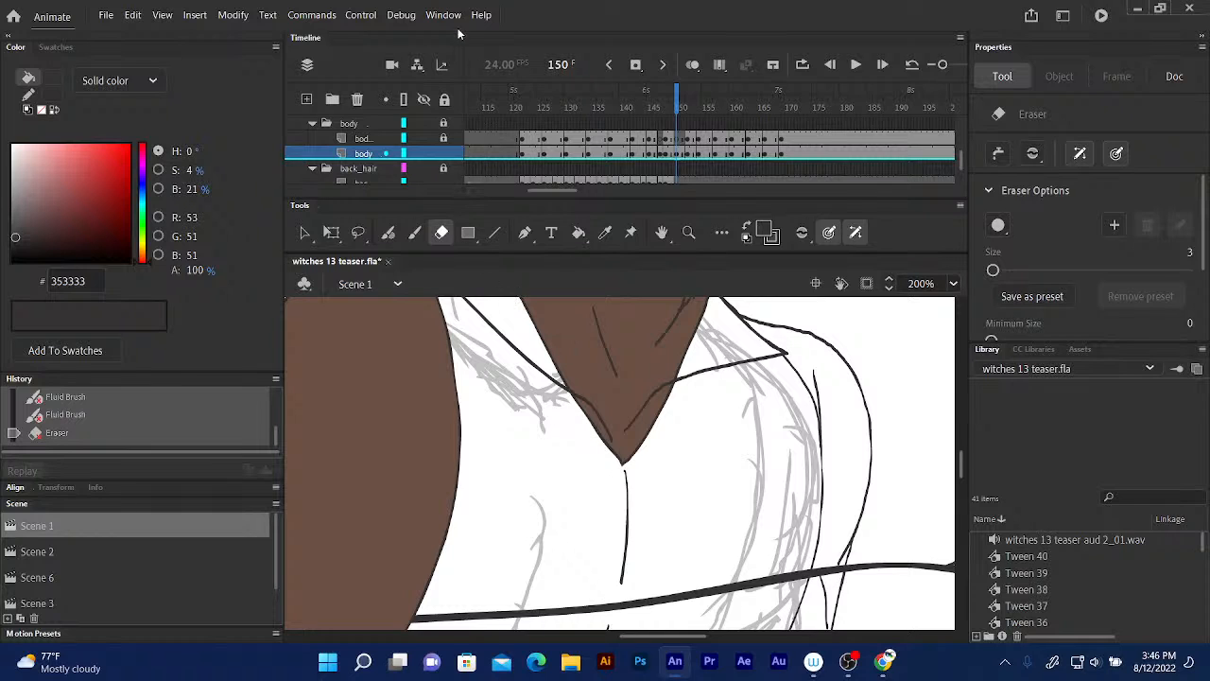
click(604, 233)
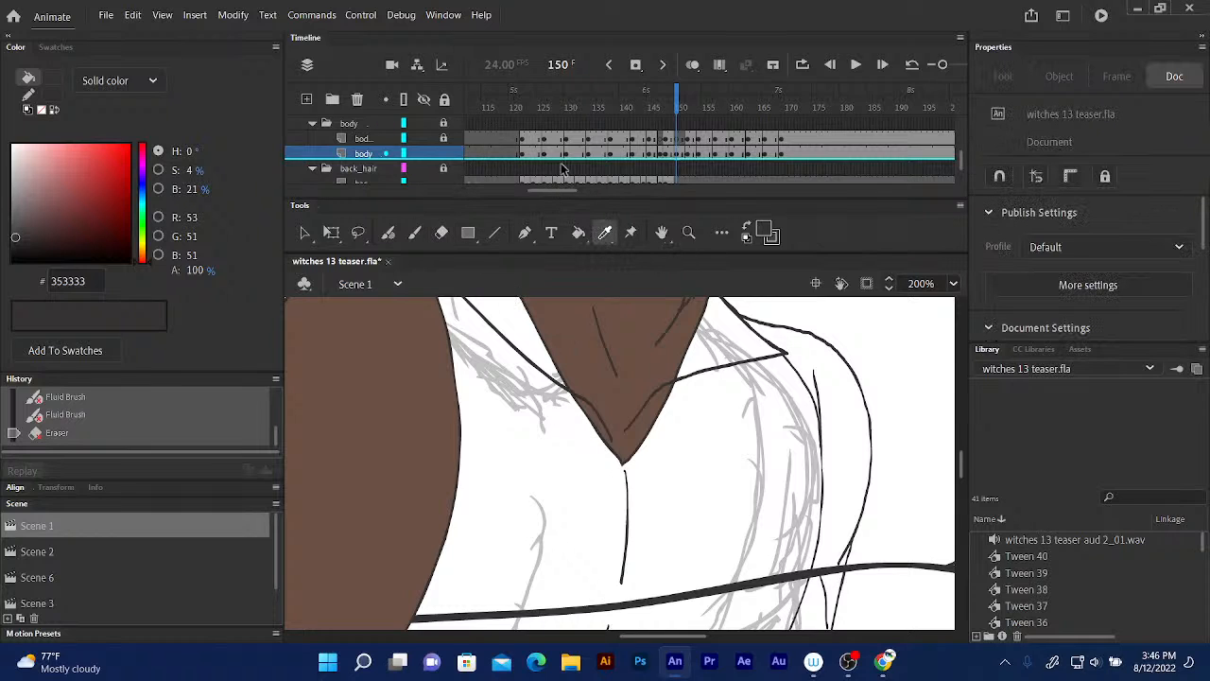
click(674, 108)
click(472, 448)
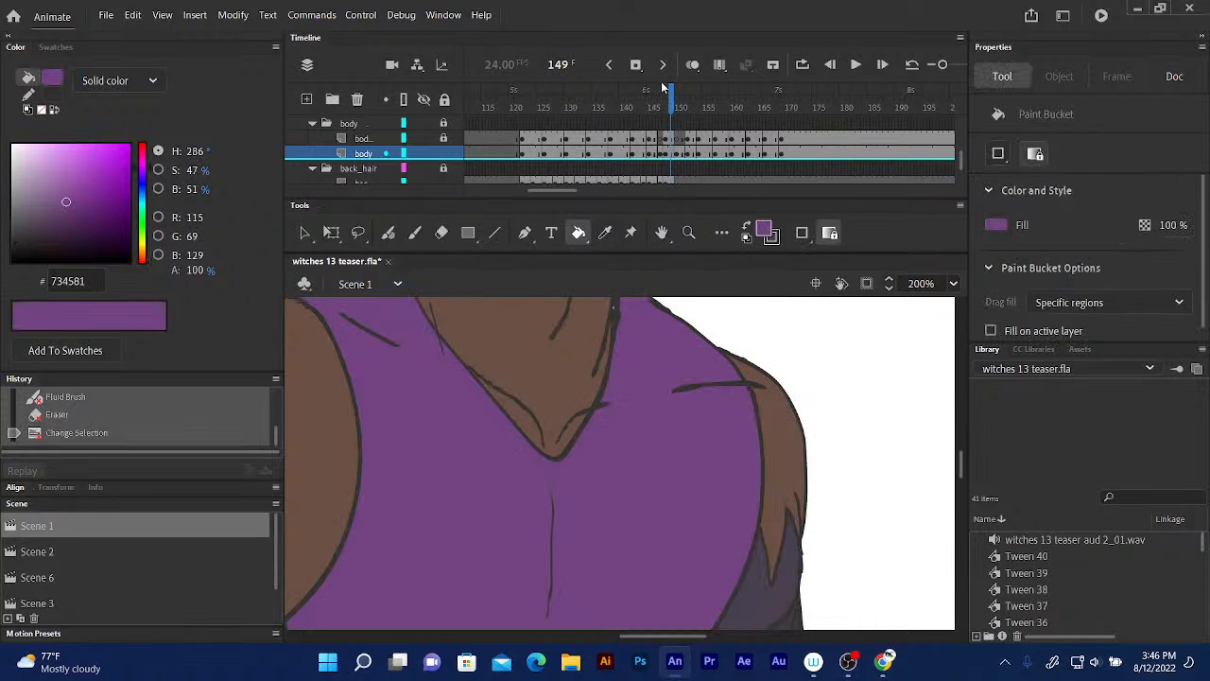
click(679, 104)
click(548, 426)
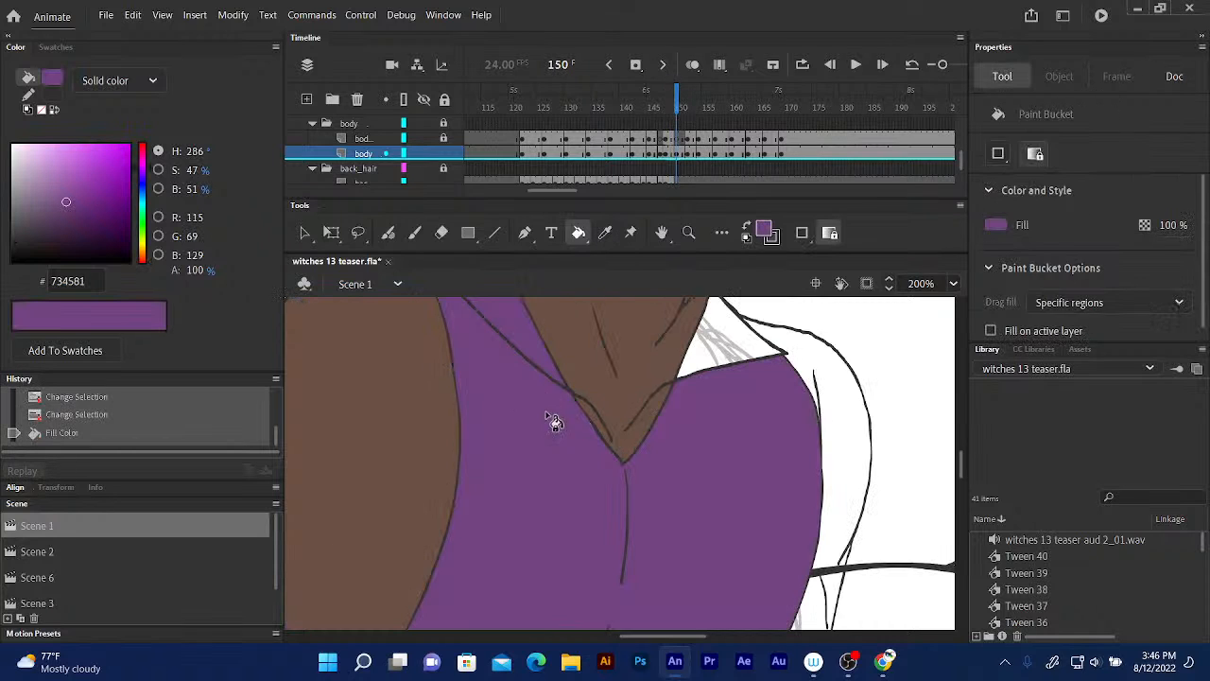
- Fill the collar area beside the neck and the small sliver along the shirt's lower side with purple 734581
scroll(568, 397, up, 4)
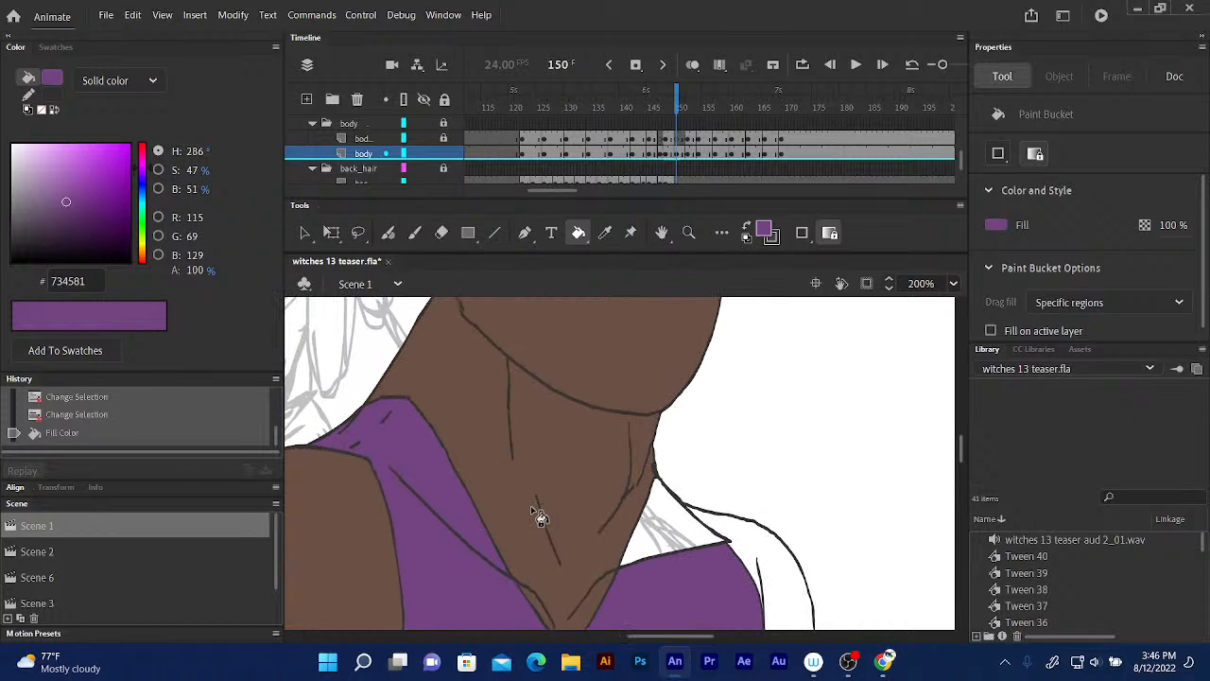
click(678, 537)
scroll(529, 492, down, 5)
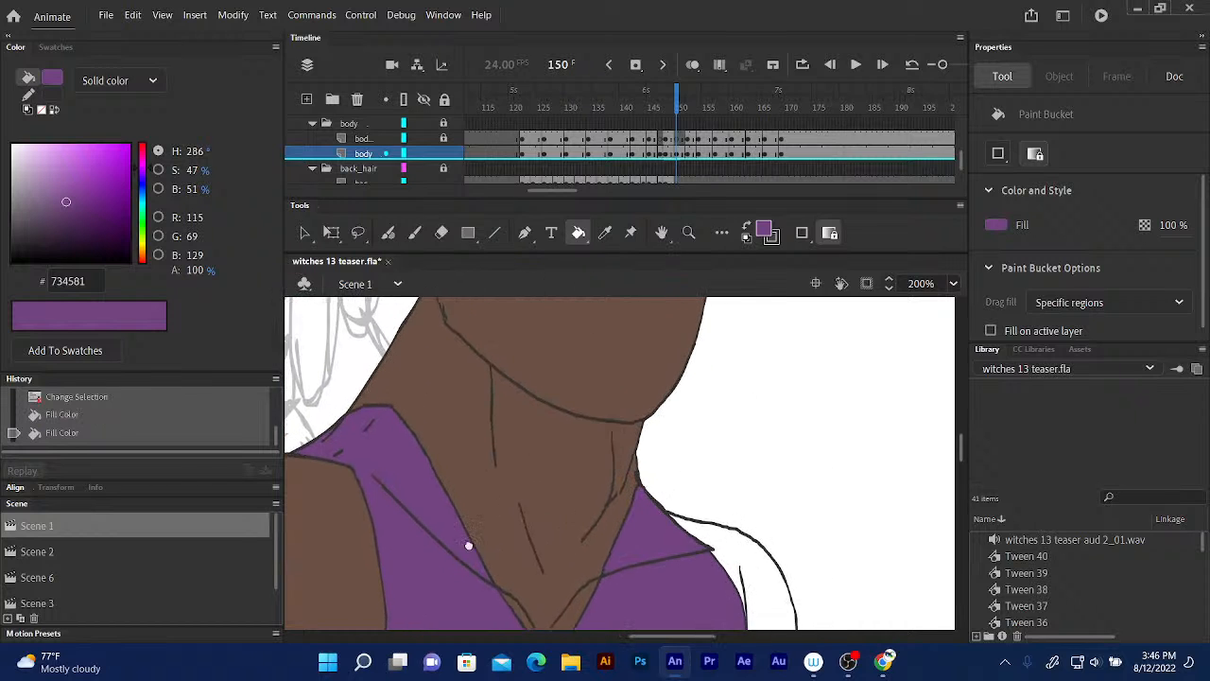
drag(493, 566, 543, 307)
drag(506, 480, 552, 444)
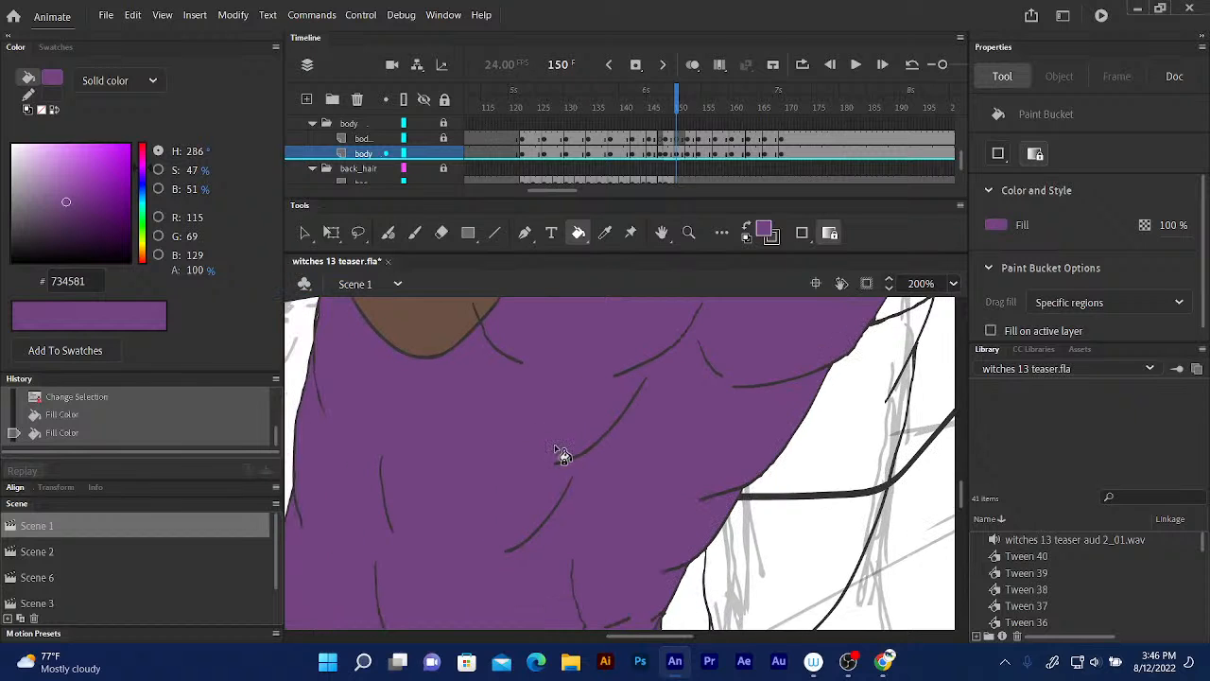
drag(426, 505, 610, 416)
mouse_move(530, 488)
mouse_down()
mouse_move(548, 341)
mouse_move(542, 249)
mouse_up()
mouse_move(542, 378)
mouse_down()
mouse_move(549, 327)
mouse_move(536, 486)
mouse_up()
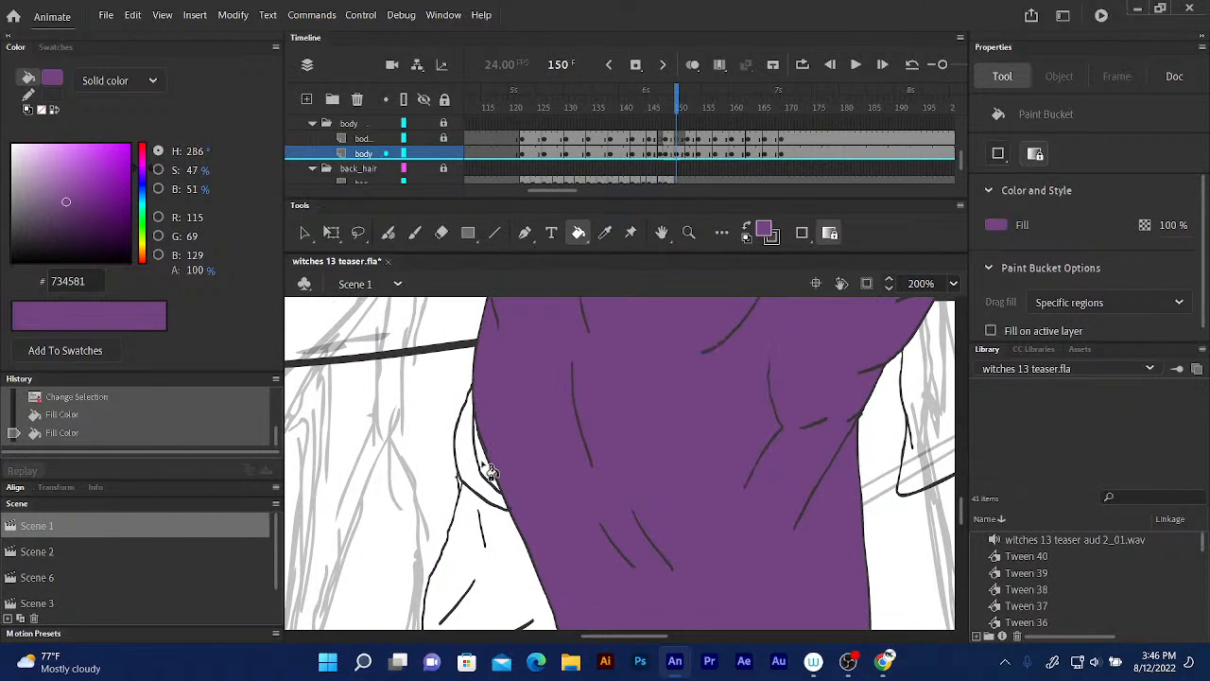
click(488, 470)
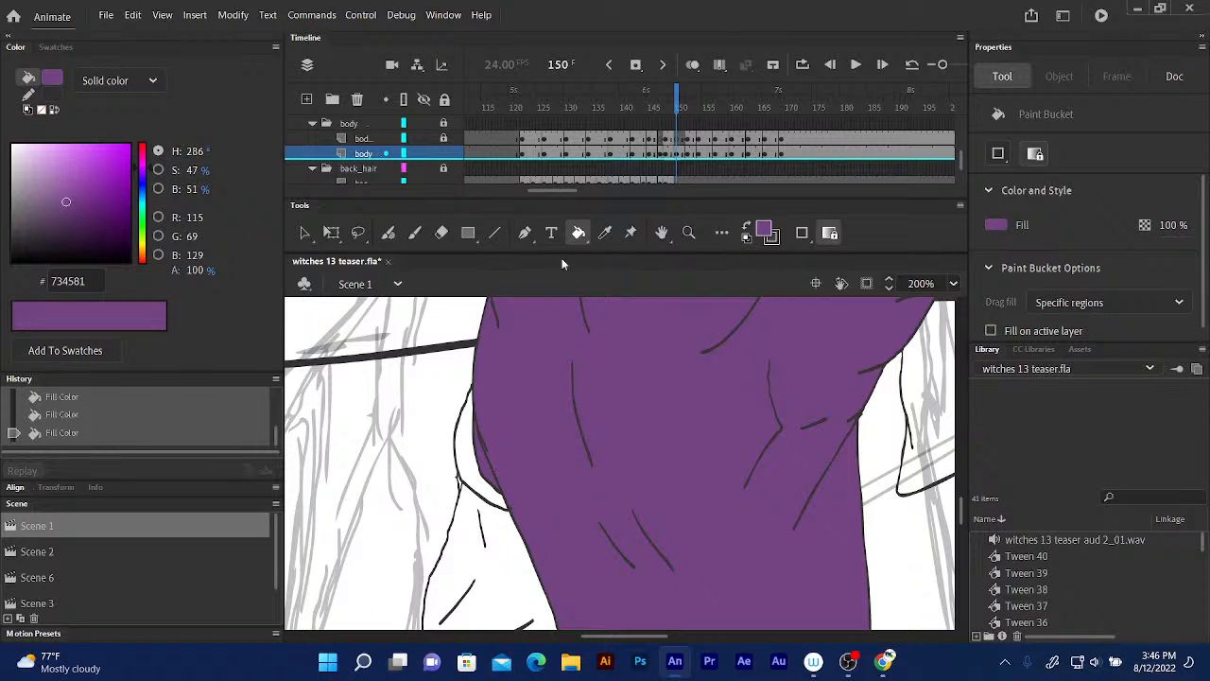
- Sample the dark grey 3C3C3C from the forearm on frame 149 and fill the matching forearm on frame 150
click(673, 111)
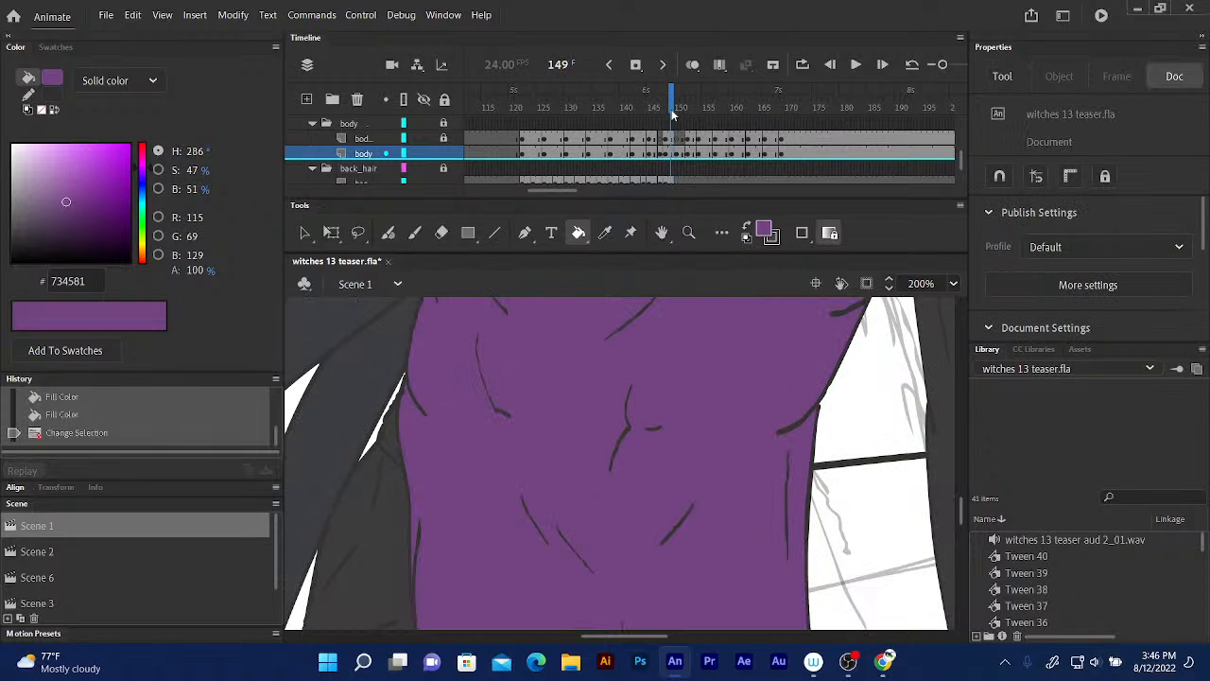
scroll(439, 445, right, 5)
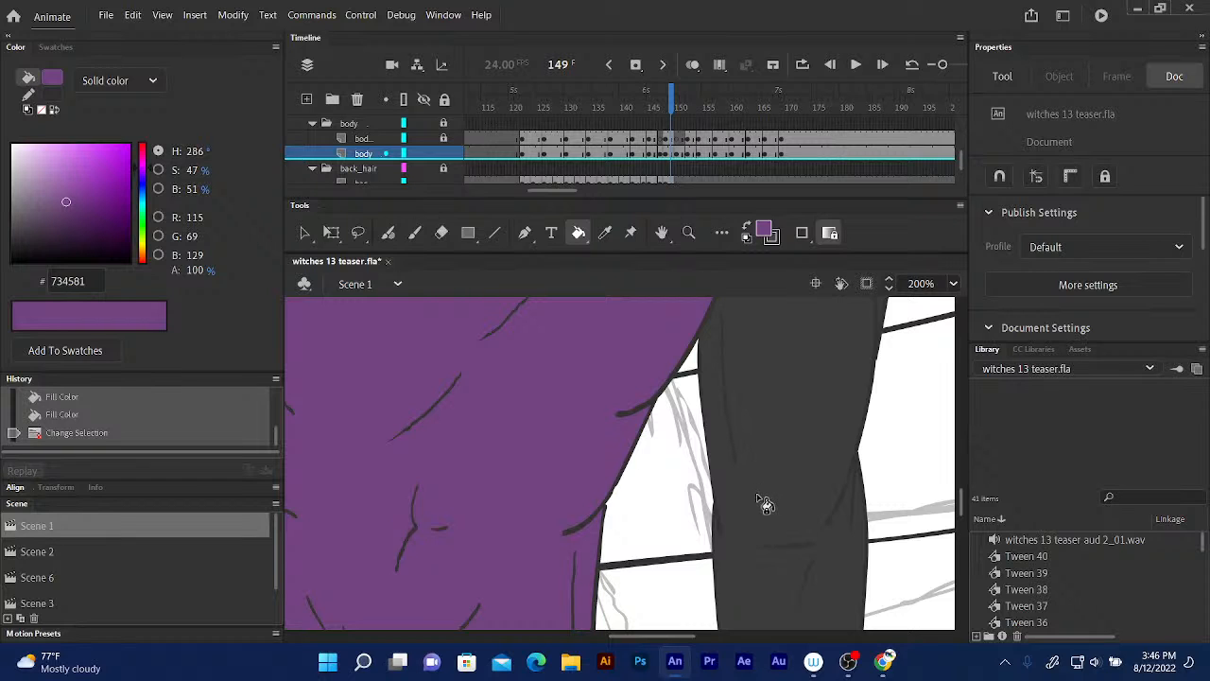
scroll(587, 505, right, 3)
scroll(534, 505, right, 1)
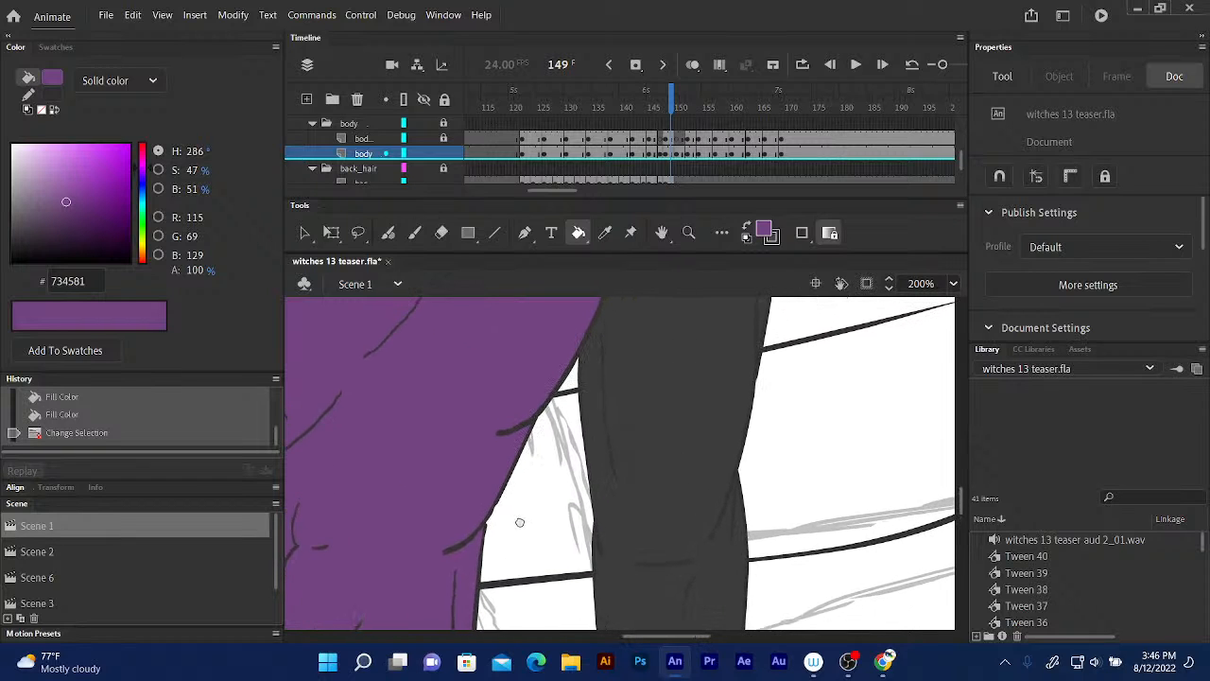
scroll(557, 548, up, 3)
scroll(588, 506, up, 1)
scroll(588, 505, right, 1)
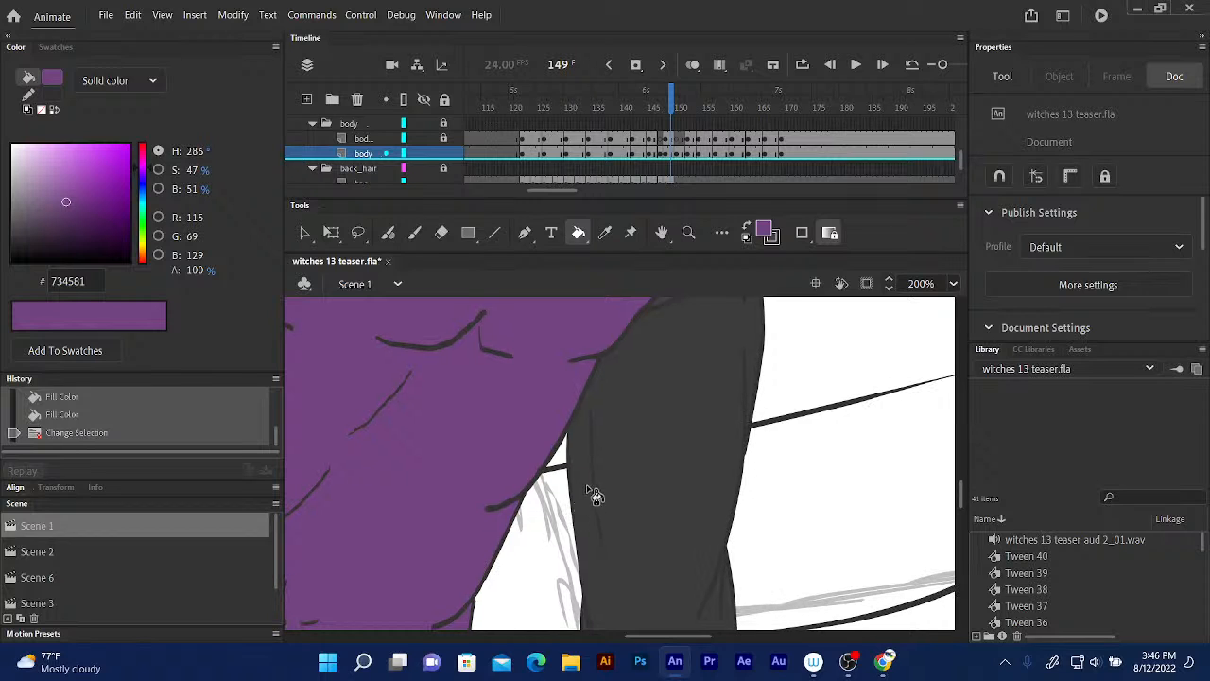
click(605, 235)
click(665, 386)
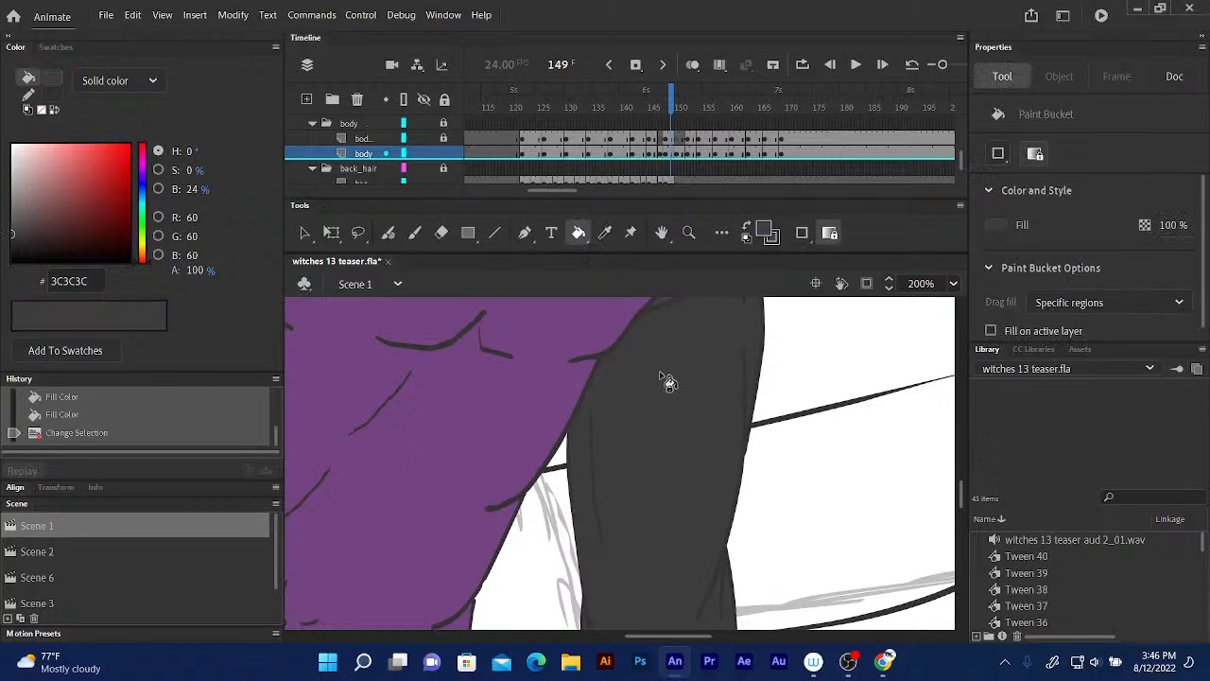
click(674, 112)
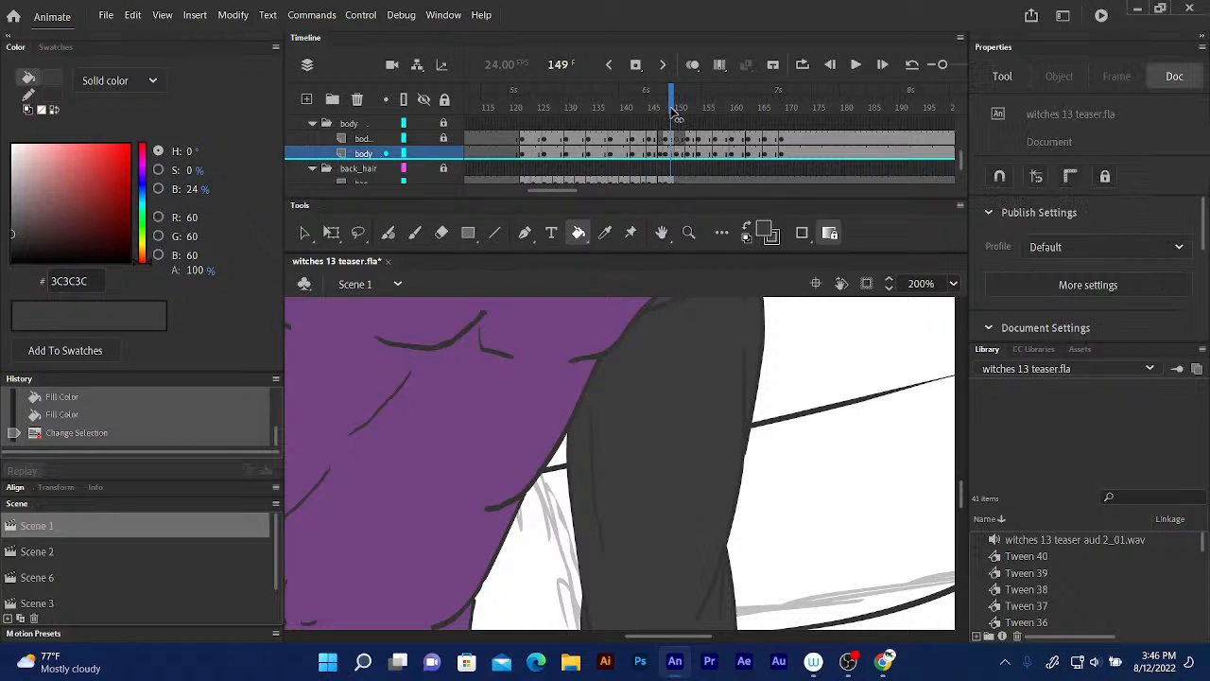
click(698, 417)
- Check the opposite side's color on frame 149 and fill the wrinkled sleeve sections beside the shirt's waist on frame 150 with dark grey 3C3C3C
drag(614, 507, 583, 638)
drag(544, 512, 660, 482)
drag(500, 475, 667, 416)
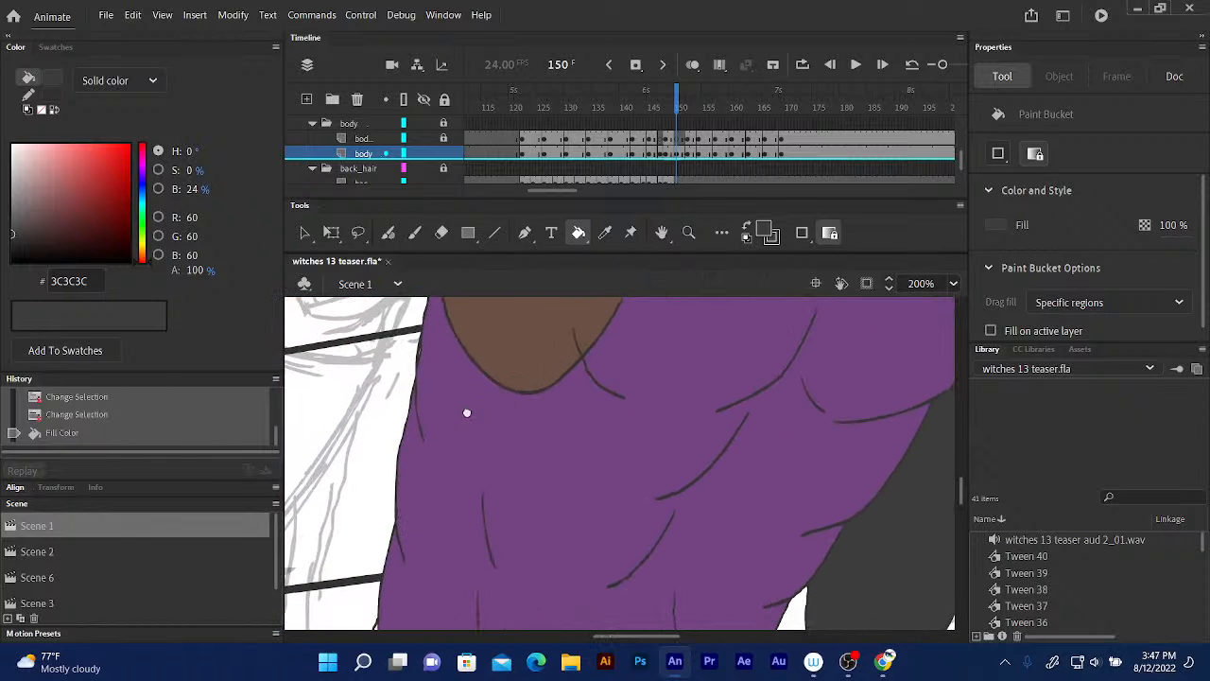
drag(470, 421, 575, 251)
drag(536, 493, 536, 341)
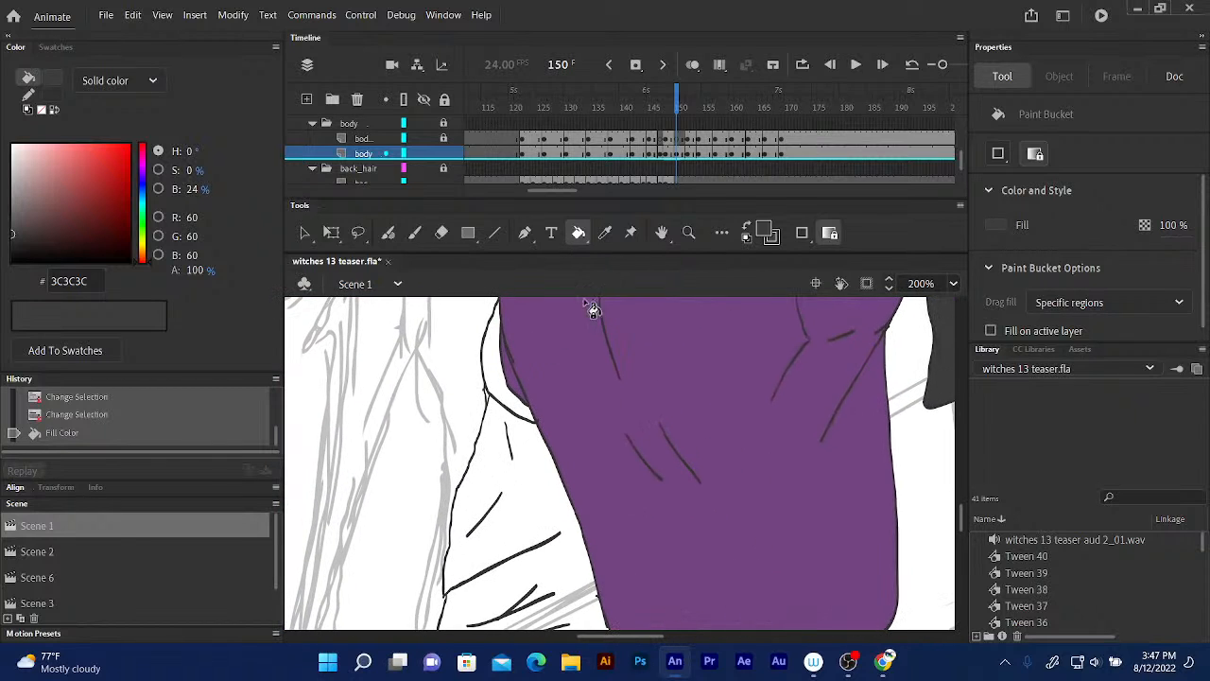
click(674, 112)
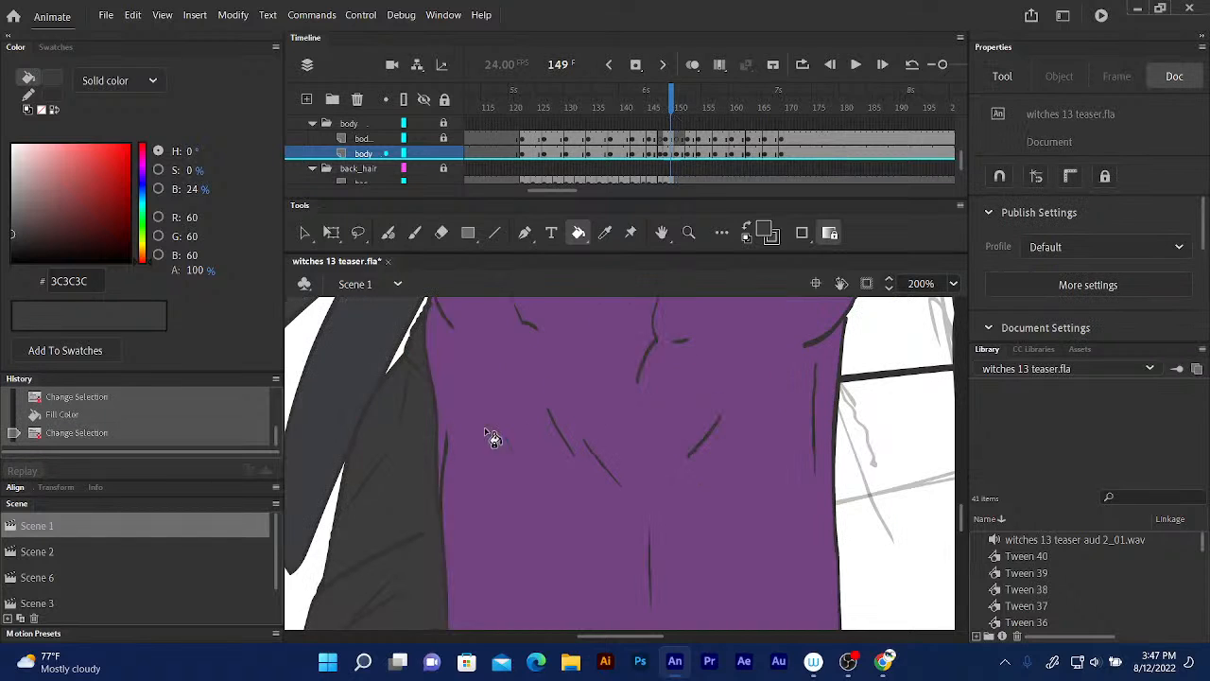
click(605, 233)
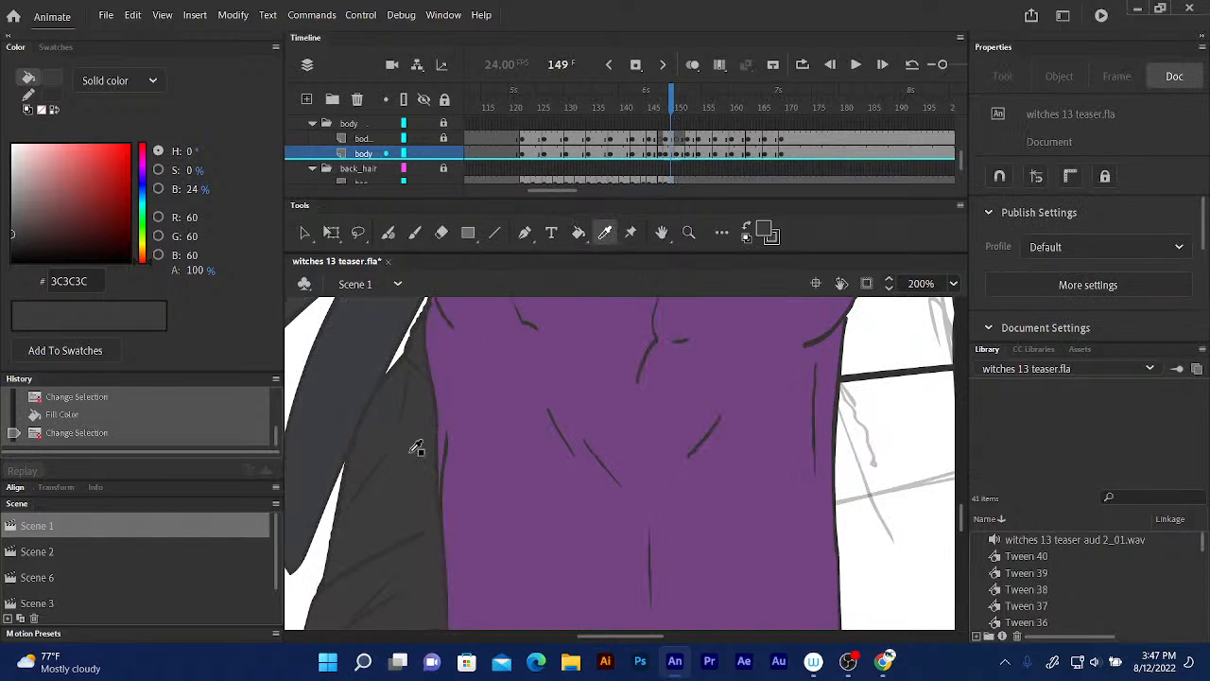
click(408, 466)
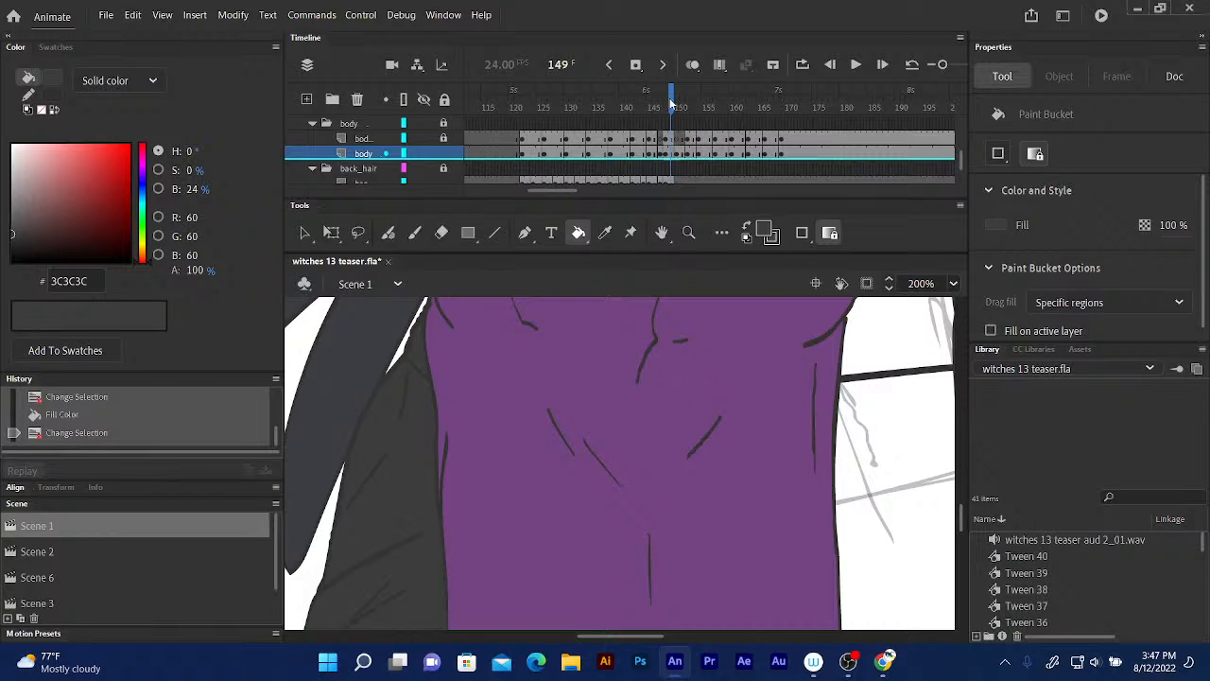
click(677, 107)
click(491, 380)
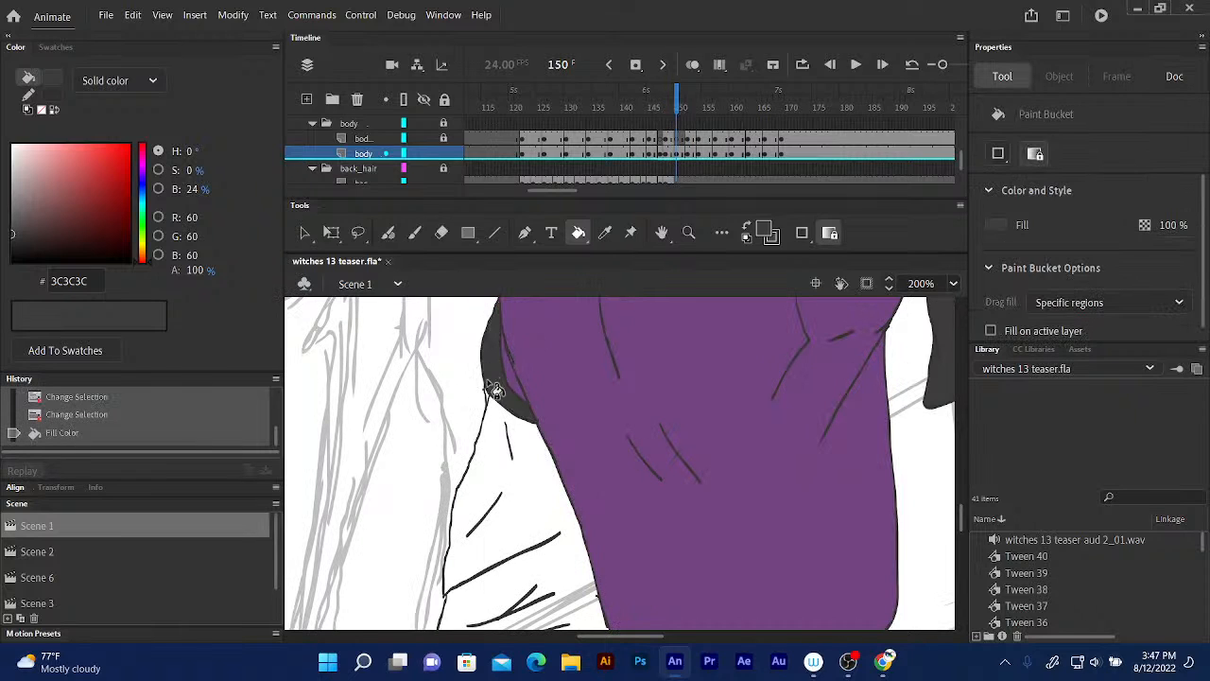
click(491, 475)
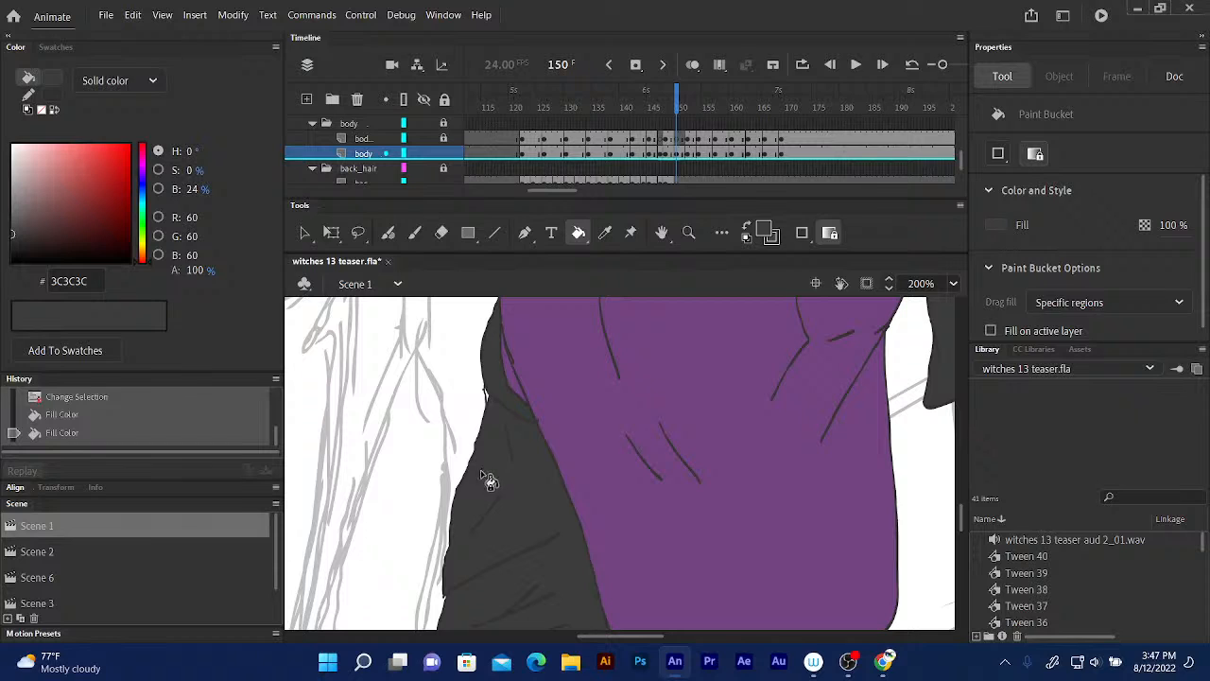
click(490, 401)
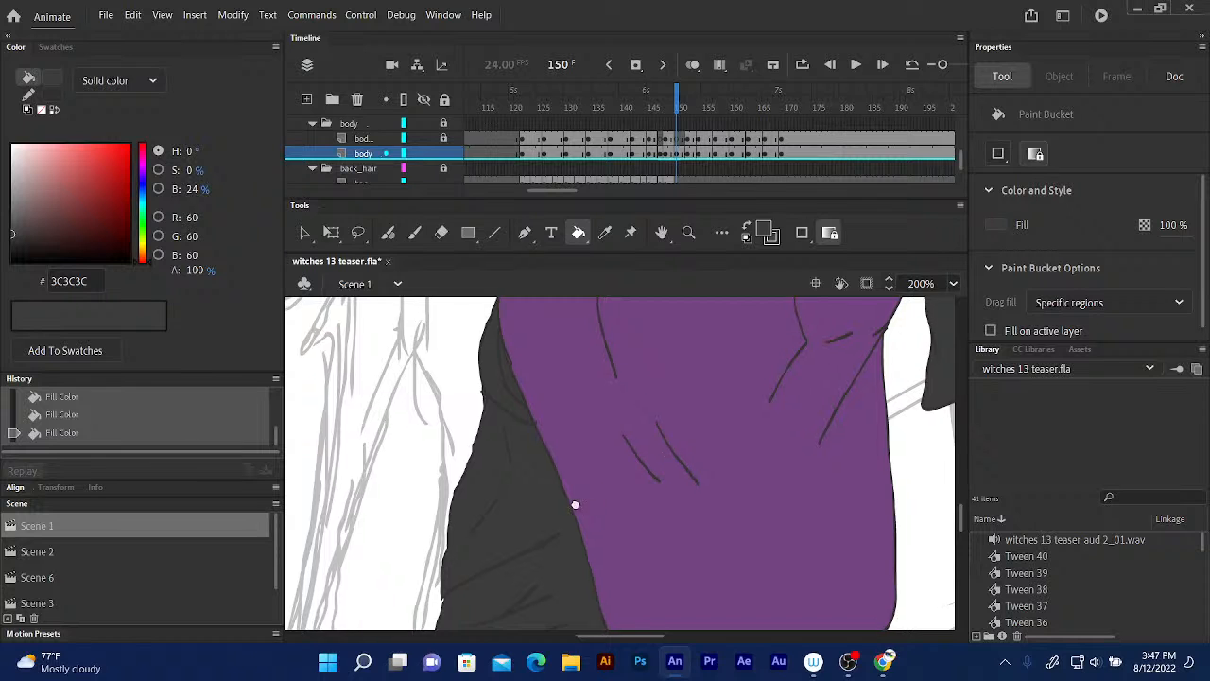
- Sample the skin brown 6B5044 from the filled shoulder and fill the unfilled upper arm on the shirt's other side
scroll(576, 503, down, 5)
scroll(599, 413, up, 3)
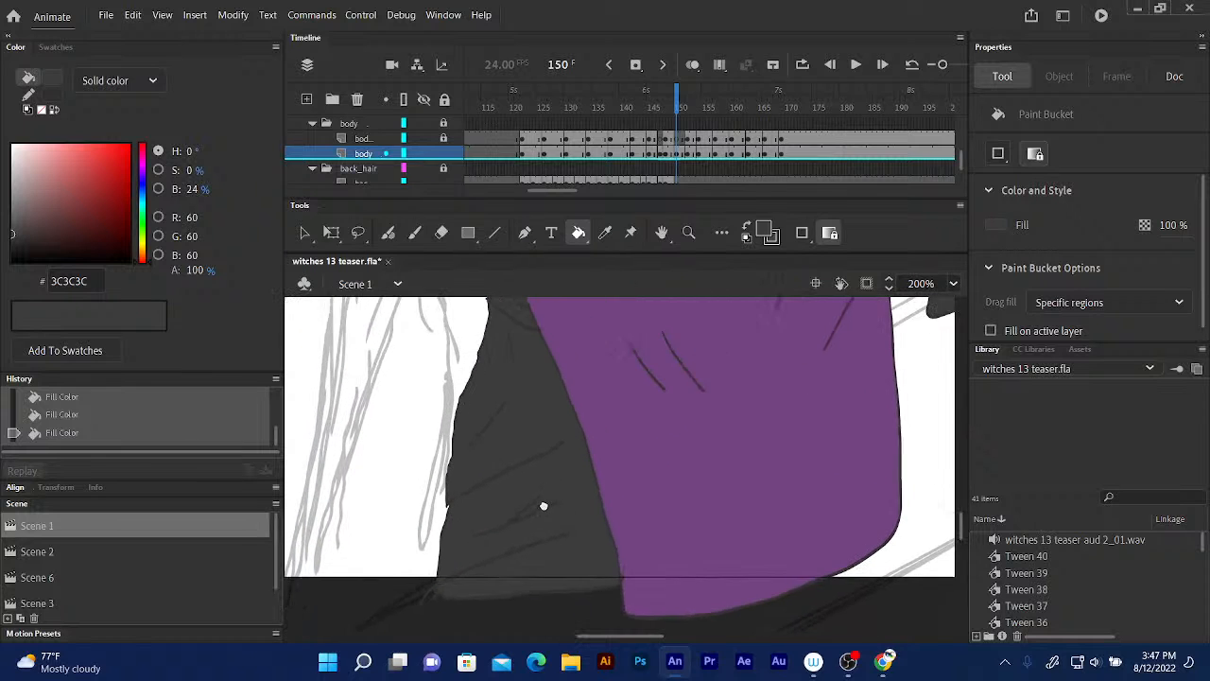
scroll(547, 500, up, 5)
drag(593, 448, 629, 467)
drag(489, 433, 592, 457)
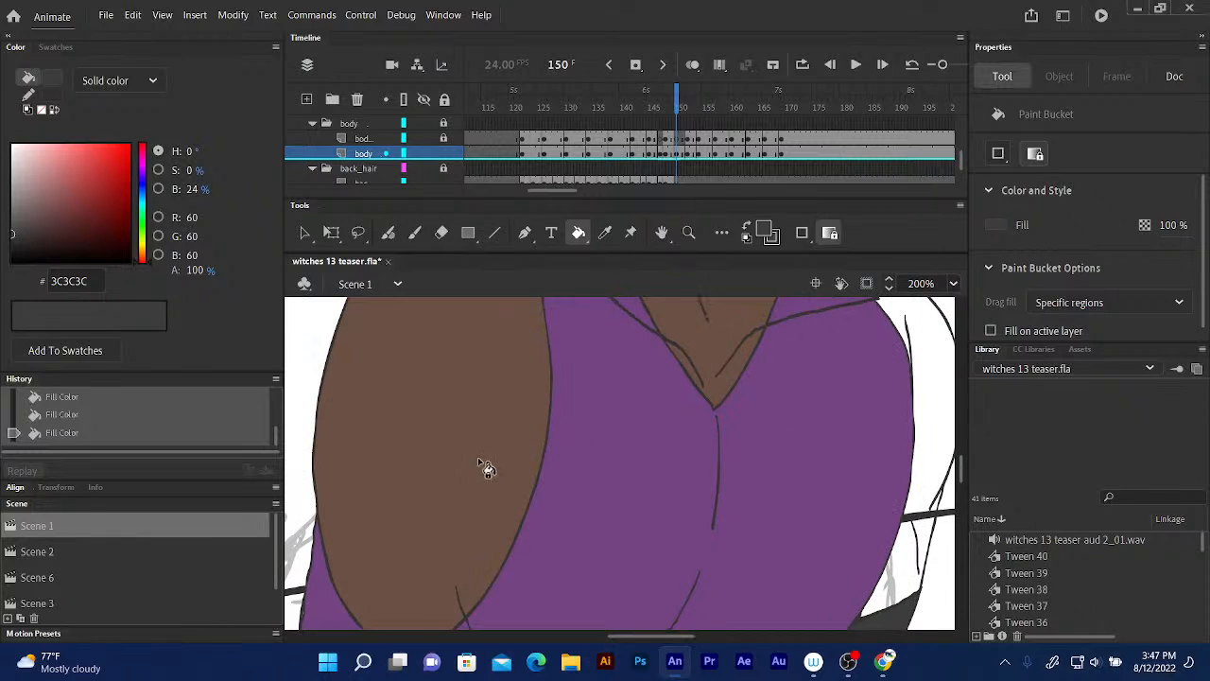
click(605, 233)
click(522, 372)
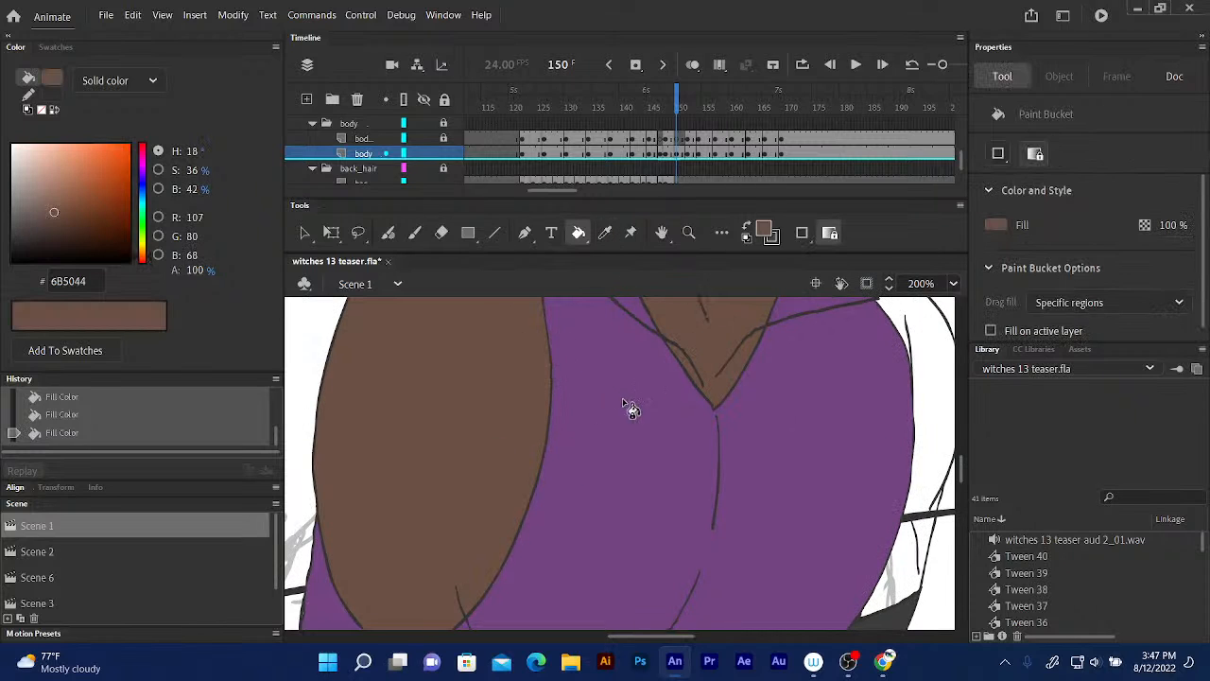
drag(632, 407, 498, 426)
click(802, 465)
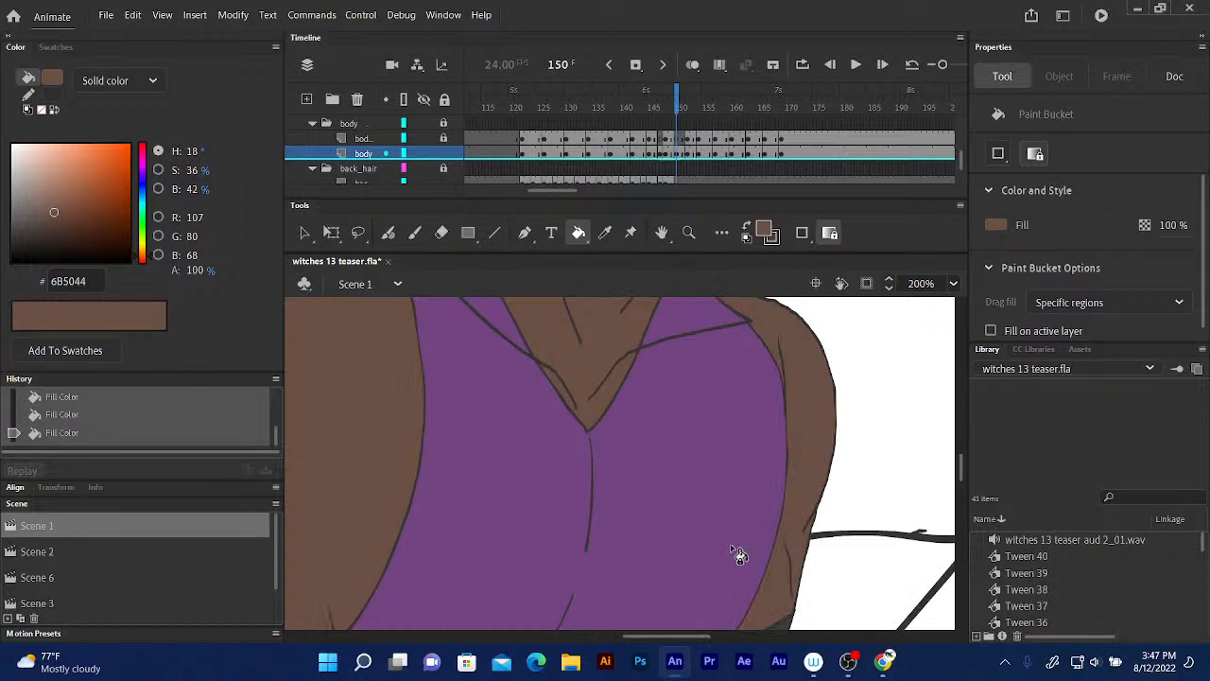
- Sample the outline color 353333 from the neckline and switch to the Fluid Brush for the upper arm
drag(694, 554, 677, 452)
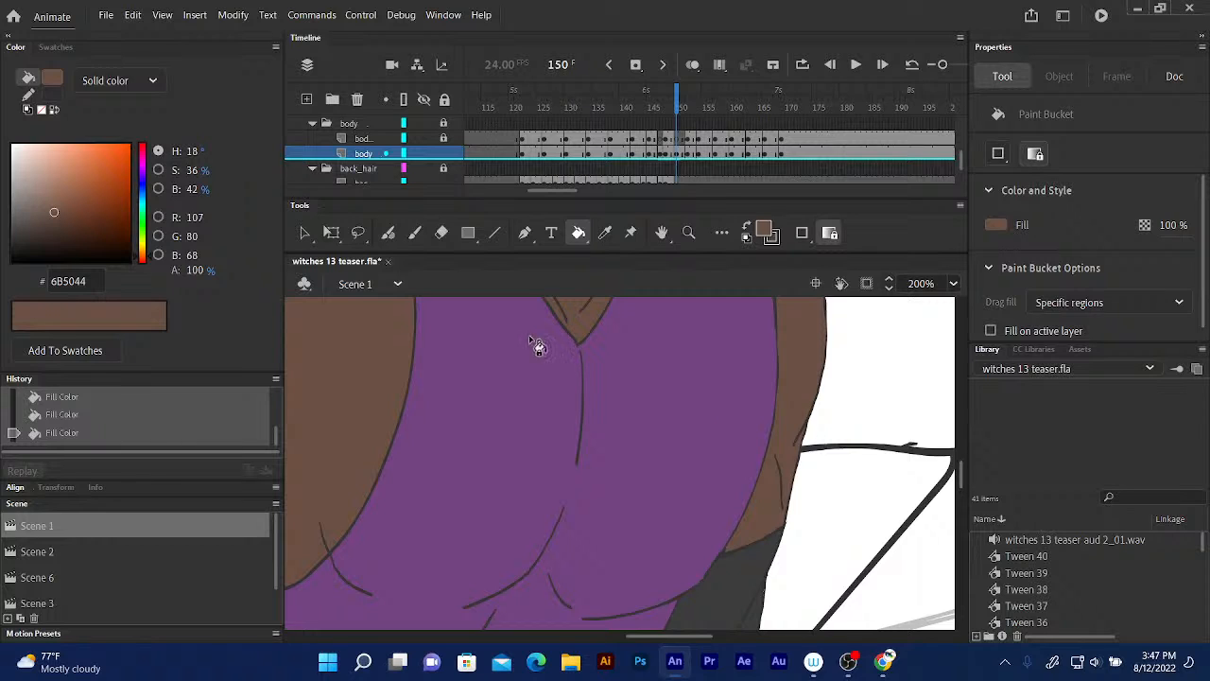
click(605, 235)
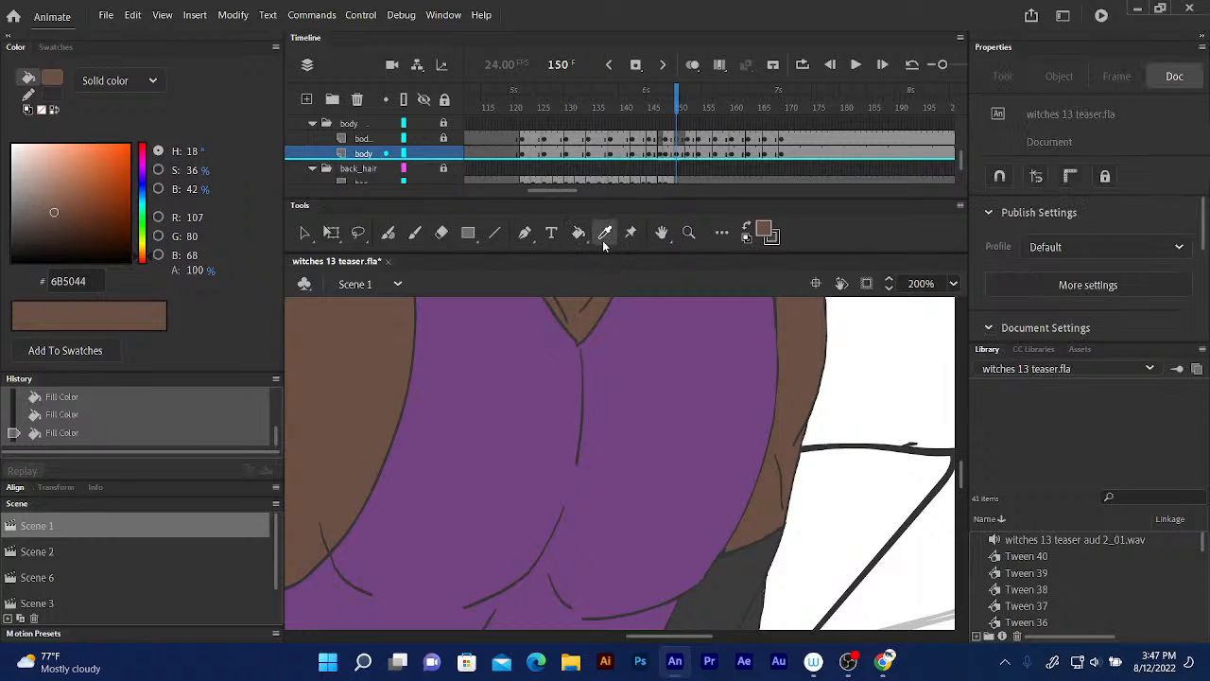
click(580, 337)
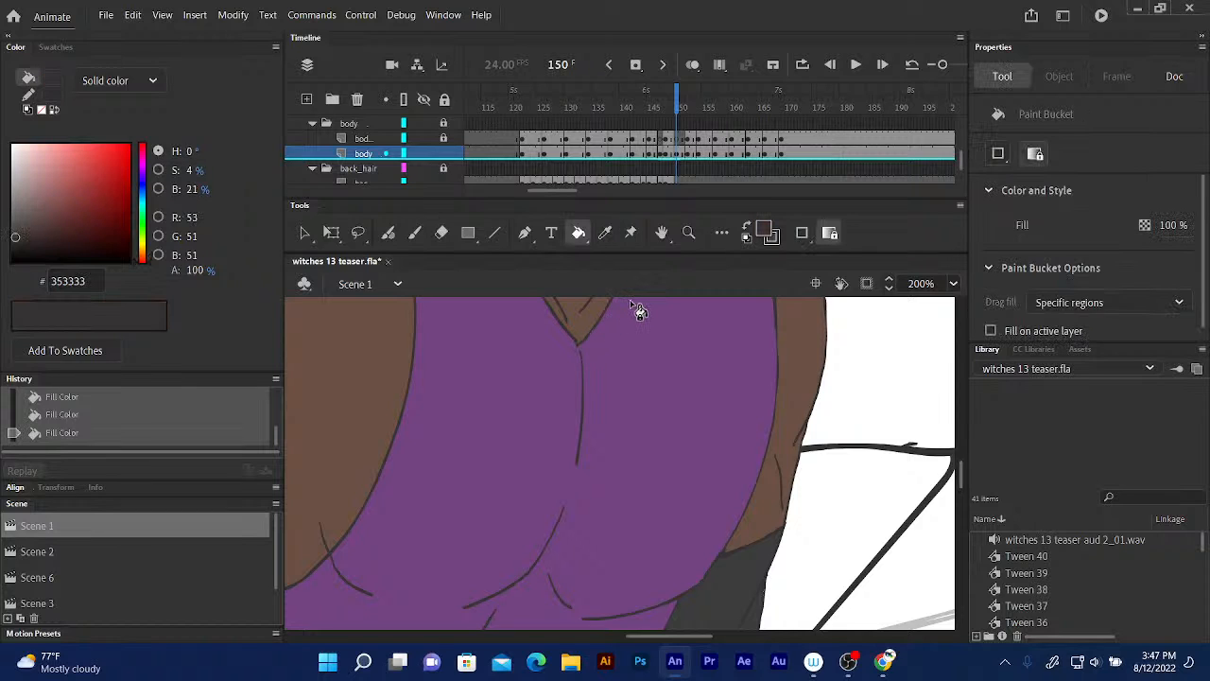
key(ctrl+equal)
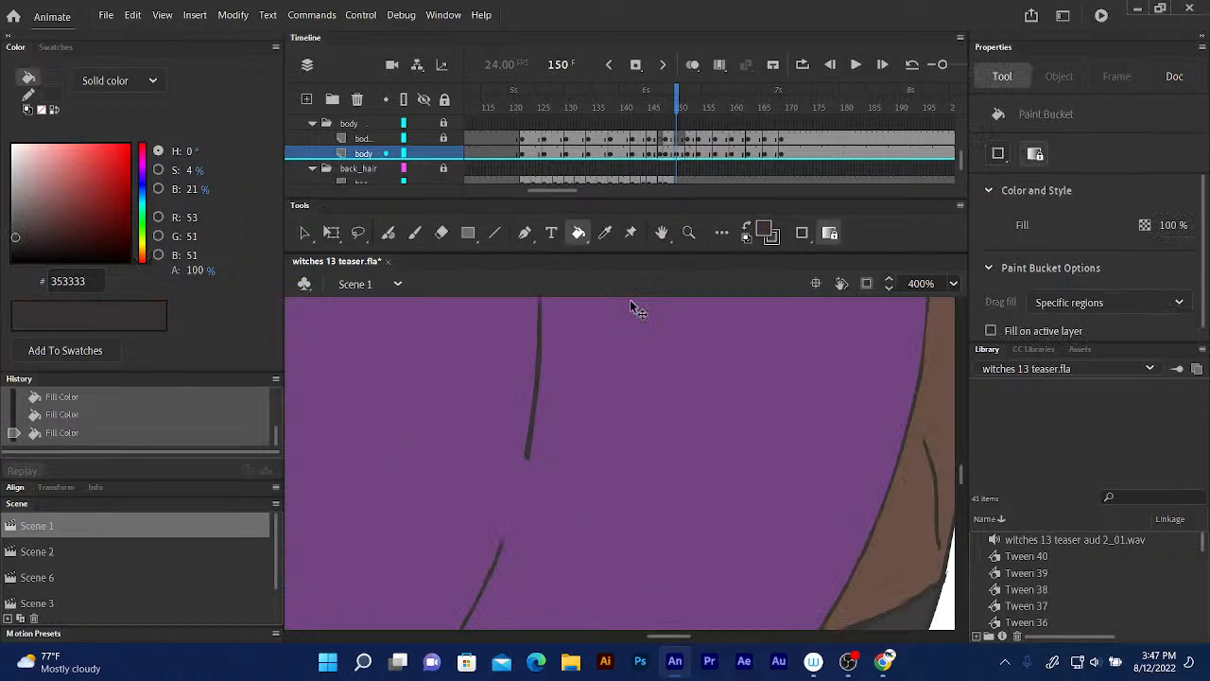
drag(821, 503, 479, 422)
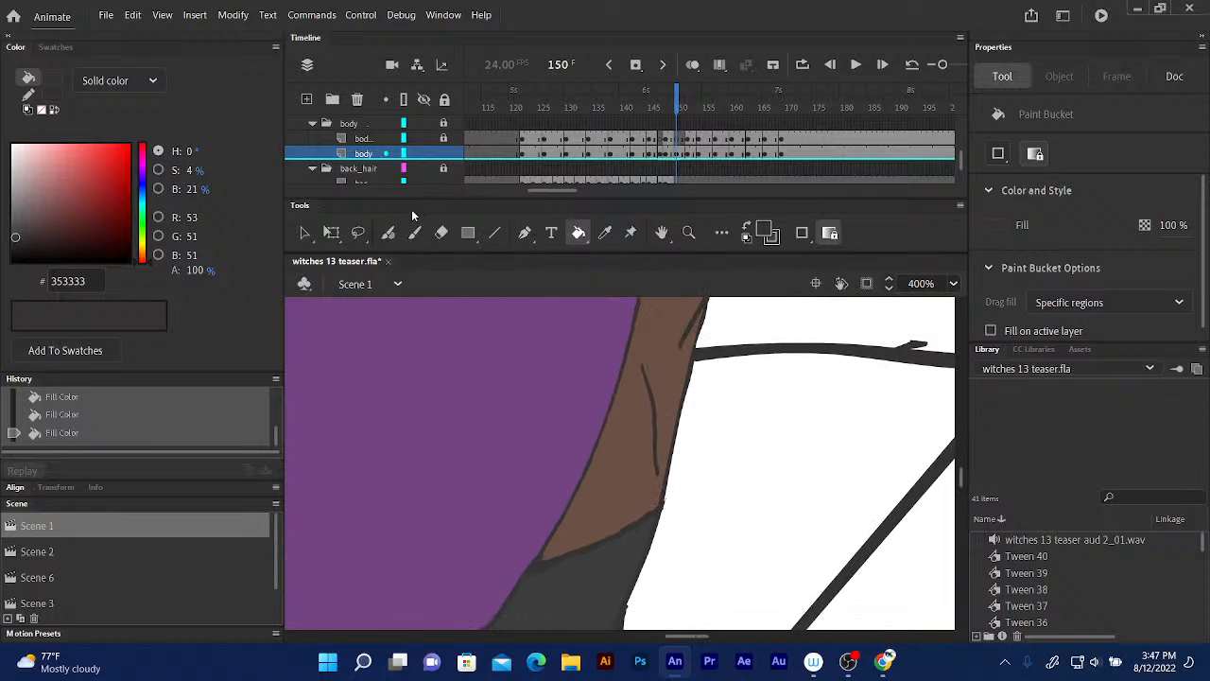
click(389, 234)
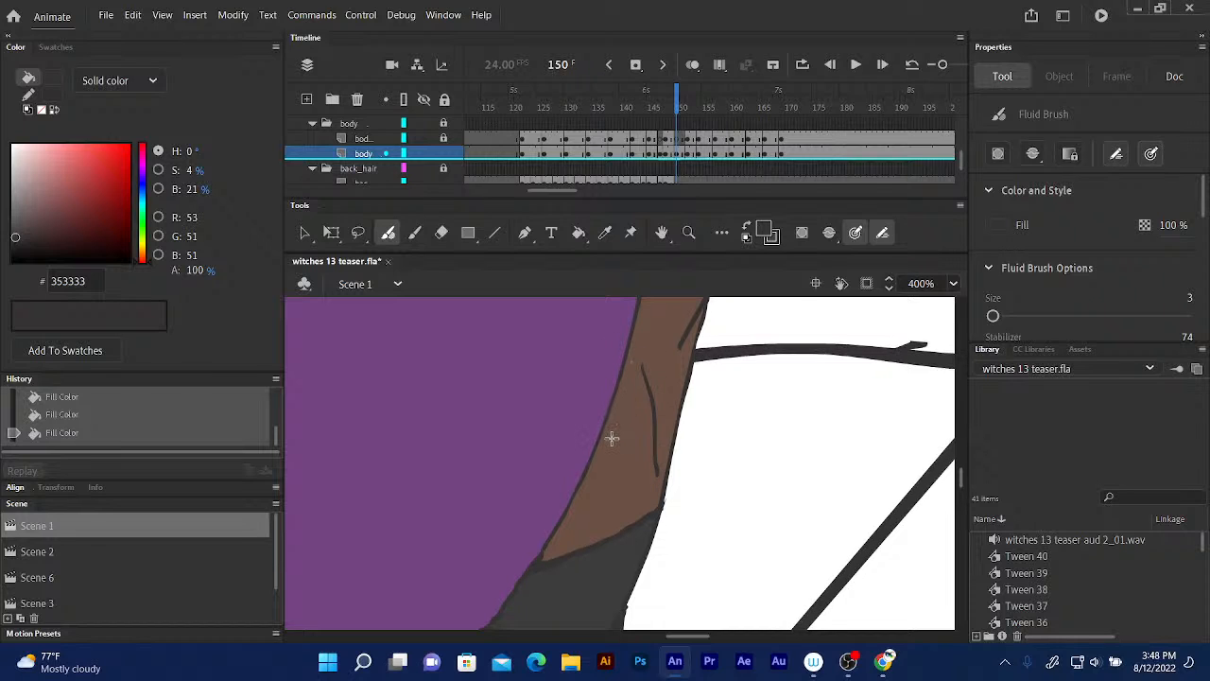
drag(616, 427, 626, 401)
drag(641, 363, 614, 432)
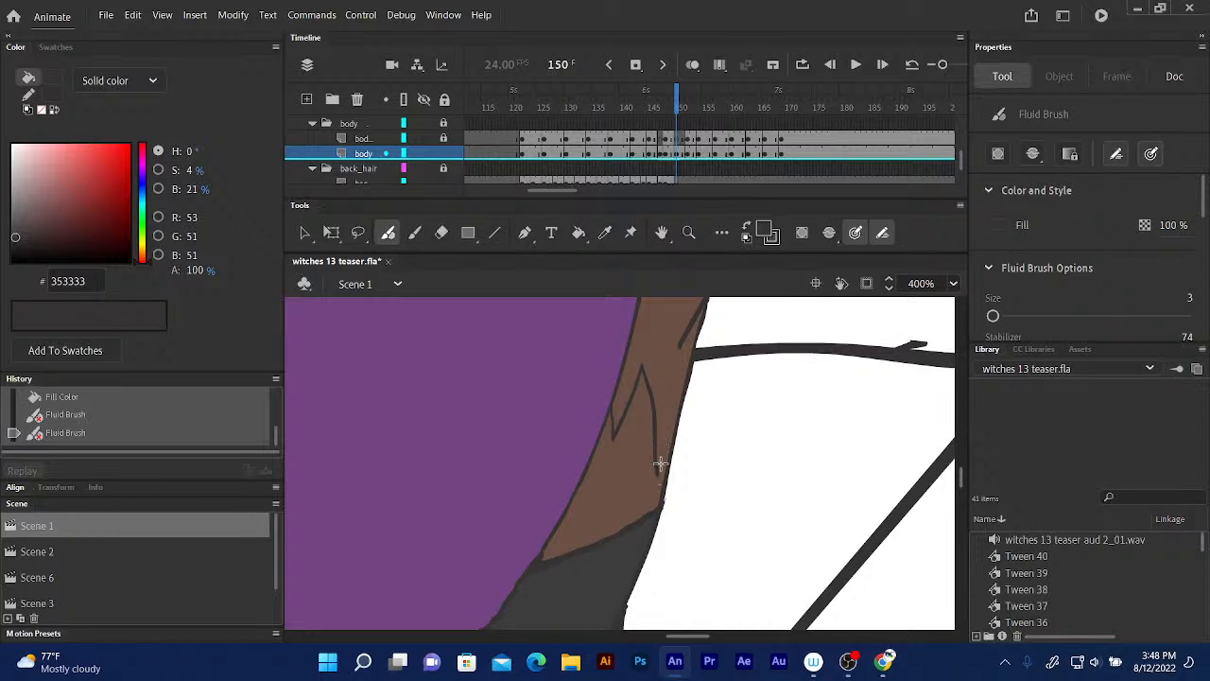
key(ctrl+z)
key(ctrl+z)
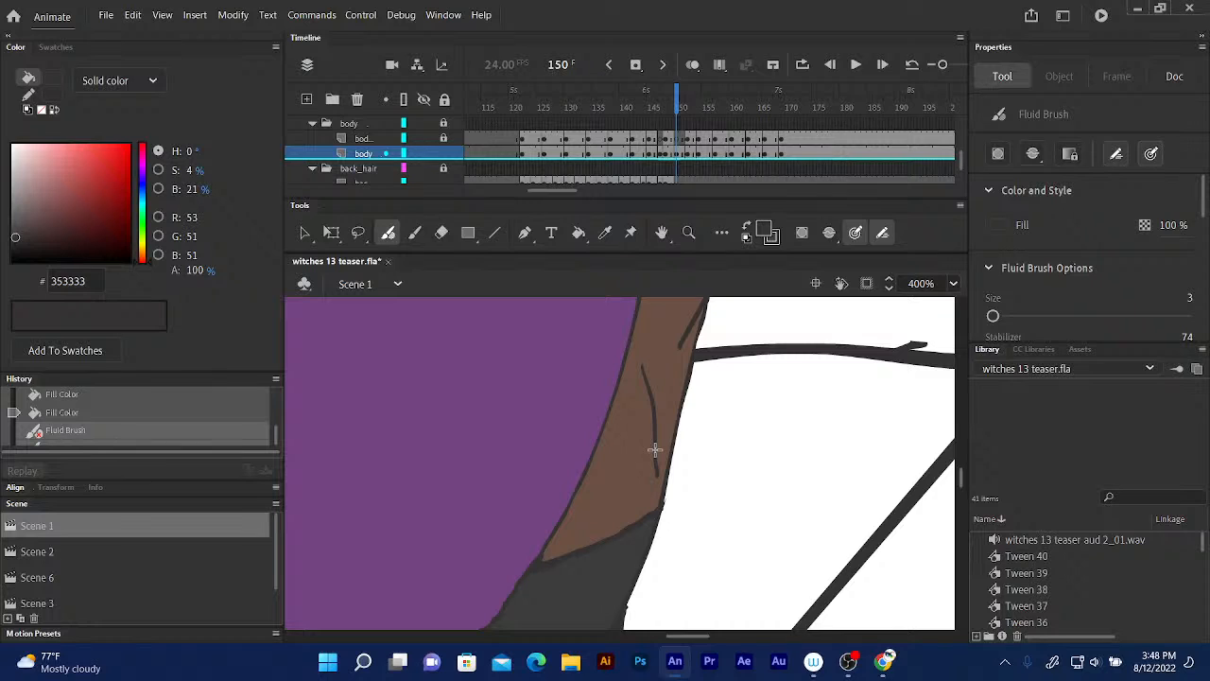
- Extend the arm's fold line down to the dark forearm edge and draw a pointed zigzag line from it to the shirt outline
drag(654, 450, 653, 505)
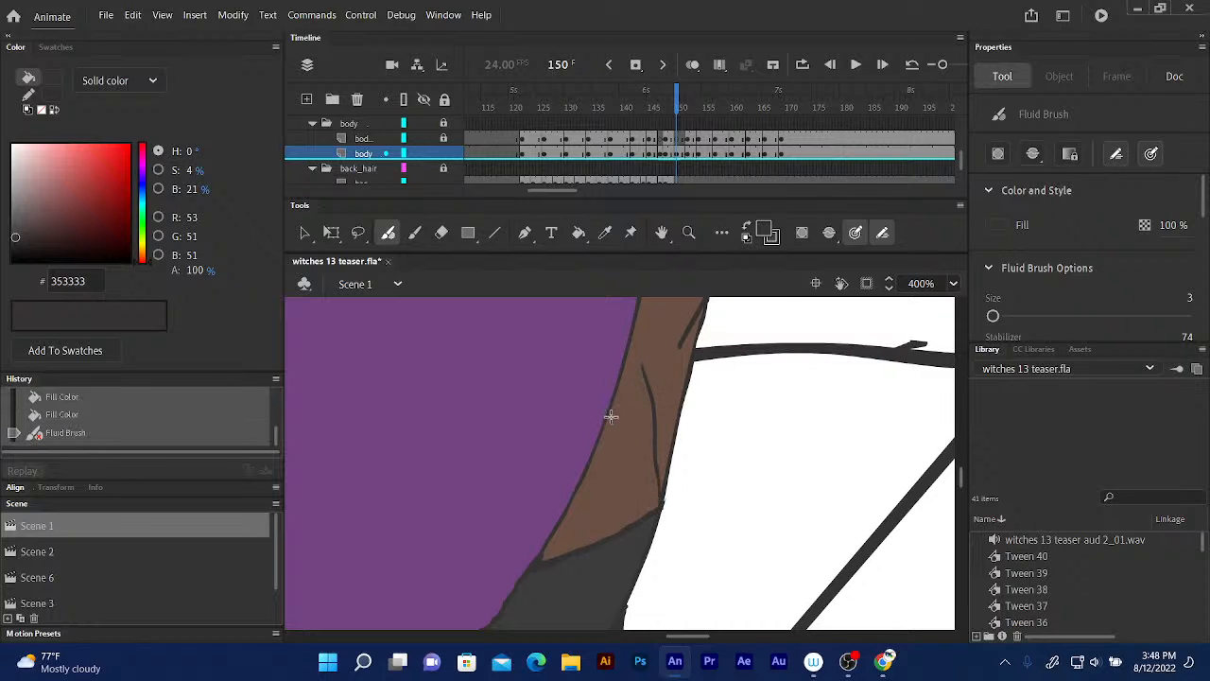
drag(610, 424, 614, 463)
drag(641, 363, 615, 459)
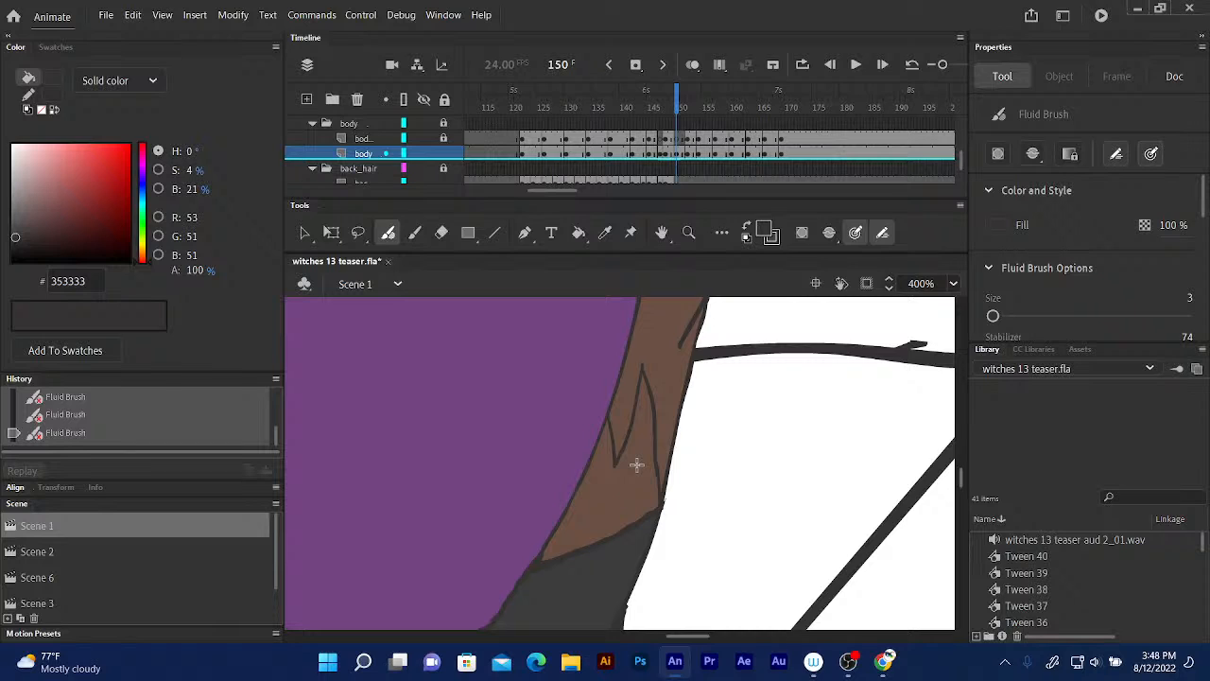
- Sample the arm band color 49404F from frame 149 and fill the upper arm area below the zigzag line on frame 150
click(674, 110)
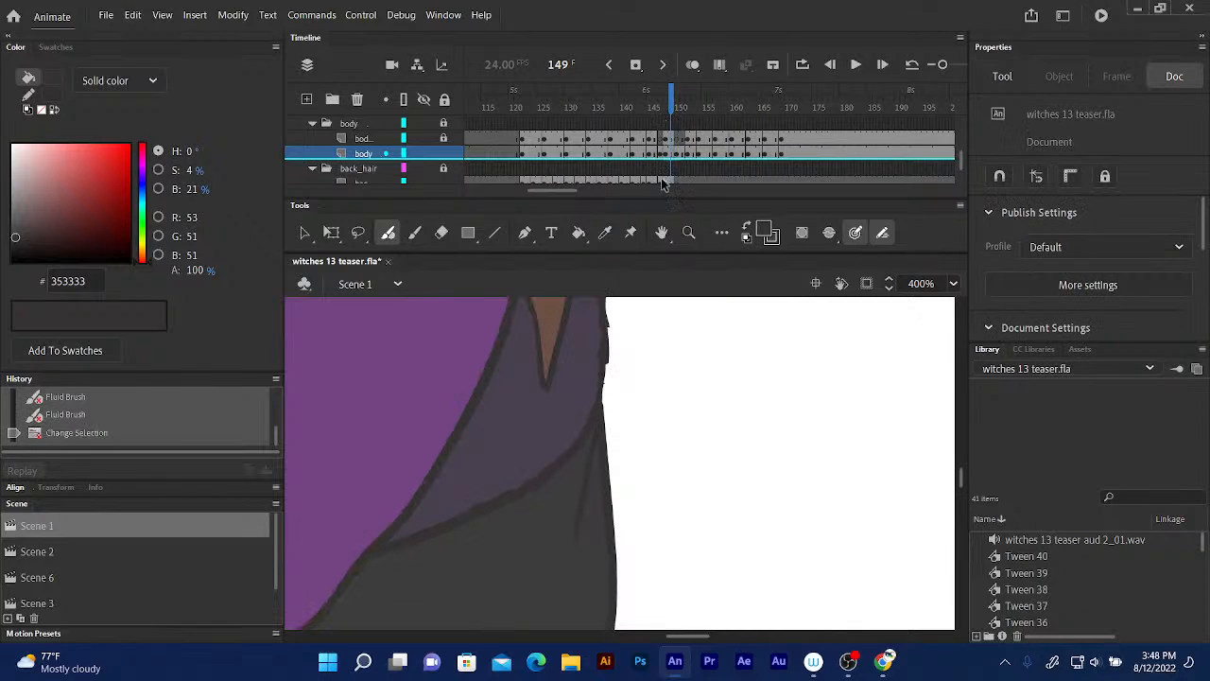
click(579, 233)
alt+click(586, 378)
click(679, 106)
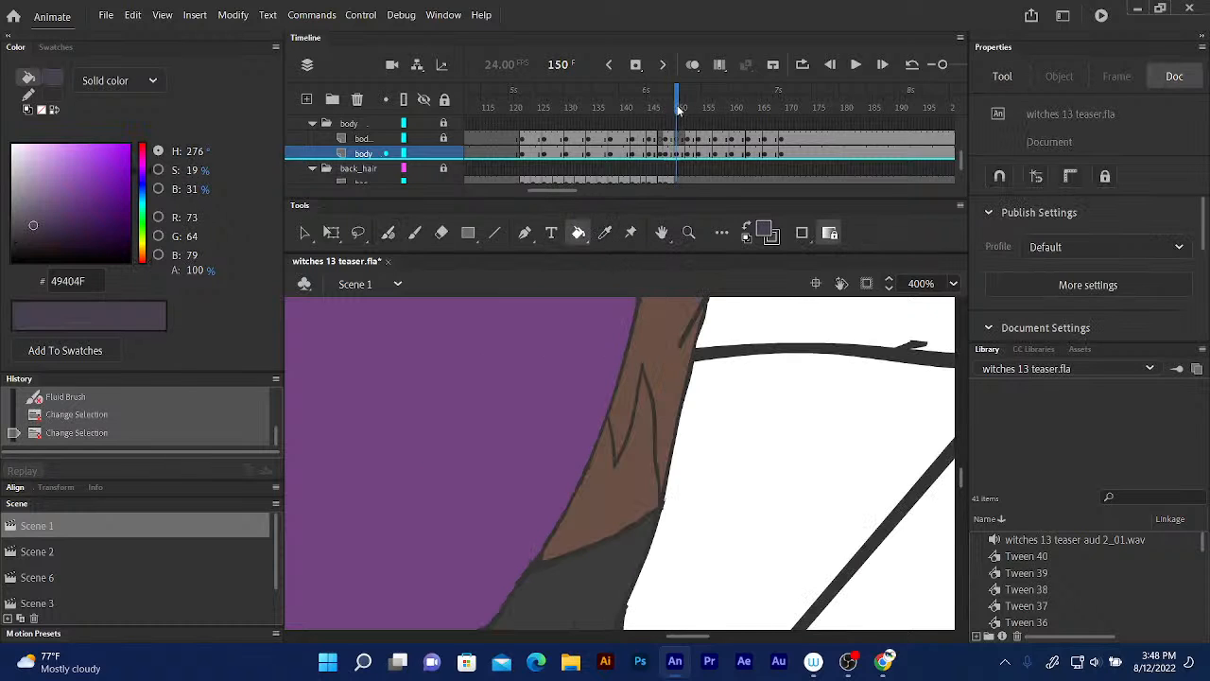
click(643, 467)
scroll(624, 435, up, 6)
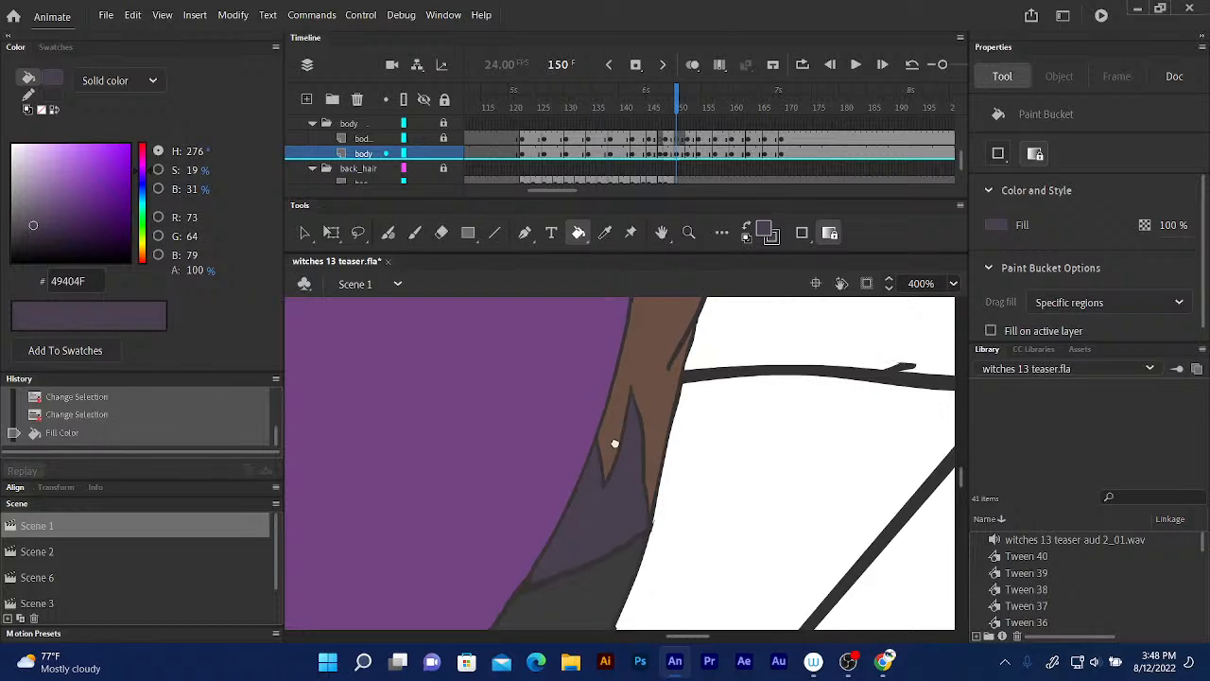
- Show the hidden fence layers and the hand folder's layers over the colored body on frame 150
scroll(584, 597, up, 3)
scroll(567, 400, left, 2)
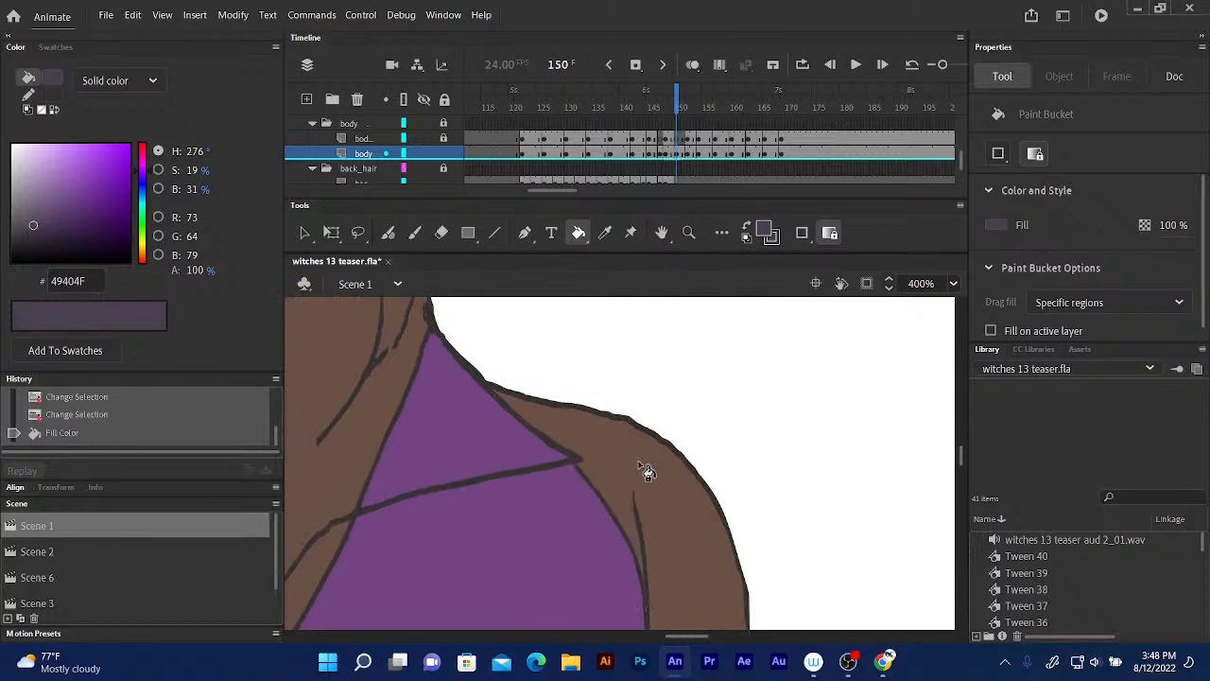
scroll(500, 360, up, 3)
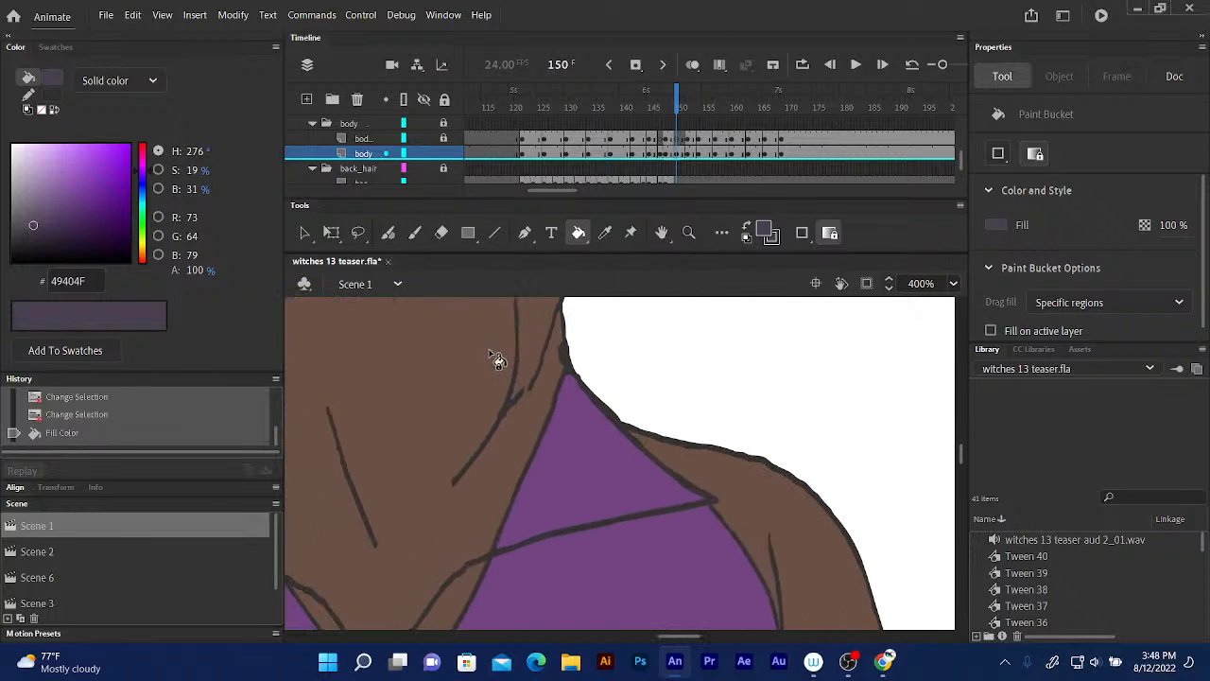
scroll(500, 360, left, 2)
drag(519, 400, 627, 334)
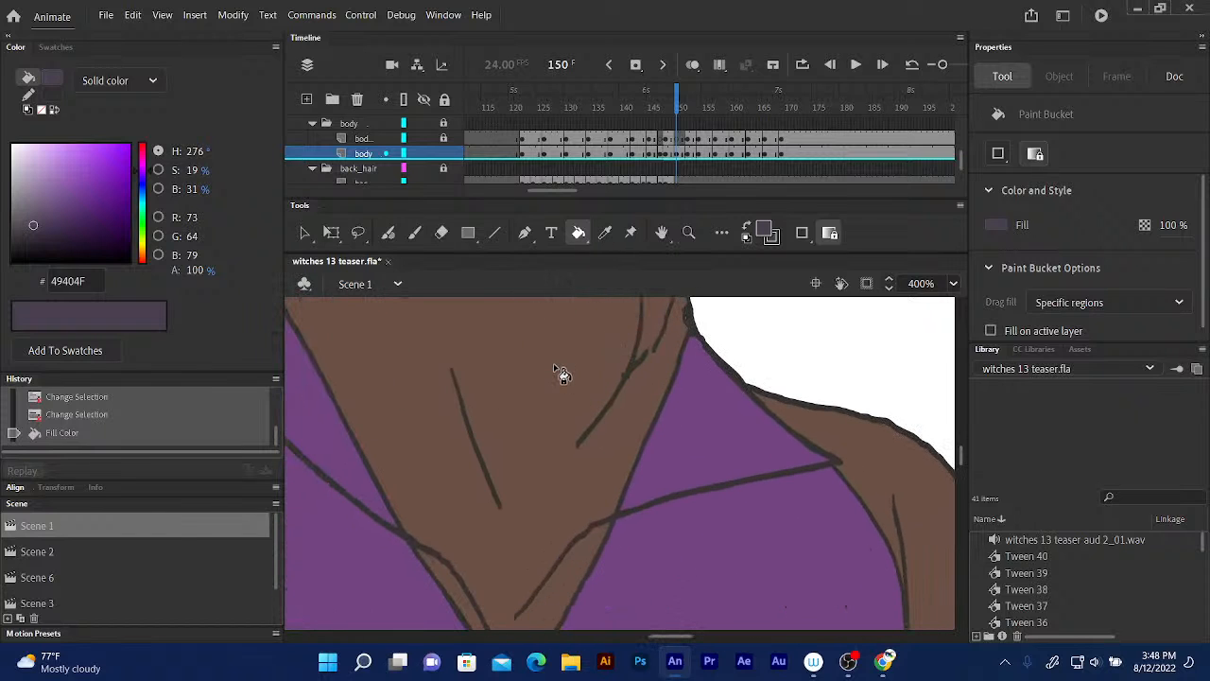
key(ctrl+minus)
key(ctrl+minus)
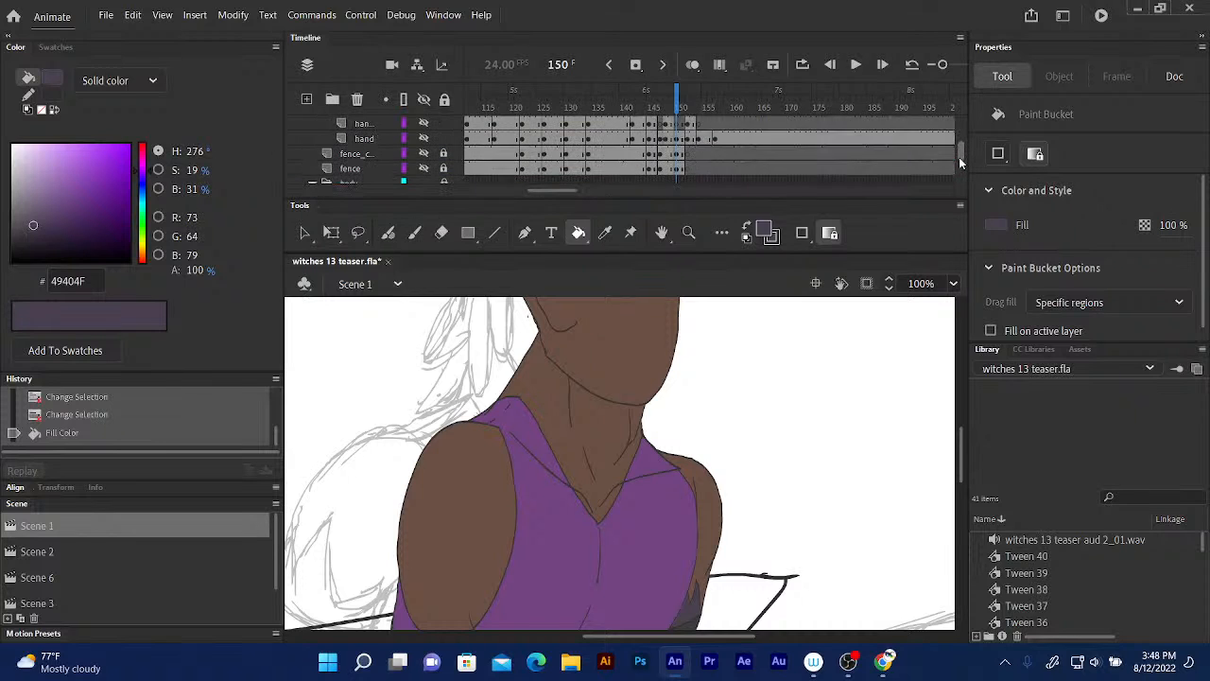
scroll(959, 158, up, 2)
click(423, 153)
click(423, 153)
click(423, 138)
scroll(426, 133, up, 2)
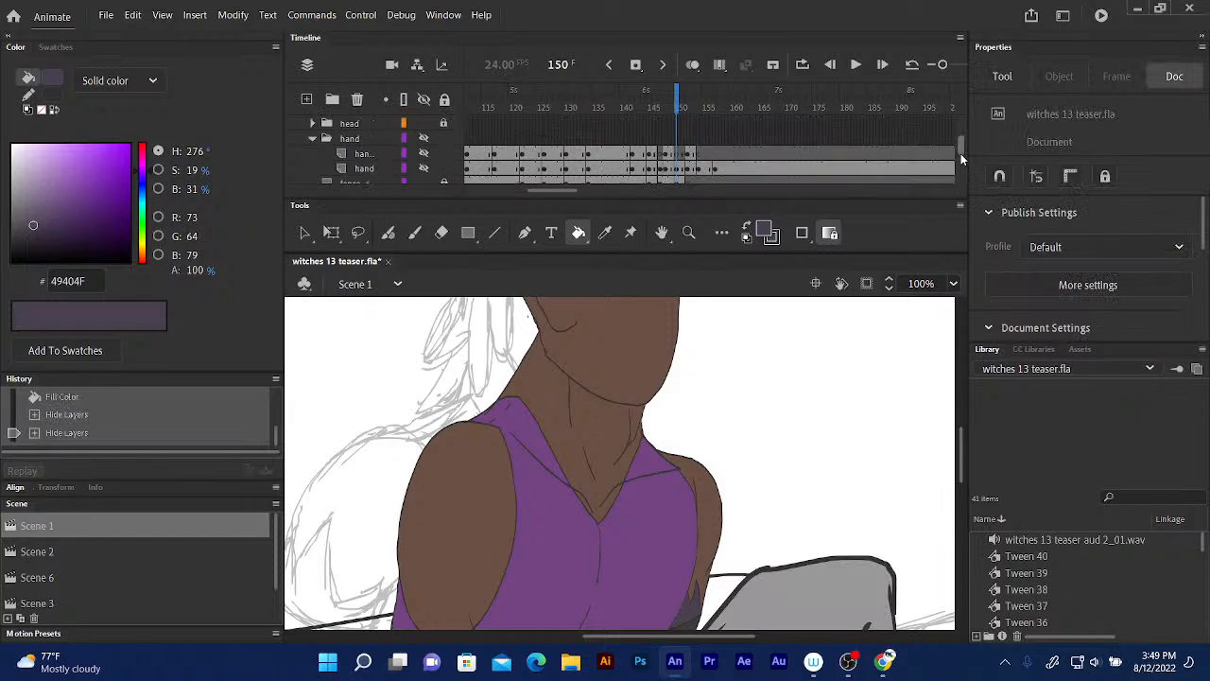
click(425, 124)
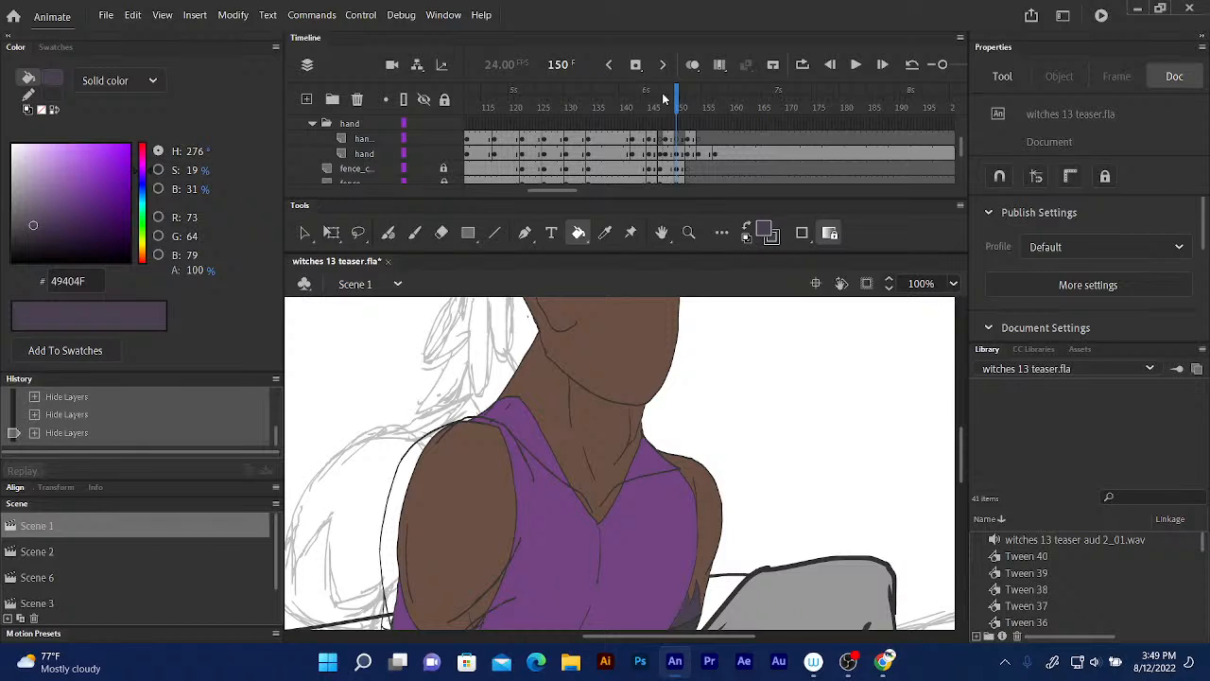
- Make the lower hand layer active for the arm line art on frame 150 and turn on its highlight
drag(459, 521, 662, 318)
drag(613, 386, 639, 284)
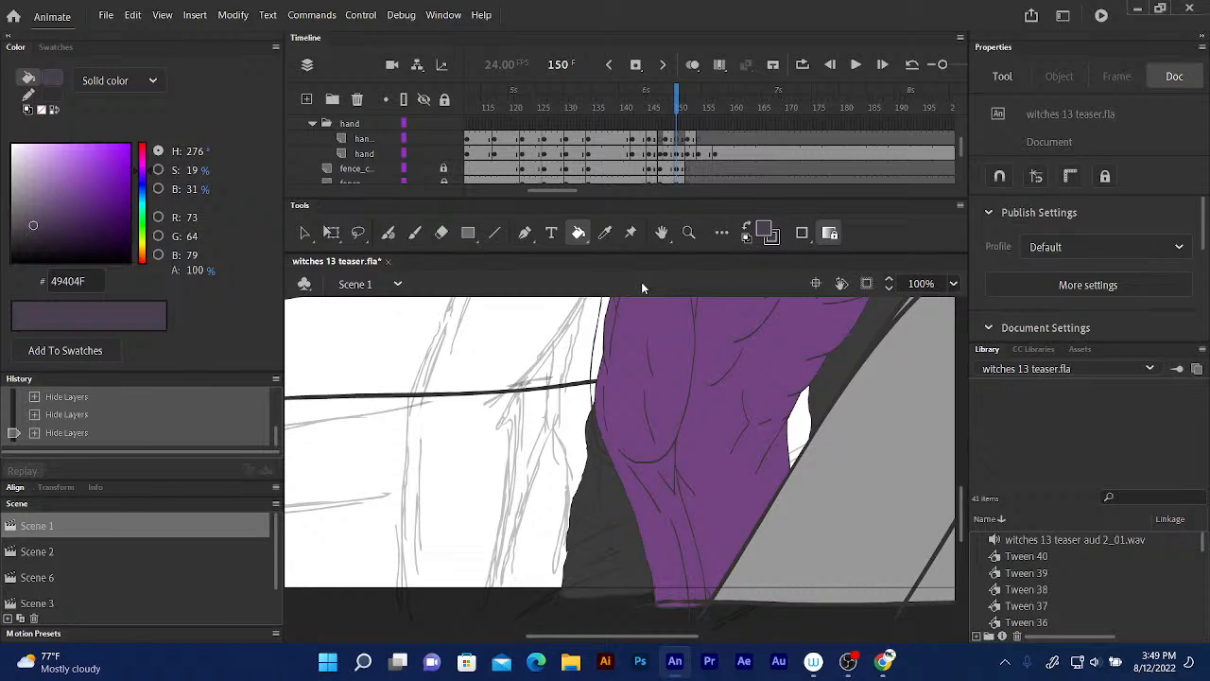
click(364, 154)
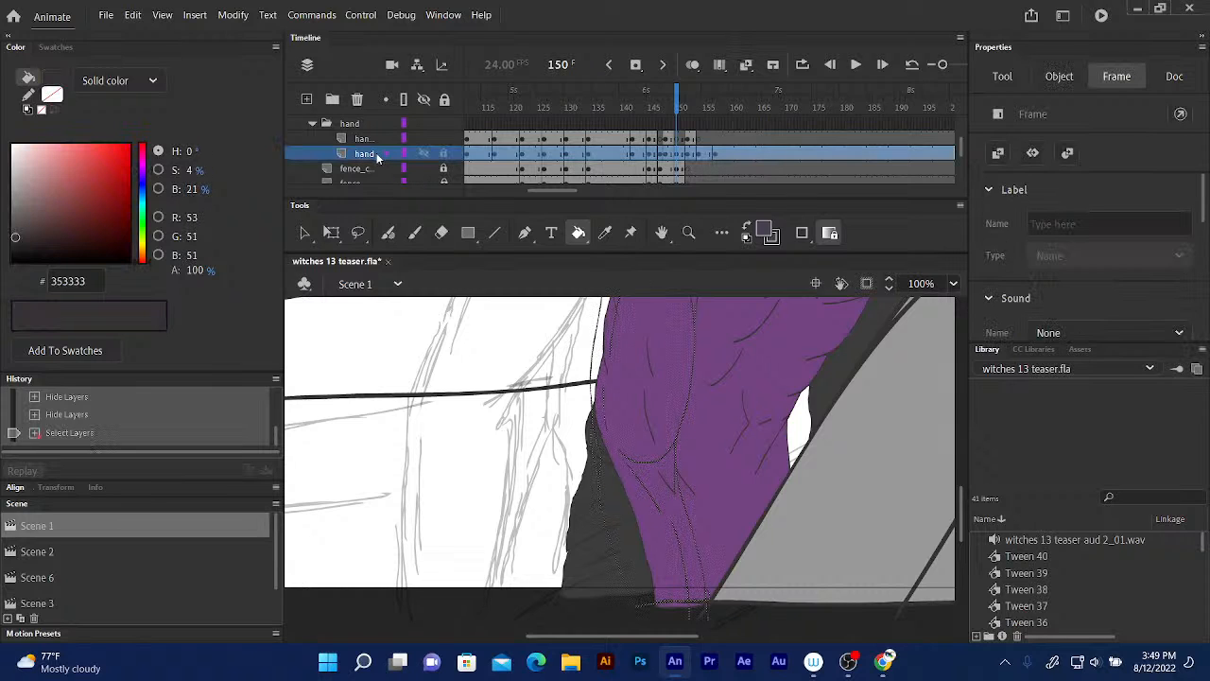
click(331, 233)
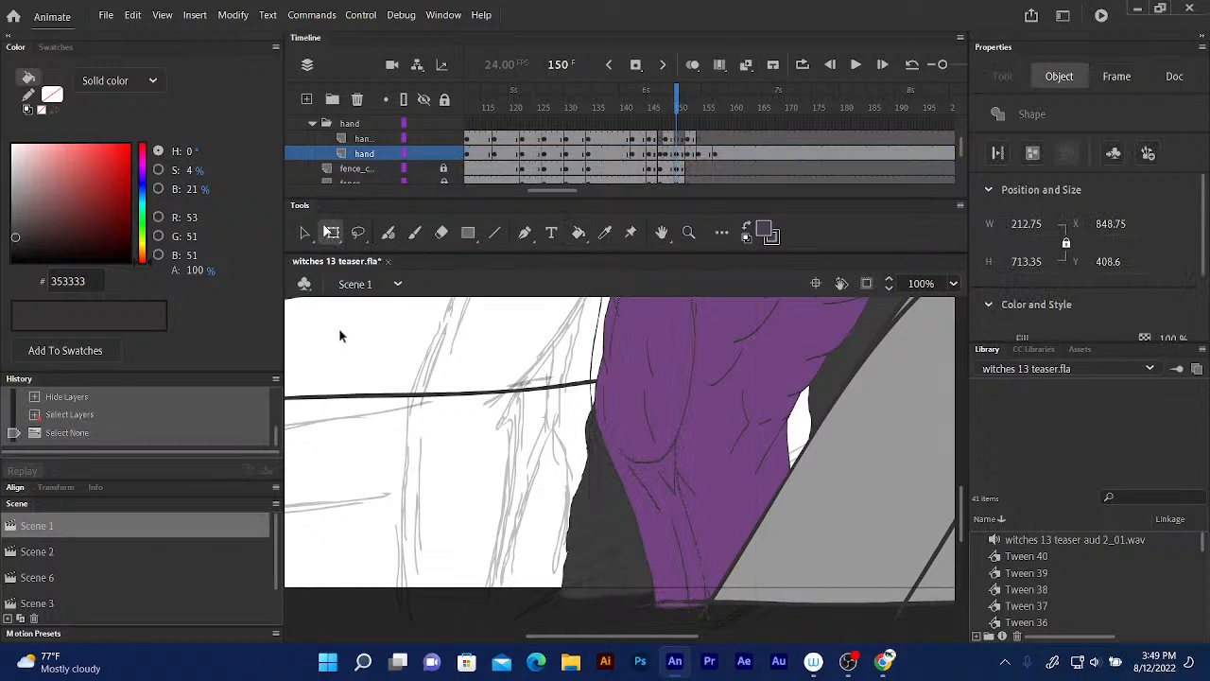
click(343, 333)
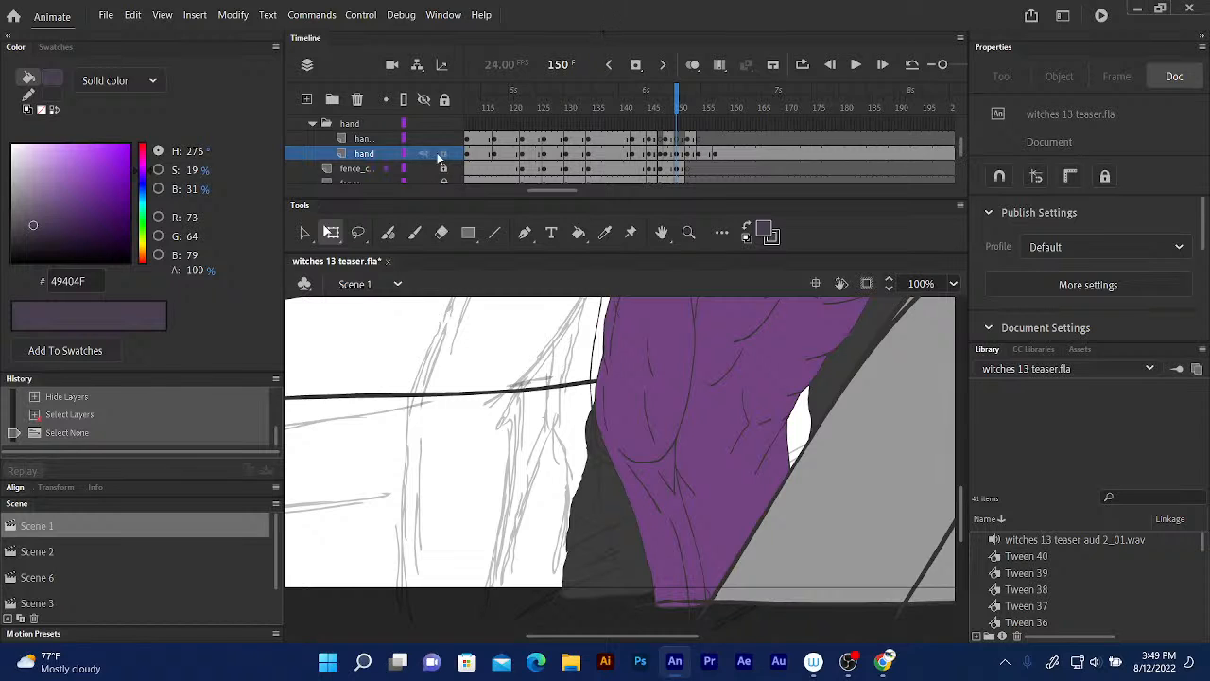
click(385, 154)
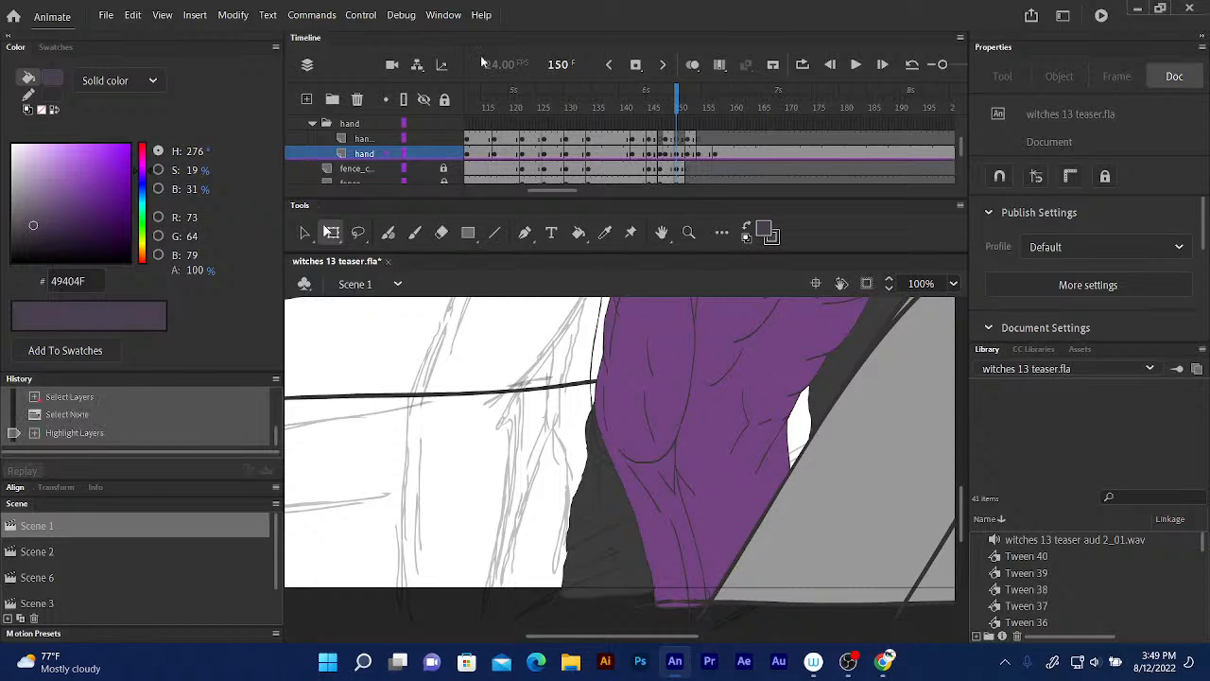
- Turn off the body layer's highlight and hide the whole body folder
scroll(961, 138, down, 2)
scroll(962, 140, down, 3)
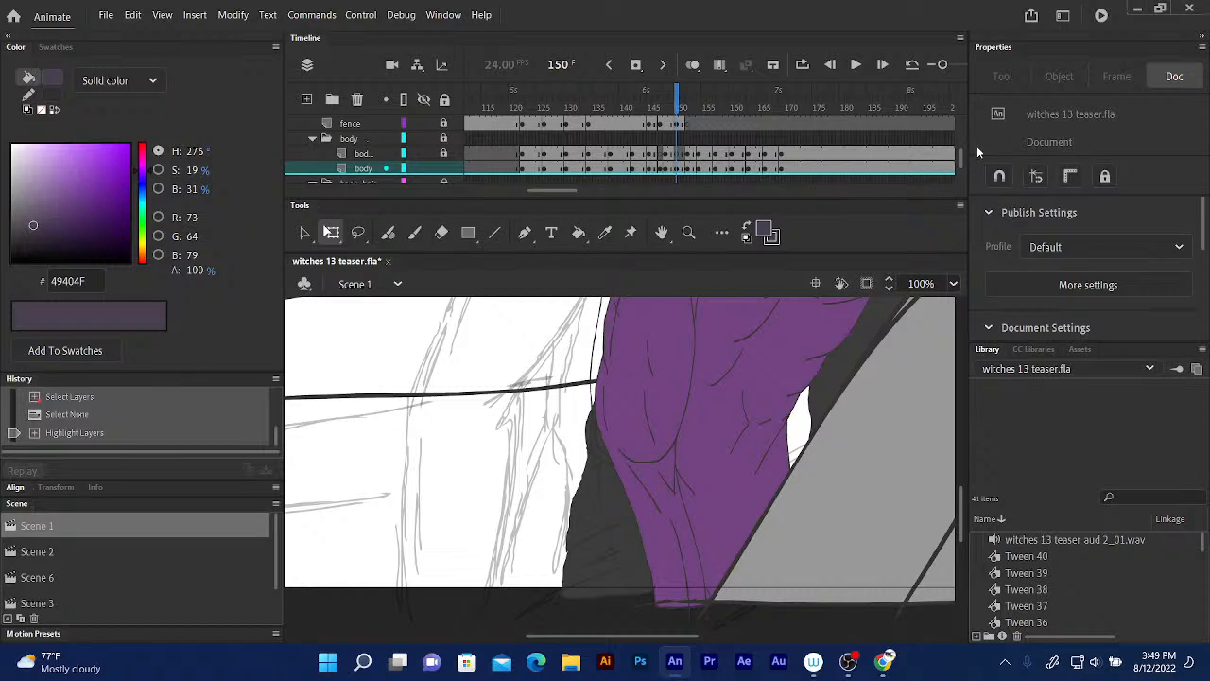
click(387, 168)
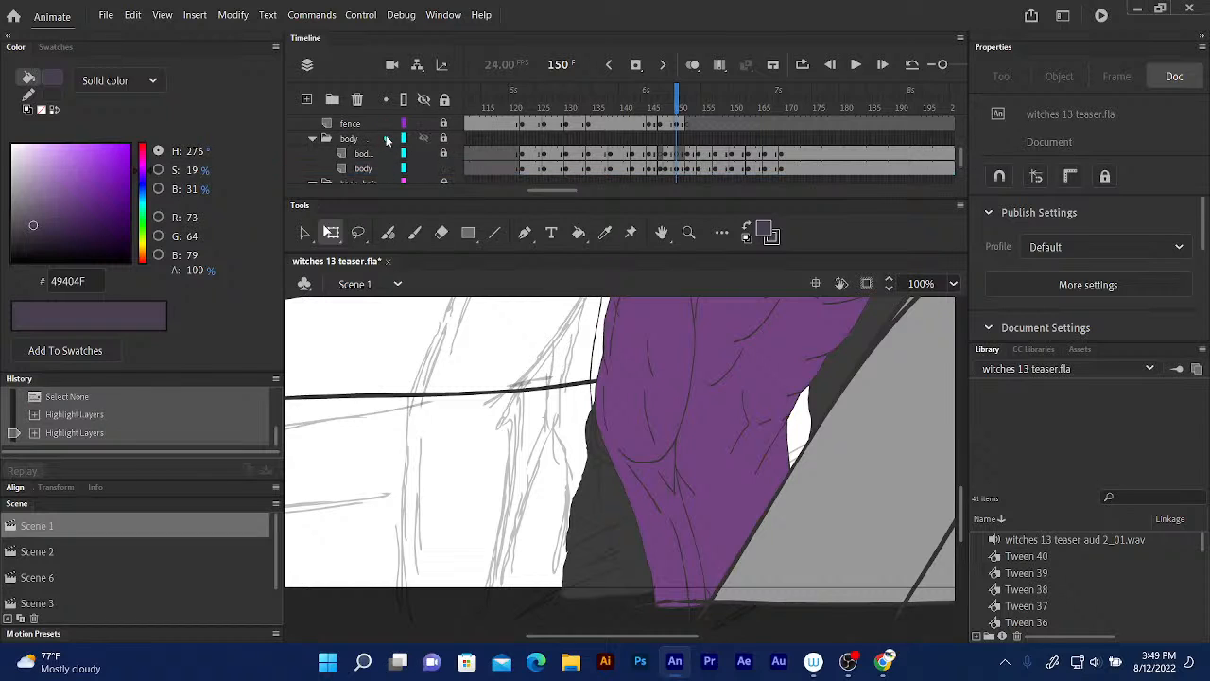
click(423, 138)
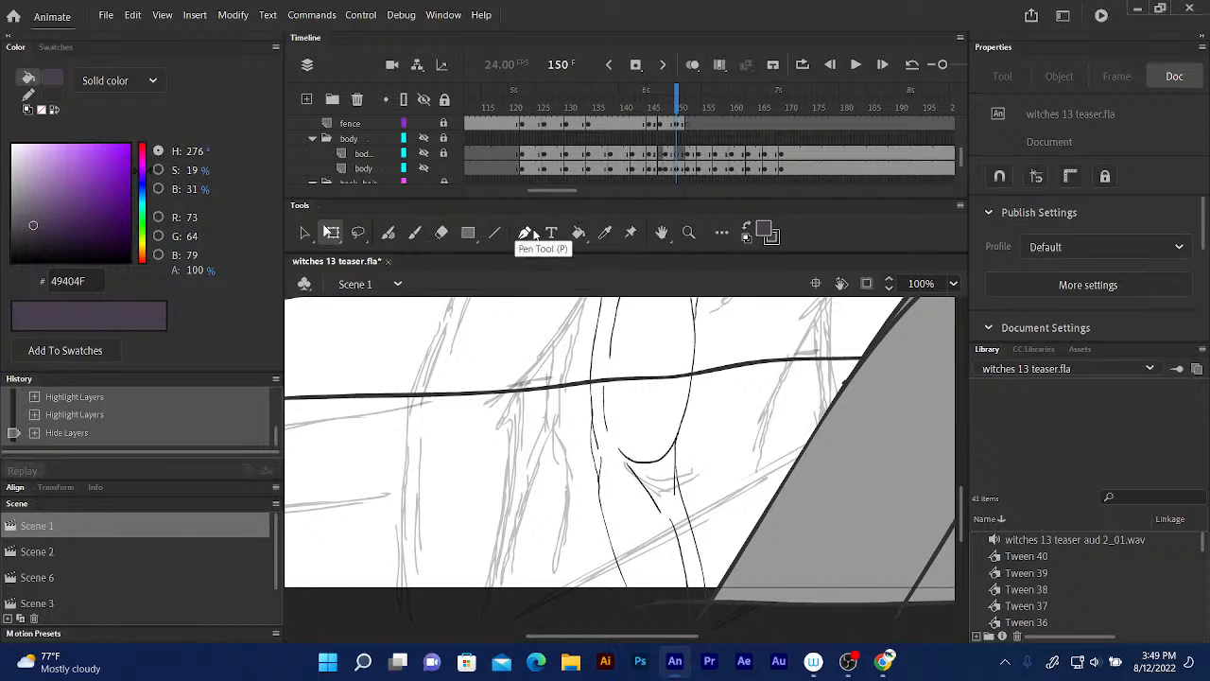
- Sample the outline color 353333 and reinforce the arm outline with the Fluid Brush where its two lines meet beside the elbow
click(606, 233)
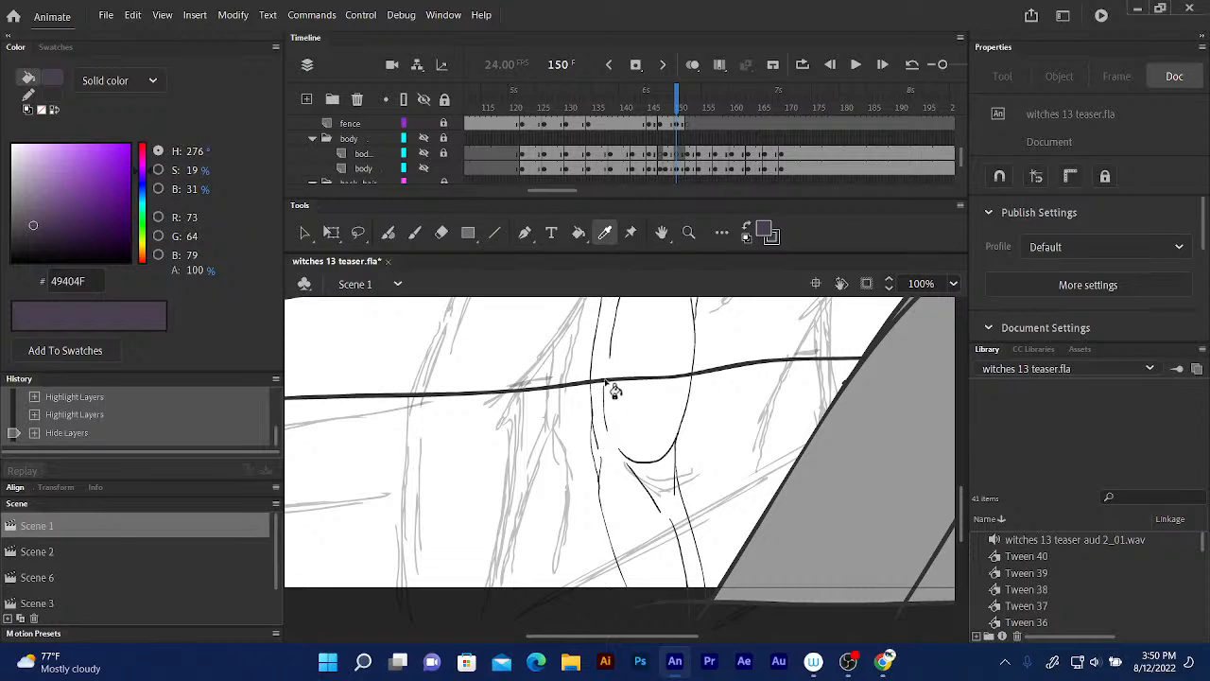
click(611, 386)
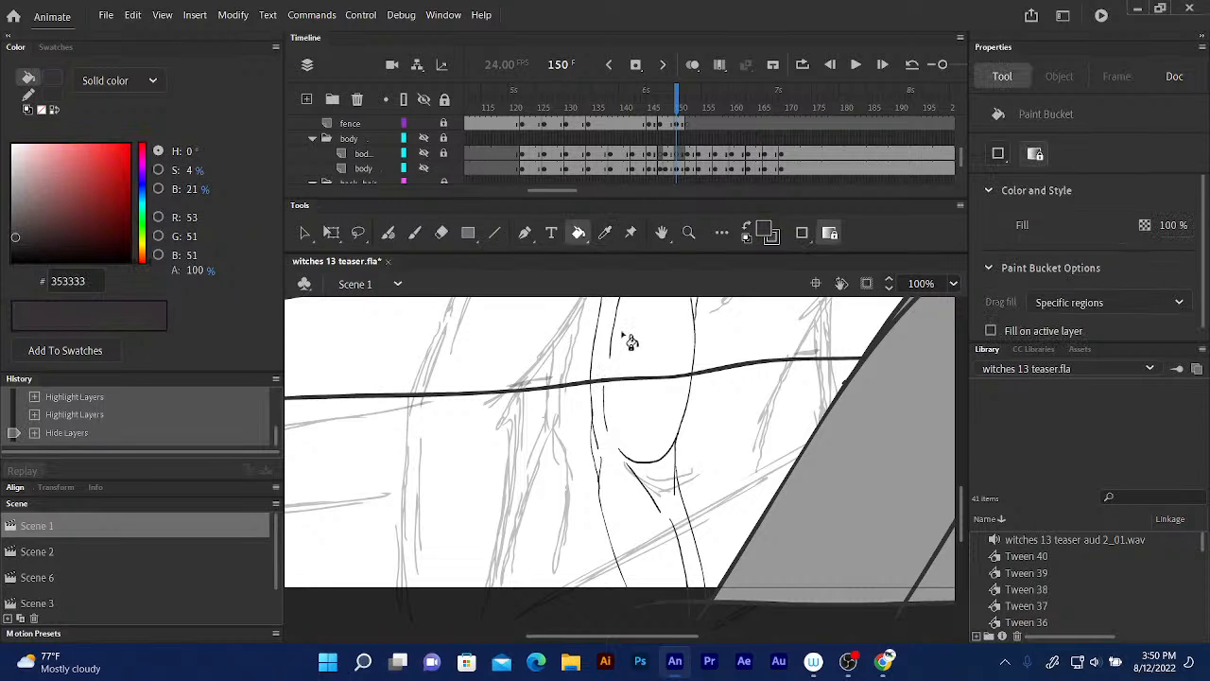
key(ctrl+equal)
key(ctrl+equal)
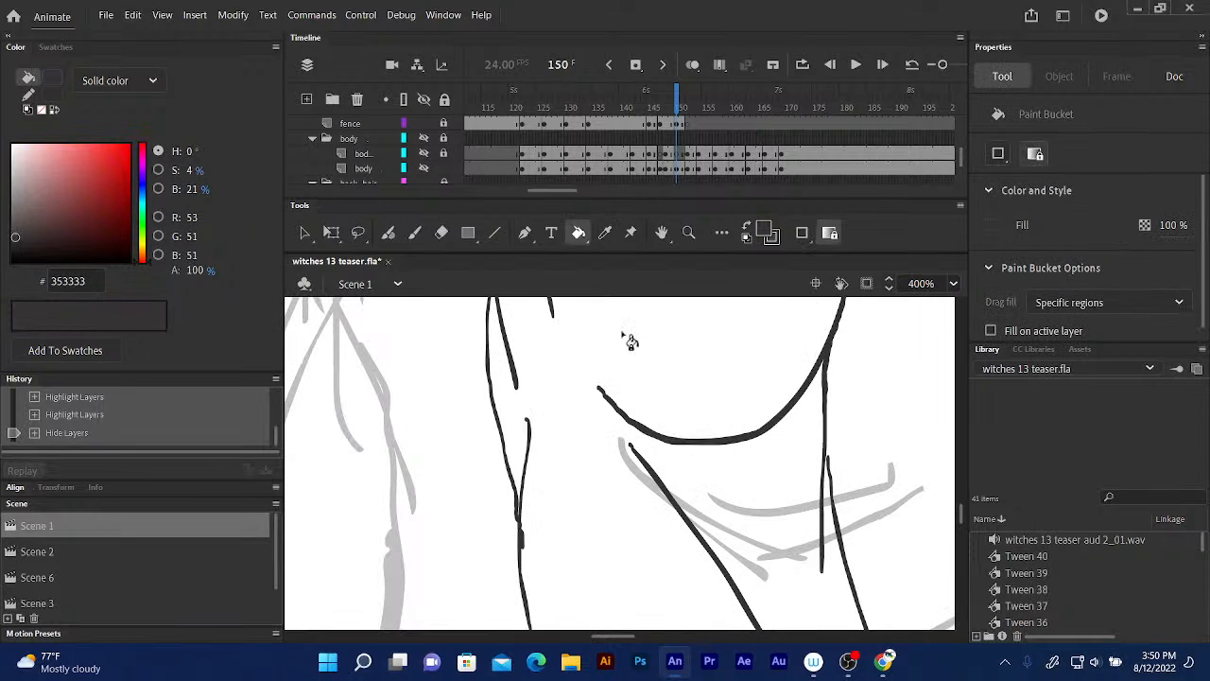
scroll(605, 340, down, 3)
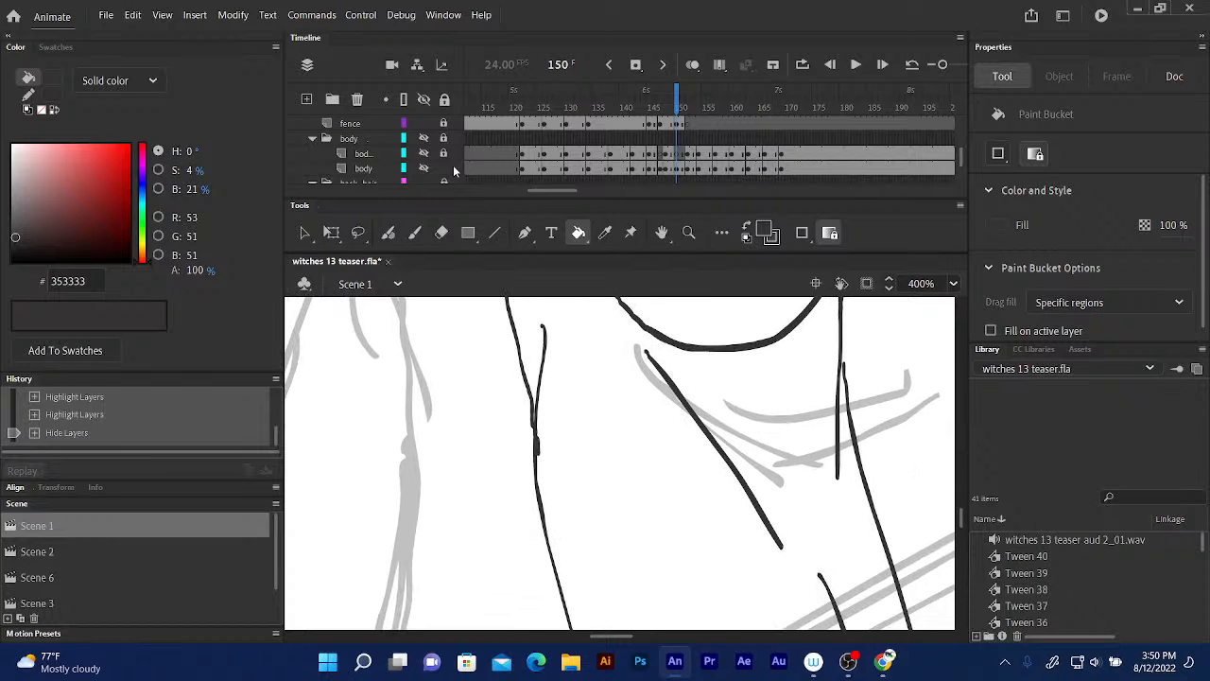
click(389, 232)
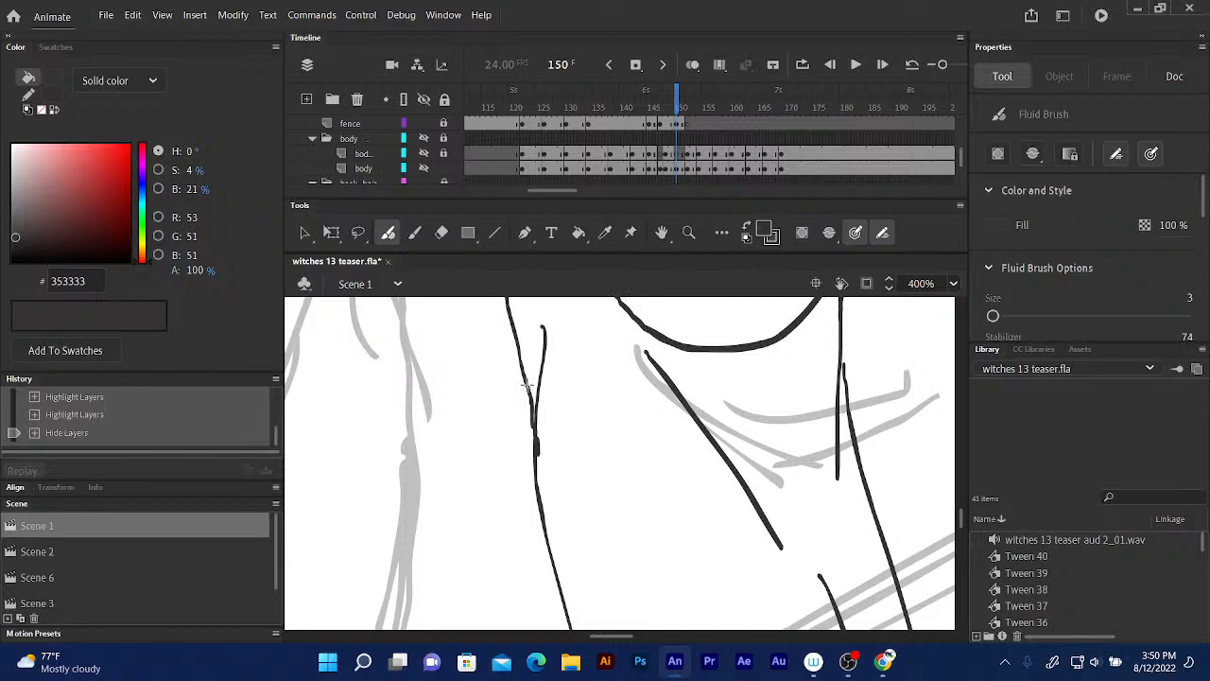
mouse_move(526, 383)
mouse_down()
mouse_move(535, 459)
mouse_move(530, 402)
mouse_up()
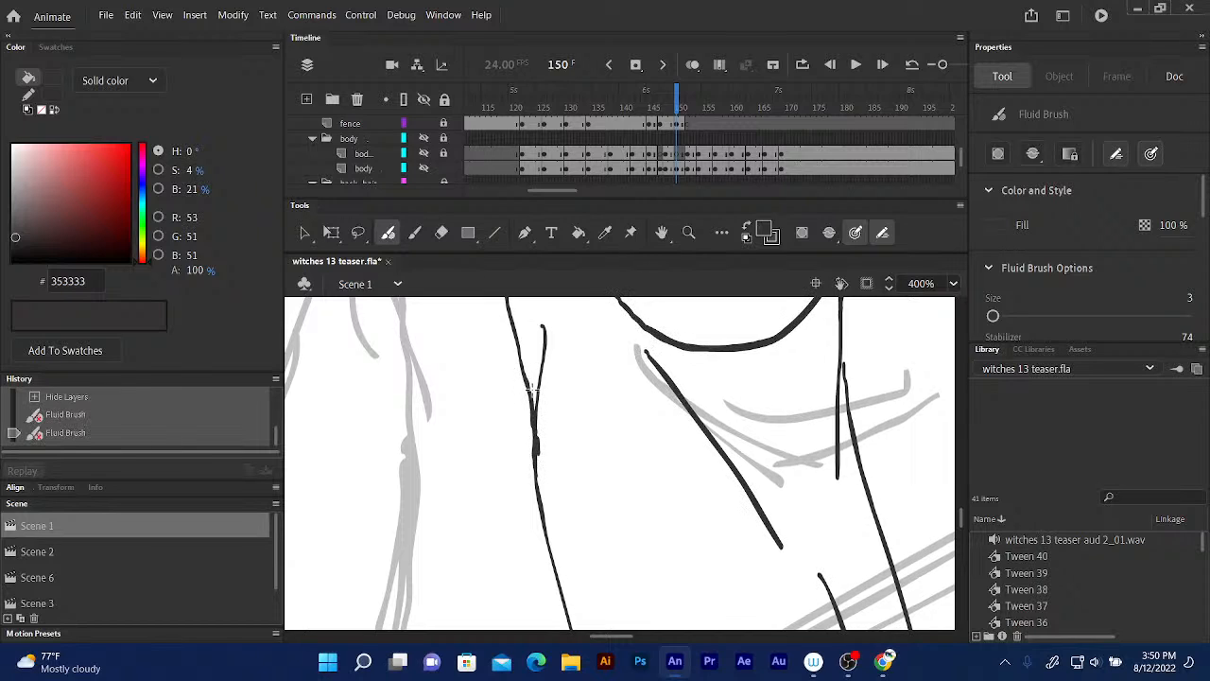
drag(548, 306, 546, 312)
- Erase the rough edges and the bump along the arm outline beside the elbow with the size 3 Eraser
key(e)
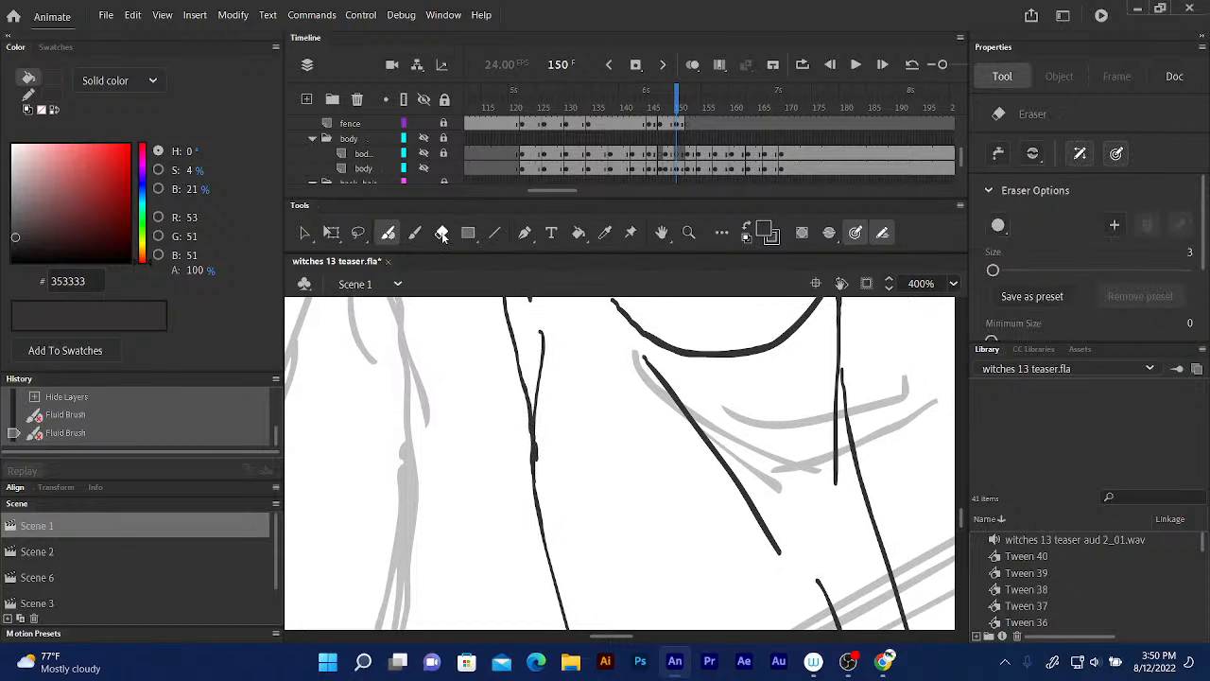
drag(533, 336, 536, 361)
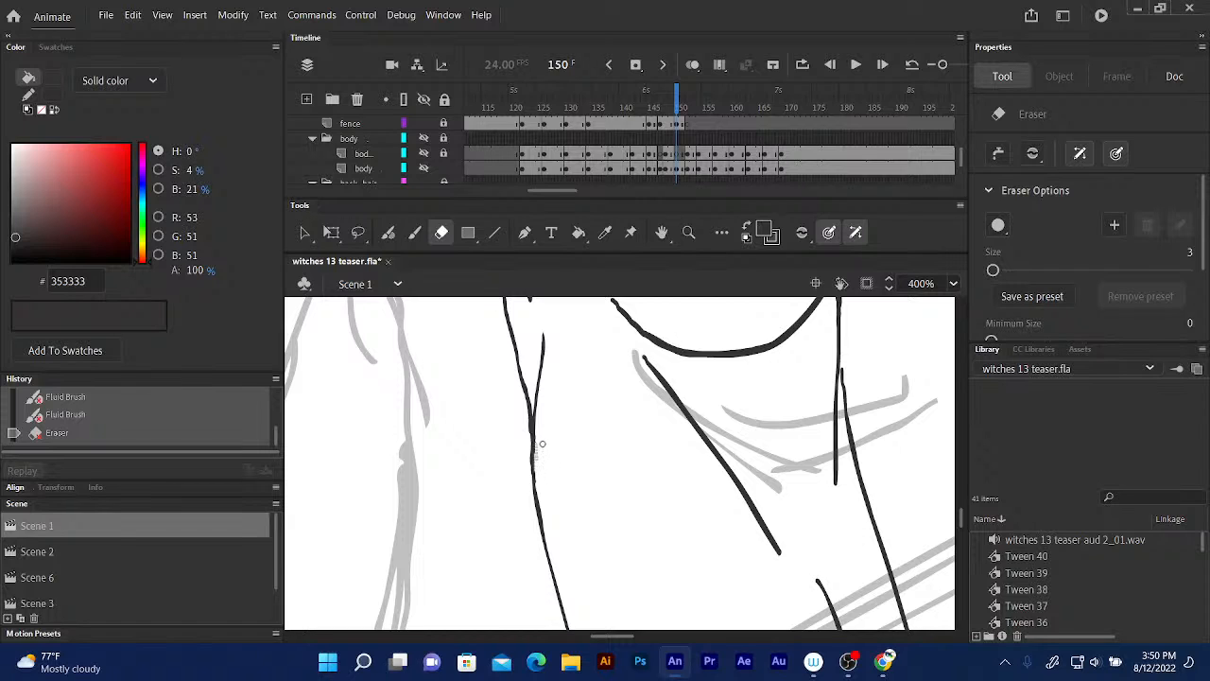
drag(543, 443, 543, 484)
- Join the overlapping lines on the elbow's other side with Fluid Brush strokes and touch up that forearm line at the stage edge
drag(593, 422, 486, 415)
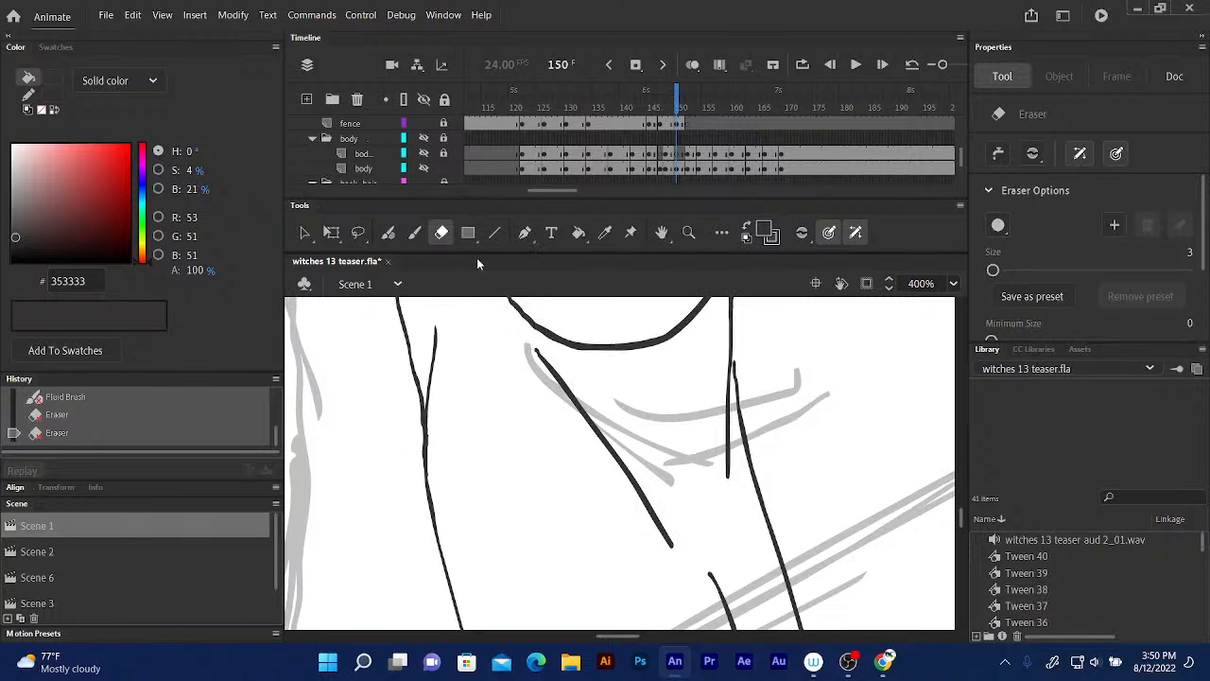
click(388, 233)
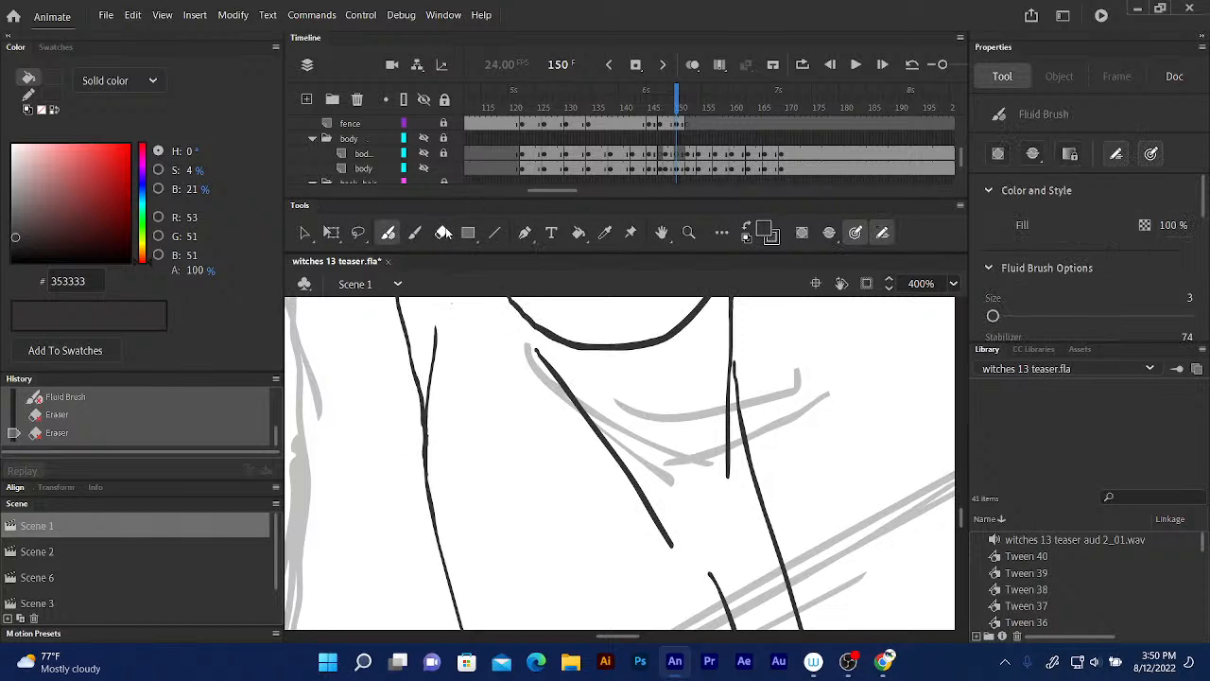
click(734, 370)
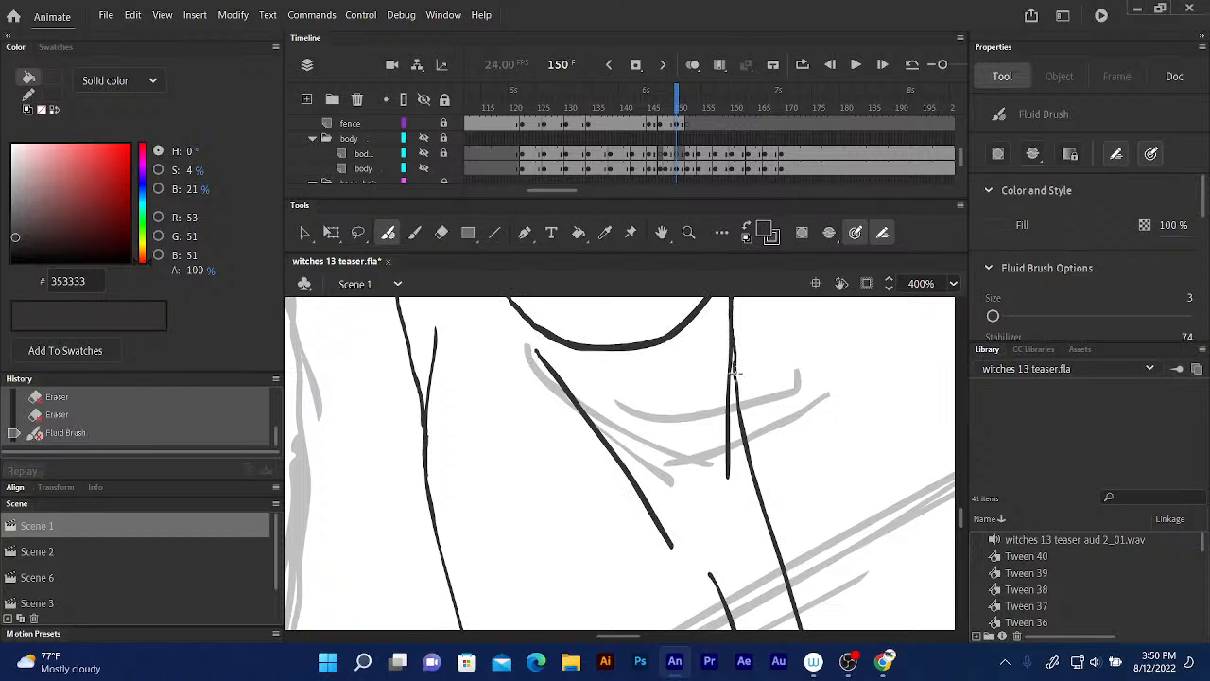
drag(734, 373, 745, 412)
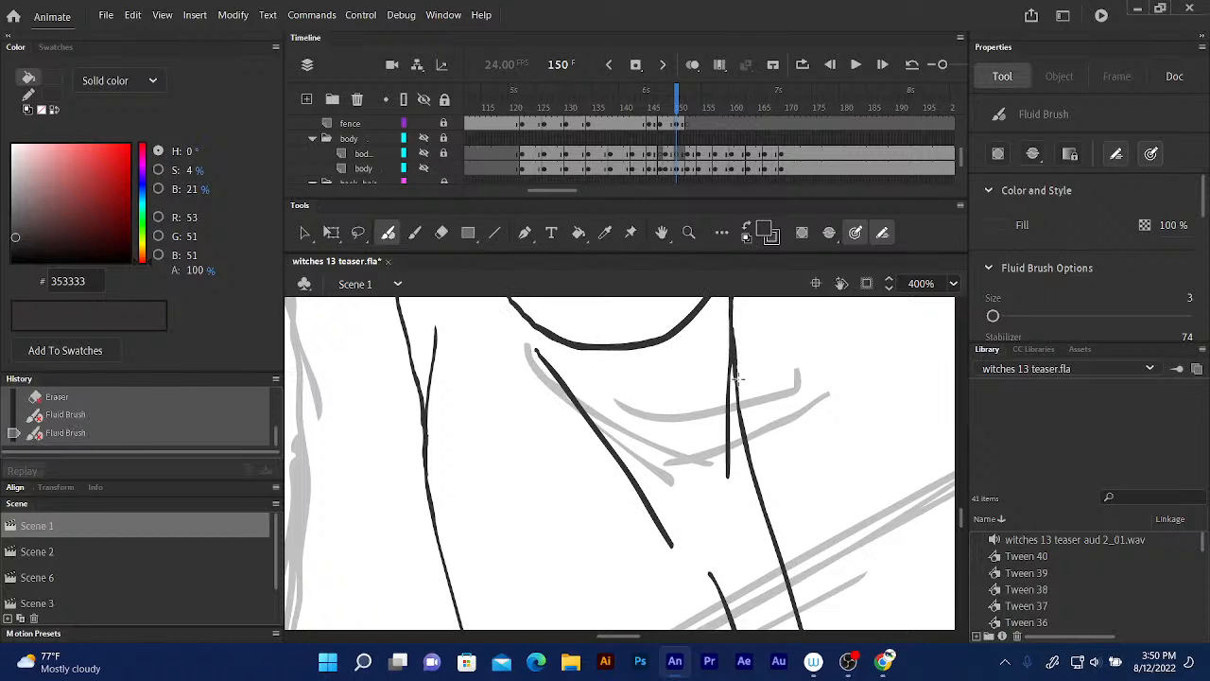
mouse_move(726, 475)
mouse_down()
mouse_move(690, 308)
mouse_move(672, 336)
mouse_up()
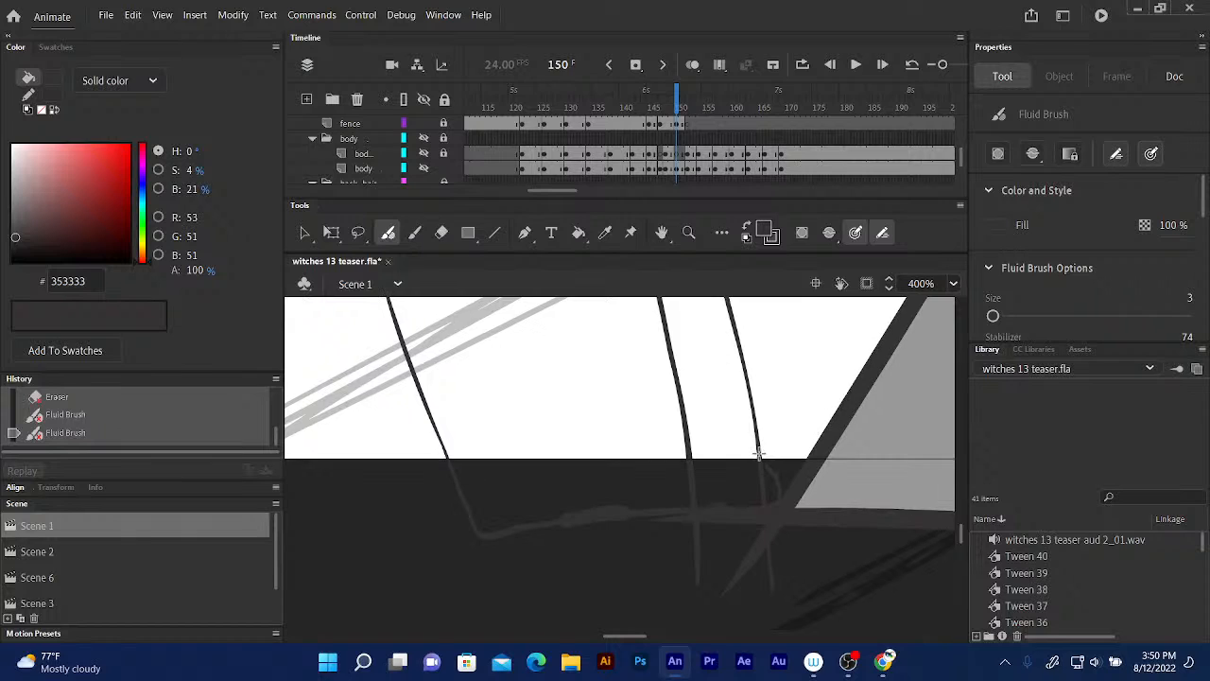
drag(759, 453, 762, 462)
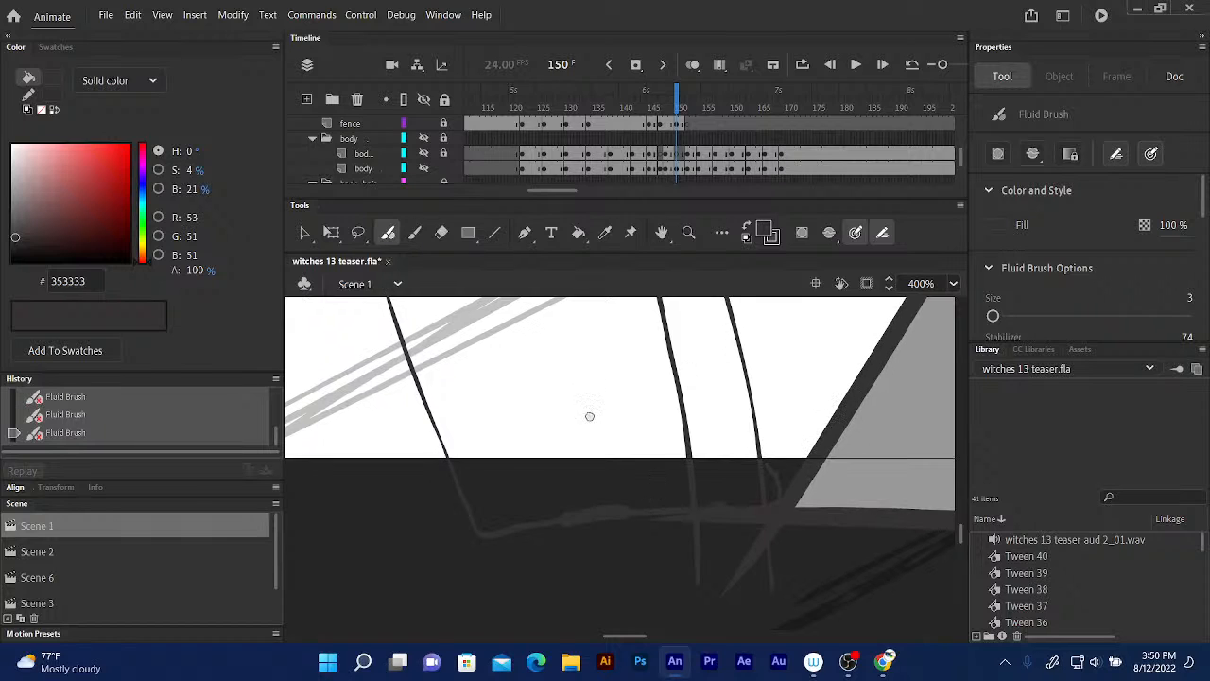
drag(589, 387, 617, 542)
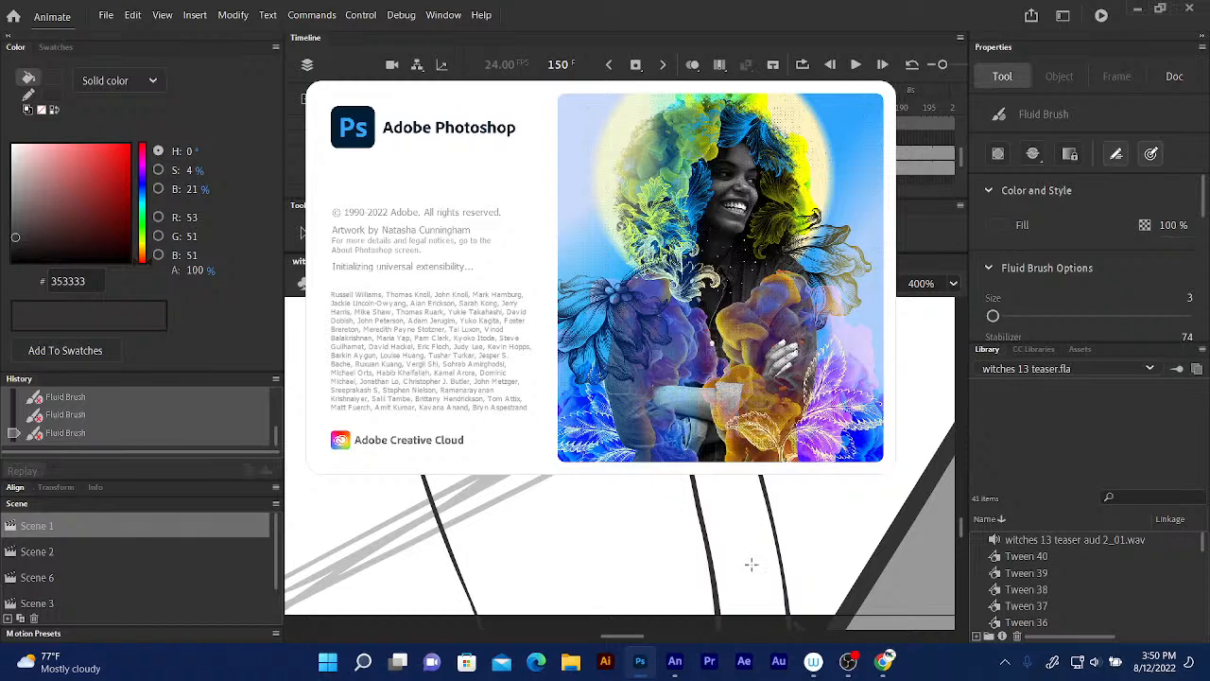
- Switch to the OBS window and check the stream and recording status
click(848, 660)
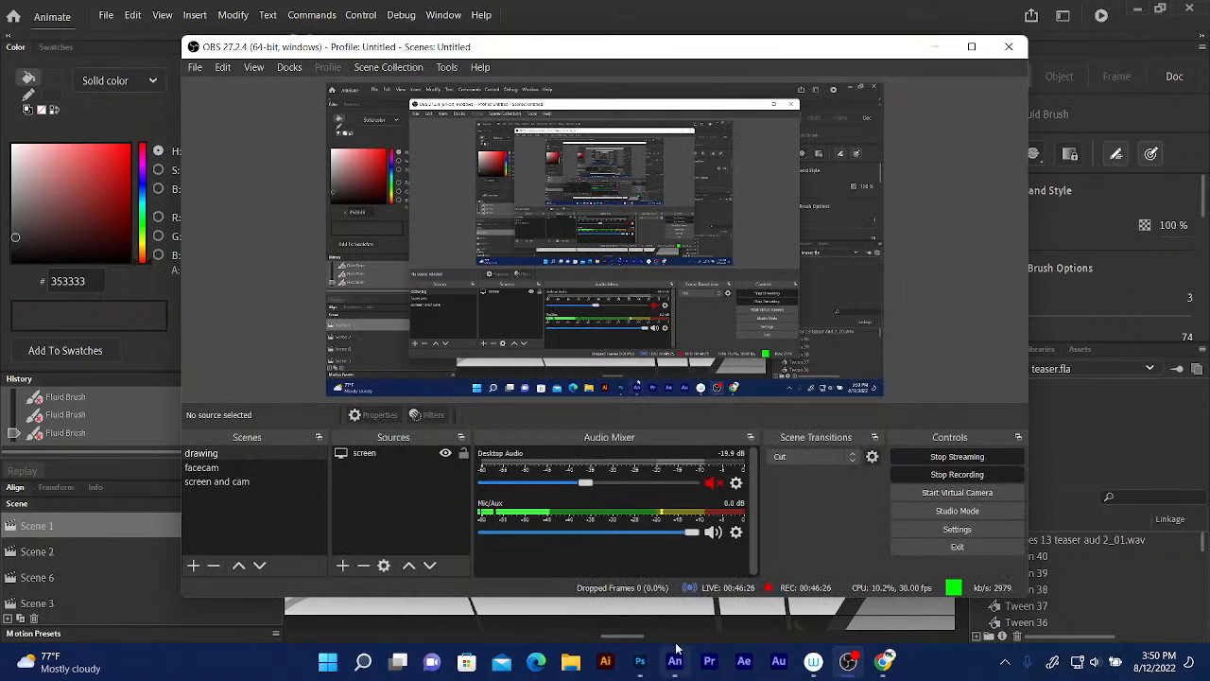
mouse_move(640, 661)
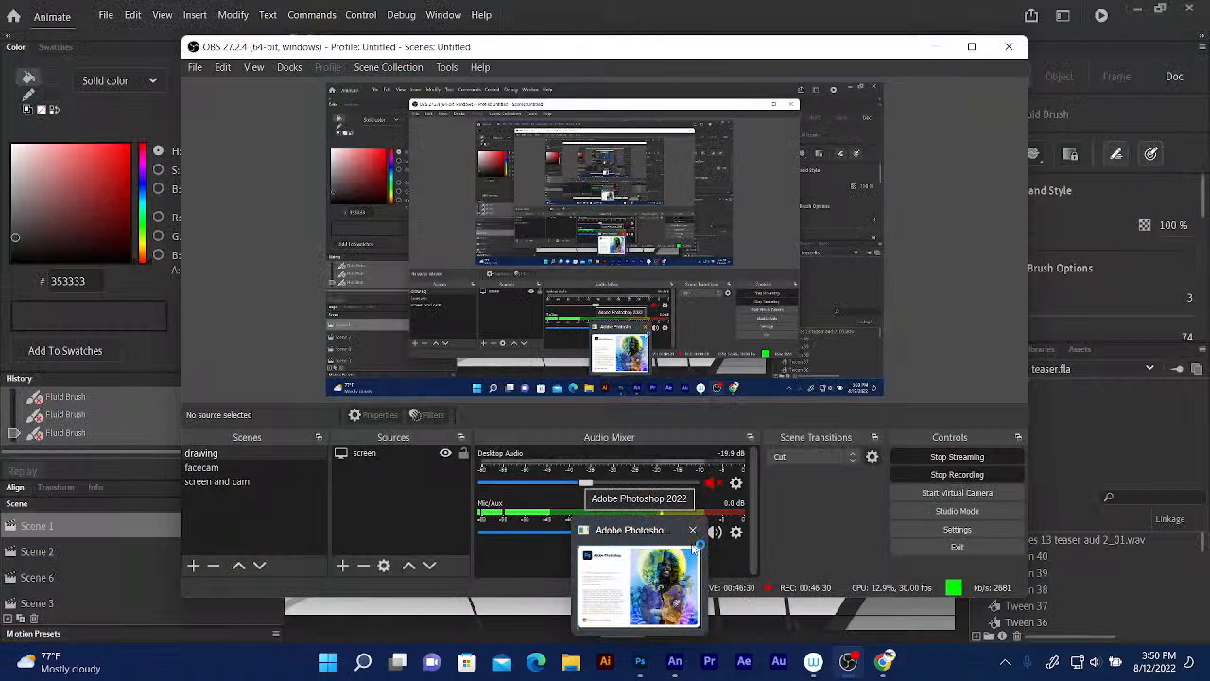
mouse_move(696, 549)
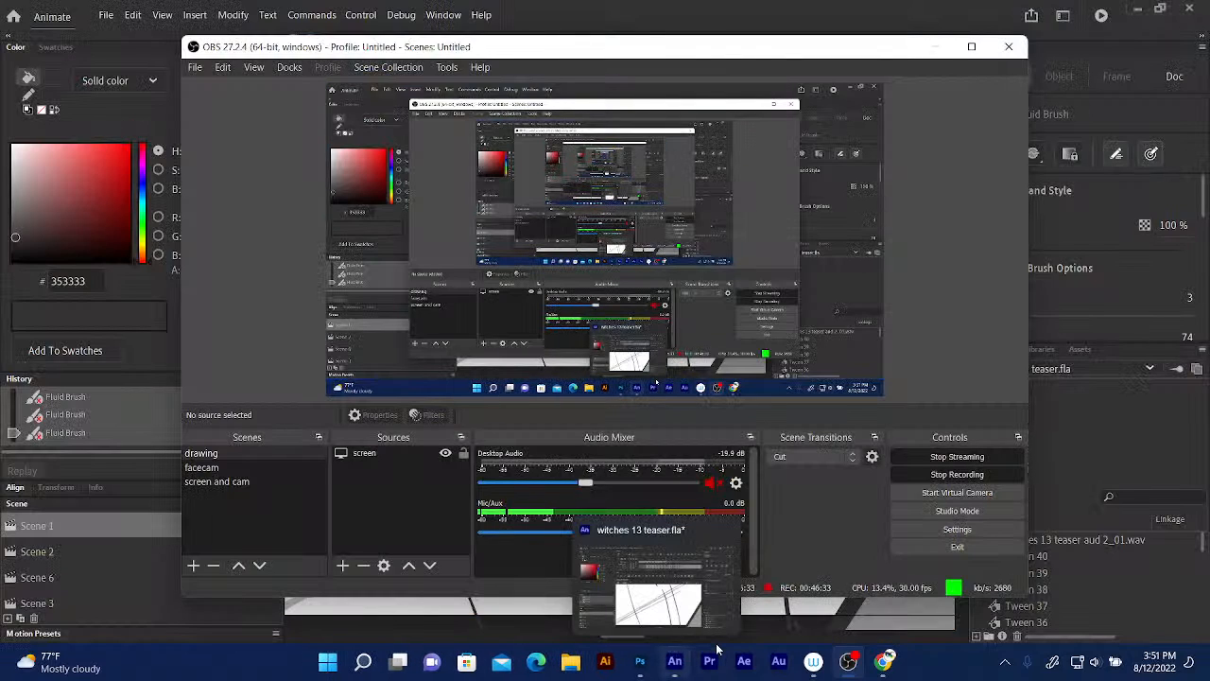
- Switch back to Animate and erase the bump where the arm's right outline meets the slanted line below the upper fence wire
click(674, 607)
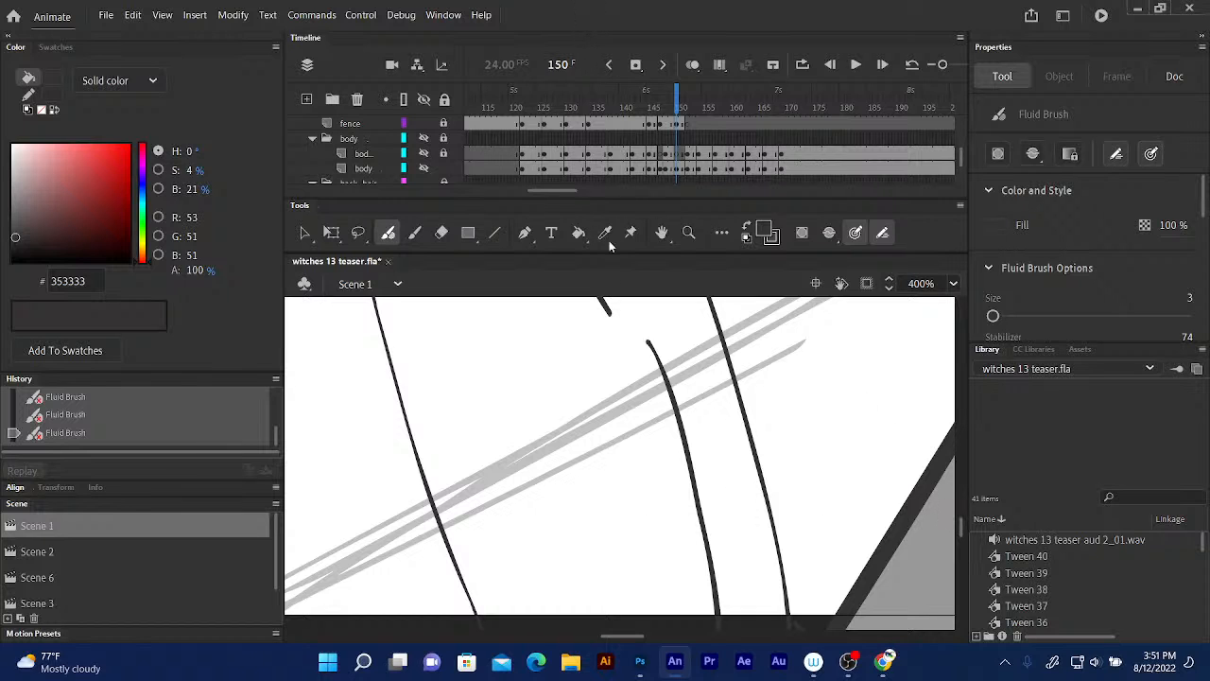
scroll(597, 430, up, 10)
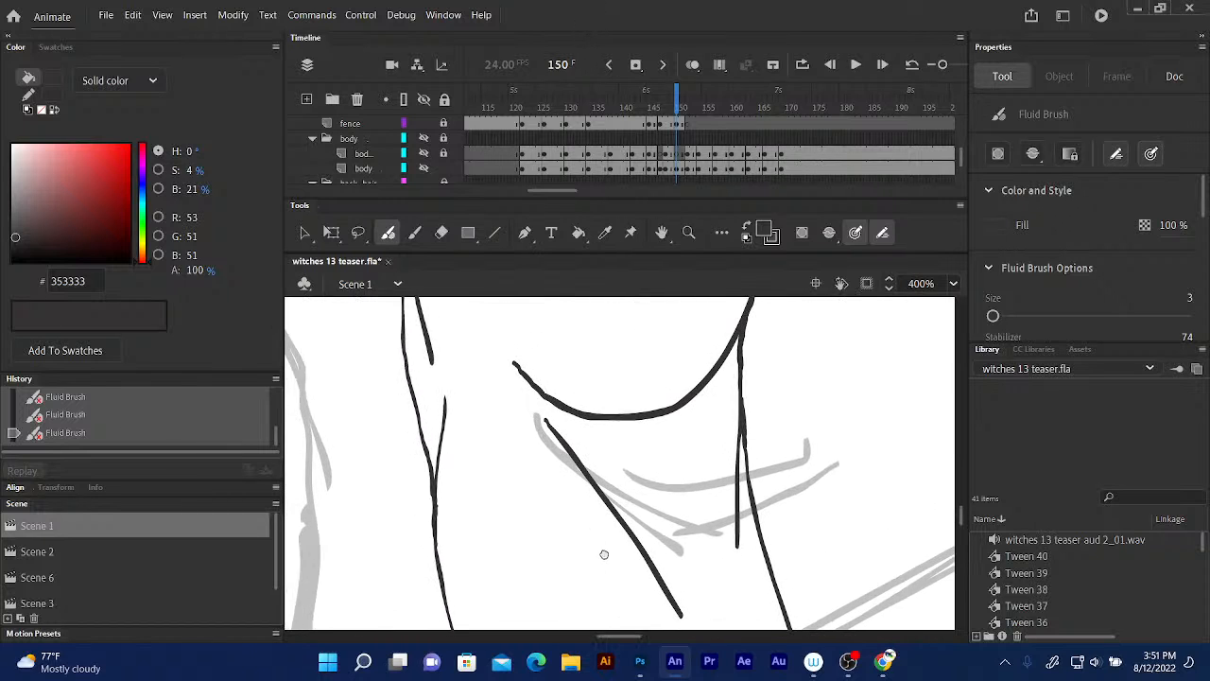
scroll(485, 402, up, 8)
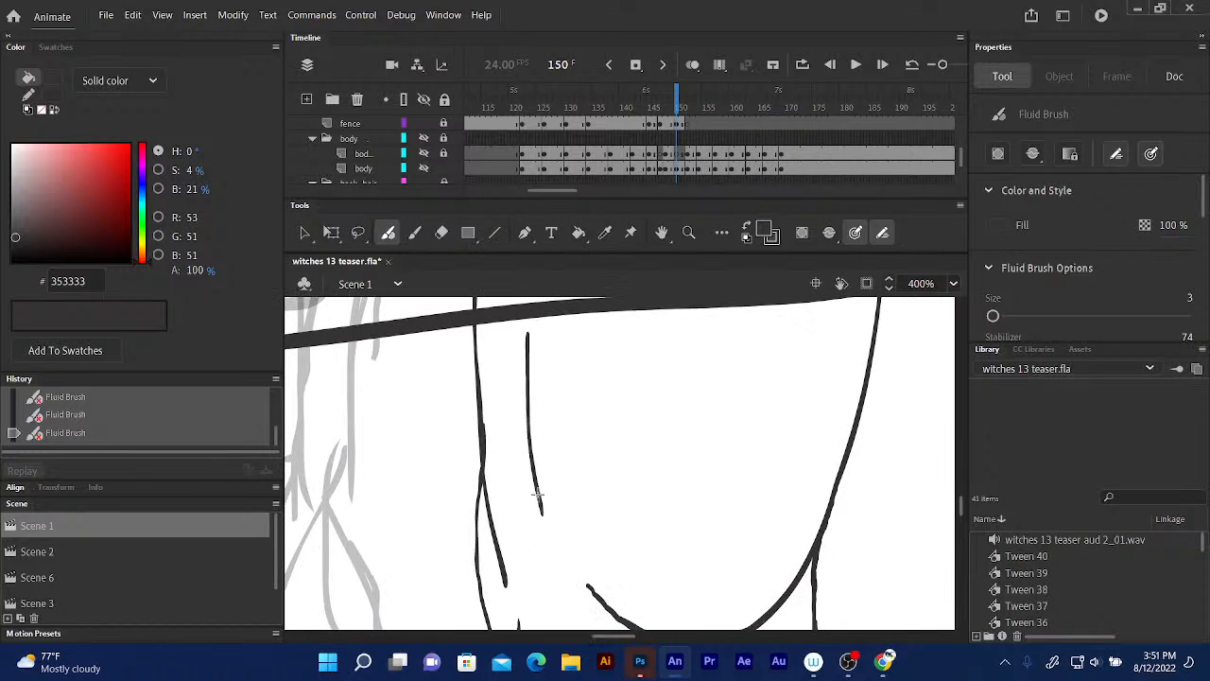
scroll(556, 532, up, 8)
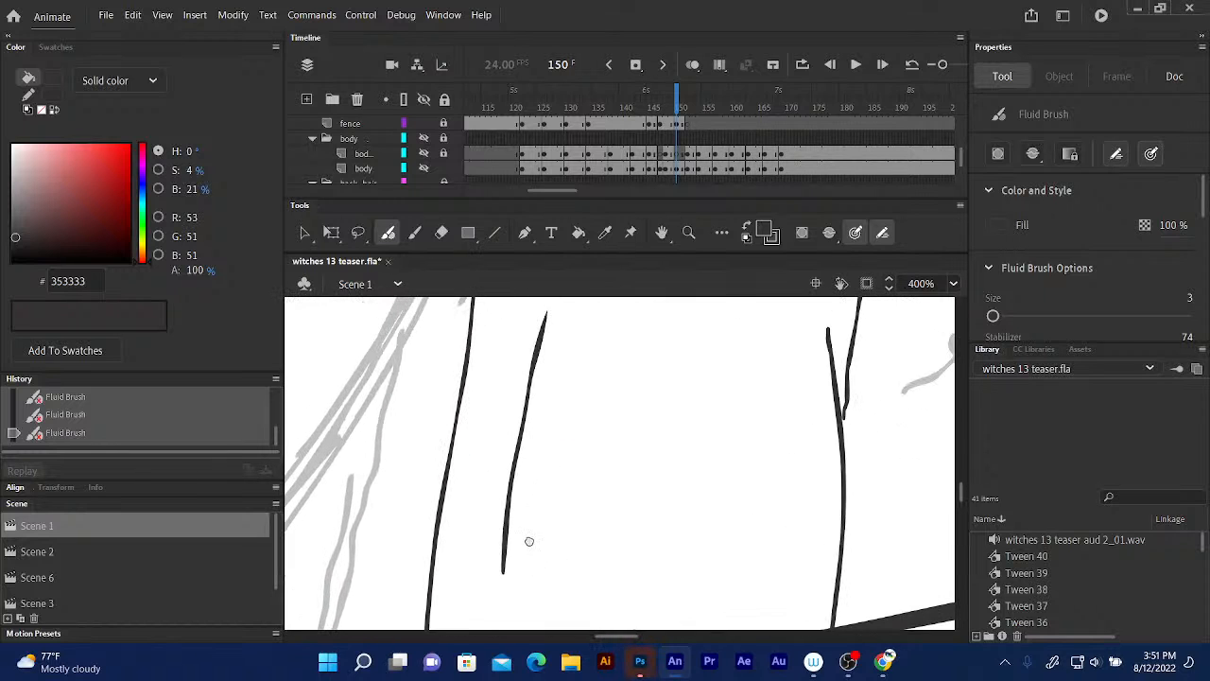
scroll(567, 486, up, 5)
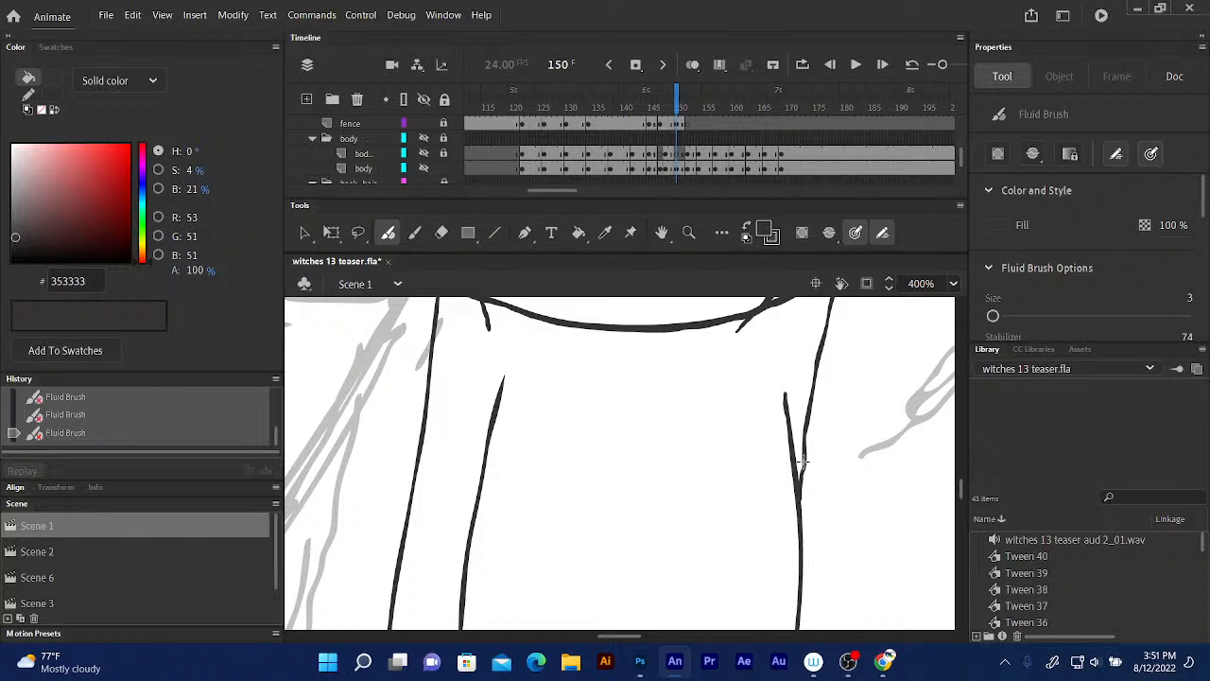
scroll(596, 381, right, 1)
scroll(596, 381, up, 5)
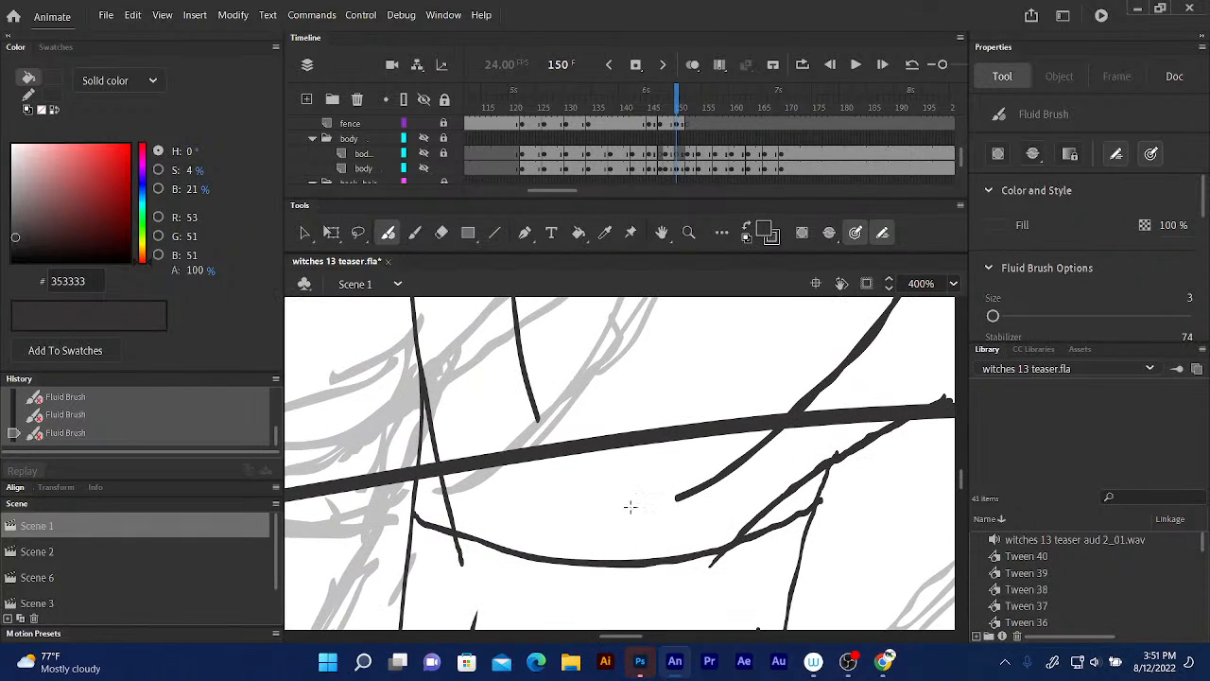
scroll(631, 493, right, 5)
scroll(630, 494, up, 1)
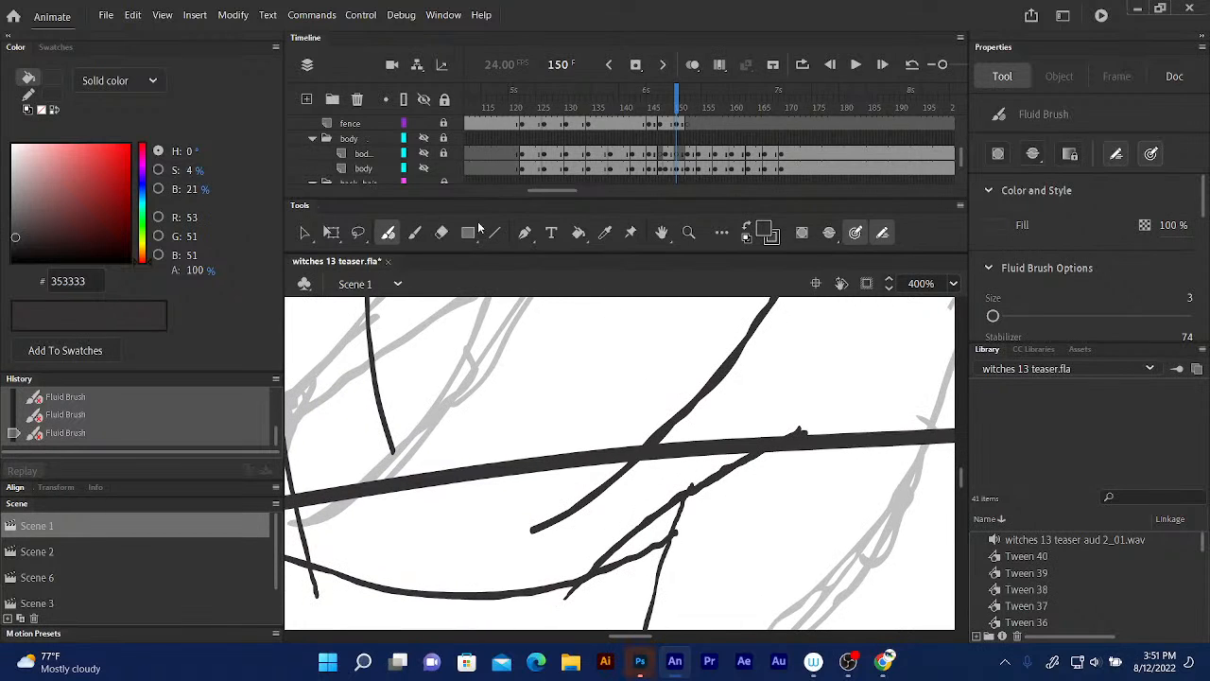
click(442, 233)
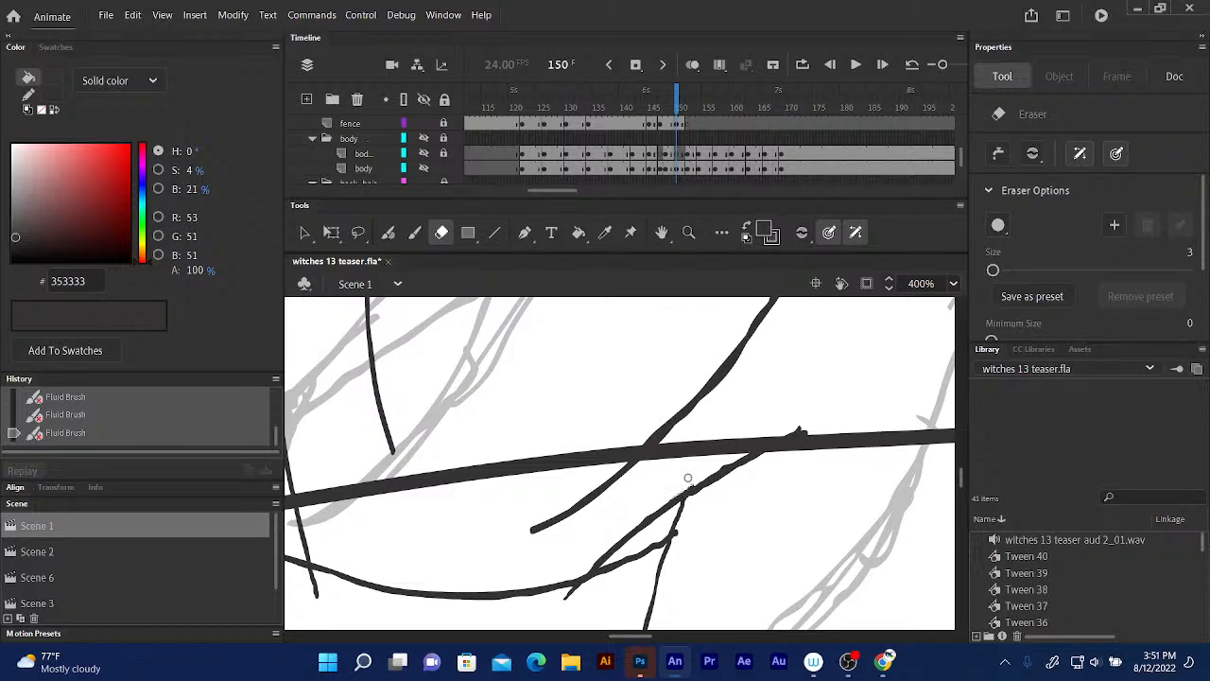
click(687, 477)
drag(714, 470, 742, 445)
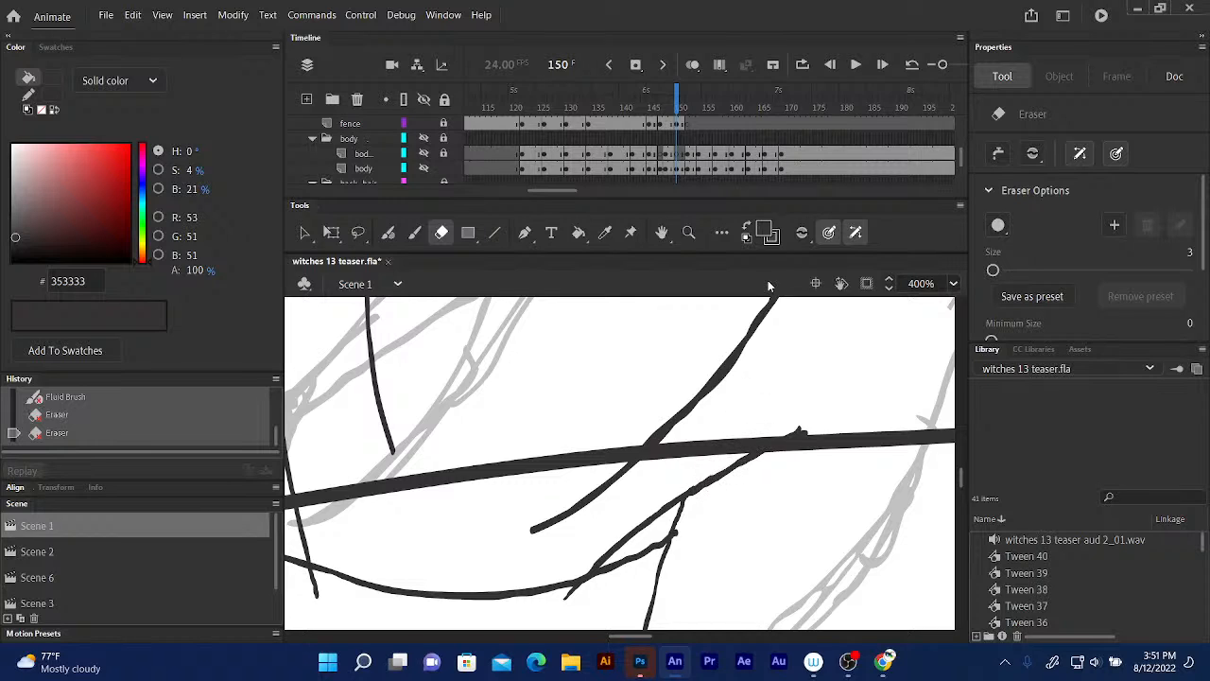
- Examine the arm line art around both fence wires, both closely and against the whole body
key(ctrl+minus)
key(ctrl+minus)
key(ctrl+minus)
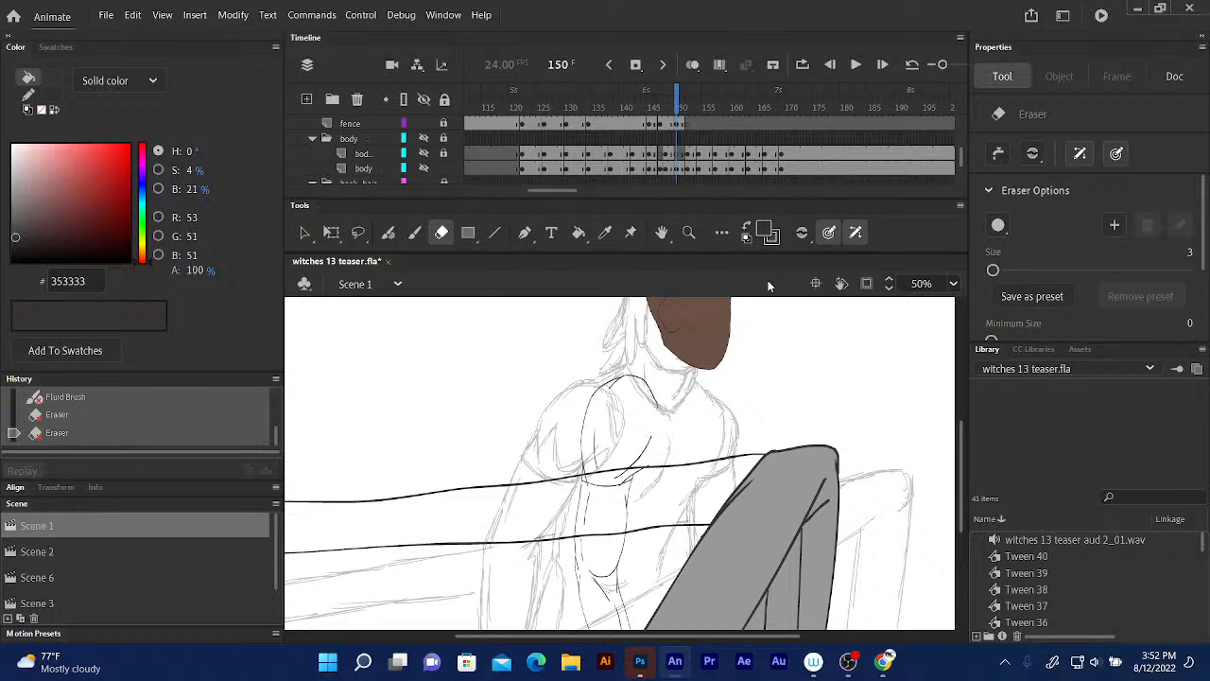
key(ctrl+equal)
key(ctrl+equal)
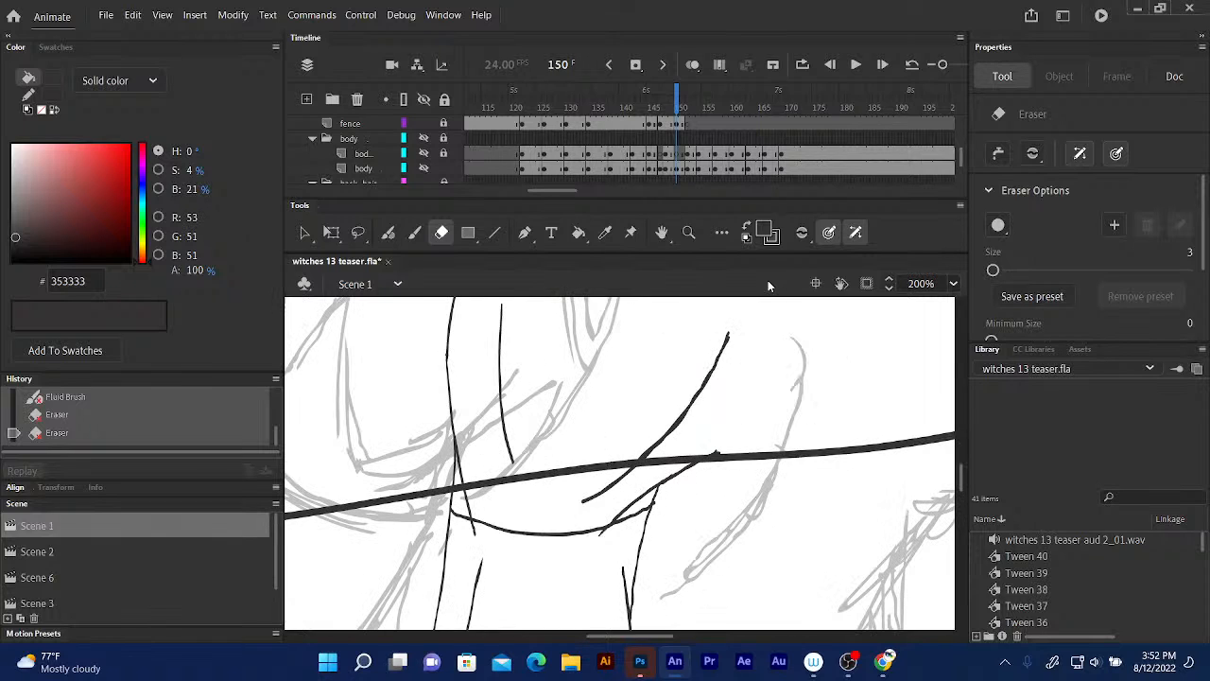
scroll(522, 350, down, 2)
scroll(522, 350, left, 2)
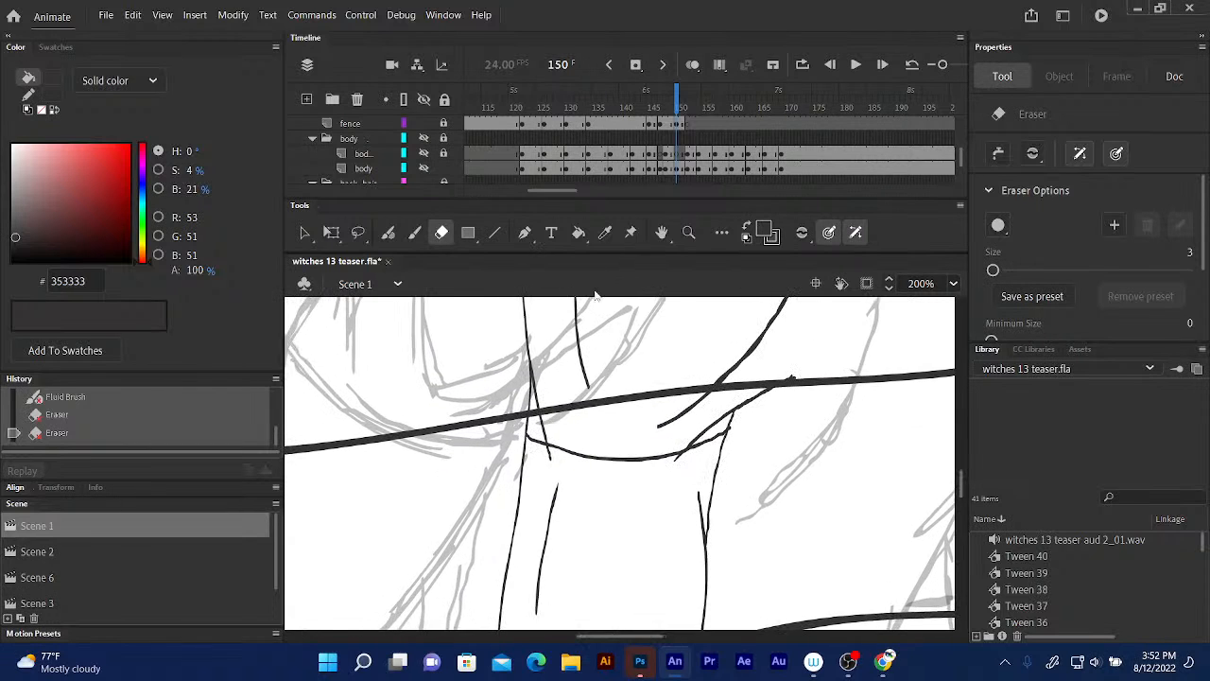
scroll(544, 354, left, 3)
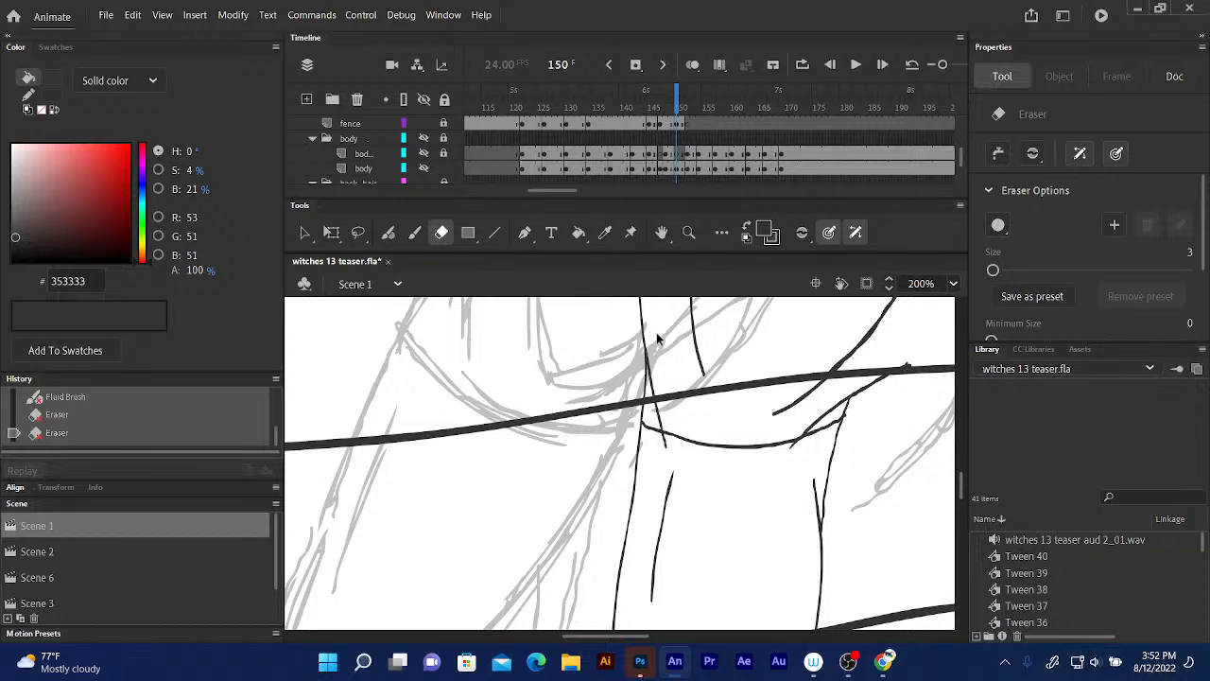
key(ctrl+minus)
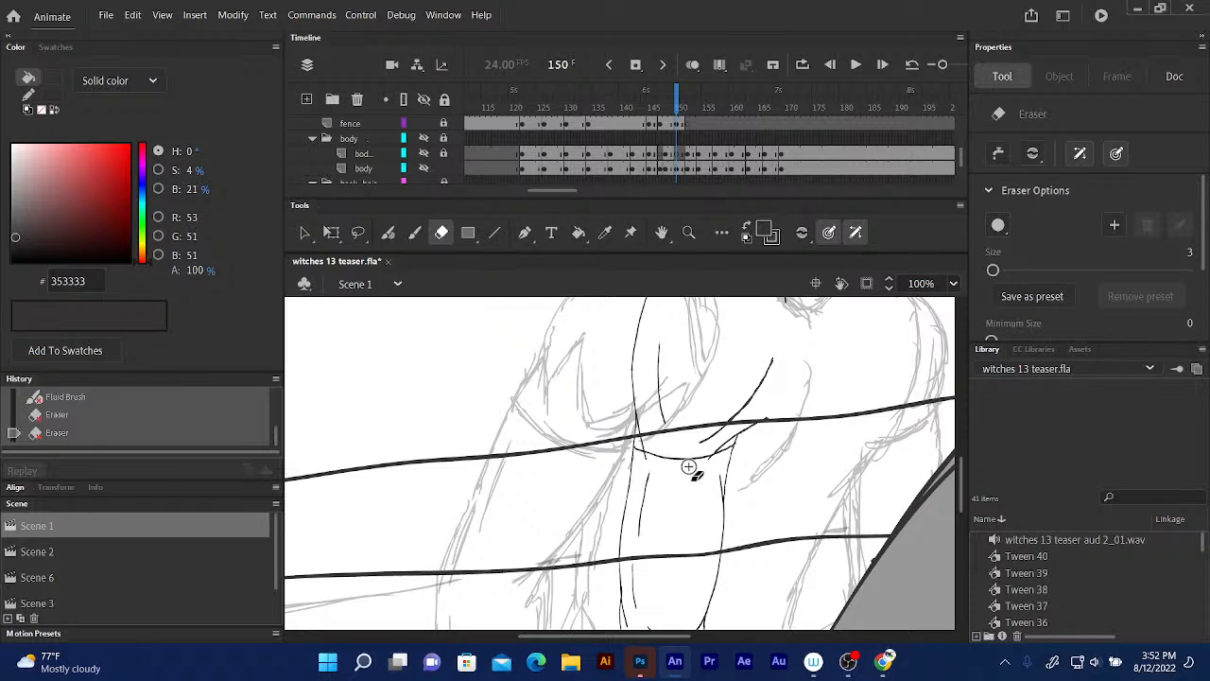
scroll(677, 459, down, 1)
scroll(682, 425, down, 4)
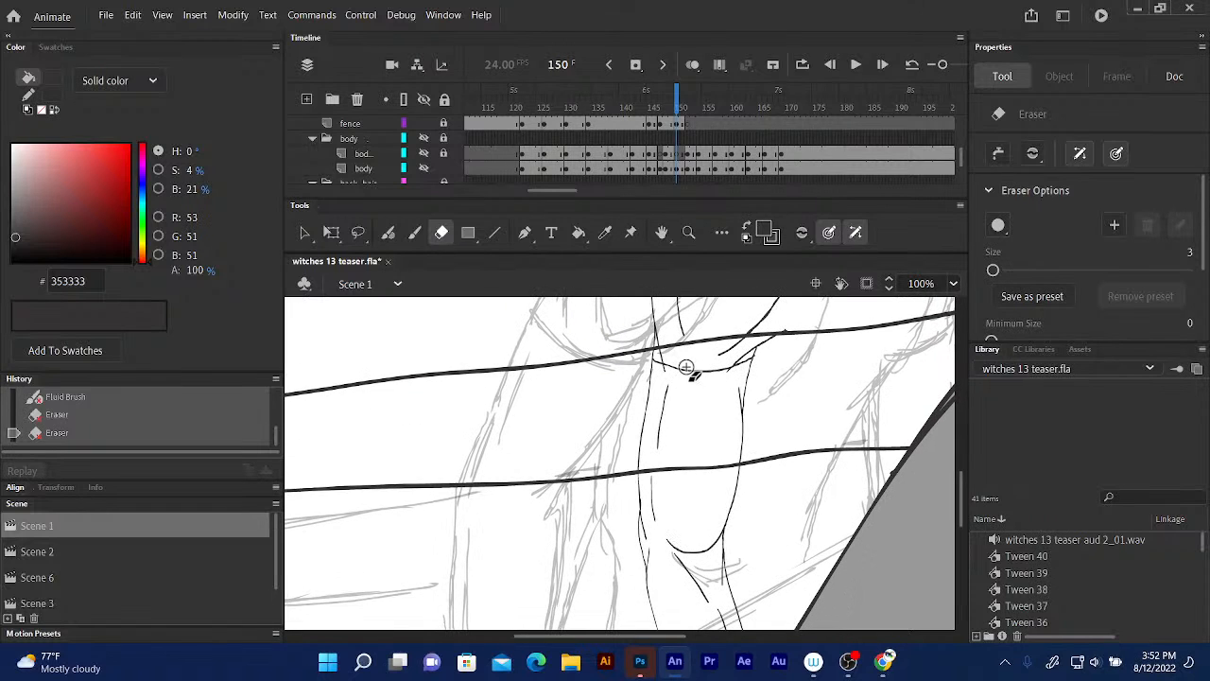
- Draw a new Fluid Brush line just outside the arm's left outline, starting below the lower fence wire and curving up past it
click(388, 233)
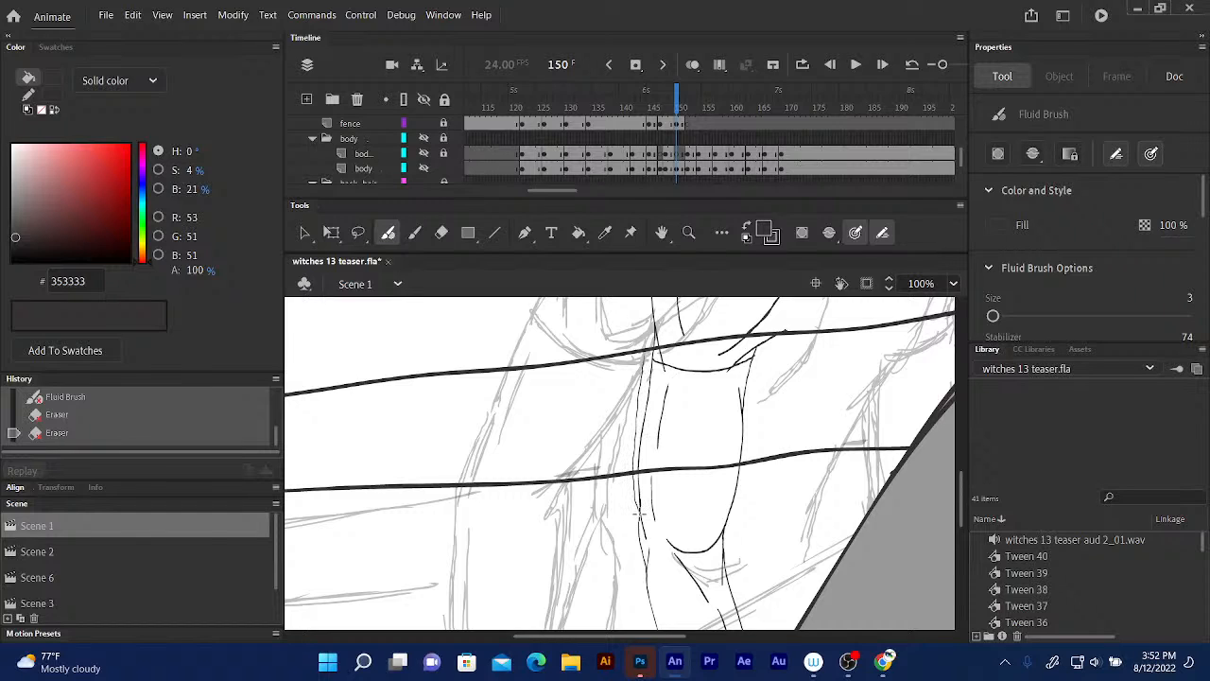
drag(639, 513, 636, 416)
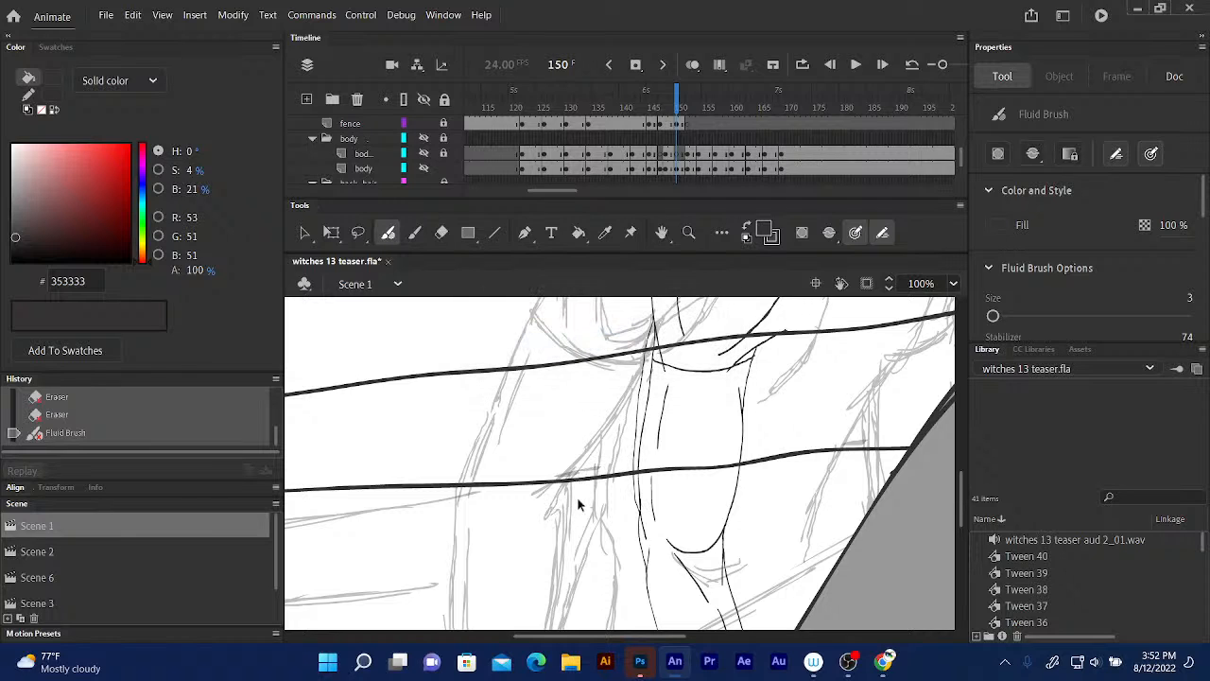
key(ctrl+z)
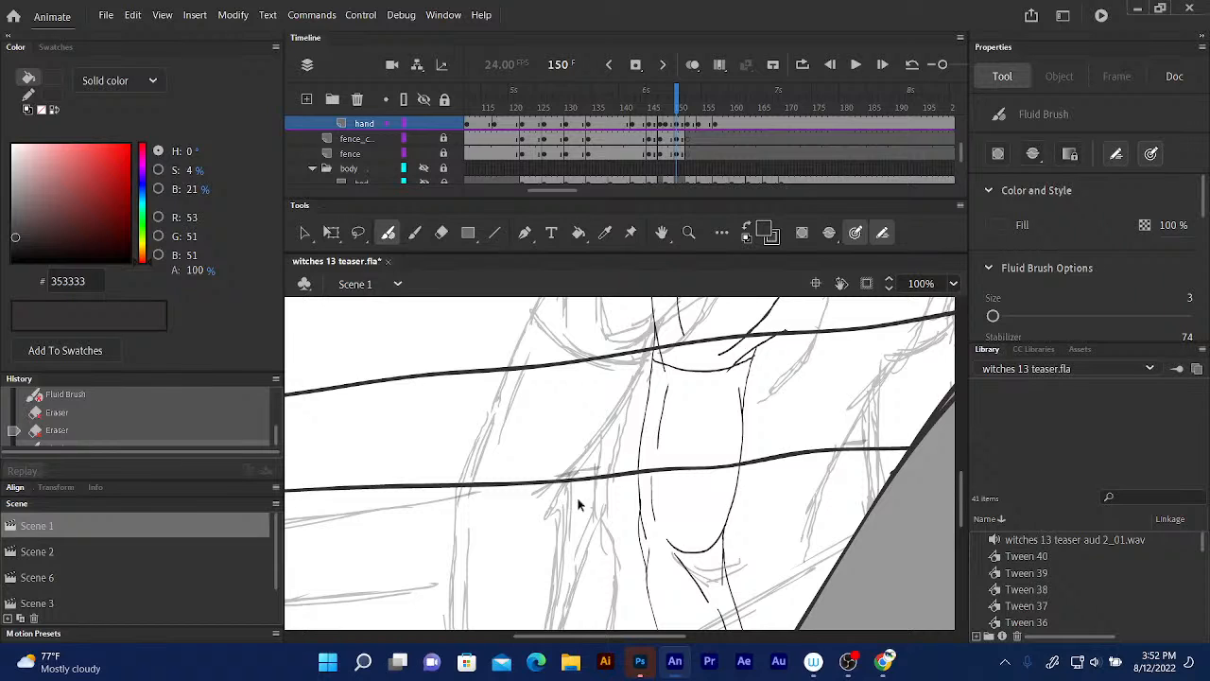
scroll(578, 499, up, 1)
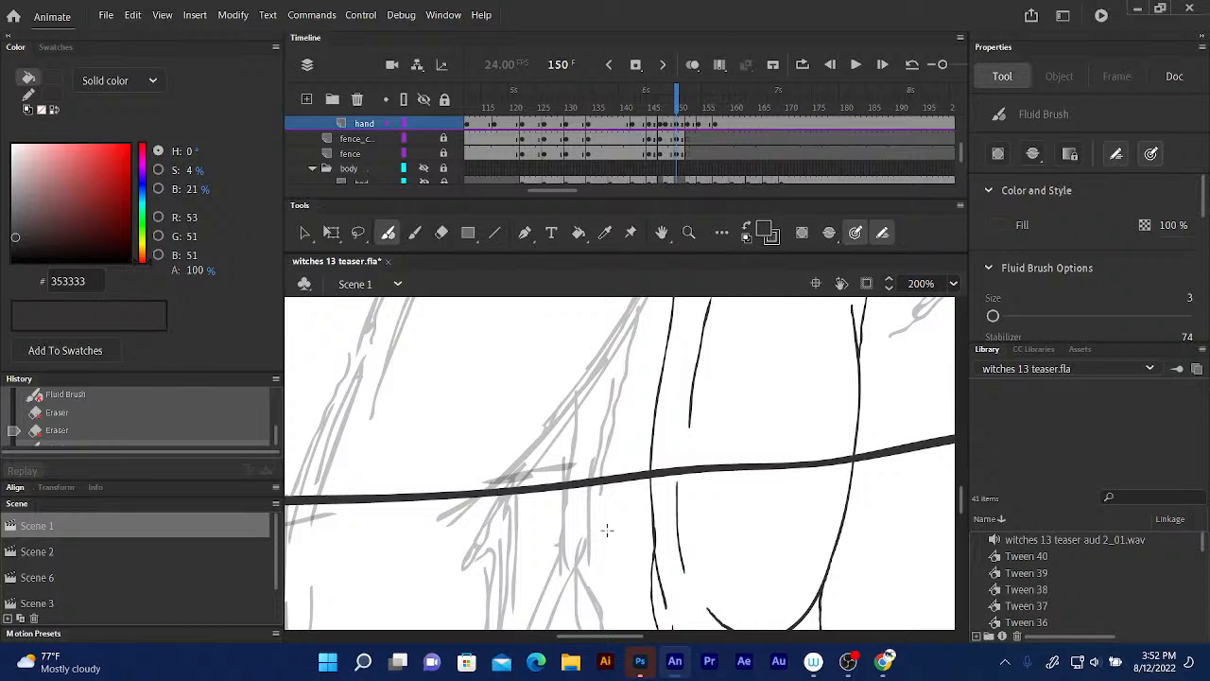
scroll(607, 519, up, 5)
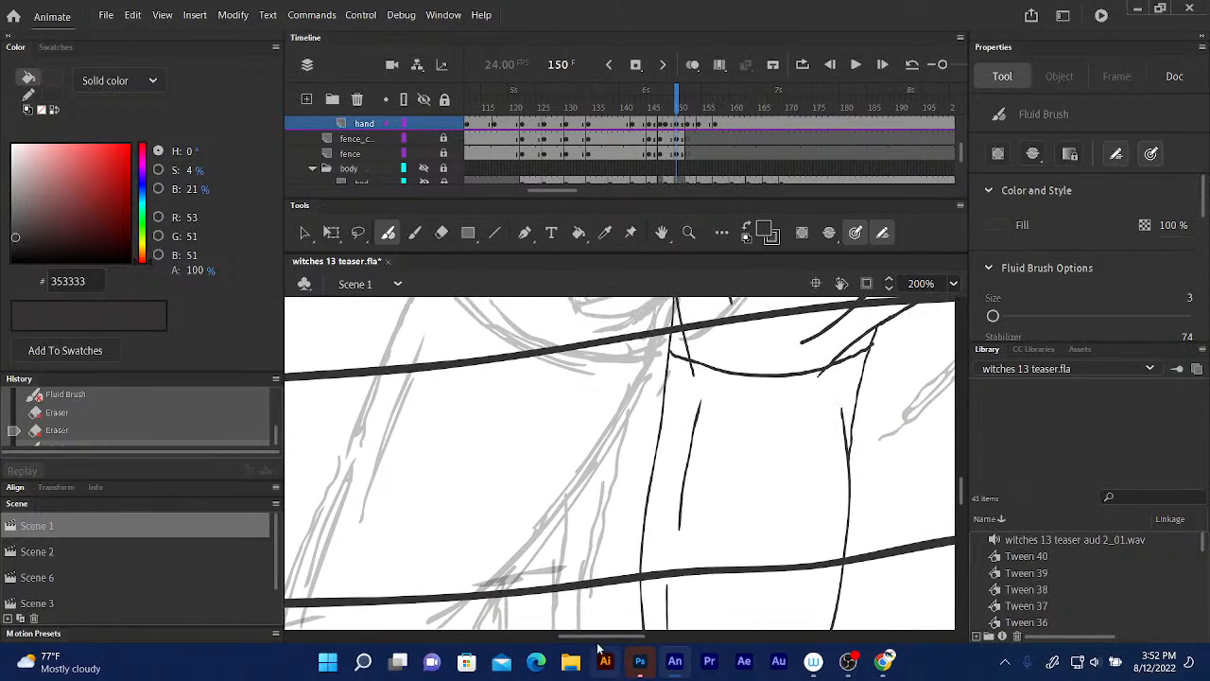
scroll(624, 492, down, 3)
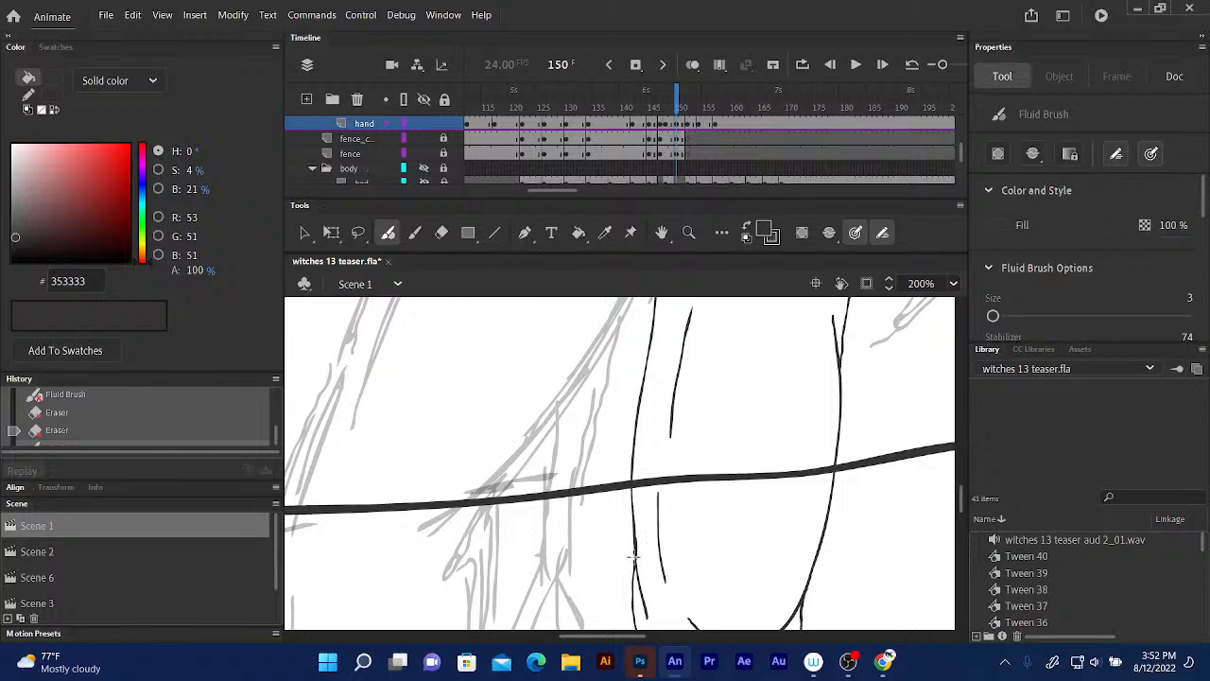
drag(636, 558, 622, 488)
drag(636, 565, 624, 454)
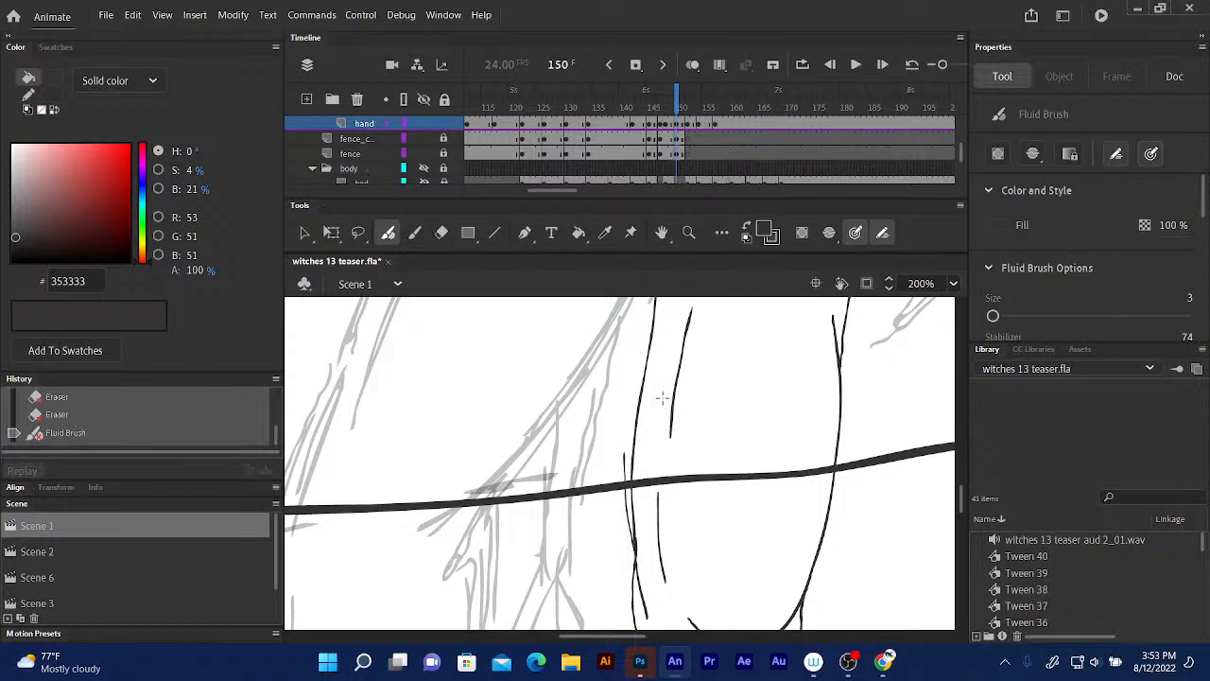
- Extend the new left arm outline with Fluid Brush strokes up to where the old outline forks above the upper fence wire
scroll(659, 503, up, 3)
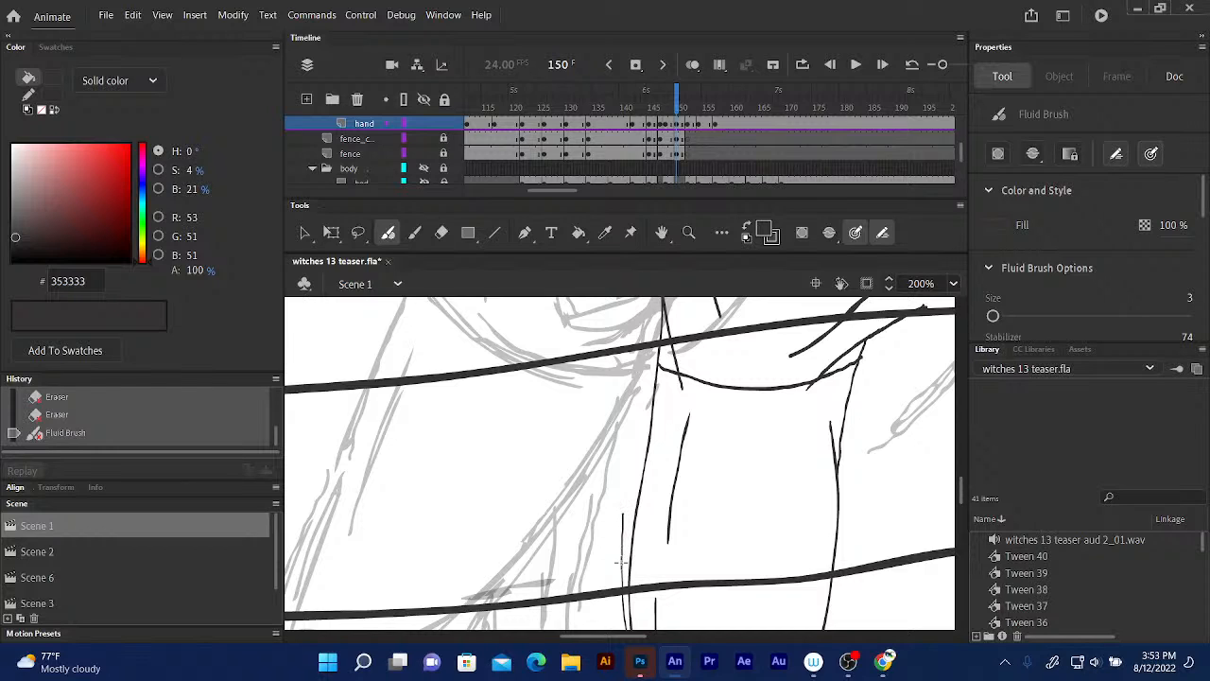
drag(641, 420, 640, 405)
scroll(659, 478, up, 3)
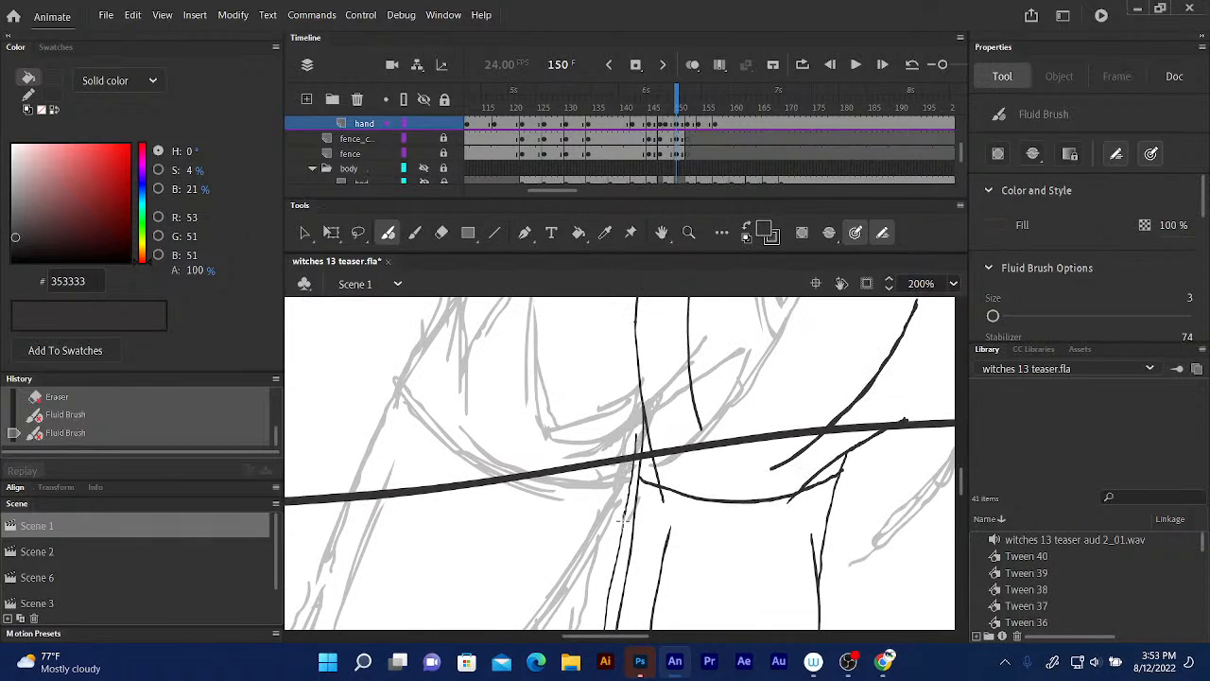
drag(624, 518, 638, 475)
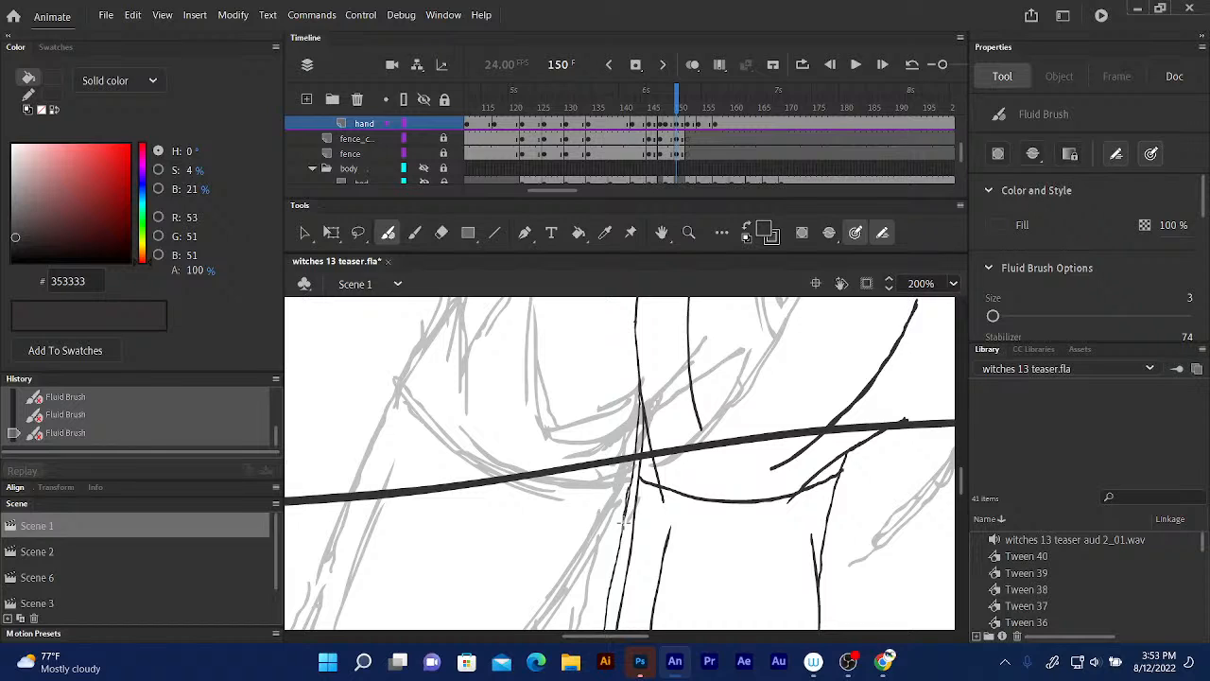
drag(640, 459, 613, 626)
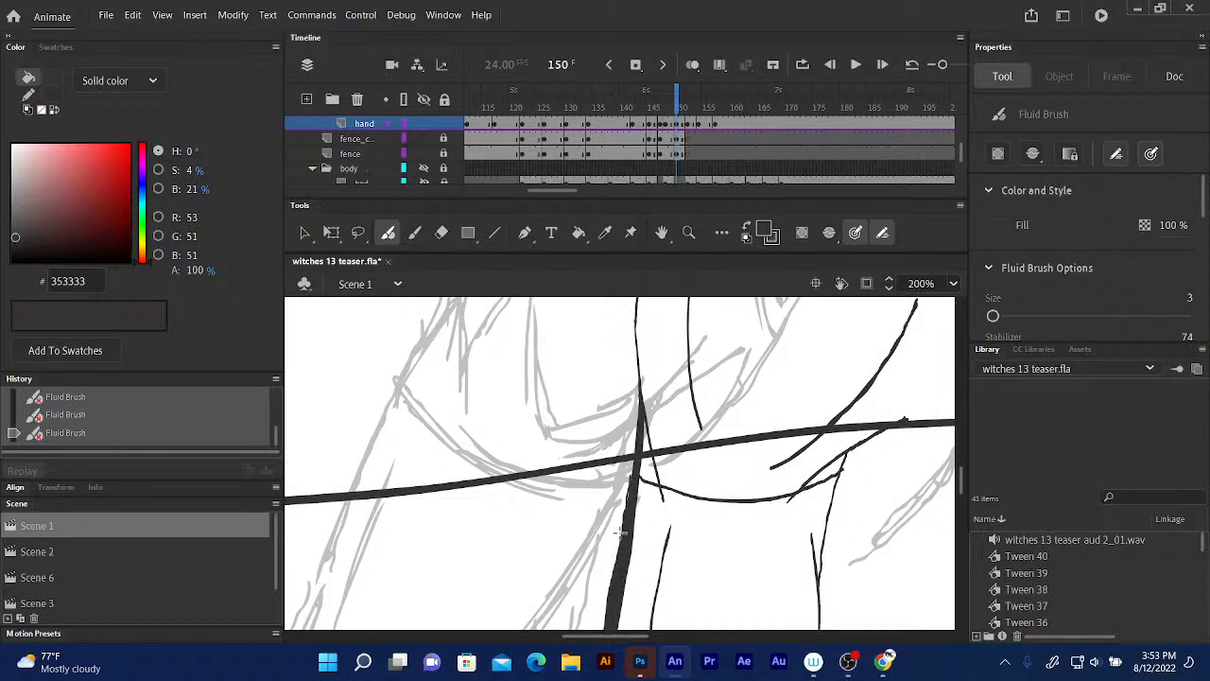
key(ctrl+z)
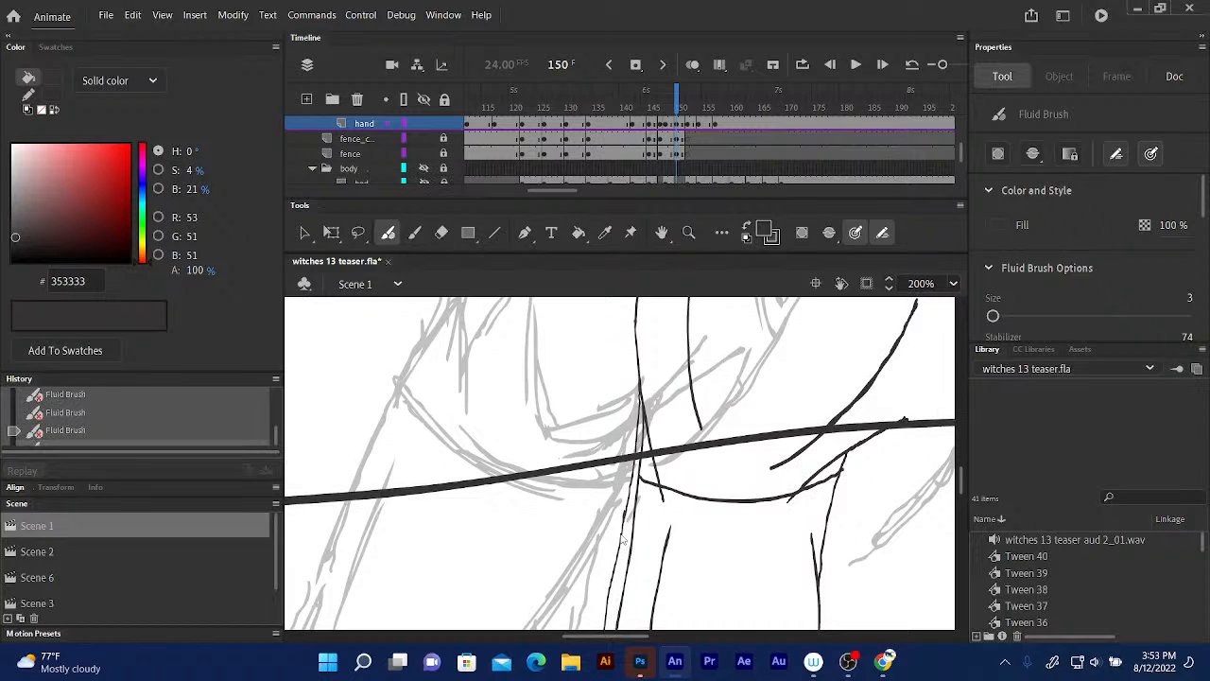
- Extend the arm's curved cross line below the upper fence wire so it reaches the new left outline
key(ctrl+equal)
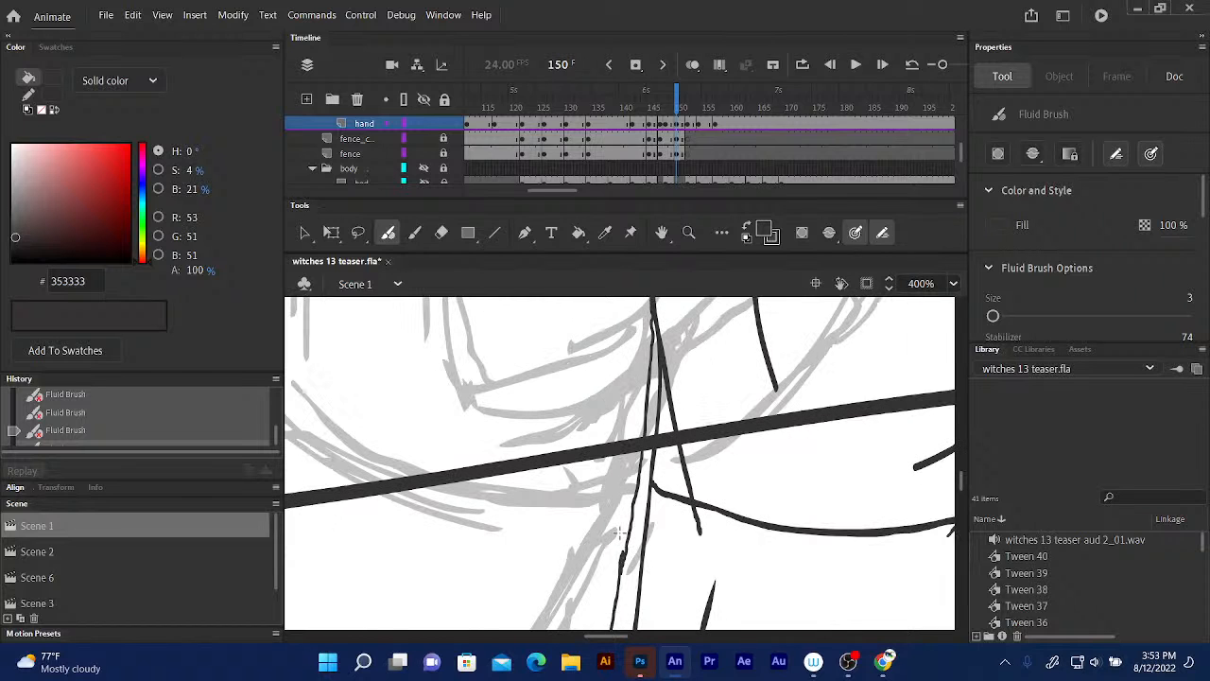
scroll(619, 534, down, 2)
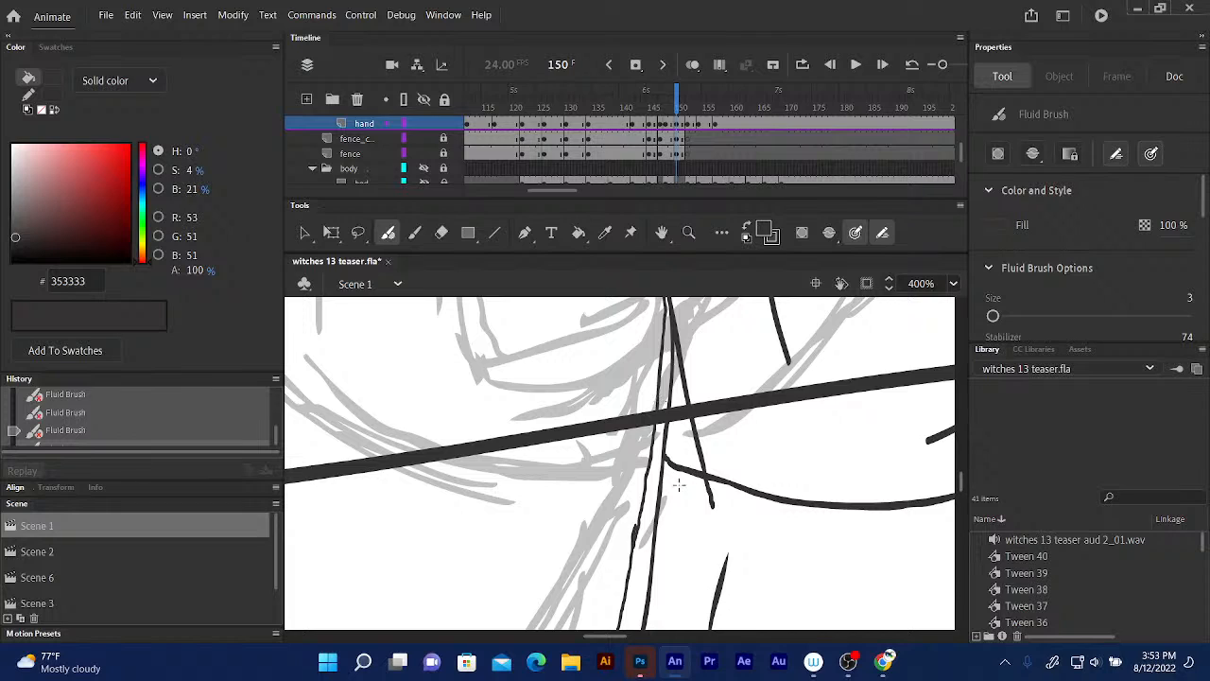
mouse_move(687, 470)
mouse_down()
mouse_move(696, 473)
mouse_move(655, 445)
mouse_up()
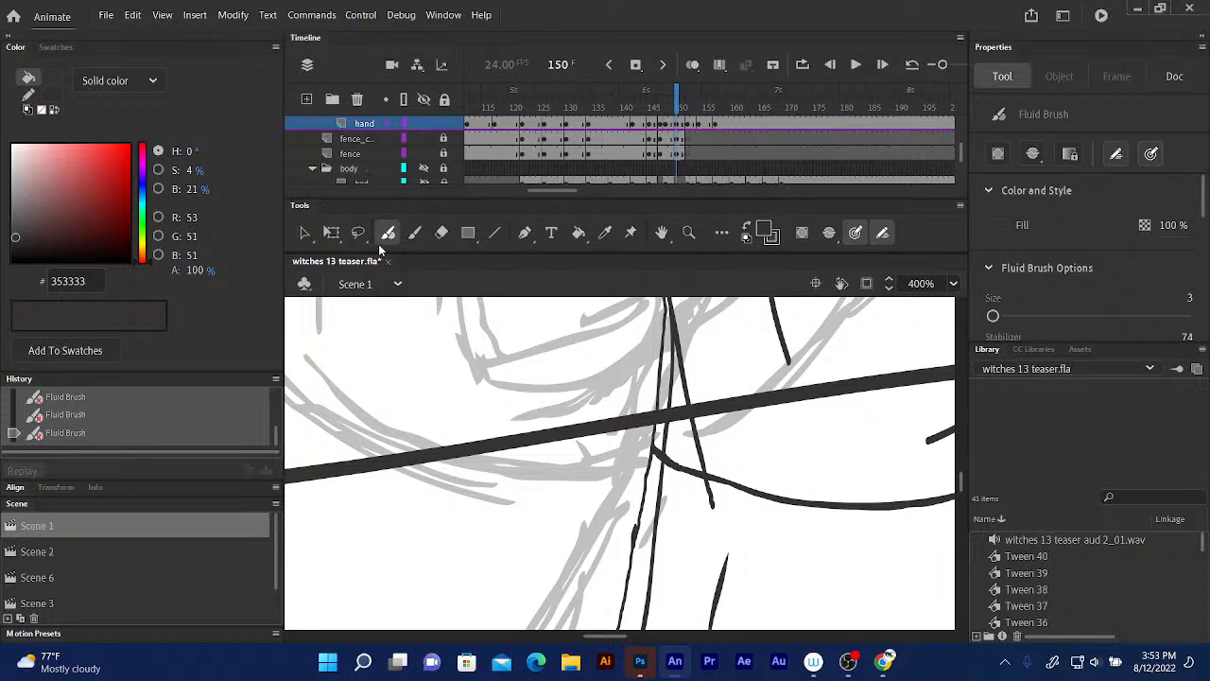
- Set the Fluid Brush size to 4 and thicken the new left arm outline from above the upper wire to below the lower wire
key(bracketright)
drag(697, 407, 715, 449)
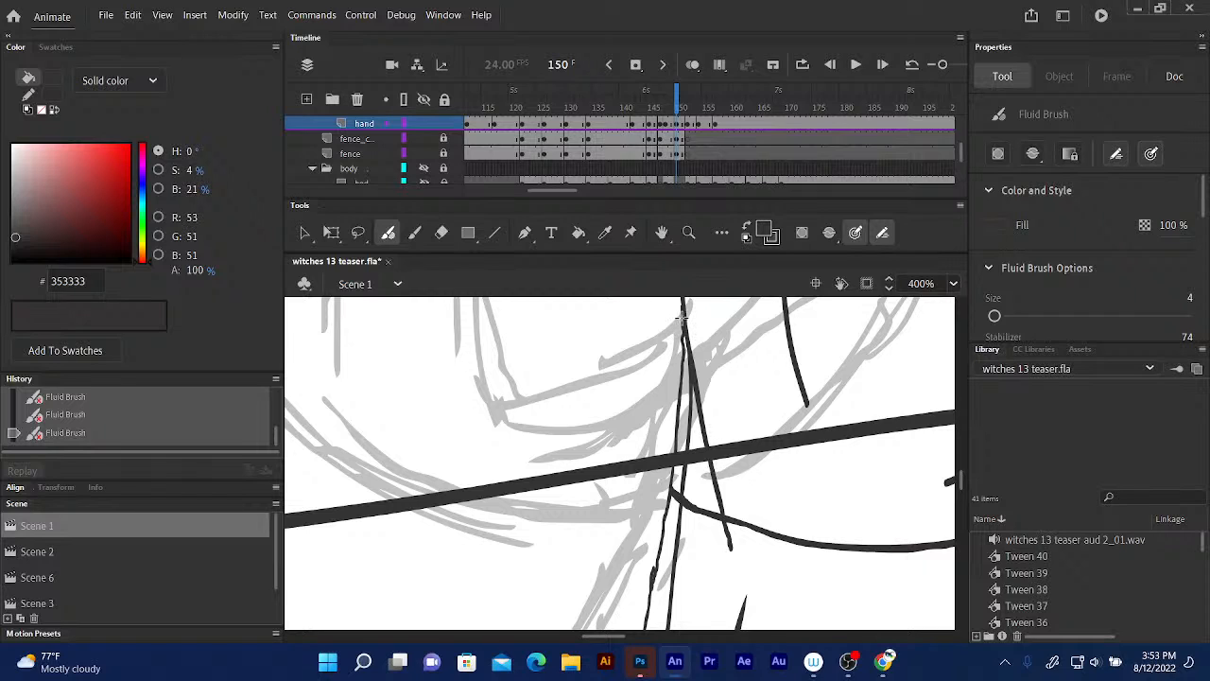
drag(680, 326, 653, 569)
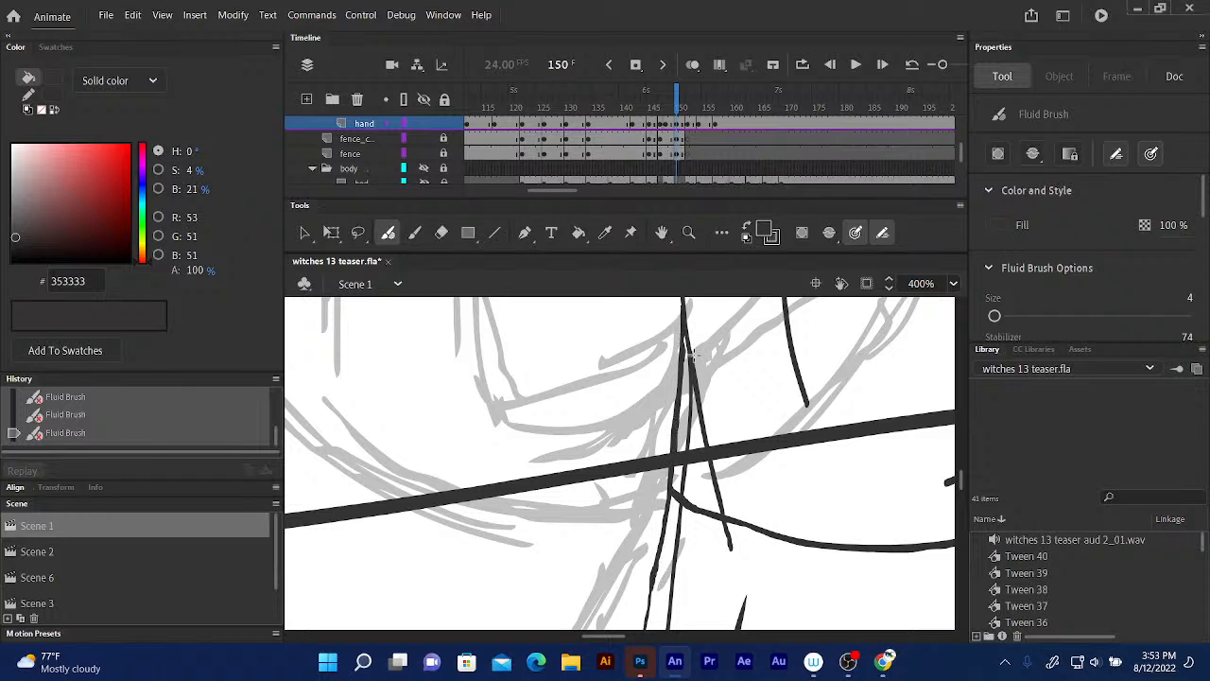
drag(677, 484, 678, 246)
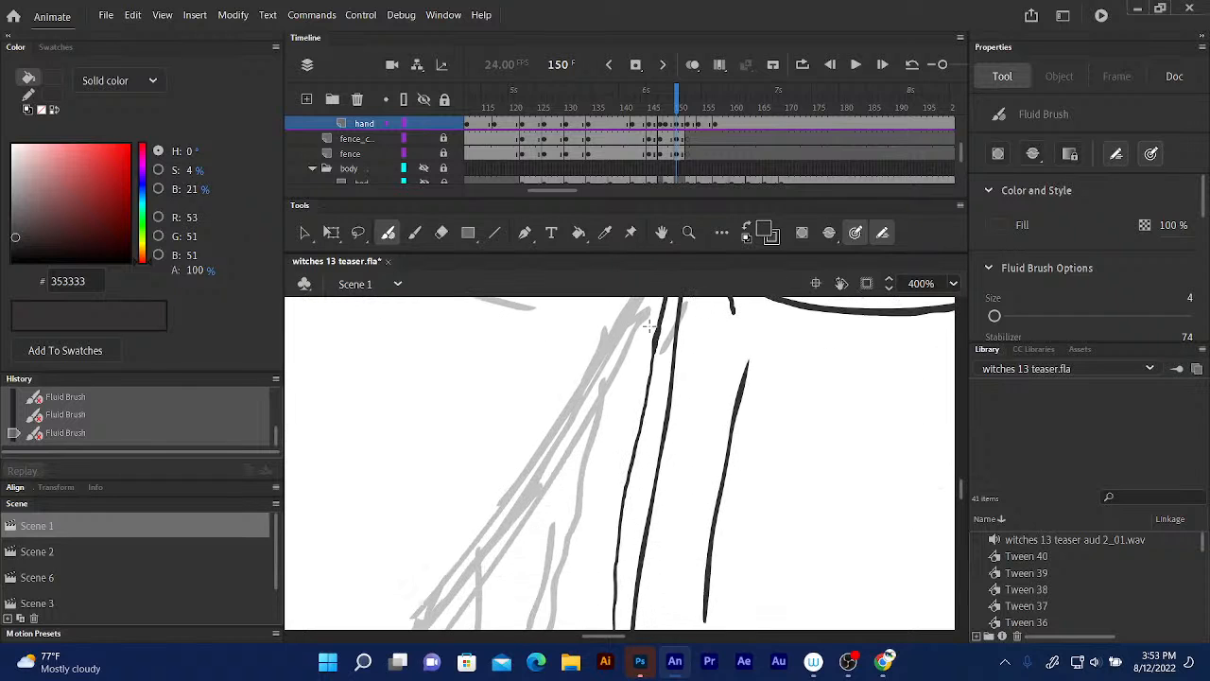
drag(653, 351, 618, 590)
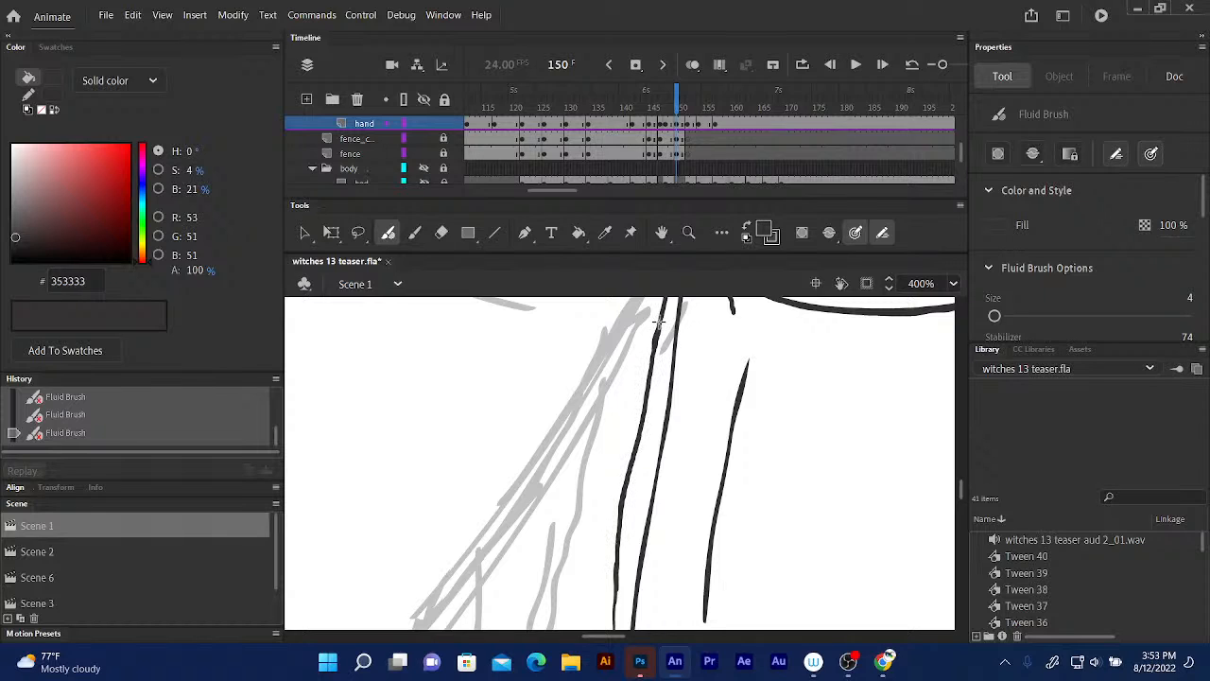
drag(667, 526, 694, 282)
mouse_move(632, 378)
mouse_down()
mouse_move(631, 510)
mouse_move(651, 627)
mouse_move(653, 597)
mouse_up()
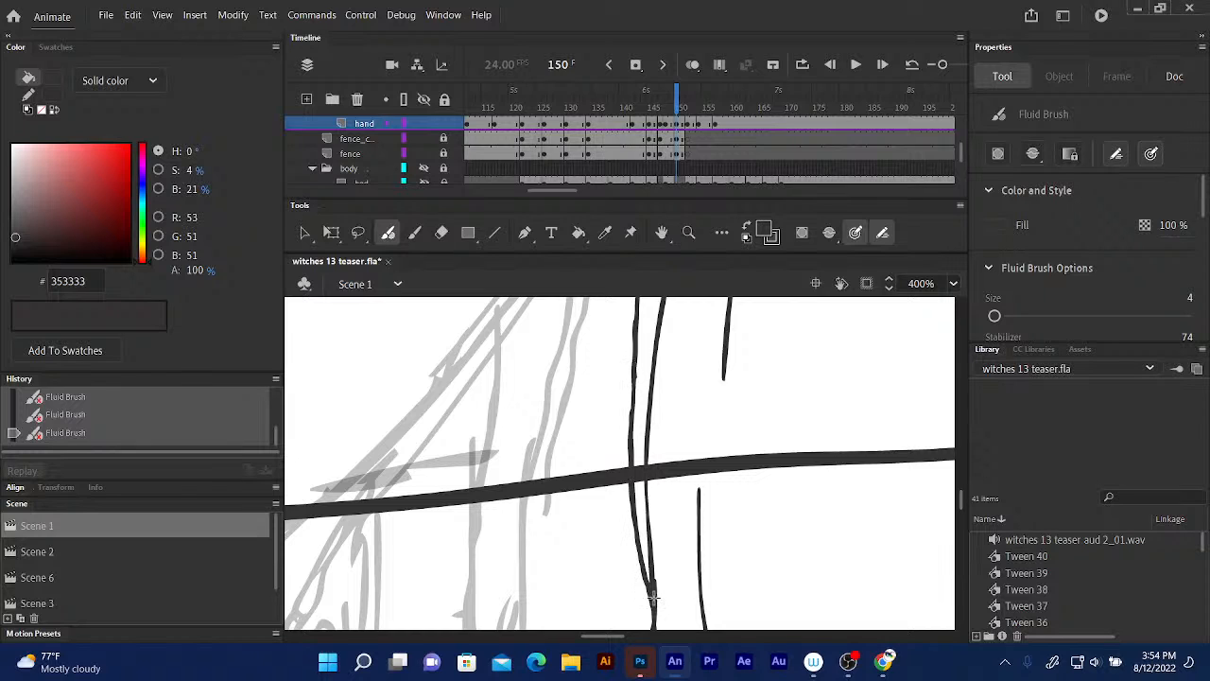
- Erase the old inner left arm outline running from above the lower fence wire to where it meets the new outline below
click(440, 233)
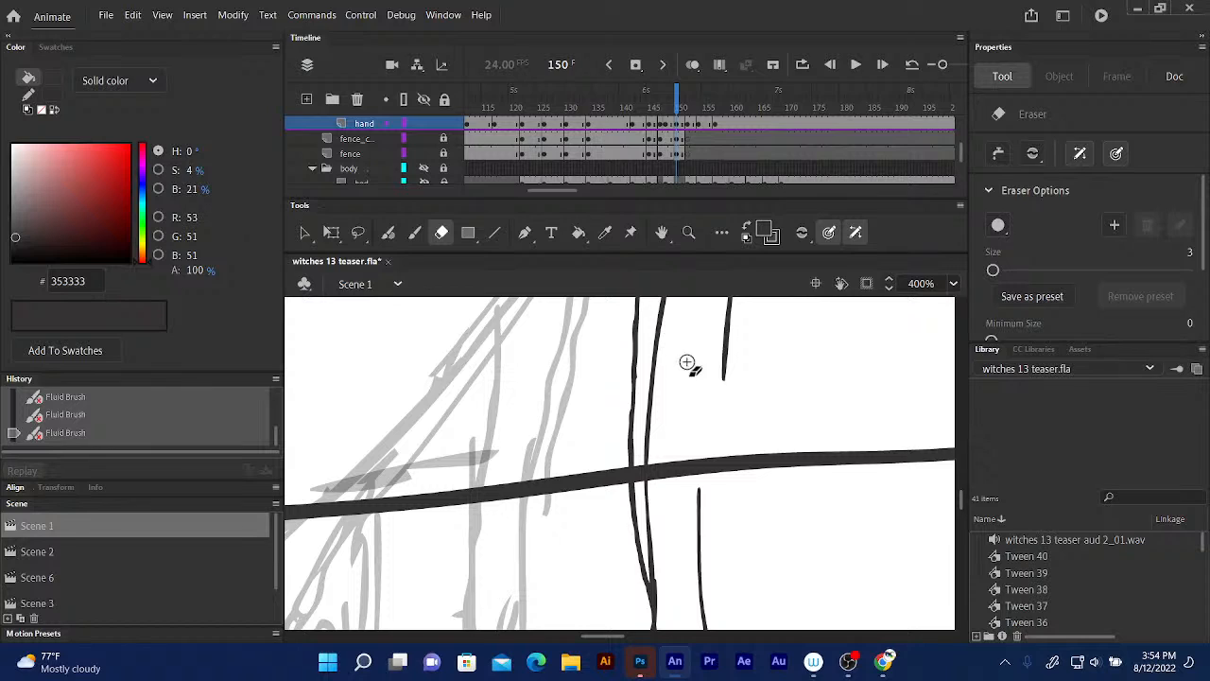
drag(649, 373, 651, 554)
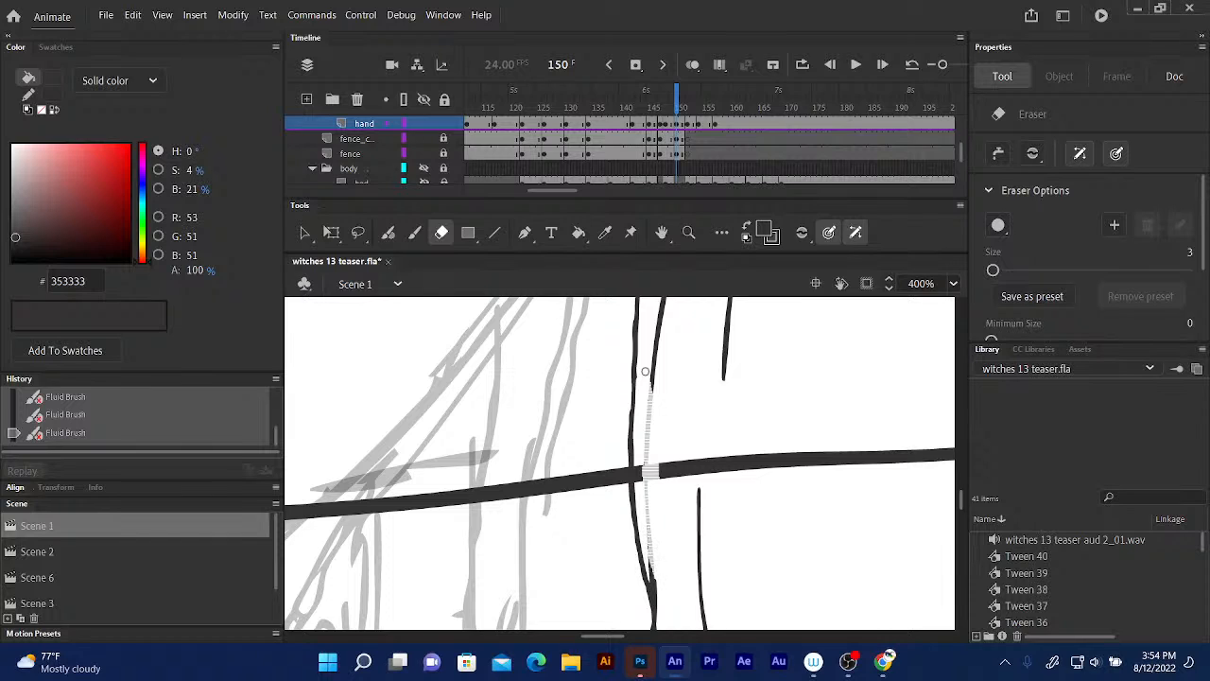
mouse_move(645, 371)
mouse_down()
mouse_move(648, 486)
mouse_move(655, 337)
mouse_up()
drag(636, 470, 587, 582)
drag(605, 463, 631, 326)
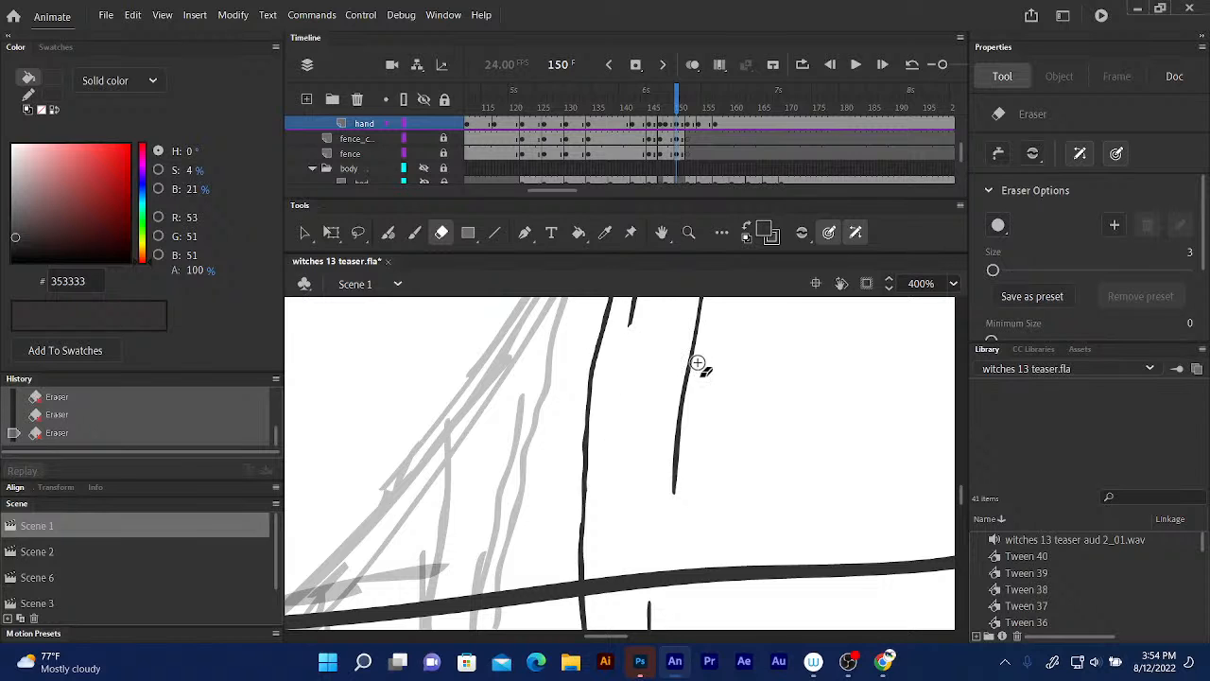
- Erase the old outline segment crossing the upper fence wire and touch up the fork above it with a Fluid Brush stroke
scroll(640, 492, down, 5)
drag(587, 496, 570, 556)
mouse_move(581, 493)
mouse_down()
mouse_move(596, 390)
mouse_move(568, 552)
mouse_move(605, 373)
mouse_up()
scroll(662, 416, up, 5)
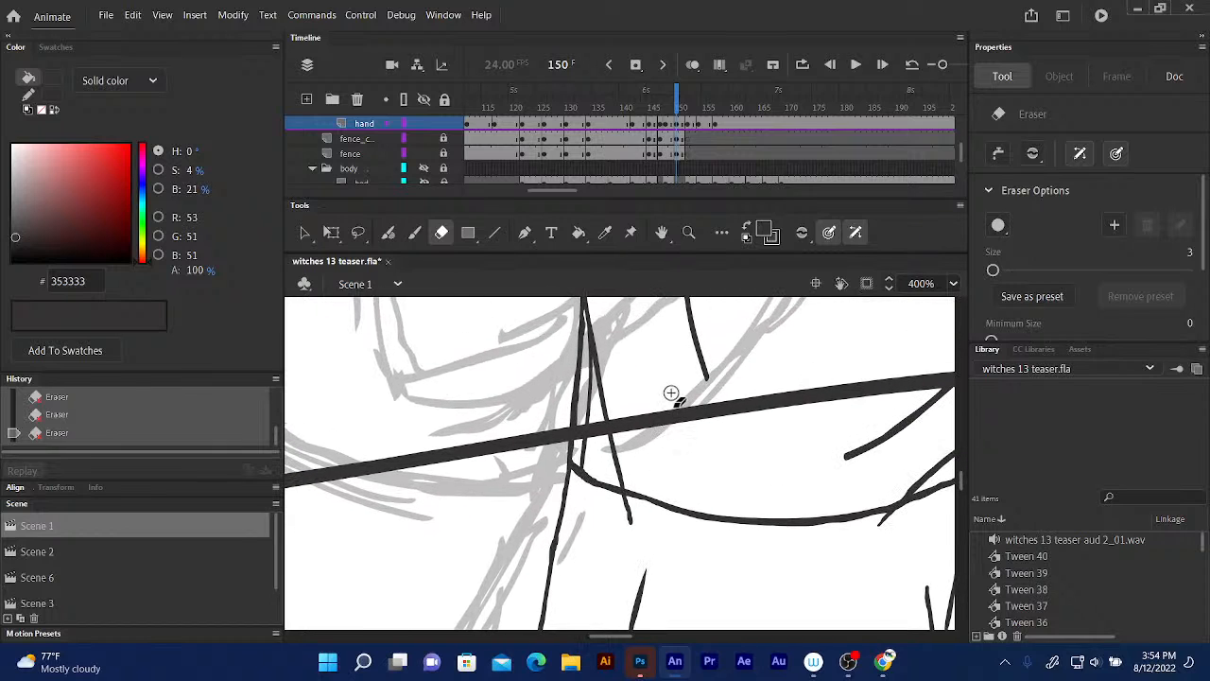
drag(587, 358, 584, 454)
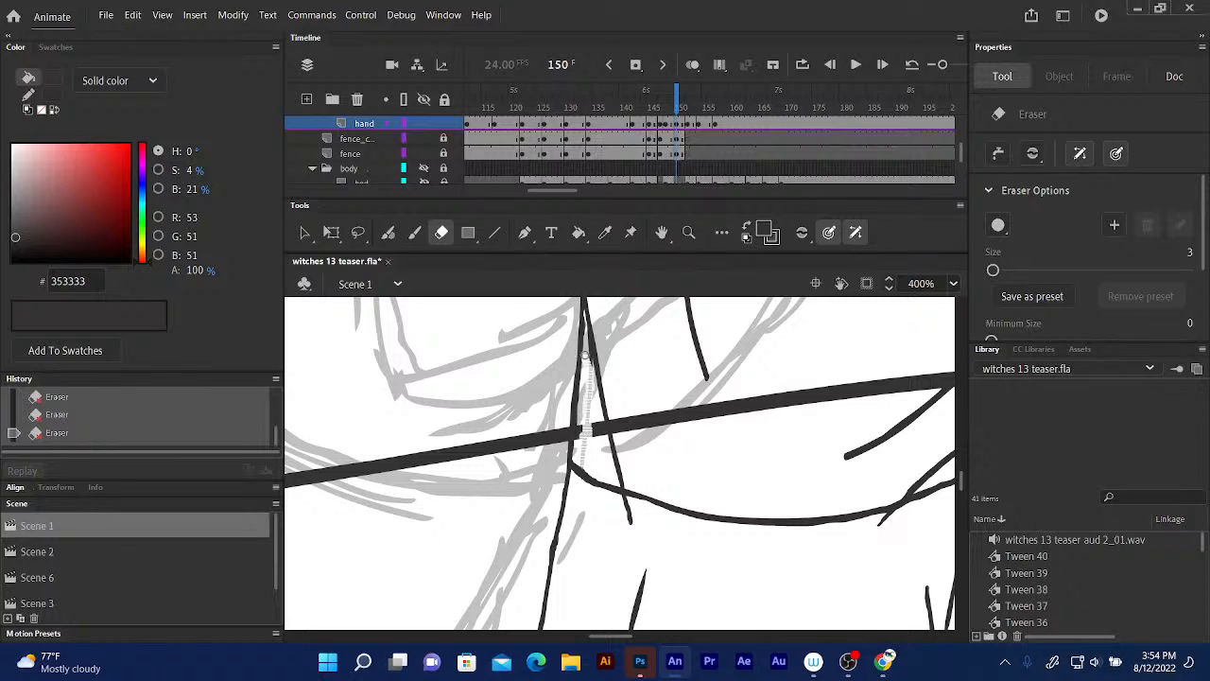
drag(585, 356, 587, 359)
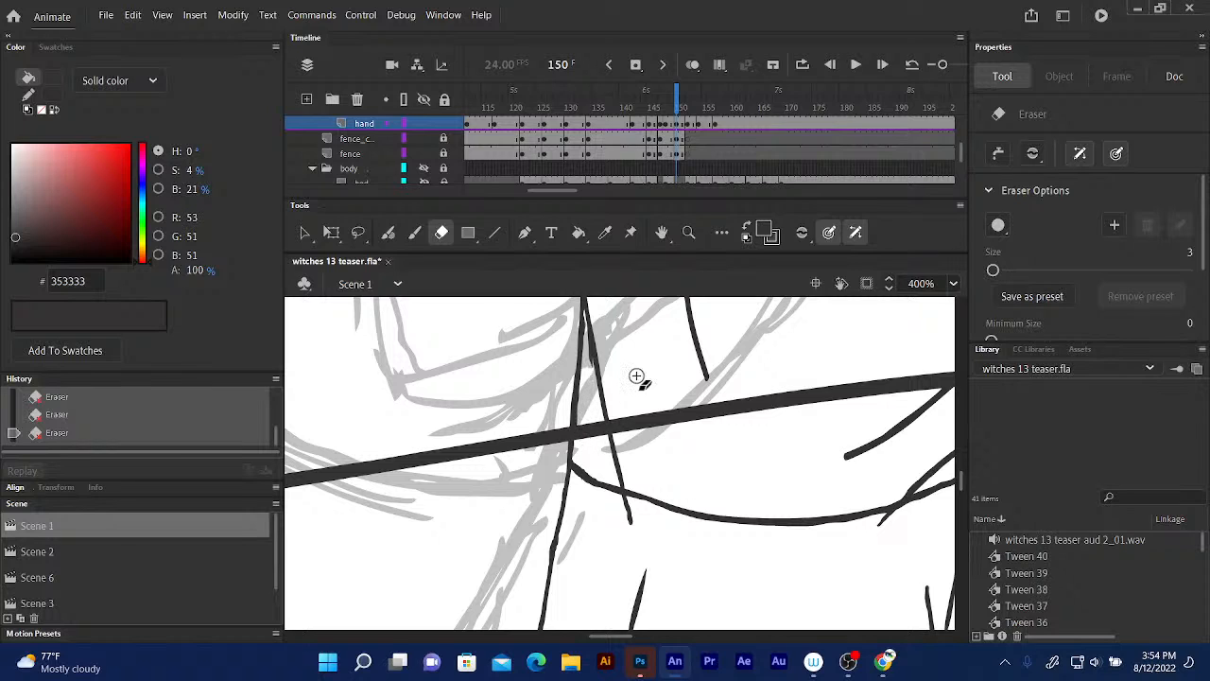
click(387, 232)
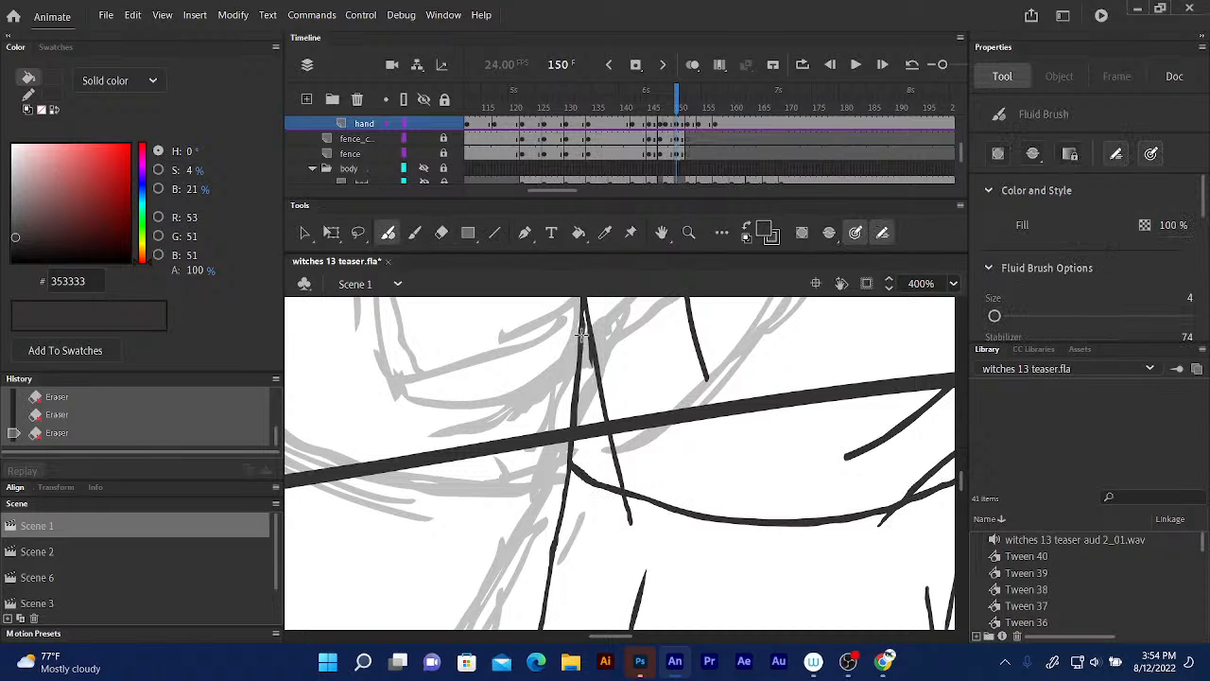
drag(581, 326, 585, 363)
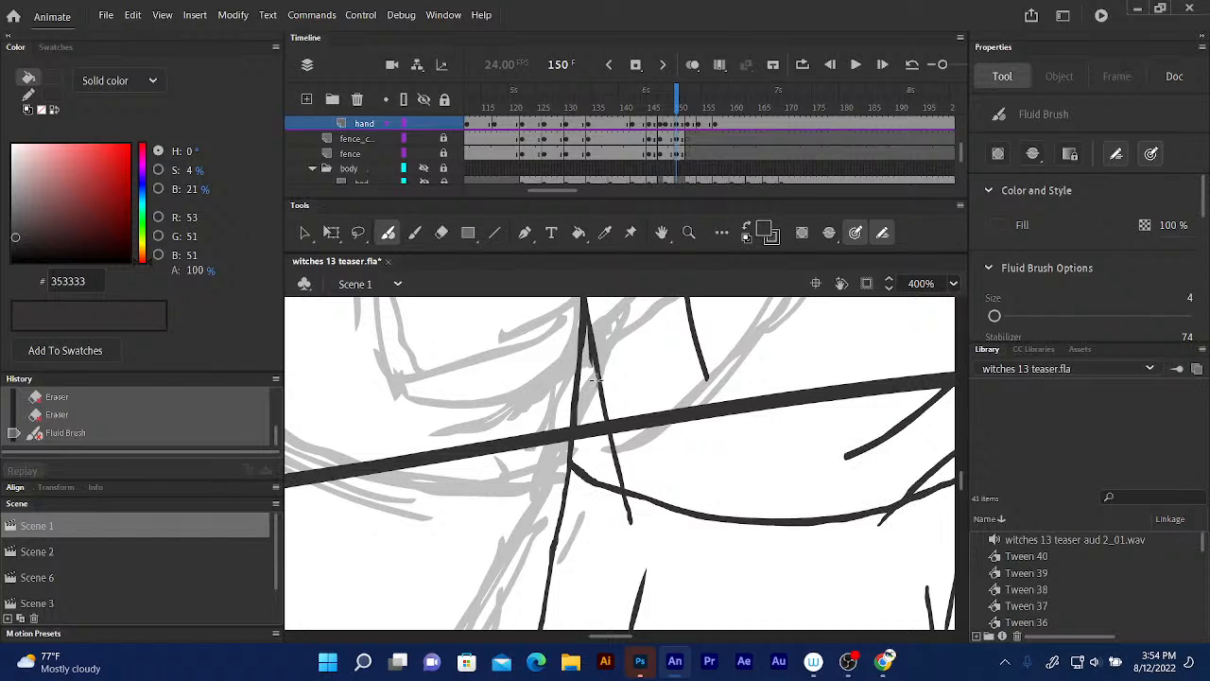
- Sample the dark gray 3C3C3C from the character on frame 149 and fill the arm below the curved cross line on frame 150
key(ctrl+minus)
key(ctrl+minus)
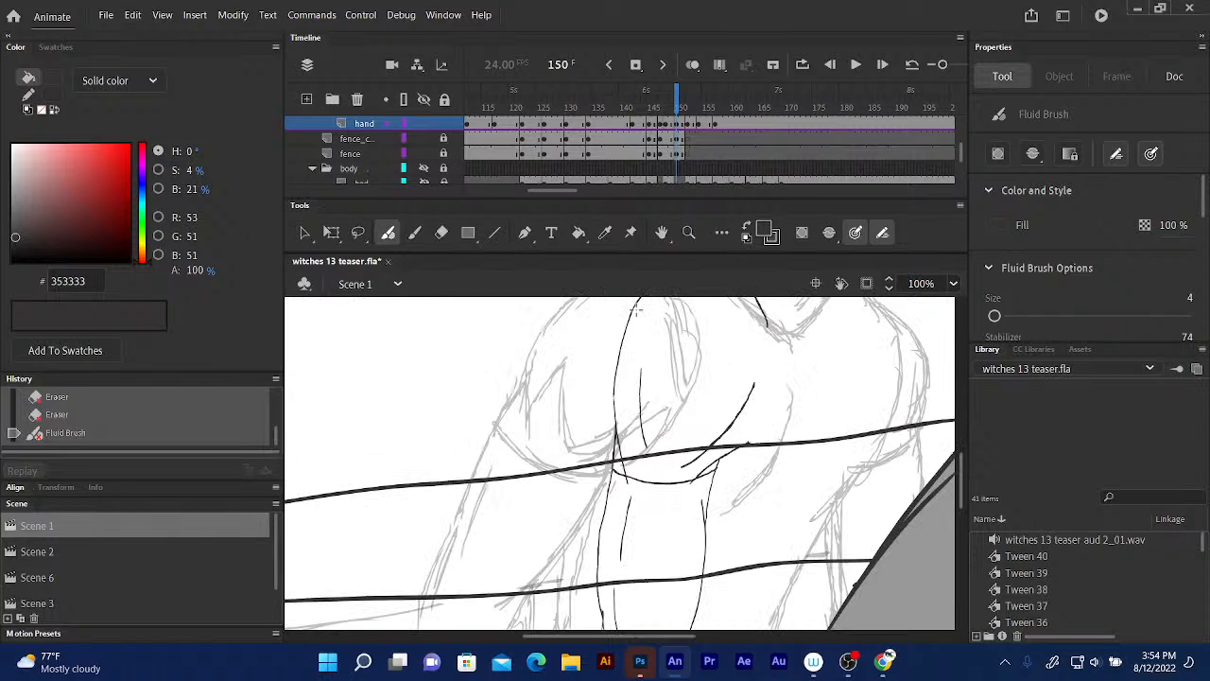
drag(656, 460, 686, 300)
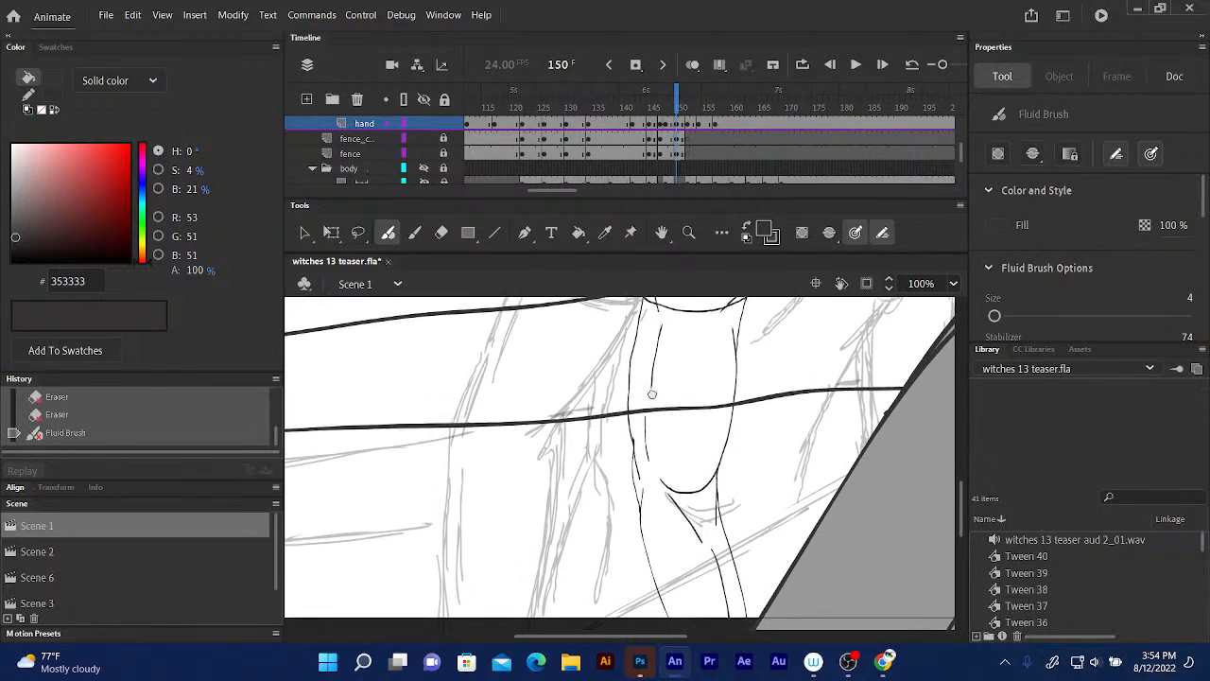
drag(656, 386, 652, 467)
click(672, 97)
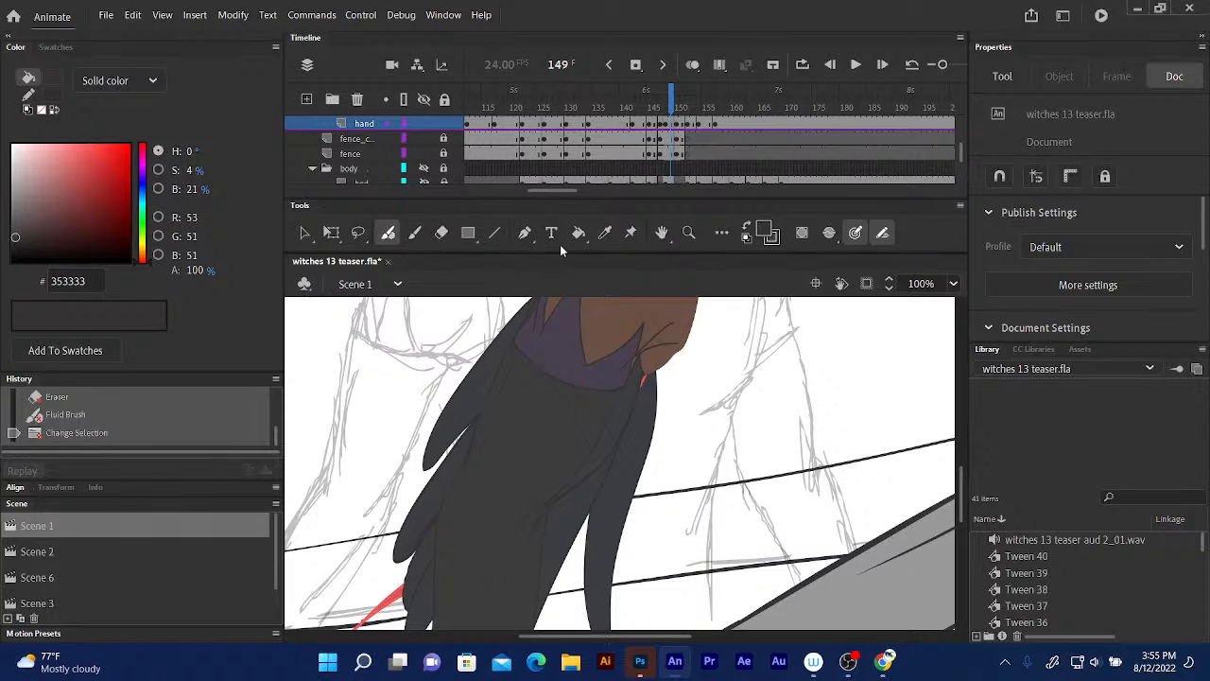
click(605, 233)
click(539, 461)
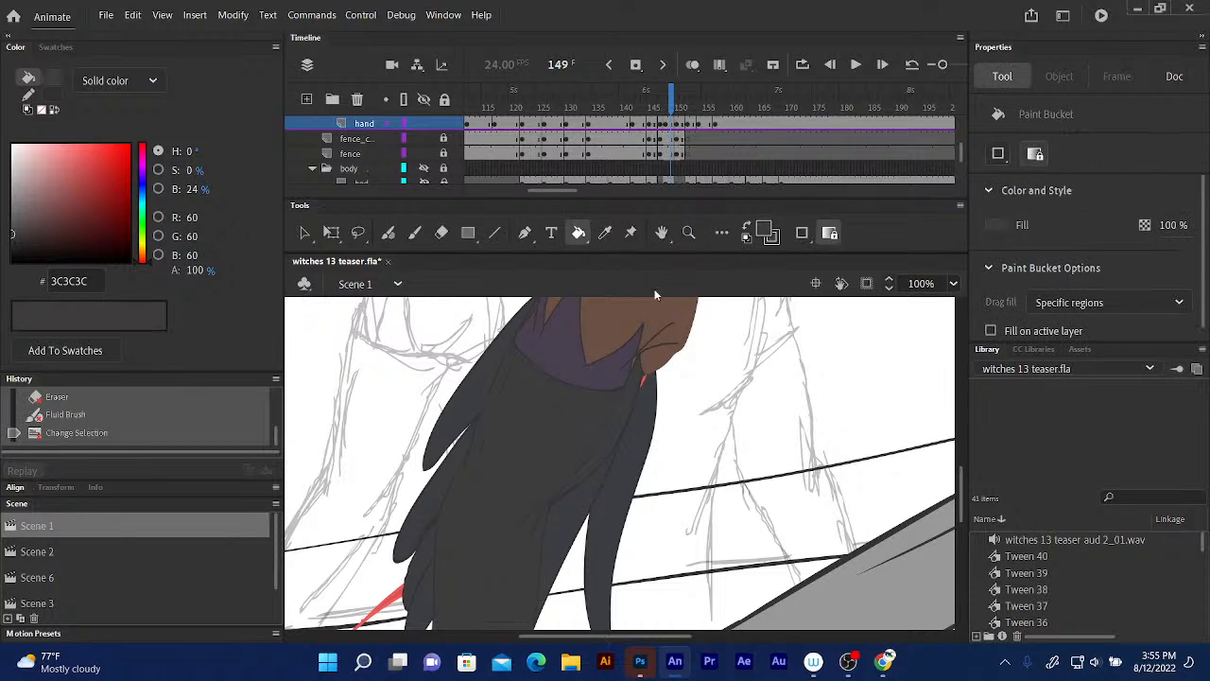
click(678, 107)
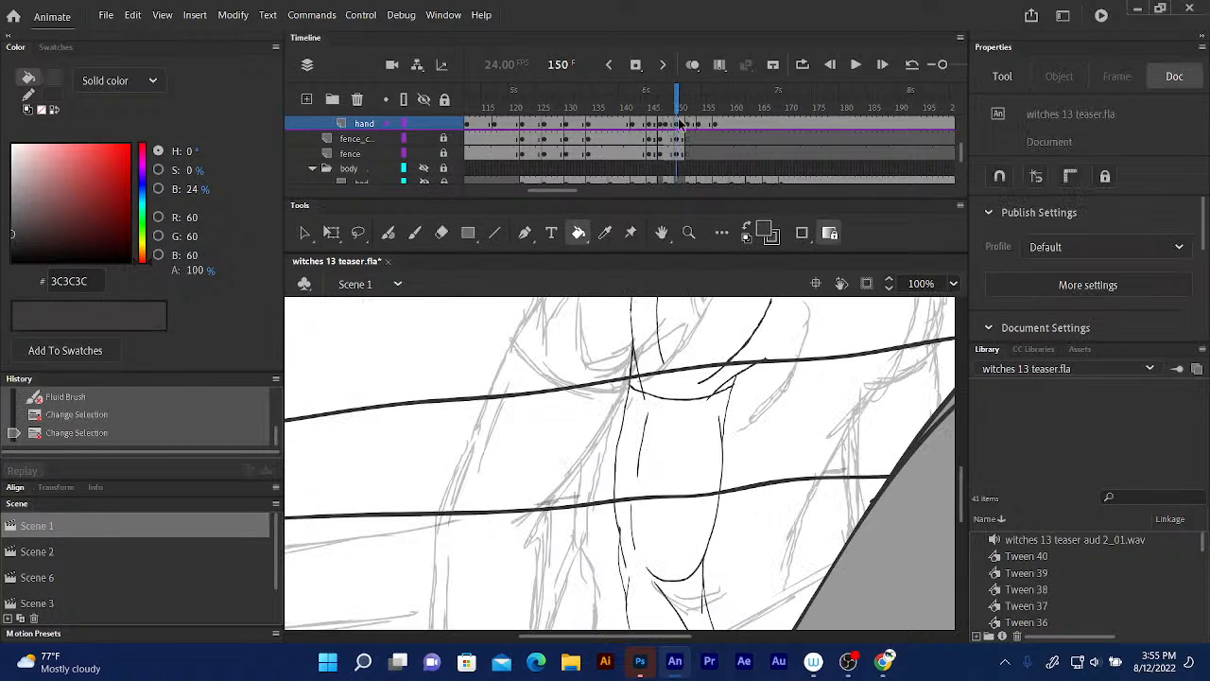
click(674, 470)
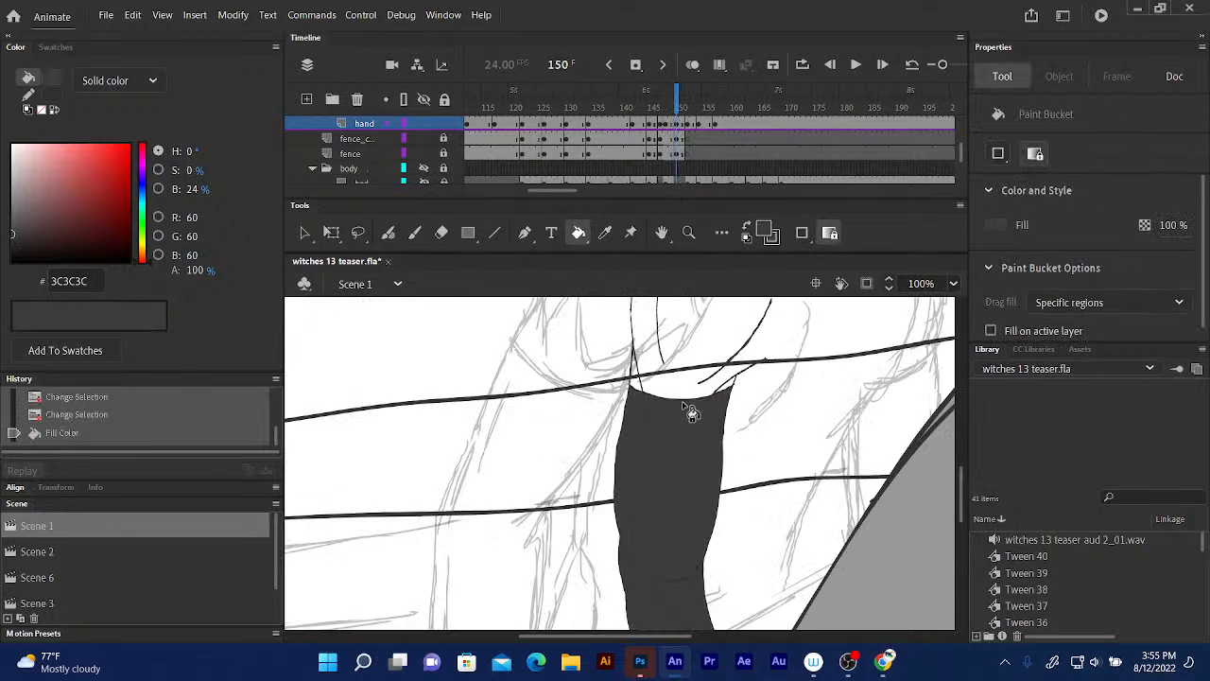
- Show the hidden body artwork on frame 150 and sample the upper arm's brown skin color 6B5044
scroll(697, 416, down, 4)
scroll(676, 421, up, 6)
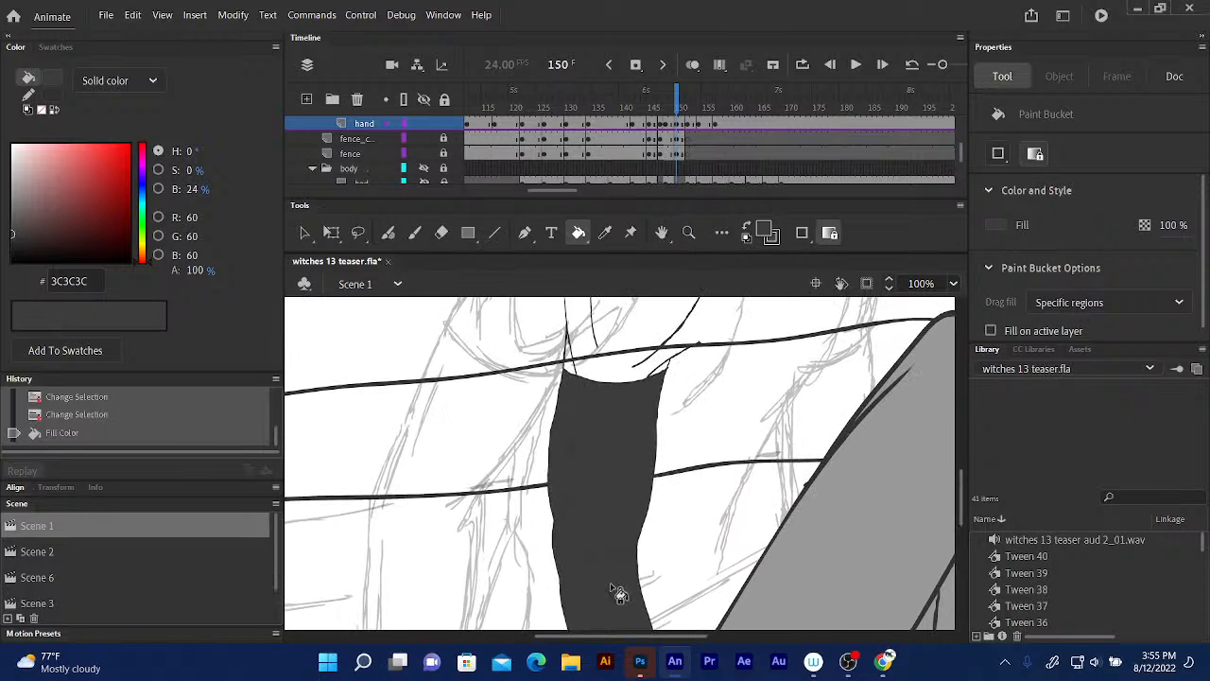
drag(650, 349, 659, 386)
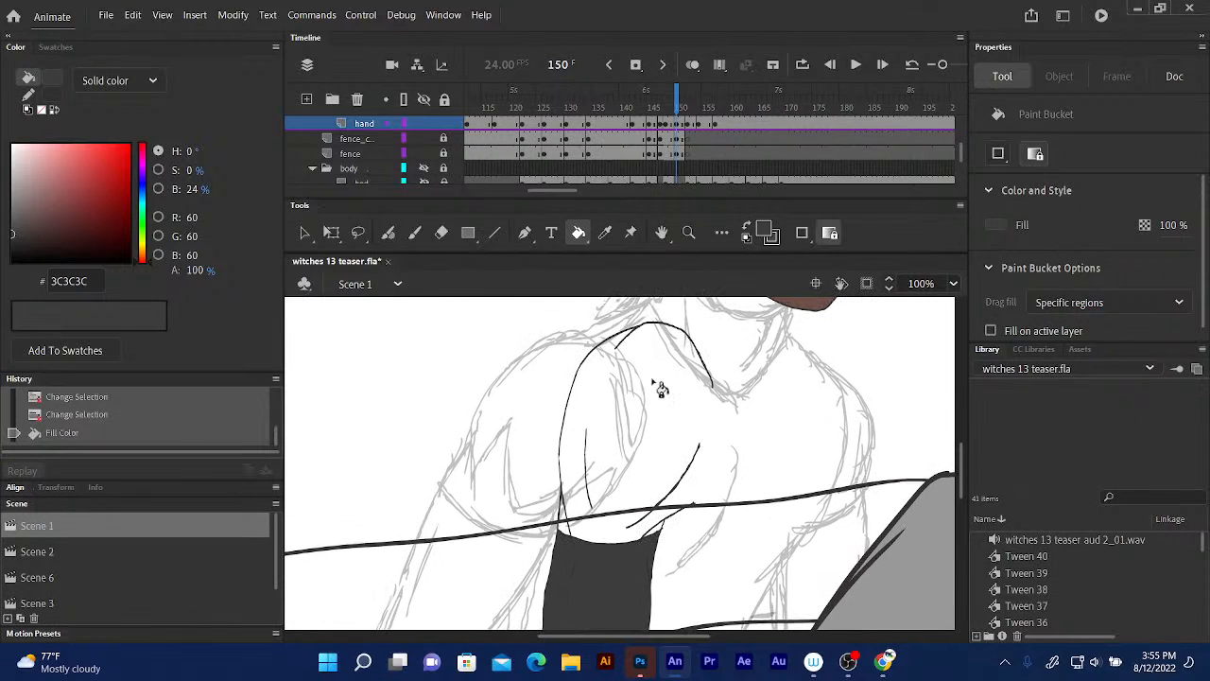
click(424, 177)
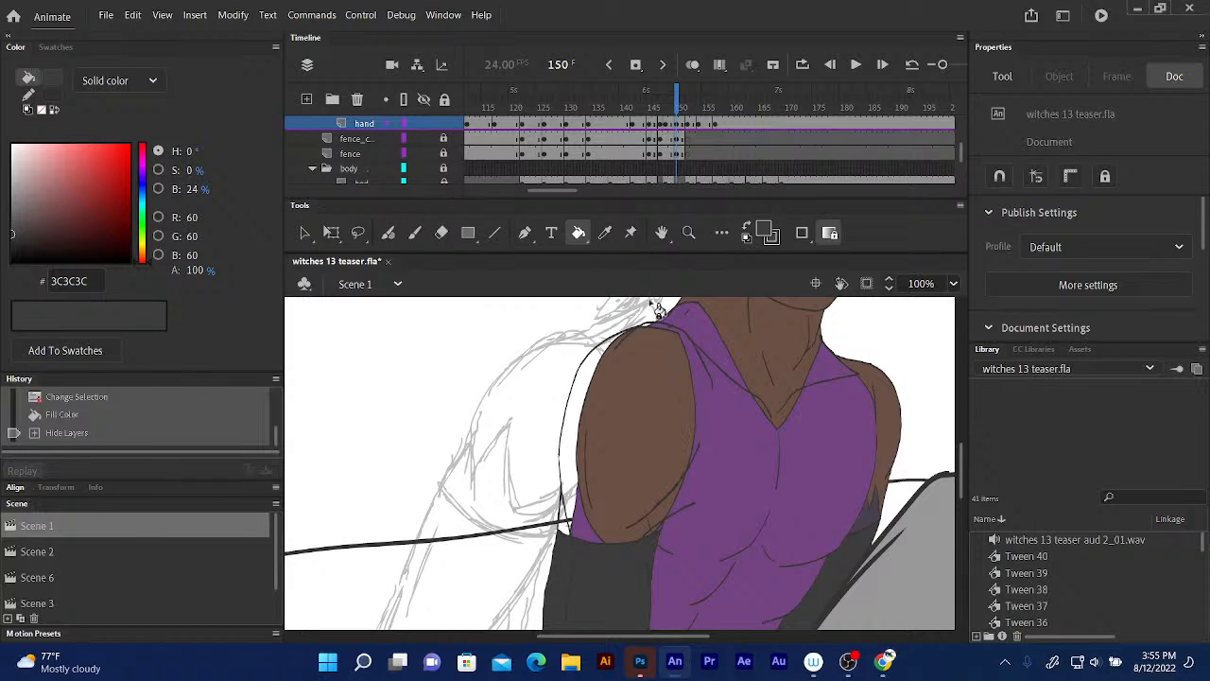
click(605, 231)
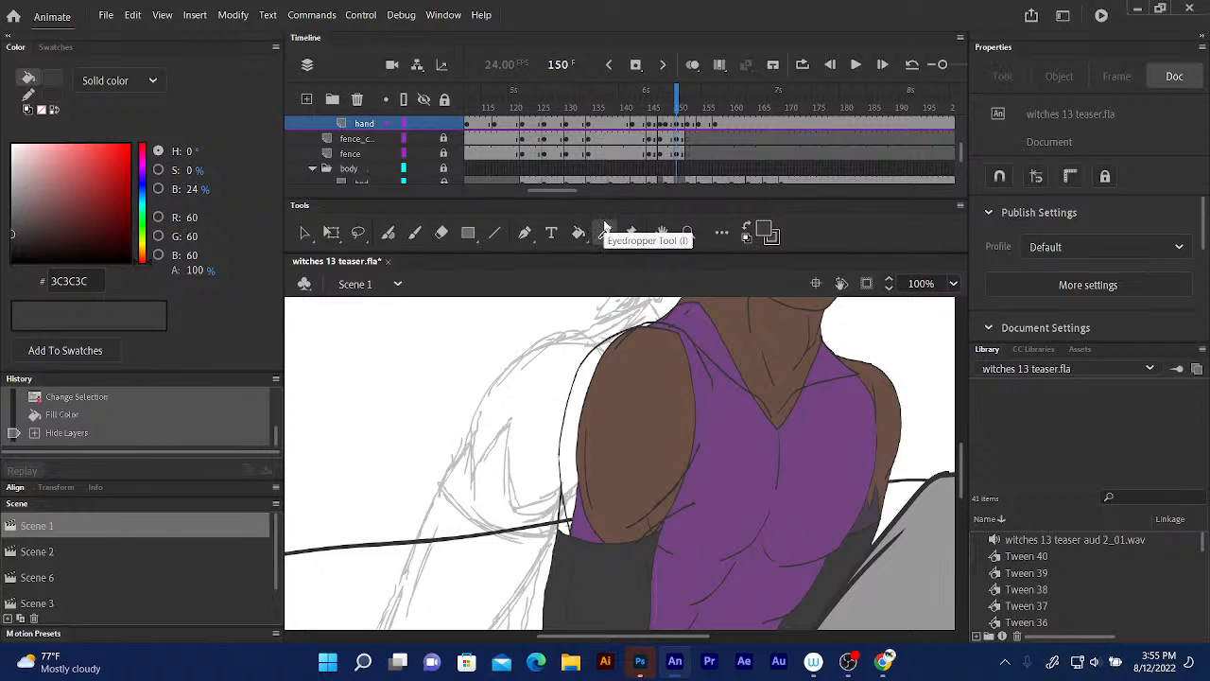
click(654, 405)
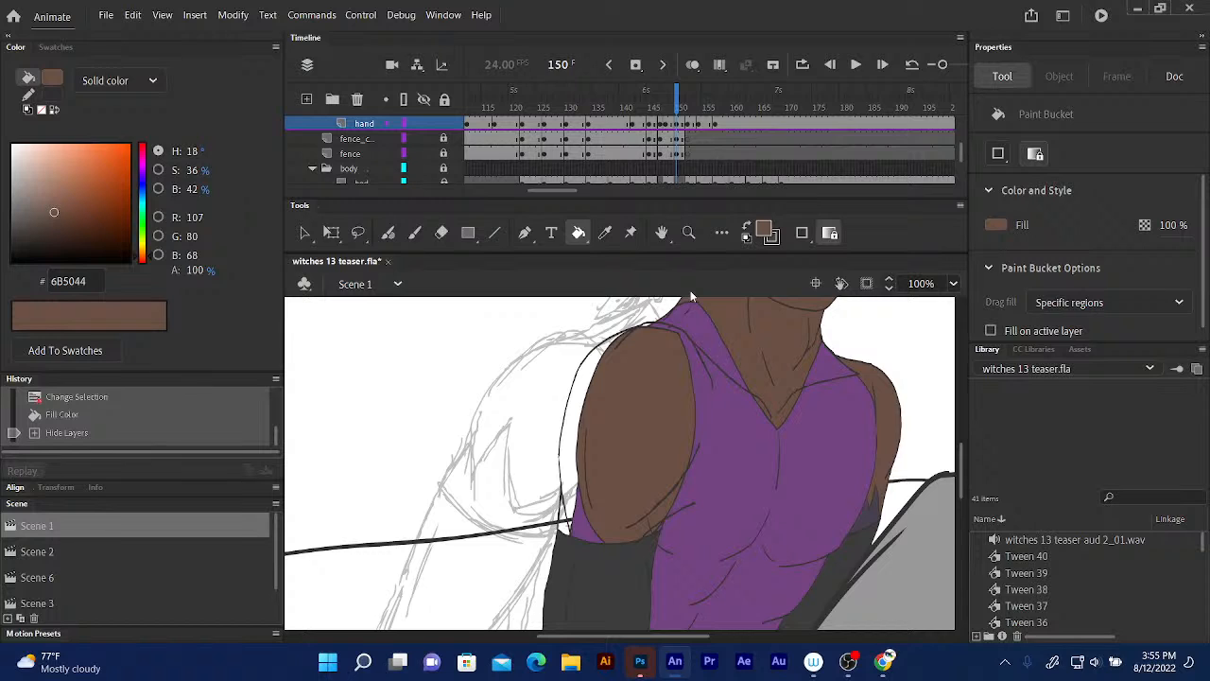
- Draw brown Fluid Brush lines closing the upper arm's inner edge, from the shoulder line over the purple top to the dark sleeve
key(ctrl+equal)
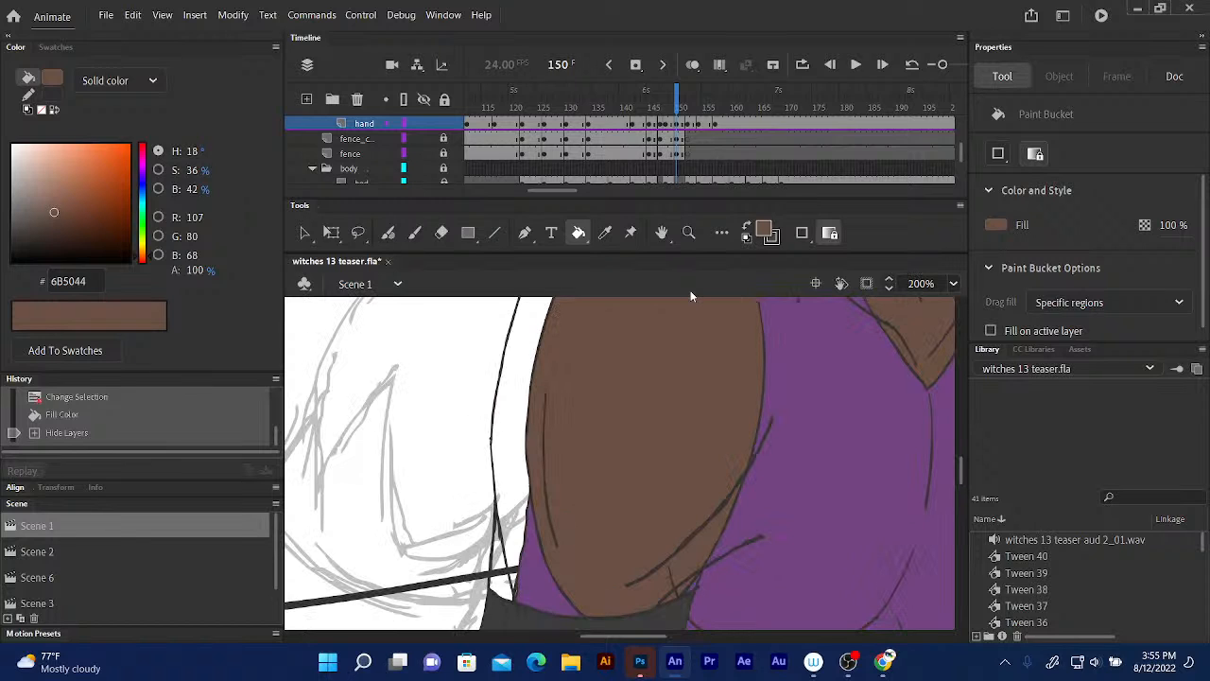
drag(716, 425, 662, 527)
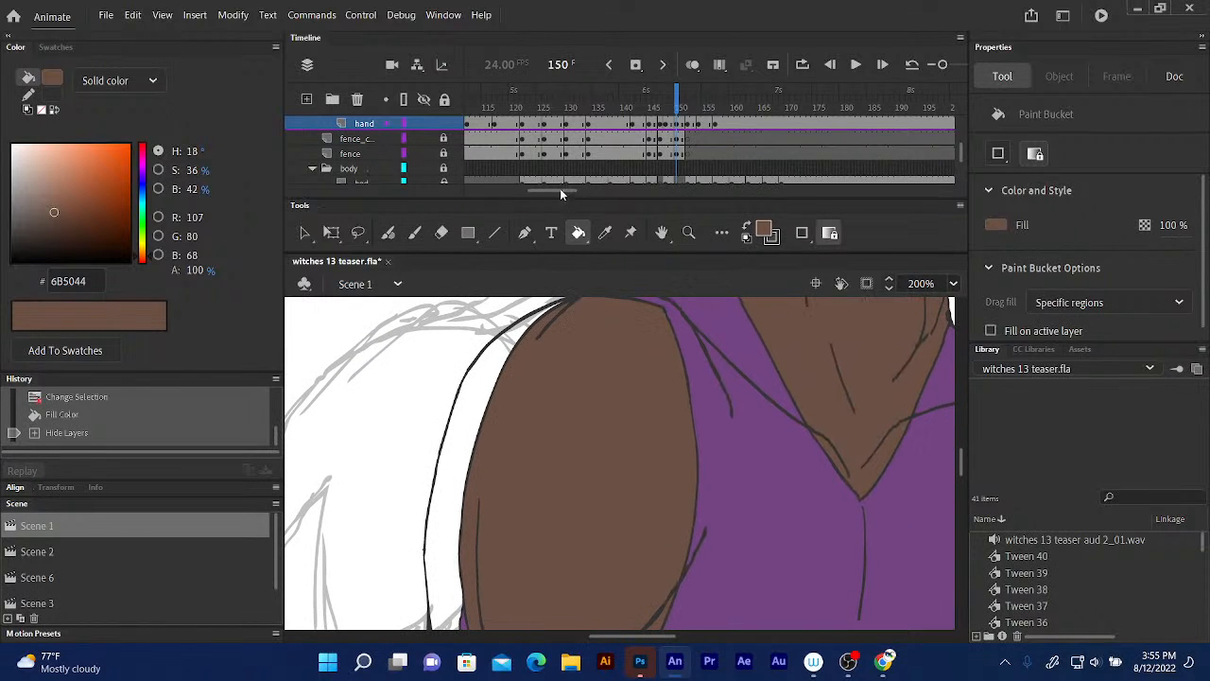
click(387, 233)
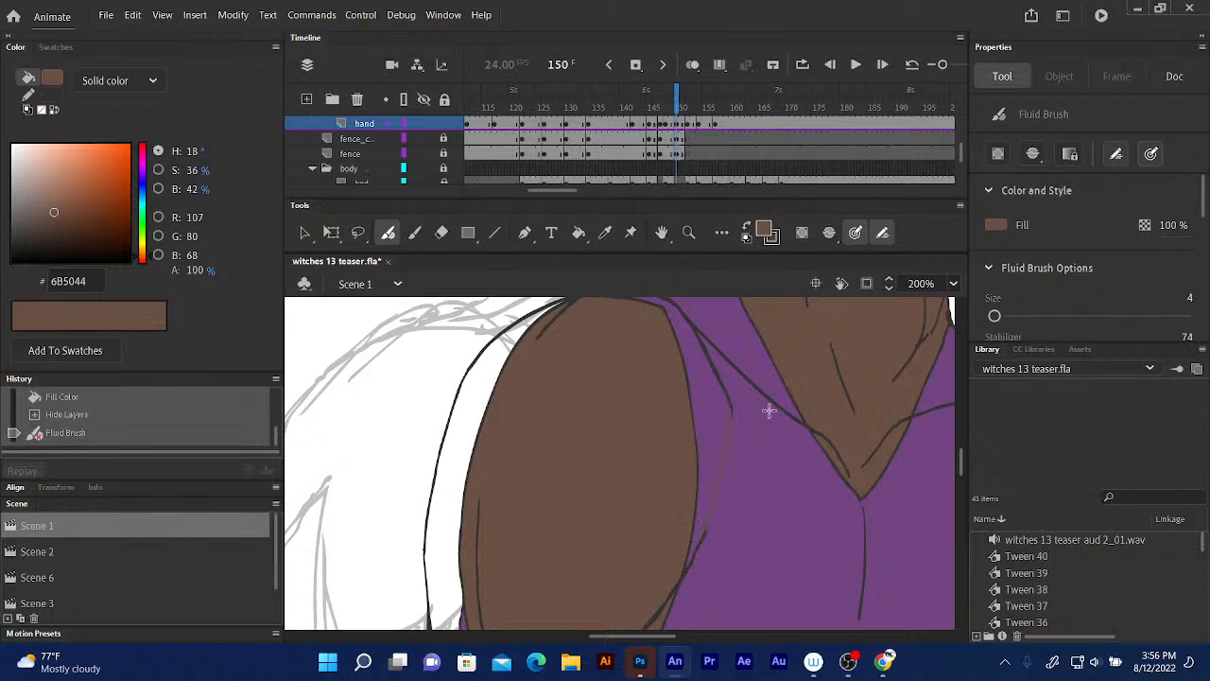
scroll(757, 388, down, 2)
scroll(738, 366, down, 3)
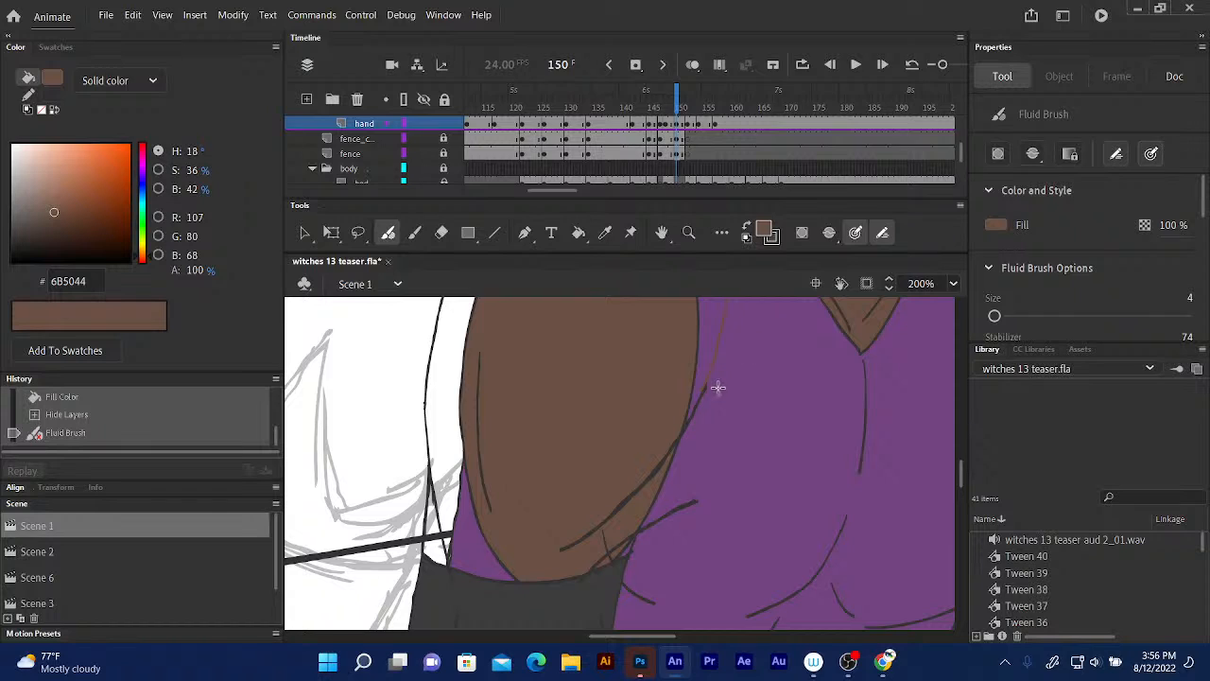
drag(701, 400, 634, 531)
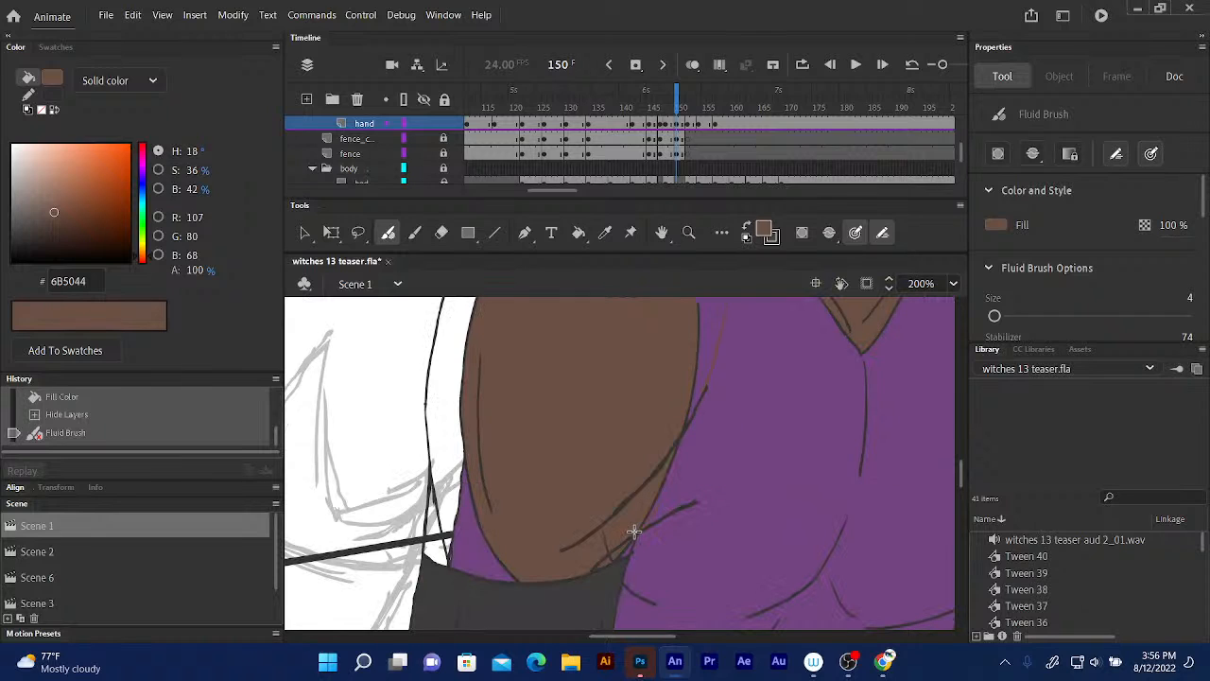
drag(633, 531, 633, 533)
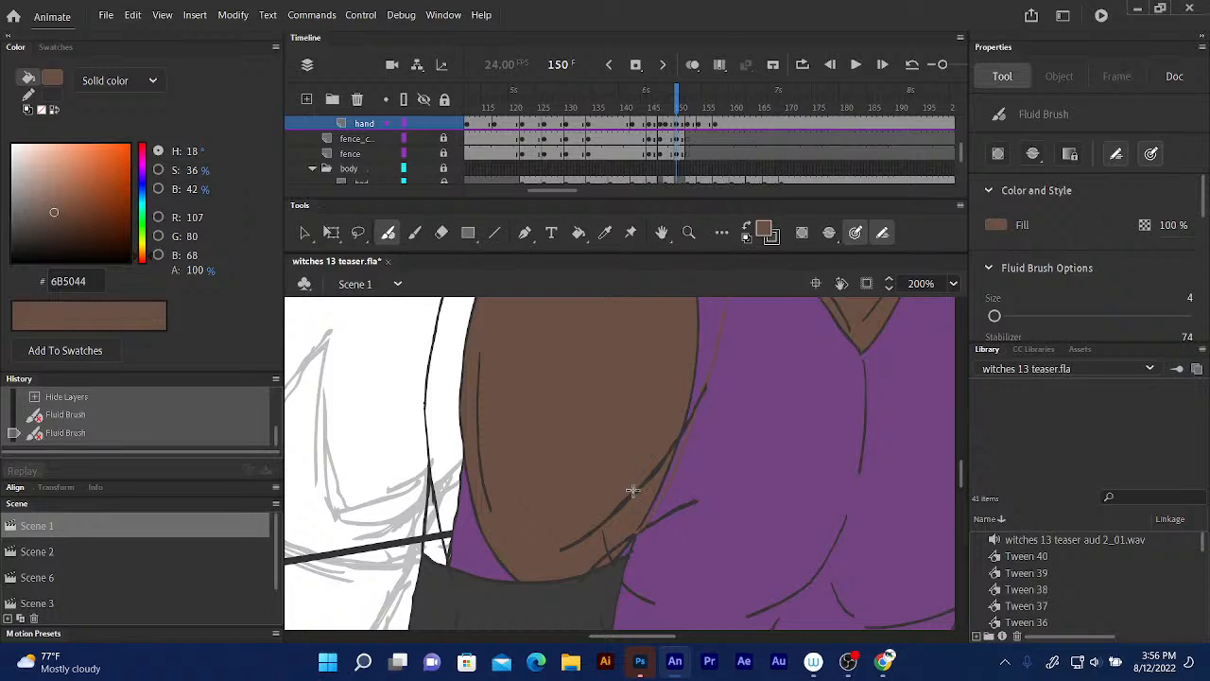
- Sample the dark outline colour #353333 and paint a Fluid Brush stroke closing the arm outline's gap at its lower end on frame 150
click(745, 228)
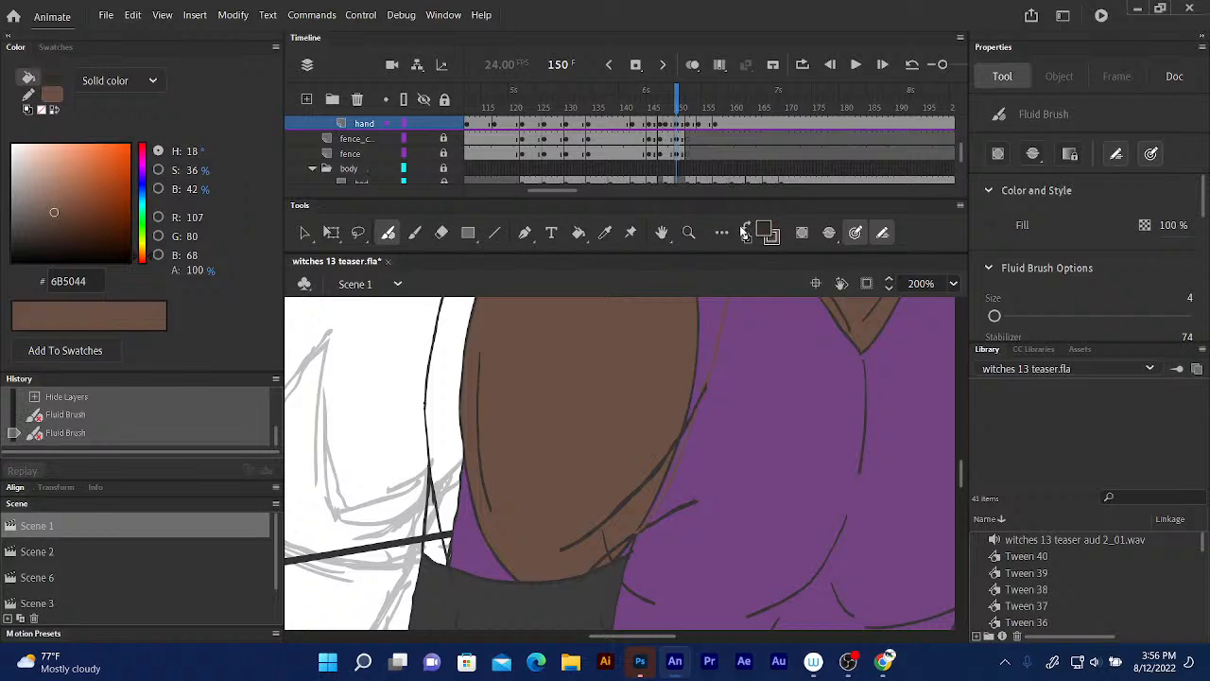
click(605, 233)
click(432, 367)
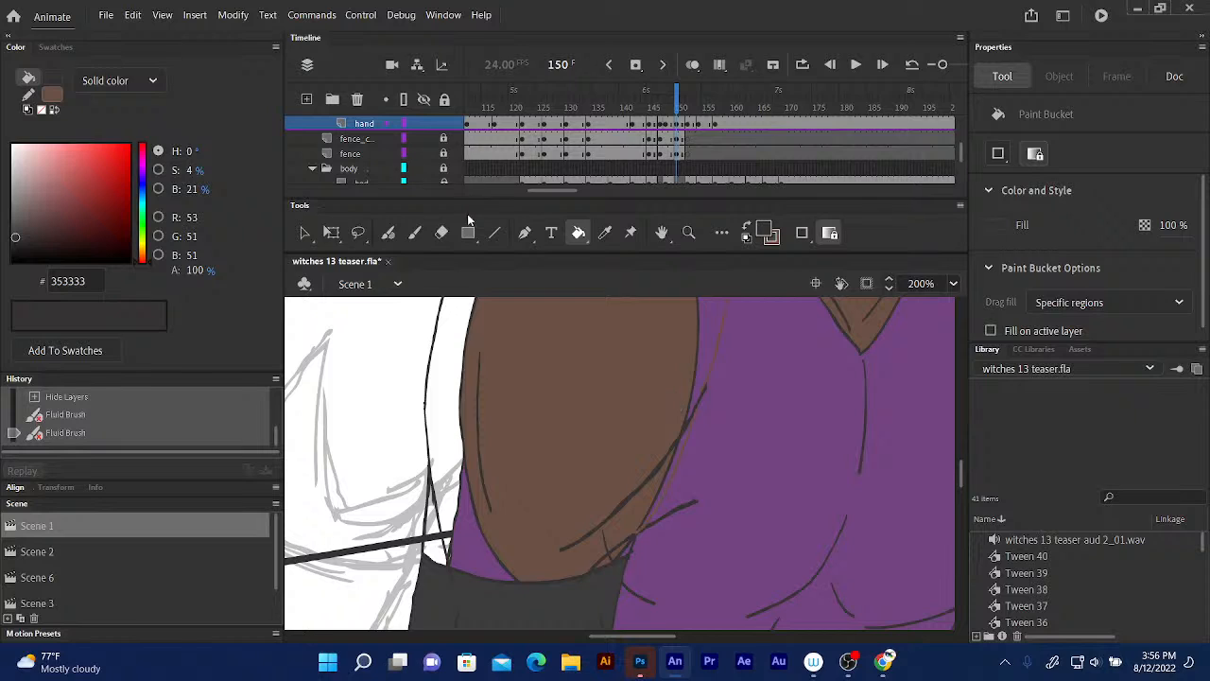
click(388, 232)
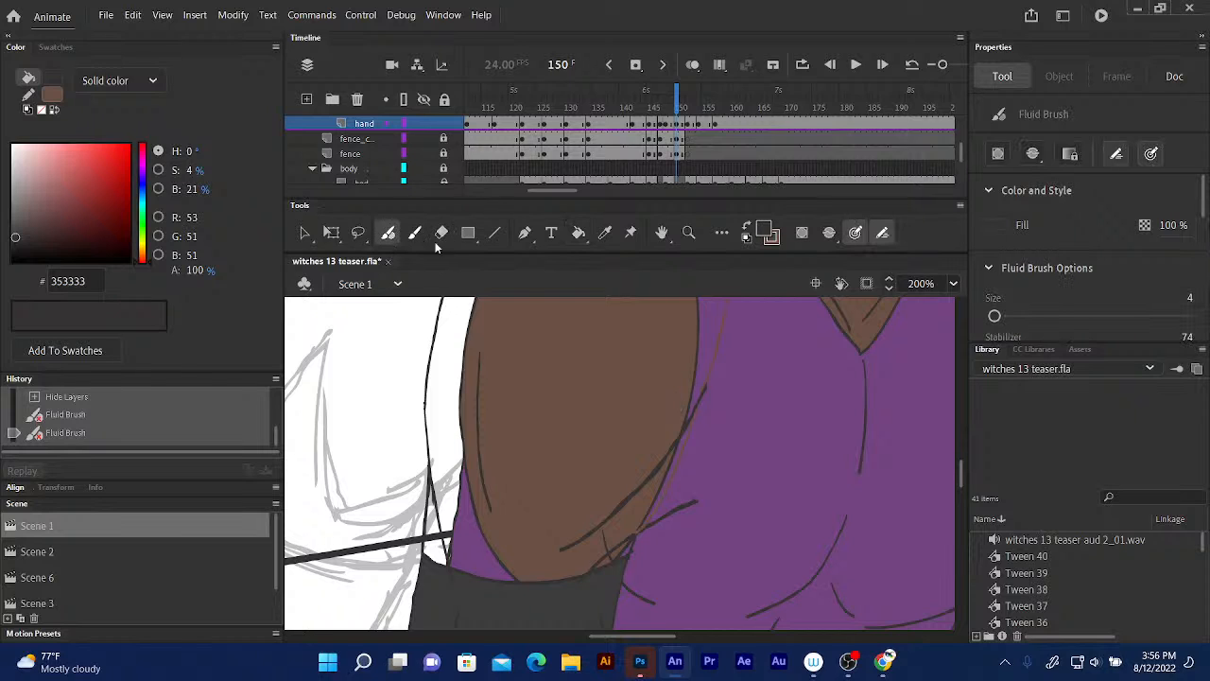
click(629, 537)
- Fill the unpainted arm regions down to the dark glove edge with the brown skin colour #6B5044
click(764, 232)
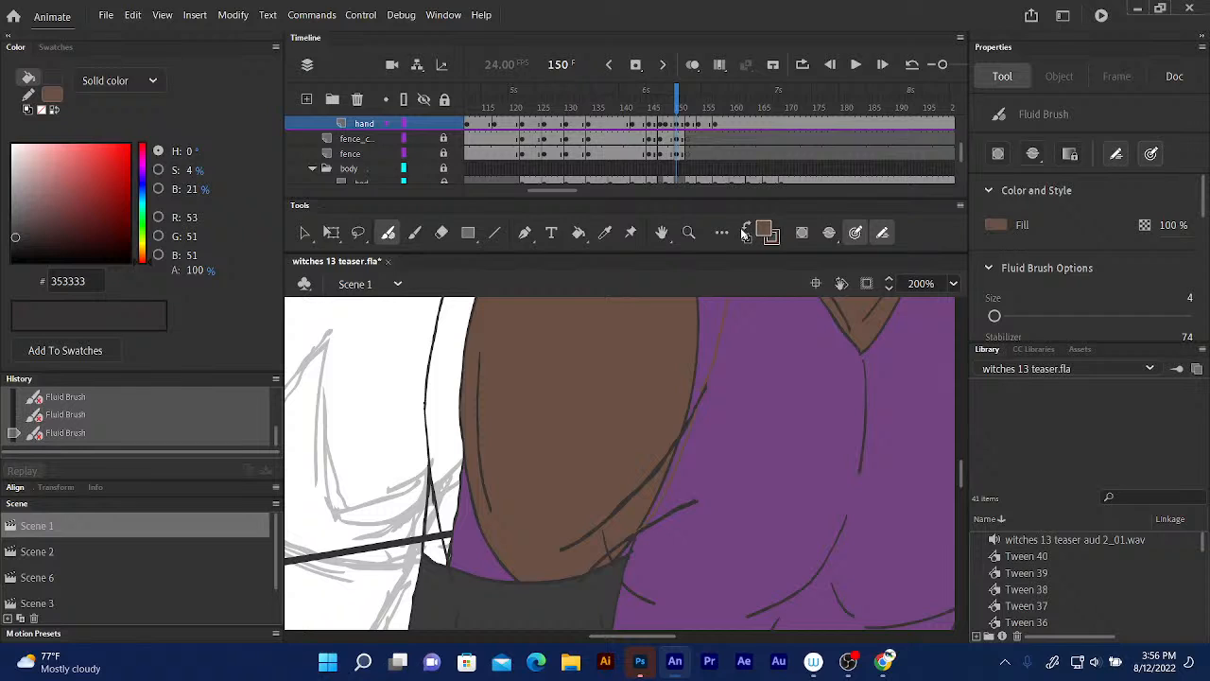
click(579, 232)
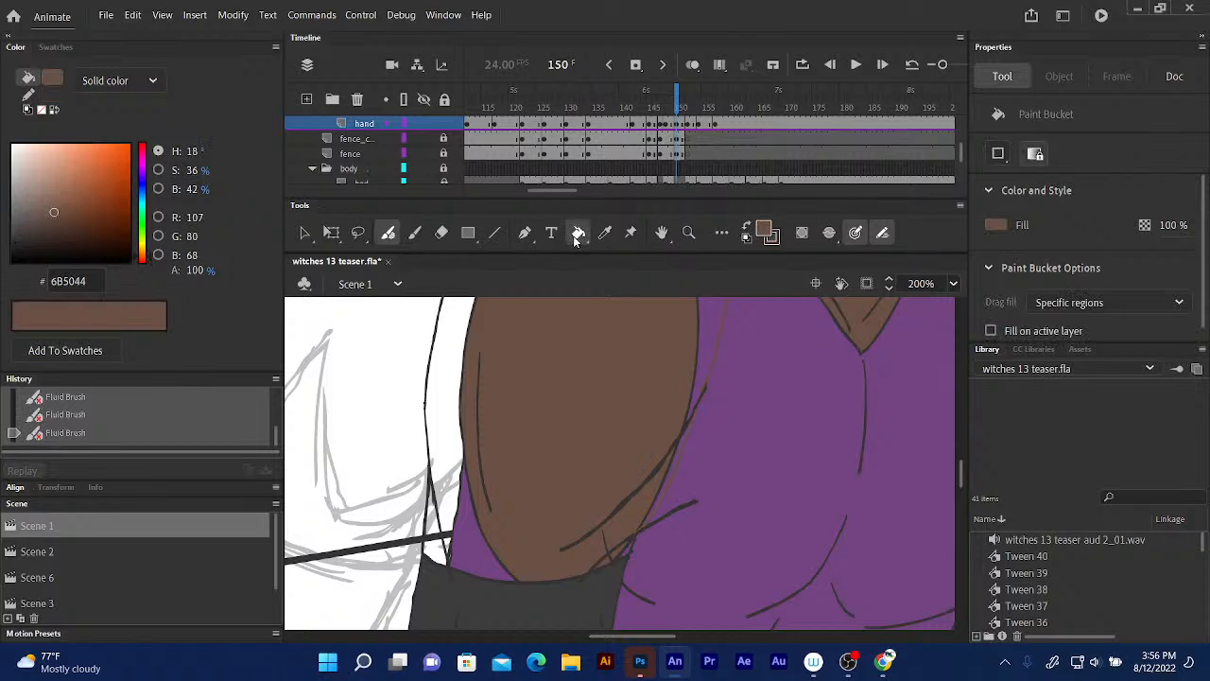
click(452, 376)
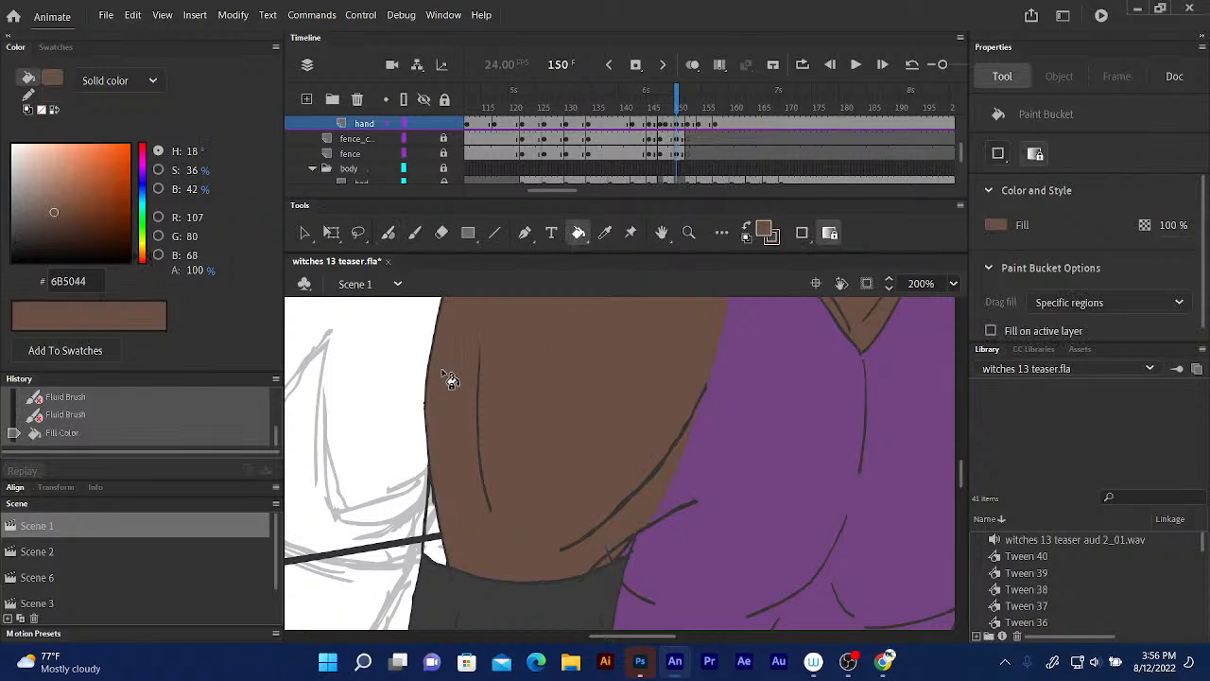
click(441, 530)
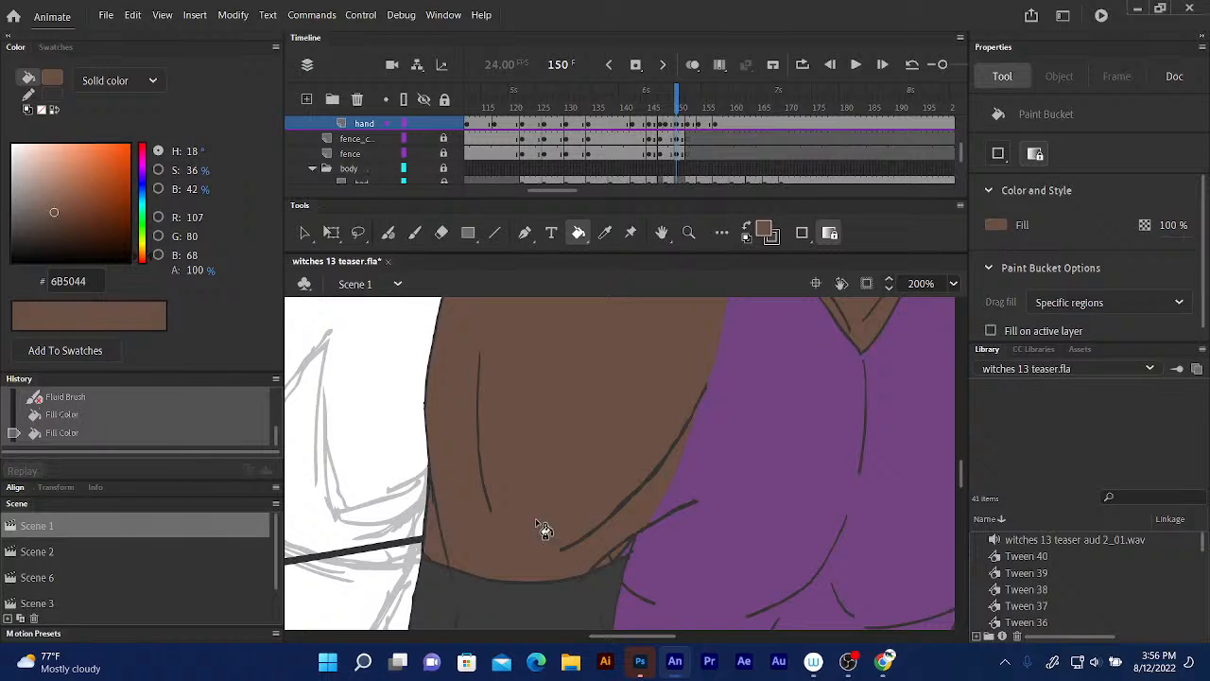
click(607, 561)
- Examine the coloured arm, chest, shoulder and neck on frame 150 for missed fills
drag(632, 489, 555, 597)
drag(599, 422, 554, 540)
mouse_move(562, 424)
mouse_down()
mouse_move(546, 402)
mouse_move(614, 313)
mouse_up()
drag(597, 408, 652, 314)
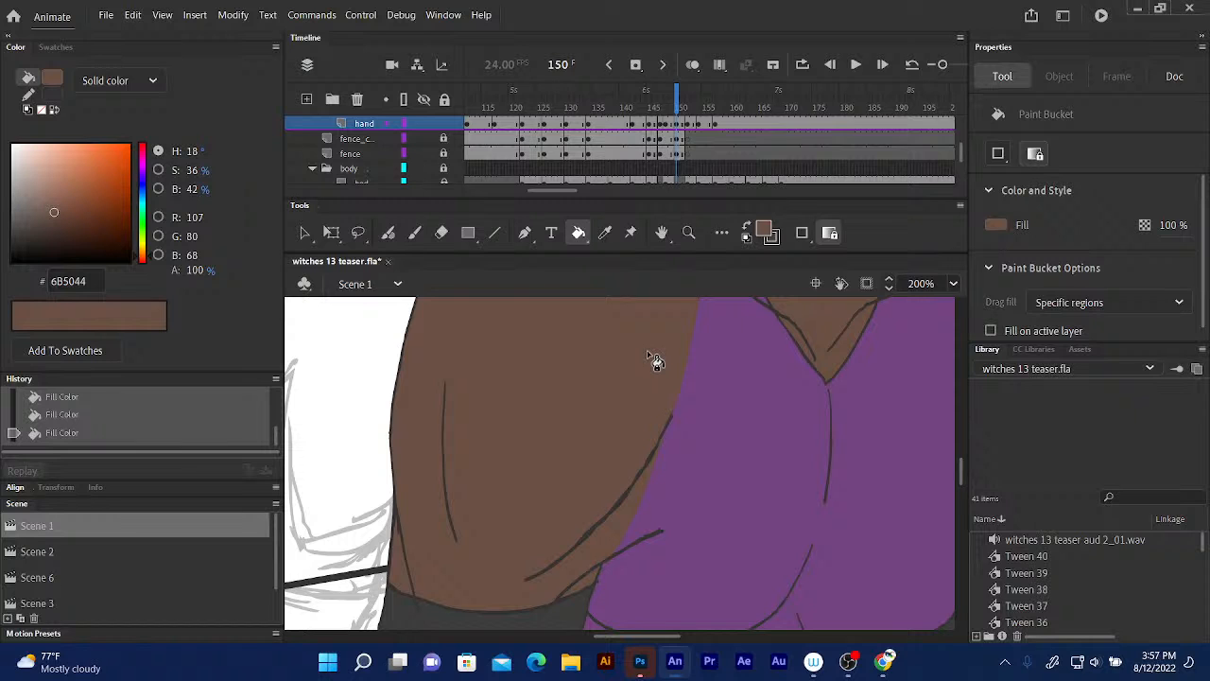
drag(571, 421, 401, 488)
drag(523, 480, 531, 615)
drag(587, 479, 683, 260)
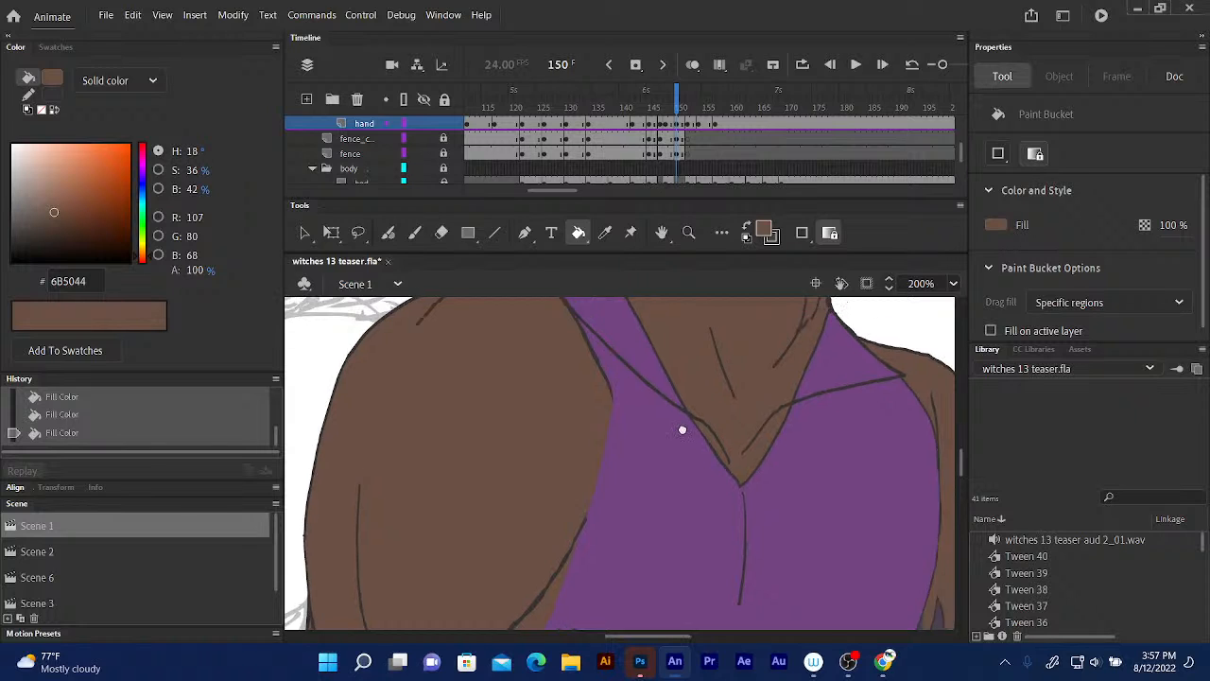
scroll(709, 568, up, 5)
mouse_move(661, 422)
mouse_down()
mouse_move(665, 540)
mouse_move(662, 517)
mouse_move(637, 508)
mouse_up()
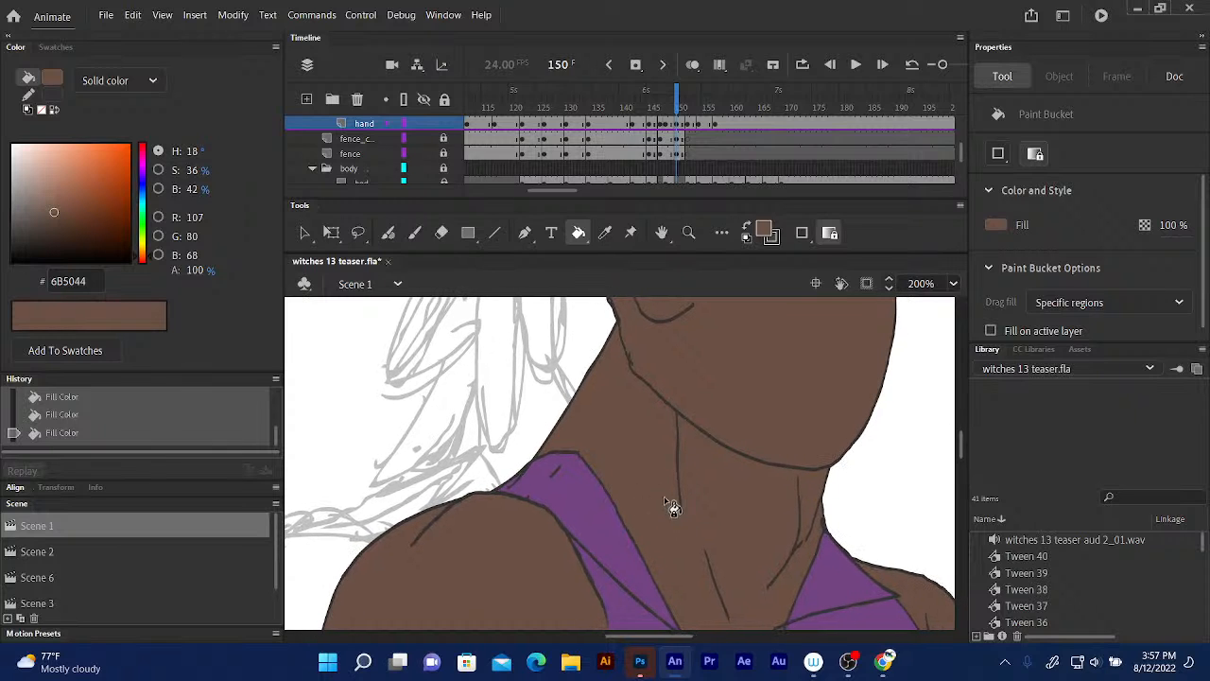
- Check the streaming and recording status in OBS and return to the character's head in Animate
click(851, 654)
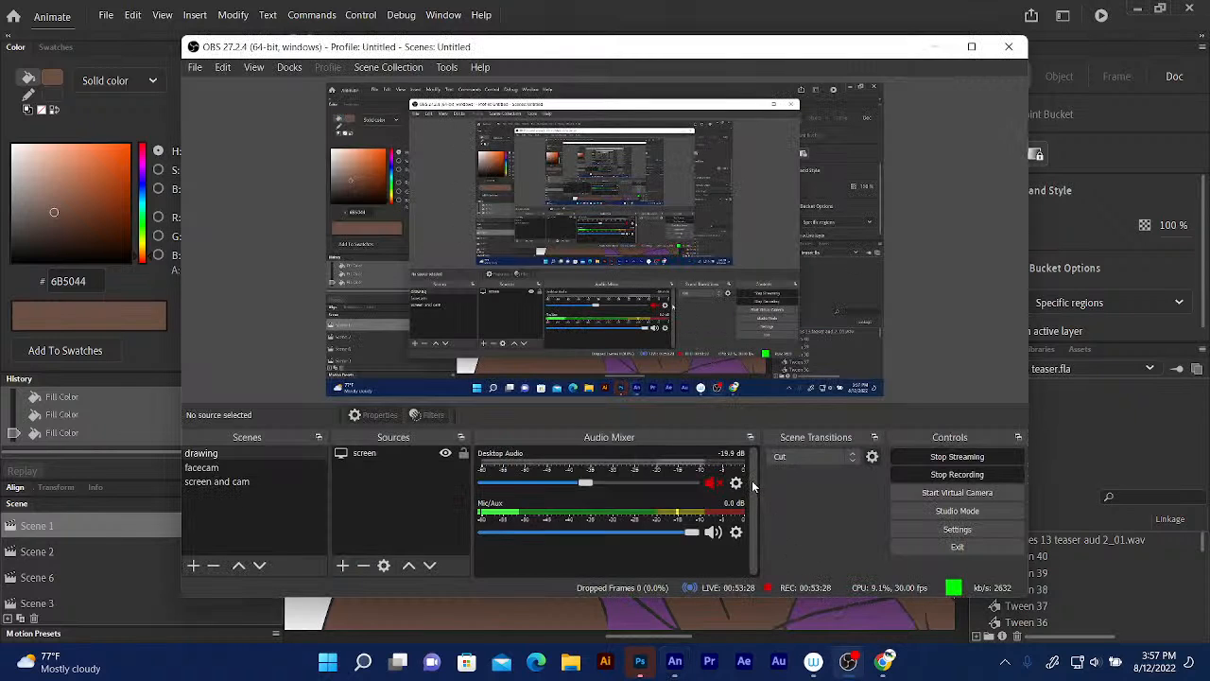
click(573, 21)
scroll(724, 403, up, 3)
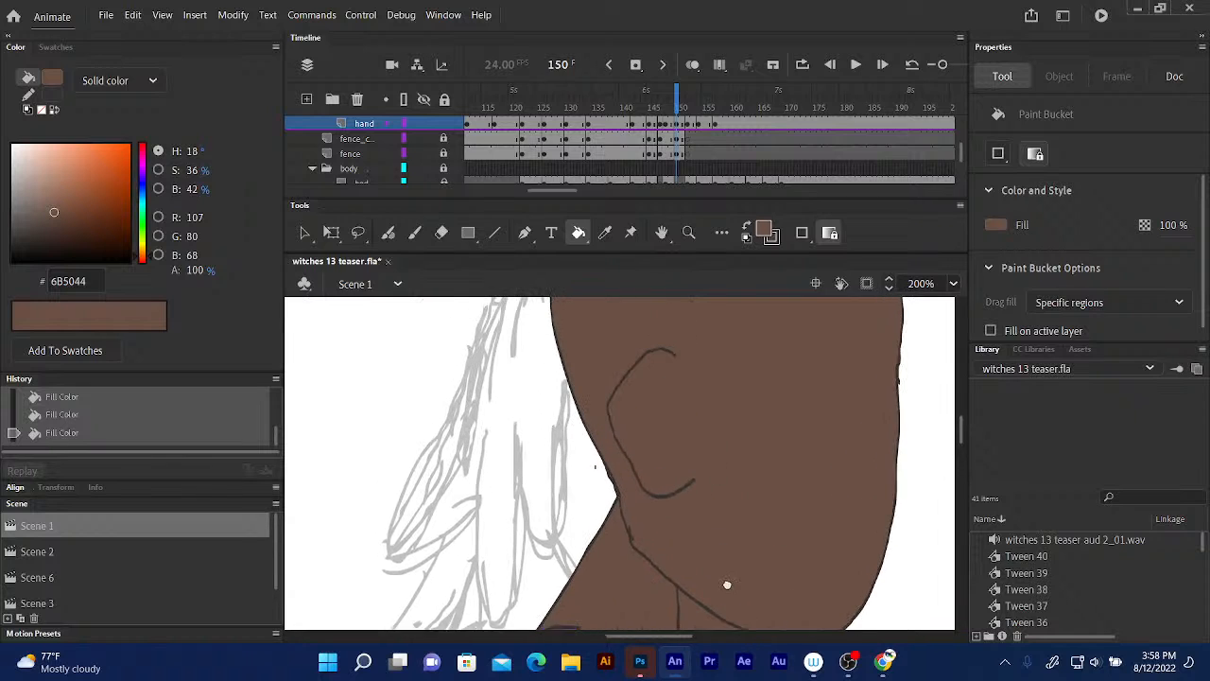
scroll(664, 446, up, 3)
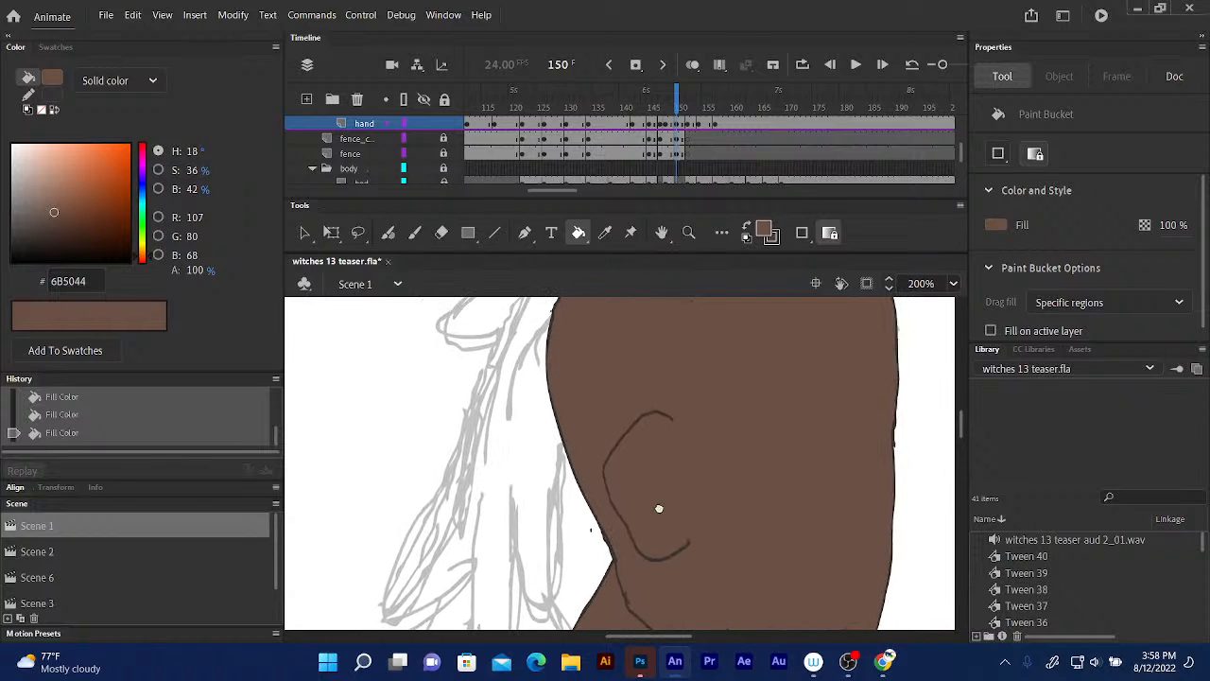
- Compare the head drawing on frames 149 and 150, returning to frame 150
click(671, 105)
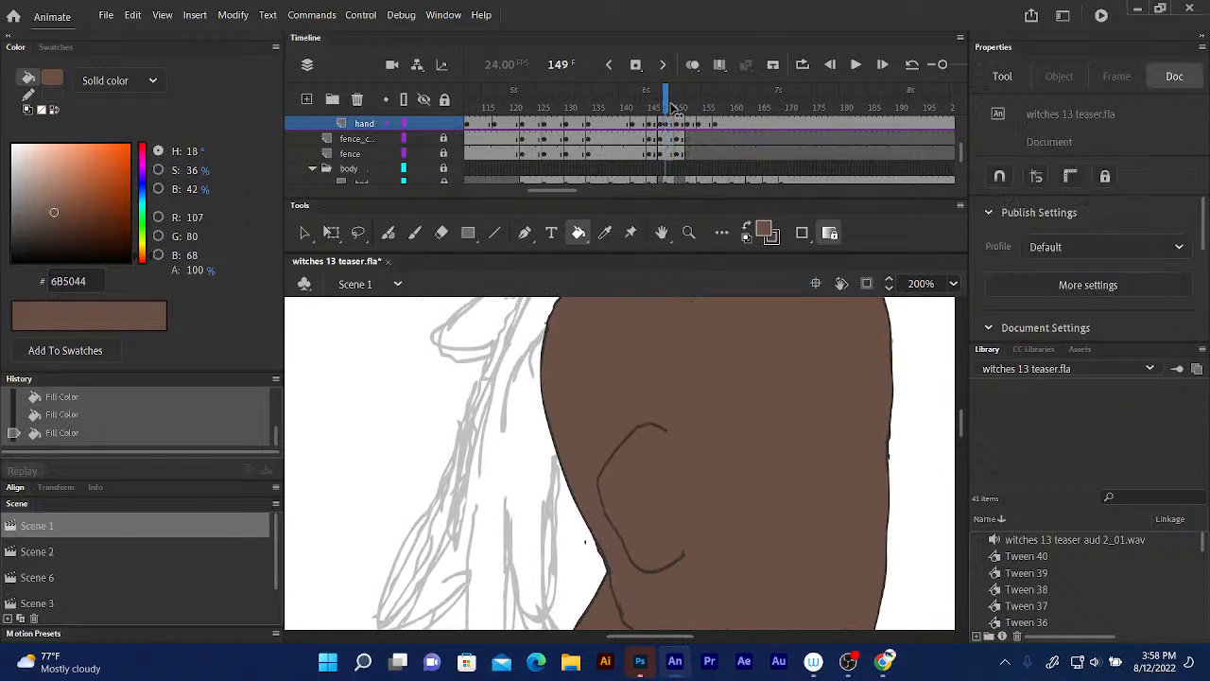
drag(674, 107, 676, 108)
click(675, 106)
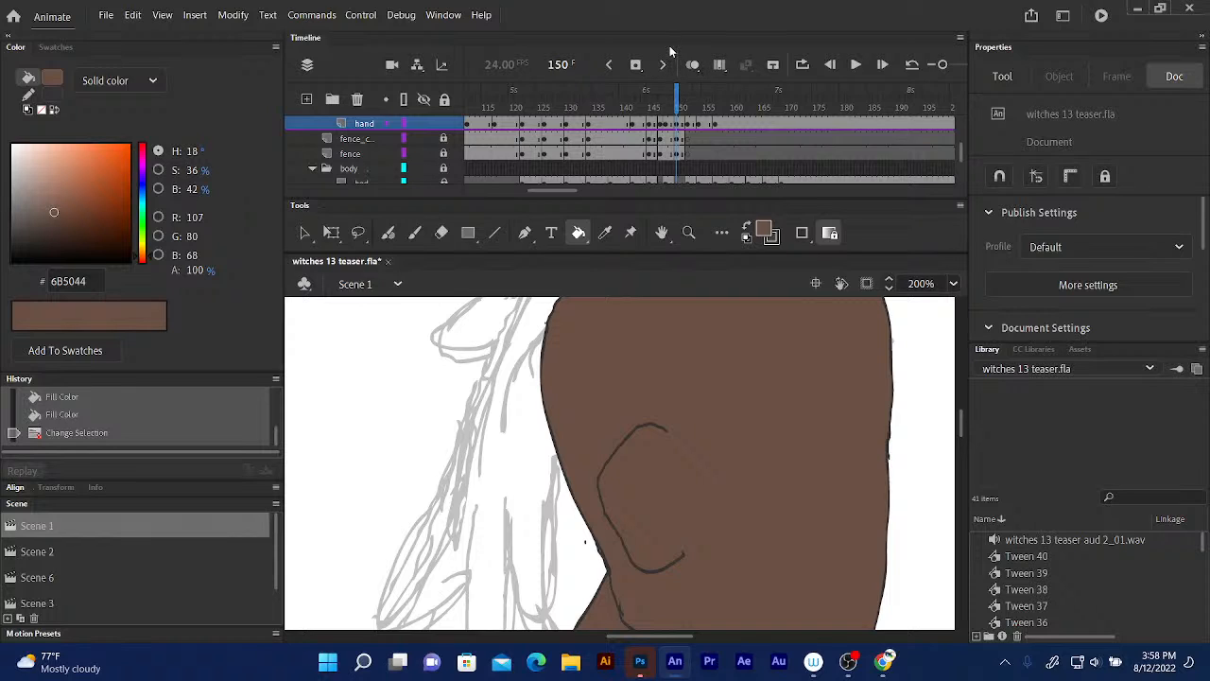
- Toggle the hand folder's visibility off and on to check it, and lock the folder
click(443, 168)
scroll(959, 153, up, 3)
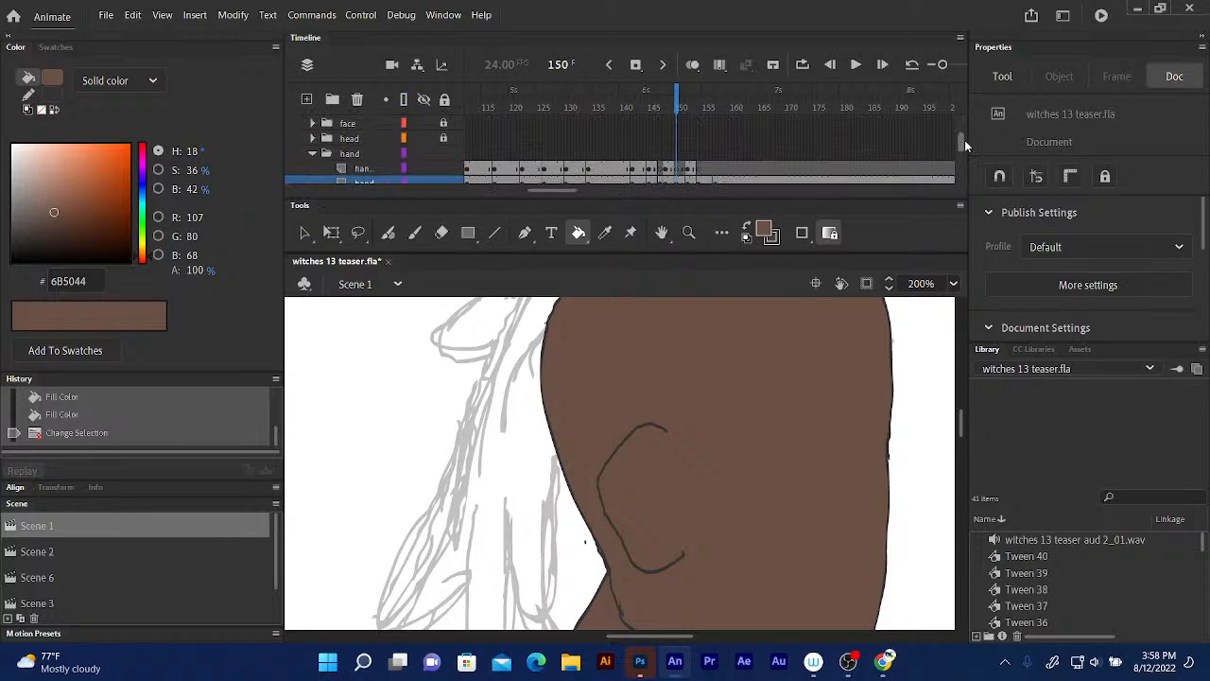
click(425, 154)
click(424, 154)
click(444, 153)
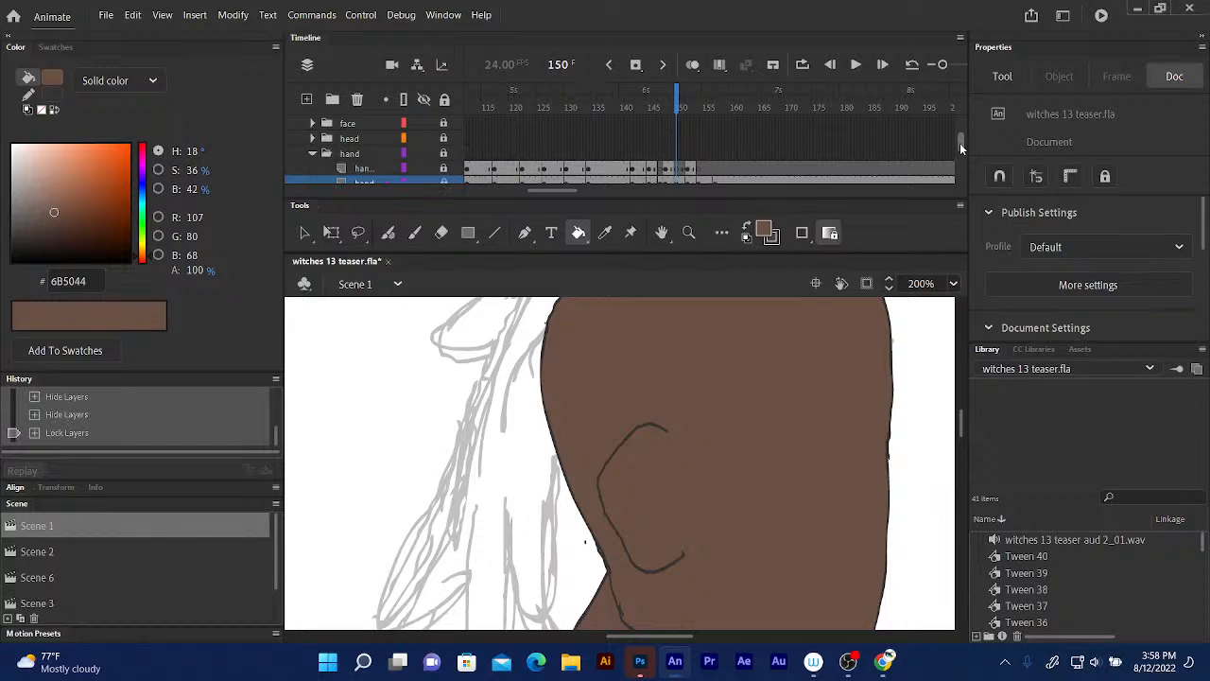
- Find the eyebrows layer in the layer stack and lock it
scroll(961, 144, up, 2)
scroll(961, 144, down, 1)
scroll(960, 143, up, 1)
scroll(960, 143, down, 2)
scroll(959, 143, up, 2)
scroll(960, 143, down, 1)
scroll(960, 143, up, 1)
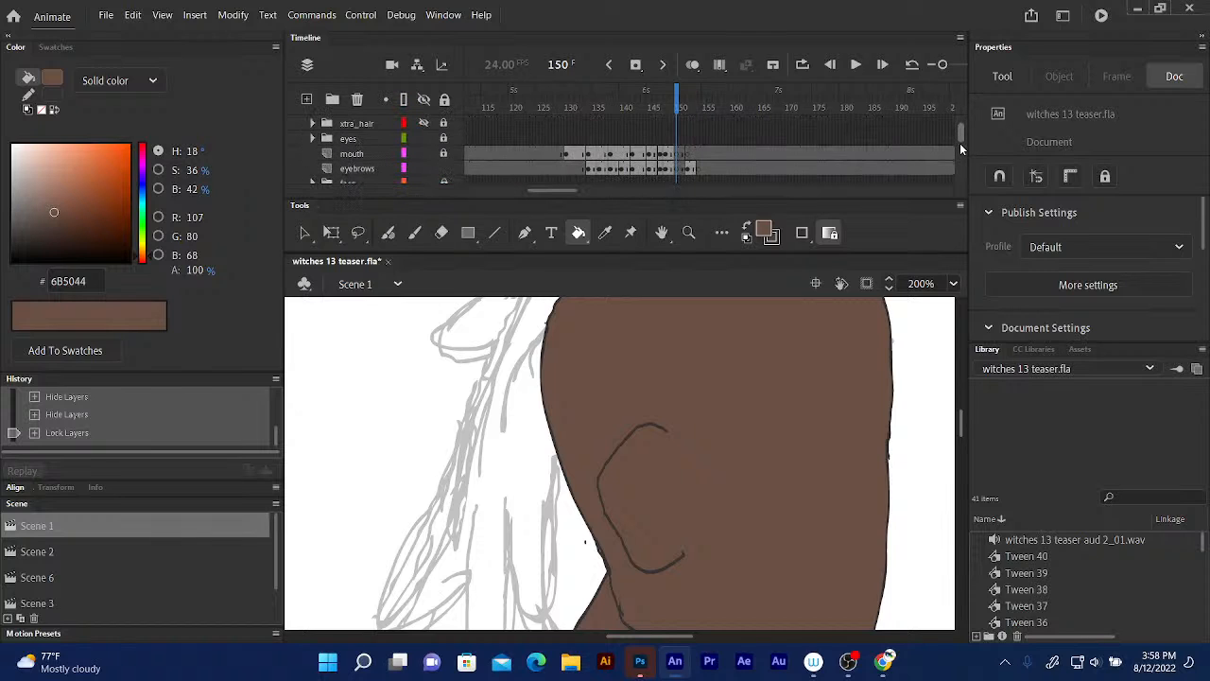
scroll(960, 143, up, 1)
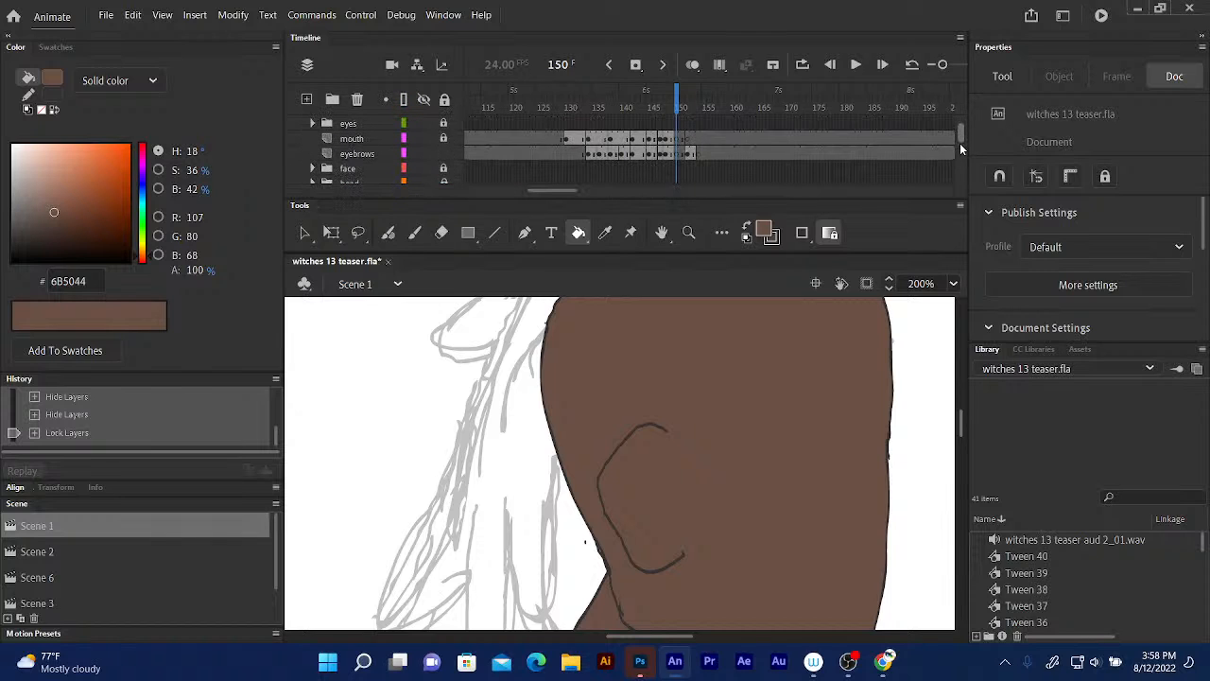
scroll(960, 143, up, 1)
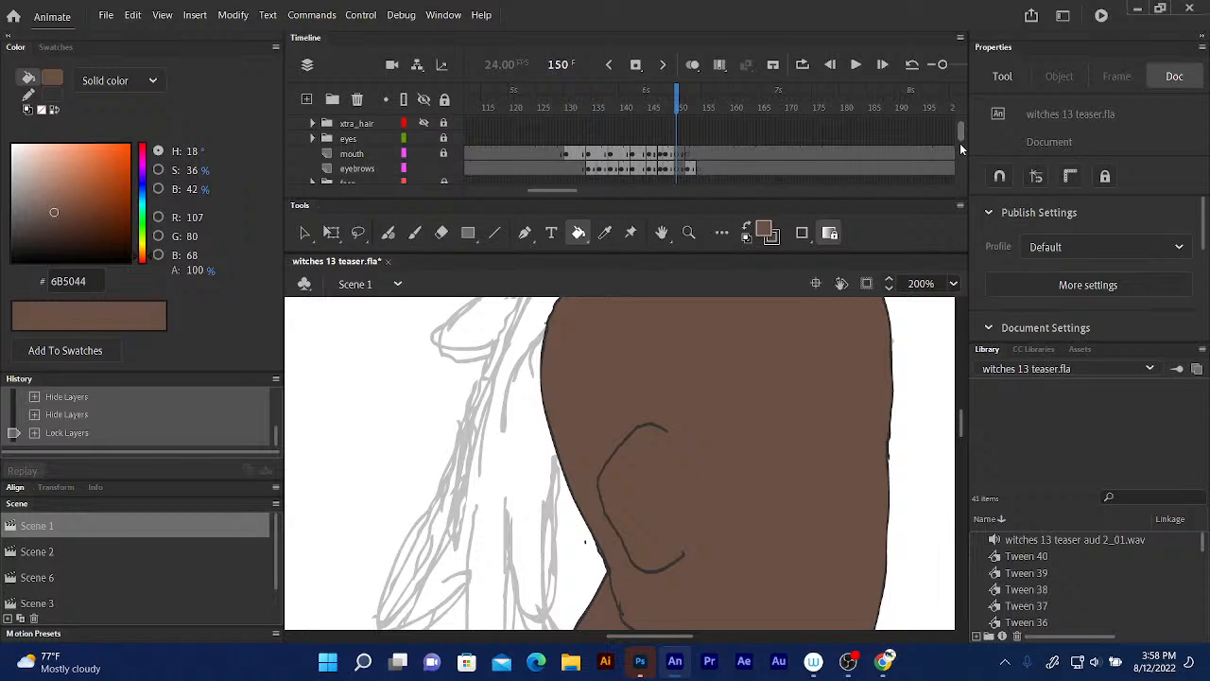
click(443, 168)
- Look through the layer stack between the lineart folder and the hand layers, checking their lock states
scroll(957, 127, up, 2)
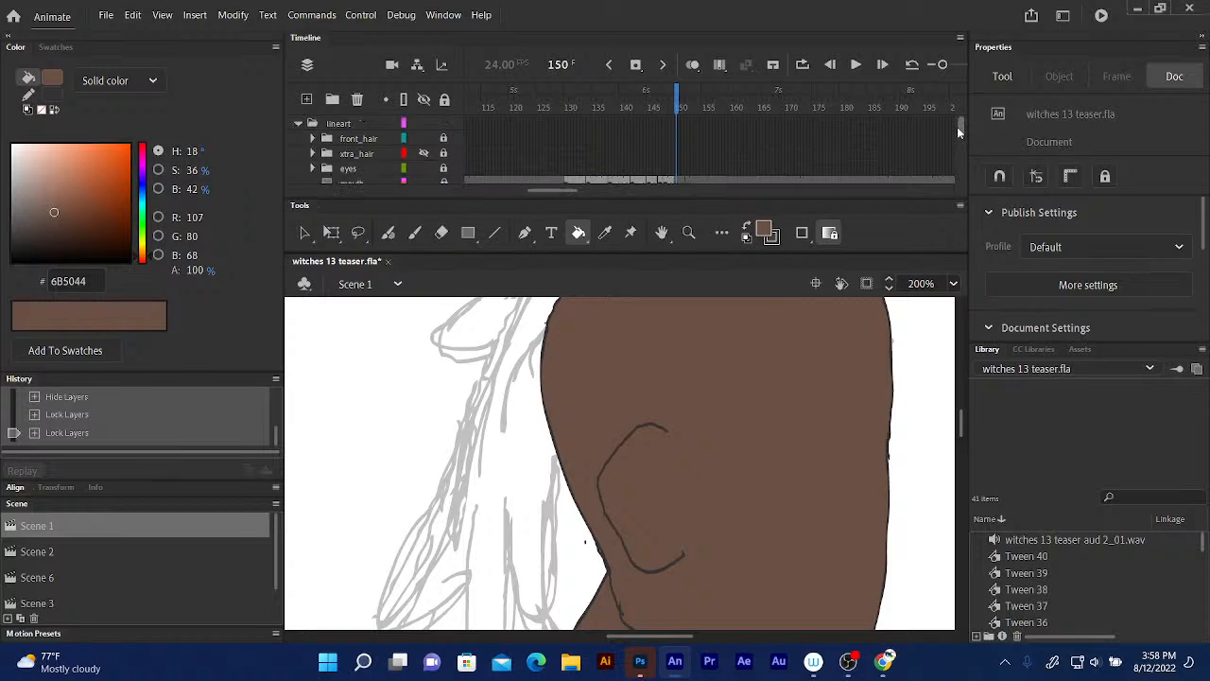
scroll(957, 126, down, 1)
scroll(956, 127, down, 1)
scroll(957, 127, up, 2)
scroll(956, 127, down, 1)
scroll(957, 127, up, 1)
scroll(962, 127, down, 4)
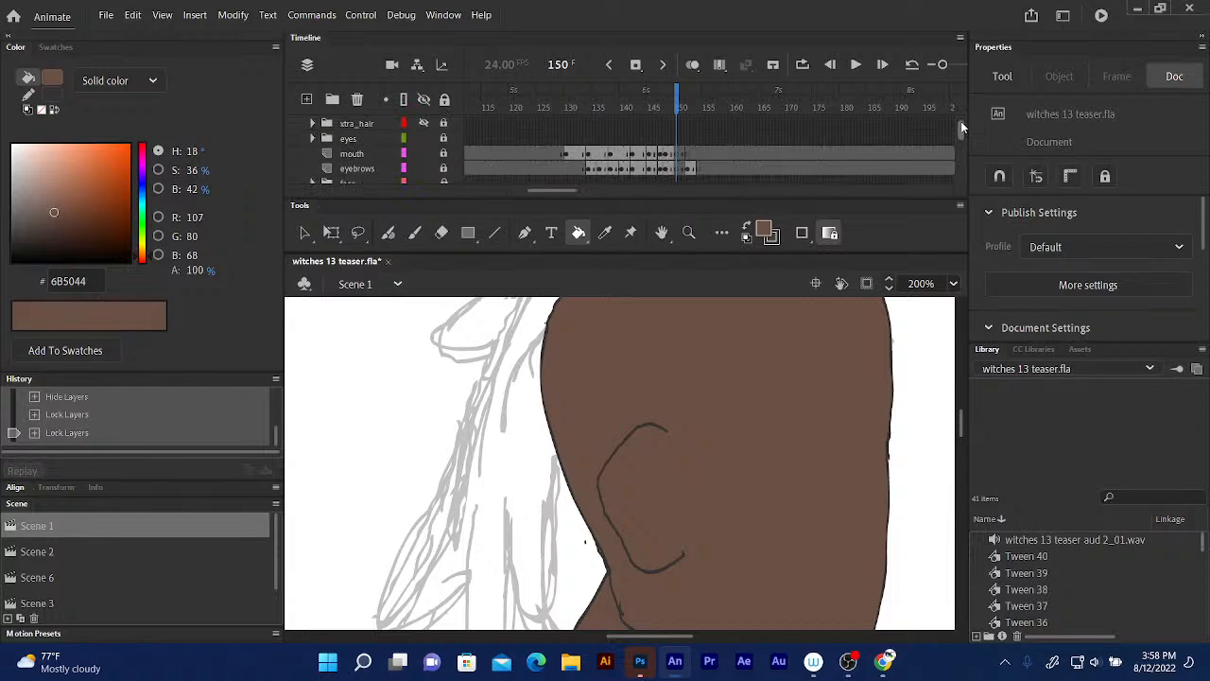
scroll(962, 127, up, 4)
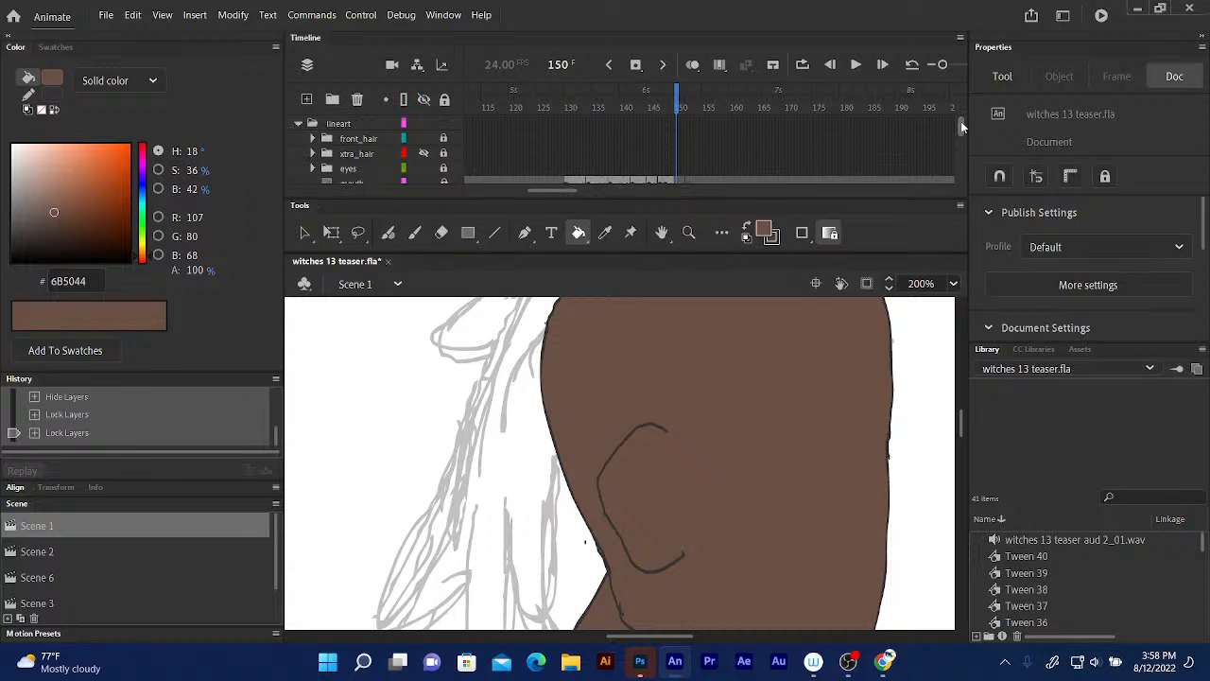
scroll(962, 127, down, 8)
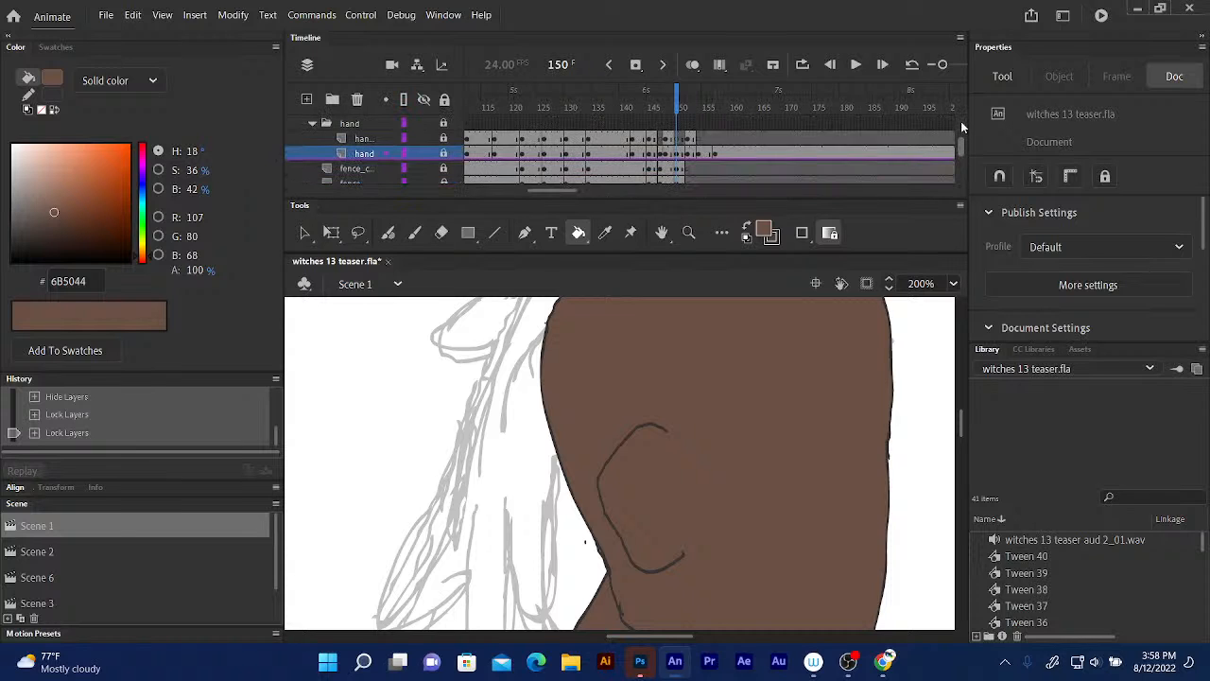
scroll(961, 121, up, 5)
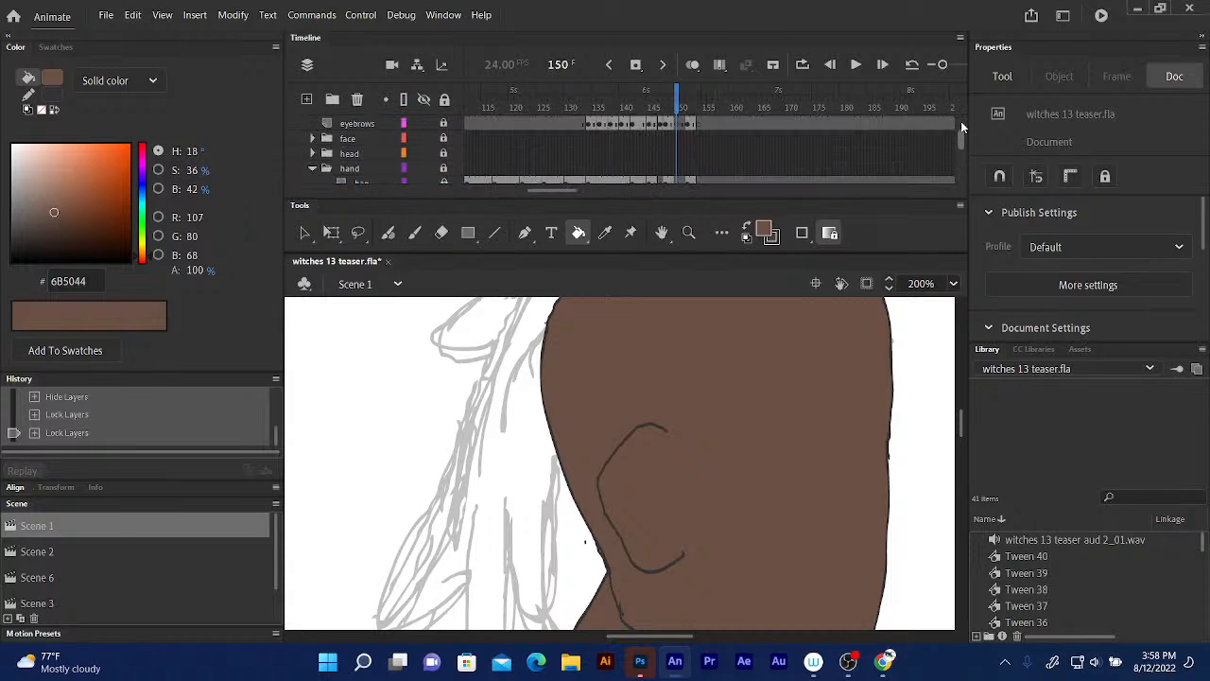
scroll(961, 126, up, 1)
scroll(961, 127, up, 1)
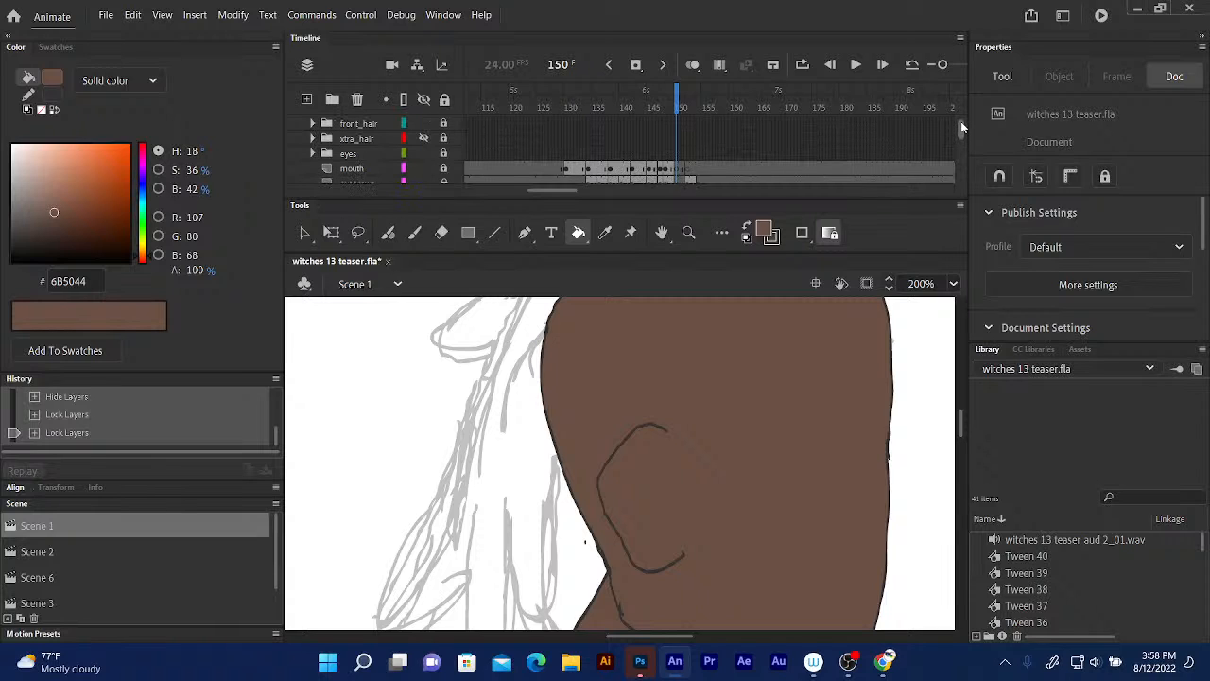
scroll(960, 127, down, 4)
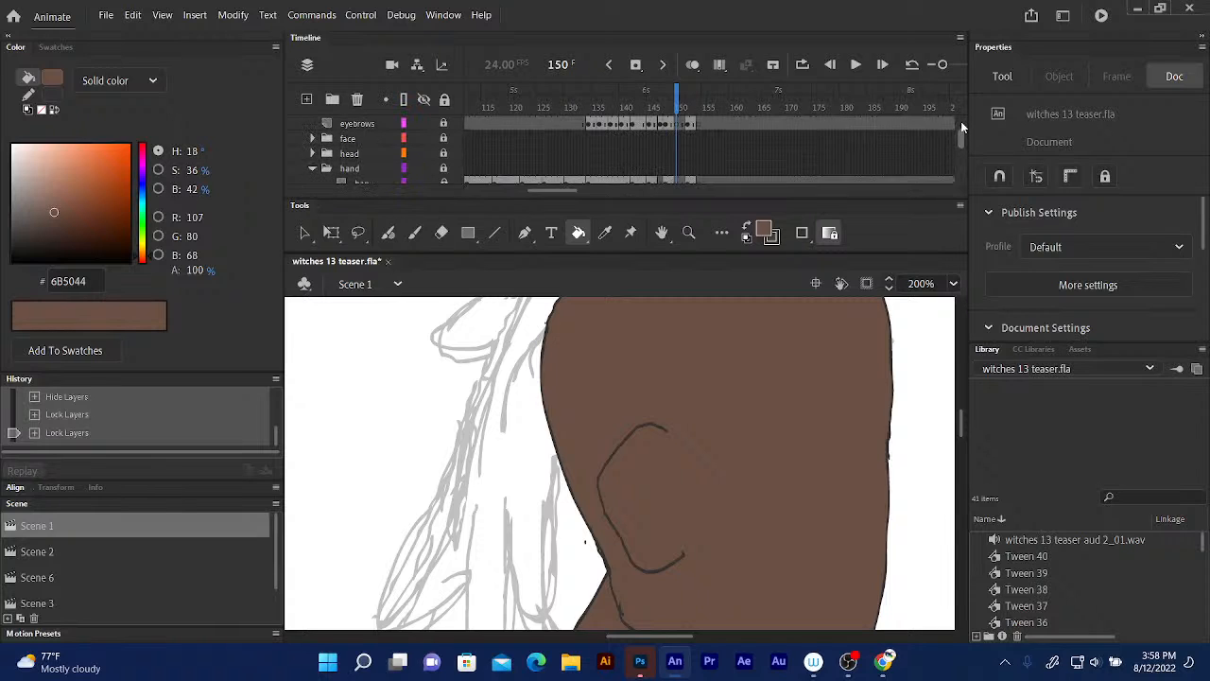
- Turn off the highlight on the hand layer inside the hand folder
scroll(963, 127, down, 6)
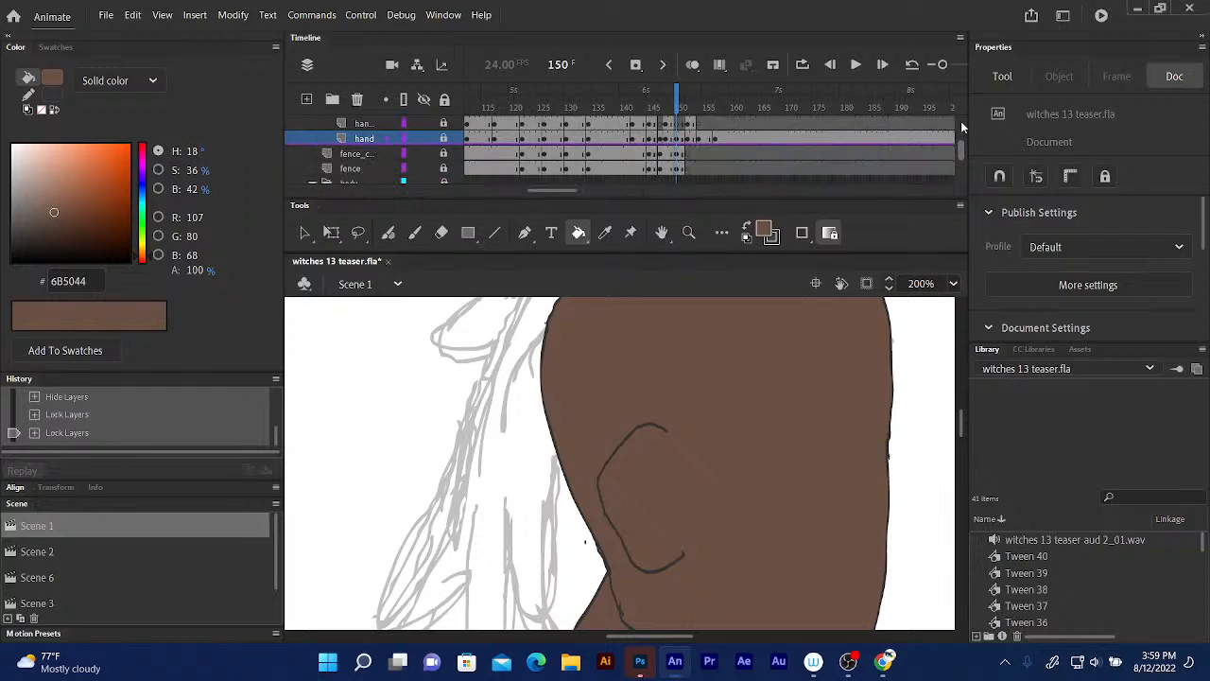
scroll(963, 126, up, 2)
click(404, 138)
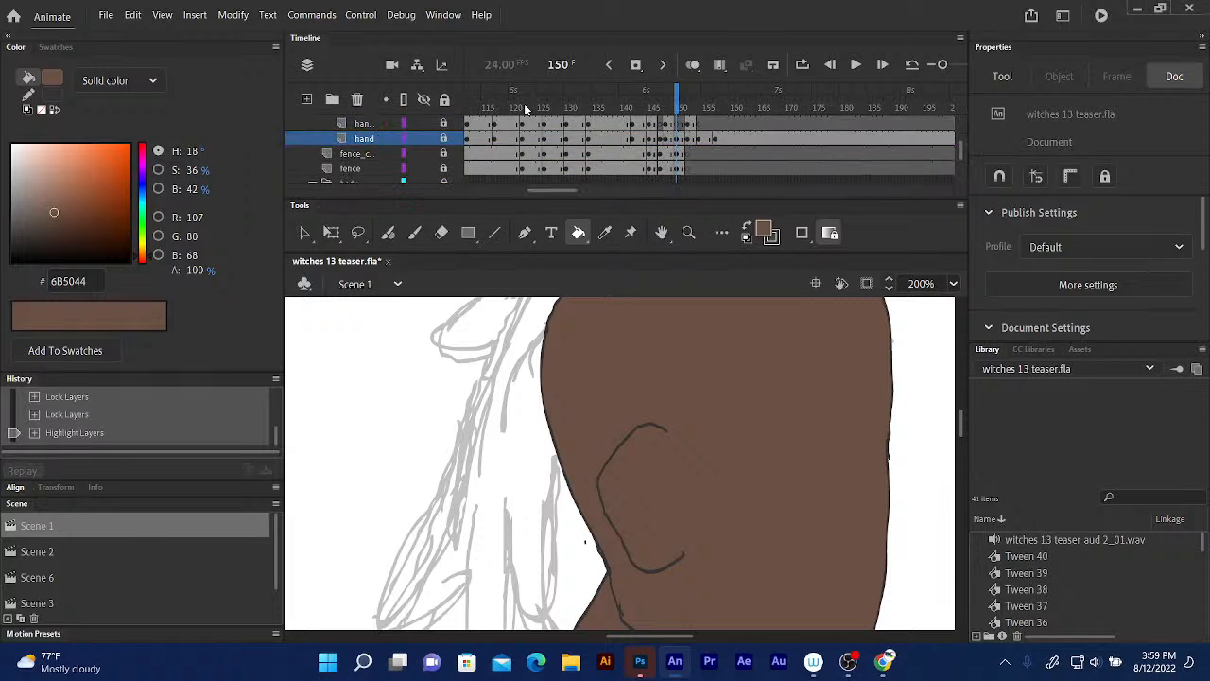
- Unlock and expand the face folder, and highlight the second layer inside it
scroll(963, 148, down, 4)
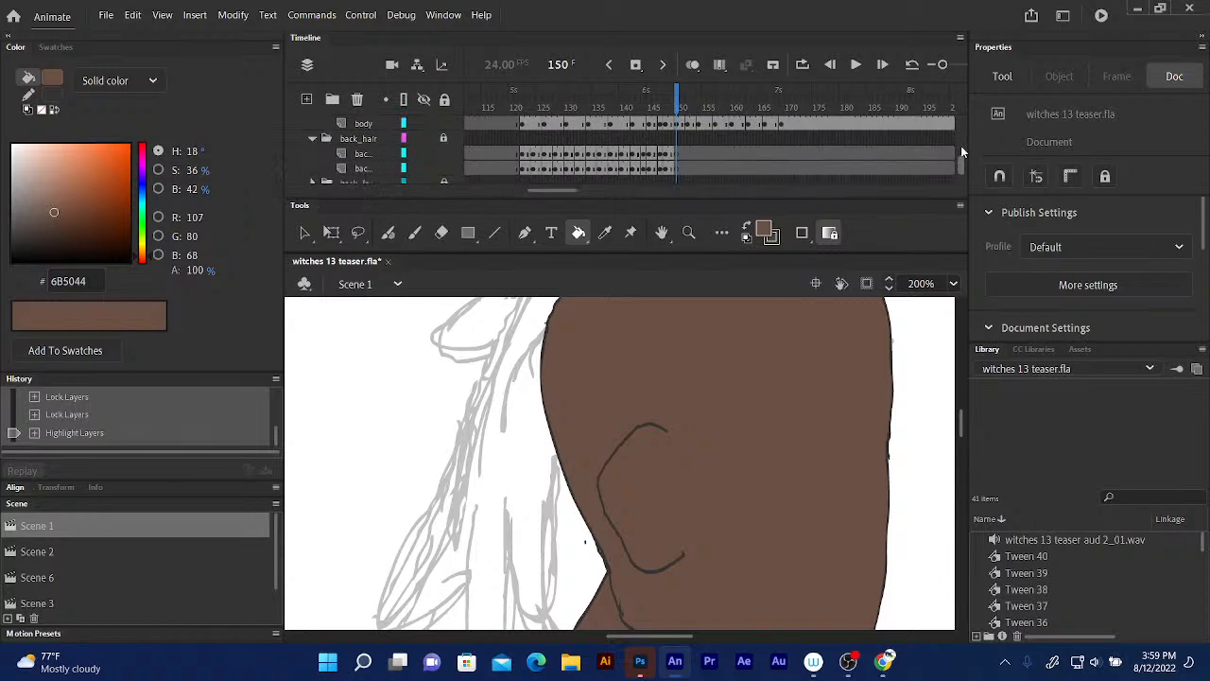
scroll(962, 151, up, 2)
scroll(963, 151, down, 2)
scroll(962, 151, down, 3)
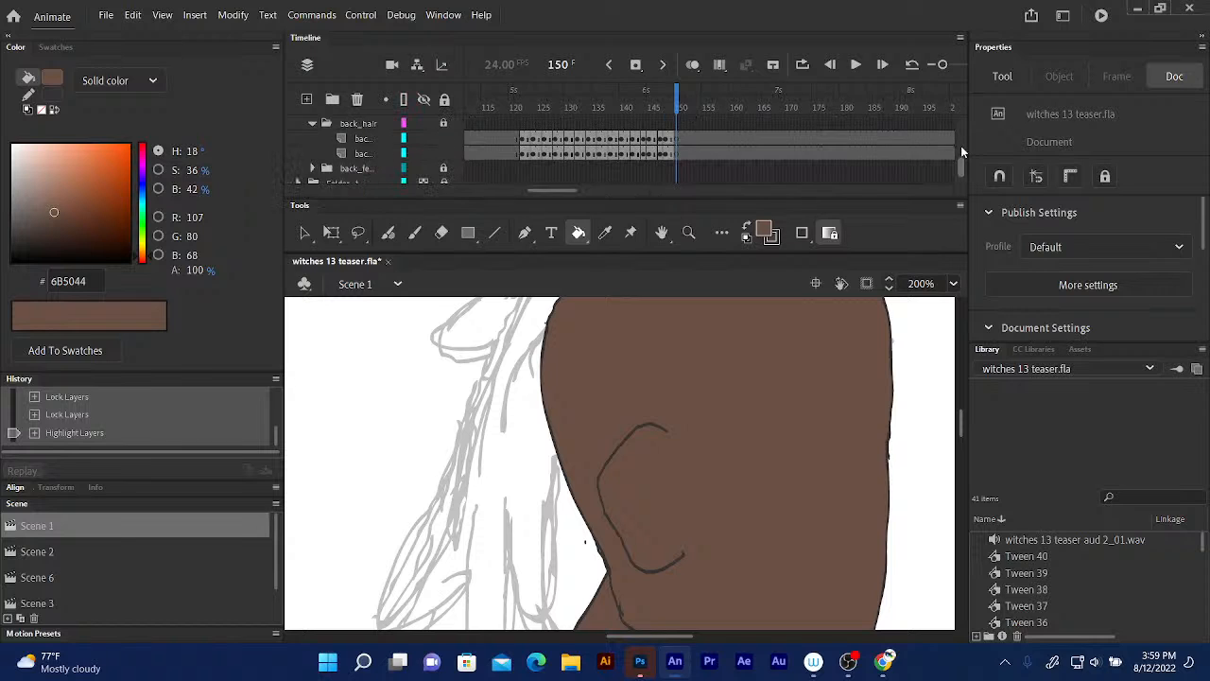
scroll(962, 151, up, 6)
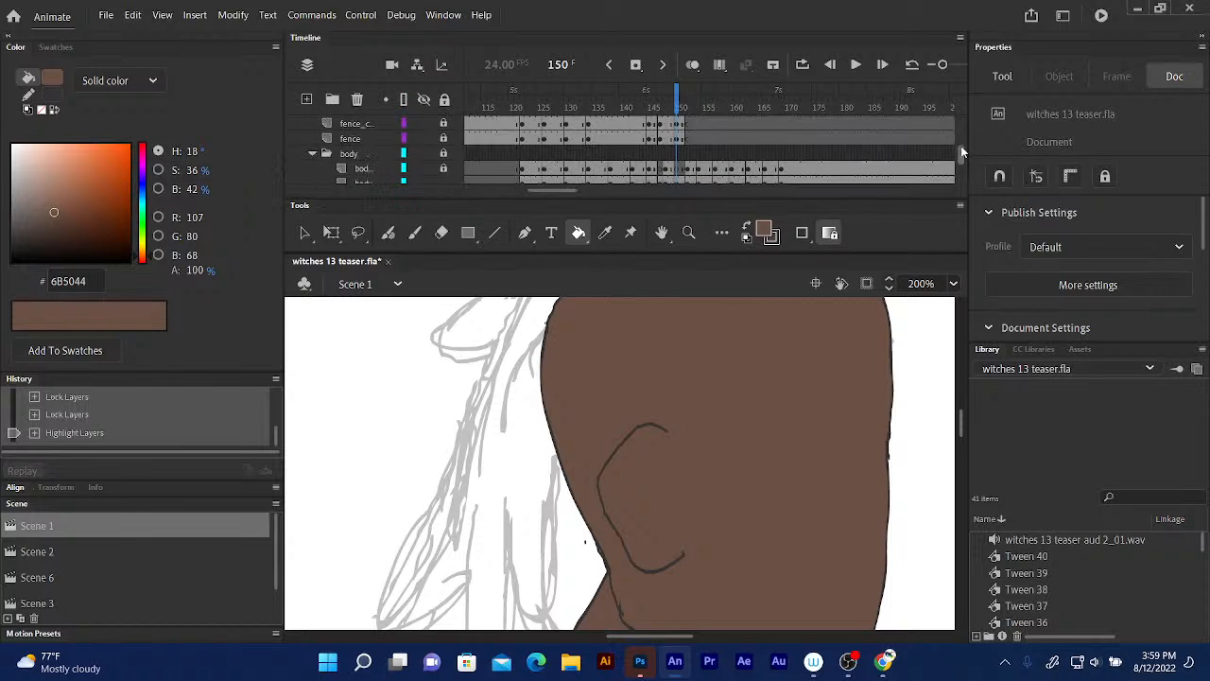
scroll(960, 145, up, 3)
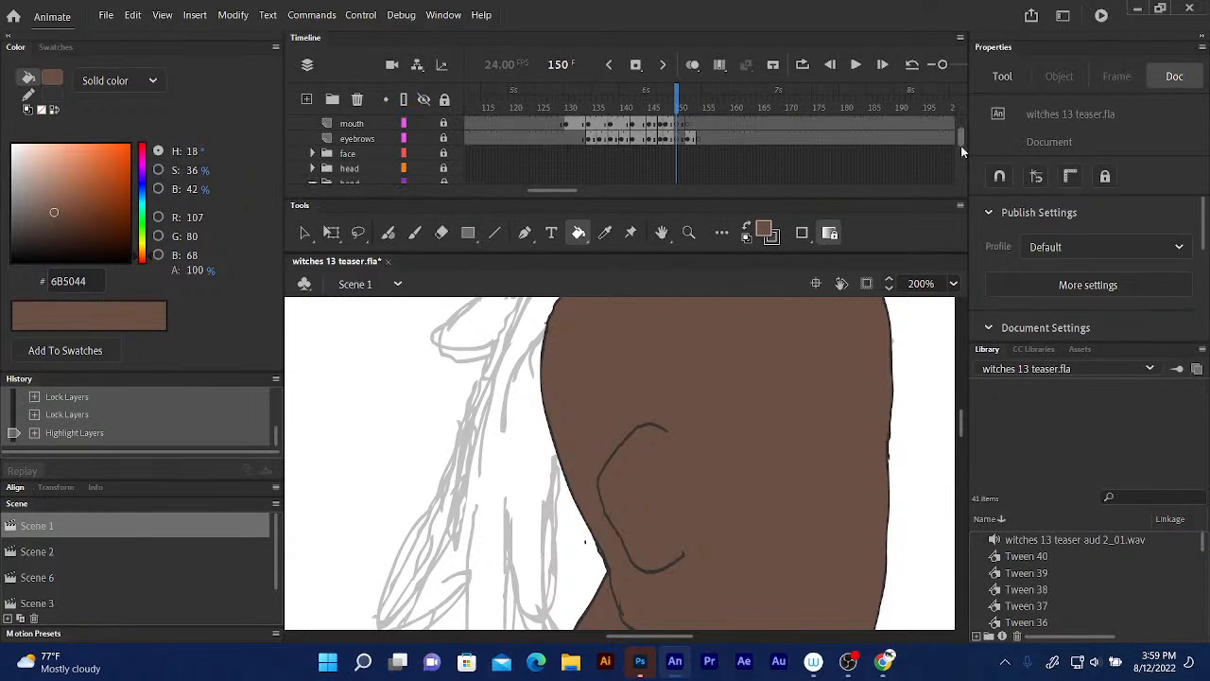
click(443, 153)
click(312, 152)
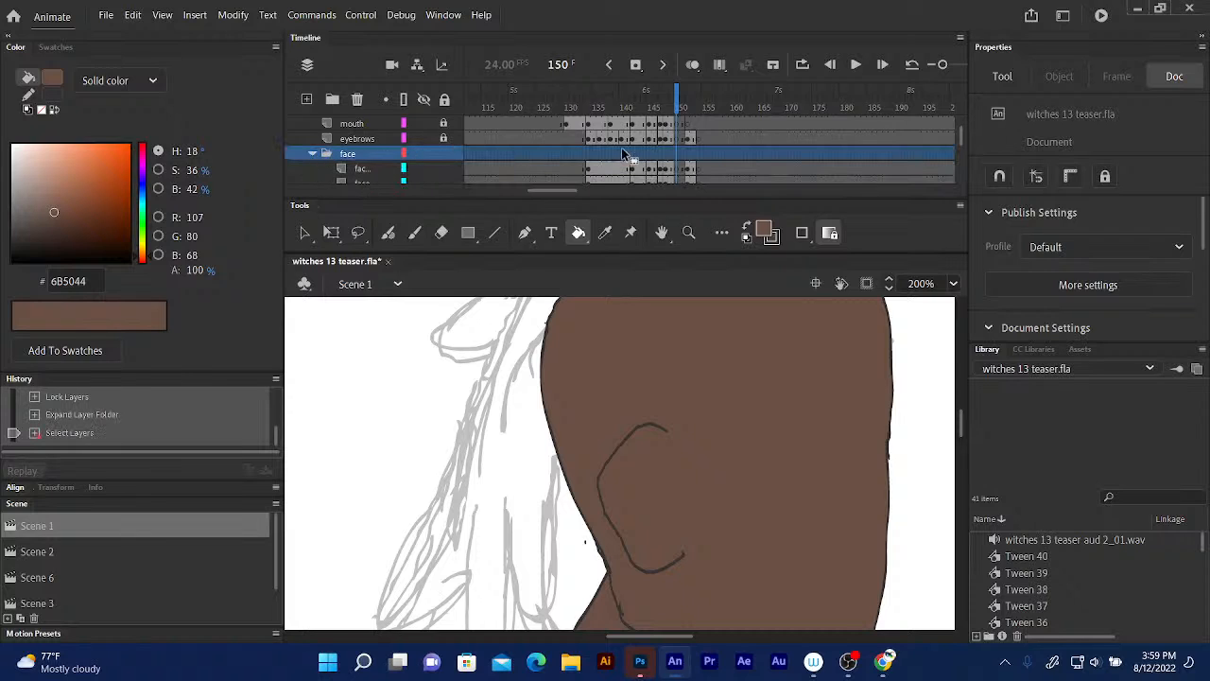
click(387, 183)
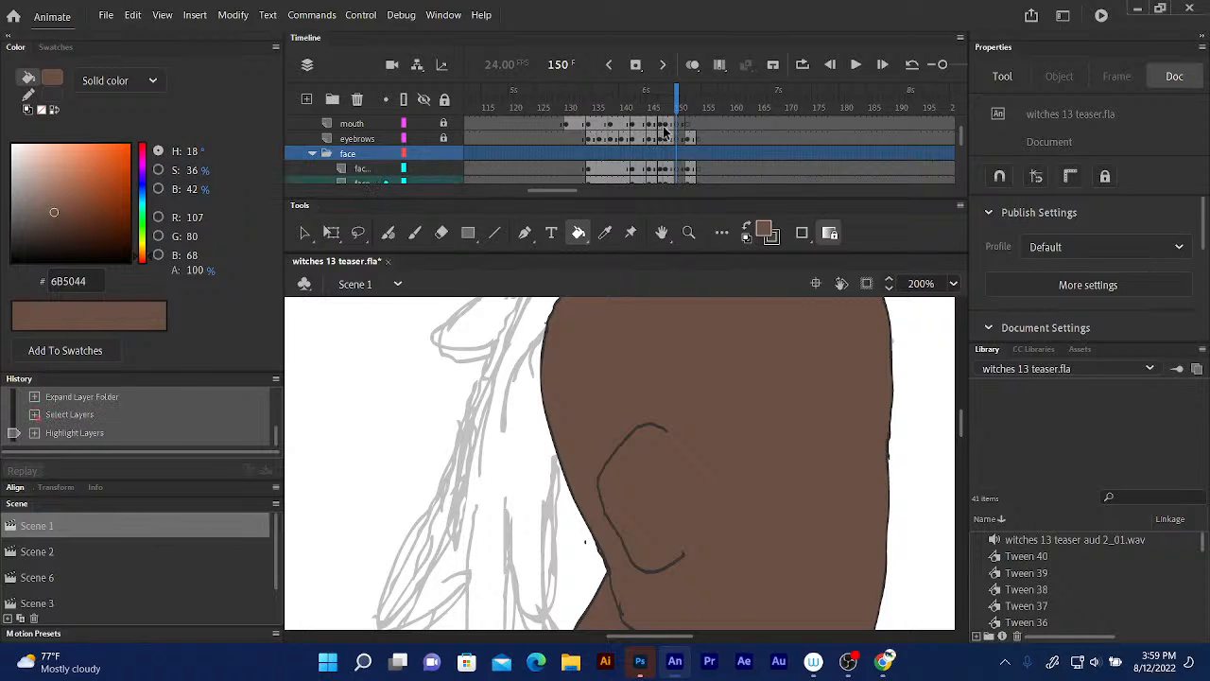
- Turn on onion skinning and re-lock the front_hair and xtra_hair folders to exclude them from the onion skin
click(693, 64)
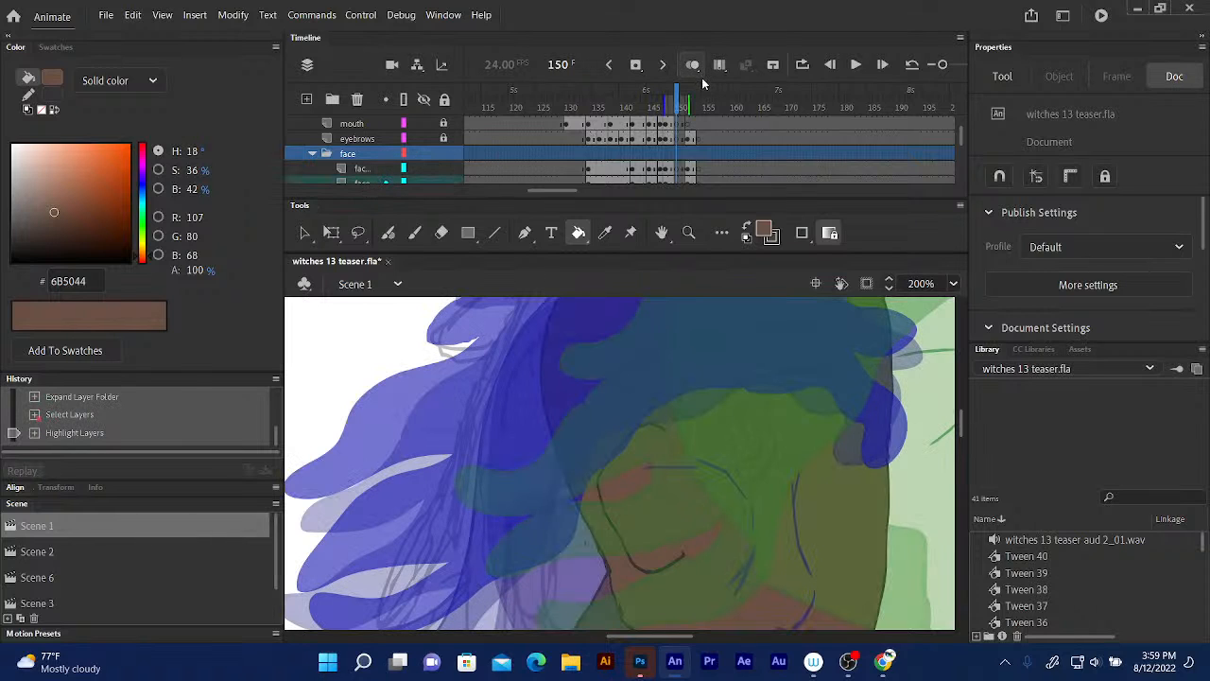
scroll(959, 138, up, 4)
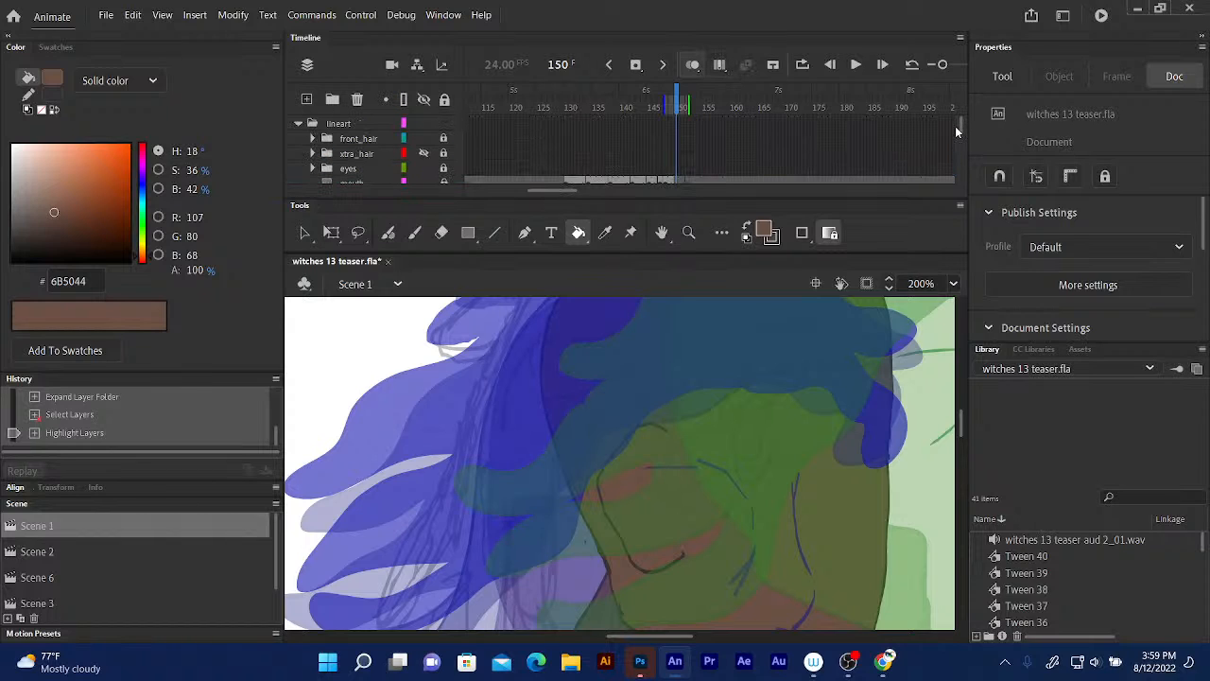
click(444, 139)
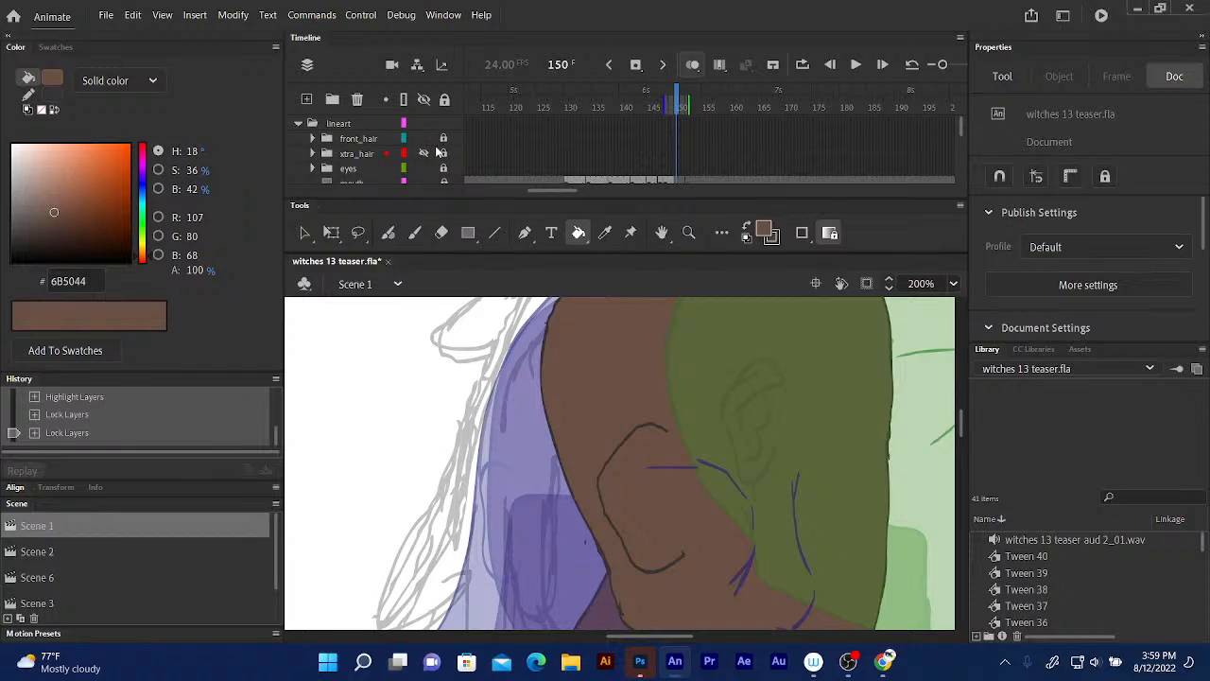
click(442, 153)
- Unlock and re-lock the head folder to exclude it from the onion skin
scroll(961, 122, down, 4)
scroll(961, 122, down, 2)
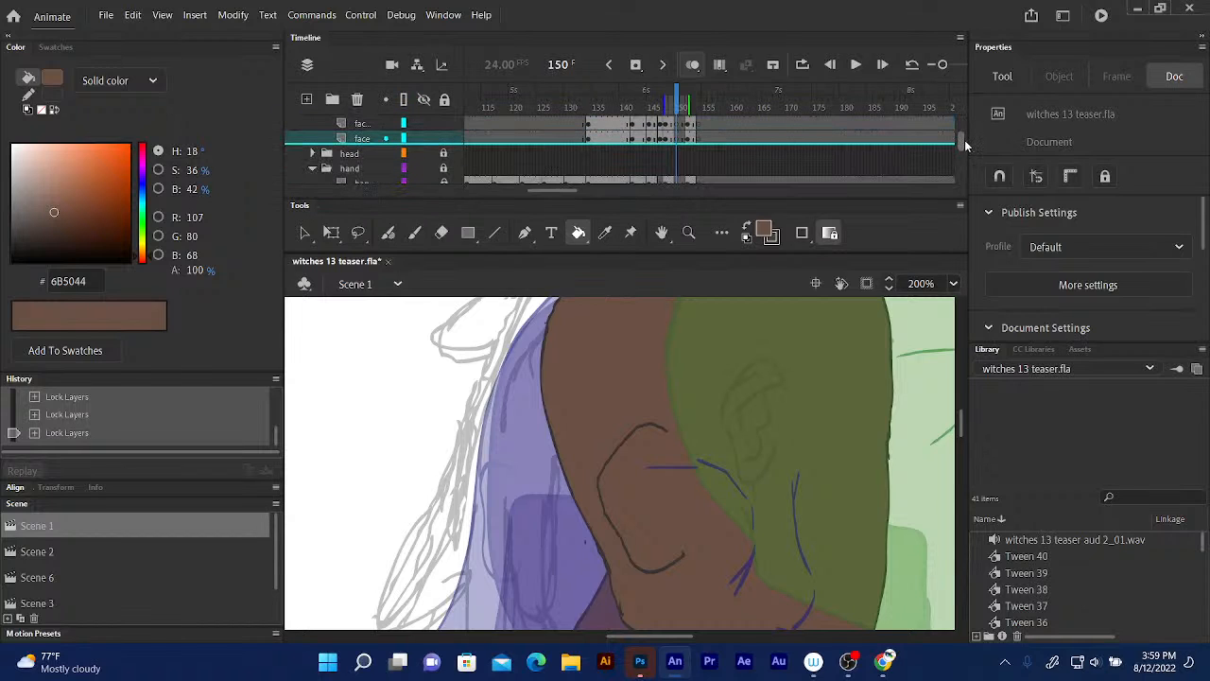
click(444, 155)
click(443, 154)
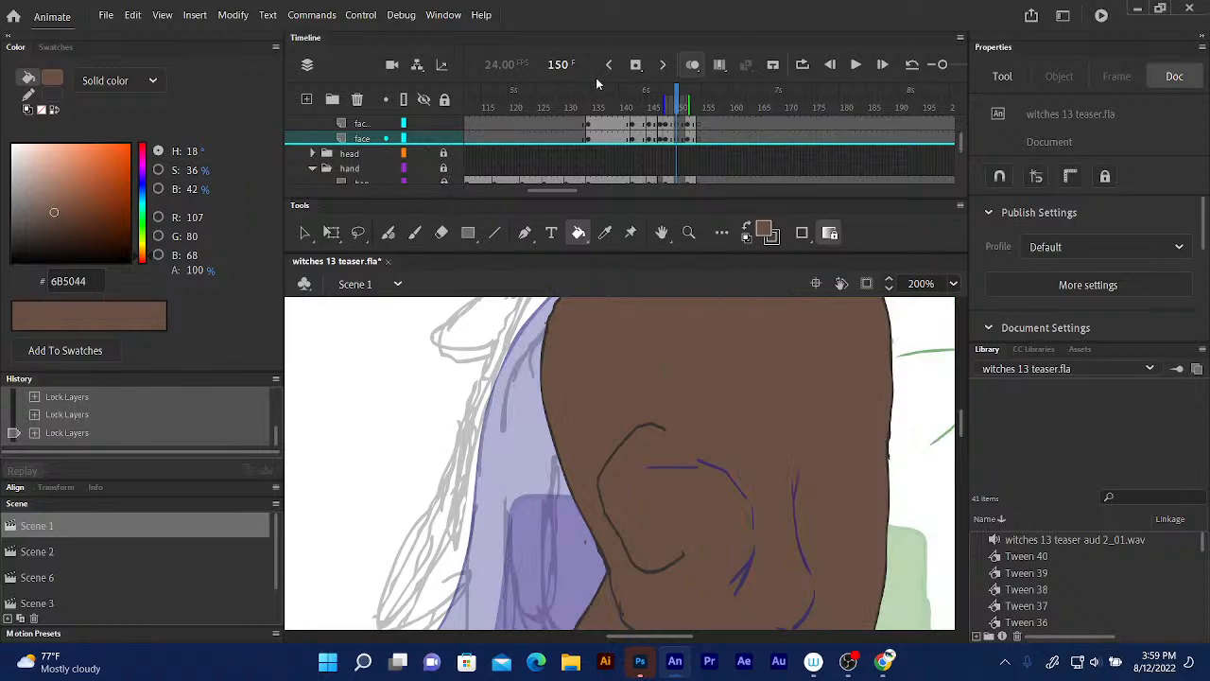
- Check the hand and body layers, and re-lock the back_hair folder to exclude it from the onion skin
scroll(959, 145, down, 4)
scroll(958, 145, up, 4)
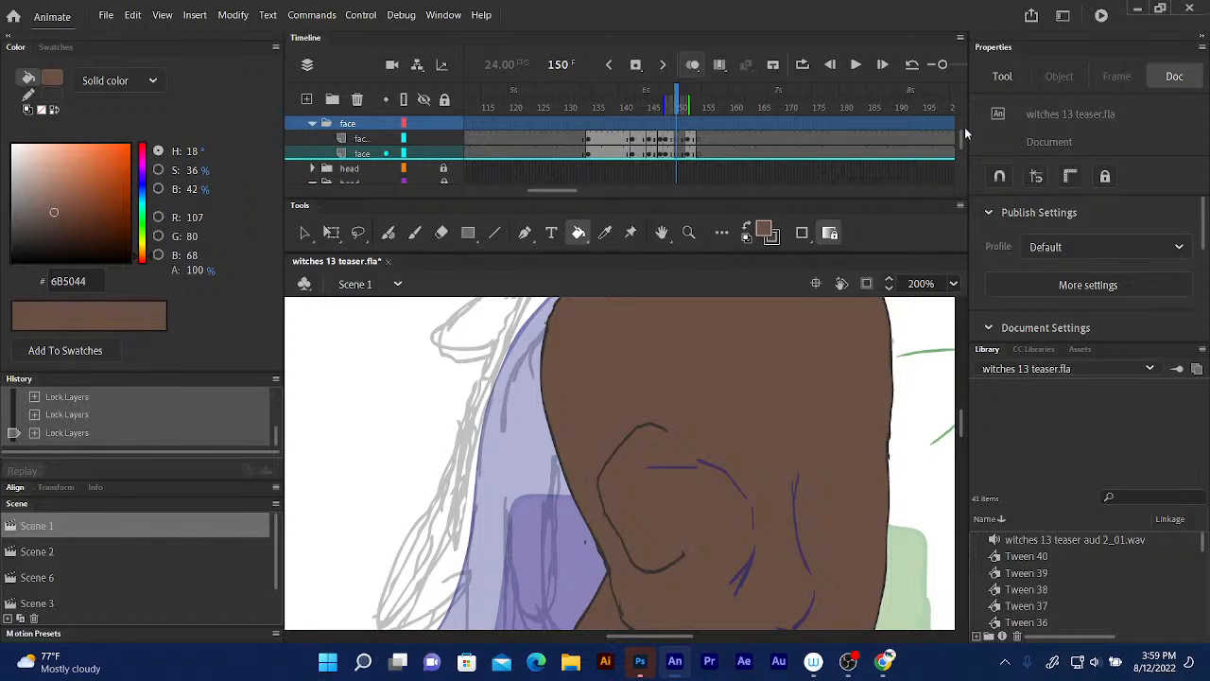
scroll(962, 138, down, 3)
scroll(962, 144, down, 2)
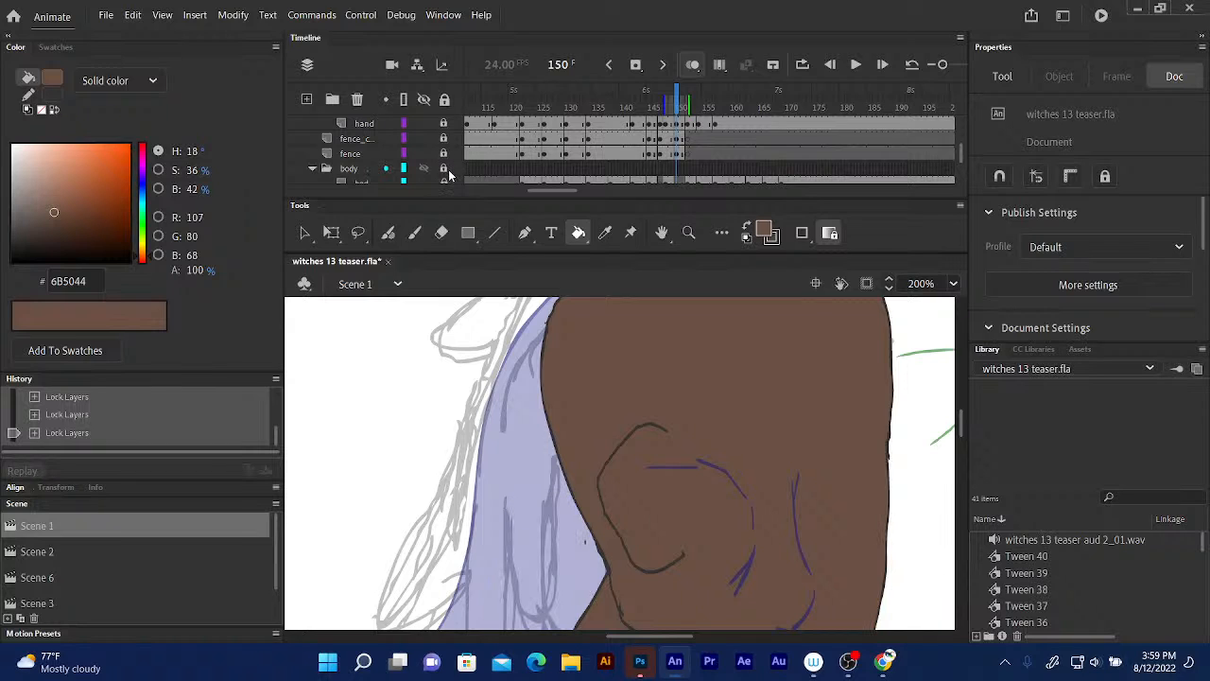
scroll(960, 149, down, 4)
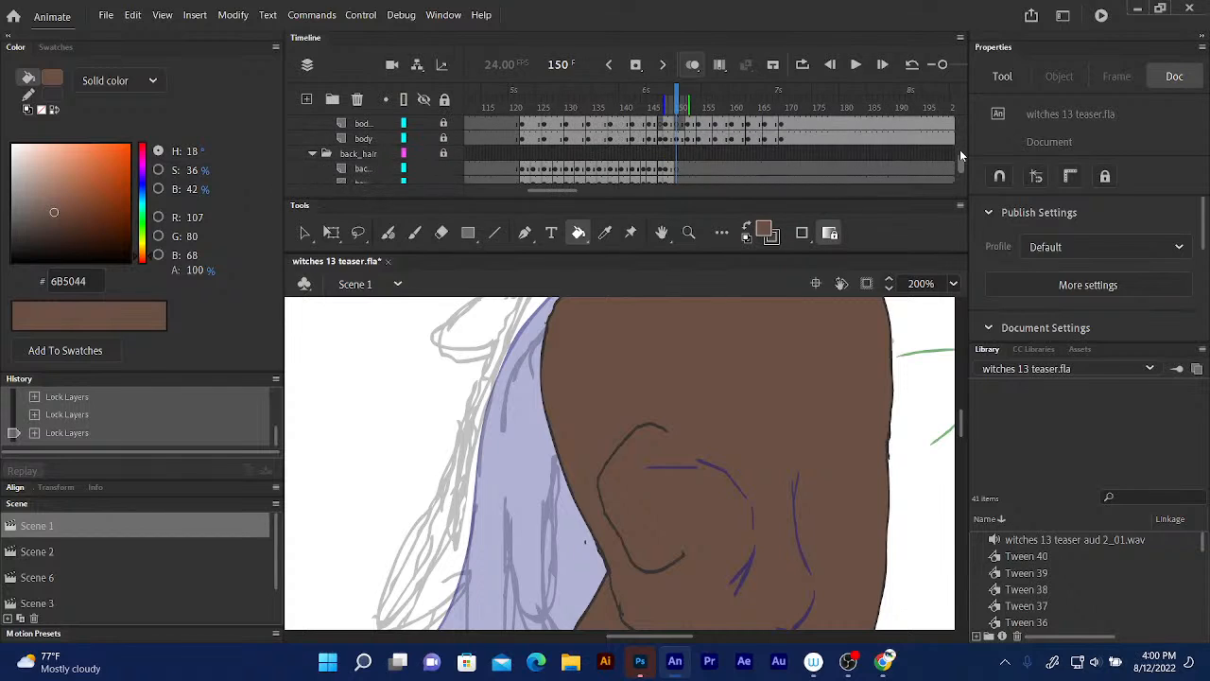
click(444, 154)
click(445, 155)
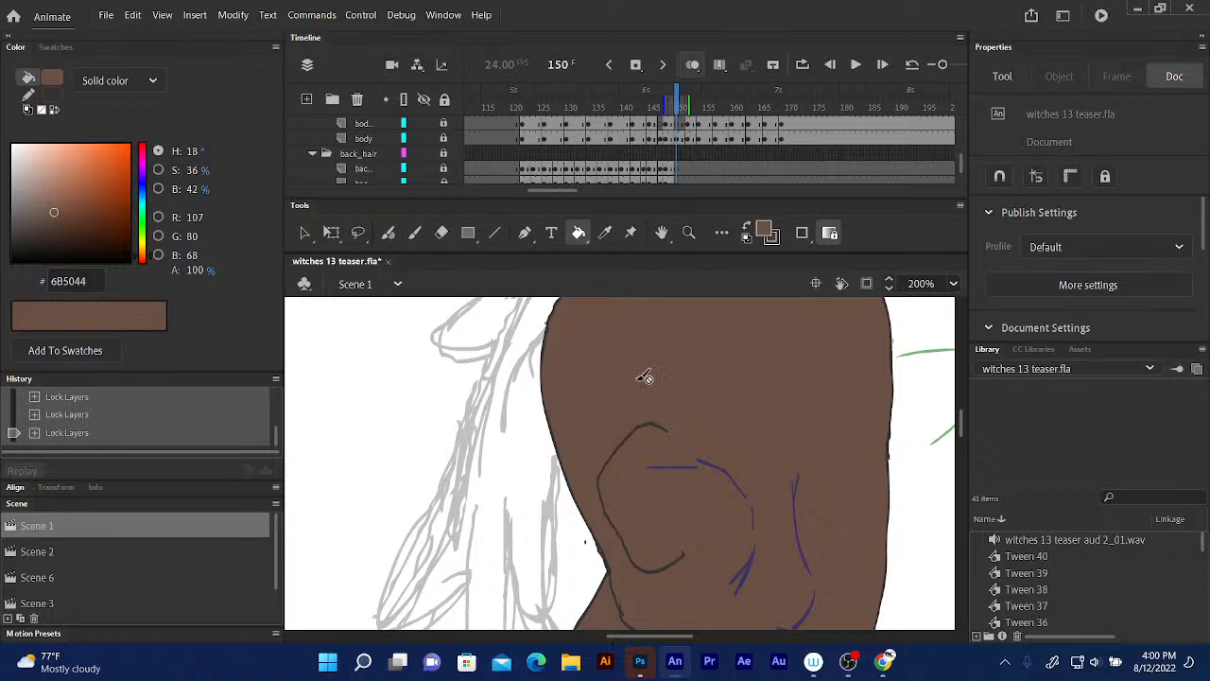
- Compare the face on frames 152 and 150, and move the playhead to frame 151
mouse_move(635, 456)
mouse_down()
mouse_move(613, 425)
mouse_move(454, 380)
mouse_up()
mouse_move(532, 391)
mouse_down()
mouse_move(448, 411)
mouse_move(473, 402)
mouse_up()
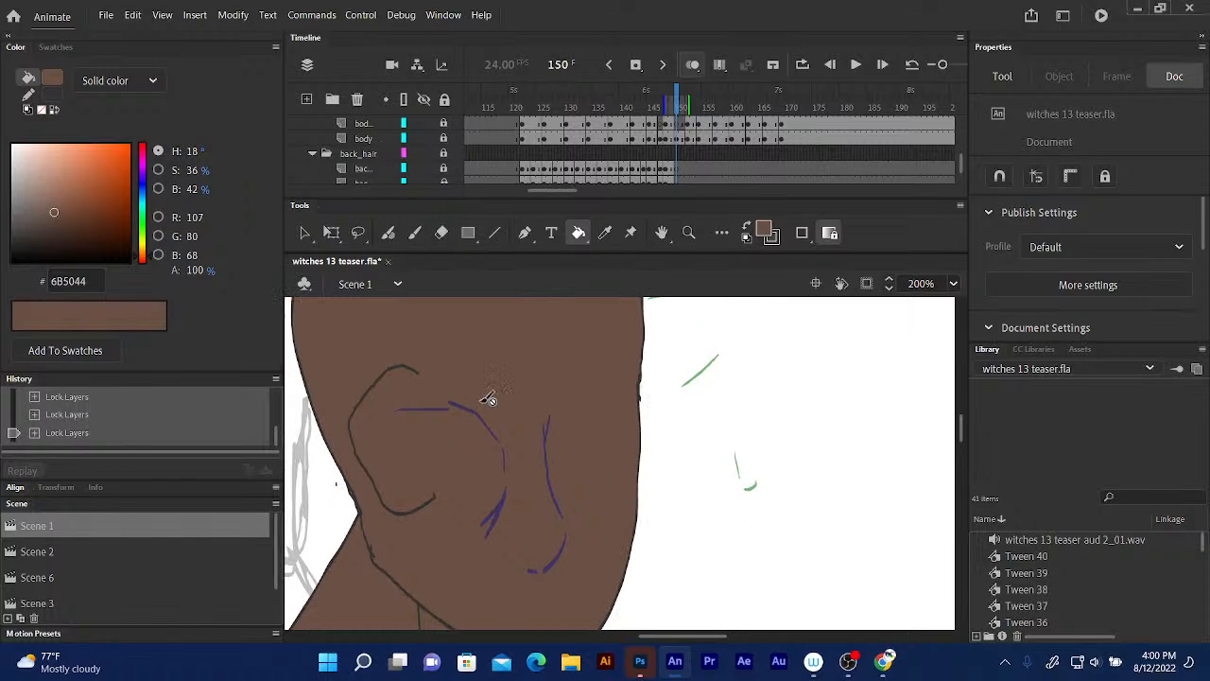
mouse_move(592, 406)
mouse_down()
mouse_move(583, 388)
mouse_move(624, 317)
mouse_move(575, 429)
mouse_move(593, 424)
mouse_move(586, 408)
mouse_move(524, 500)
mouse_move(543, 478)
mouse_up()
click(684, 106)
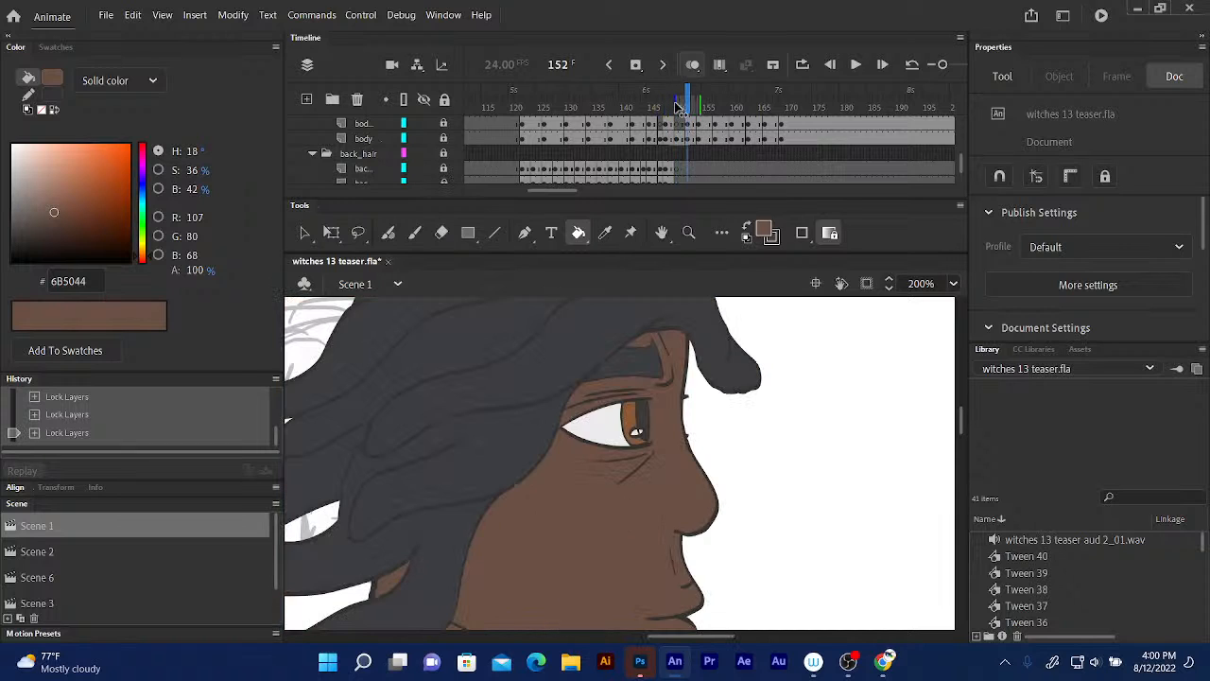
click(678, 107)
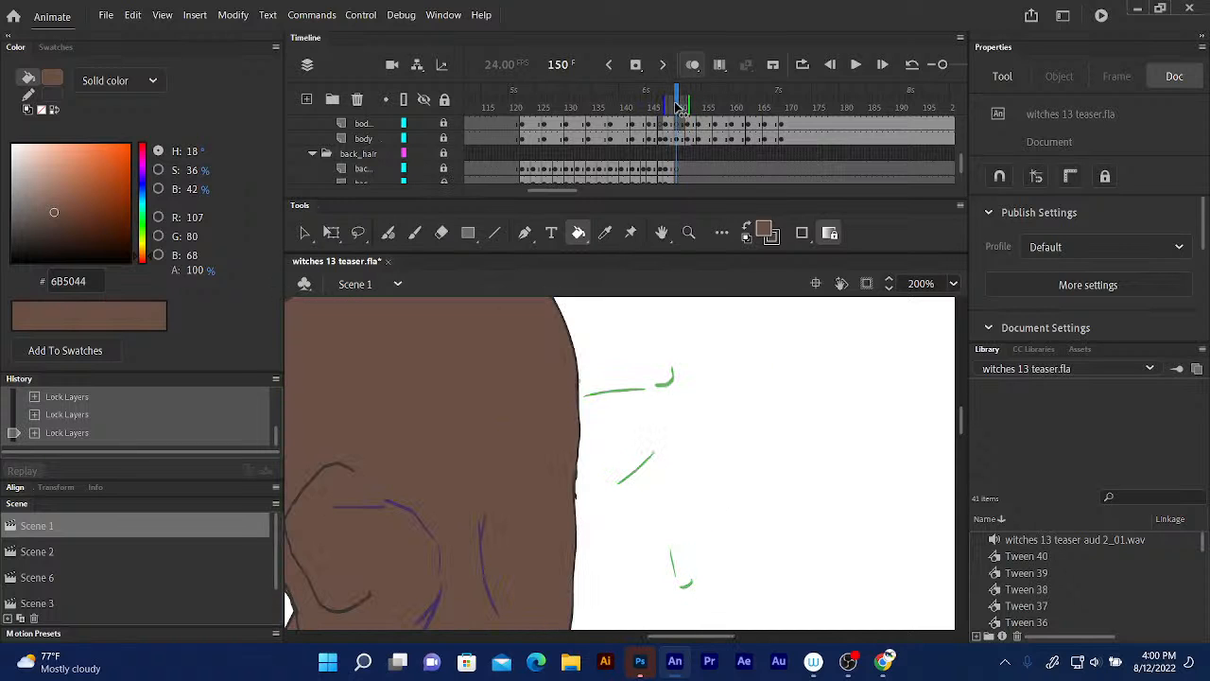
drag(678, 107, 680, 108)
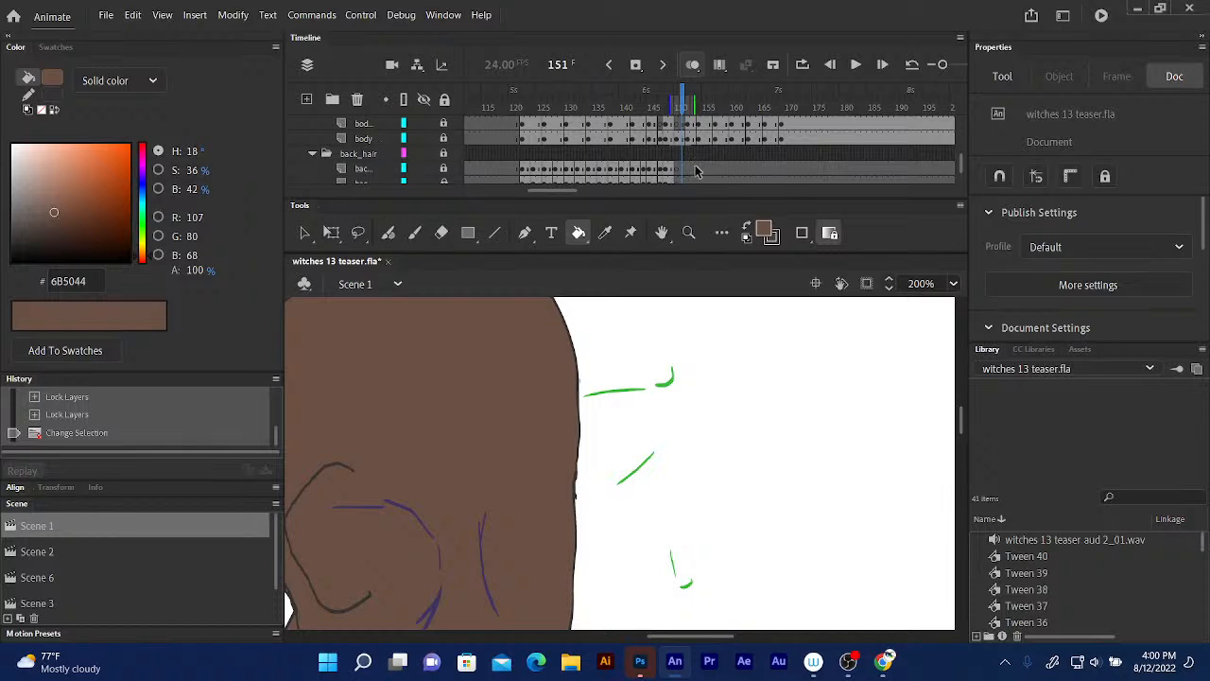
- Select the lower face layer inside the face folder and switch the fill colour to dark grey 353333
key(ctrl+minus)
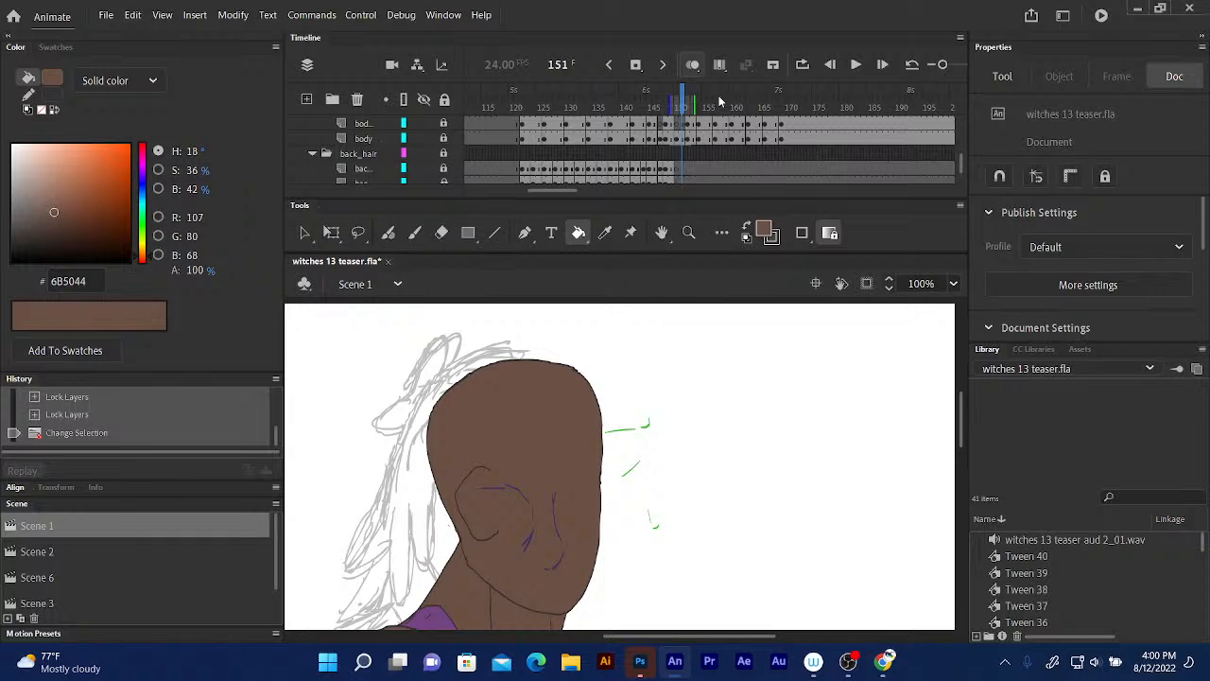
scroll(707, 405, down, 5)
scroll(648, 391, up, 2)
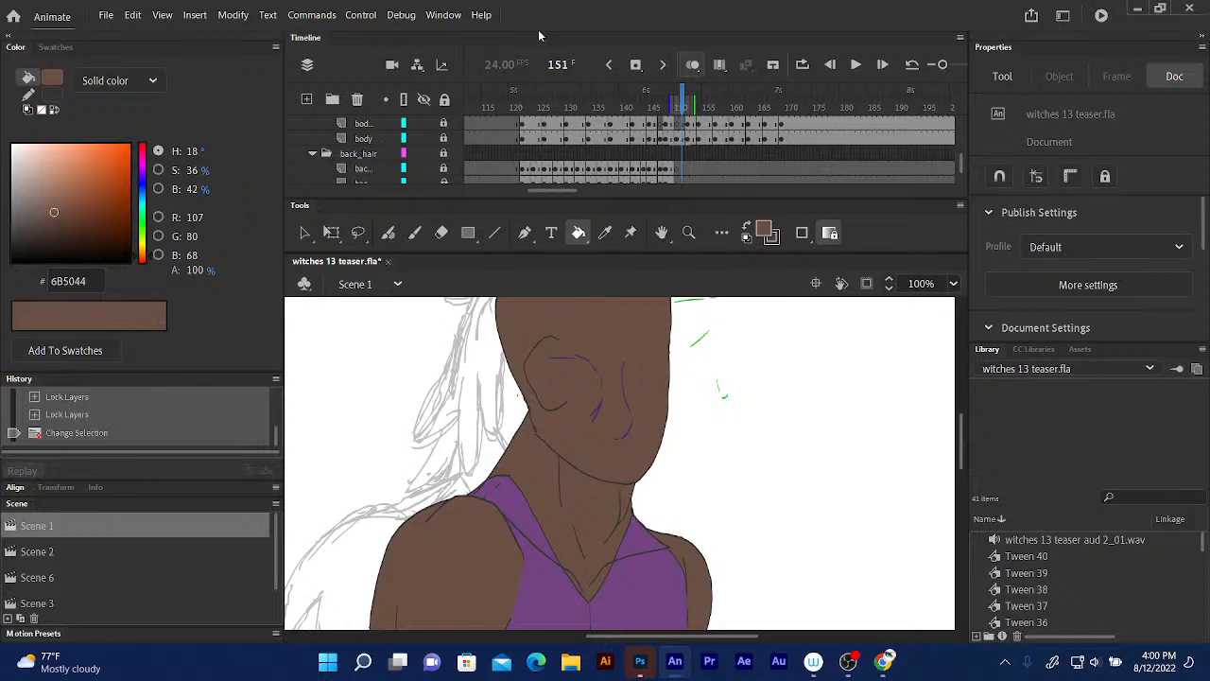
scroll(961, 162, up, 4)
scroll(962, 166, up, 1)
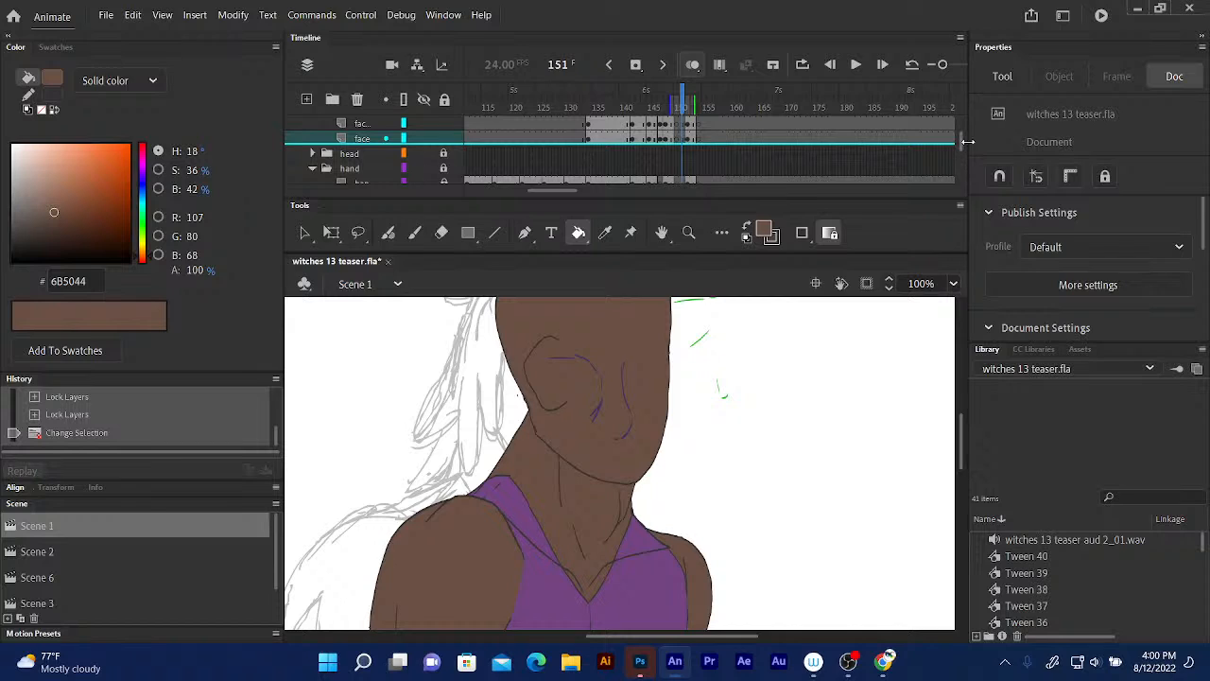
click(370, 139)
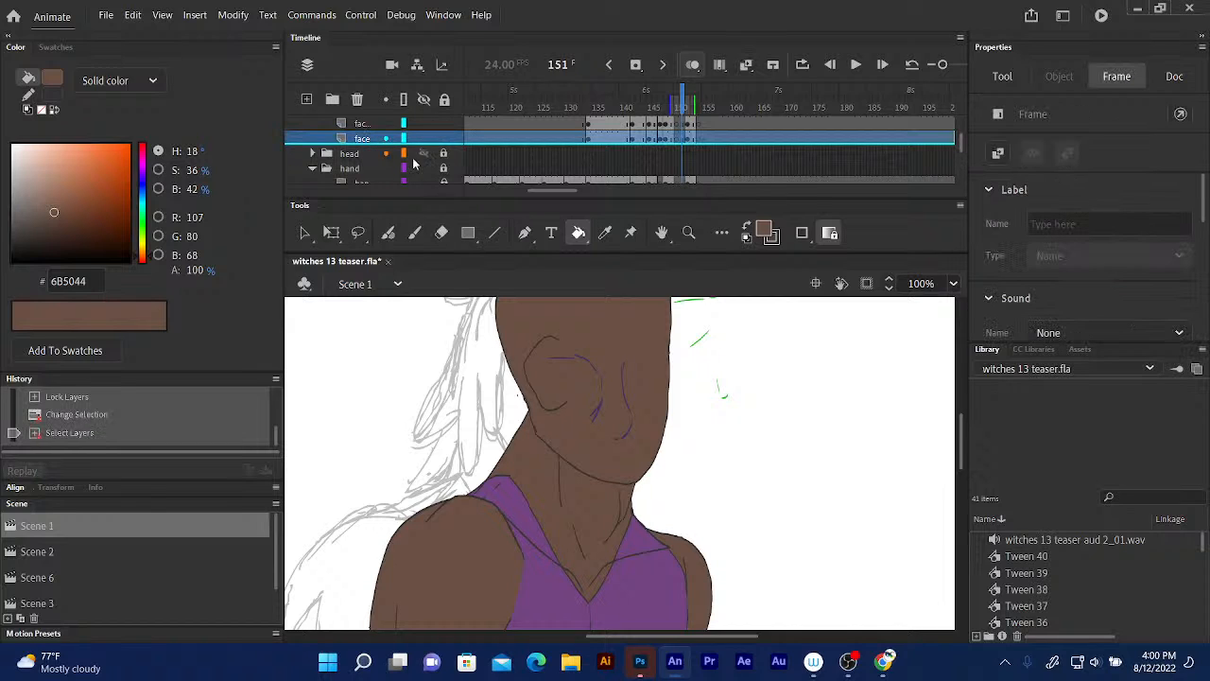
click(746, 231)
click(746, 231)
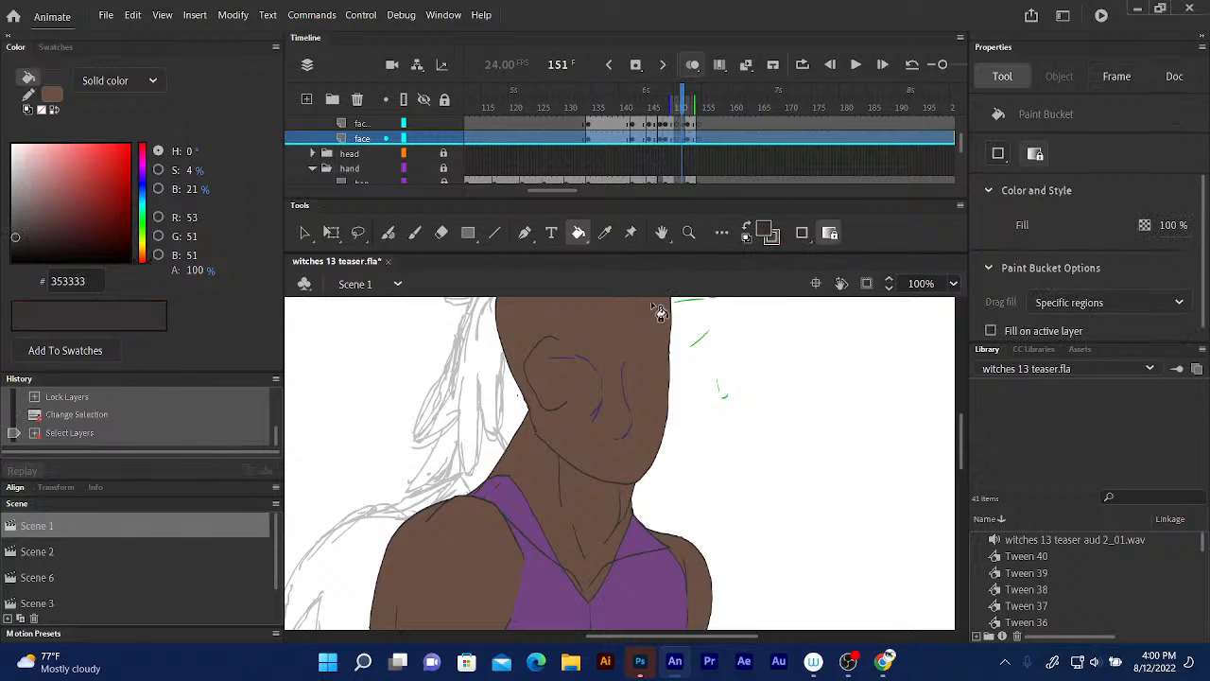
click(414, 232)
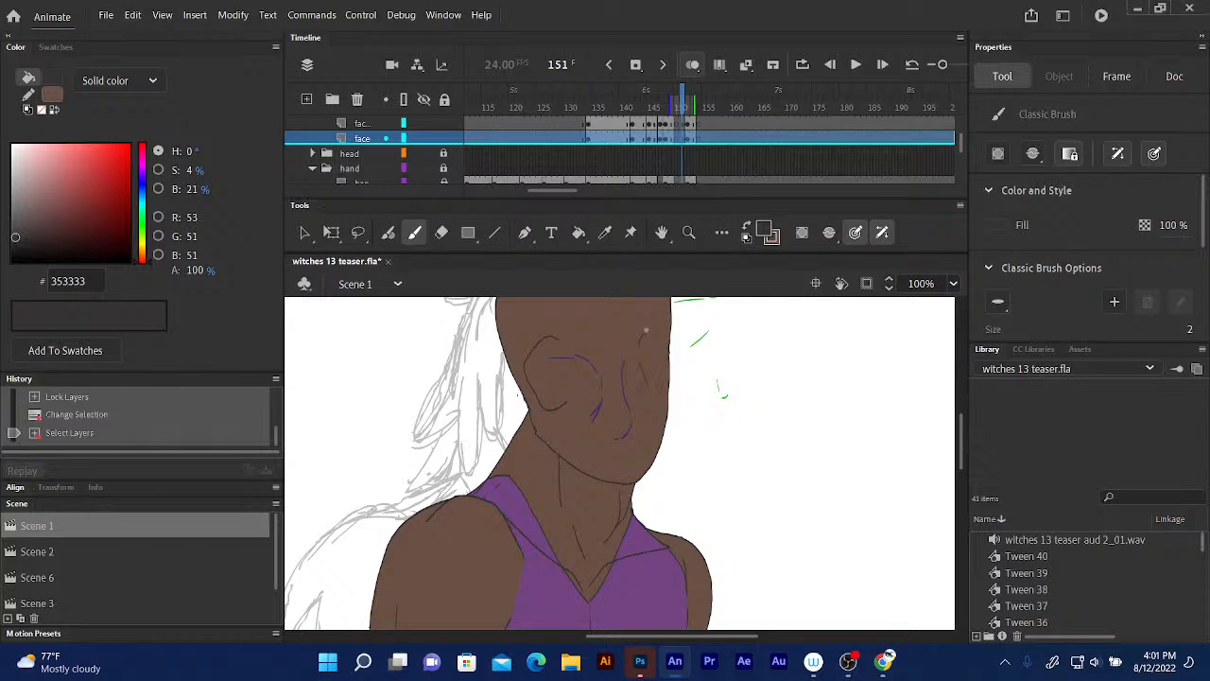
drag(643, 336, 639, 421)
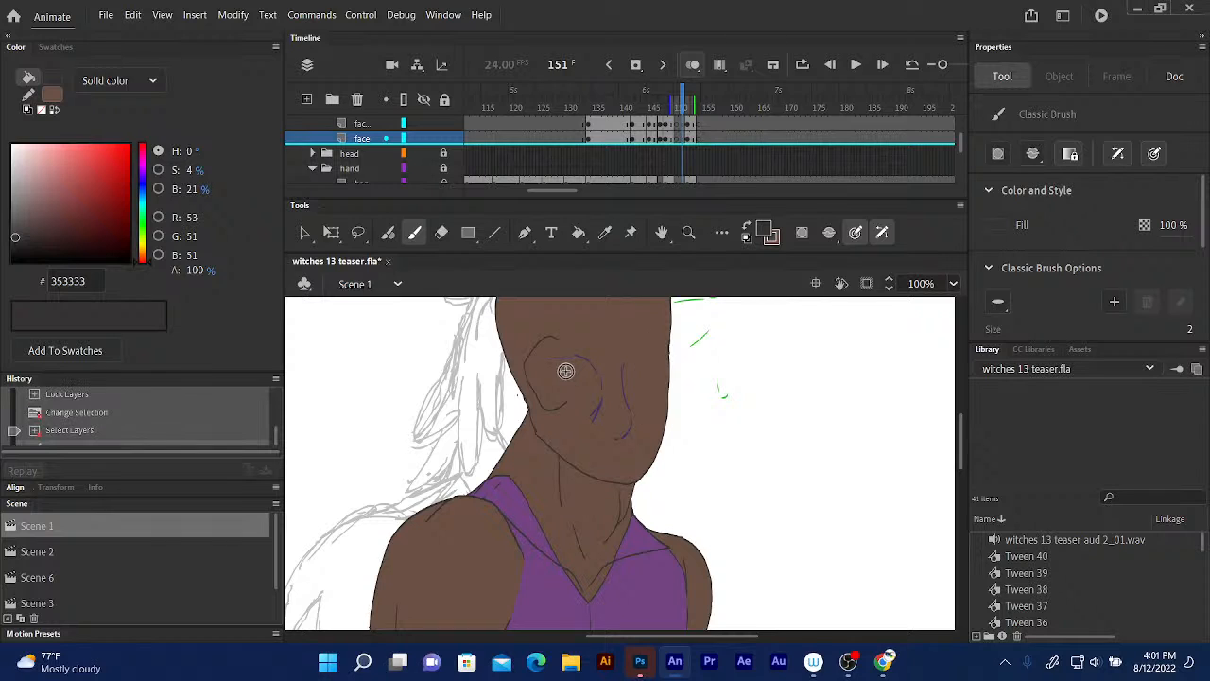
click(387, 232)
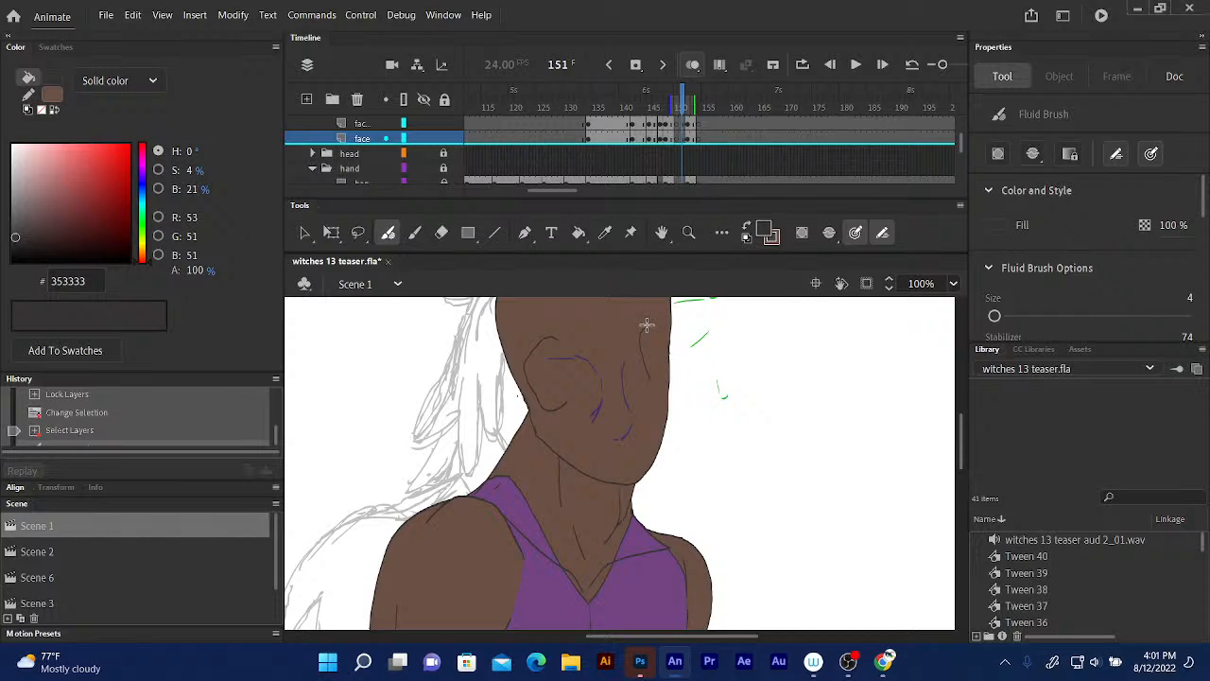
drag(646, 324, 640, 403)
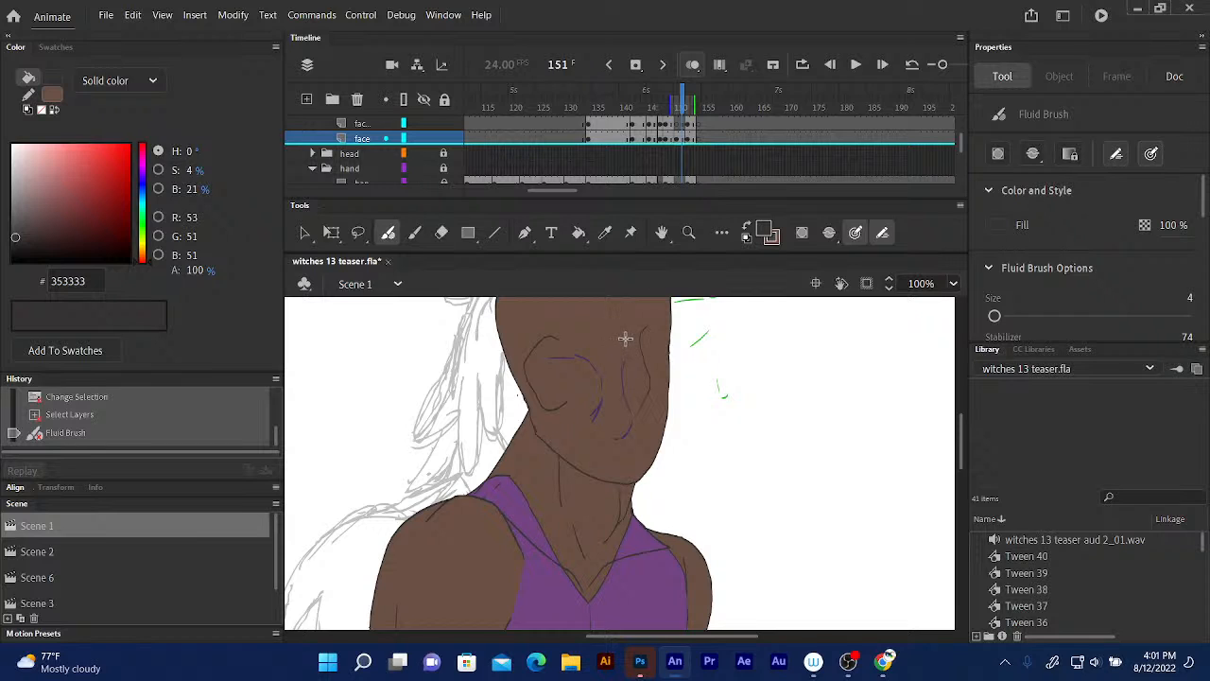
drag(624, 339, 627, 372)
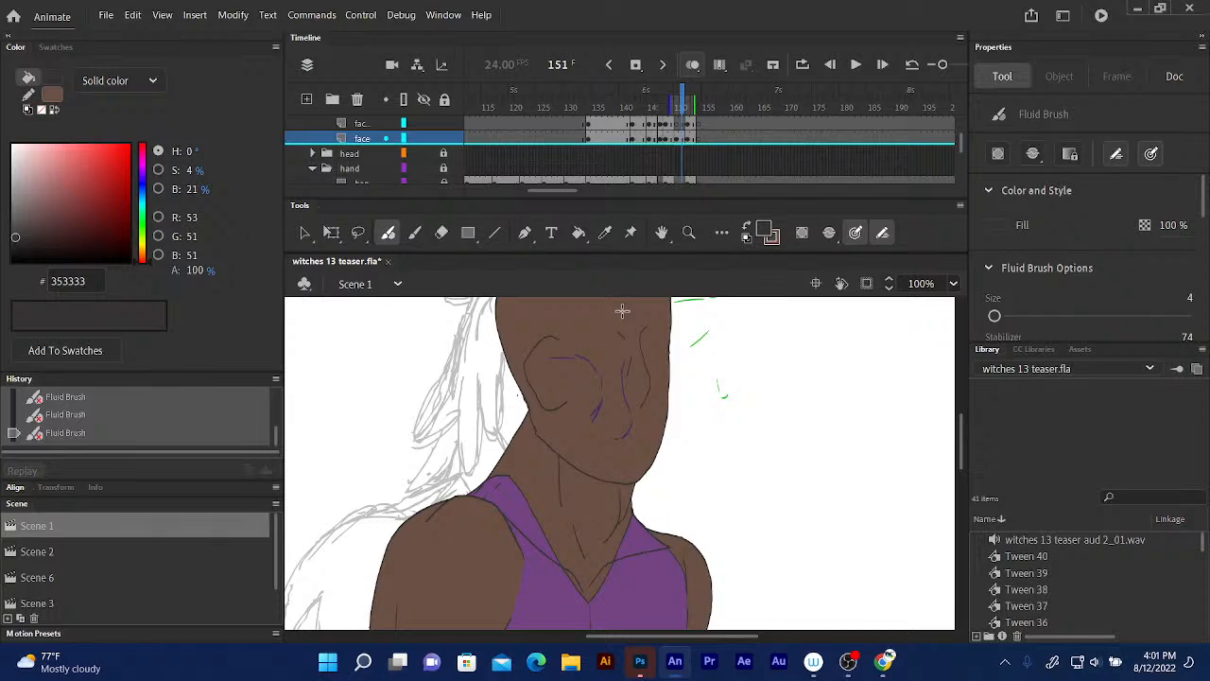
key(ctrl+z)
key(ctrl+z)
key(ctrl+z)
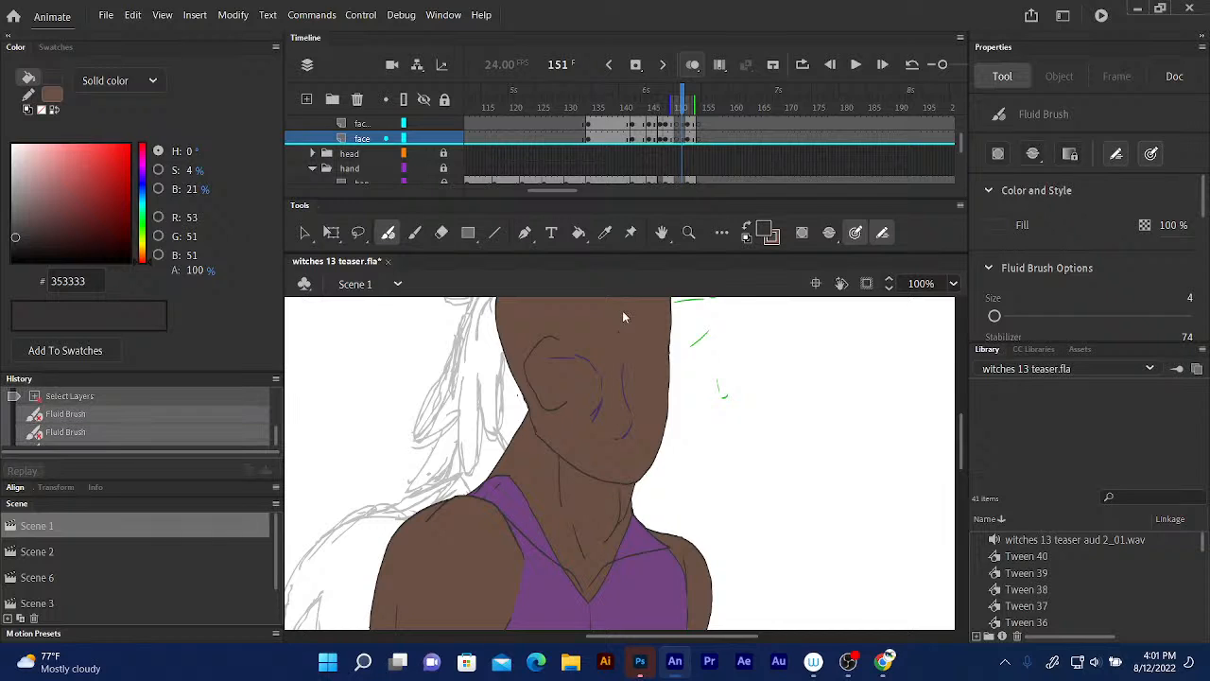
- Draw the far side of the nose with the Fluid Brush, running down the bridge and hooking back at the tip
drag(602, 406, 554, 446)
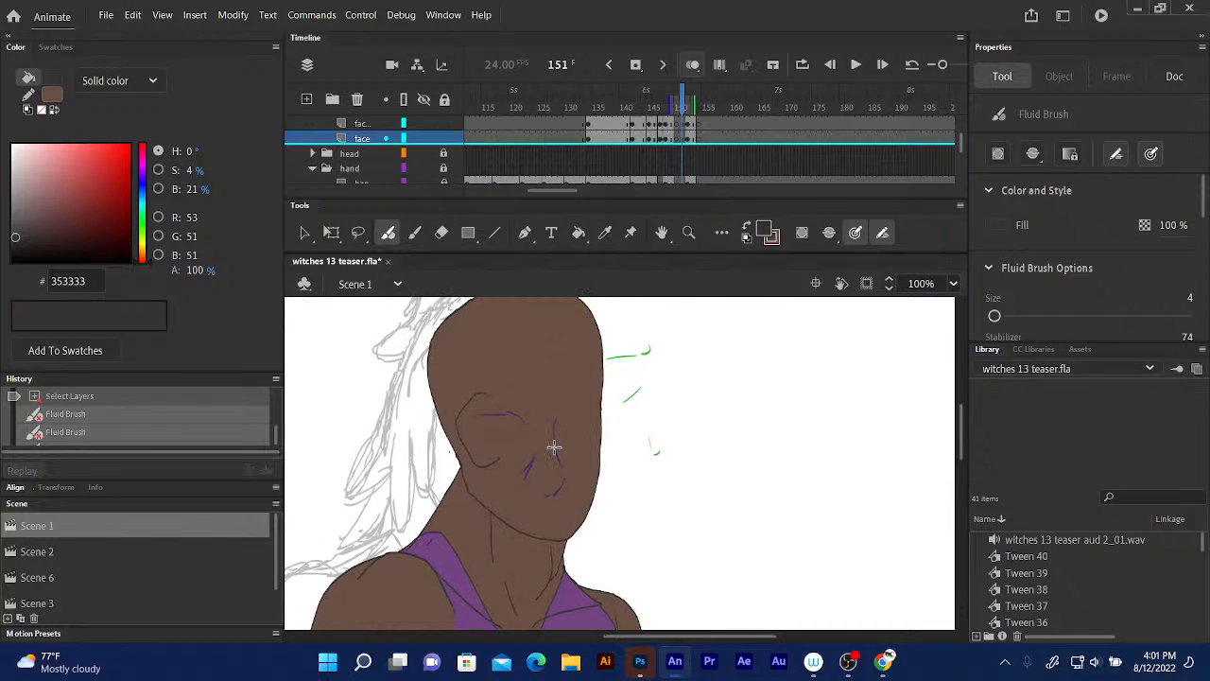
key(ctrl+equal)
mouse_move(468, 436)
mouse_down()
mouse_move(459, 462)
mouse_move(502, 476)
mouse_move(498, 494)
mouse_up()
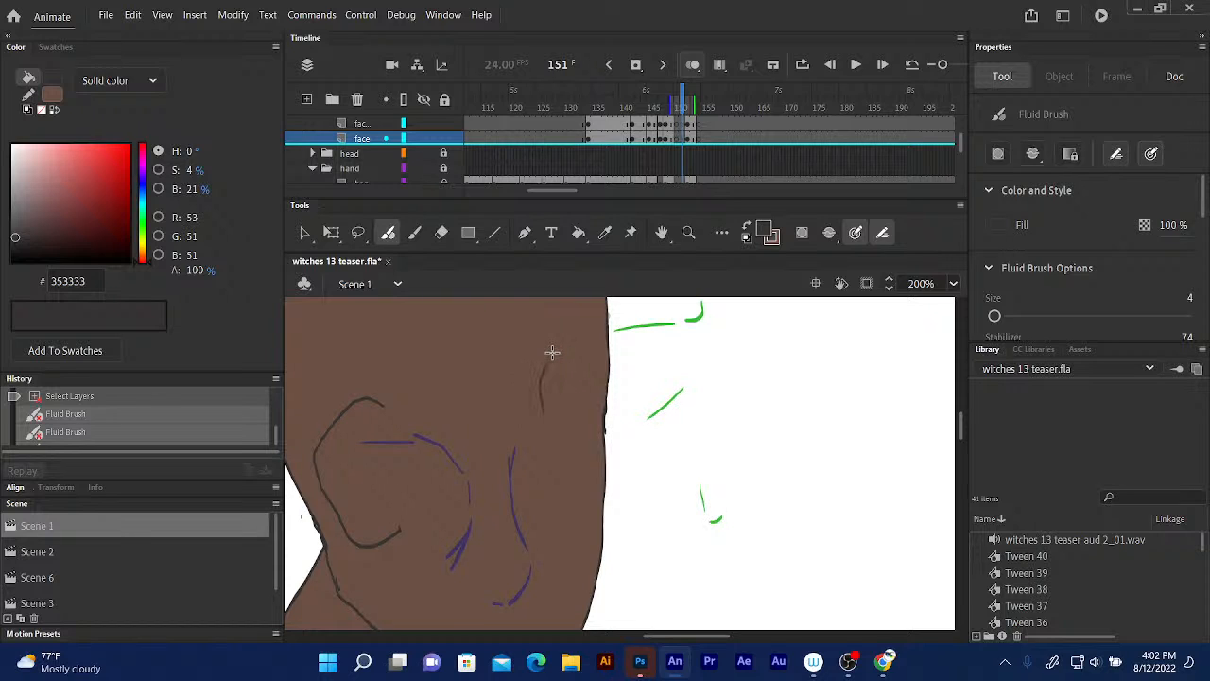
drag(552, 352, 554, 350)
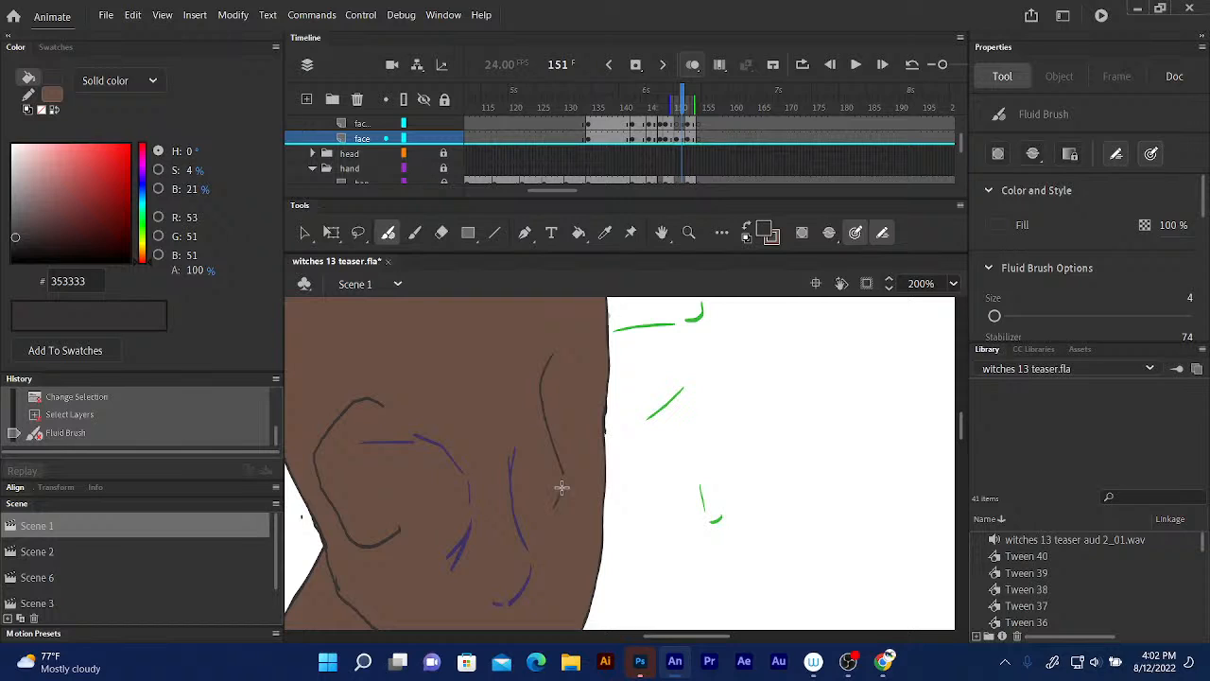
drag(561, 487, 558, 477)
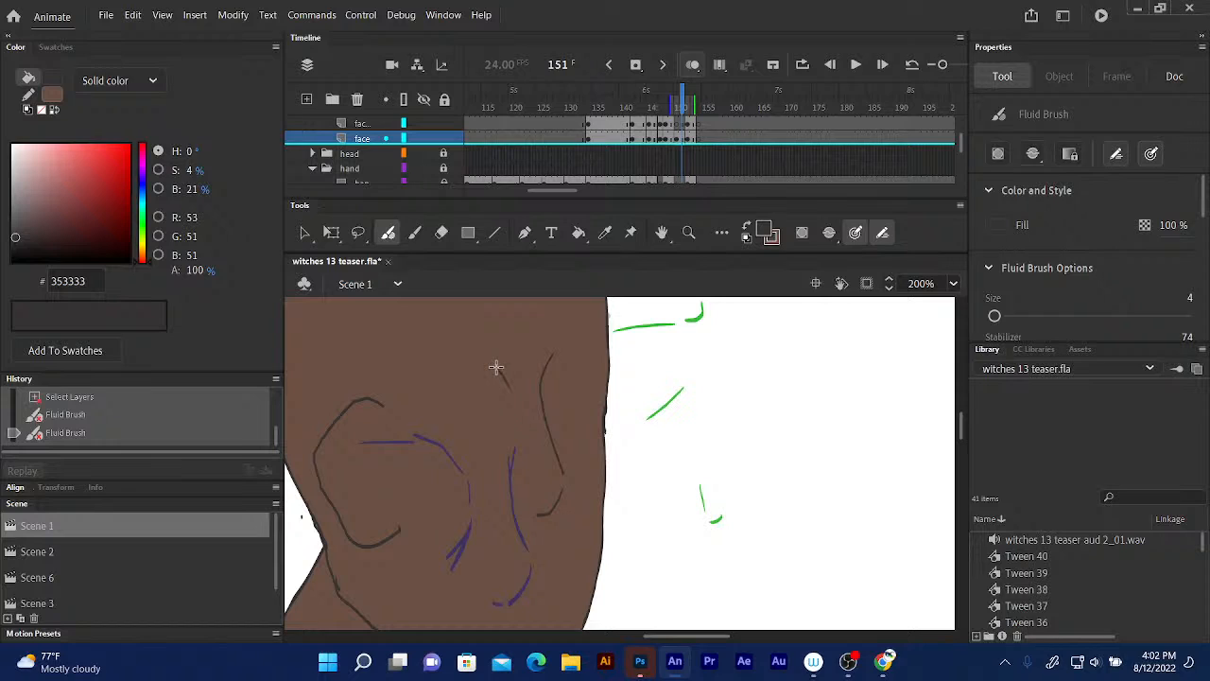
- Draw the near side of the nose with short nostril strokes below it, and add a brow line on each side
drag(496, 367, 522, 429)
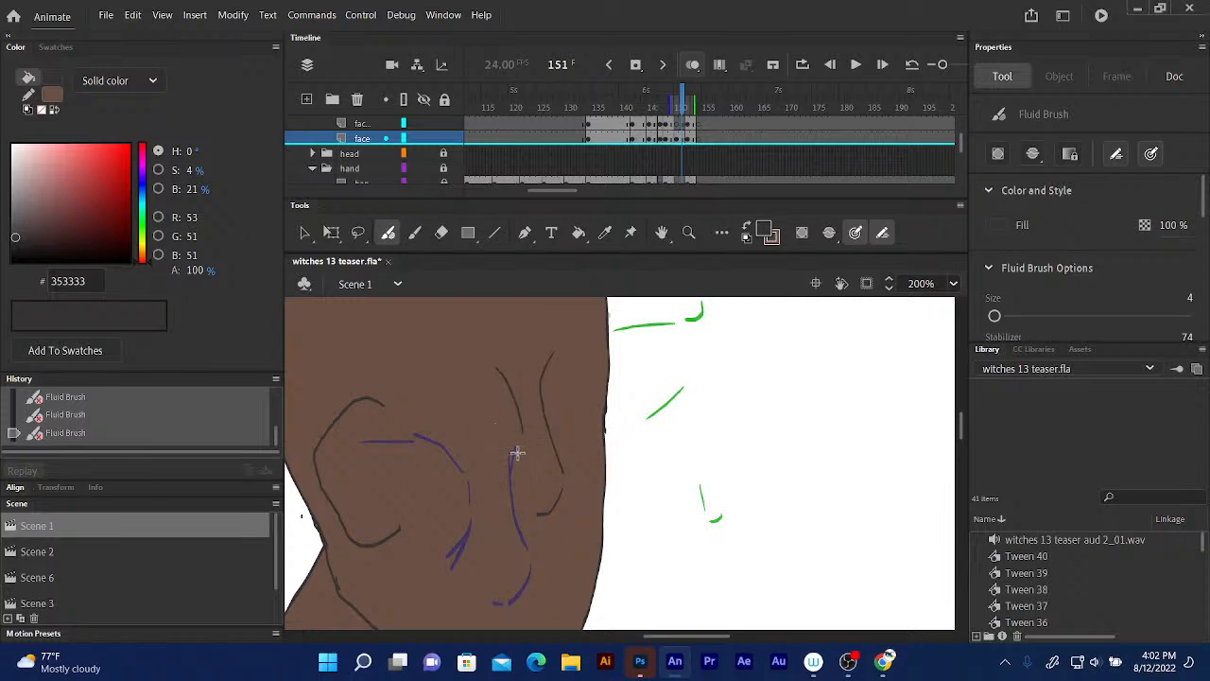
drag(515, 458, 501, 478)
drag(552, 363, 588, 353)
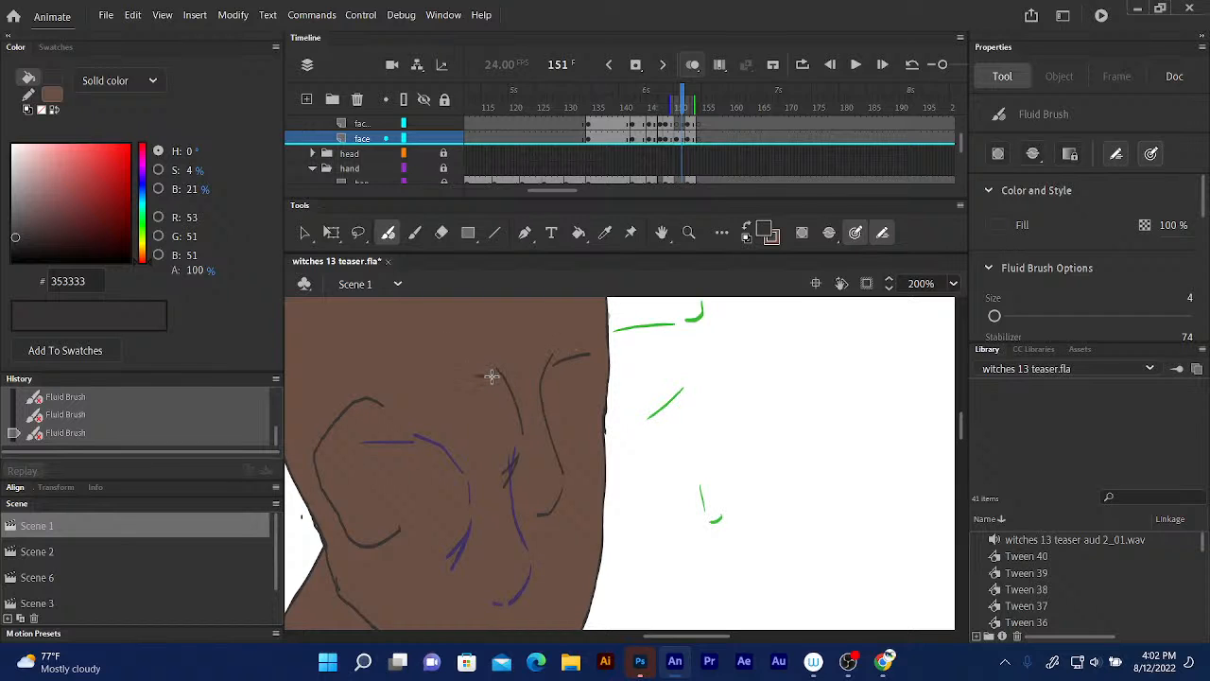
drag(491, 376, 405, 383)
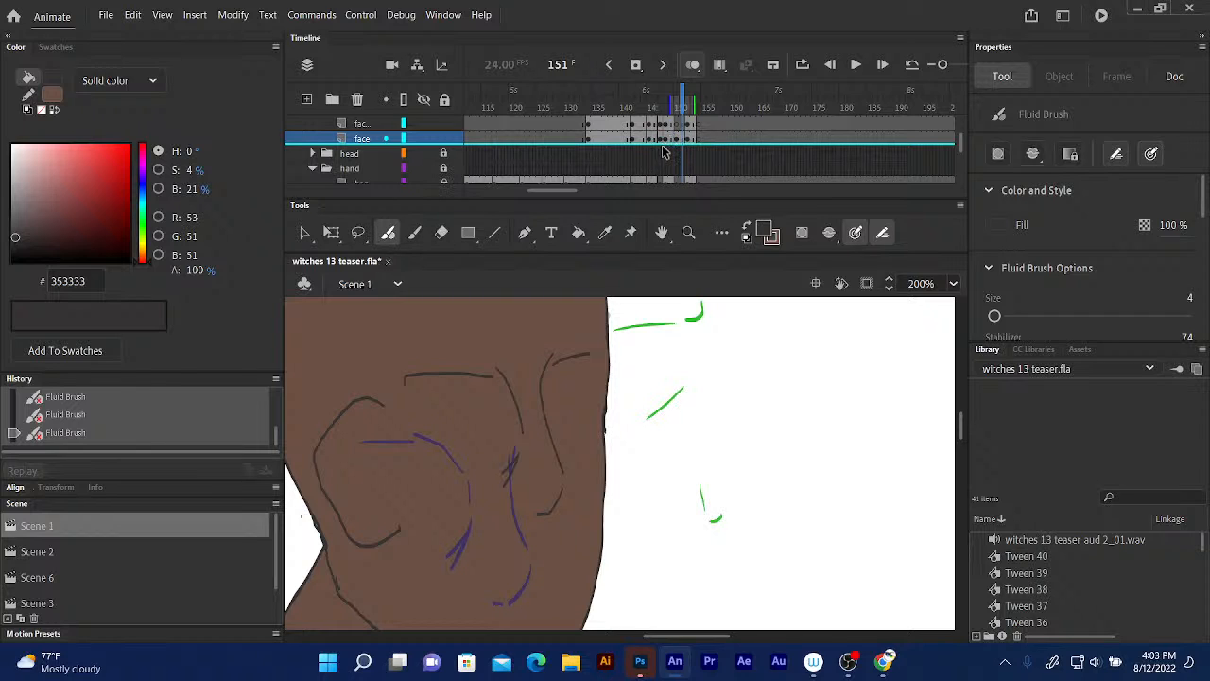
- Erase the near-side nose line and redraw it with the Fluid Brush, curving from the brow line down to the nostril strokes
drag(554, 345, 513, 350)
key(e)
mouse_move(489, 391)
mouse_down()
mouse_move(458, 379)
mouse_move(481, 450)
mouse_up()
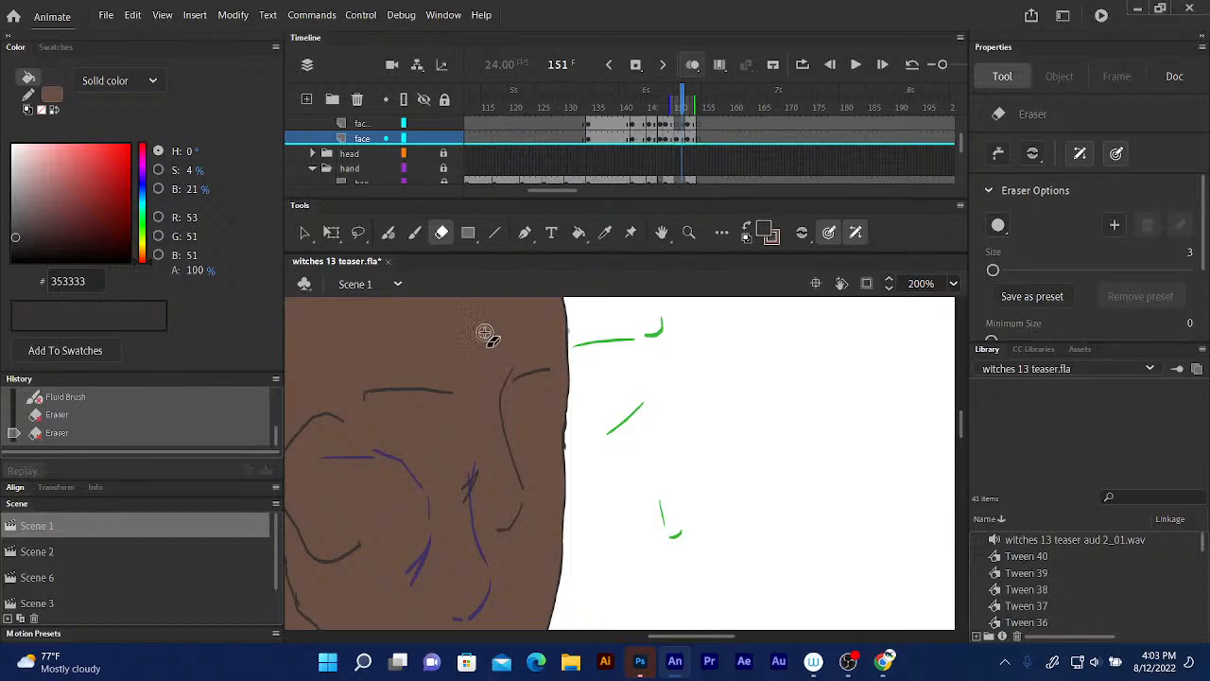
click(389, 235)
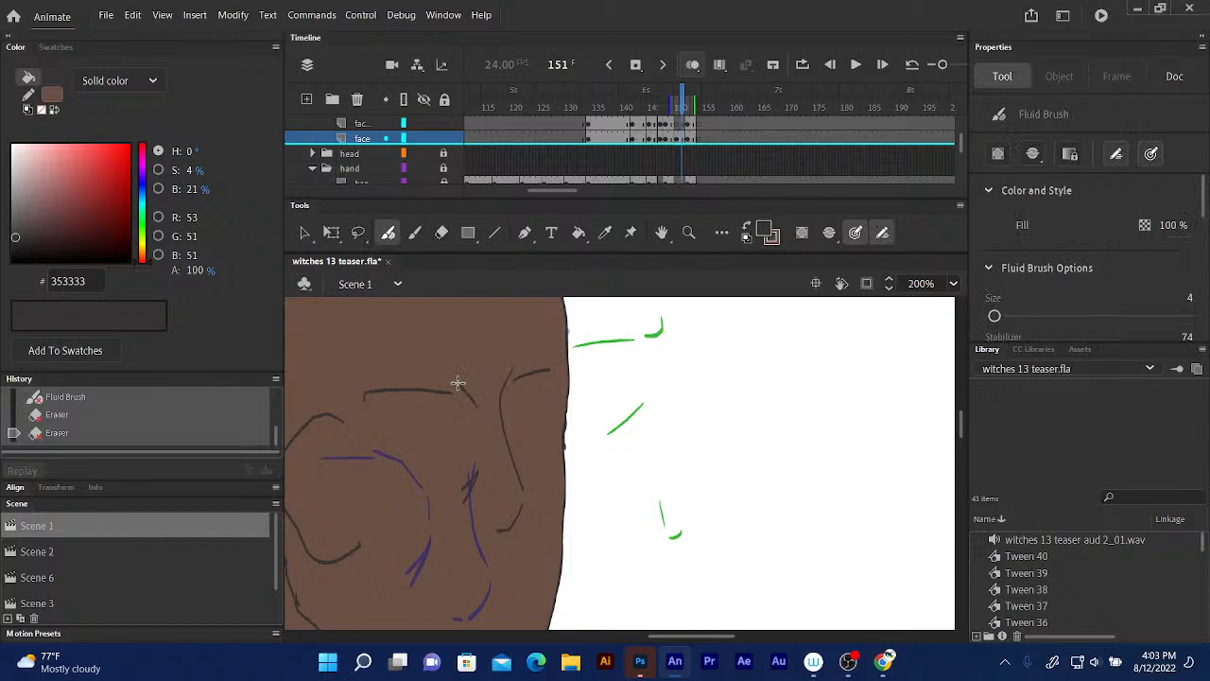
drag(457, 382, 478, 442)
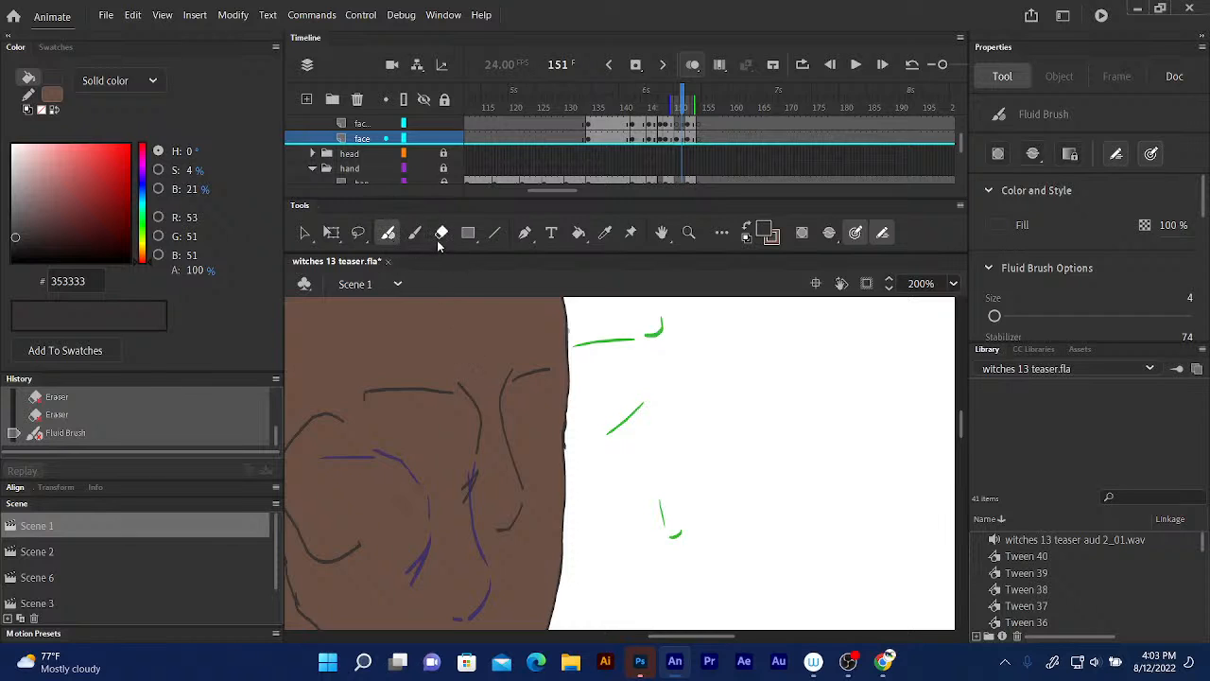
- Select the near-side and far-side nose lines with Free Transform and move their transformation point up to the bridge between the brows
click(331, 232)
click(473, 397)
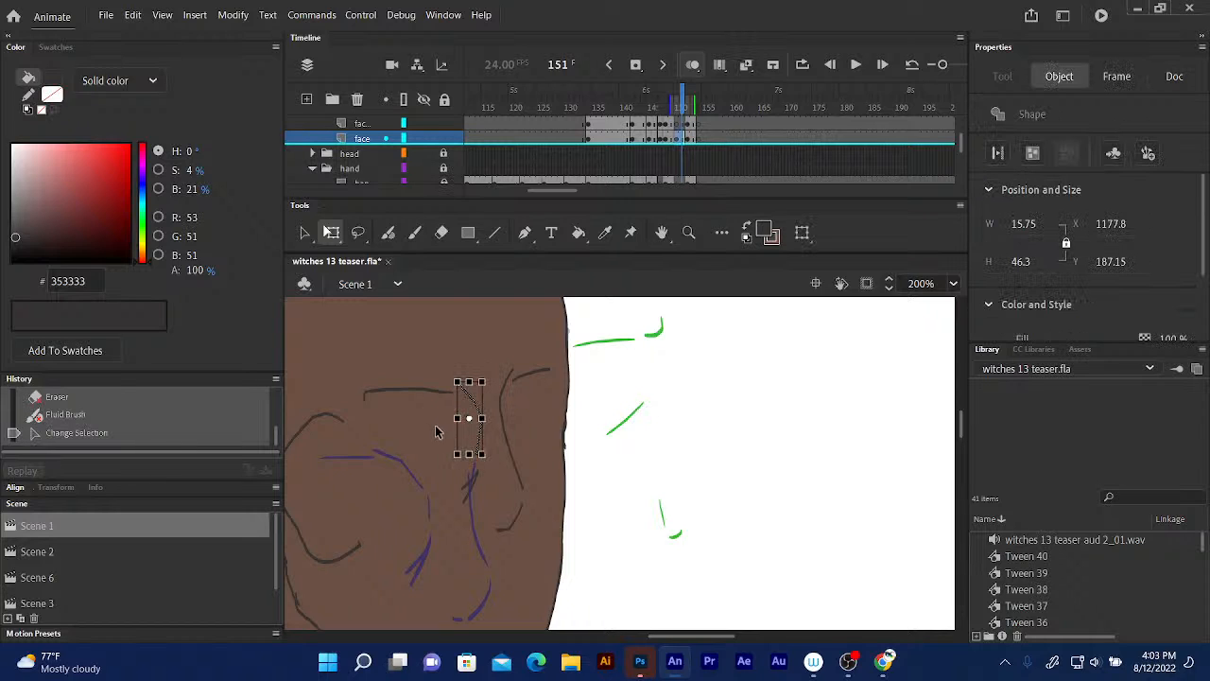
shift+click(503, 405)
shift+click(476, 483)
drag(490, 489, 506, 537)
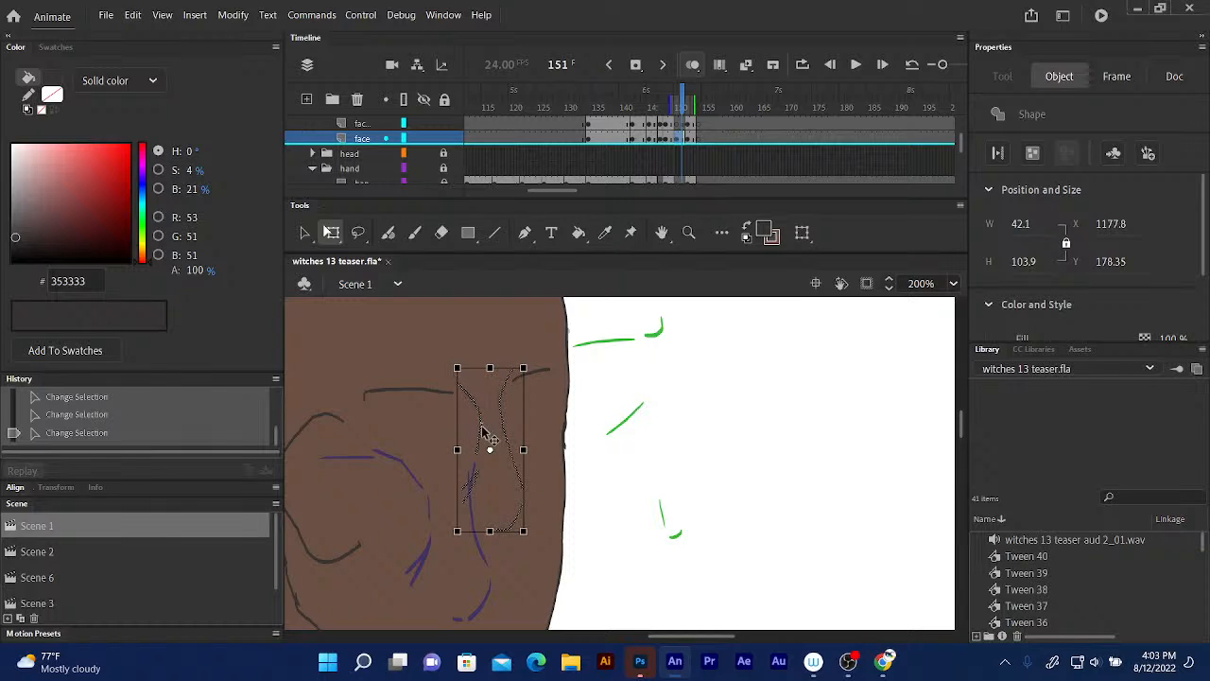
drag(489, 450, 491, 397)
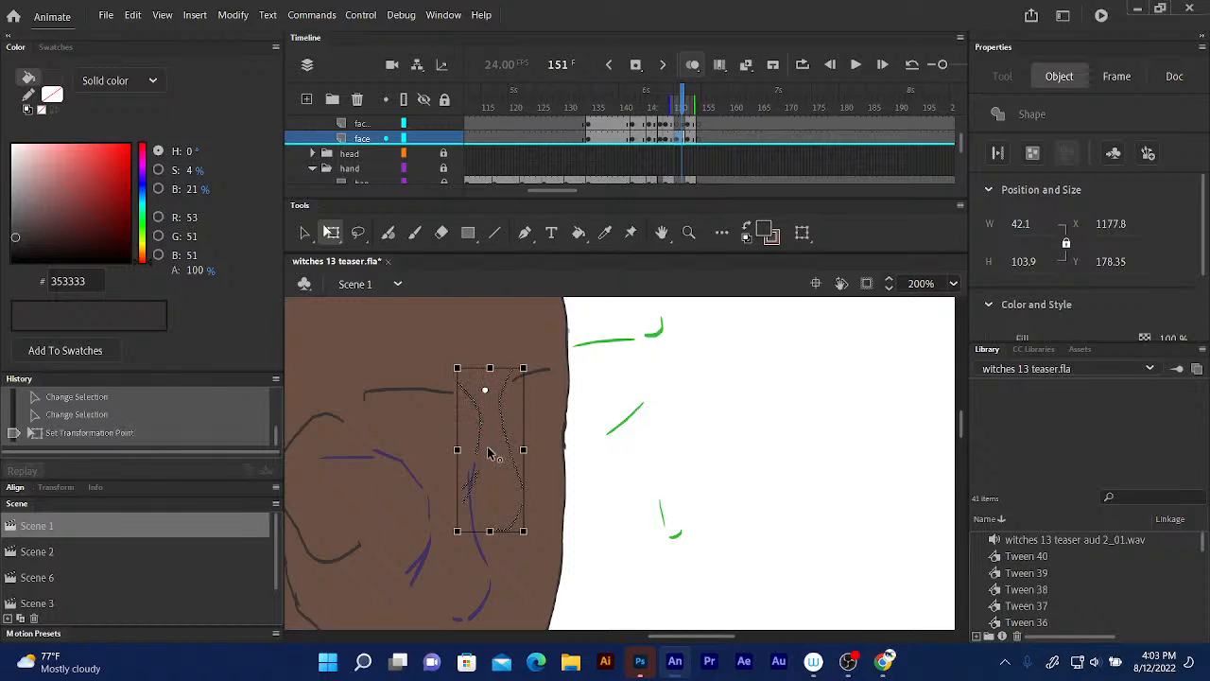
- Enlarge the selected nose lines slightly, rotate them about the bridge so the tip swings outward, and nudge them down and toward the cheek
drag(525, 534, 534, 540)
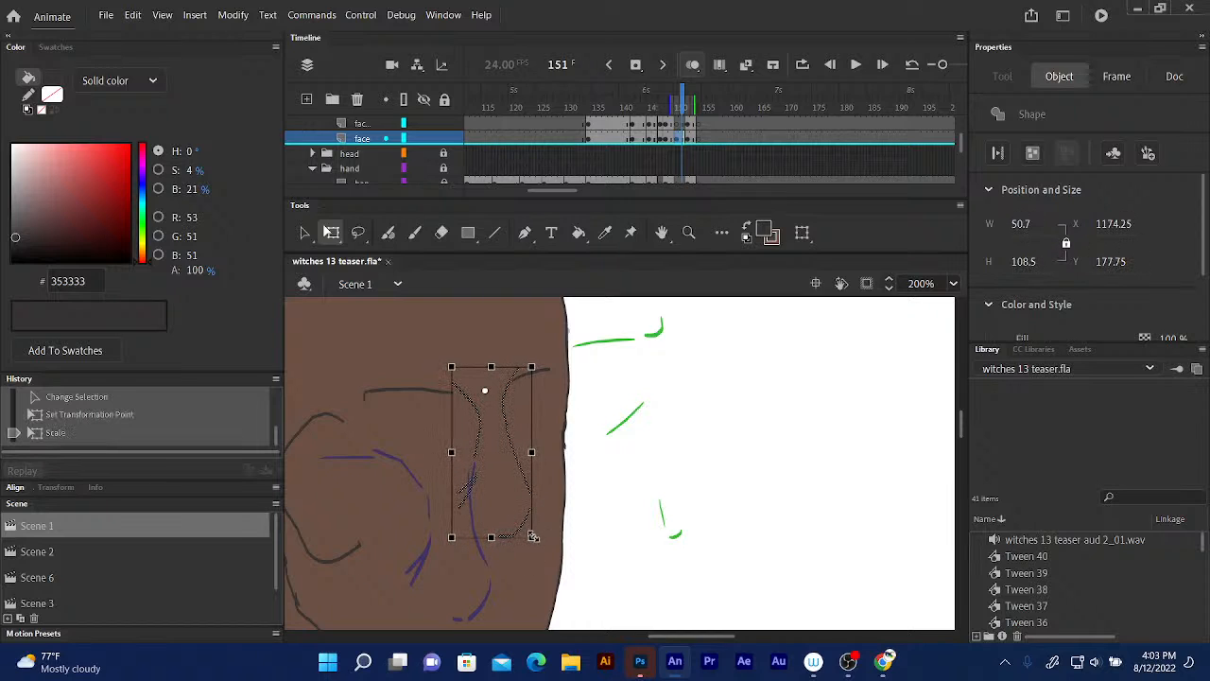
drag(530, 539, 530, 536)
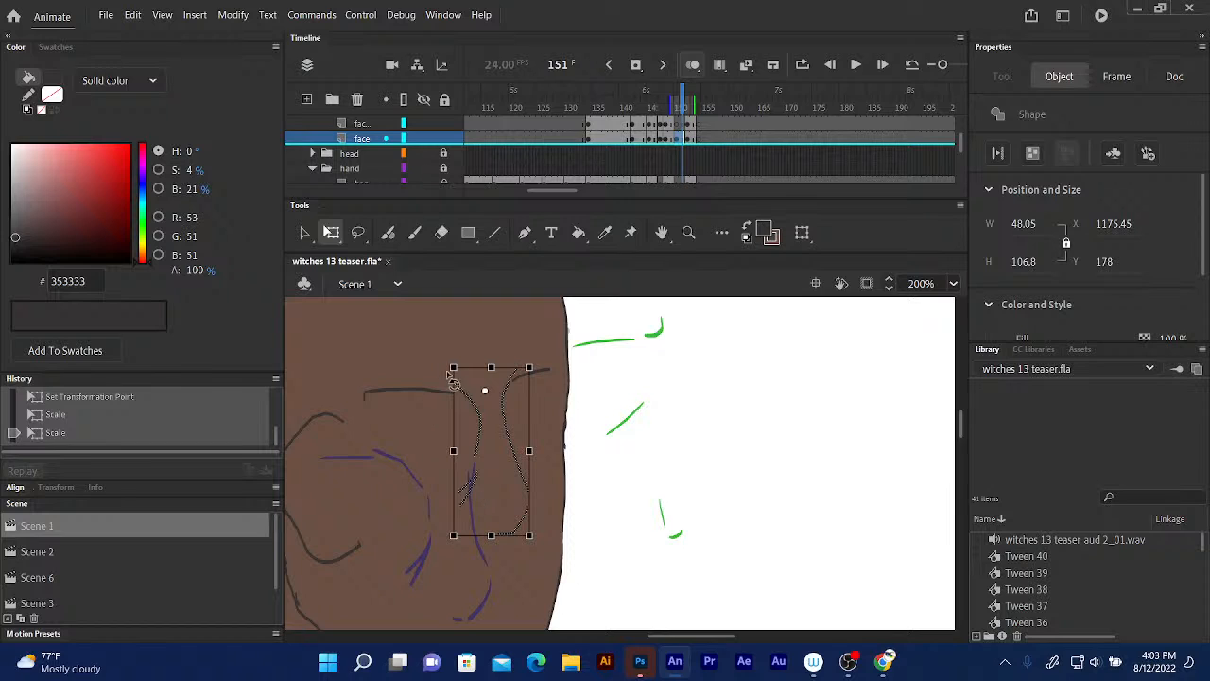
drag(544, 556, 535, 527)
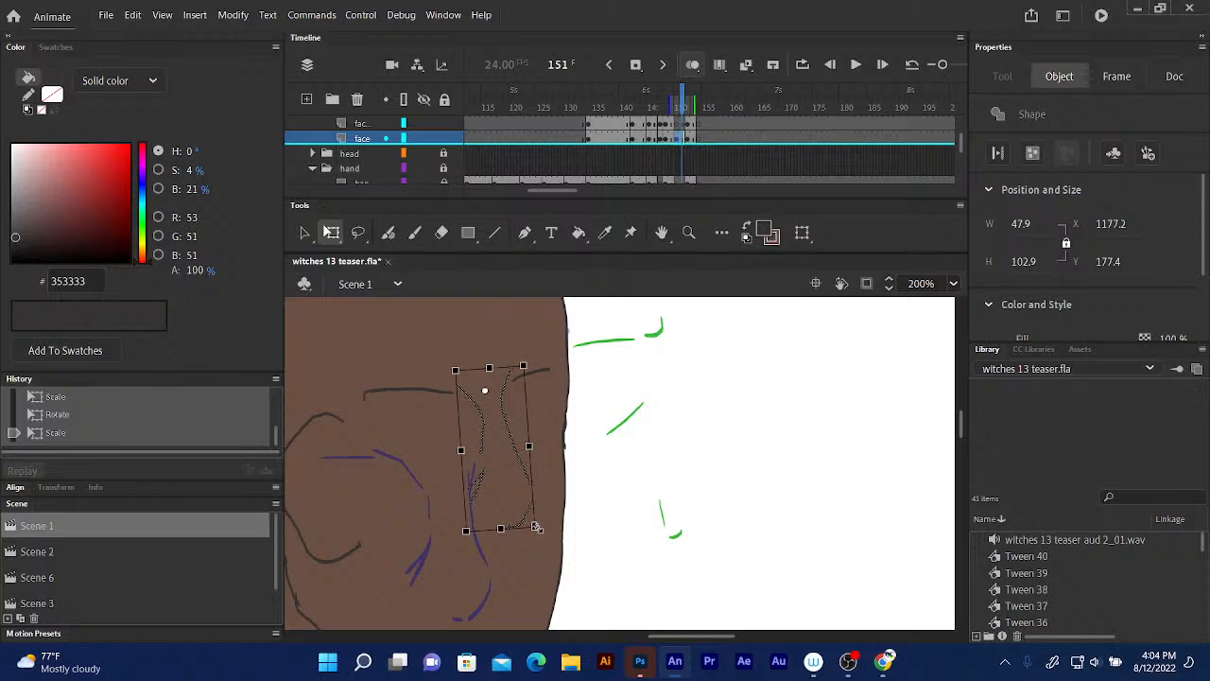
key(Down)
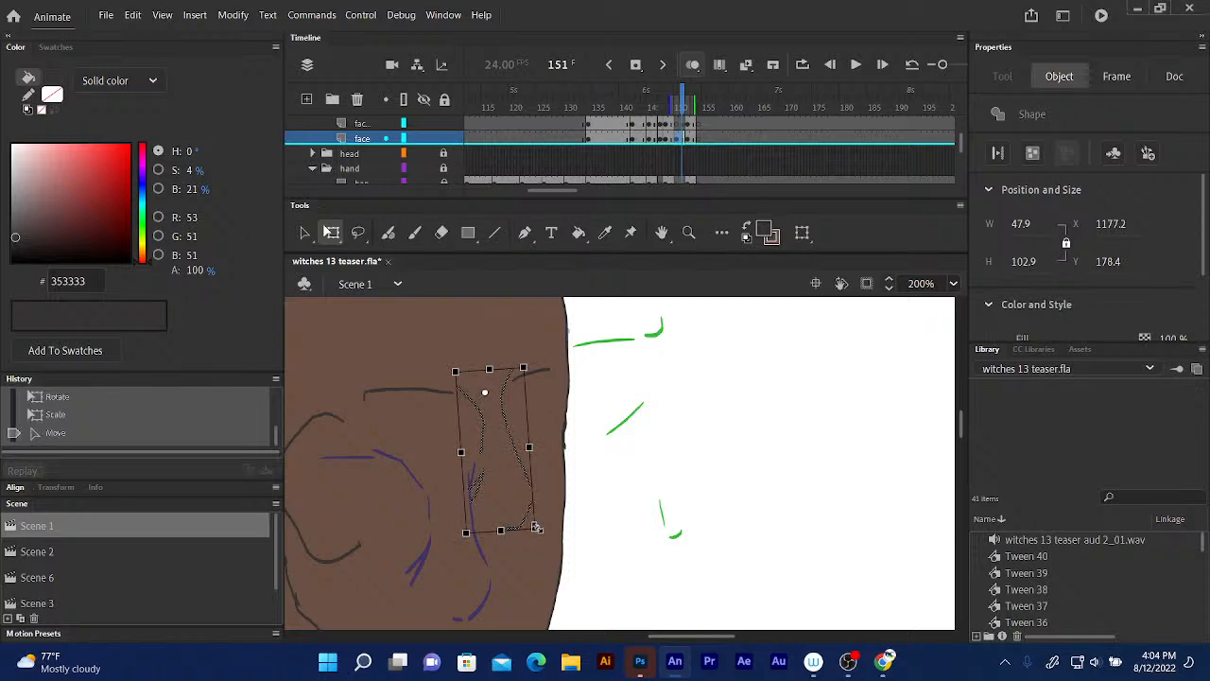
key(Left)
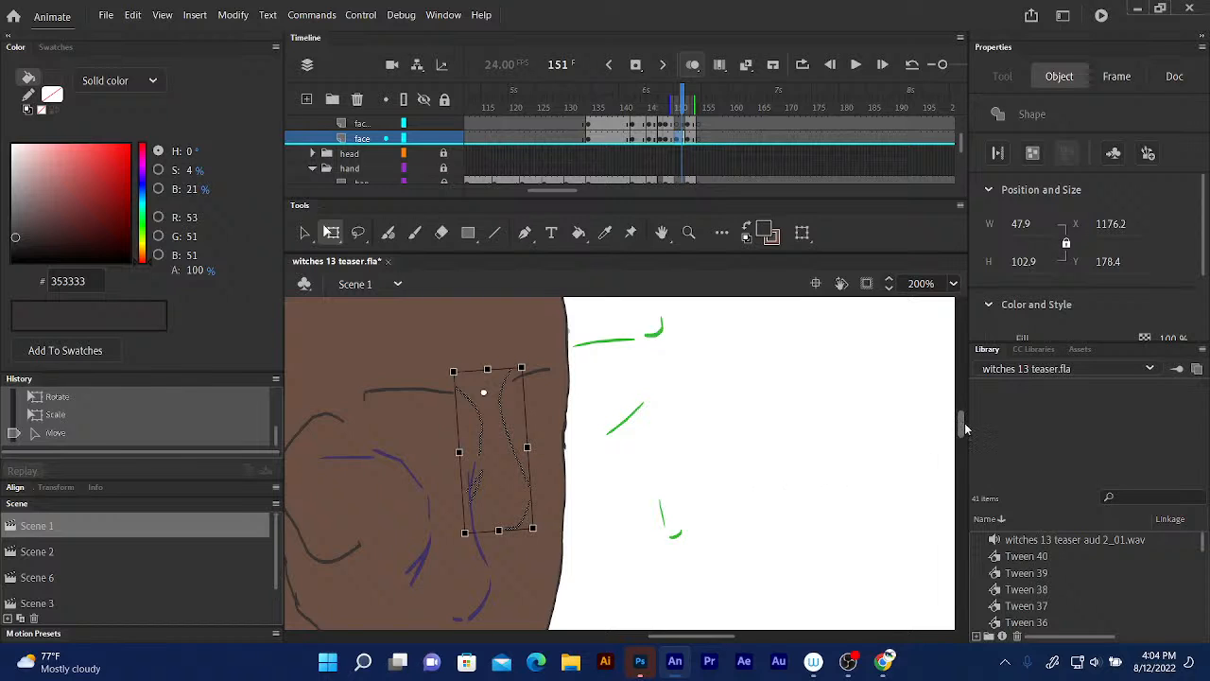
- Stretch the nose lines to about 51.5 wide by 110.65 high and nudge them slightly down and toward the far side
drag(961, 418, 961, 430)
scroll(960, 430, up, 1)
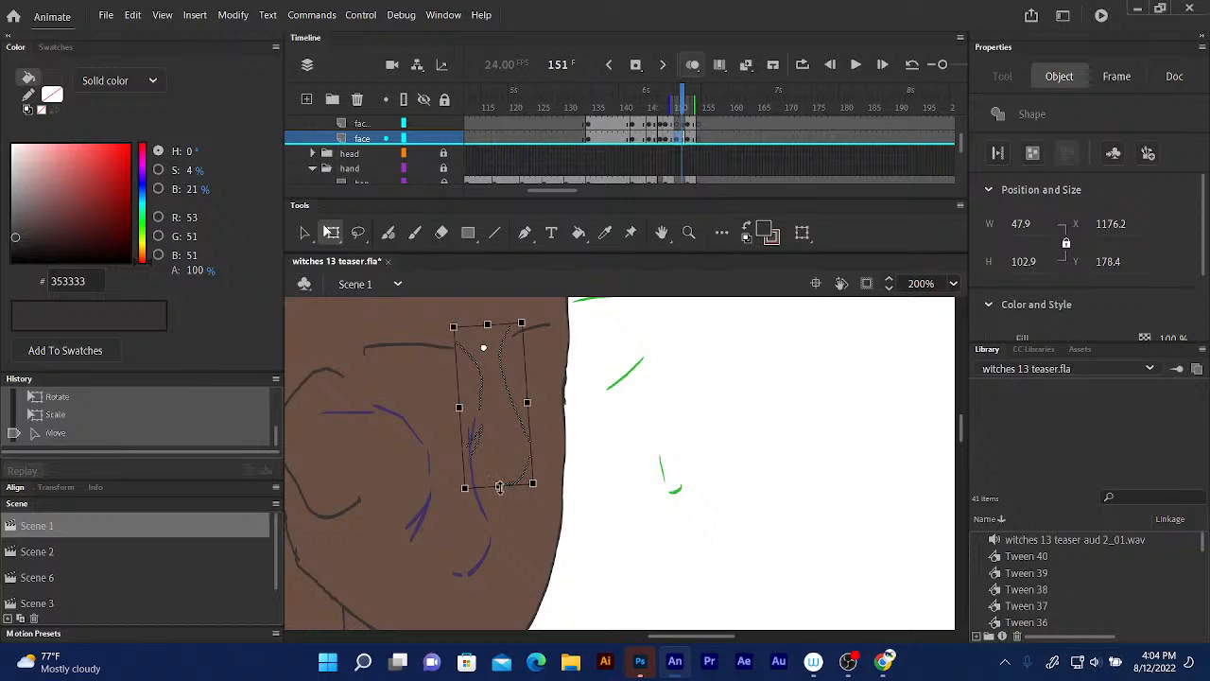
drag(498, 488, 500, 495)
drag(527, 407, 534, 406)
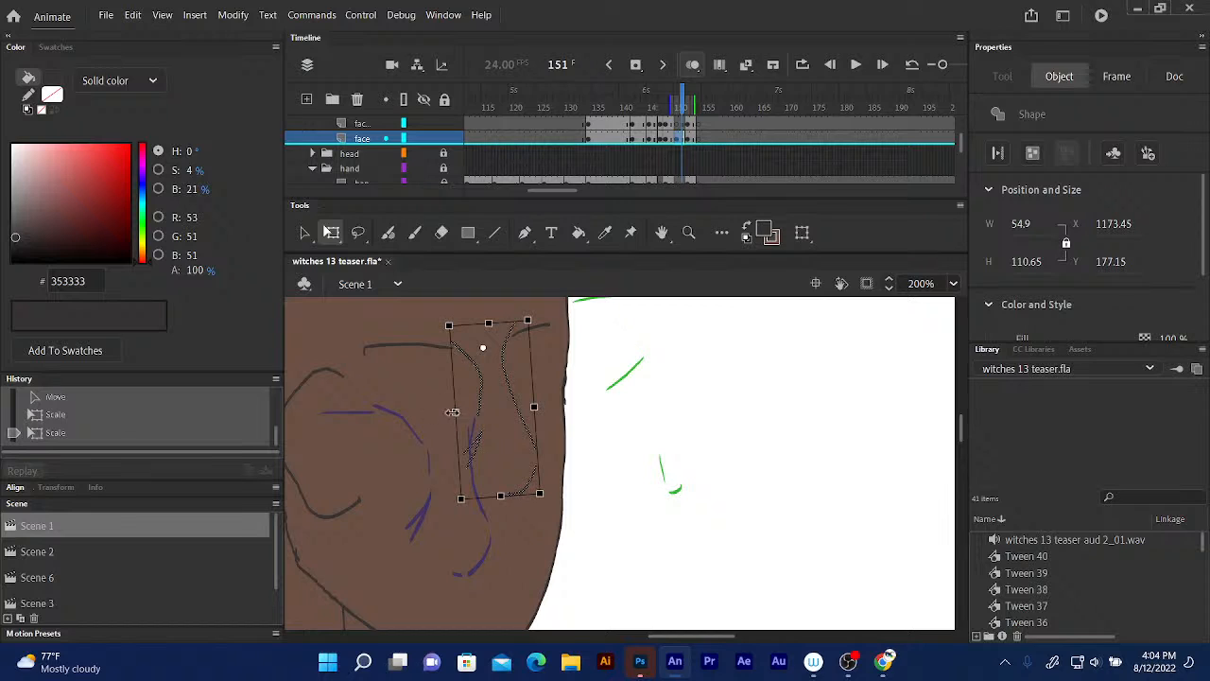
key(Down)
key(Down)
key(Down)
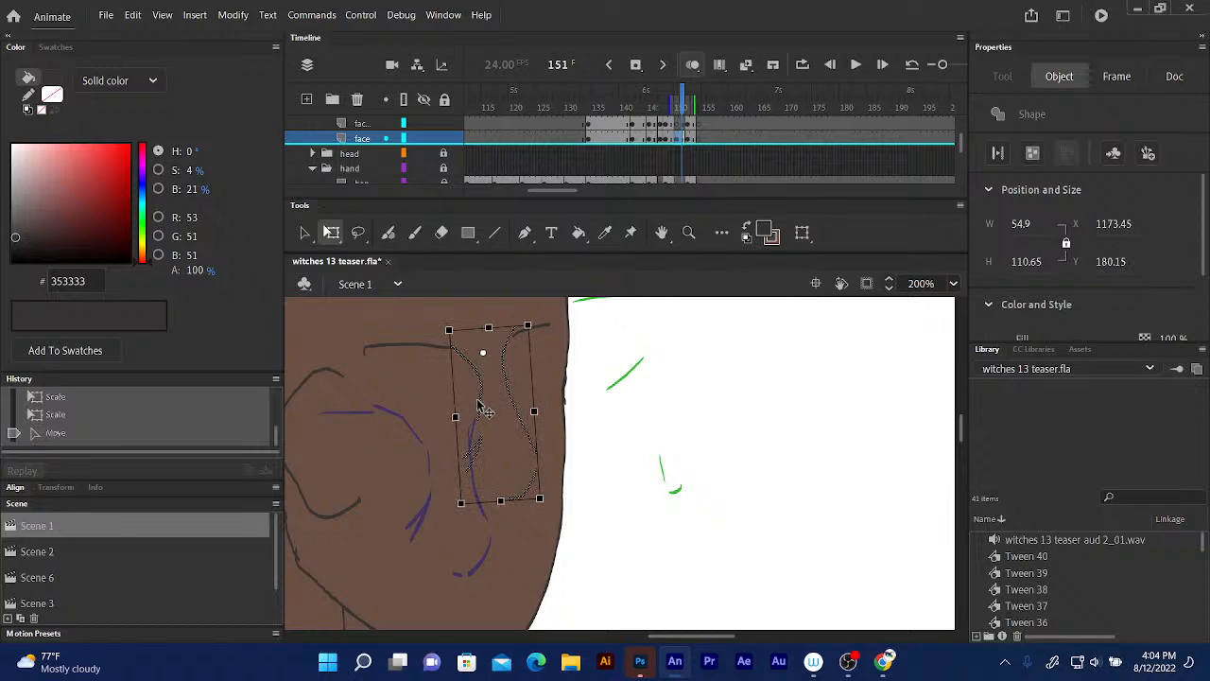
key(Right)
key(Down)
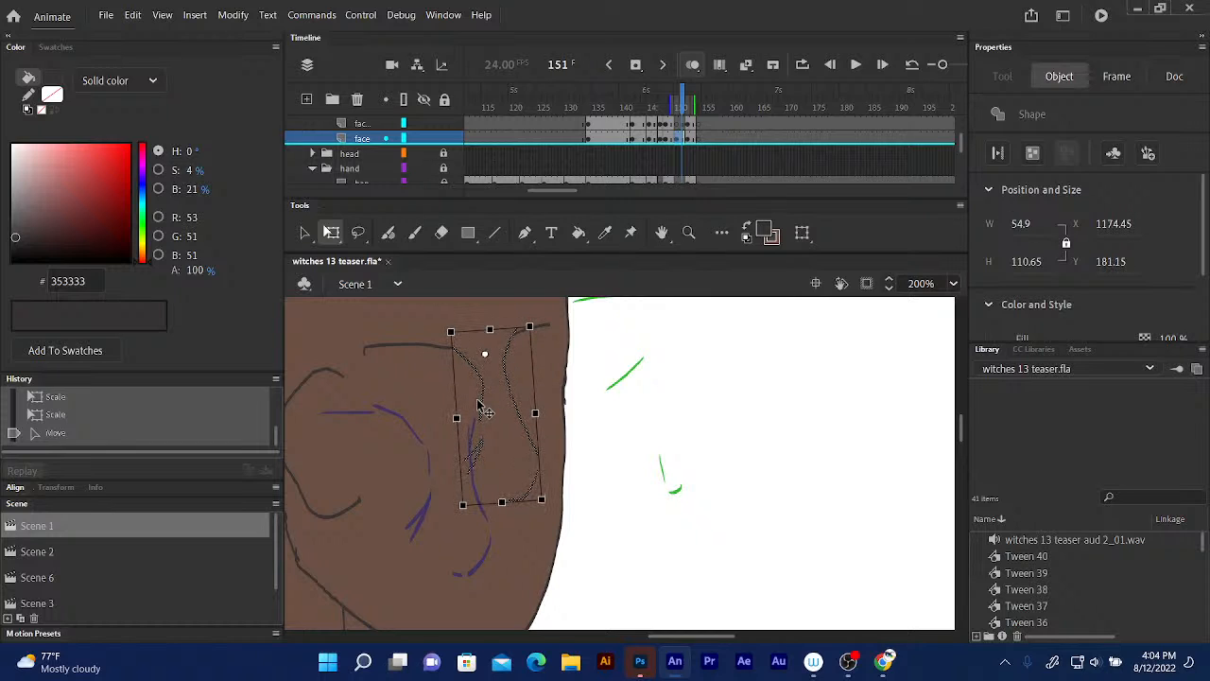
drag(534, 413, 531, 413)
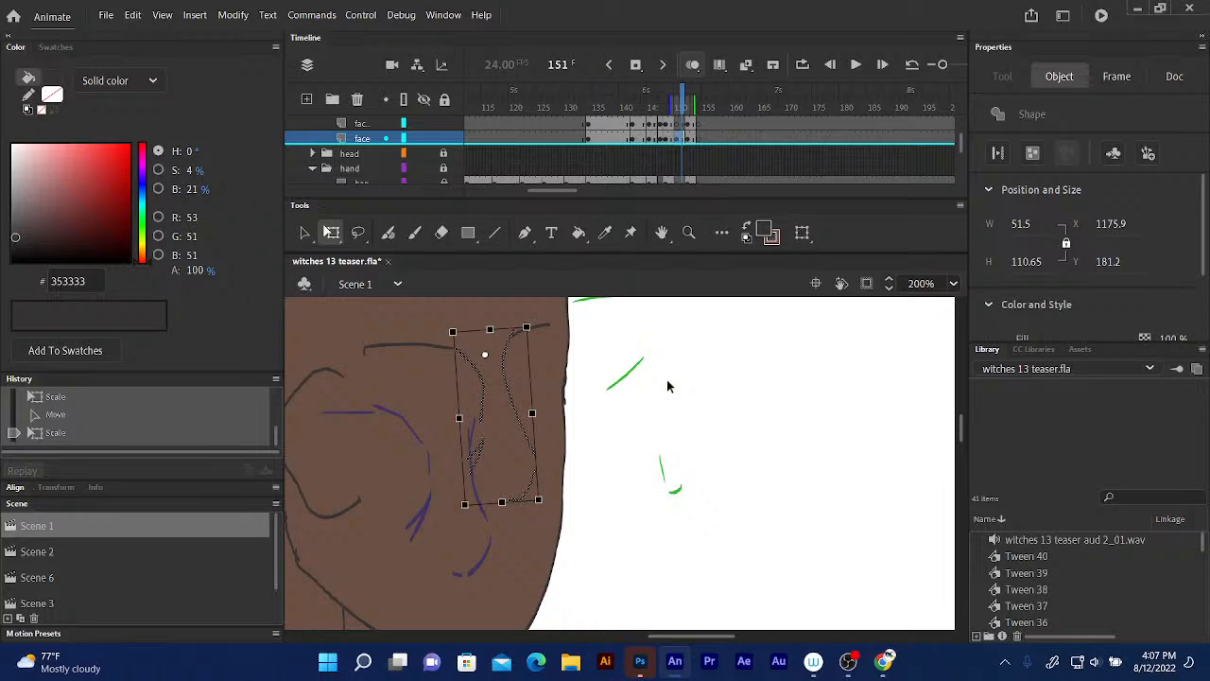
- Move the selected nose lines down the face to a Y position of about 189.7
click(484, 397)
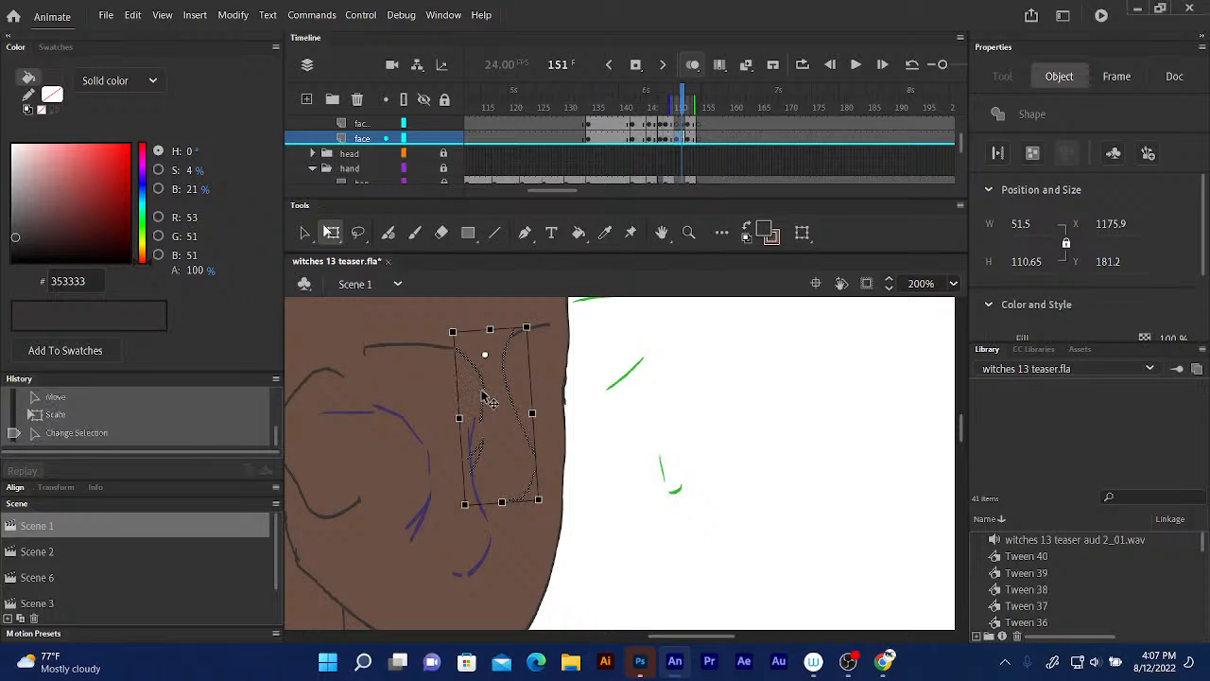
key(Down)
key(Down)
key(Down)
key(Down)
key(Down)
key(Down)
key(Down)
key(Down)
drag(484, 390, 482, 397)
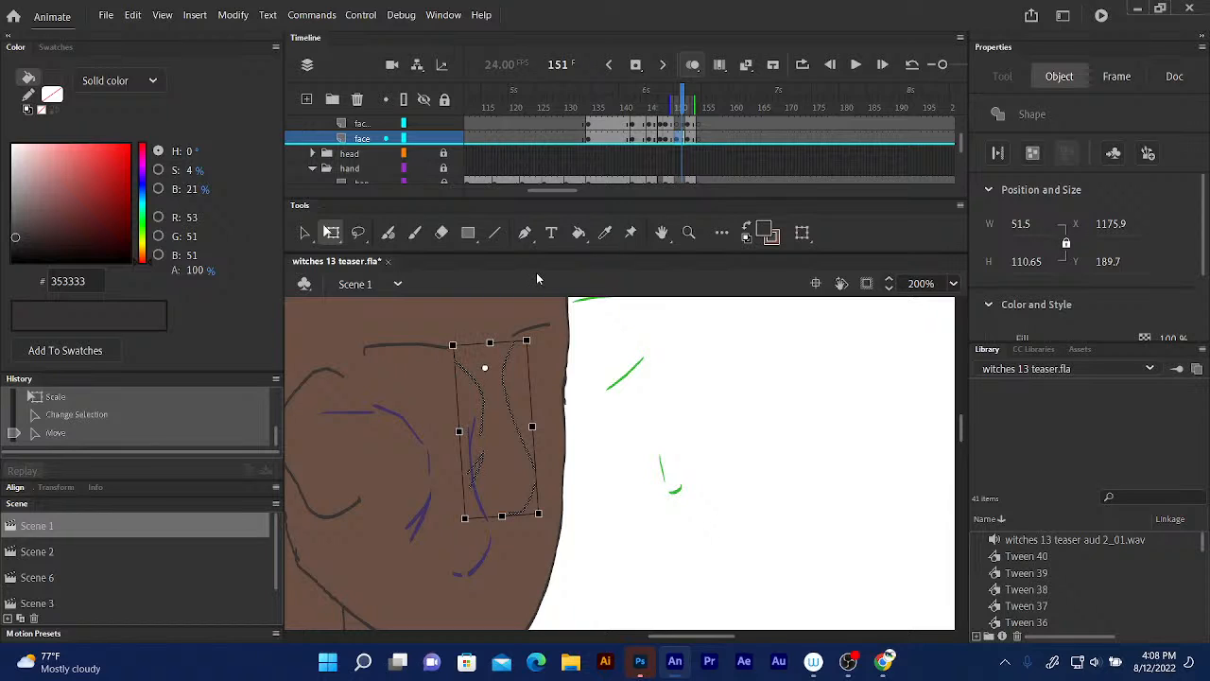
- Shift the transformation point toward the near-side brow, narrow the nose lines to about 48 wide, and deselect them
drag(485, 368, 454, 358)
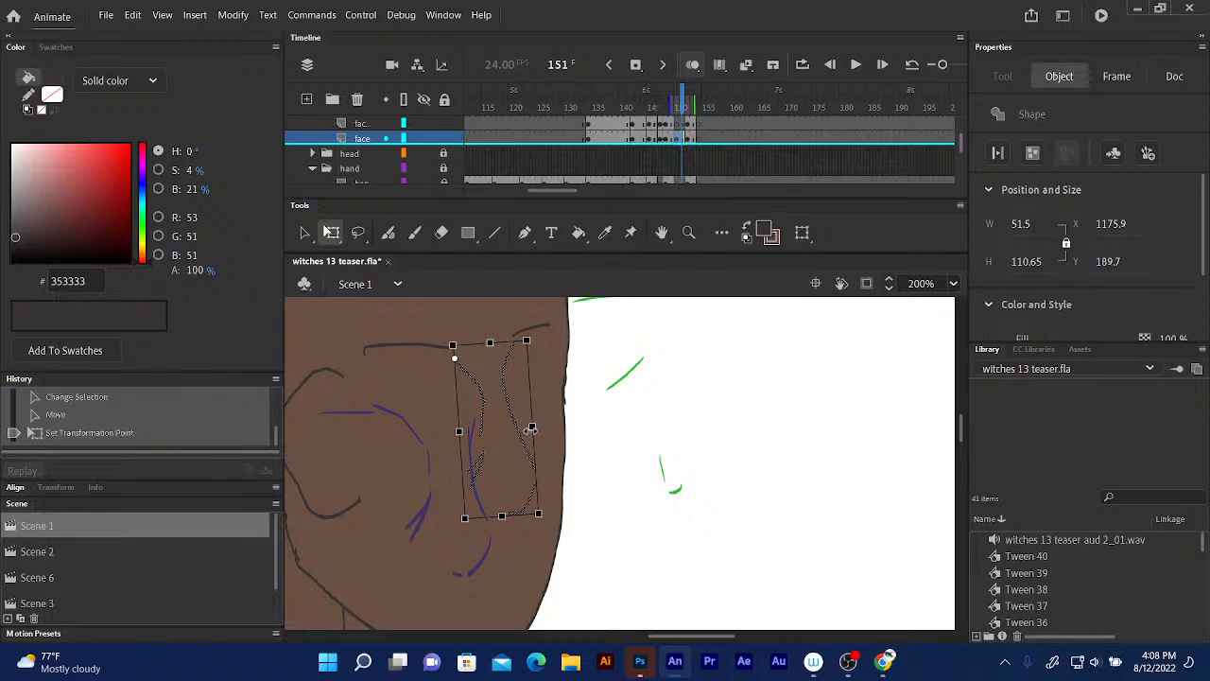
drag(531, 429, 525, 433)
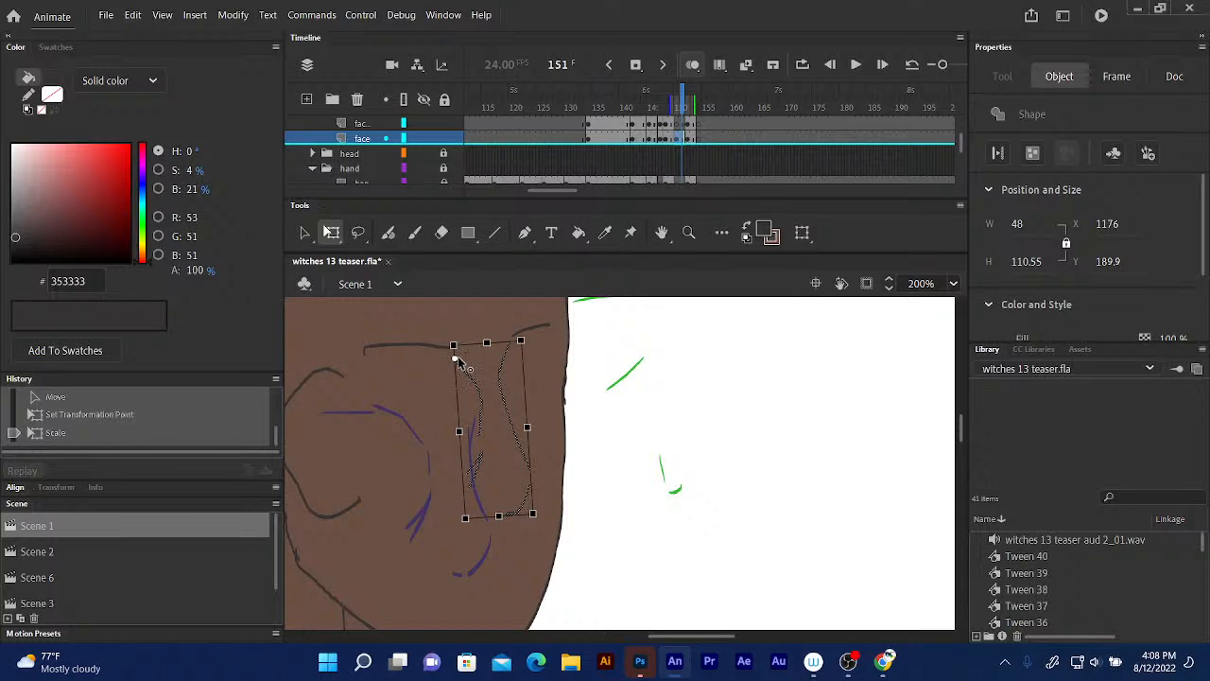
drag(456, 359, 471, 350)
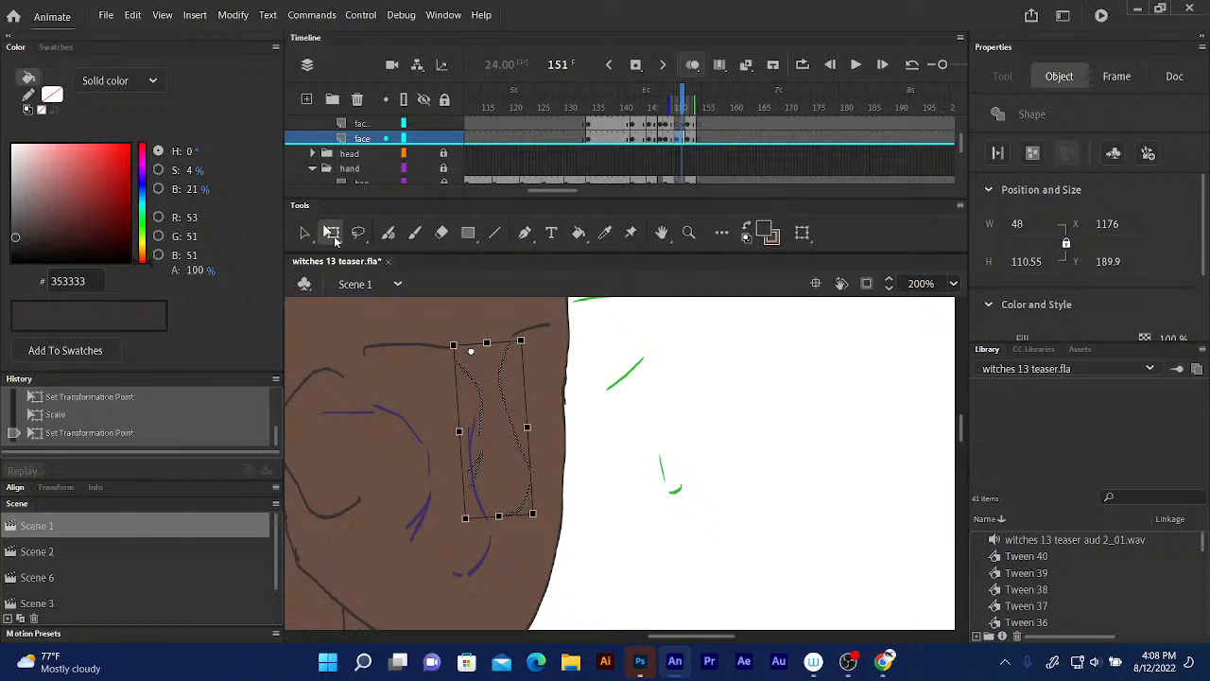
click(403, 332)
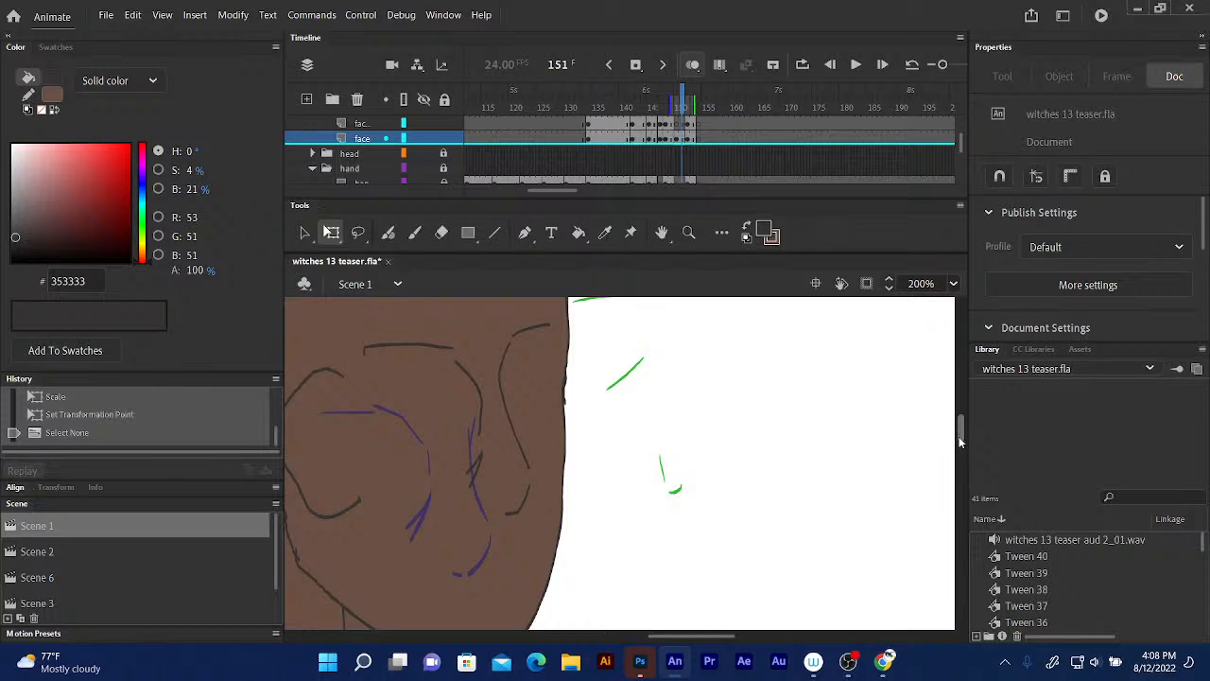
- Erase the upper near-side nose line and redraw it with the Fluid Brush as a gentler curve from the brow's end to the nostril strokes
scroll(960, 437, down, 3)
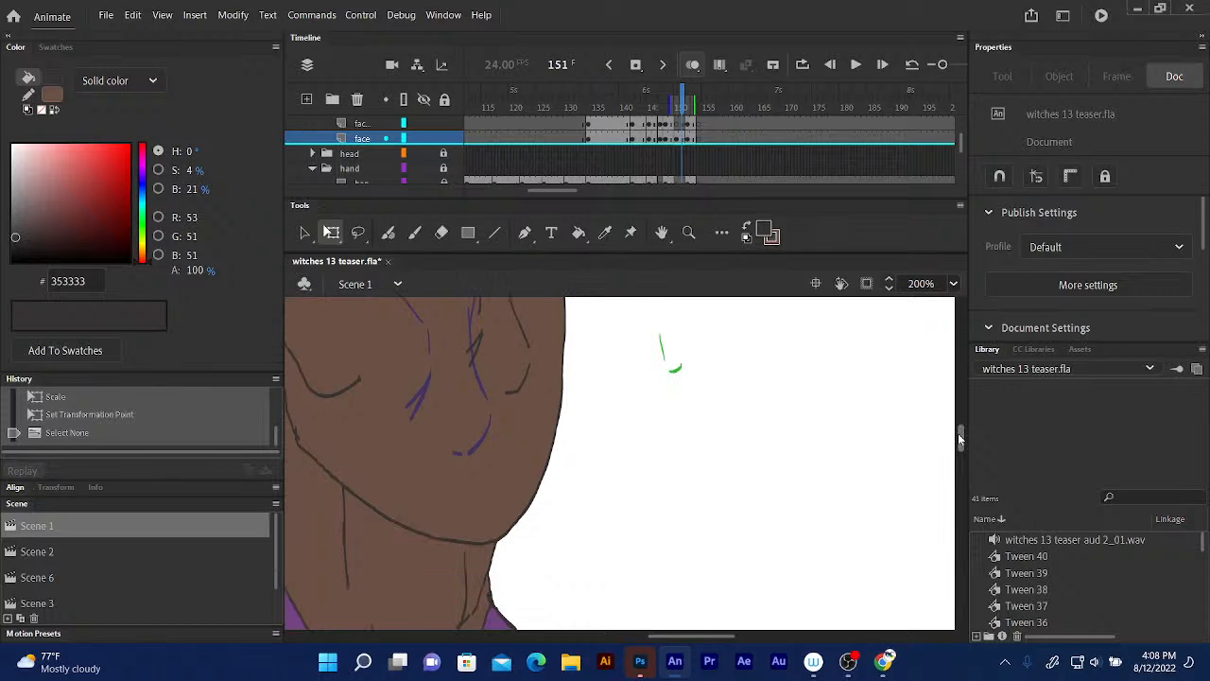
scroll(959, 437, up, 3)
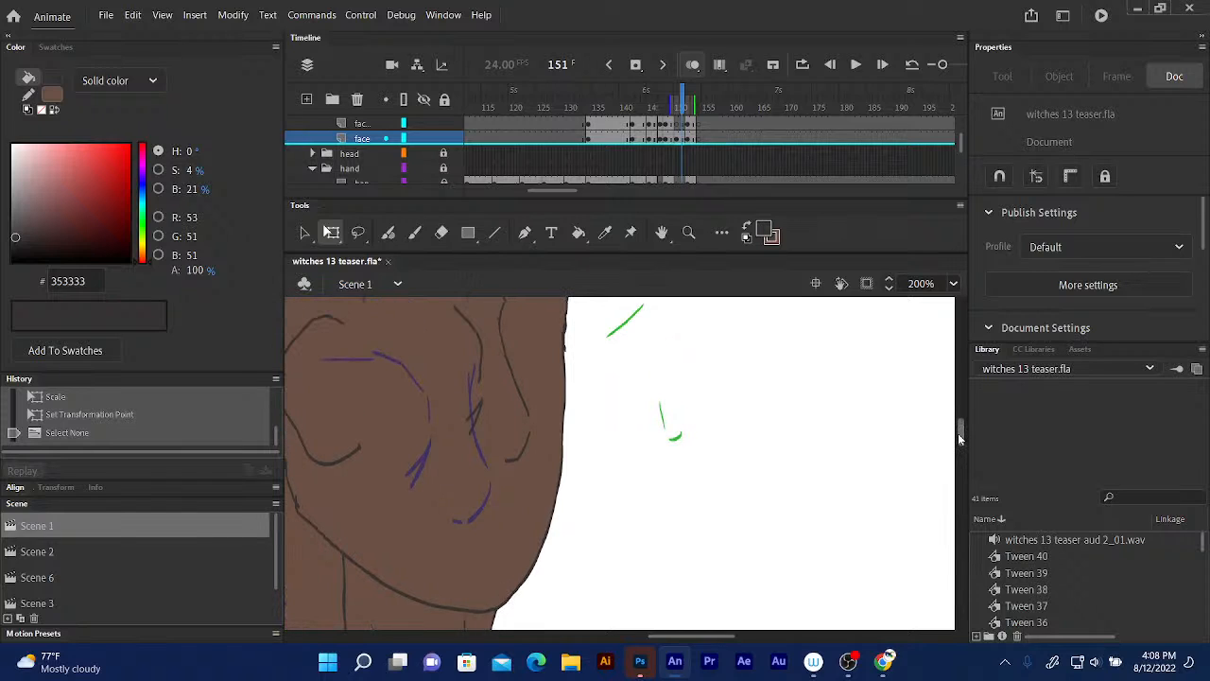
scroll(959, 437, down, 1)
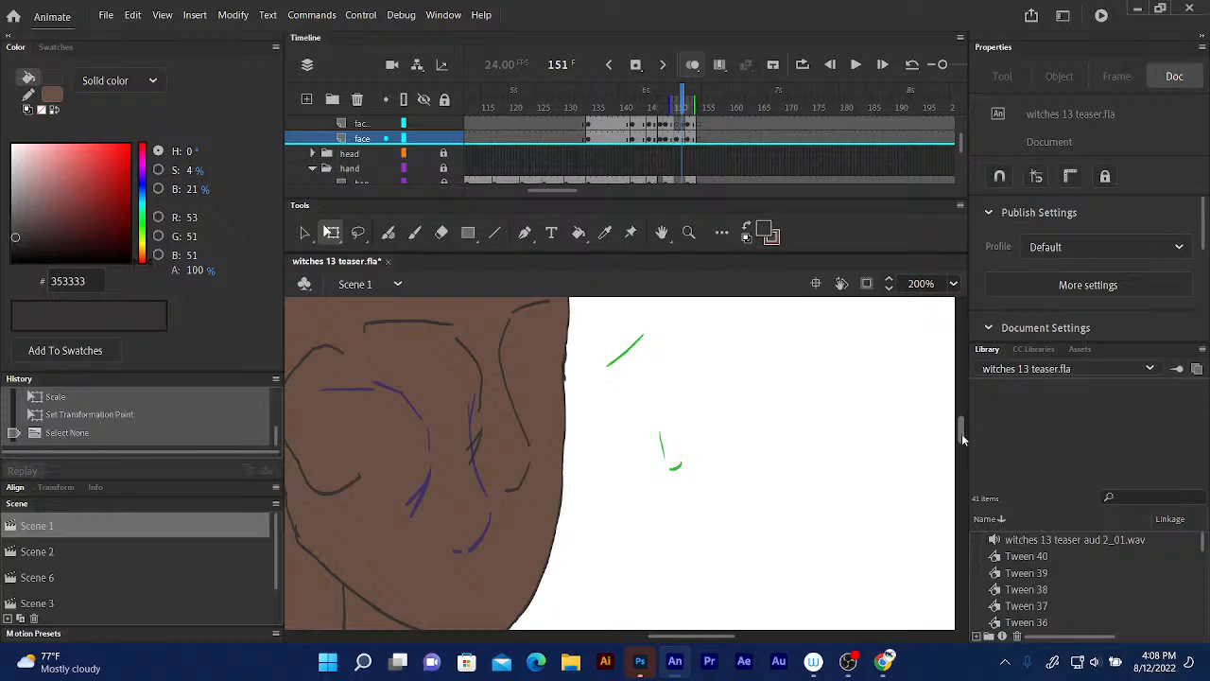
mouse_move(508, 319)
mouse_down()
mouse_move(470, 340)
mouse_move(513, 303)
mouse_up()
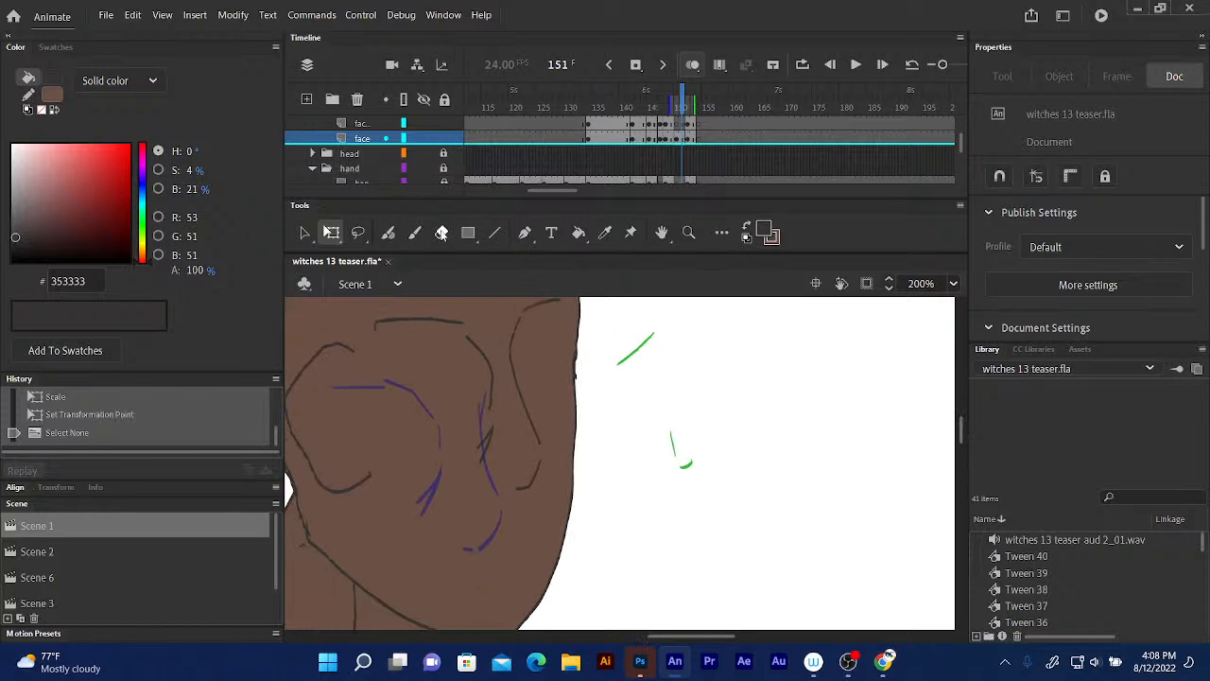
click(442, 233)
mouse_move(464, 339)
mouse_down()
mouse_move(488, 376)
mouse_move(490, 416)
mouse_up()
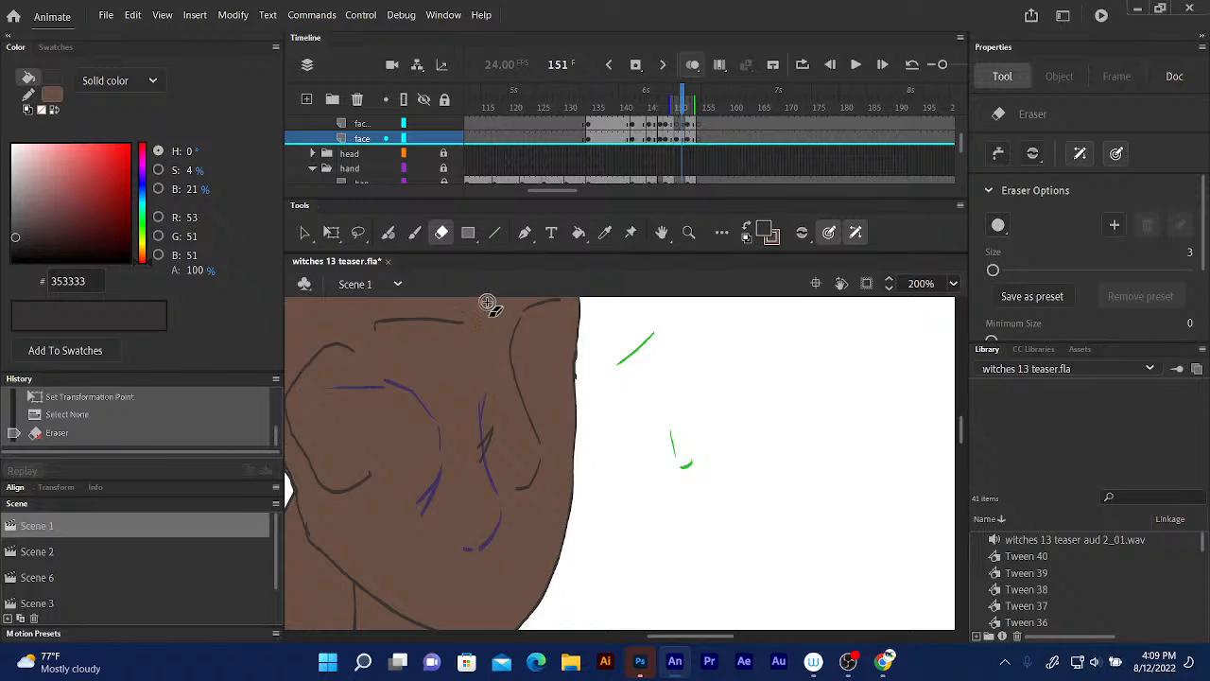
click(388, 232)
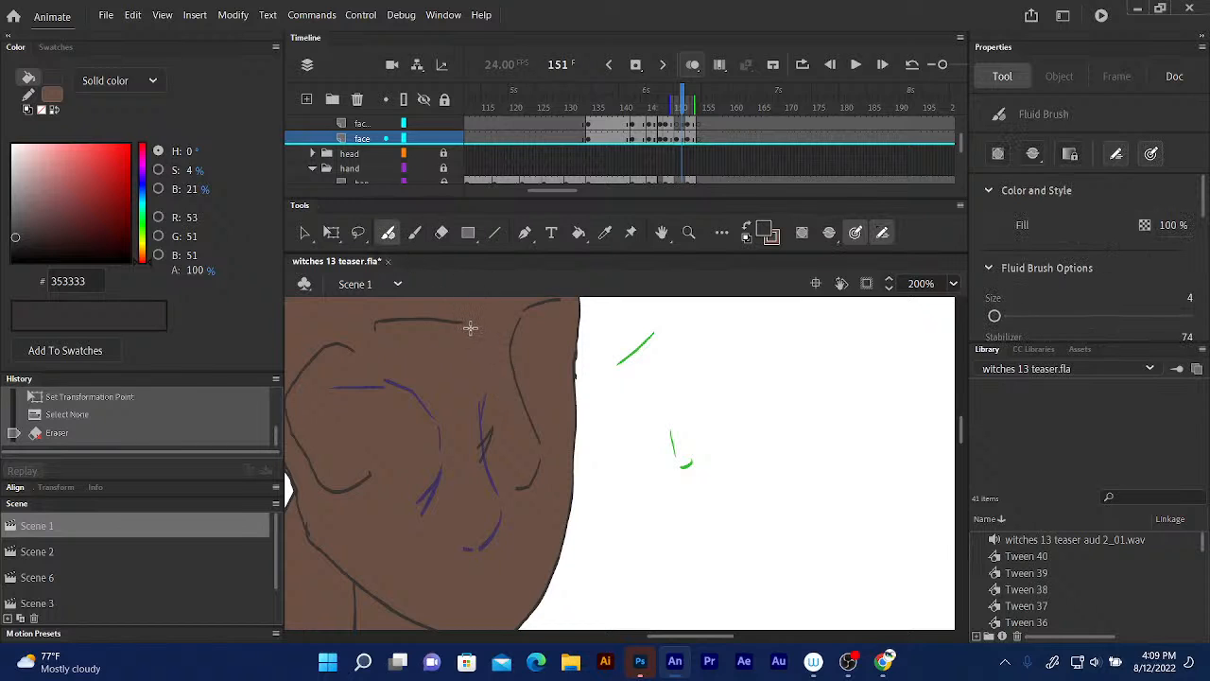
drag(470, 328, 488, 399)
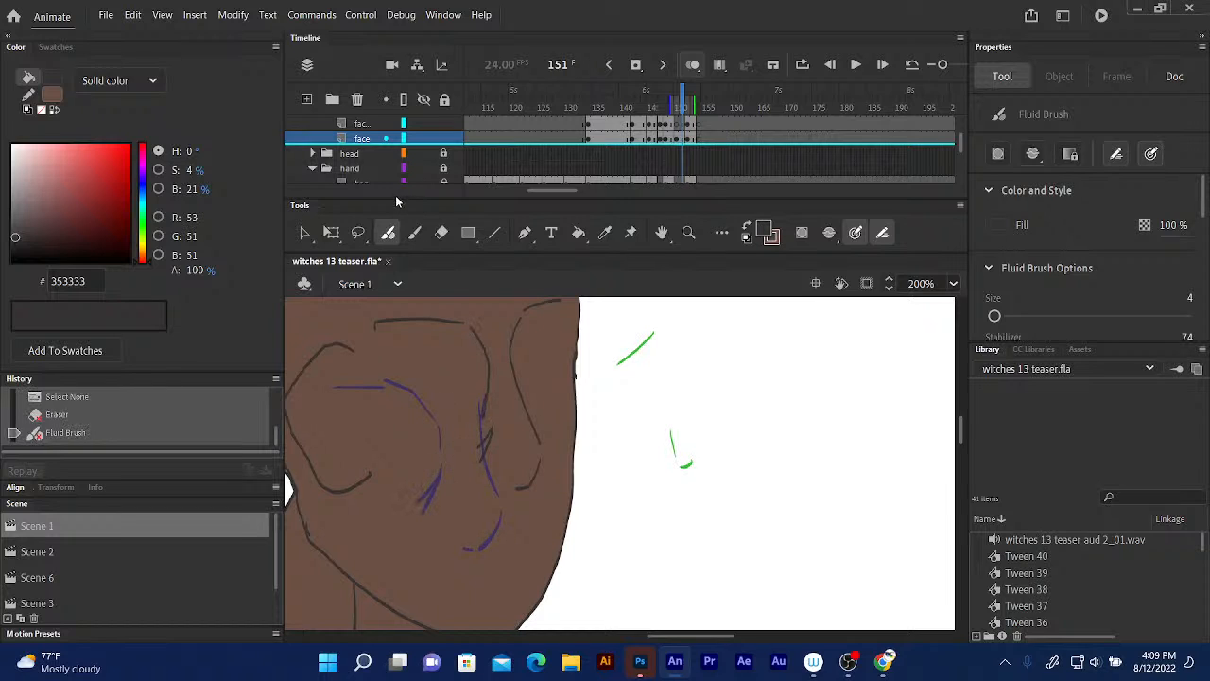
key(ctrl+z)
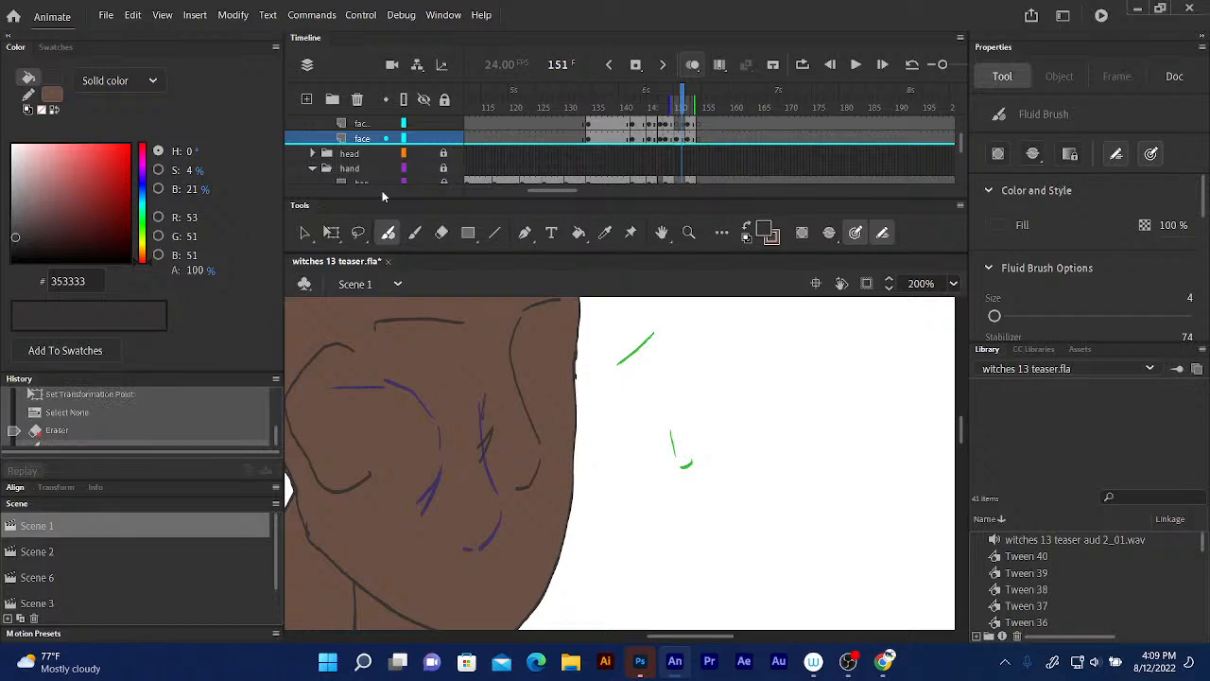
drag(470, 328, 491, 392)
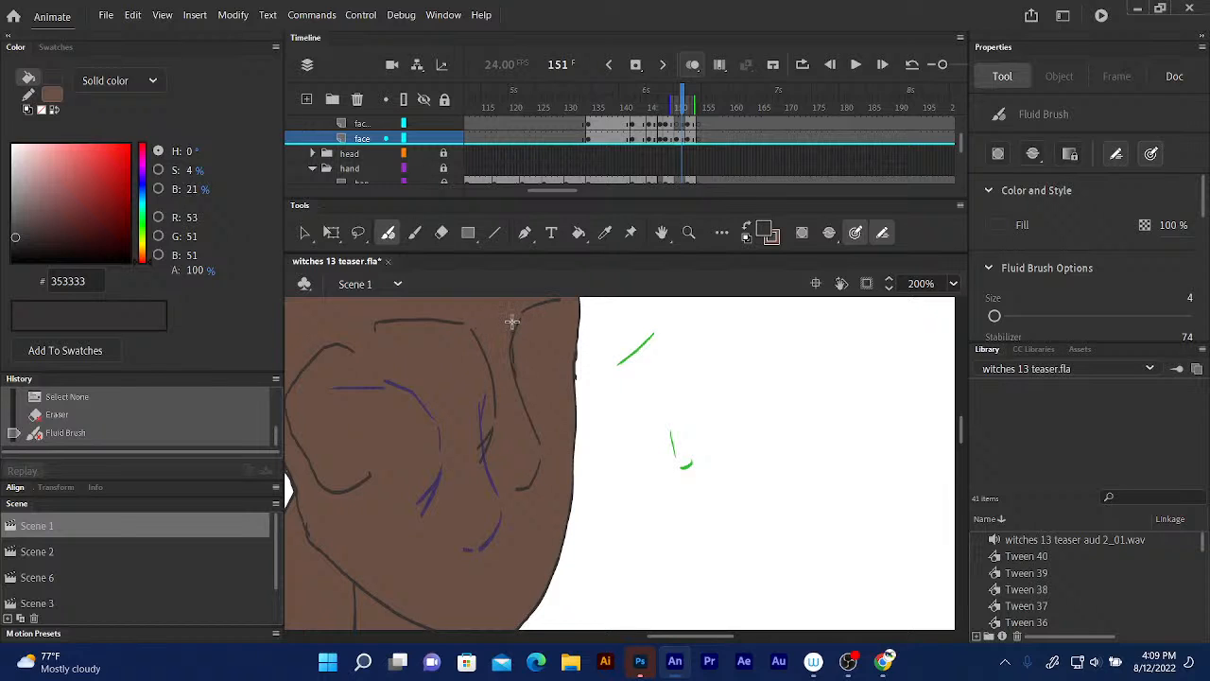
- Go over the far side of the nose bridge with the Fluid Brush and trim the excess along its inner edge with the Eraser
drag(511, 322, 535, 430)
drag(522, 325, 513, 335)
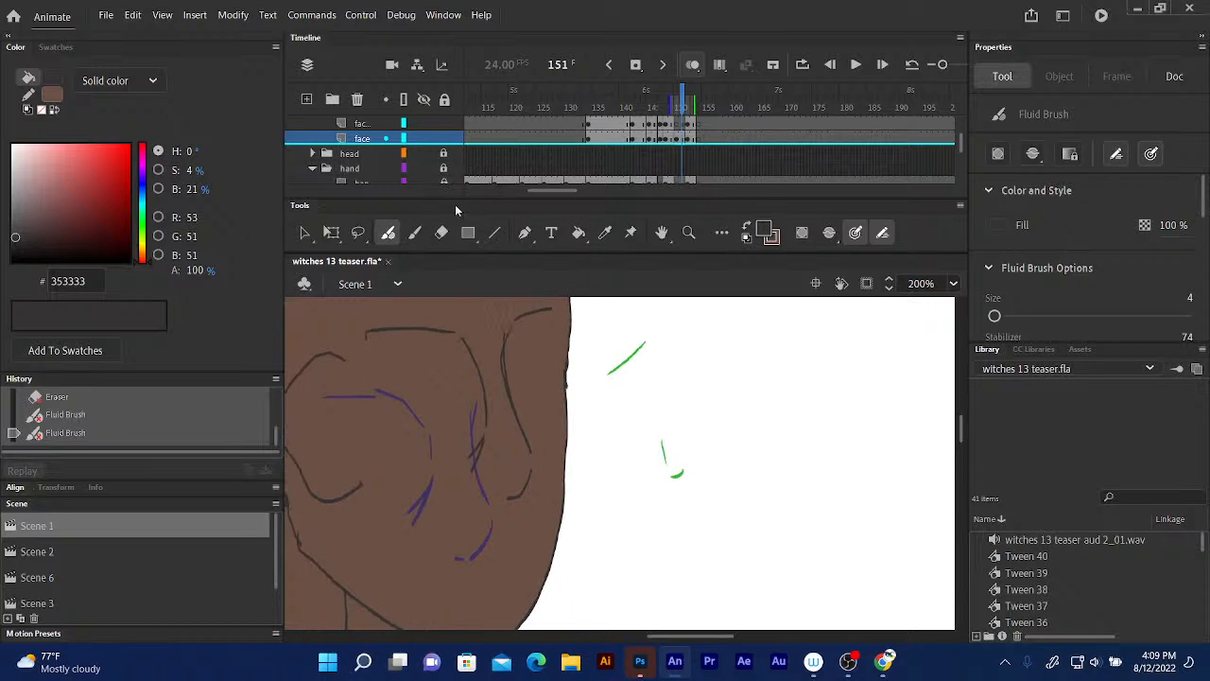
click(440, 232)
drag(494, 349, 506, 401)
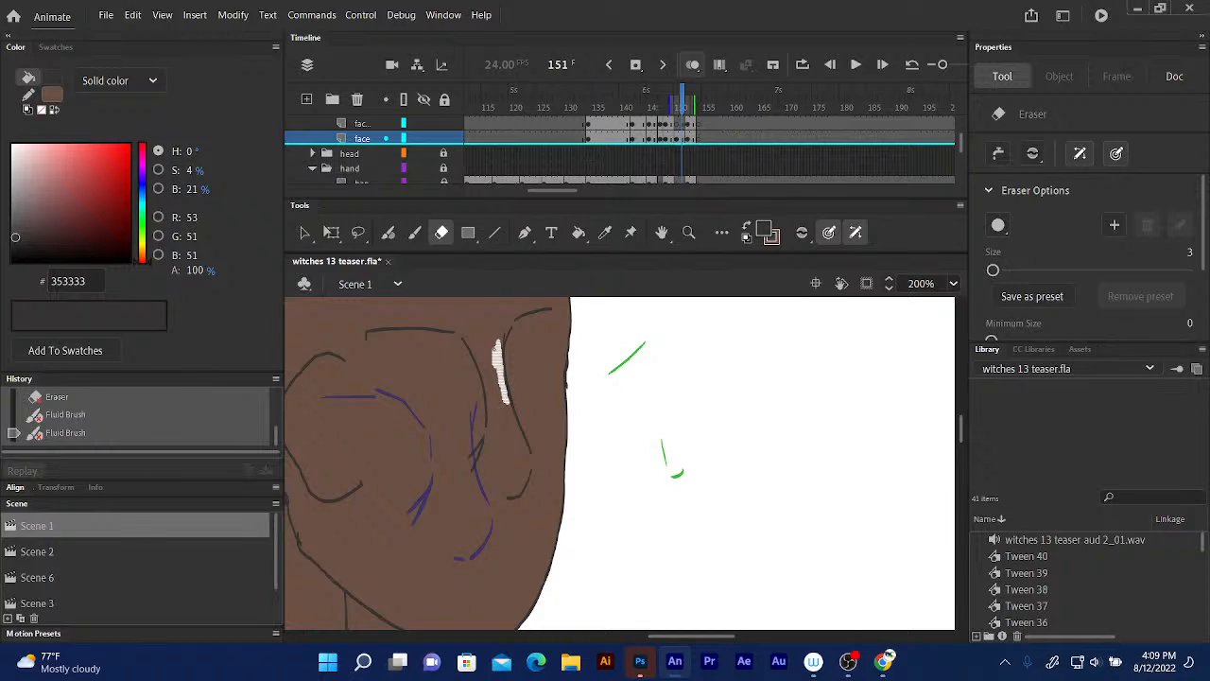
drag(506, 402, 504, 405)
click(467, 380)
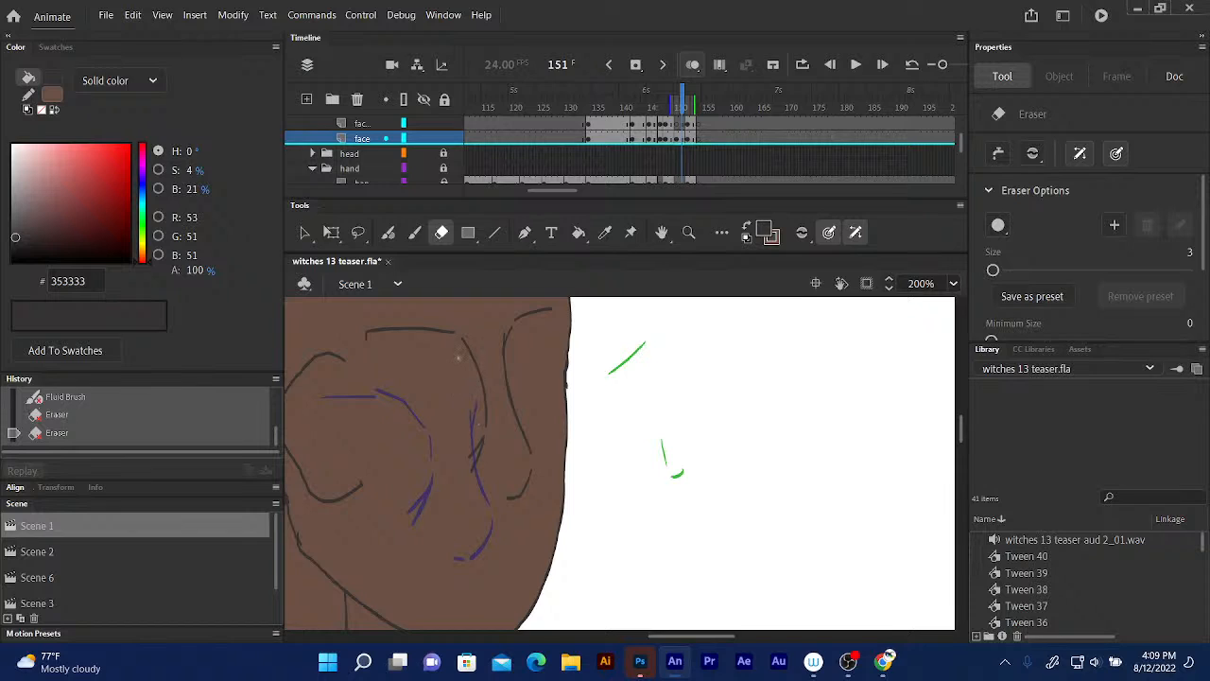
click(462, 353)
drag(497, 370, 515, 420)
mouse_move(367, 465)
mouse_down()
mouse_move(432, 421)
mouse_move(365, 488)
mouse_up()
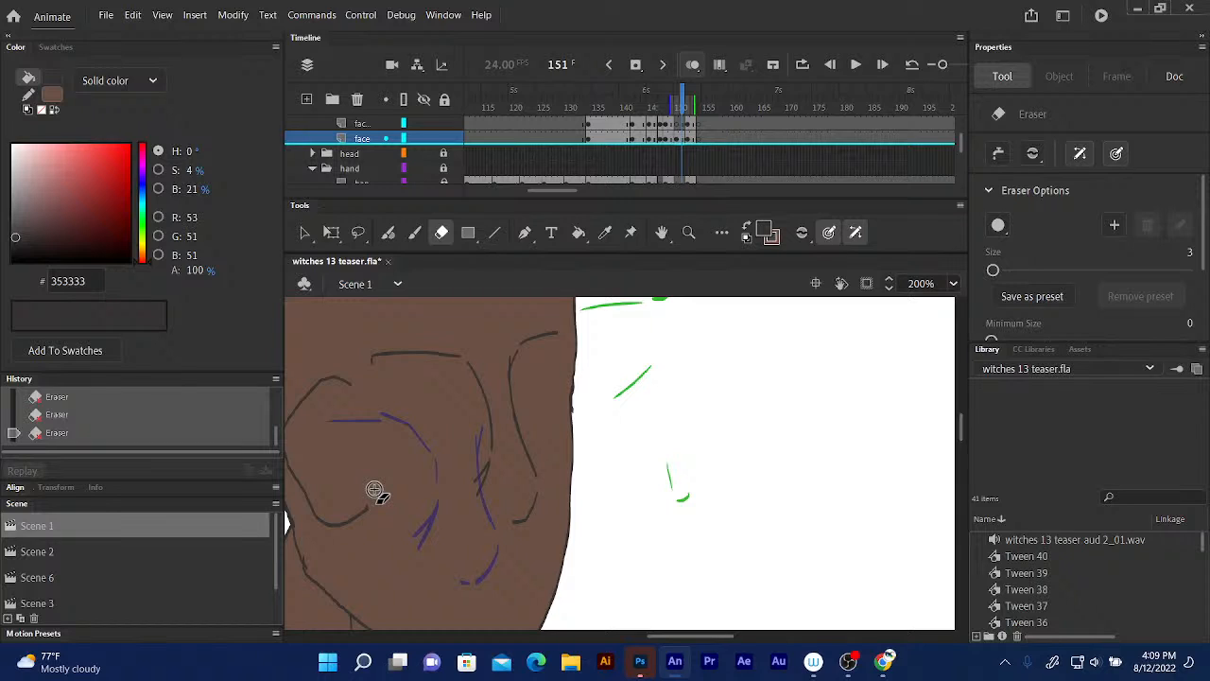
- Go back to frame 149 and examine the finished lower face as a reference for the nose and mouth
mouse_move(464, 473)
mouse_down()
mouse_move(476, 324)
mouse_move(474, 368)
mouse_up()
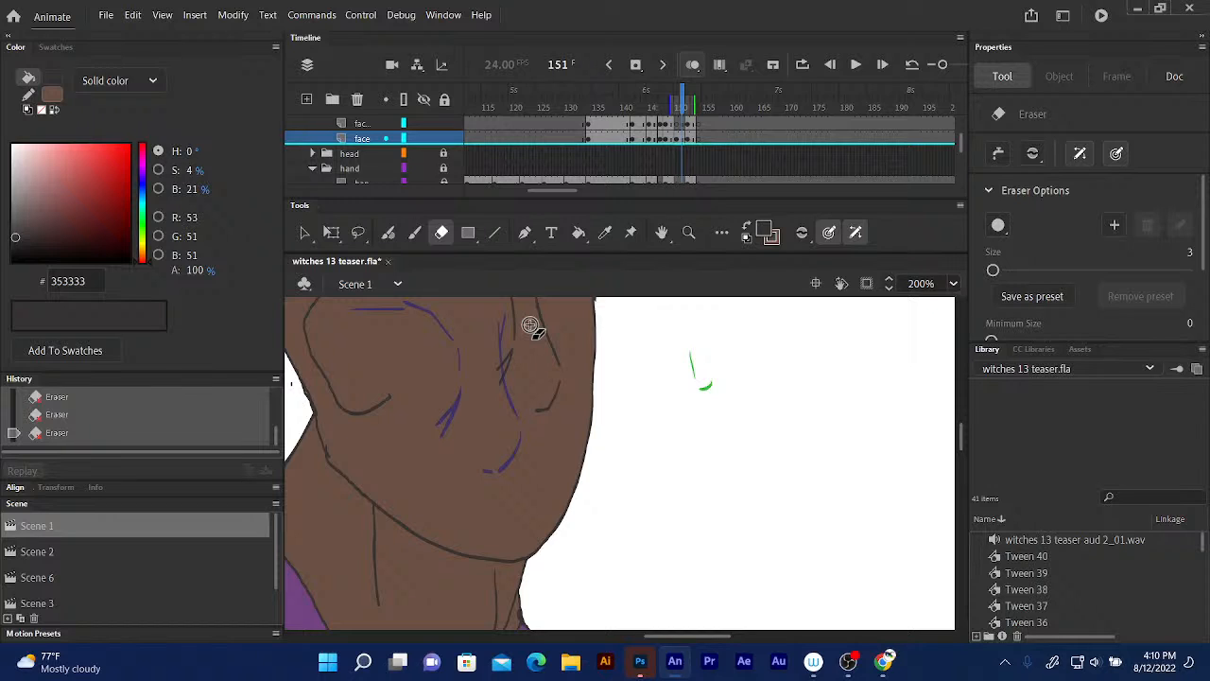
click(681, 102)
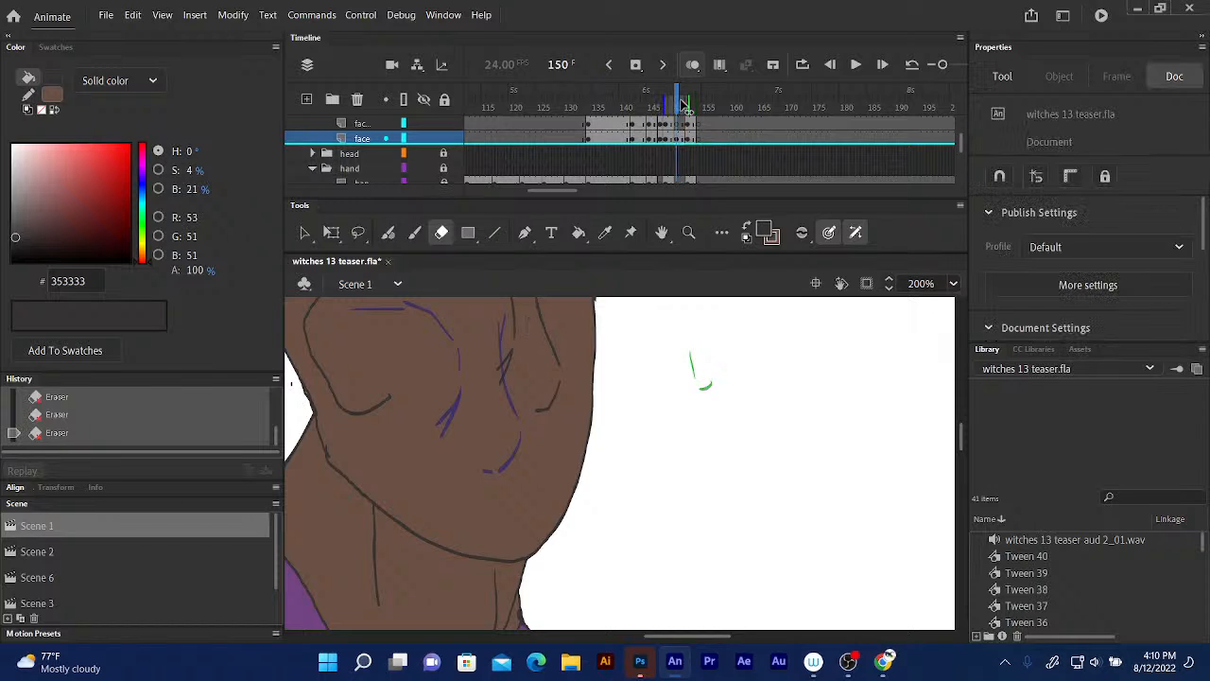
key(comma)
click(675, 115)
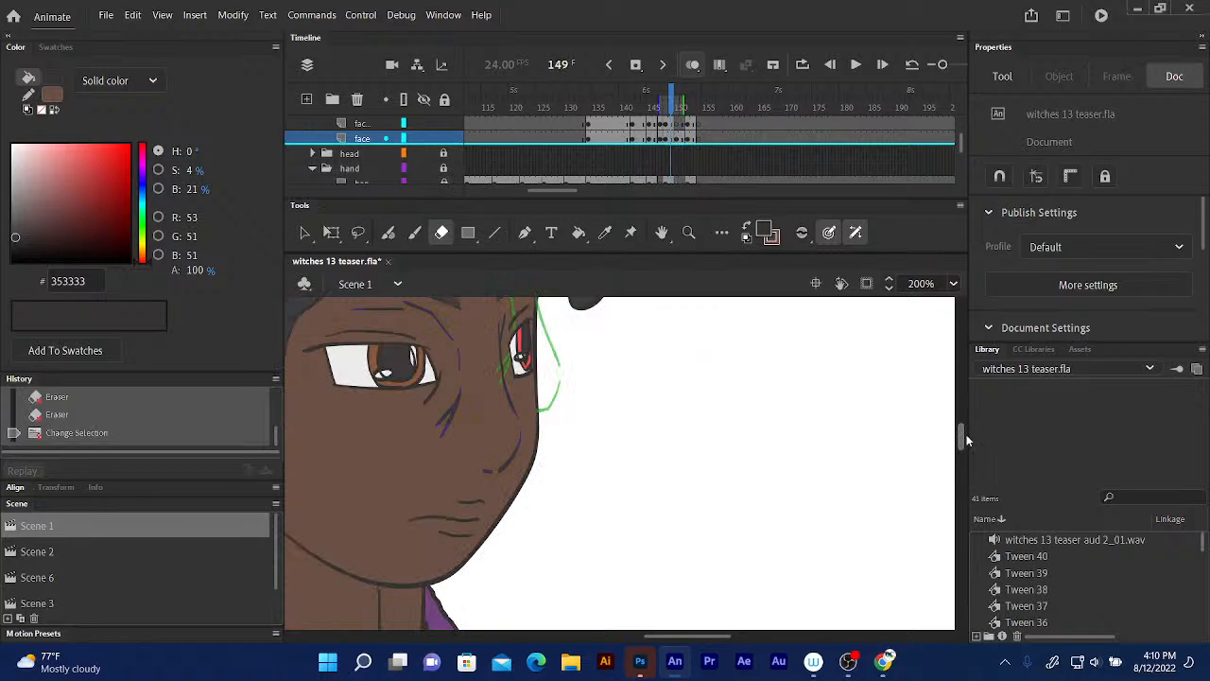
- Return to frame 150, lock the face folder, and unlock the eyebrows layer and make it active with its highlight on
drag(960, 442, 959, 435)
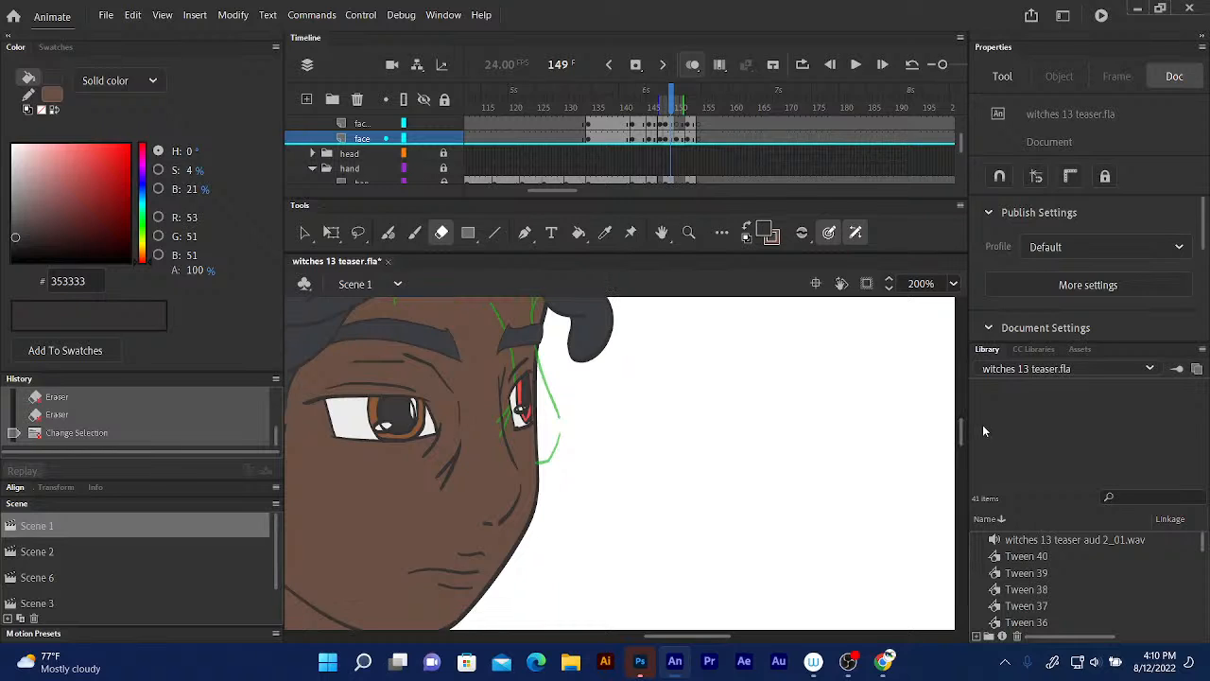
click(680, 108)
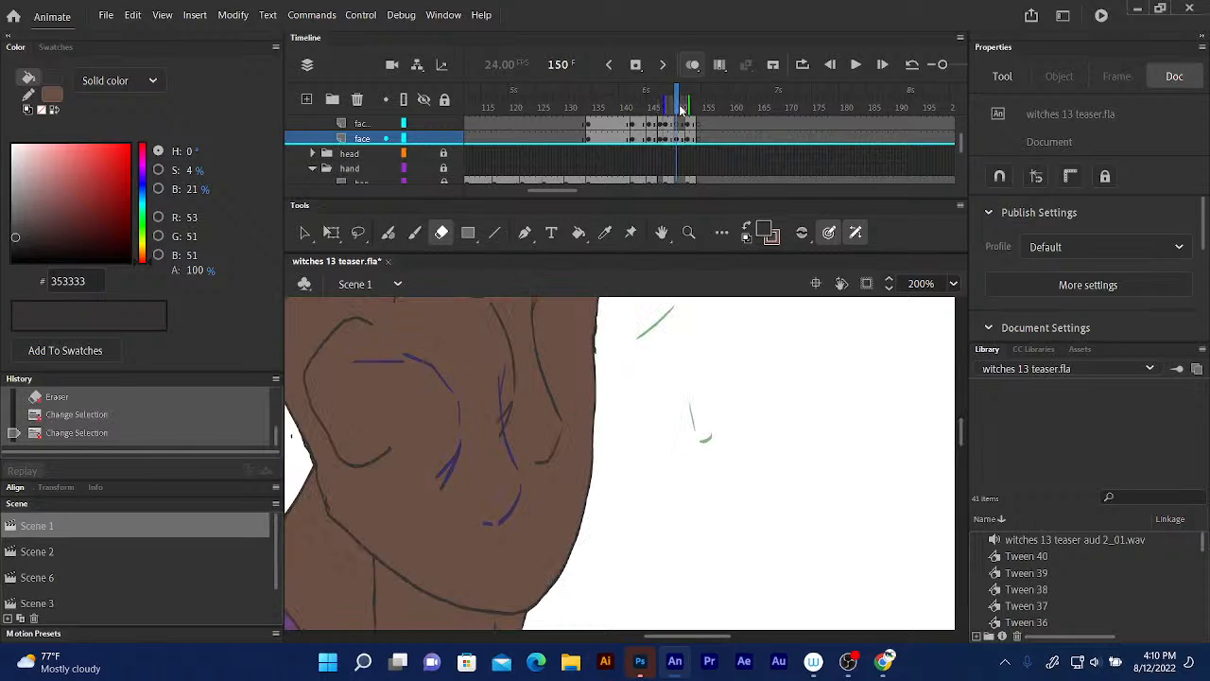
scroll(958, 140, up, 3)
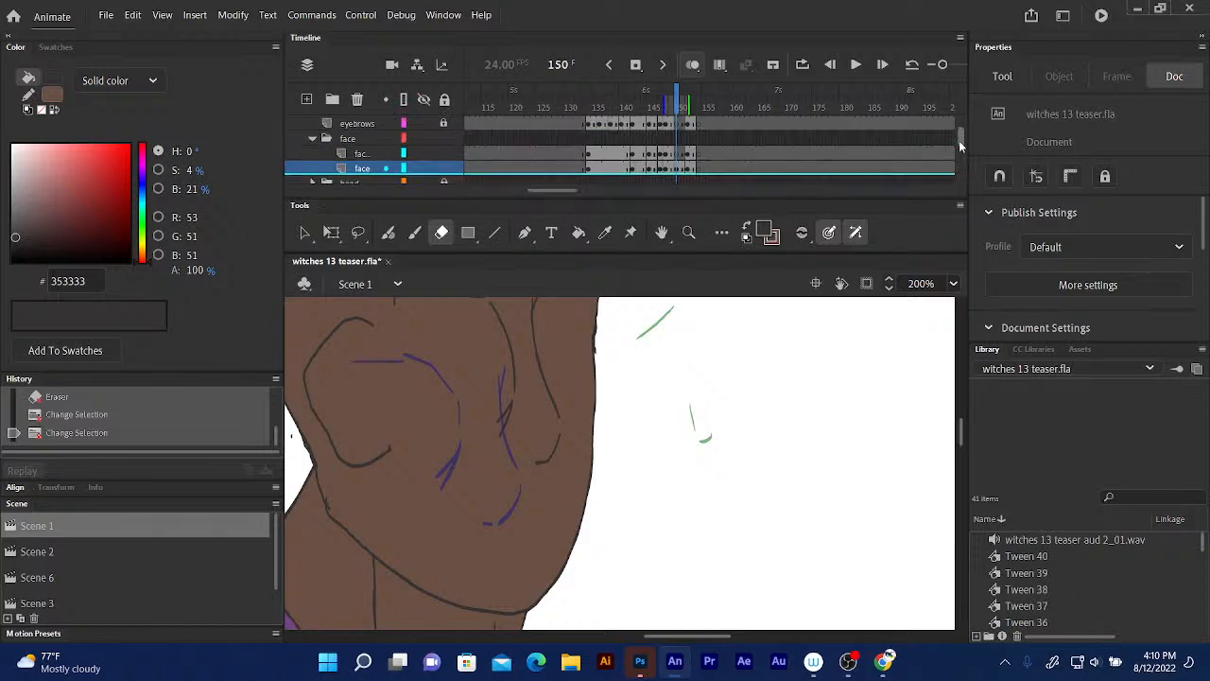
scroll(959, 140, down, 1)
scroll(960, 140, up, 2)
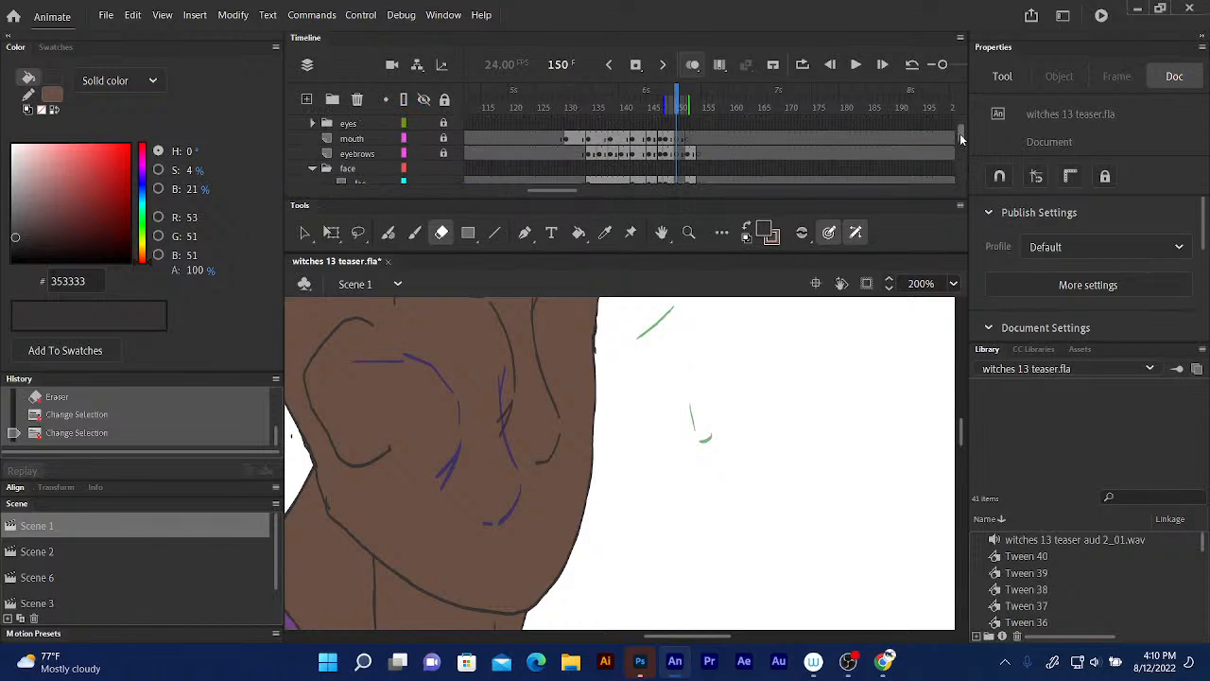
click(386, 153)
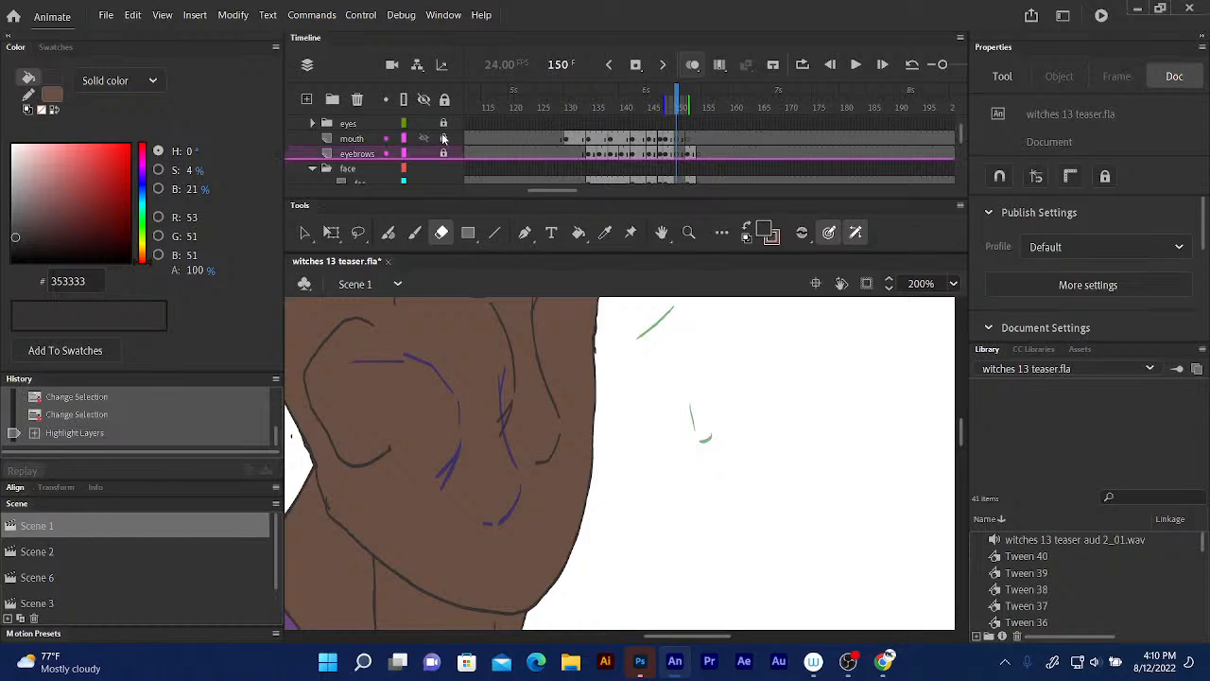
scroll(958, 138, down, 2)
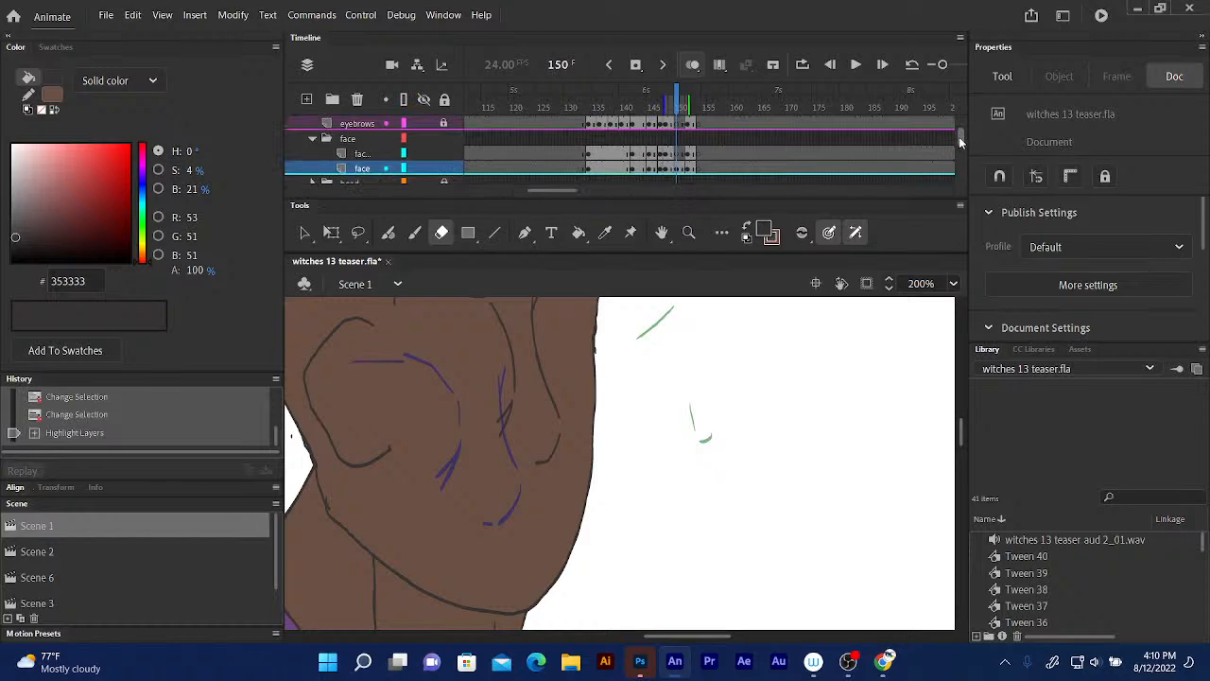
click(442, 139)
click(443, 124)
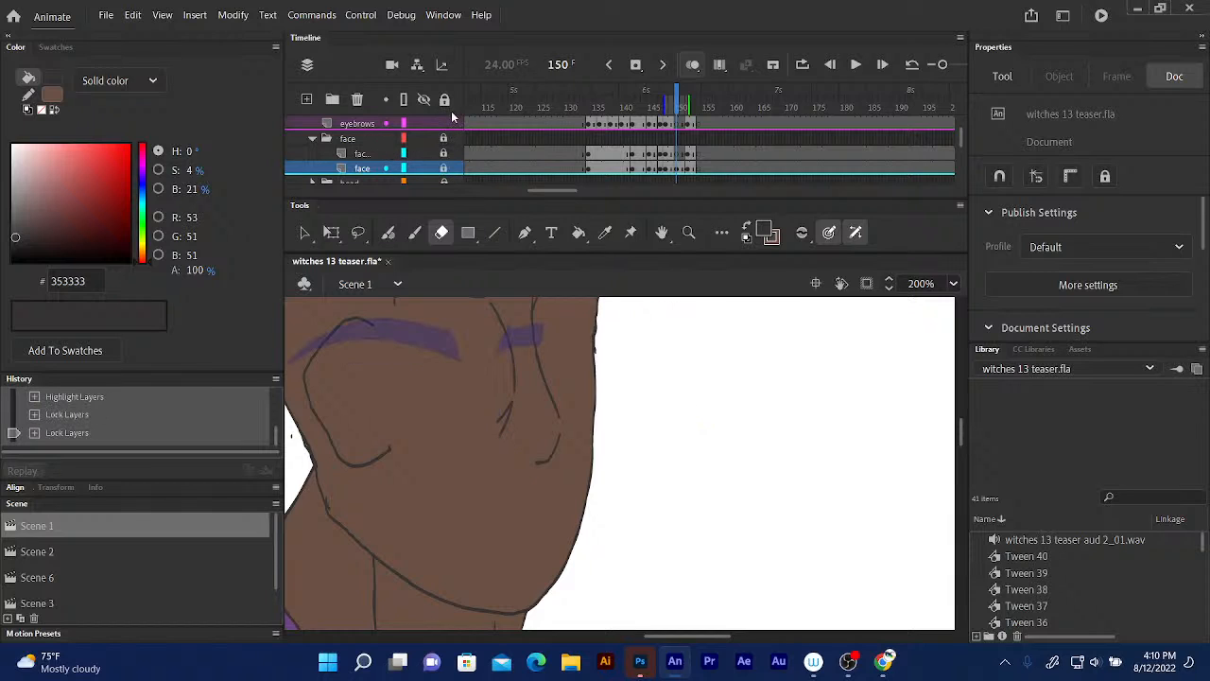
click(385, 170)
click(363, 122)
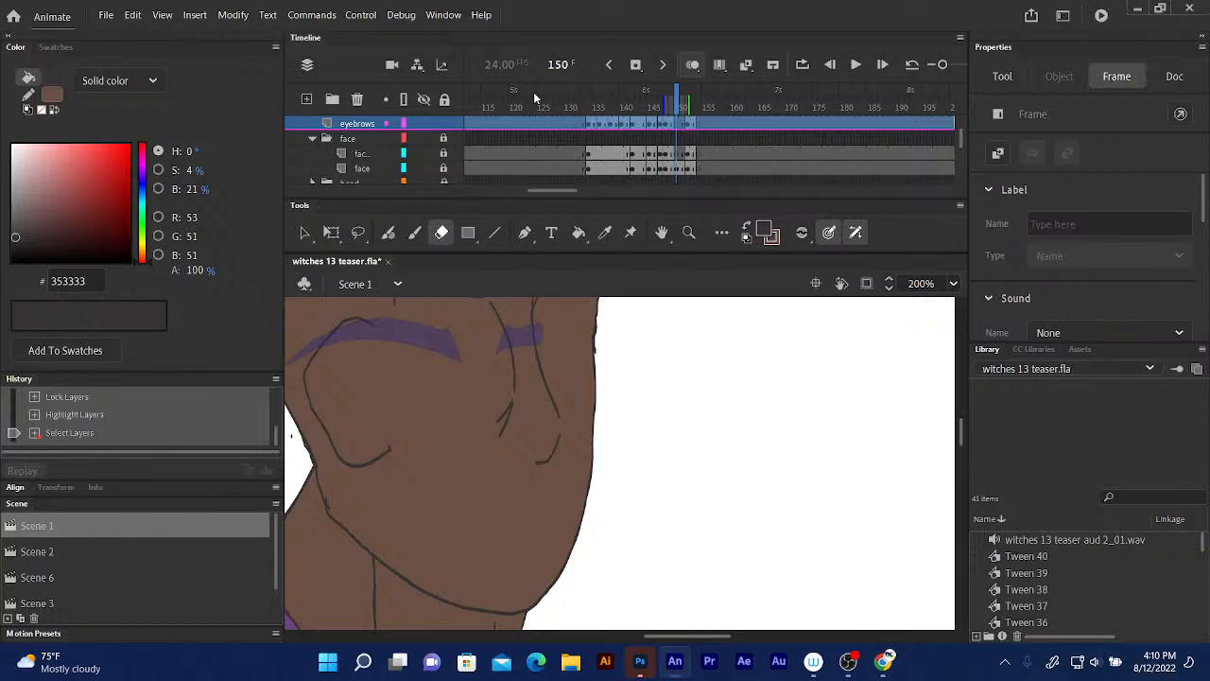
- Outline the far-side eyebrow with the Fluid Brush above the far end of the nose line, running to the face's edge
scroll(957, 430, up, 2)
scroll(963, 409, up, 1)
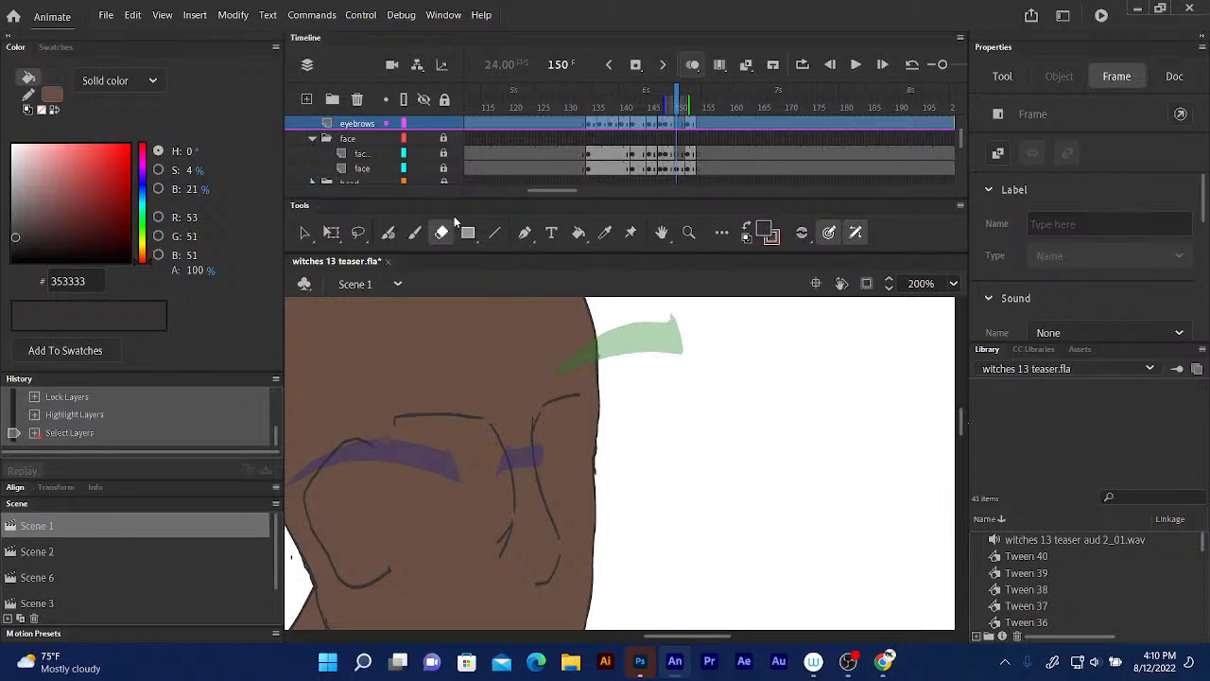
click(387, 232)
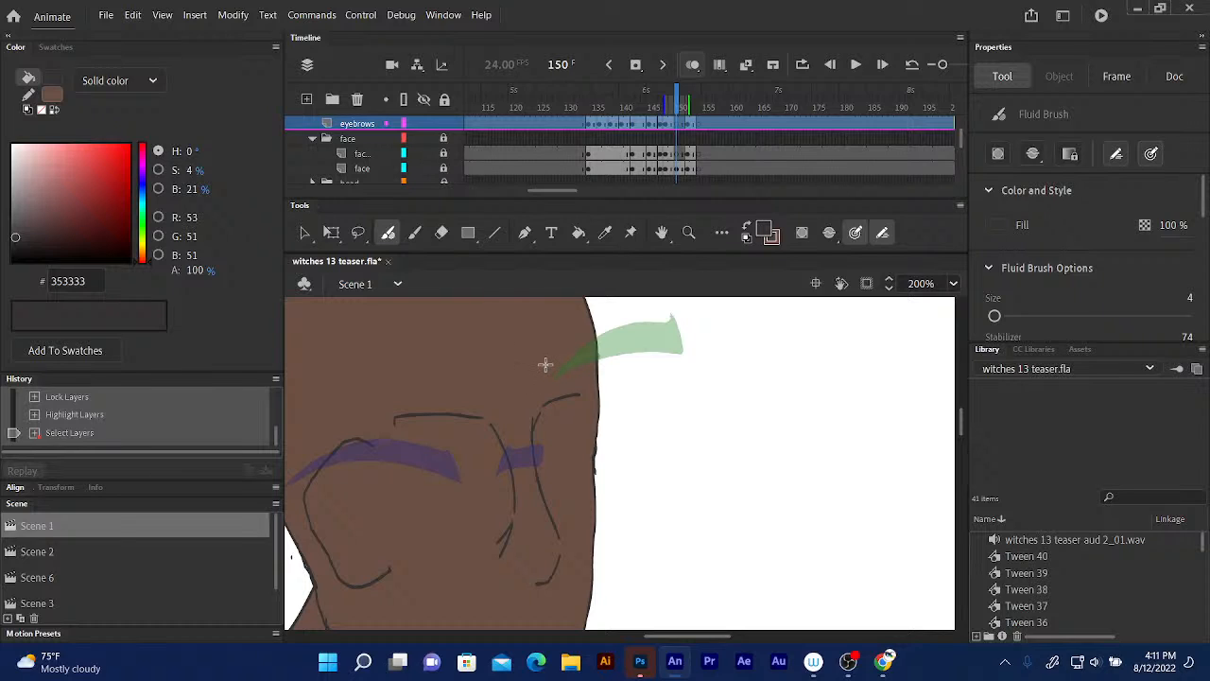
drag(554, 380, 573, 373)
drag(544, 364, 542, 367)
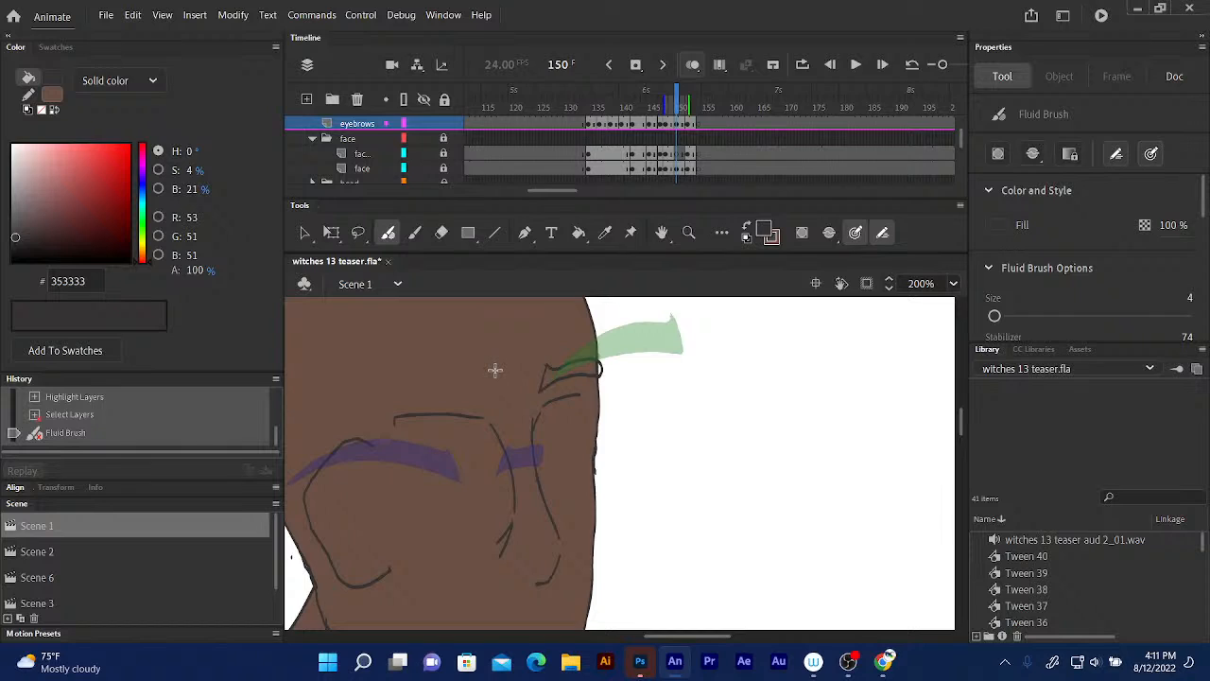
- Outline the near-side eyebrow above the eyelid line with the Fluid Brush, redrawing its upper edge as a smoother arch
mouse_move(487, 390)
mouse_down()
mouse_move(395, 385)
mouse_move(342, 413)
mouse_up()
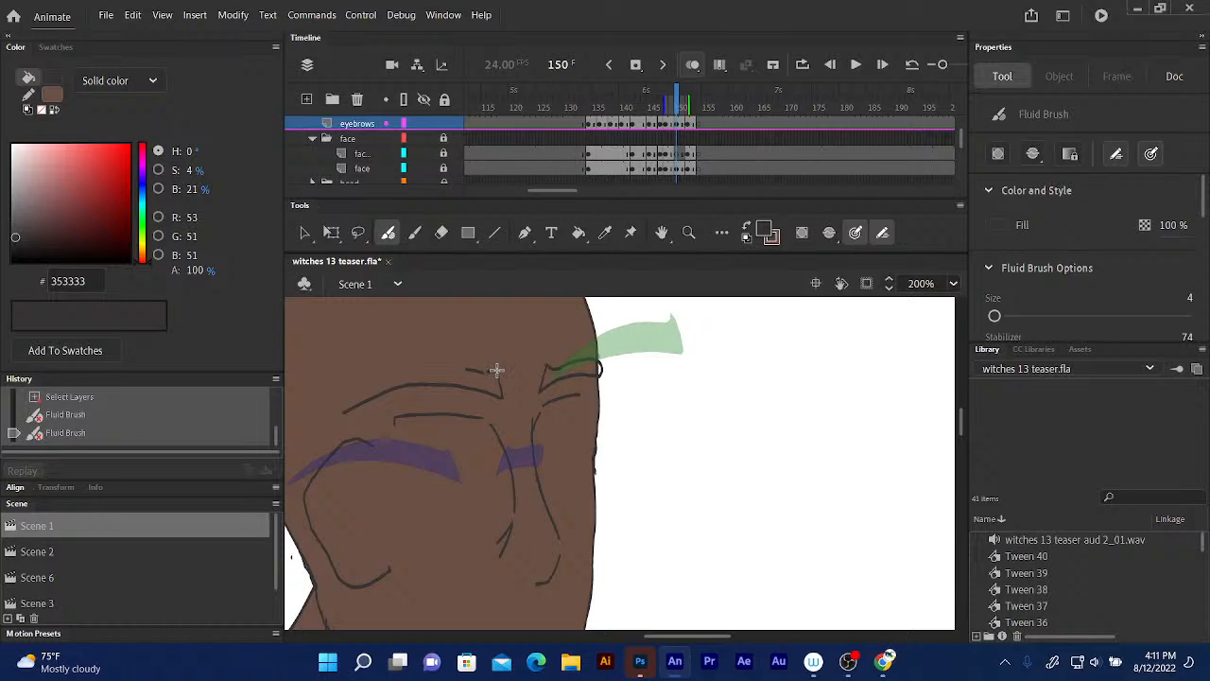
mouse_move(449, 369)
mouse_down()
mouse_move(400, 370)
mouse_move(342, 412)
mouse_up()
drag(497, 369, 501, 379)
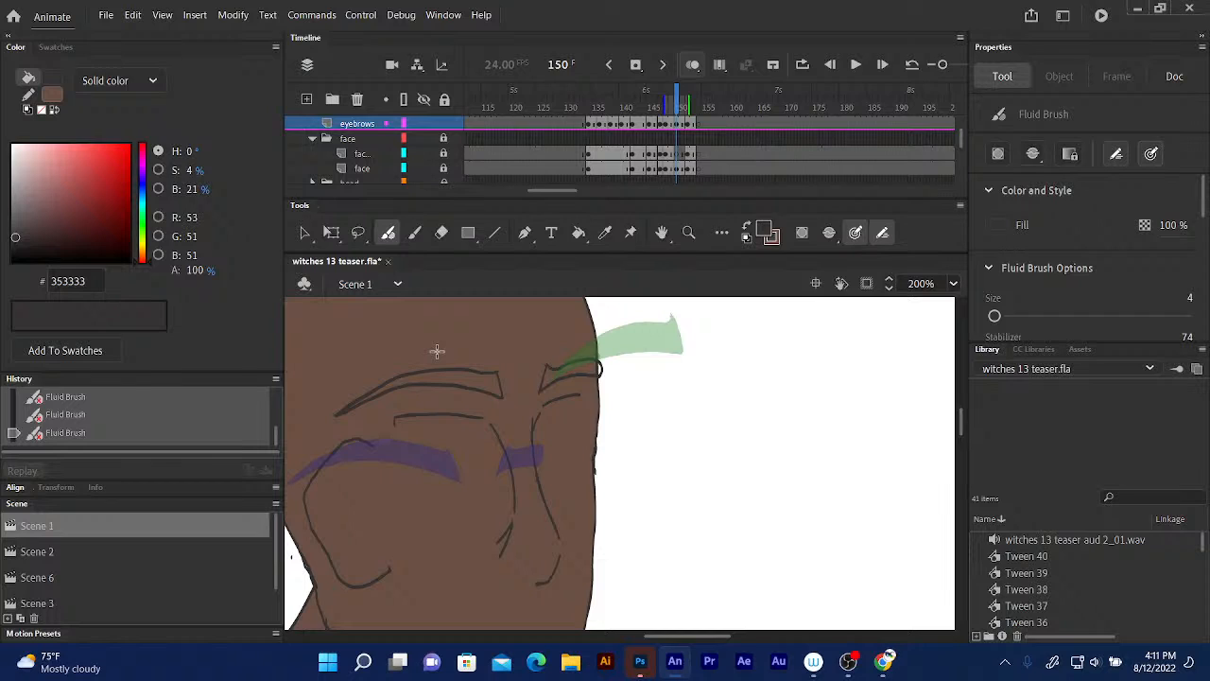
key(ctrl+z)
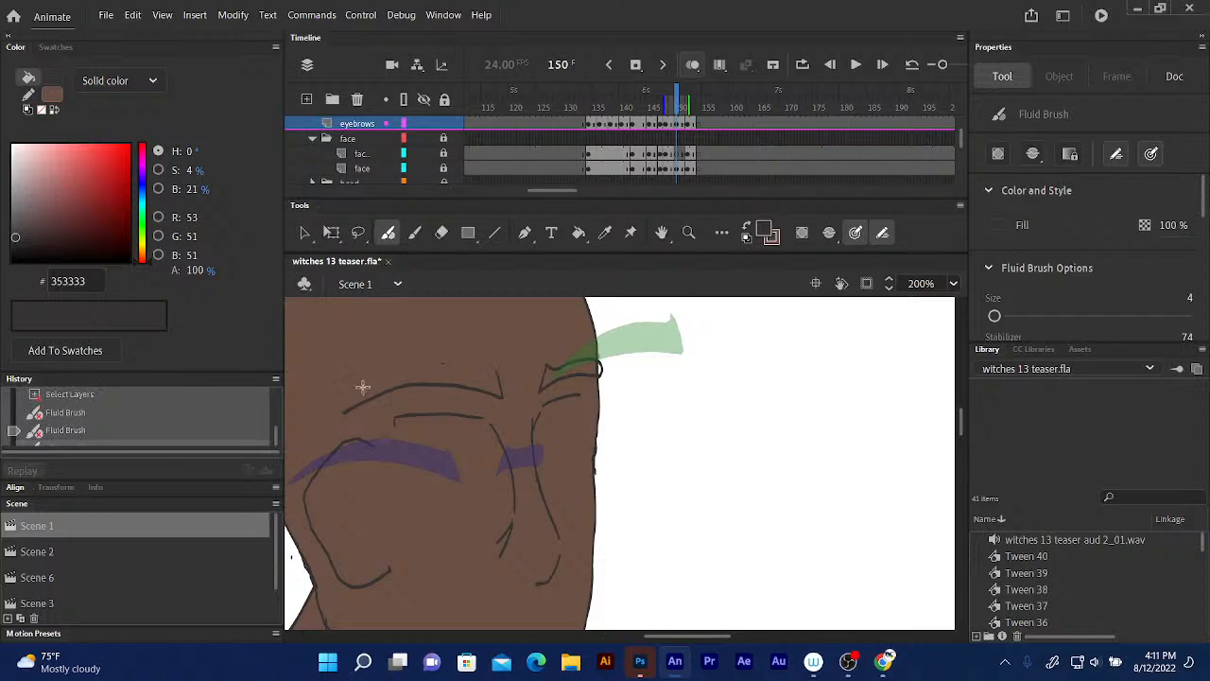
mouse_move(345, 411)
mouse_down()
mouse_move(403, 369)
mouse_move(484, 373)
mouse_up()
drag(345, 411, 475, 375)
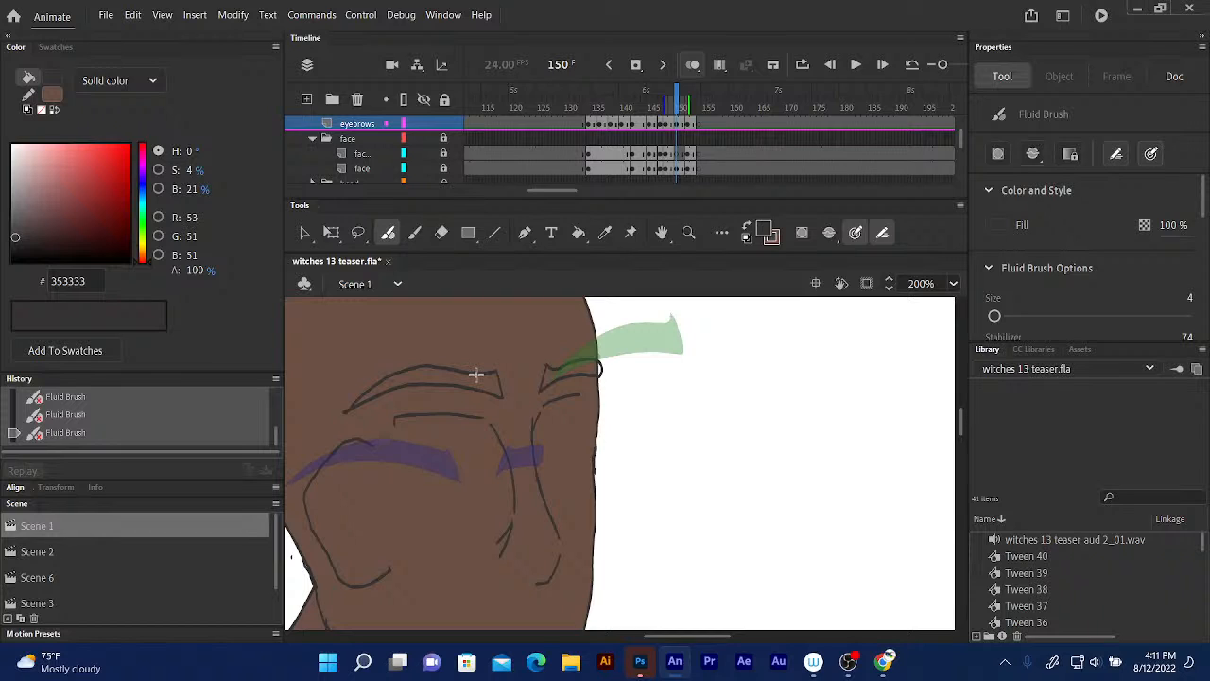
- Move the far-side eyebrow slightly down toward the nose and rotate it slightly counterclockwise about its inner lower corner
mouse_move(570, 392)
mouse_down()
mouse_move(567, 370)
mouse_move(543, 395)
mouse_move(556, 356)
mouse_move(537, 360)
mouse_up()
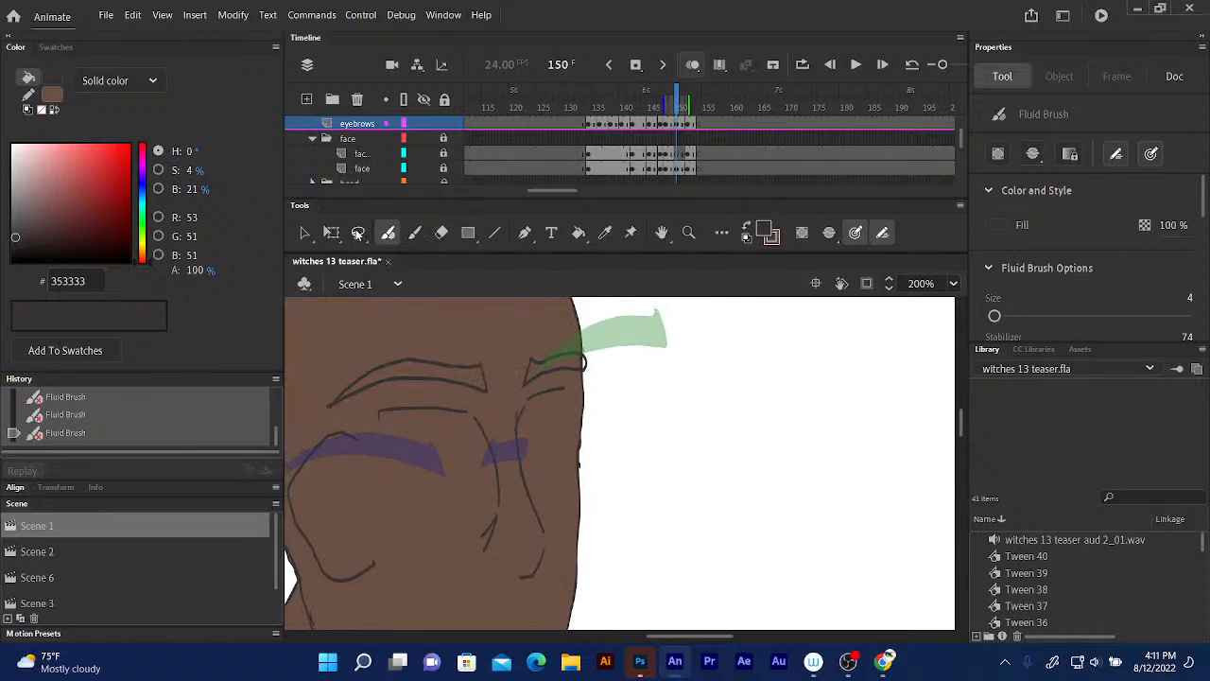
click(331, 234)
click(526, 386)
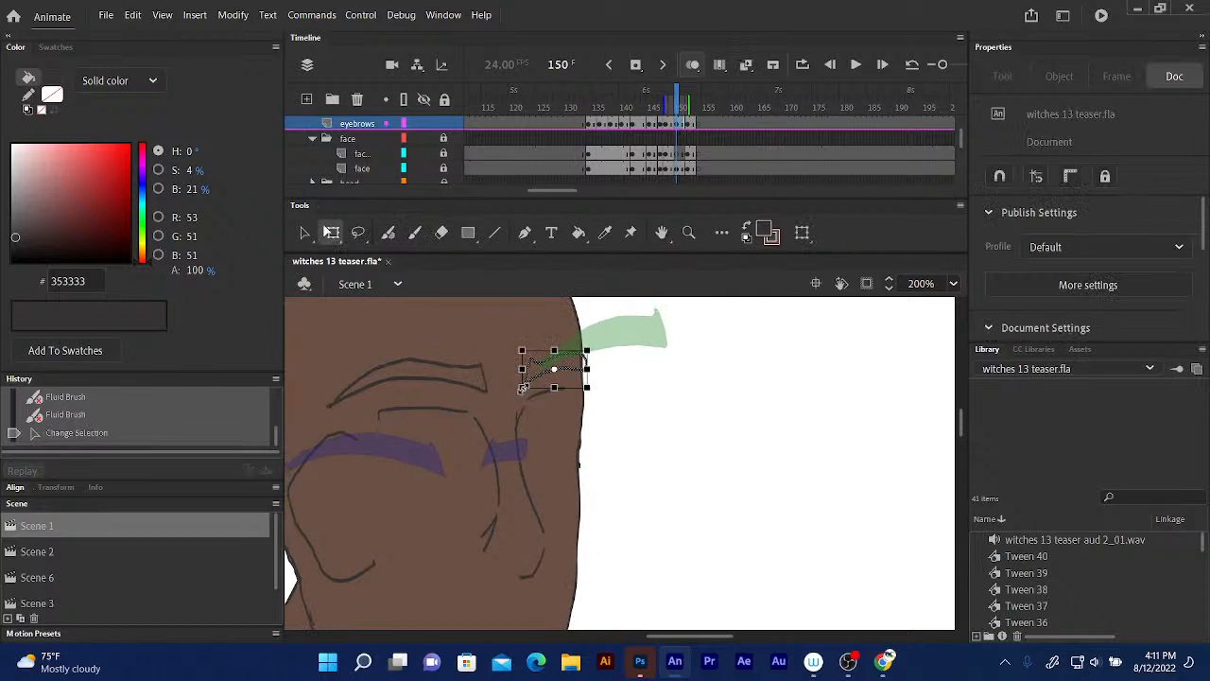
drag(543, 377, 514, 389)
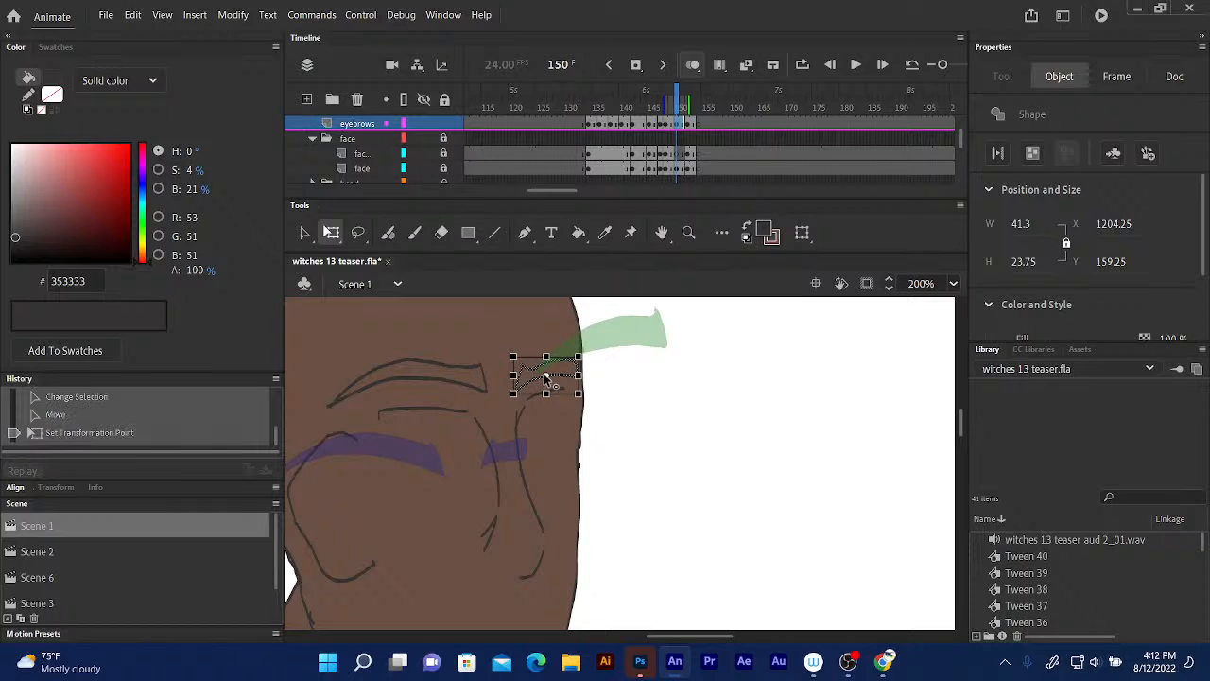
drag(589, 359, 590, 354)
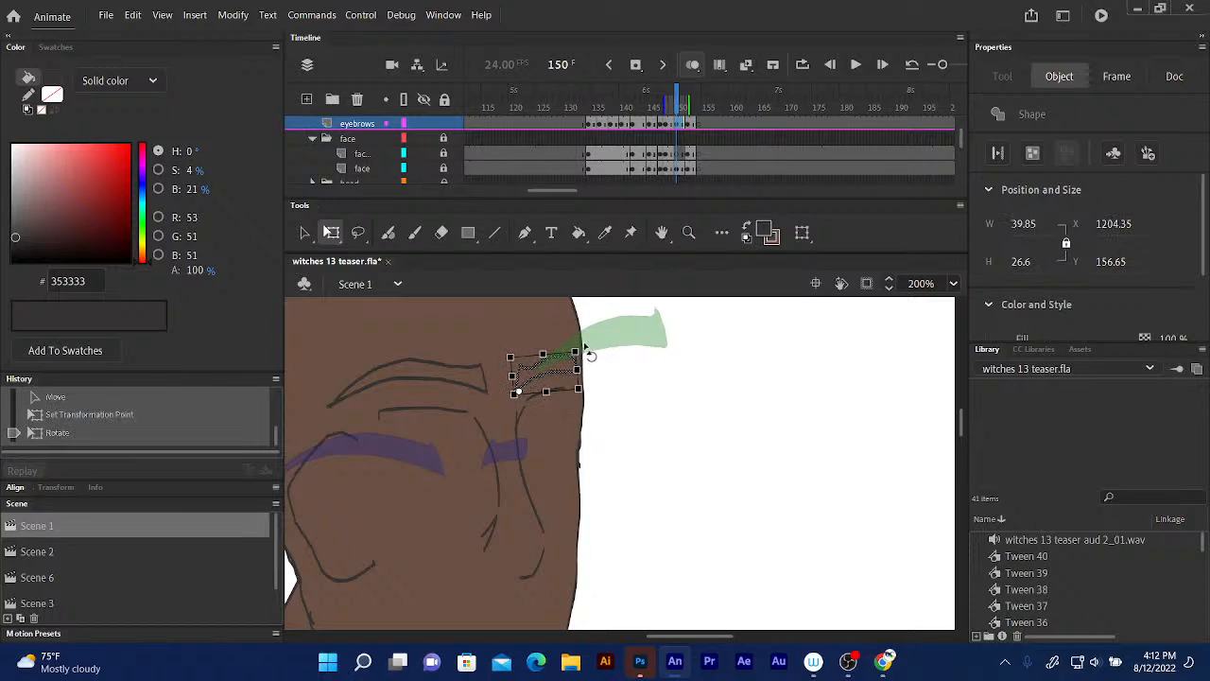
- Go over the far-side eyebrow's outline from its inner end with the Fluid Brush
click(391, 234)
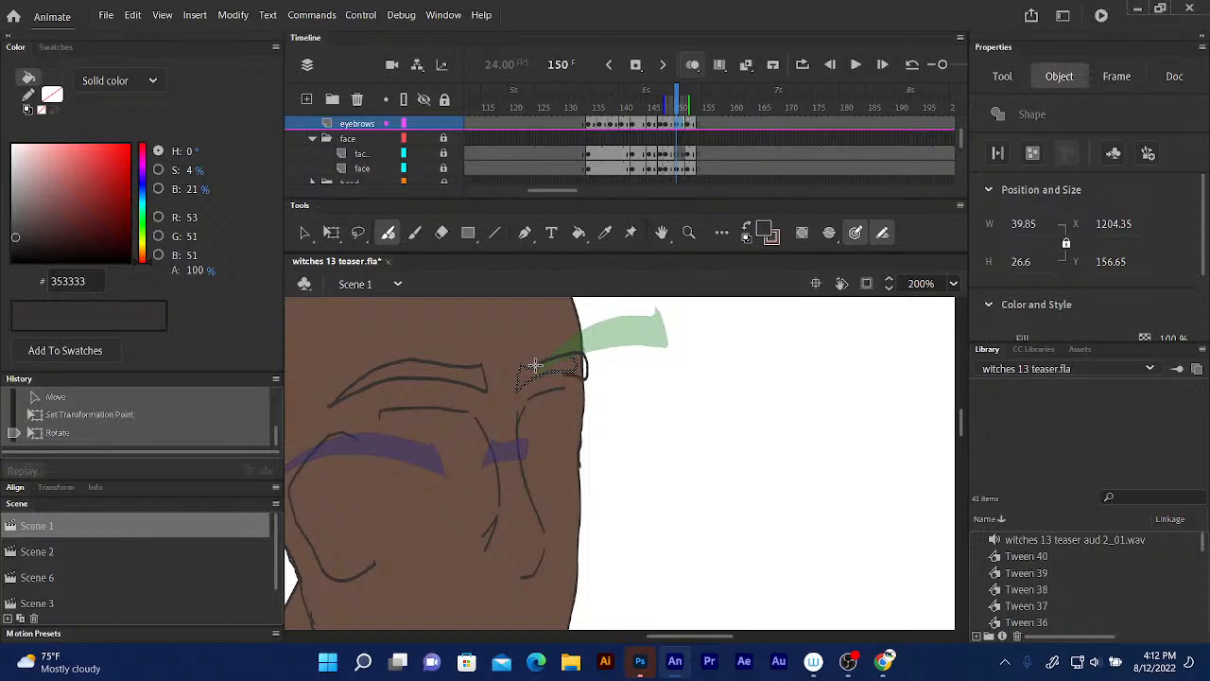
click(535, 365)
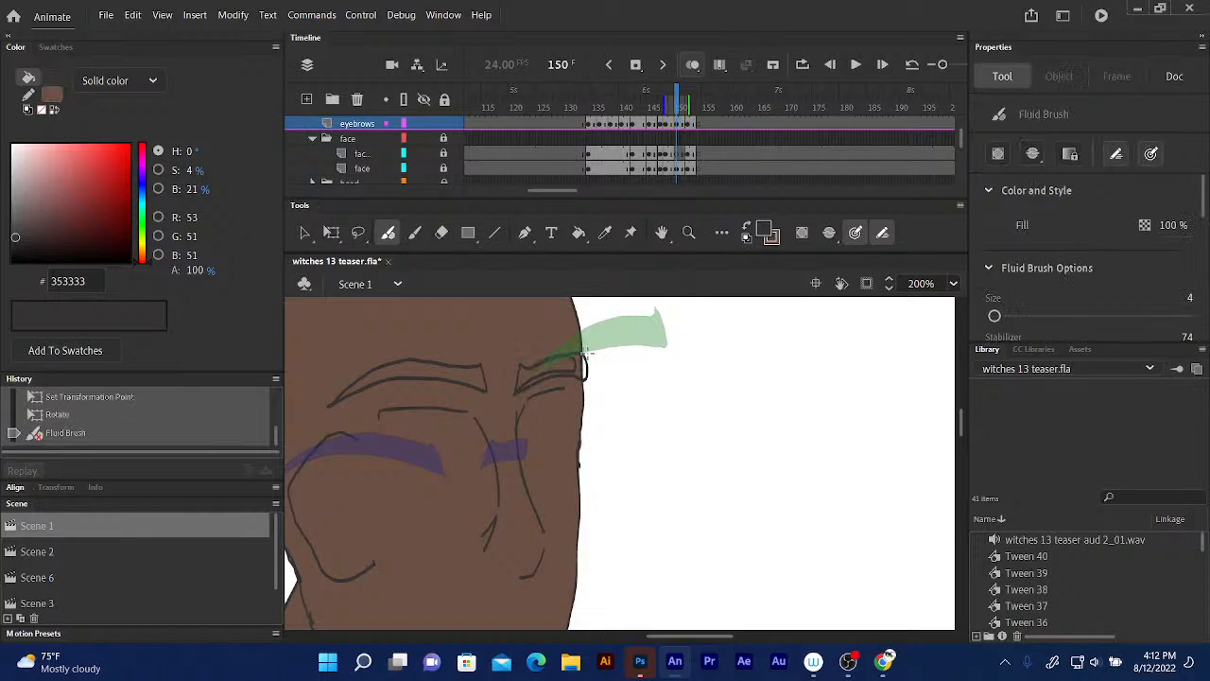
scroll(662, 316, right, 2)
scroll(547, 376, left, 2)
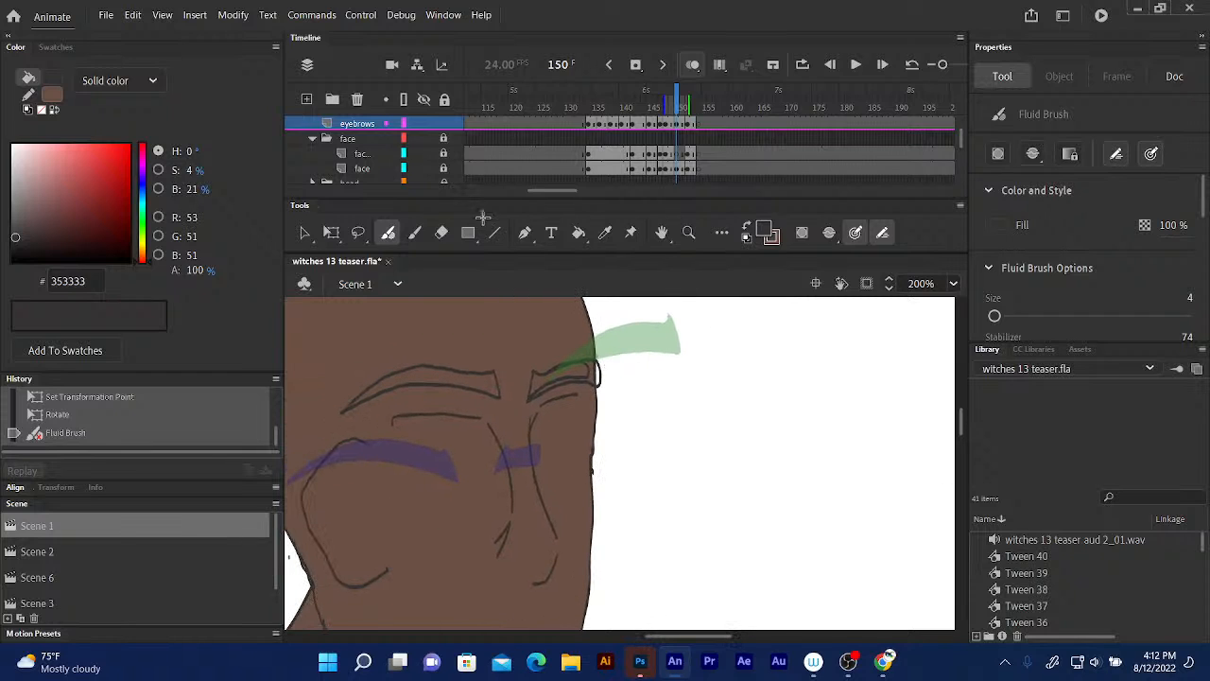
- Erase the doubled lines inside the far-side eyebrow and restroke its inner end and upper edge with the Fluid Brush
key(e)
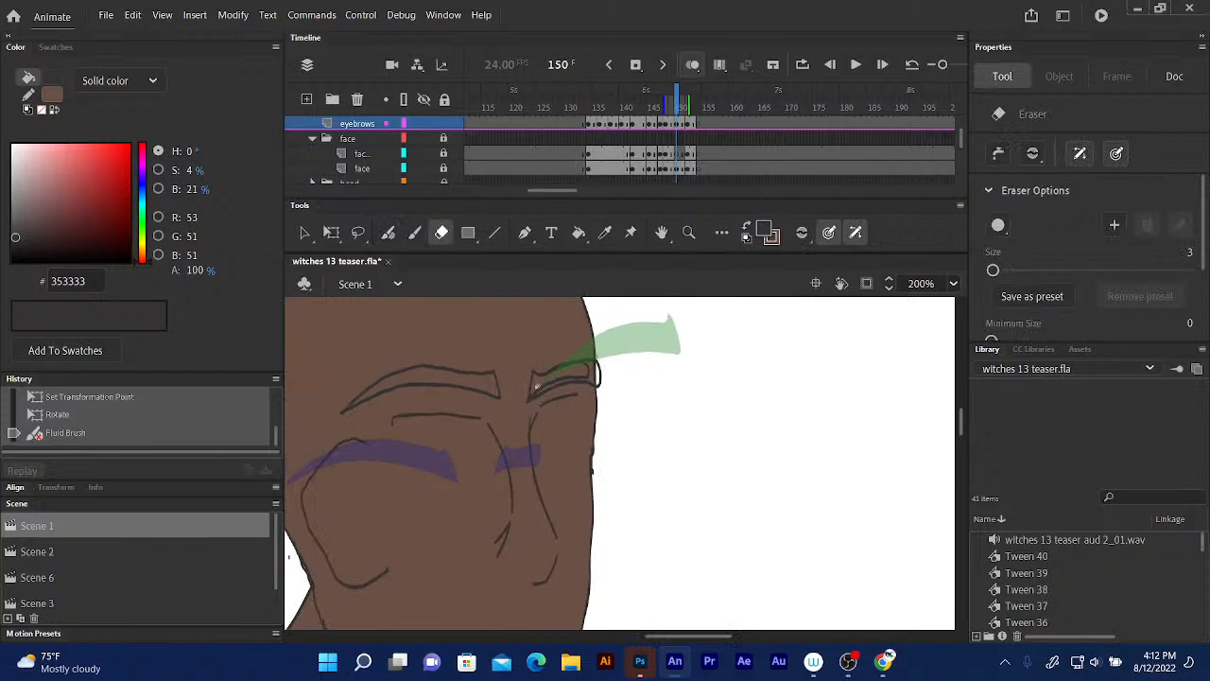
drag(546, 384, 569, 375)
mouse_move(535, 386)
mouse_down()
mouse_move(551, 392)
mouse_move(549, 381)
mouse_move(588, 363)
mouse_up()
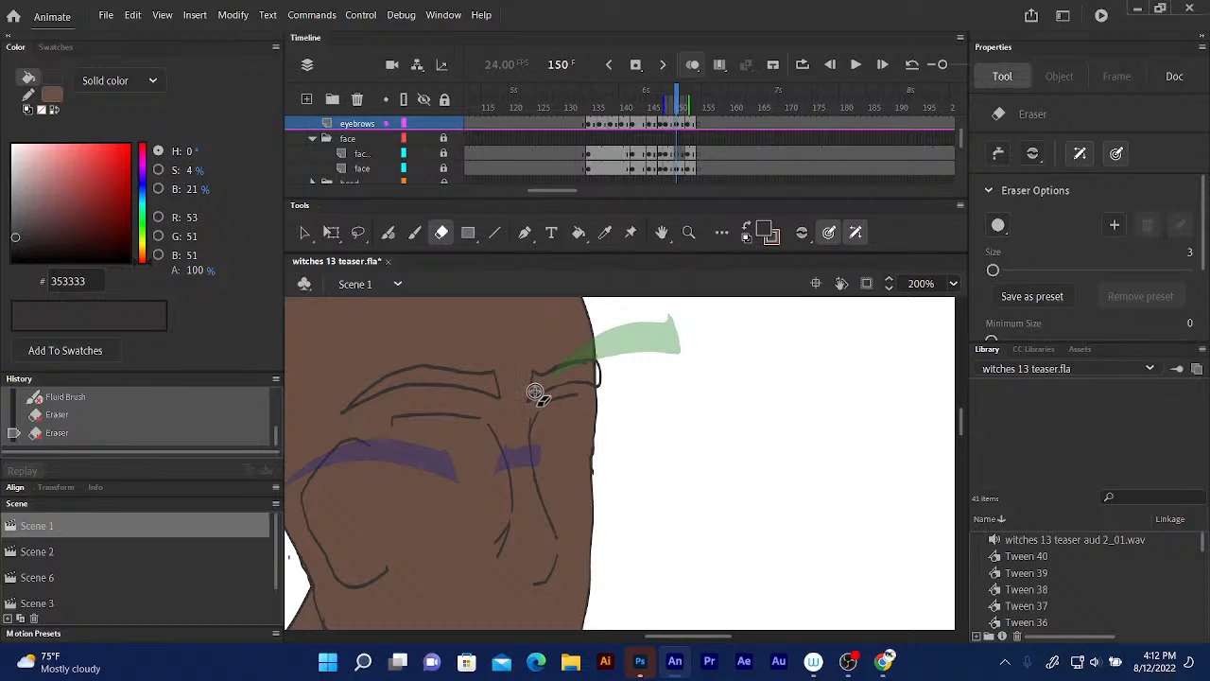
drag(532, 392, 554, 378)
click(388, 233)
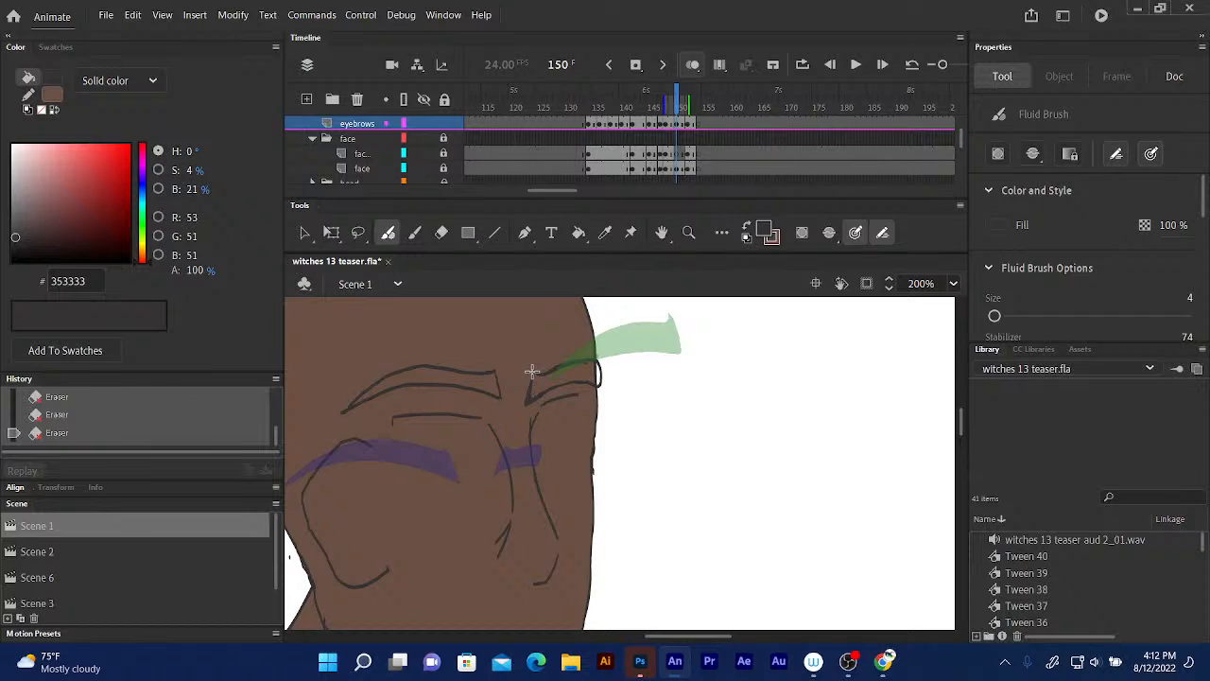
drag(532, 371, 595, 352)
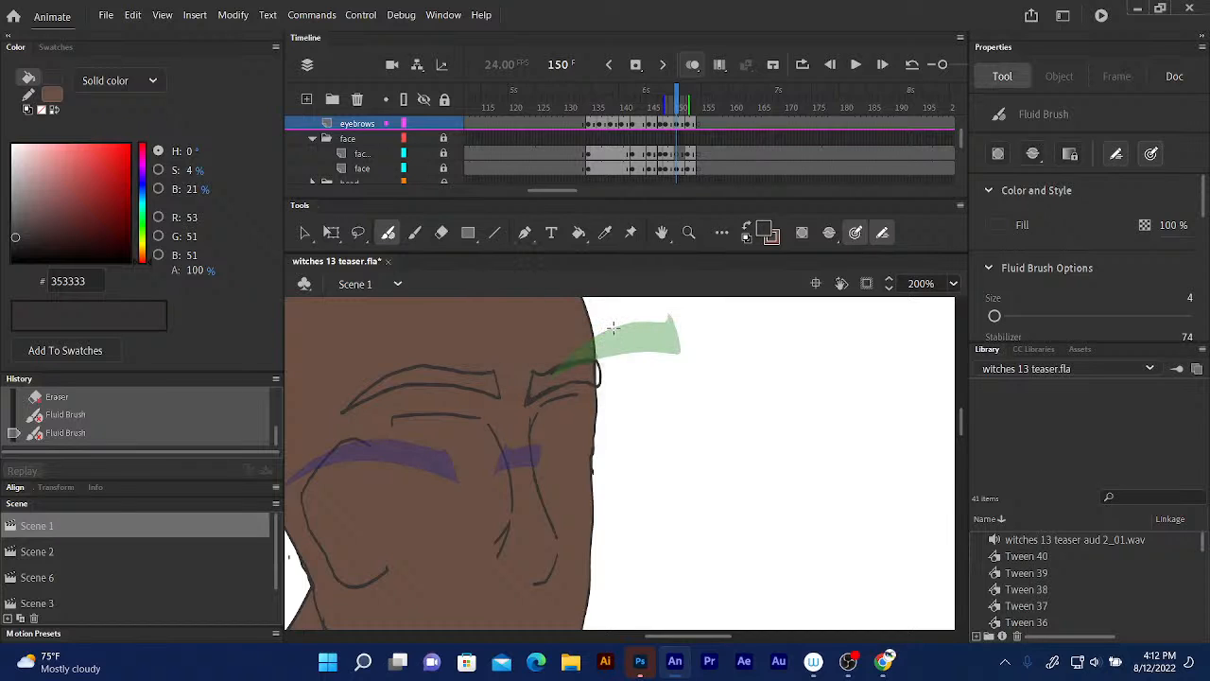
- Erase the whole far-side eyebrow and redraw its lower edge, inner end and upper edge with the Fluid Brush
click(441, 232)
mouse_move(535, 373)
mouse_down()
mouse_move(526, 403)
mouse_move(560, 382)
mouse_move(595, 389)
mouse_move(579, 361)
mouse_move(540, 374)
mouse_move(594, 363)
mouse_up()
mouse_move(526, 368)
mouse_down()
mouse_move(536, 397)
mouse_move(551, 378)
mouse_up()
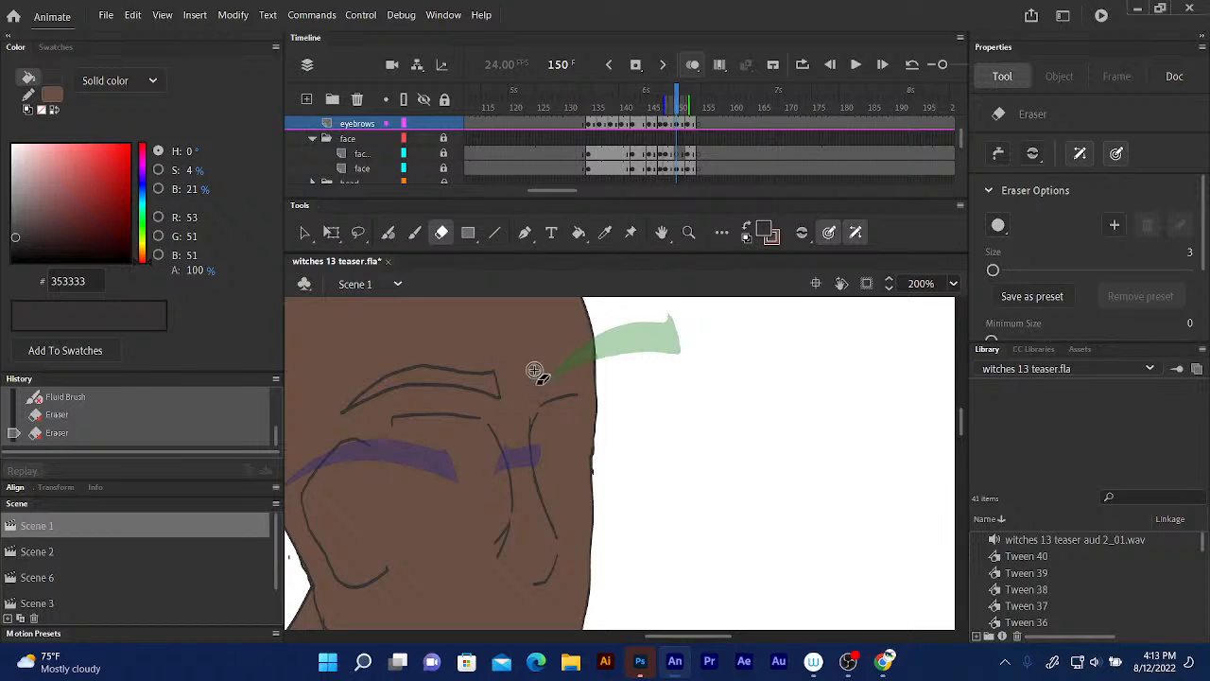
click(387, 232)
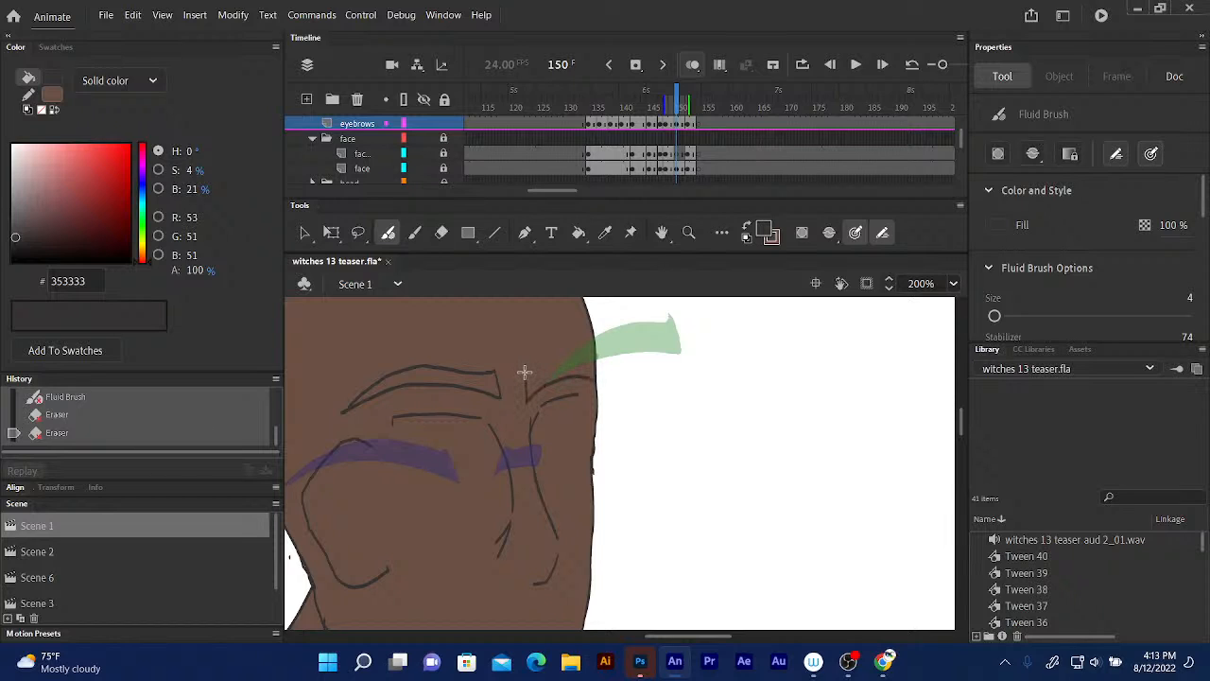
drag(524, 372, 525, 370)
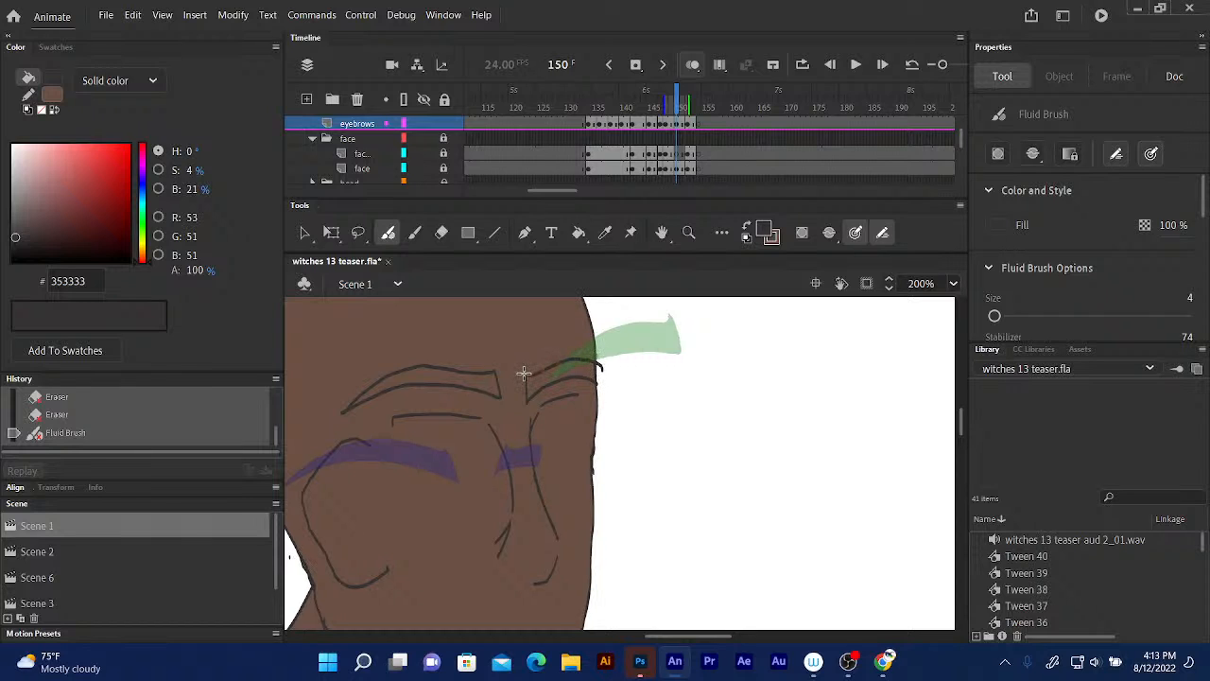
drag(525, 373, 592, 376)
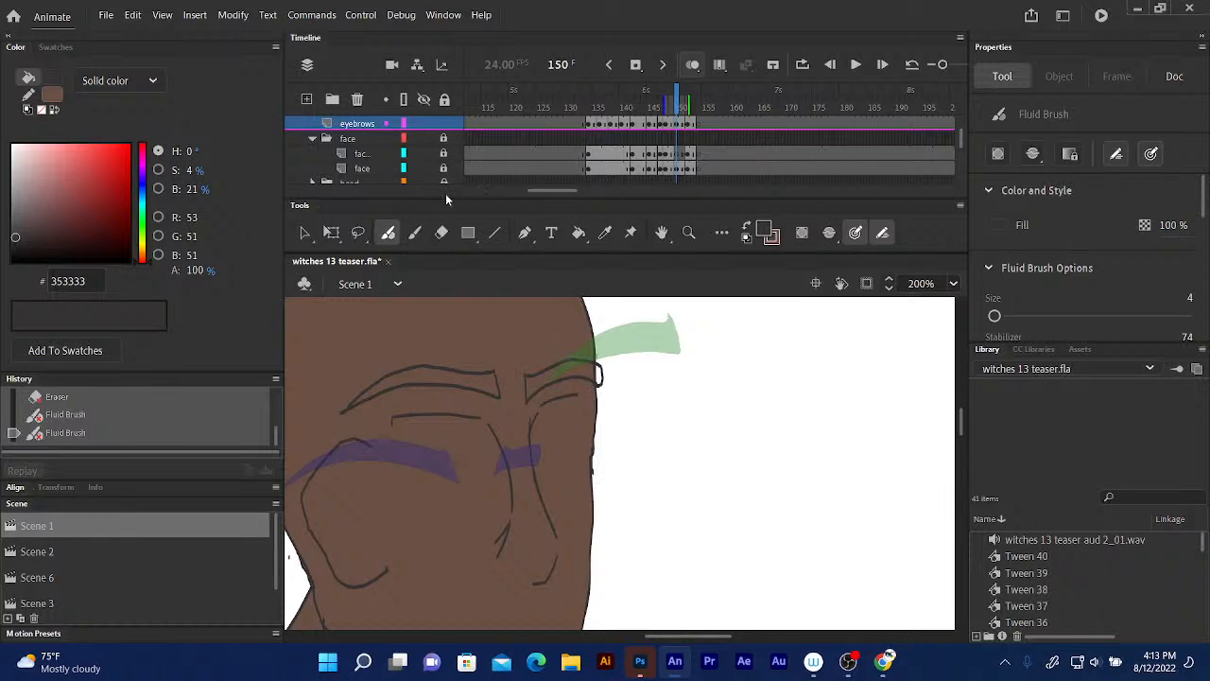
- Select the redrawn far-side eyebrow with Free Transform and nudge it up slightly
click(330, 233)
click(553, 369)
drag(561, 356, 561, 355)
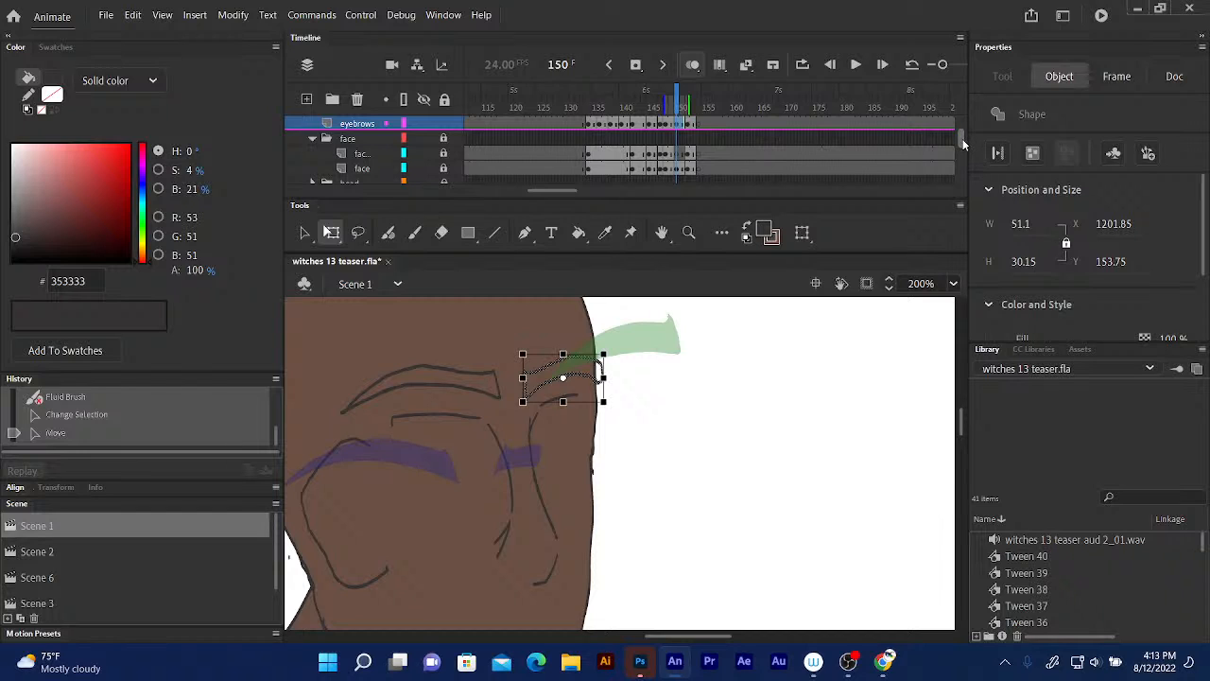
- Lock the eyebrows layer and unlock the mouth layer
scroll(963, 142, up, 2)
scroll(962, 142, up, 2)
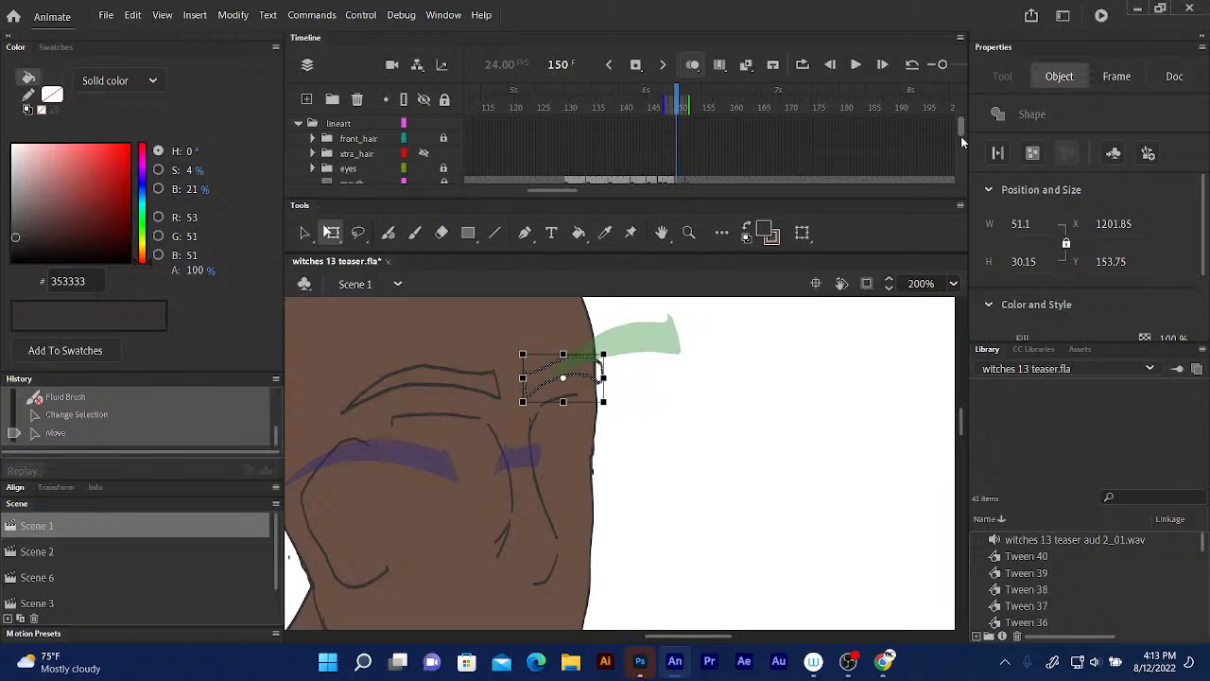
scroll(962, 141, down, 2)
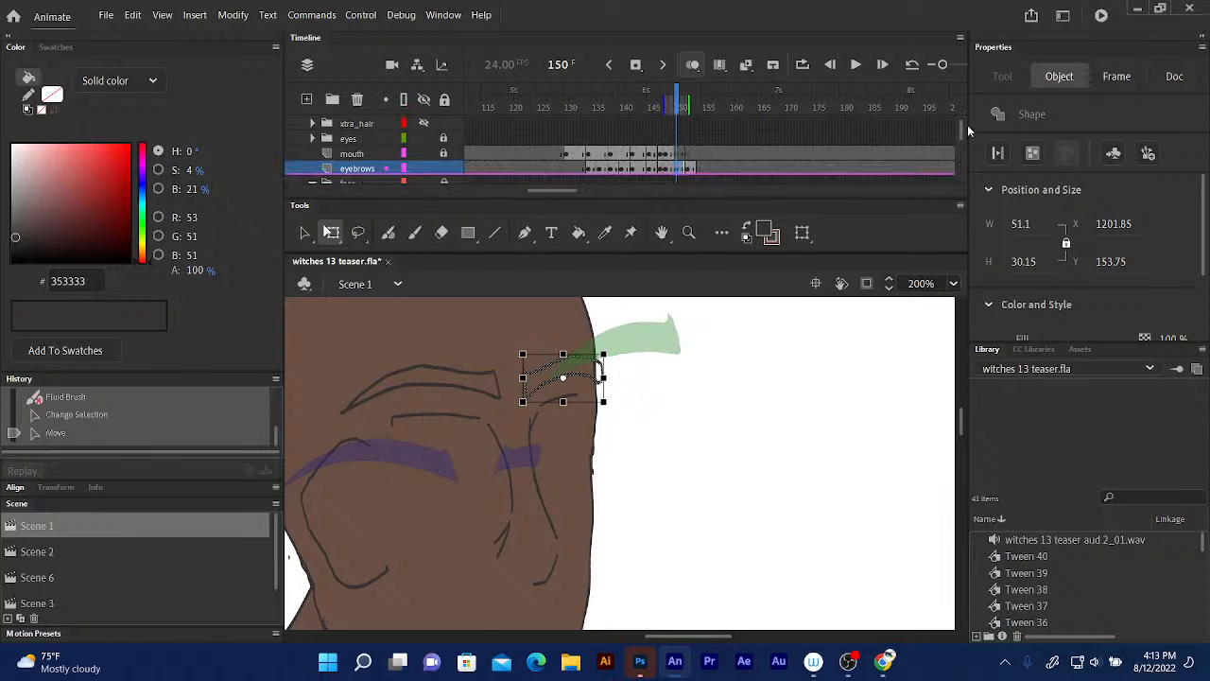
click(443, 170)
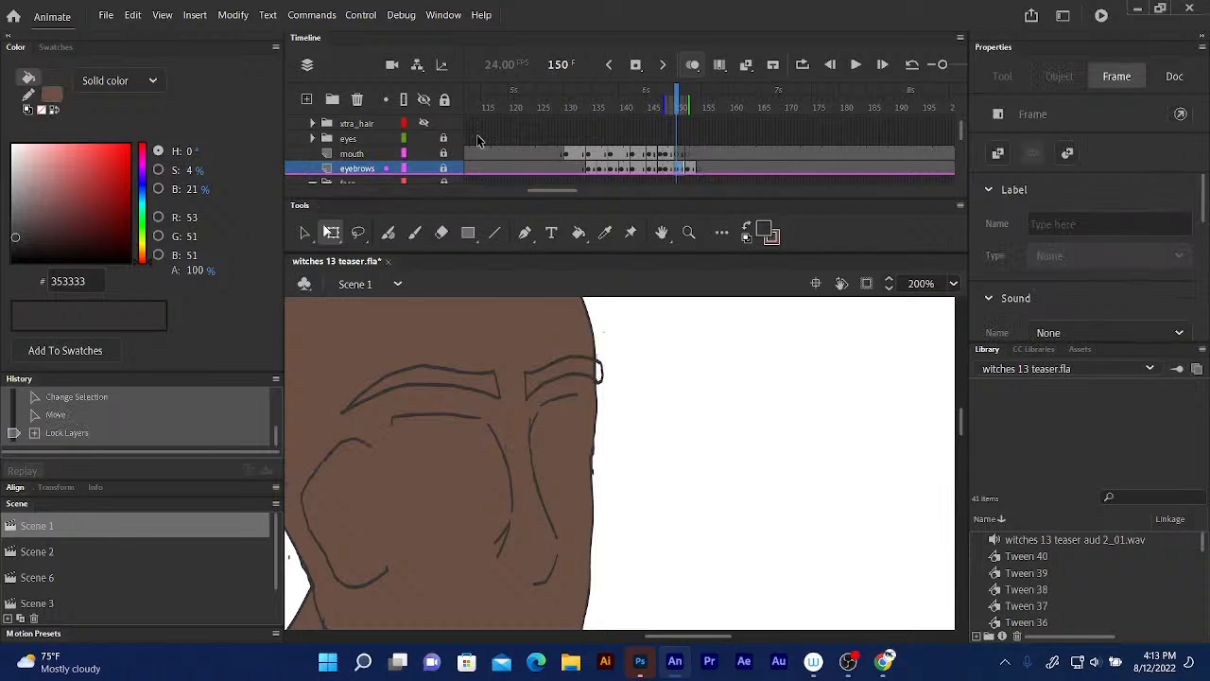
click(444, 155)
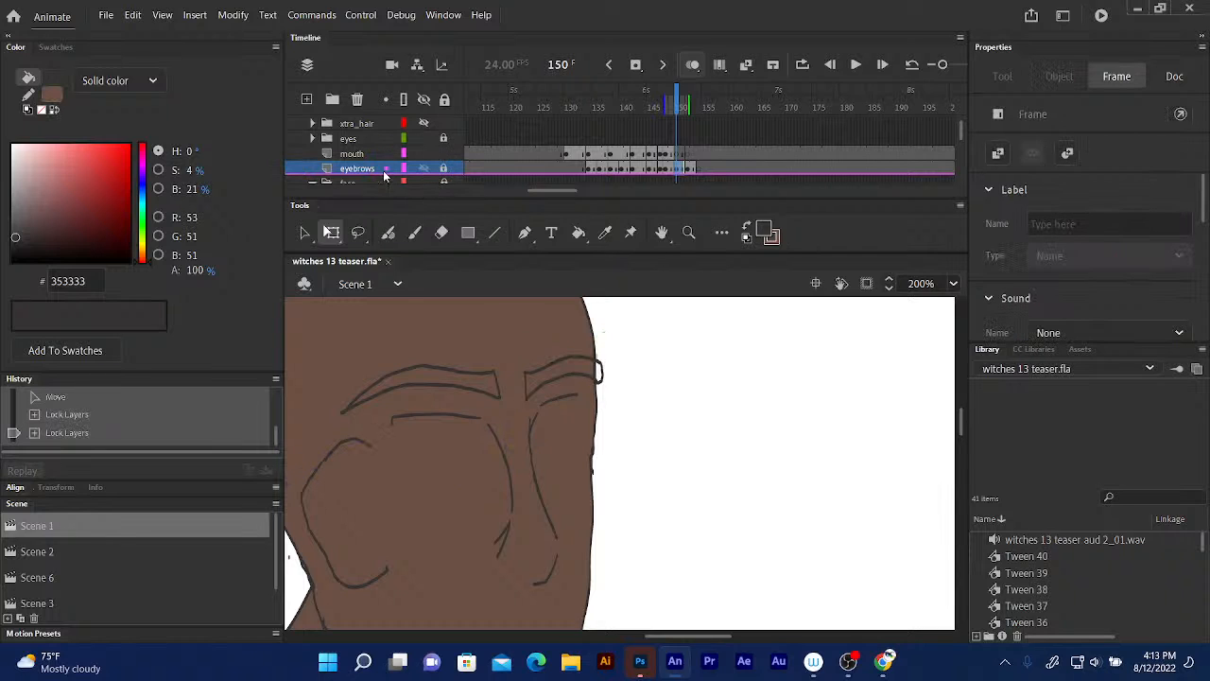
- Make the mouth layer active and switch to the Fluid Brush for drawing on the lower face
click(355, 154)
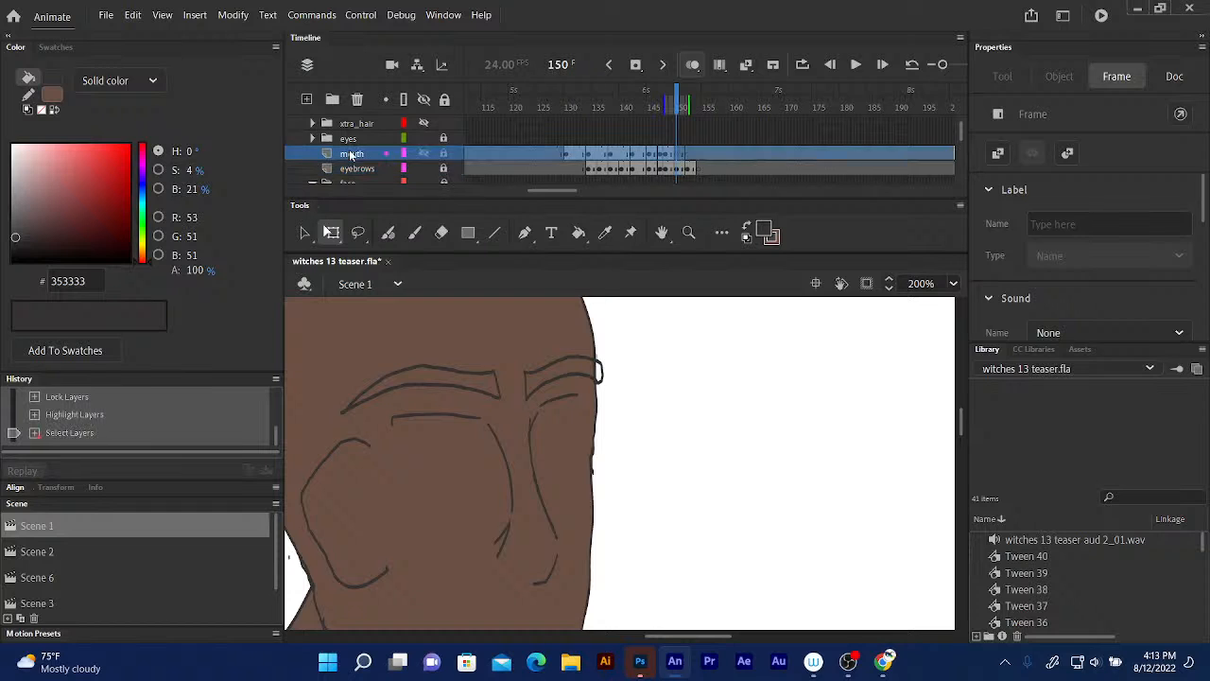
mouse_move(522, 470)
mouse_down()
mouse_move(570, 281)
mouse_move(563, 313)
mouse_up()
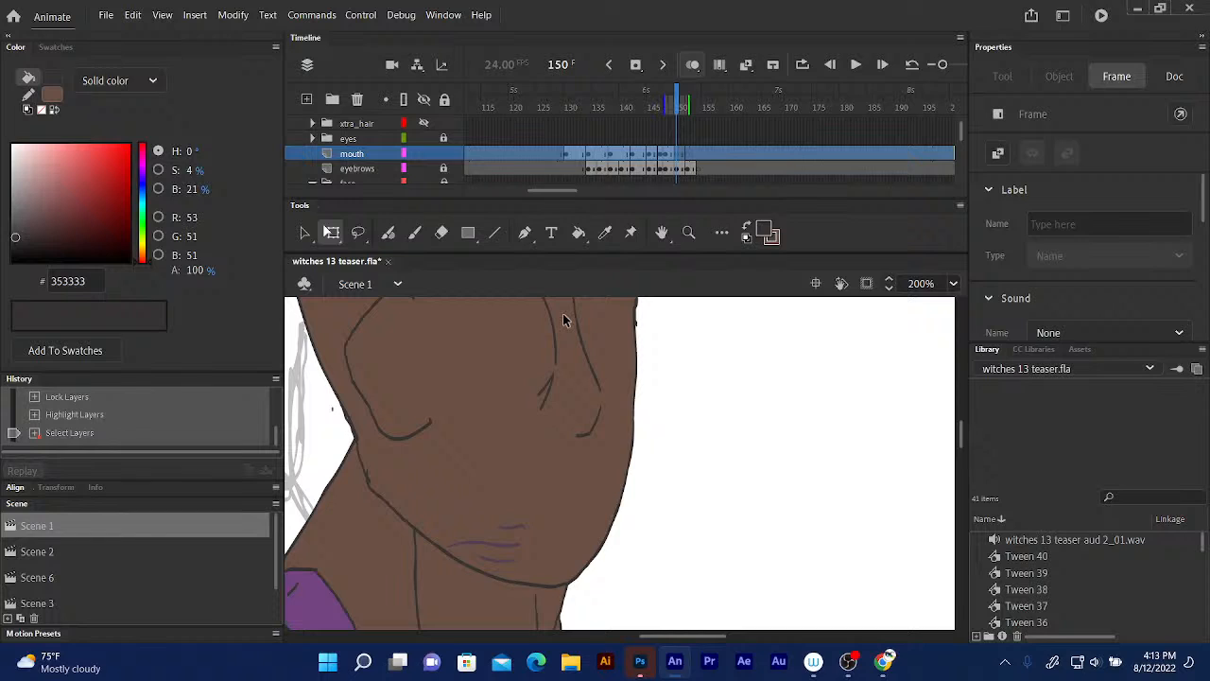
click(388, 233)
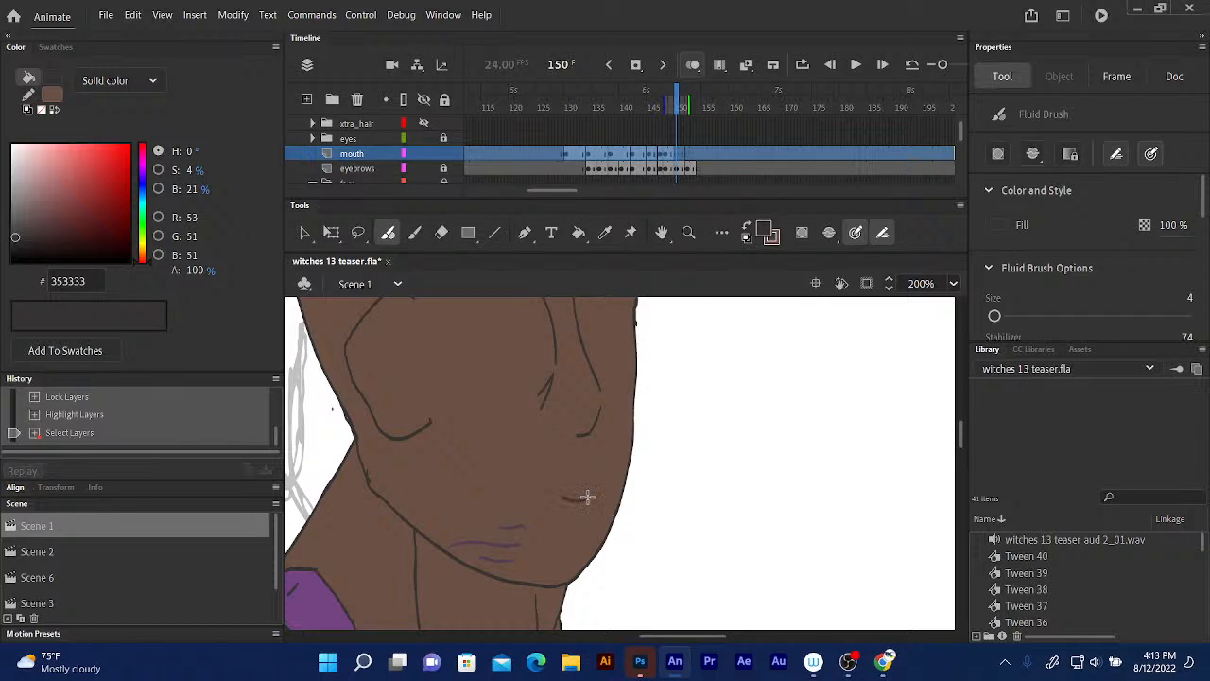
drag(587, 496, 546, 494)
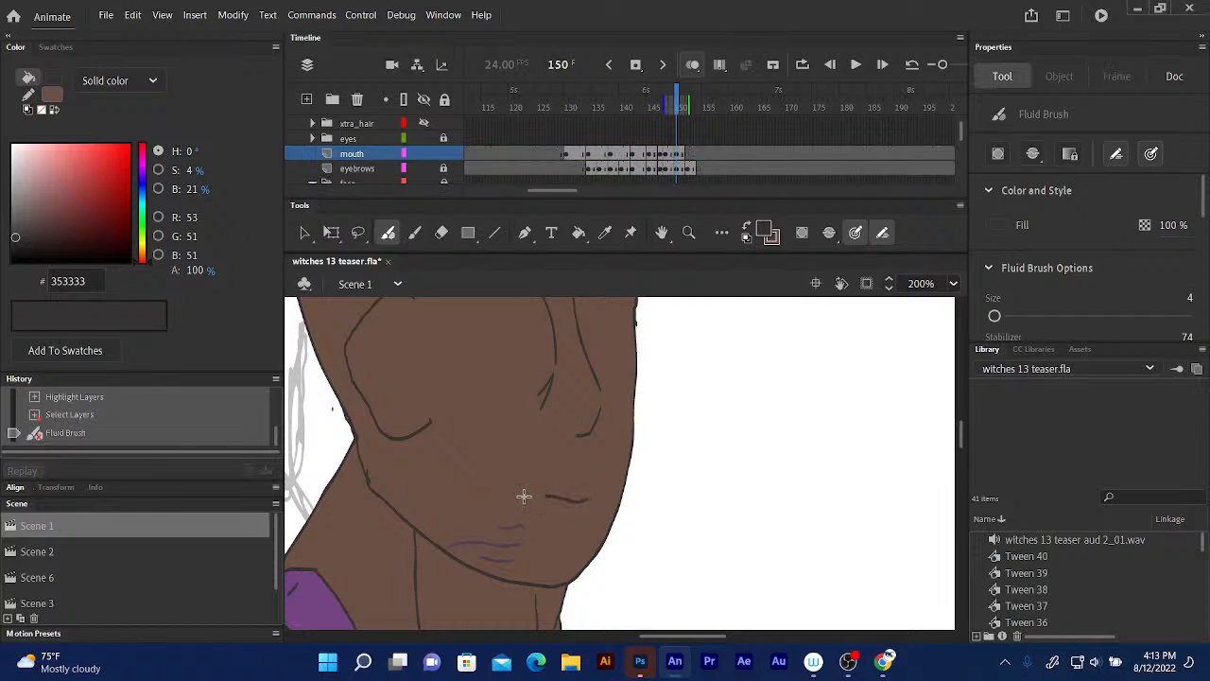
mouse_move(532, 496)
mouse_down()
mouse_move(508, 496)
mouse_move(520, 502)
mouse_up()
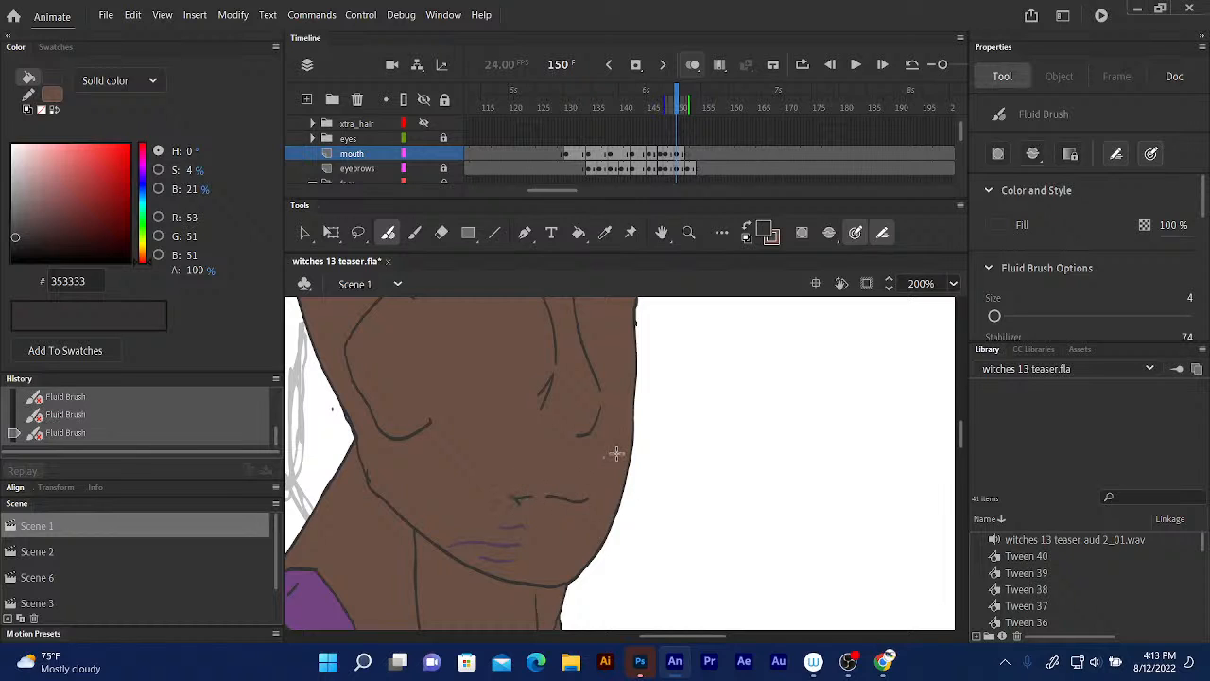
key(ctrl+z)
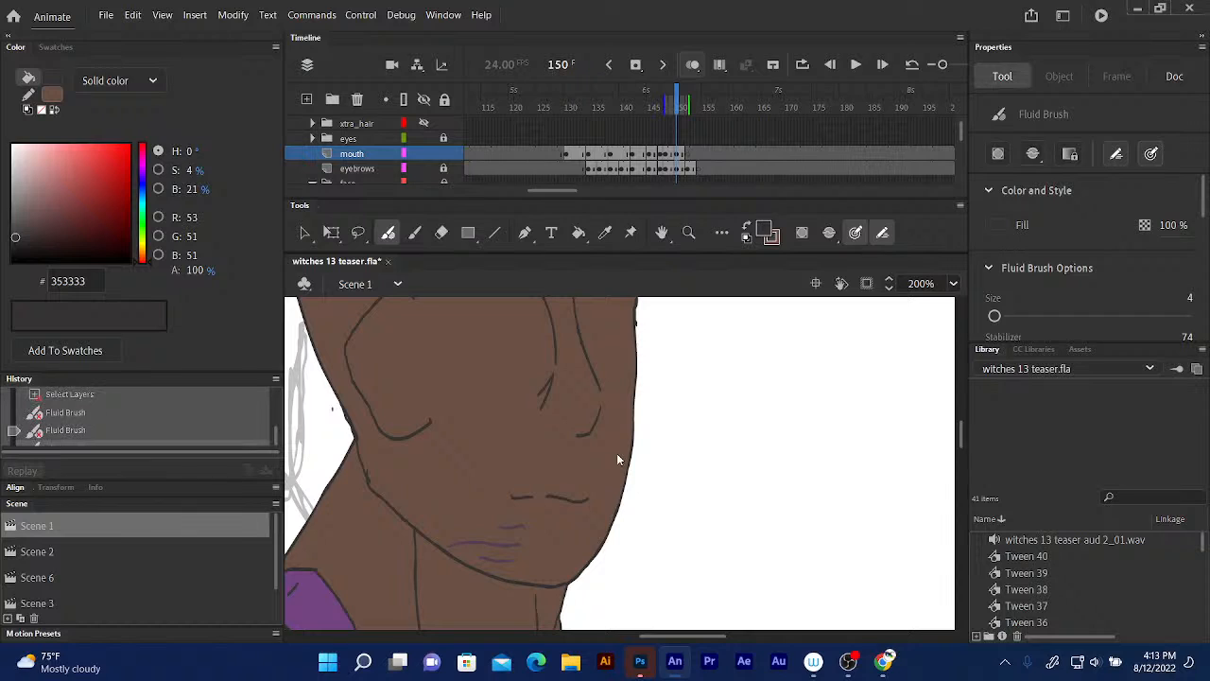
key(ctrl+z)
key(ctrl+z)
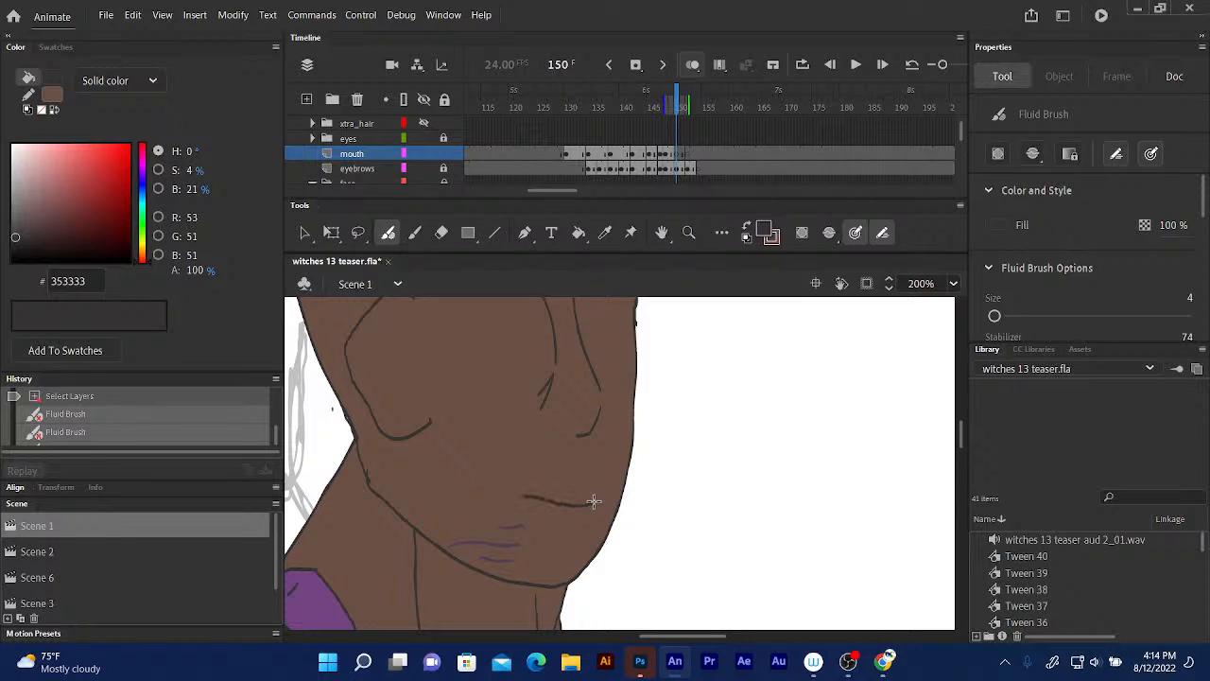
- Draw the mouth's wavy middle line with the Fluid Brush, plus short strokes for the upper and lower lips
drag(594, 501, 592, 502)
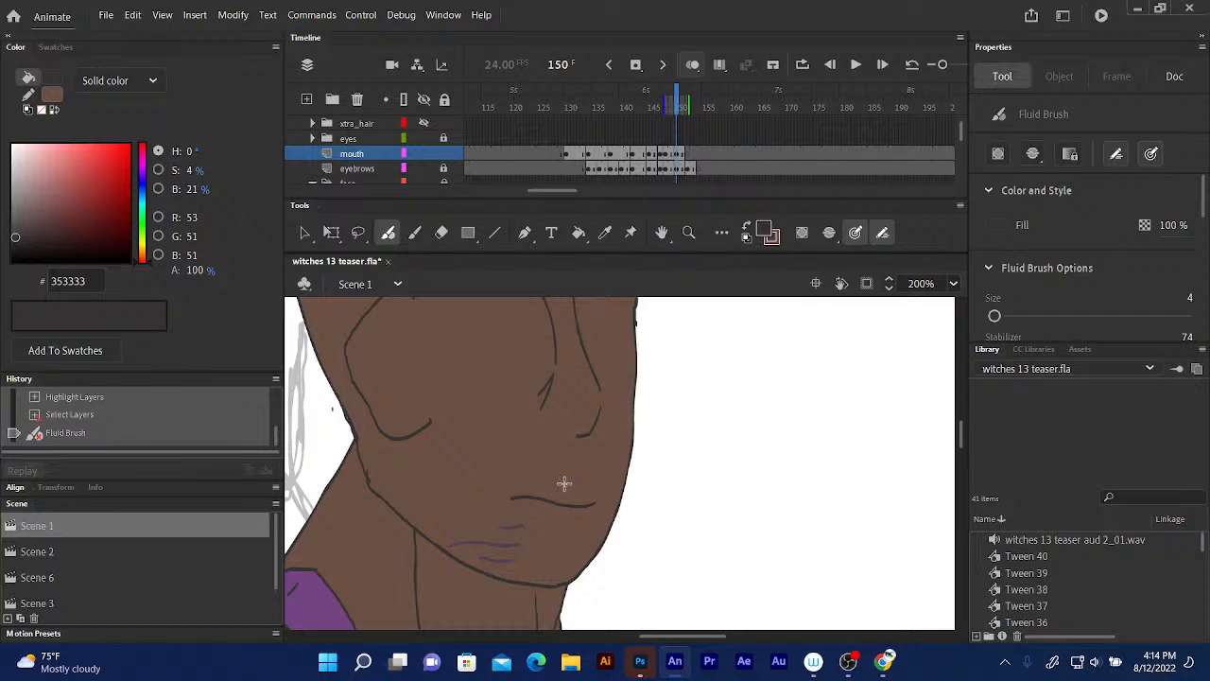
drag(564, 483, 562, 485)
drag(557, 524, 582, 520)
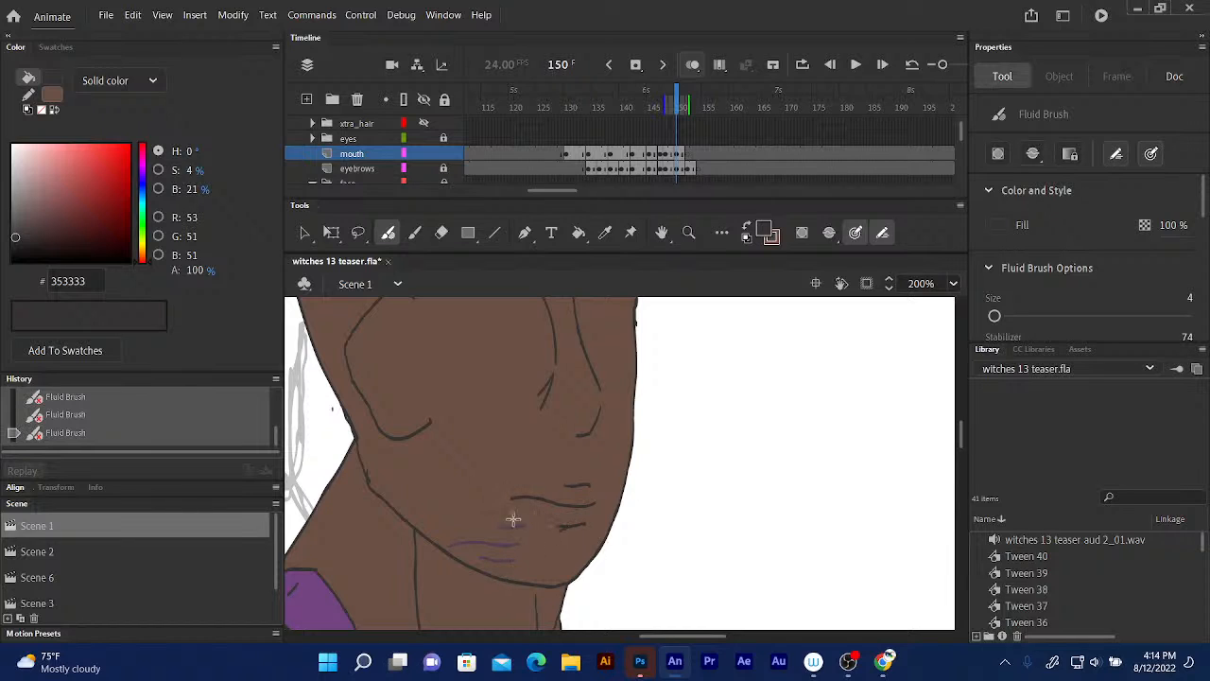
- Trim and thin the near-side end of the mouth line with the Eraser at size 3
drag(550, 480, 476, 522)
click(441, 234)
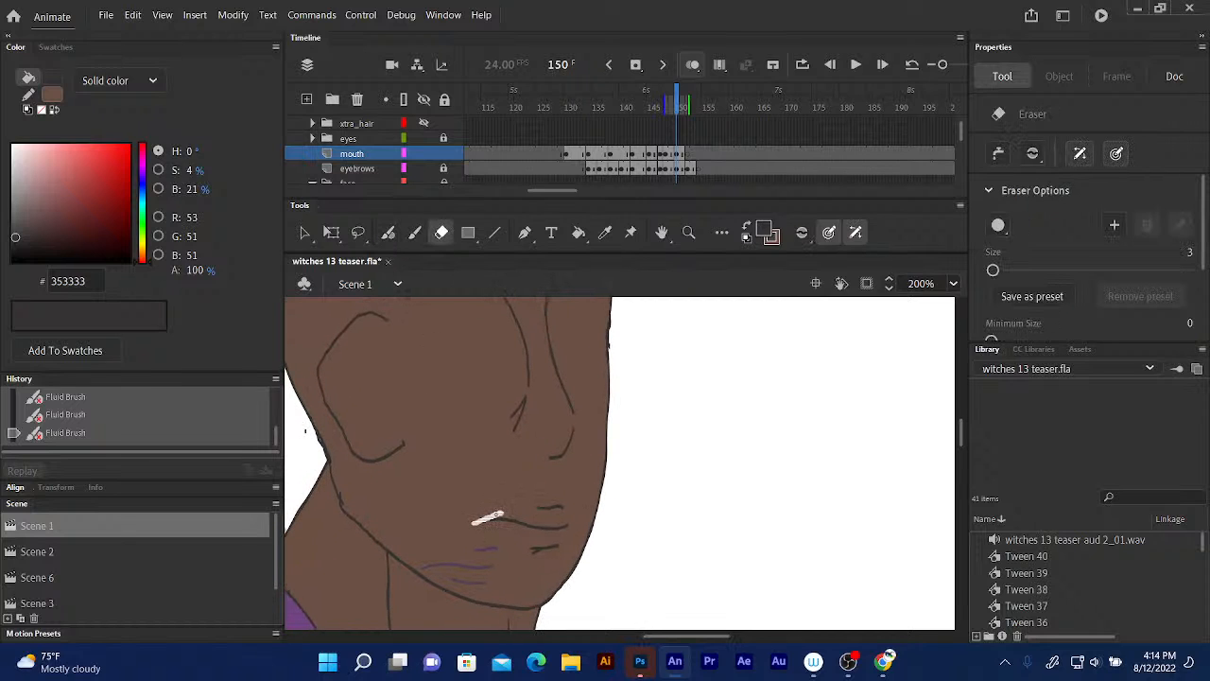
drag(473, 521, 512, 519)
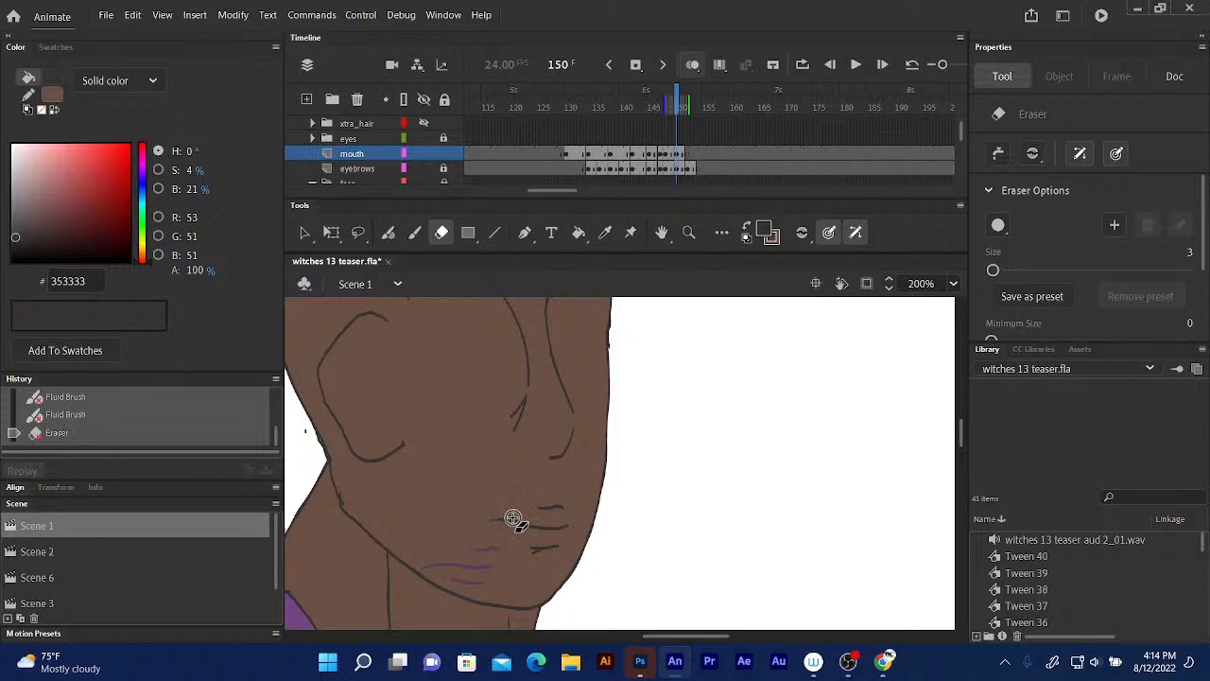
- Lock the mouth layer, unlock the eyes folder and make the eyes layer inside it active
drag(539, 379, 476, 508)
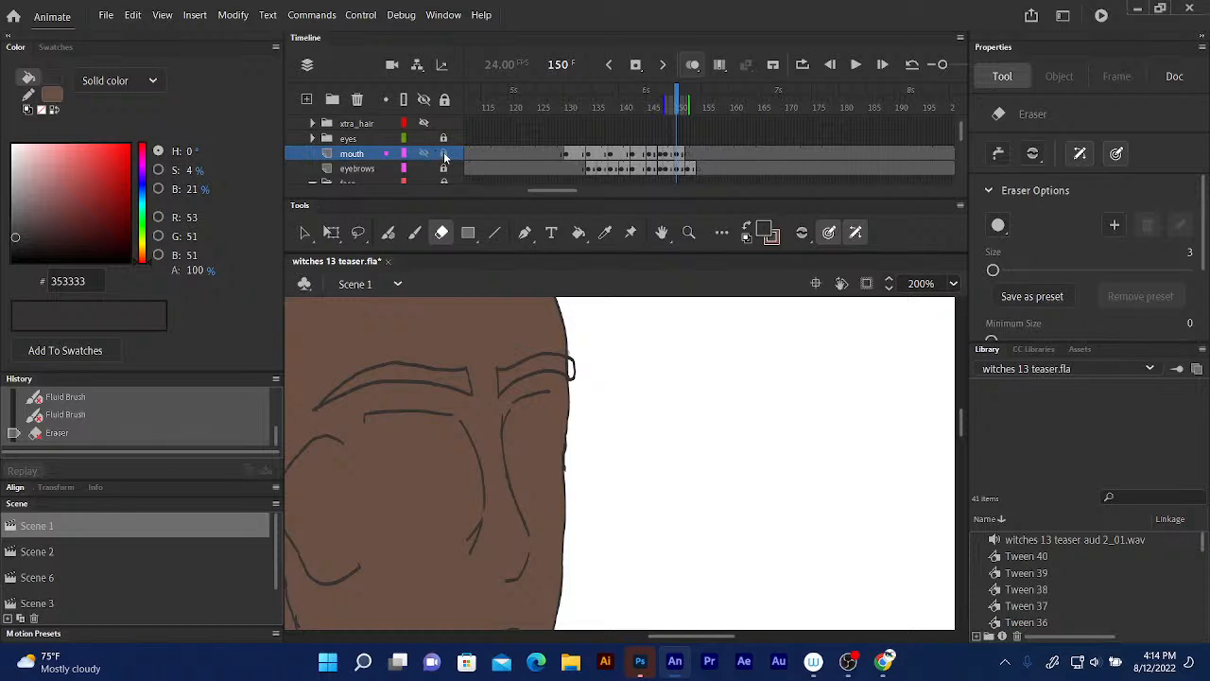
click(444, 153)
click(444, 139)
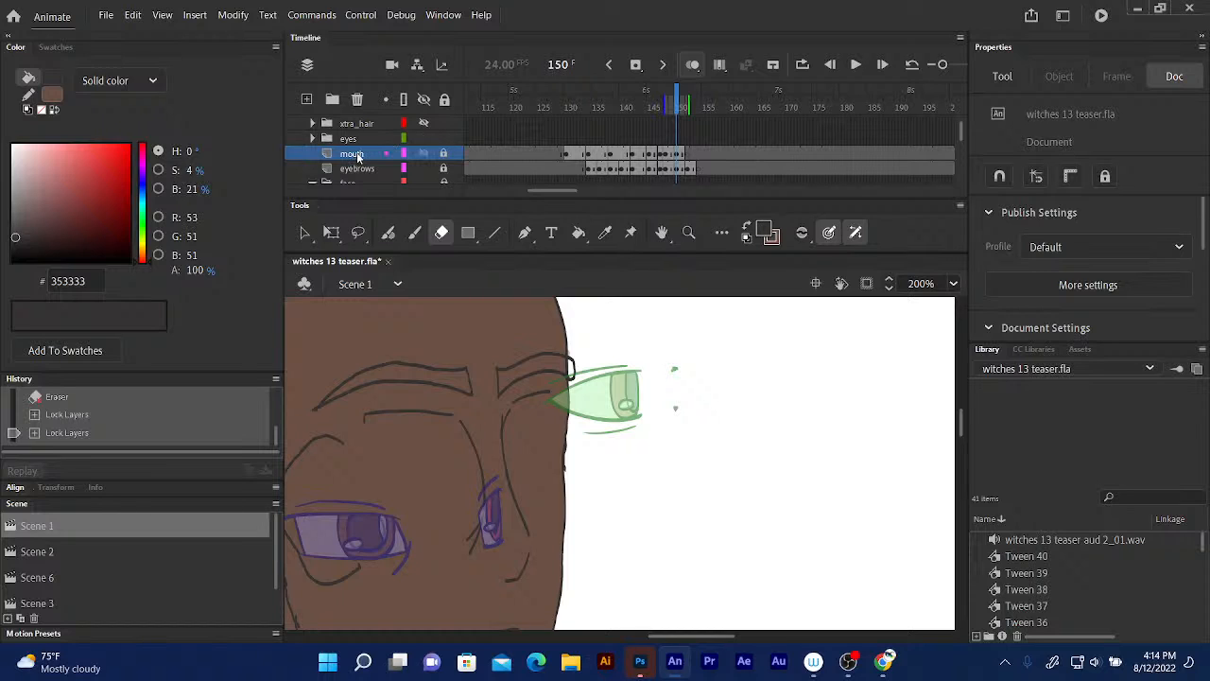
click(314, 139)
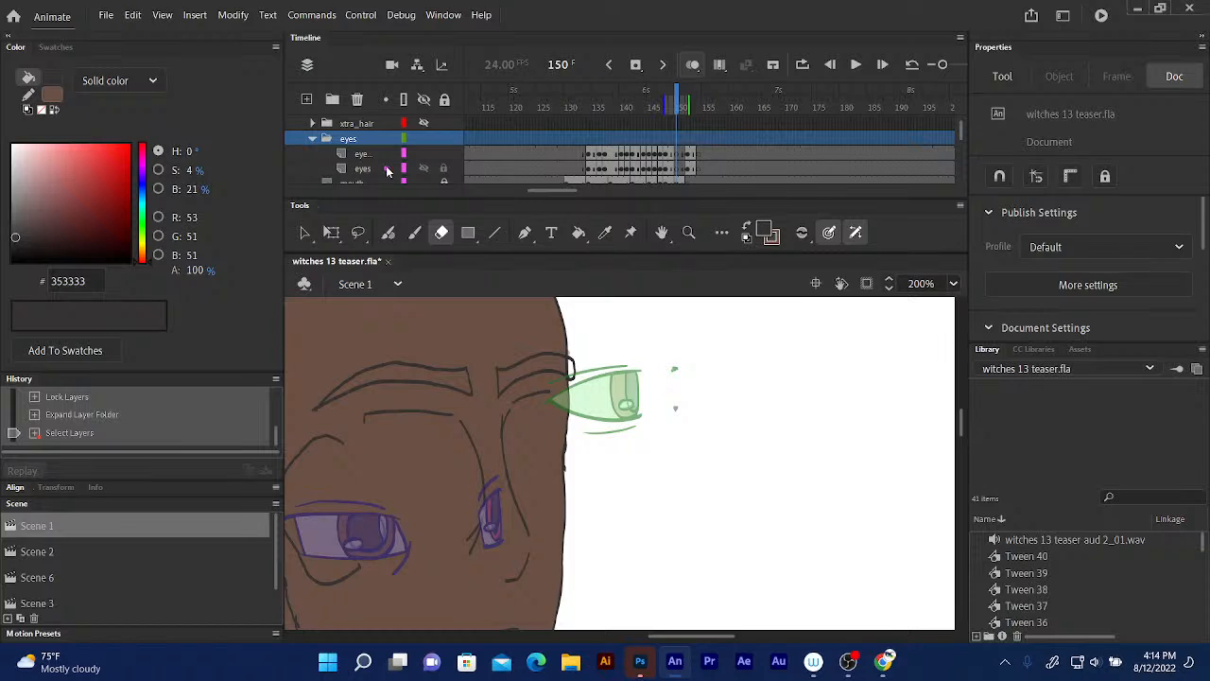
click(378, 172)
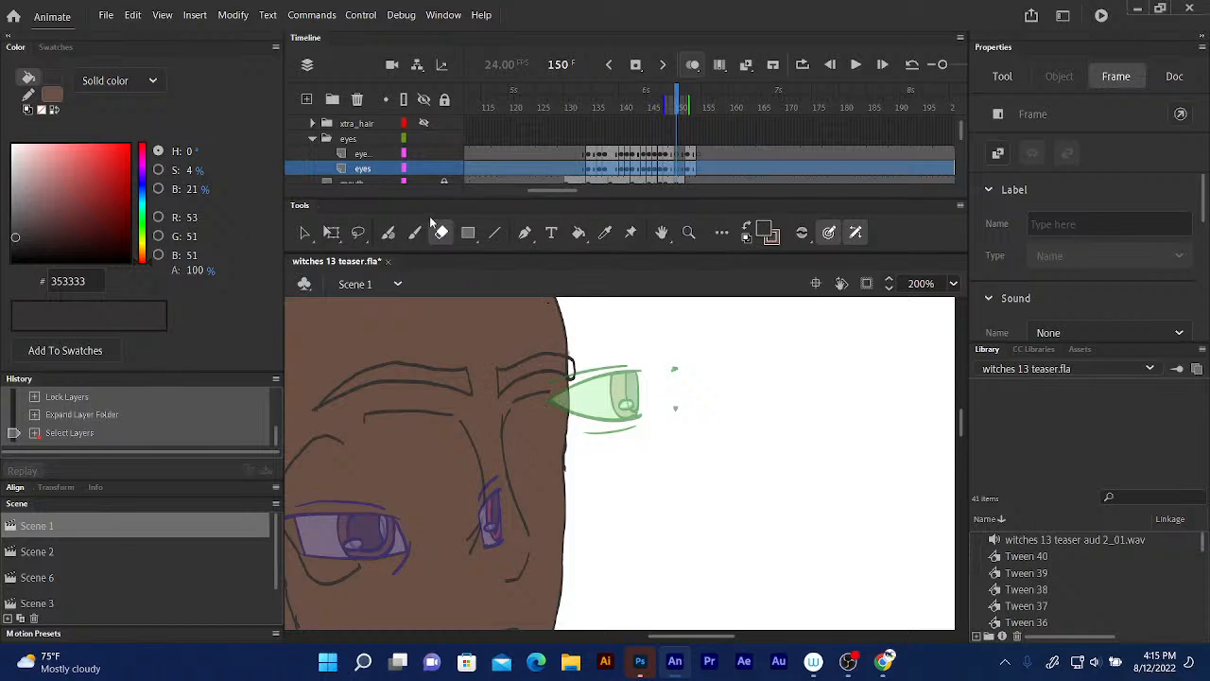
- Draw the far-side eye with the Fluid Brush: lid crease, upper and lower lids, inner corner, iris and pupil
click(388, 232)
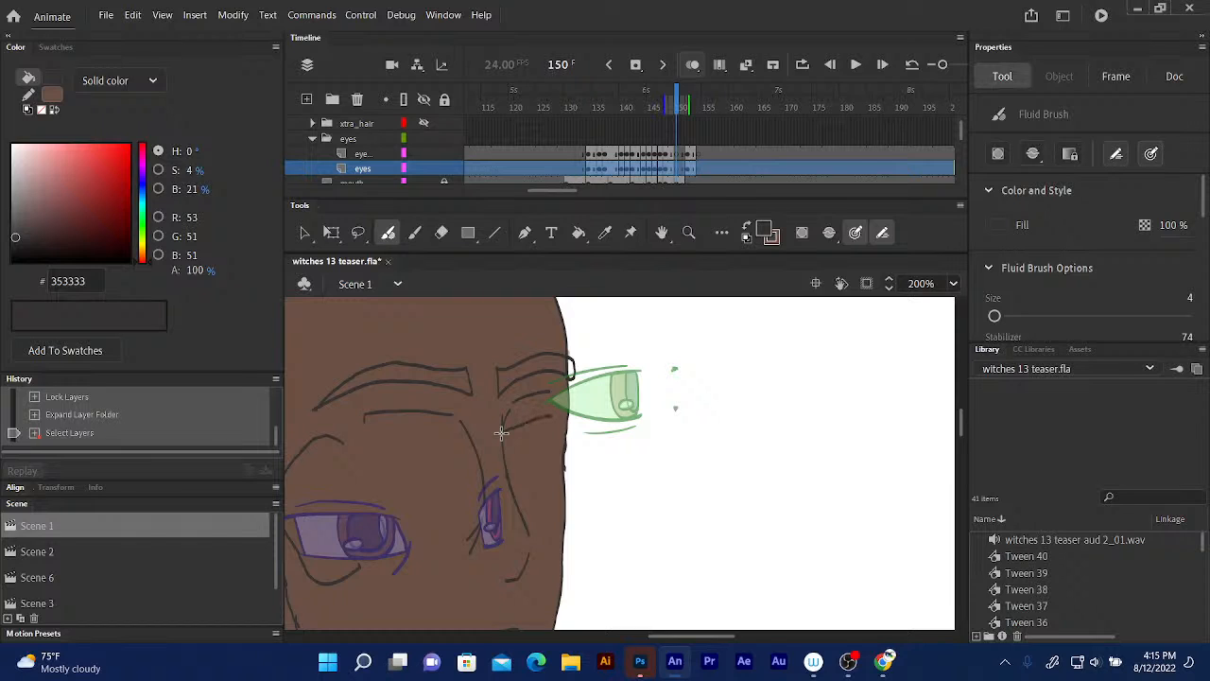
drag(501, 433, 548, 419)
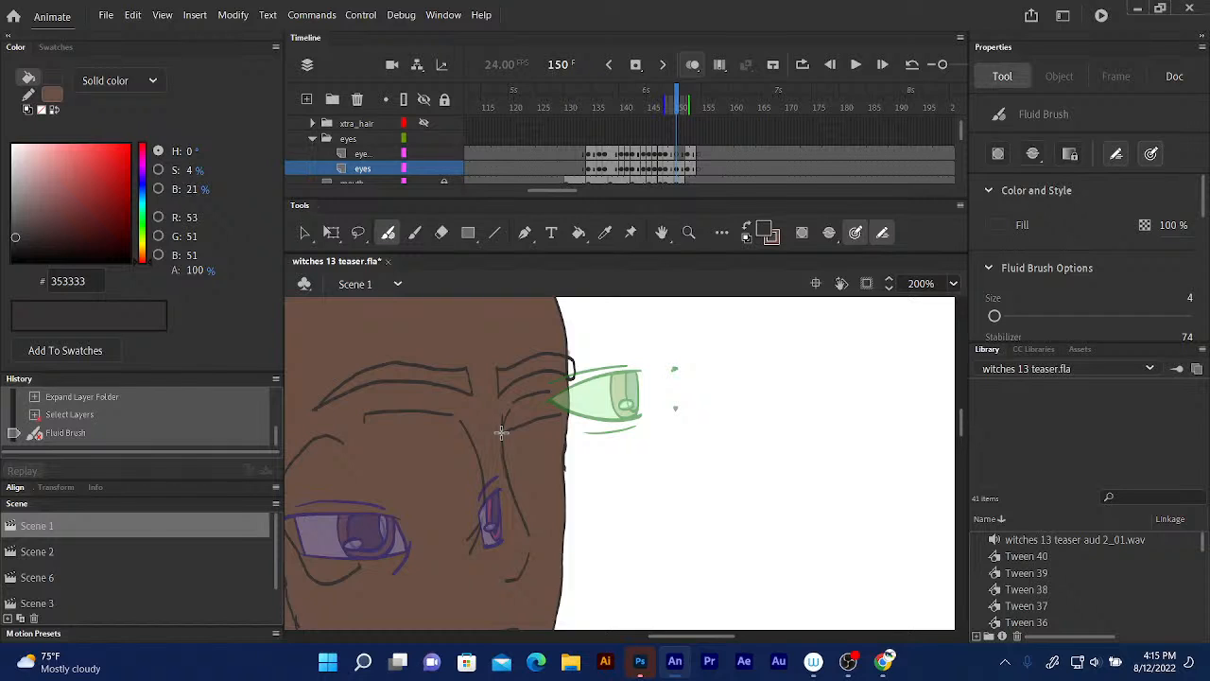
mouse_move(501, 433)
mouse_down()
mouse_move(559, 456)
mouse_move(555, 418)
mouse_up()
drag(506, 473, 555, 467)
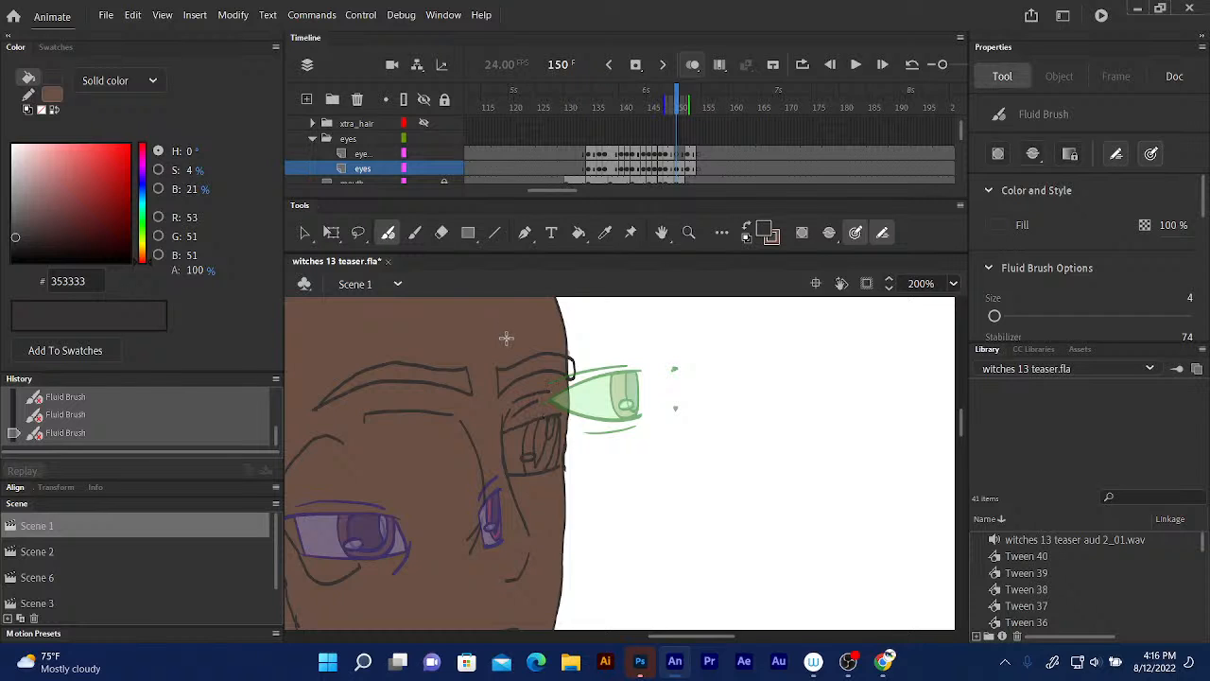
- Draw the near-side eye's lids, iris, pupil and crease with the Fluid Brush, and add short lines beneath both eyes
drag(477, 387, 535, 354)
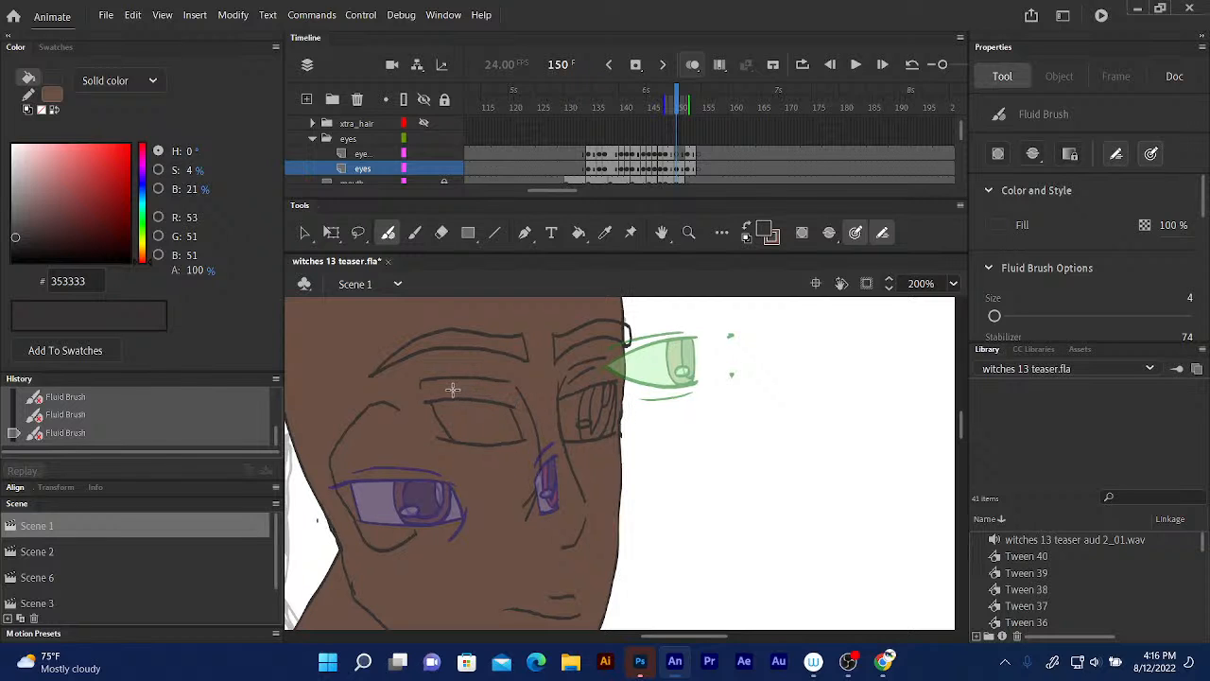
drag(417, 384, 496, 396)
key(ctrl+z)
key(ctrl+z)
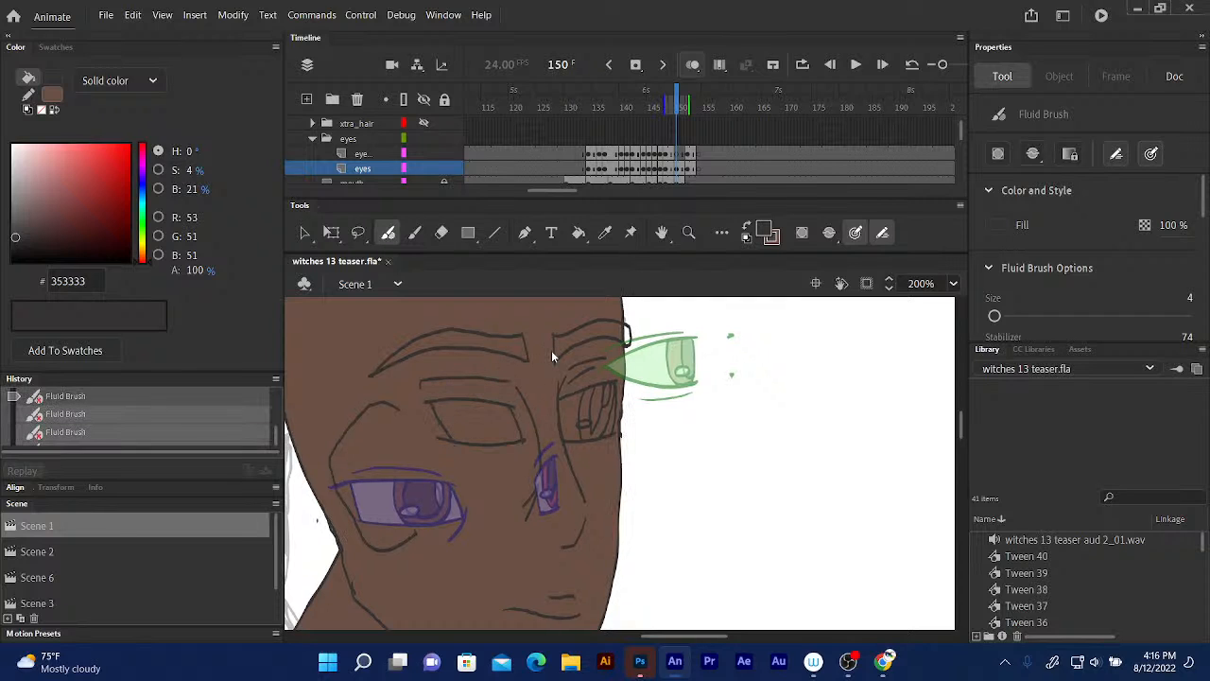
key(ctrl+z)
key(ctrl+z)
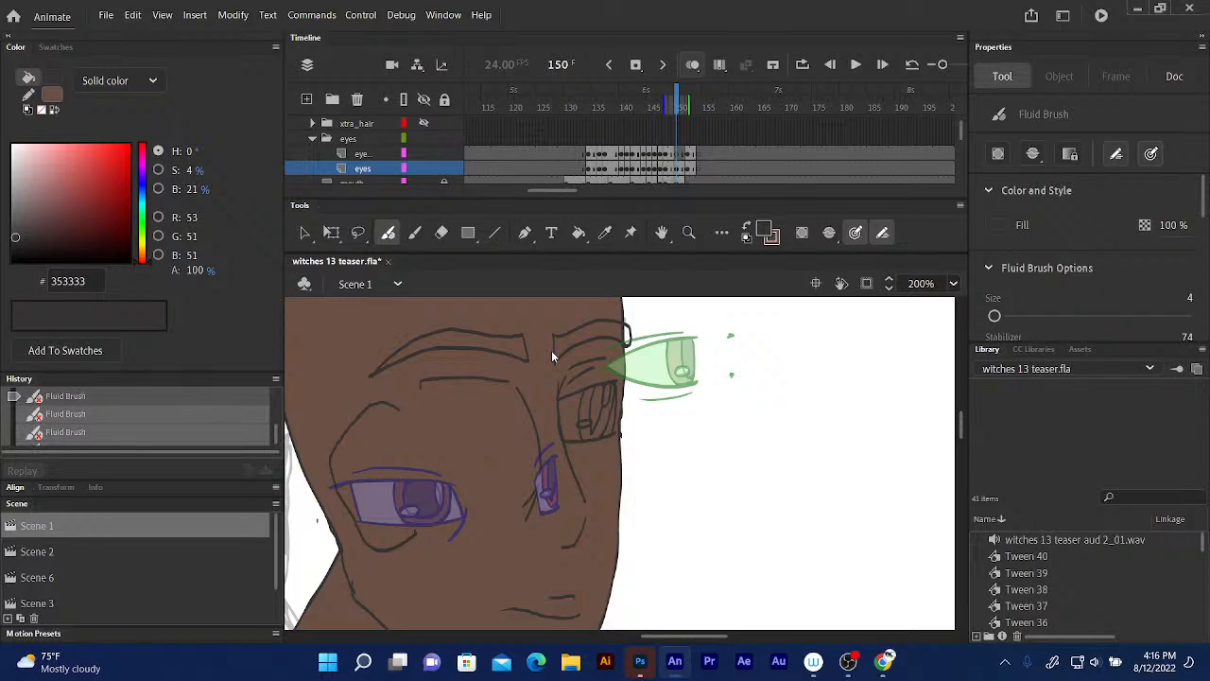
click(132, 14)
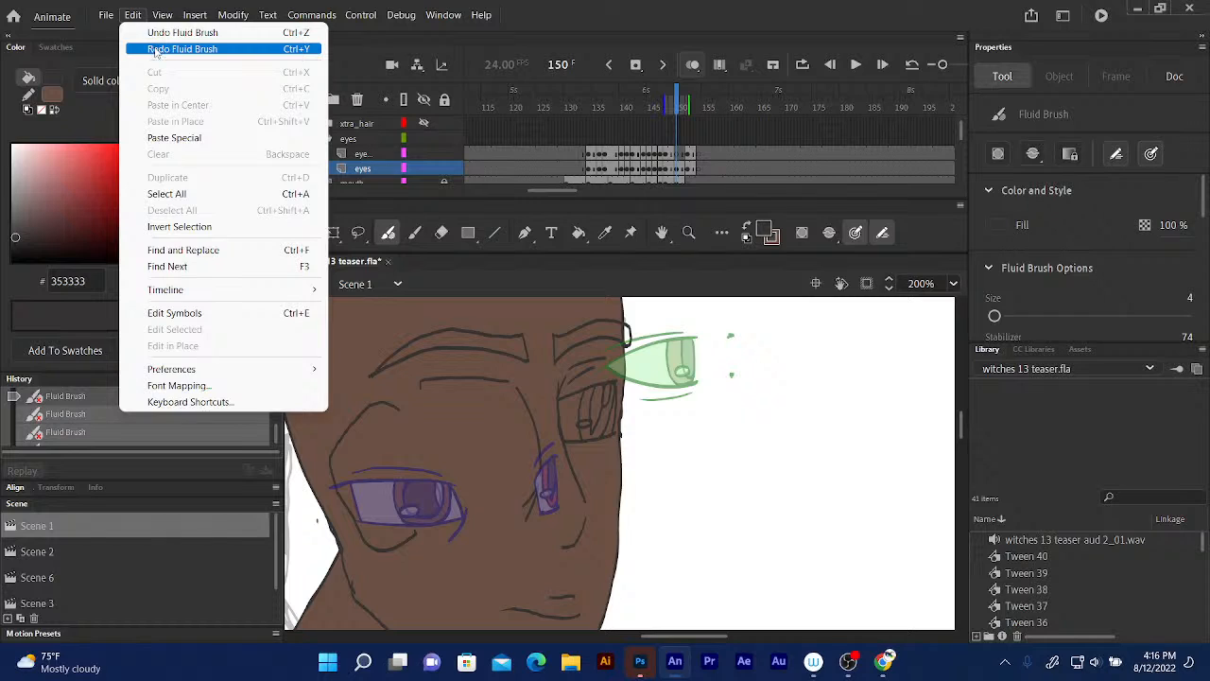
click(156, 49)
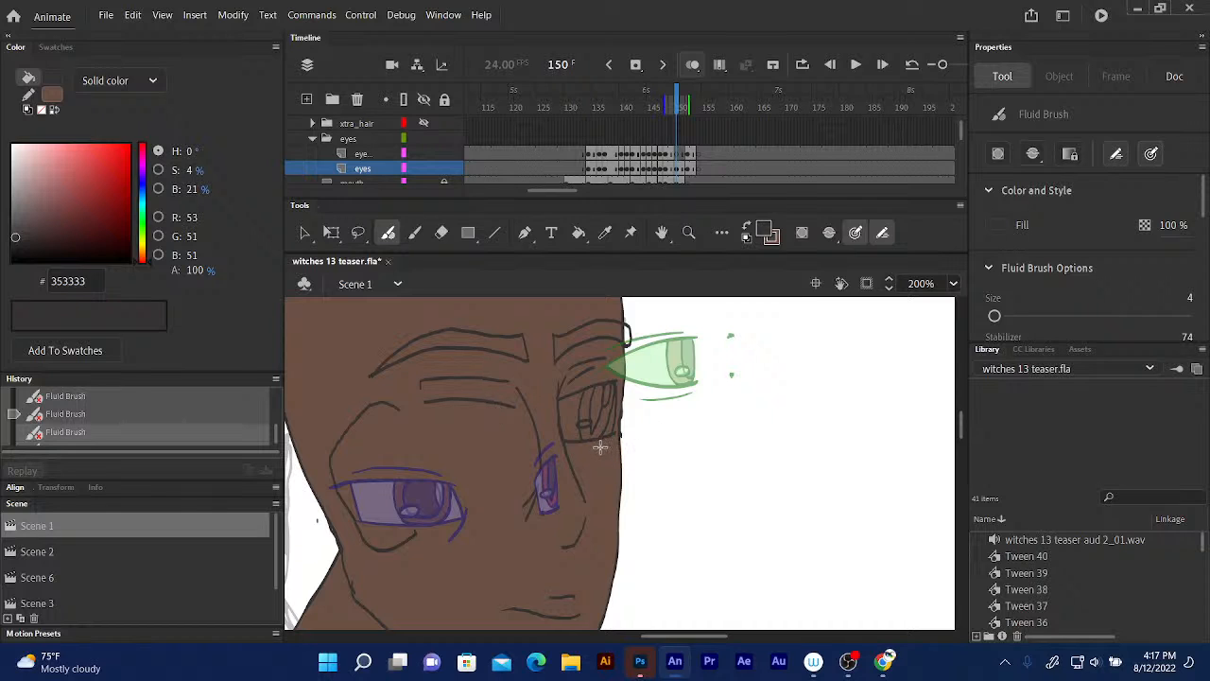
key(ctrl+y)
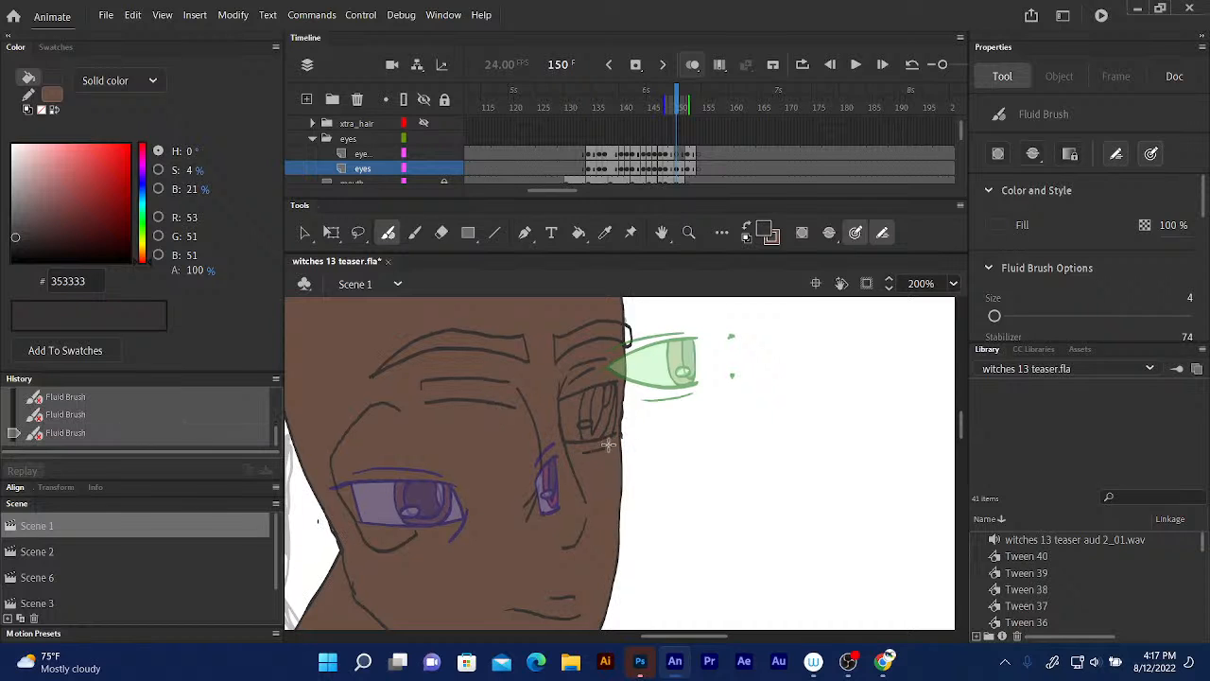
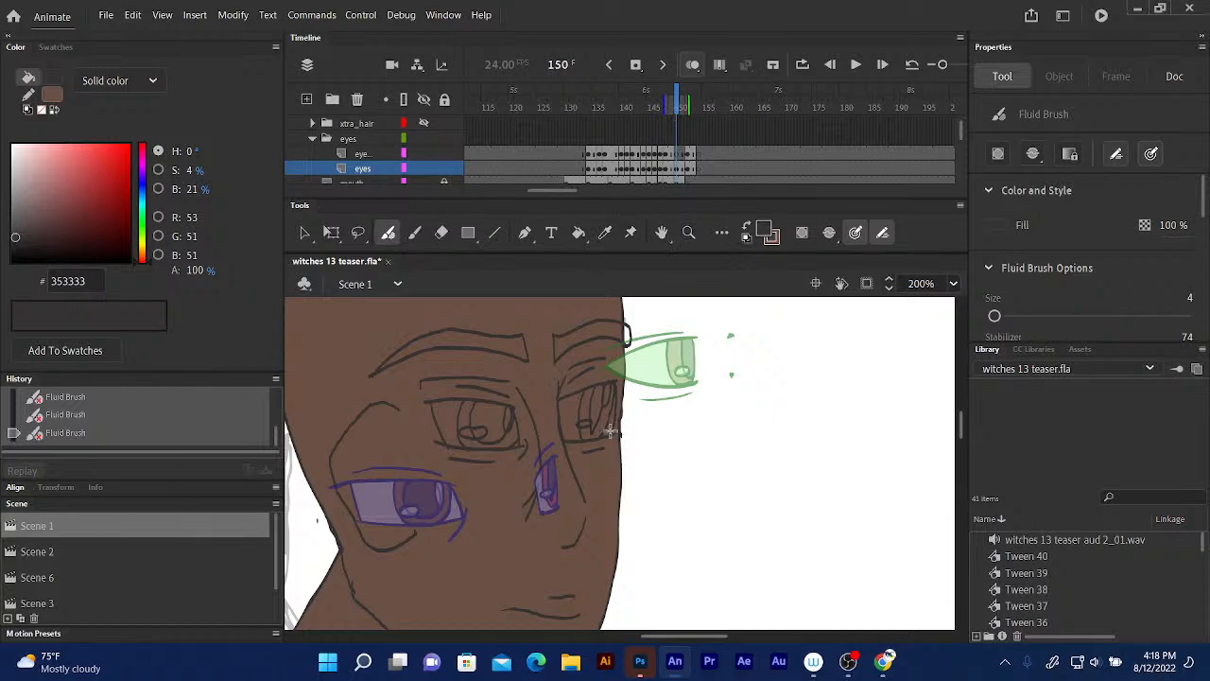
- Check the face with the eyes folder hidden and shown, then lock that folder and unlock the front_hair folder
scroll(962, 133, up, 1)
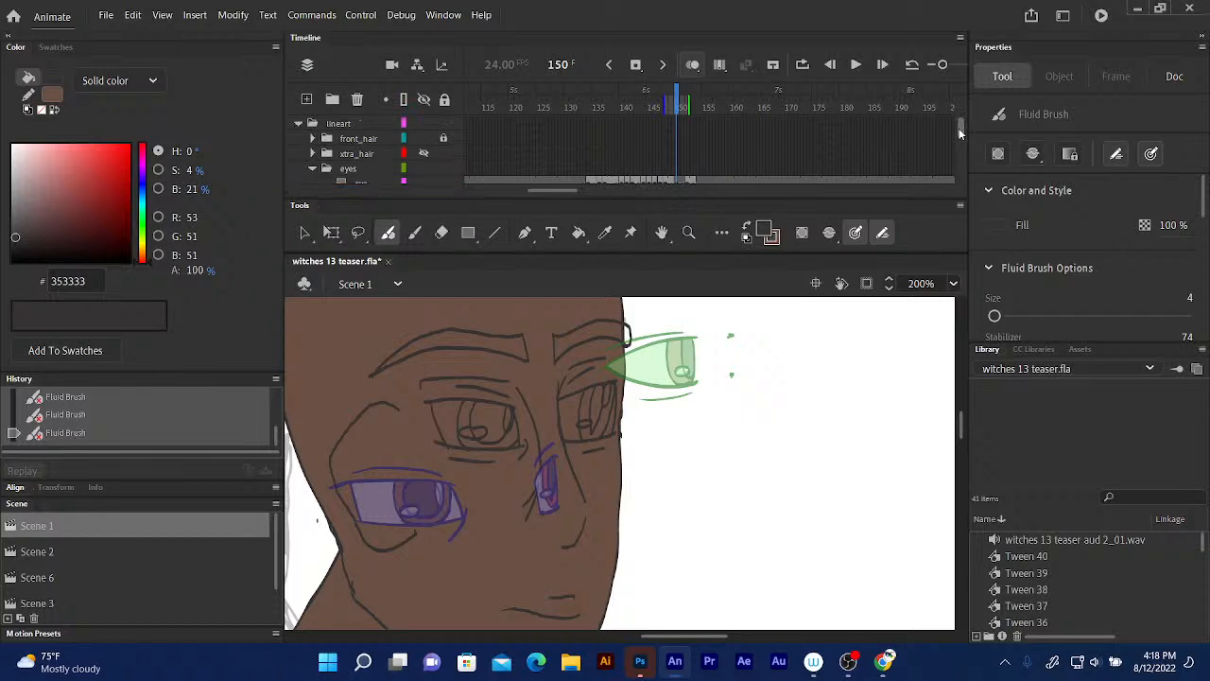
click(423, 168)
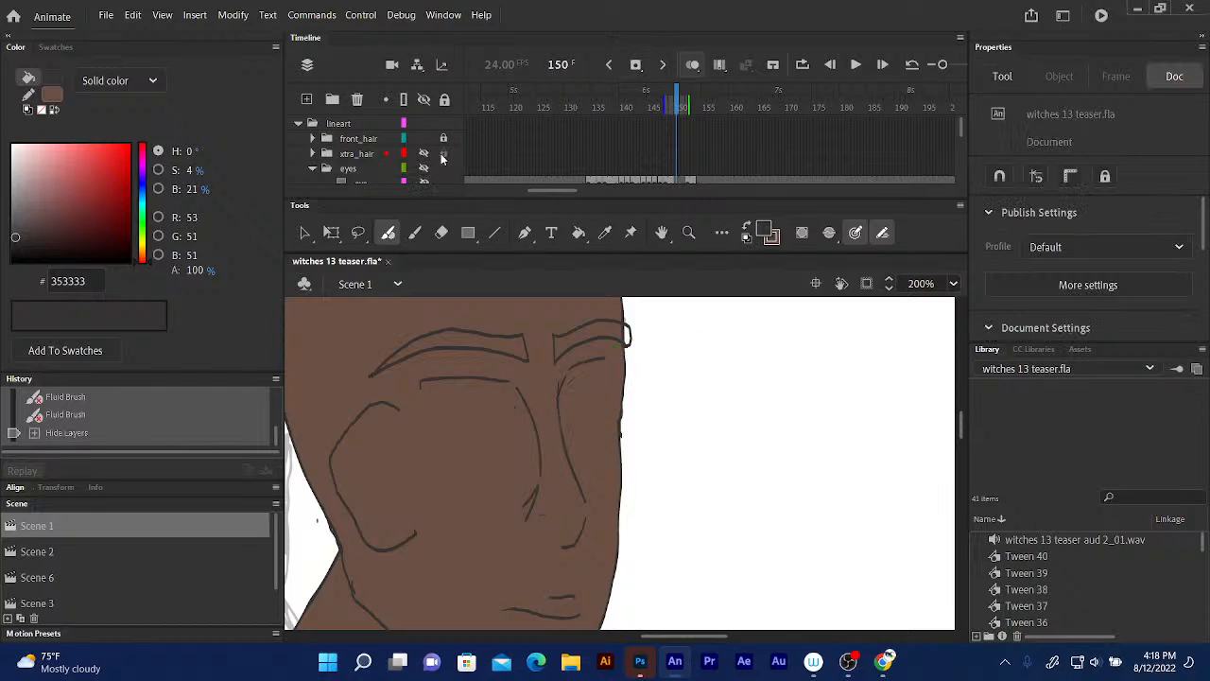
click(424, 168)
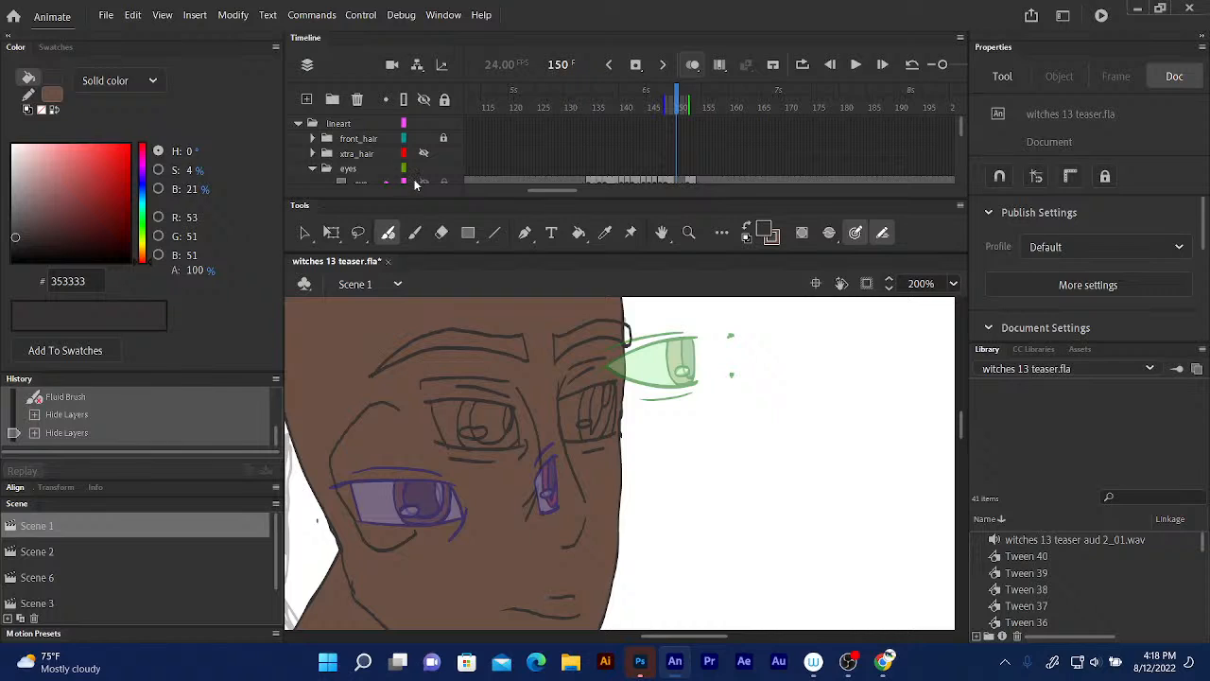
click(444, 169)
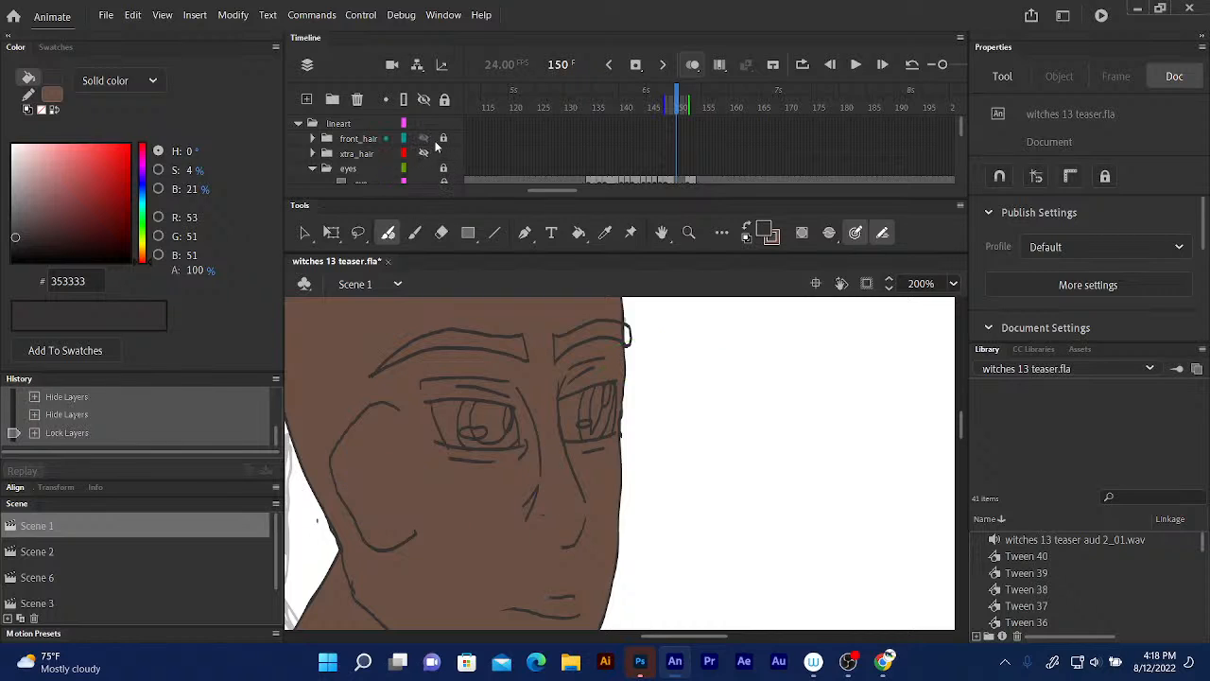
click(443, 139)
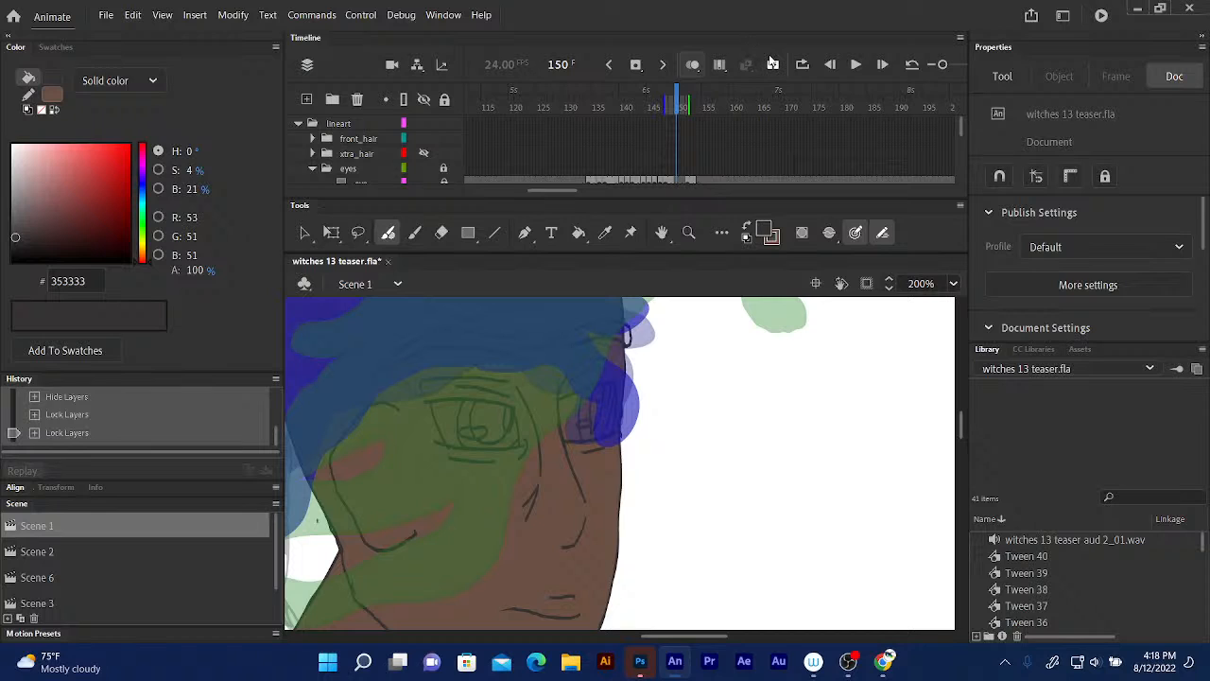
- Narrow the onion skin range around frame 150 and make the lower layer inside the front_hair folder active
drag(666, 107, 681, 107)
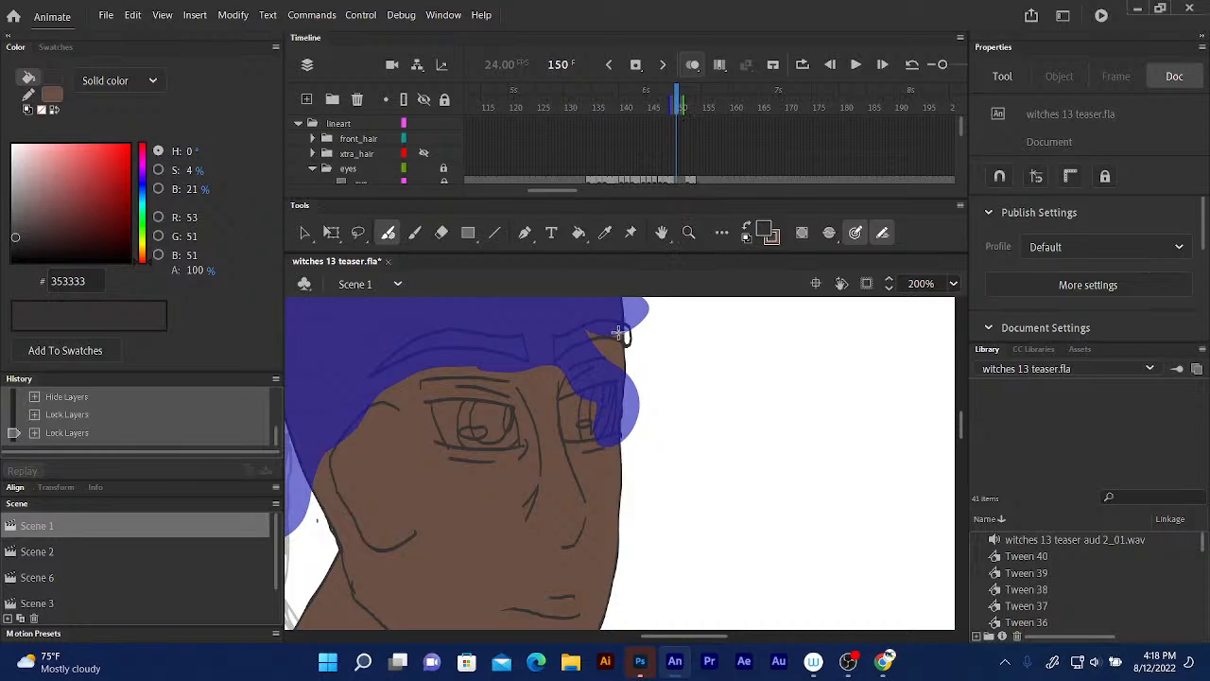
drag(647, 632, 612, 637)
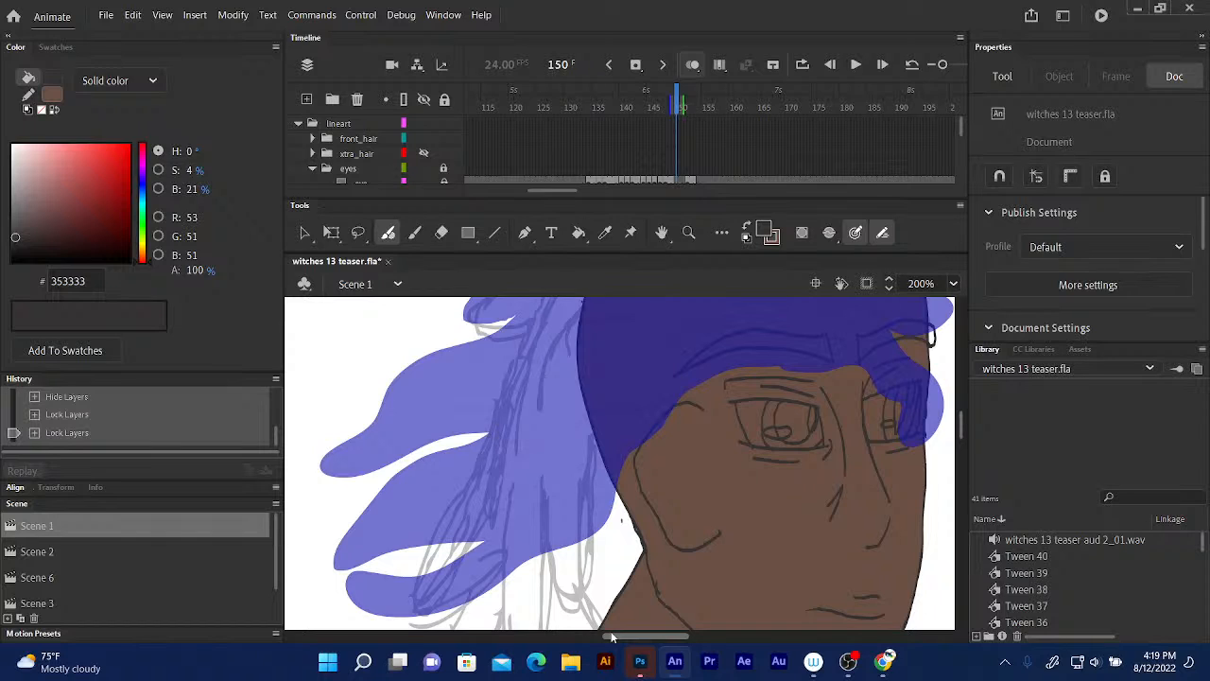
click(313, 138)
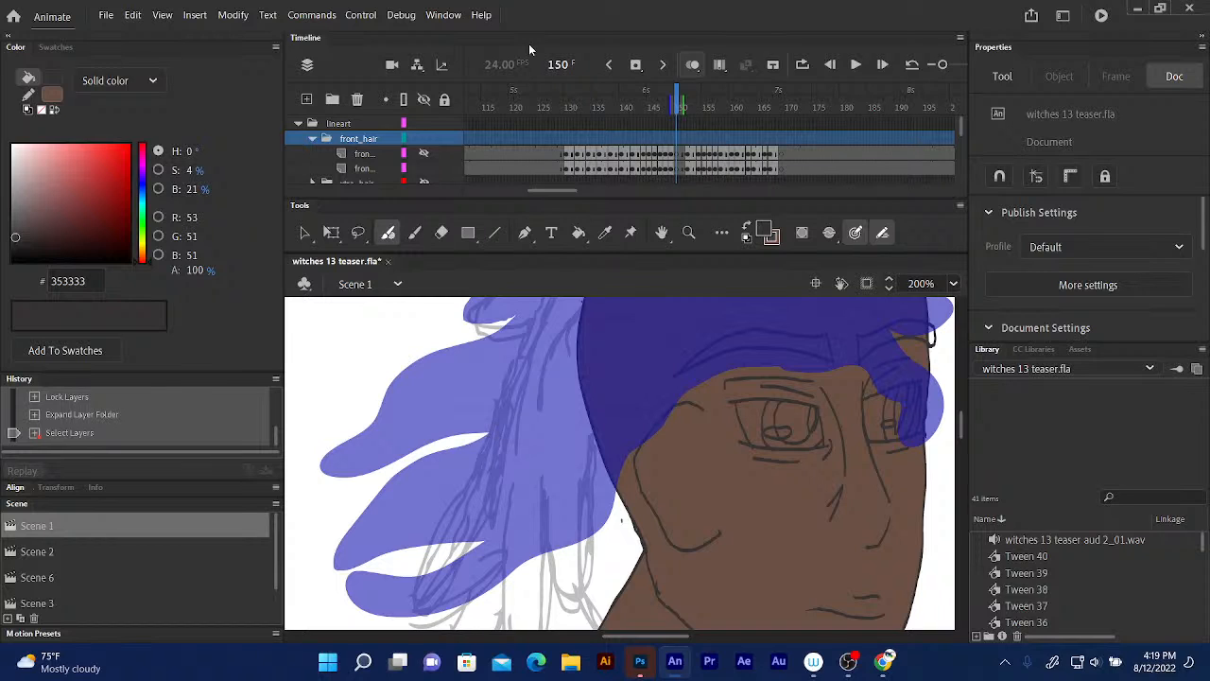
click(359, 170)
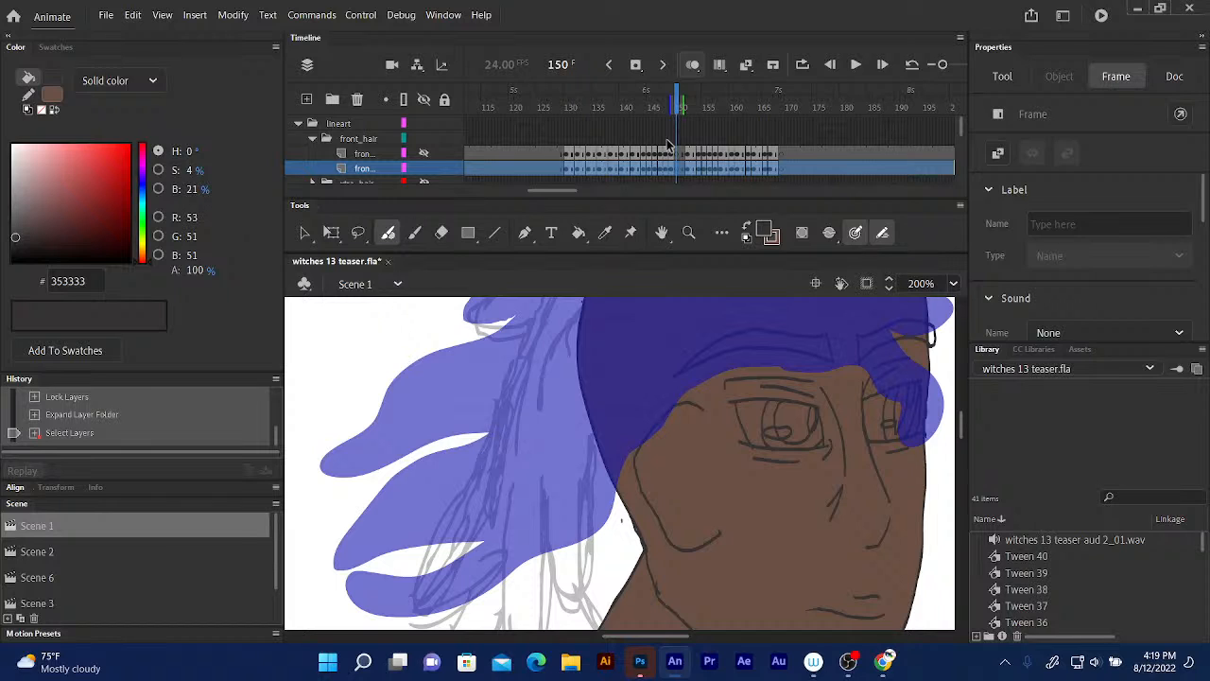
drag(963, 423, 966, 411)
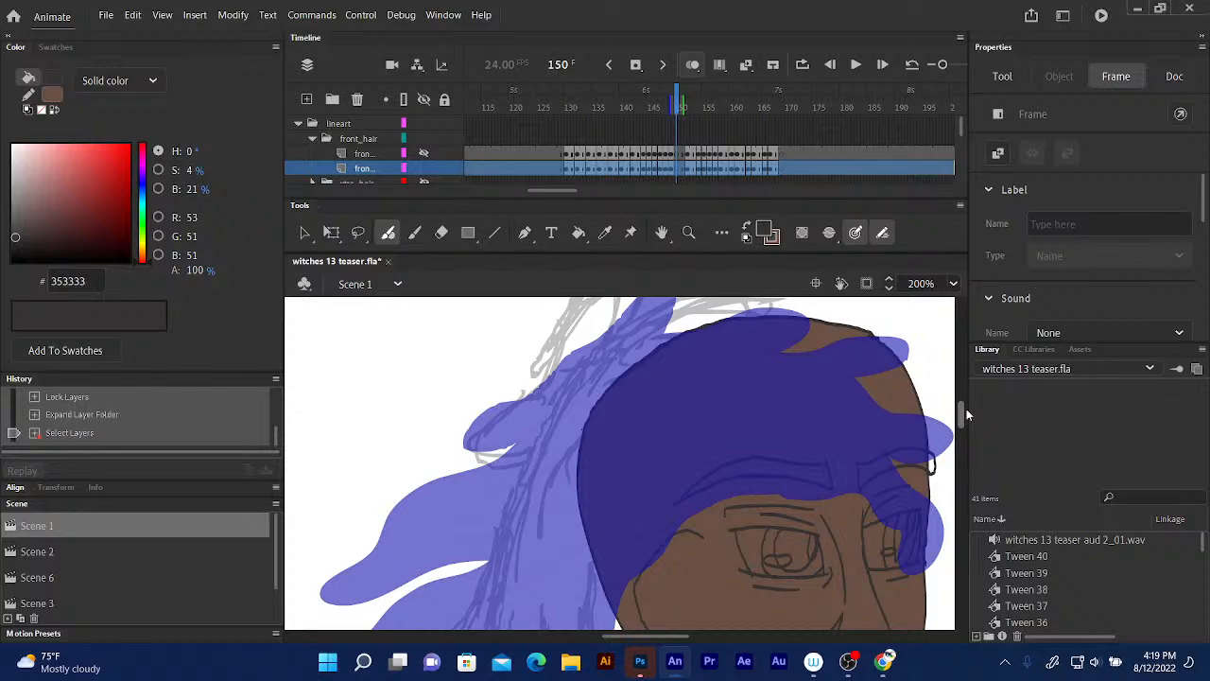
- Set the Fluid Brush size to 3 and draw the front lock sweeping across the forehead down to the near-side temple
key(b)
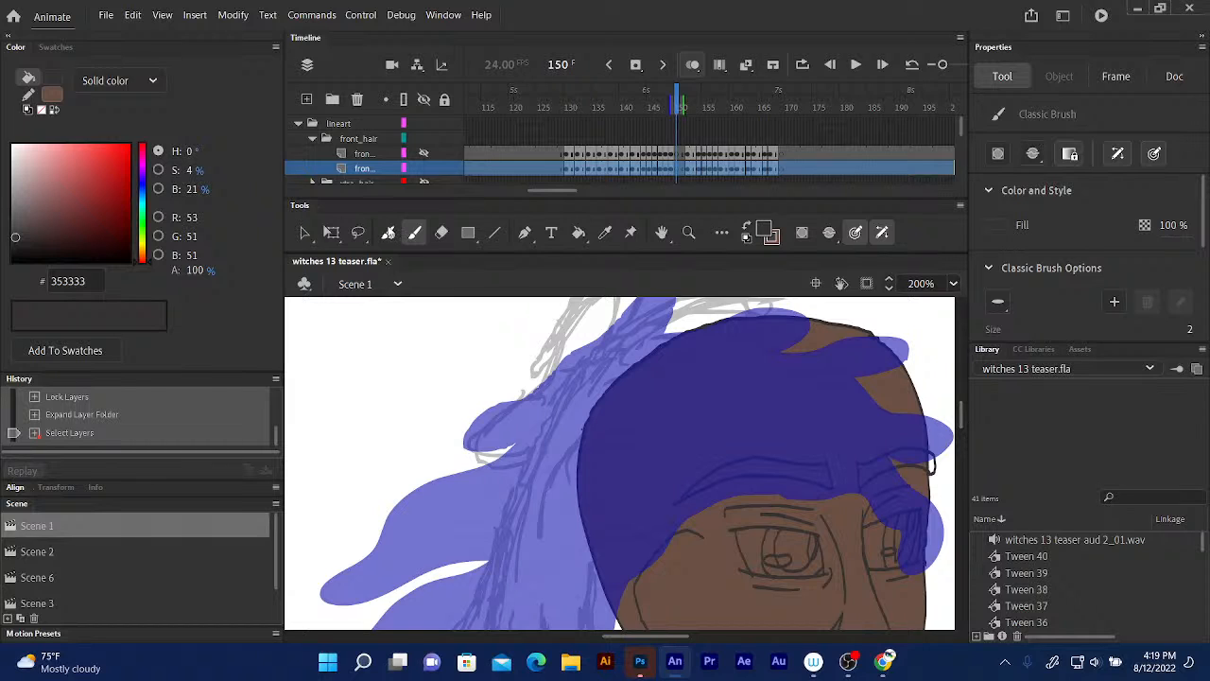
click(389, 233)
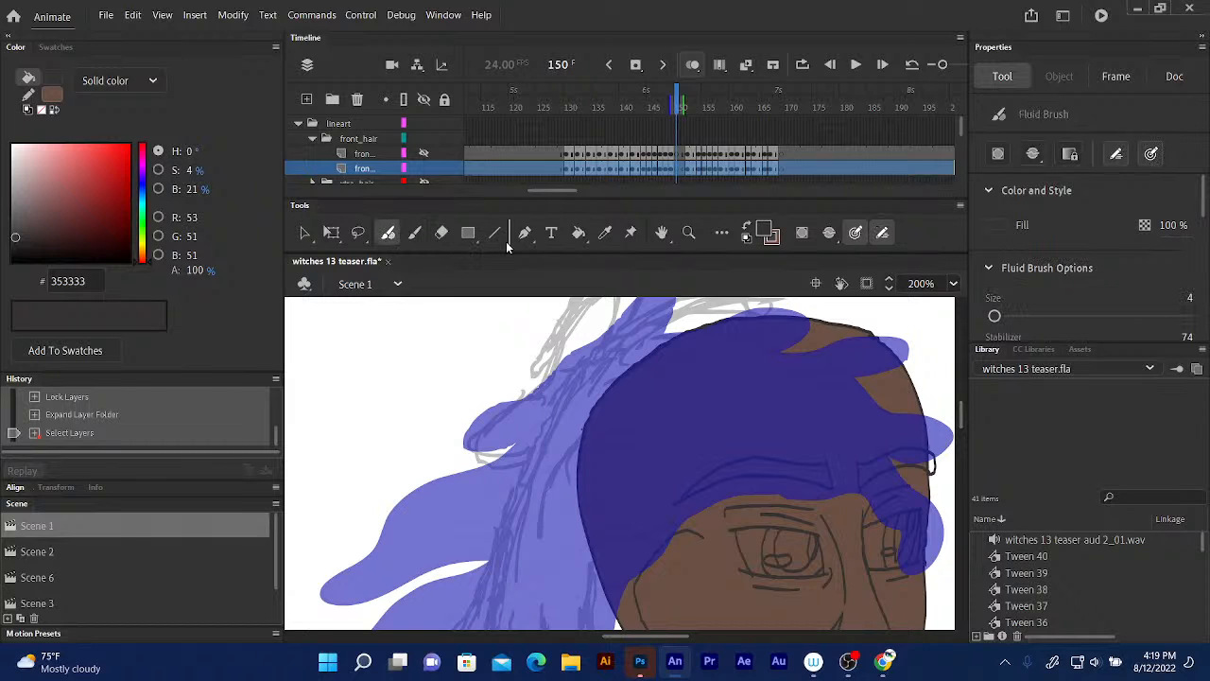
key(bracketleft)
drag(674, 639, 717, 636)
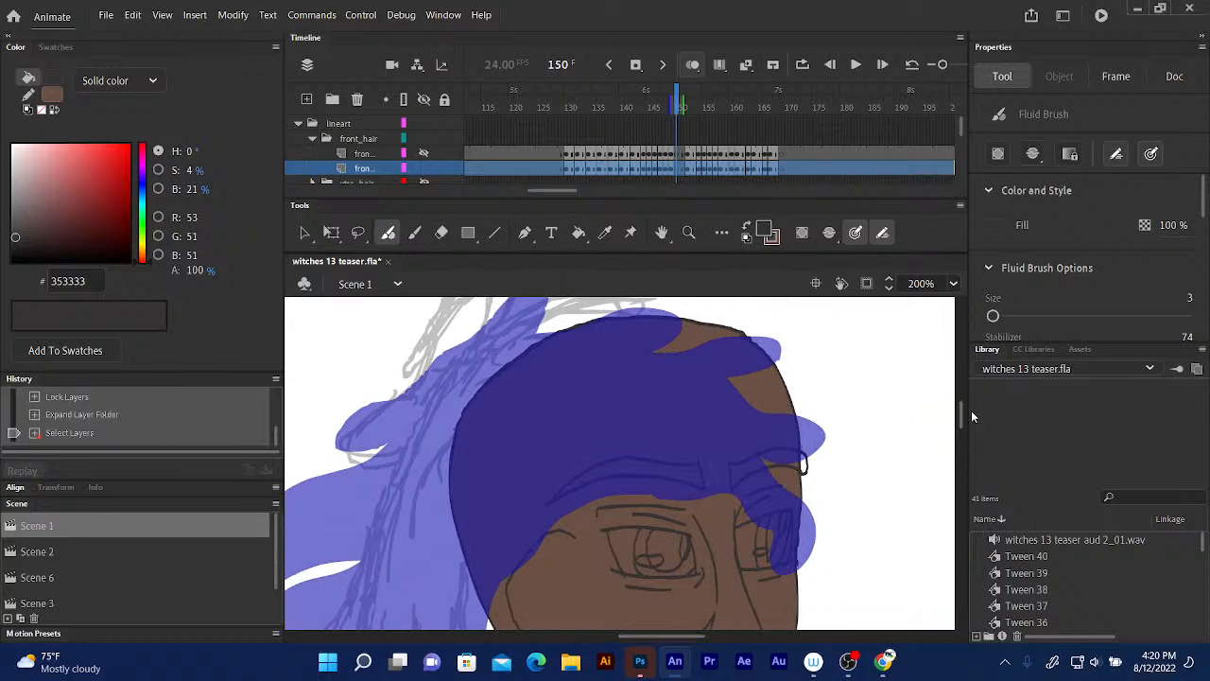
drag(963, 419, 964, 407)
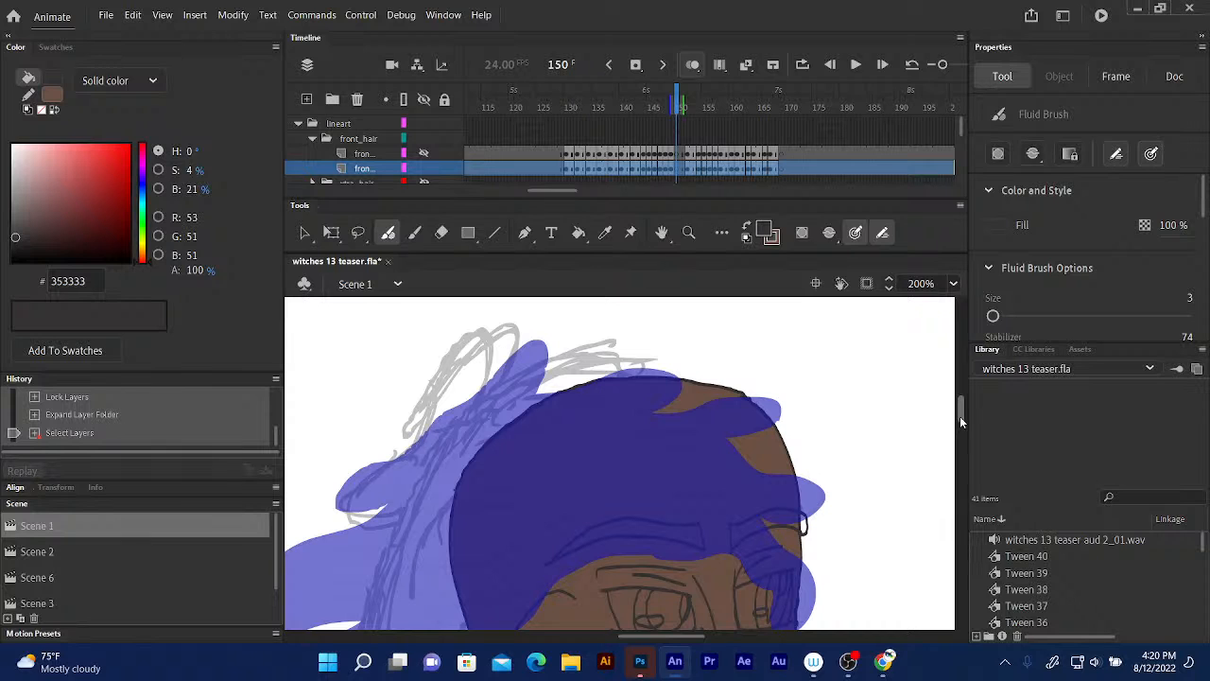
drag(378, 535, 465, 422)
mouse_move(435, 478)
mouse_down()
mouse_move(375, 519)
mouse_move(362, 554)
mouse_up()
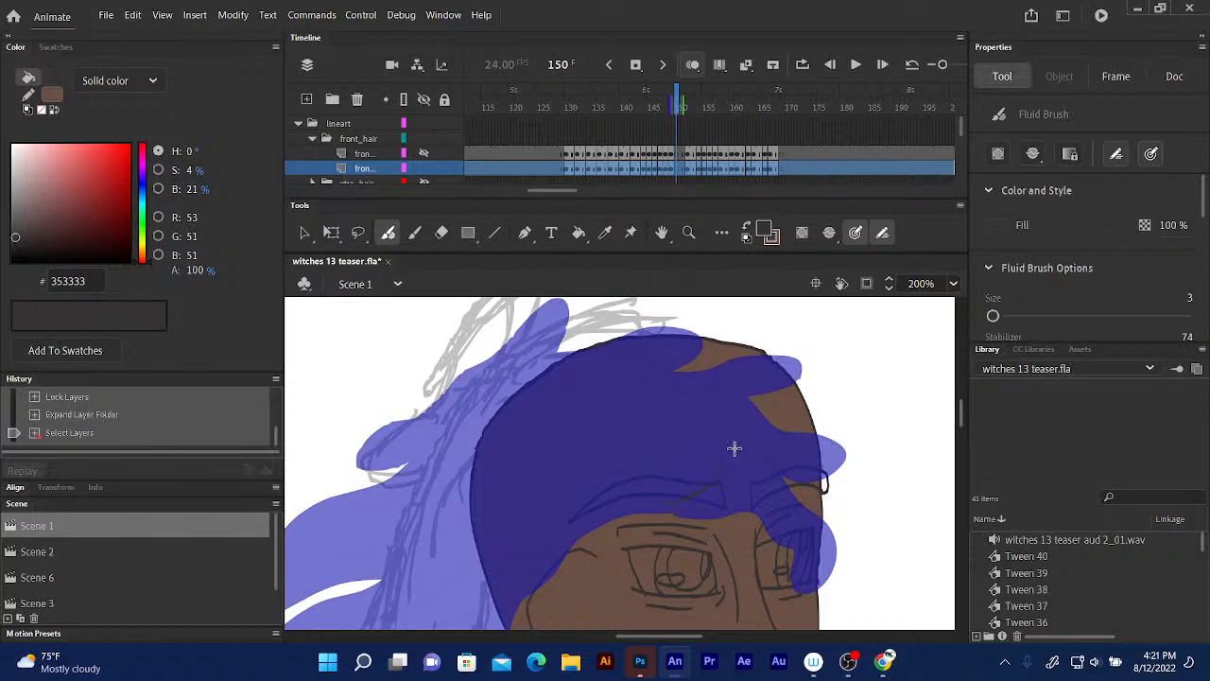
drag(734, 448, 570, 585)
key(ctrl+z)
drag(732, 444, 605, 497)
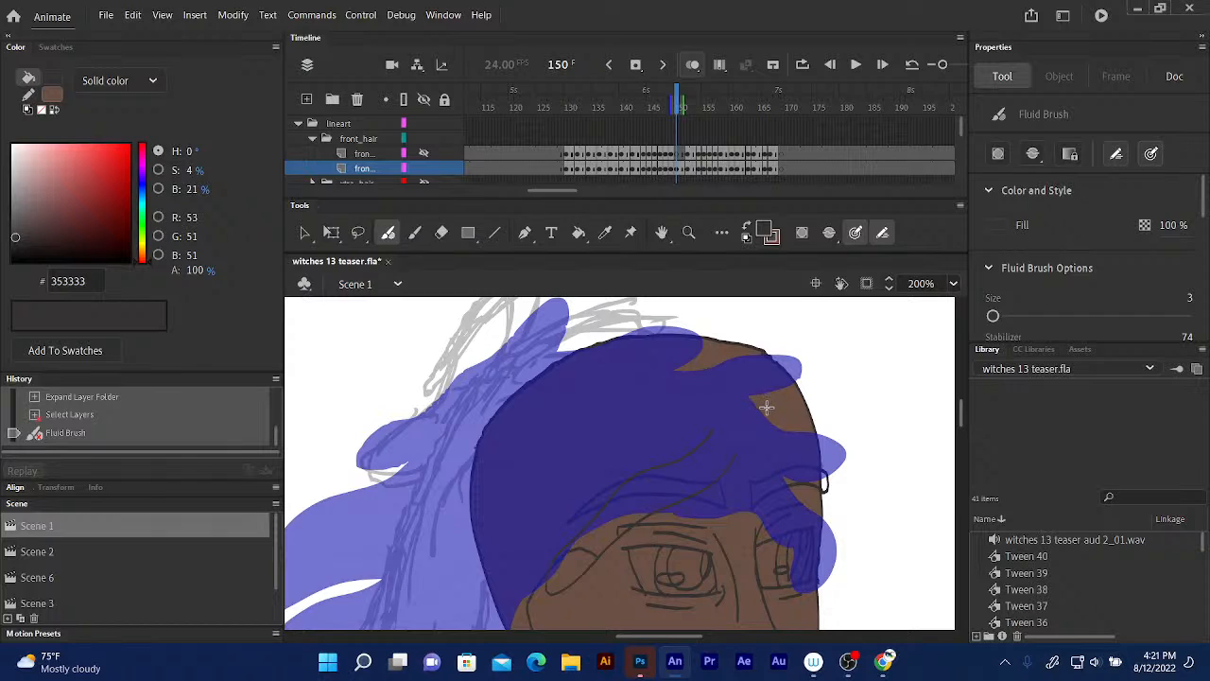
- Draw the overlapping locks curling past the far side of the forehead and over the top of the head
mouse_move(758, 407)
mouse_down()
mouse_move(796, 423)
mouse_move(850, 490)
mouse_move(832, 550)
mouse_up()
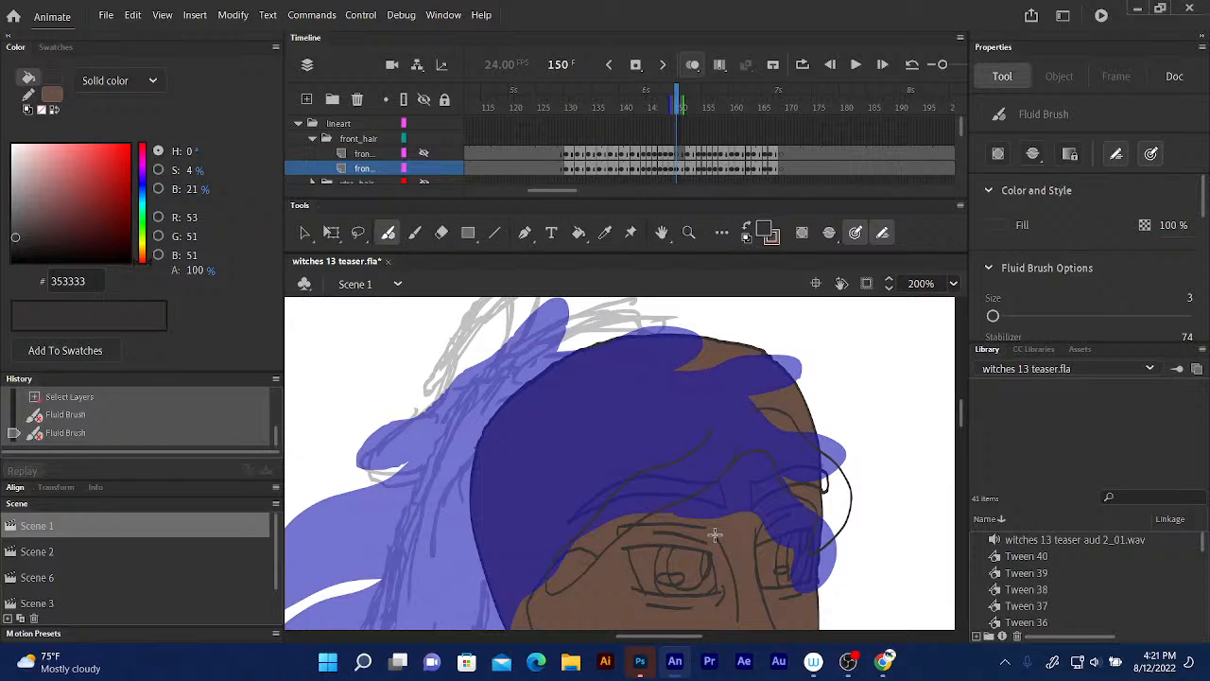
mouse_move(767, 424)
mouse_down()
mouse_move(775, 397)
mouse_move(796, 393)
mouse_move(746, 369)
mouse_move(691, 397)
mouse_up()
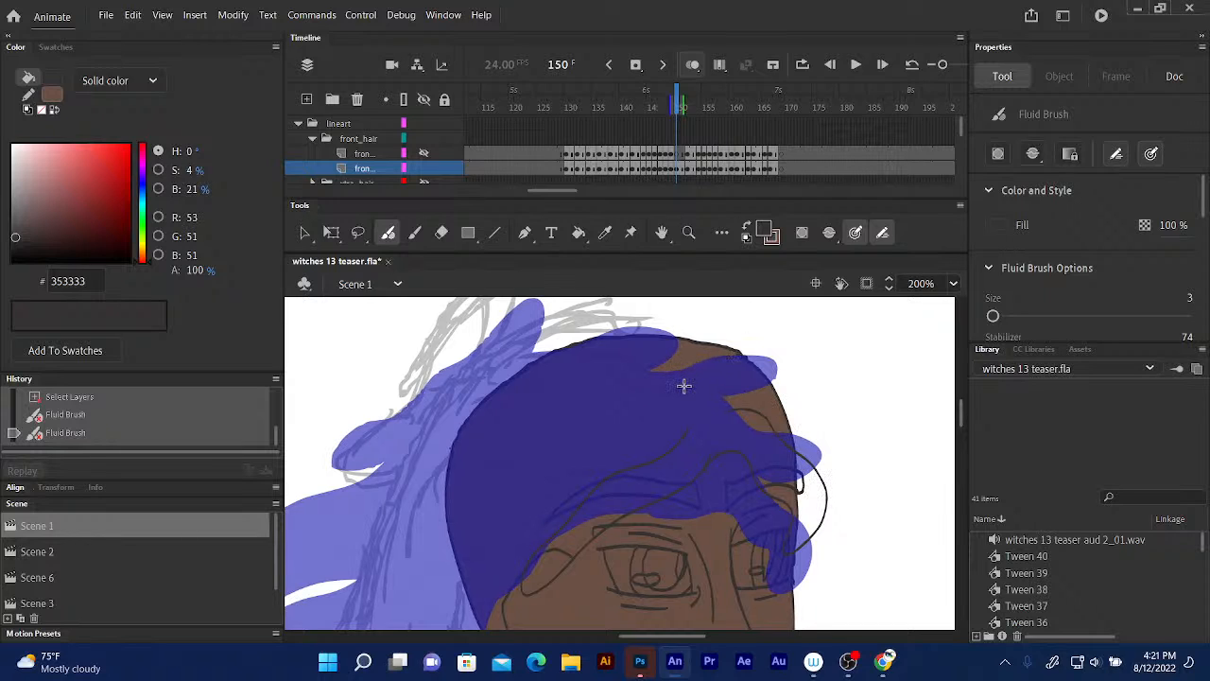
mouse_move(760, 370)
mouse_down()
mouse_move(821, 404)
mouse_move(819, 461)
mouse_up()
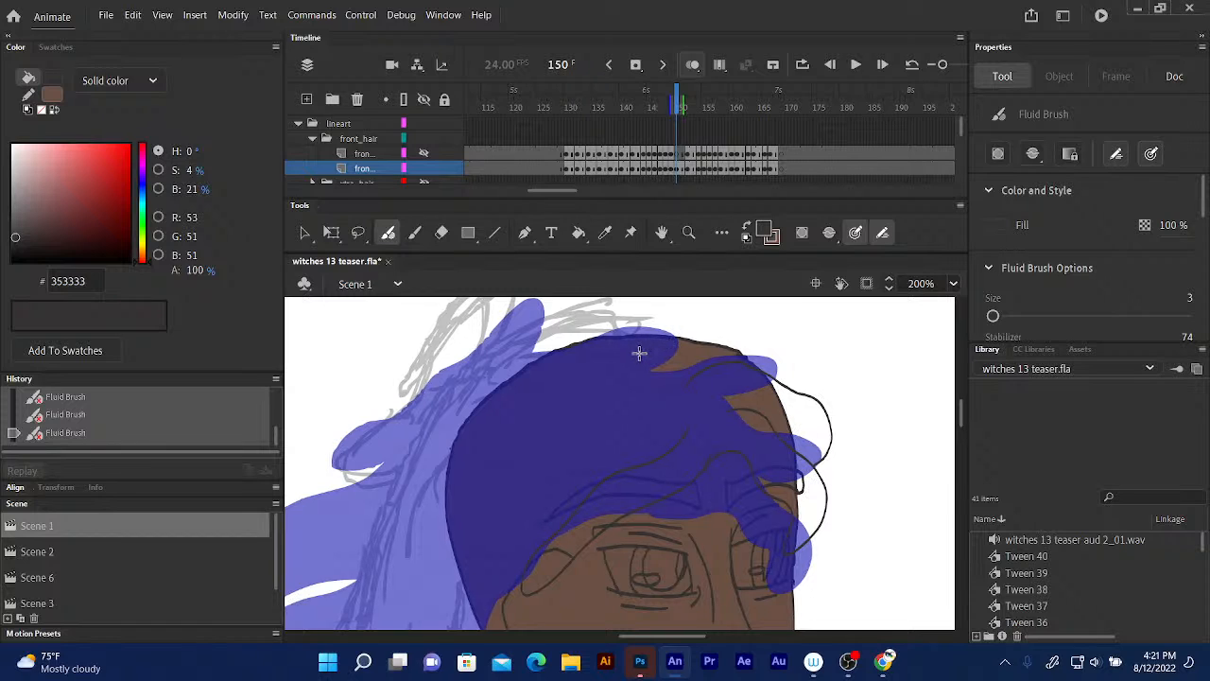
mouse_move(683, 338)
mouse_down()
mouse_move(728, 328)
mouse_move(800, 358)
mouse_up()
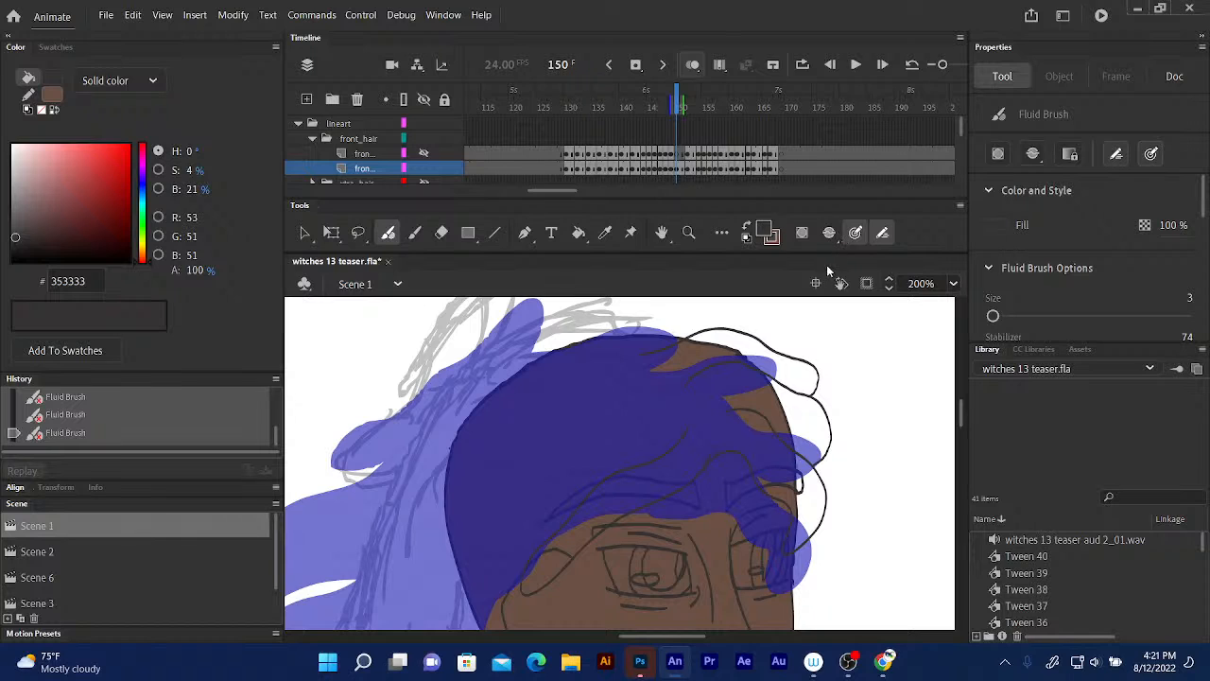
drag(750, 327, 780, 344)
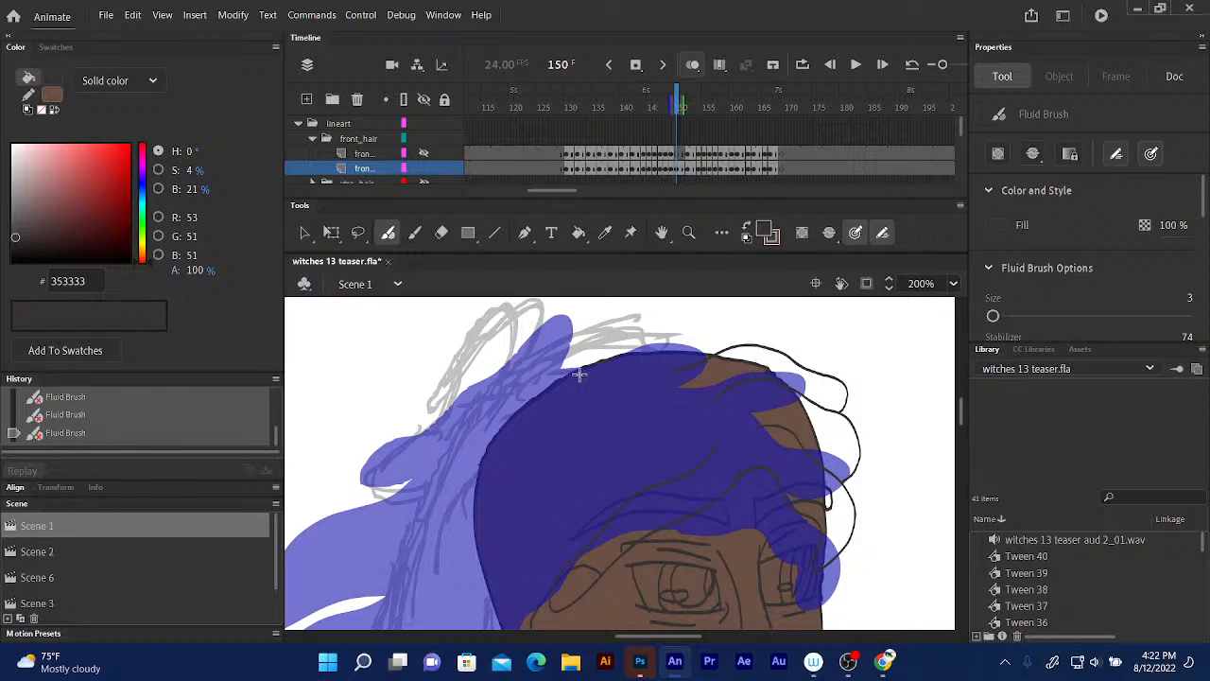
mouse_move(605, 352)
mouse_down()
mouse_move(756, 329)
mouse_move(580, 375)
mouse_move(755, 340)
mouse_up()
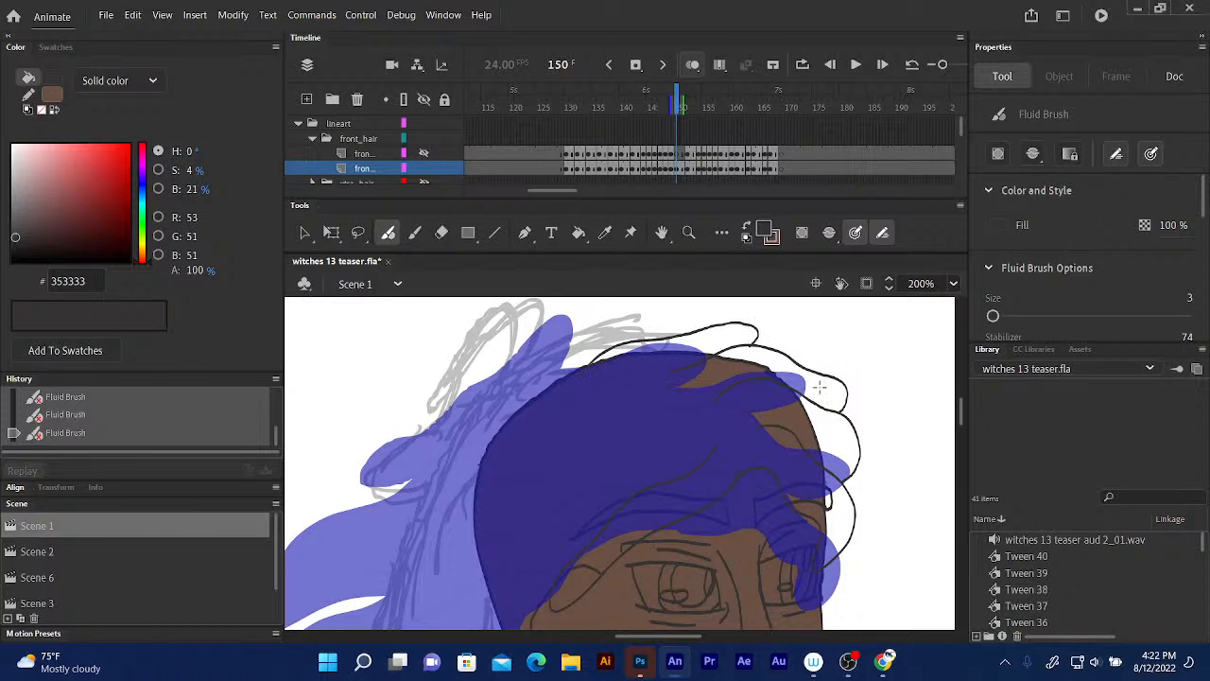
- Draw the wavy front locks hanging over the ear and down toward the neck
scroll(753, 340, down, 5)
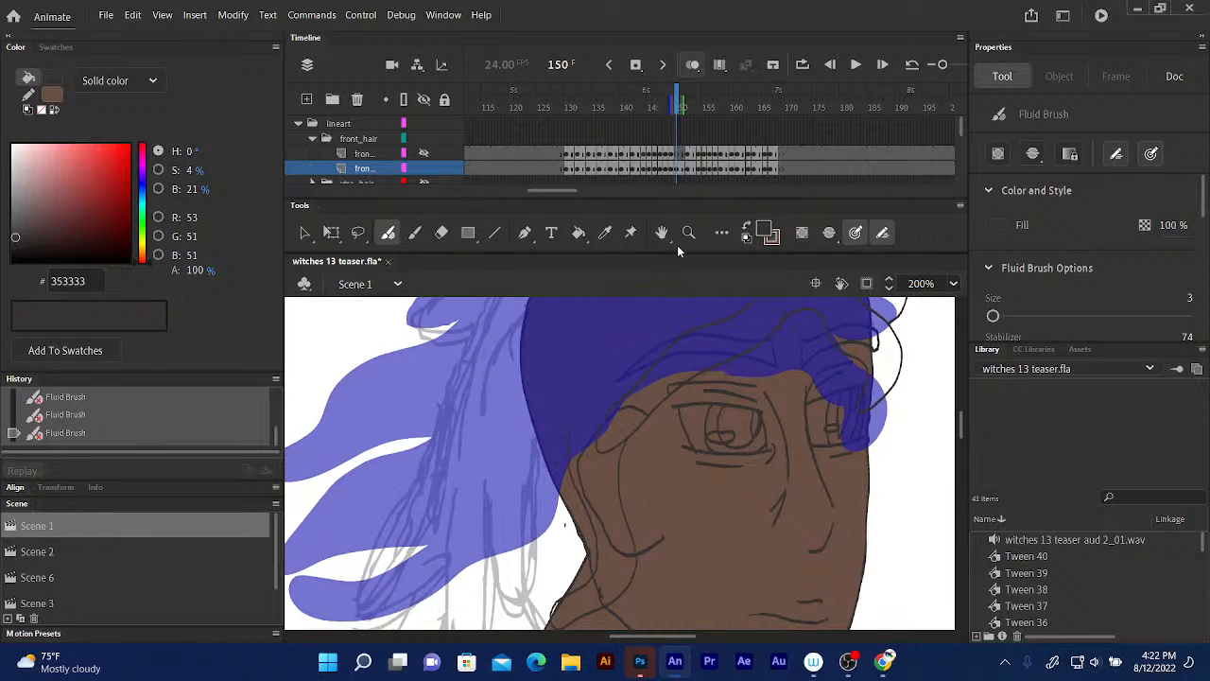
scroll(700, 435, left, 3)
scroll(729, 424, down, 2)
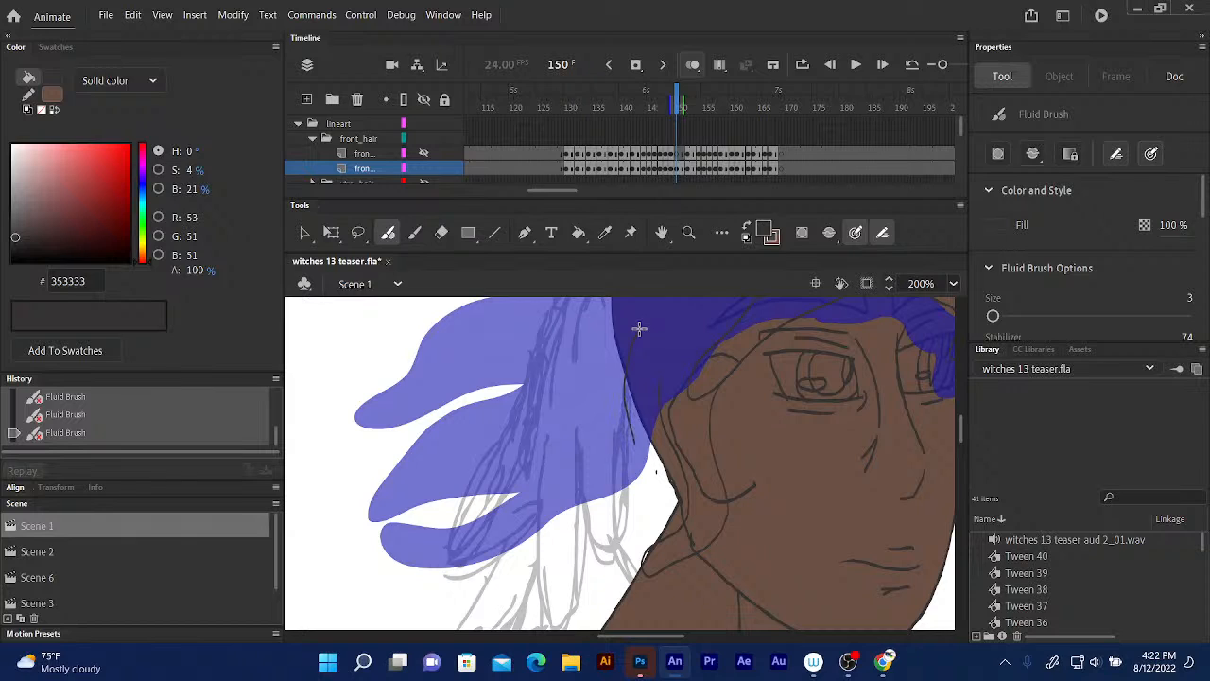
mouse_move(633, 551)
mouse_down()
mouse_move(582, 608)
mouse_move(630, 586)
mouse_up()
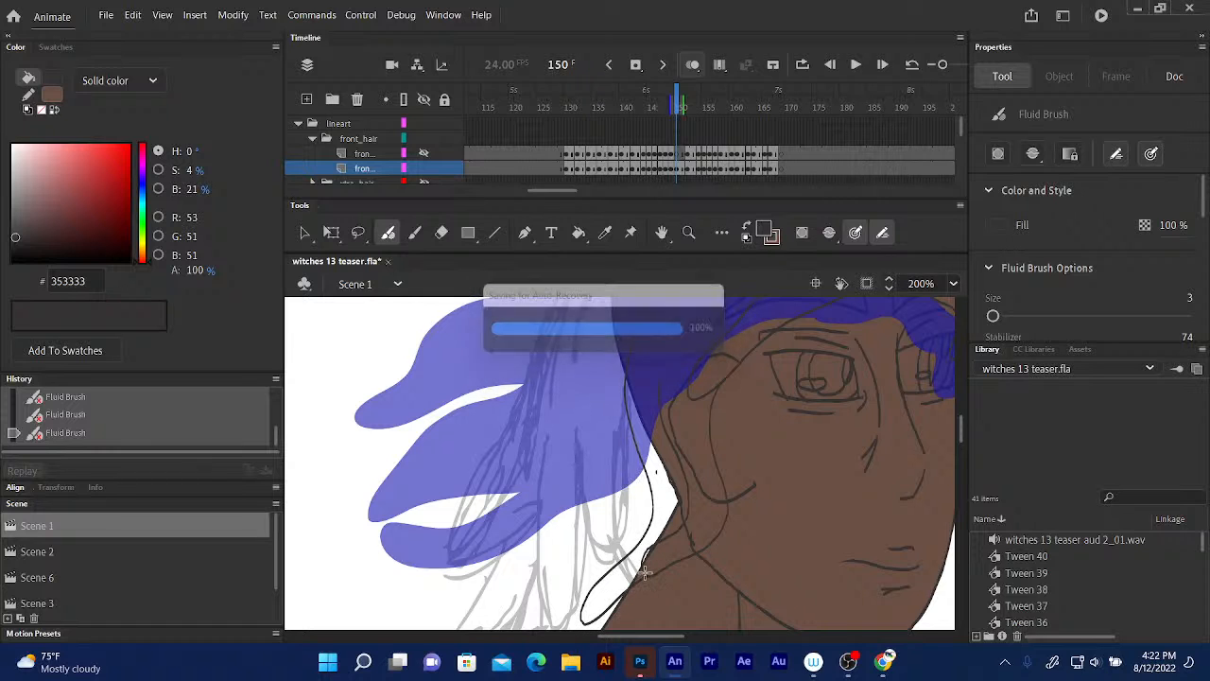
- Draw the swept-back locks along the side of the head, redrawing the rearmost one with a shorter tip
drag(646, 407, 672, 509)
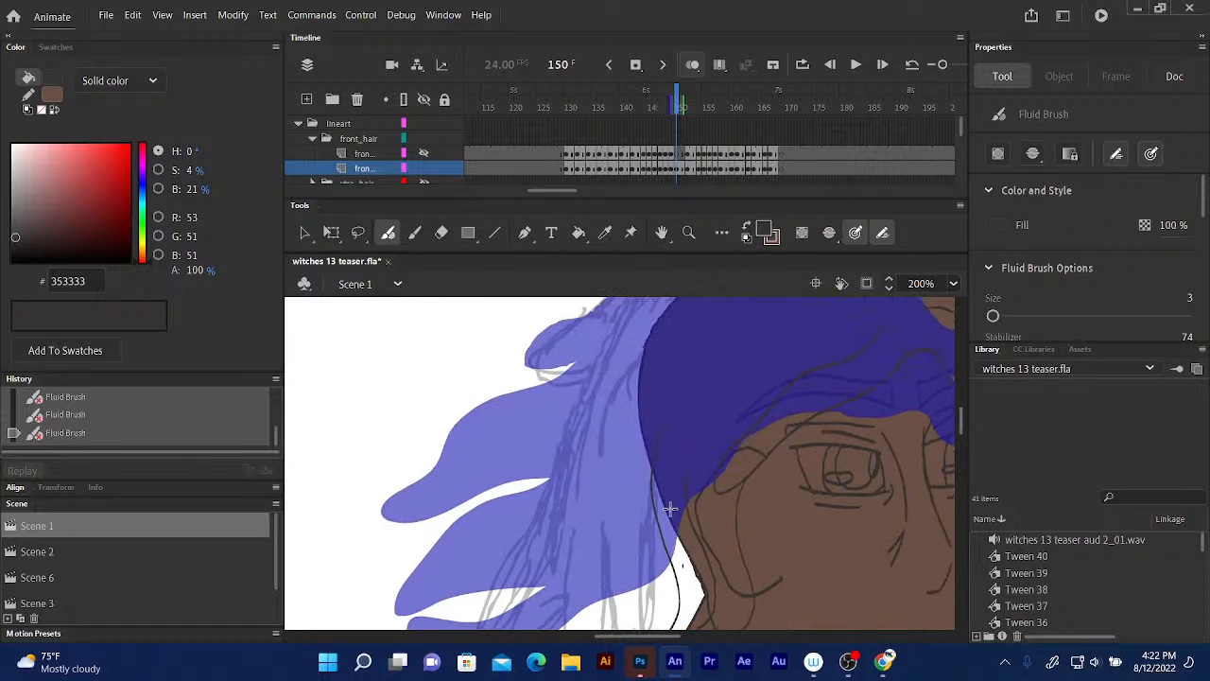
drag(697, 397, 621, 438)
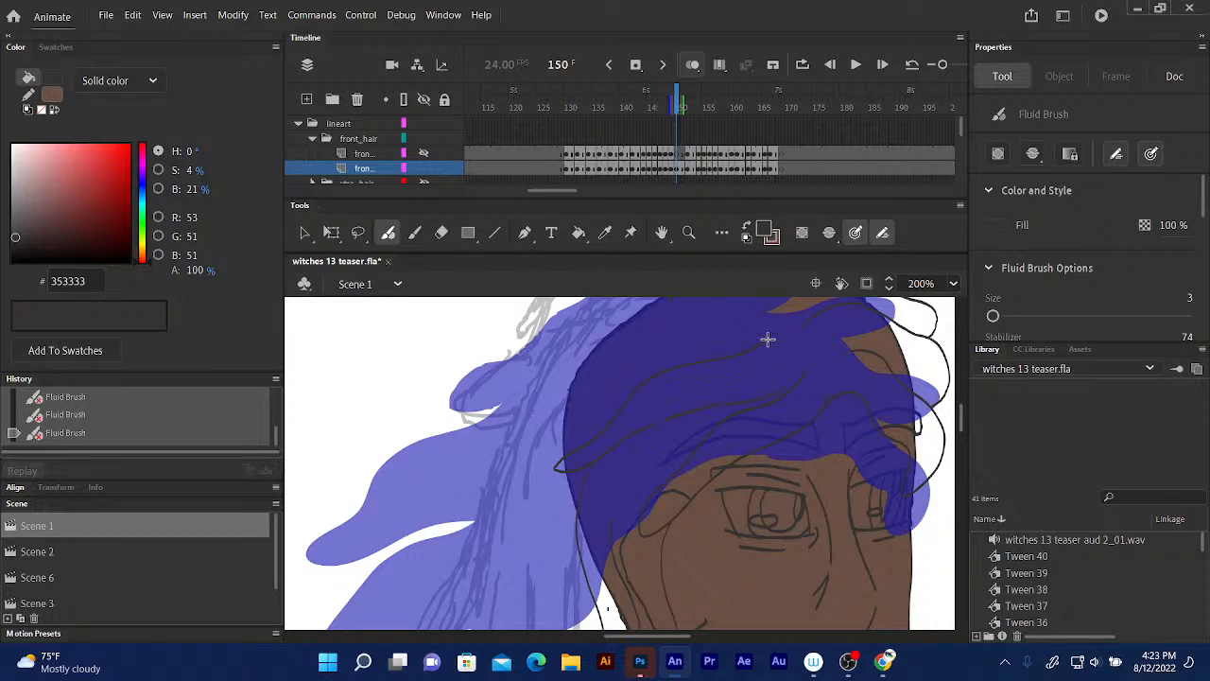
scroll(797, 321, down, 2)
scroll(797, 322, left, 1)
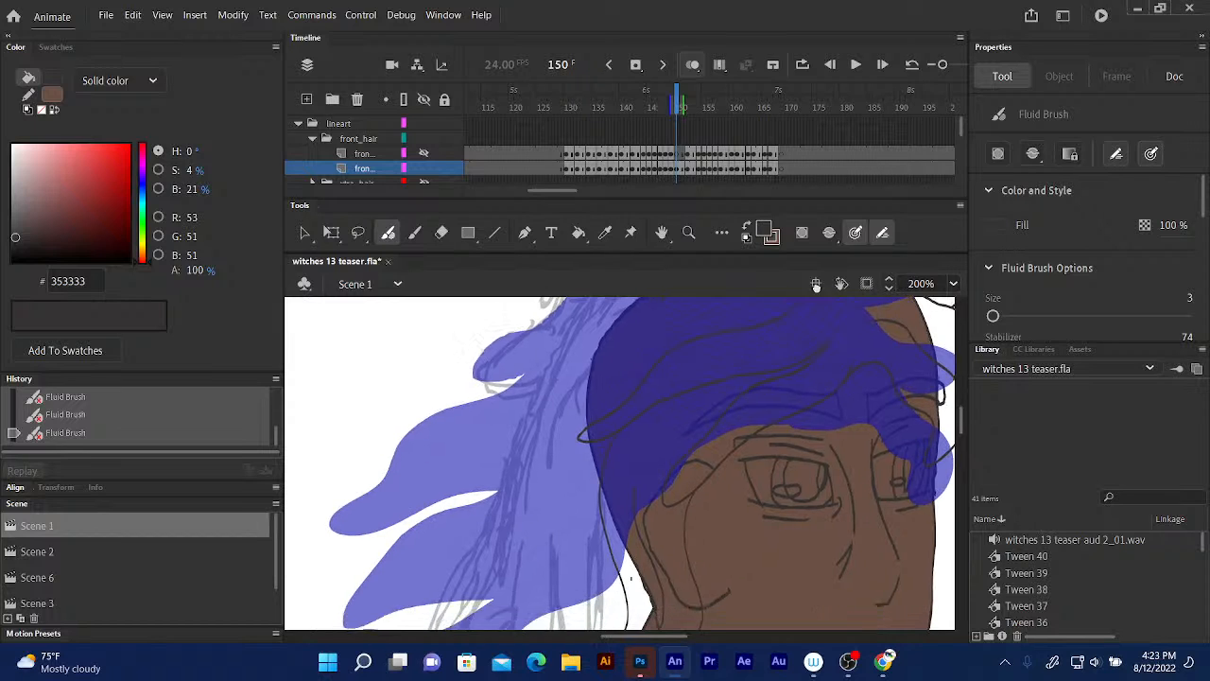
scroll(788, 313, up, 3)
scroll(789, 313, left, 1)
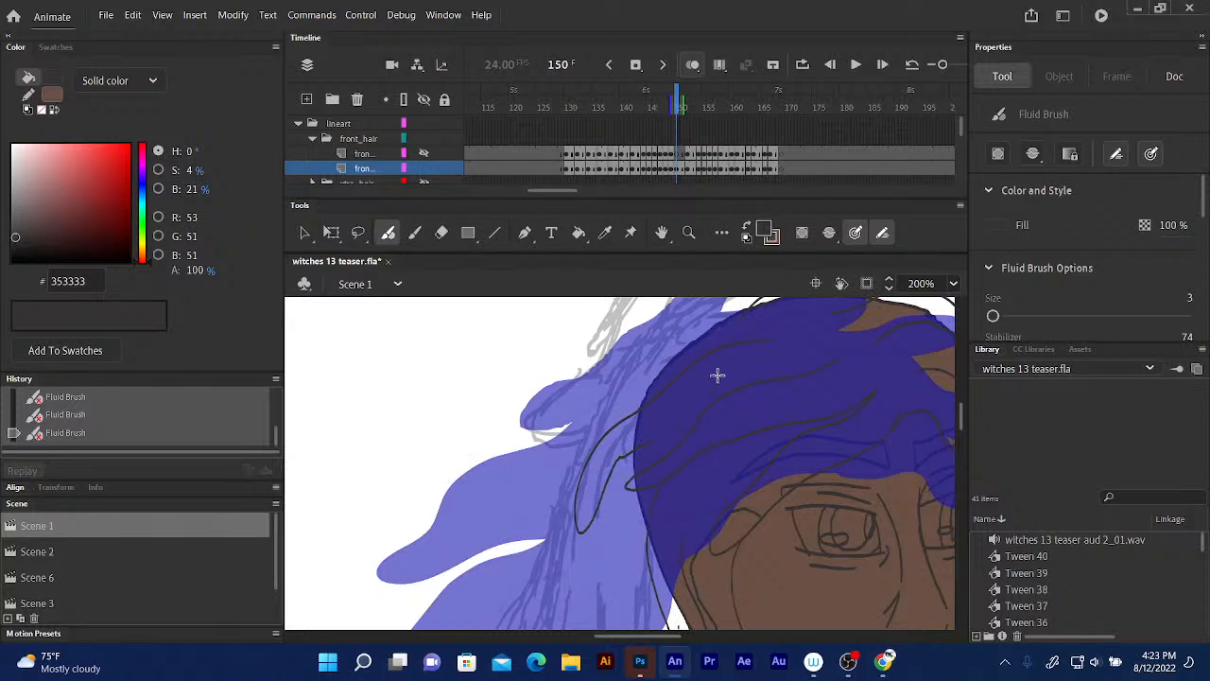
key(ctrl+z)
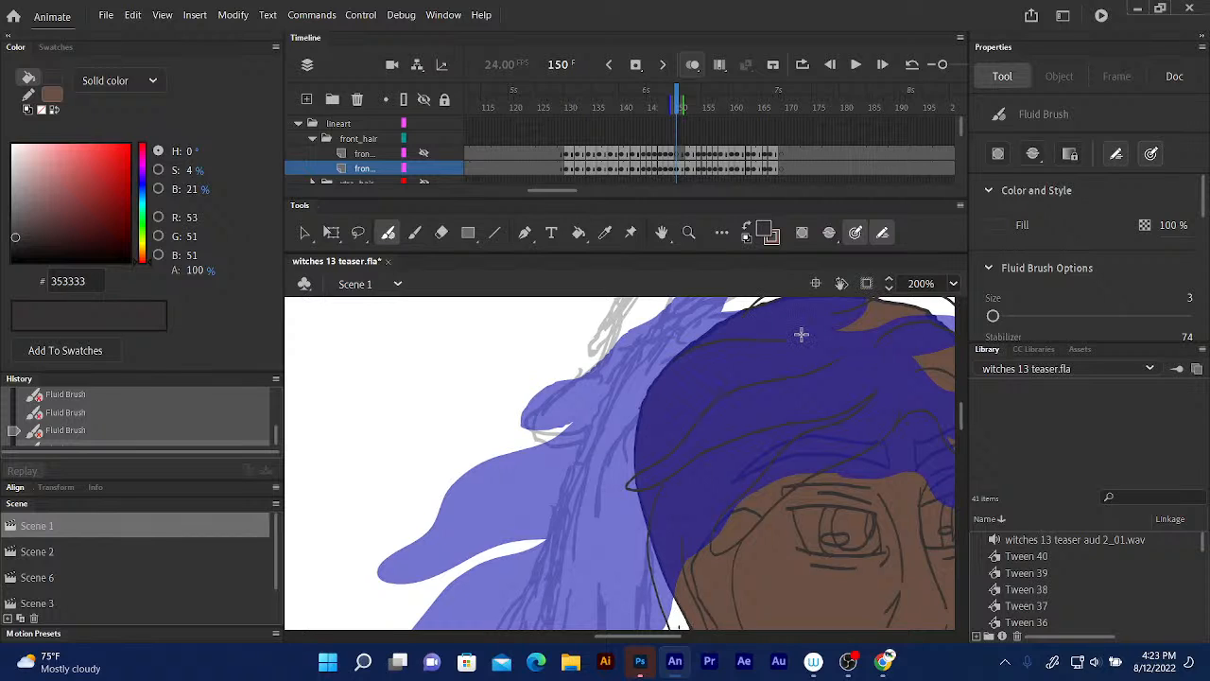
drag(641, 399, 578, 466)
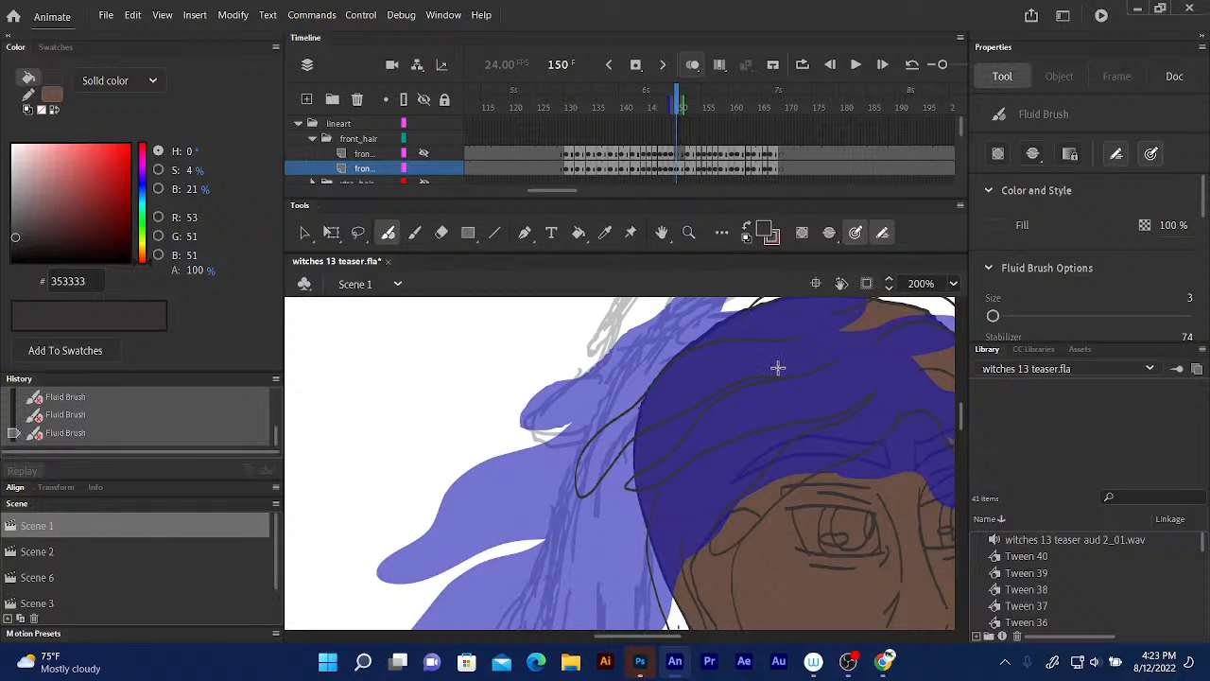
- Draw the curved lock hanging behind the side of the head with a pointed, backward-turned tip
scroll(778, 367, down, 3)
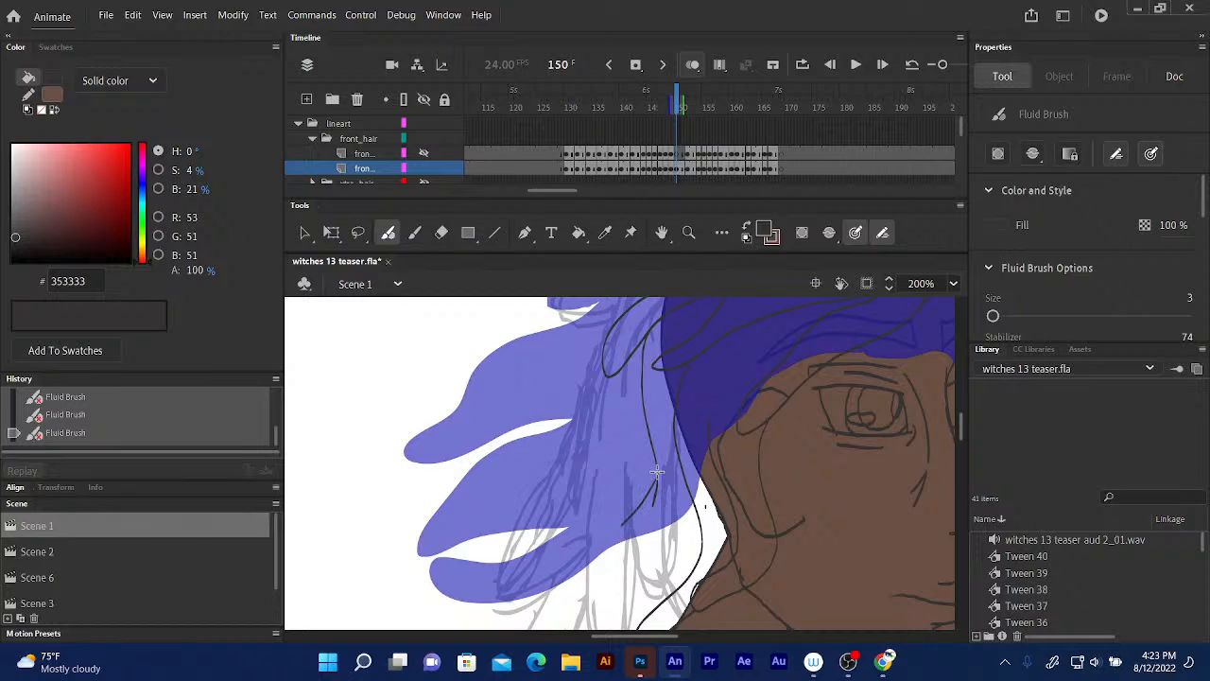
drag(616, 558, 654, 537)
drag(657, 471, 686, 470)
- Draw a backswept lock and a short upright lock at the crown to close the front hair outline
scroll(687, 470, up, 5)
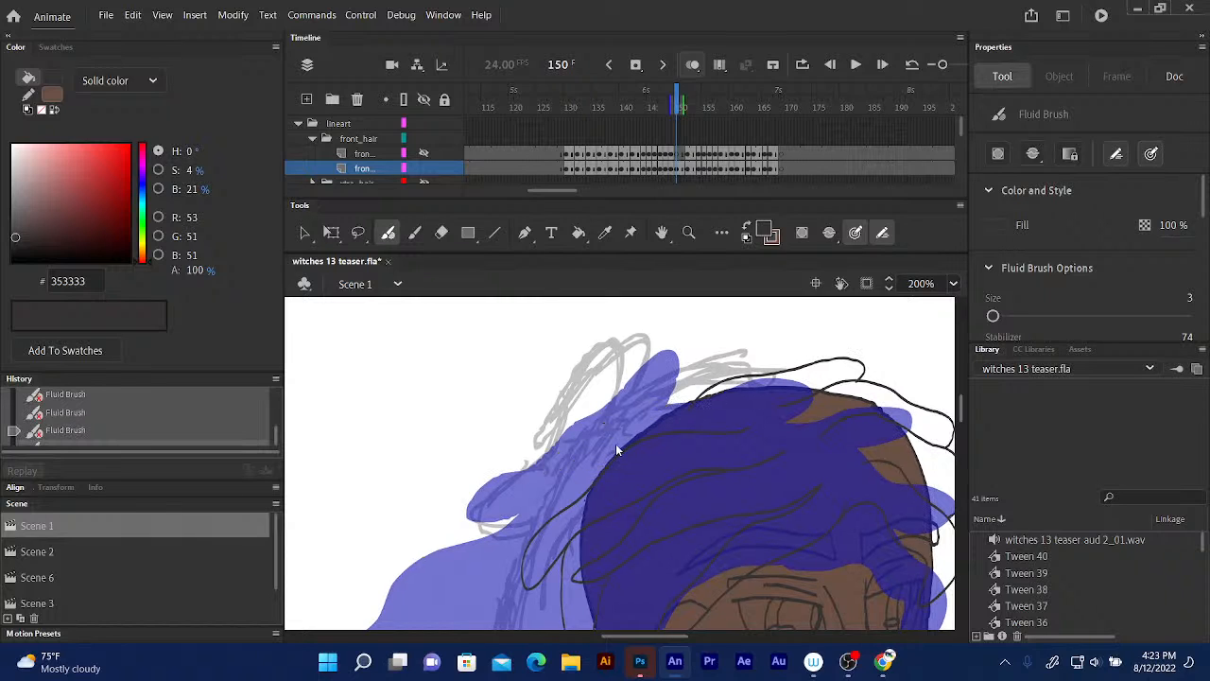
drag(636, 415, 665, 407)
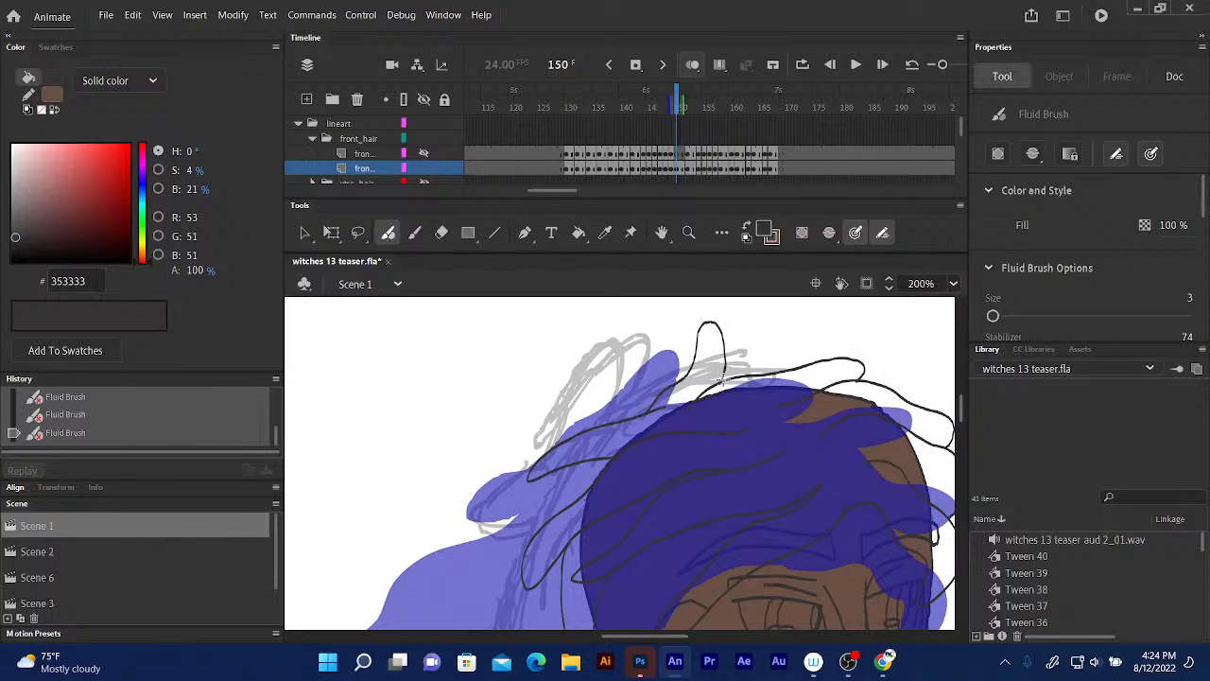
- Sample the dark gray hair color 3D3E43 from frame 149 as the Paint Bucket fill
scroll(713, 424, down, 3)
scroll(713, 362, down, 3)
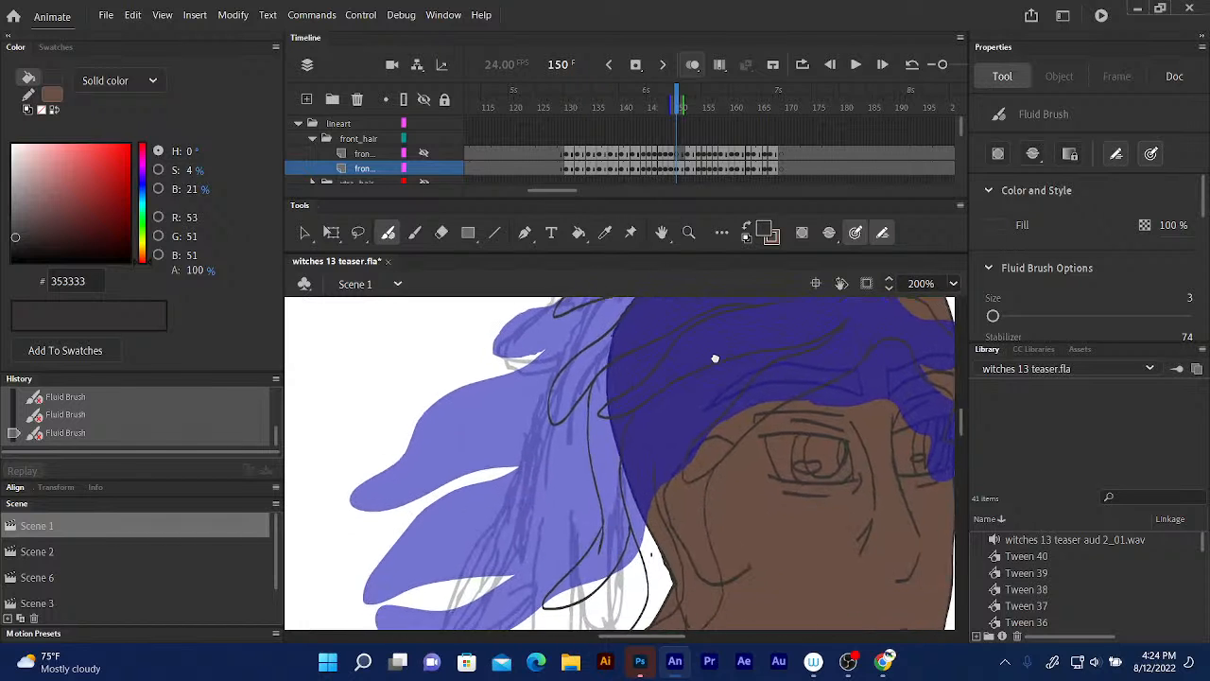
scroll(658, 417, up, 2)
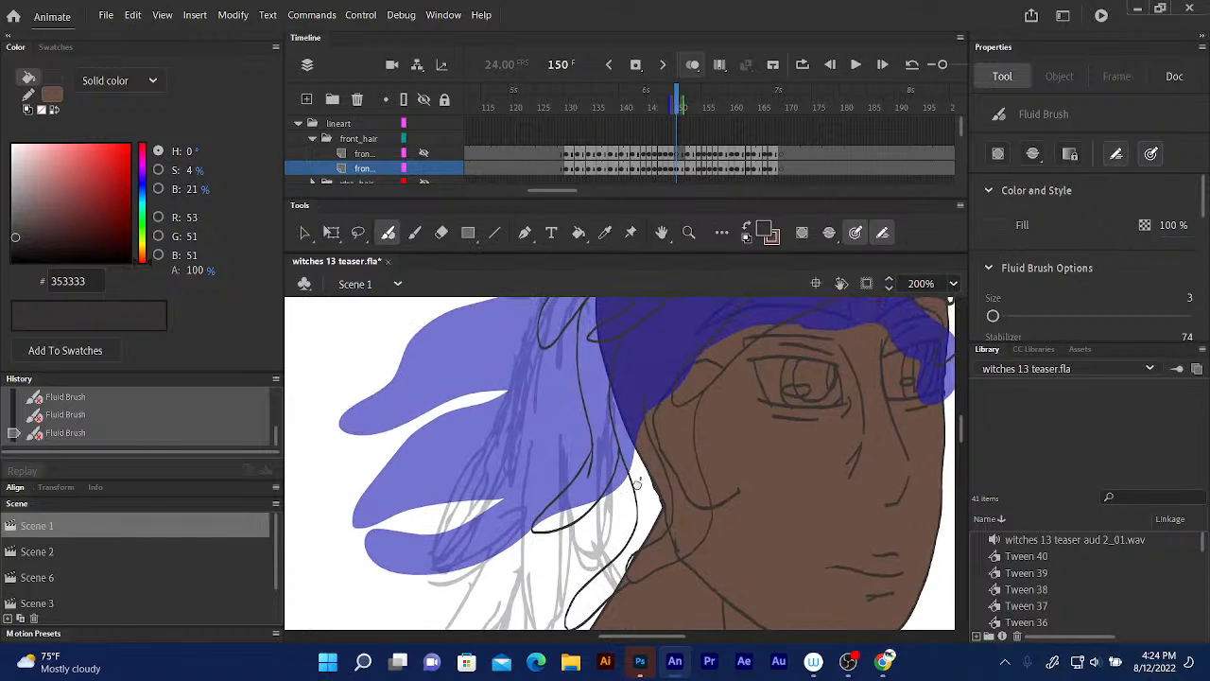
click(675, 99)
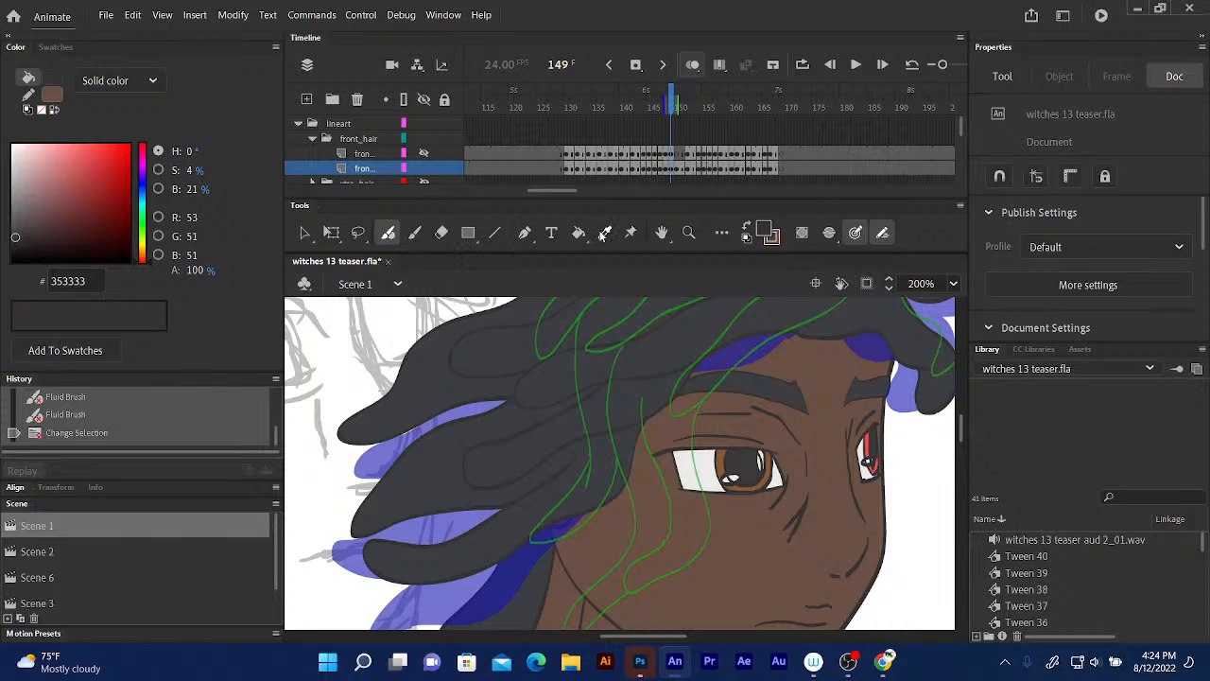
click(746, 227)
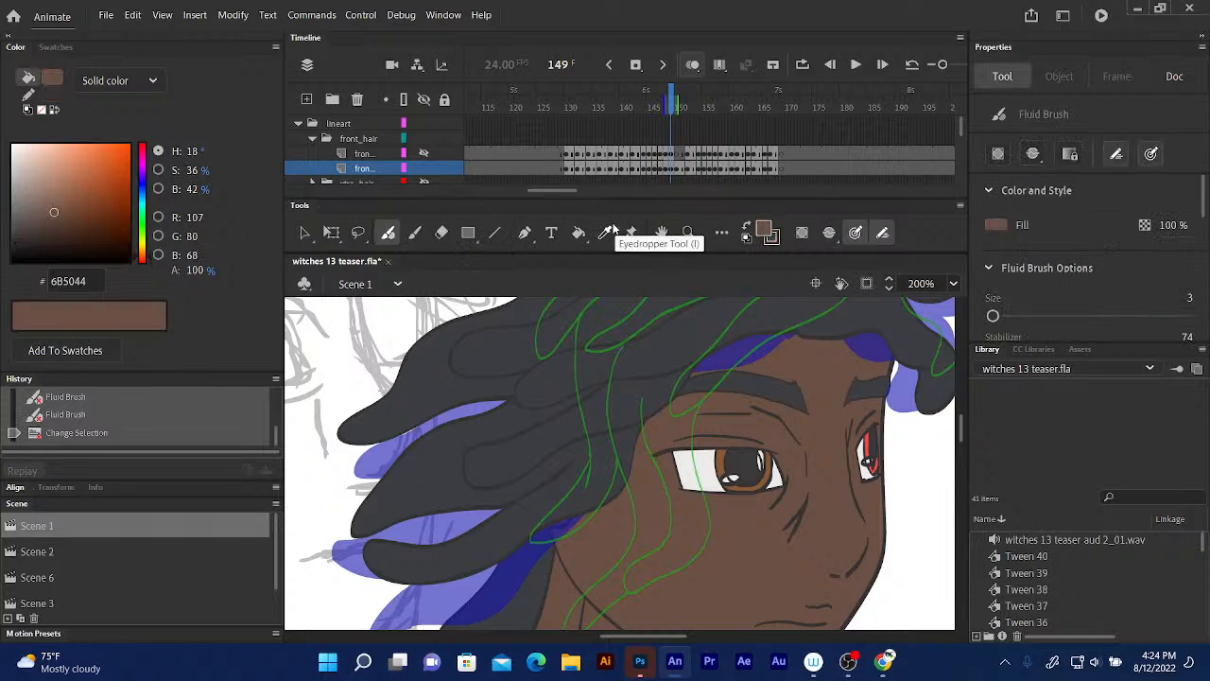
click(578, 233)
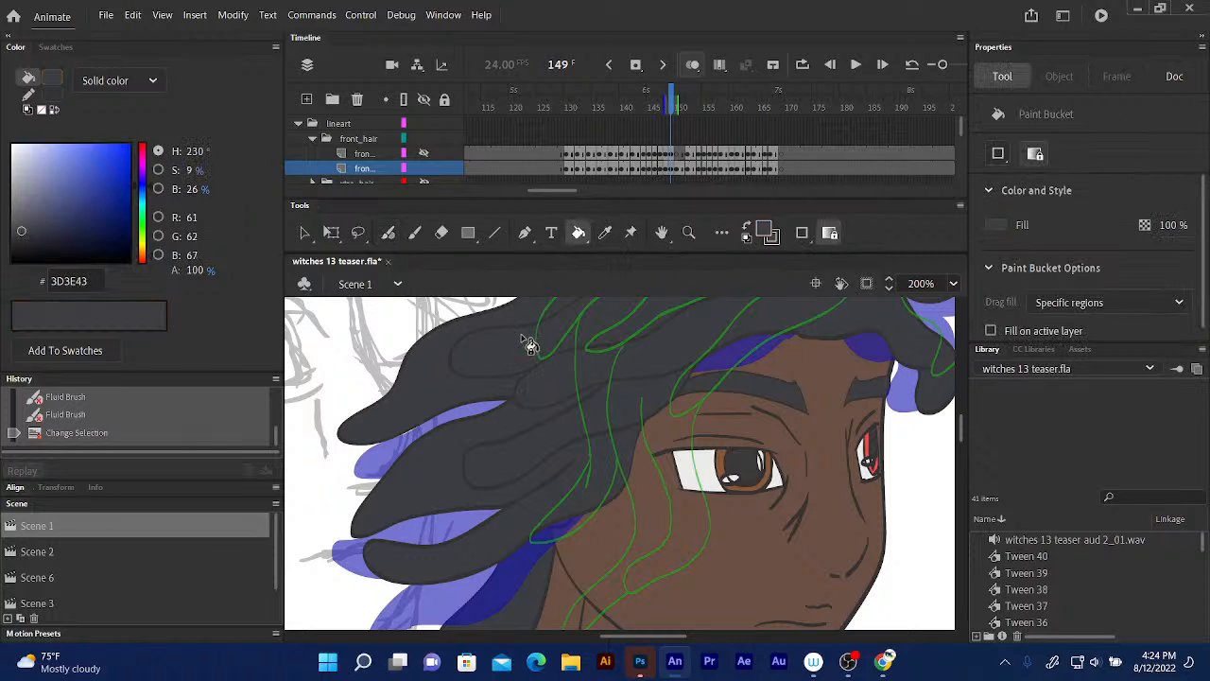
- Fill the newly drawn front hair locks at frame 150 with 3D3E43
click(676, 106)
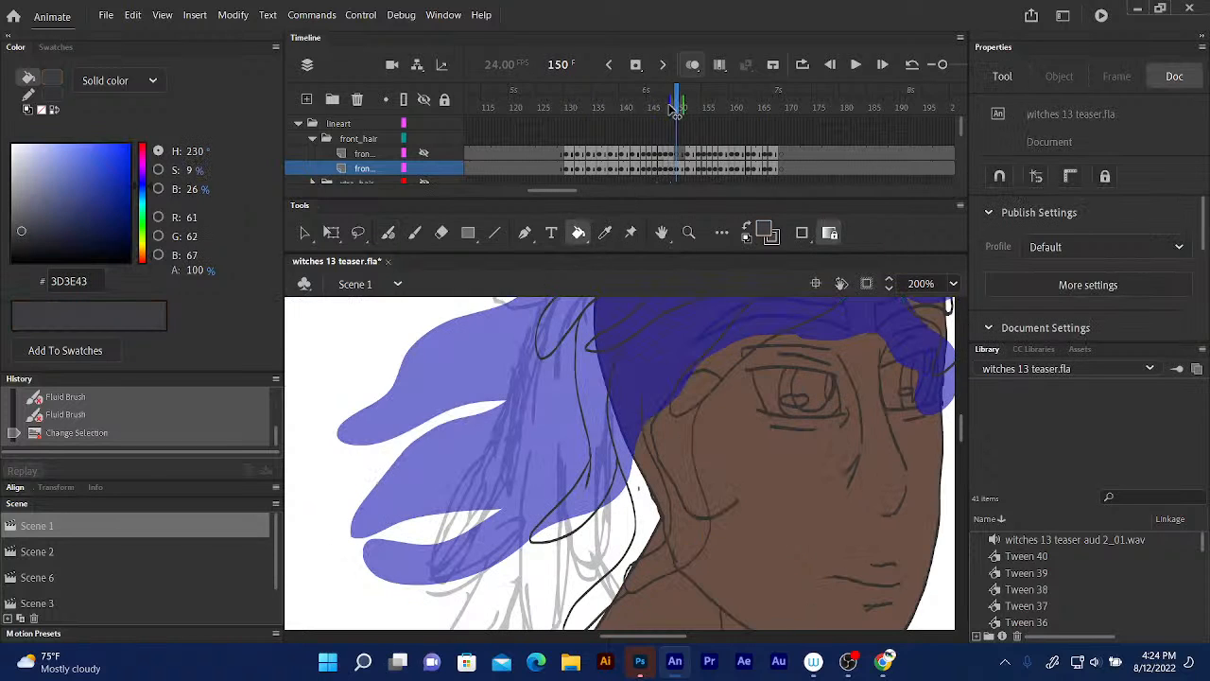
click(602, 393)
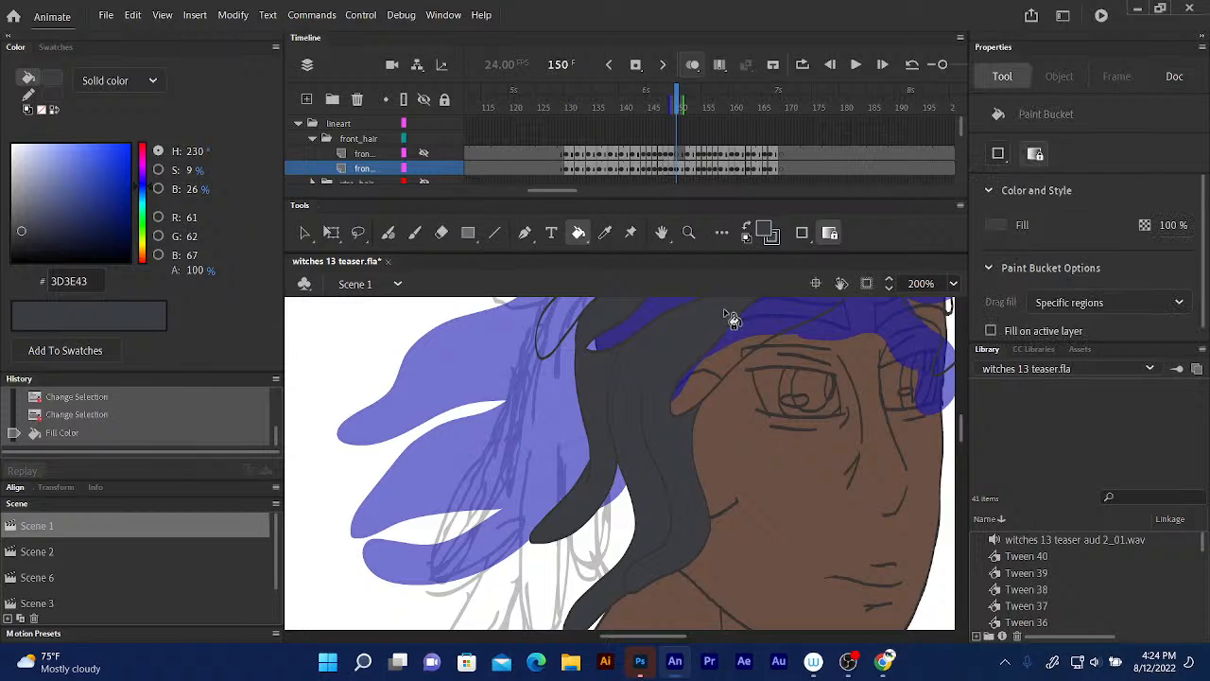
click(711, 374)
mouse_move(737, 359)
mouse_down()
mouse_move(670, 386)
mouse_move(598, 564)
mouse_up()
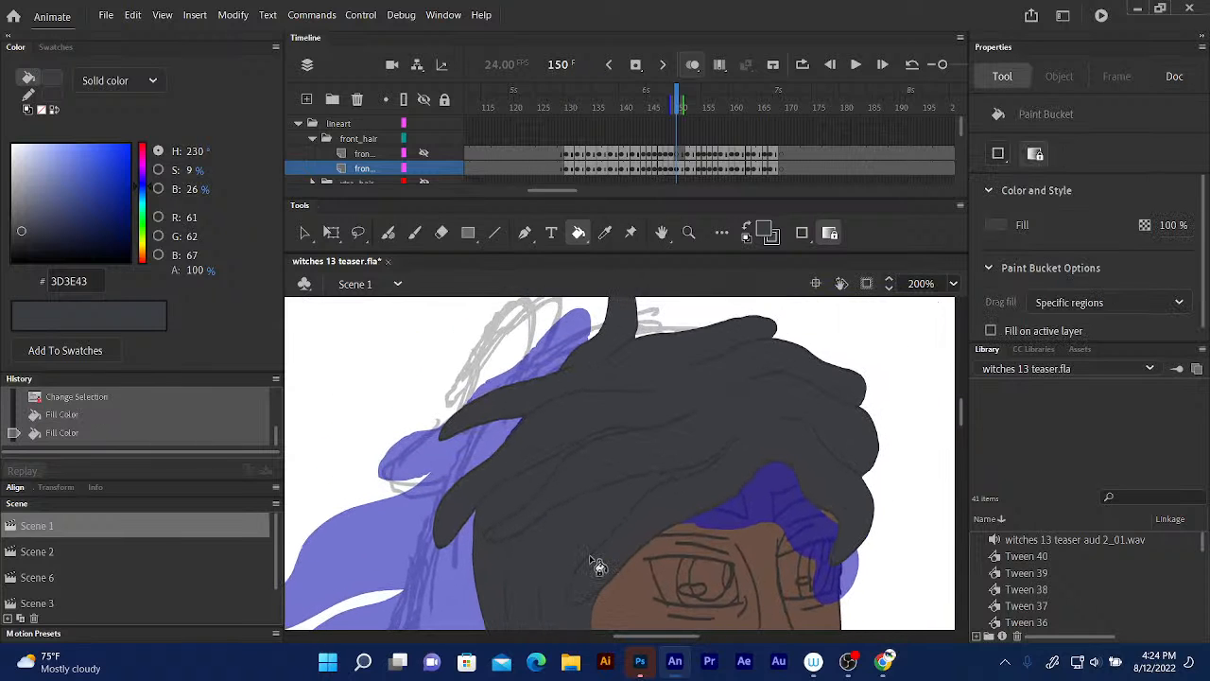
mouse_move(638, 460)
mouse_down()
mouse_move(672, 440)
mouse_move(703, 324)
mouse_move(697, 340)
mouse_up()
mouse_move(651, 410)
mouse_down()
mouse_move(700, 378)
mouse_move(659, 400)
mouse_move(627, 273)
mouse_up()
drag(676, 335, 639, 477)
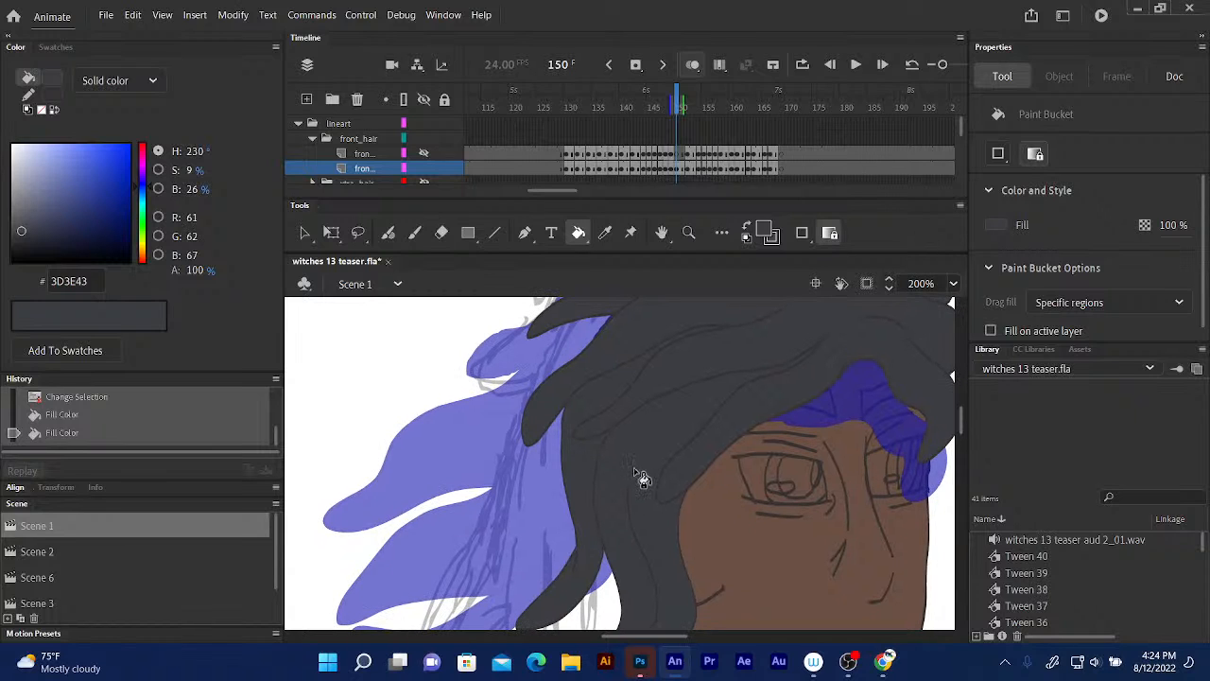
drag(615, 372, 665, 350)
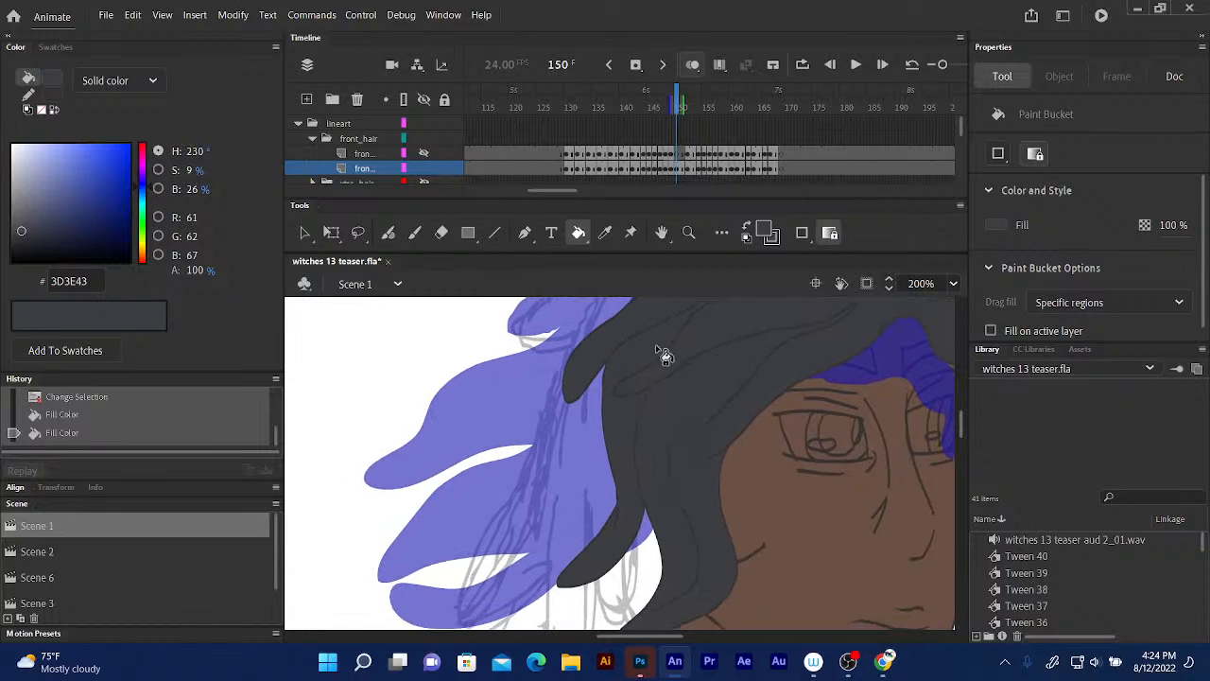
drag(665, 439, 632, 390)
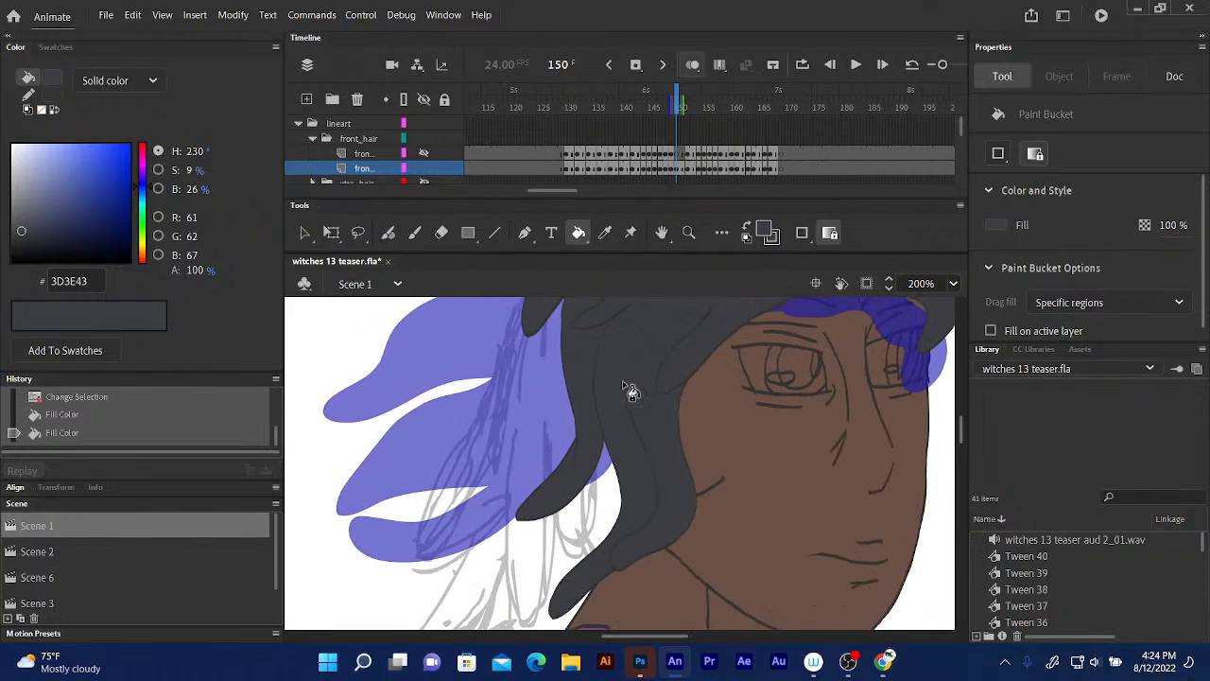
click(388, 233)
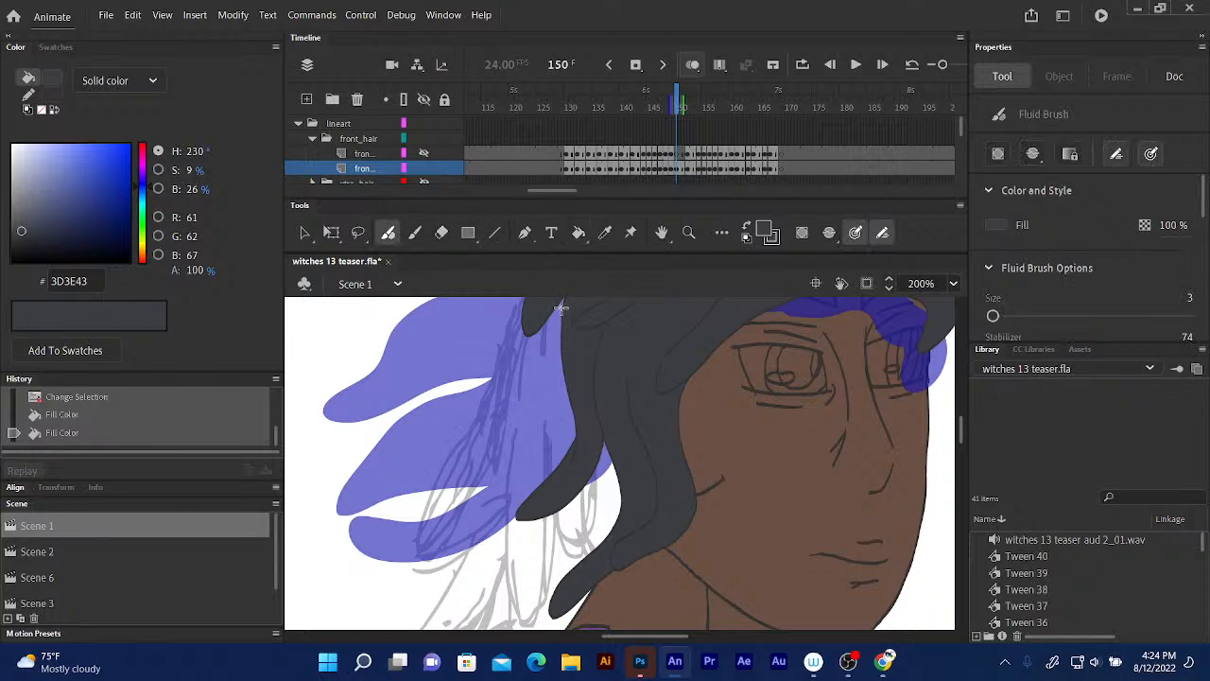
mouse_move(628, 291)
mouse_down()
mouse_move(594, 427)
mouse_move(609, 527)
mouse_move(630, 475)
mouse_up()
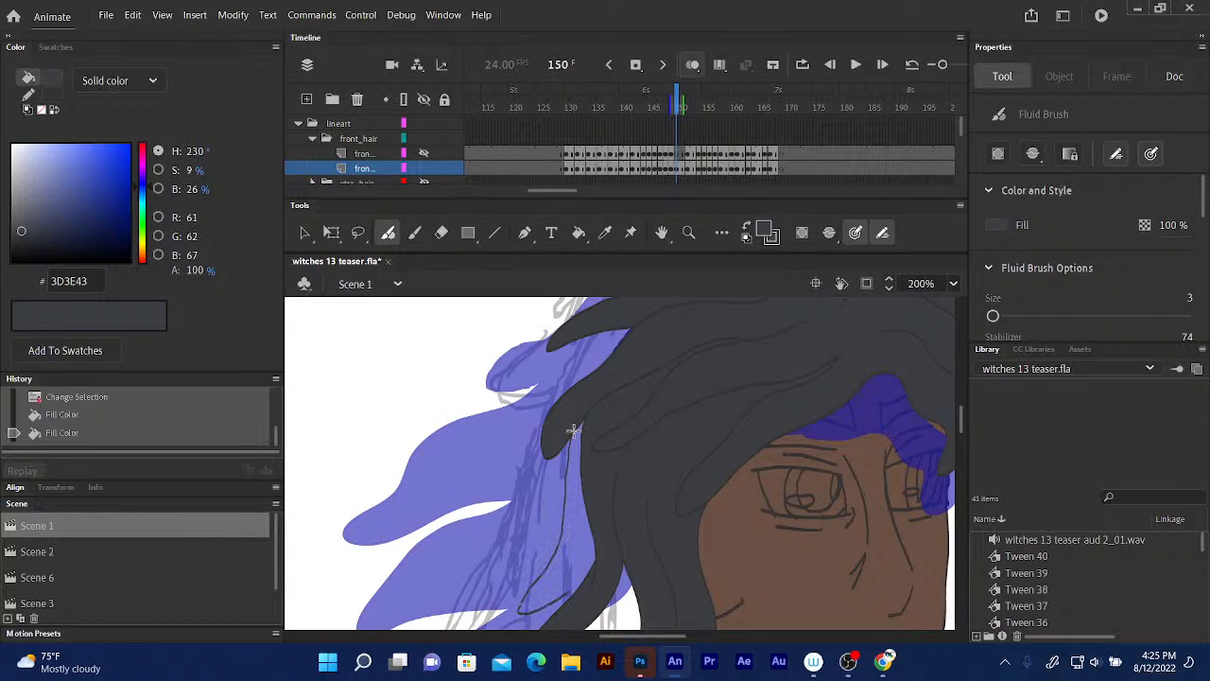
drag(637, 454, 637, 274)
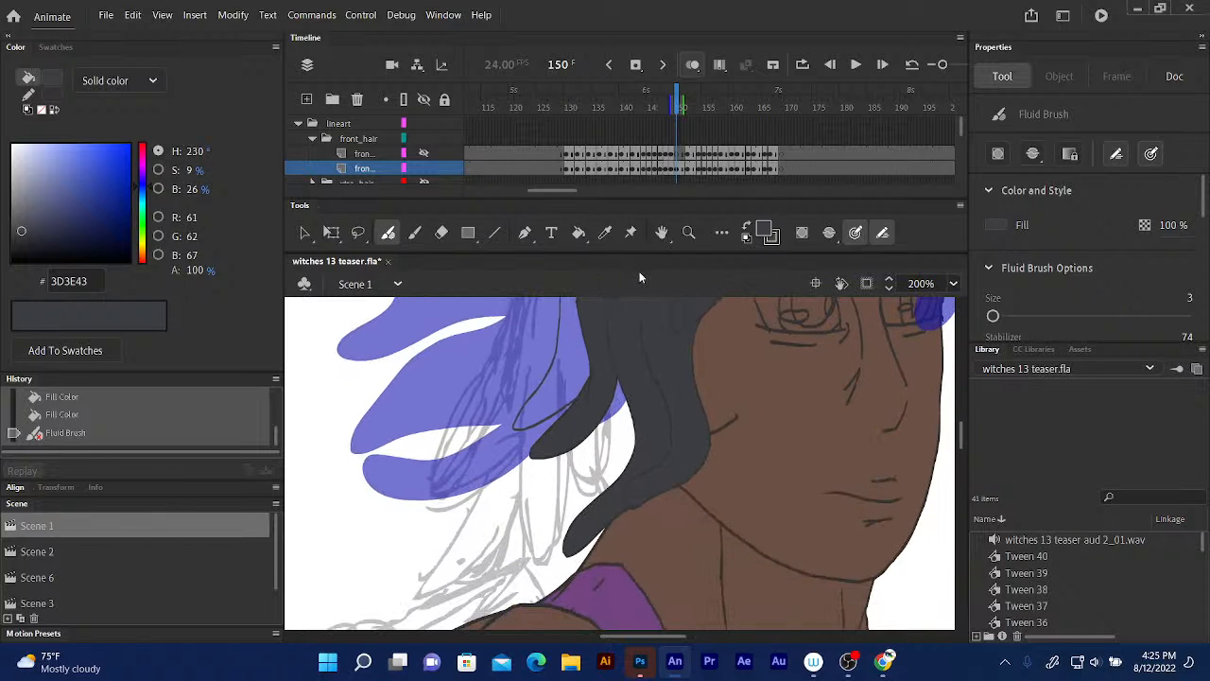
key(ctrl+z)
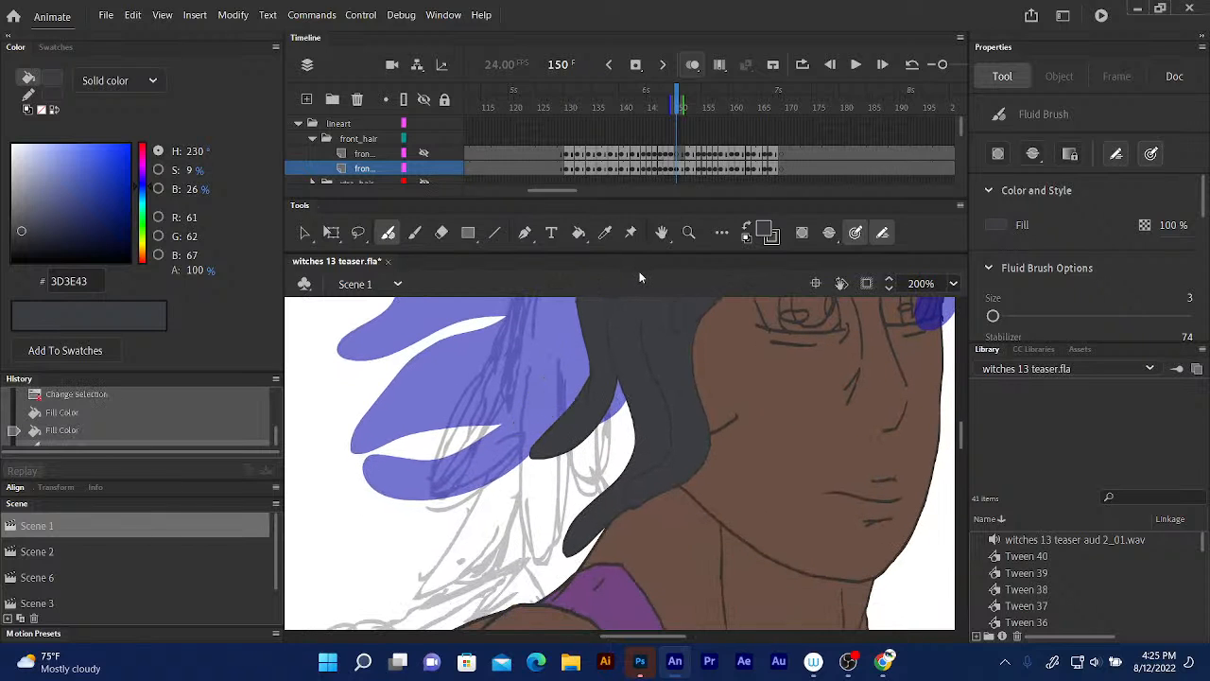
- Swap the Fluid Brush fill to 353333 and outline two pointed locks between the existing strands behind the side of the head
click(746, 228)
mouse_move(648, 332)
mouse_down()
mouse_move(715, 498)
mouse_move(738, 482)
mouse_up()
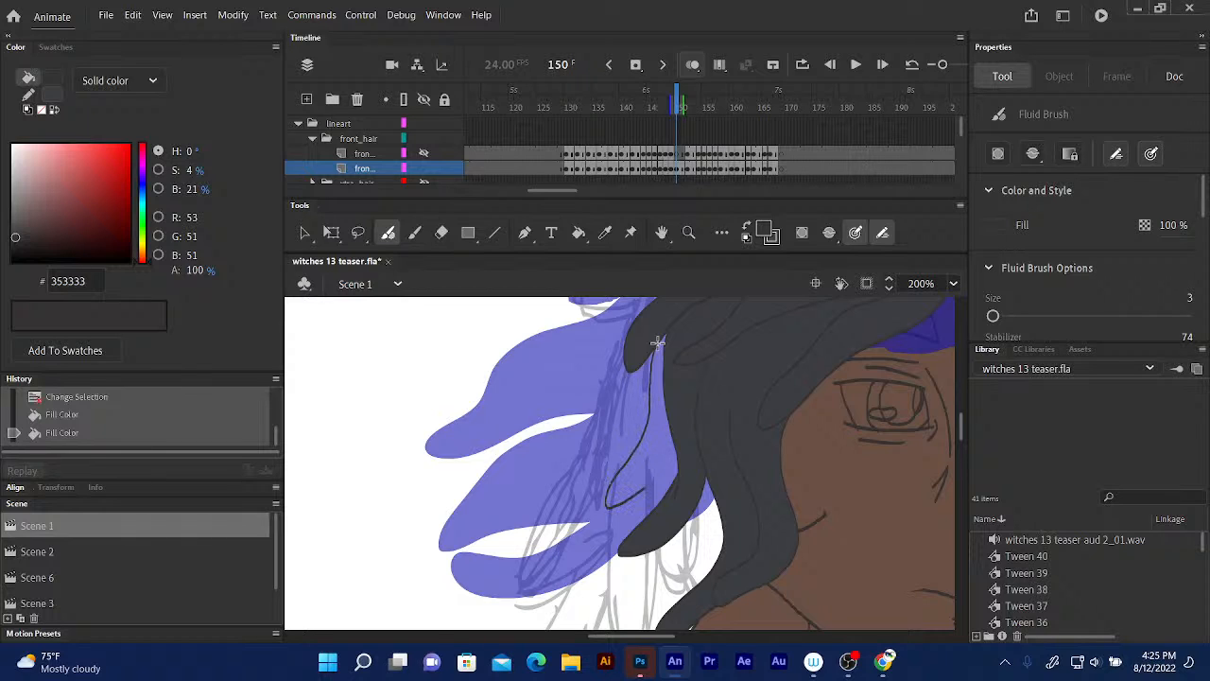
drag(657, 343, 694, 442)
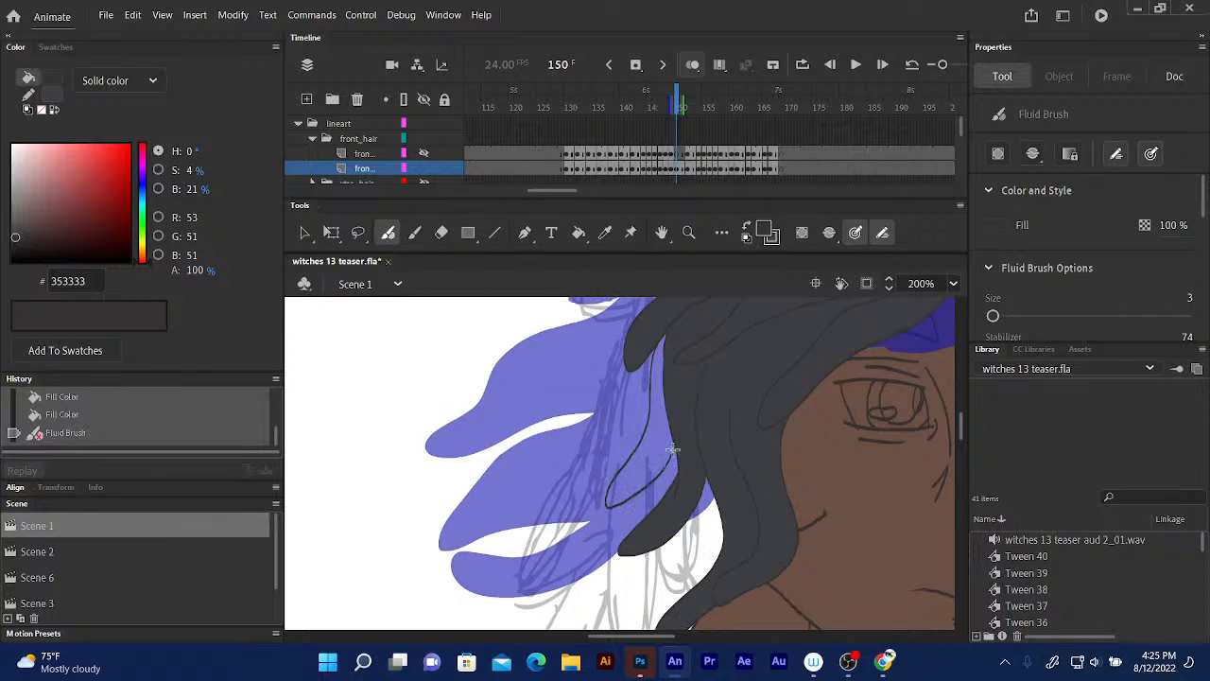
drag(683, 380, 687, 314)
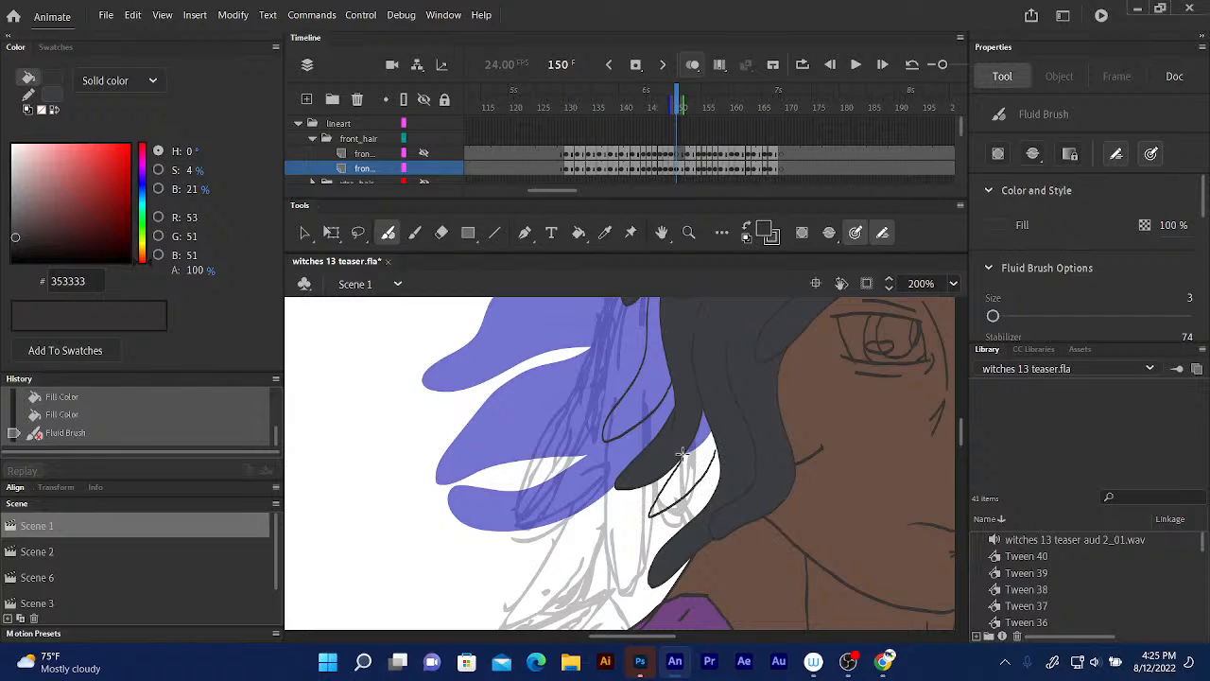
drag(653, 512, 718, 445)
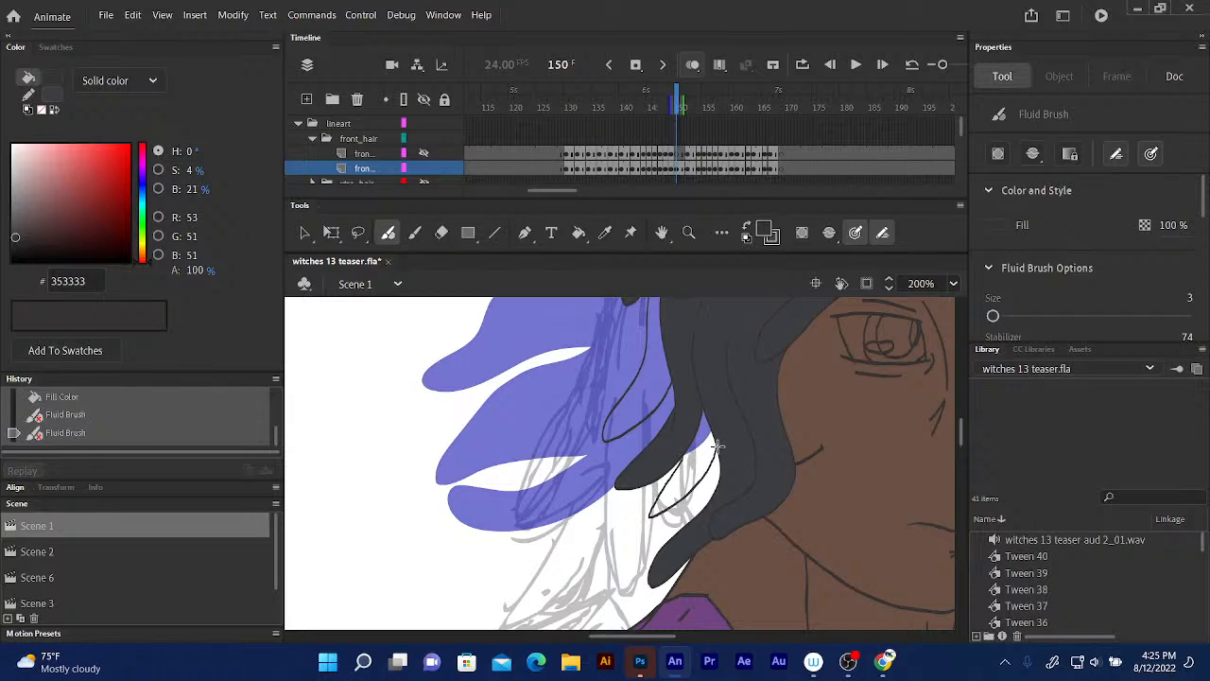
- Swap the fill back to 3D3E43 and fill the two new pointed hair locks
click(747, 229)
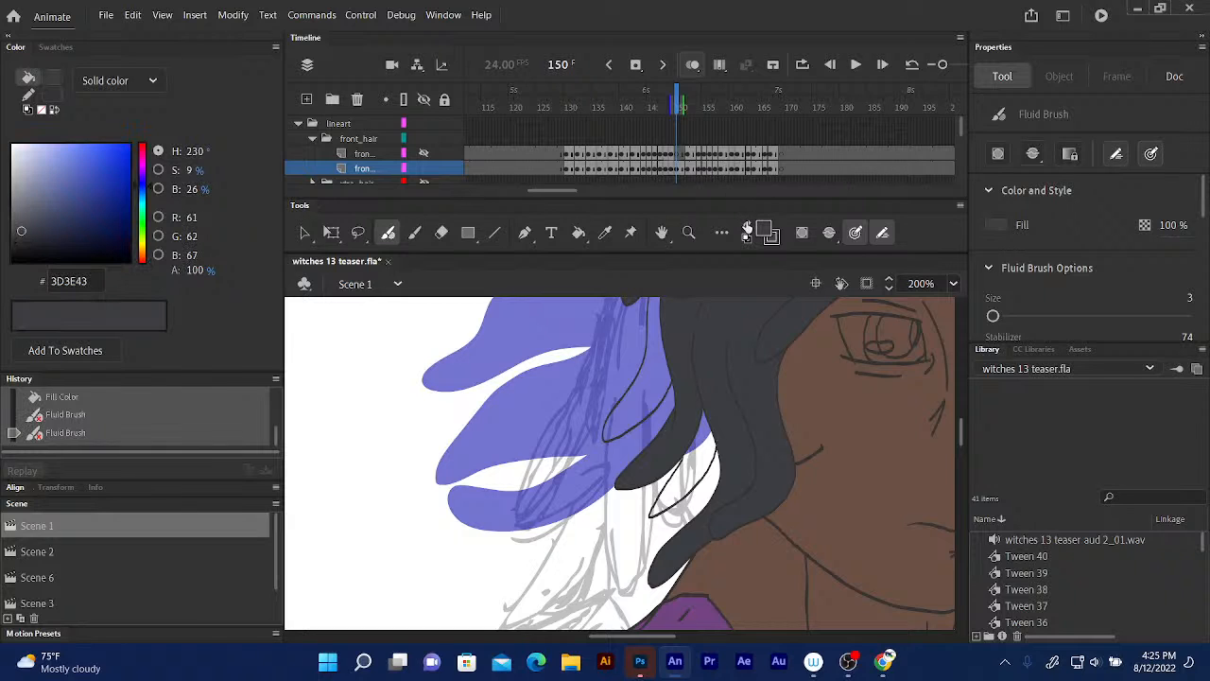
click(578, 233)
click(662, 408)
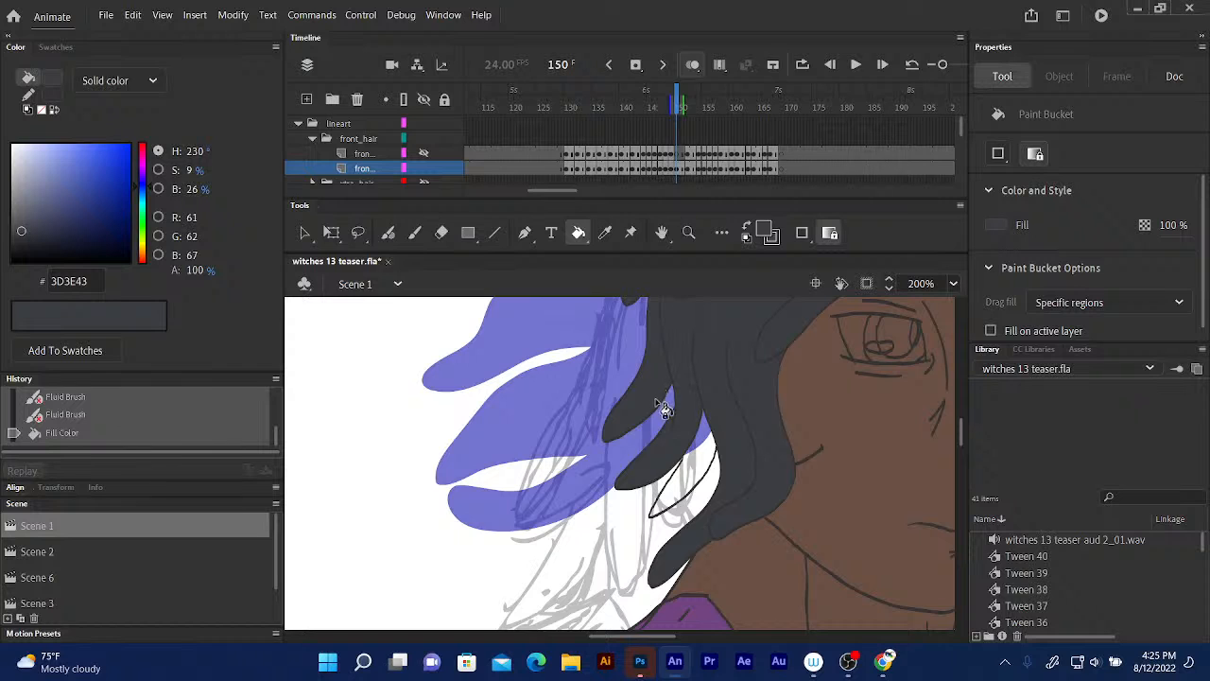
click(697, 469)
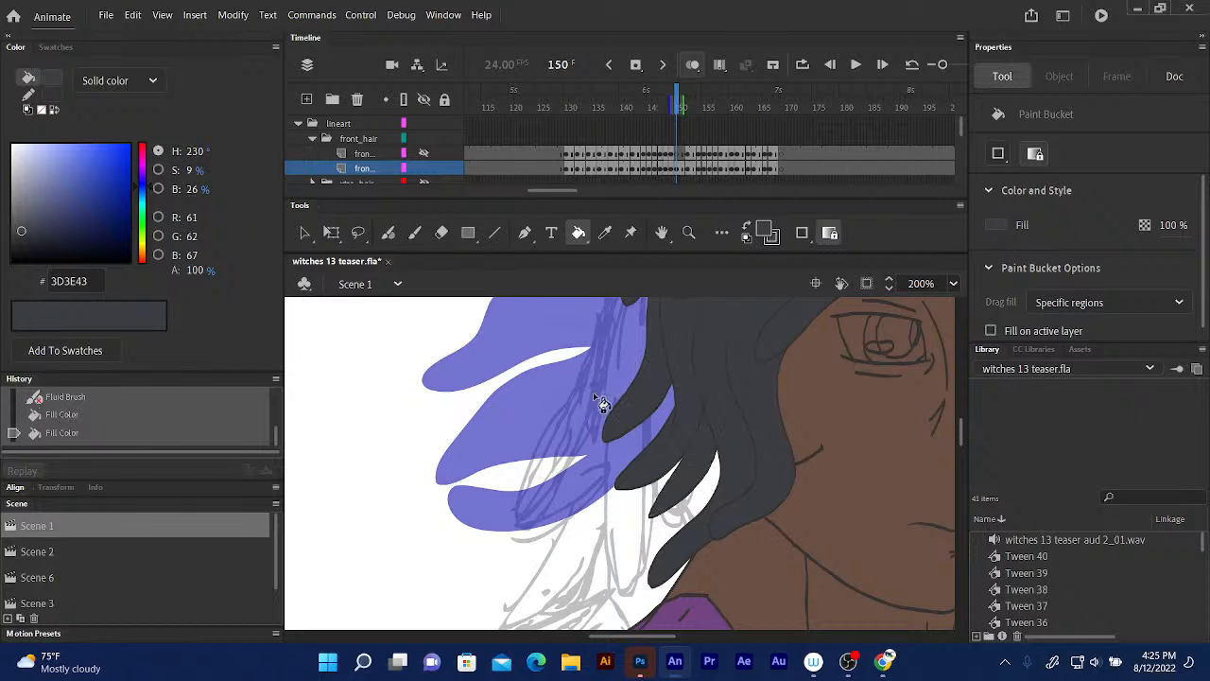
- Sample the pupil color 3D3A3A from the near eye at frame 149 and return to frame 150
drag(580, 400, 508, 514)
mouse_move(548, 444)
mouse_down()
mouse_move(513, 425)
mouse_move(451, 327)
mouse_up()
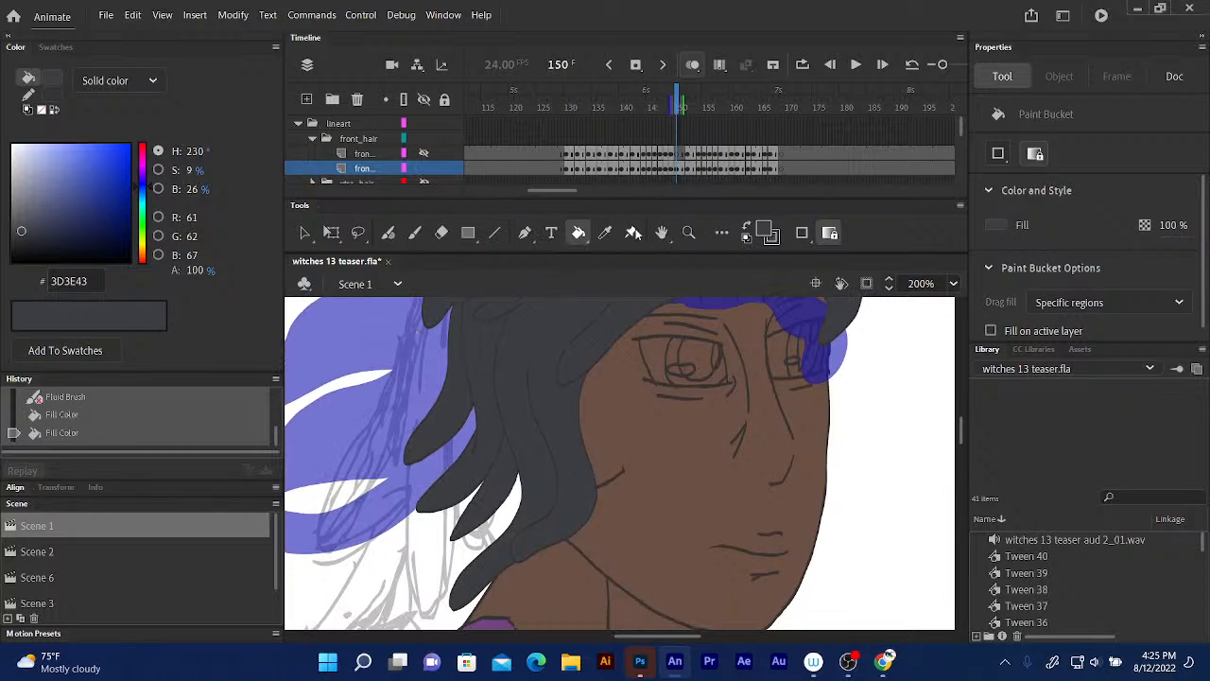
click(675, 106)
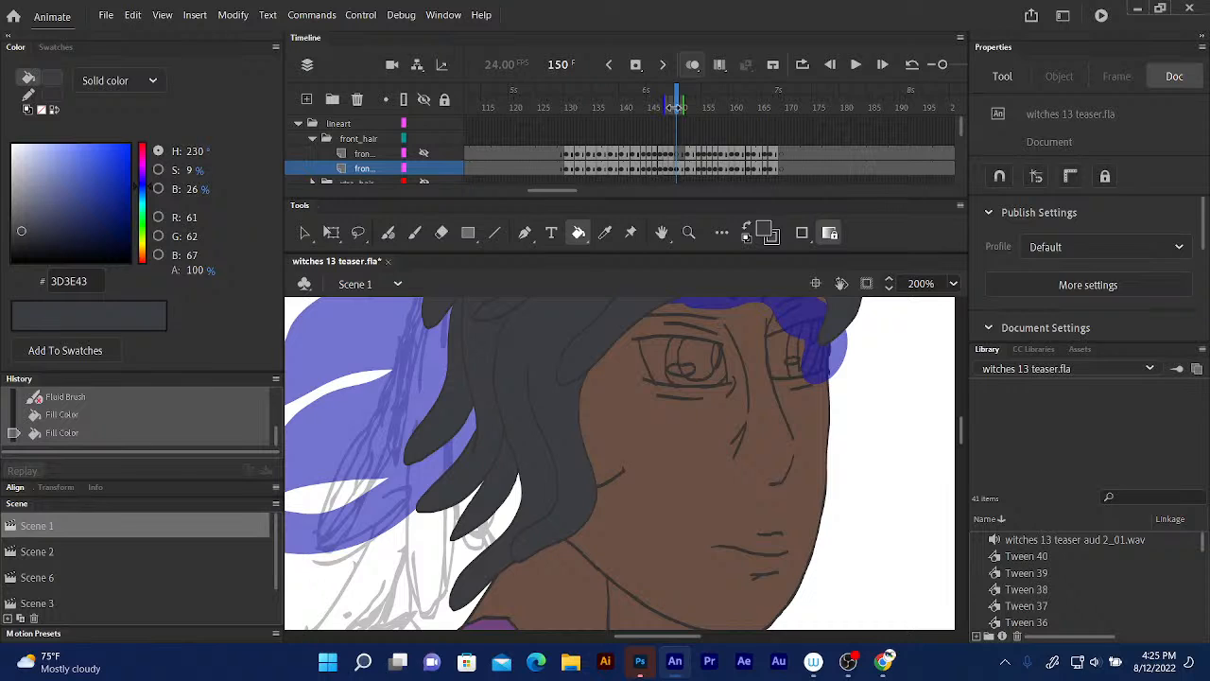
click(670, 125)
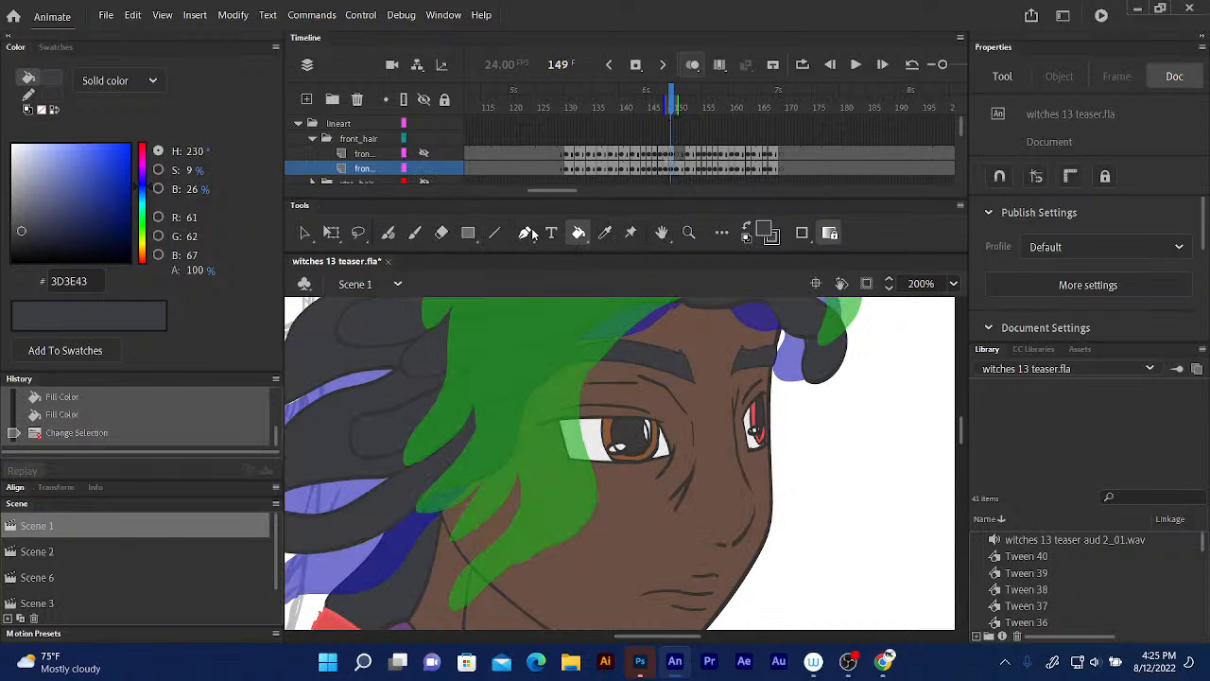
click(605, 233)
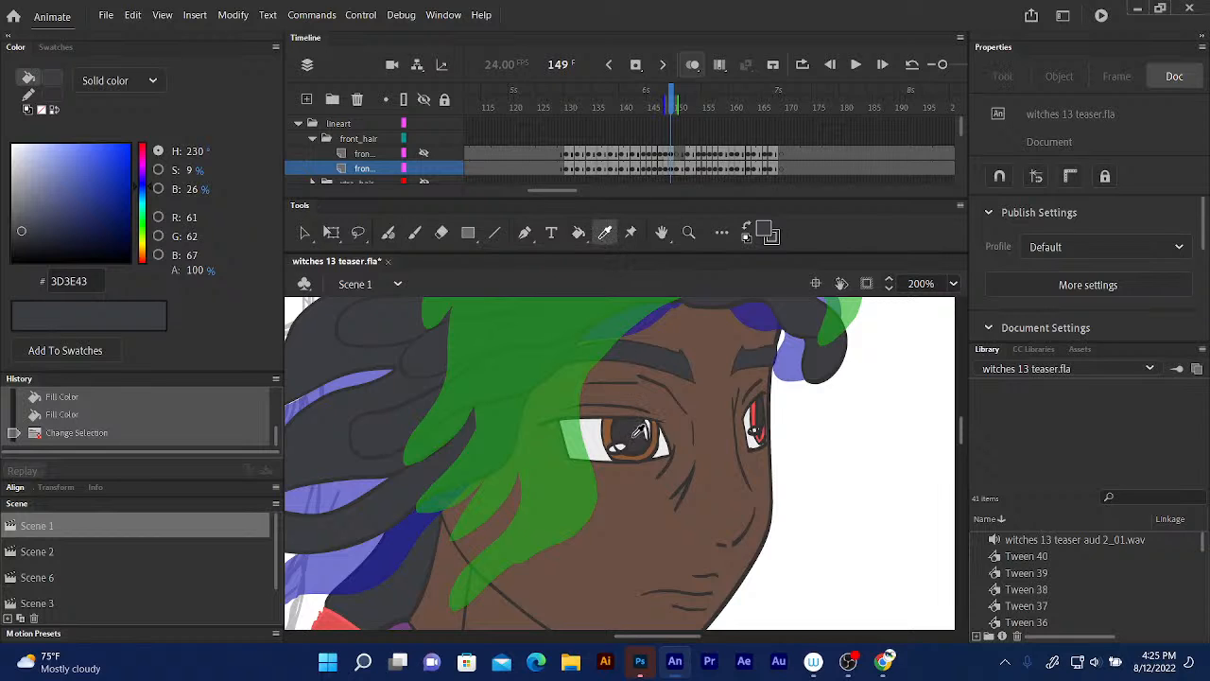
click(639, 431)
click(679, 129)
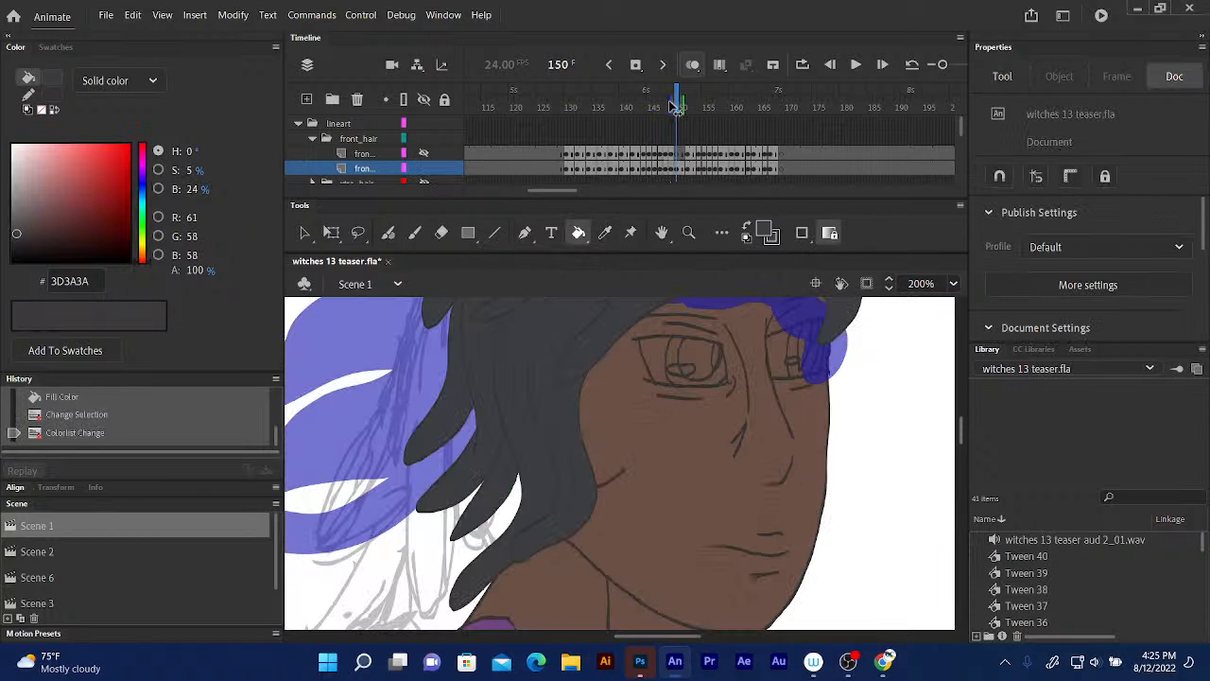
- Unlock the lower eyes layer and fill the pupils at frame 150 with 3D3A3A
click(800, 353)
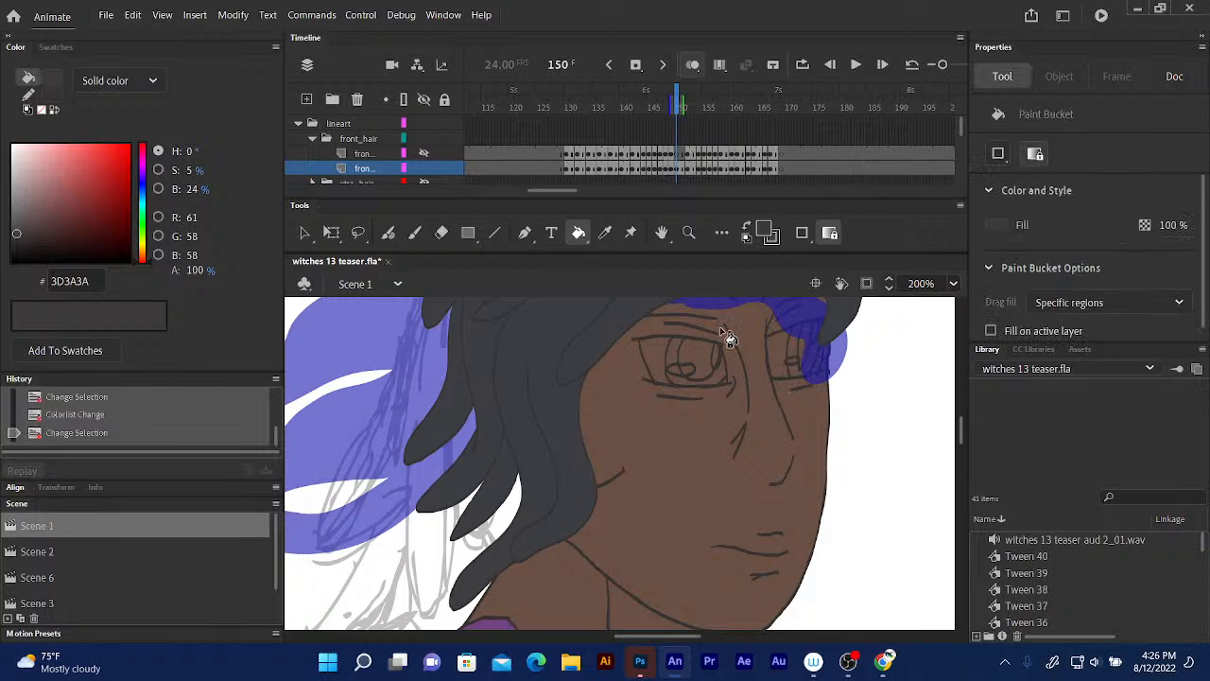
scroll(960, 123, down, 5)
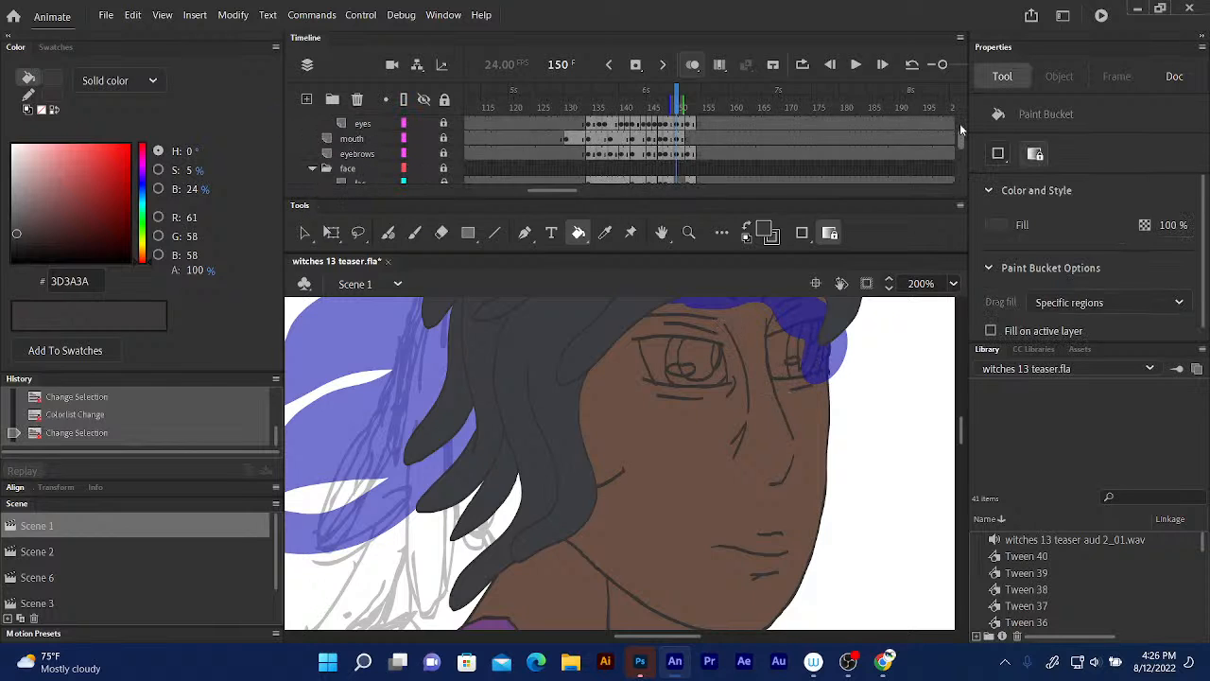
scroll(959, 123, down, 3)
scroll(960, 123, up, 3)
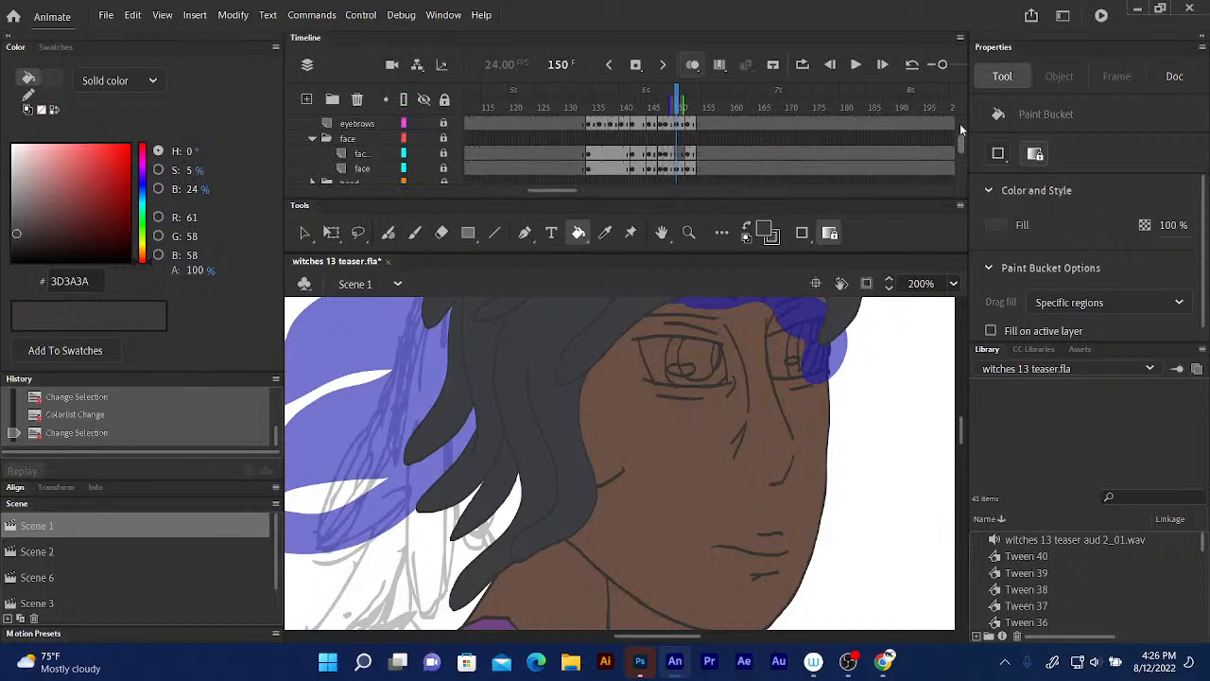
scroll(959, 123, up, 2)
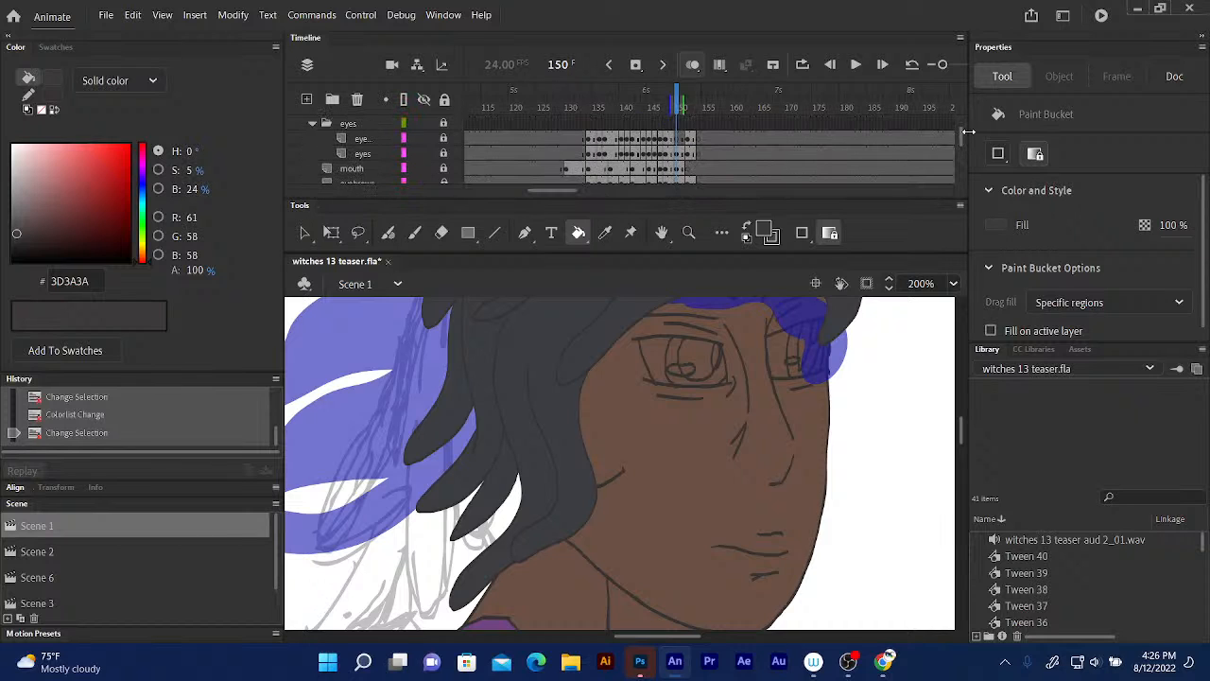
click(443, 153)
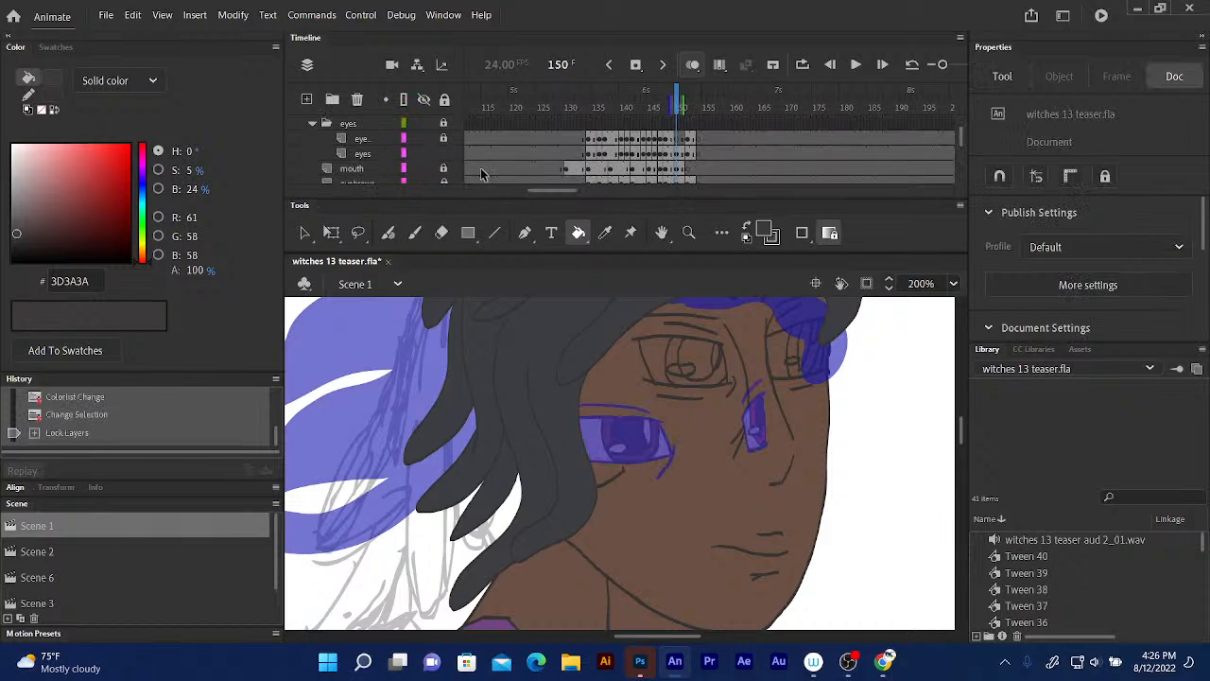
click(700, 364)
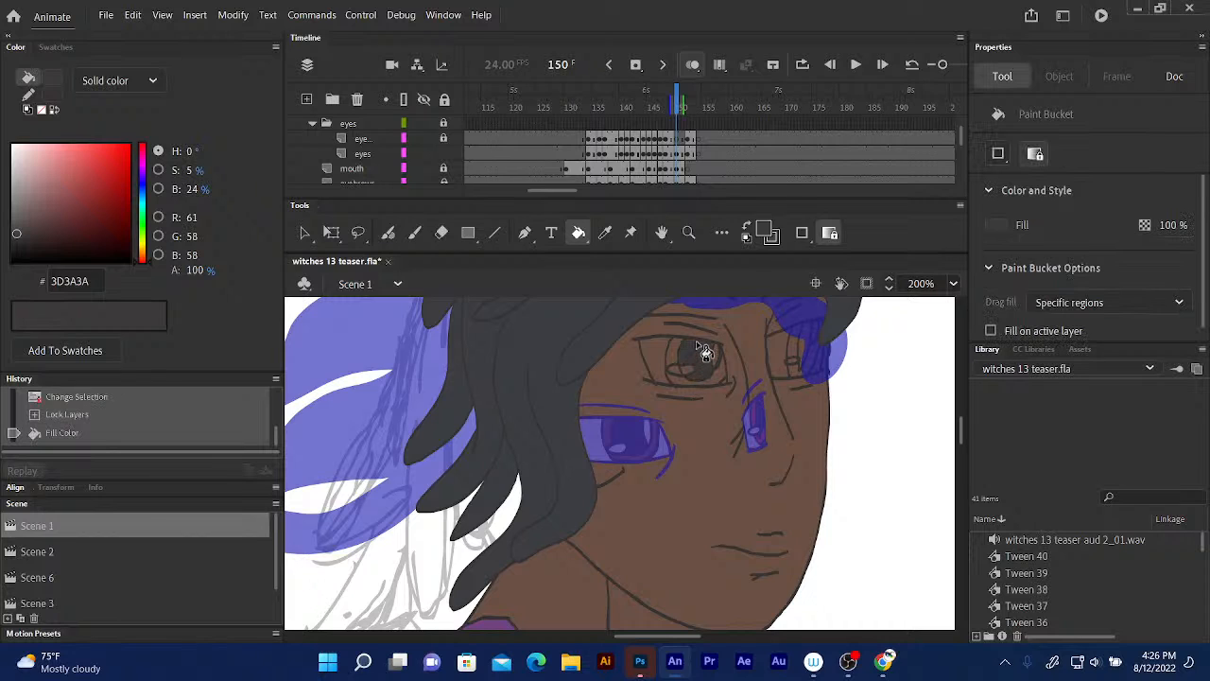
click(804, 351)
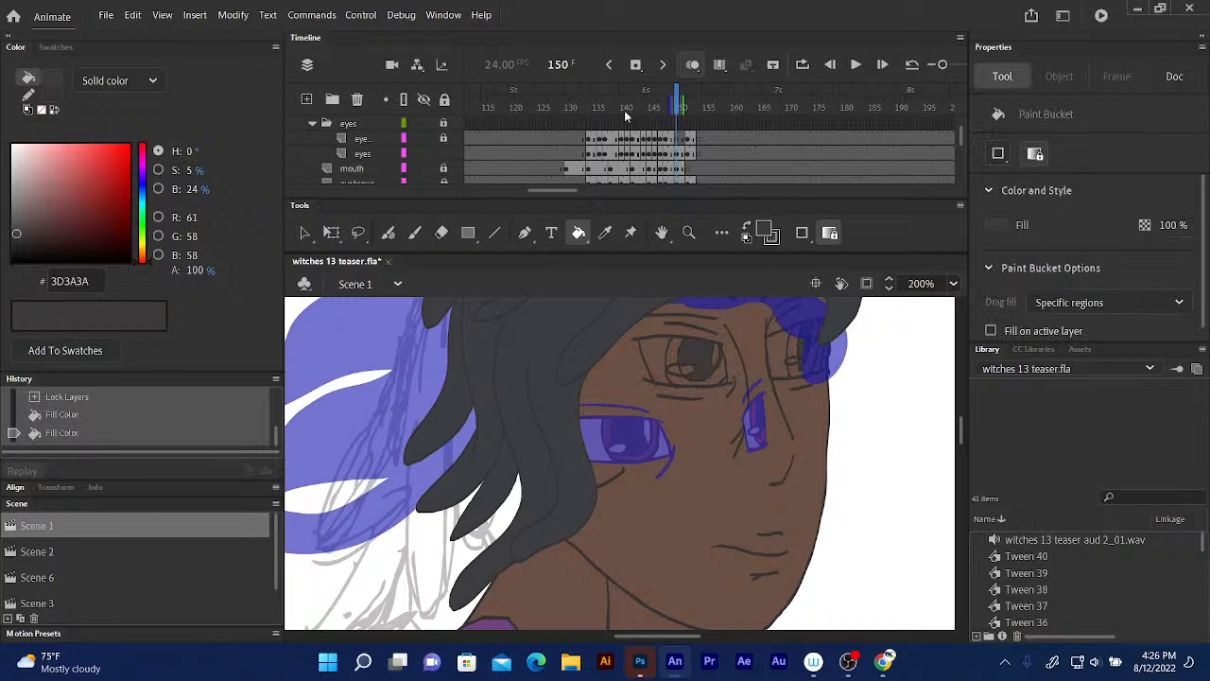
- Sample the eye-white color EBEBEB from frame 149 and return to frame 150
click(672, 106)
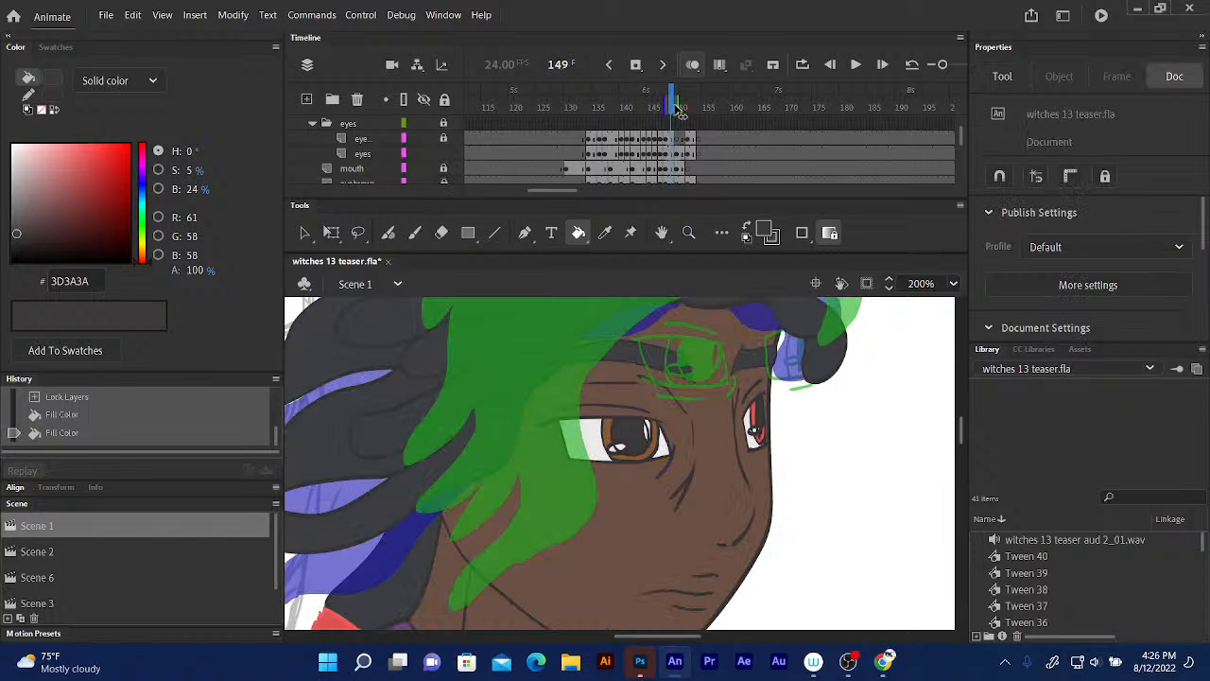
click(605, 233)
click(597, 427)
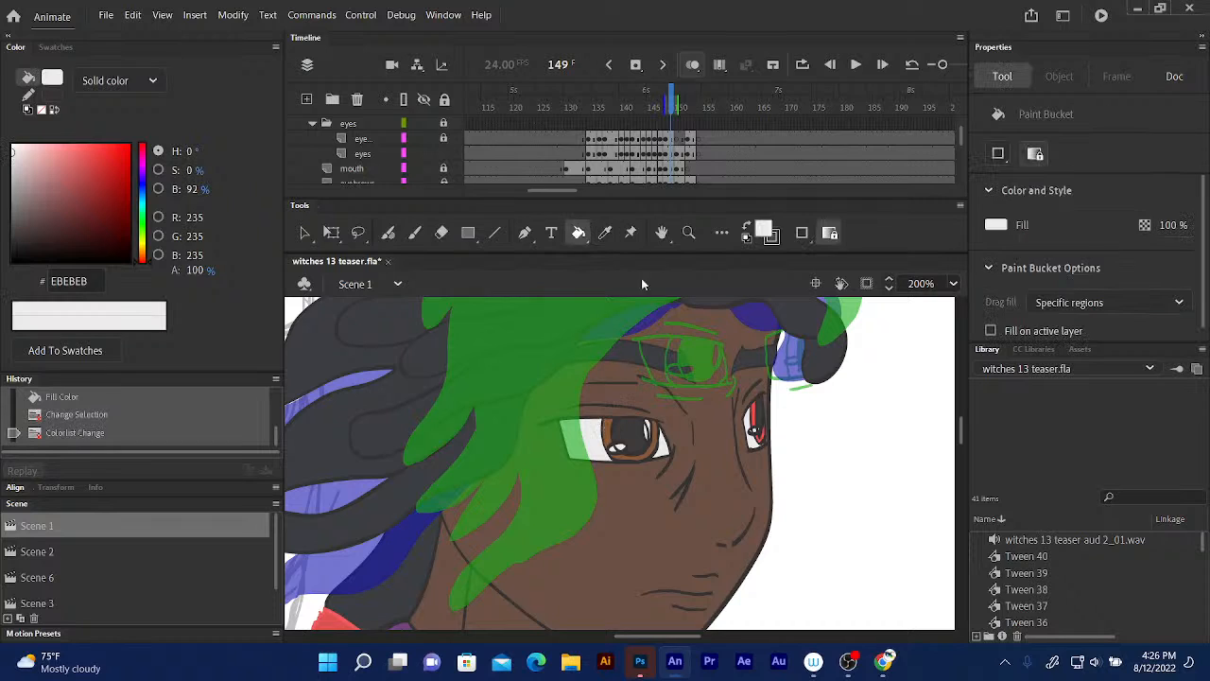
click(679, 107)
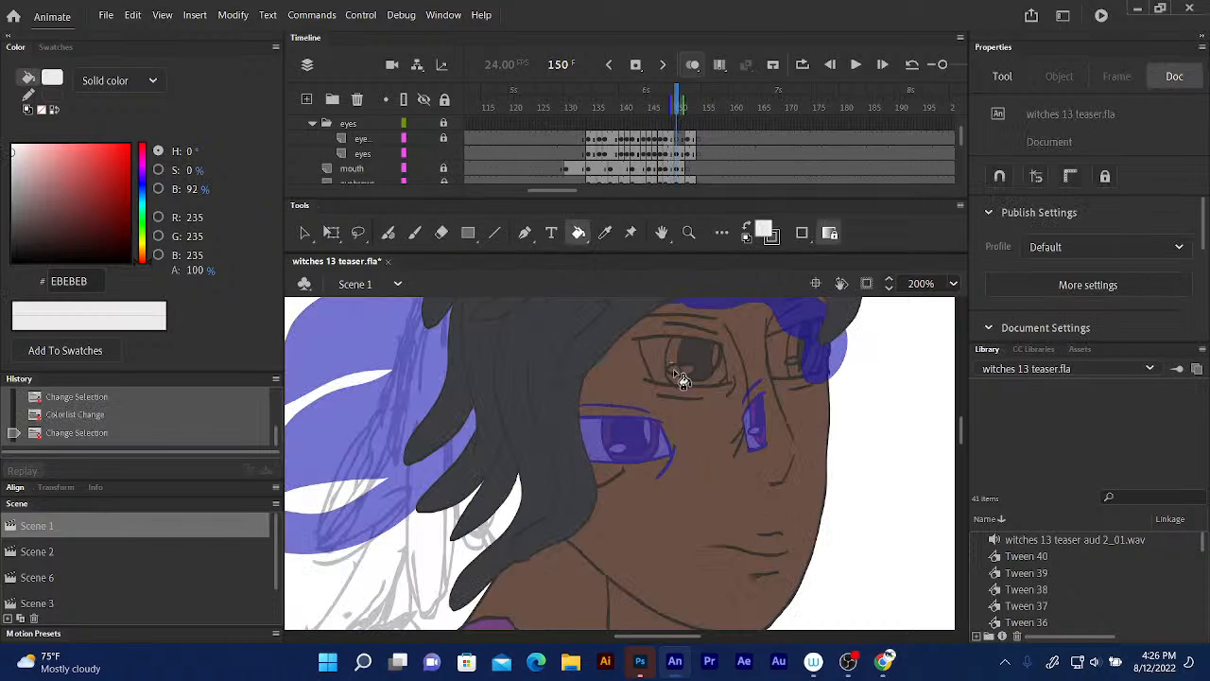
- Fill the highlights and whites of both eyes at frame 150 with EBEBEB
click(683, 375)
click(686, 371)
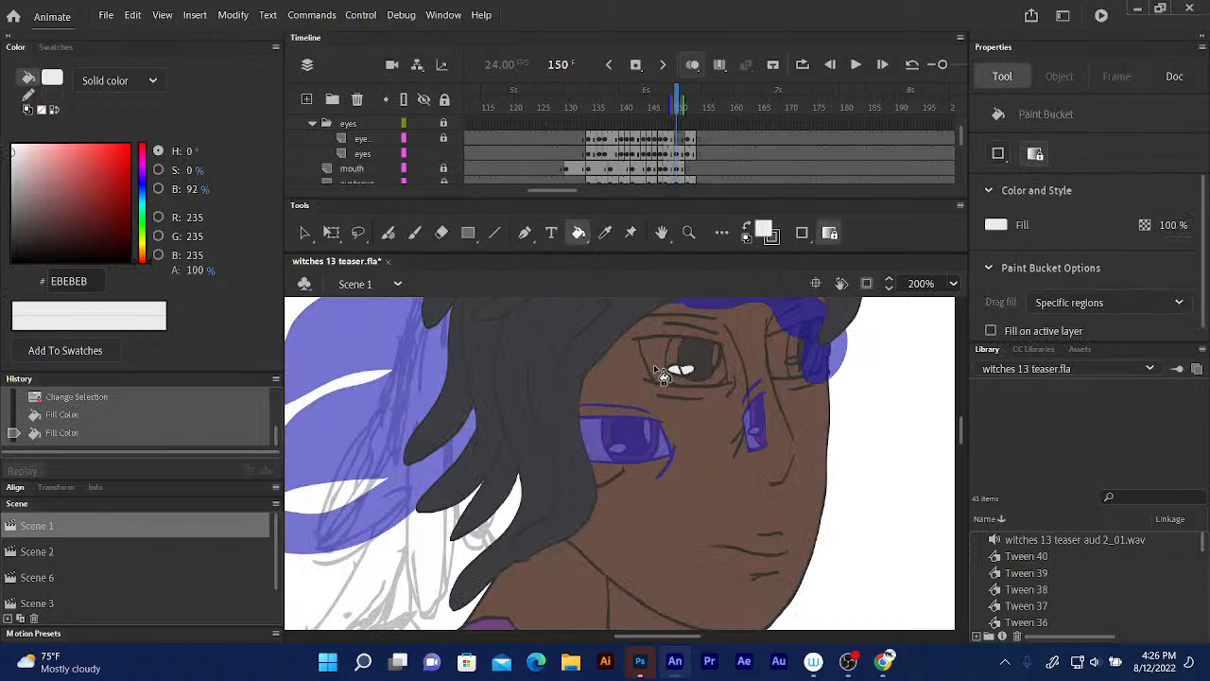
click(659, 365)
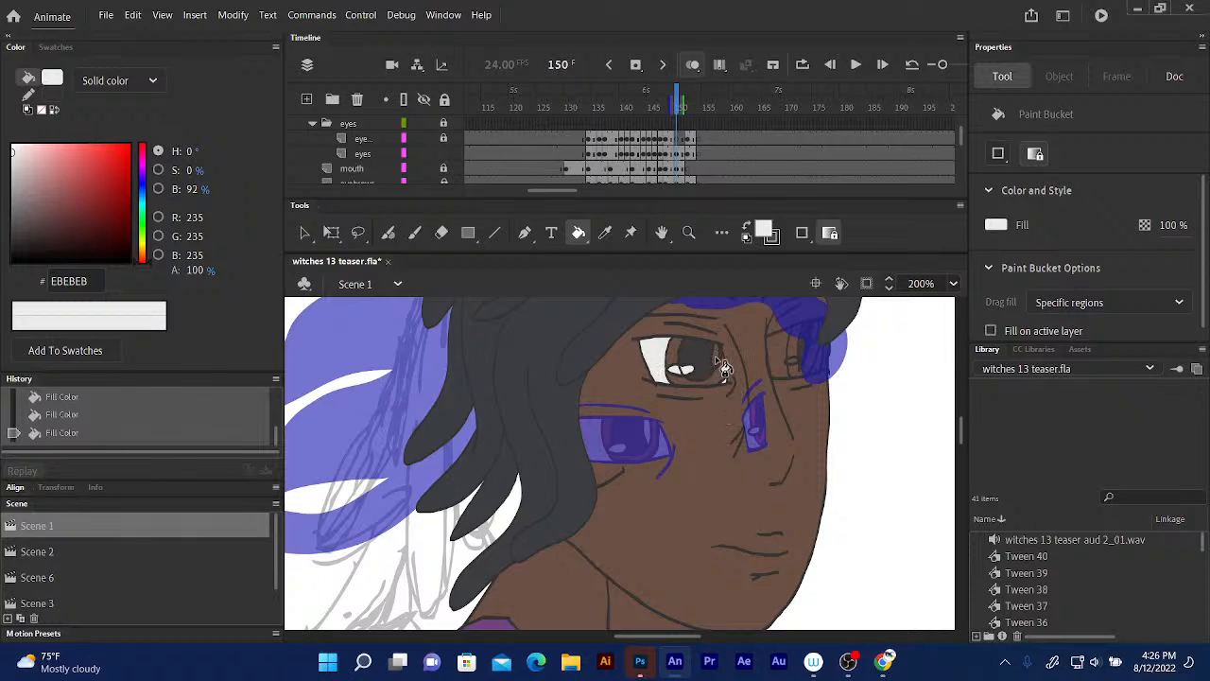
click(789, 363)
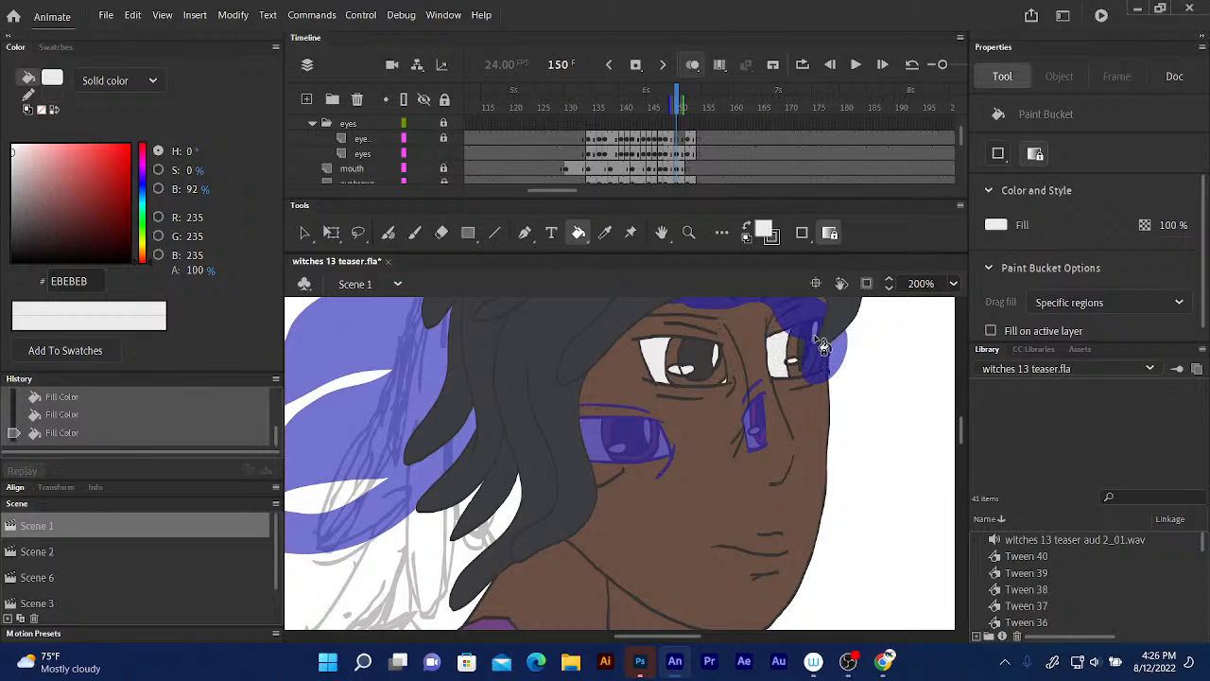
- Sample the red iris color FF4B4B from the far eye at frame 149 and fill the far eye's iris at frame 150
click(674, 101)
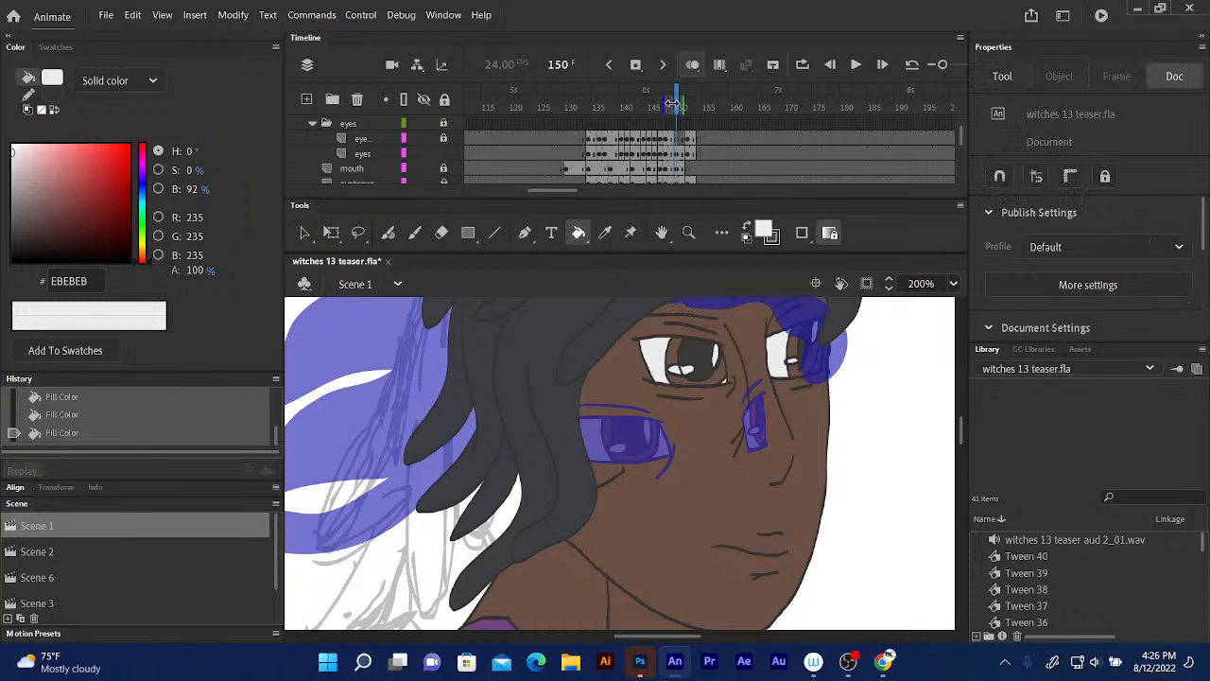
click(675, 110)
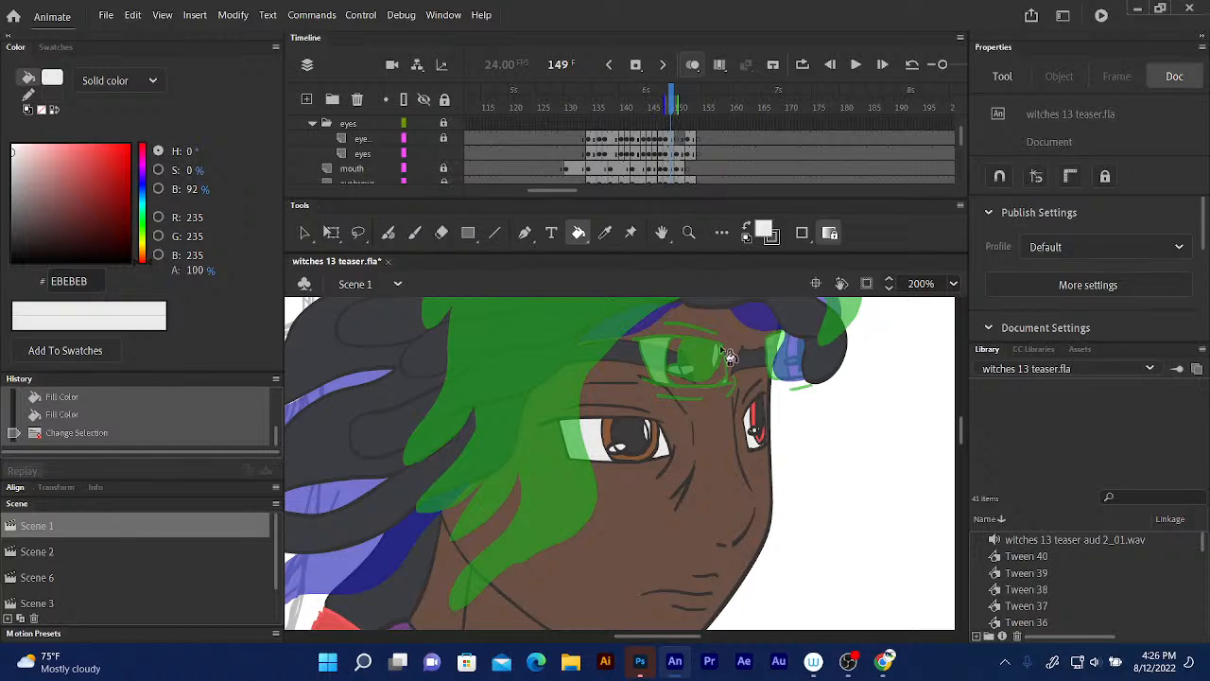
click(605, 233)
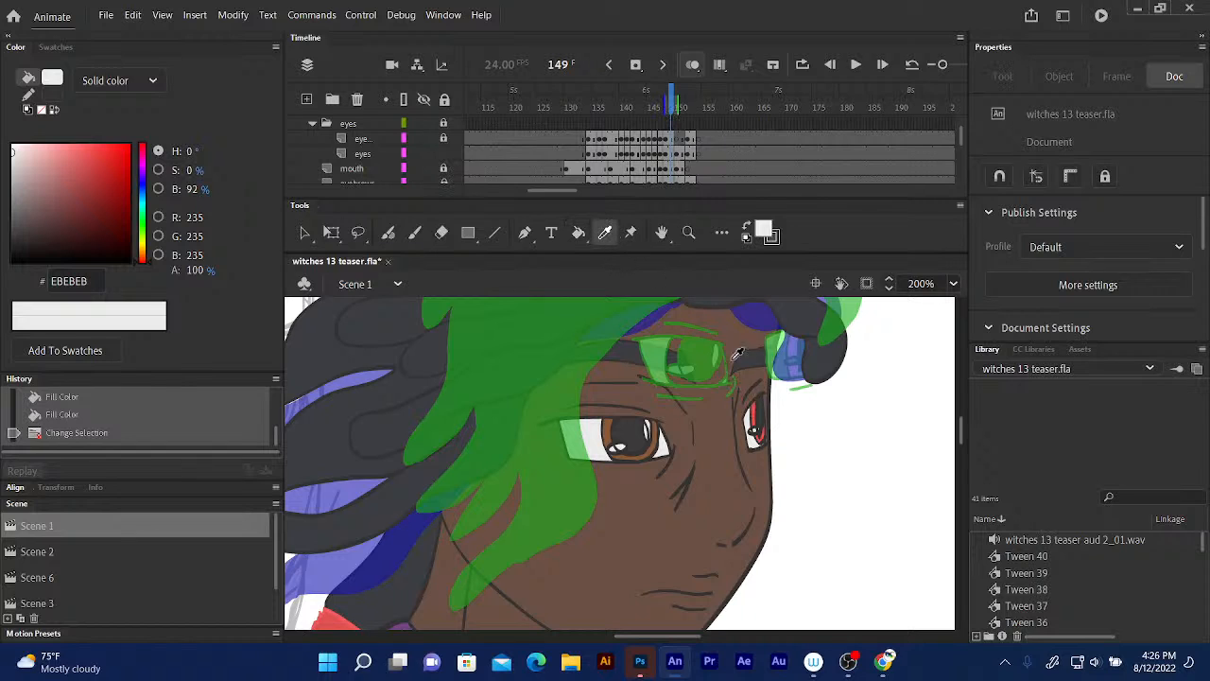
click(757, 413)
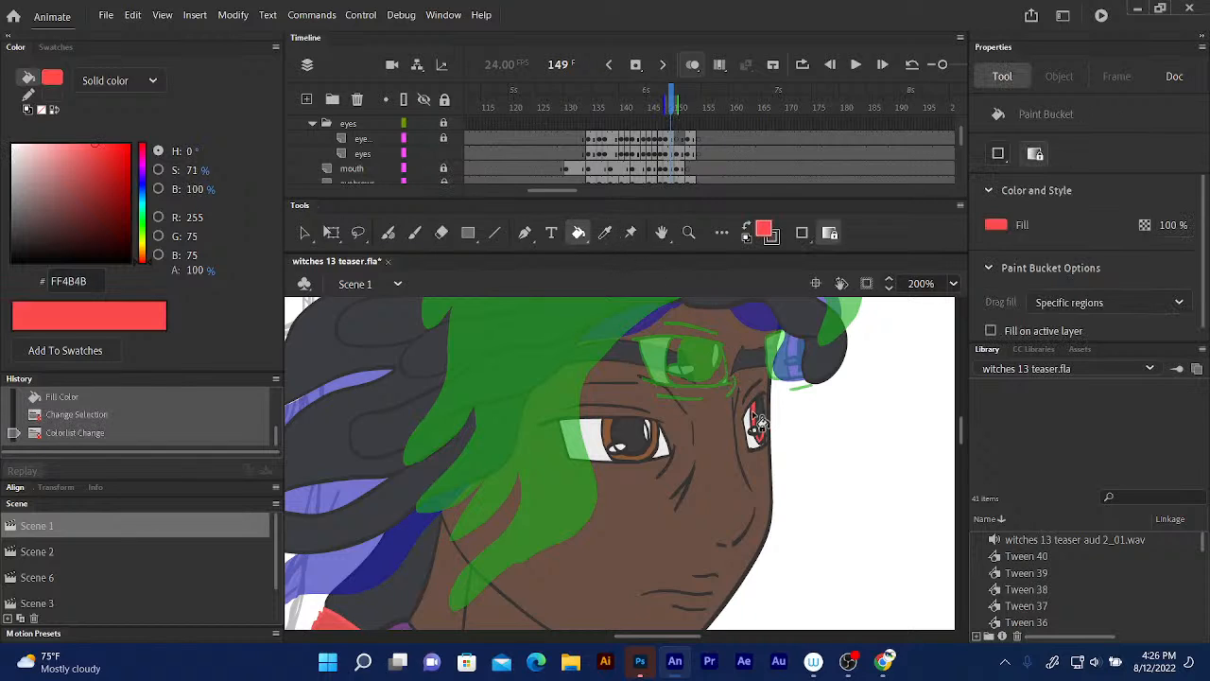
click(680, 107)
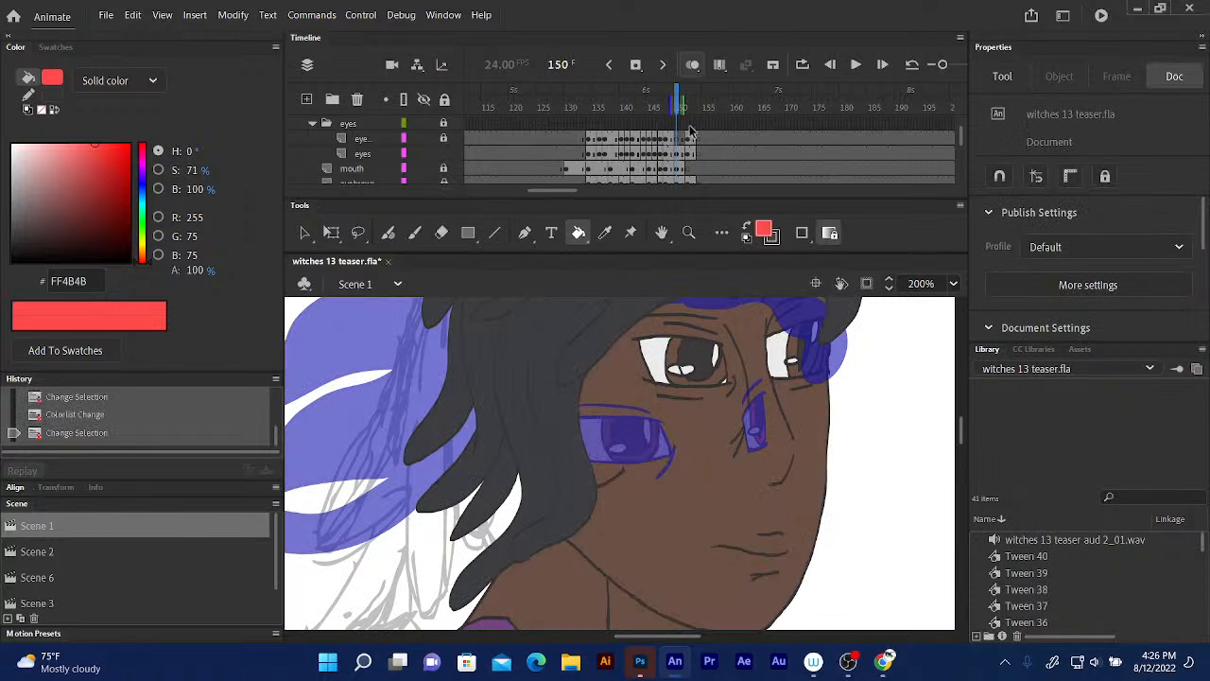
click(799, 358)
click(797, 367)
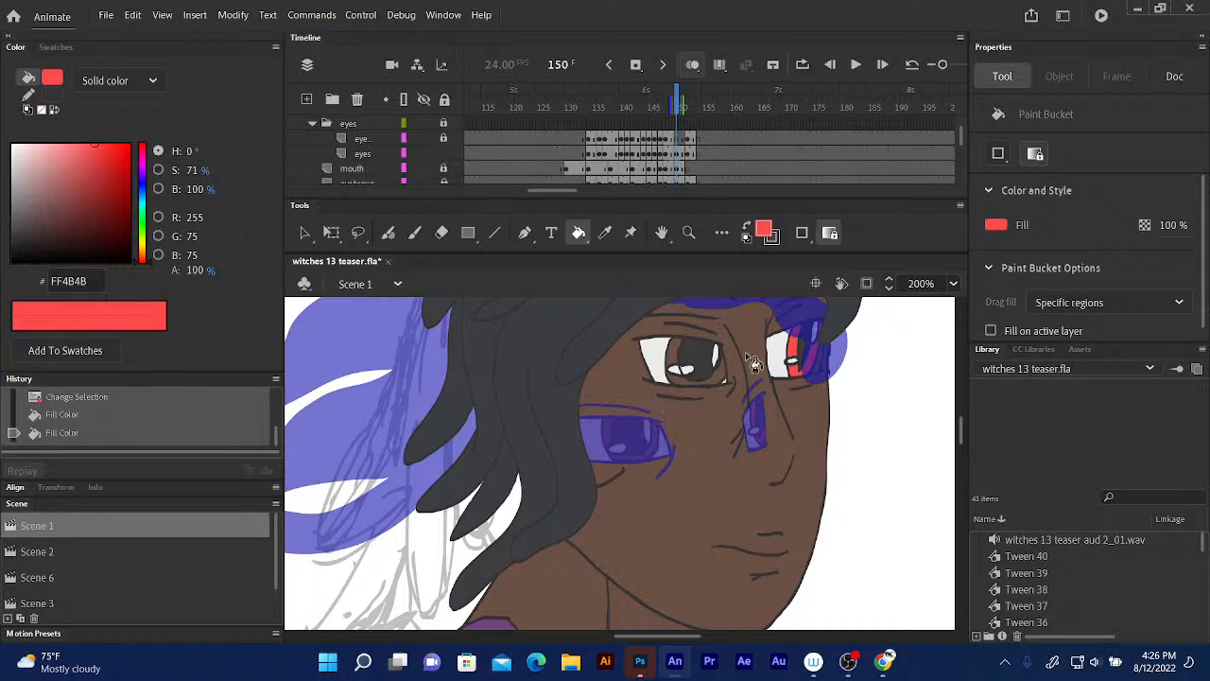
- Sample the brown iris color 8A5836 from the near eye at frame 149 and fill the near eye's iris at frame 150
click(670, 99)
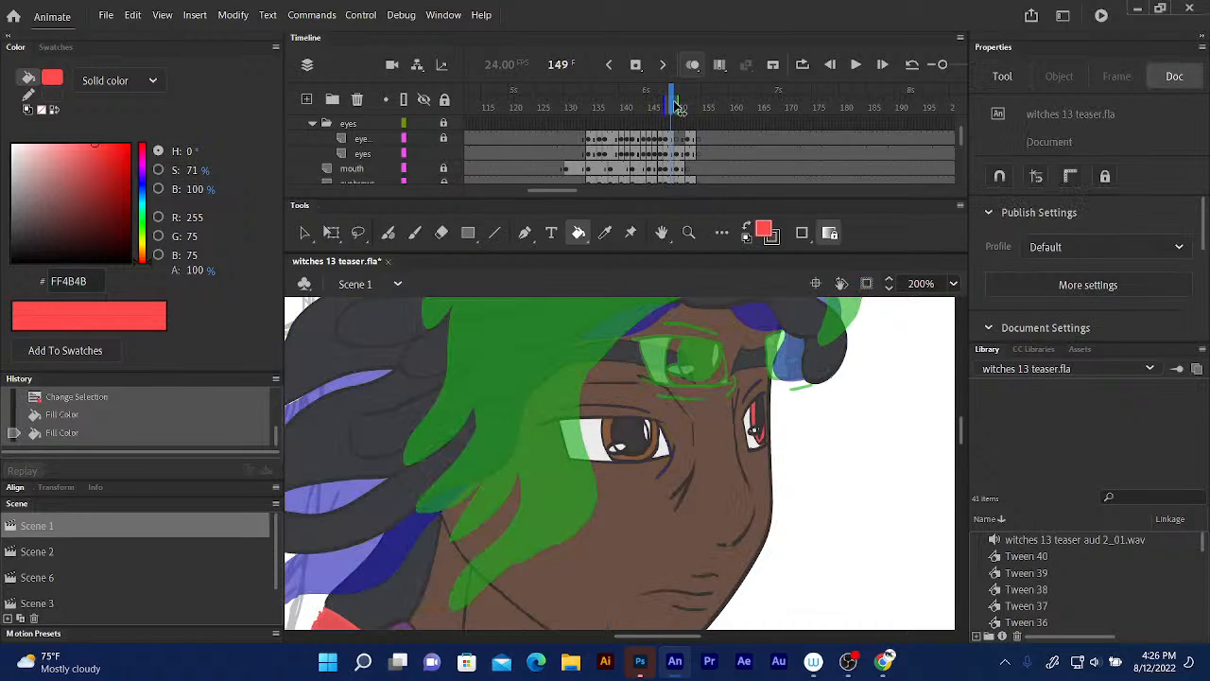
click(607, 232)
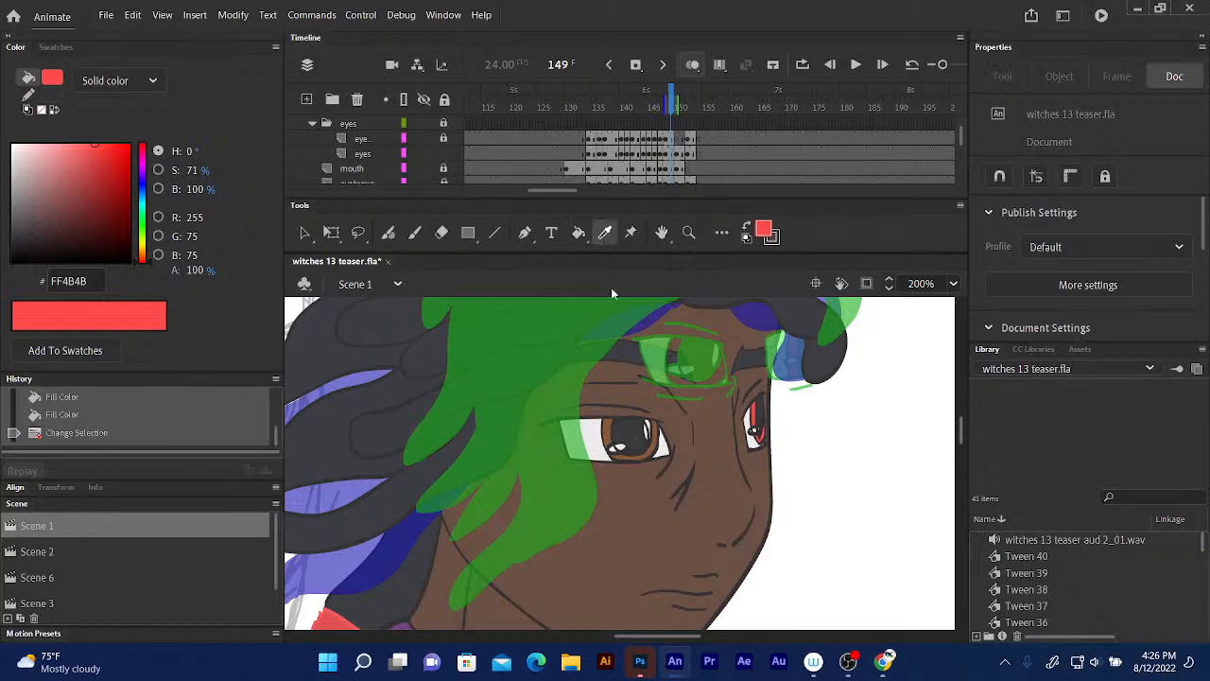
click(612, 425)
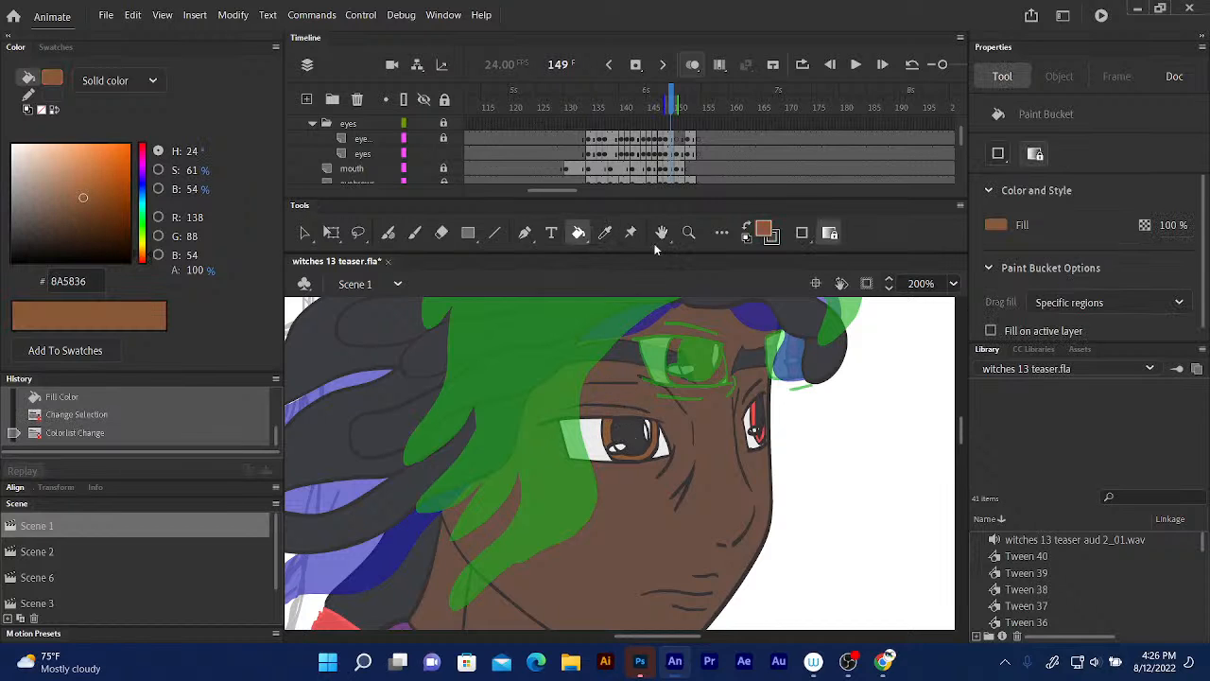
click(679, 104)
click(673, 397)
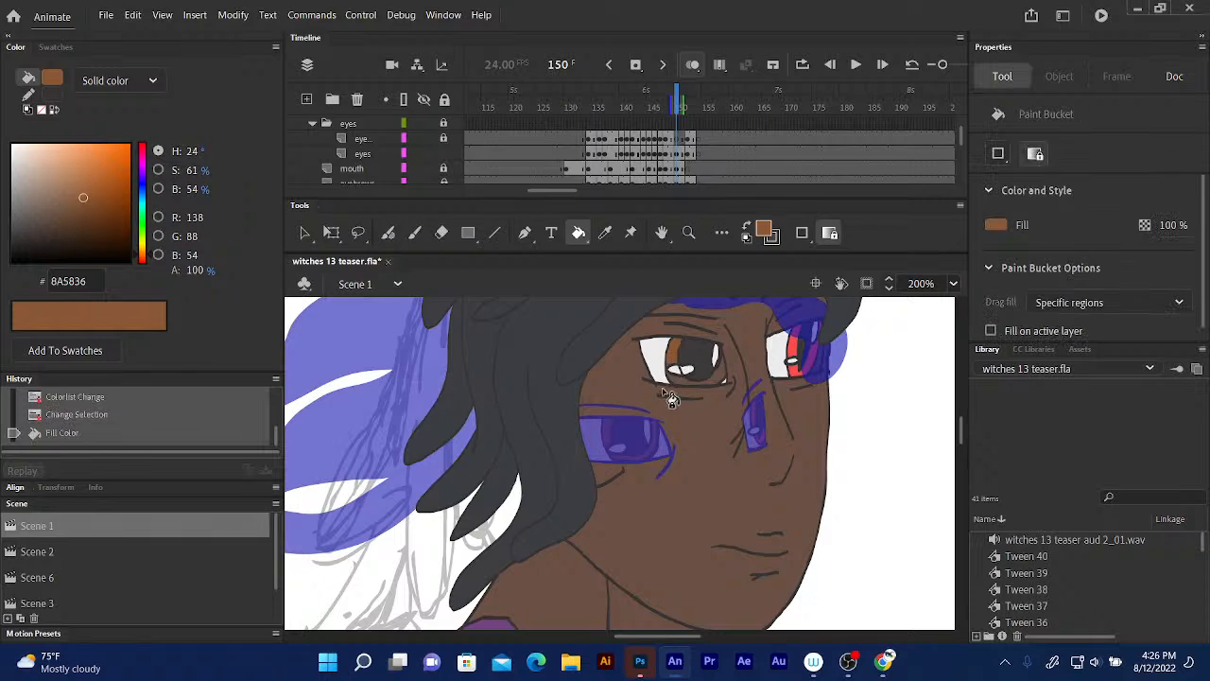
click(716, 376)
- Sample the eye-white color EBEBEB at frame 150 and fill the remaining white area at the far eye's outer edge
click(606, 233)
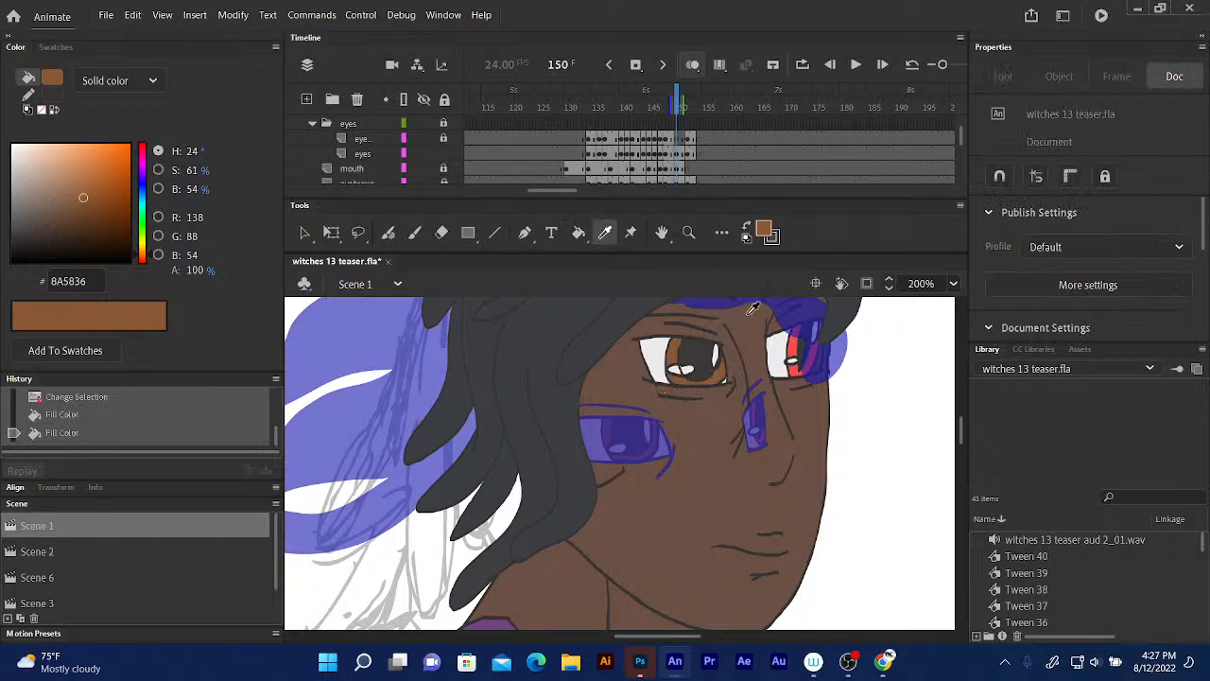
click(780, 352)
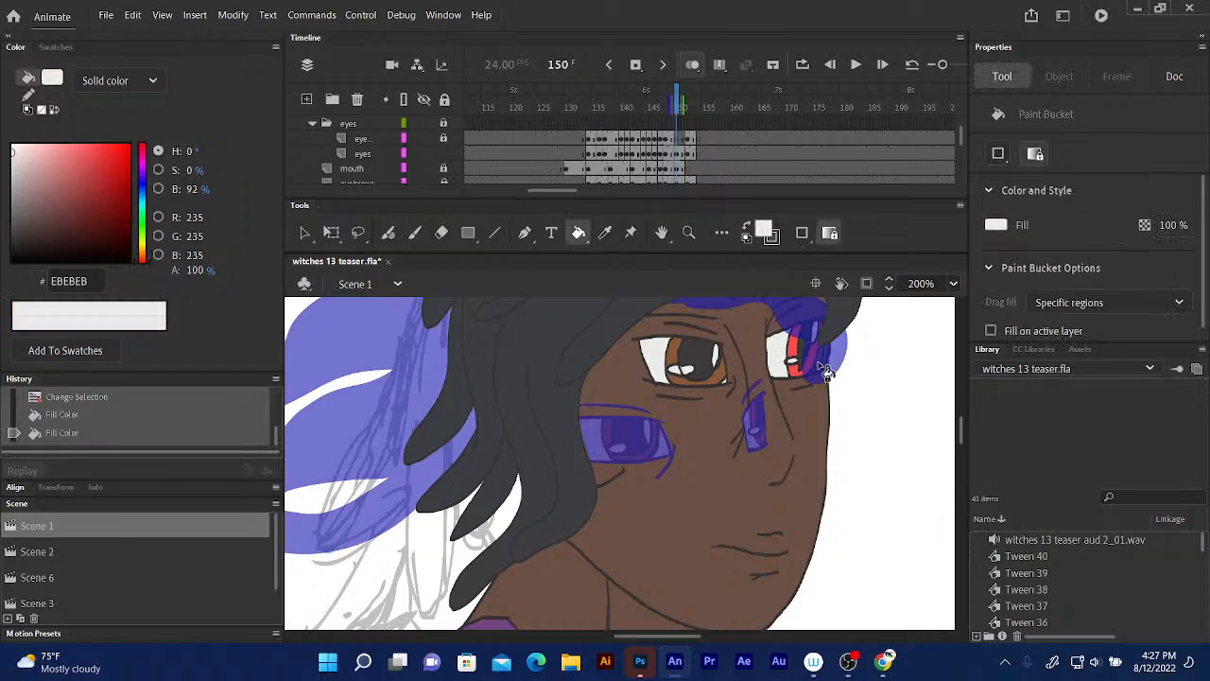
click(821, 375)
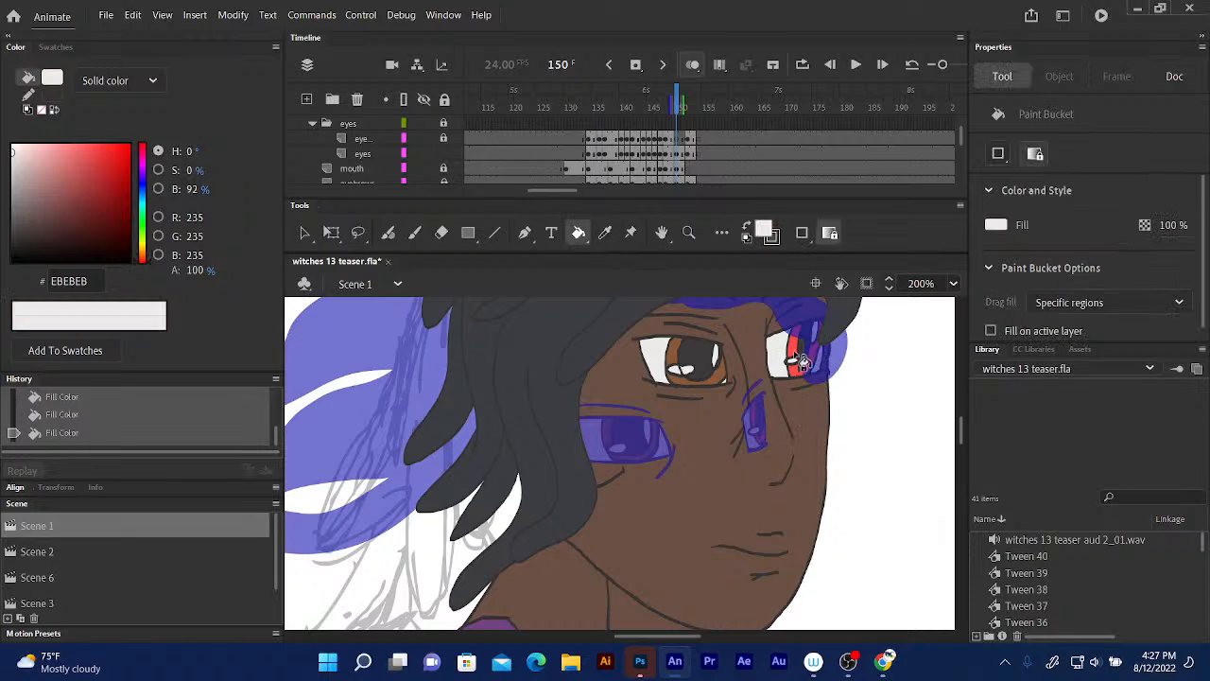
- Sample the hair color 3D3E43 and fill both eyebrows with it on the eyebrows layer at frame 150
drag(671, 373, 608, 480)
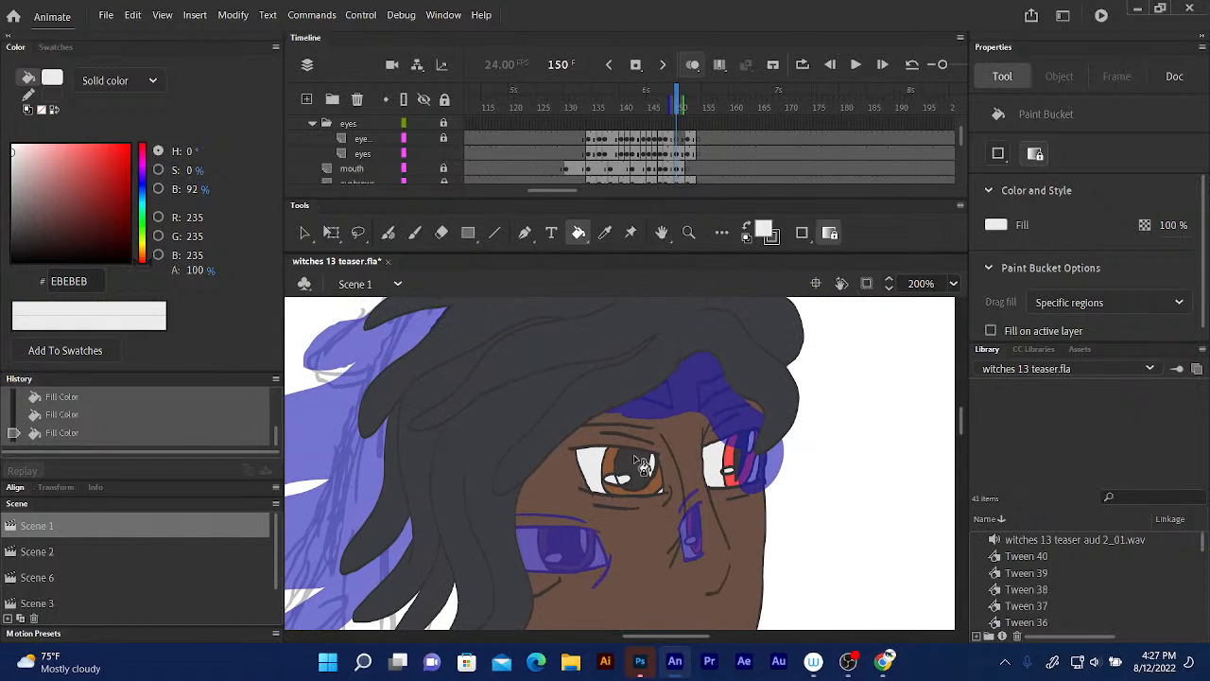
click(606, 234)
click(613, 319)
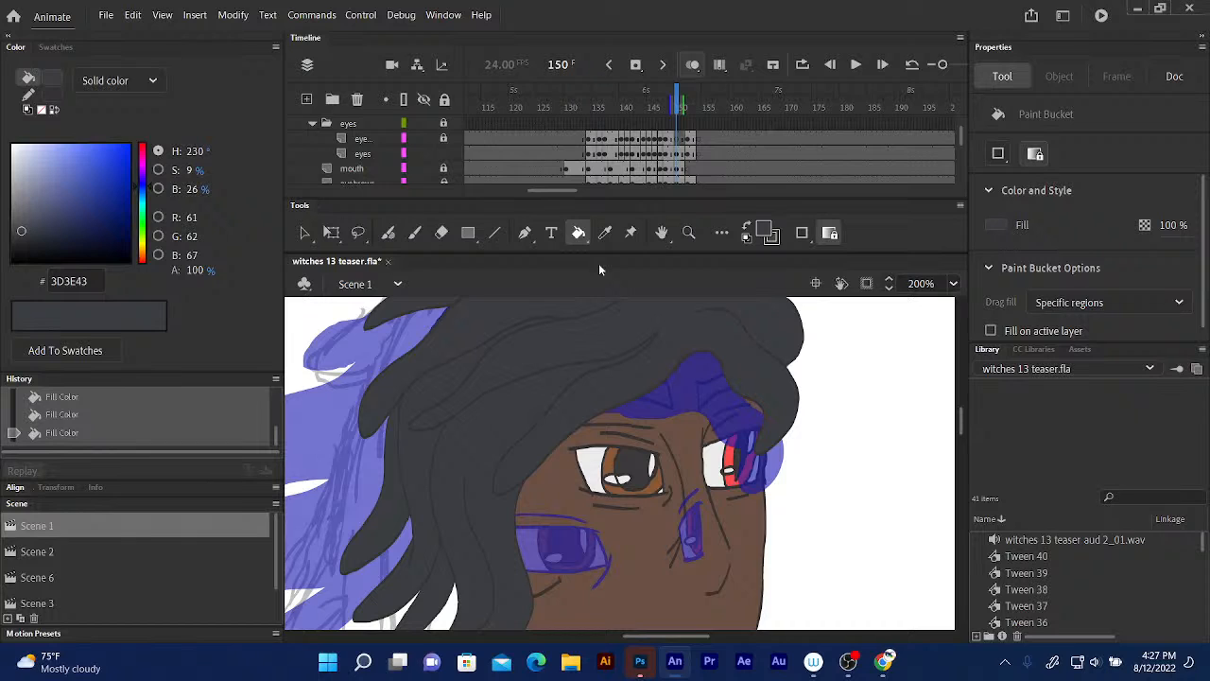
click(453, 173)
click(445, 179)
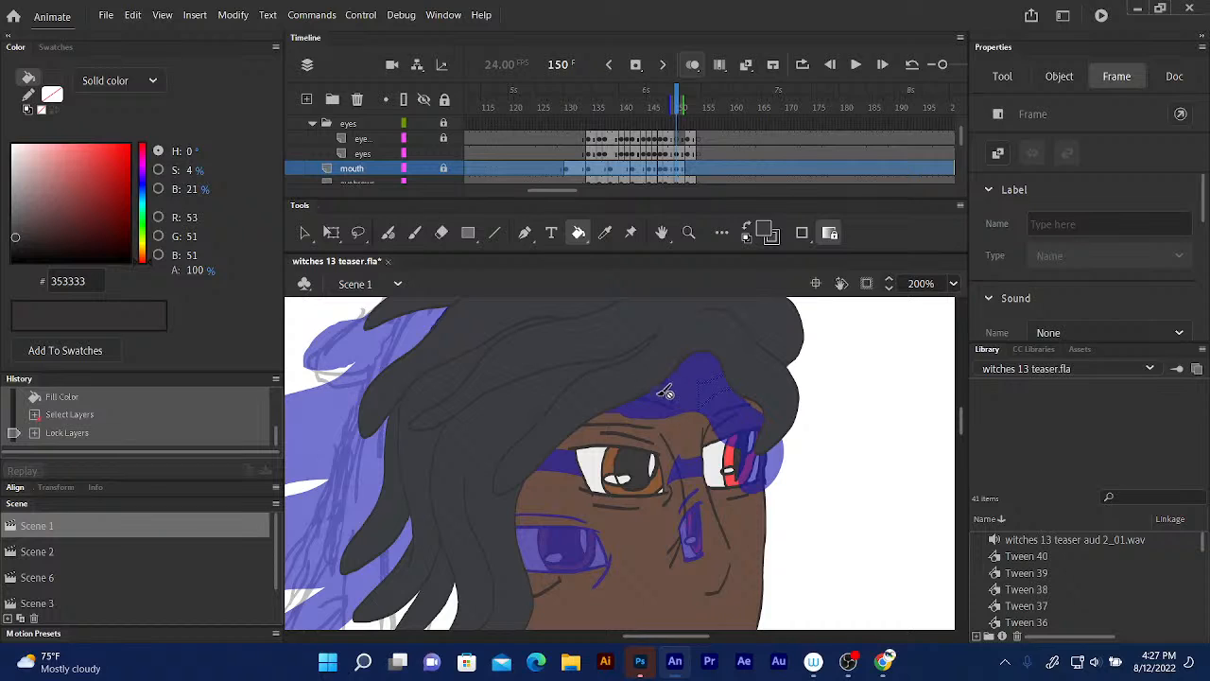
click(371, 184)
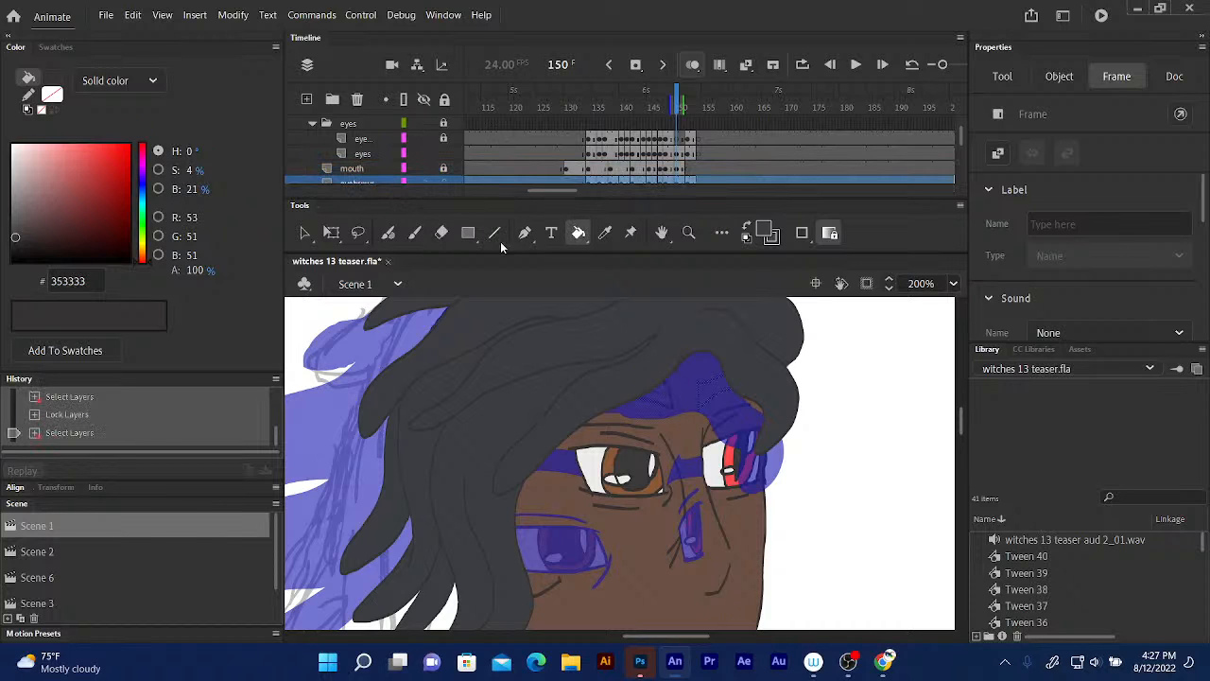
click(667, 401)
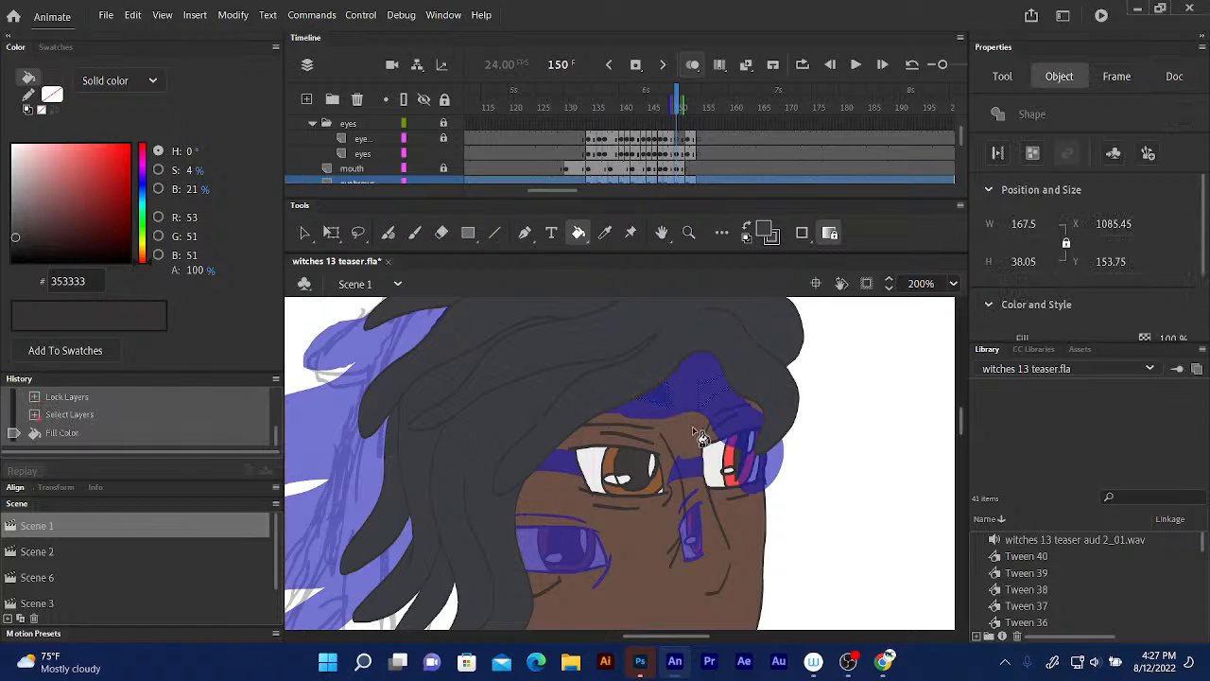
click(709, 394)
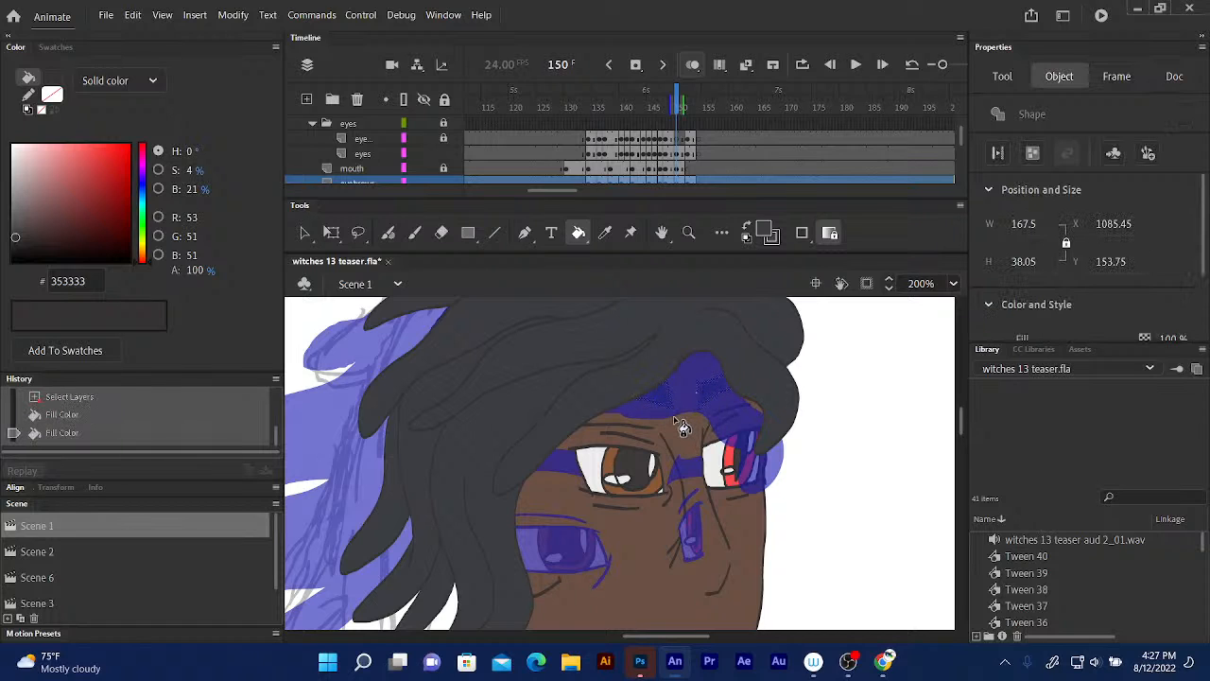
key(q)
click(682, 428)
click(848, 459)
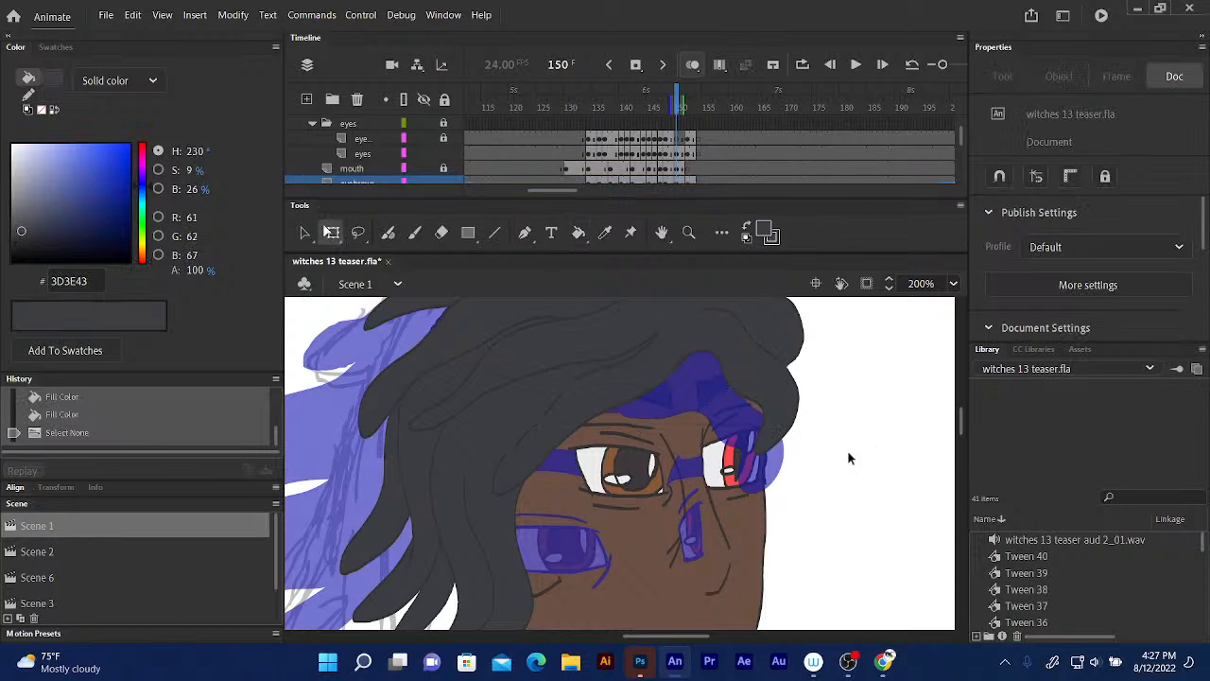
- Lock the eyebrows layer, the lower eyes layer and the lower front hair layer
click(443, 169)
click(443, 153)
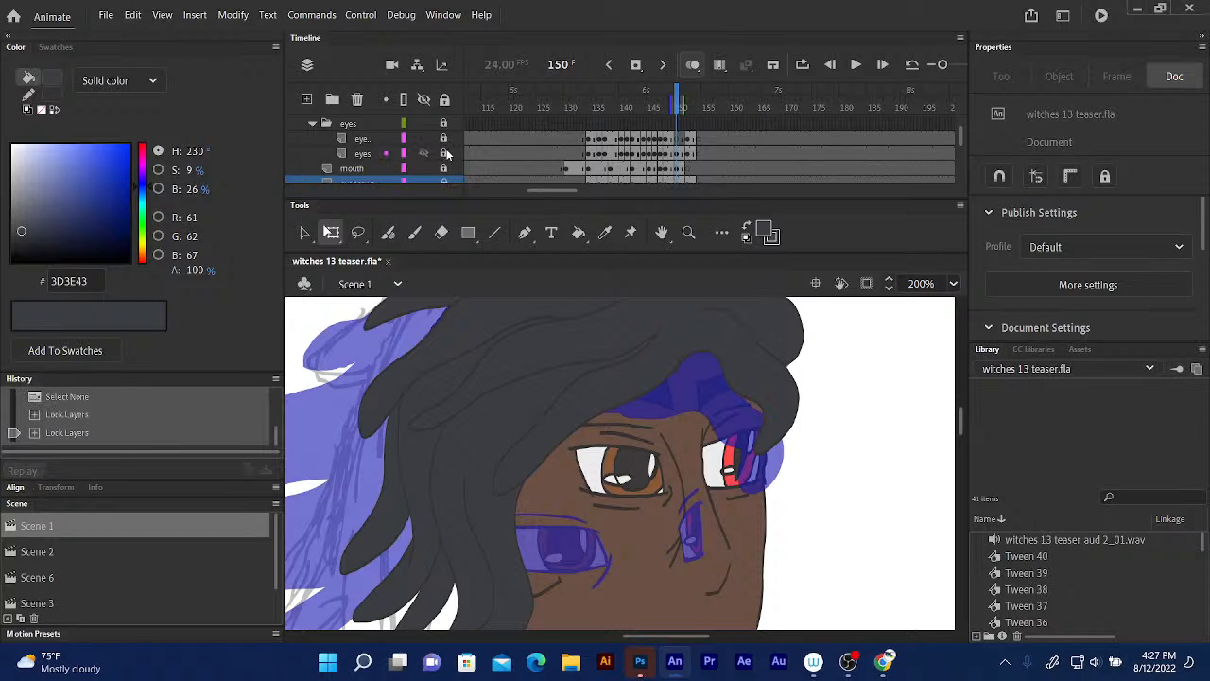
scroll(959, 132, up, 3)
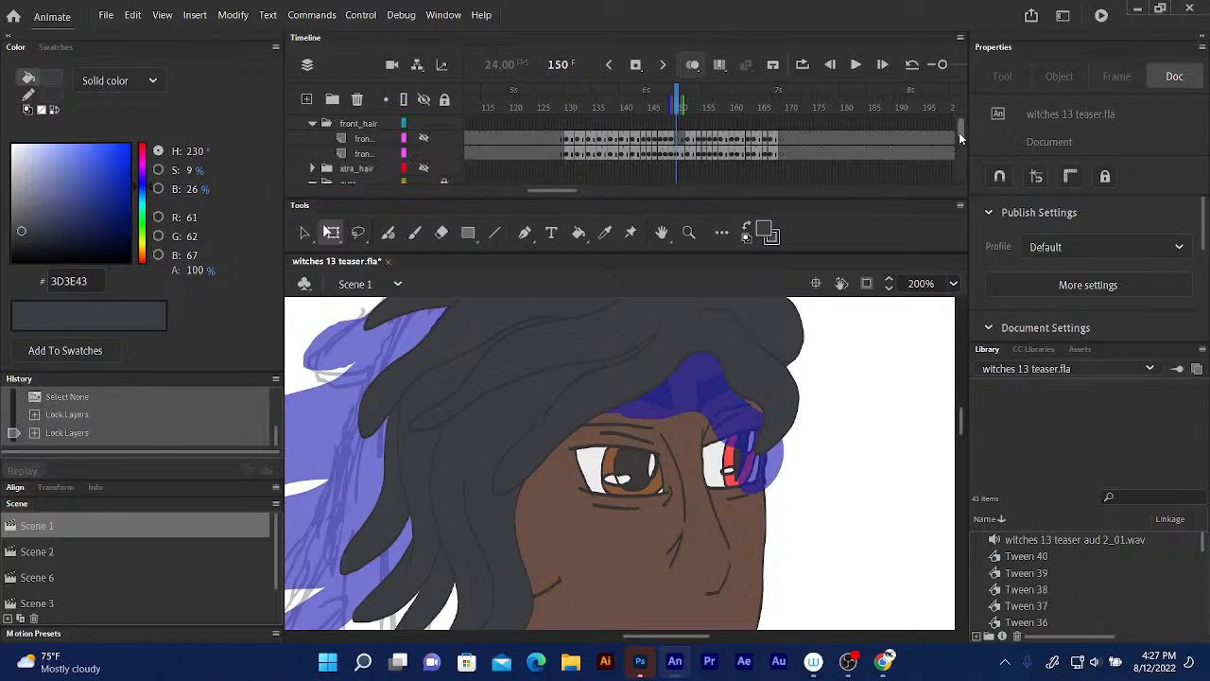
click(425, 168)
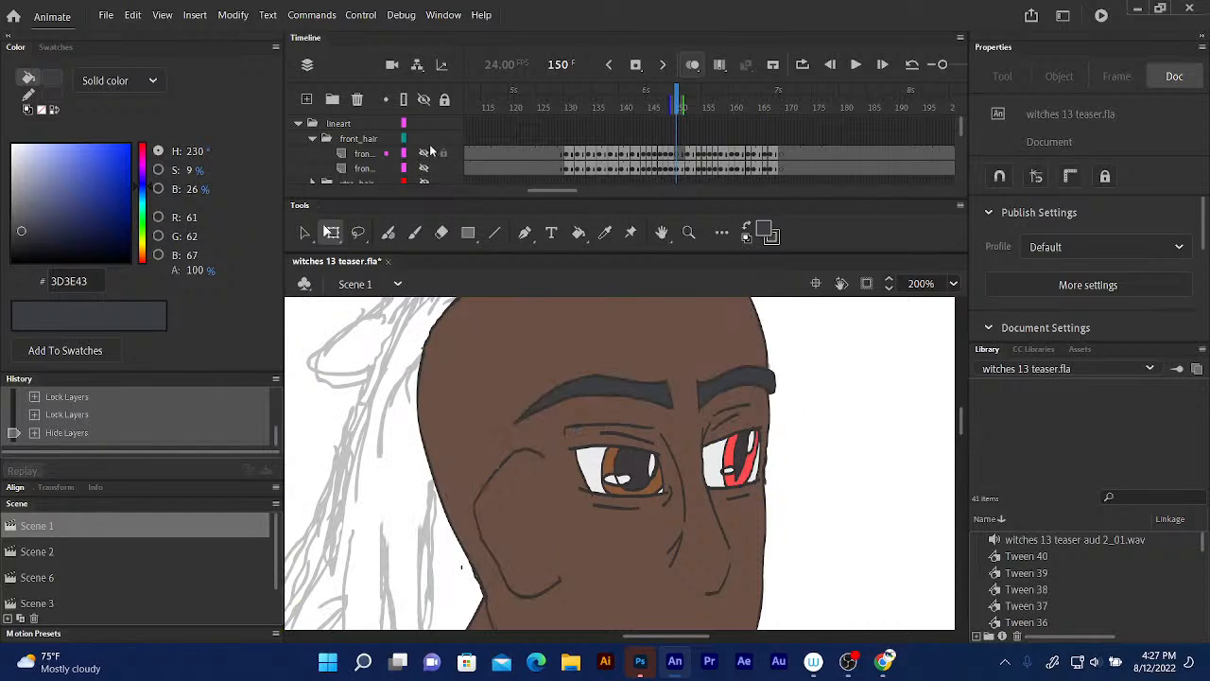
click(424, 168)
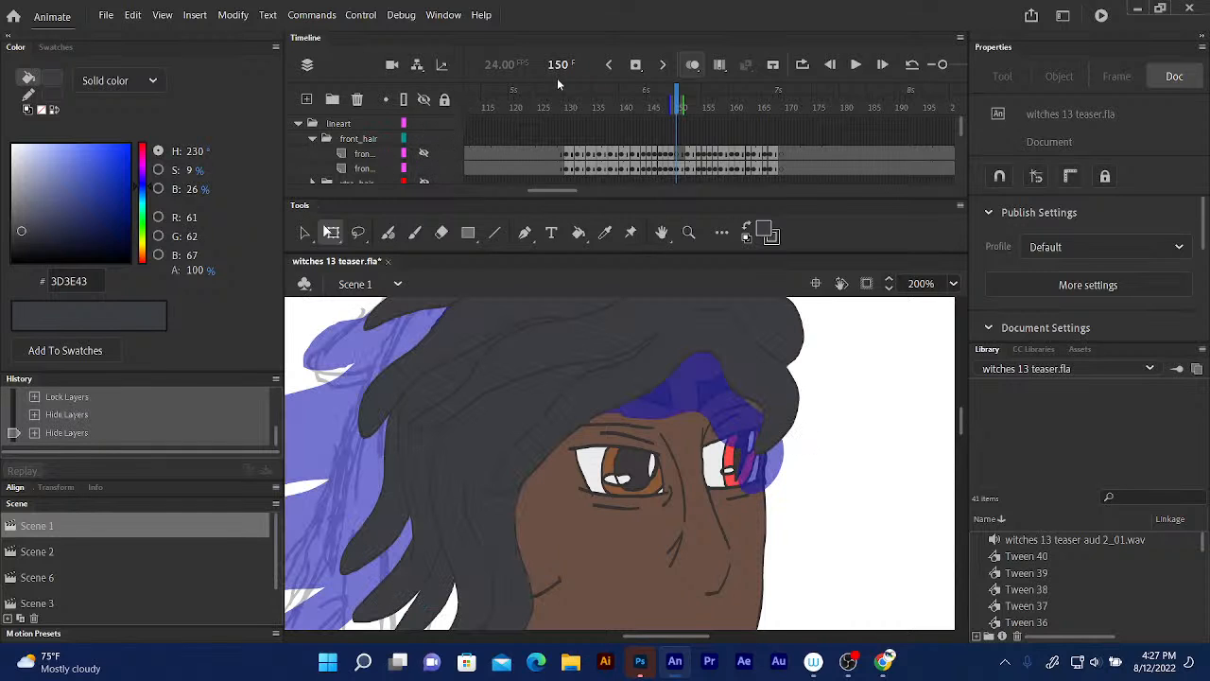
click(443, 168)
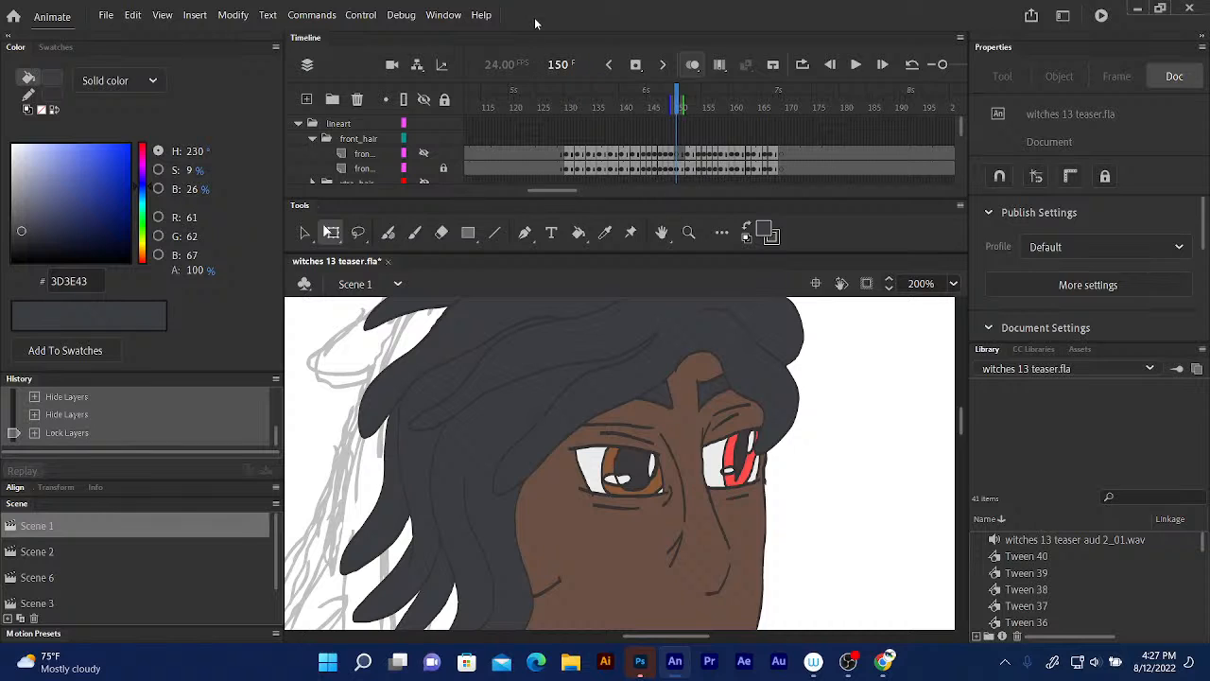
- Review the character's motion frame by frame, going back from frame 150 and then forward to frame 168
key(ctrl+minus)
key(ctrl+minus)
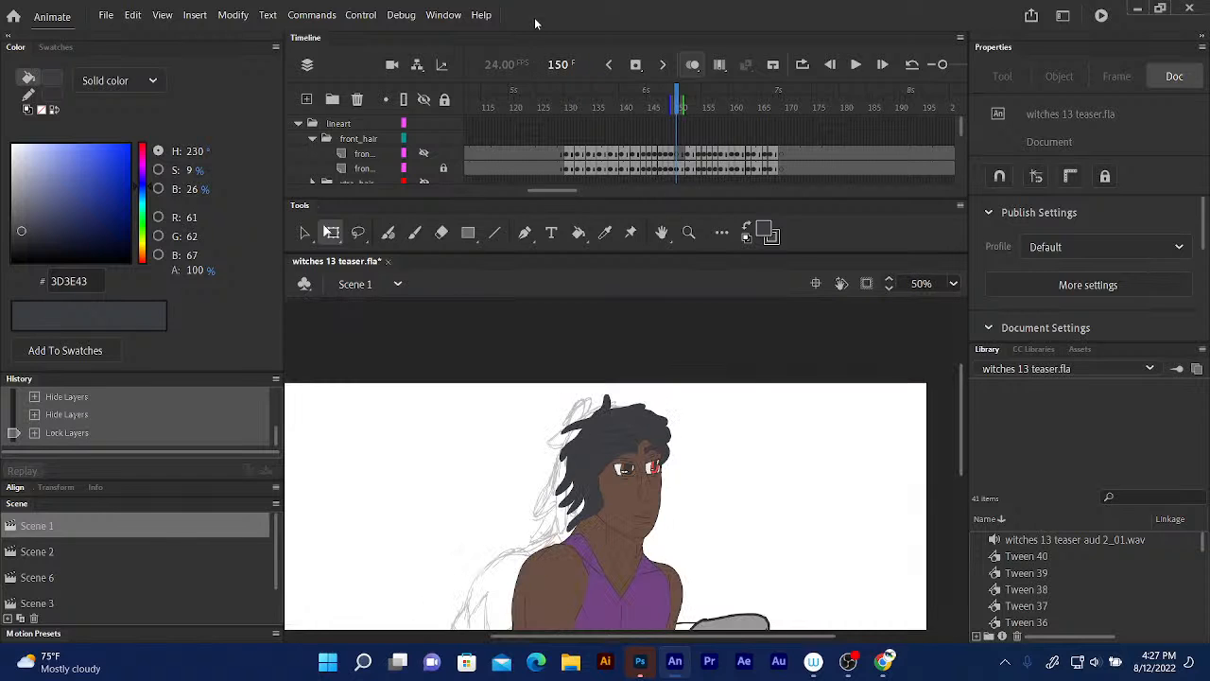
scroll(964, 410, down, 5)
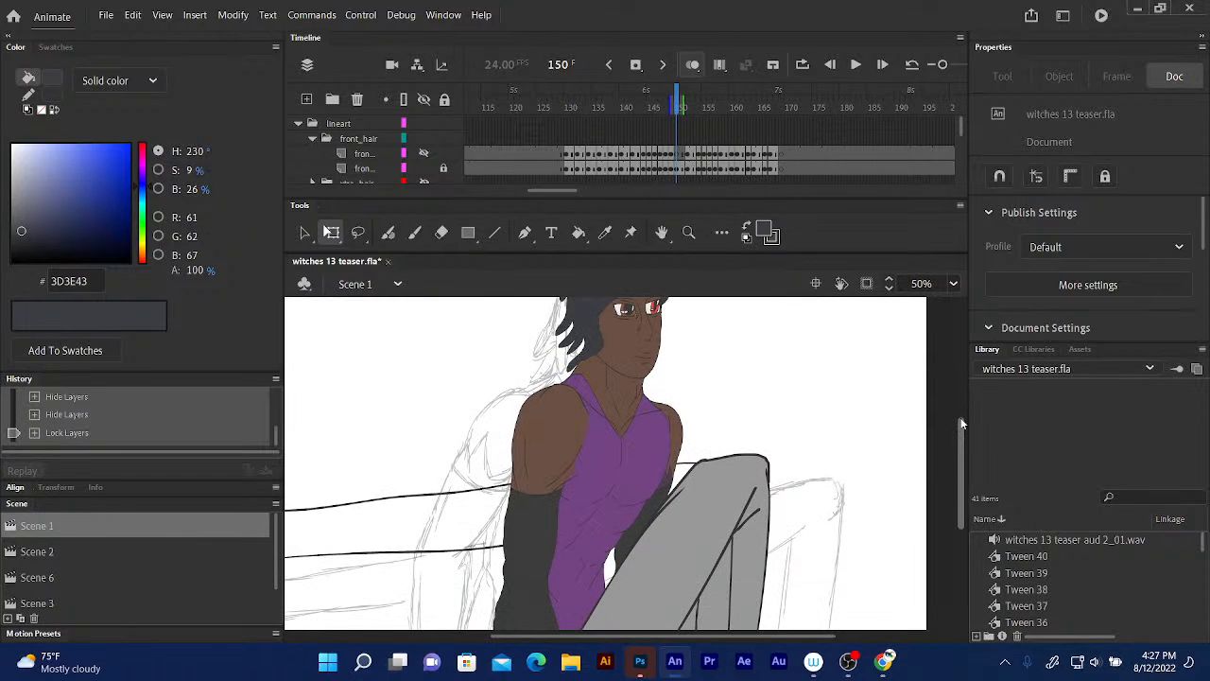
scroll(963, 423, up, 1)
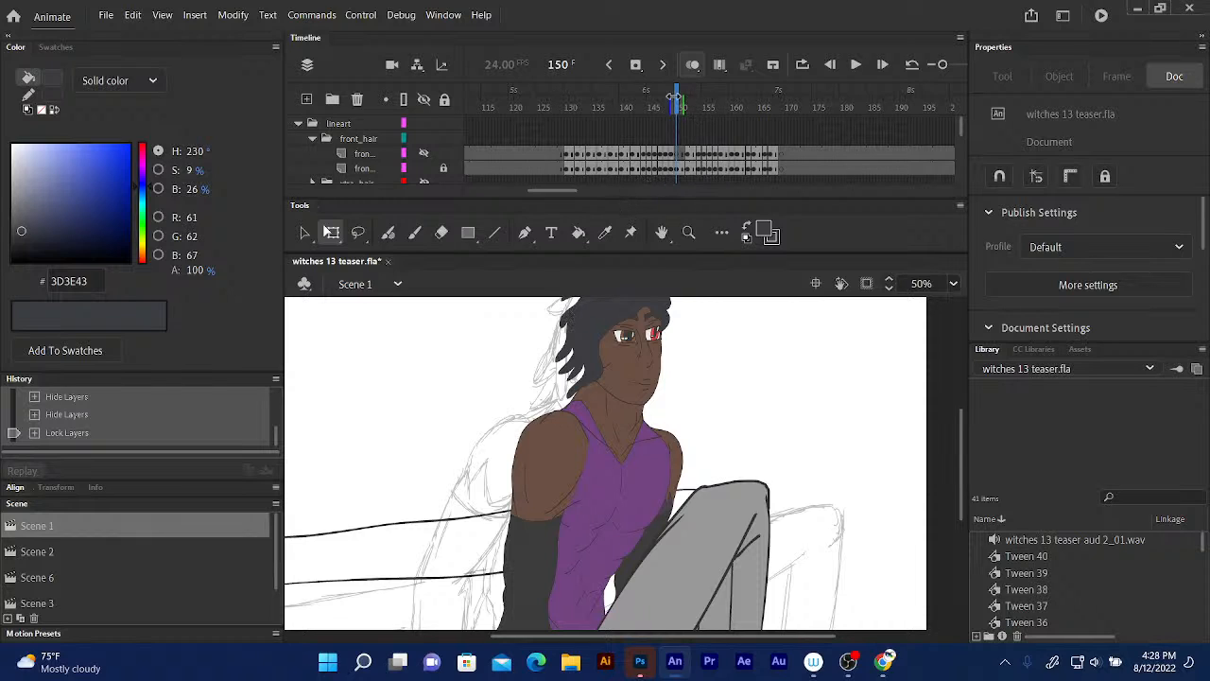
key(comma)
key(comma)
key(comma)
key(comma)
key(comma)
key(comma)
key(comma)
key(comma)
key(comma)
key(comma)
key(comma)
key(comma)
key(comma)
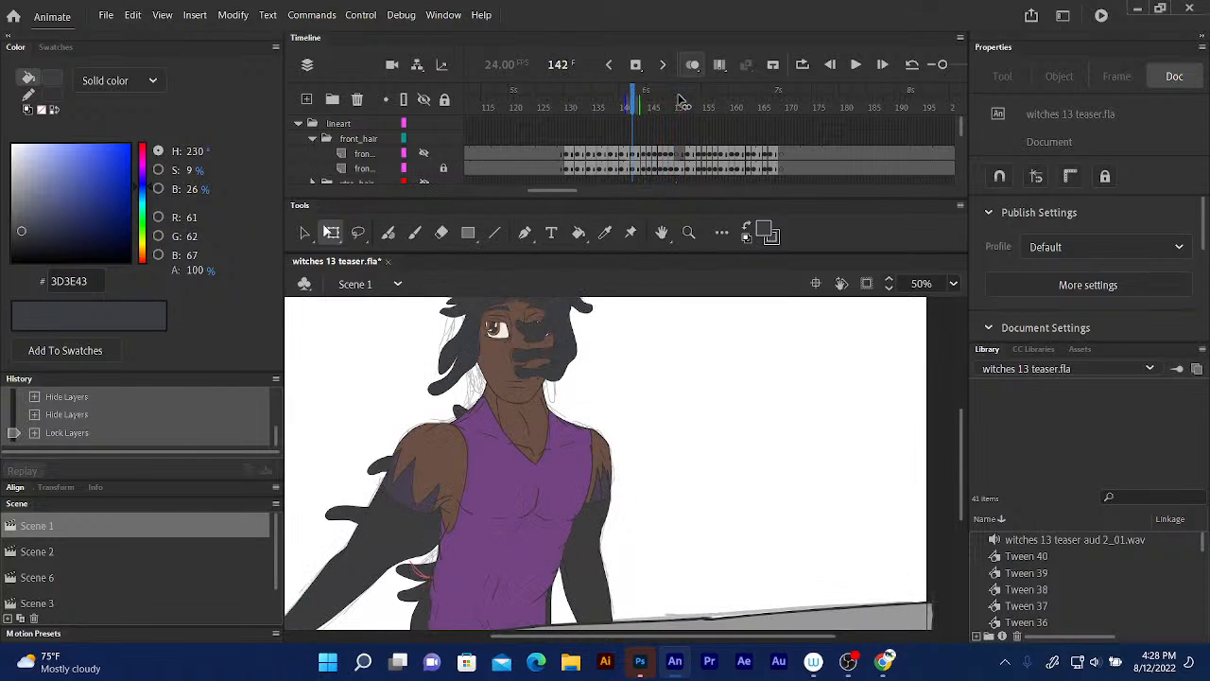
key(comma)
key(comma)
key(comma)
key(comma)
key(comma)
key(period)
key(period)
key(period)
key(period)
key(period)
key(period)
key(period)
key(period)
key(period)
key(period)
key(period)
key(period)
key(period)
key(period)
key(period)
key(period)
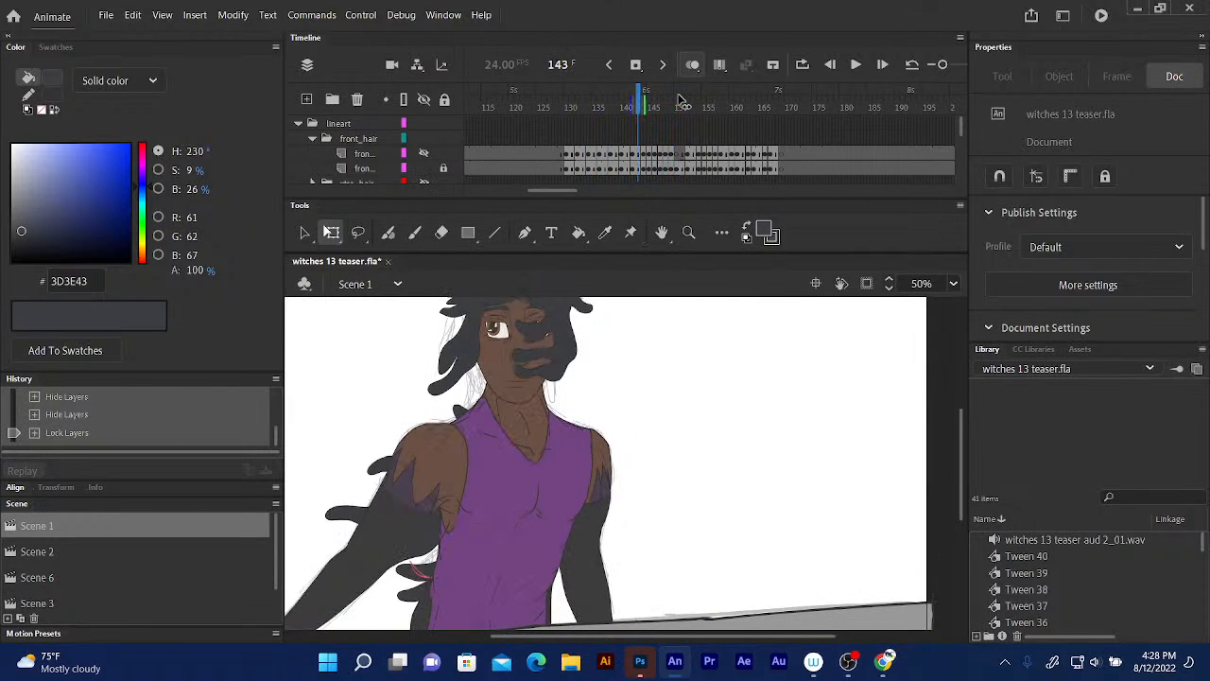
key(period)
key(period)
key(period)
key(period)
key(period)
key(period)
key(period)
key(period)
key(period)
key(period)
key(period)
key(period)
key(period)
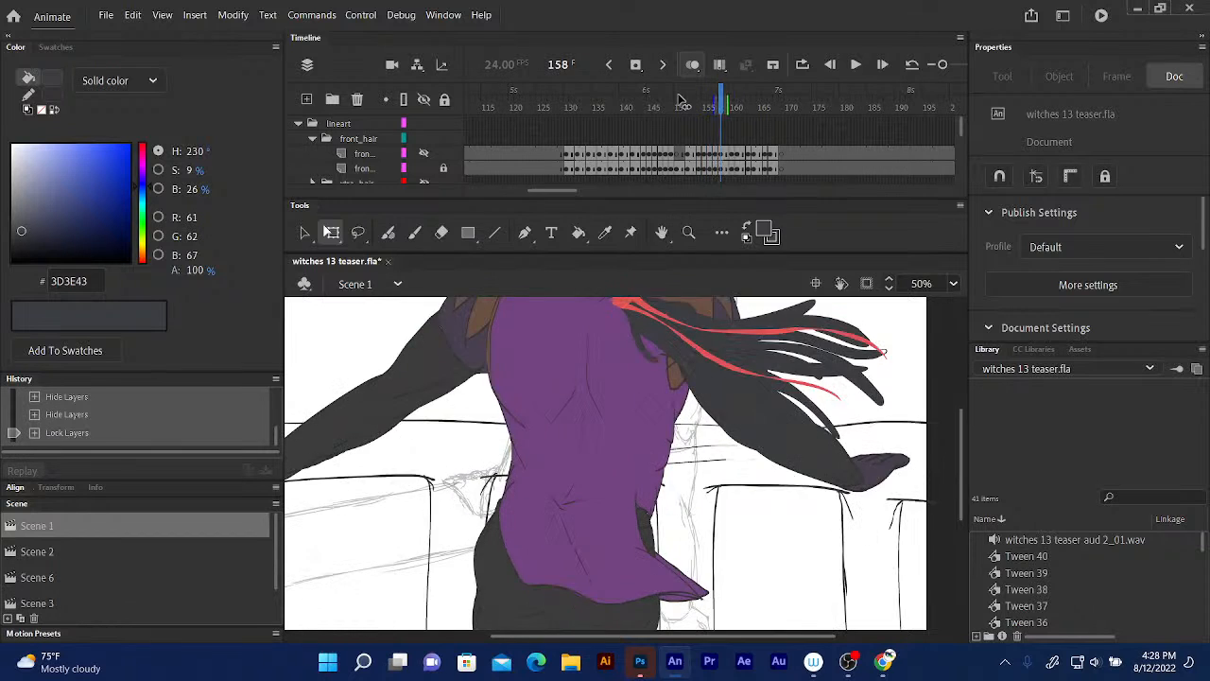
key(period)
key(period)
key(period)
key(period)
key(period)
key(period)
key(period)
key(period)
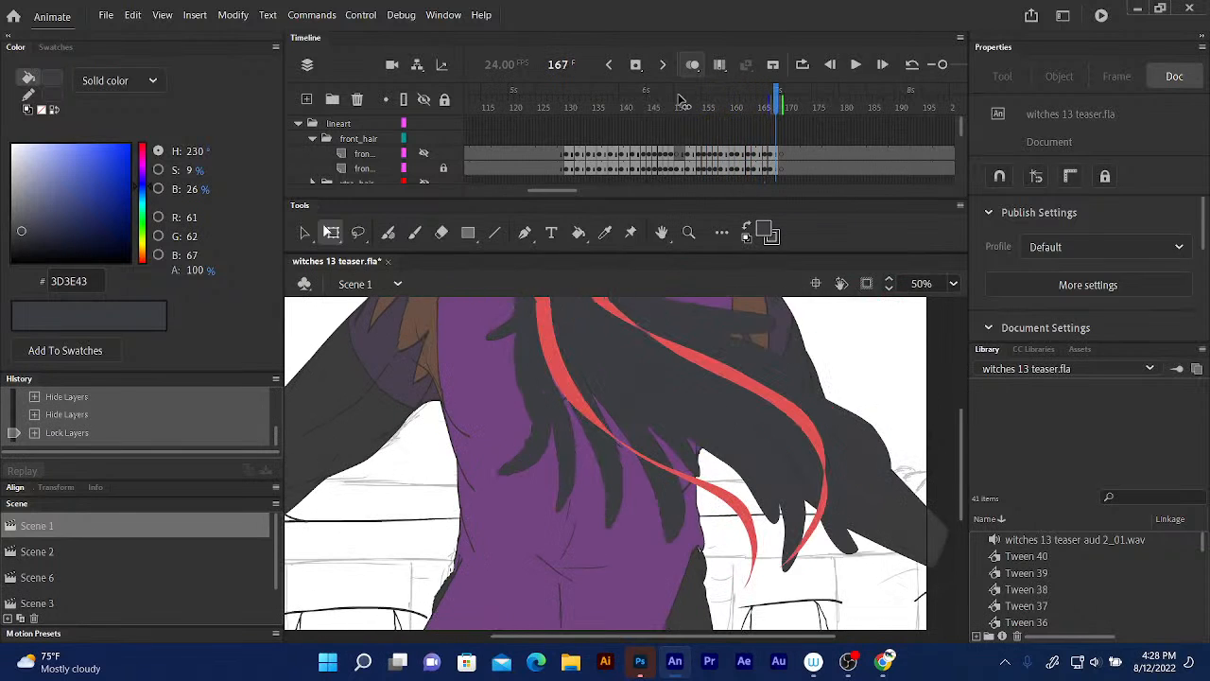
key(period)
key(comma)
key(comma)
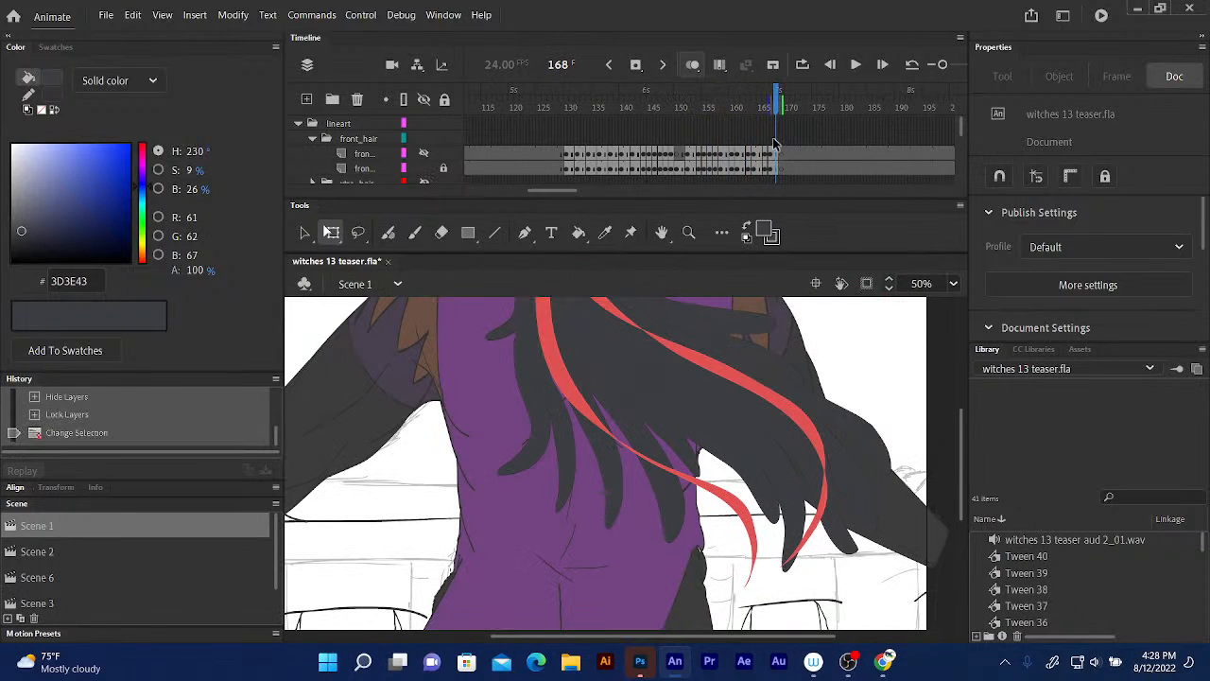
scroll(965, 449, up, 4)
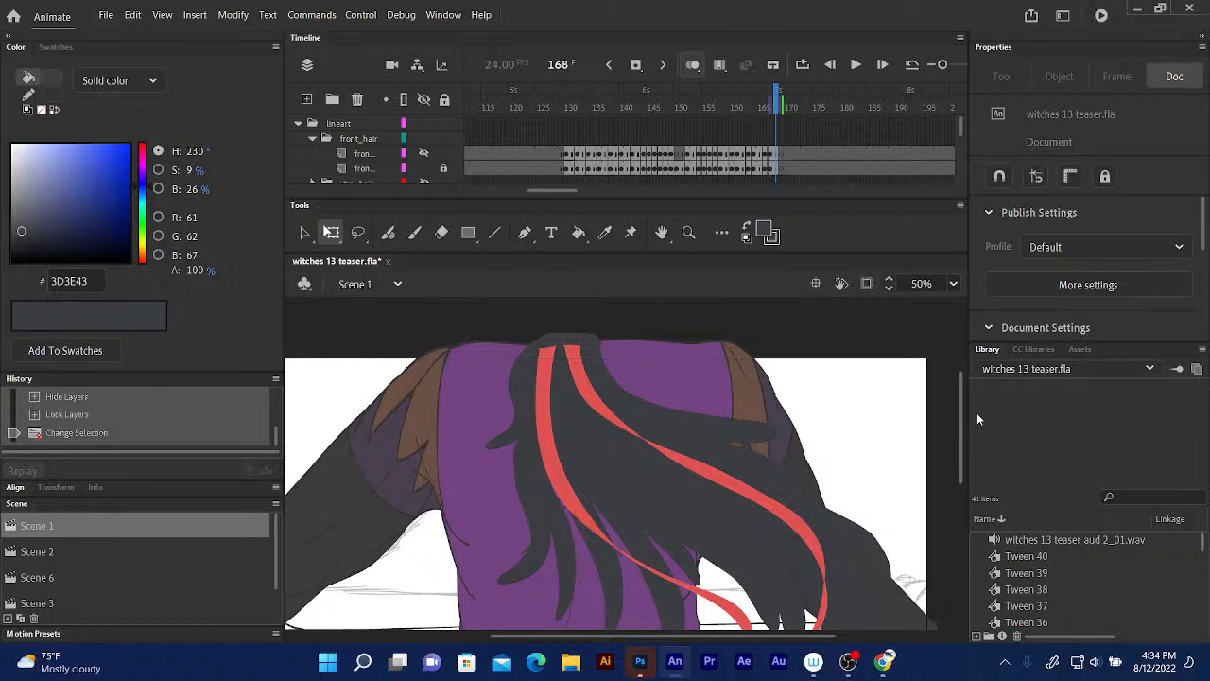
scroll(962, 430, down, 4)
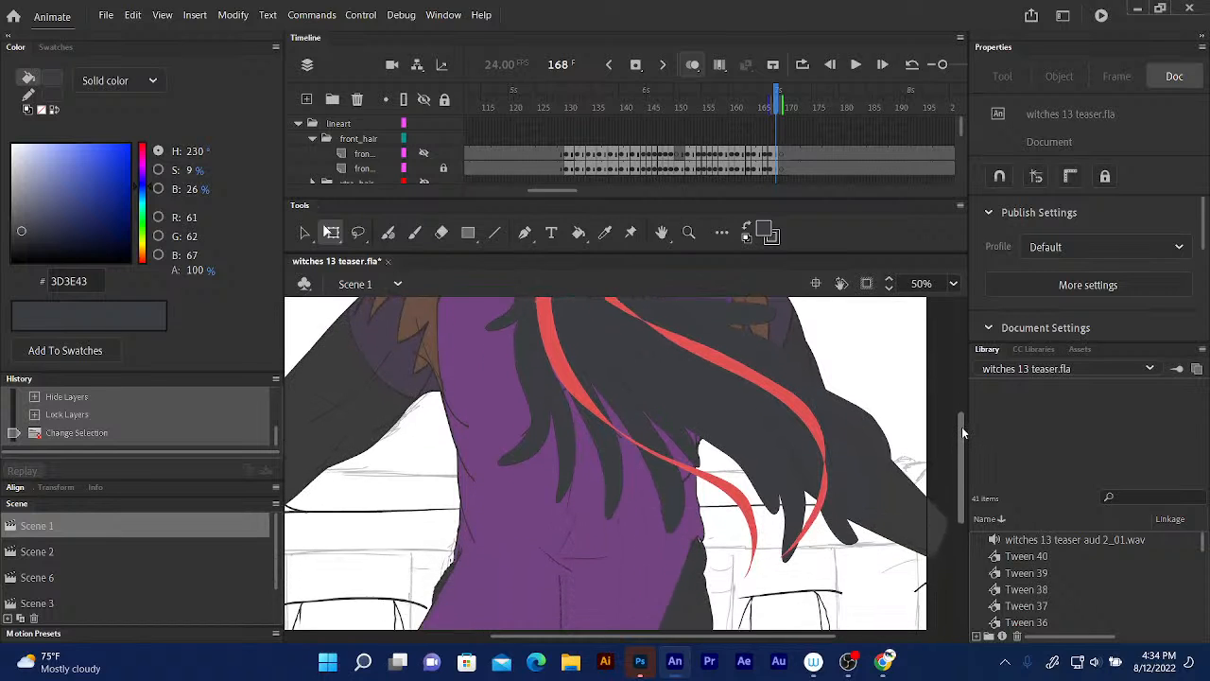
scroll(963, 433, down, 1)
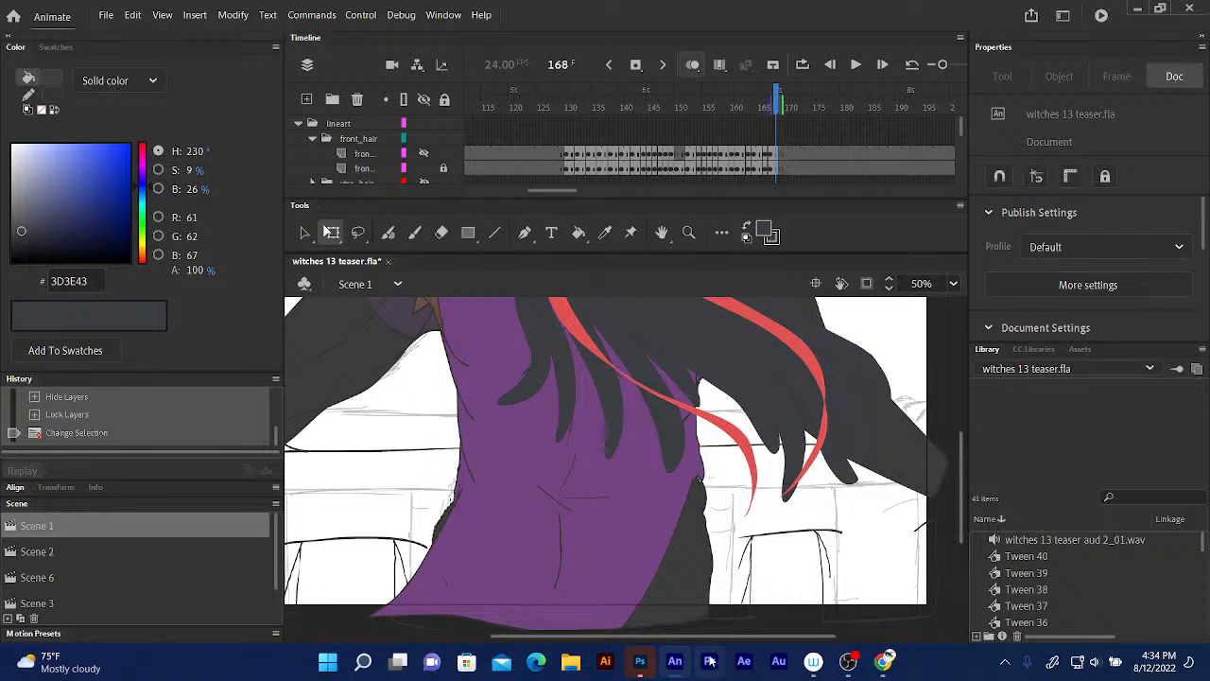
drag(748, 641, 685, 648)
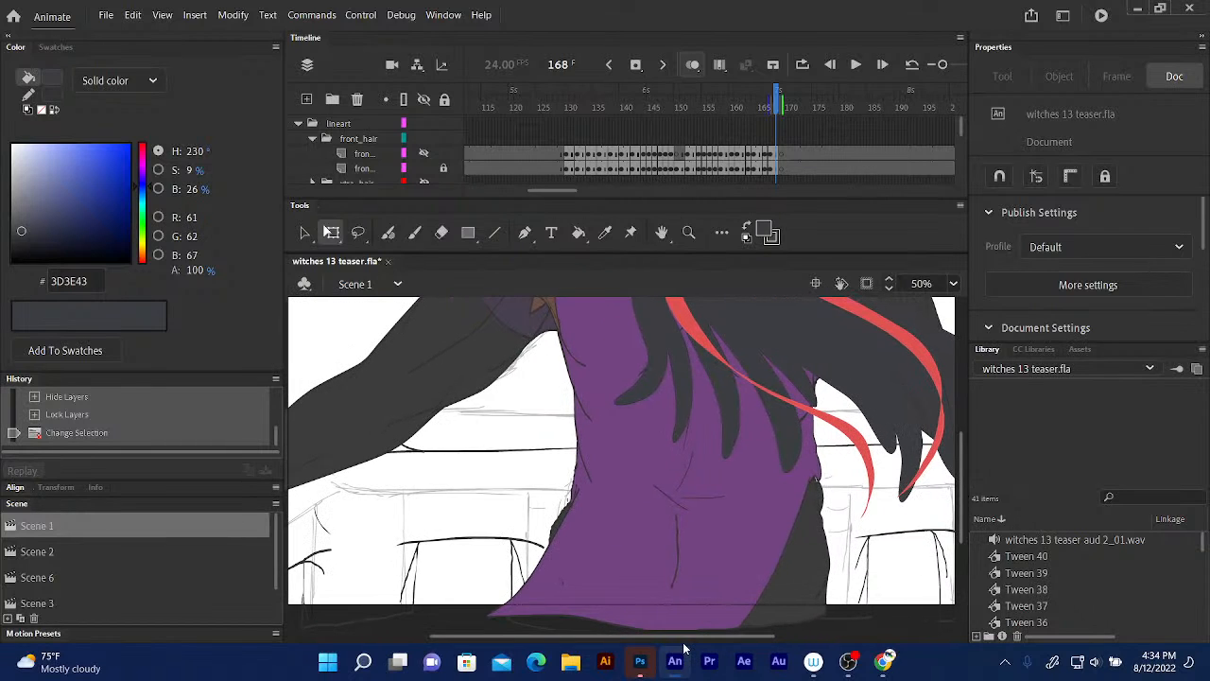
drag(961, 466, 973, 439)
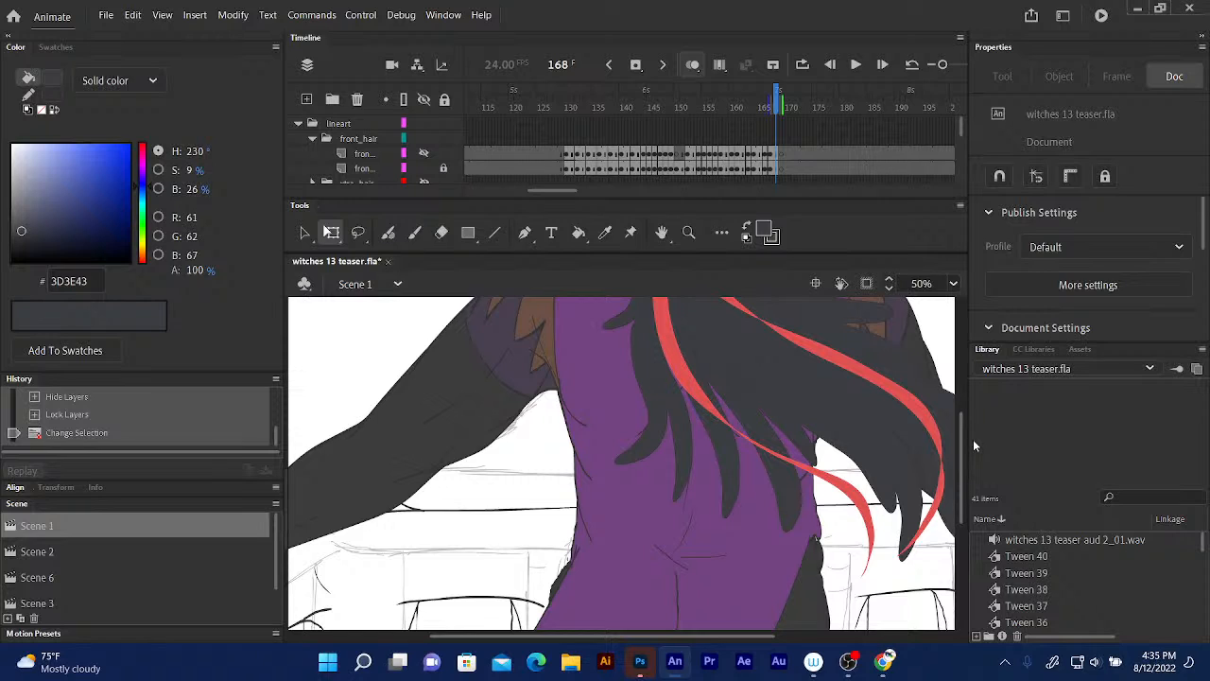
scroll(957, 432, up, 2)
scroll(958, 432, up, 1)
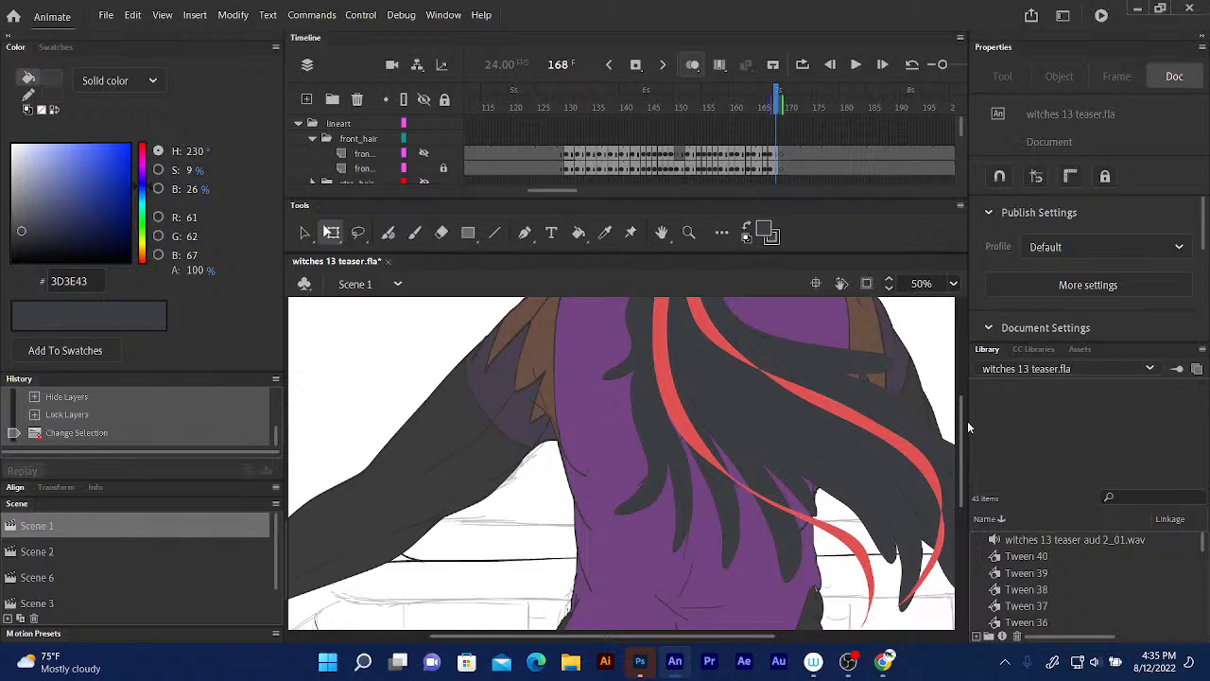
drag(659, 386, 591, 316)
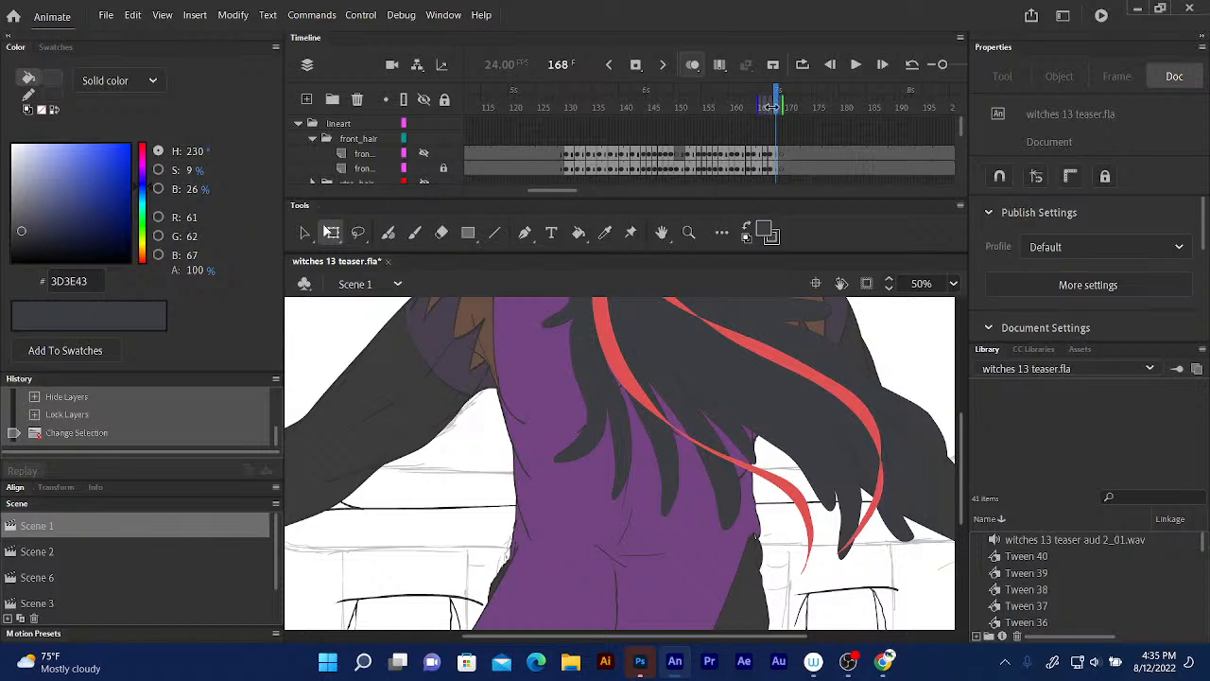
- Review the character's motion frame by frame, going back from frame 168 to frame 126
key(comma)
key(comma)
key(comma)
key(comma)
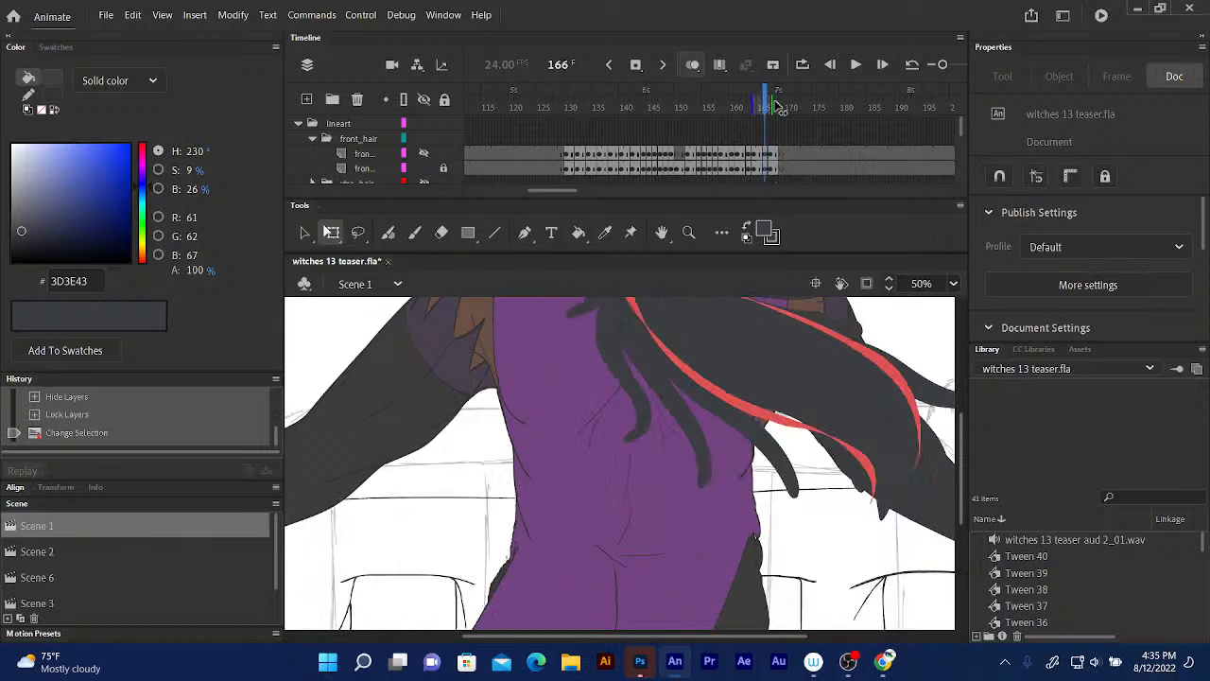
key(comma)
key(comma)
key(comma)
key(comma)
key(comma)
key(comma)
key(comma)
key(comma)
key(comma)
key(comma)
key(comma)
key(comma)
key(comma)
key(comma)
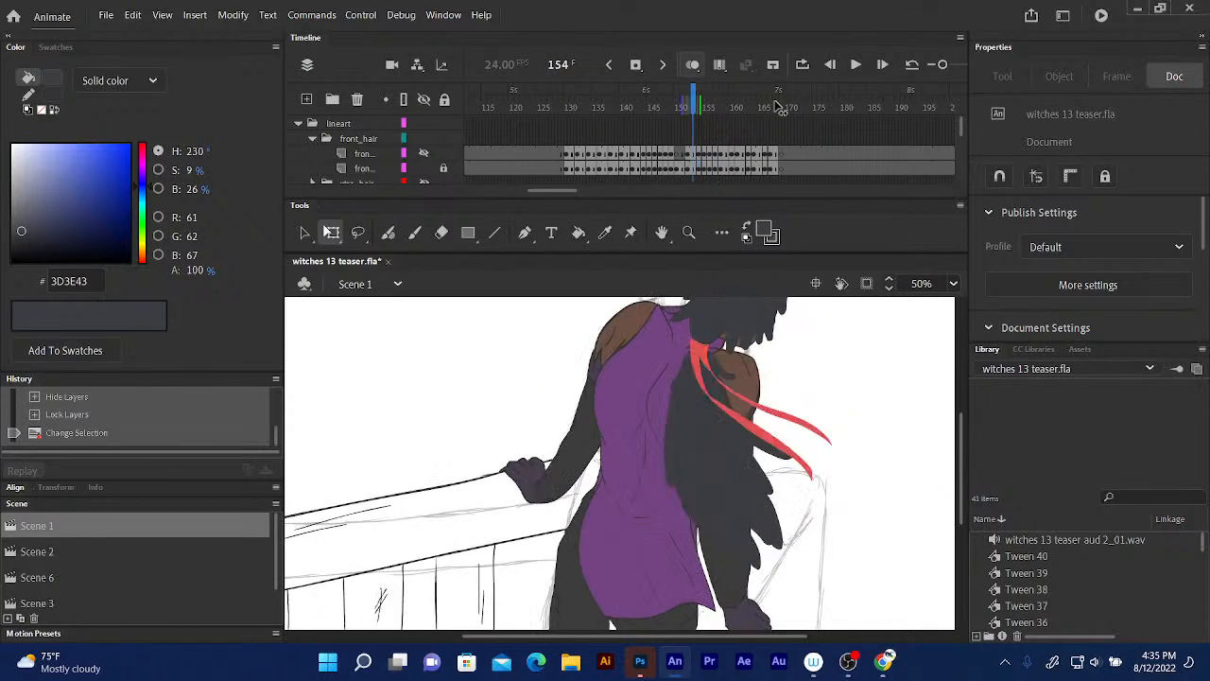
key(comma)
key(comma)
key(comma)
key(comma)
key(comma)
key(comma)
key(comma)
key(comma)
key(comma)
key(comma)
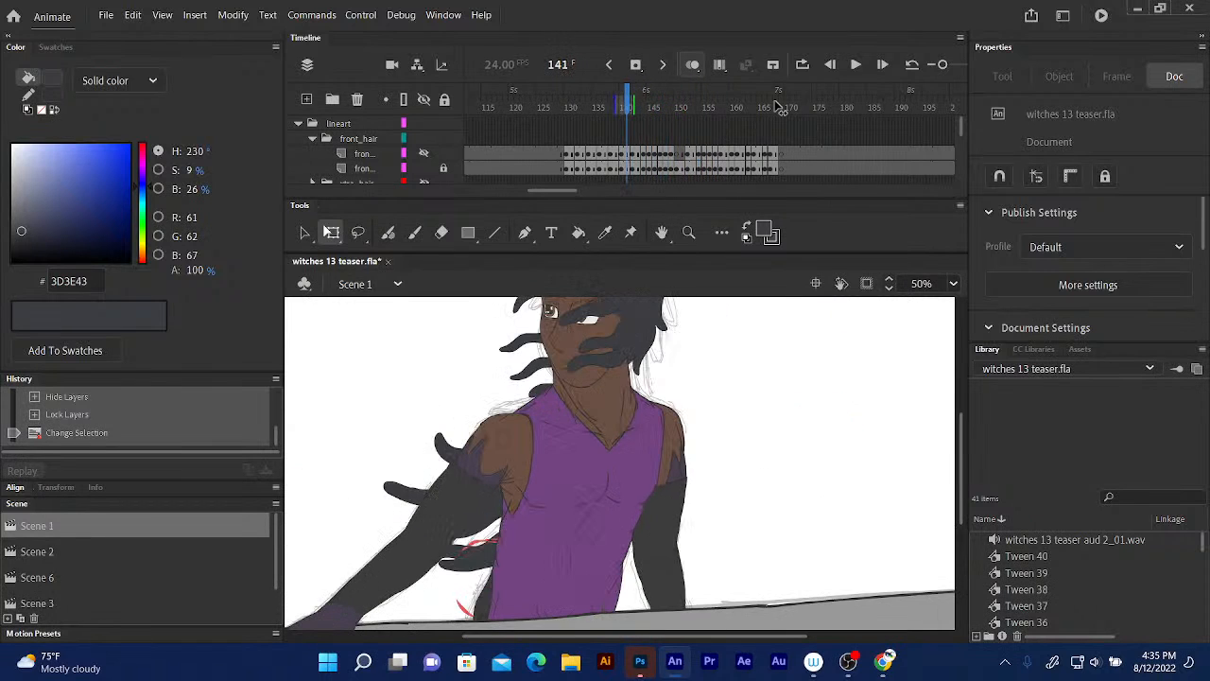
key(comma)
key(comma)
key(comma)
key(comma)
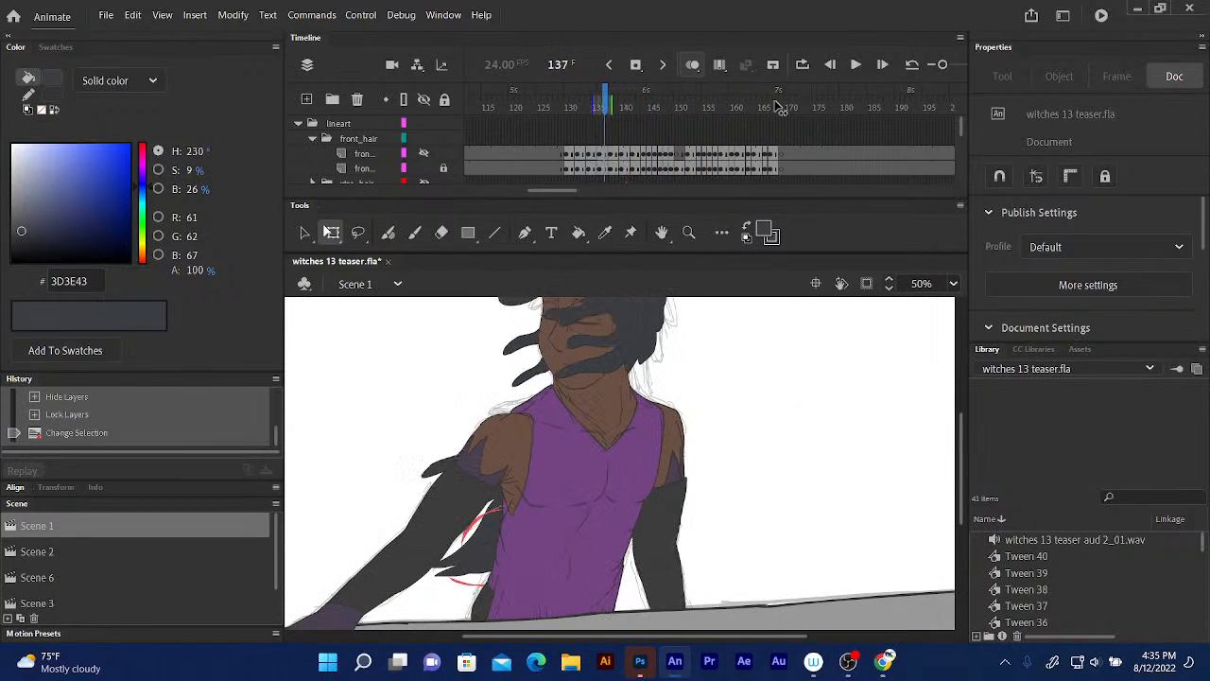
drag(655, 414, 679, 475)
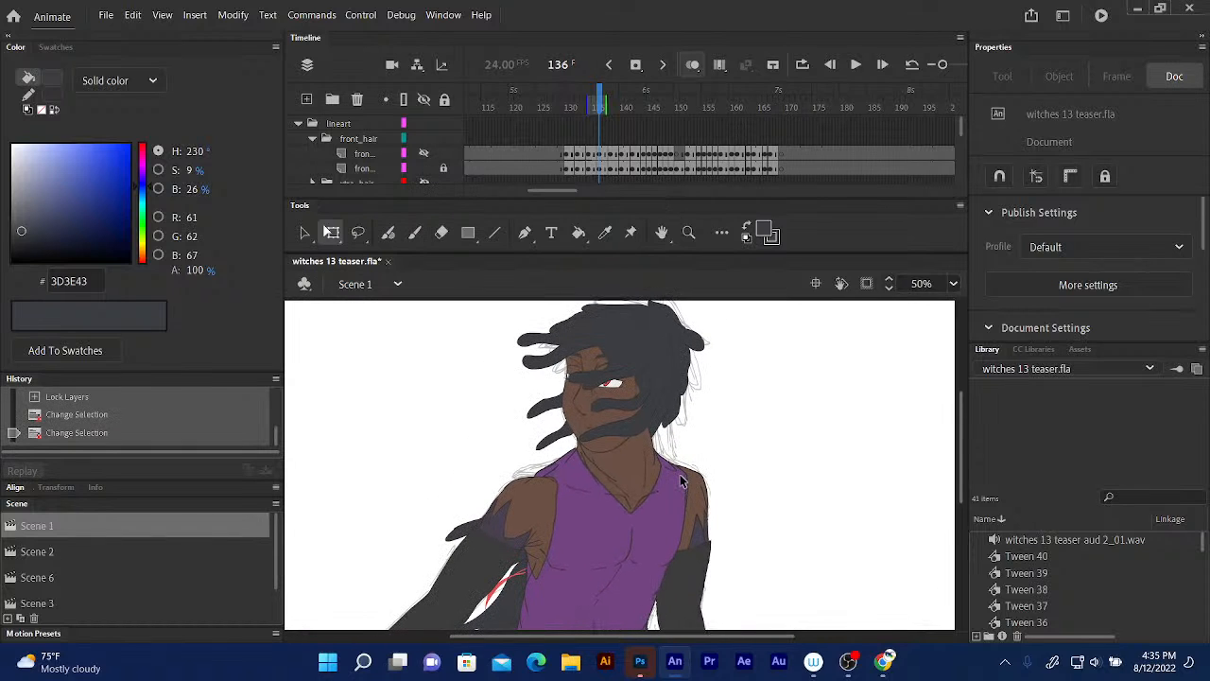
click(596, 108)
key(comma)
key(comma)
key(comma)
key(comma)
key(comma)
key(comma)
key(comma)
key(comma)
key(comma)
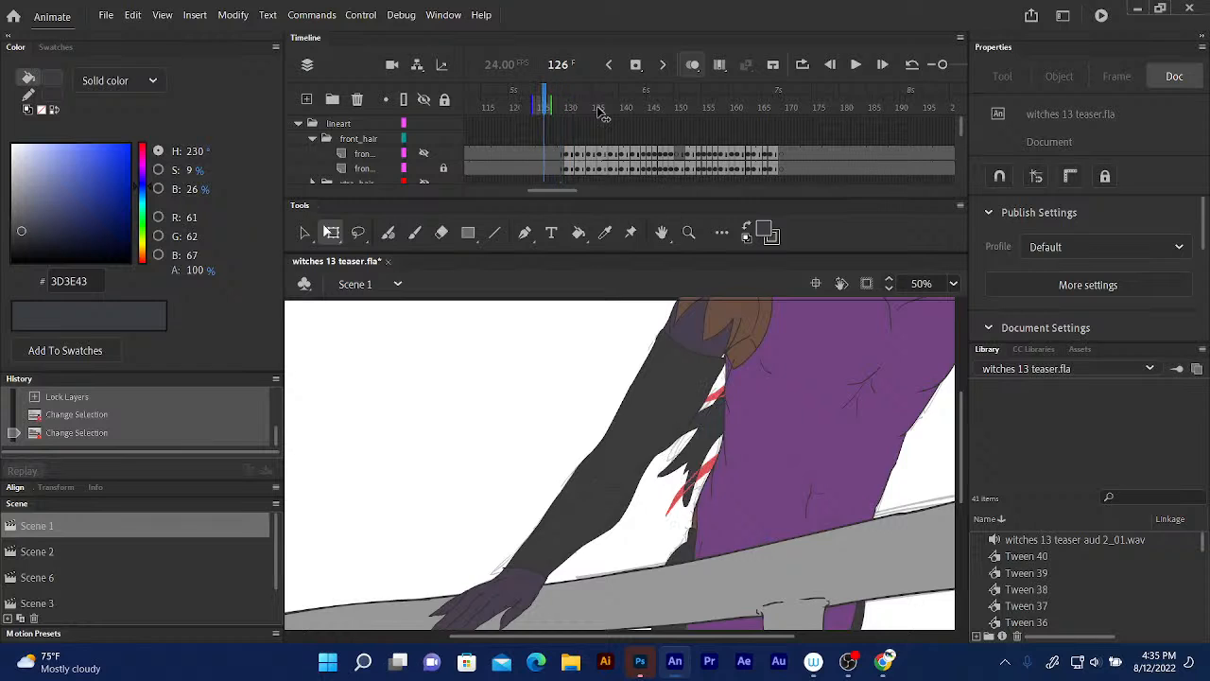
- Review the character's motion frame by frame forward from frame 126 to frame 169, and return to frame 166
key(period)
key(period)
key(period)
key(period)
key(period)
key(period)
key(period)
key(period)
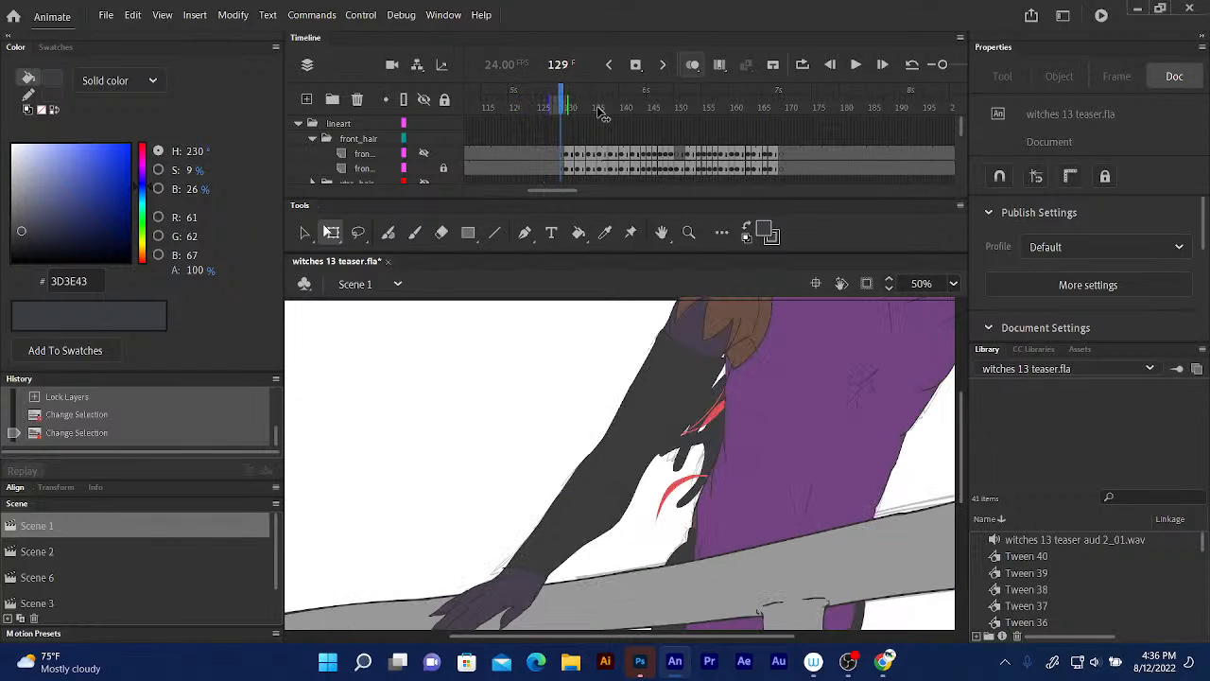
key(period)
key(period)
key(period)
key(period)
key(period)
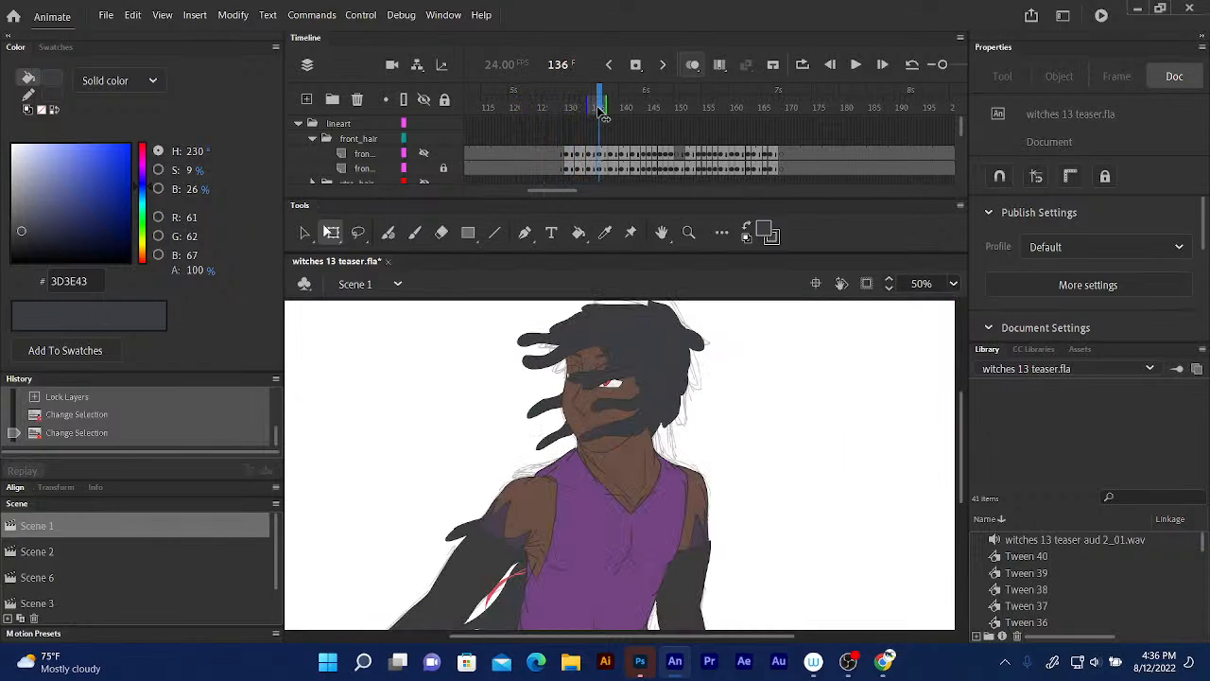
key(period)
key(period)
key(period)
key(period)
key(period)
key(period)
key(period)
key(period)
key(period)
key(period)
key(period)
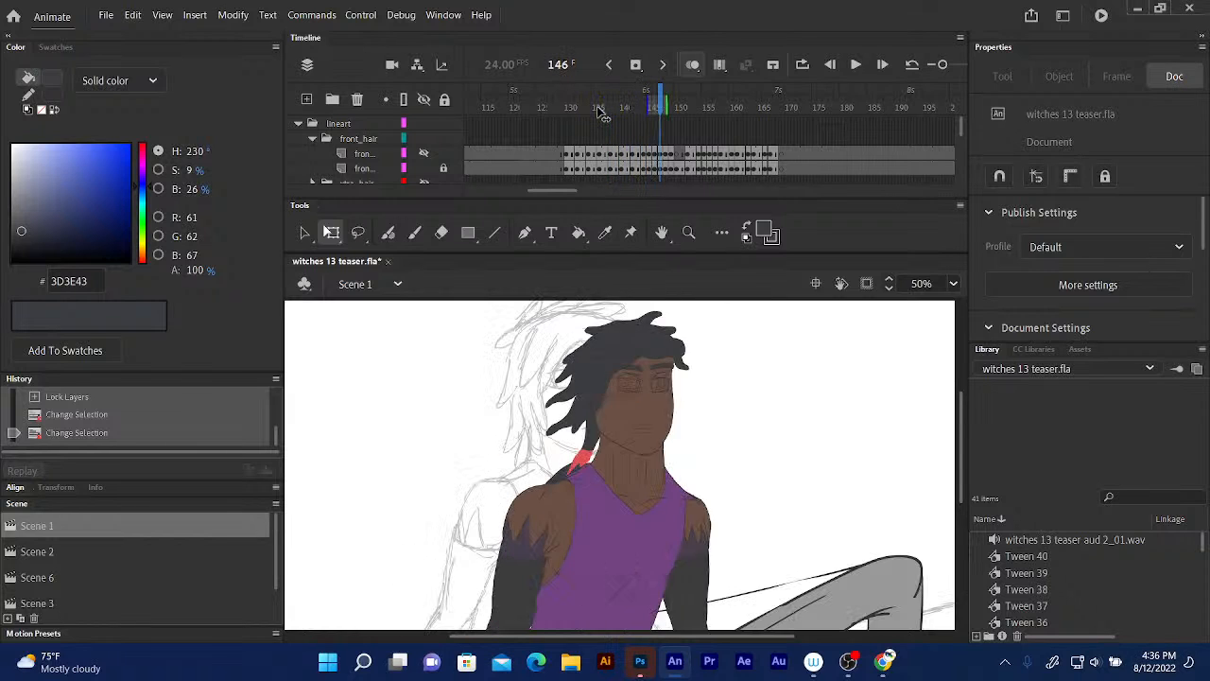
key(period)
key(period)
key(period)
key(period)
key(period)
key(period)
key(period)
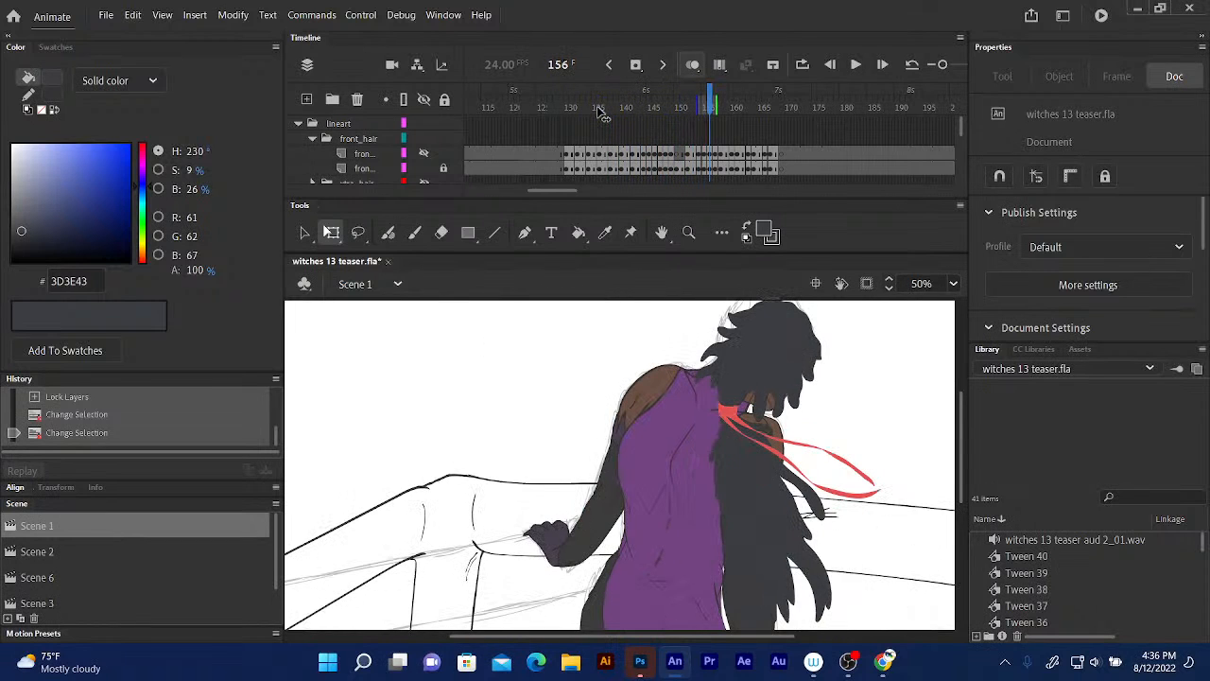
key(period)
key(period)
key(period)
key(period)
key(period)
key(period)
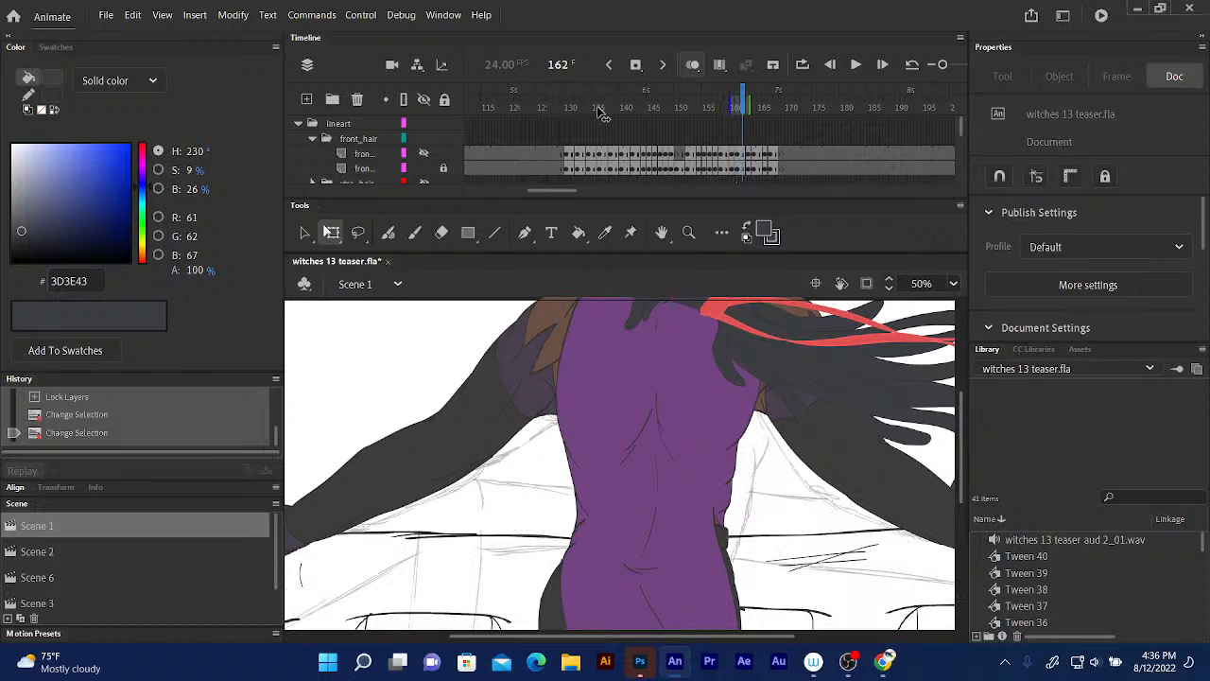
key(period)
key(period)
key(period)
key(period)
key(period)
key(period)
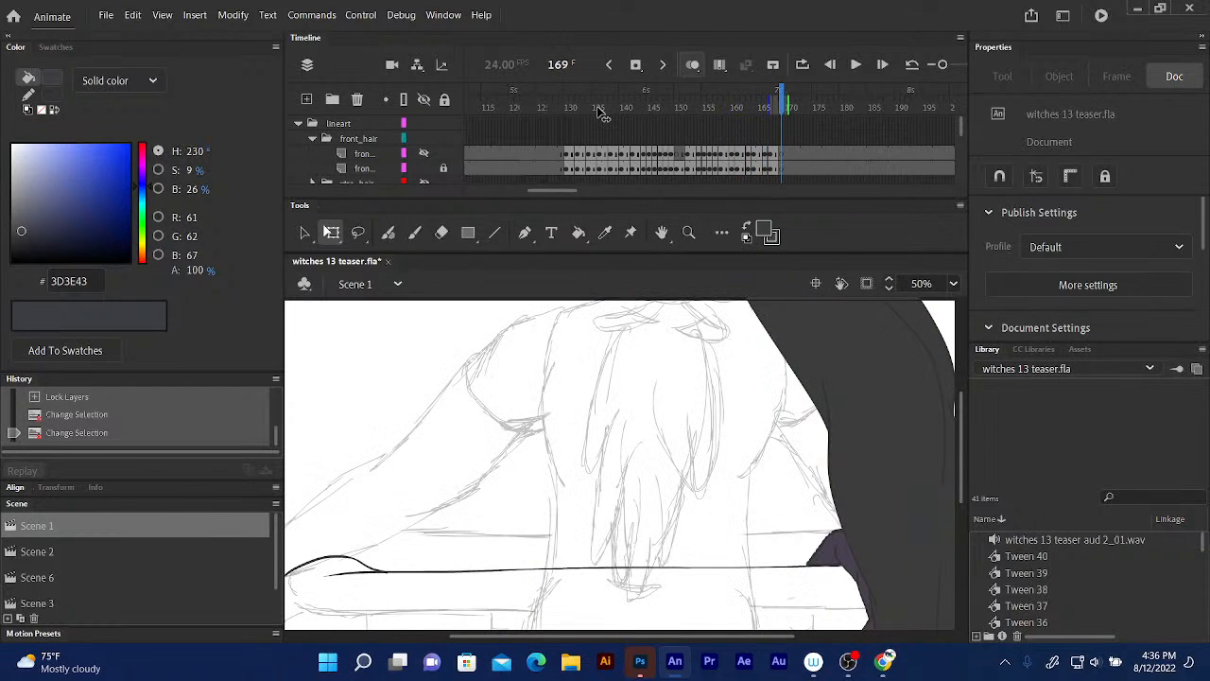
key(comma)
key(comma)
key(comma)
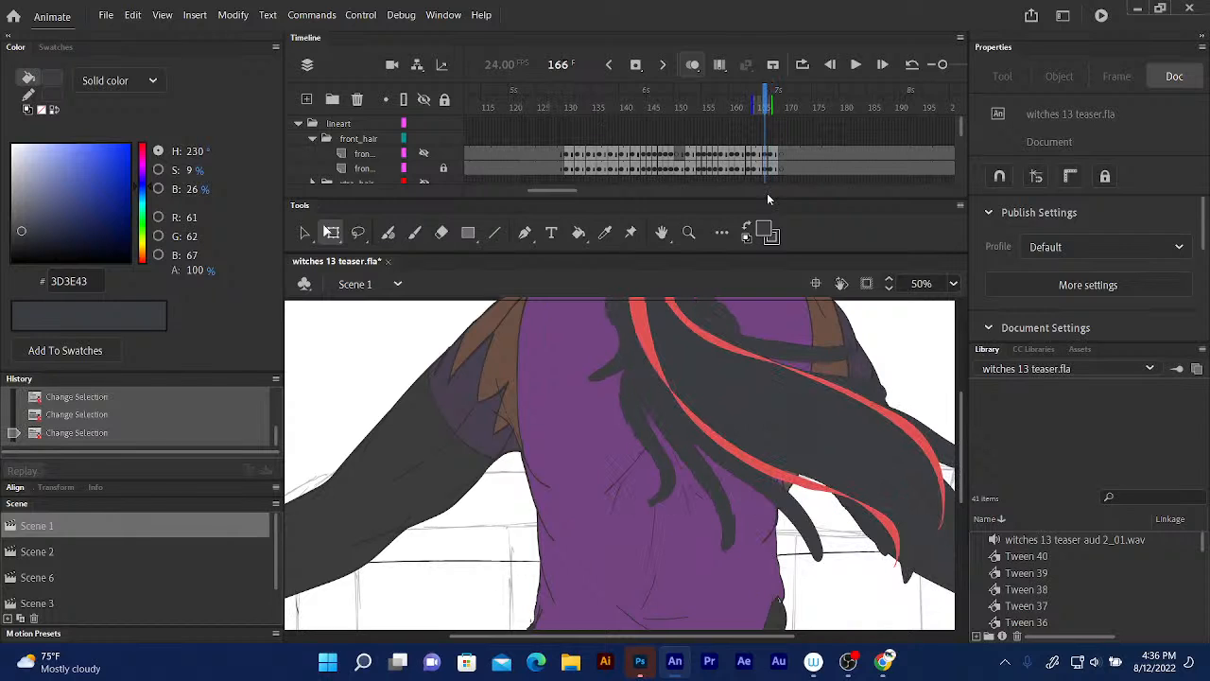
- Switch to YouTube Studio in Chrome and end the live stream "Witches 13 Teaser trailer | Animation stream part 6"
mouse_move(884, 661)
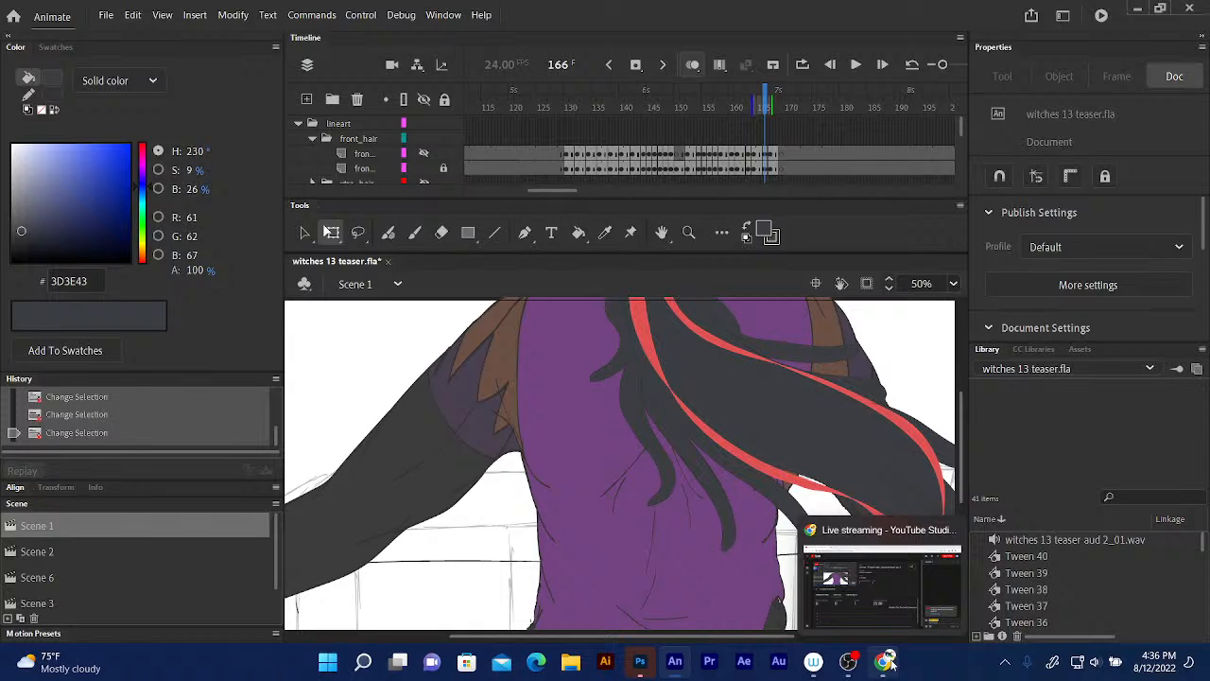
click(884, 603)
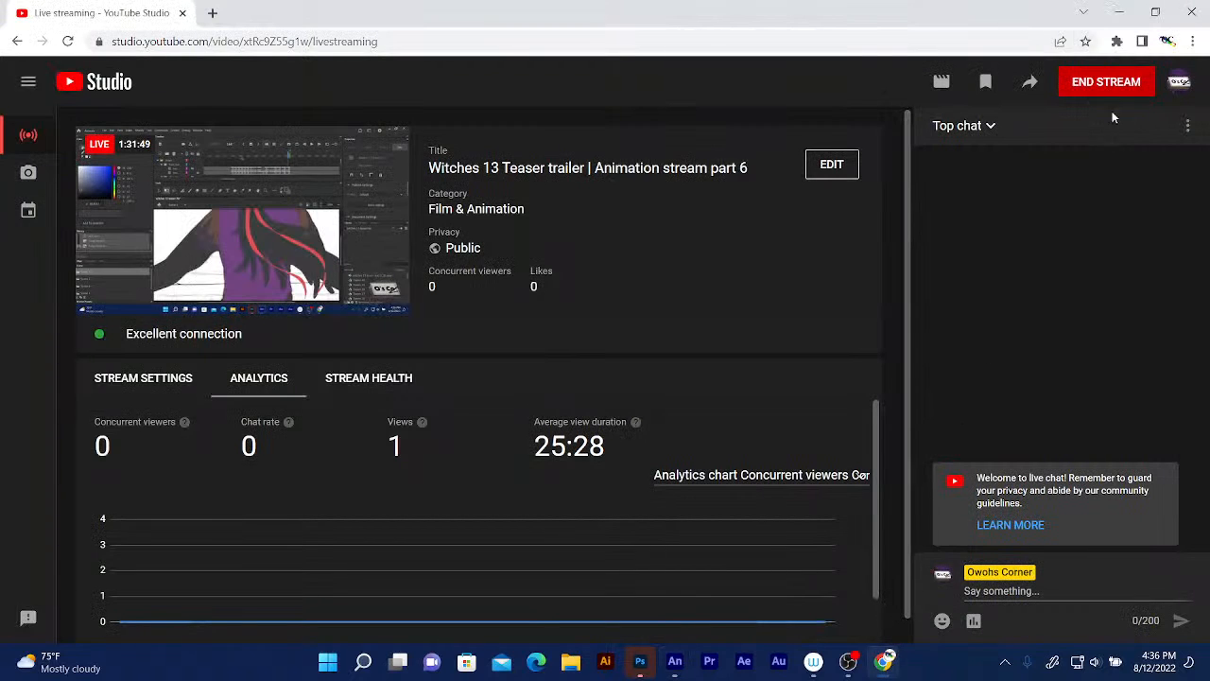
click(1102, 82)
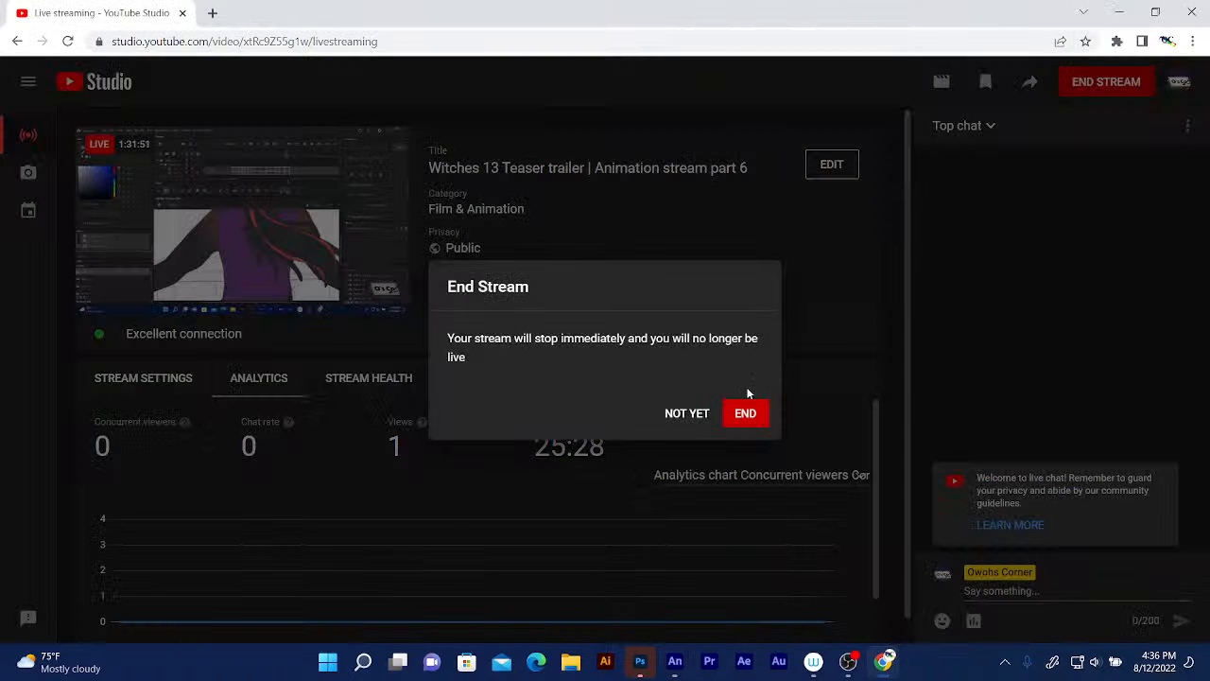
click(744, 423)
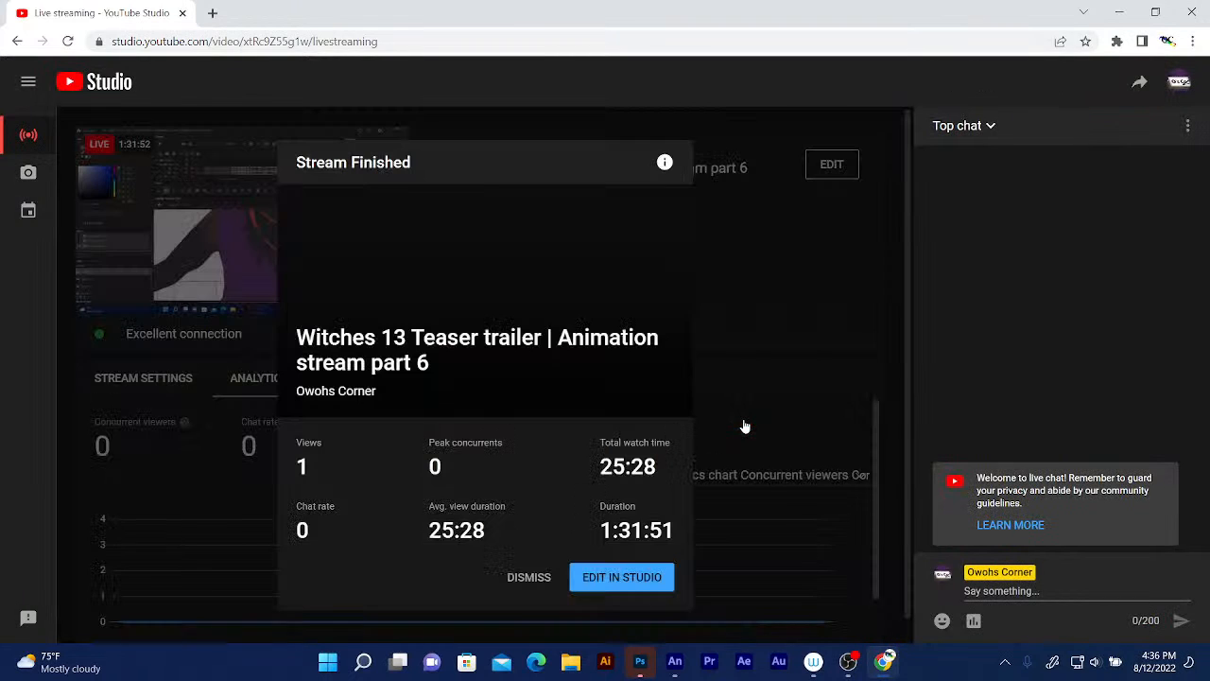